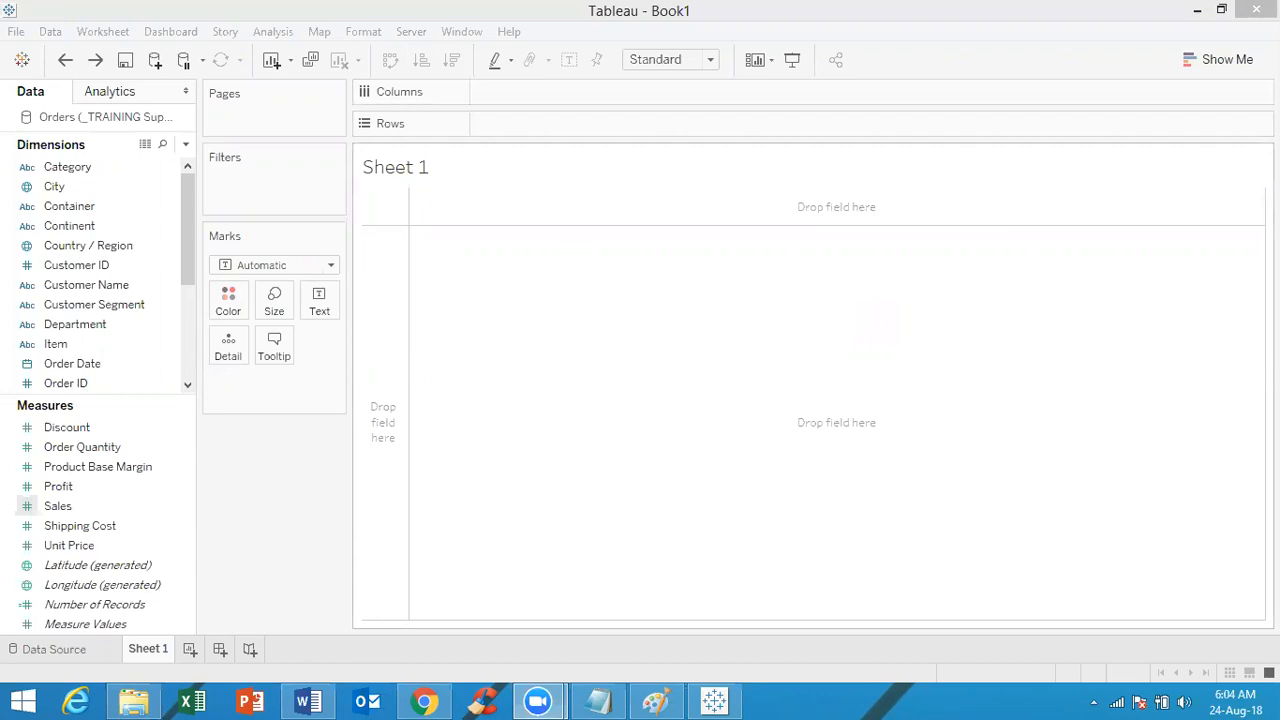
Show the chart suggestions and start a new calculated field in the Orders data source
left_click(1228, 58)
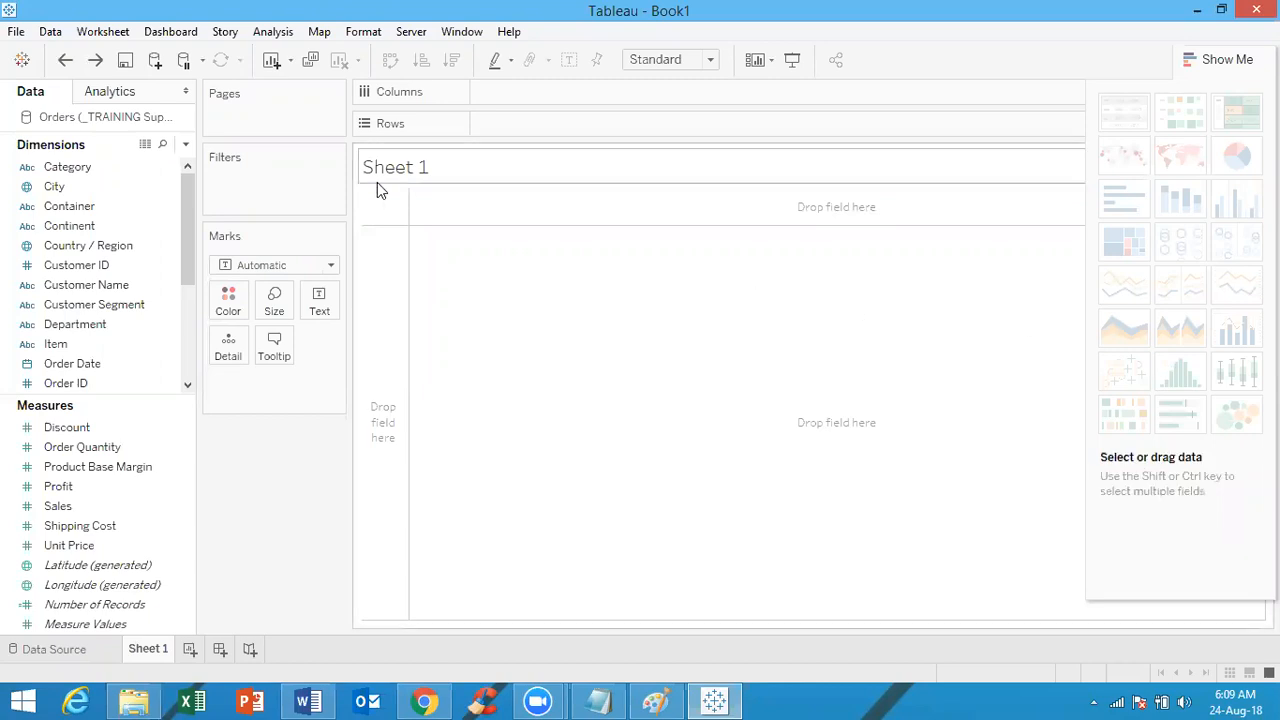
left_click(184, 148)
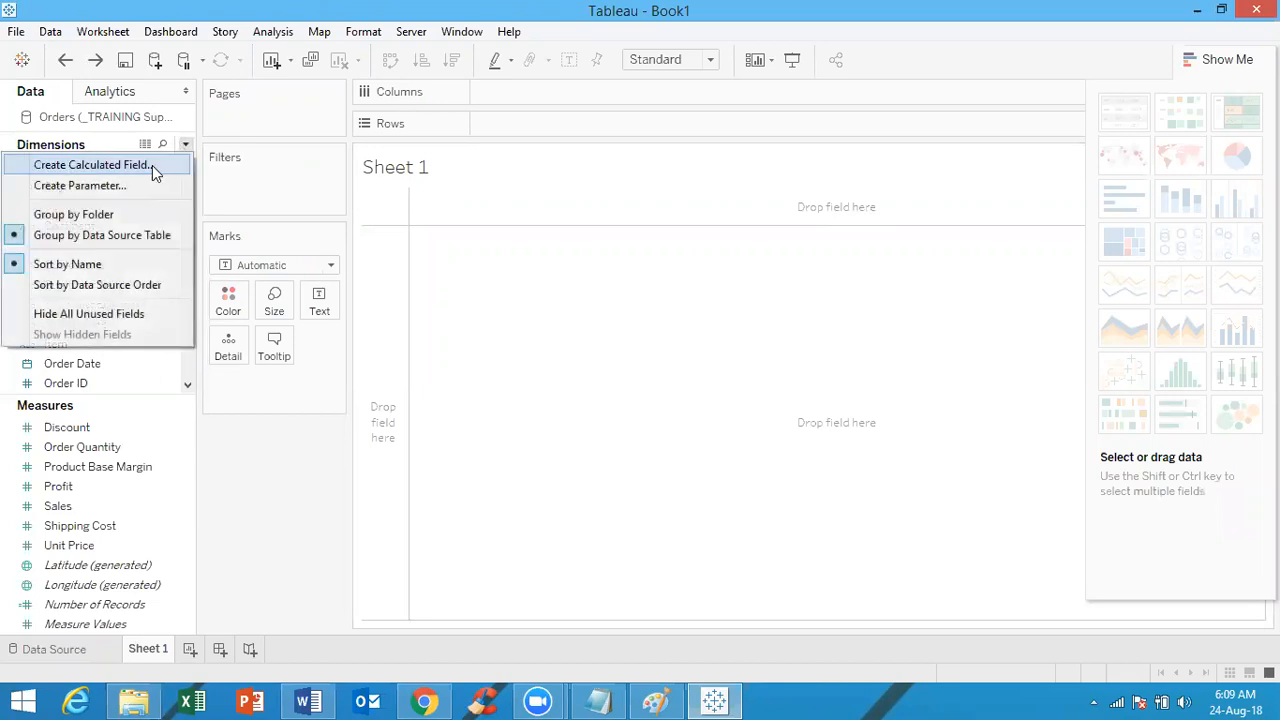
left_click(152, 166)
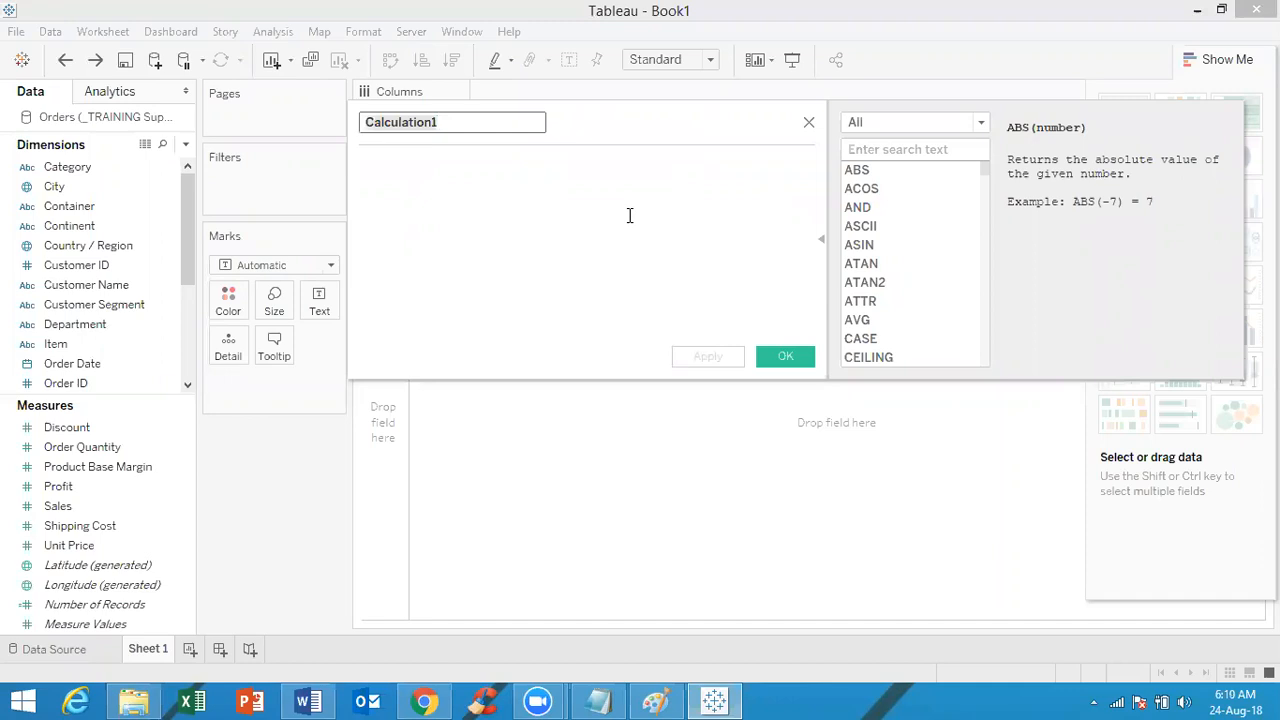
left_click(557, 213)
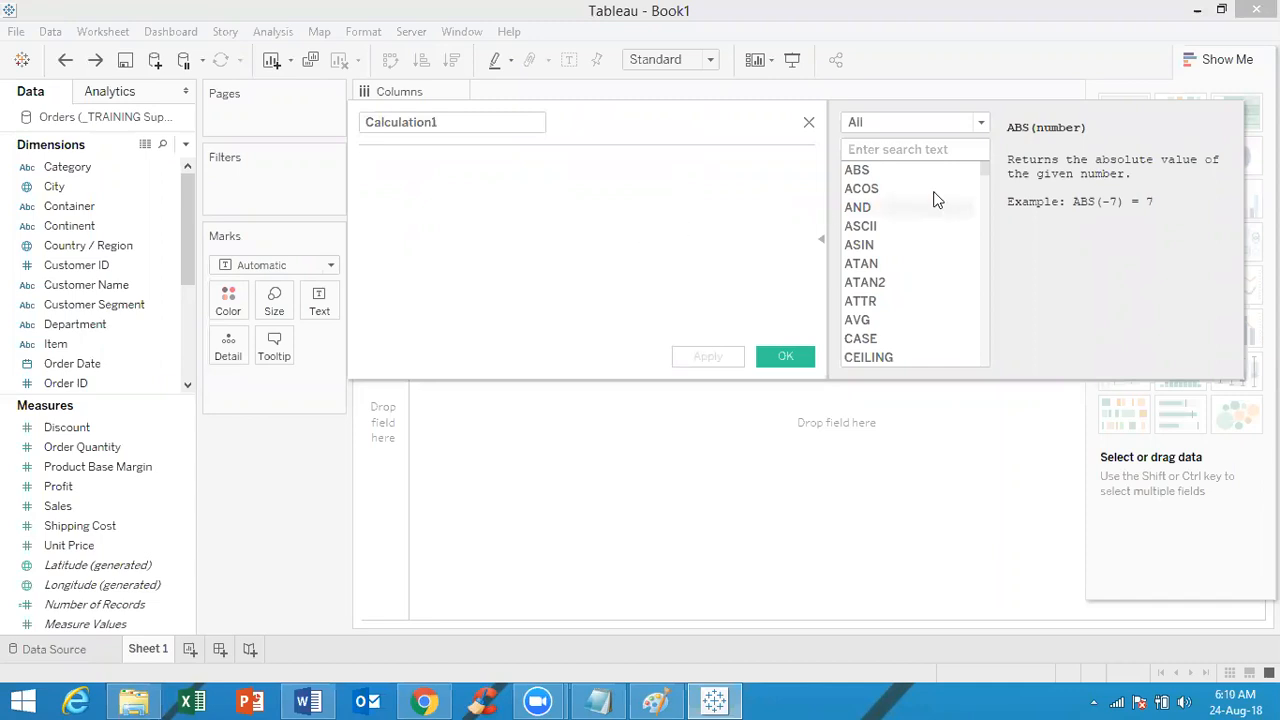
Filter the calculation editor's function list to the Number category
left_click(936, 126)
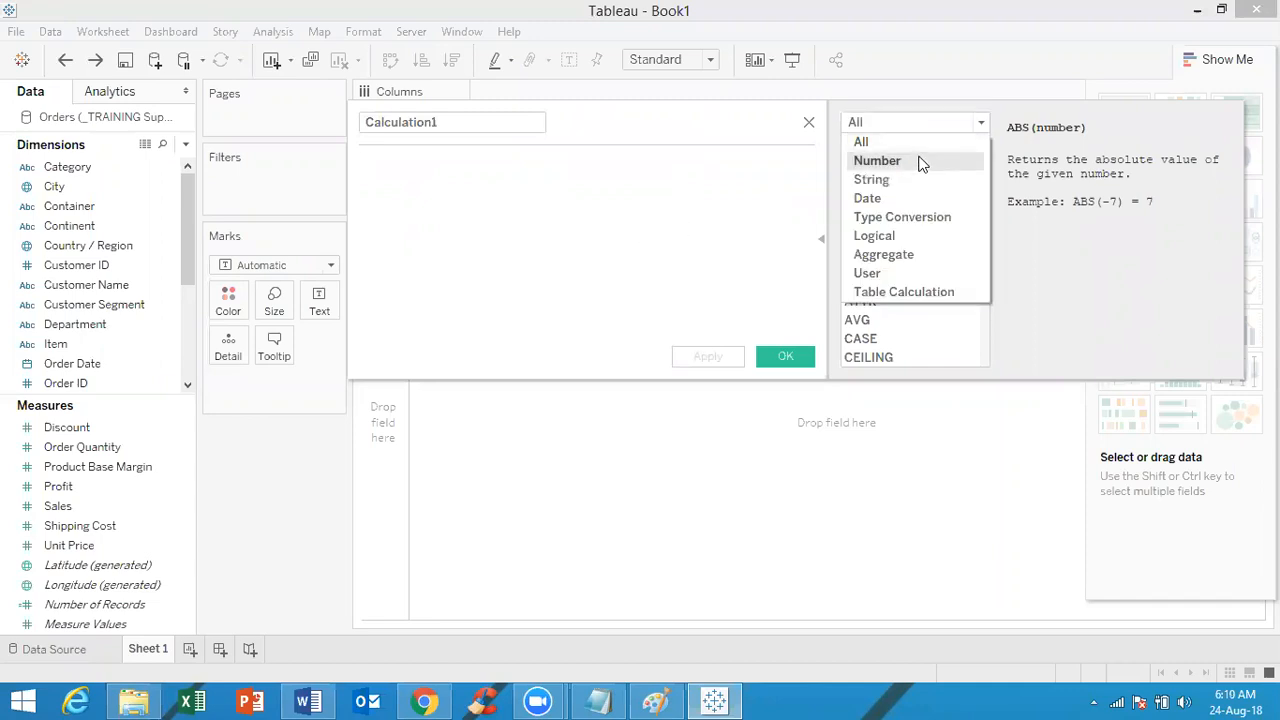
left_click(921, 162)
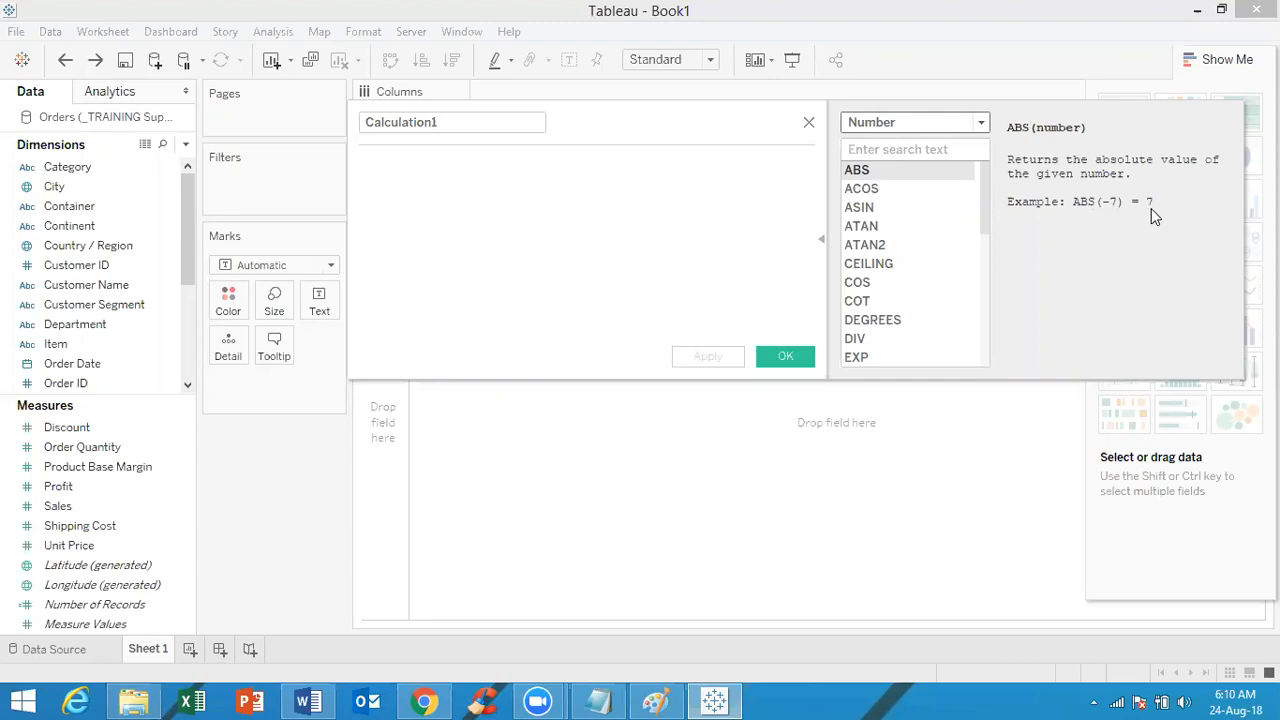
left_click(911, 122)
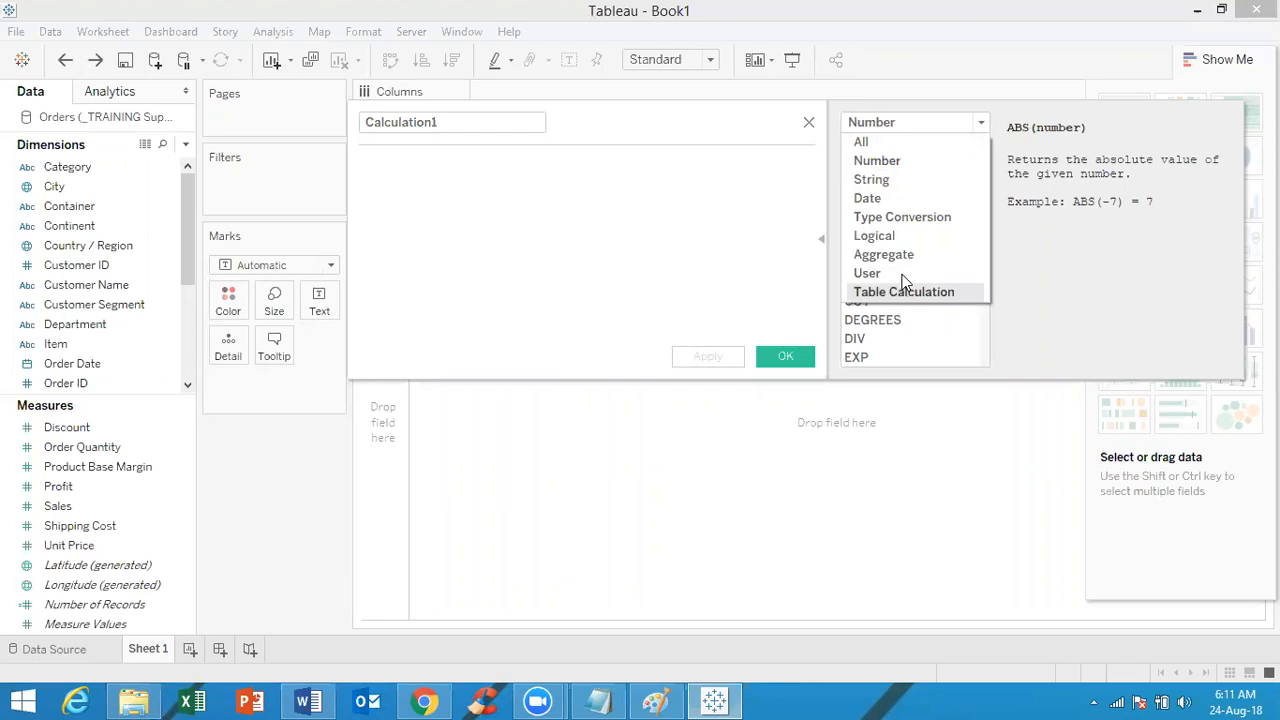
left_click(919, 163)
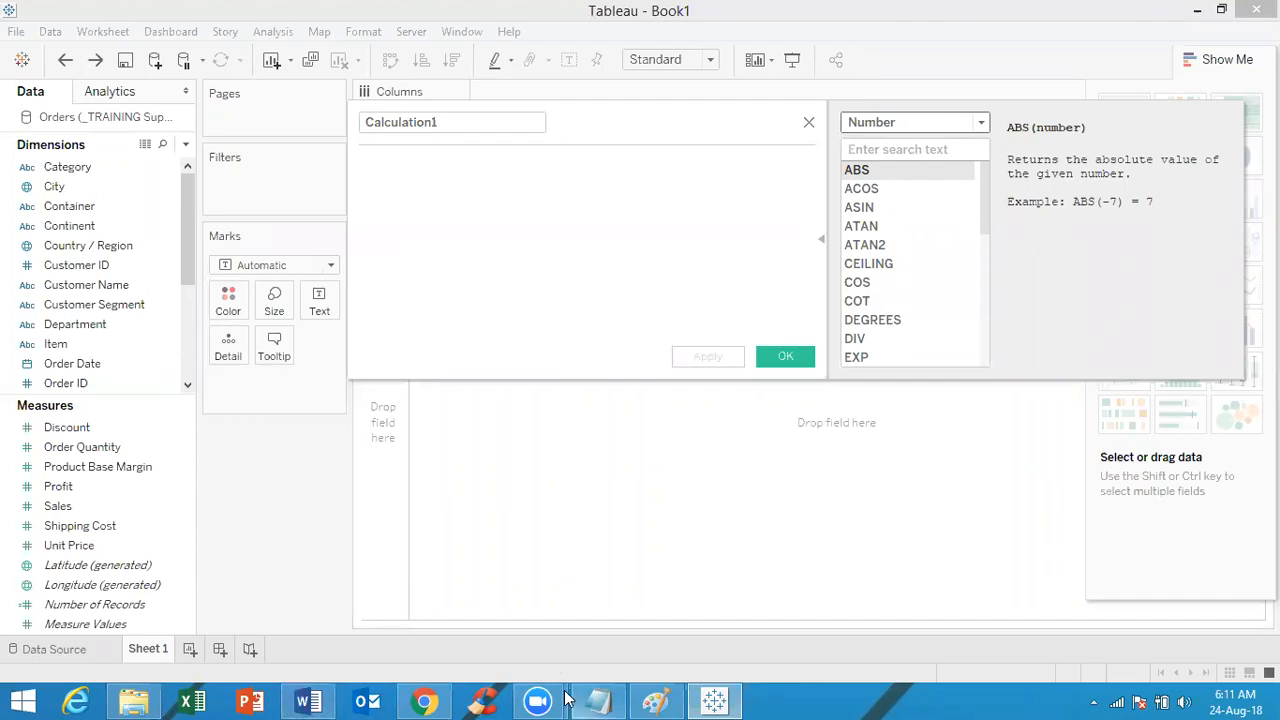
Review the trigonometry notes in Paint, then return to Tableau and examine the COT and SIN function descriptions
left_click(660, 700)
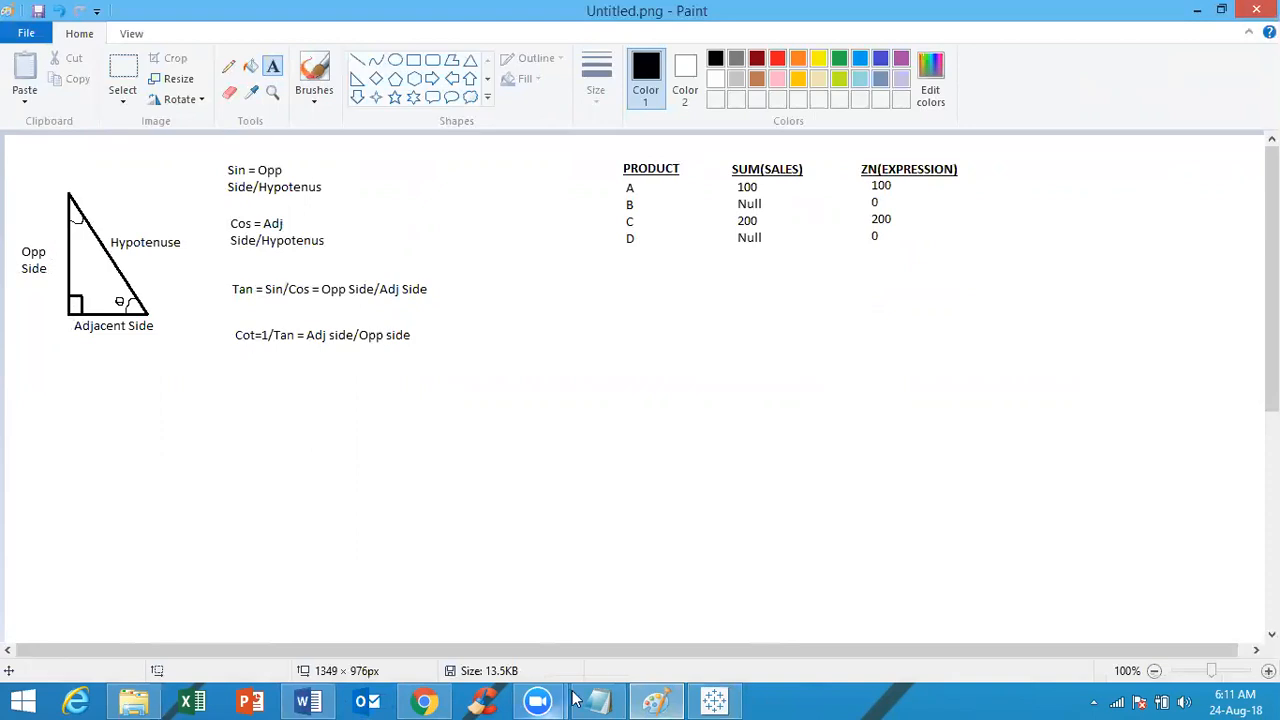
left_click(714, 700)
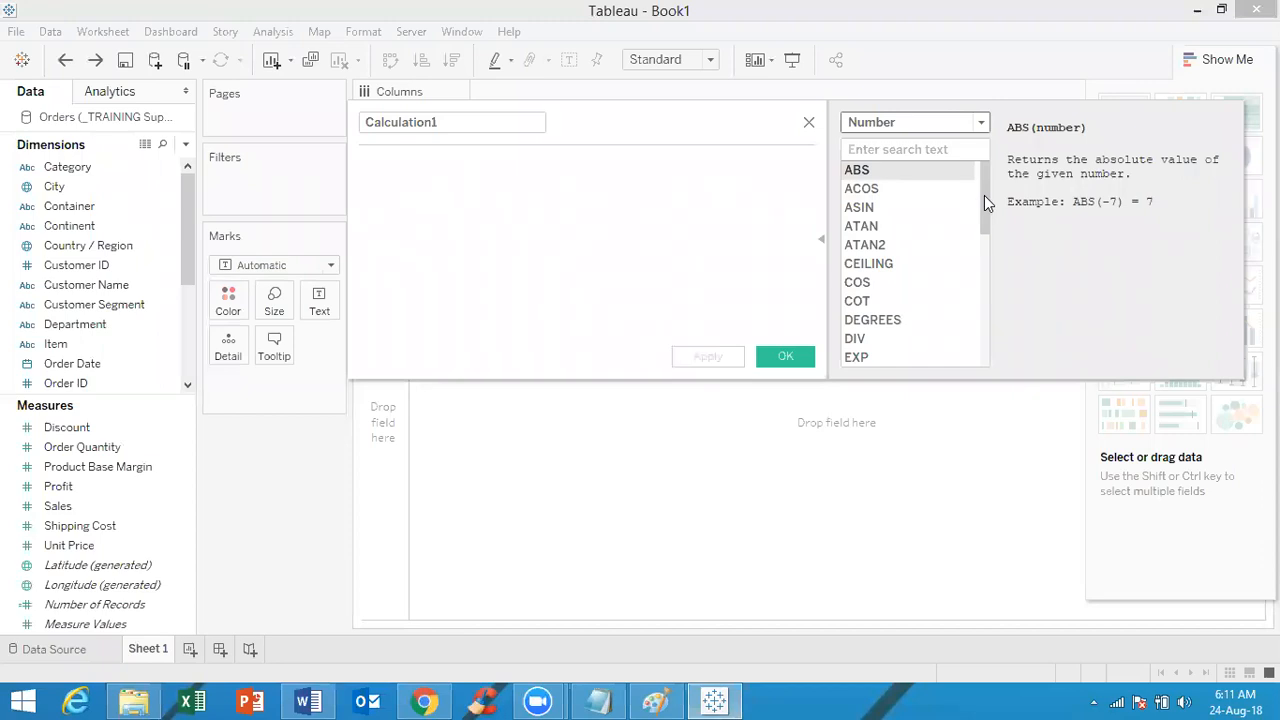
left_click_drag(984, 195, 985, 231)
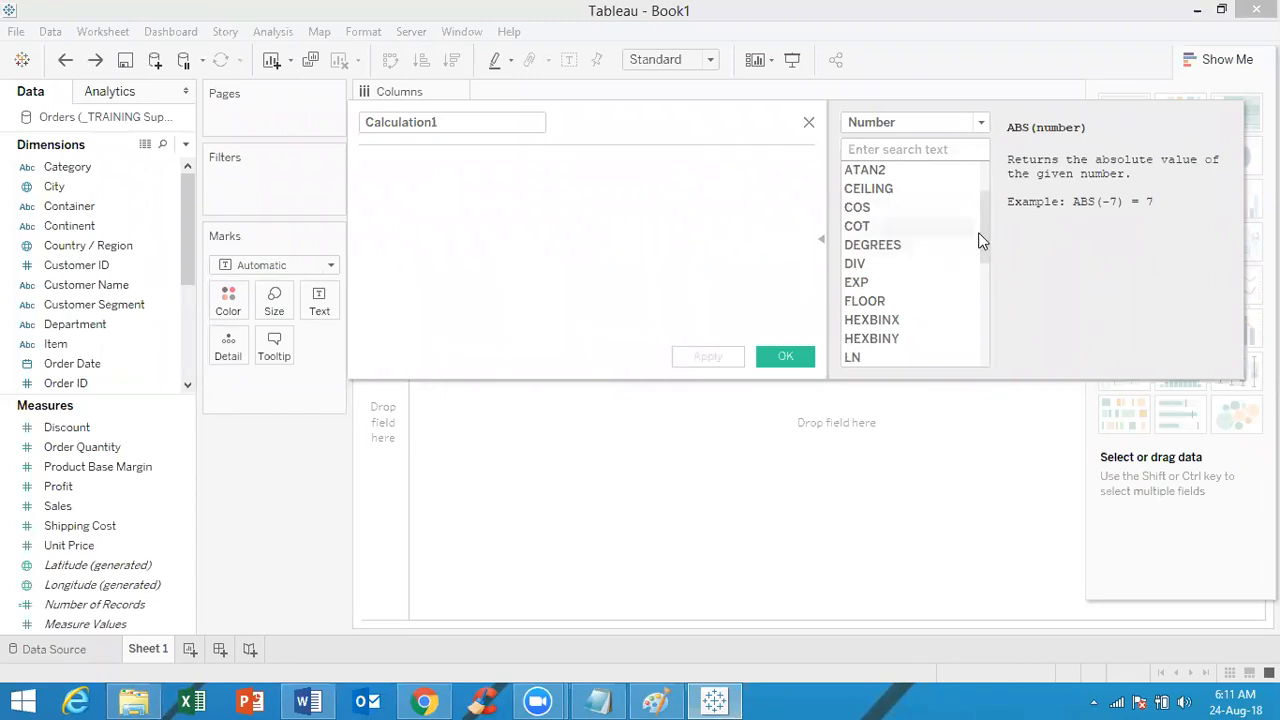
left_click(976, 226)
left_click_drag(982, 212, 982, 180)
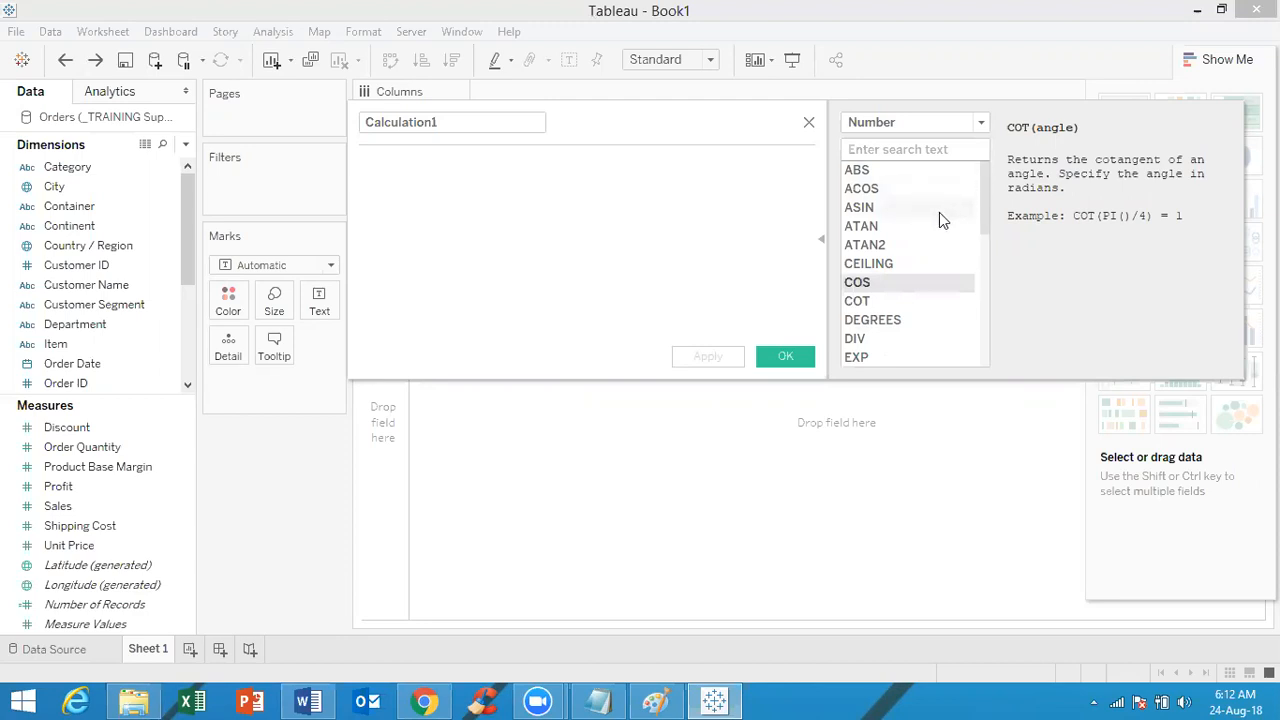
left_click_drag(984, 206, 968, 333)
left_click(943, 303)
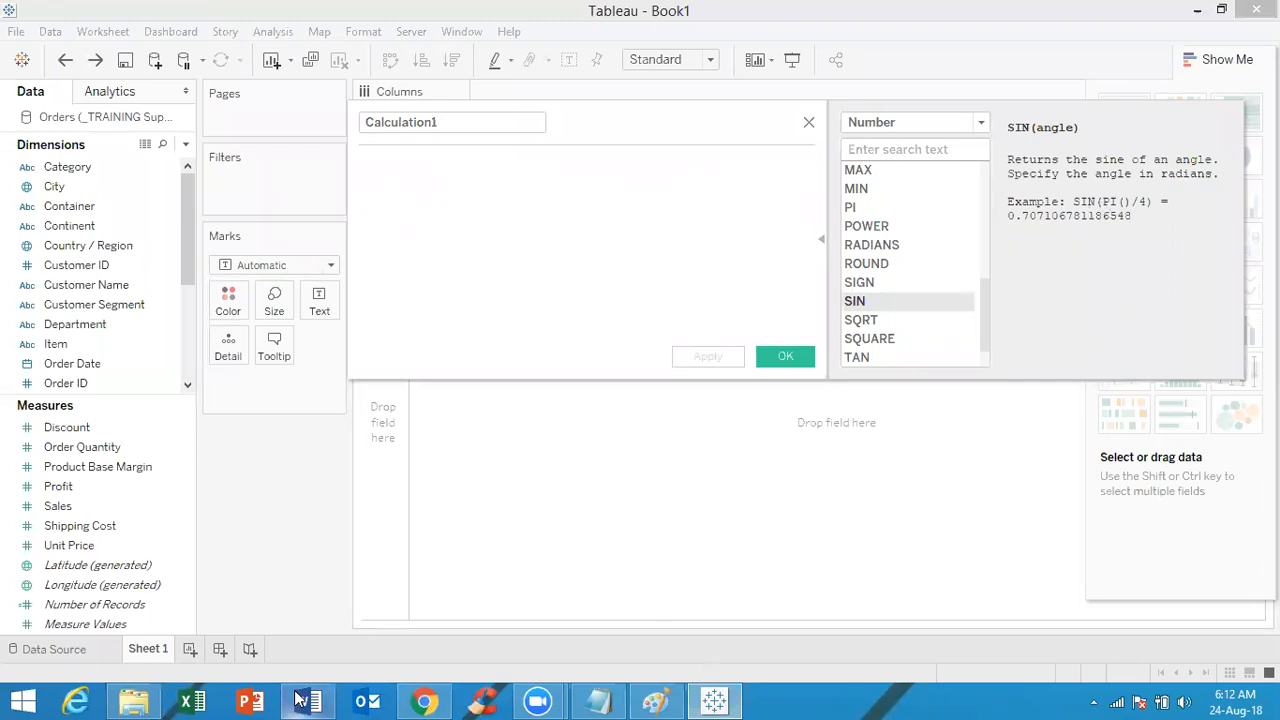
Switch to Paint and add the text "Trigonemetric function(Radians)=value" below the triangle, widening its text box to fit one line
mouse_move(548, 700)
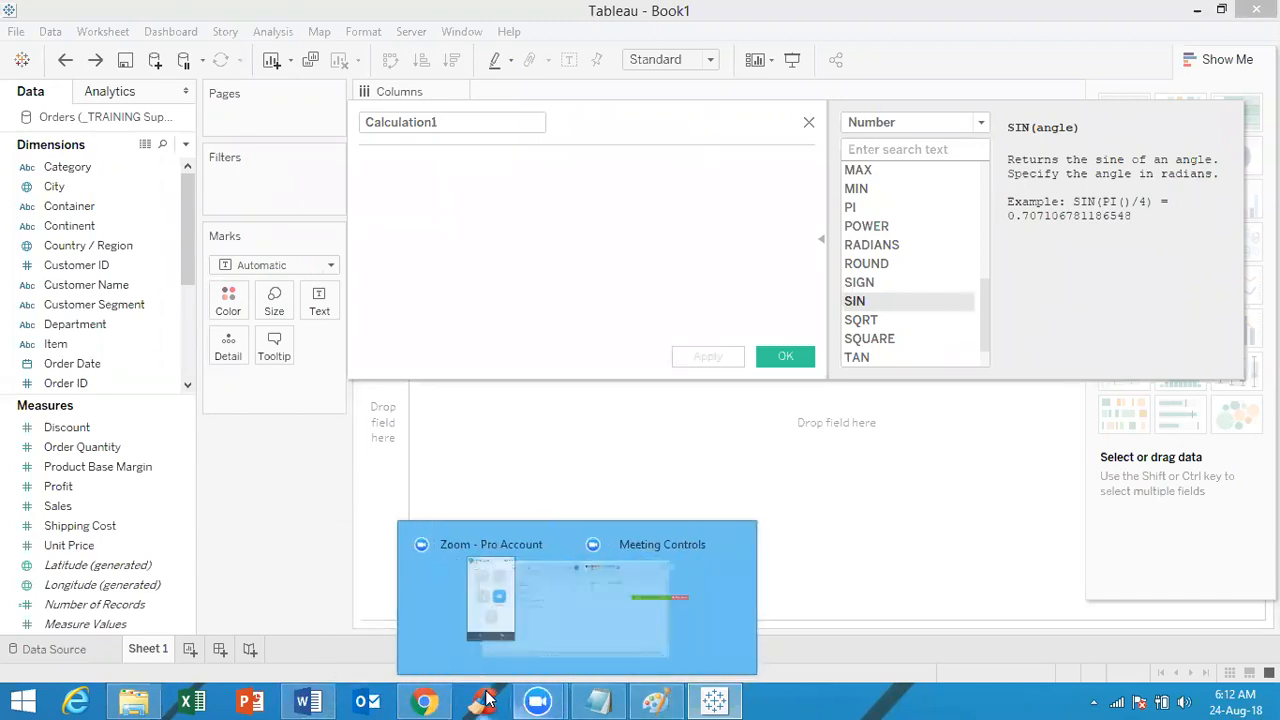
left_click(655, 700)
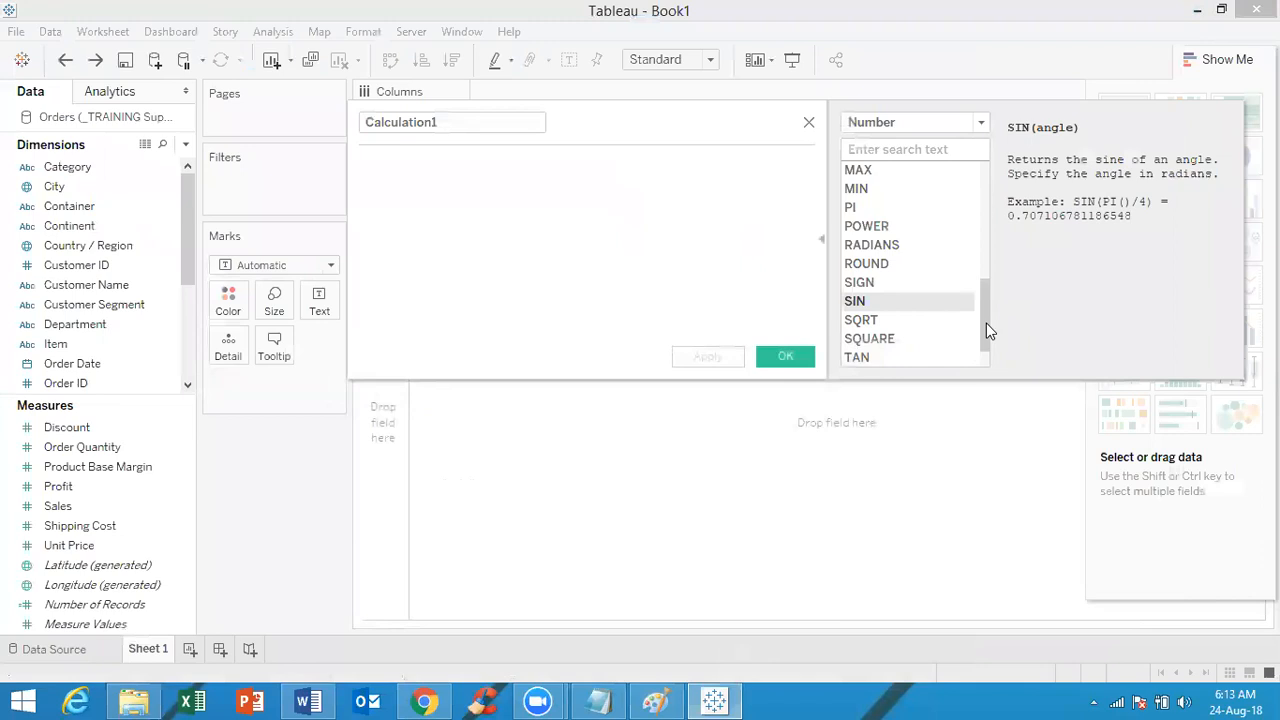
mouse_move(545, 700)
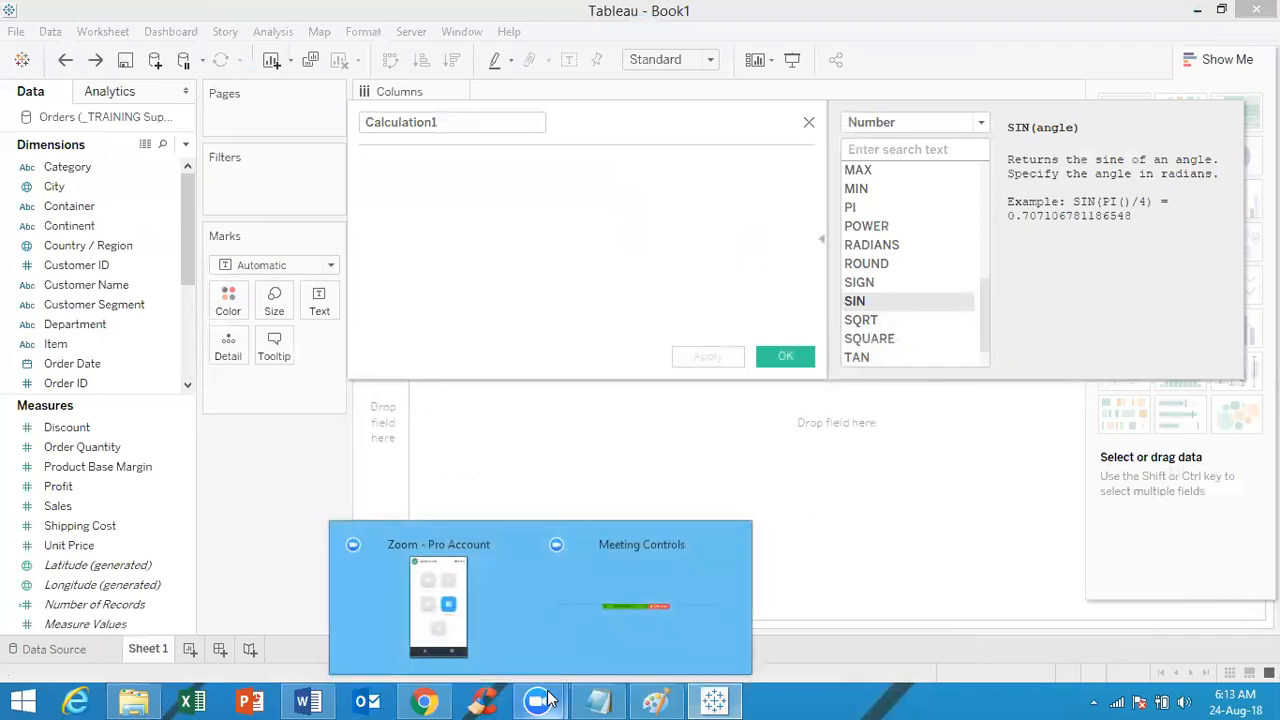
left_click(651, 698)
left_click(149, 418)
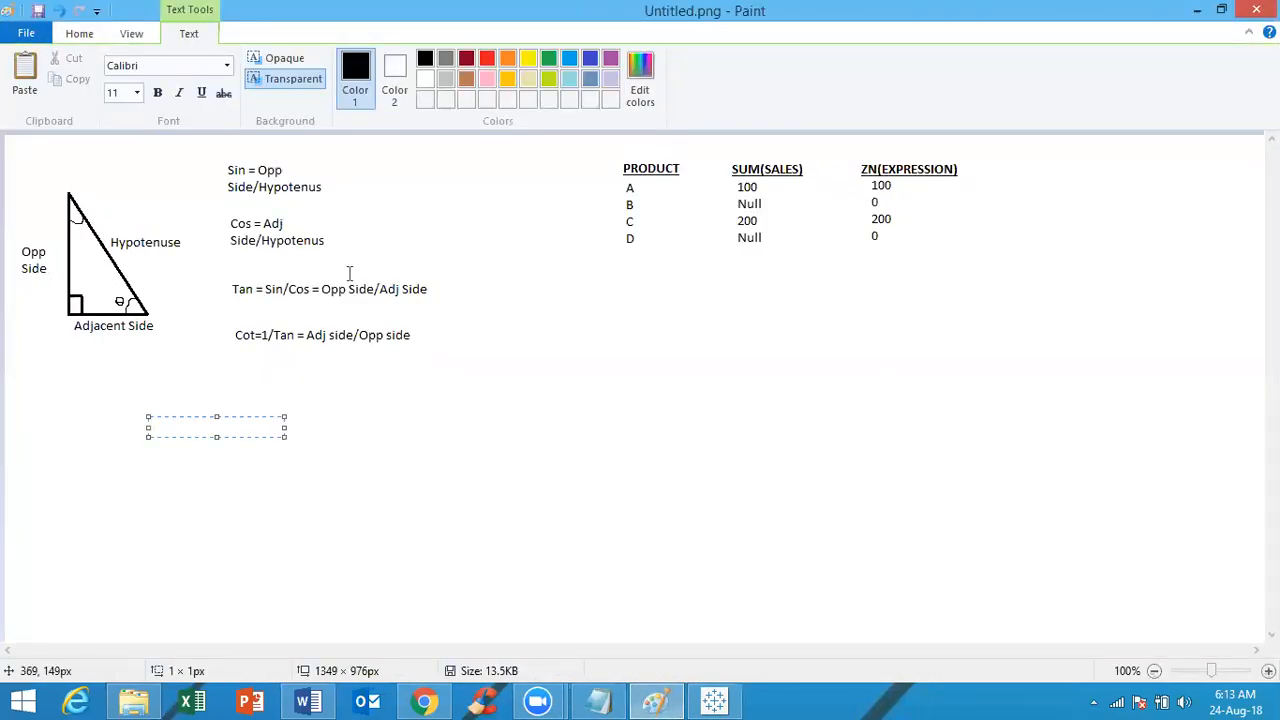
type("Trigonet")
key("BackSpace")
type("metric ")
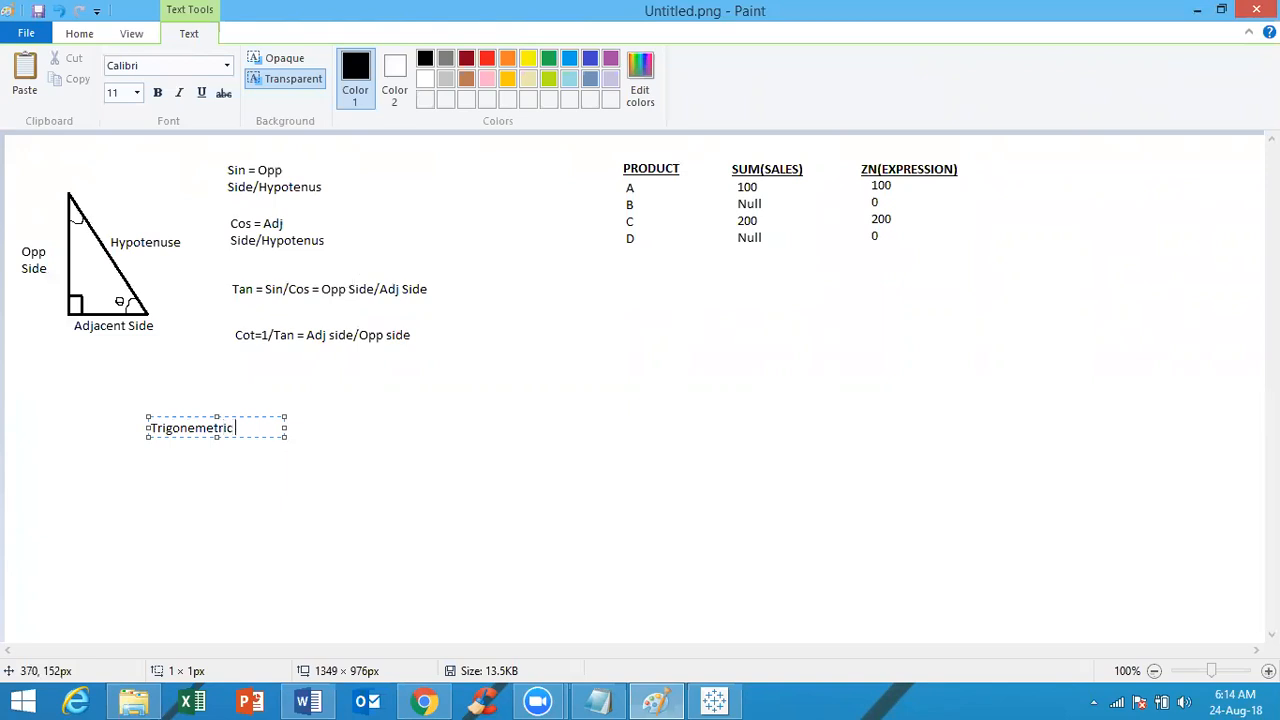
type("function)")
key("BackSpace")
type("(Radia")
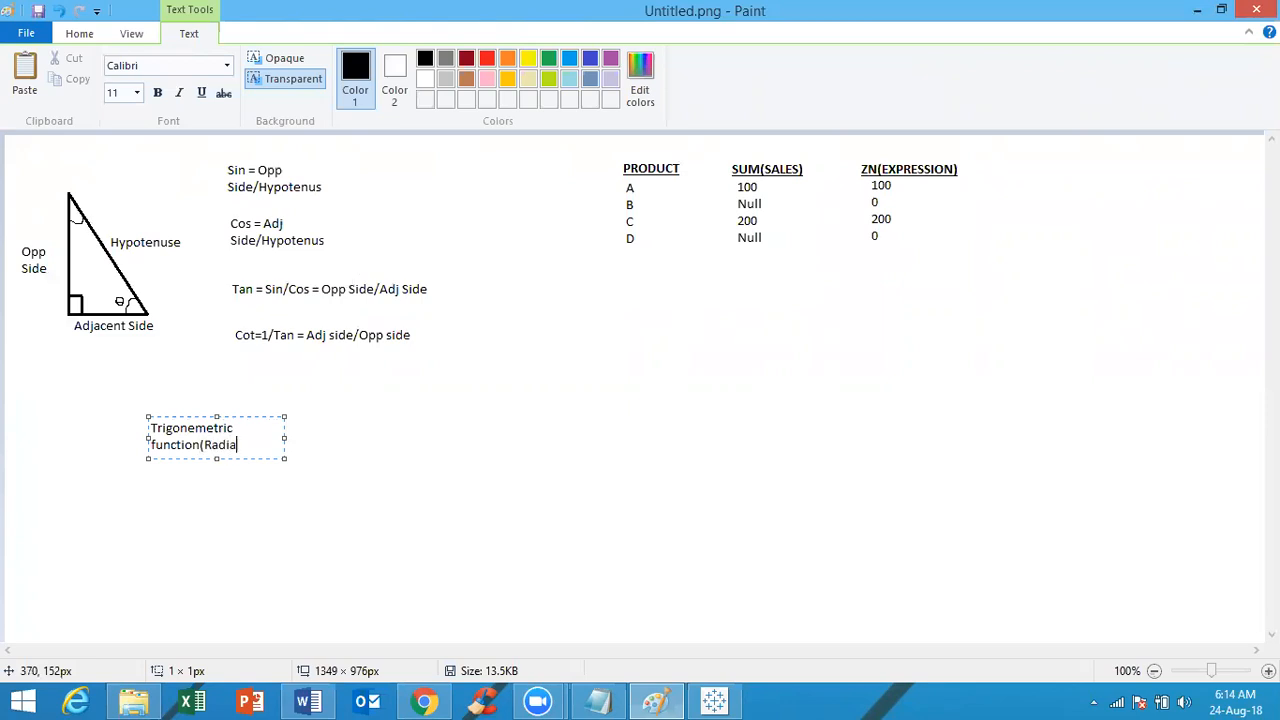
type("ns)")
key("BackSpace")
type(")=value")
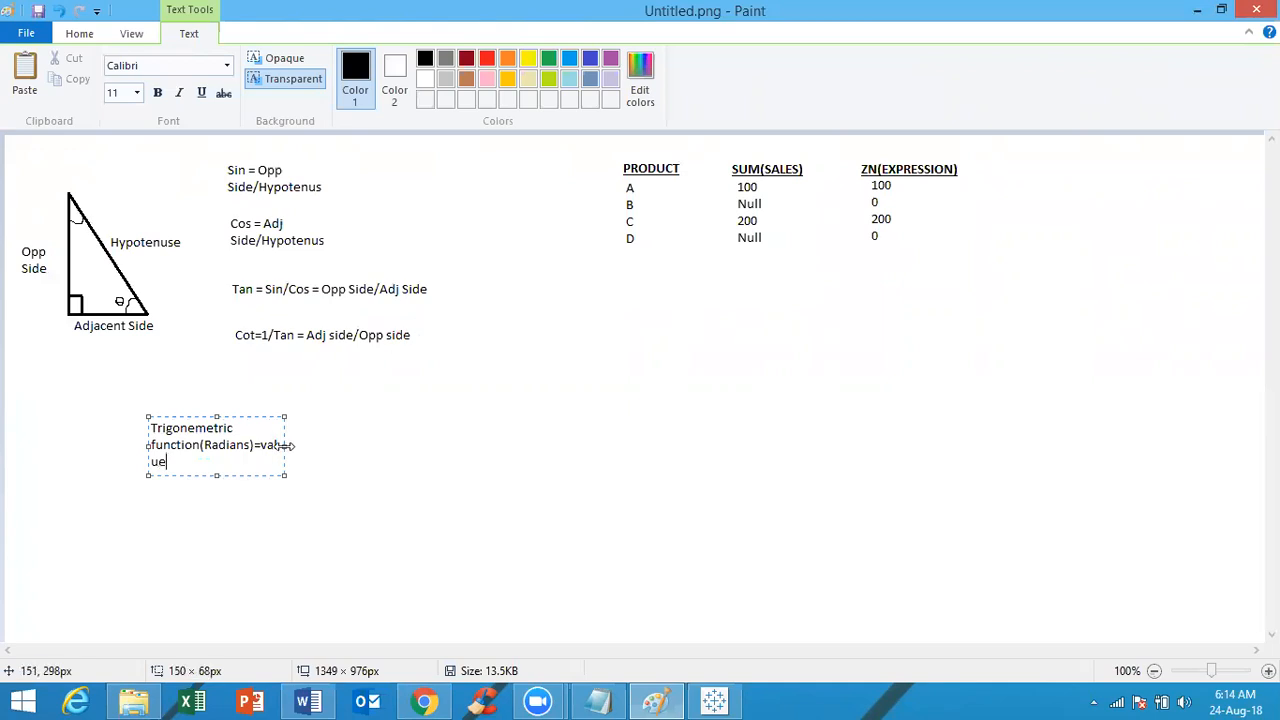
left_click_drag(287, 445, 424, 445)
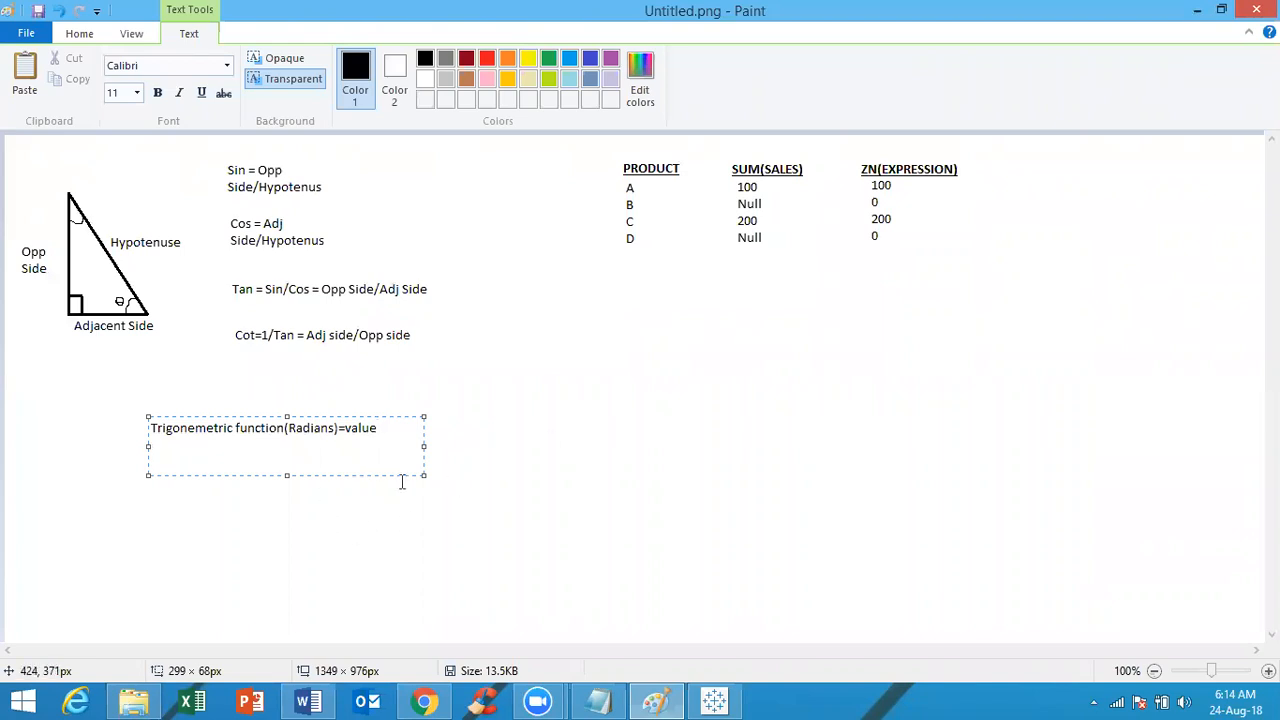
Leave a blank line in the text box and add "Radians=180 degrees or 3.14 or 22/7"
key("Return")
key("Return")
type("Radian")
type("s=180")
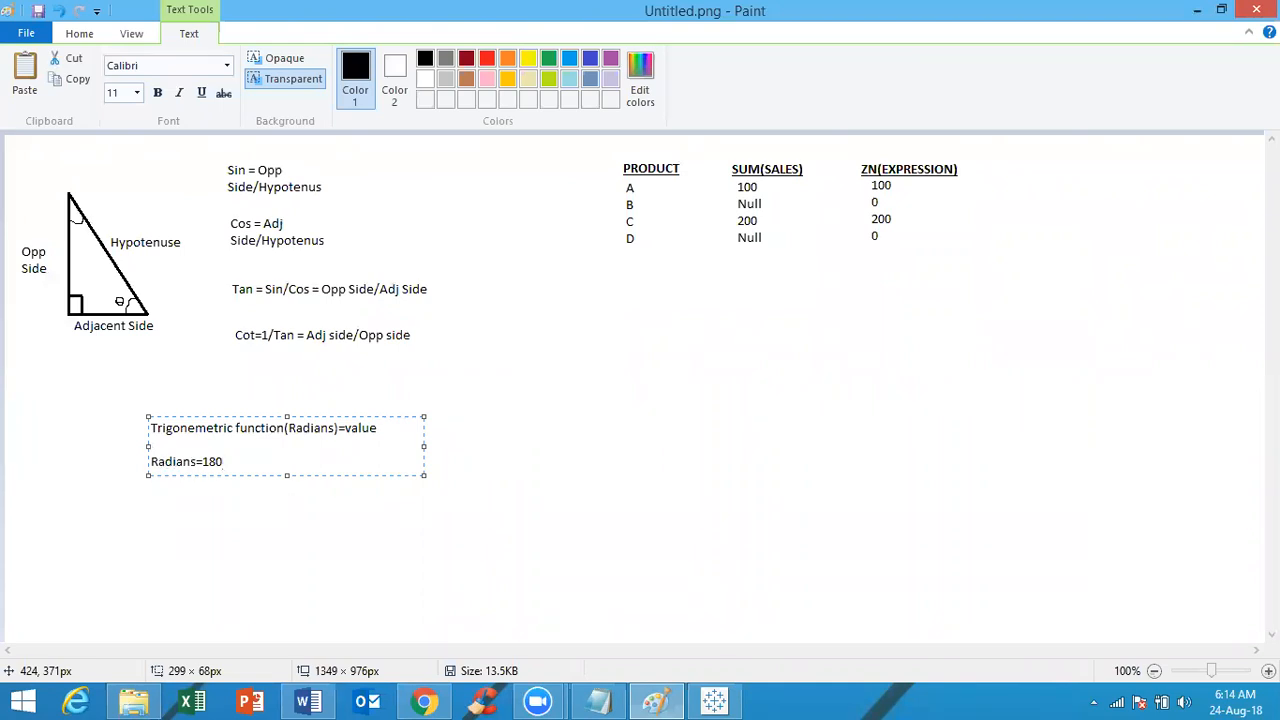
type("or 3.14")
key("Left")
key("Left")
type("degrees")
key("Right")
key("Right")
key("Right")
key("Right")
key("Right")
key("Right")
type("or 22/7")
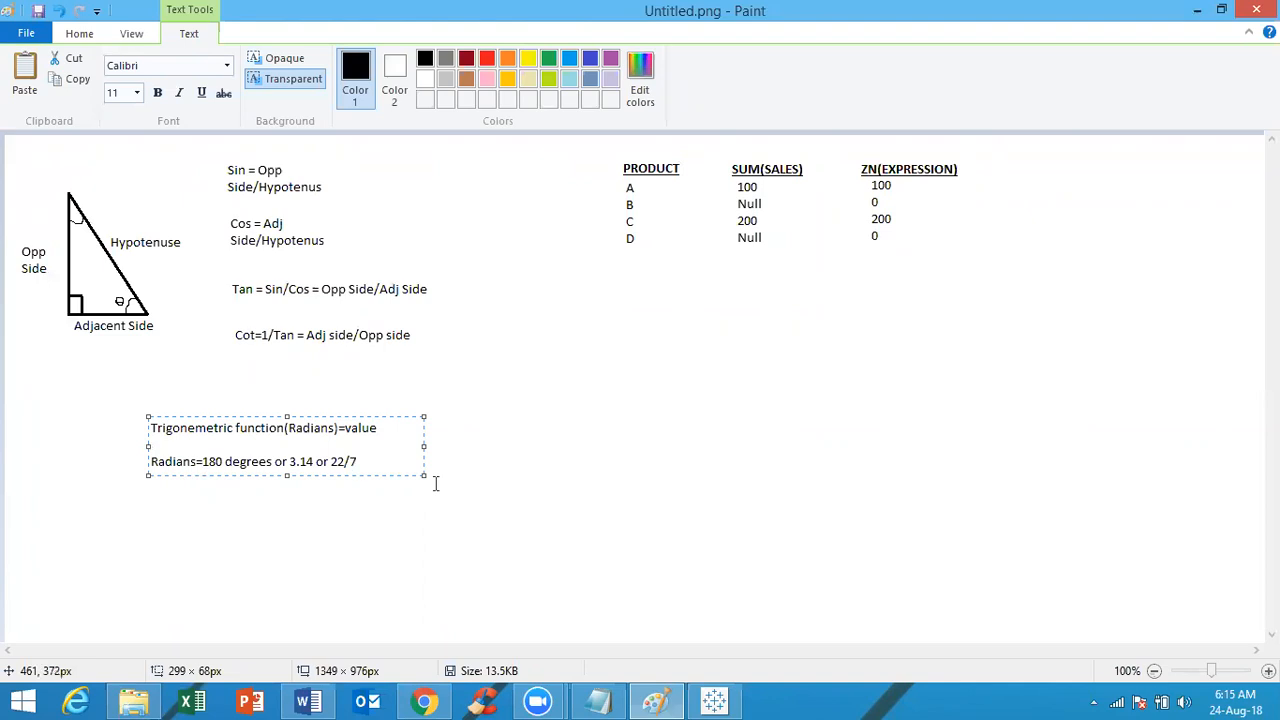
Add the lines "Pi=3.14159" and "Cos30=pi()/6=180/6=30degrees" to the text box
key("Return")
type("Pi=3.14159")
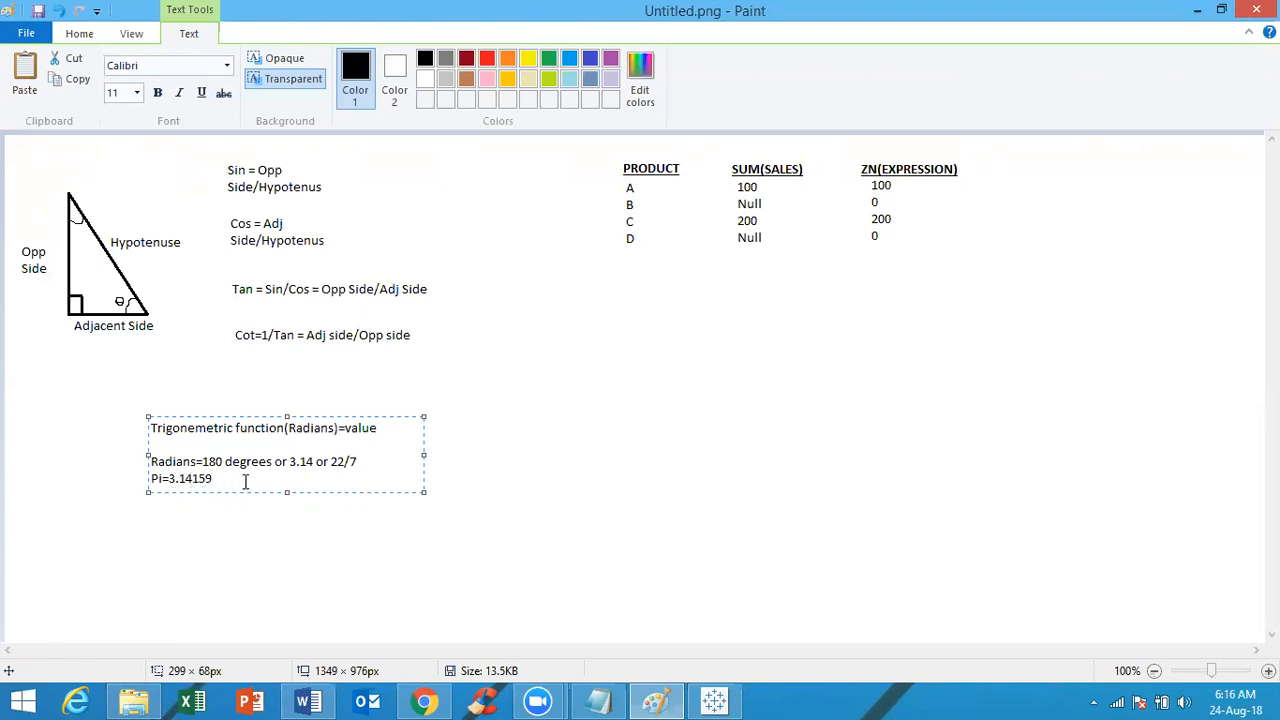
key("Return")
type("Cos30=")
type("pi()")
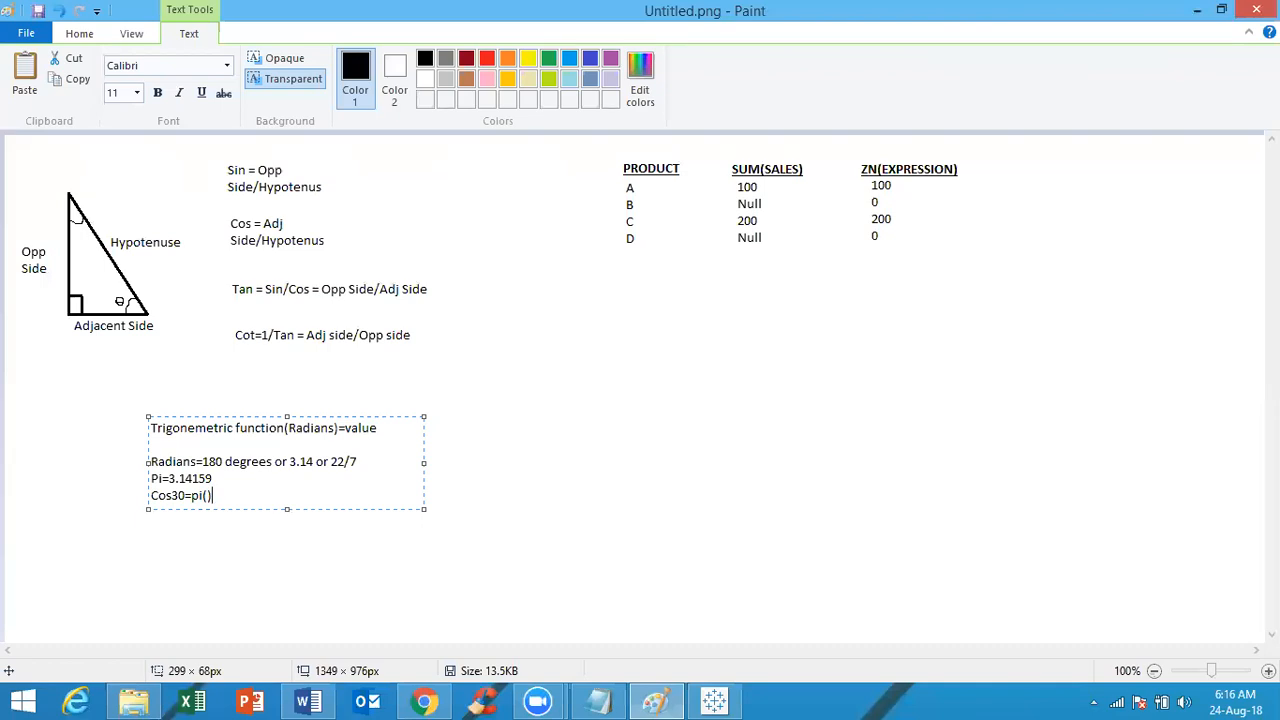
type("/6=180/6=30degrees")
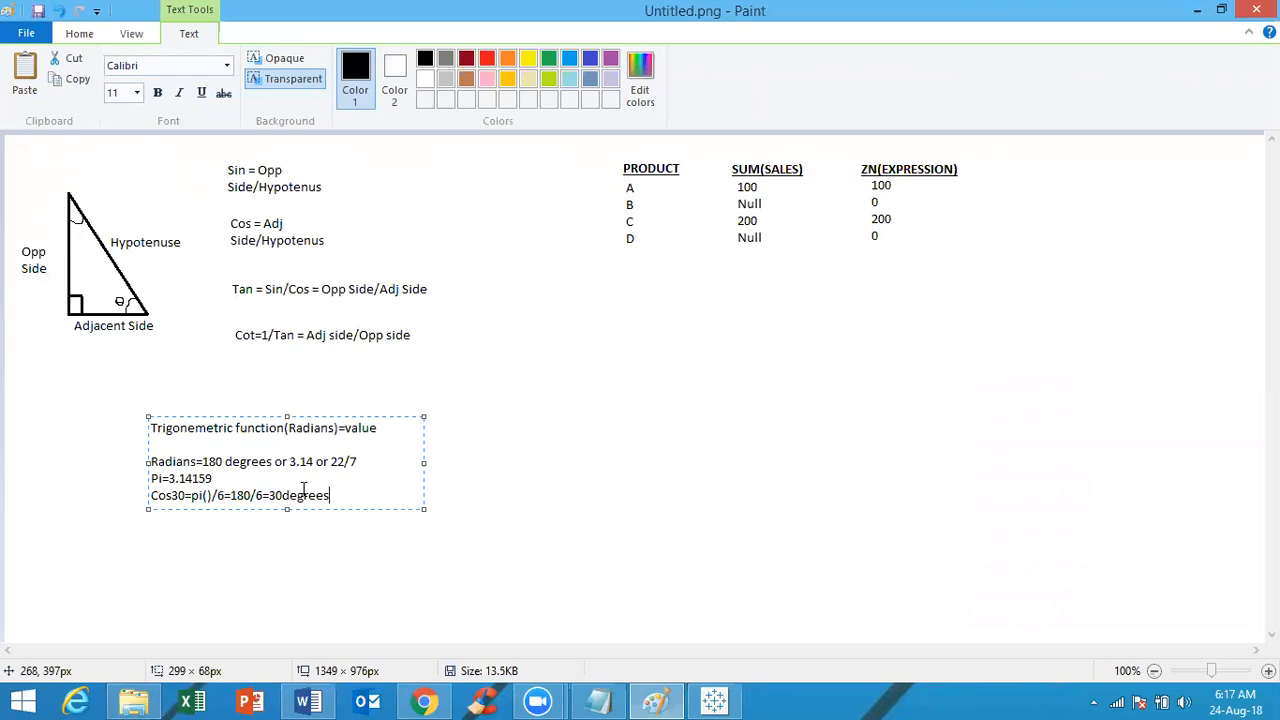
Switch back to Tableau and name the new calculation "sin30+cos30"
key("alt+Tab")
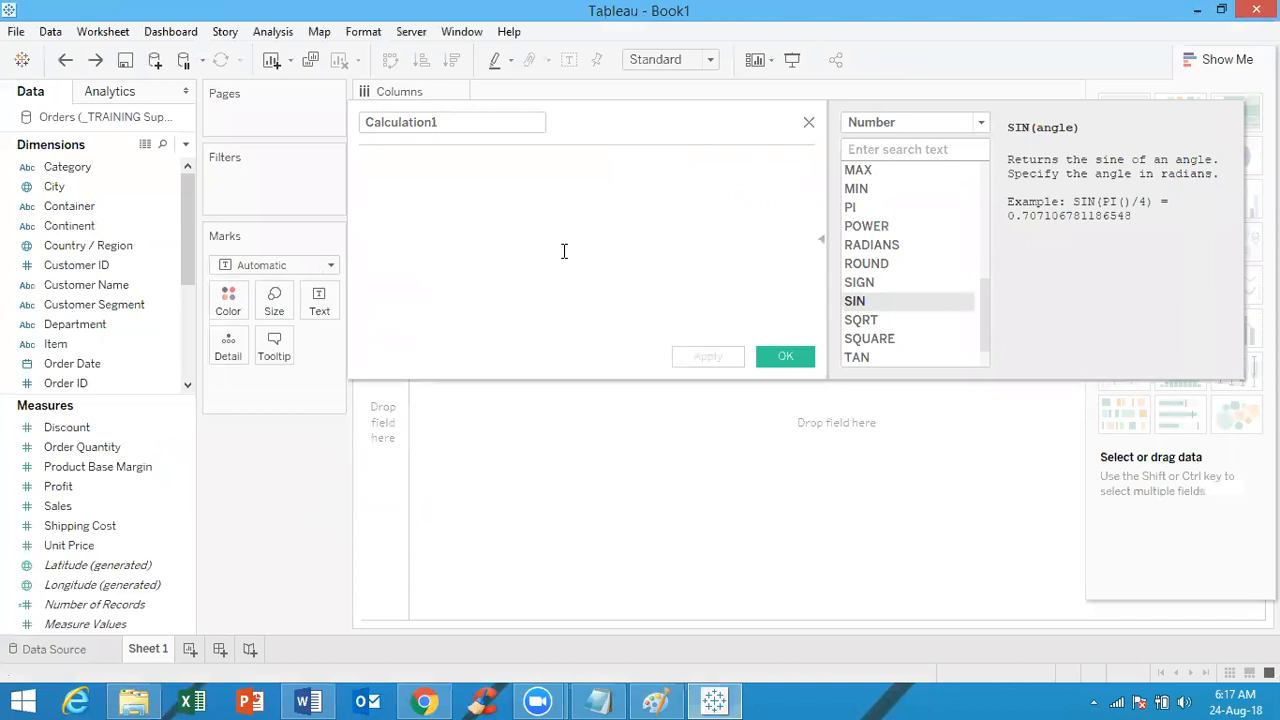
key("alt+Tab")
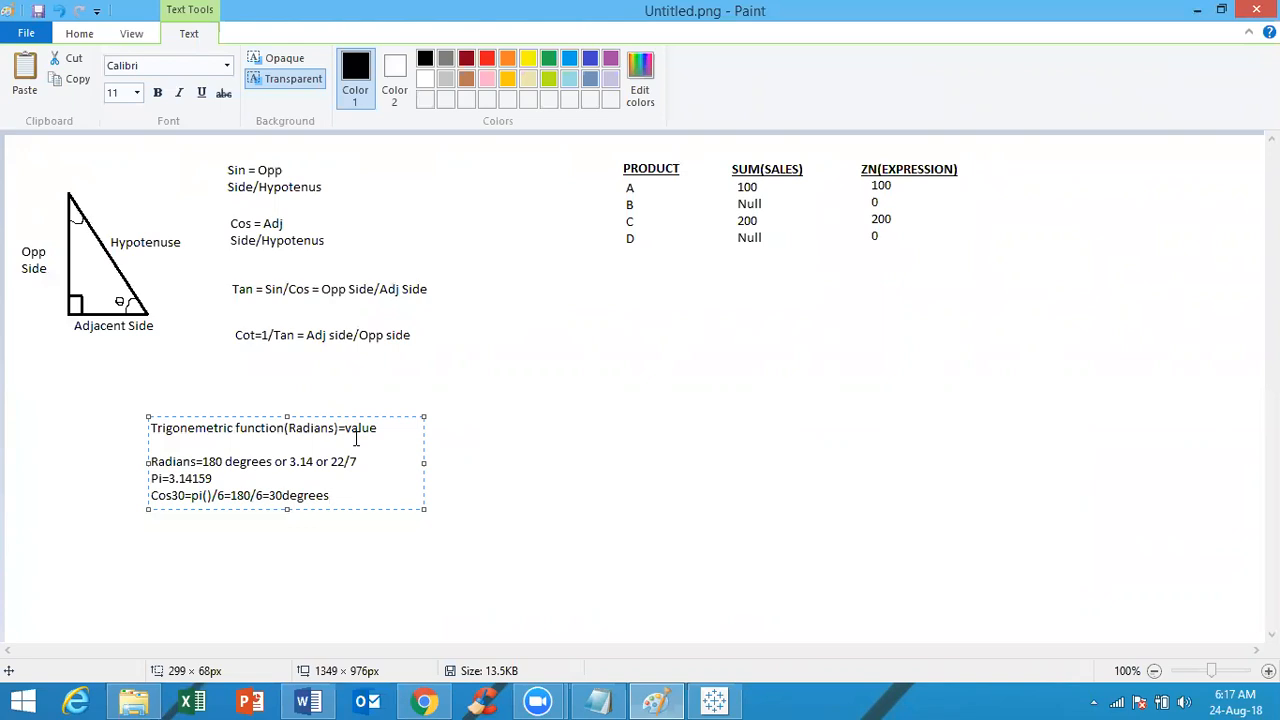
key("alt+Tab")
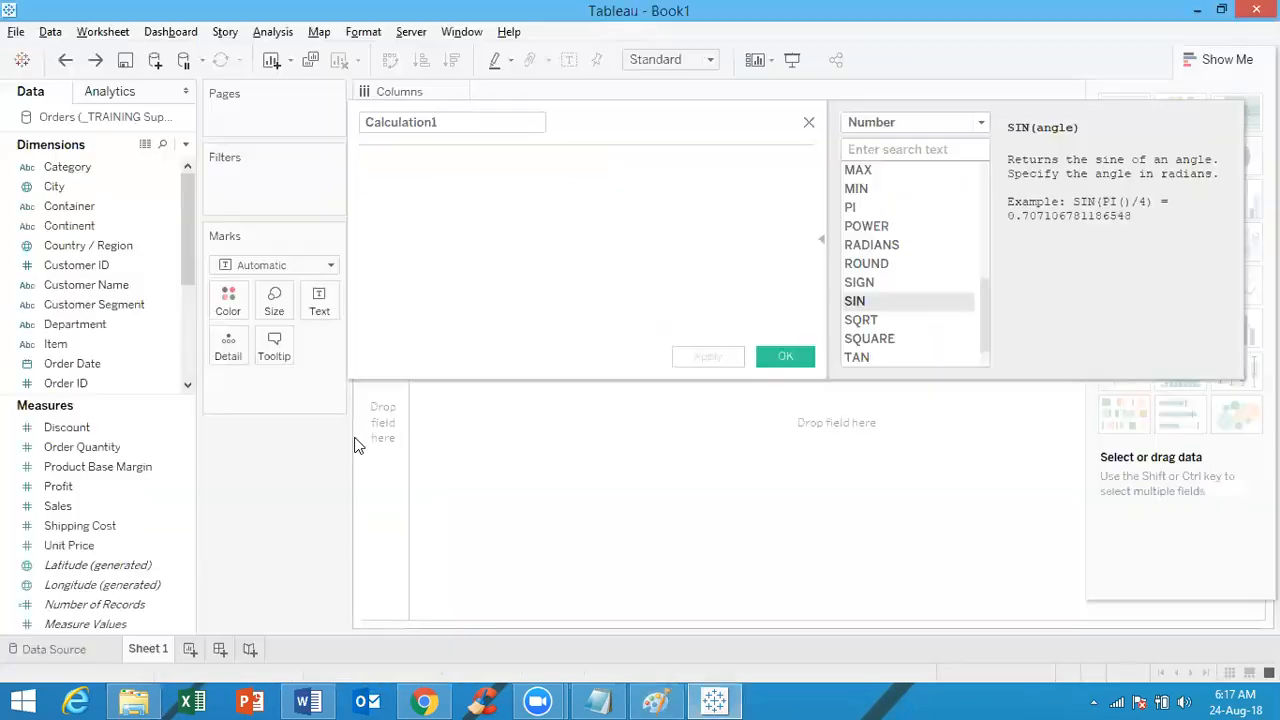
double_click(447, 126)
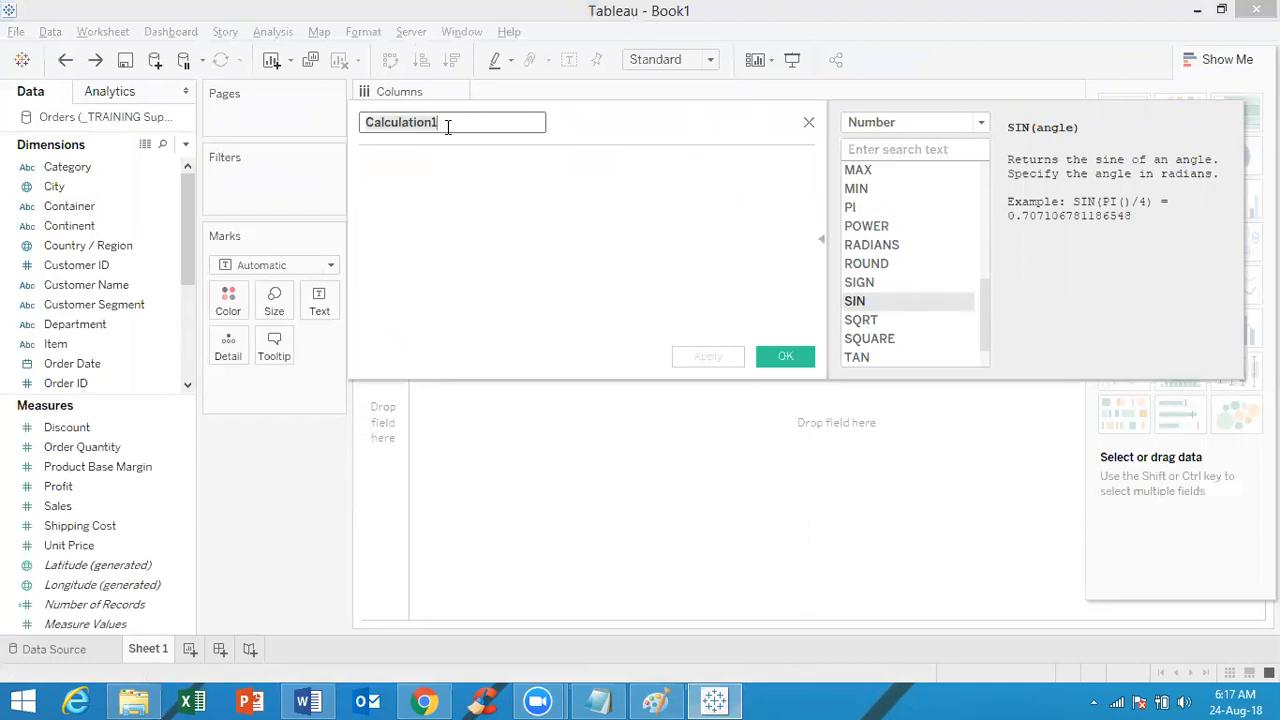
type("si")
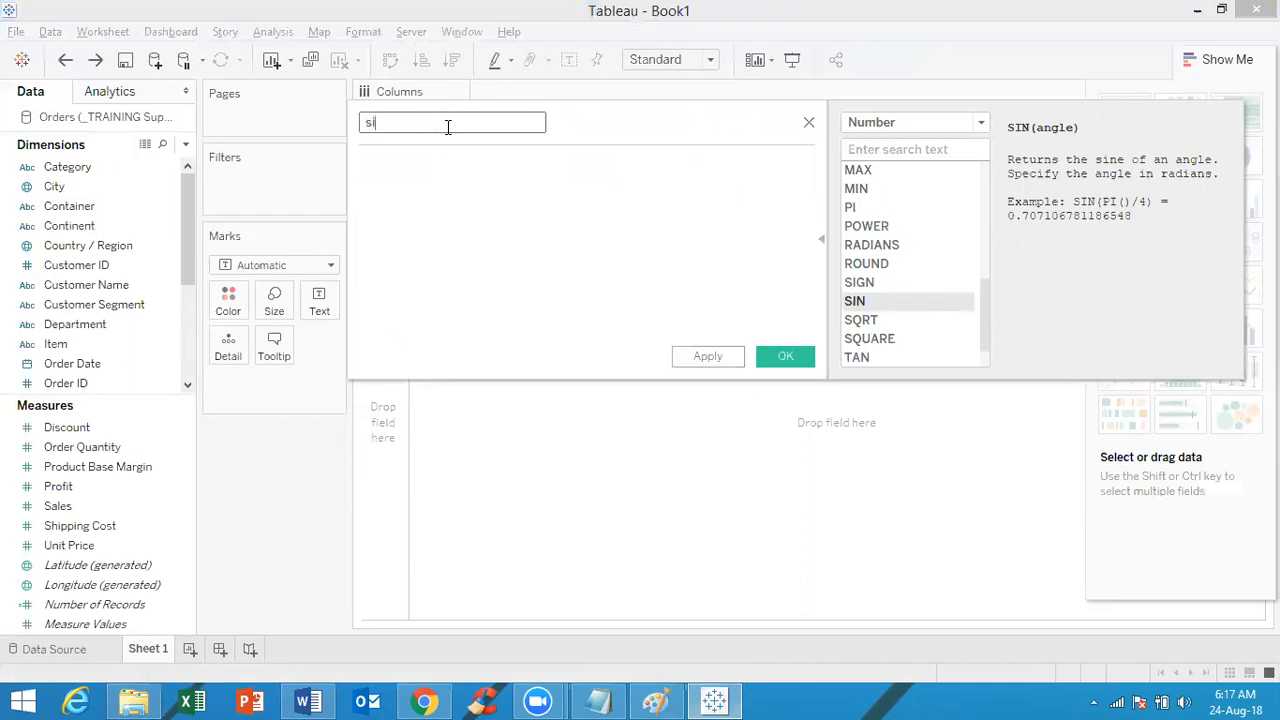
type("n30+cos30")
Enter SIN(PI()/6) as the first term of the sin30+cos30 calculation's formula
left_click(481, 200)
type("sin")
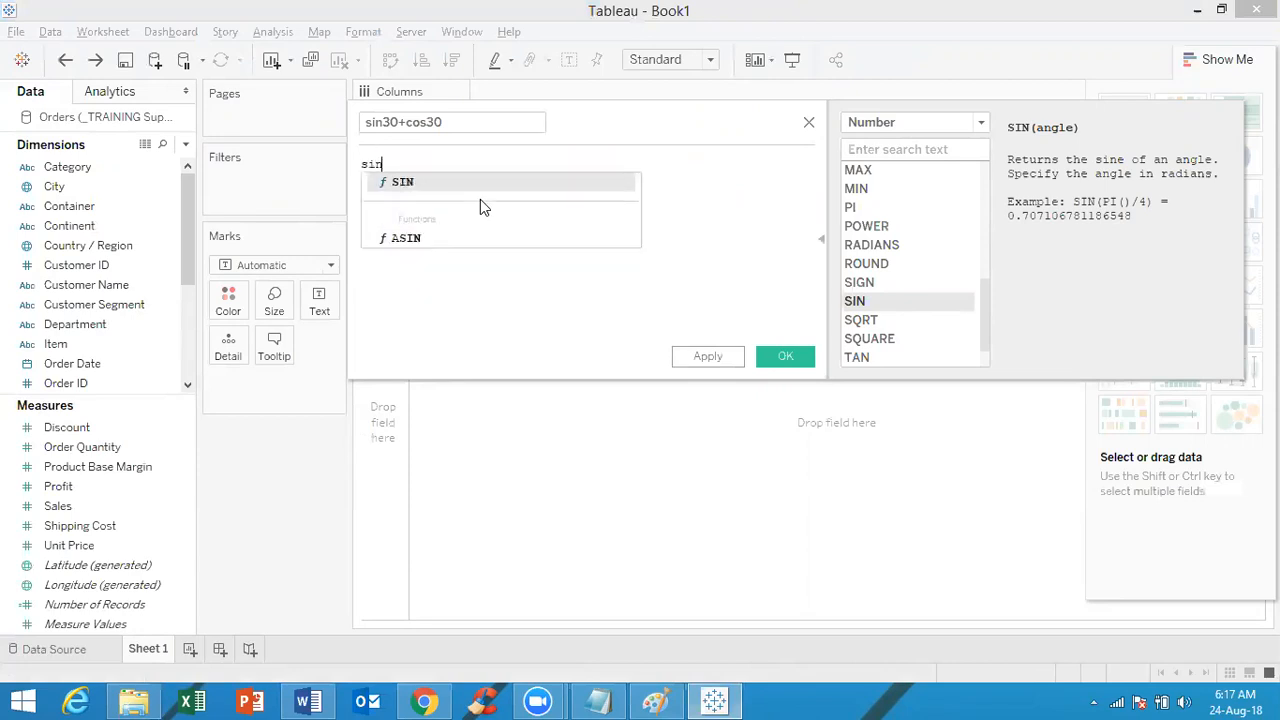
left_click(472, 183)
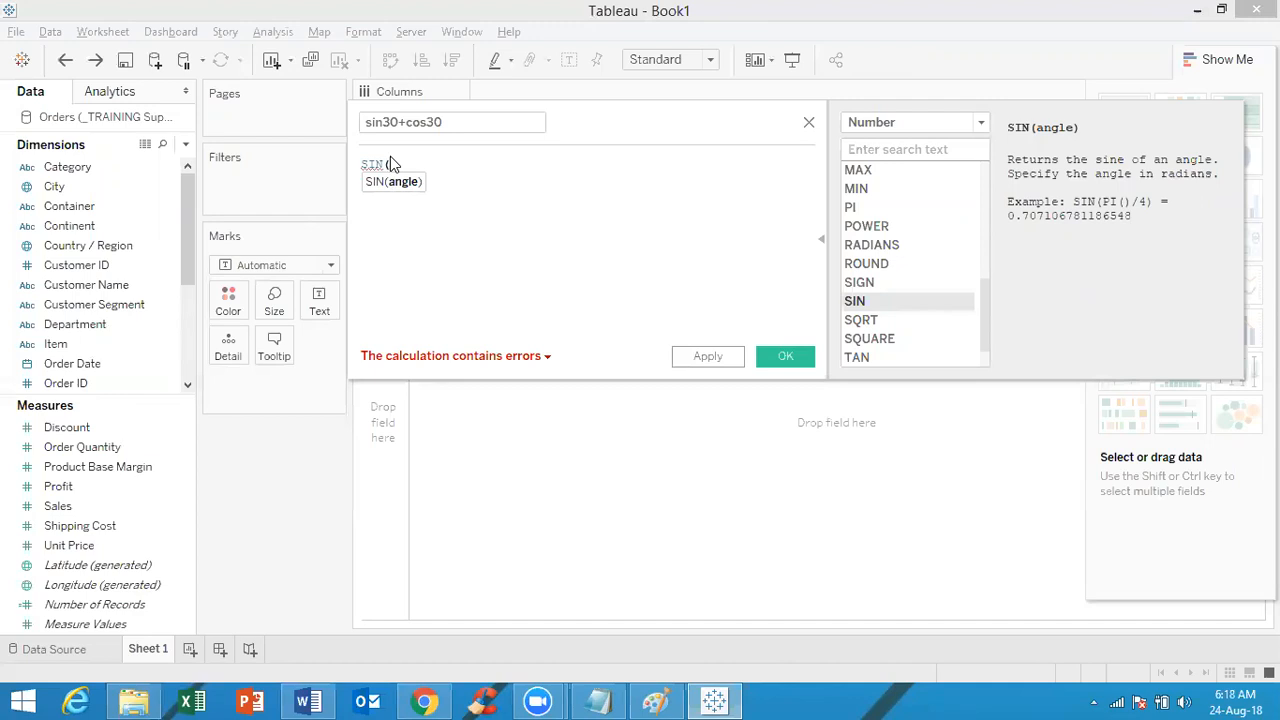
type("pi")
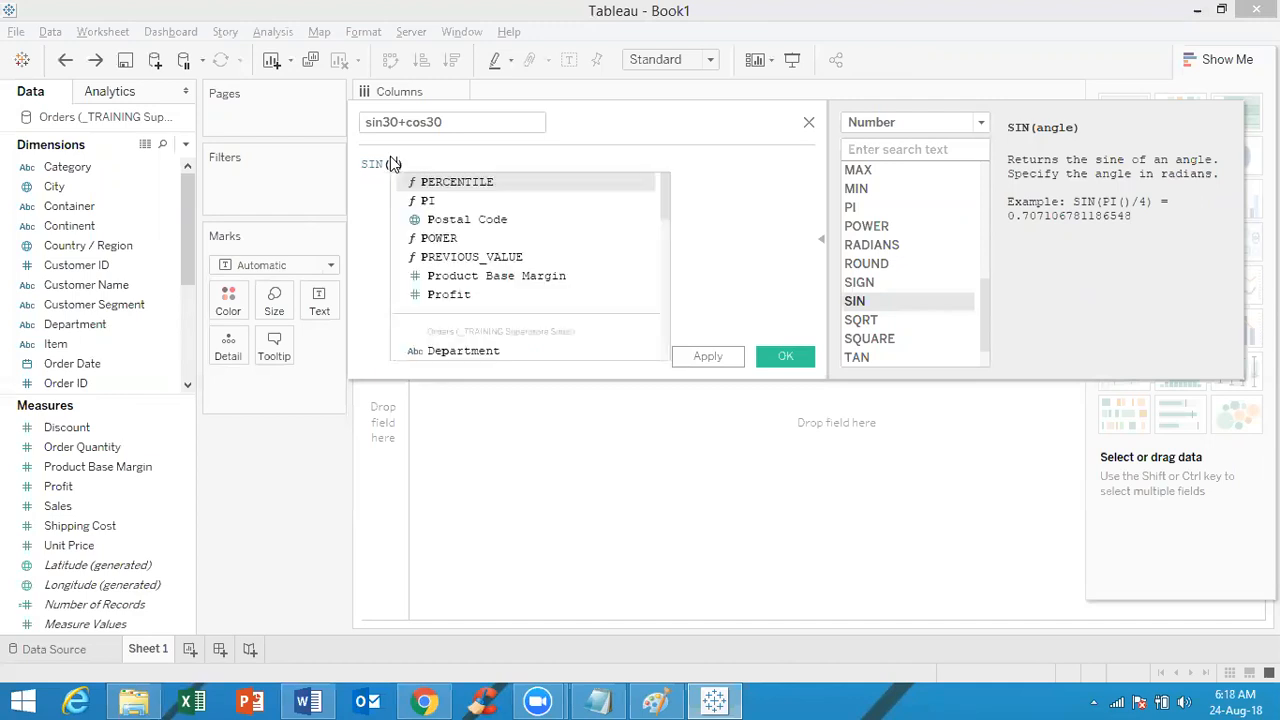
left_click(420, 183)
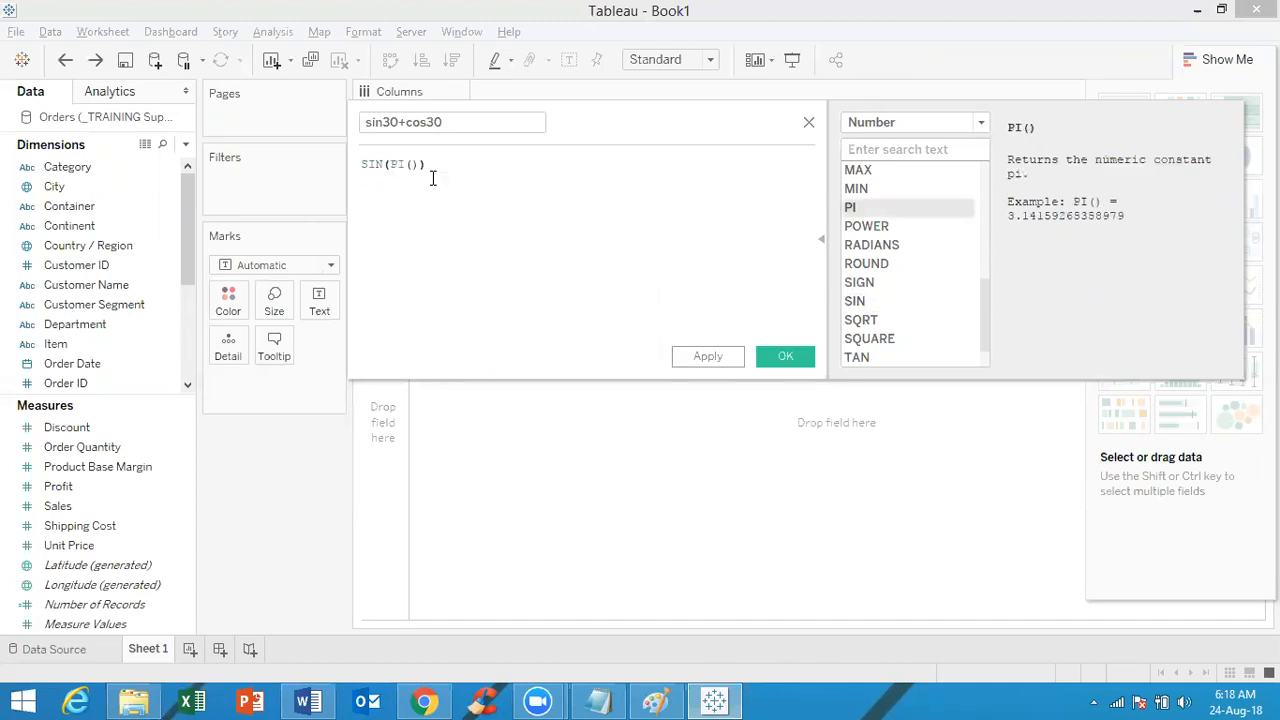
left_click(411, 164)
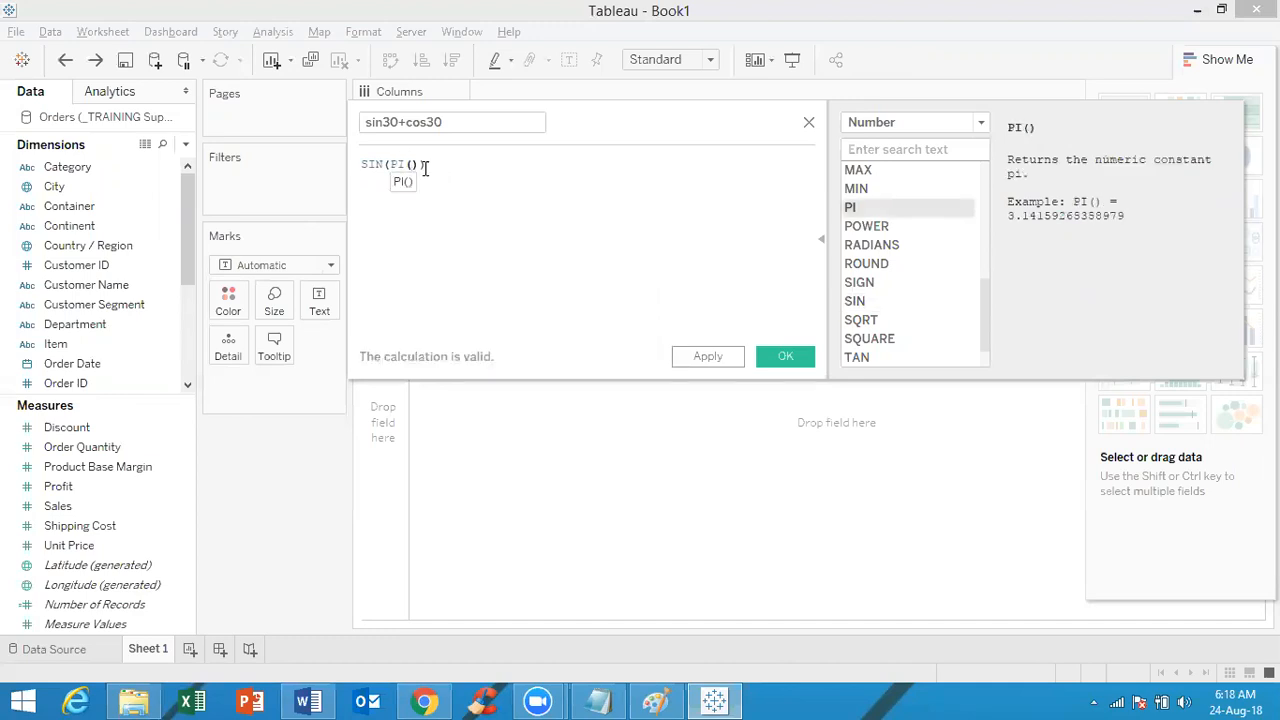
left_click(420, 164)
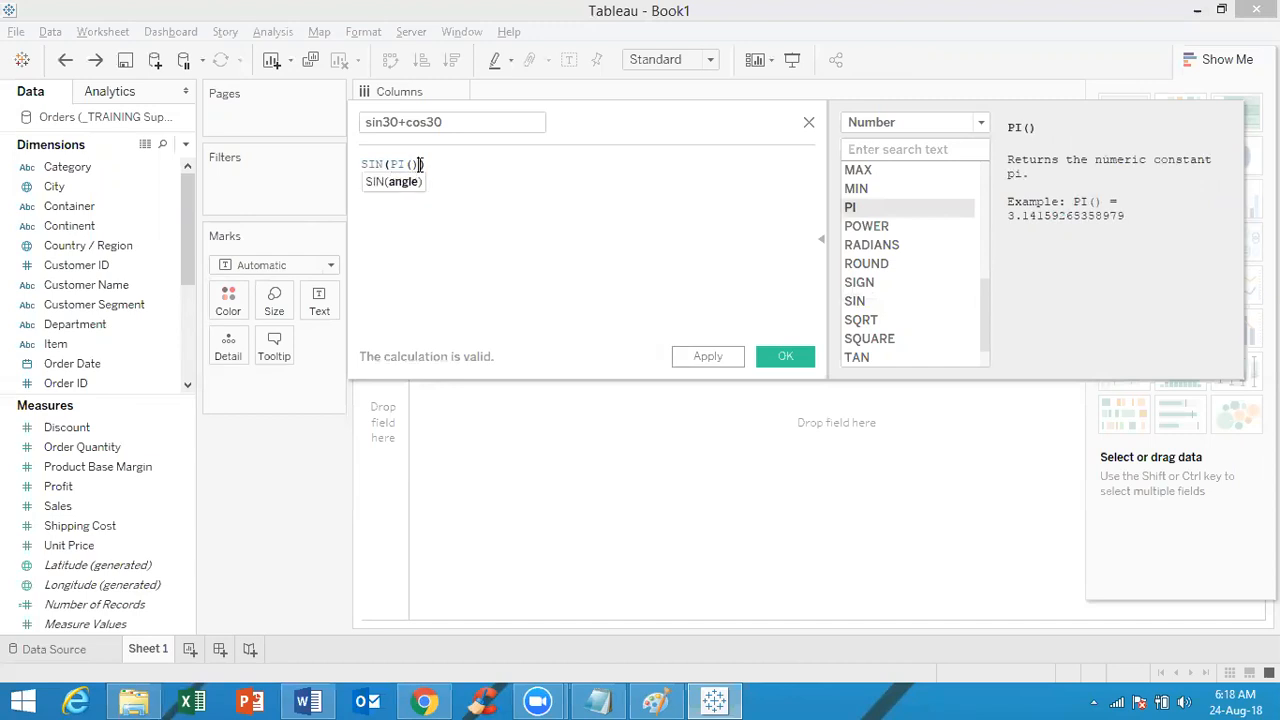
type(")/6")
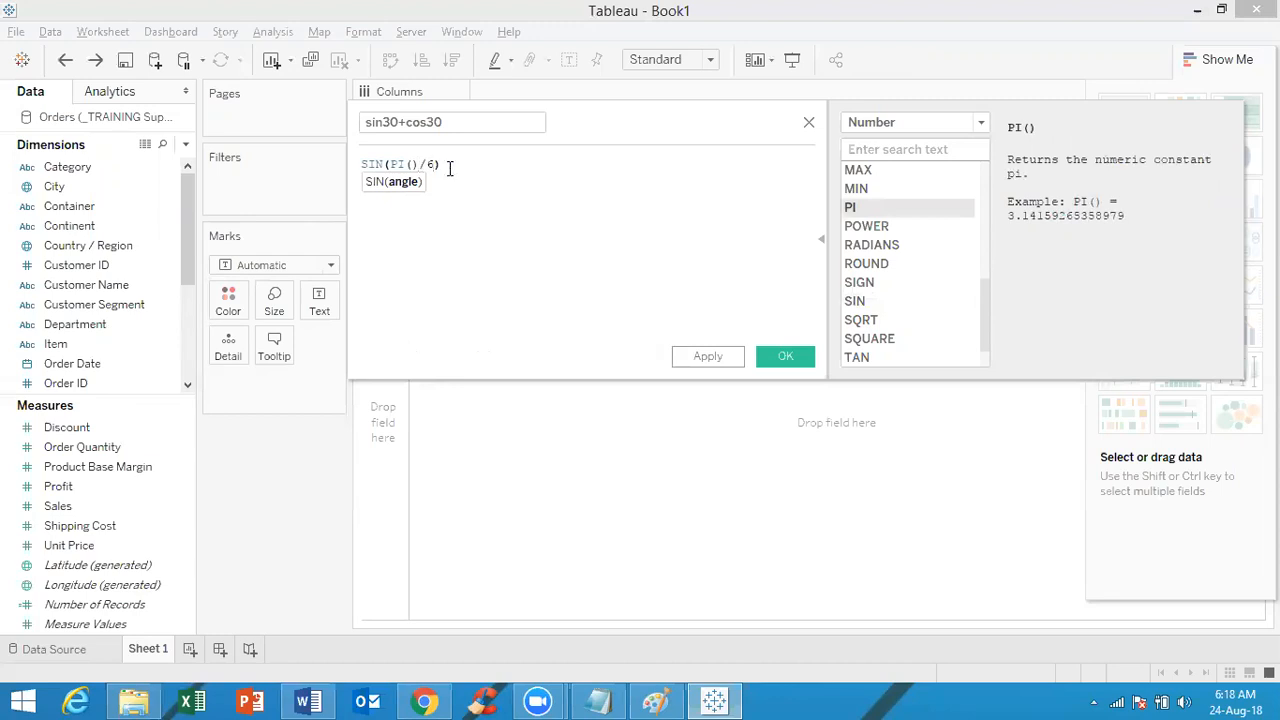
Append +COS(PI()/6) to the formula and save the calculated field
left_click(452, 165)
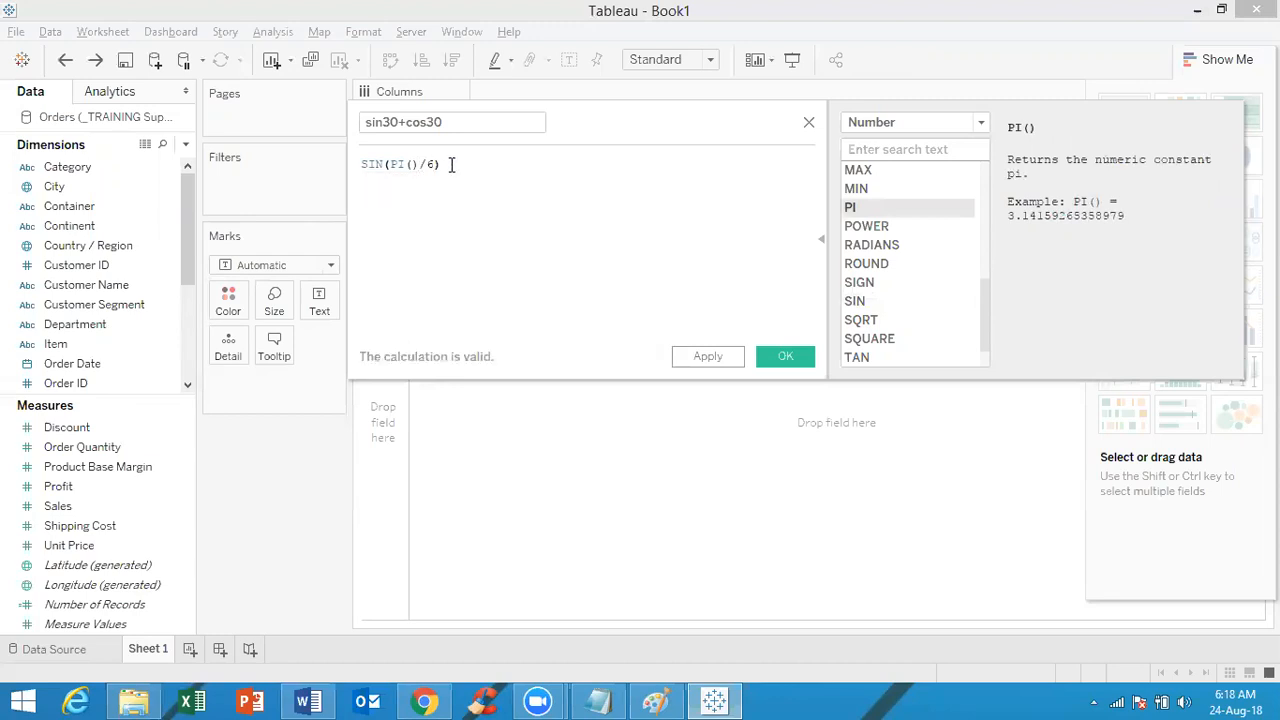
type("+")
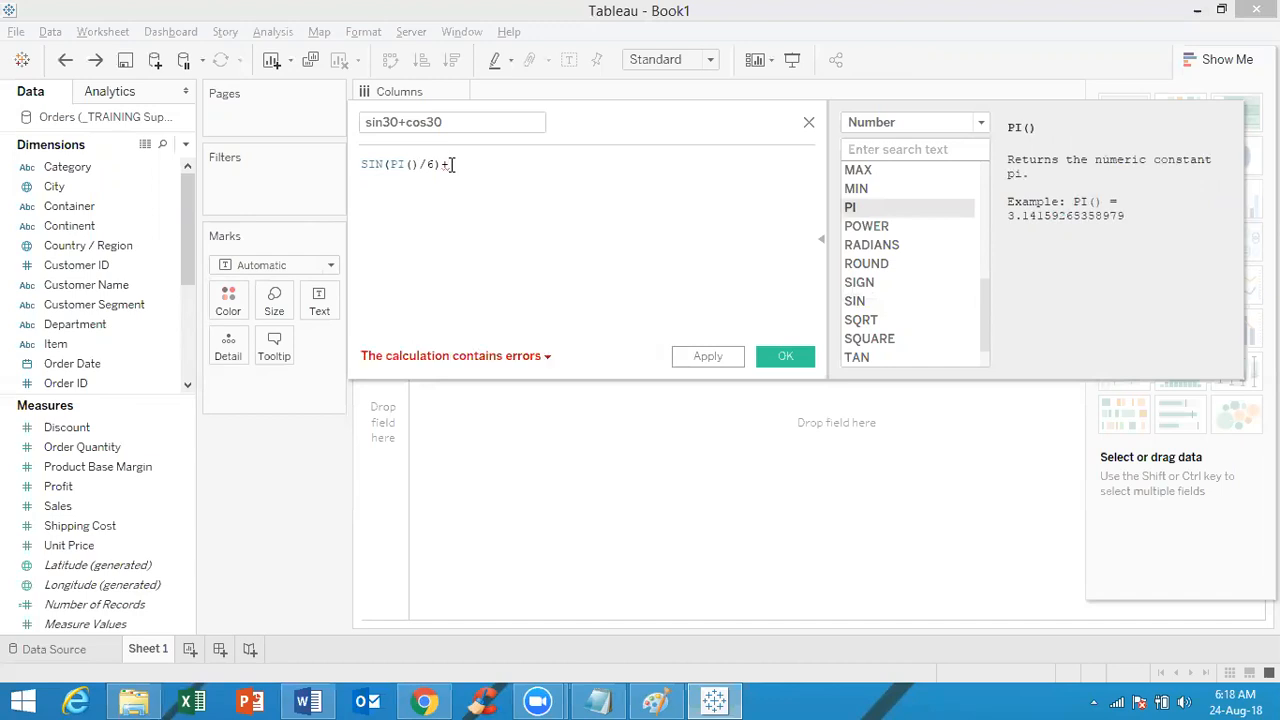
type("cos")
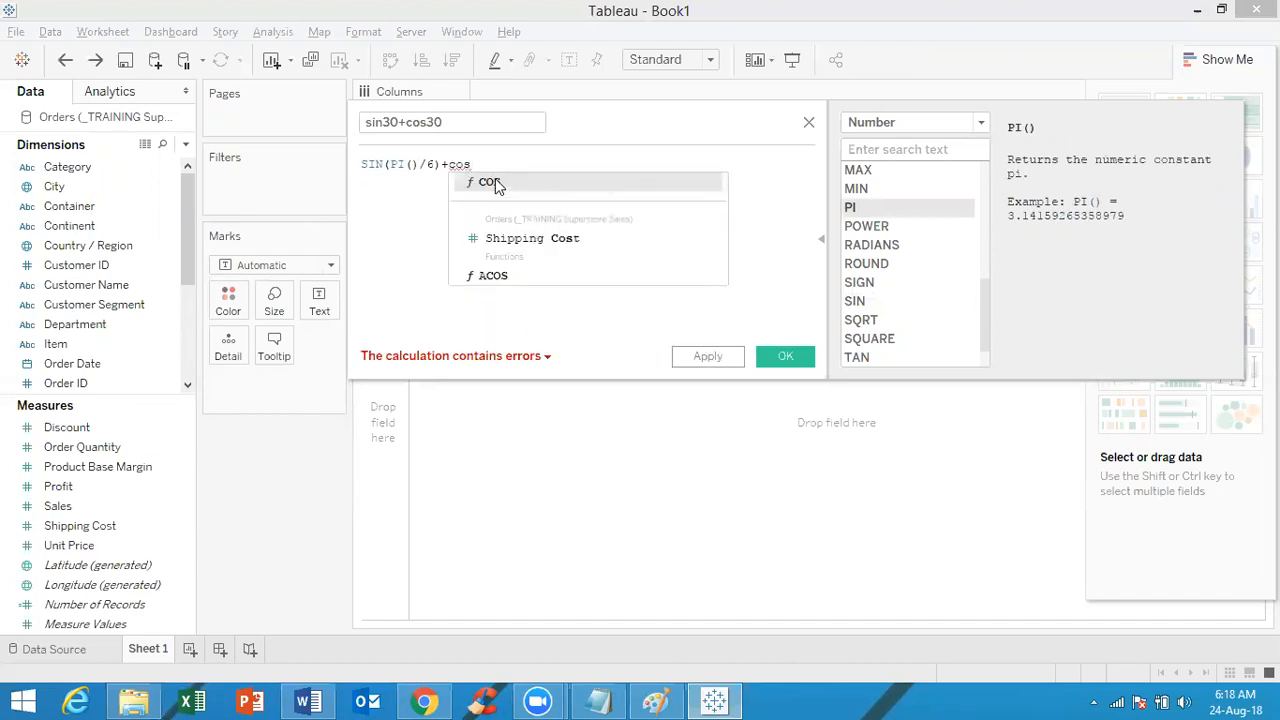
left_click(492, 183)
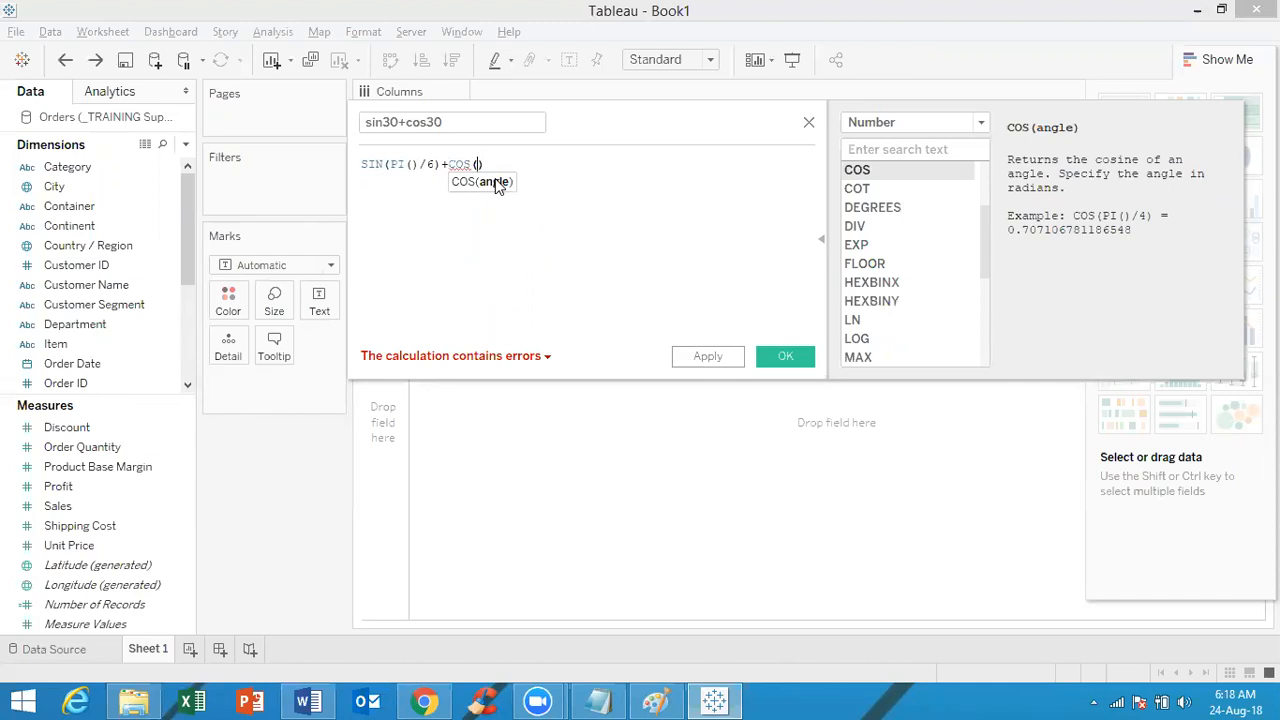
type("pi")
left_click(520, 183)
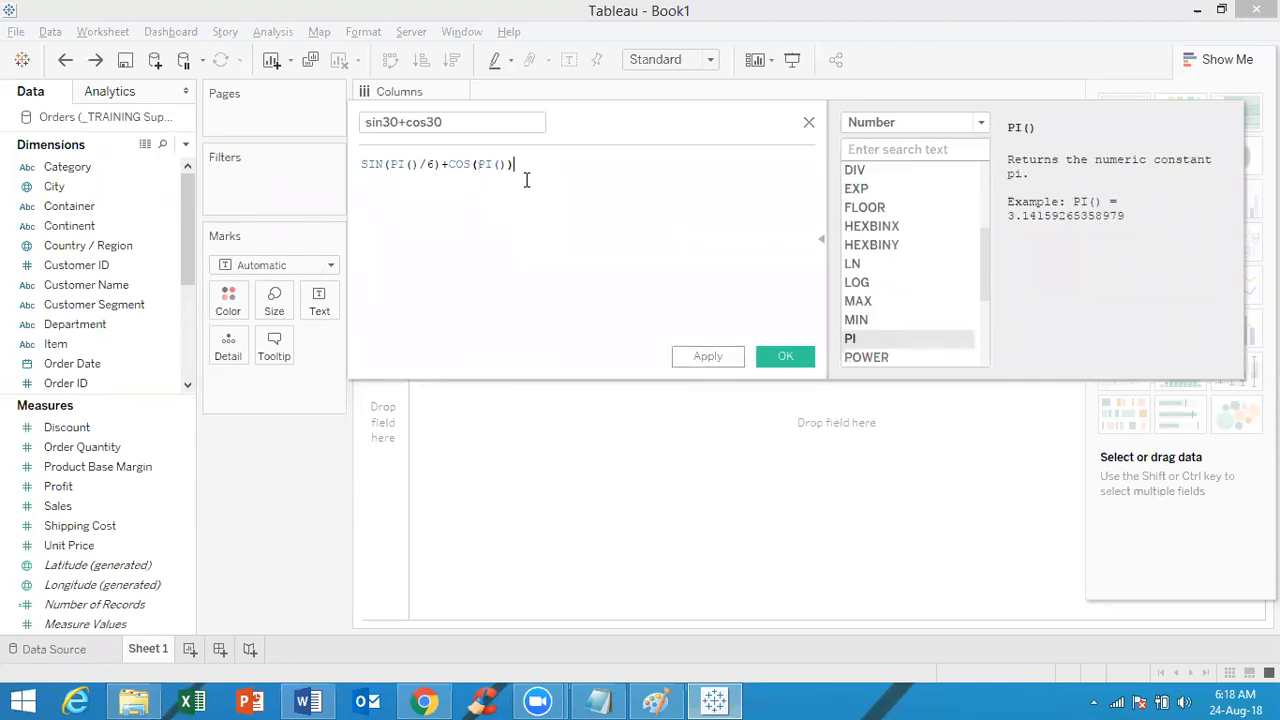
left_click(509, 164)
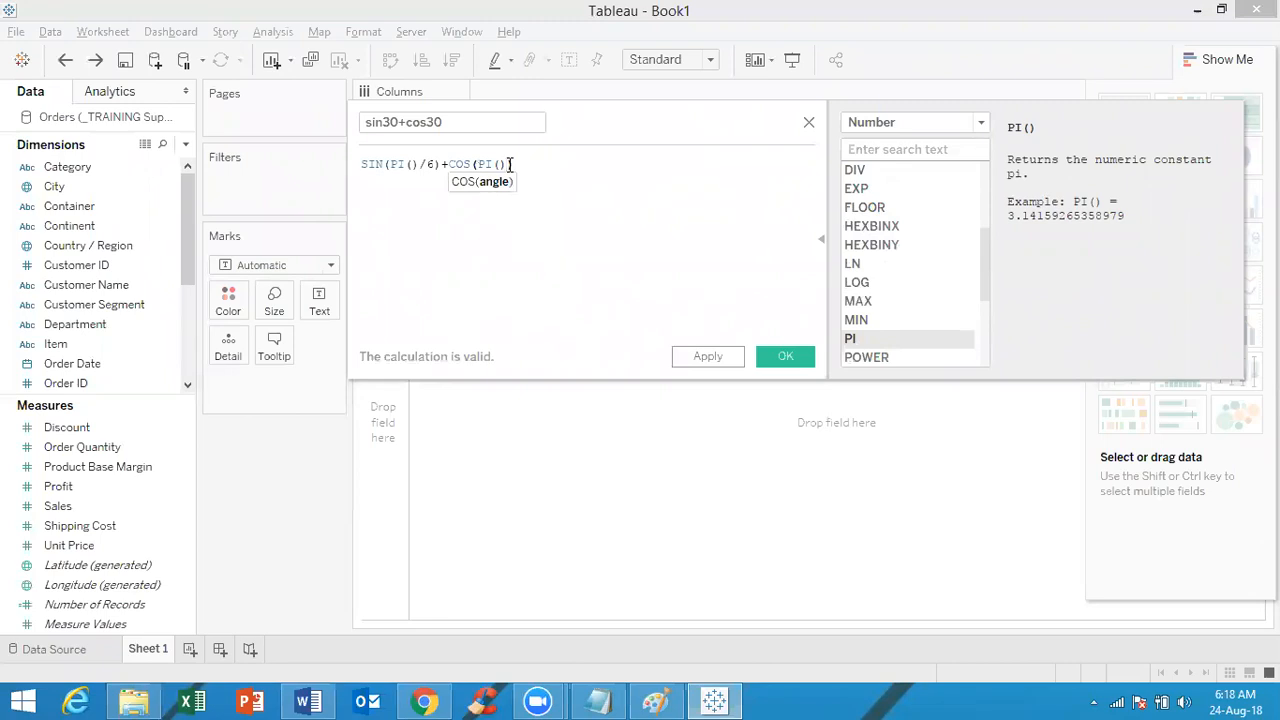
type("/6")
left_click(575, 171)
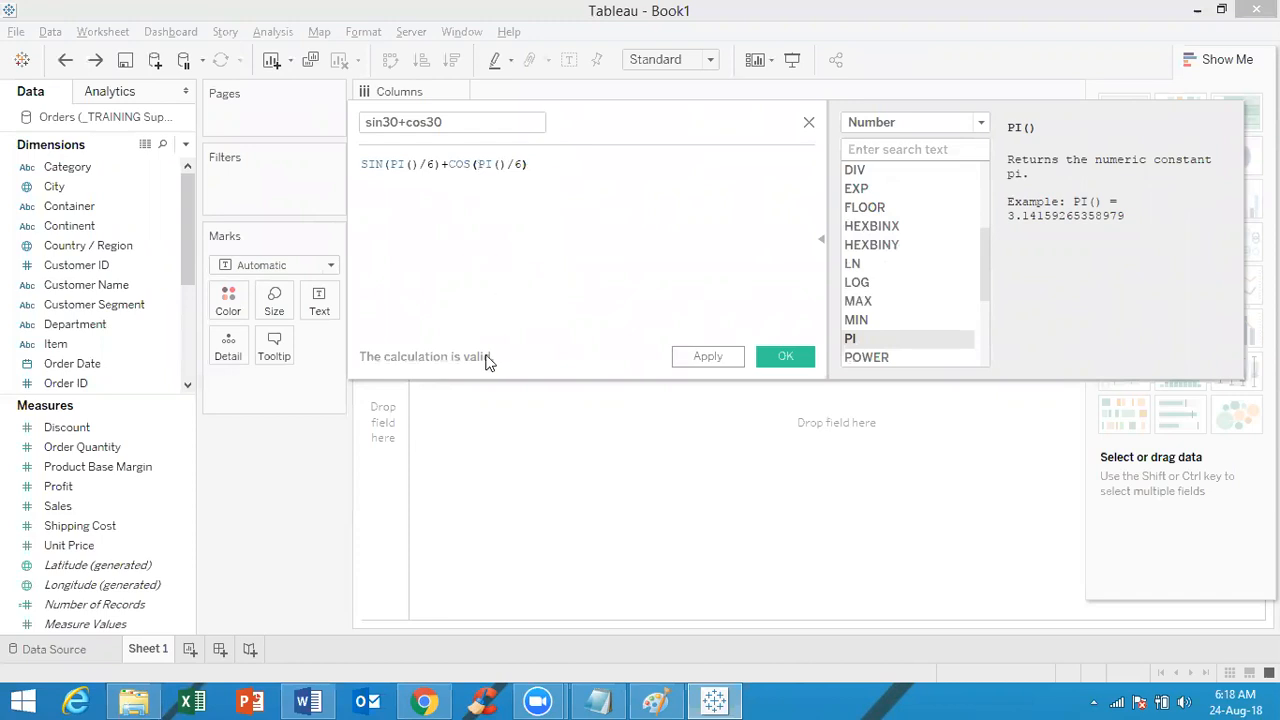
left_click(800, 364)
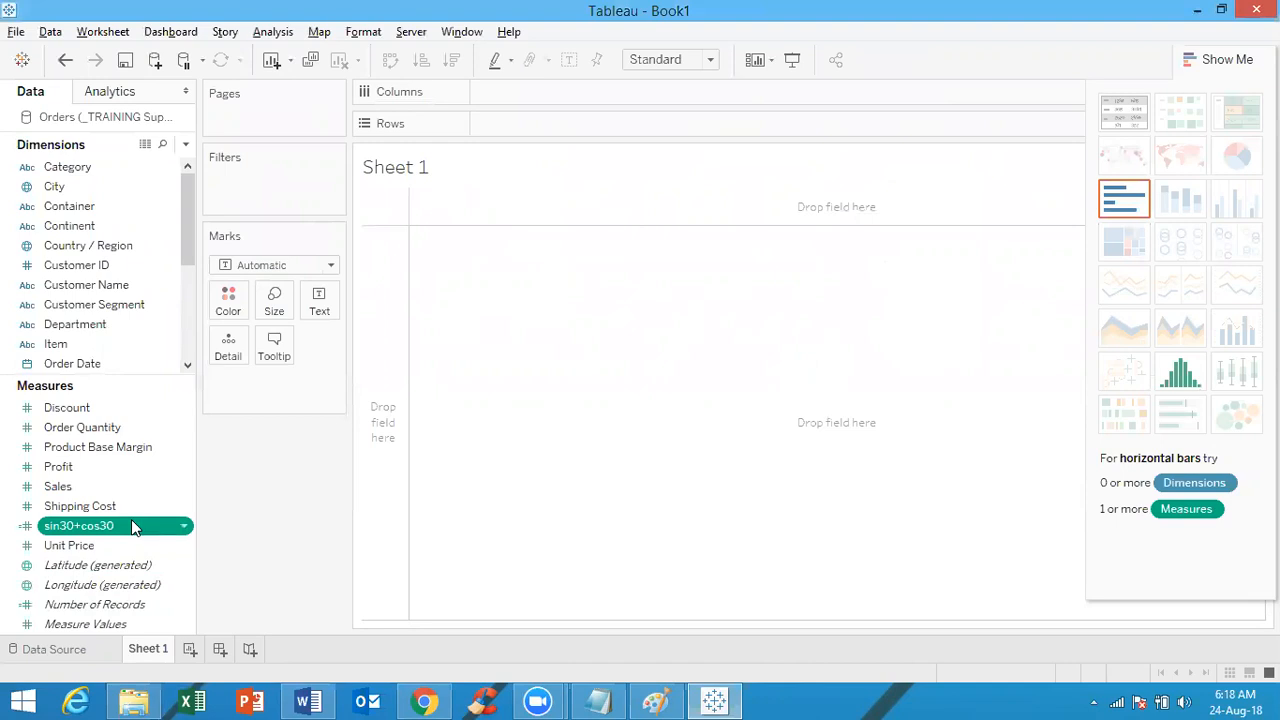
Place sin30+cos30 on Rows as a dimension instead of a sum, and hide the chart suggestions
left_click_drag(131, 520, 518, 128)
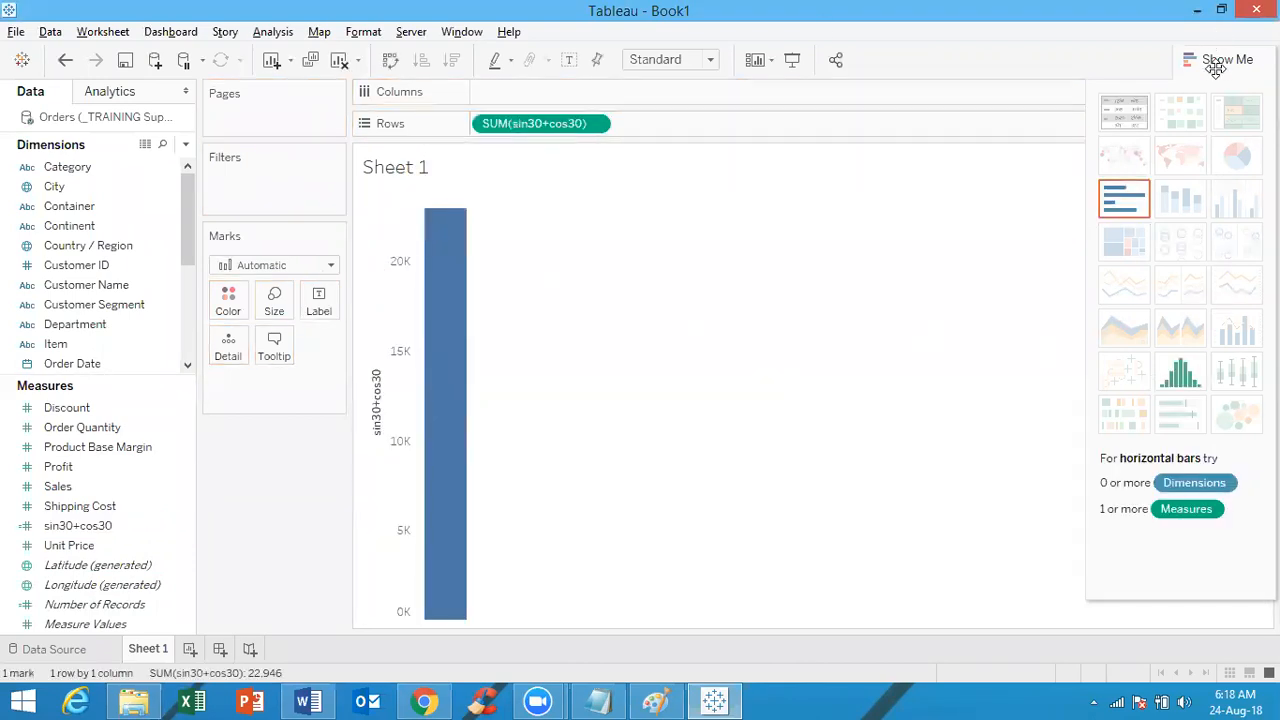
left_click(1216, 62)
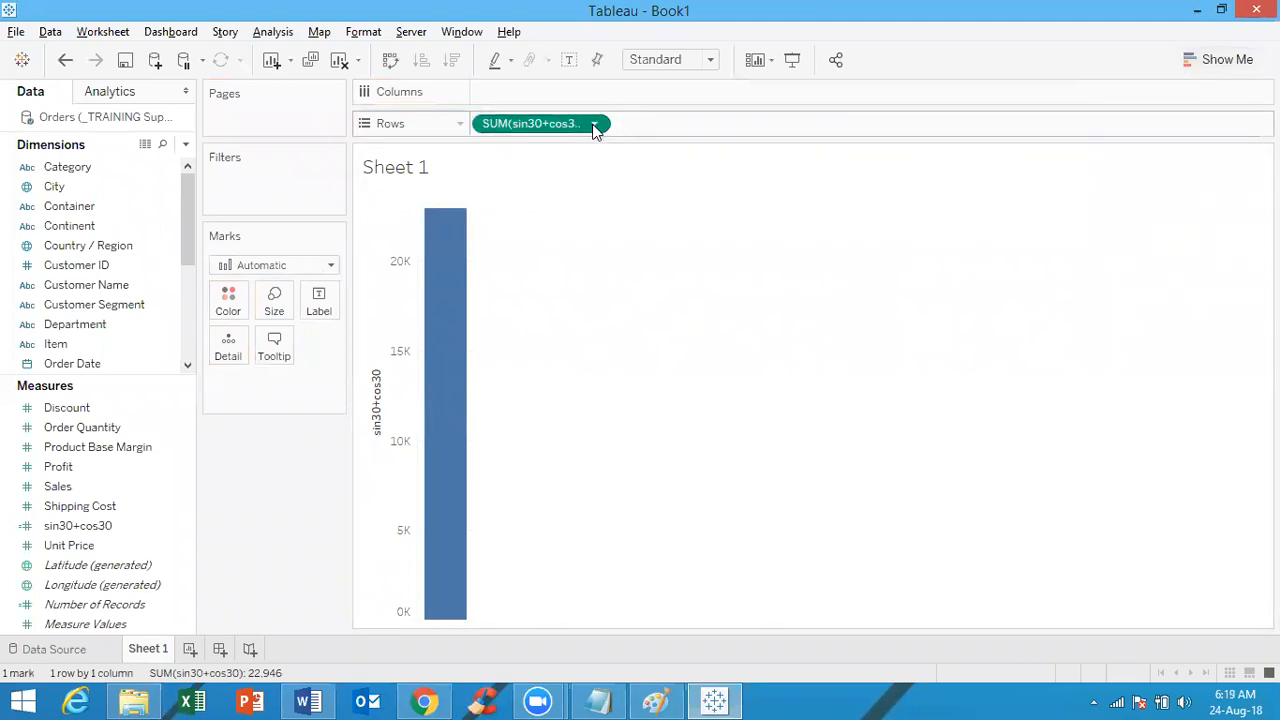
left_click(594, 125)
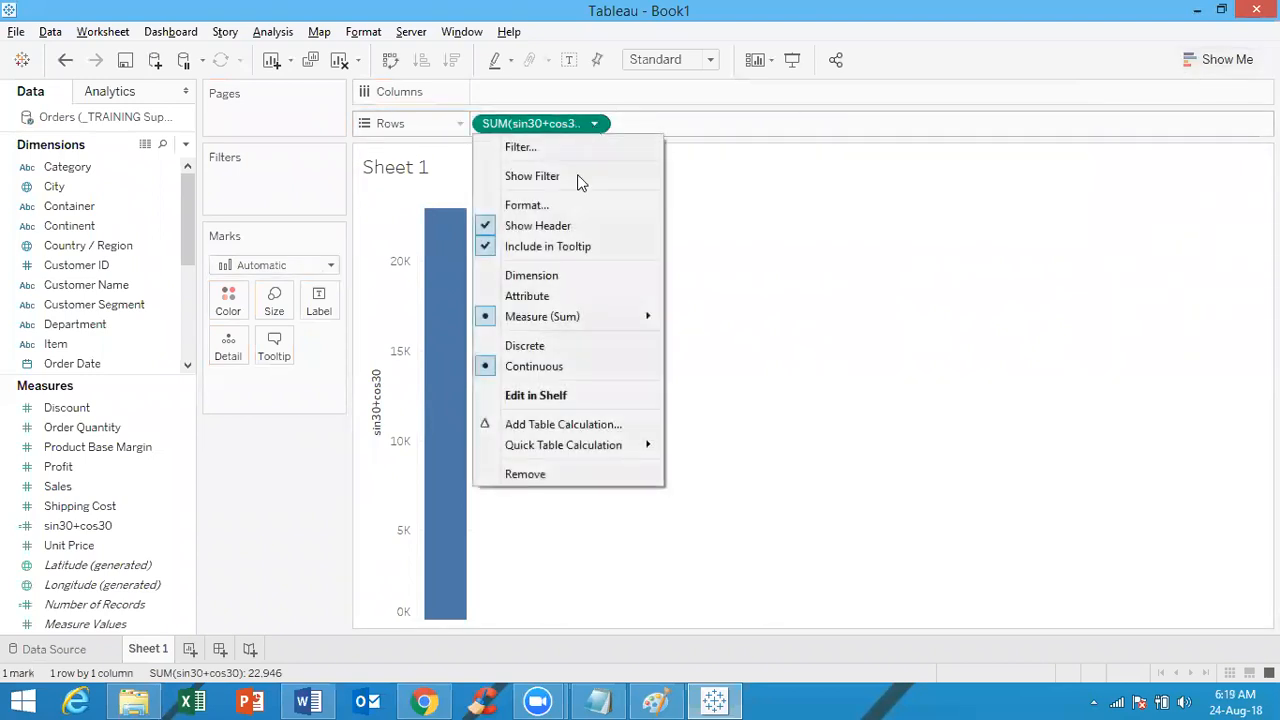
left_click(531, 276)
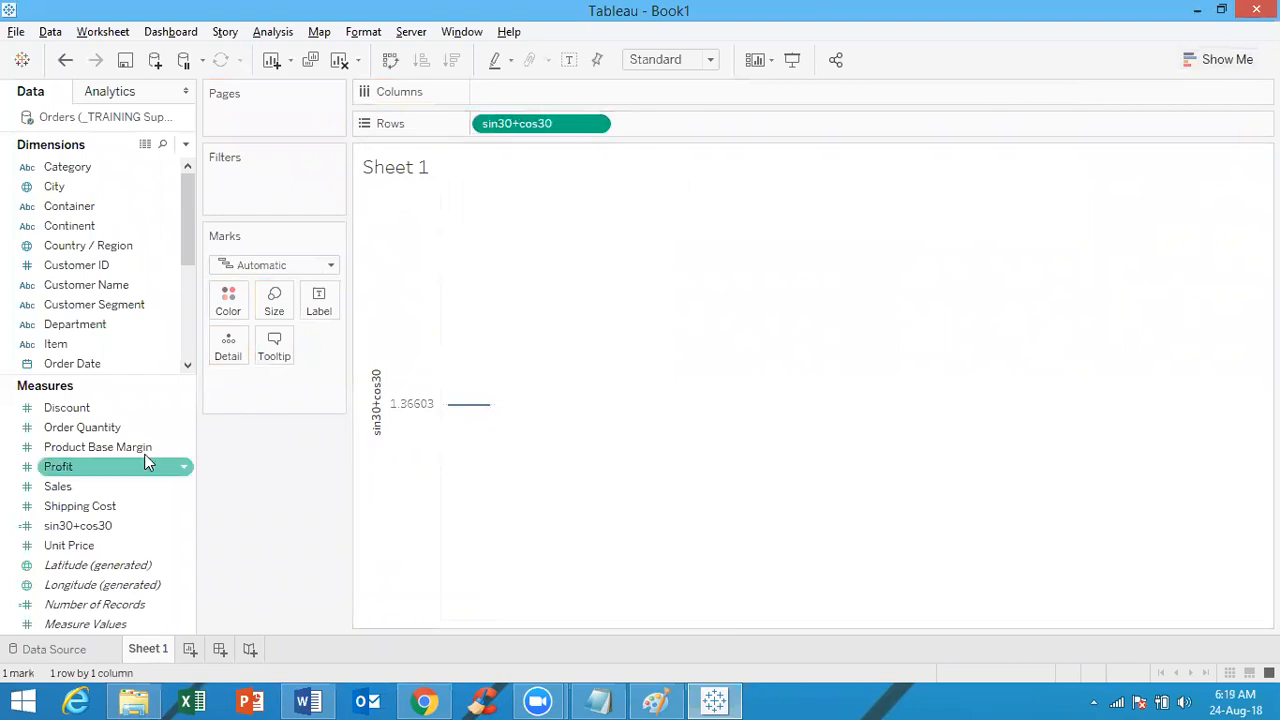
Duplicate the sin30+cos30 measure and change the copy's formula to SIN(0)
right_click(88, 521)
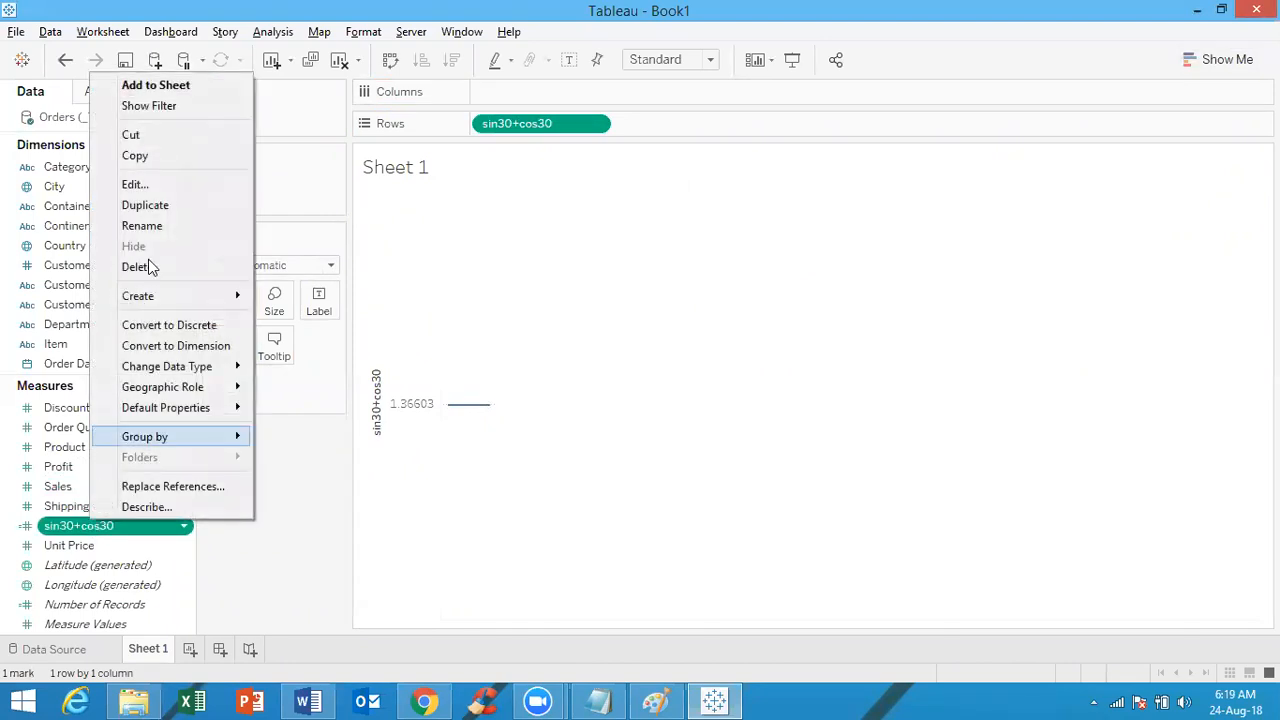
left_click(140, 205)
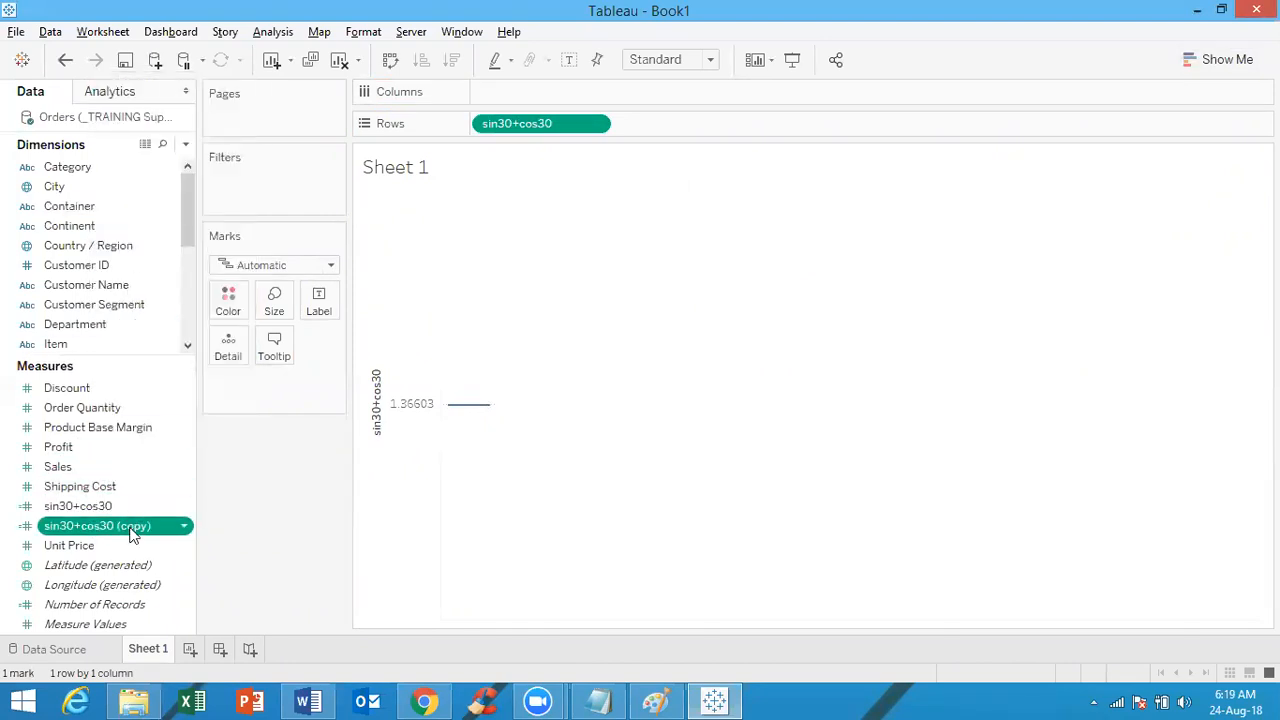
right_click(133, 533)
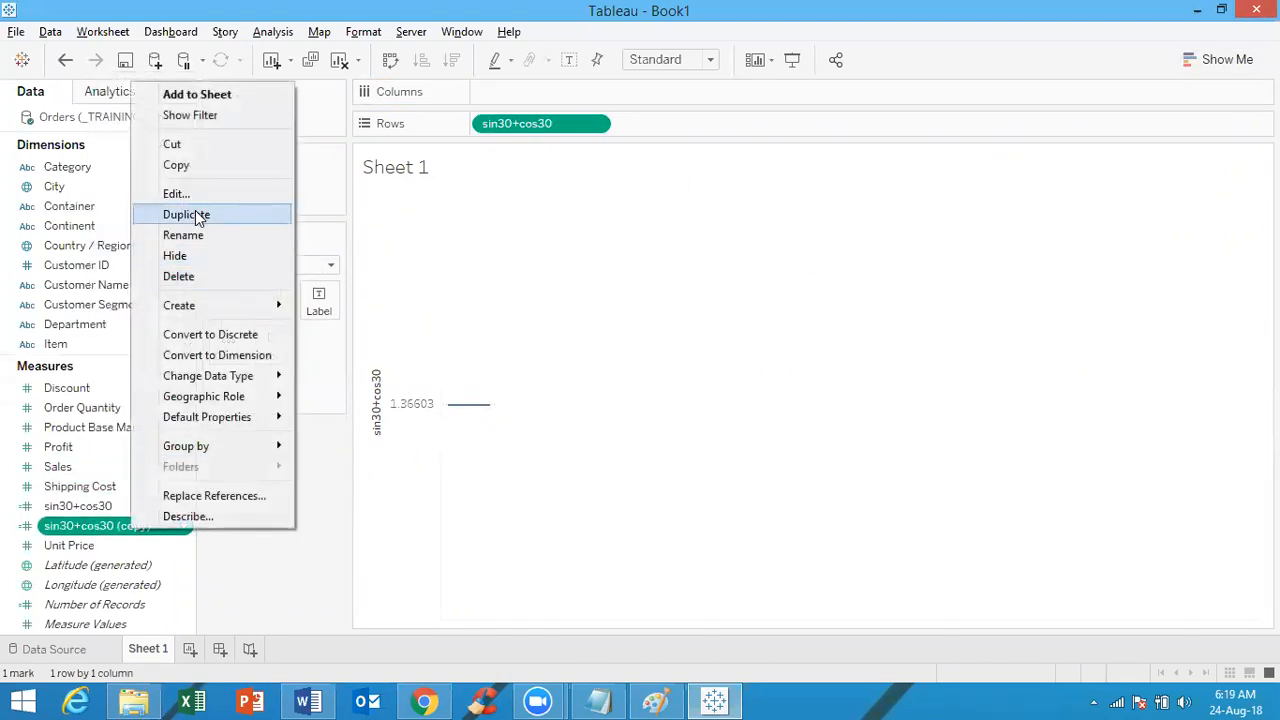
left_click(189, 195)
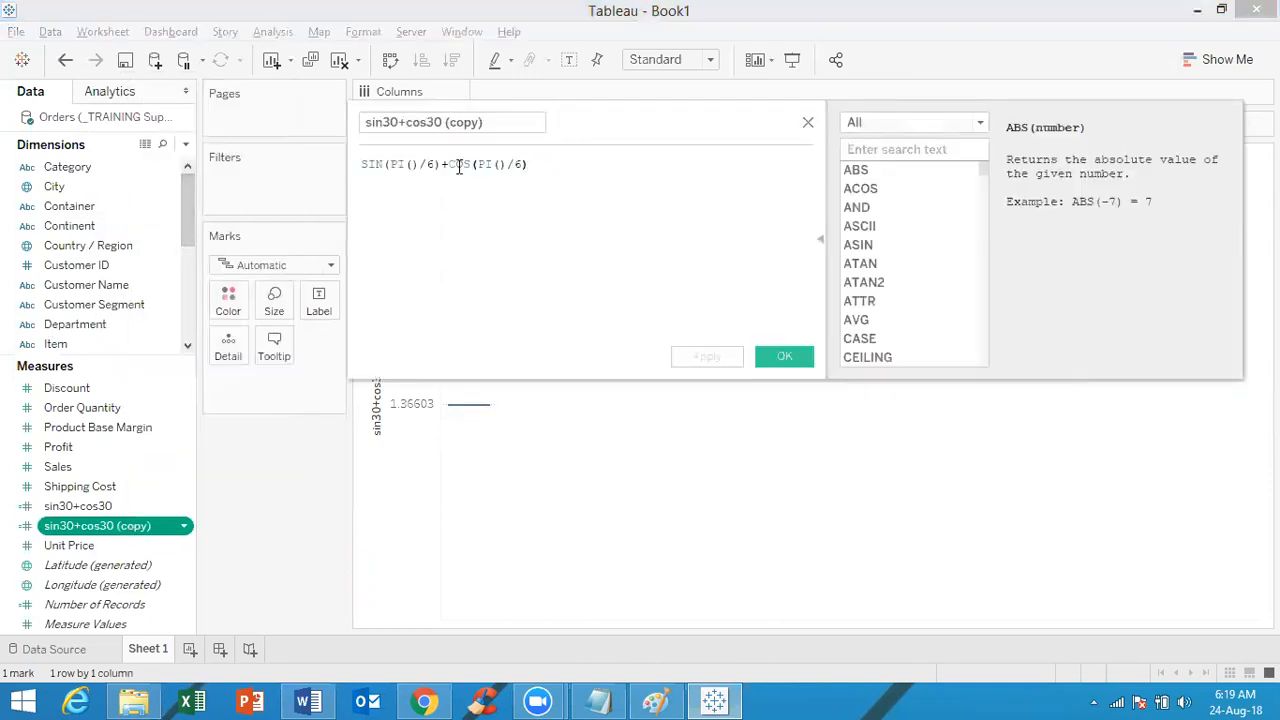
left_click(393, 163)
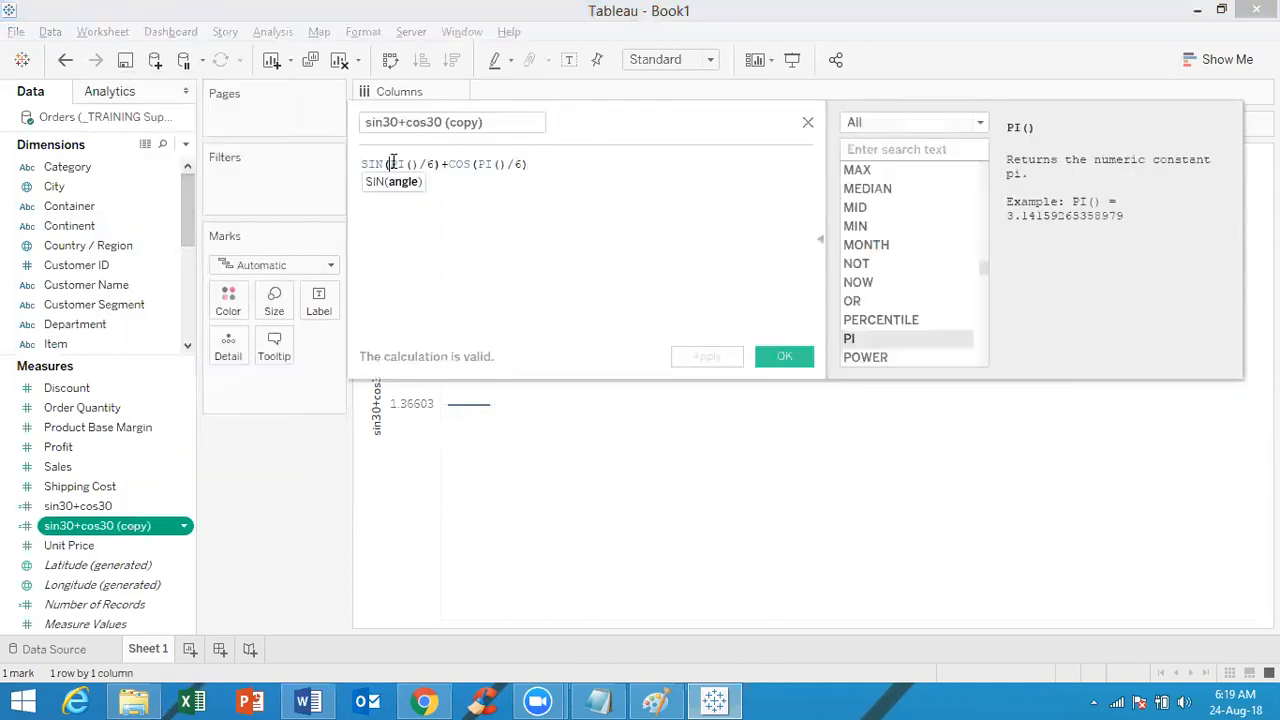
left_click_drag(393, 163, 521, 163)
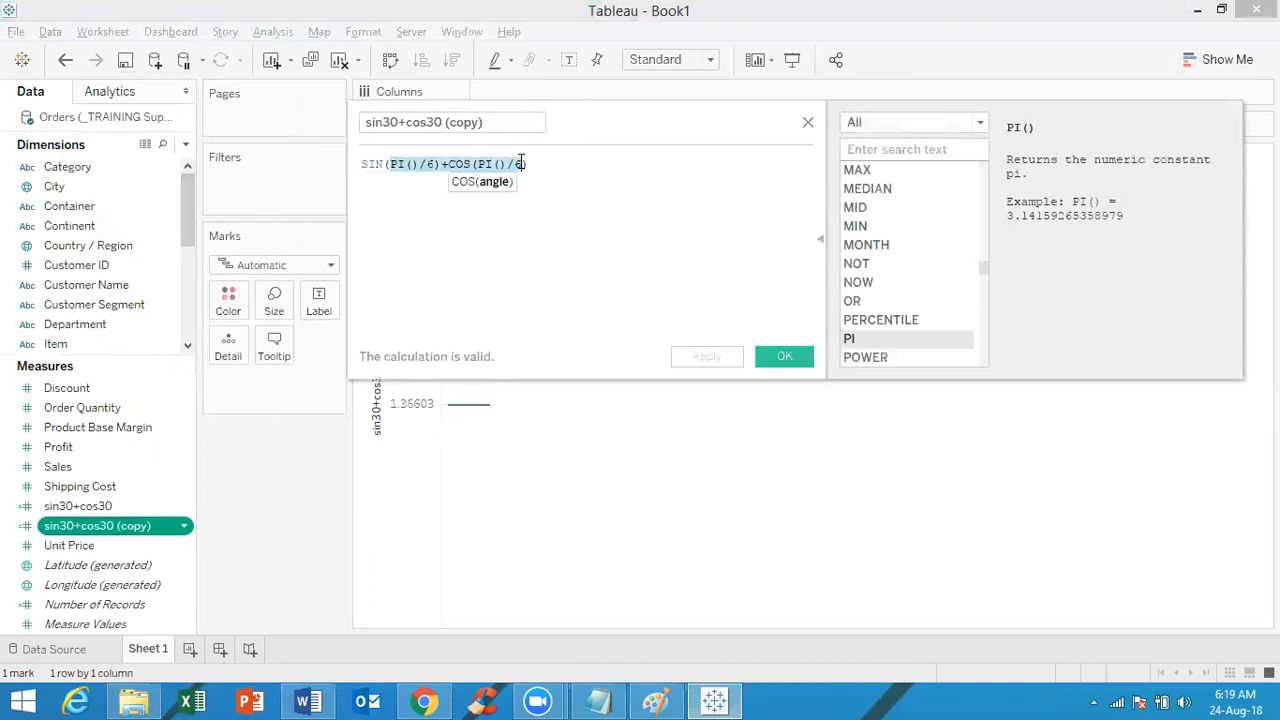
type("0")
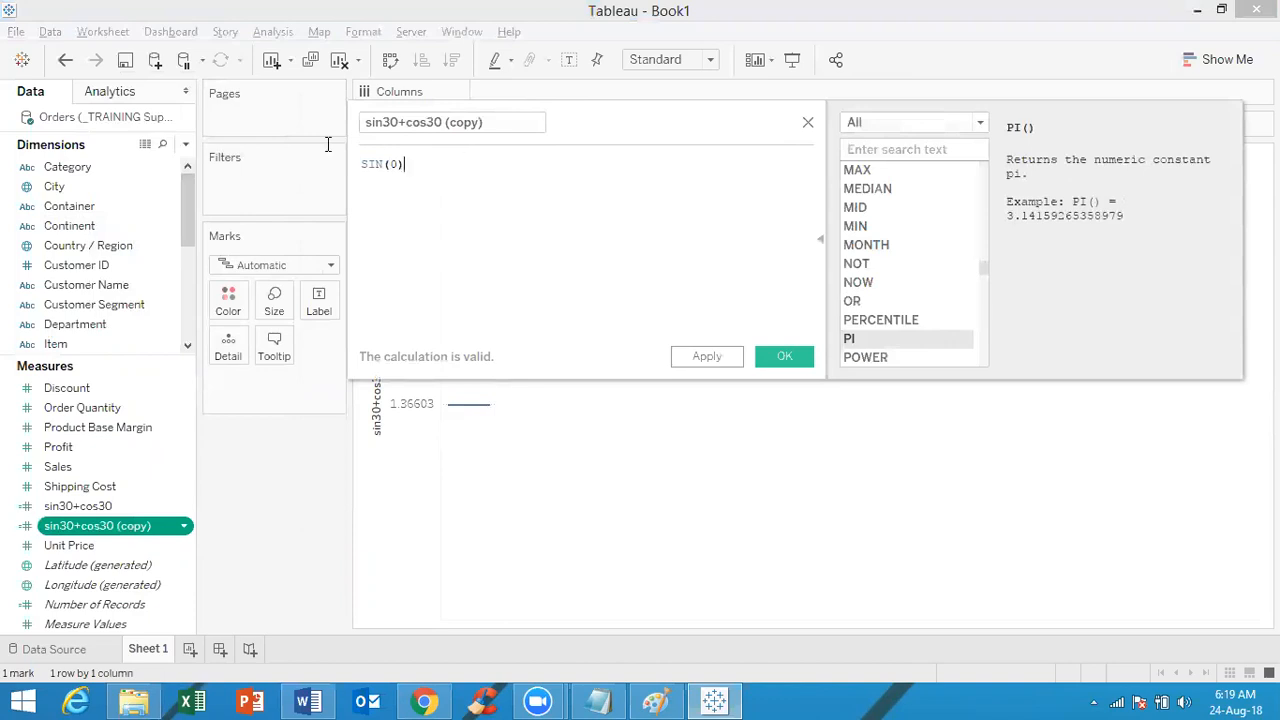
Rename the copied calculation as sin0 and save it
left_click_drag(465, 160, 319, 143)
left_click(382, 122)
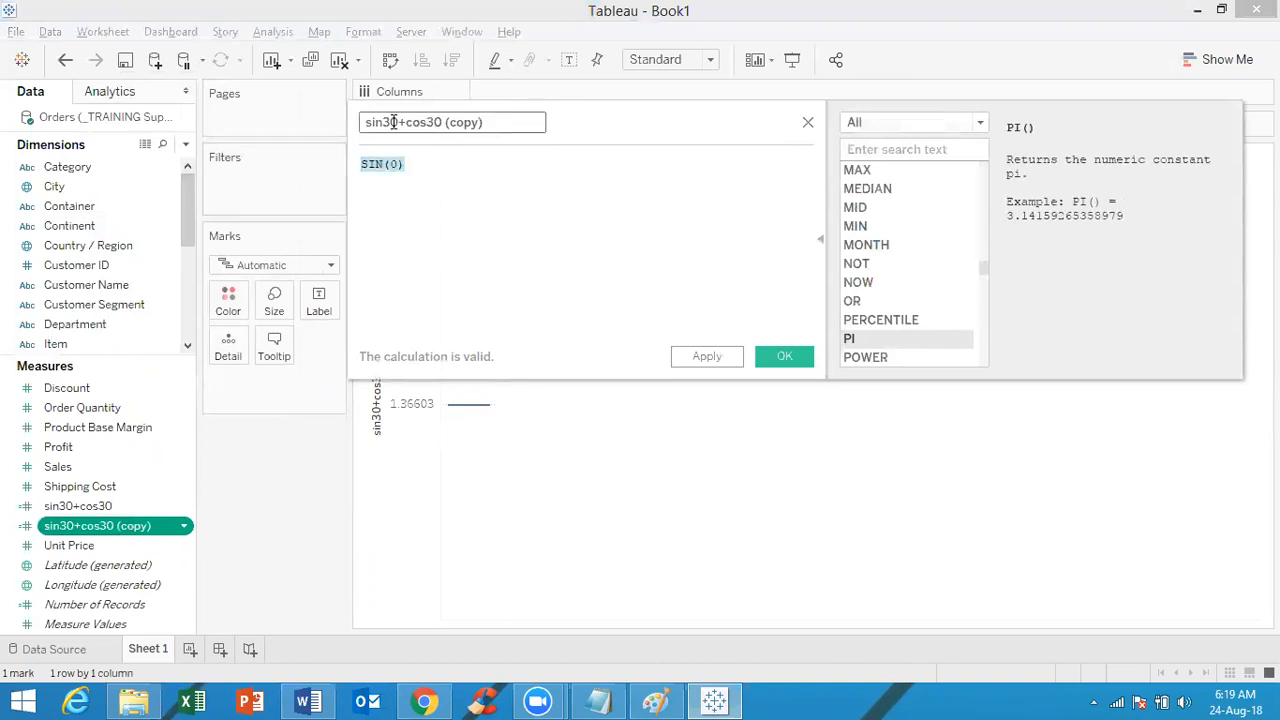
key("shift+End")
type("0")
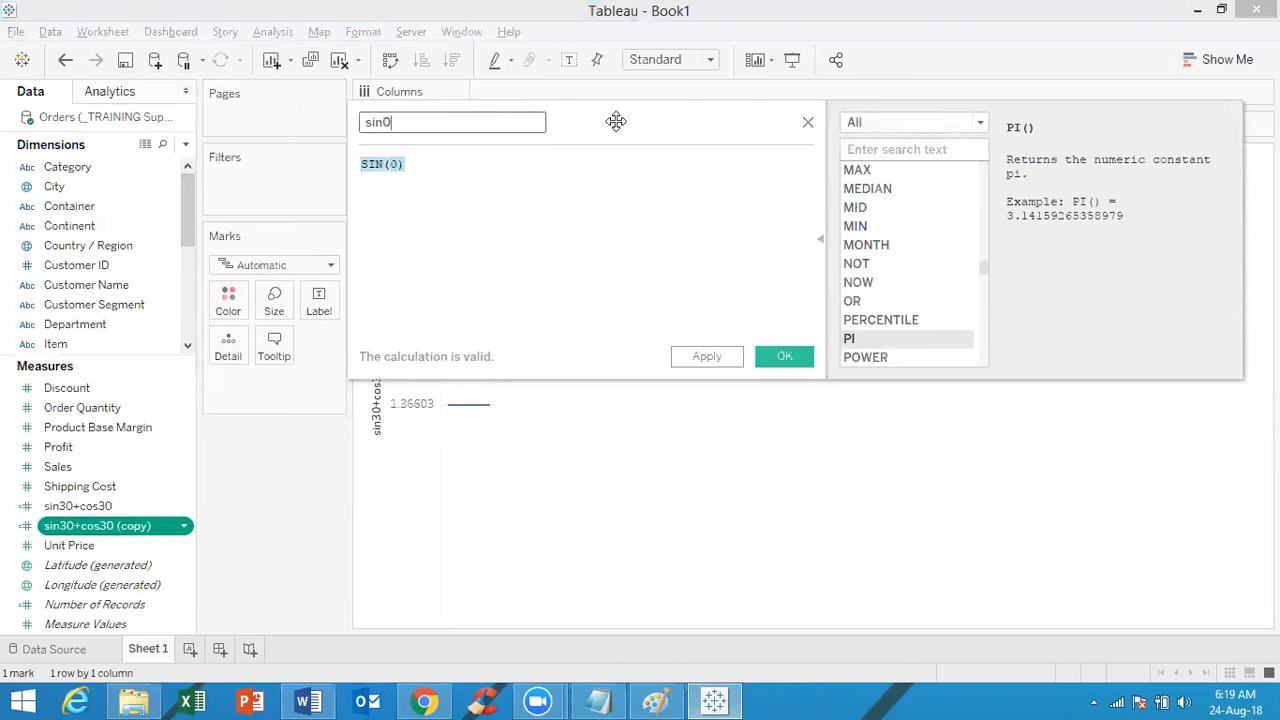
left_click(784, 358)
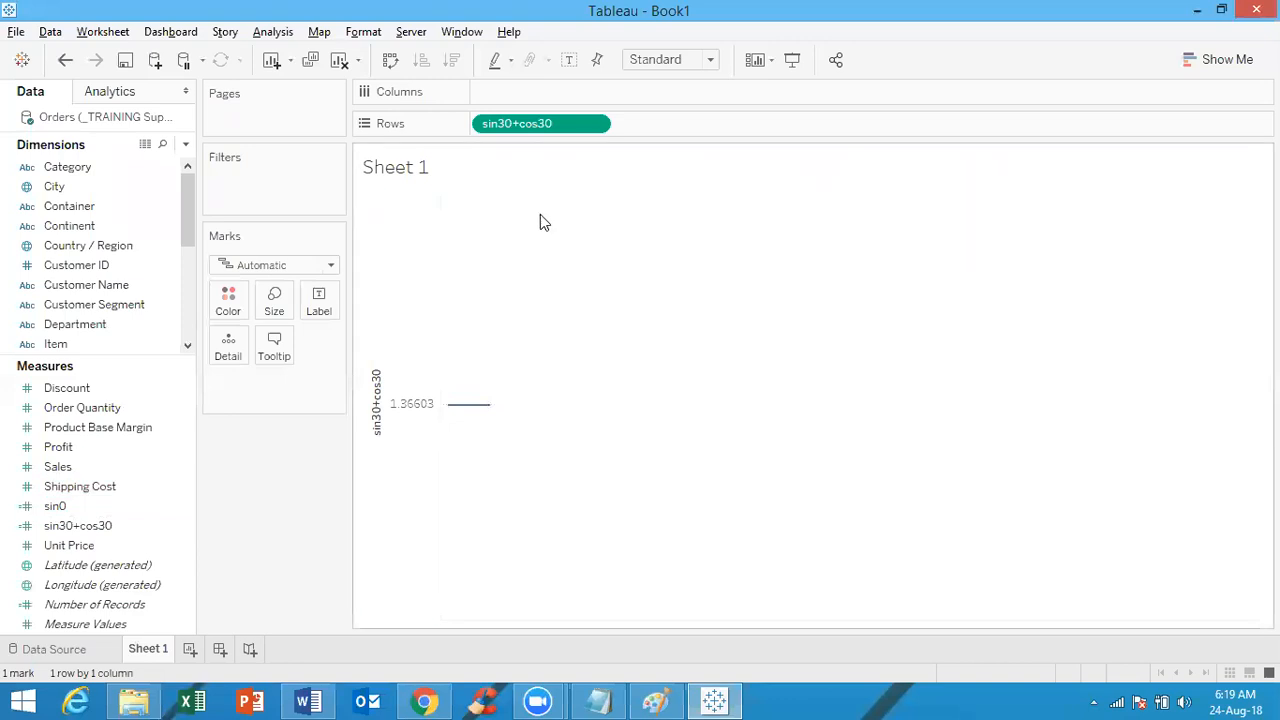
Replace sin30+cos30 on Rows with sin0 and use it as a dimension
left_click_drag(560, 123, 797, 8)
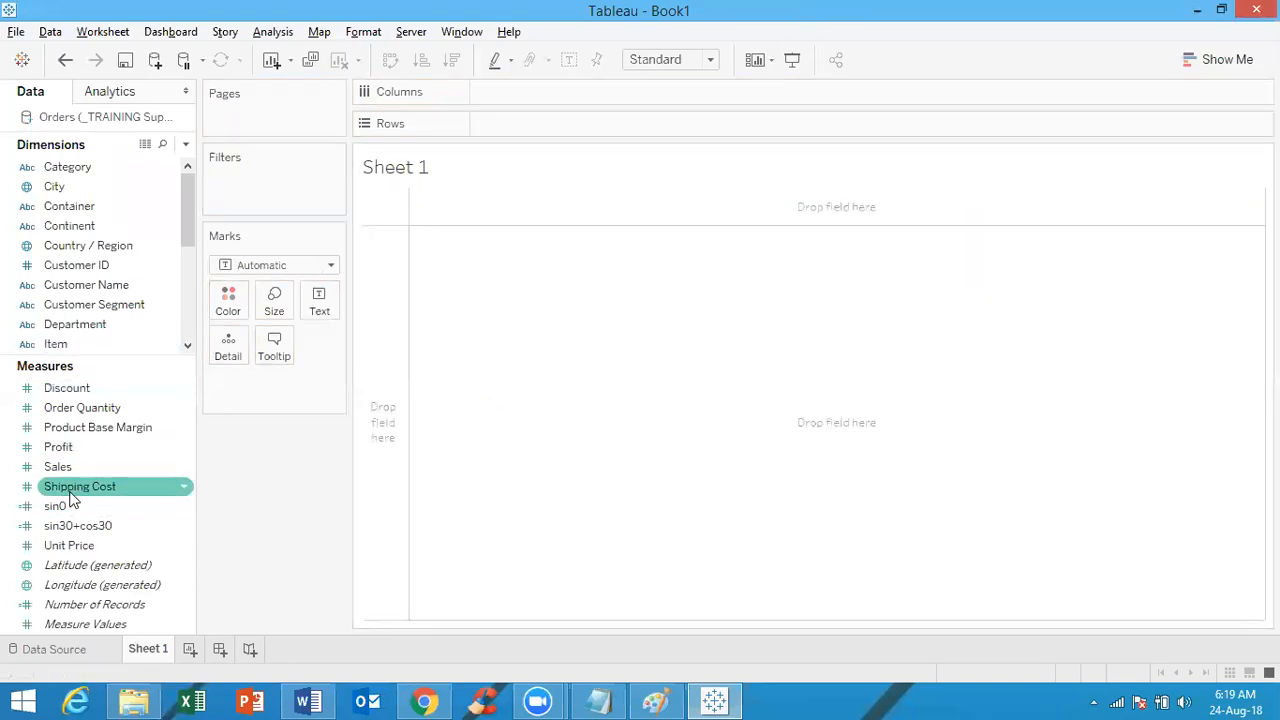
left_click_drag(70, 506, 505, 122)
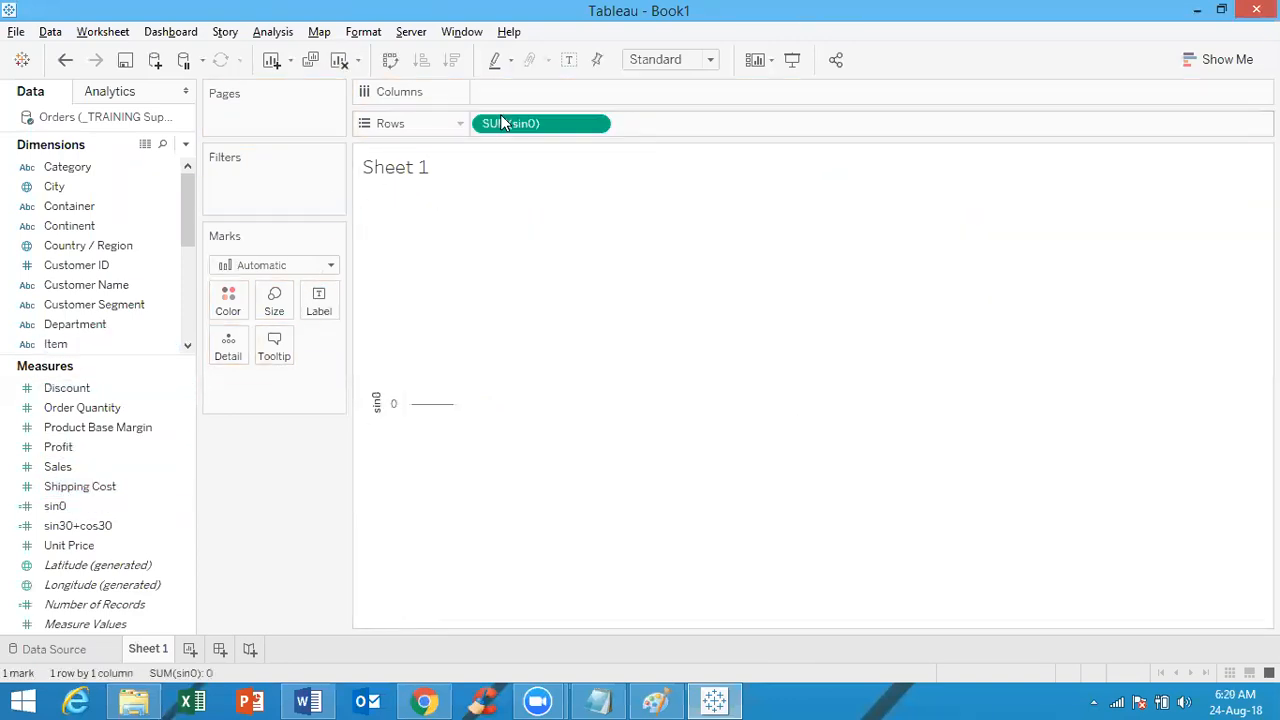
left_click(594, 123)
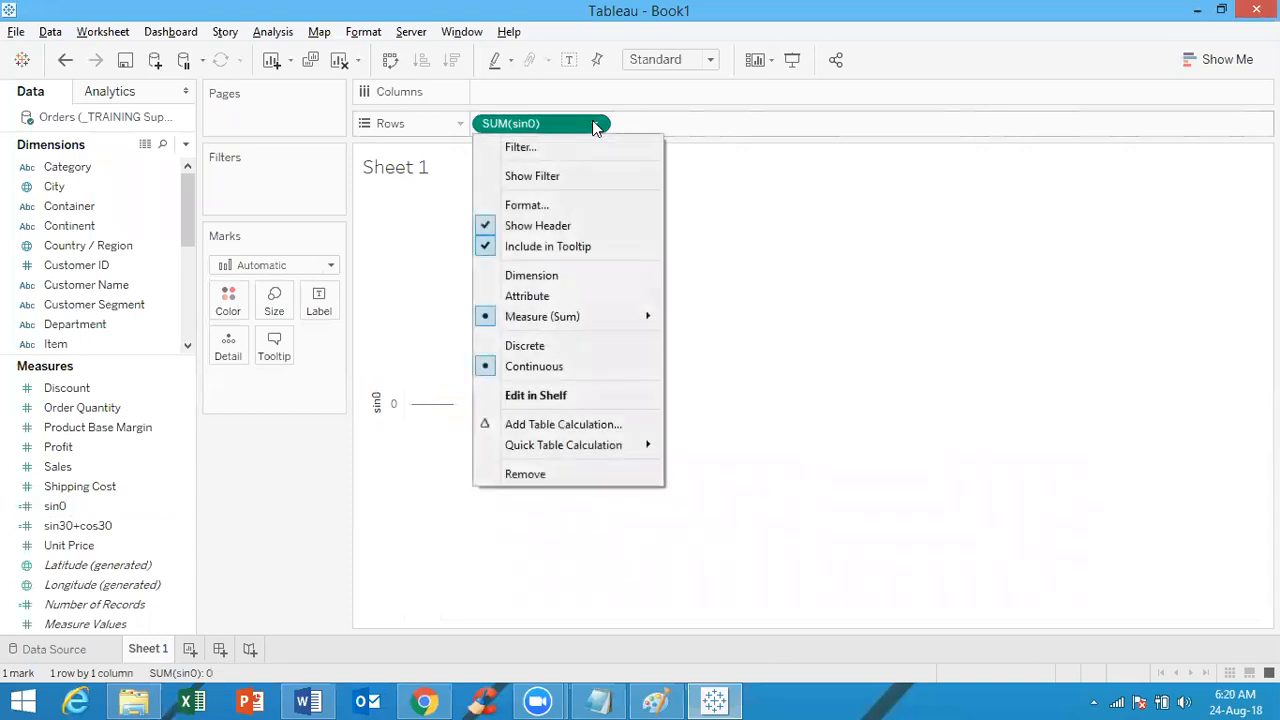
left_click(549, 275)
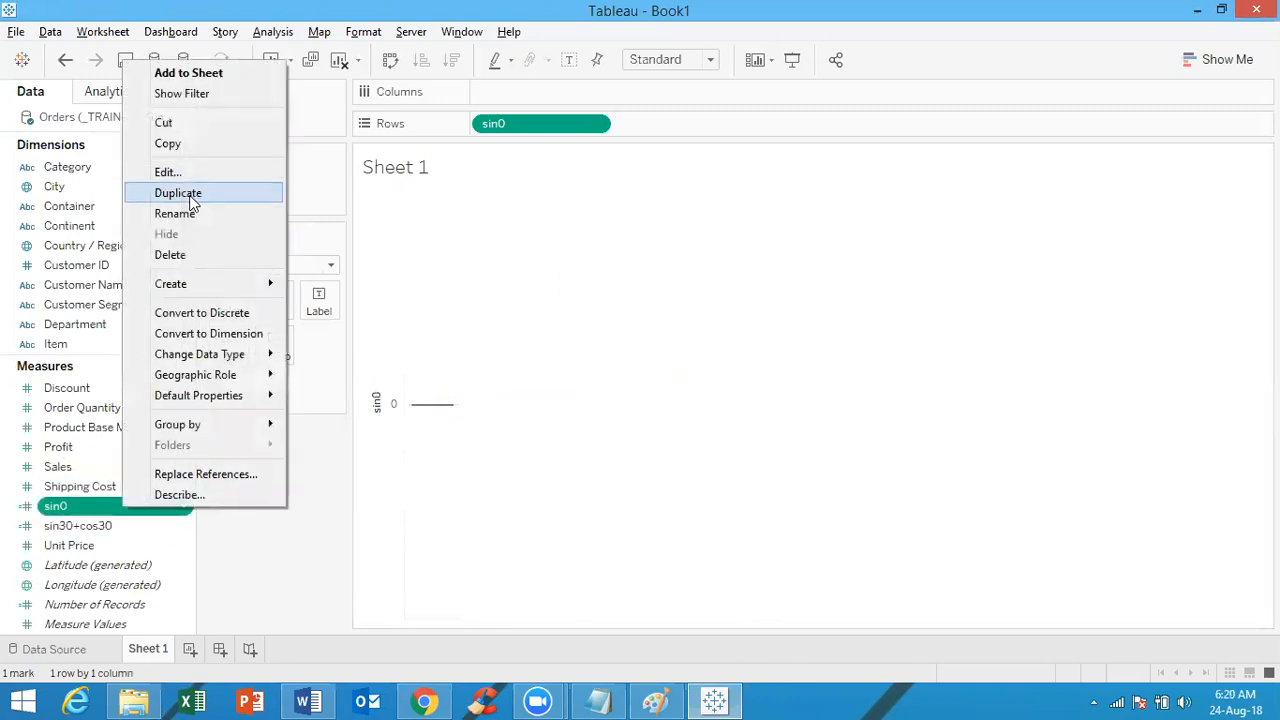
Duplicate the sin0 measure and change the copy's formula to COS(0)
left_click(193, 203)
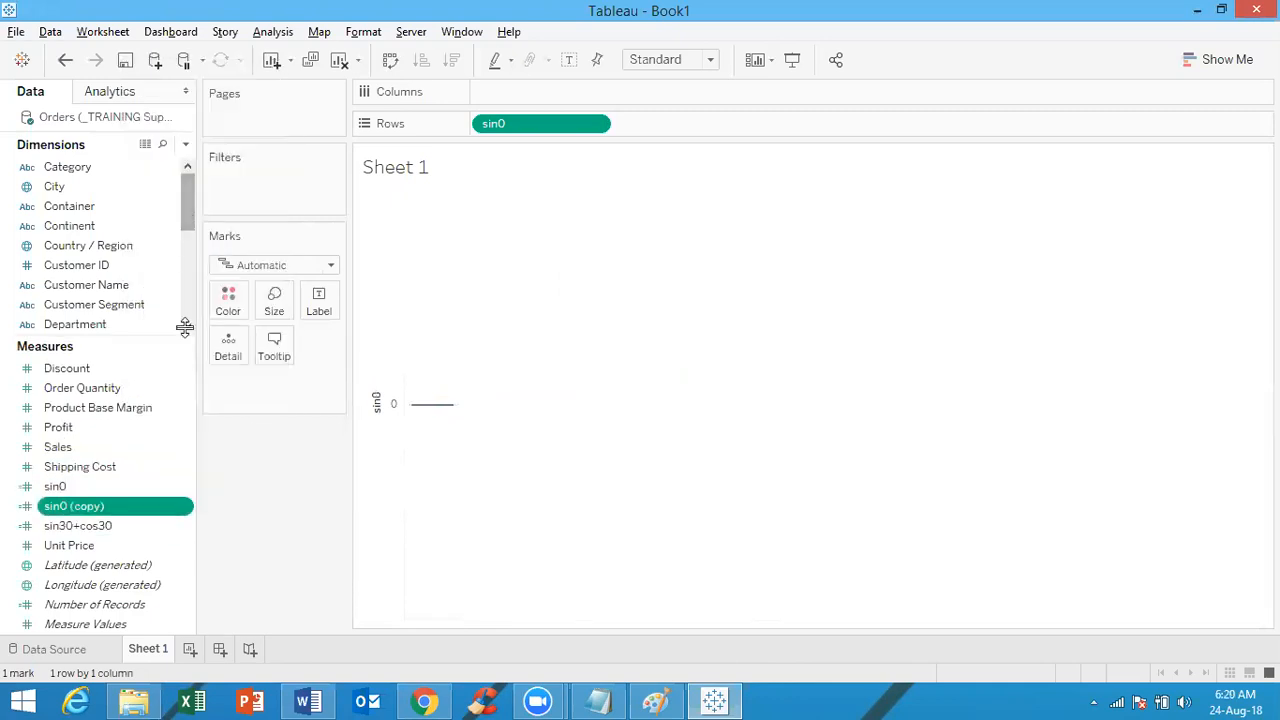
right_click(92, 506)
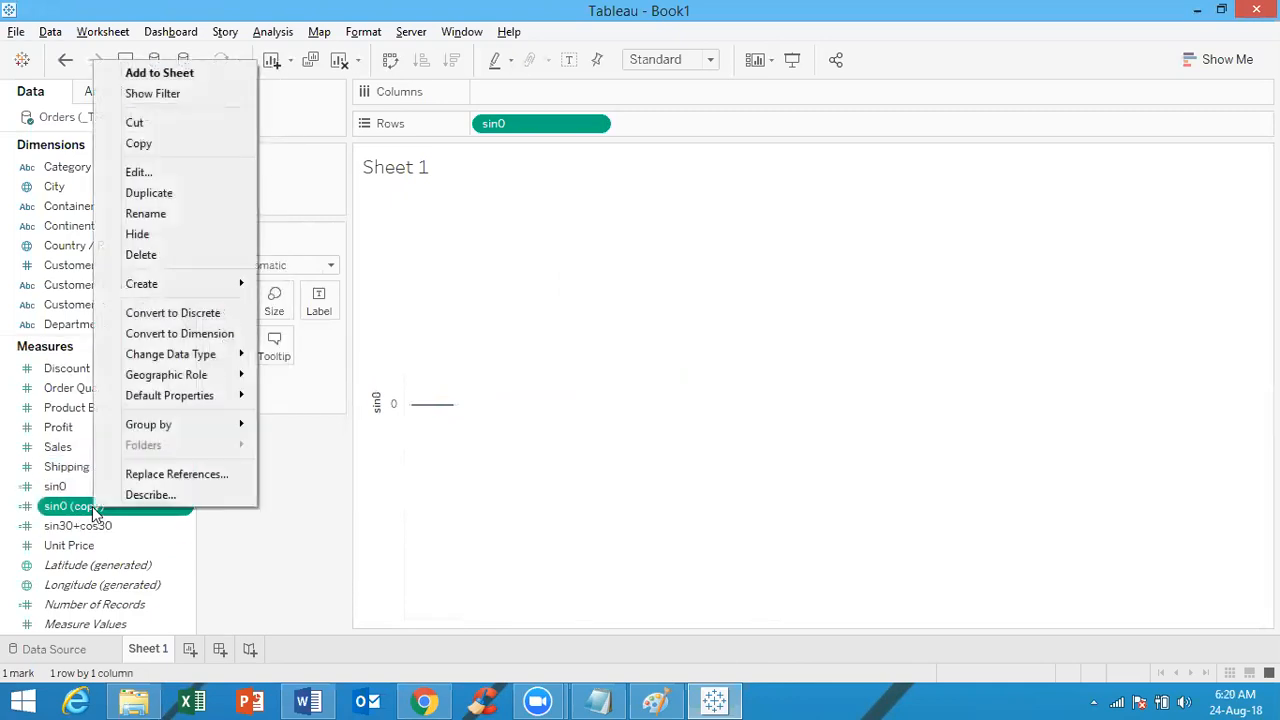
left_click(150, 177)
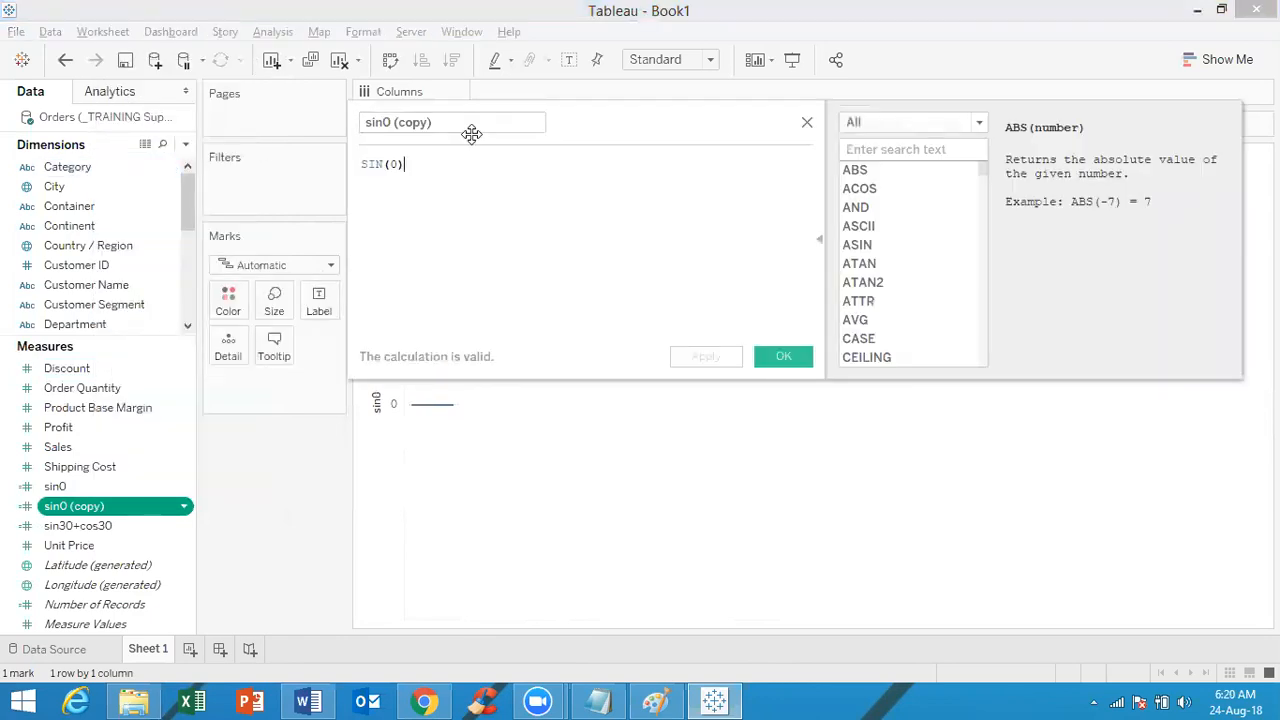
left_click_drag(388, 164, 343, 164)
type("c")
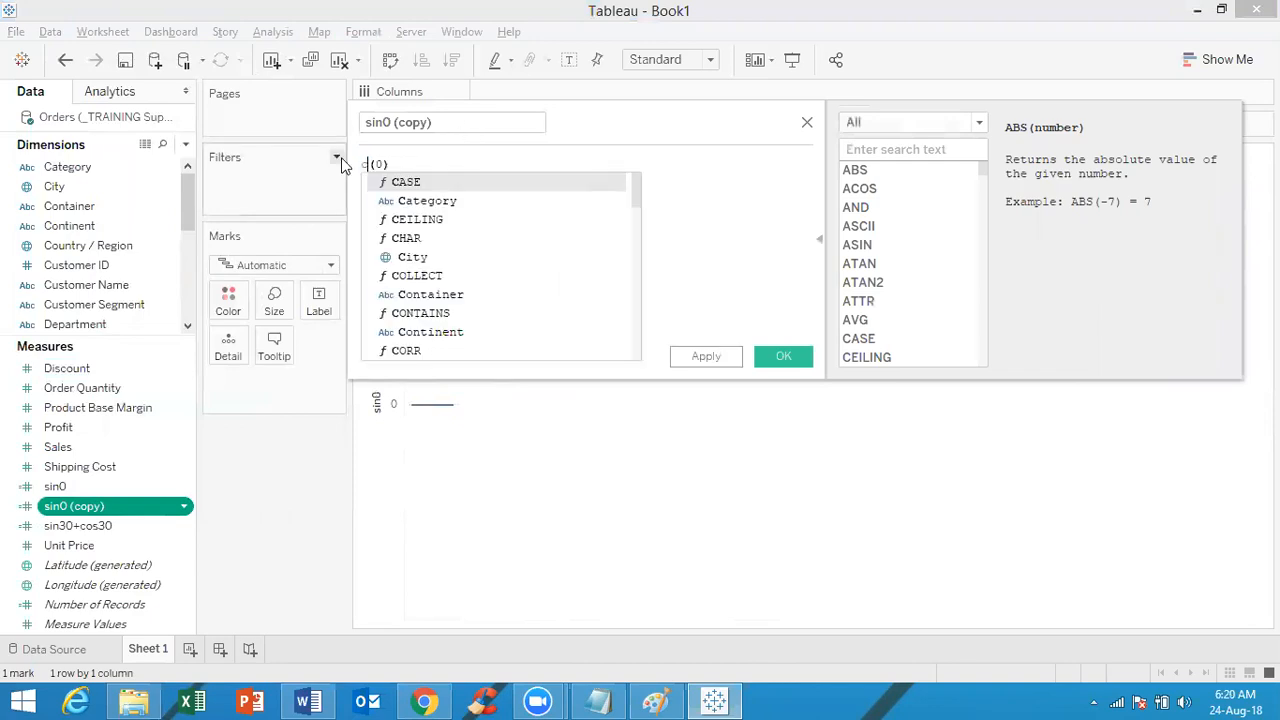
type("os")
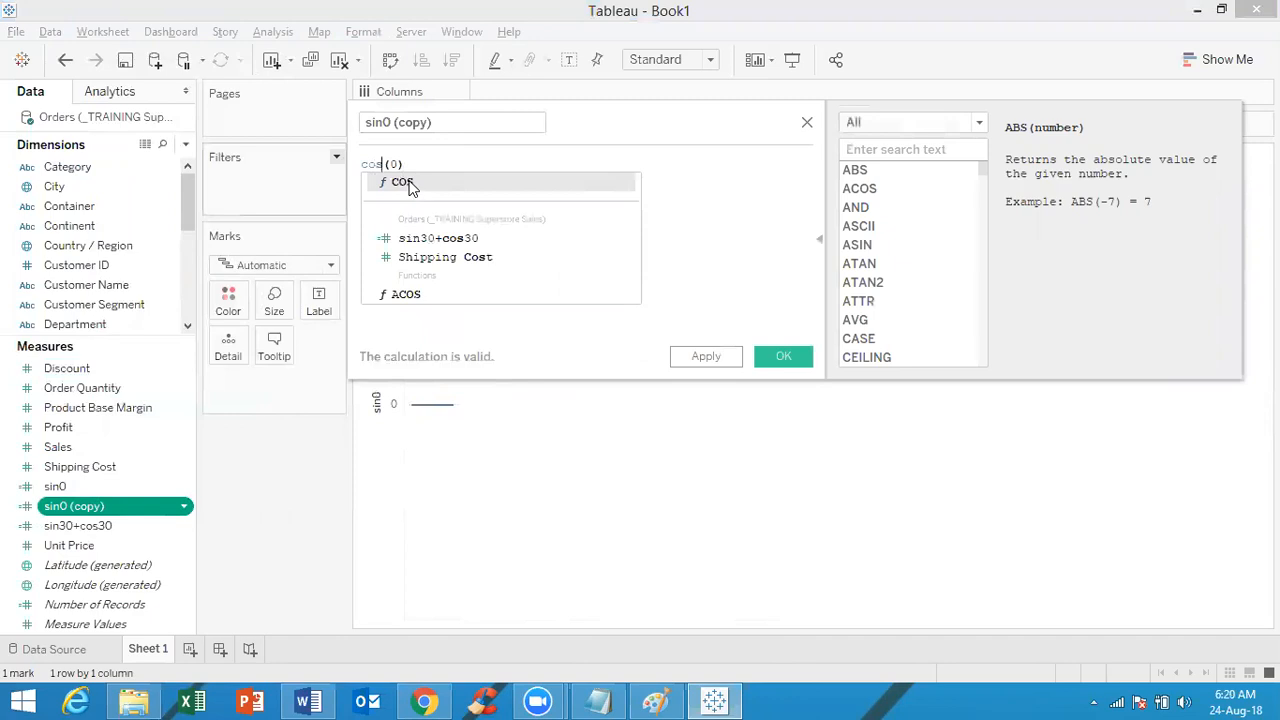
left_click(410, 187)
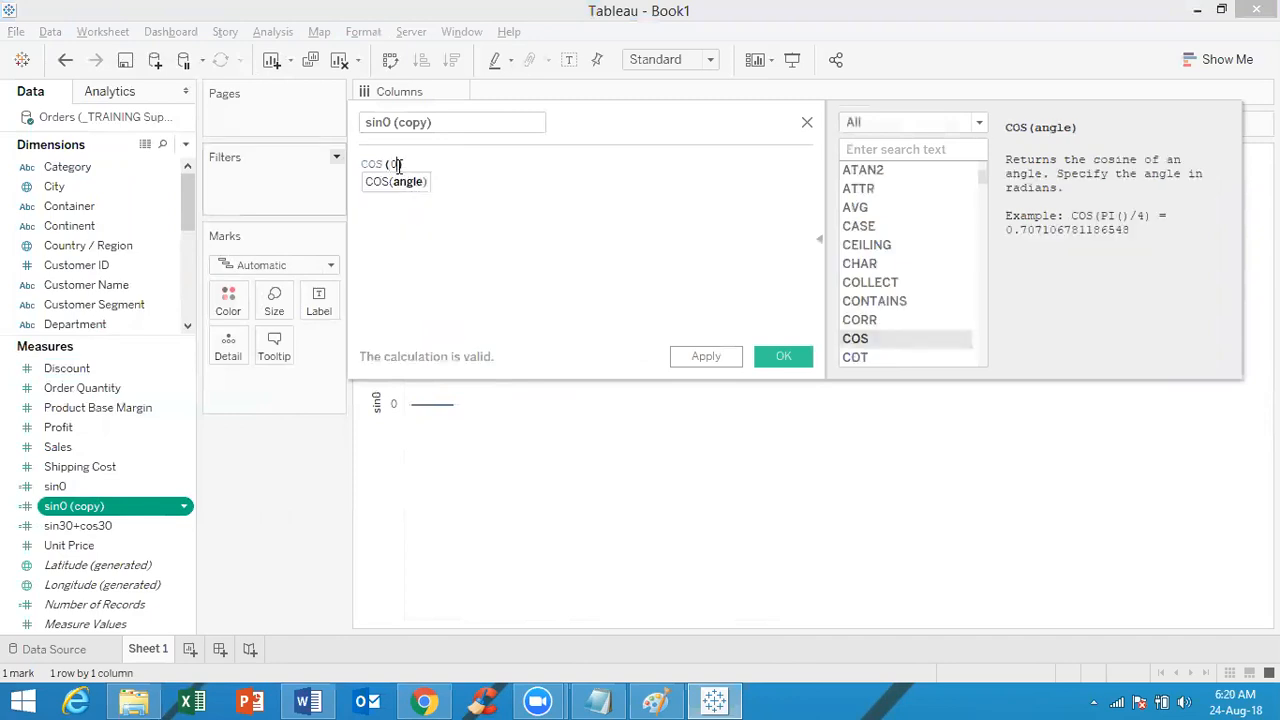
Rename the copied sin0 calculation as cos0 and save it
left_click(437, 122)
left_click_drag(440, 122, 393, 121)
key("BackSpace")
key("BackSpace")
key("BackSpace")
key("BackSpace")
key("BackSpace")
type("p")
key("BackSpace")
type("cos0")
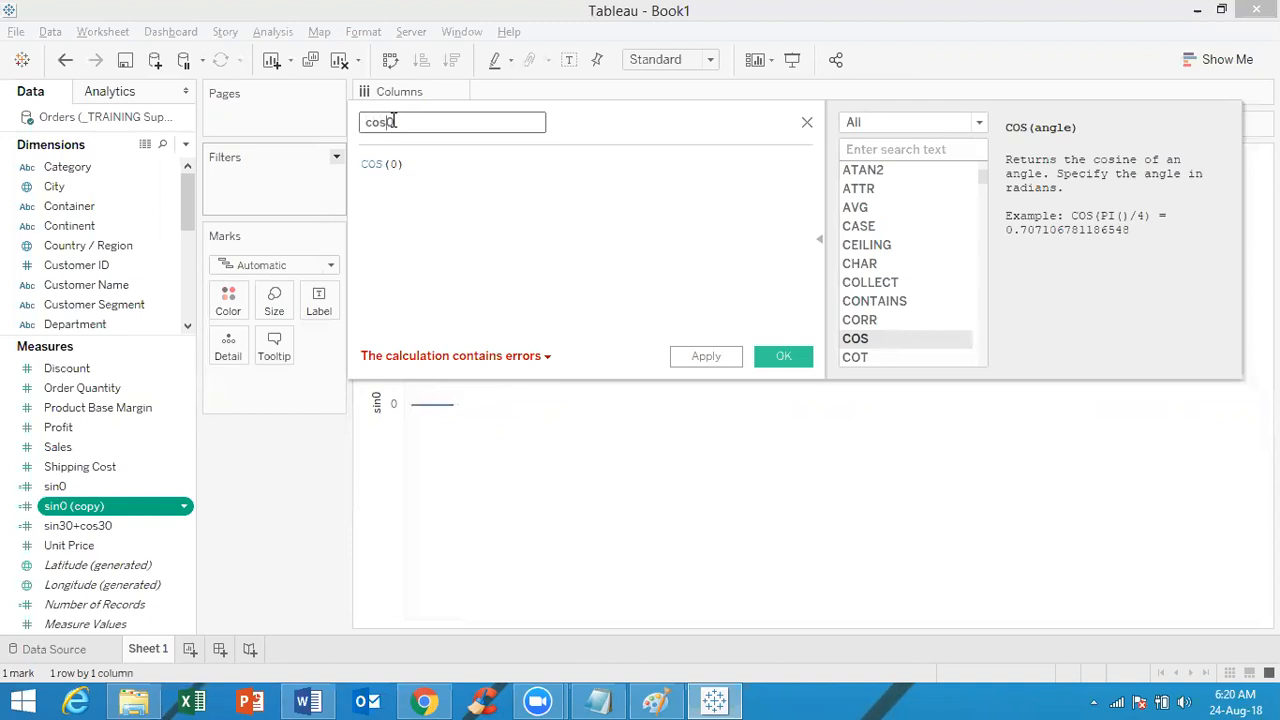
left_click(772, 358)
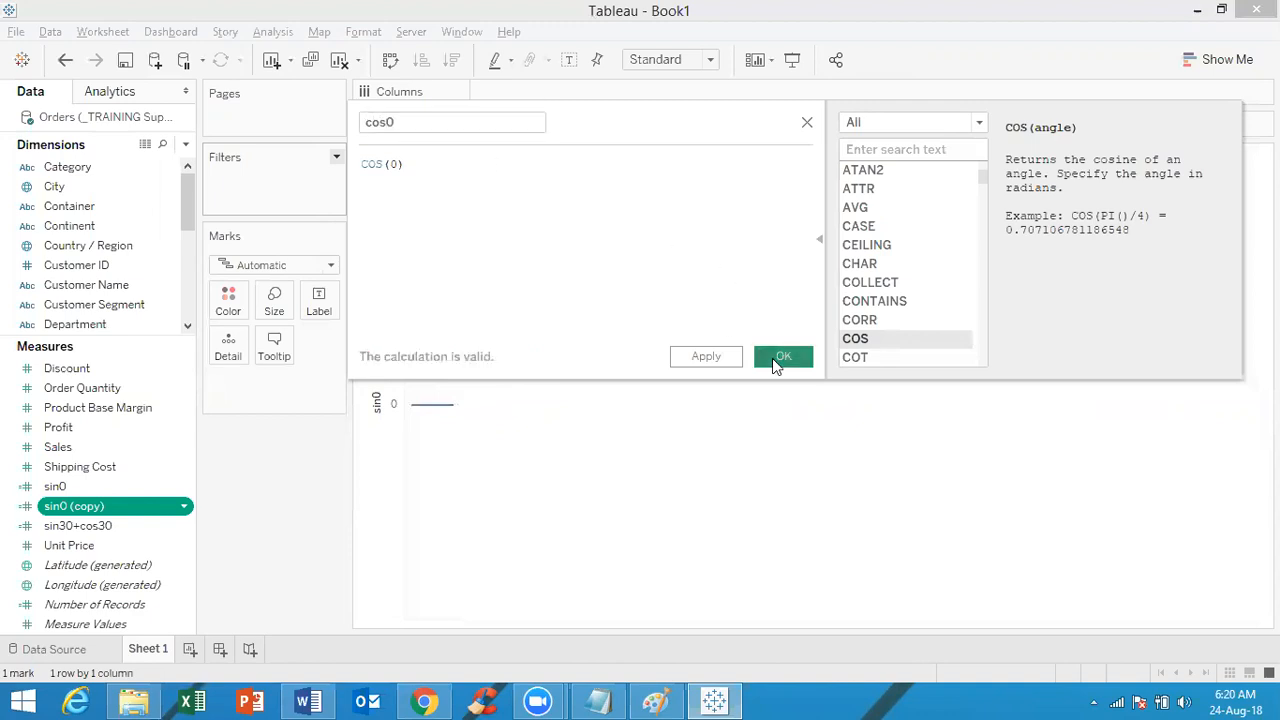
Replace sin0 on Rows with cos0 and use it as a dimension
left_click_drag(120, 371, 535, 121)
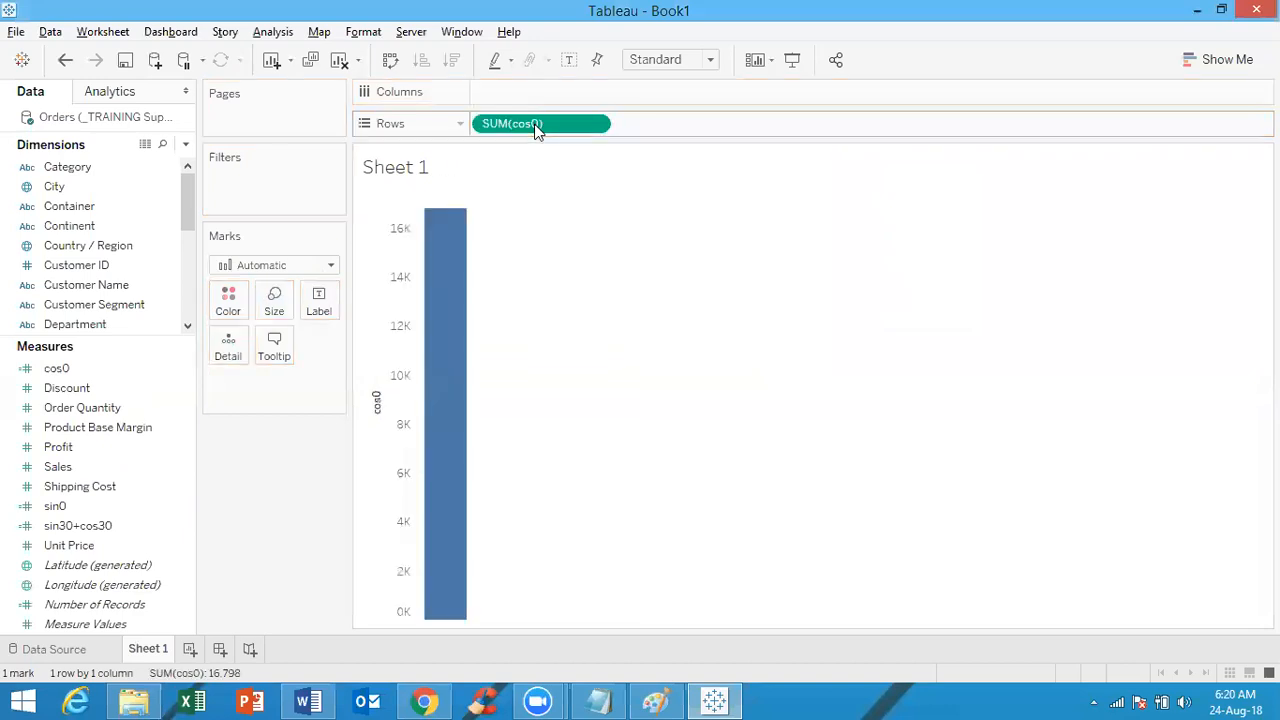
left_click(594, 124)
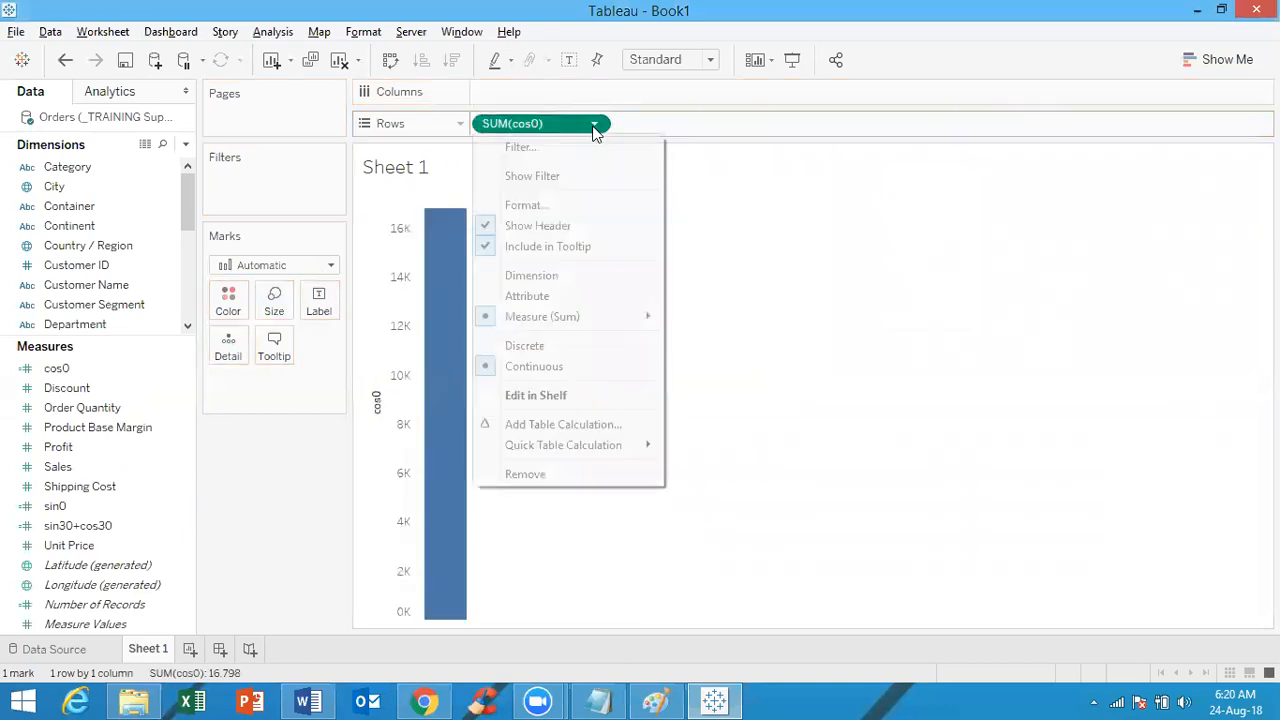
left_click(566, 284)
mouse_move(403, 407)
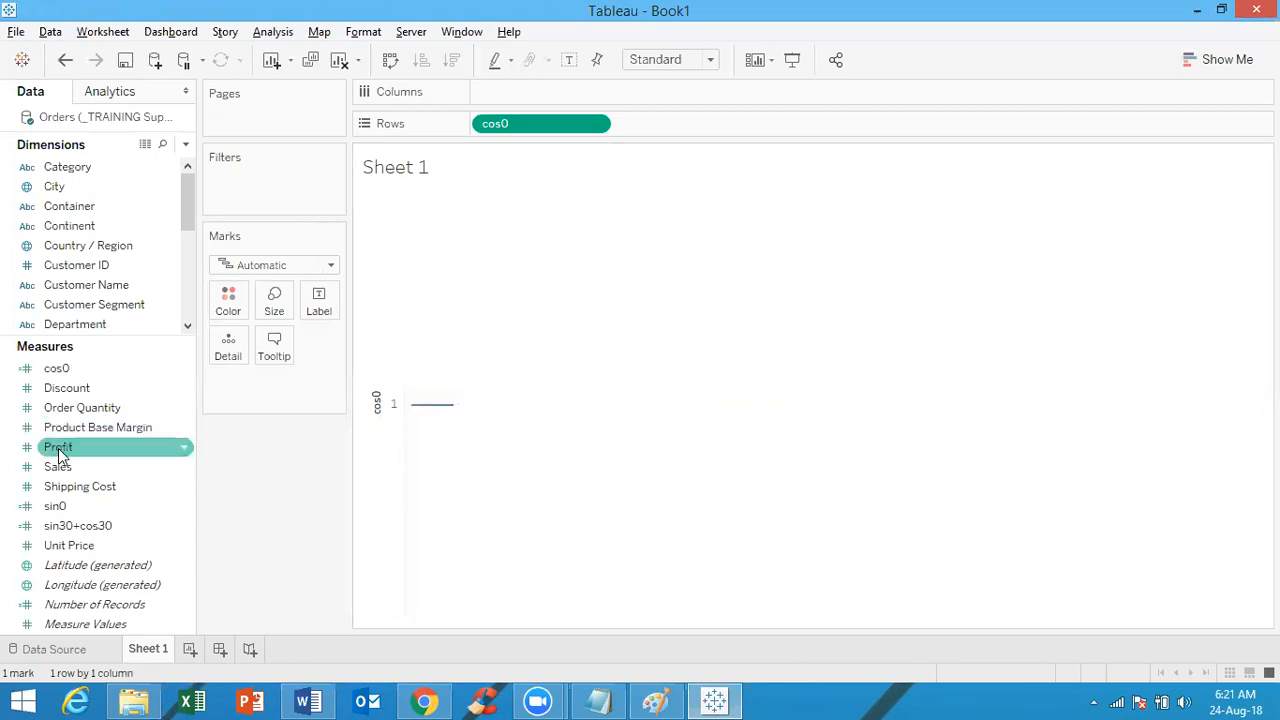
Edit the sin0 calculated field and change its formula to SIN(pi()/12)
right_click(82, 506)
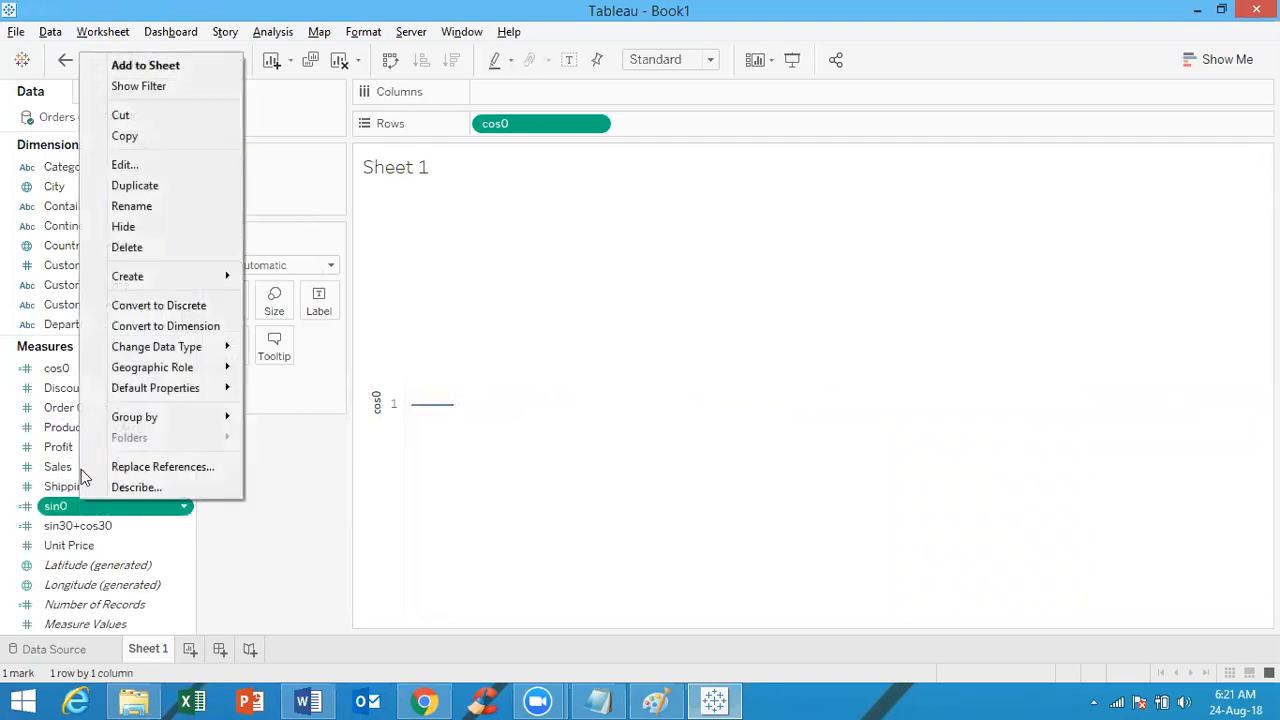
left_click(128, 164)
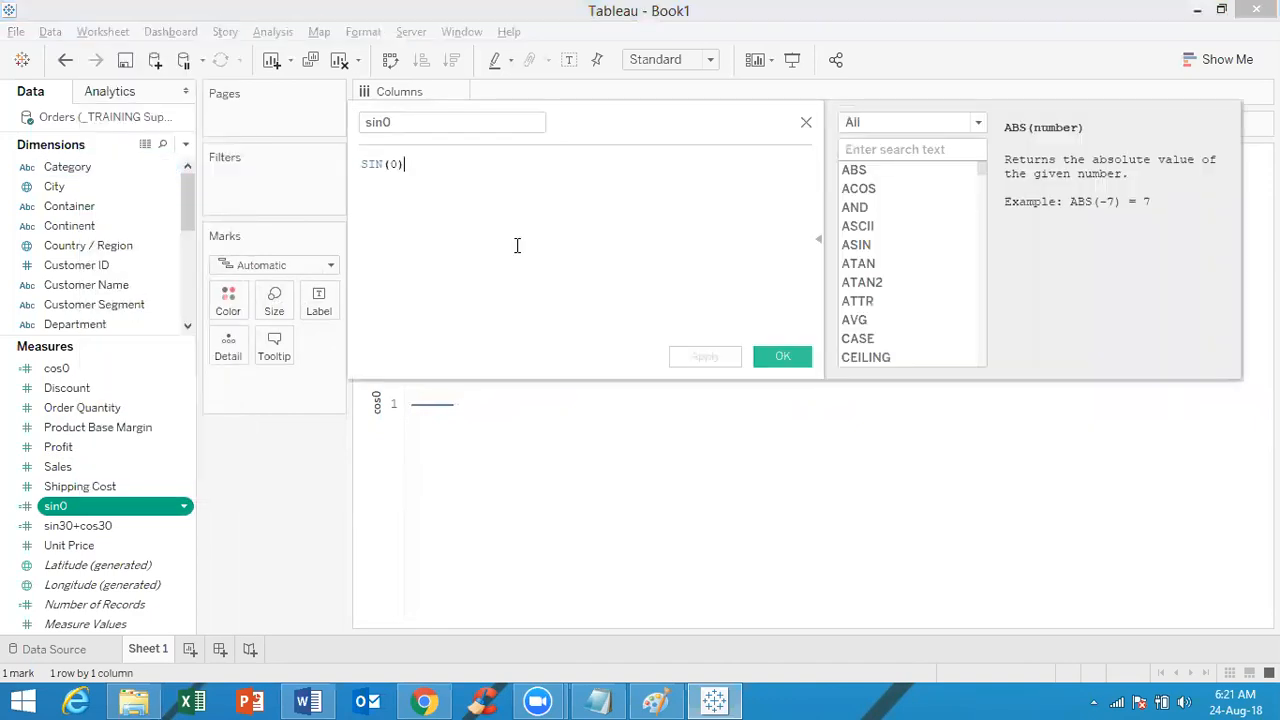
left_click(397, 163)
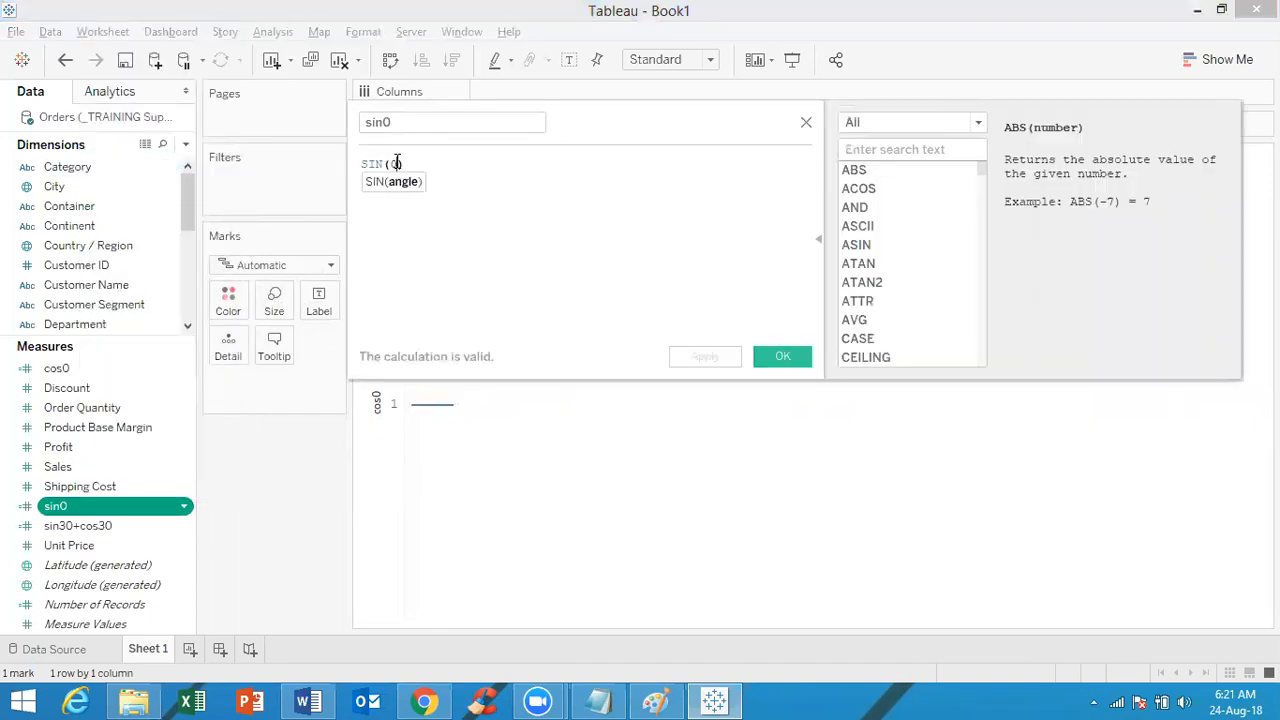
key("BackSpace")
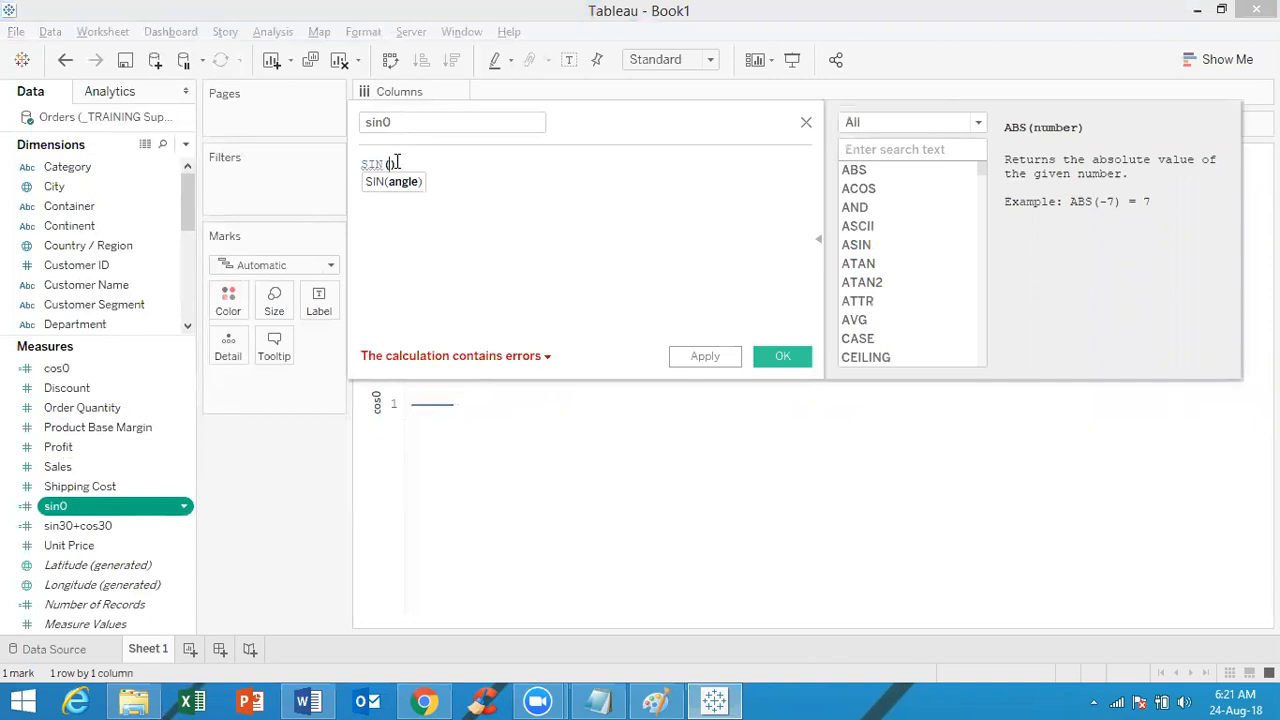
type("pi")
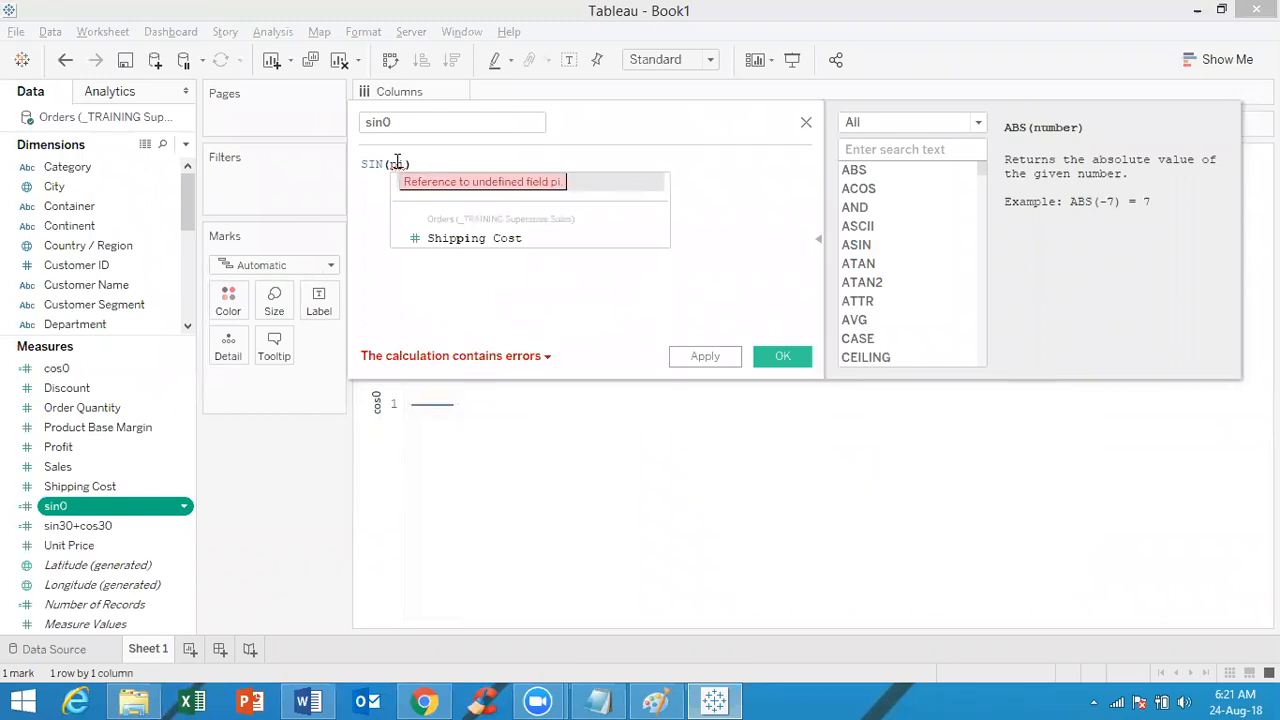
type("()/12")
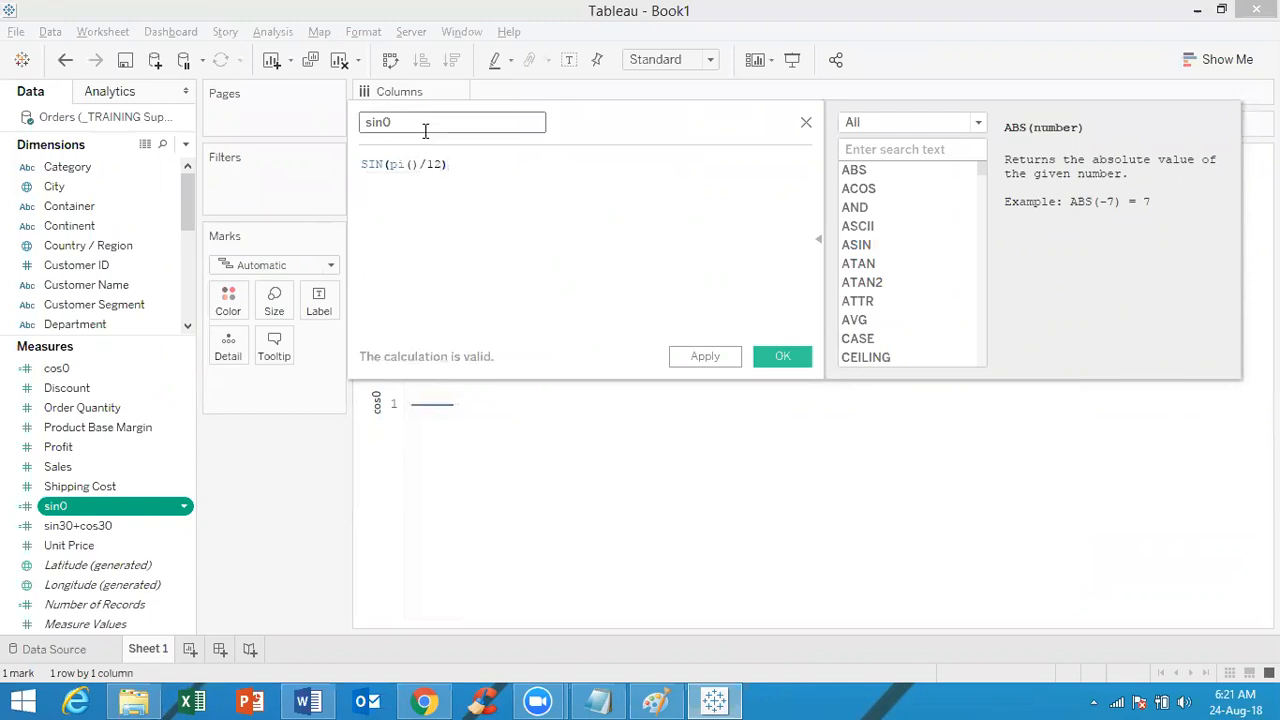
Rename the edited sin0 calculation as sin15 and save it
key("BackSpace")
type("15")
left_click(776, 361)
Replace cos0 on Rows with sin15 and use it as a dimension
left_click_drag(135, 506, 531, 135)
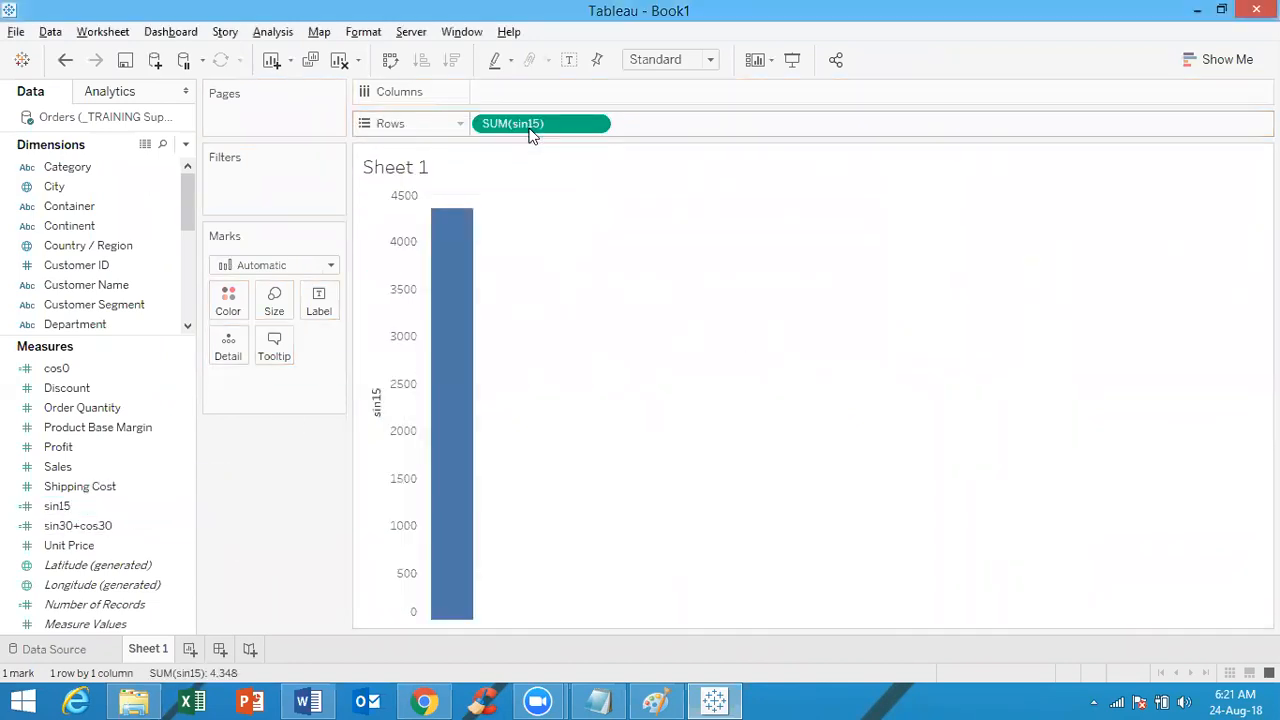
left_click(595, 124)
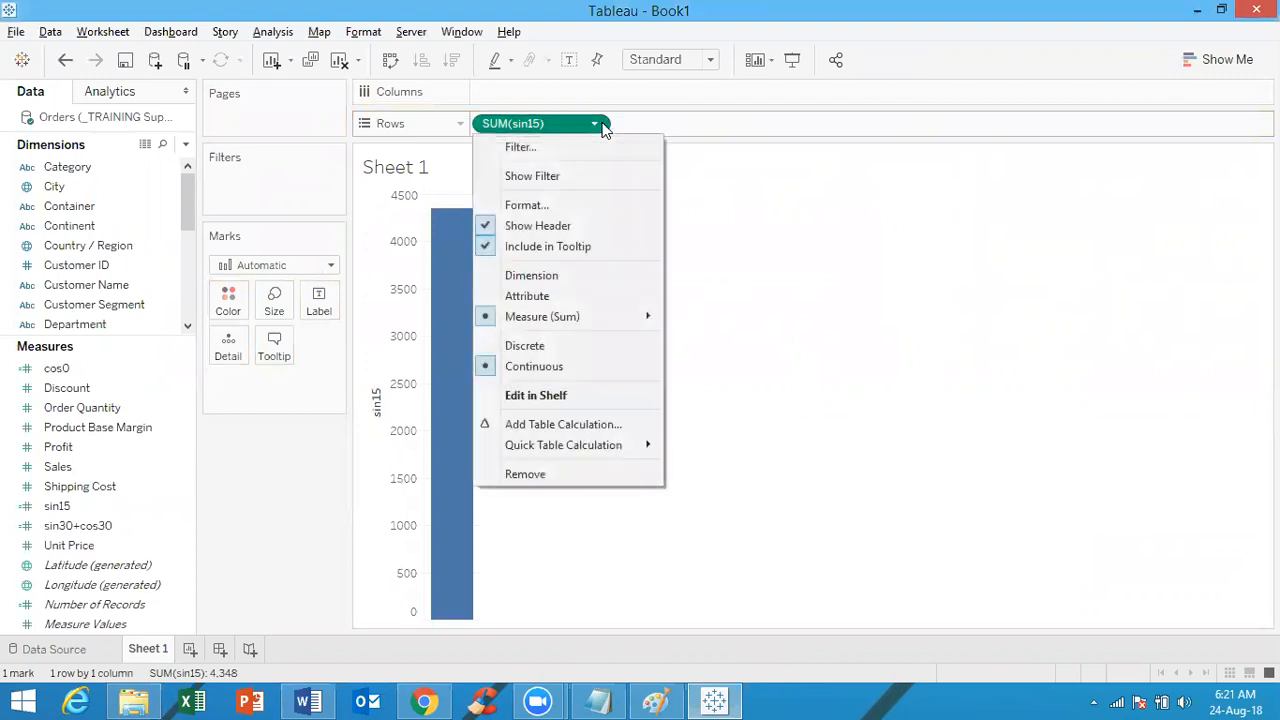
left_click(538, 278)
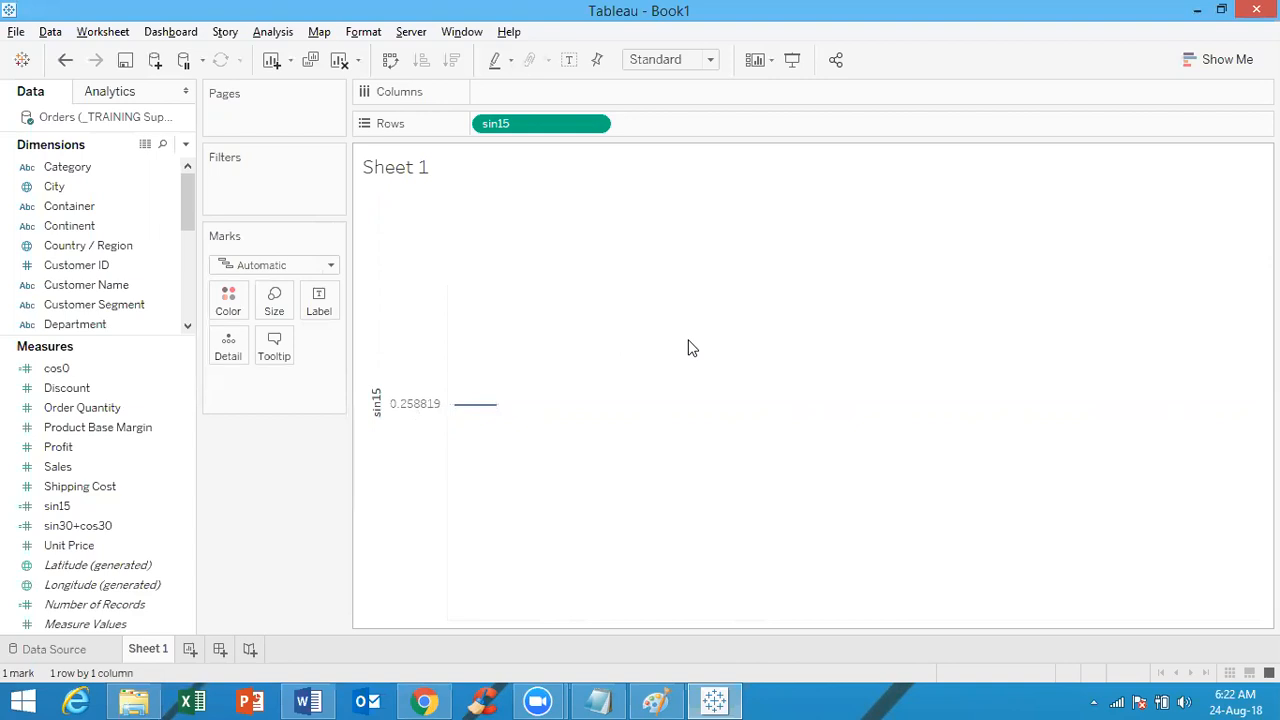
Duplicate the sin15 measure and rename the copied calculation as Tan75
right_click(78, 508)
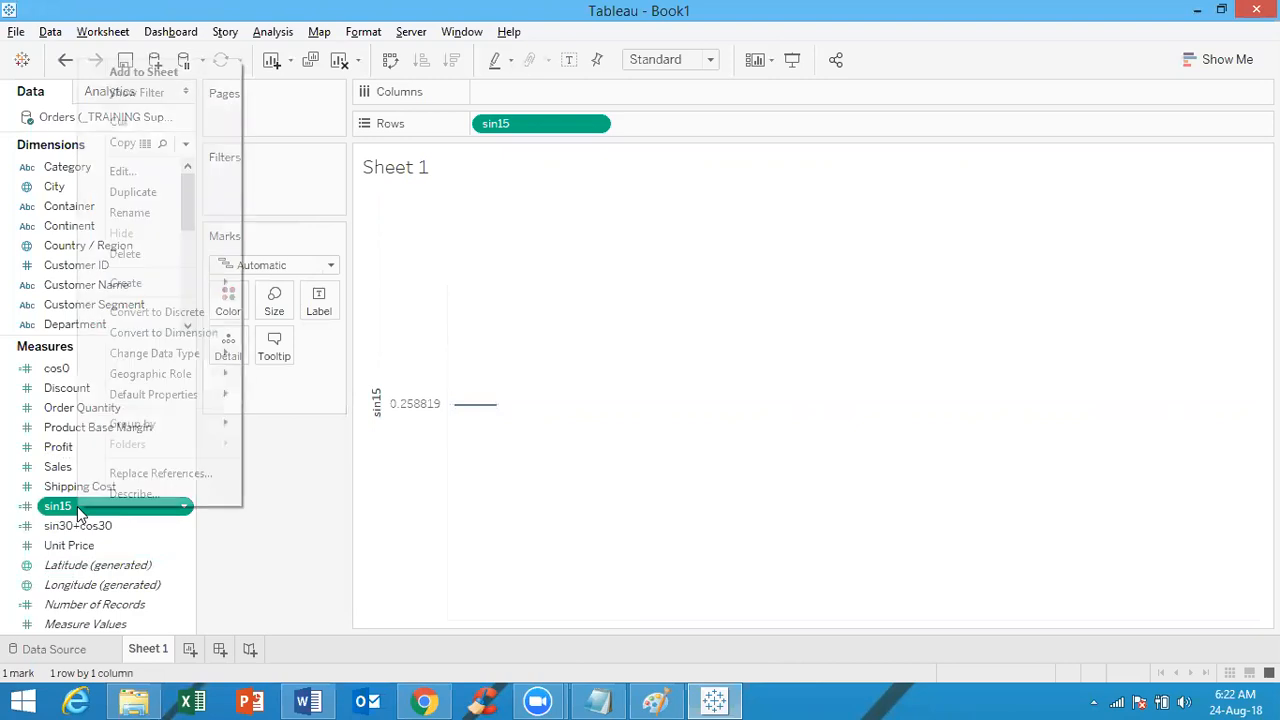
left_click(143, 191)
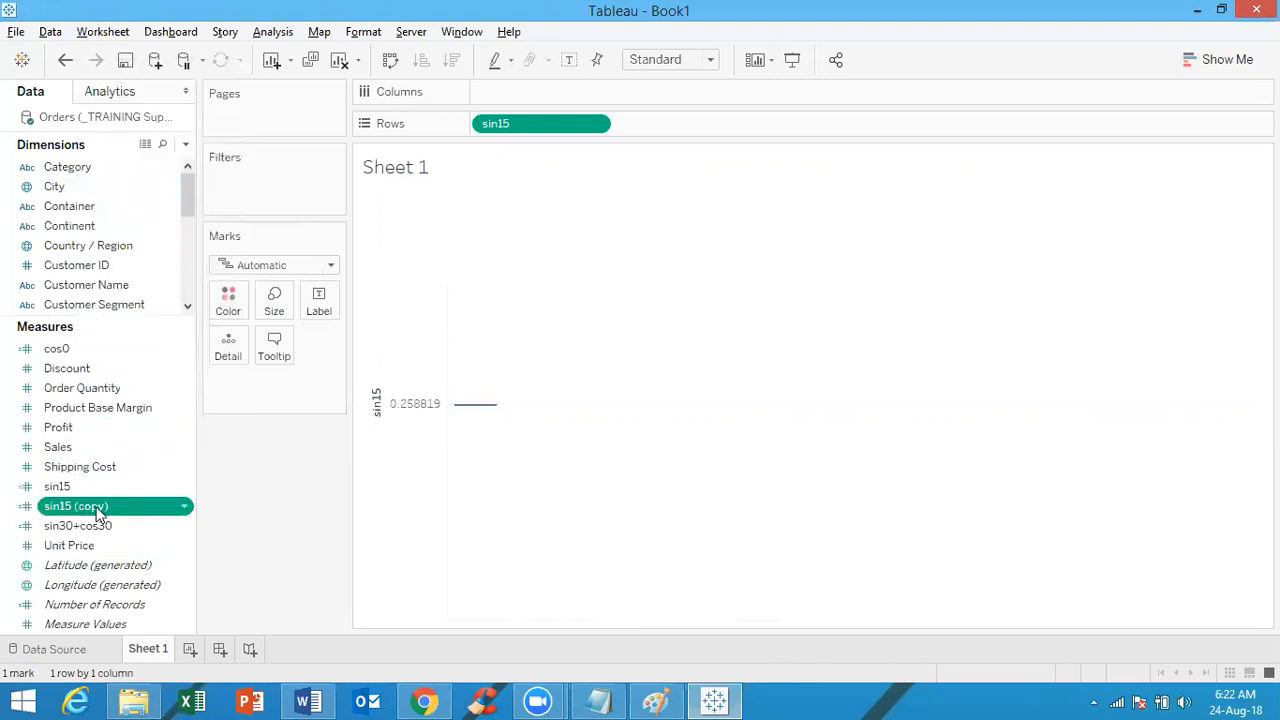
right_click(99, 508)
left_click(154, 171)
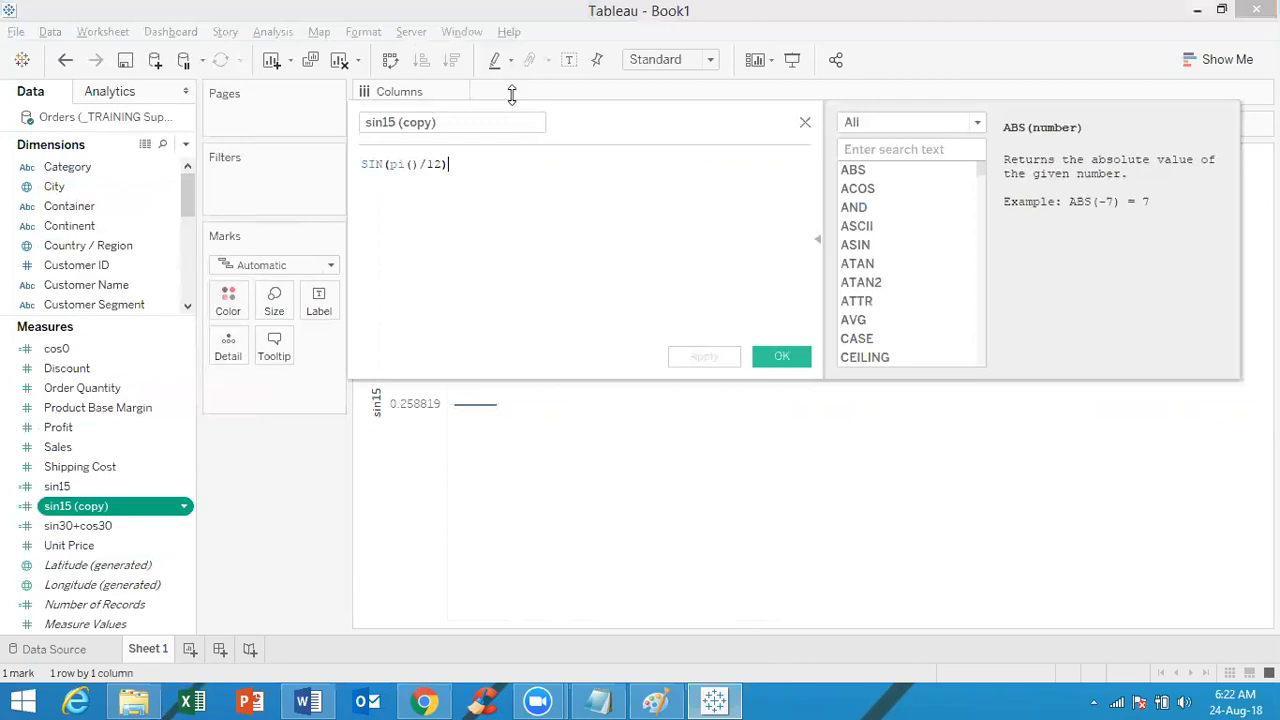
left_click_drag(445, 123, 300, 120)
type("Tan75")
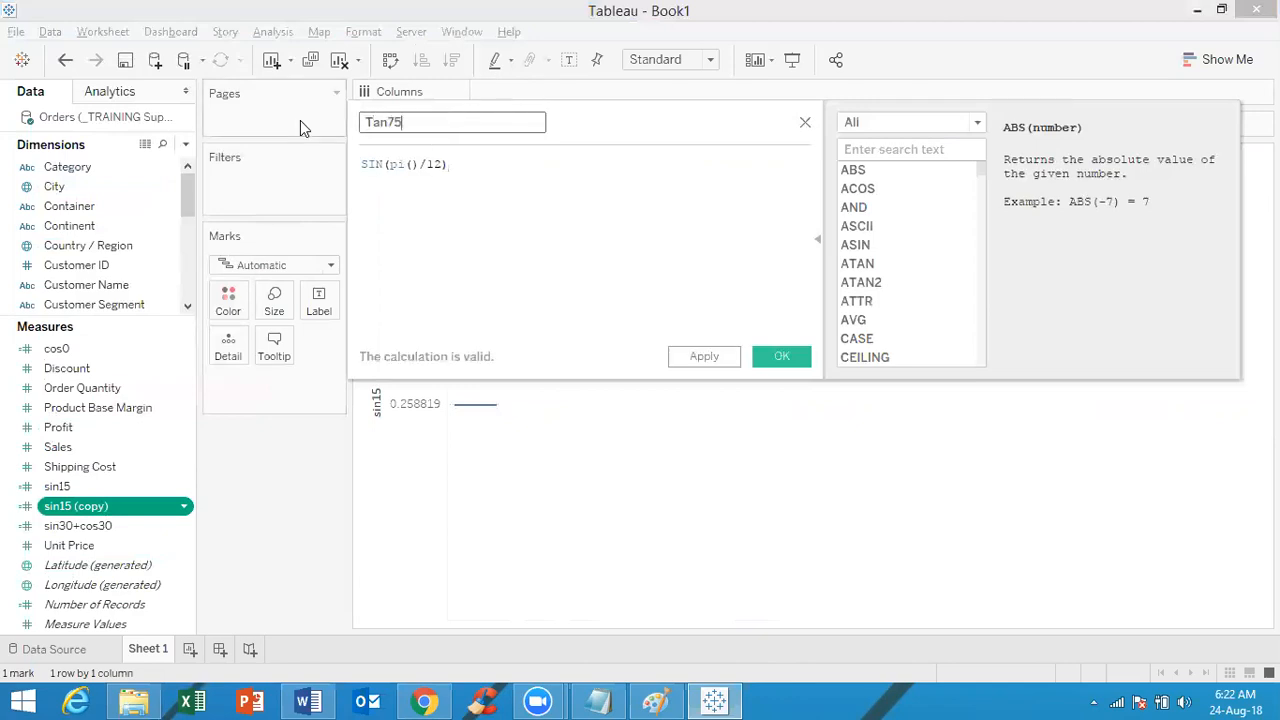
Change the Tan75 formula to TAN(pi()/2.4) and save the calculation
left_click_drag(384, 164, 307, 164)
type("TAN")
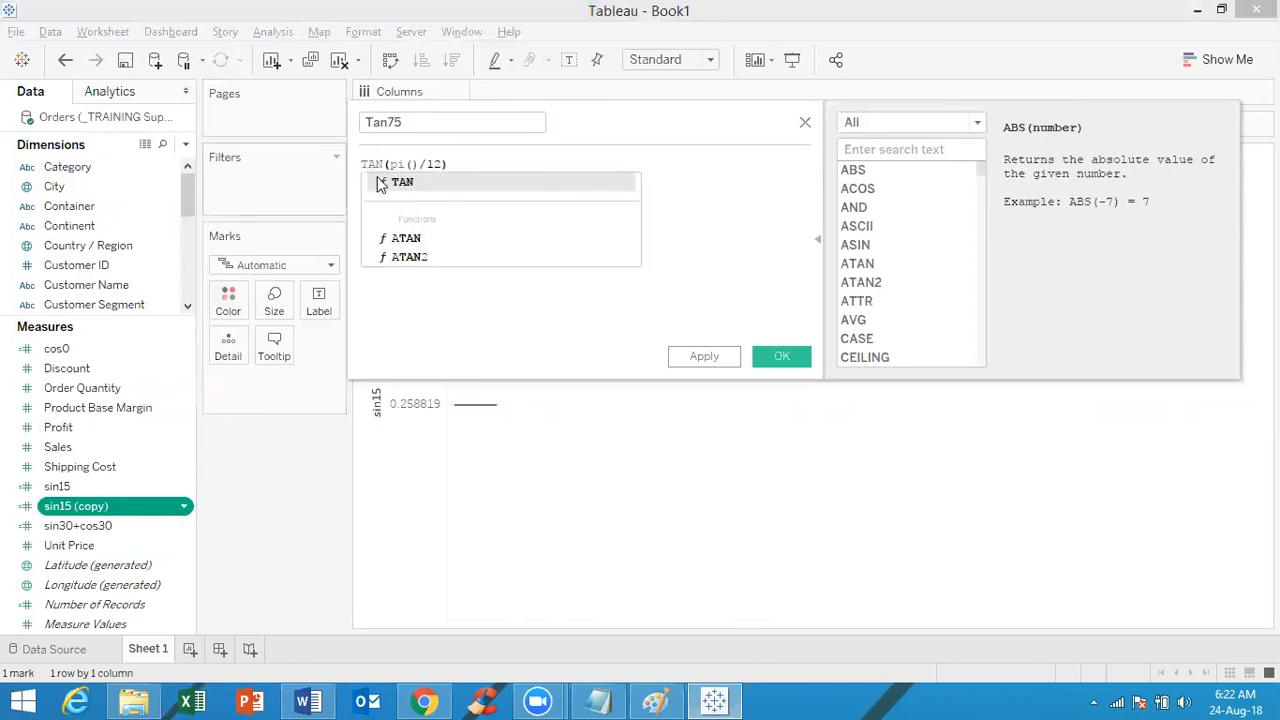
left_click(401, 183)
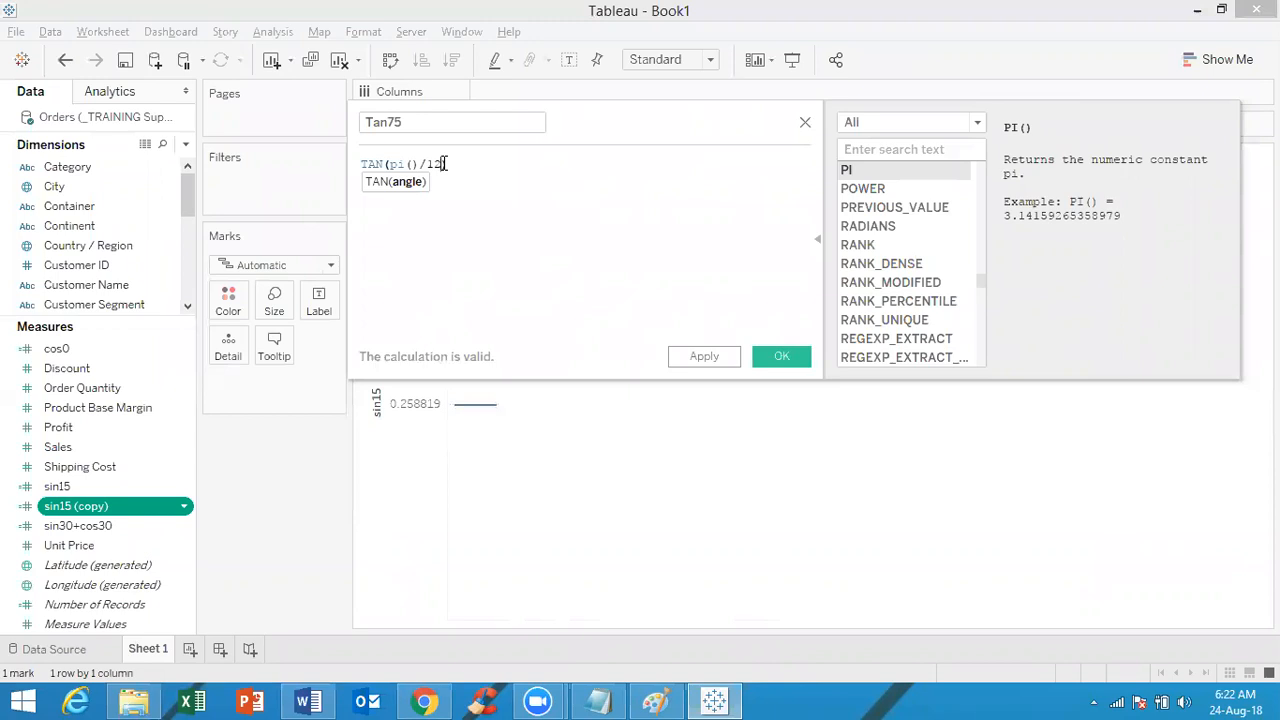
key("BackSpace")
key("BackSpace")
type("2.4)")
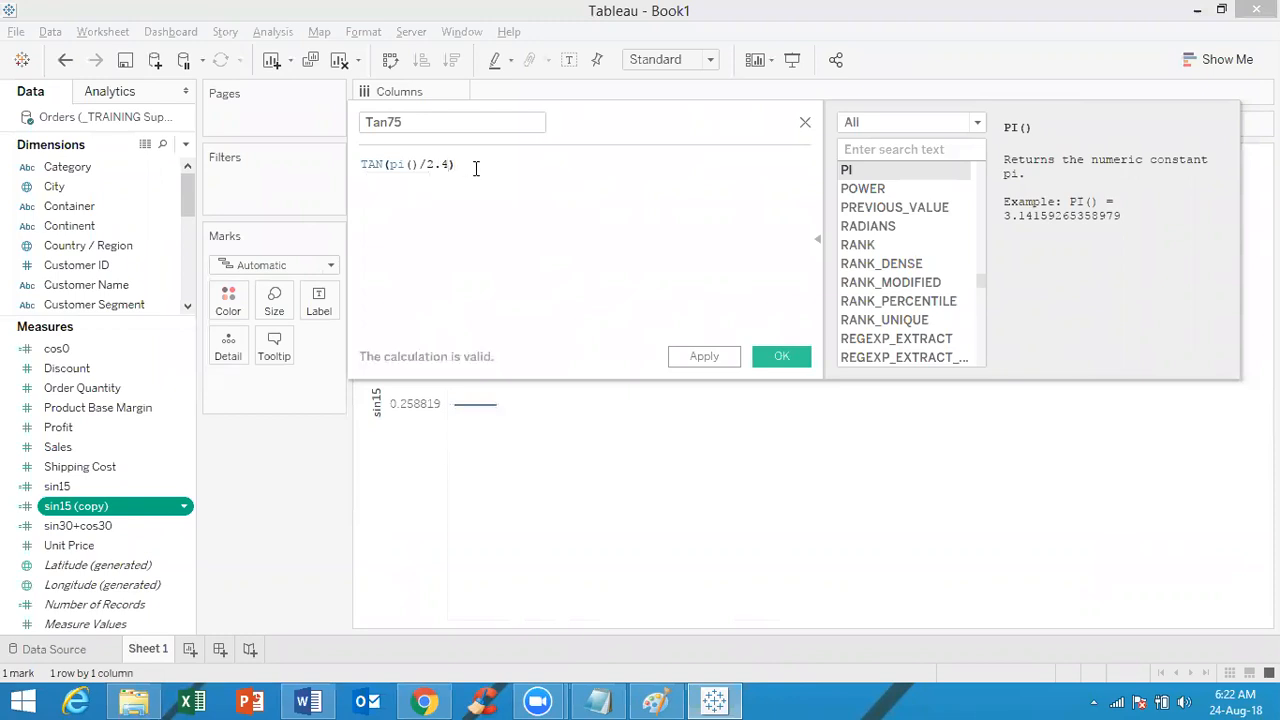
left_click(784, 357)
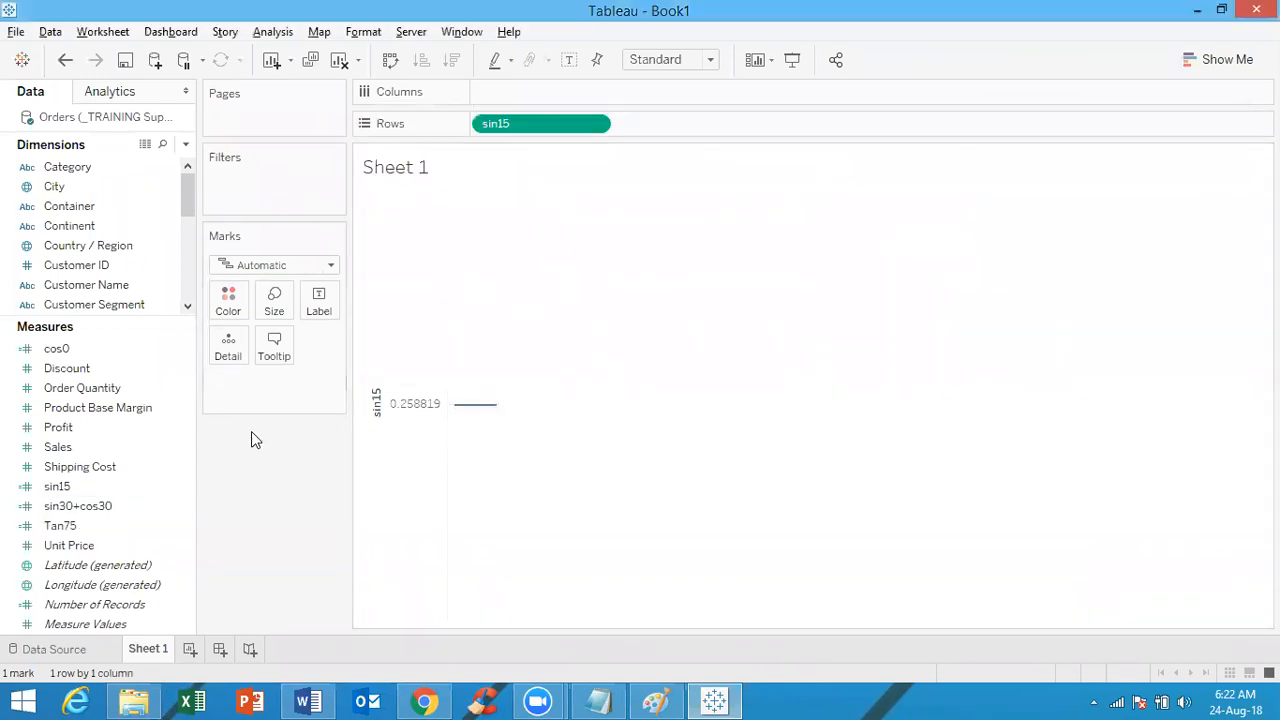
Replace sin15 on Rows with Tan75 and use it as a dimension
left_click_drag(86, 526, 535, 128)
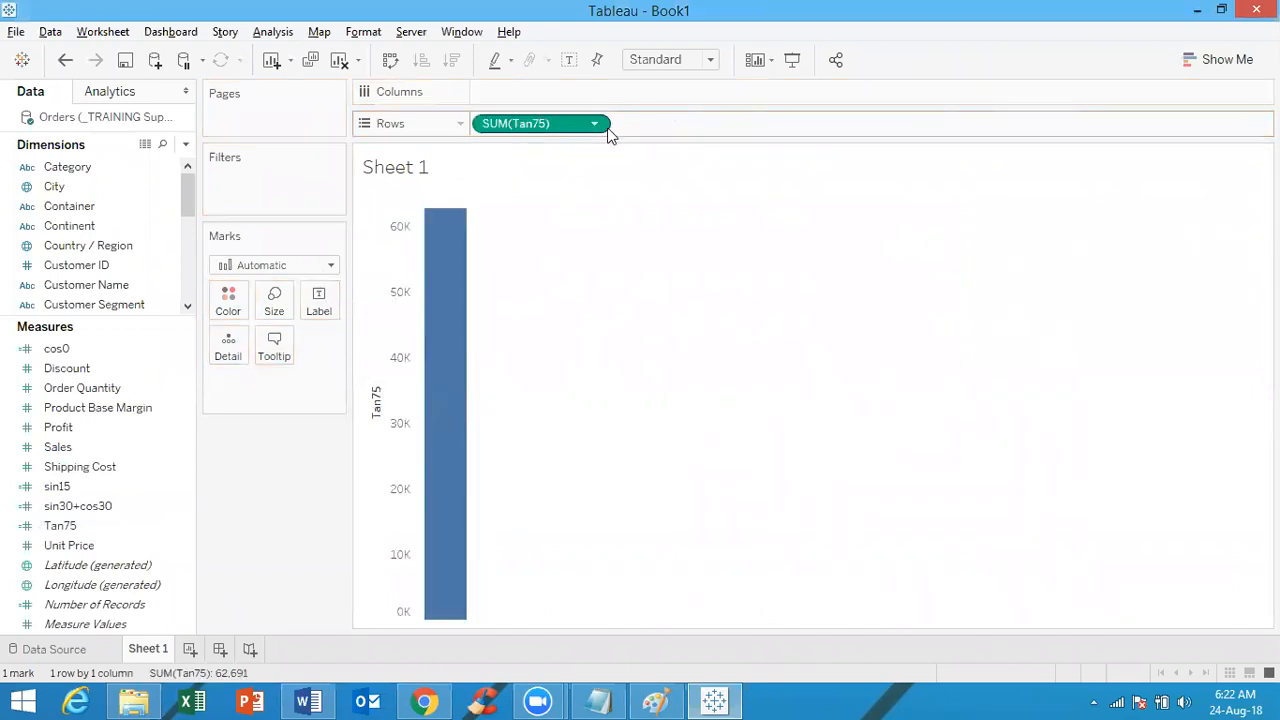
left_click(596, 124)
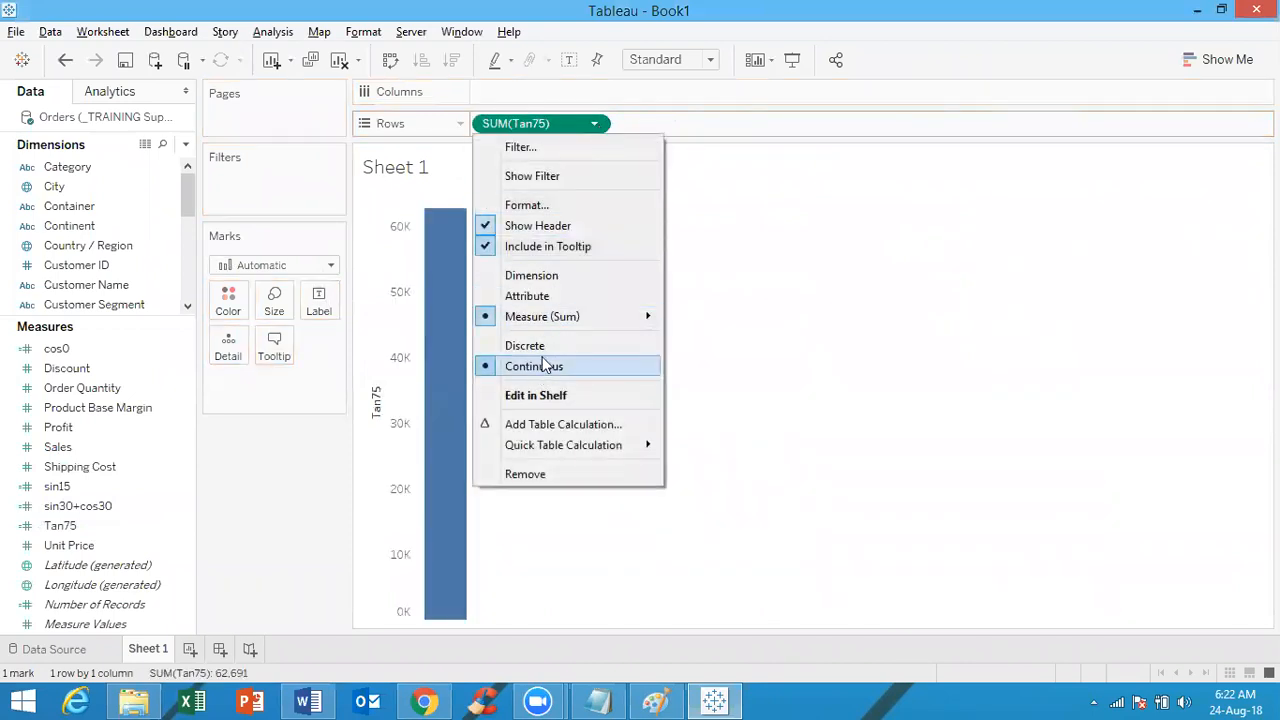
left_click(556, 276)
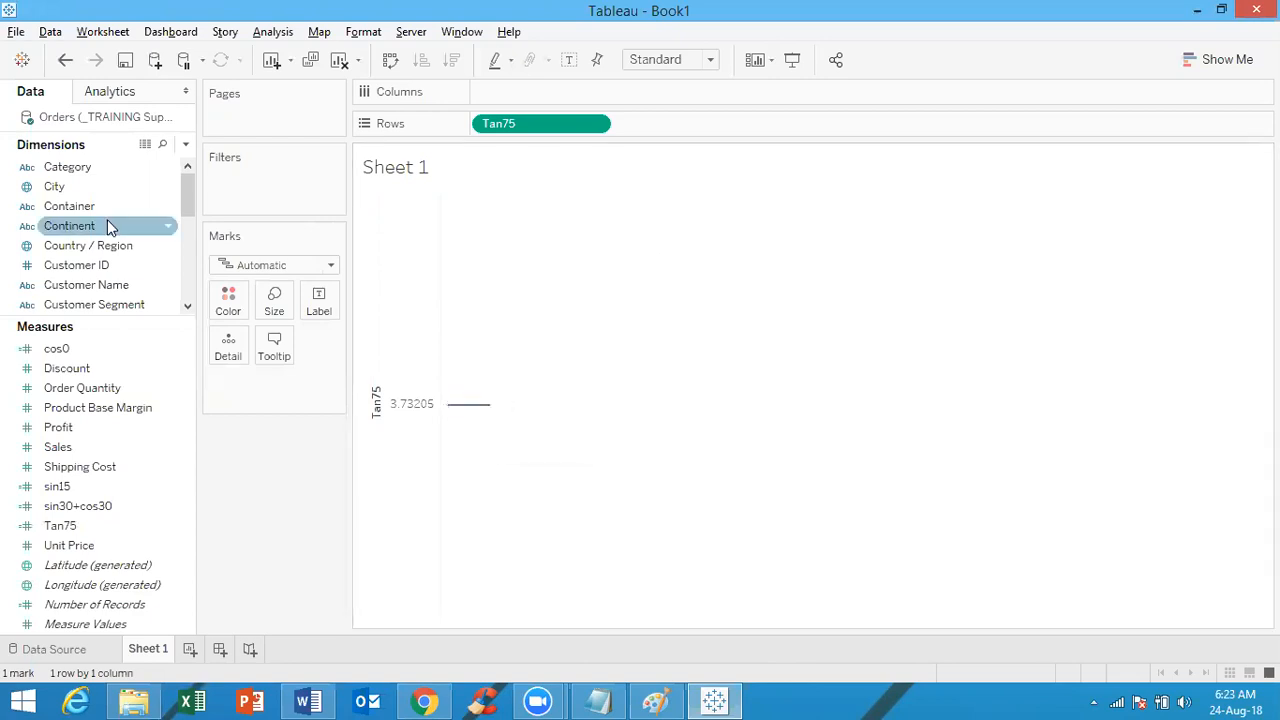
Start a new calculated field, limit the function list to Number functions, and show the ASIN description
left_click(185, 145)
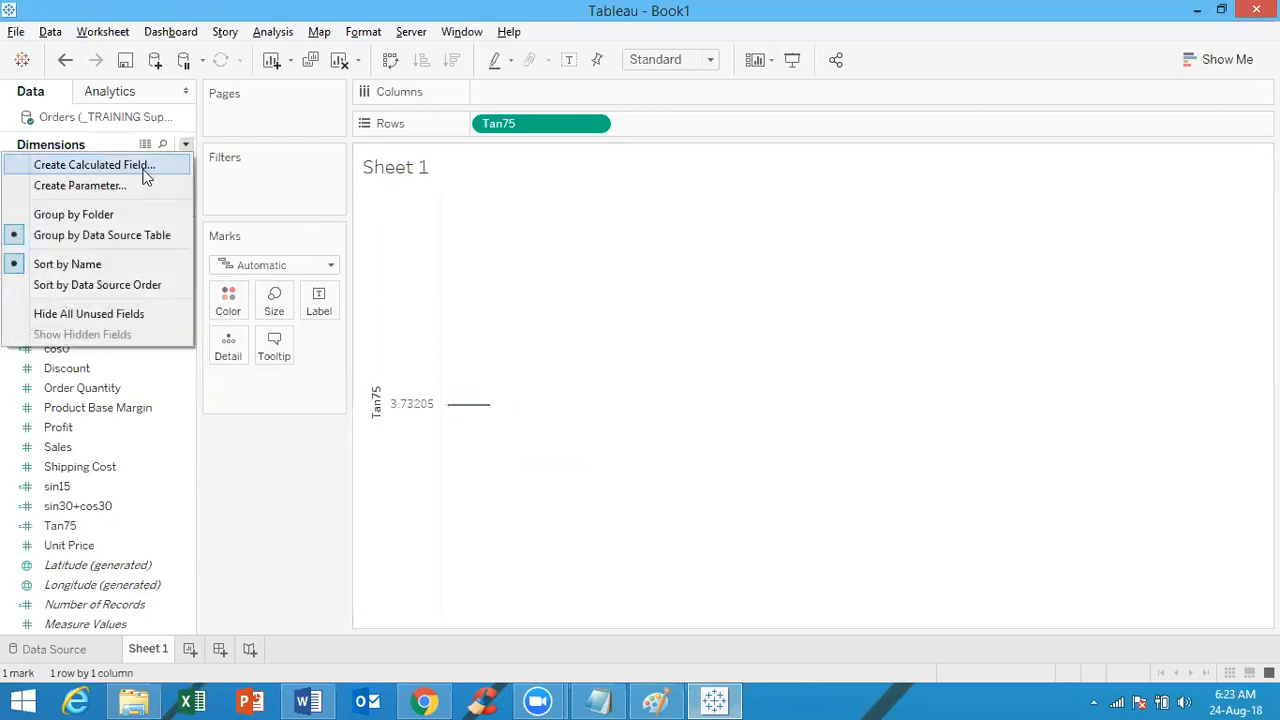
left_click(139, 169)
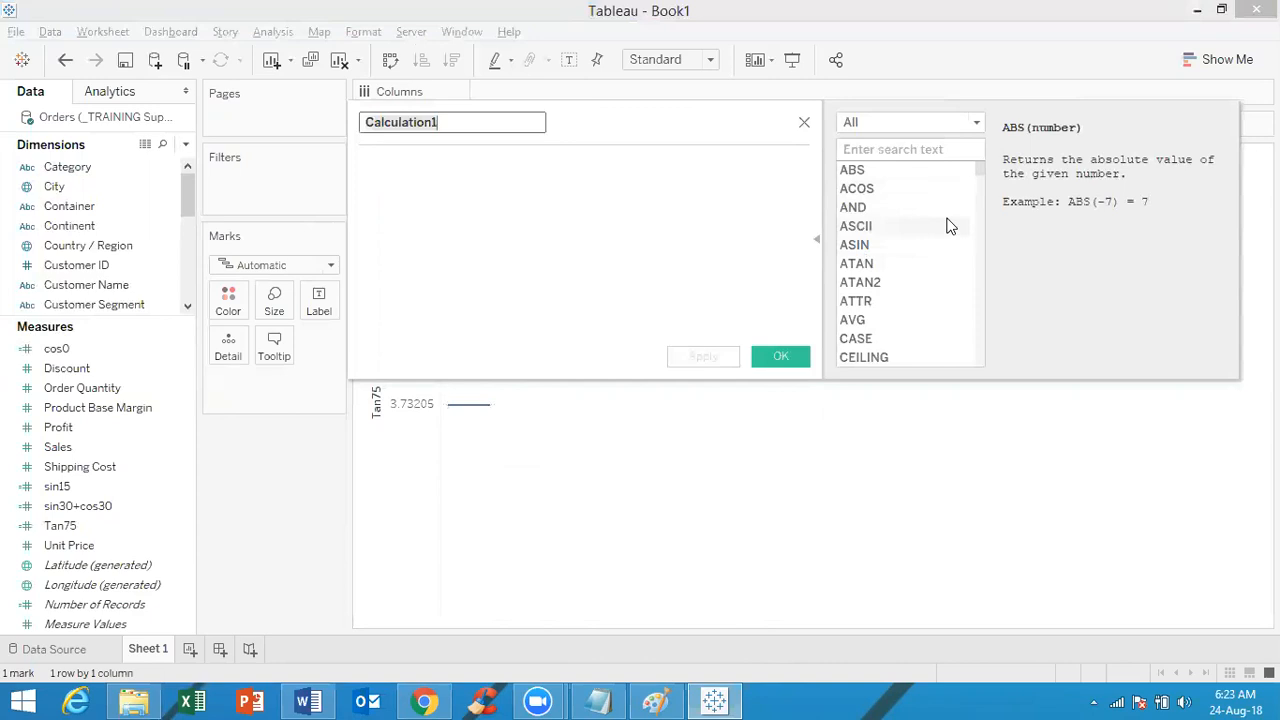
left_click(975, 130)
left_click(943, 161)
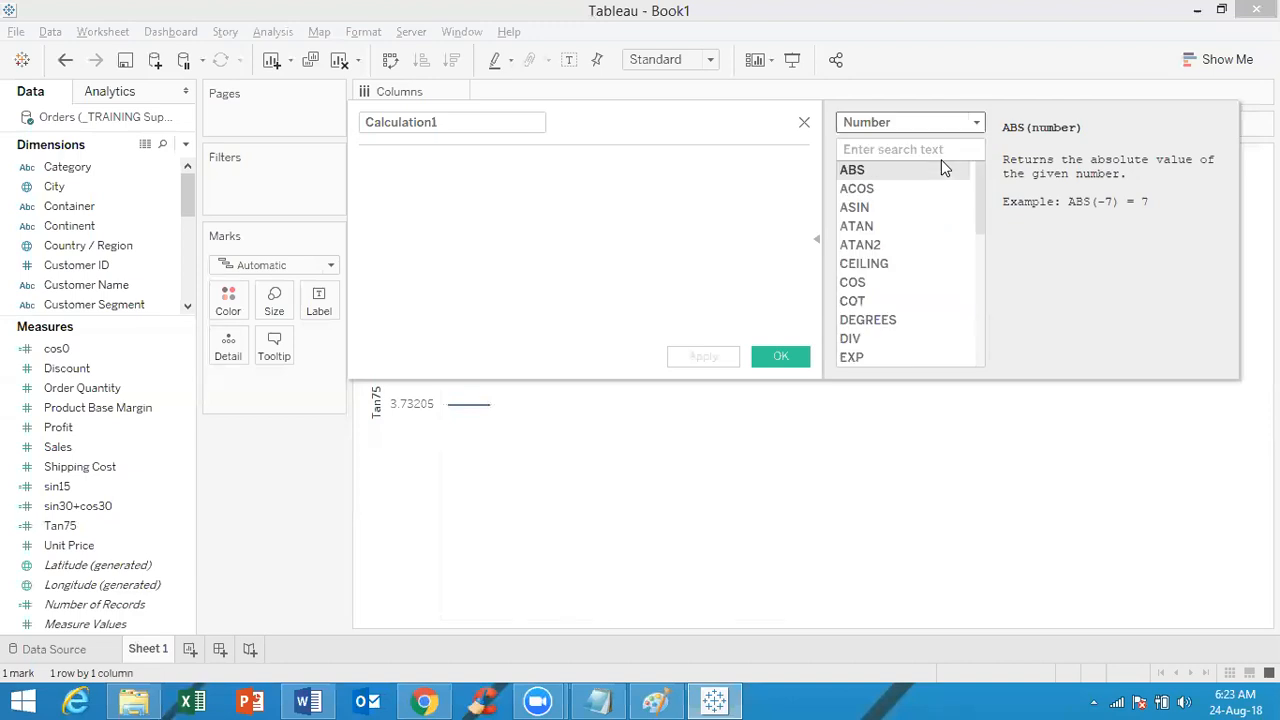
left_click(893, 212)
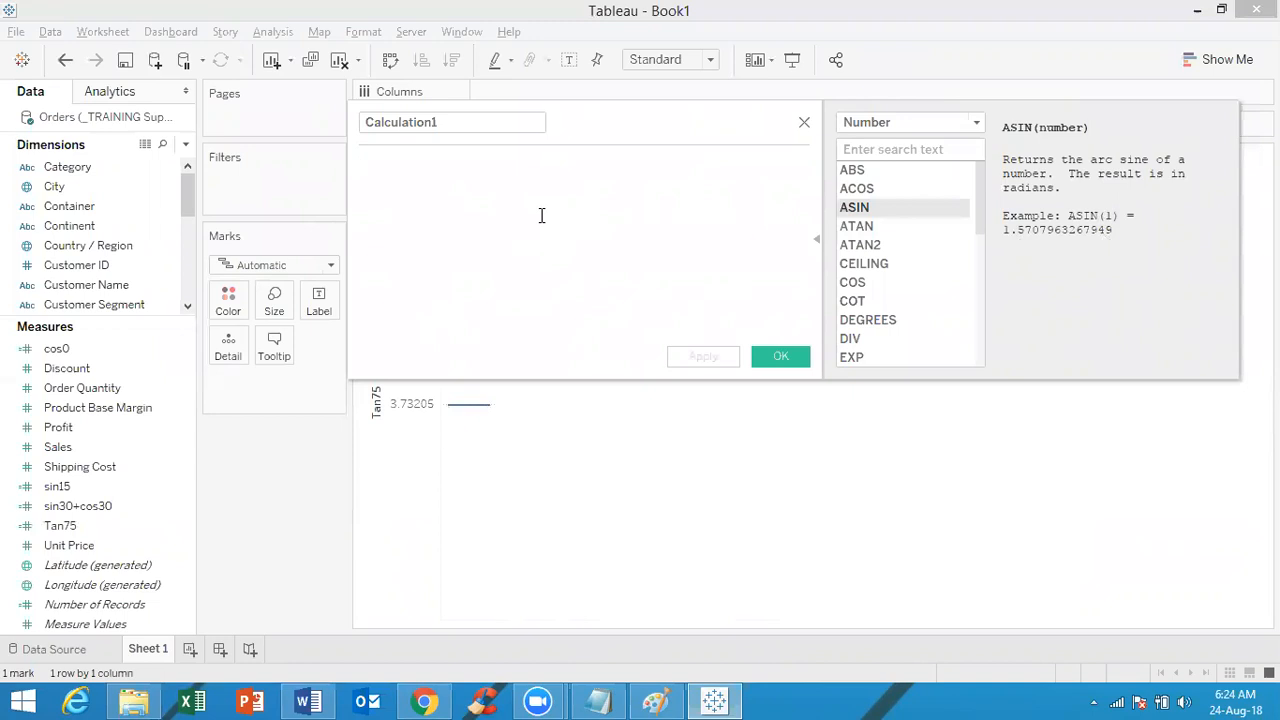
Enter the formula asin(1) for the new calculated field and save it
type("asin(")
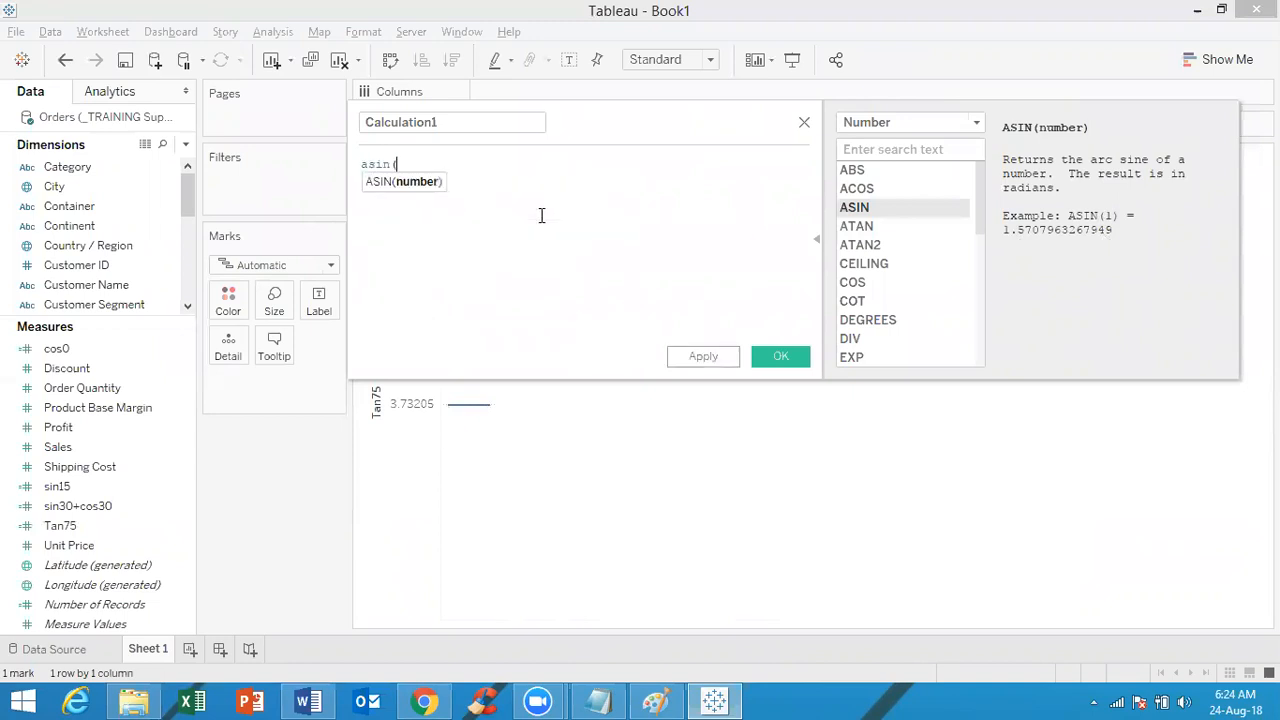
type("1)")
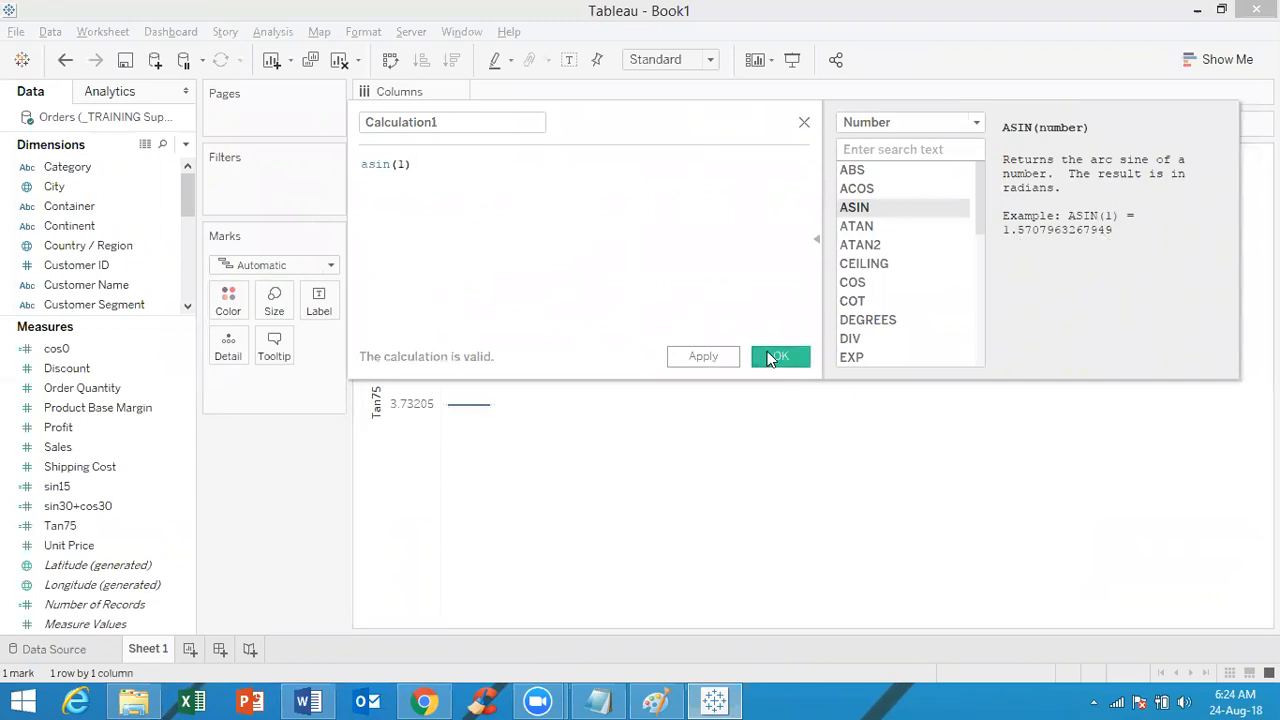
left_click(768, 357)
Replace Tan75 on Rows with the asin(1) calculation and use it as a dimension
left_click_drag(93, 335, 536, 124)
left_click(596, 124)
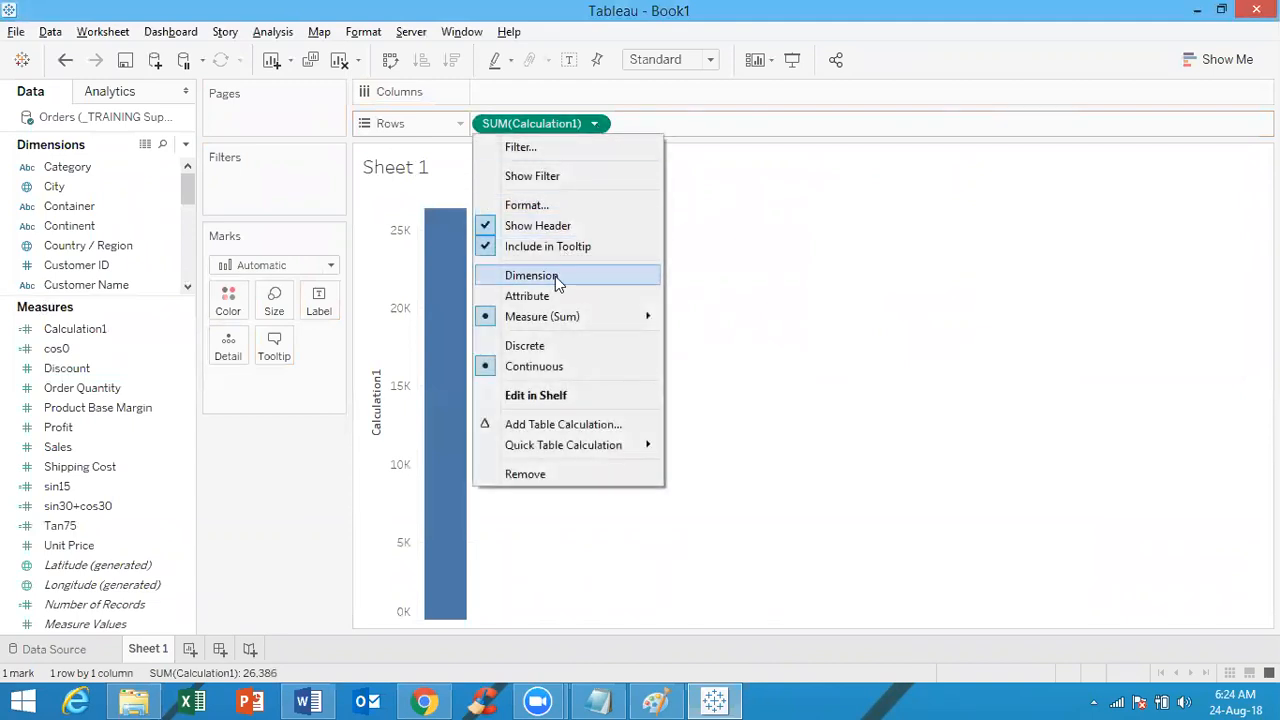
left_click(555, 276)
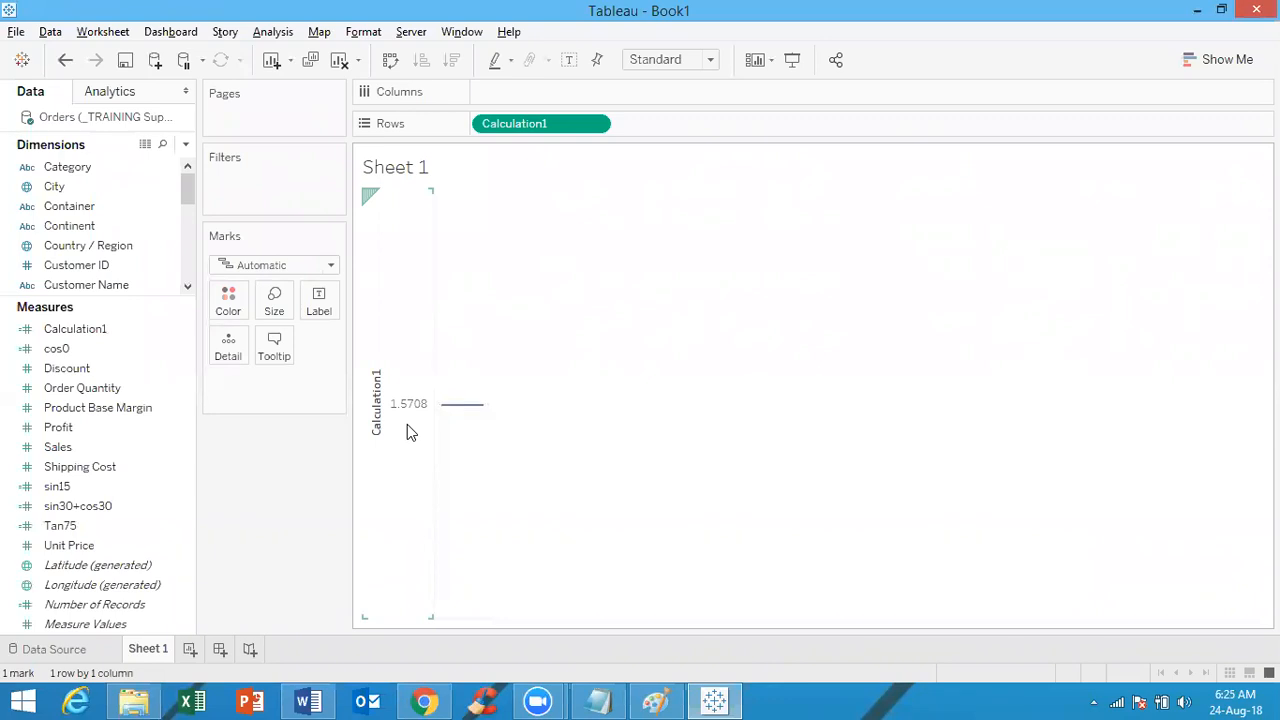
Start a new calculated field, limit the function list to Number functions, and show the DEGREES description
left_click(186, 145)
left_click(147, 170)
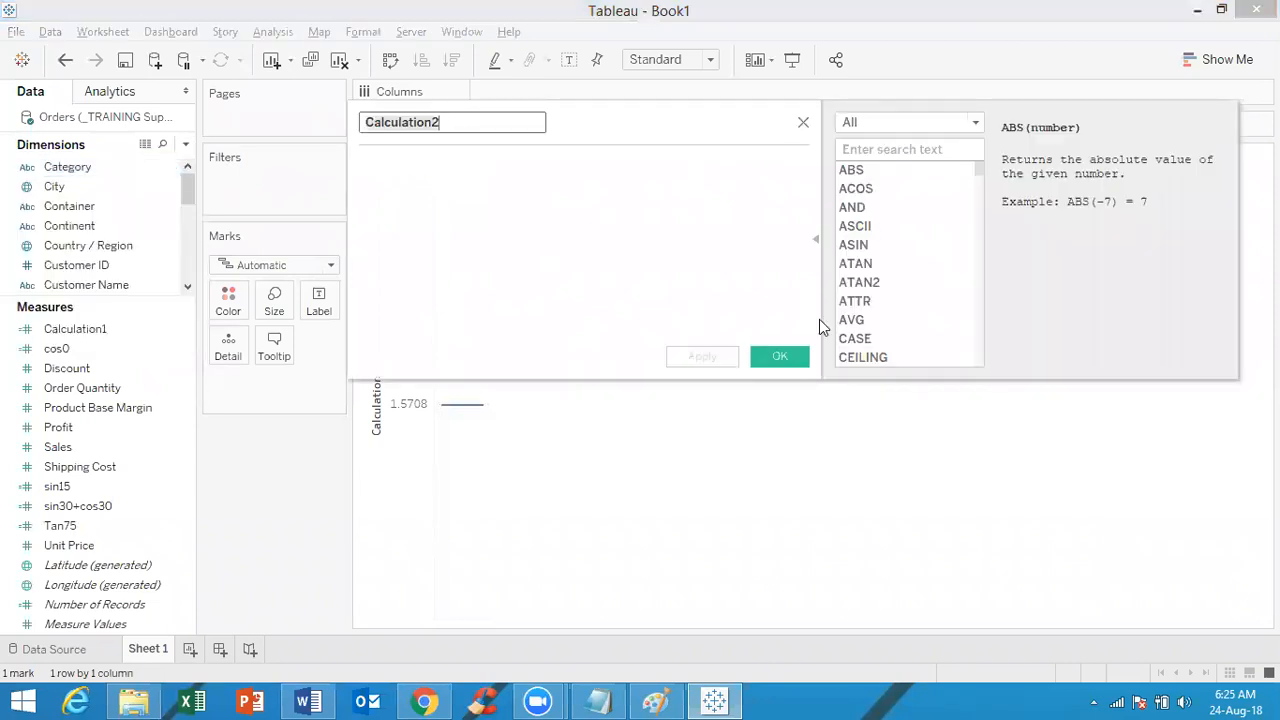
left_click(929, 126)
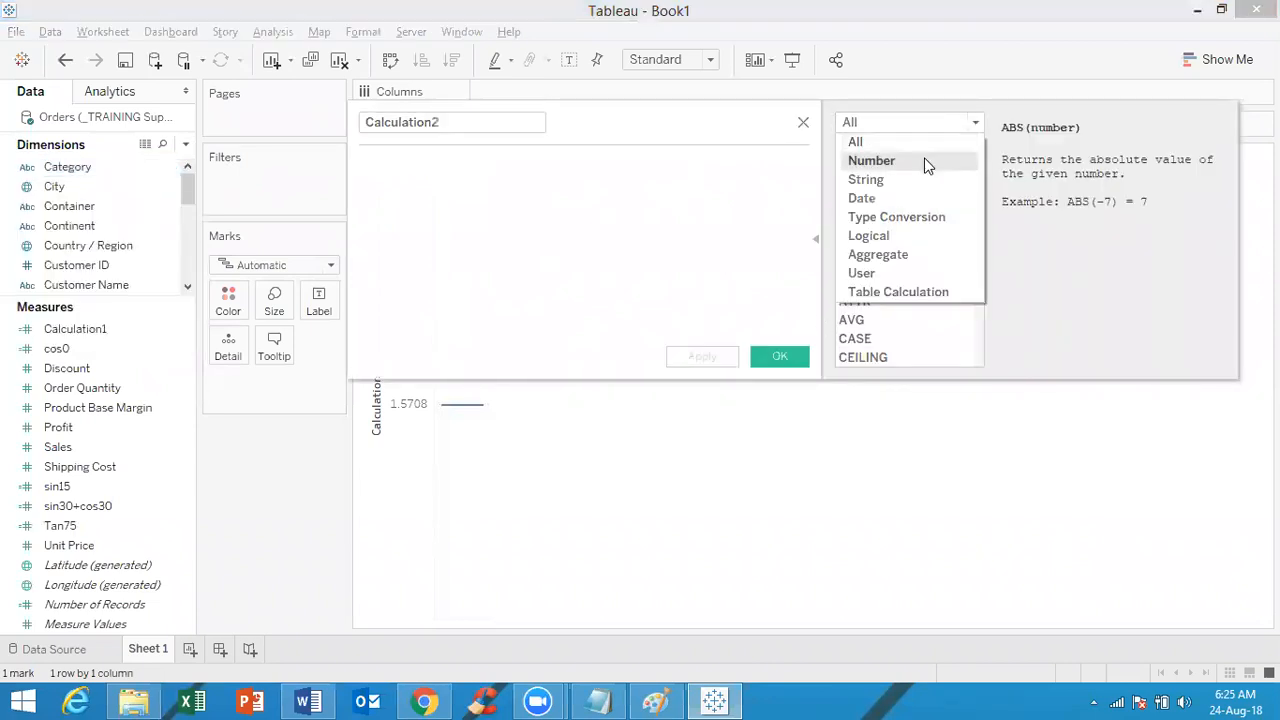
left_click(926, 161)
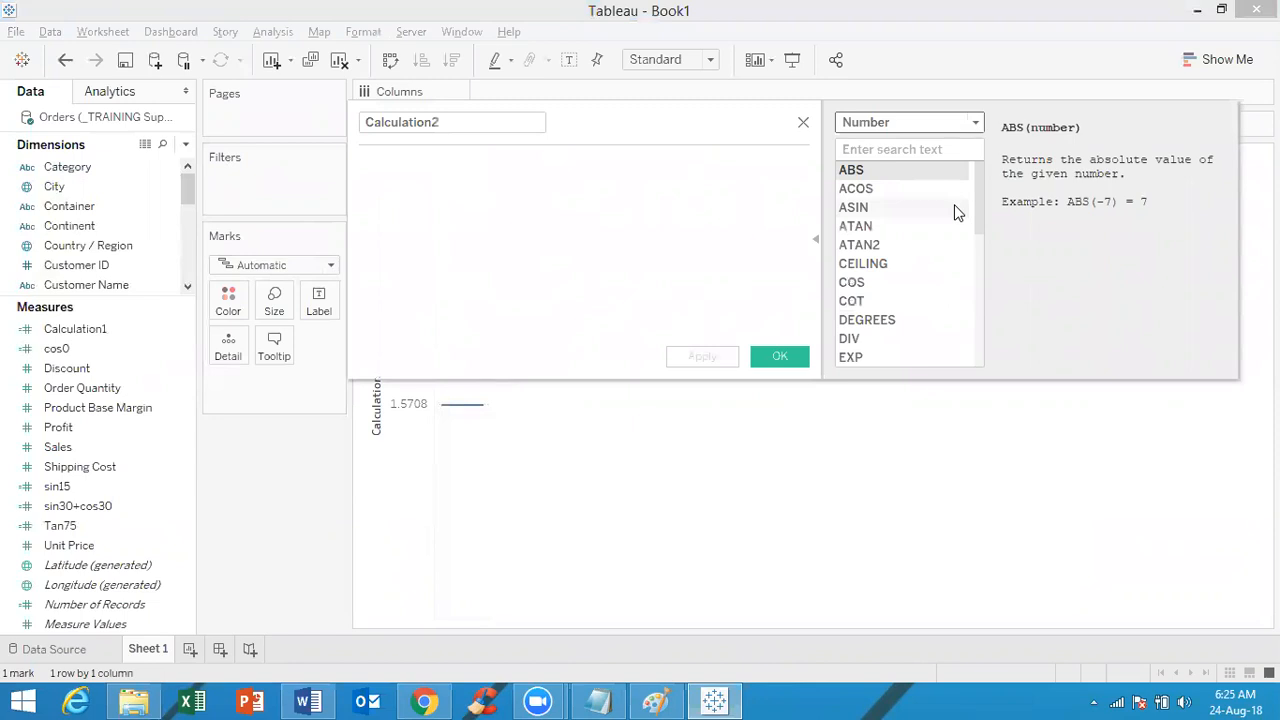
left_click(876, 327)
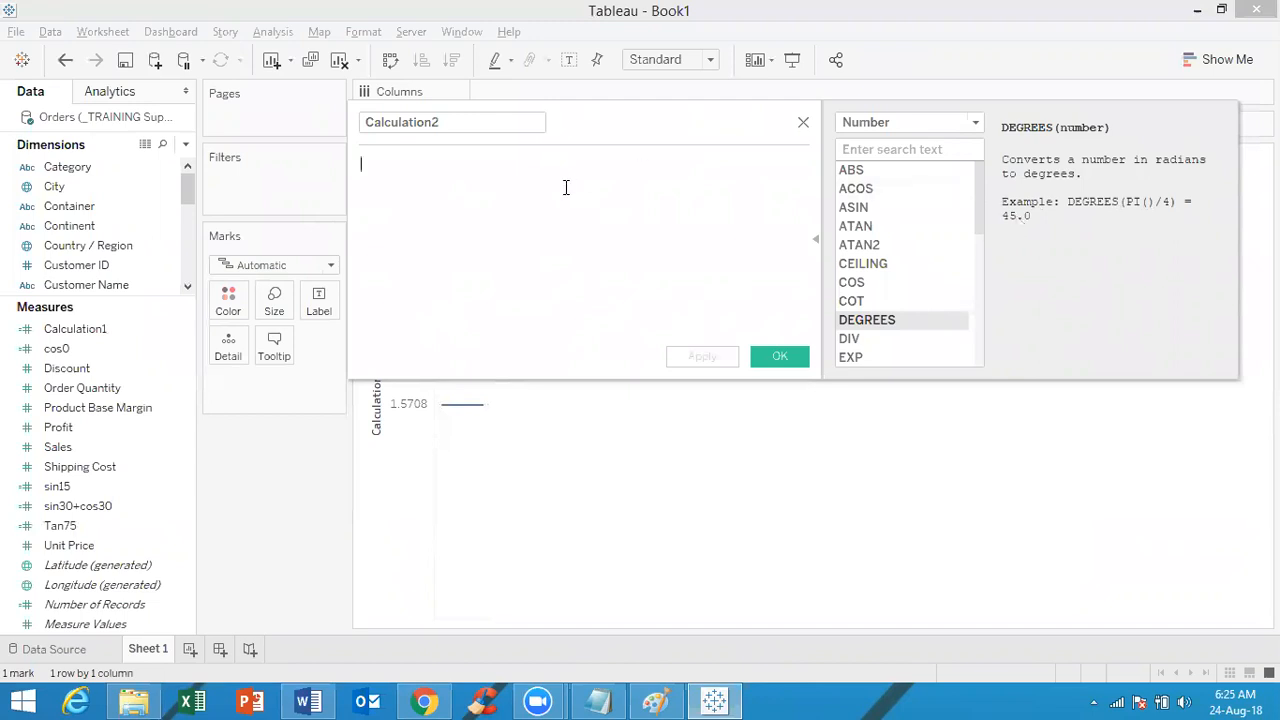
Enter the formula DEGREES(PI()/4) for the new calculated field and save it
type("degr")
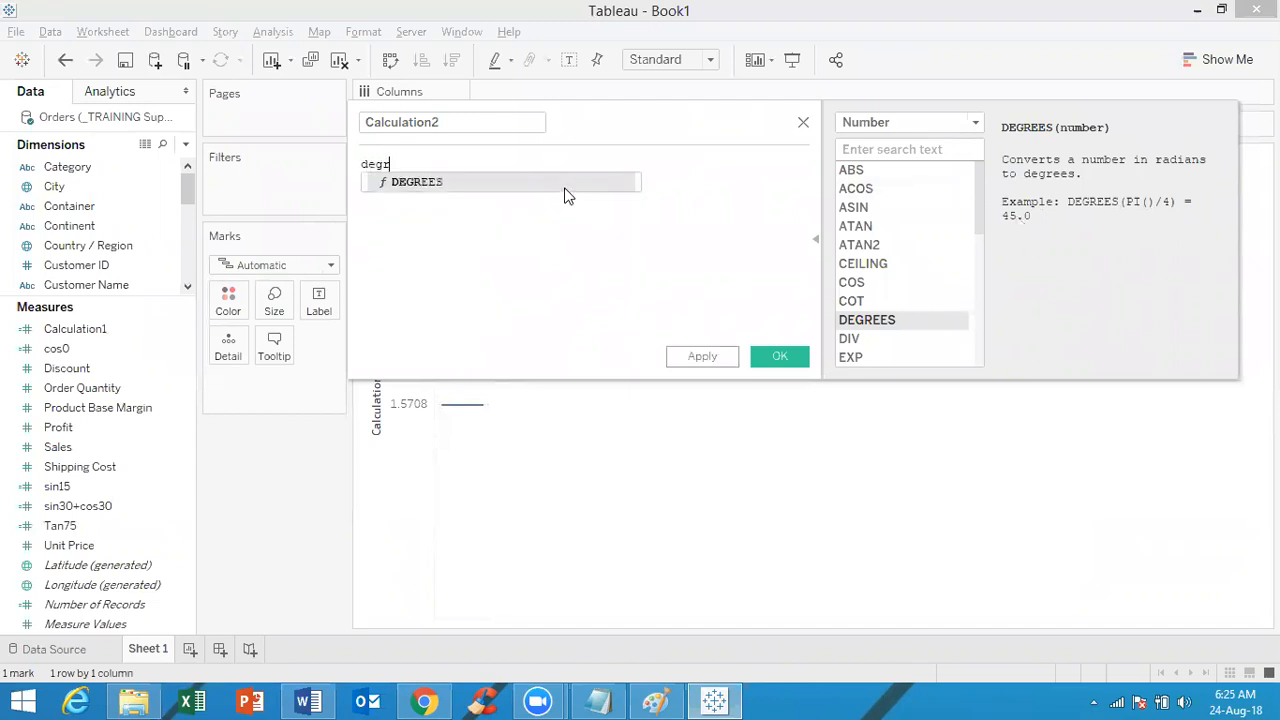
left_click(563, 183)
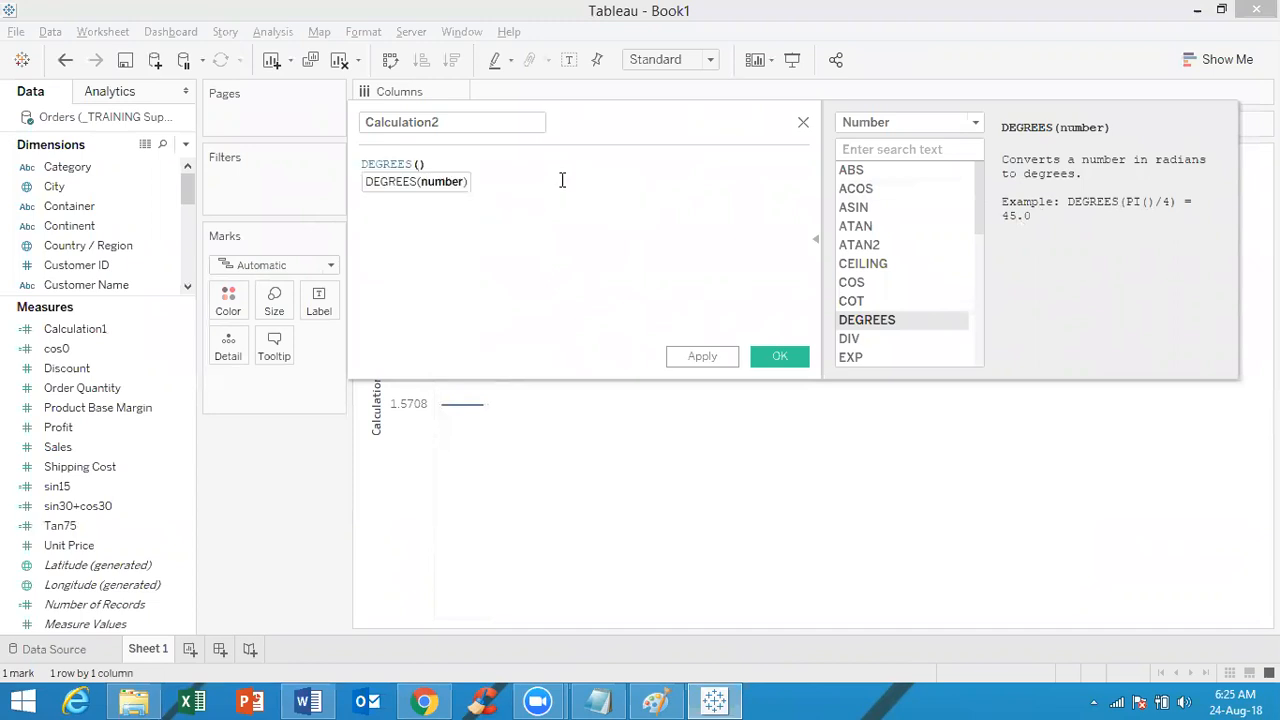
type("pi")
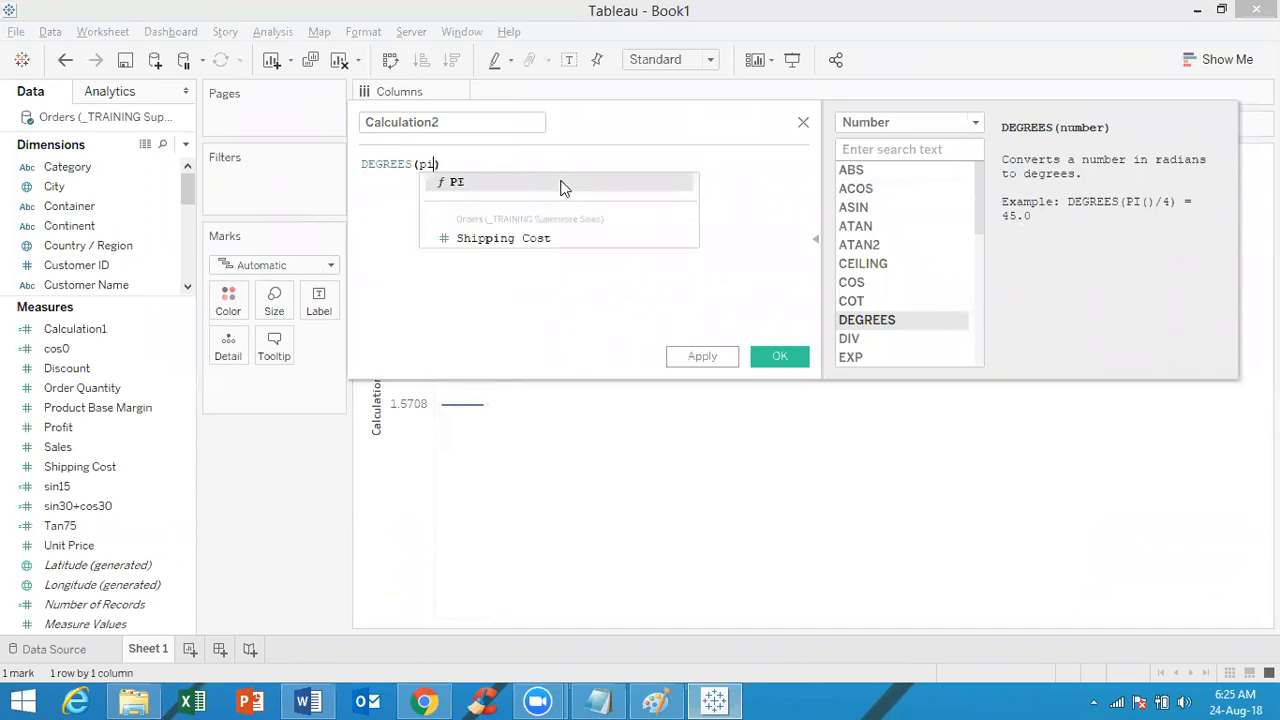
left_click(563, 185)
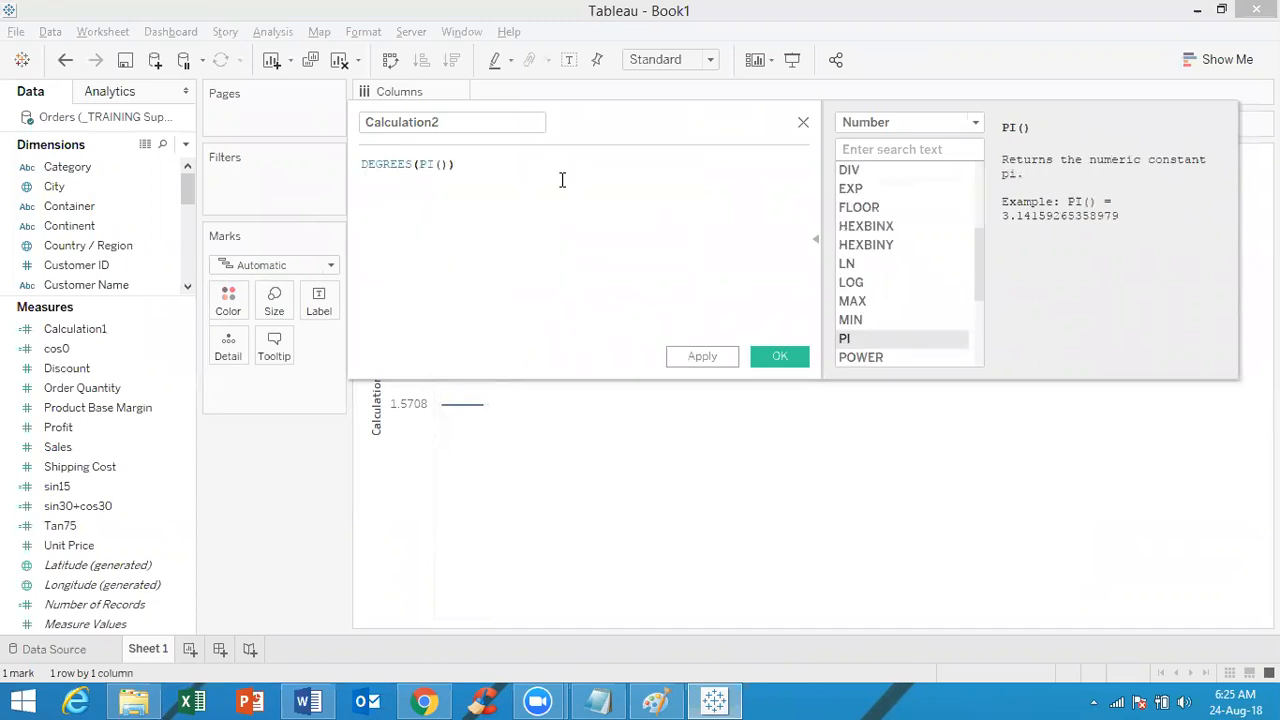
type("/4")
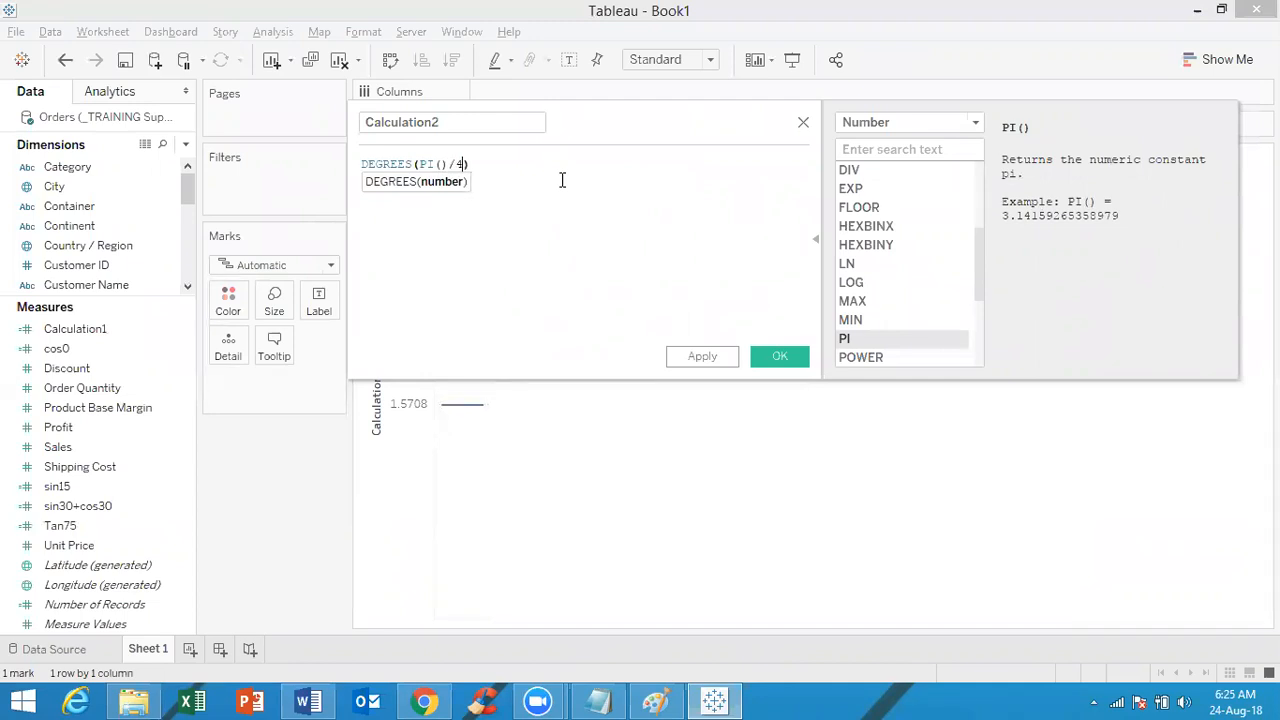
left_click(780, 357)
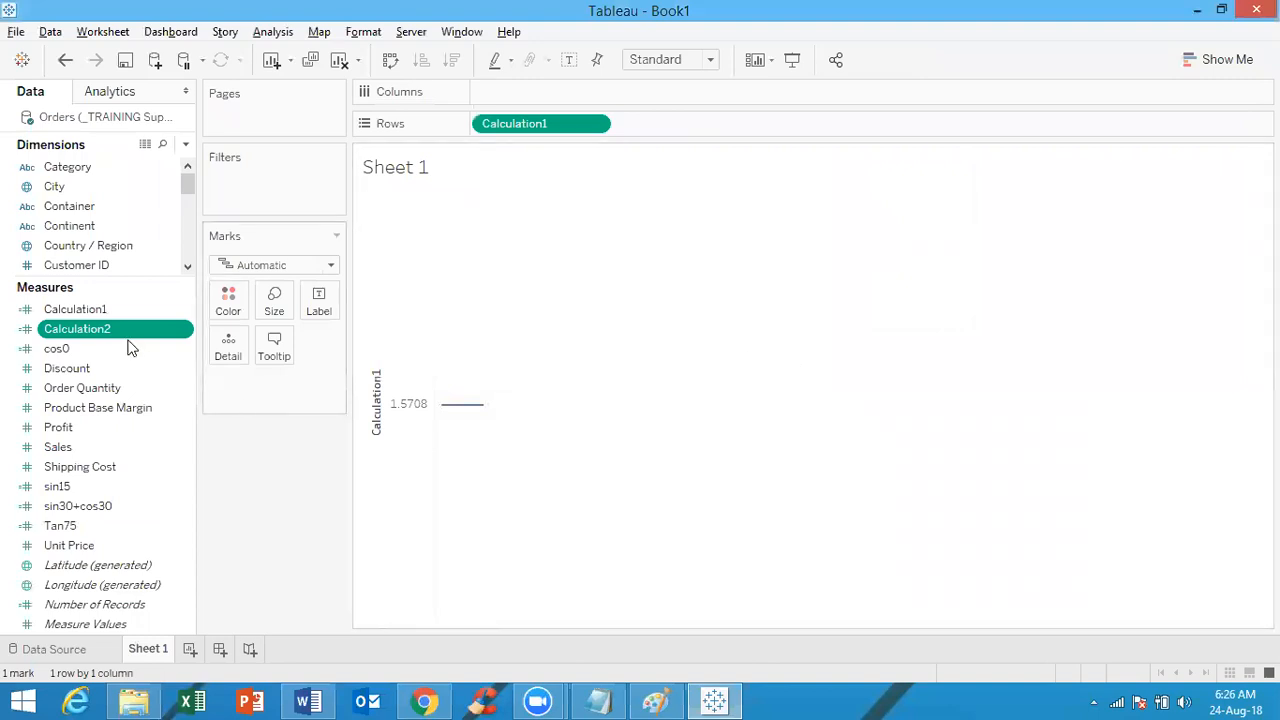
Replace the asin(1) calculation on Rows with the DEGREES calculation and use it as a dimension
left_click_drag(100, 333, 542, 124)
left_click(594, 123)
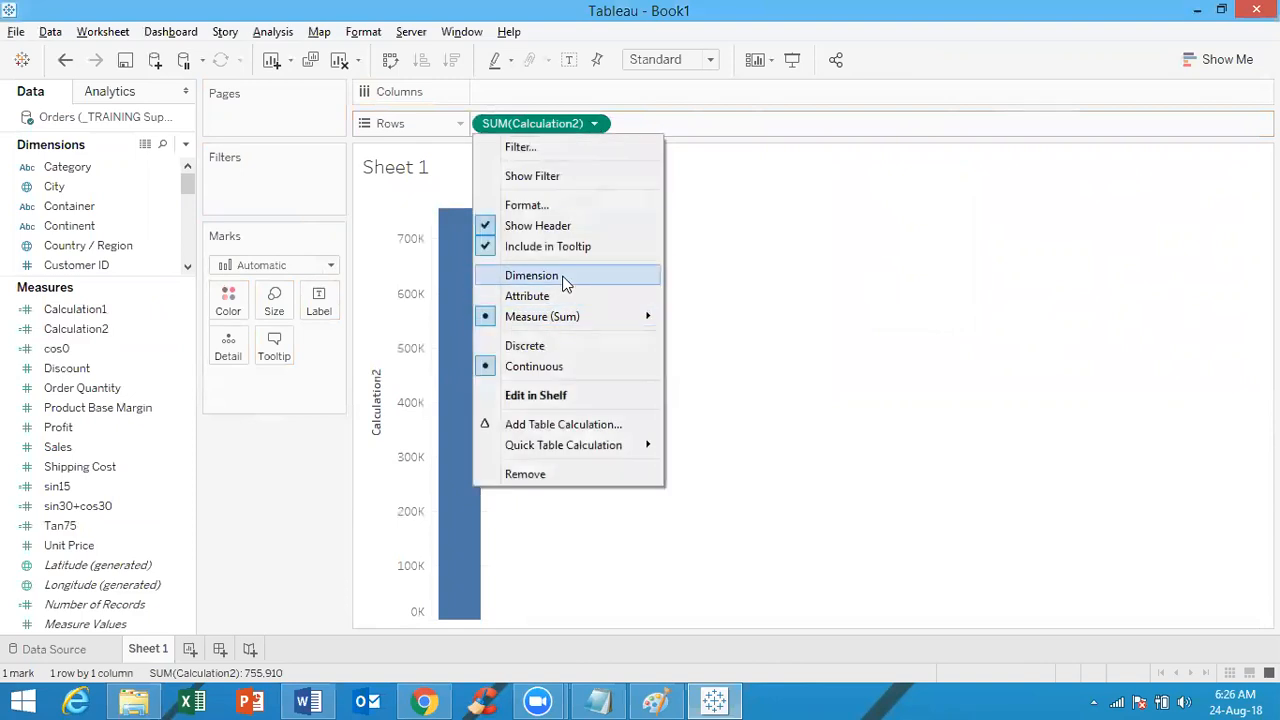
left_click(565, 278)
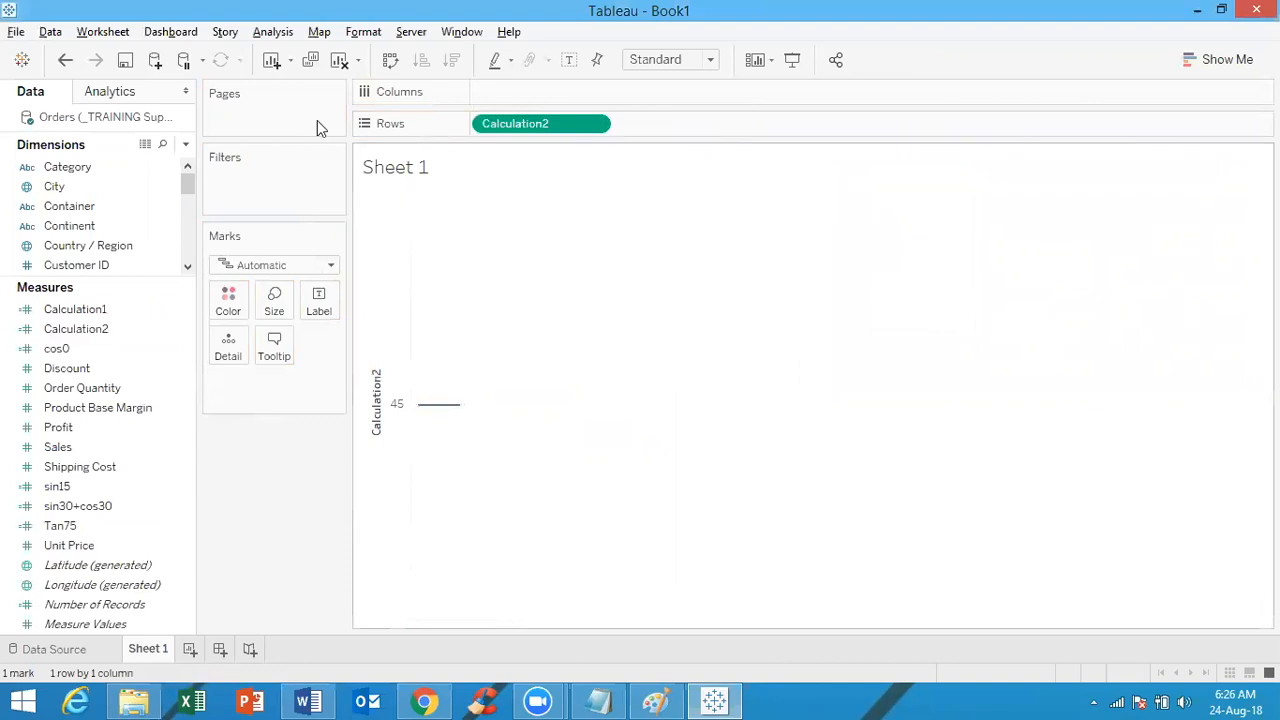
Start another calculated field limited to Number functions and read the RADIANS, POWER, SQUARE and SQRT descriptions
left_click(185, 144)
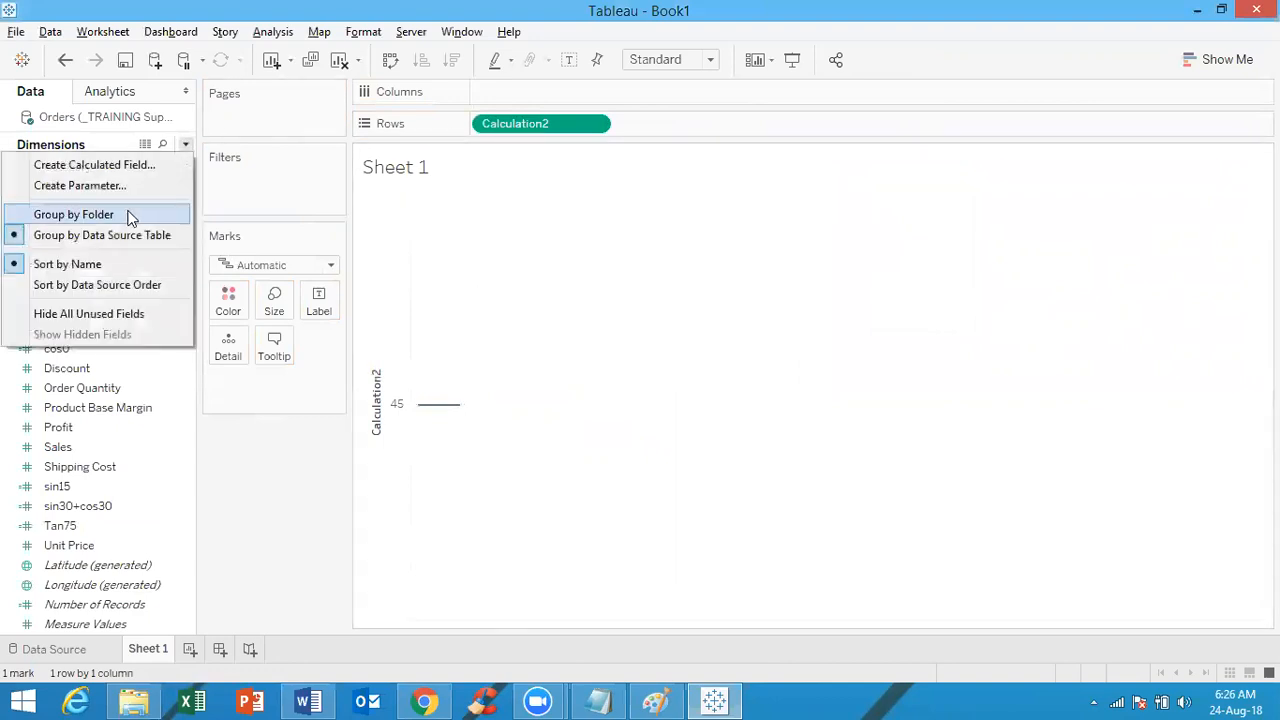
left_click(137, 160)
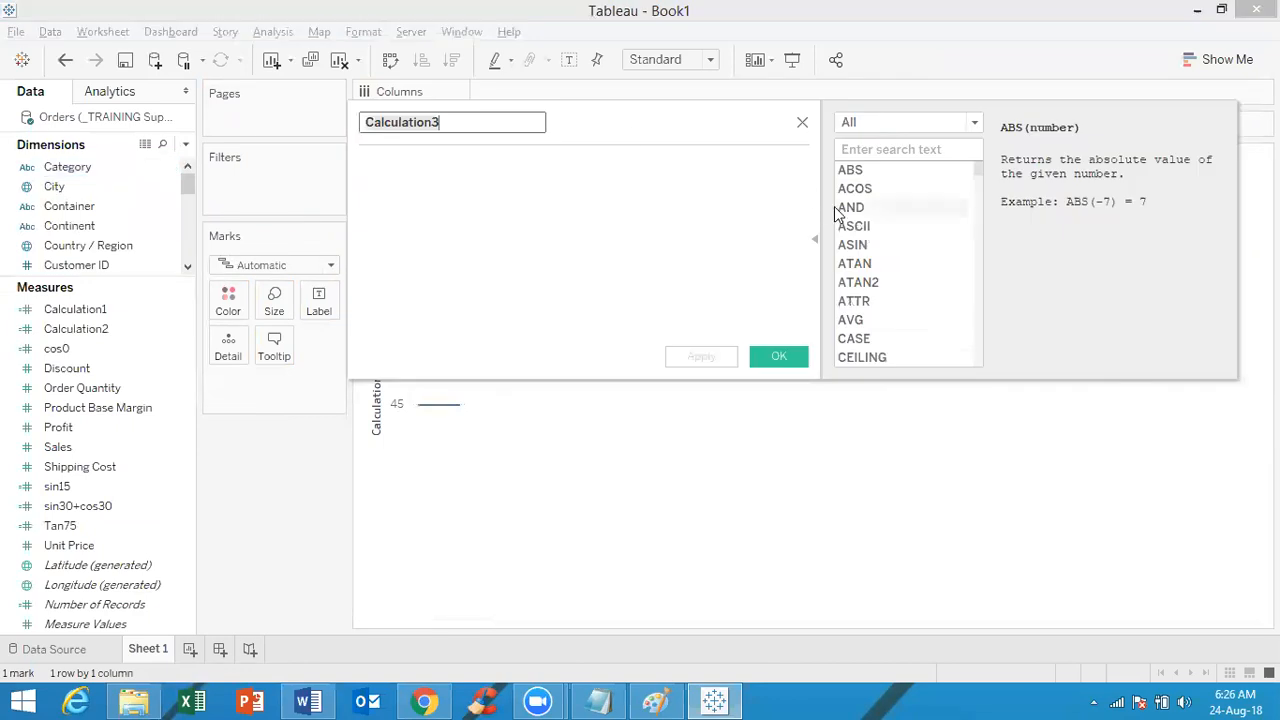
left_click(928, 128)
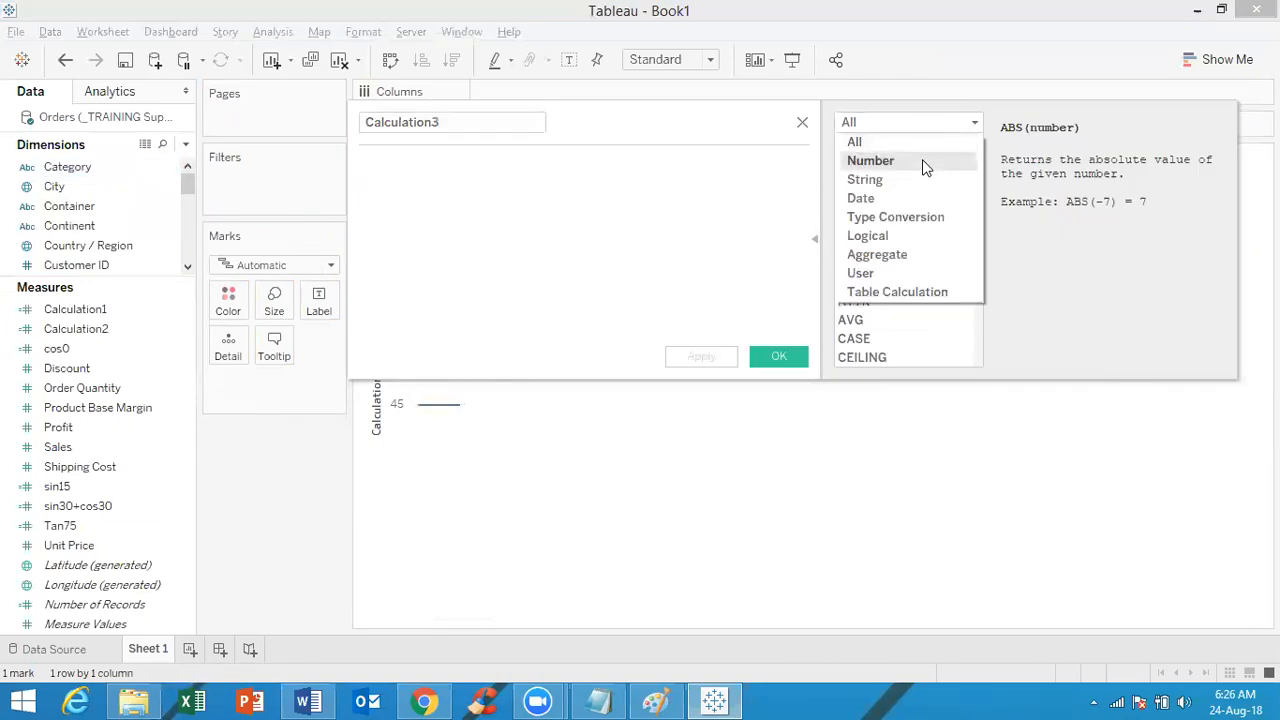
left_click(925, 163)
left_click_drag(977, 187, 967, 285)
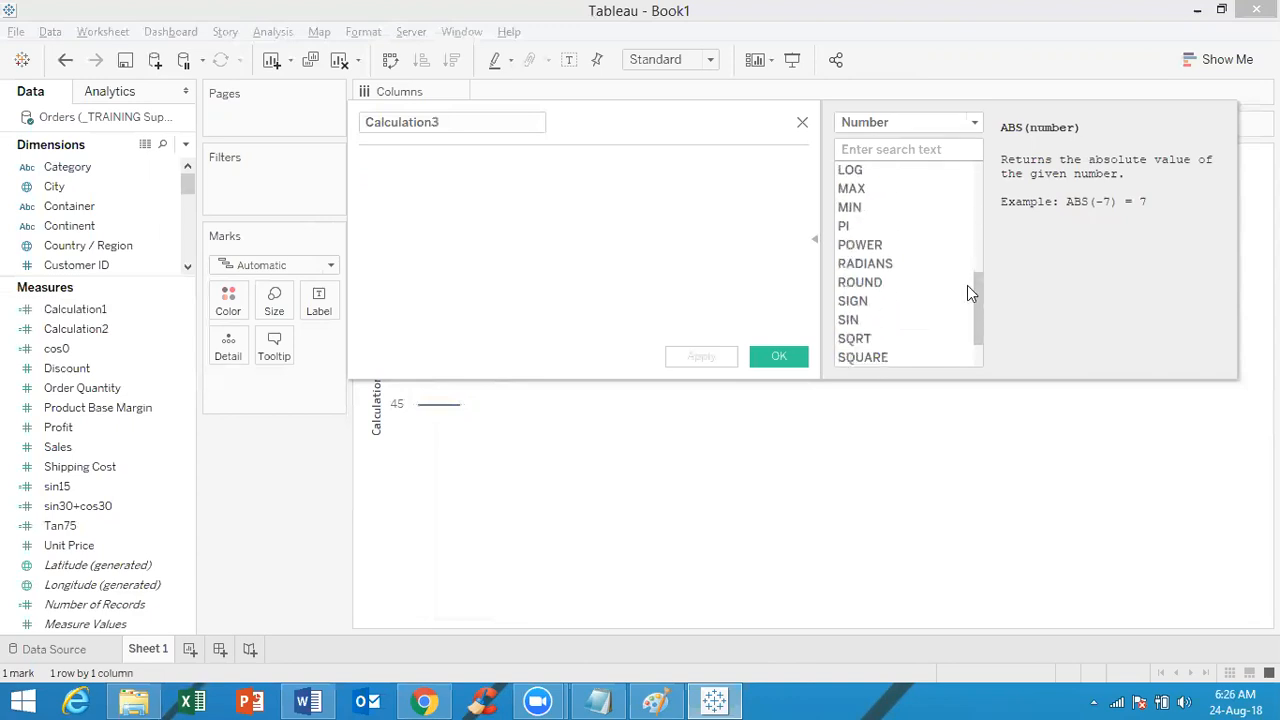
left_click(926, 259)
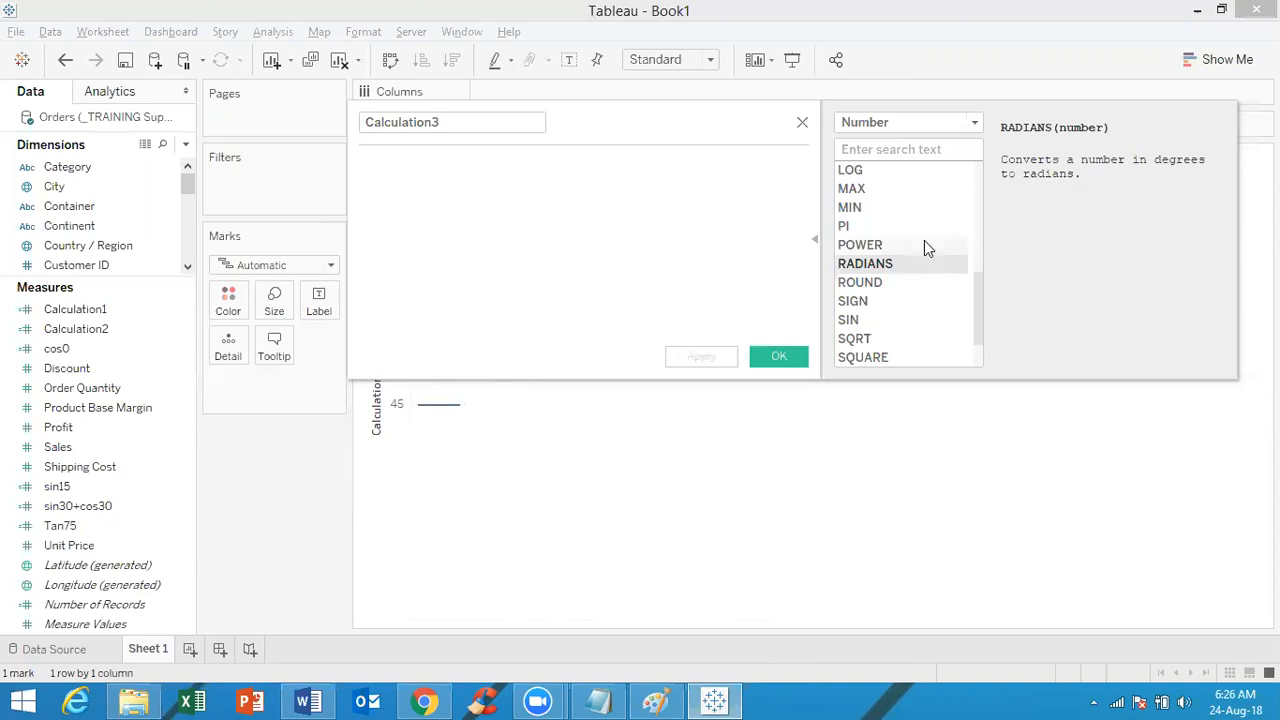
left_click(923, 244)
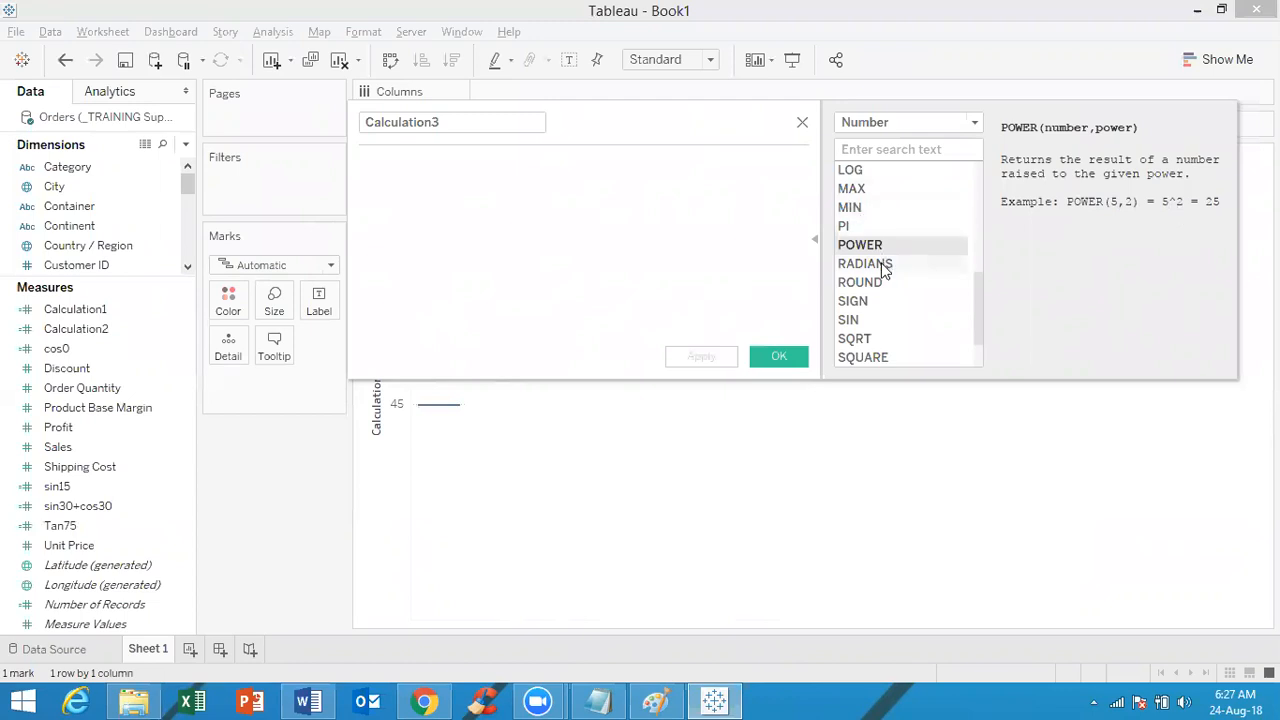
left_click(922, 359)
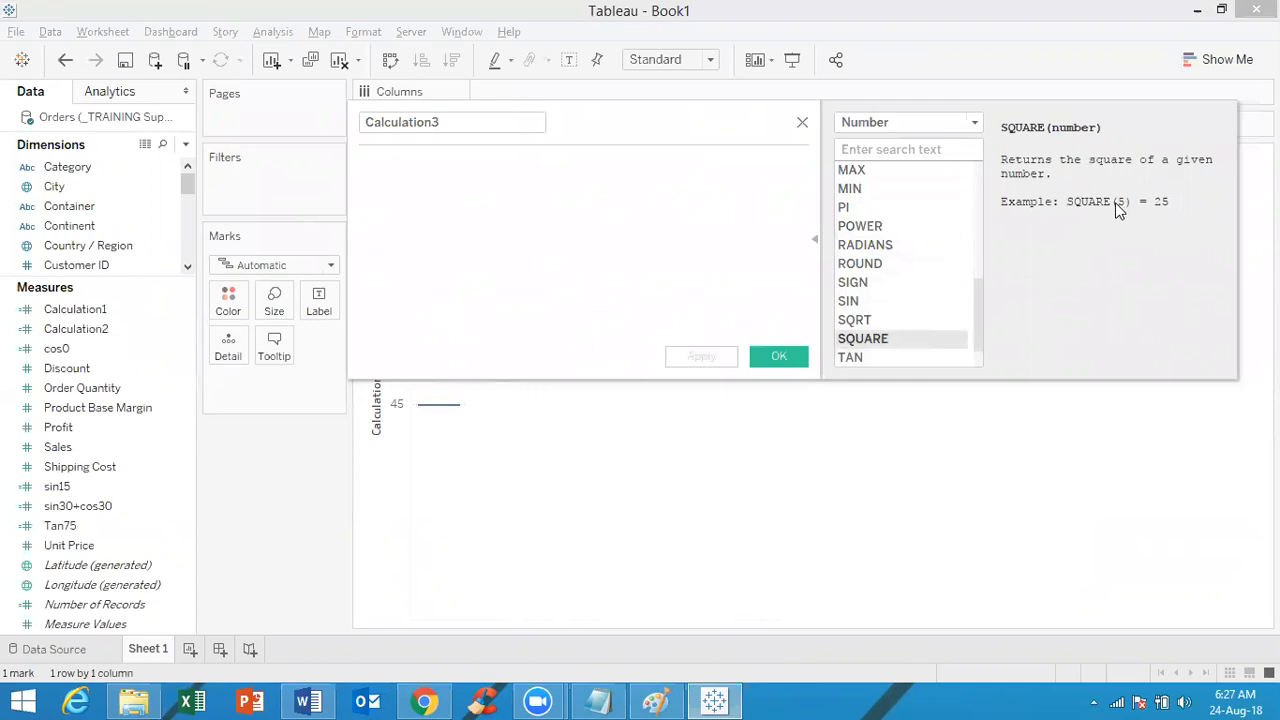
left_click(875, 321)
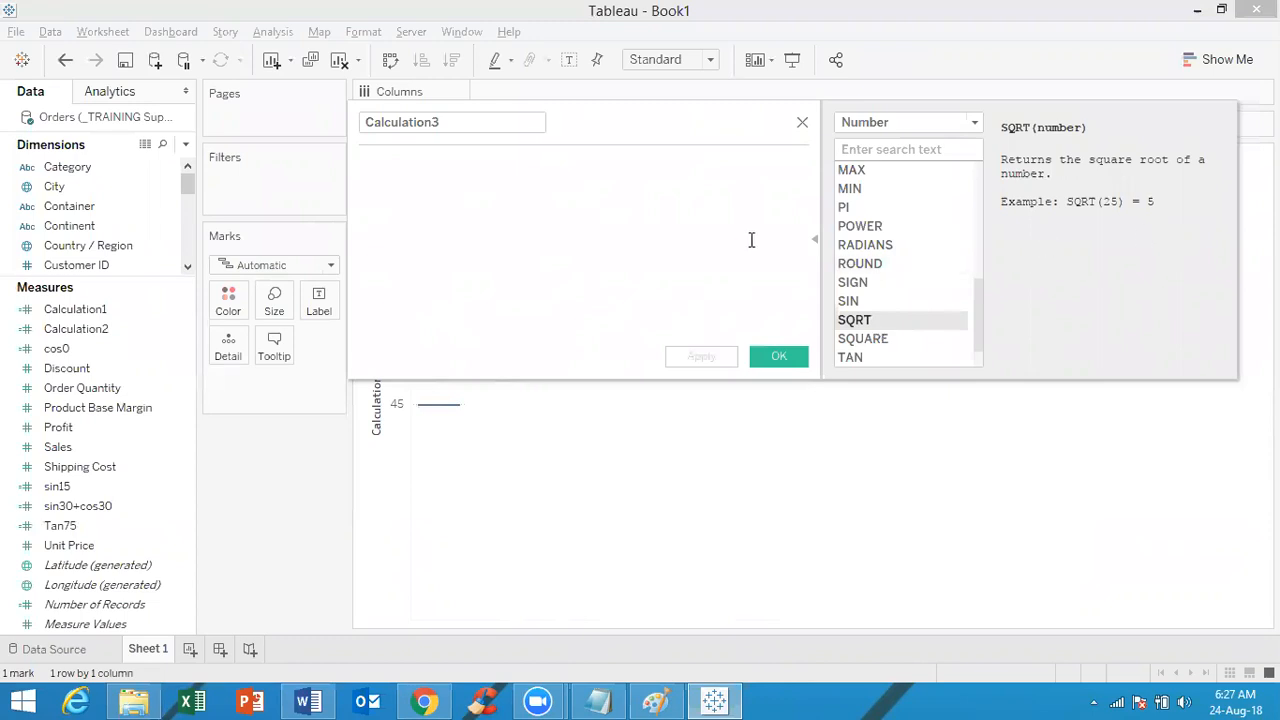
Enter the formula sqrt(2) for the new calculated field and save it
left_click(579, 223)
type("sqrt")
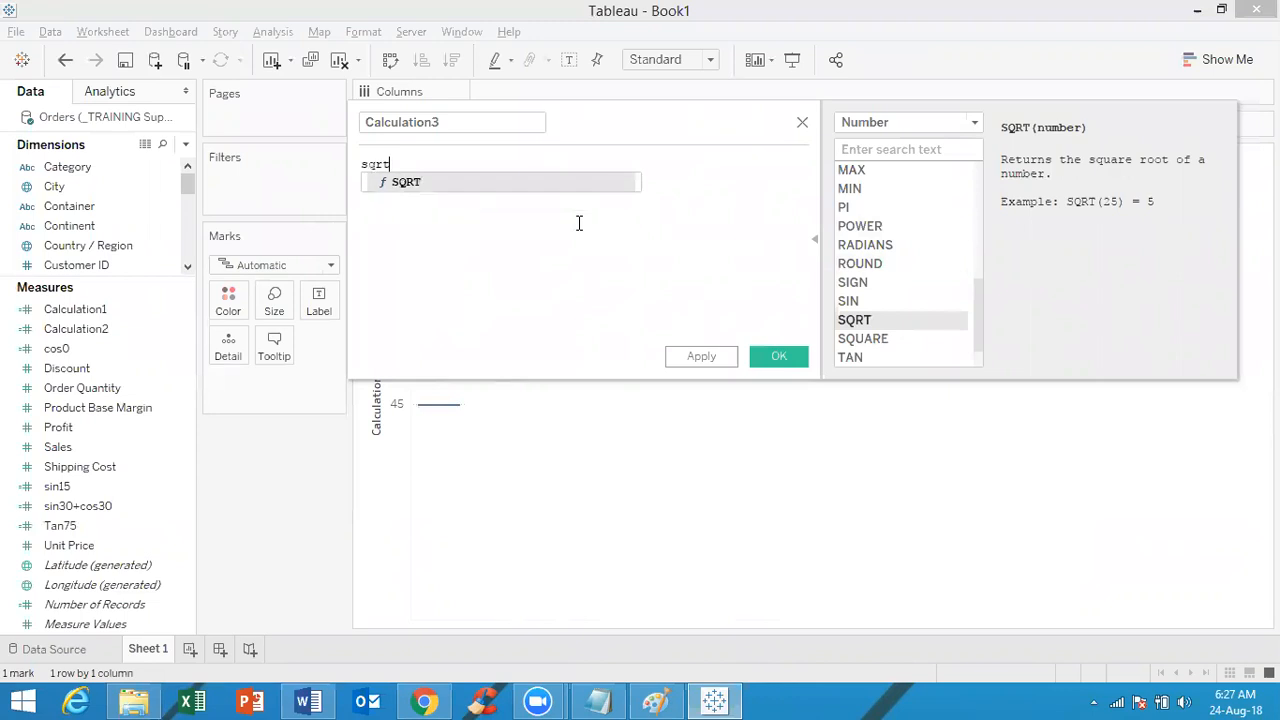
type(")")
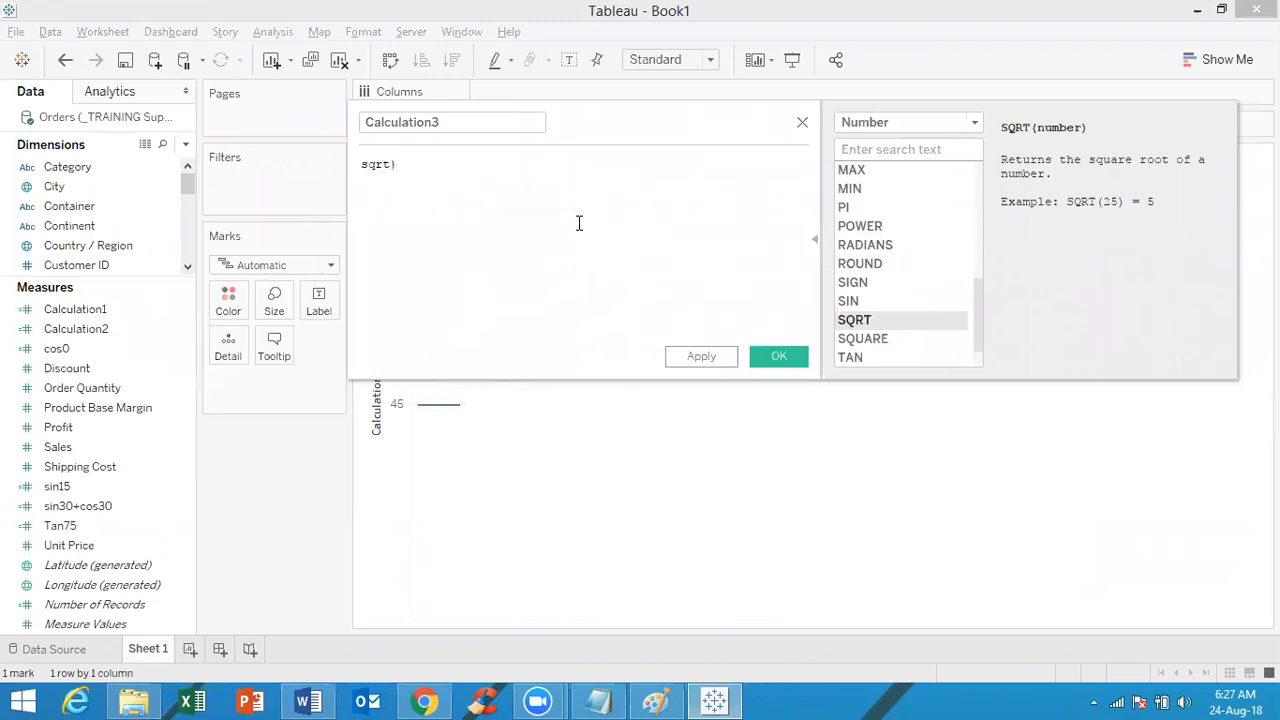
type("2)")
left_click(795, 357)
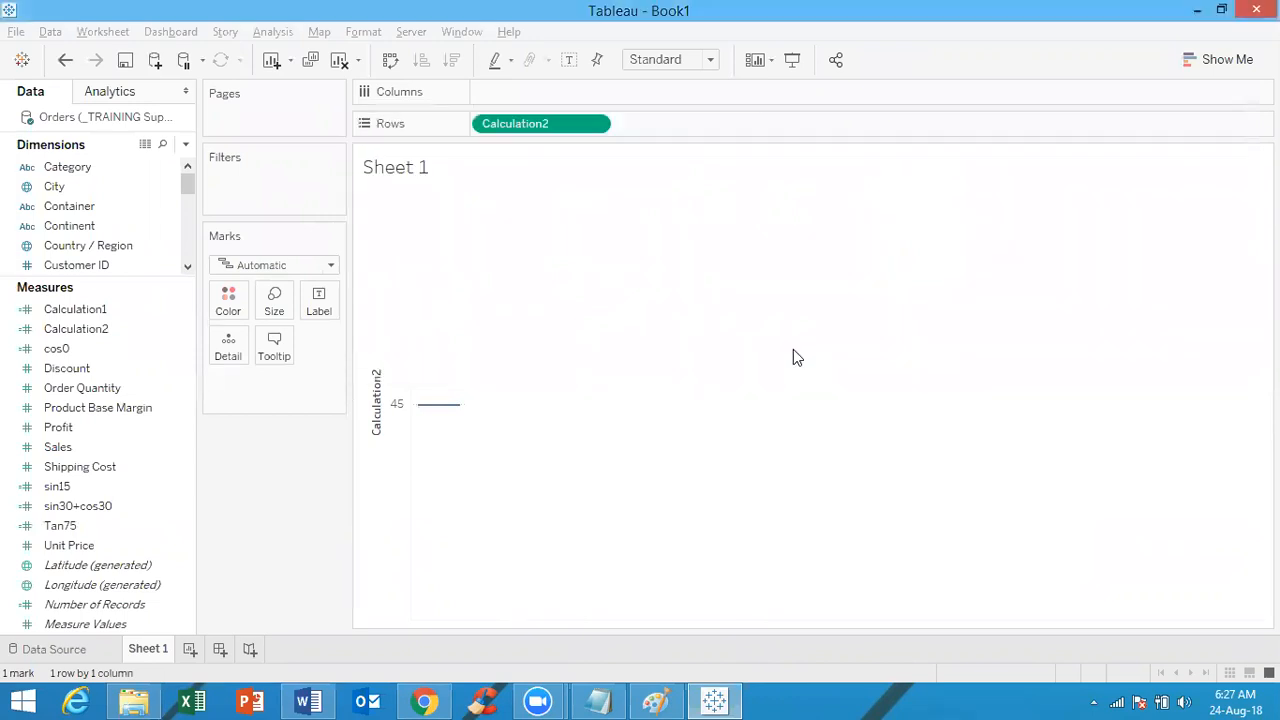
Replace the DEGREES calculation on Rows with the sqrt(2) calculation and use it as a dimension
left_click_drag(155, 338, 542, 124)
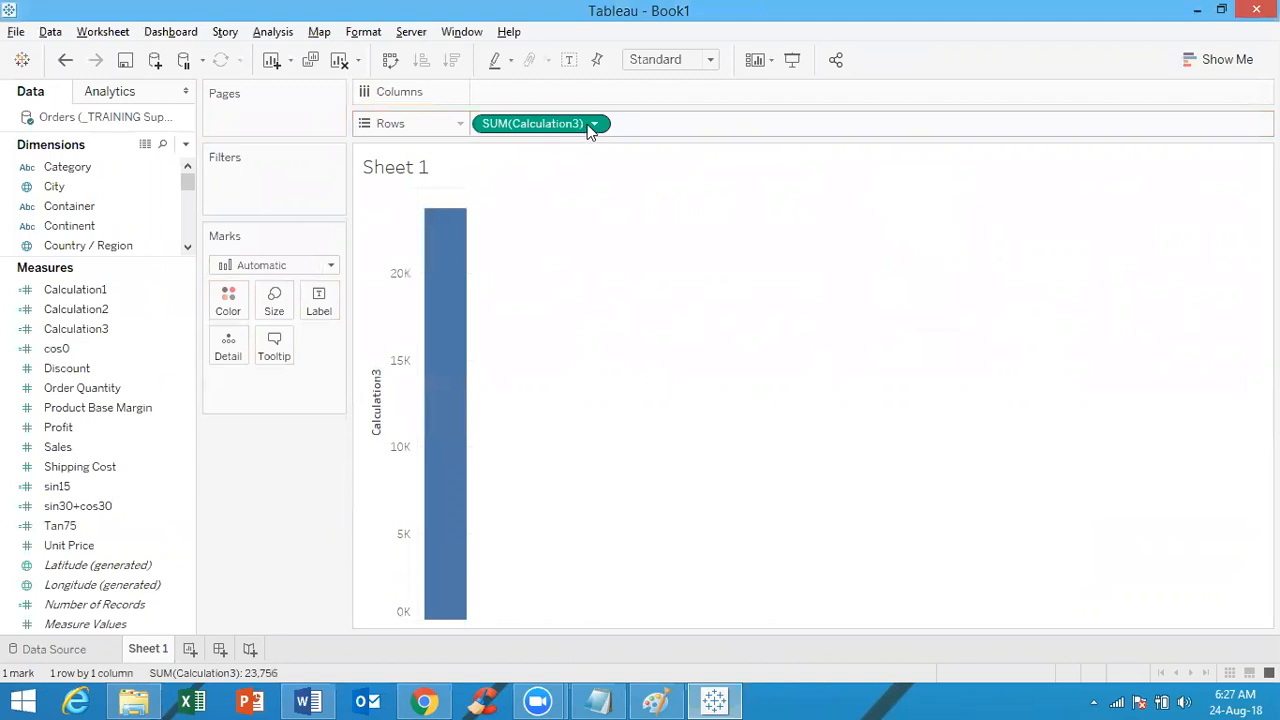
left_click(591, 126)
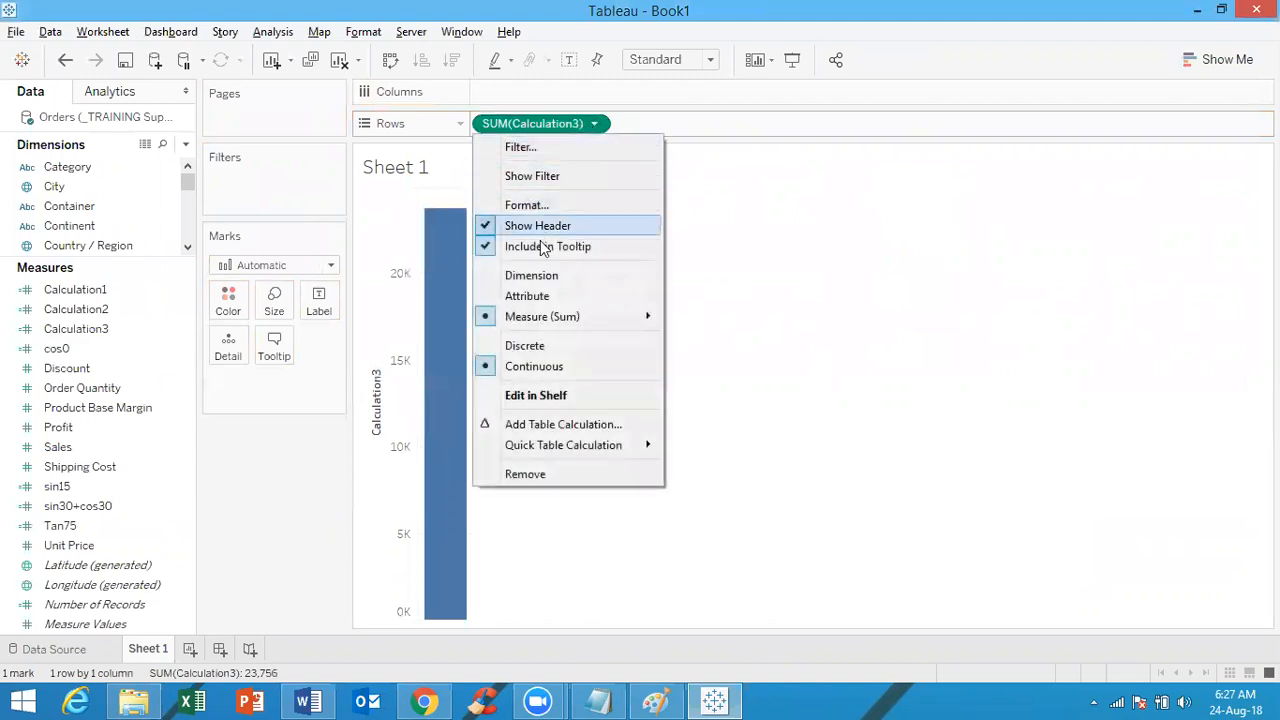
left_click(531, 275)
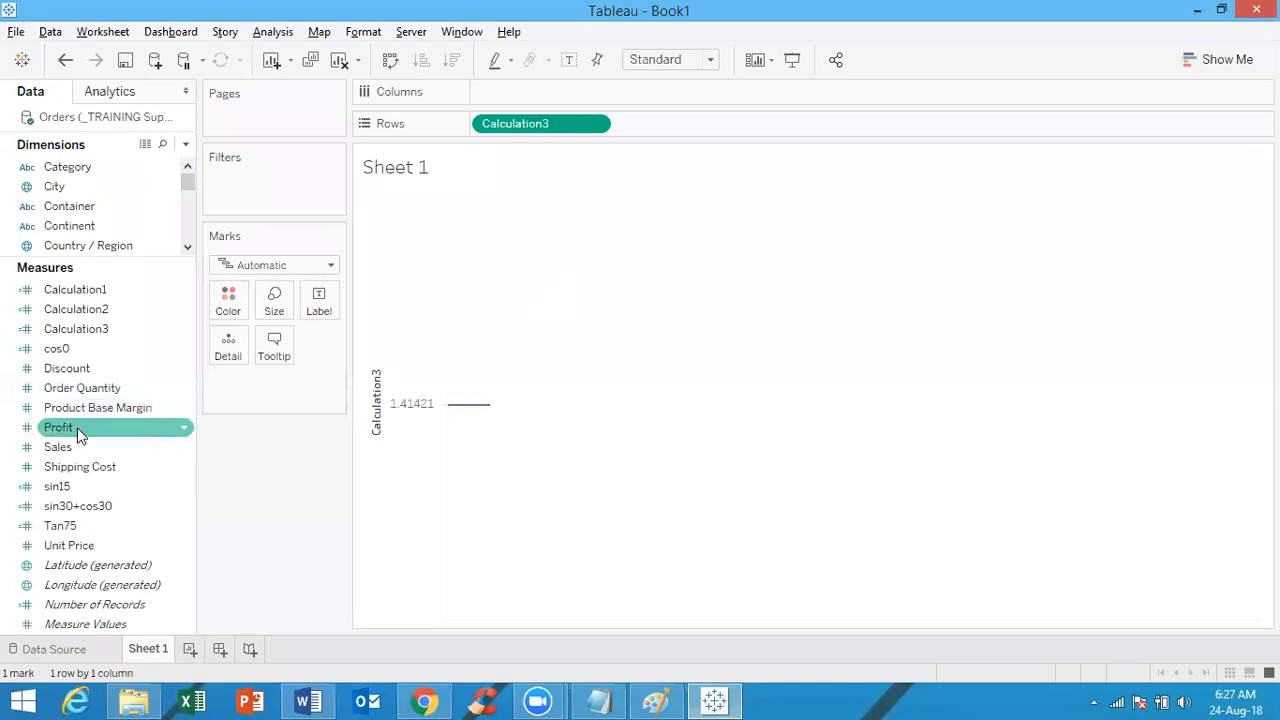
Reopen the square-root calculation to review its formula, and close the editor
right_click(105, 332)
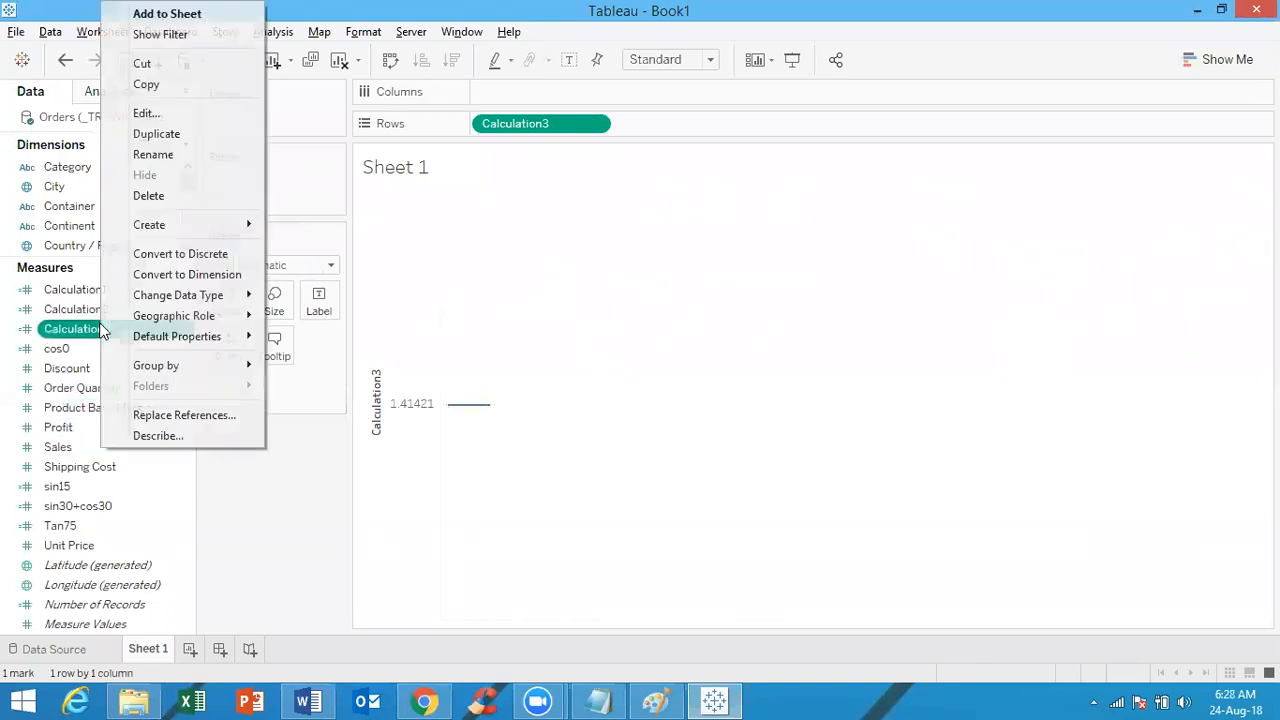
left_click(159, 116)
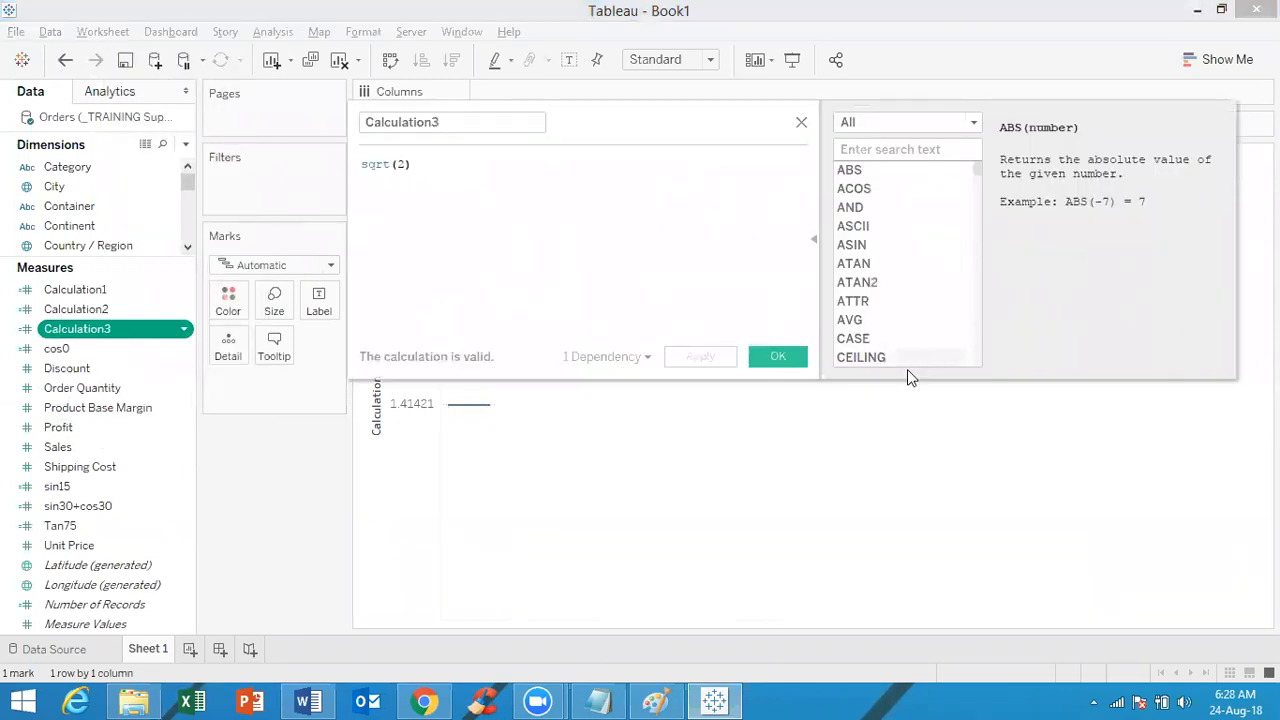
left_click(791, 356)
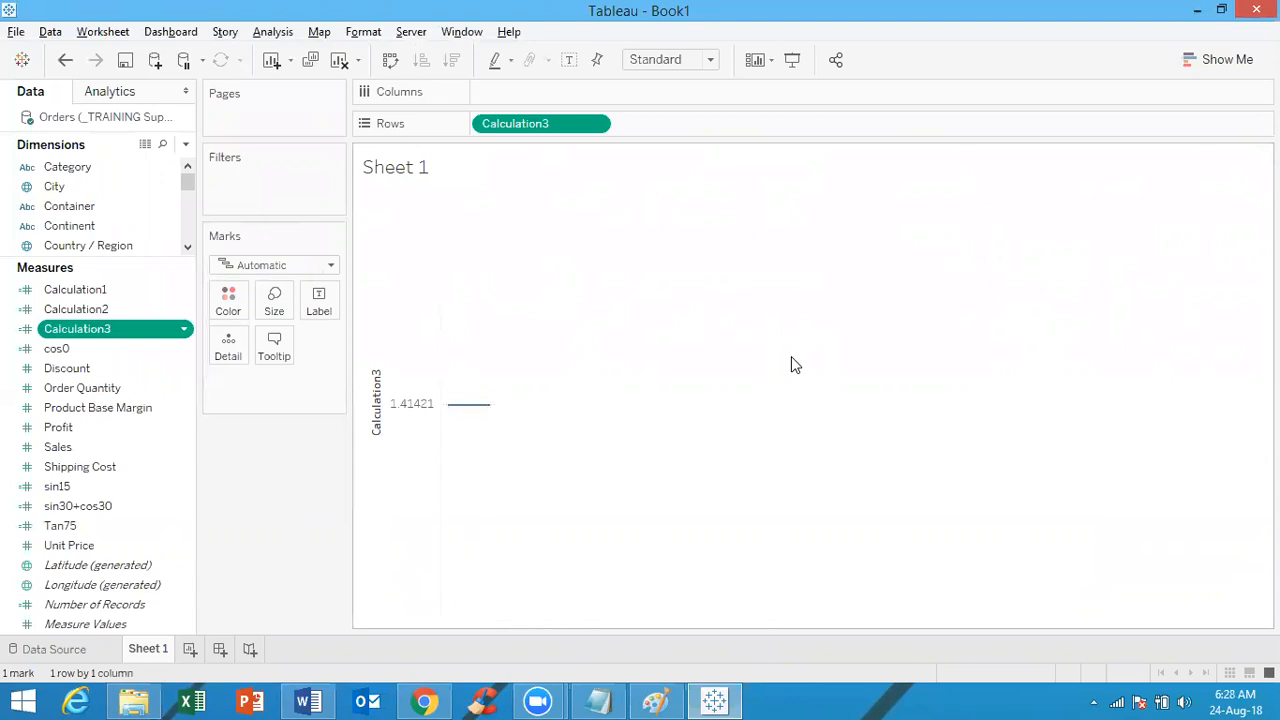
Open a new calculated field limited to Number functions, read the DIV and SIGN descriptions, and close the editor without creating the field
left_click(185, 145)
left_click(152, 169)
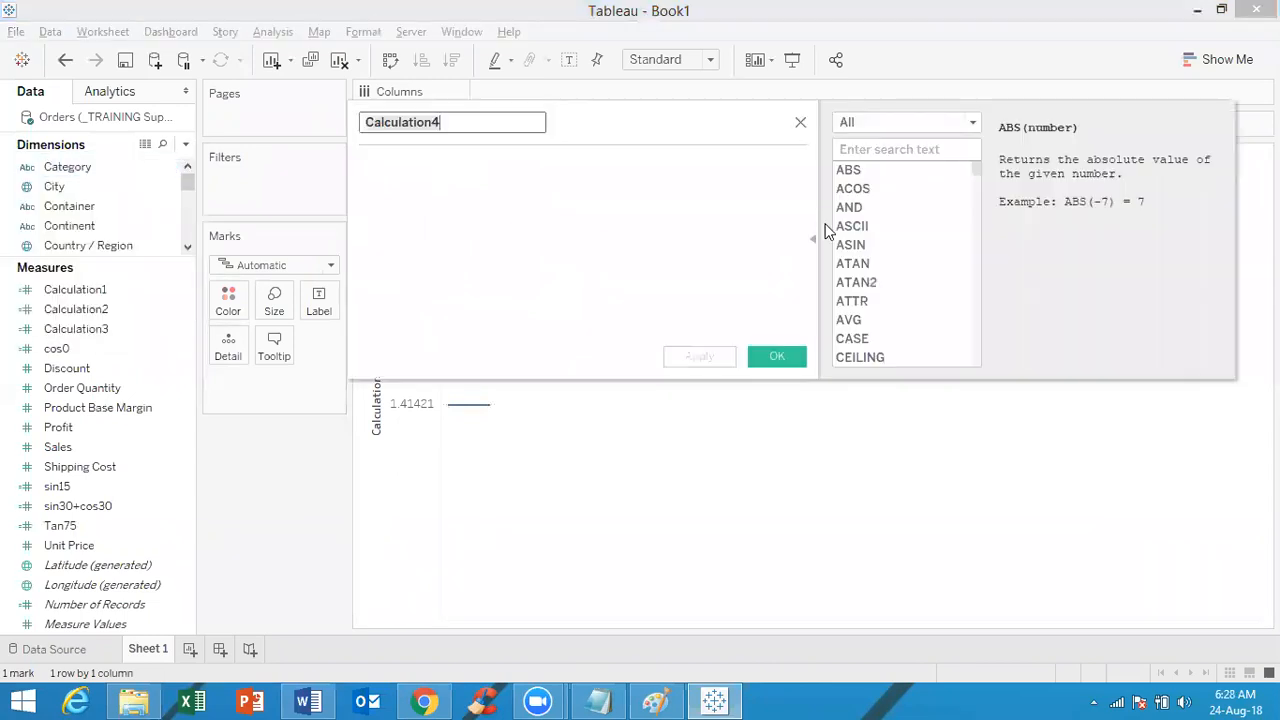
left_click(930, 122)
left_click(918, 162)
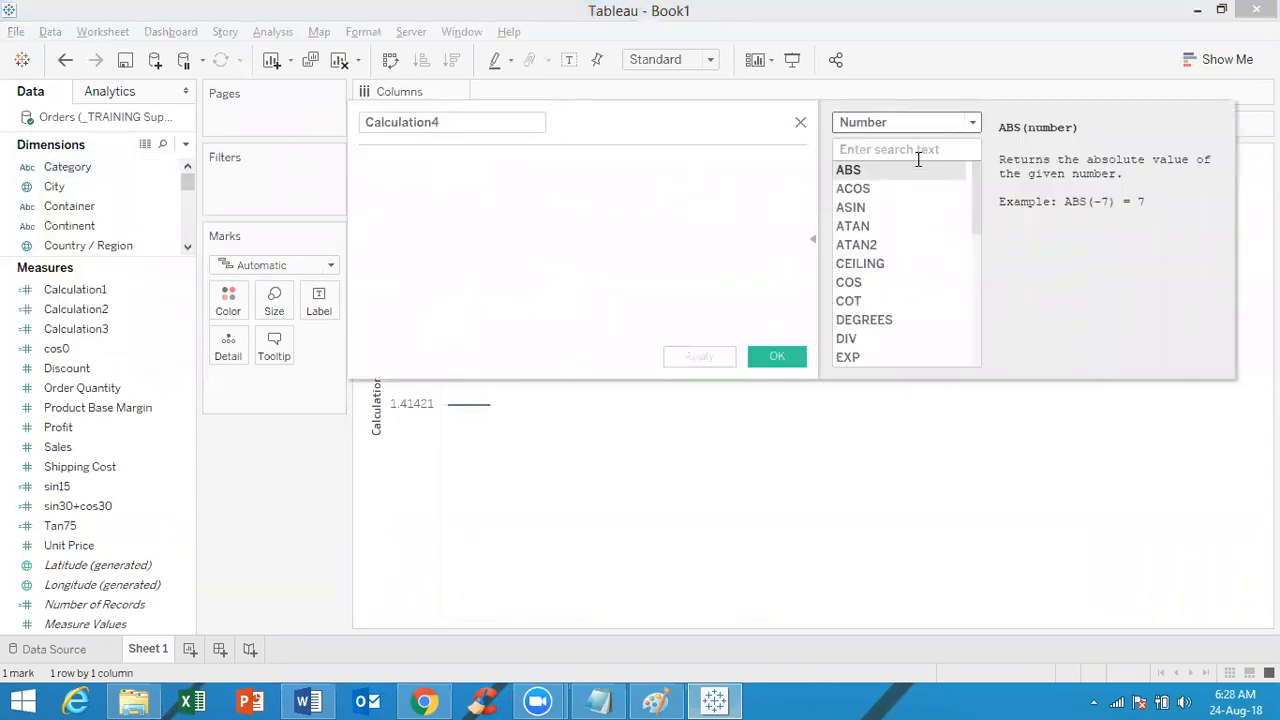
left_click(926, 345)
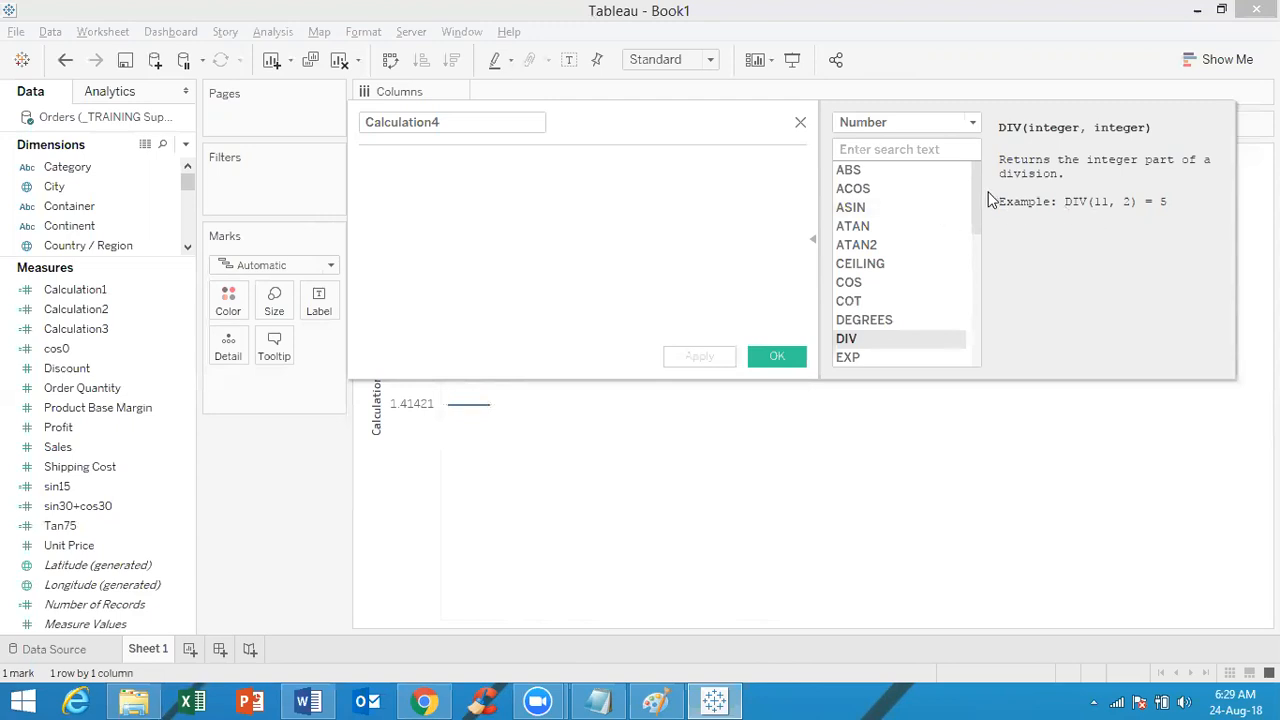
left_click_drag(978, 191, 971, 306)
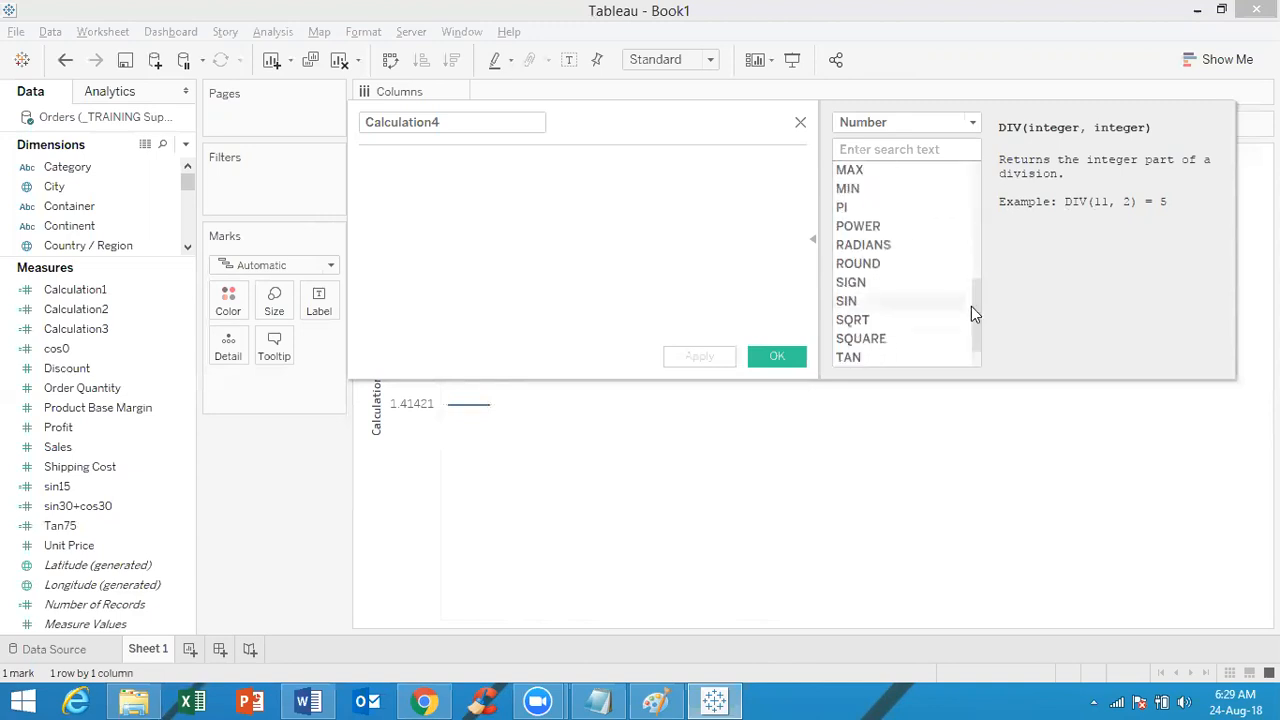
left_click(948, 288)
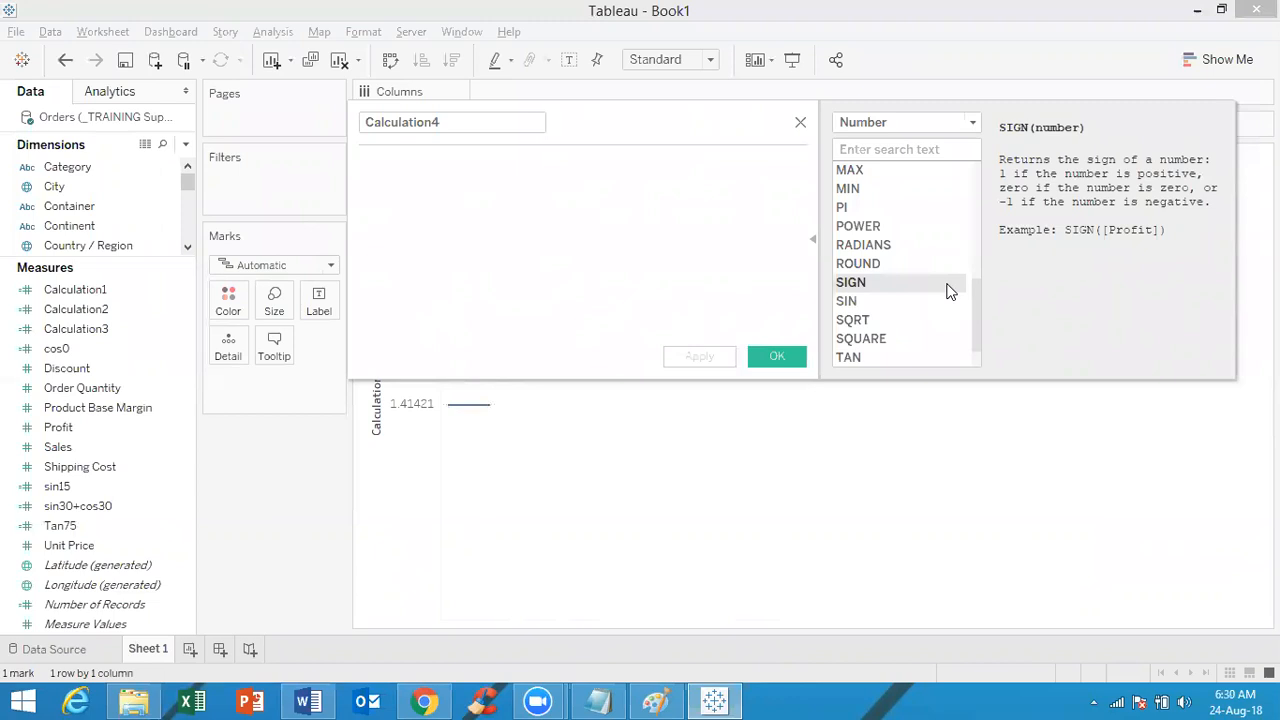
left_click(526, 170)
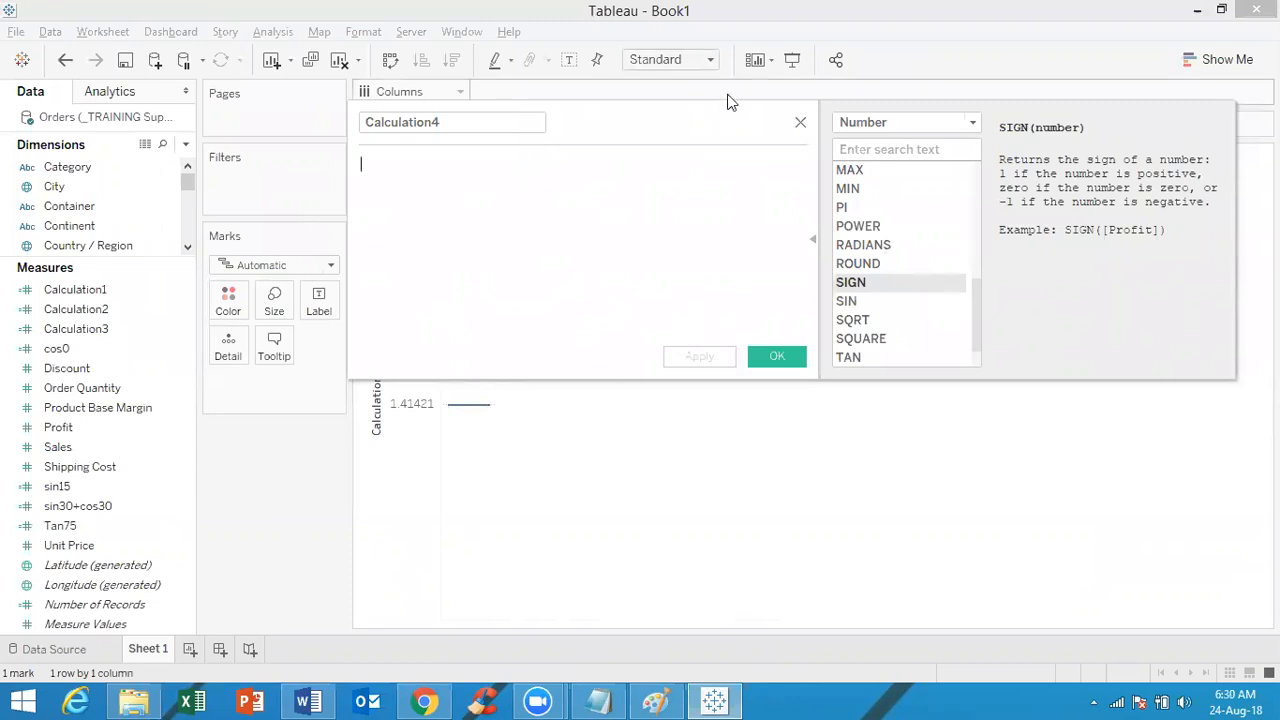
left_click(800, 122)
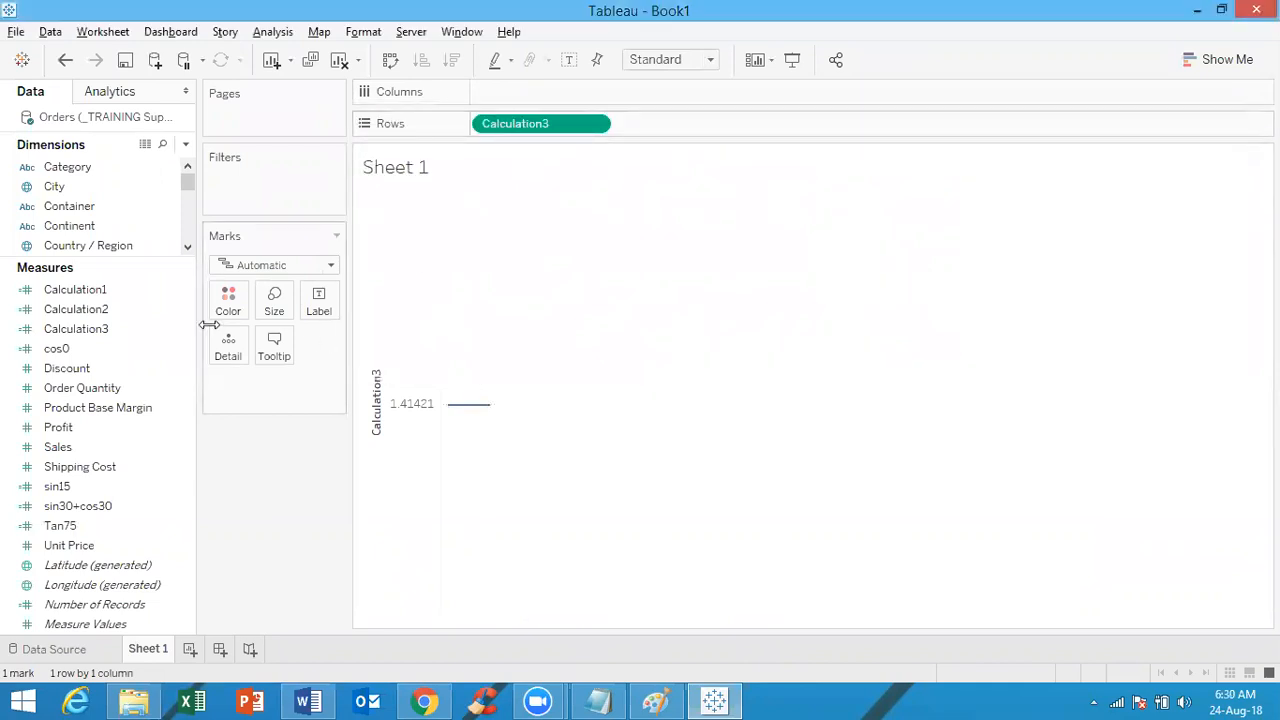
Replace the square-root formula in Calculation3 with sign(-5) and save the calculation
right_click(152, 328)
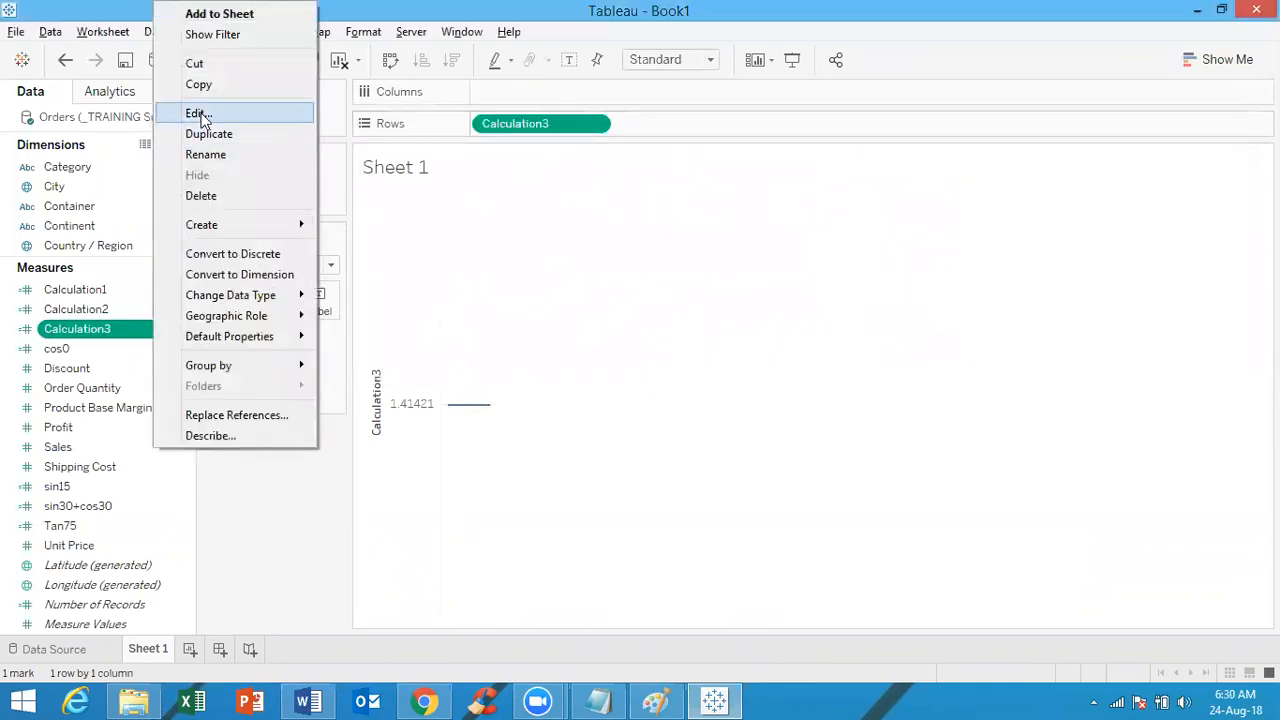
left_click(197, 113)
left_click_drag(472, 167, 309, 171)
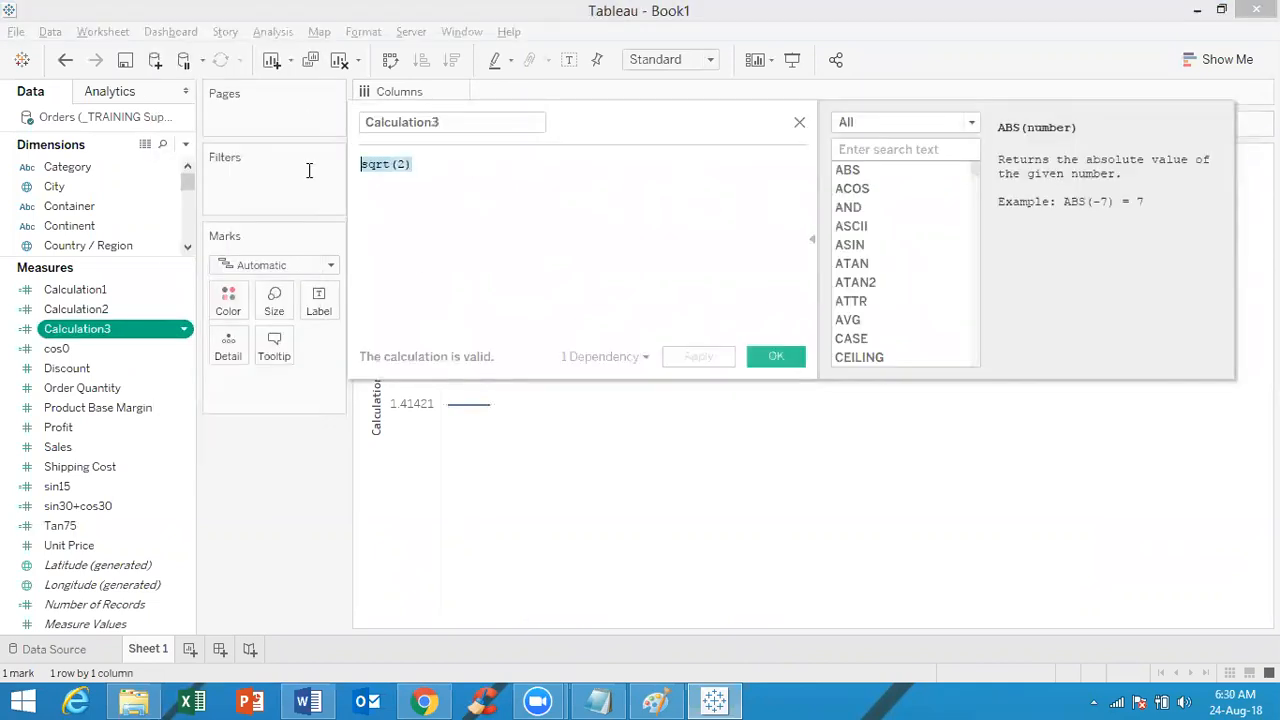
key("BackSpace")
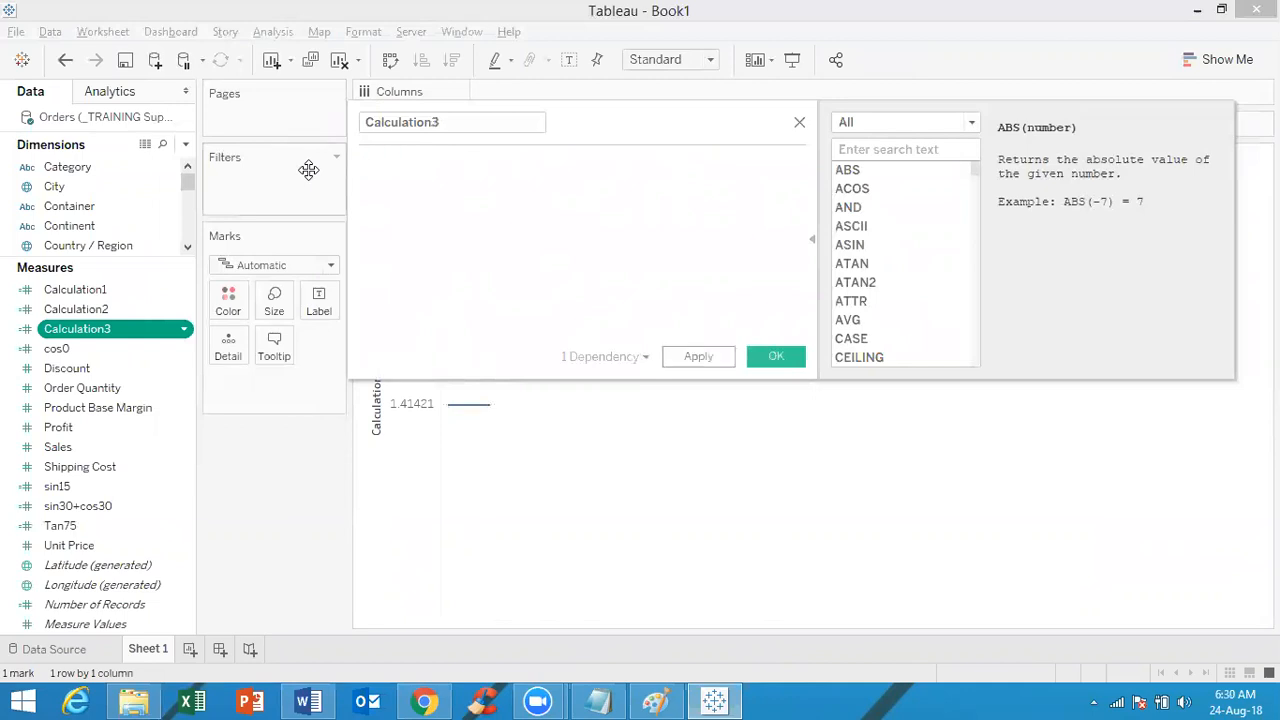
type("sign(")
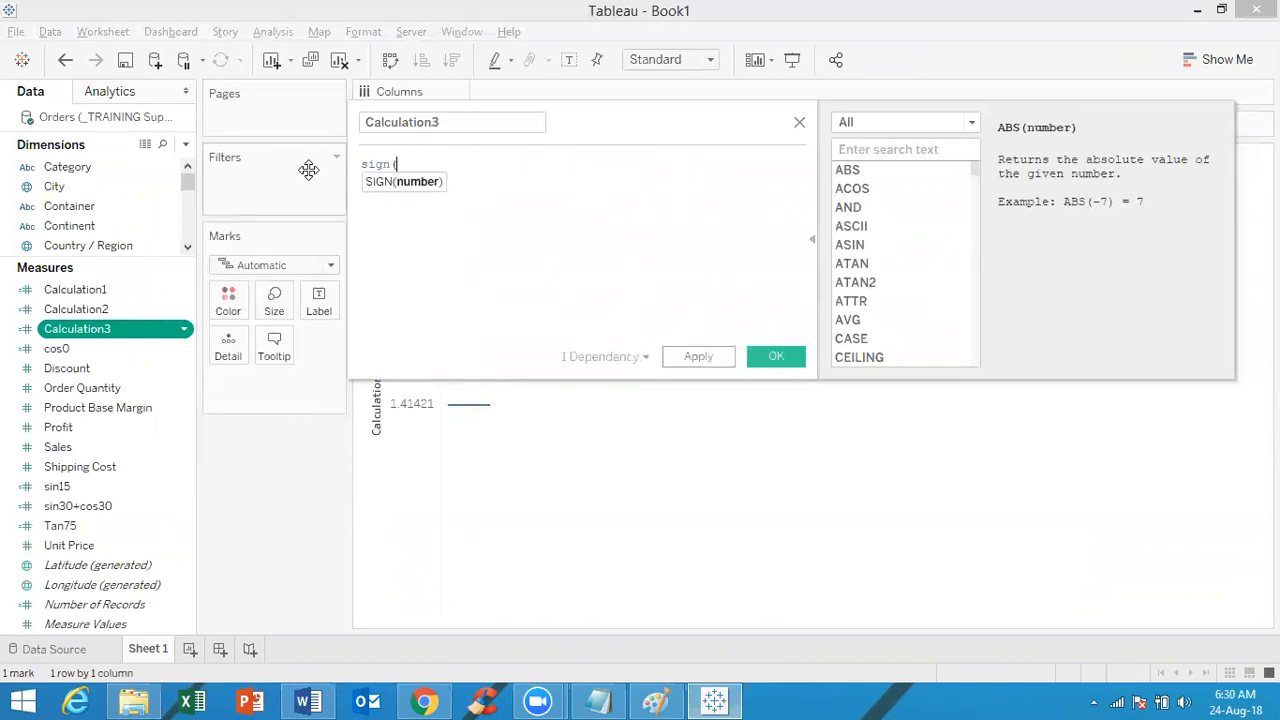
type("-5")
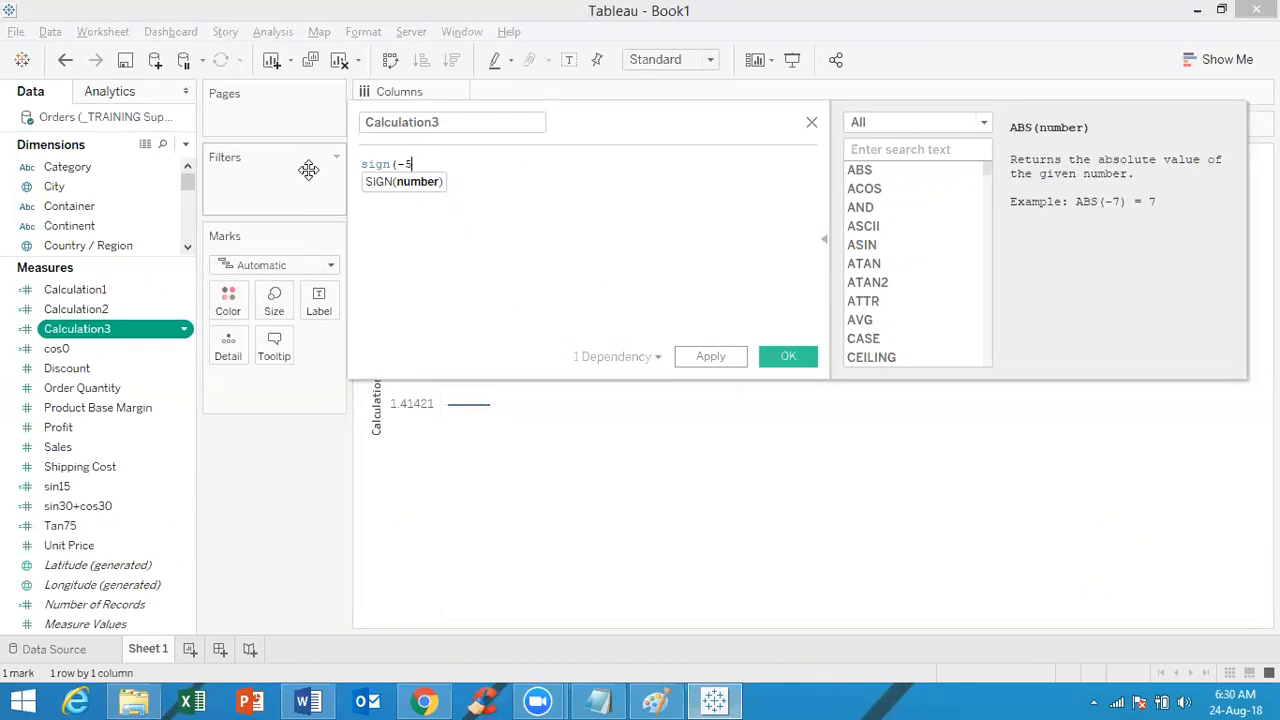
type(")")
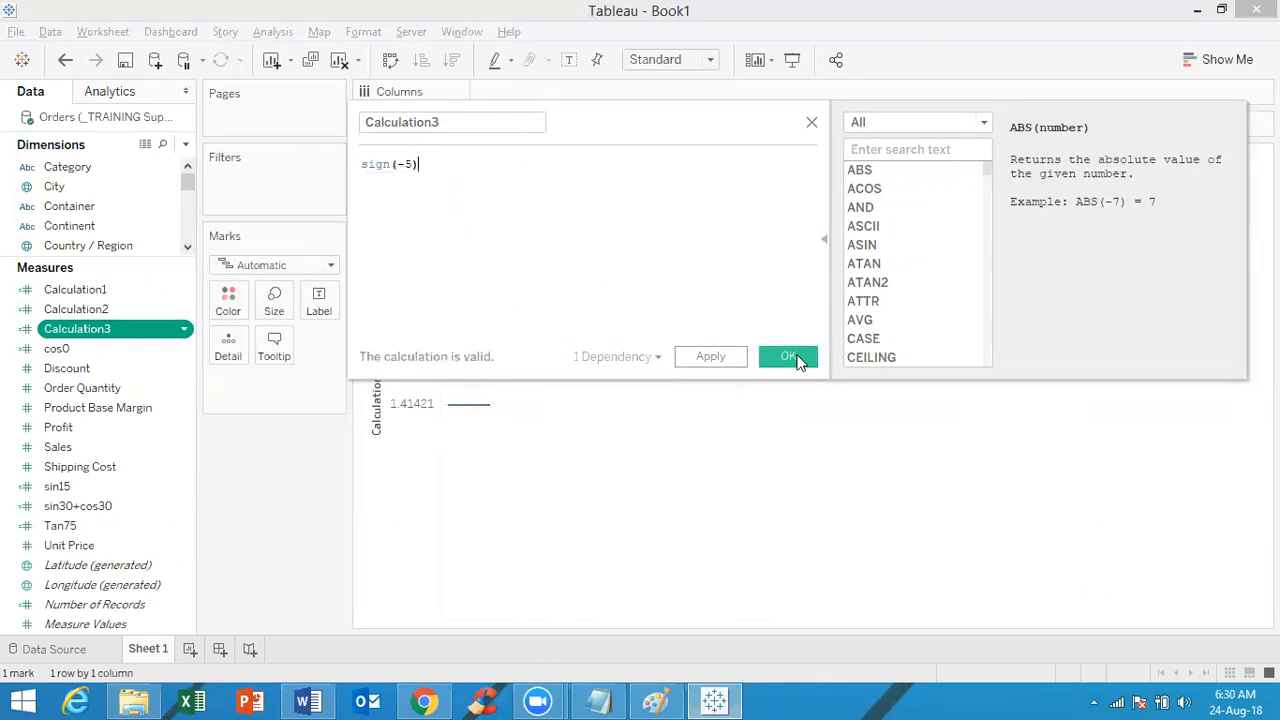
left_click(790, 357)
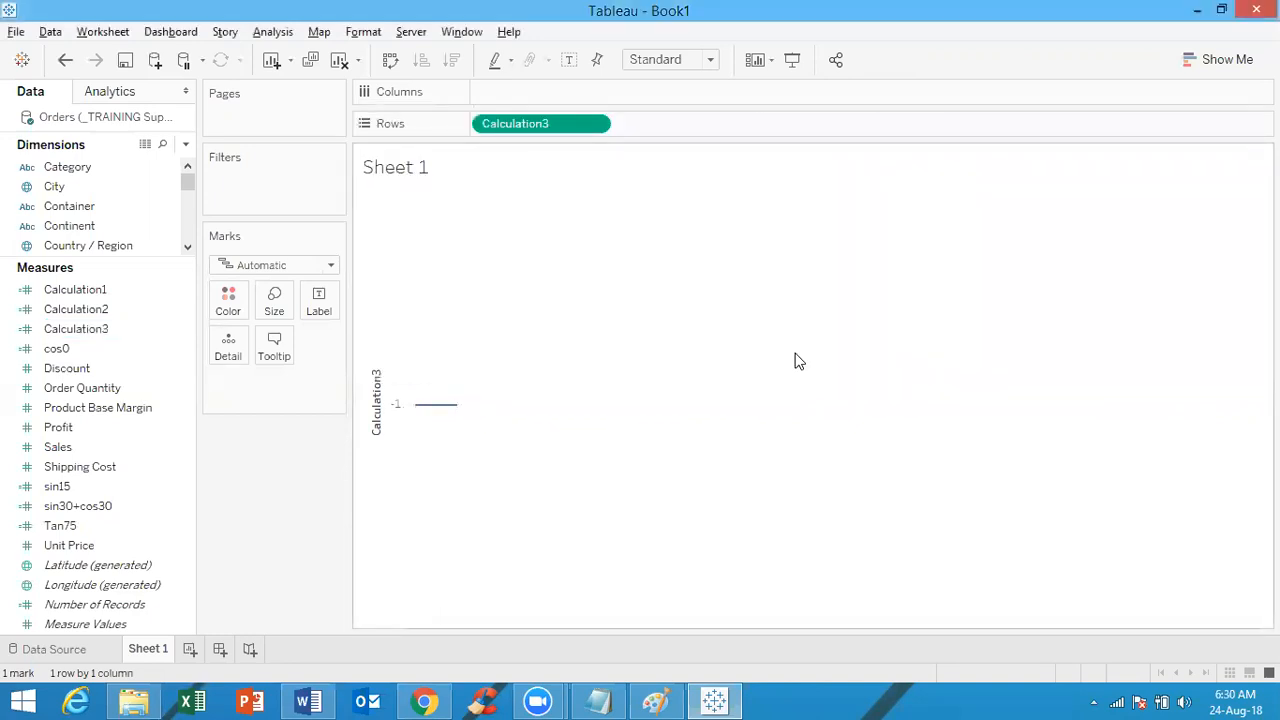
Edit Calculation3 again to use a positive argument, sign(5), and save it
mouse_move(455, 422)
right_click(105, 330)
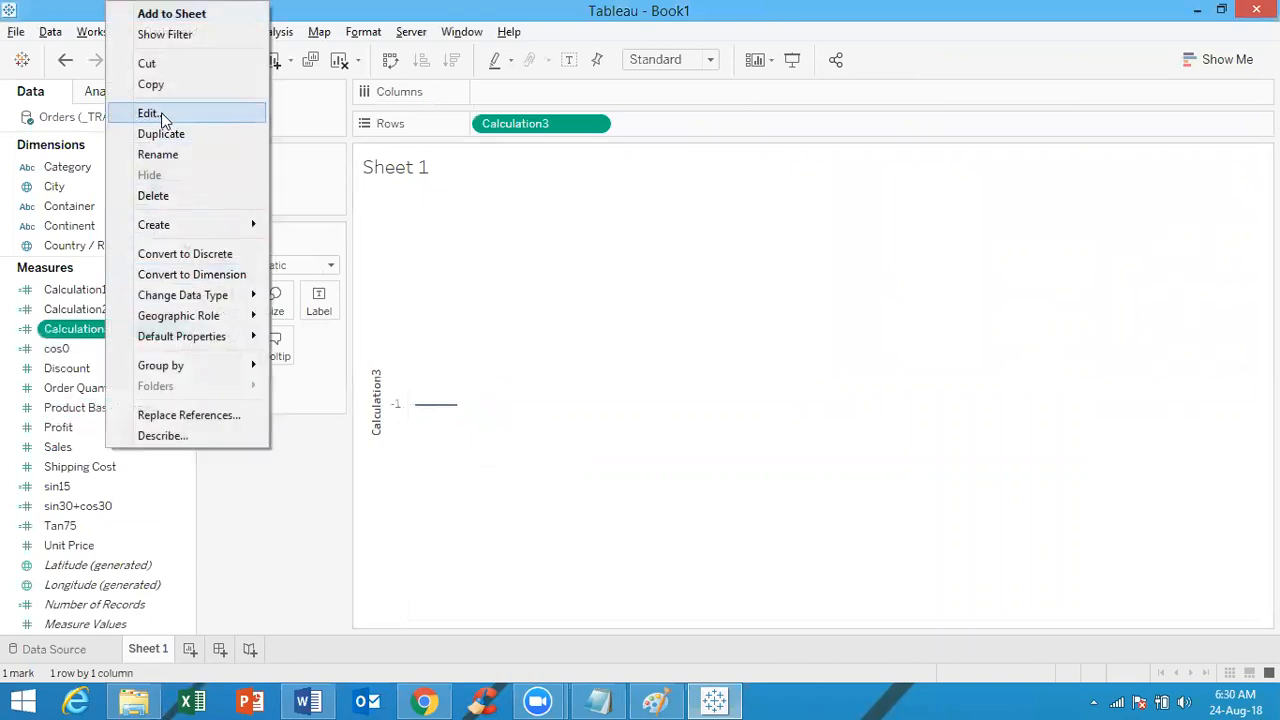
left_click(232, 115)
left_click(404, 164)
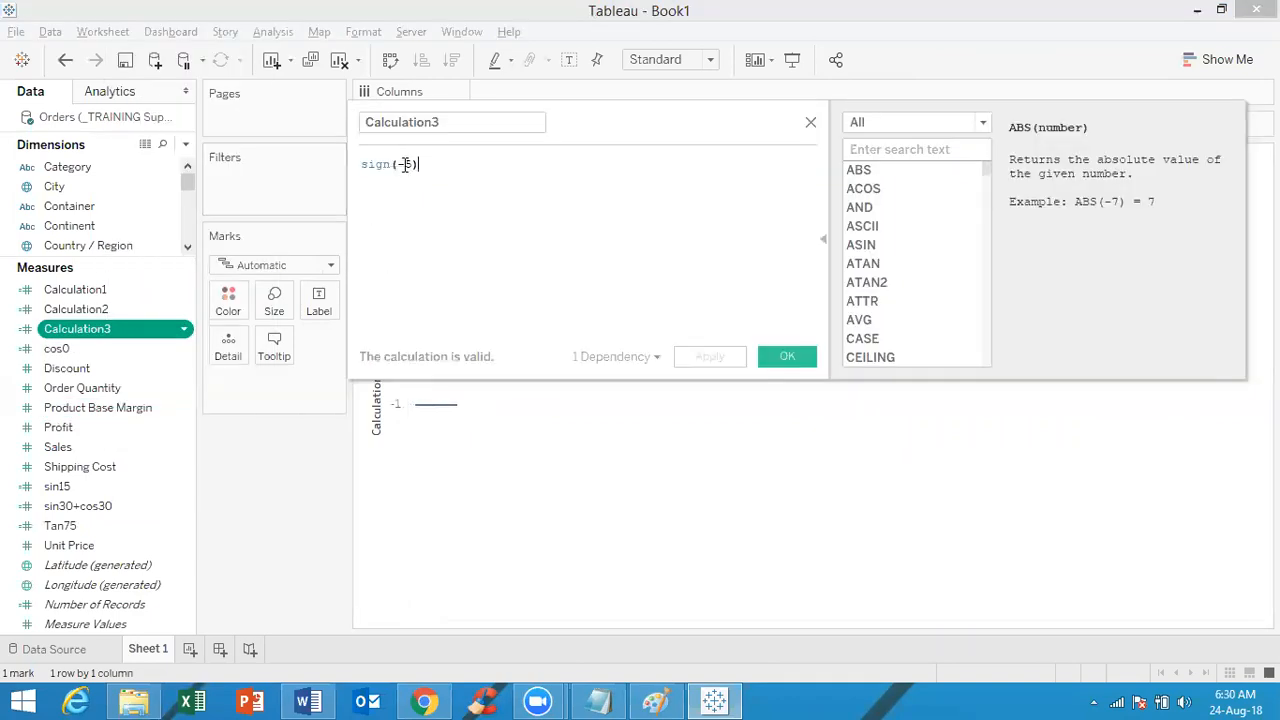
key("BackSpace")
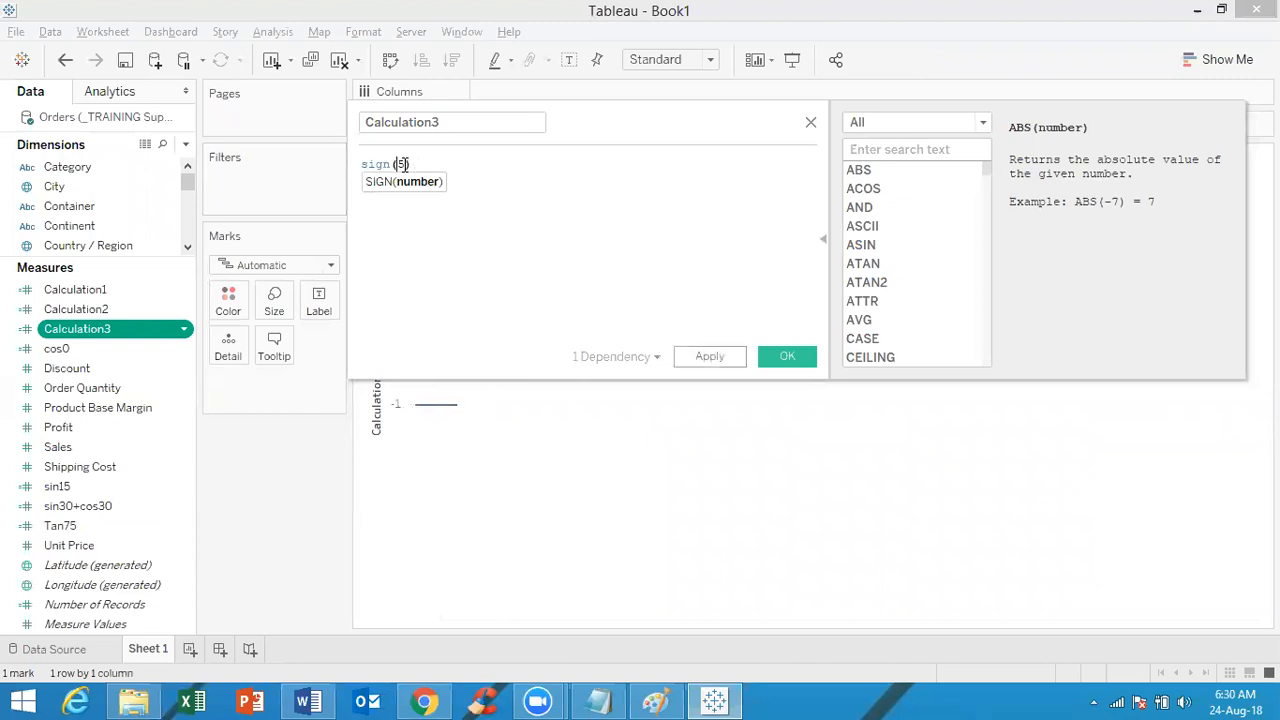
left_click(787, 356)
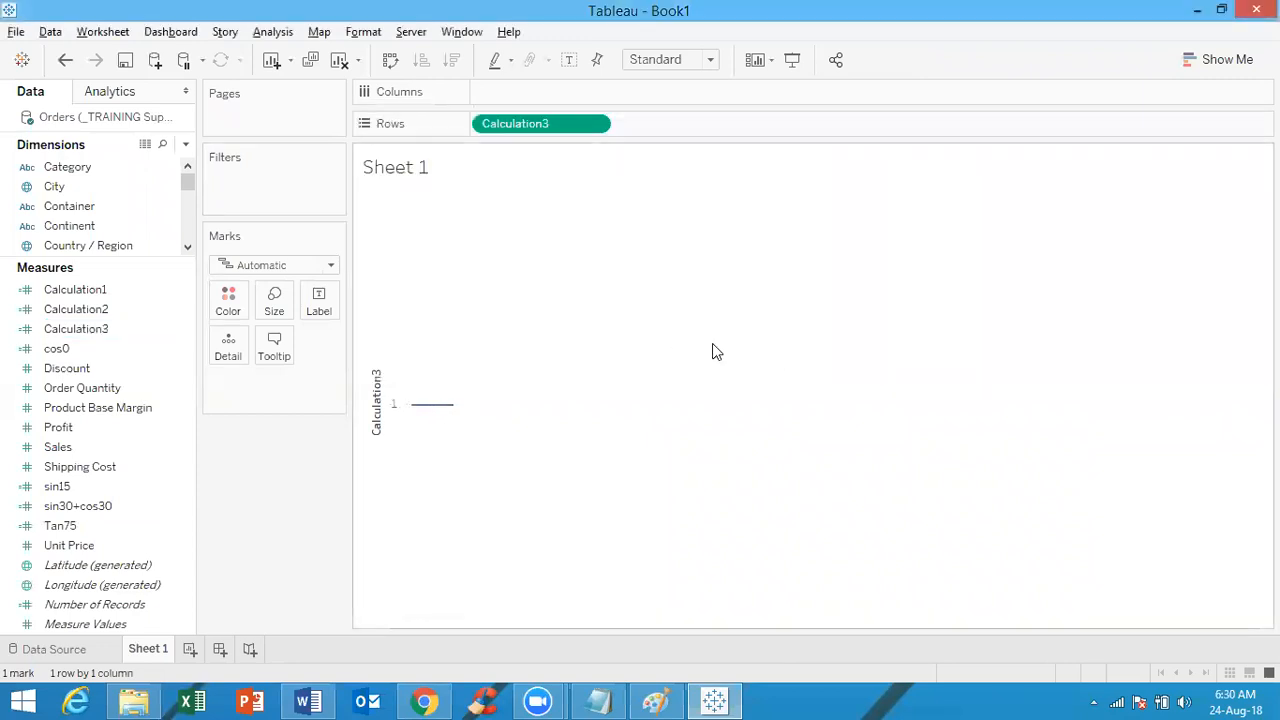
Remove Calculation3 from the sheet and build a view with Customer Name on Rows and SUM(Profit) on Columns
left_click(145, 472)
left_click_drag(579, 121, 600, 52)
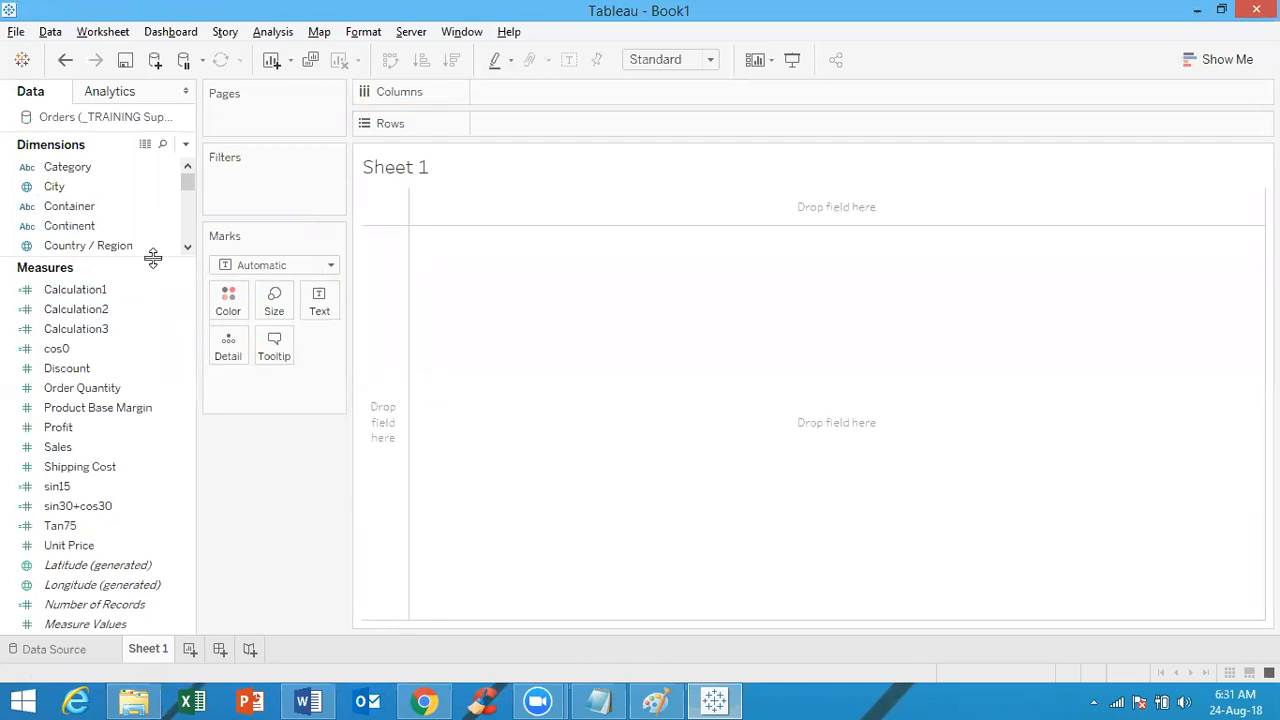
left_click_drag(153, 258, 150, 354)
left_click(118, 266)
left_click_drag(125, 290, 590, 130)
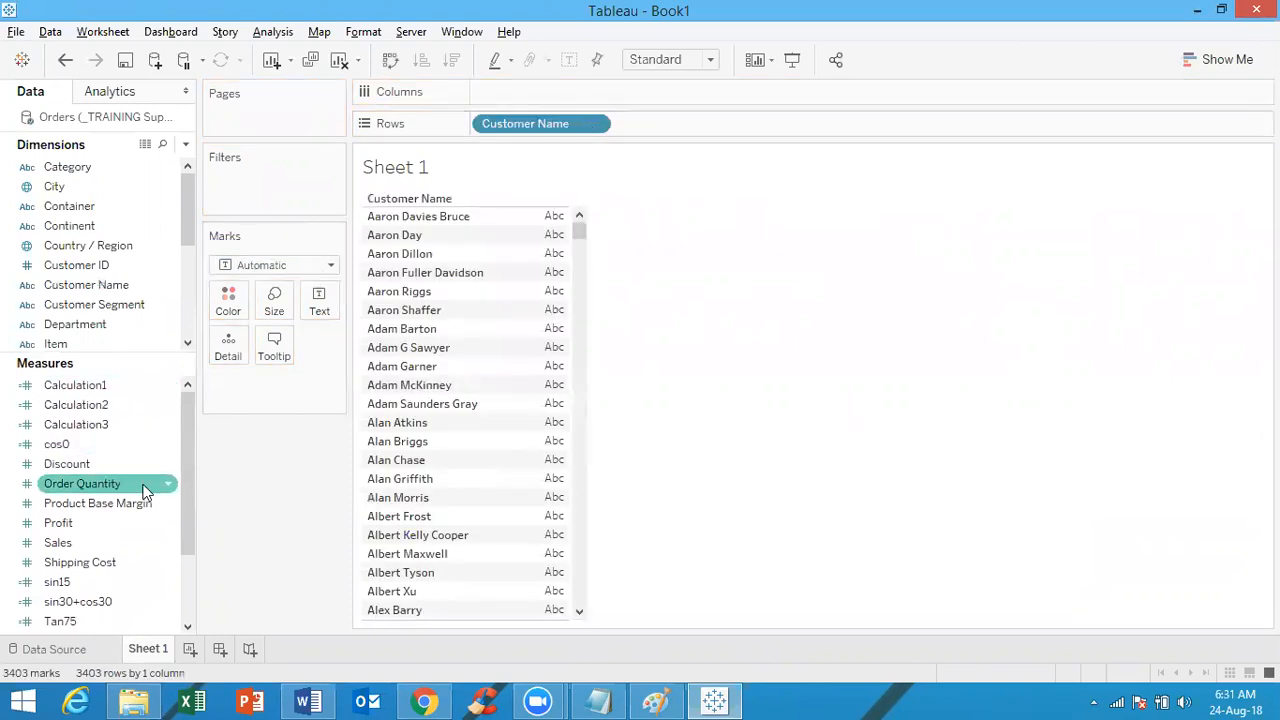
left_click_drag(120, 516, 523, 84)
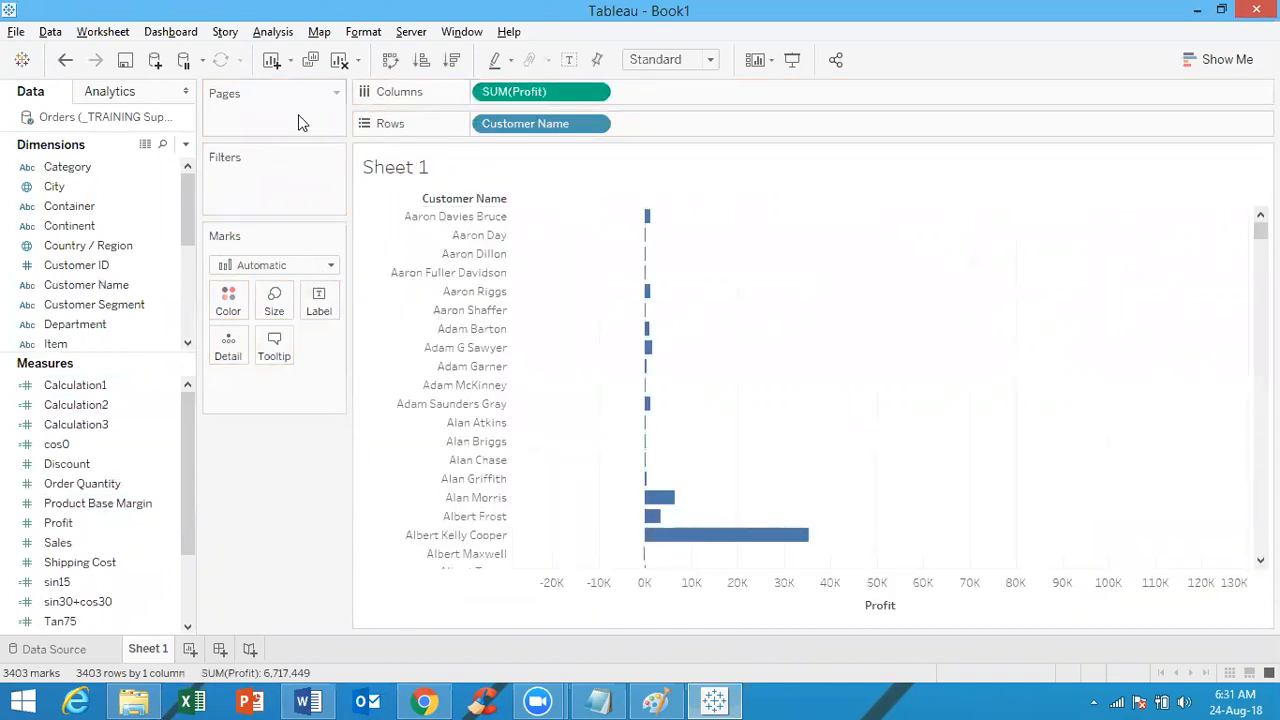
Create a calculated field named Profit Sign with the formula sign(sum([Profit])) and place it on Columns beside SUM(Profit)
left_click(185, 145)
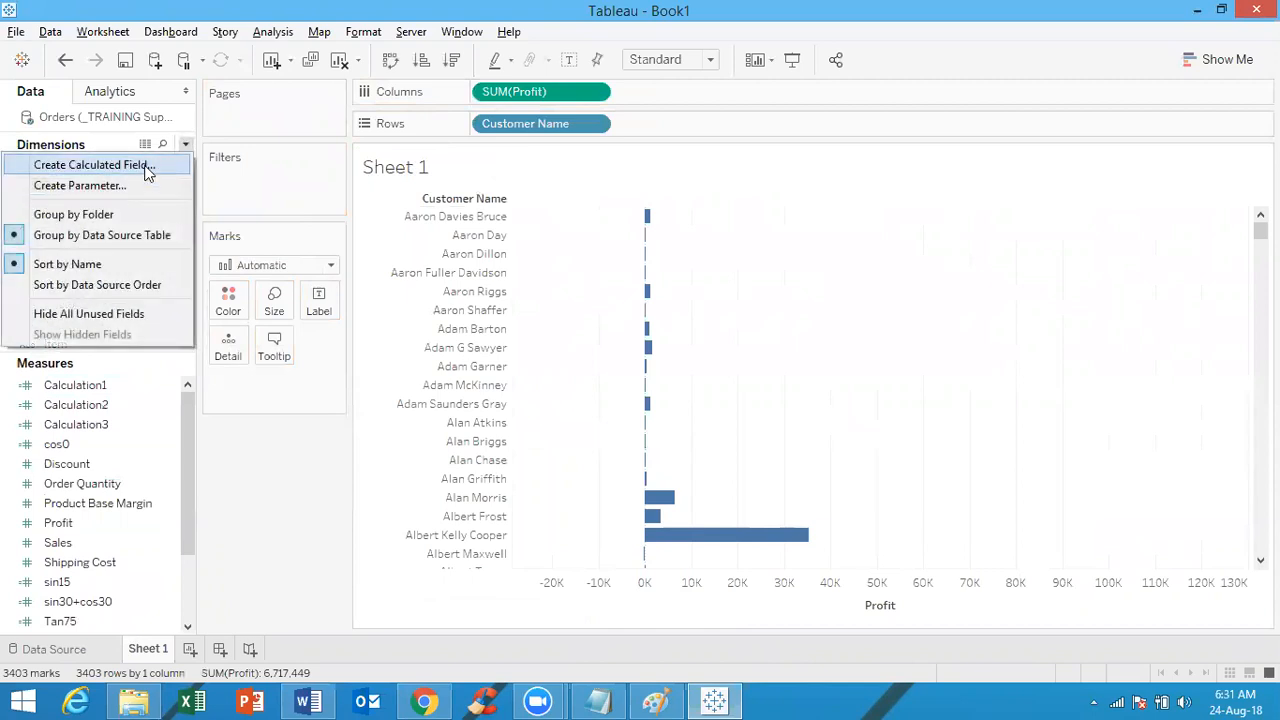
left_click(146, 172)
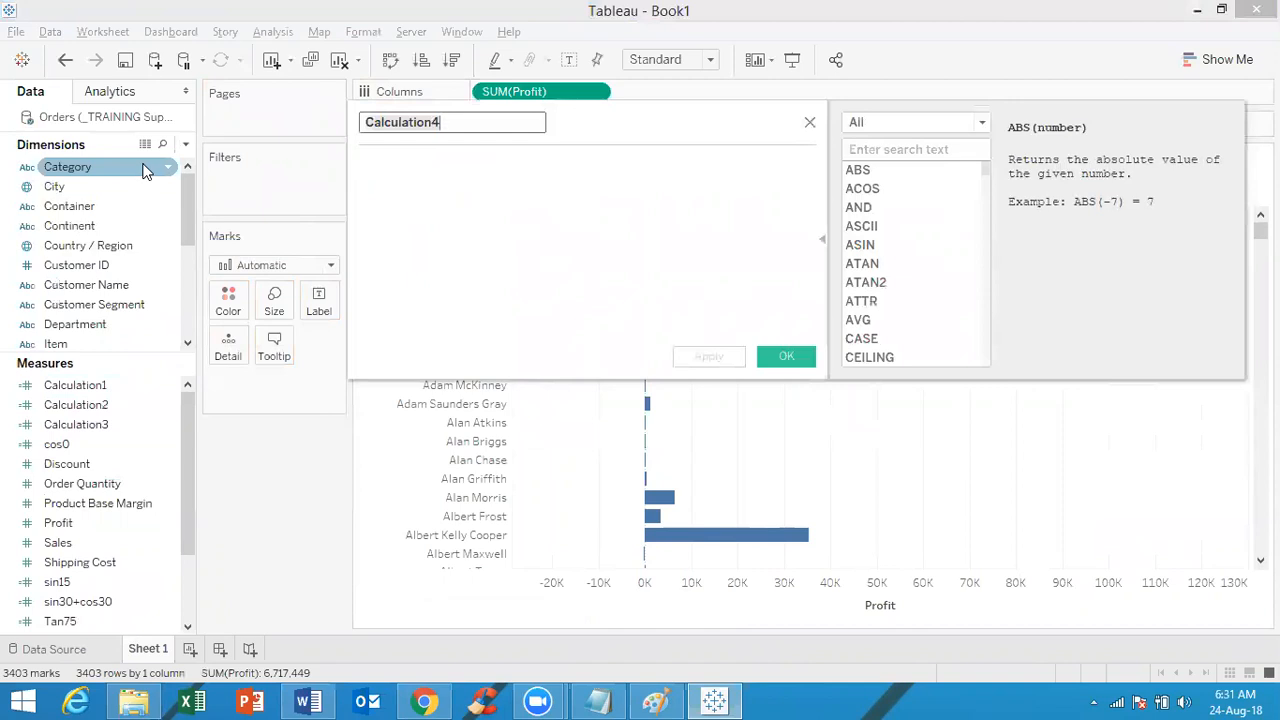
type("Profit ")
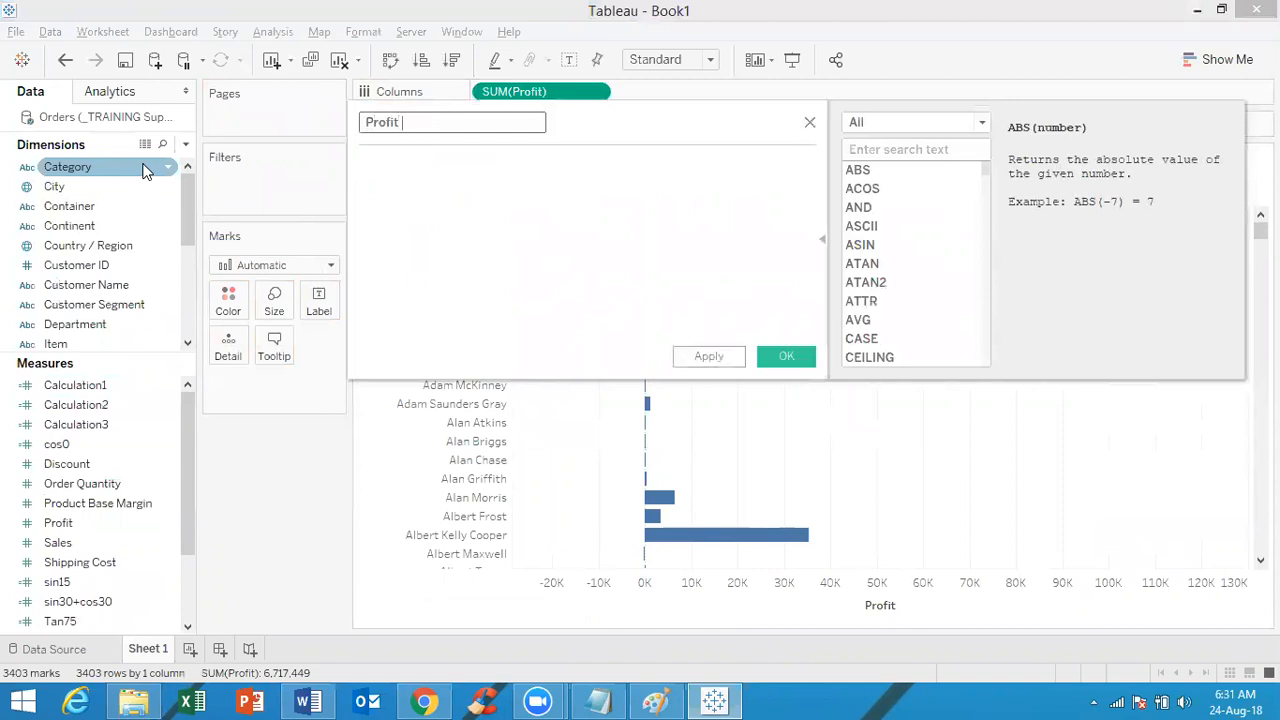
type("Sign")
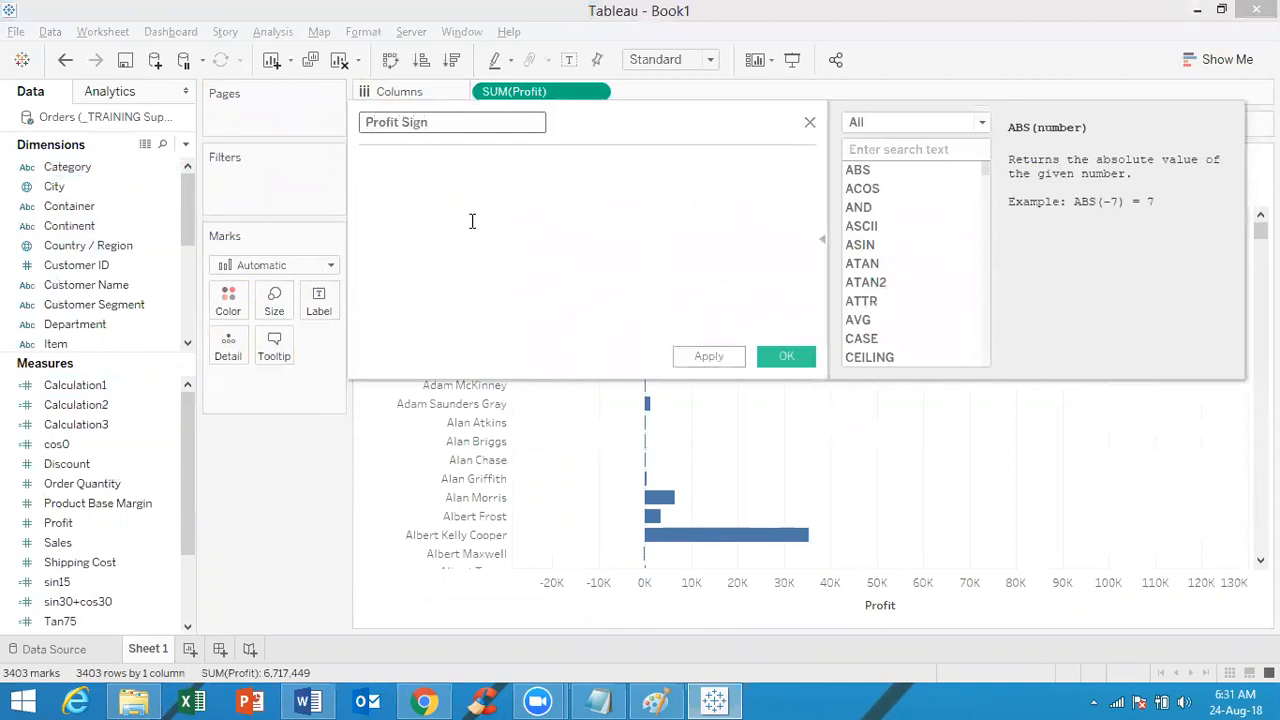
left_click(459, 194)
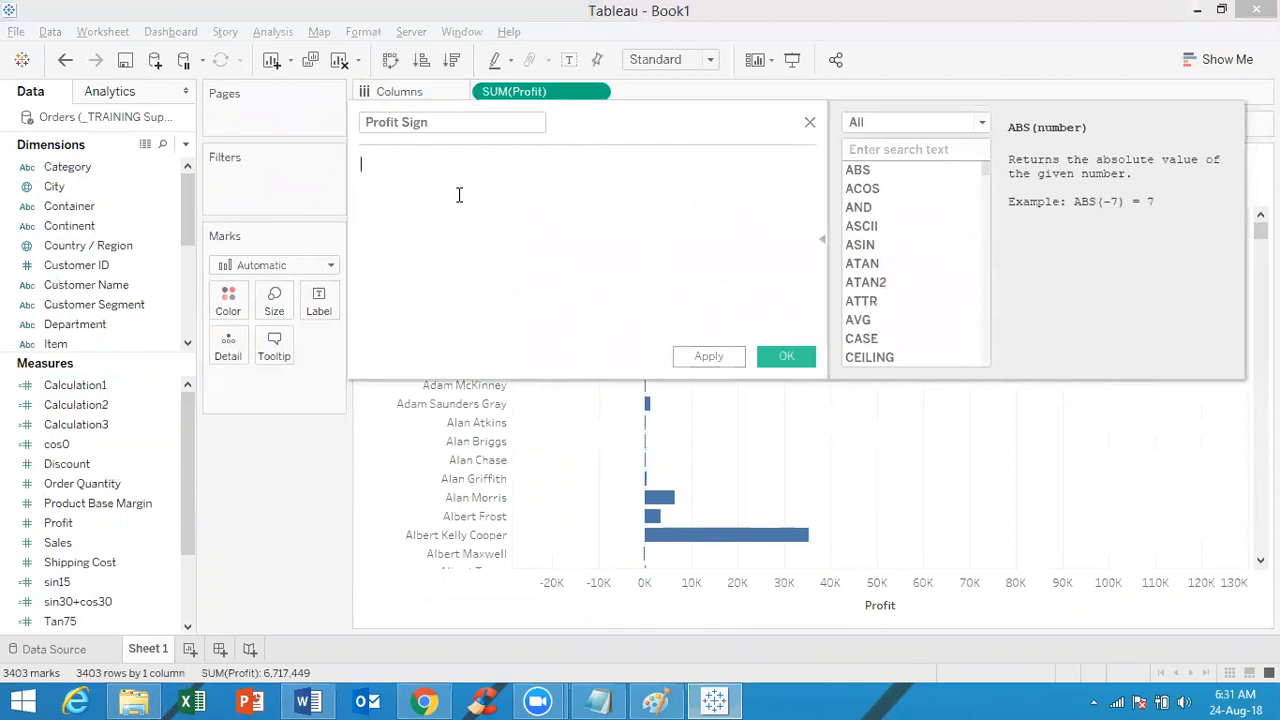
type("sign(")
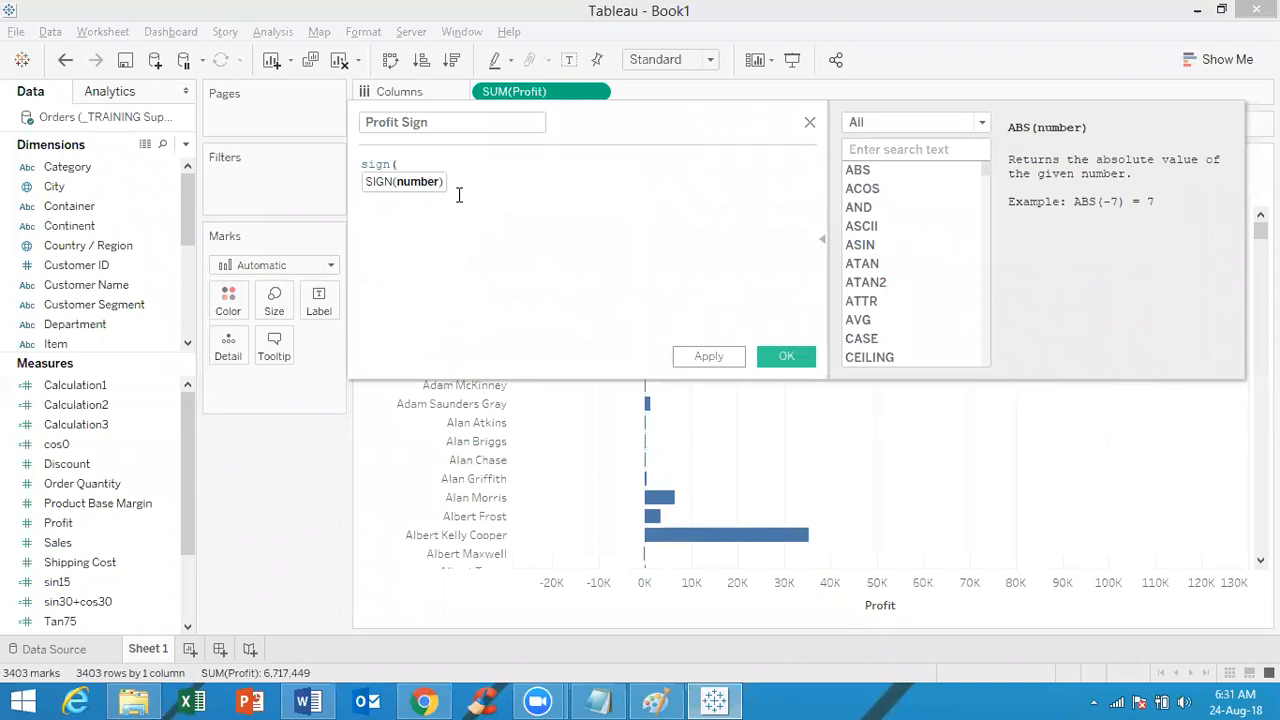
type("sum")
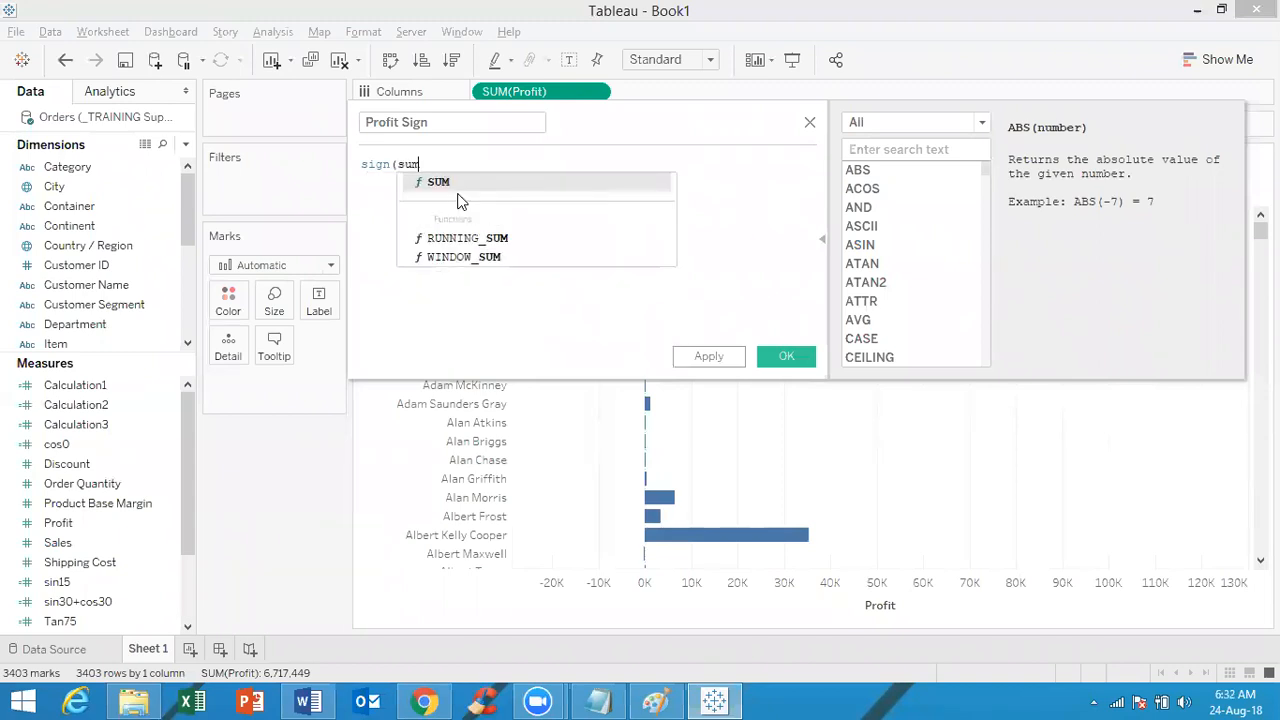
type("(profi")
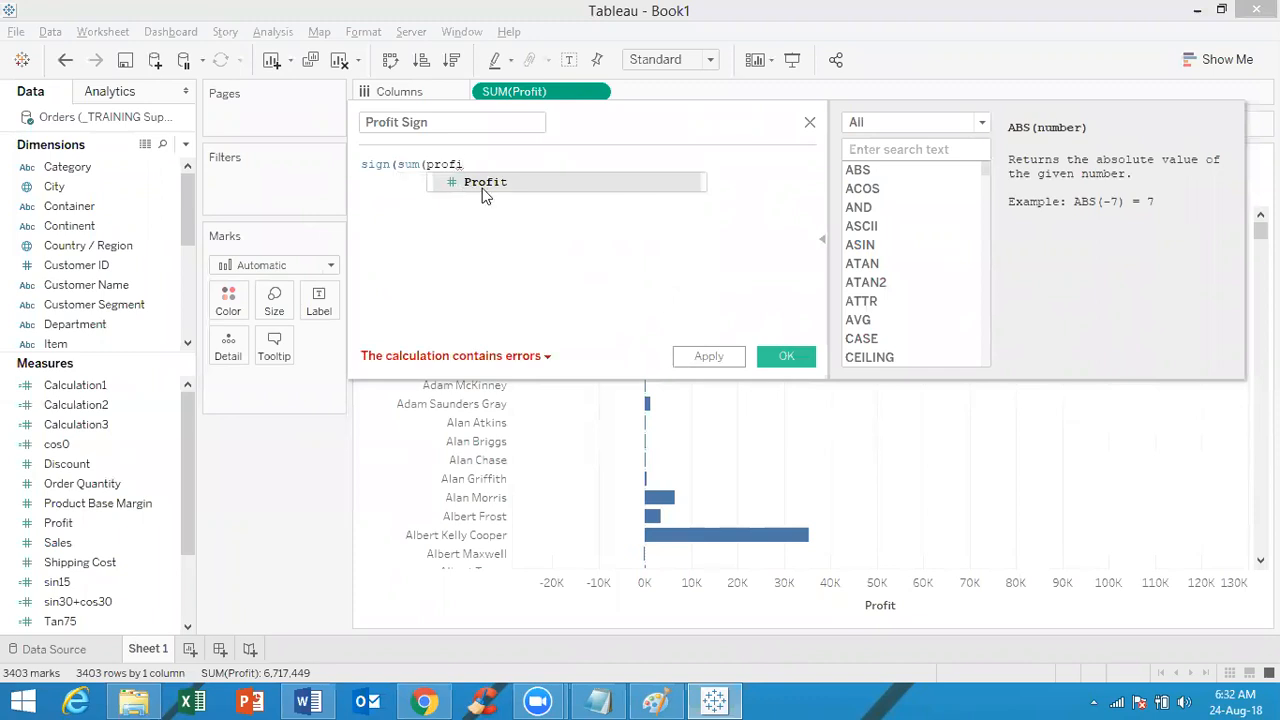
left_click(490, 184)
type("))")
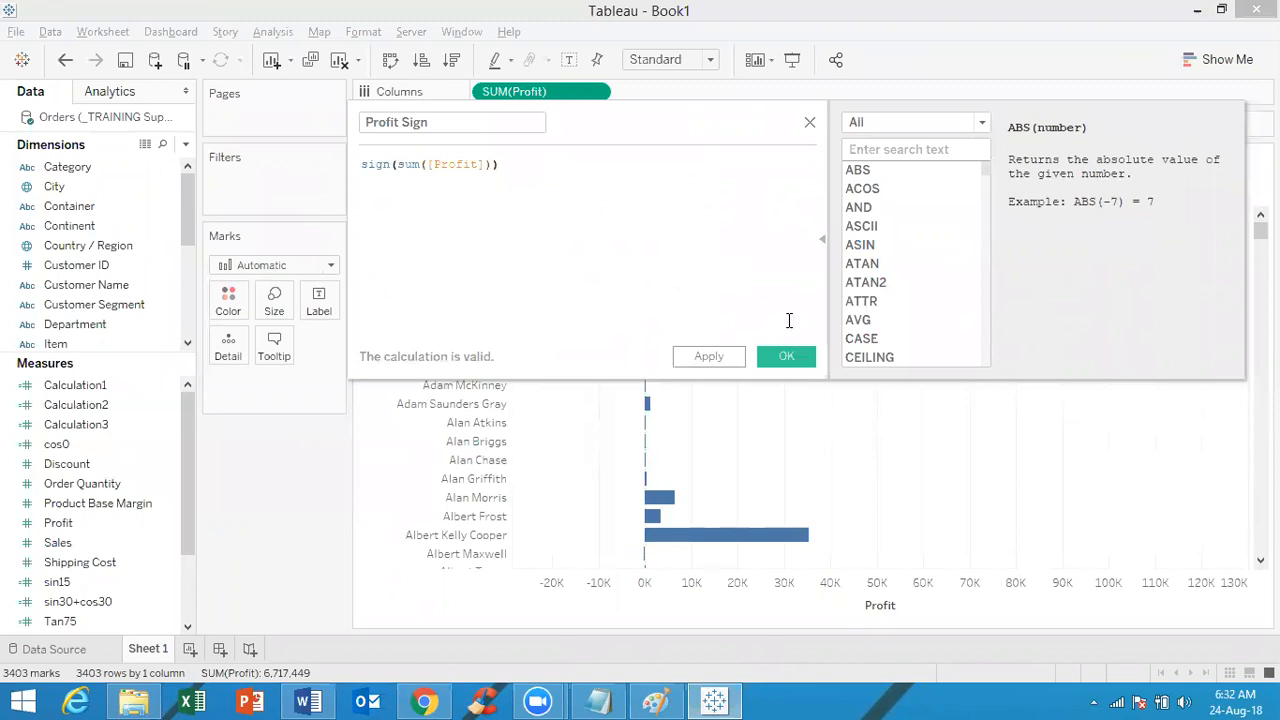
left_click(786, 352)
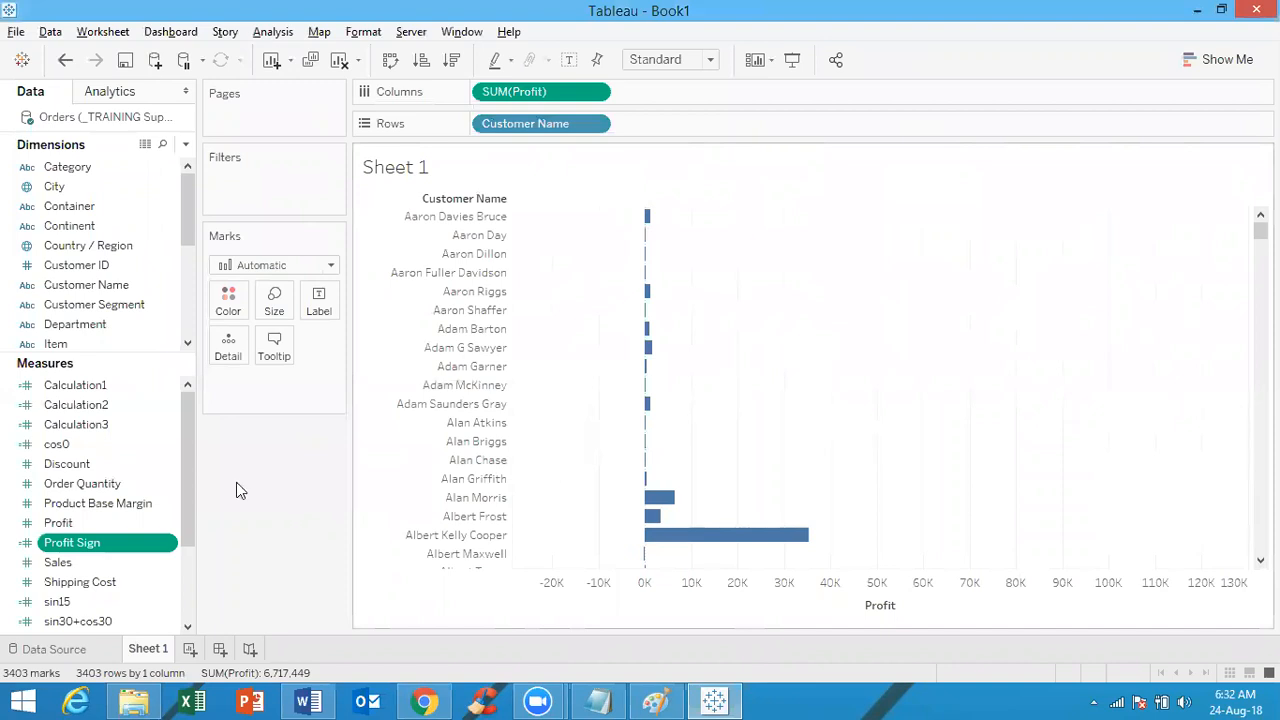
left_click_drag(133, 542, 680, 88)
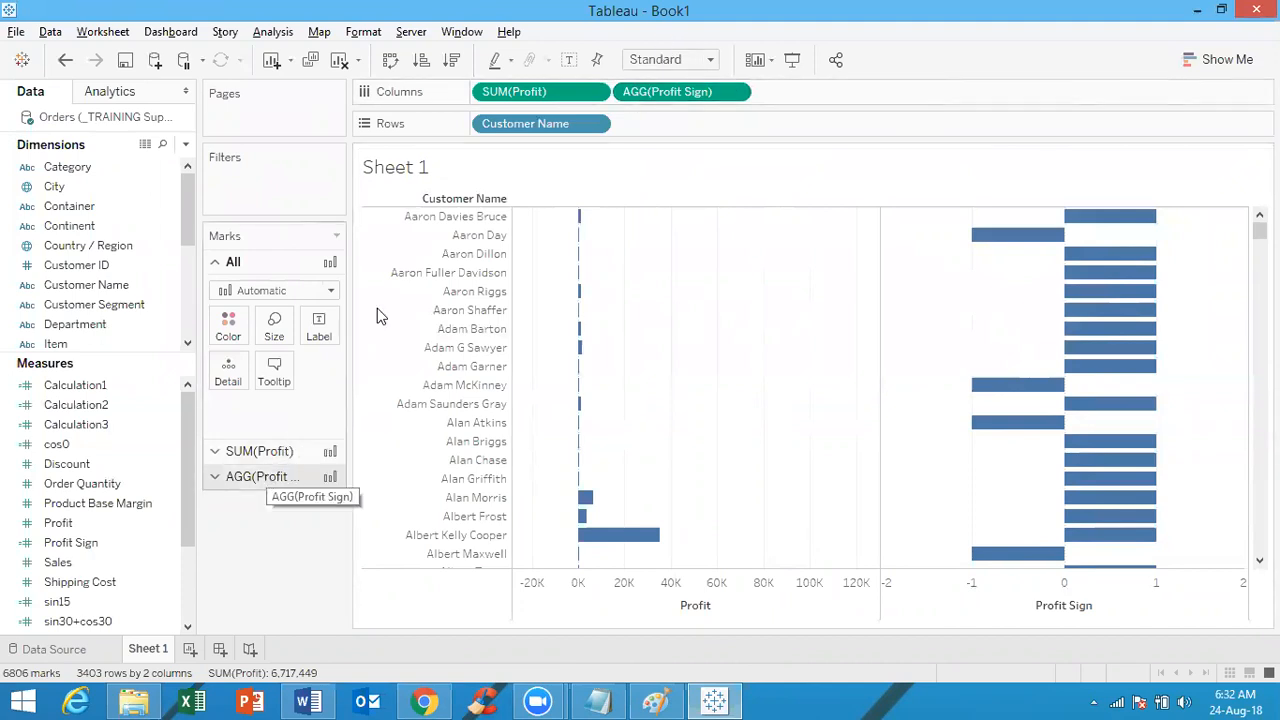
Review the formula of the Profit Sign calculated field without changing it
right_click(118, 542)
left_click(178, 226)
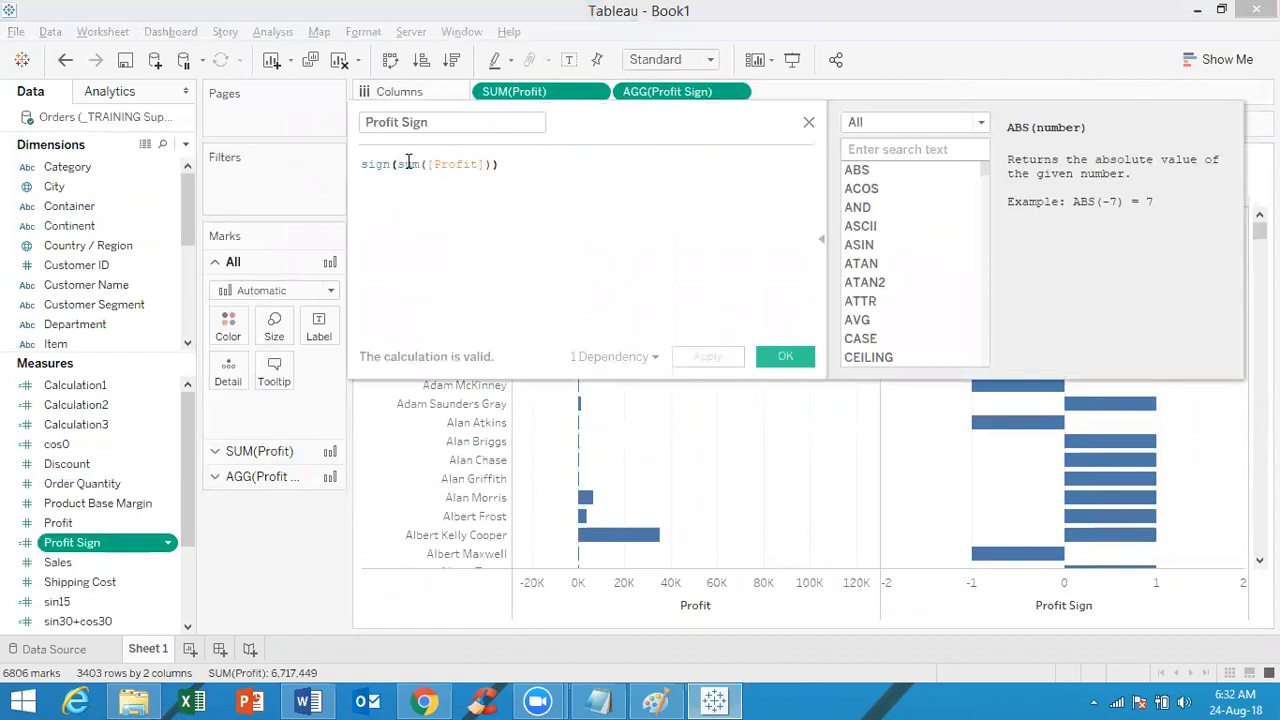
left_click(810, 123)
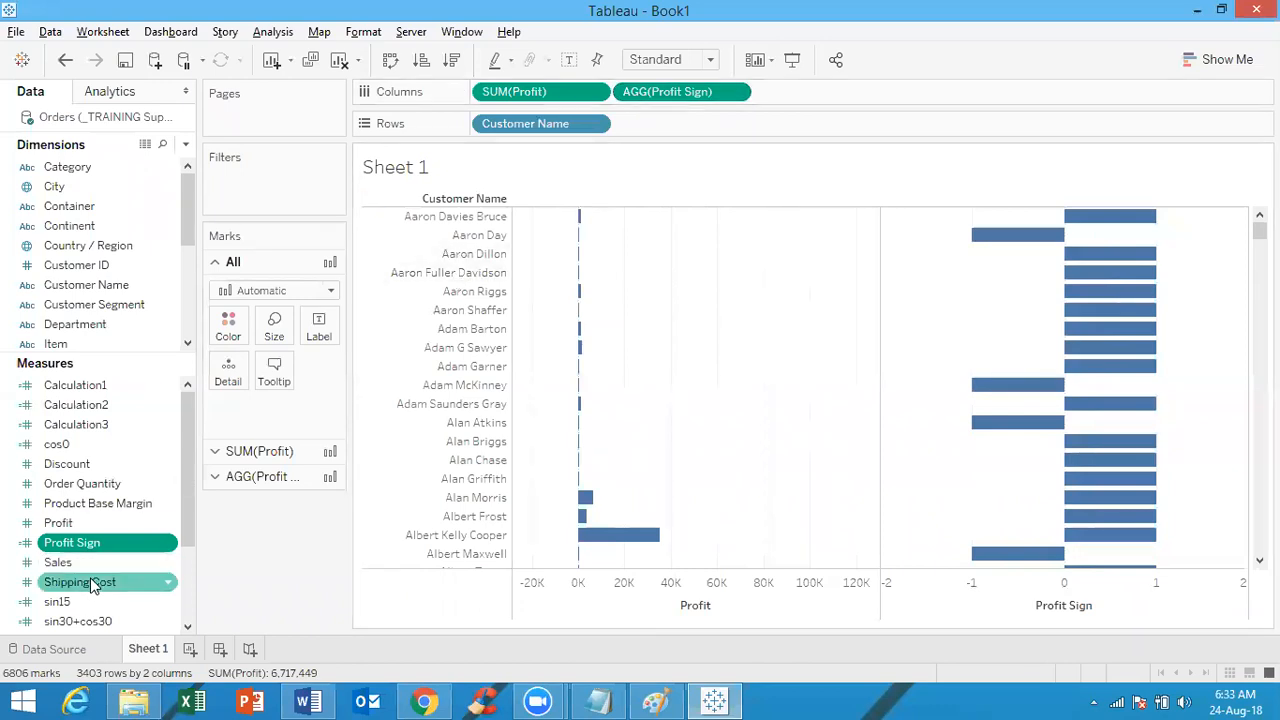
right_click(120, 549)
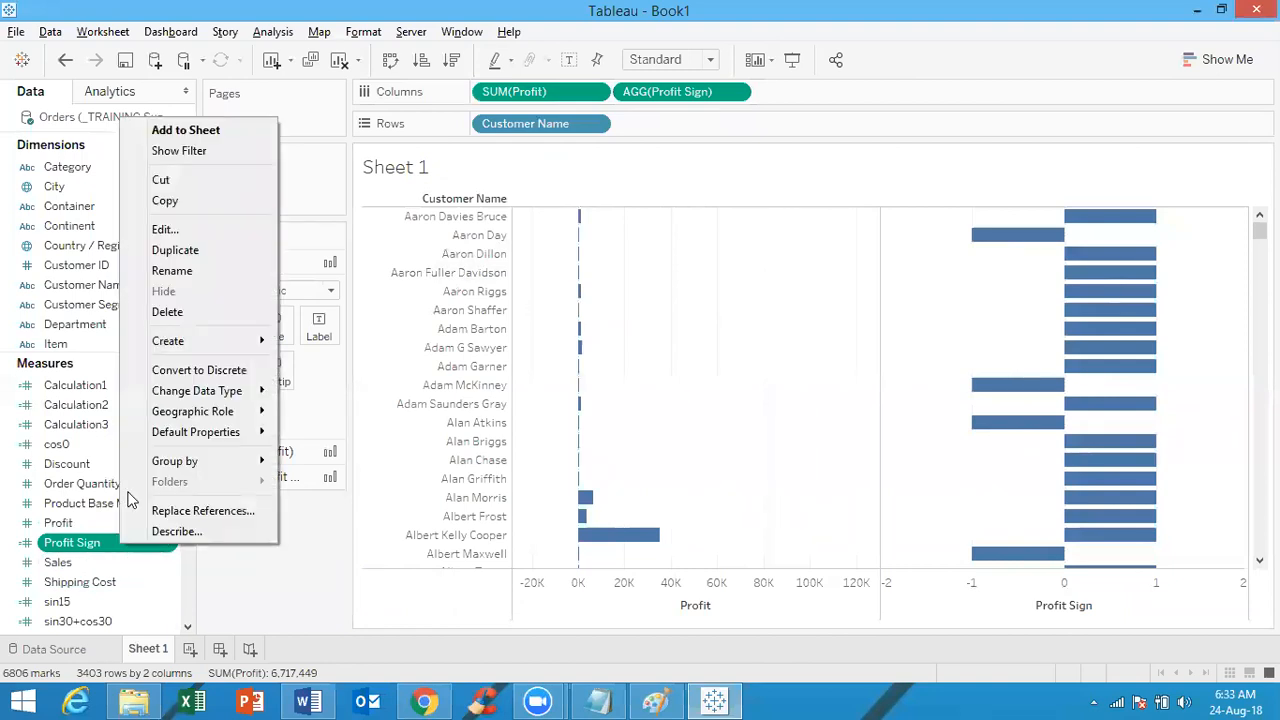
left_click(181, 233)
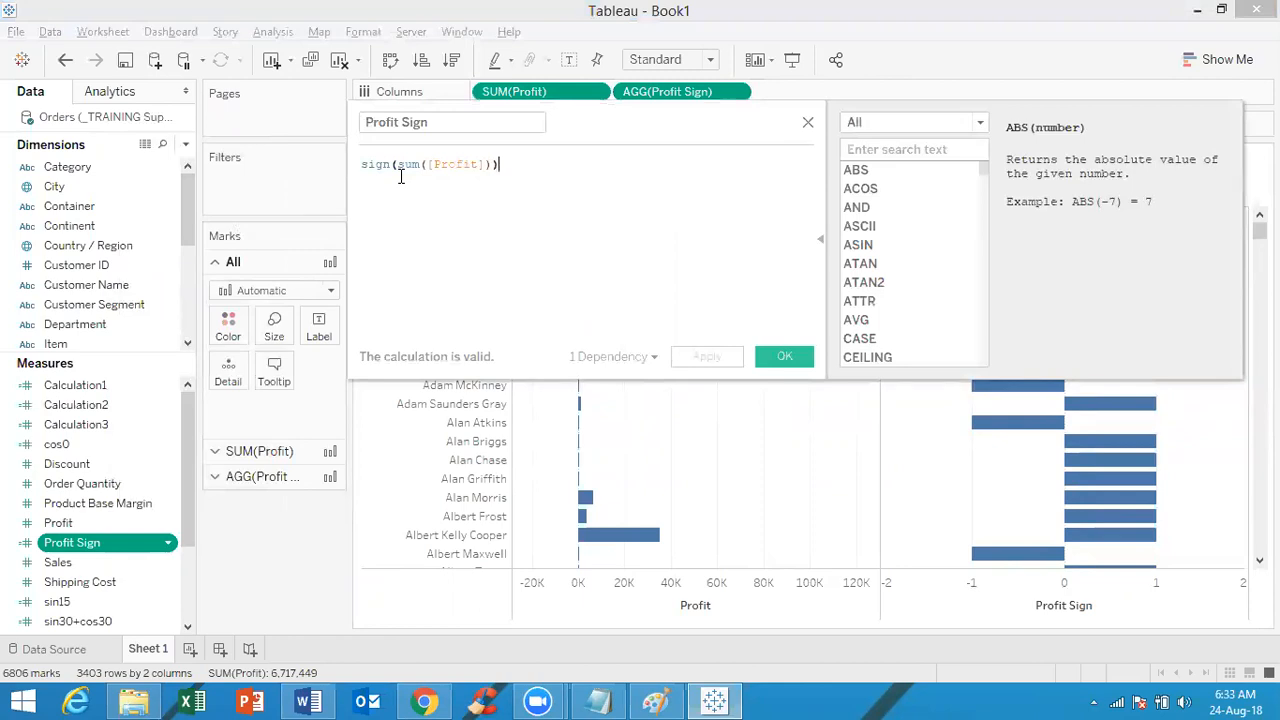
left_click(808, 122)
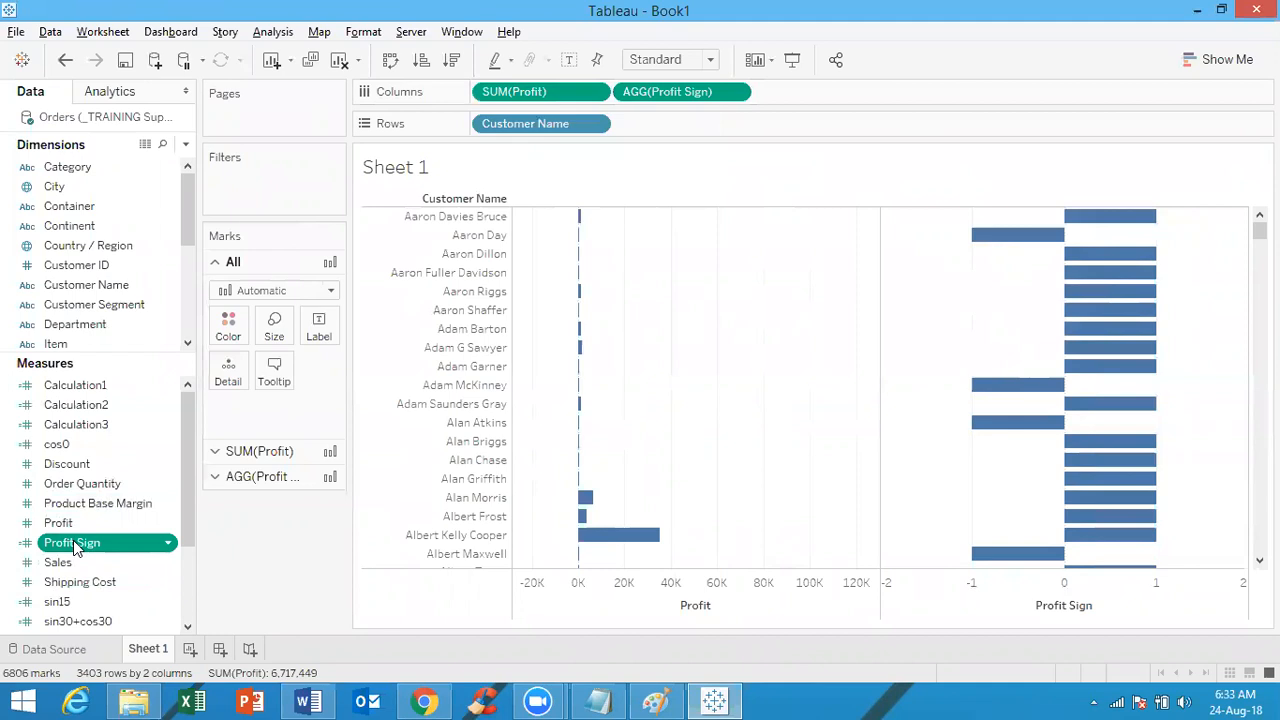
Color all marks by Profit Sign and label each bar chart with its own measure, Profit Sign and SUM(Profit)
left_click_drag(73, 550, 228, 325)
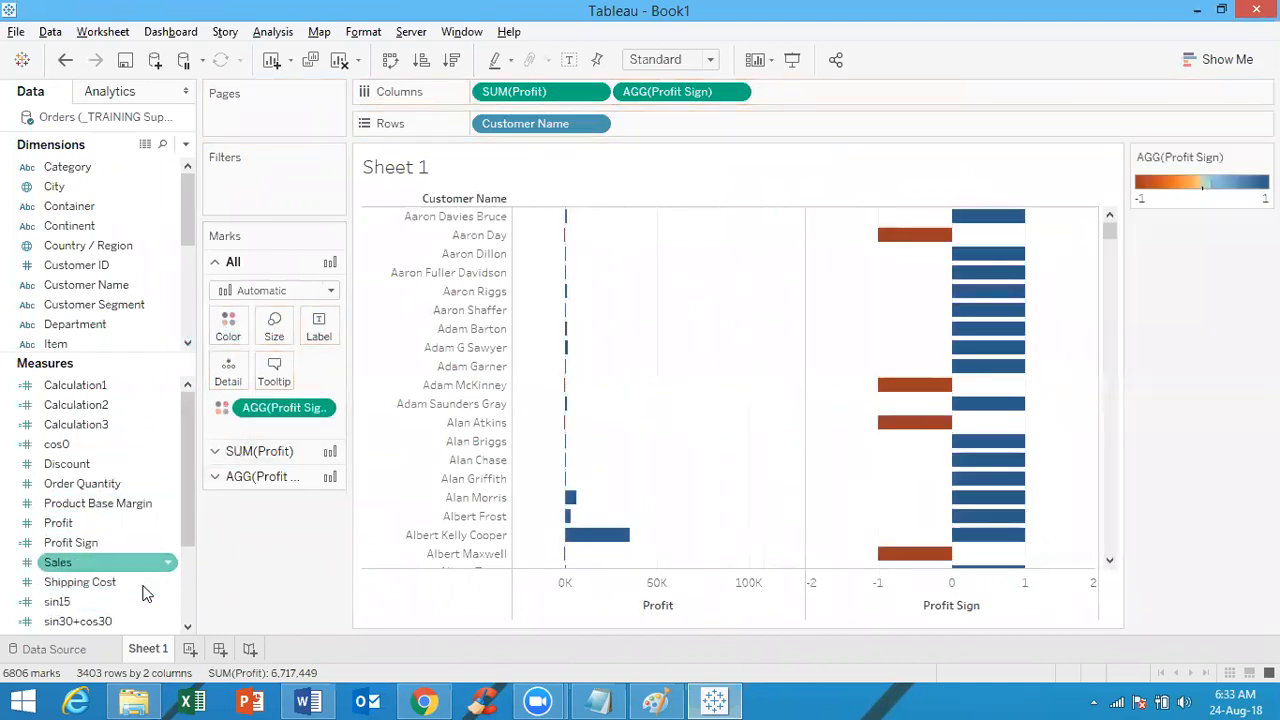
left_click(105, 544)
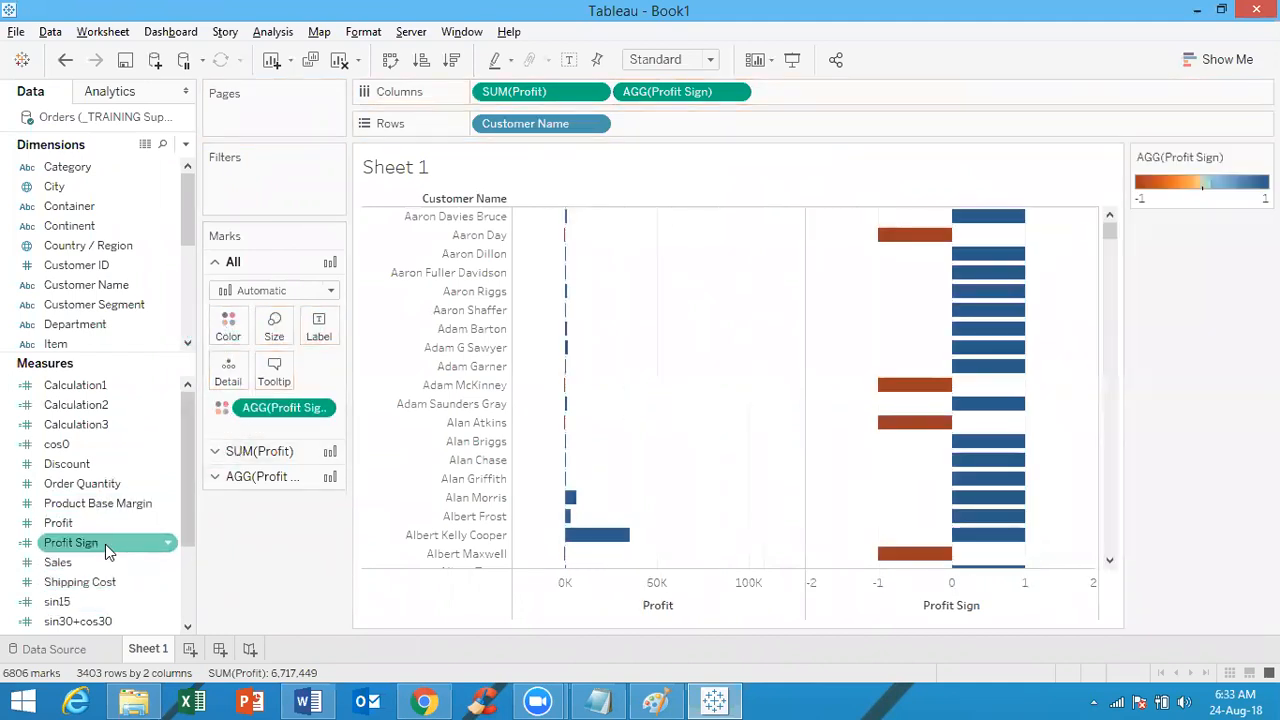
left_click(250, 477)
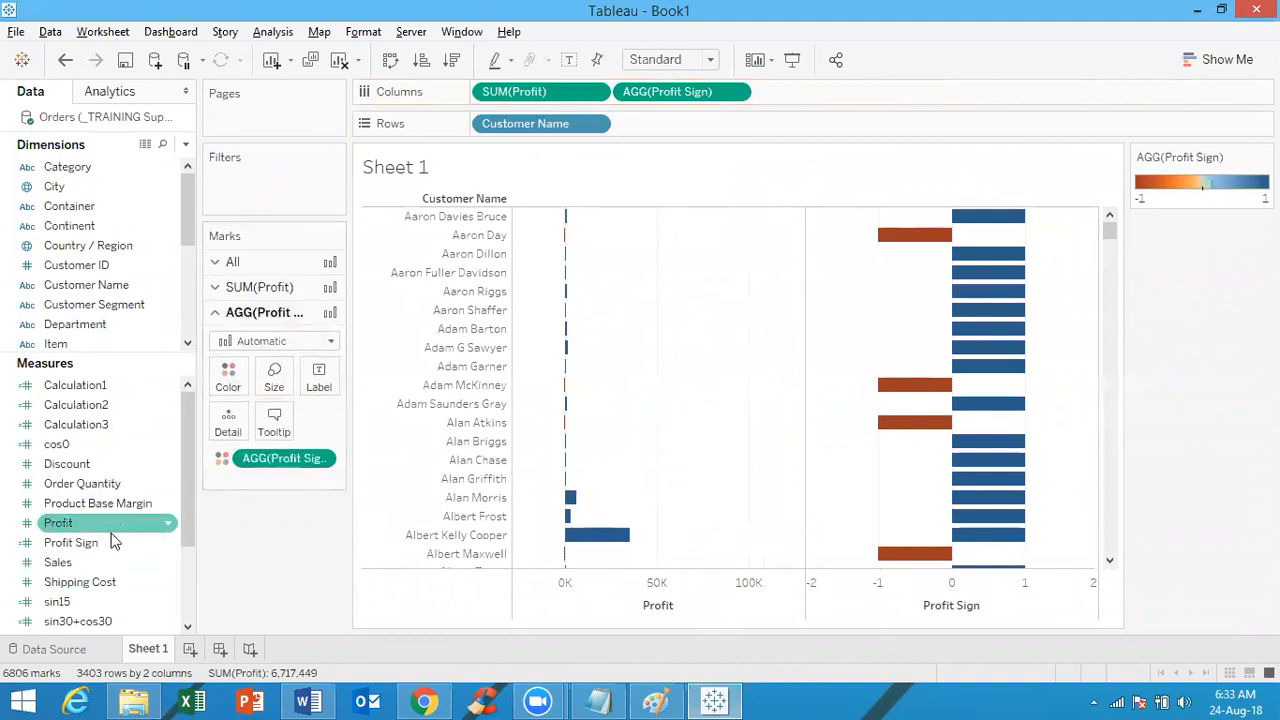
left_click_drag(103, 540, 333, 383)
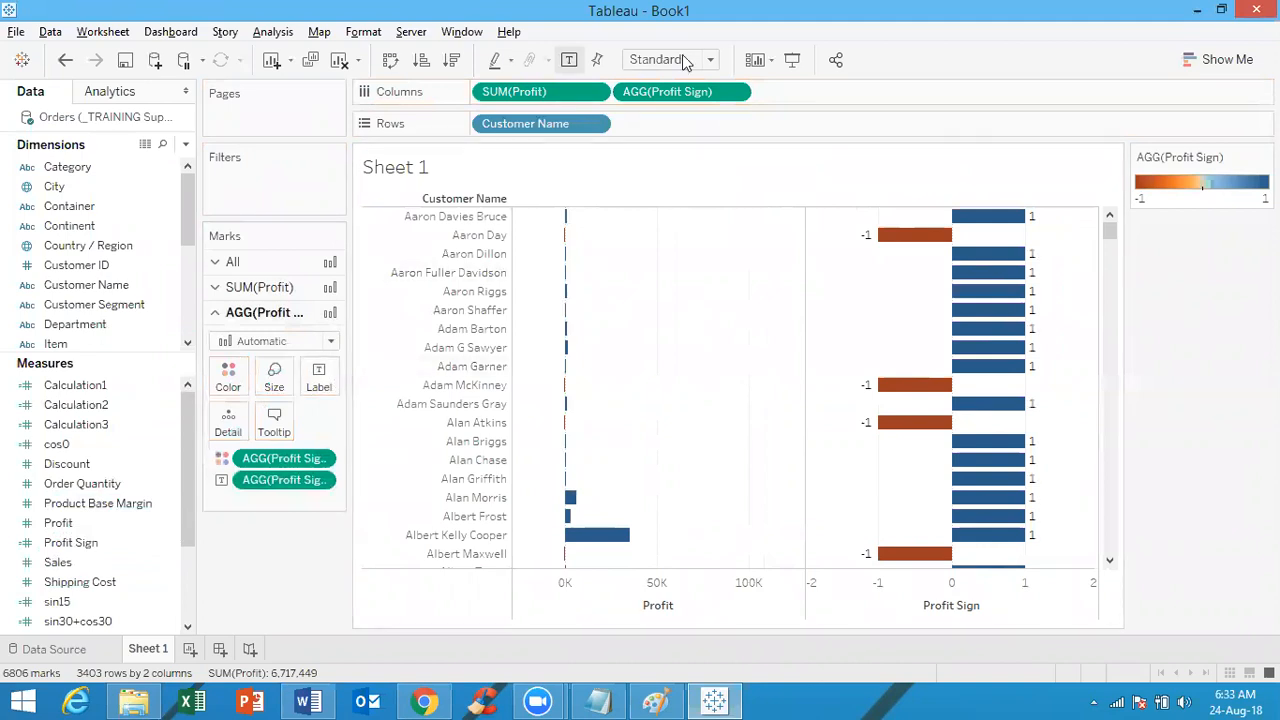
left_click(290, 287)
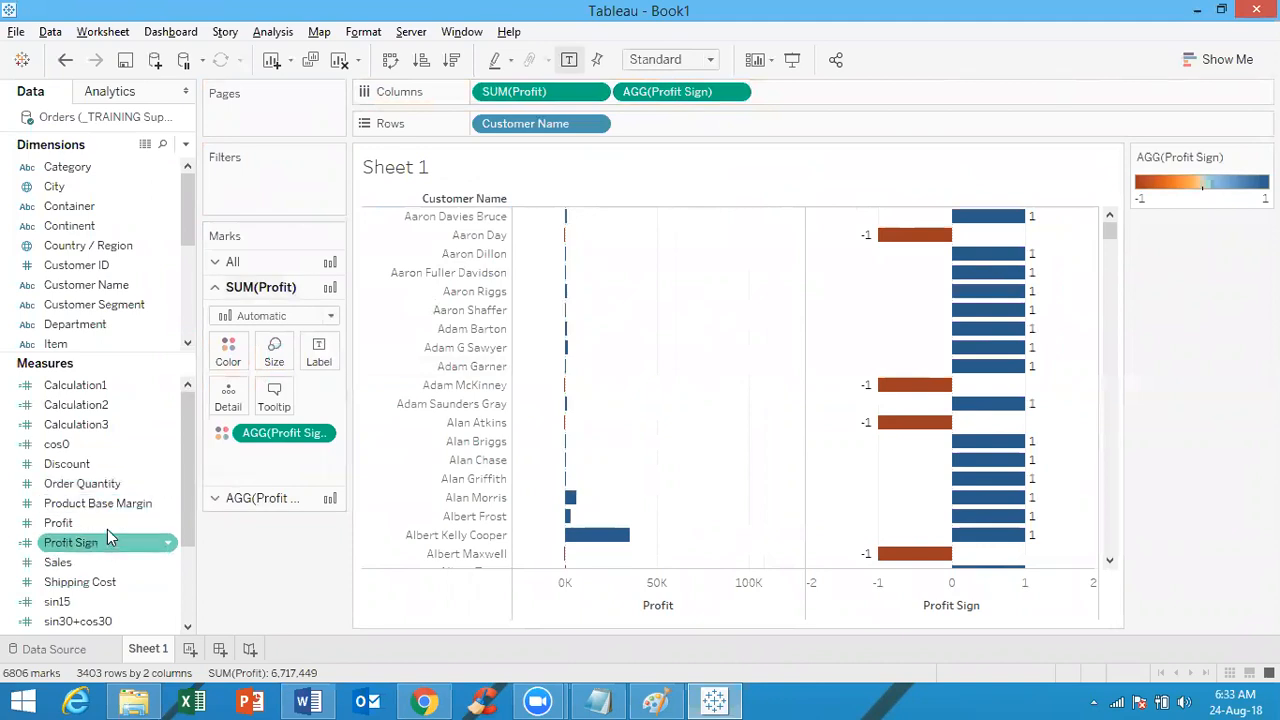
left_click_drag(105, 525, 320, 365)
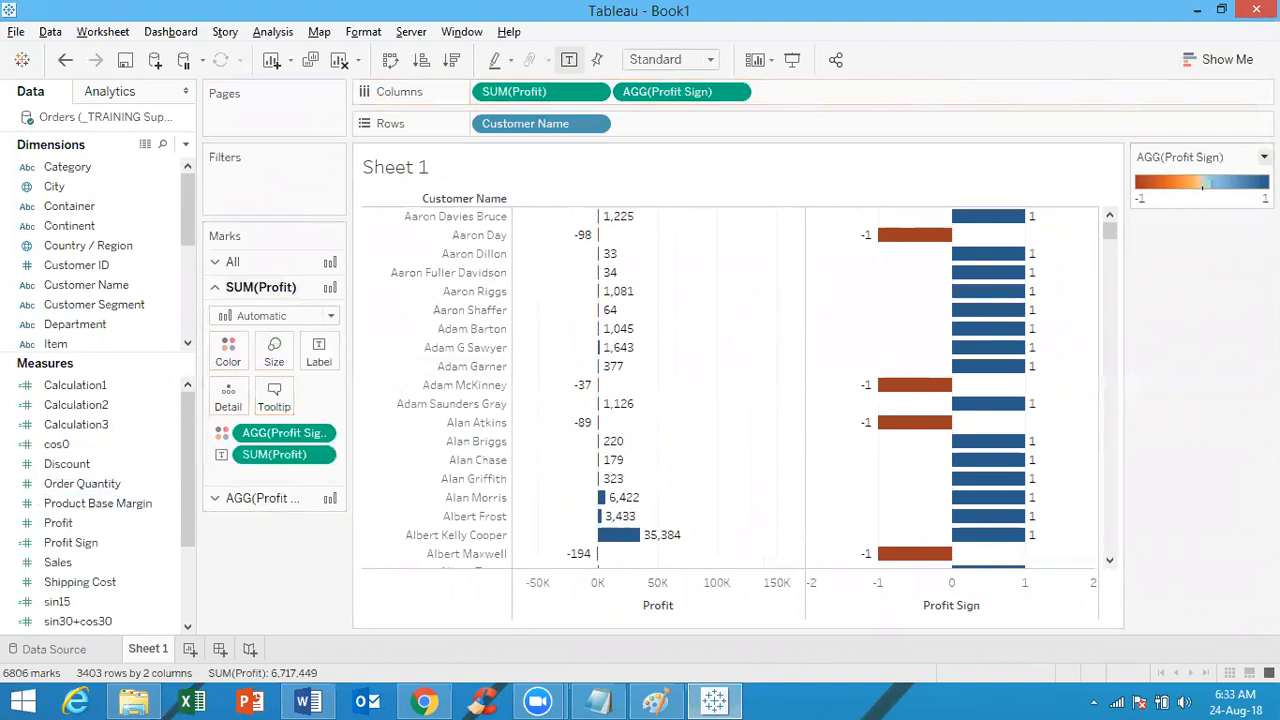
Change the Profit Sign color palette to Red-Green Diverging
left_click(1264, 157)
left_click(1175, 177)
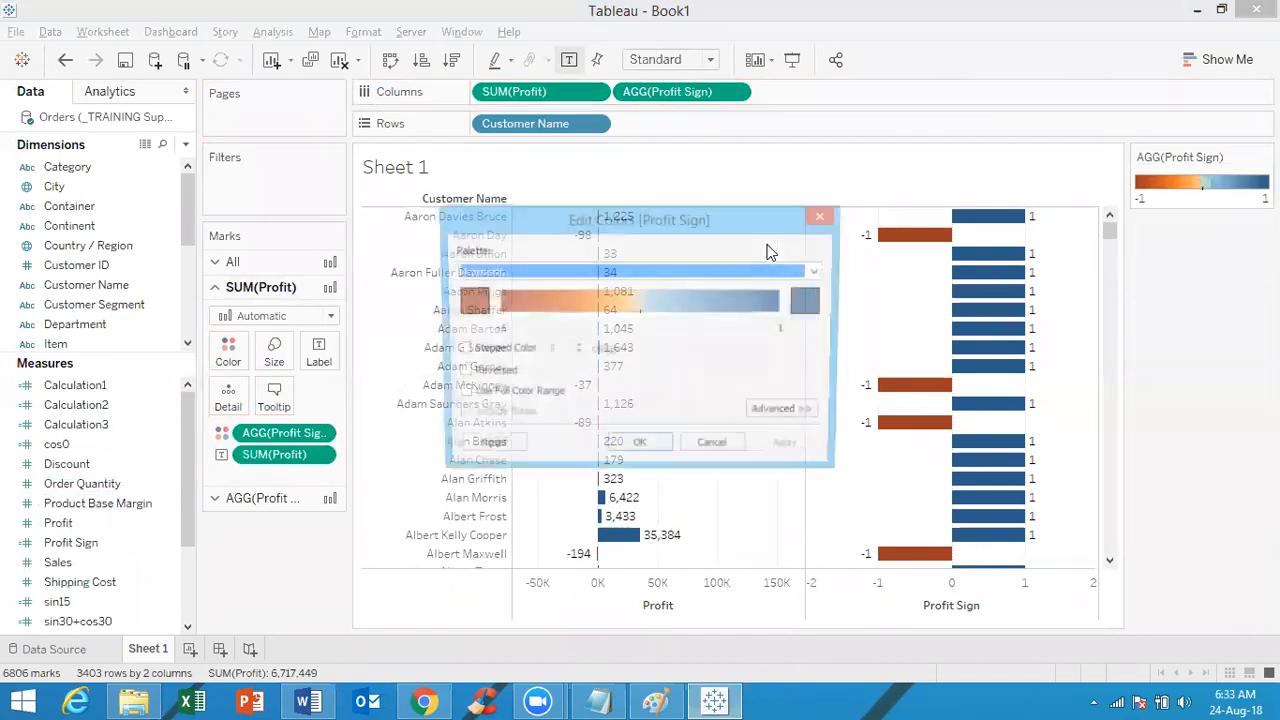
left_click(703, 264)
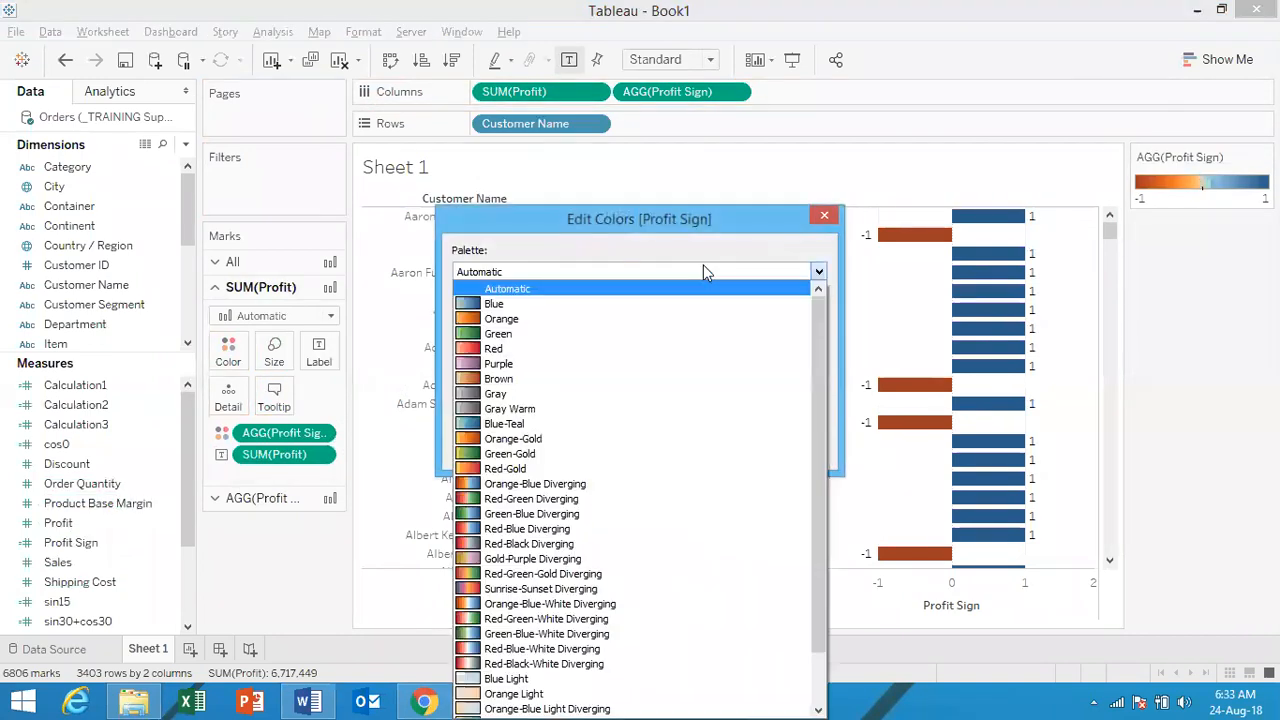
left_click(550, 504)
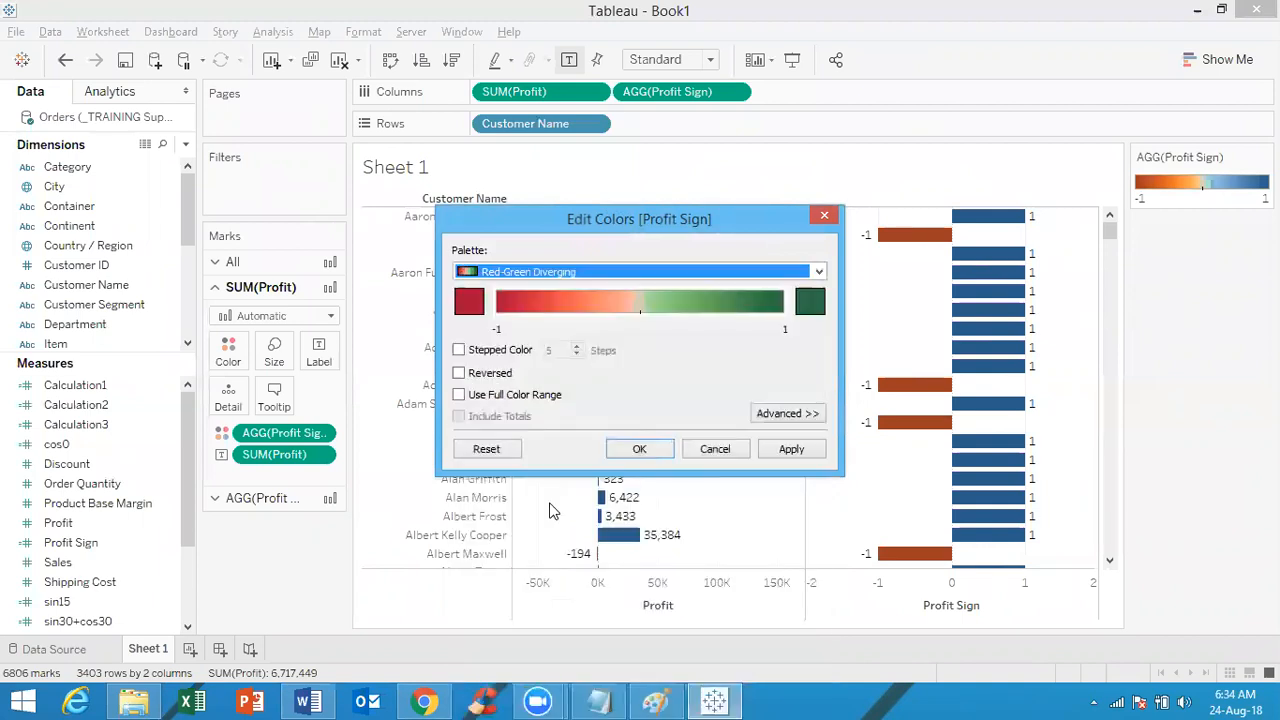
left_click(637, 451)
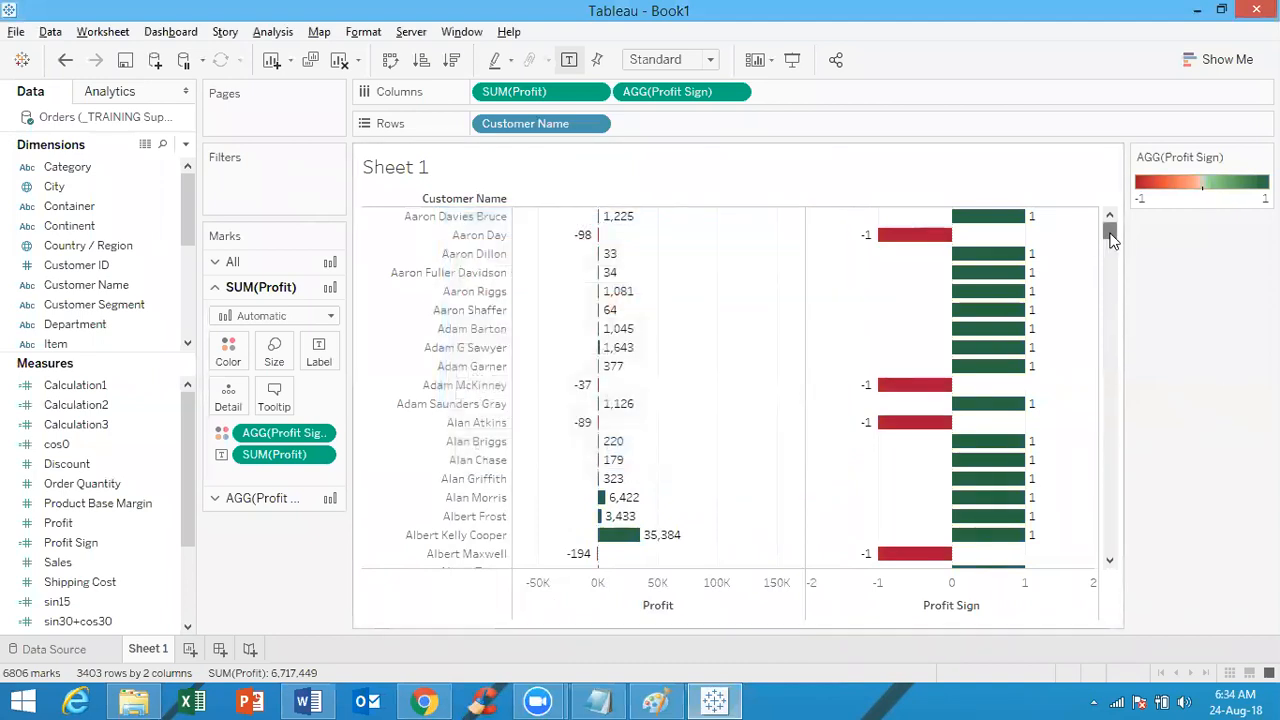
left_click_drag(1112, 235, 1110, 192)
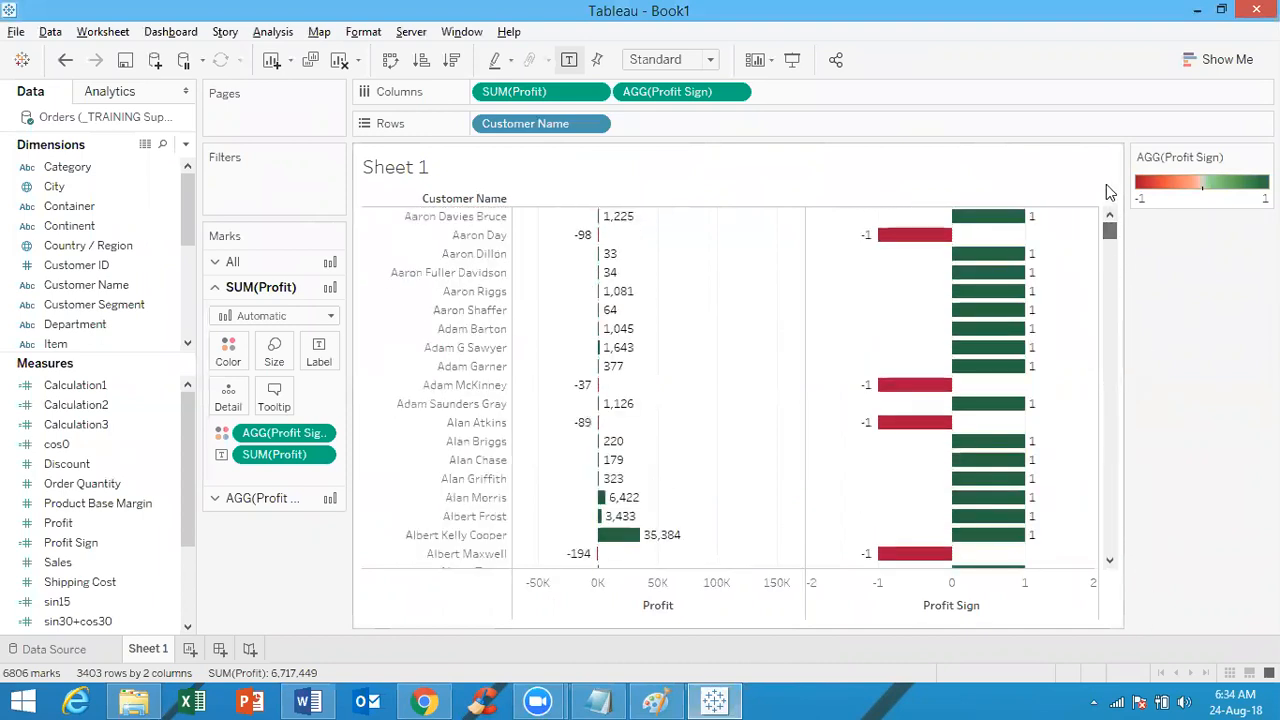
Sort the customers in descending order of profit
left_click(453, 62)
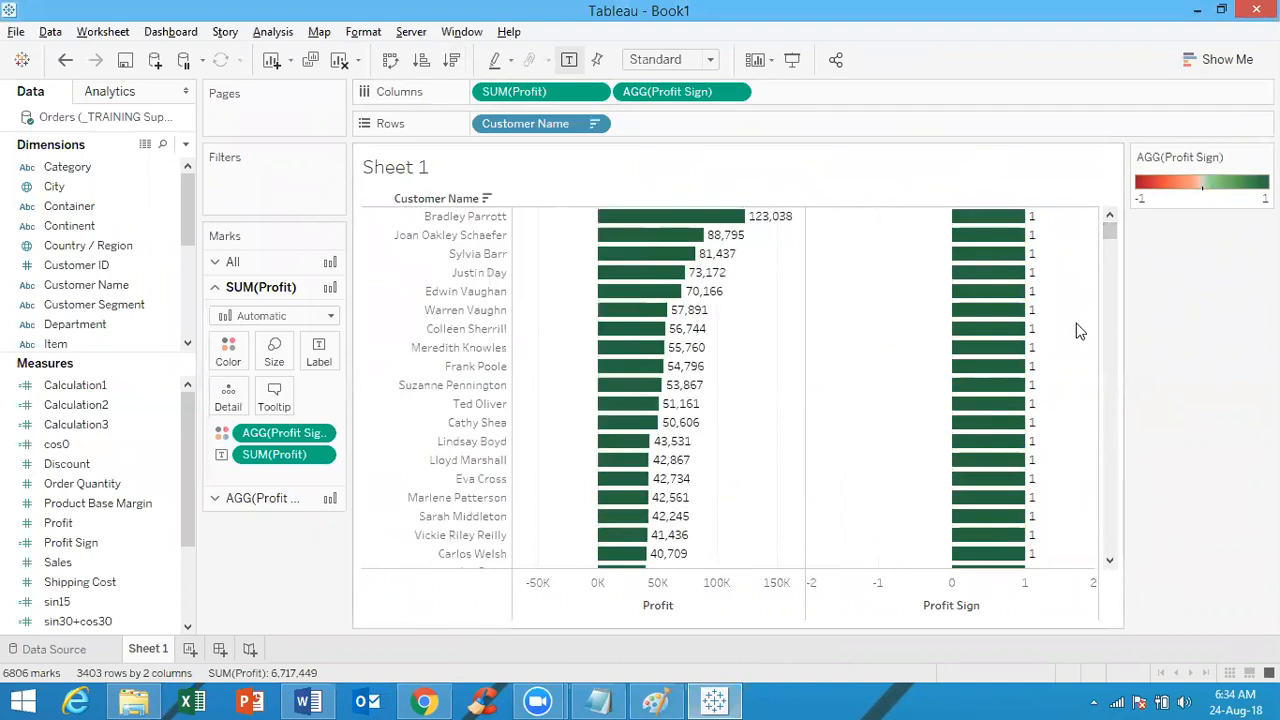
mouse_move(1108, 237)
left_mouse_down()
mouse_move(1100, 540)
mouse_move(1088, 374)
mouse_move(1098, 217)
left_mouse_up()
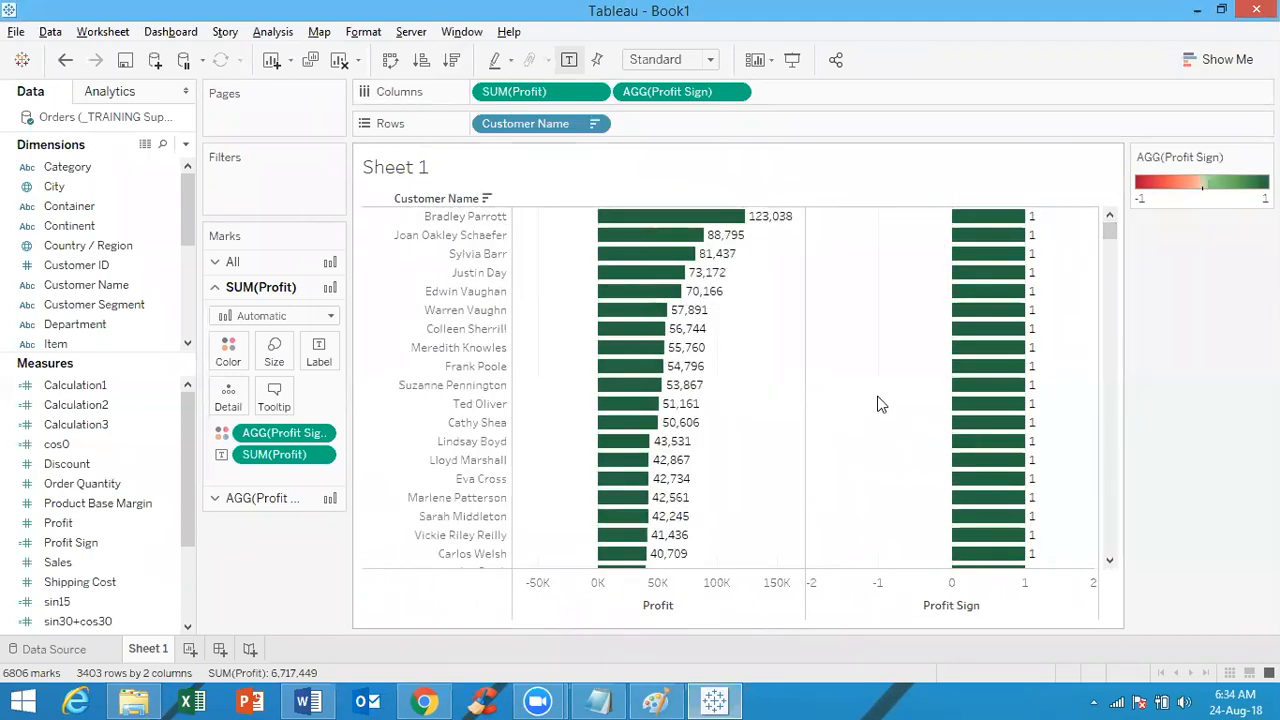
left_click_drag(1108, 230, 1102, 282)
left_click_drag(1104, 332, 1070, 217)
left_click_drag(1069, 222, 1100, 228)
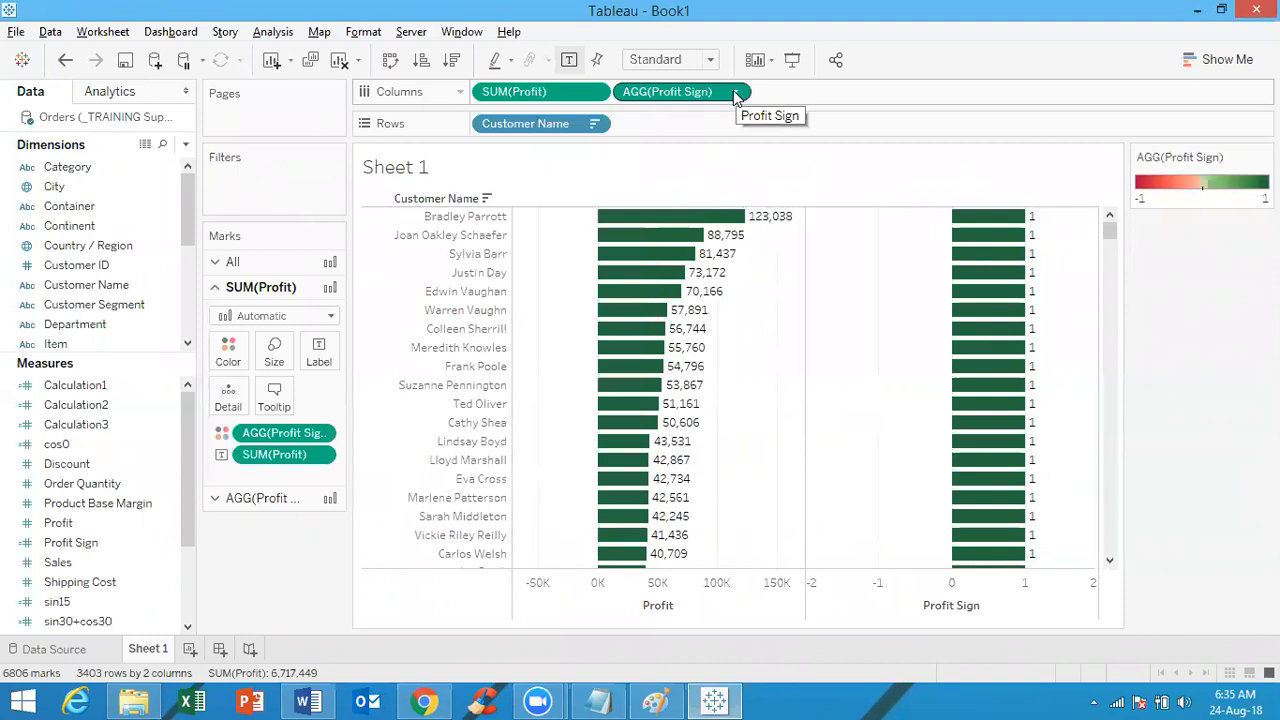
Start a new calculated field, limit the function list to Number functions and show the description of ZN
left_click(187, 145)
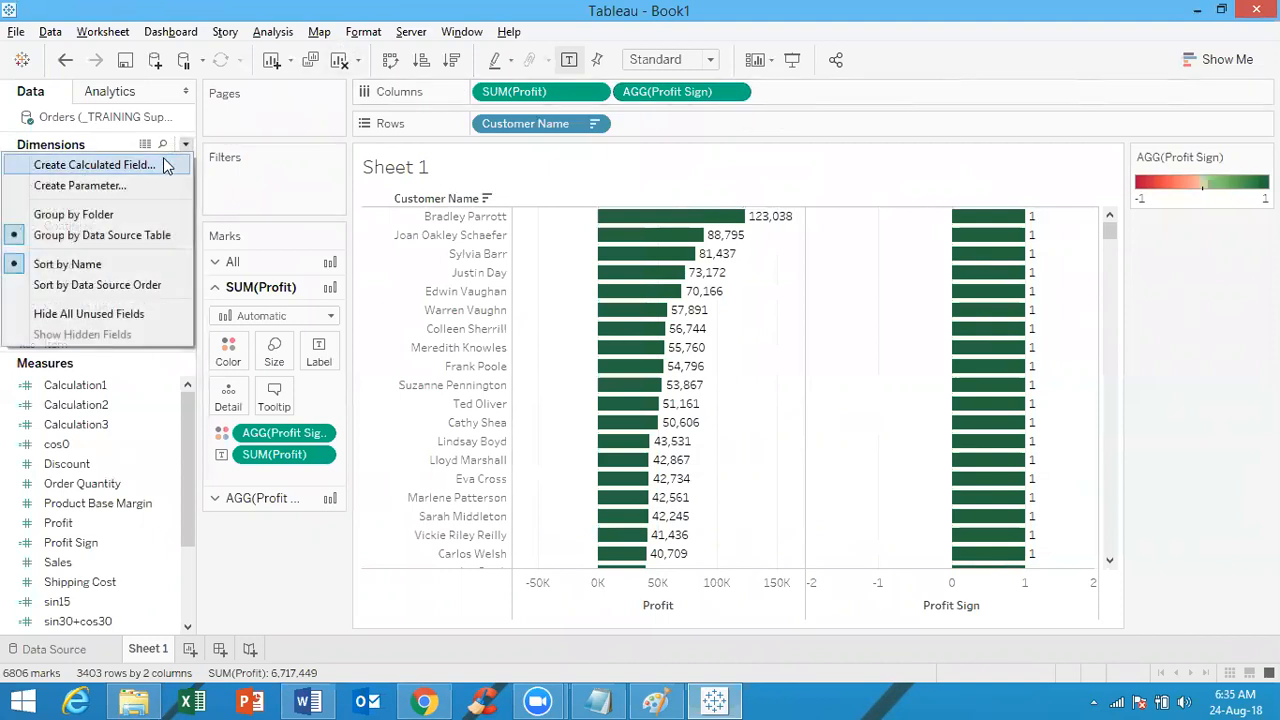
left_click(163, 160)
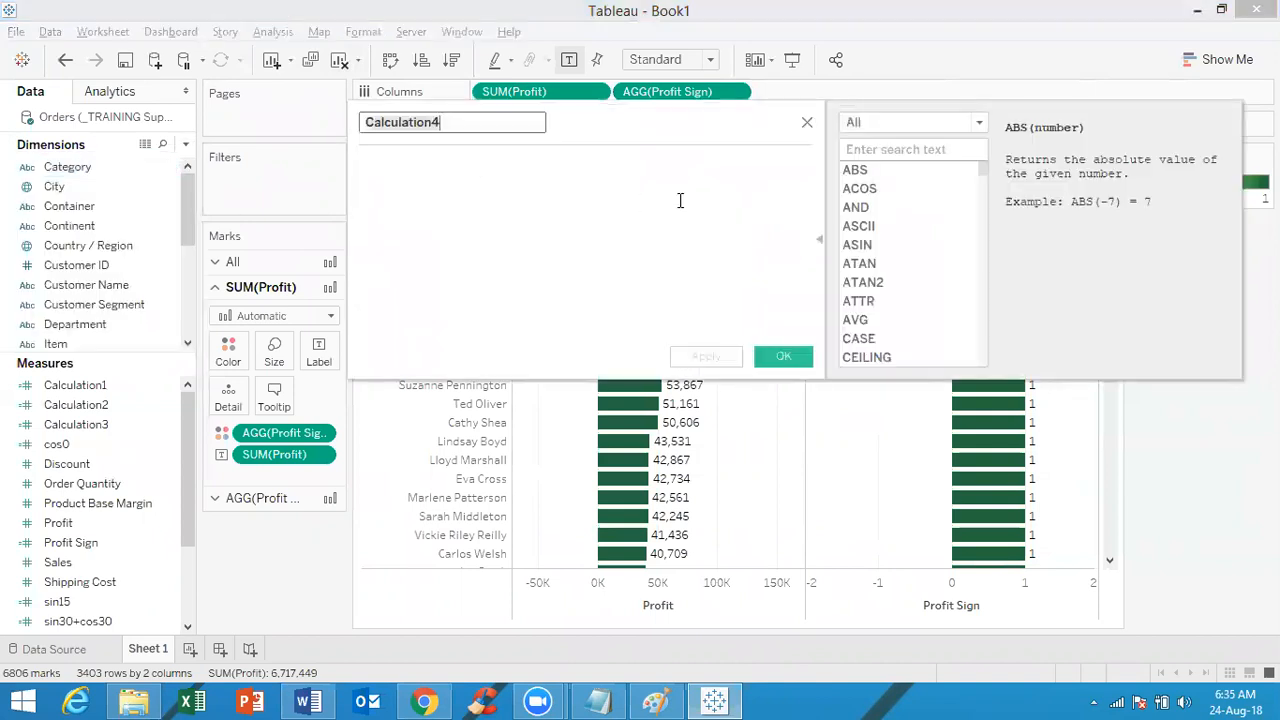
left_click(924, 119)
left_click(920, 162)
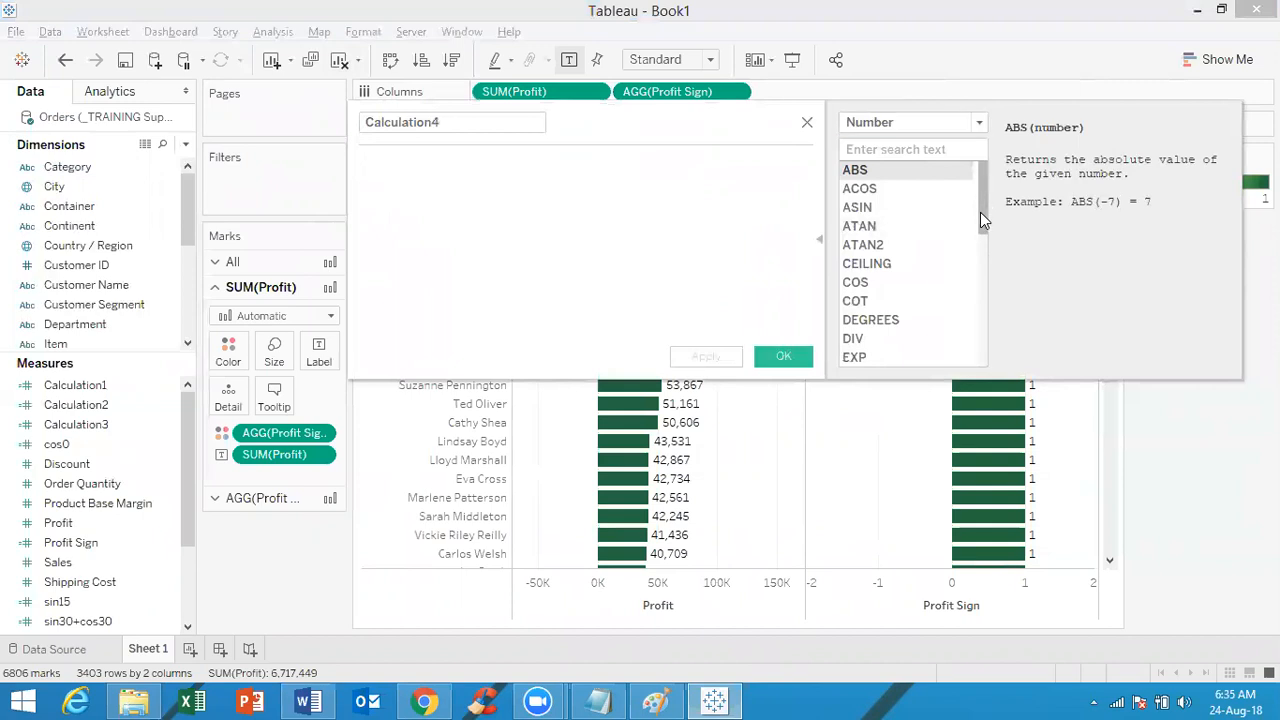
left_click_drag(980, 212, 971, 317)
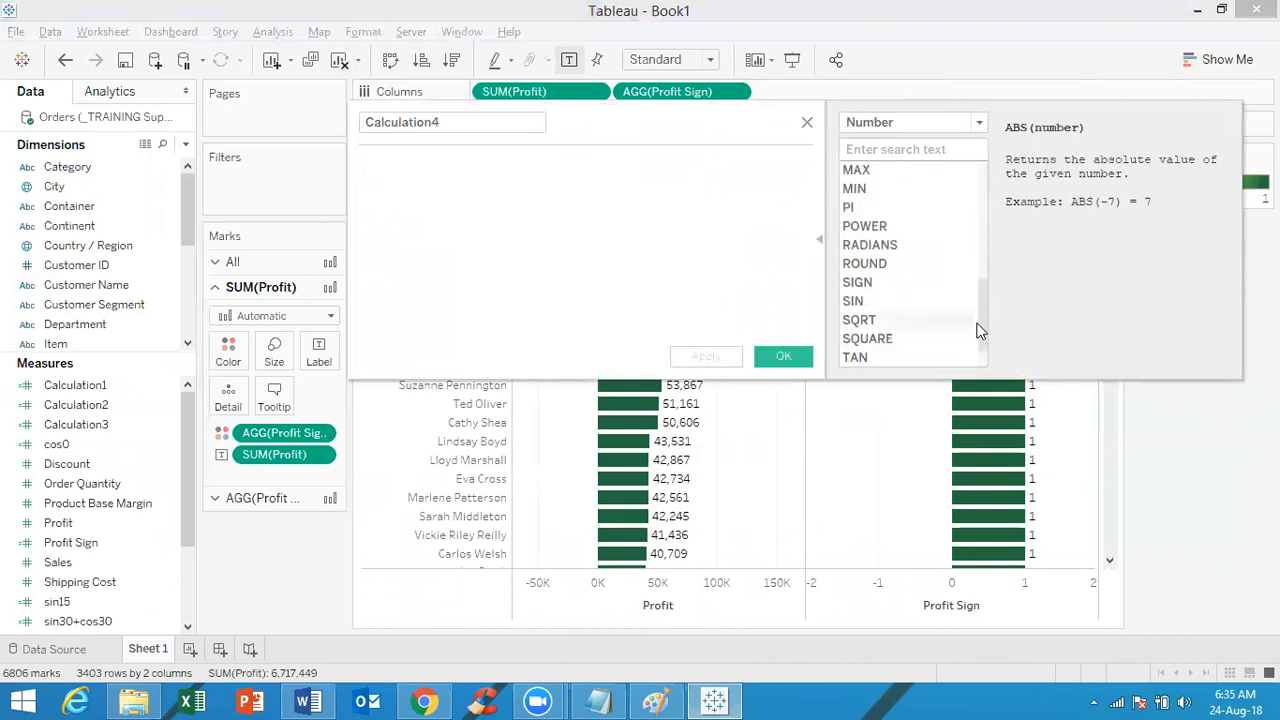
left_click(968, 320)
left_click_drag(984, 328, 982, 356)
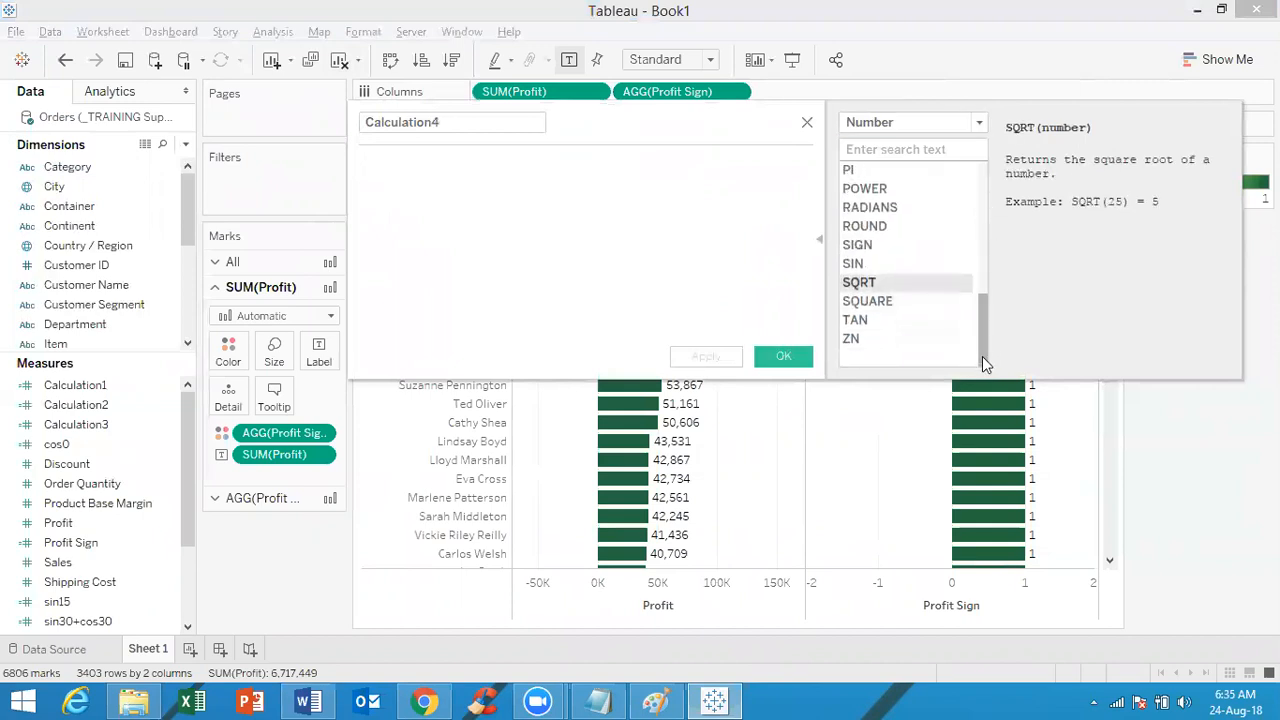
left_click(935, 345)
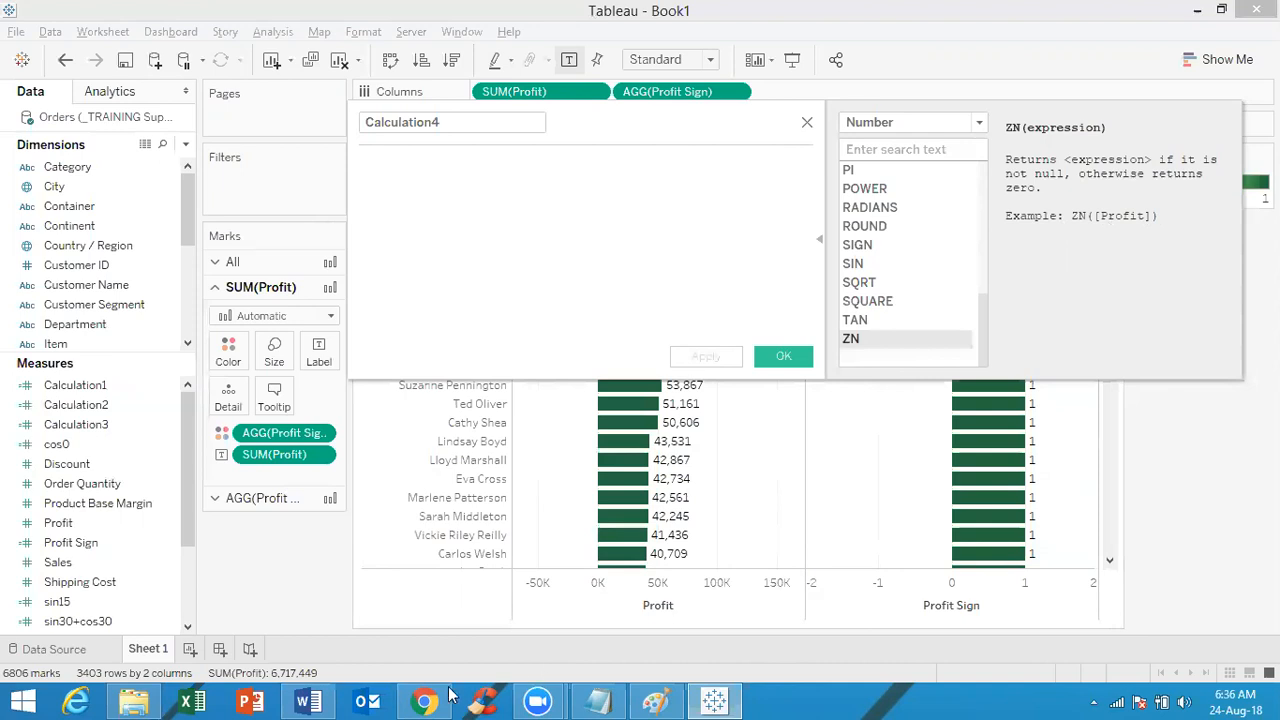
Examine the ZN example table in Paint, and return to Tableau to show the description of the ROUND function
left_click(655, 700)
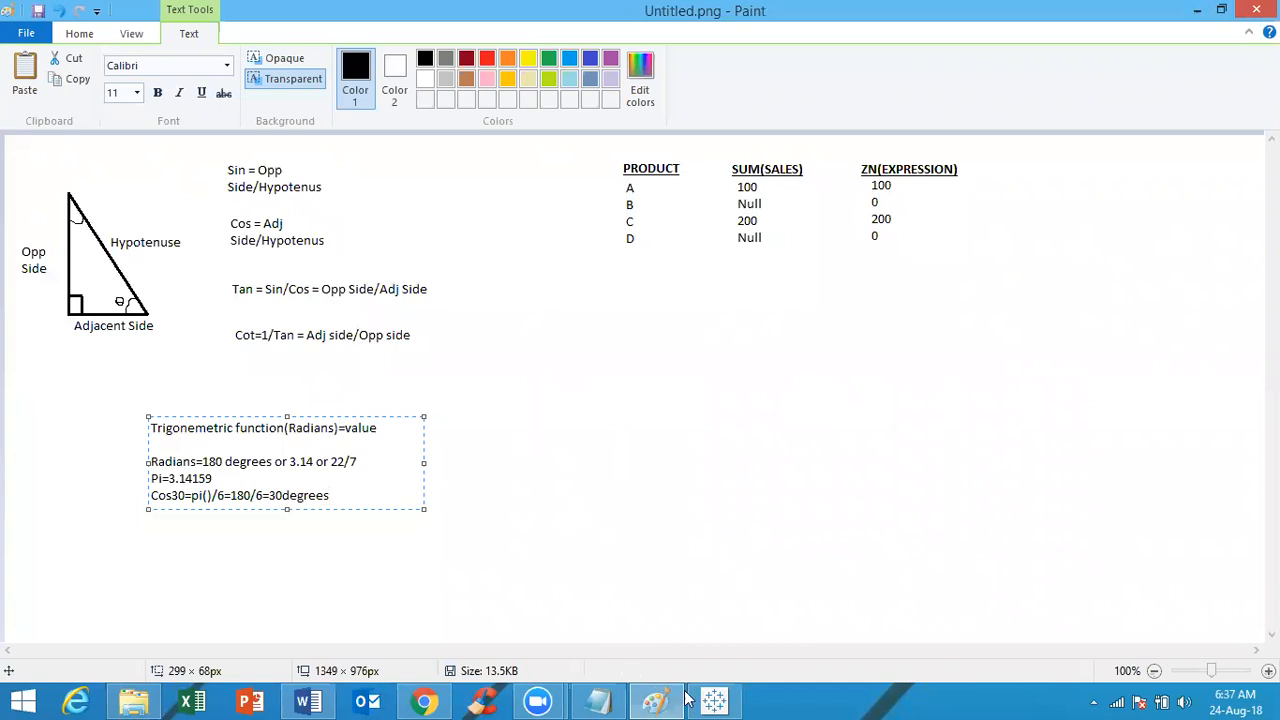
left_click(714, 700)
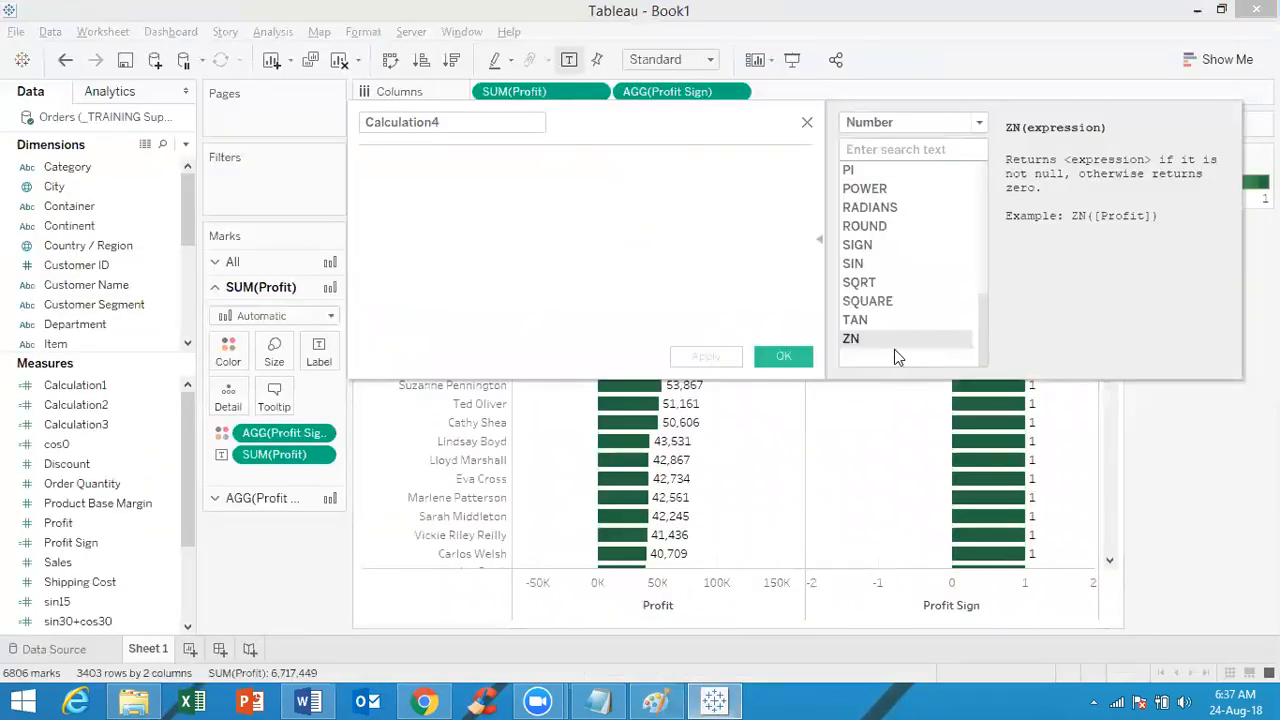
left_click(724, 695)
left_click(726, 698)
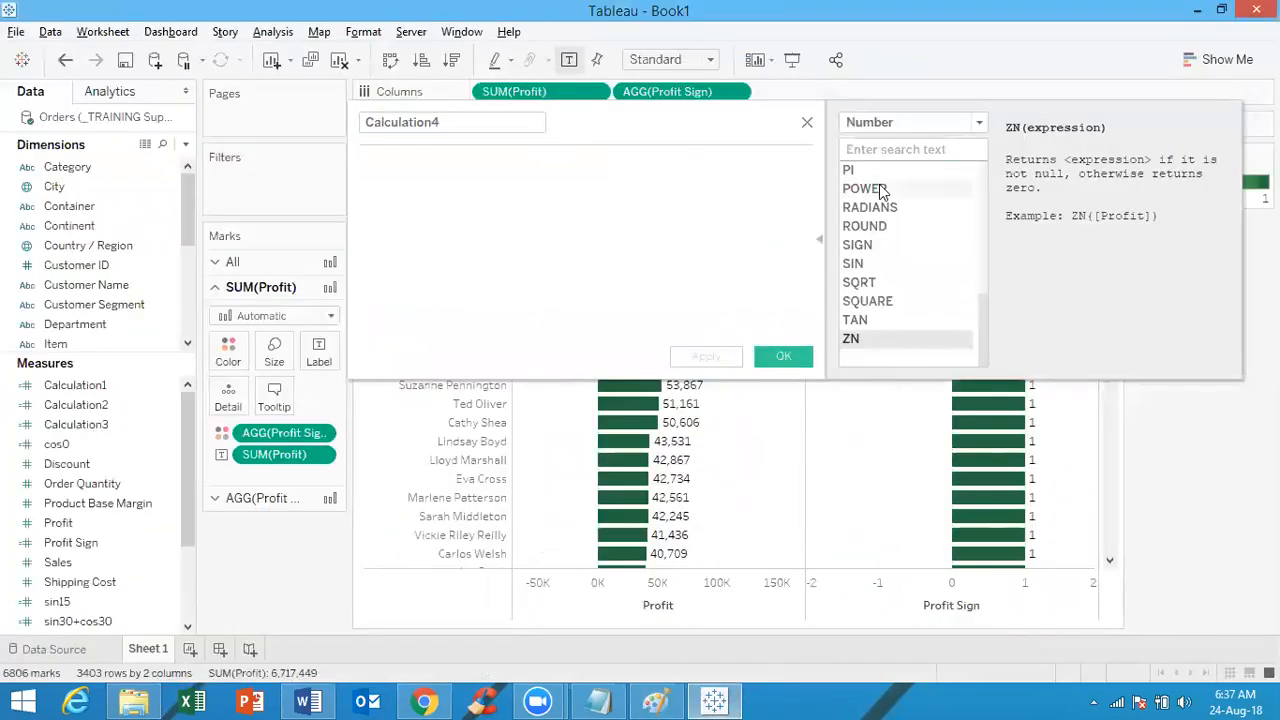
left_click(924, 226)
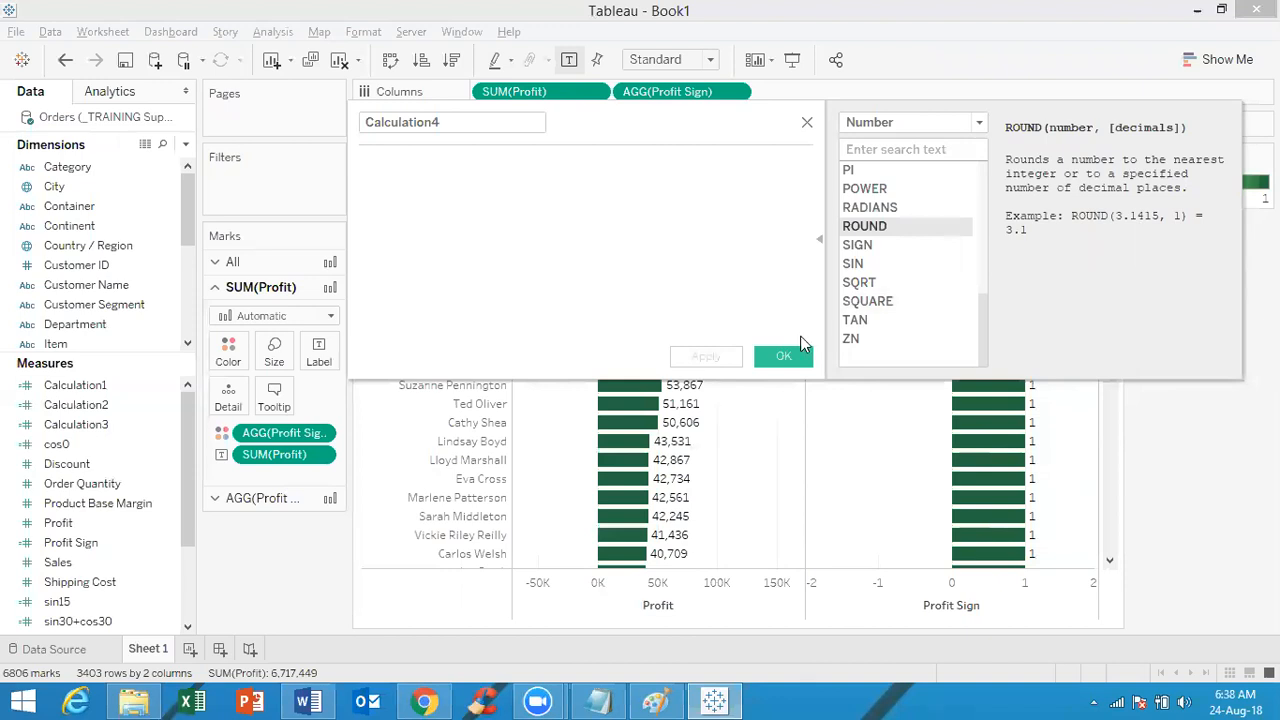
Switch to Paint and add the text example round(12.1124,2)=12.11 below the product table, enlarging its text box to fit
mouse_move(598, 698)
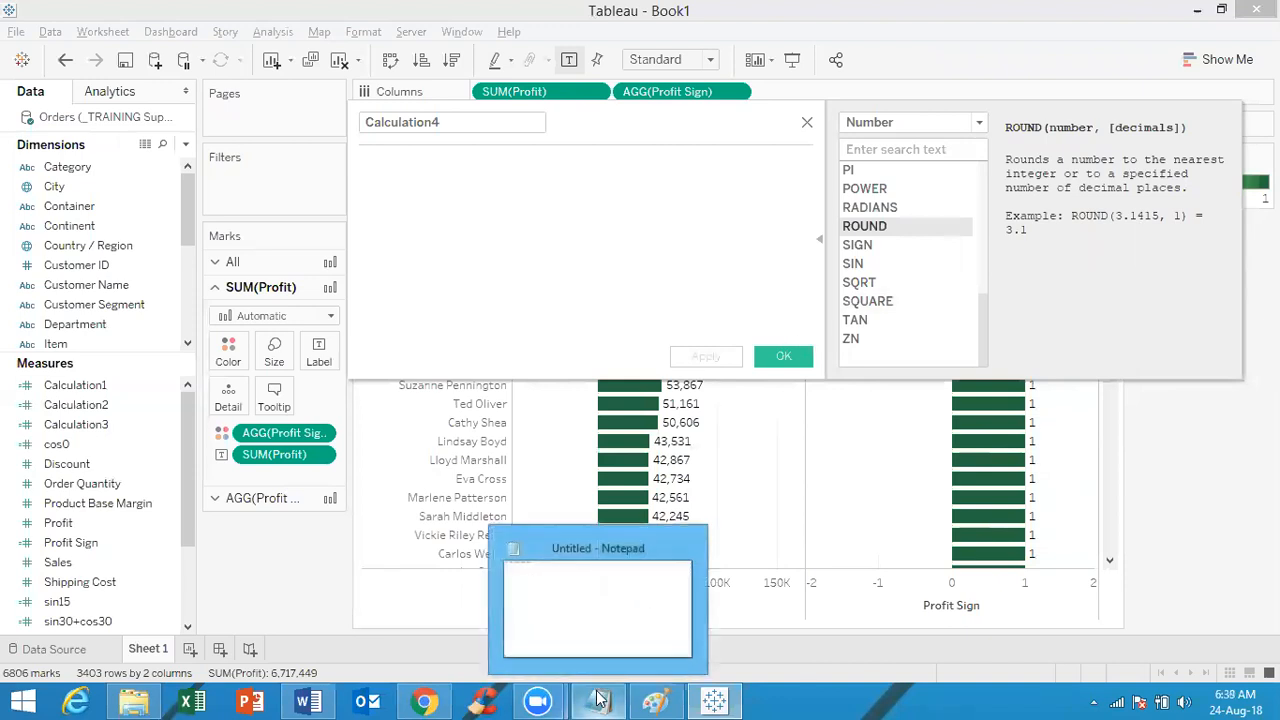
left_click(655, 698)
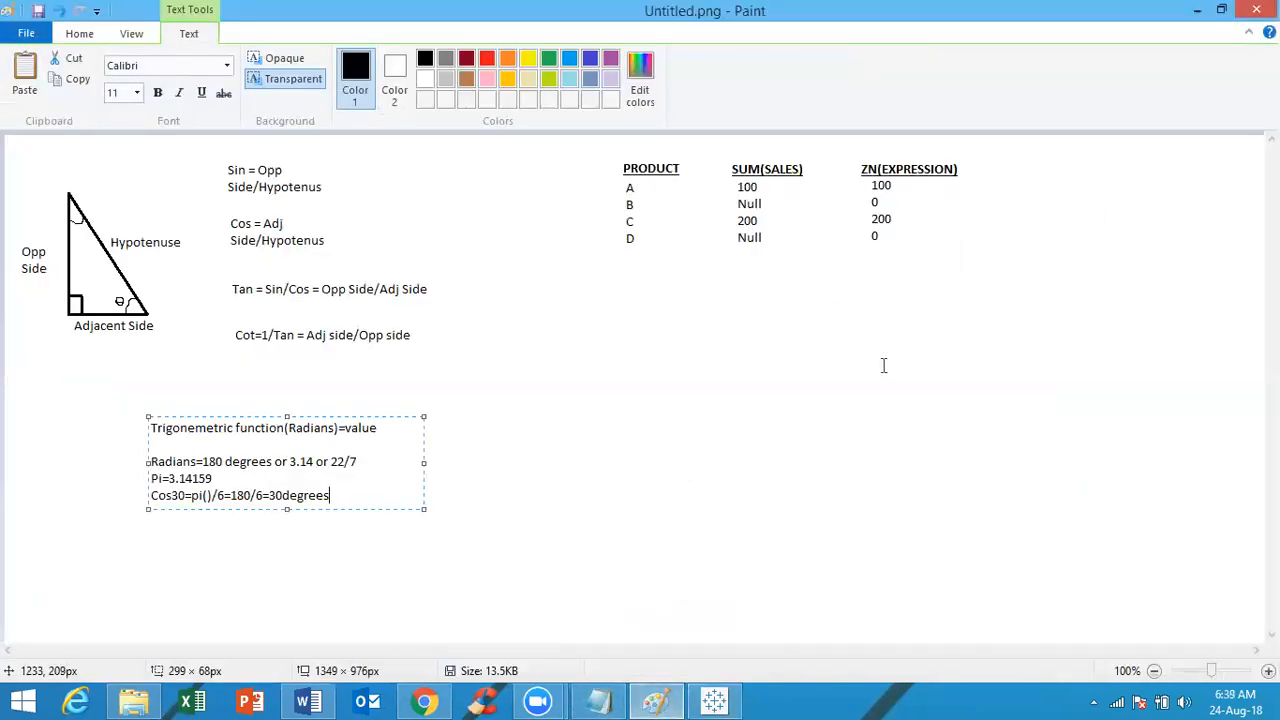
left_click(645, 378)
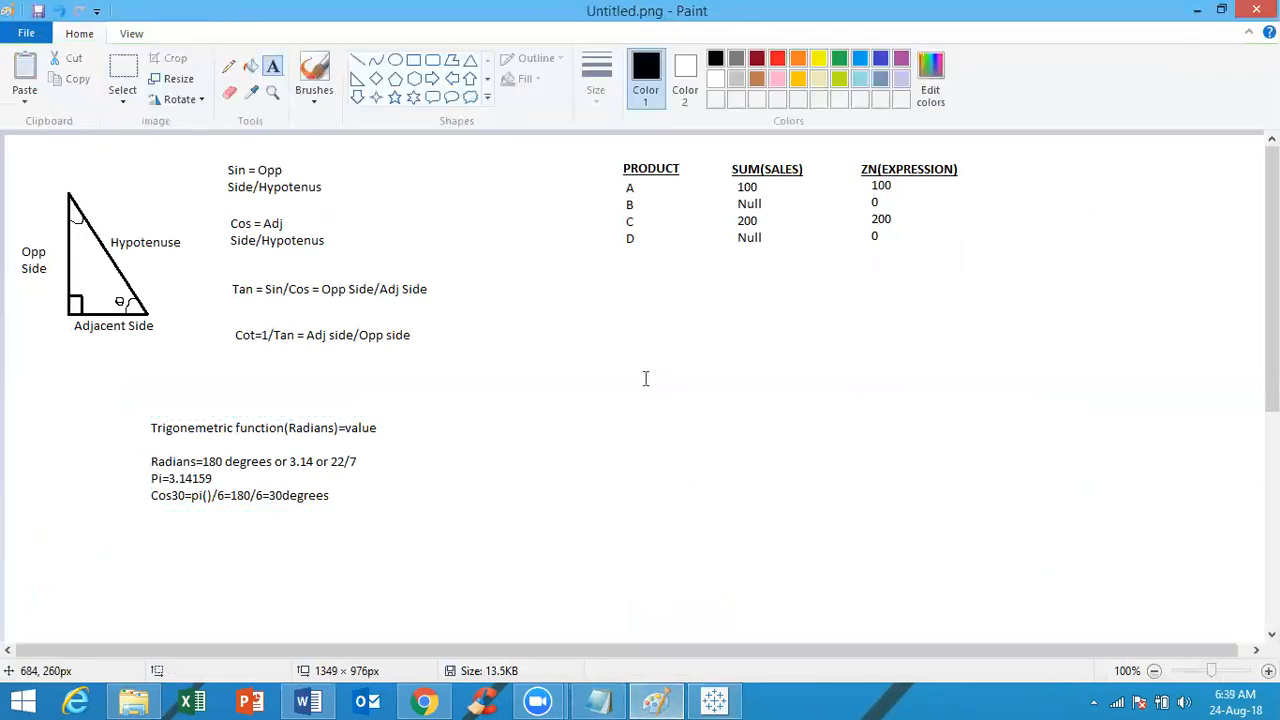
left_click(645, 378)
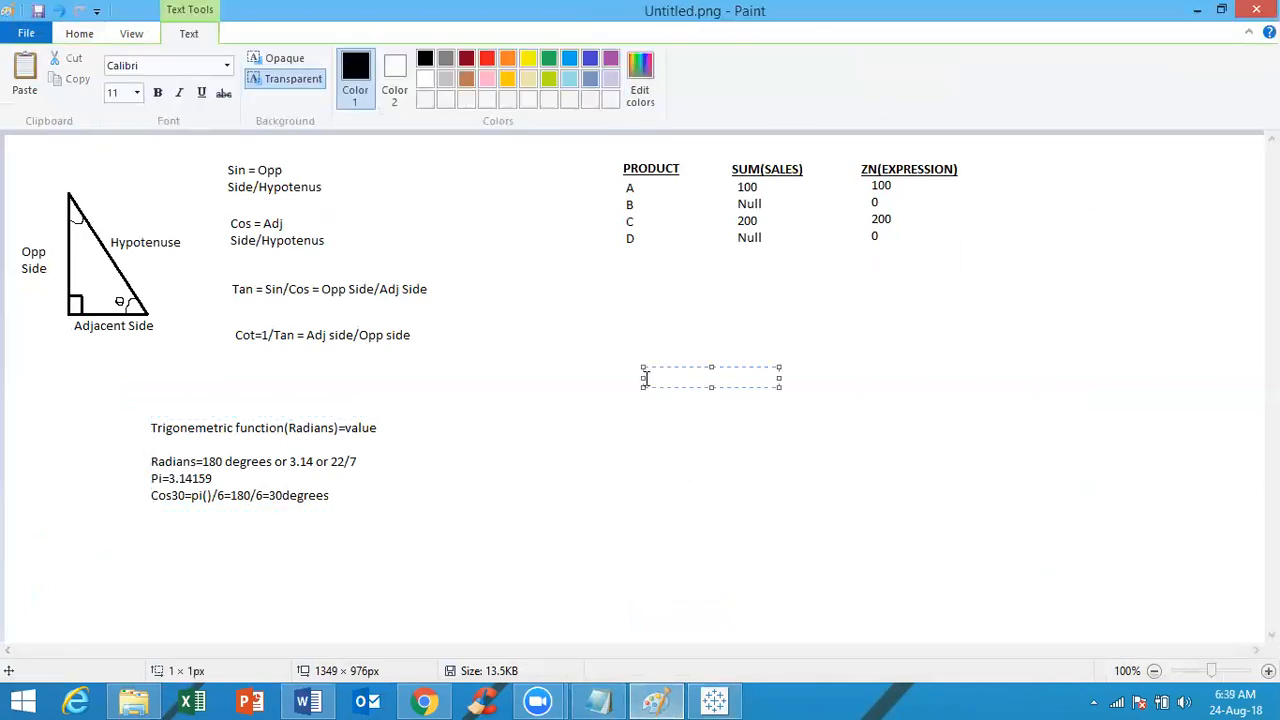
type("round(12.1124,2")
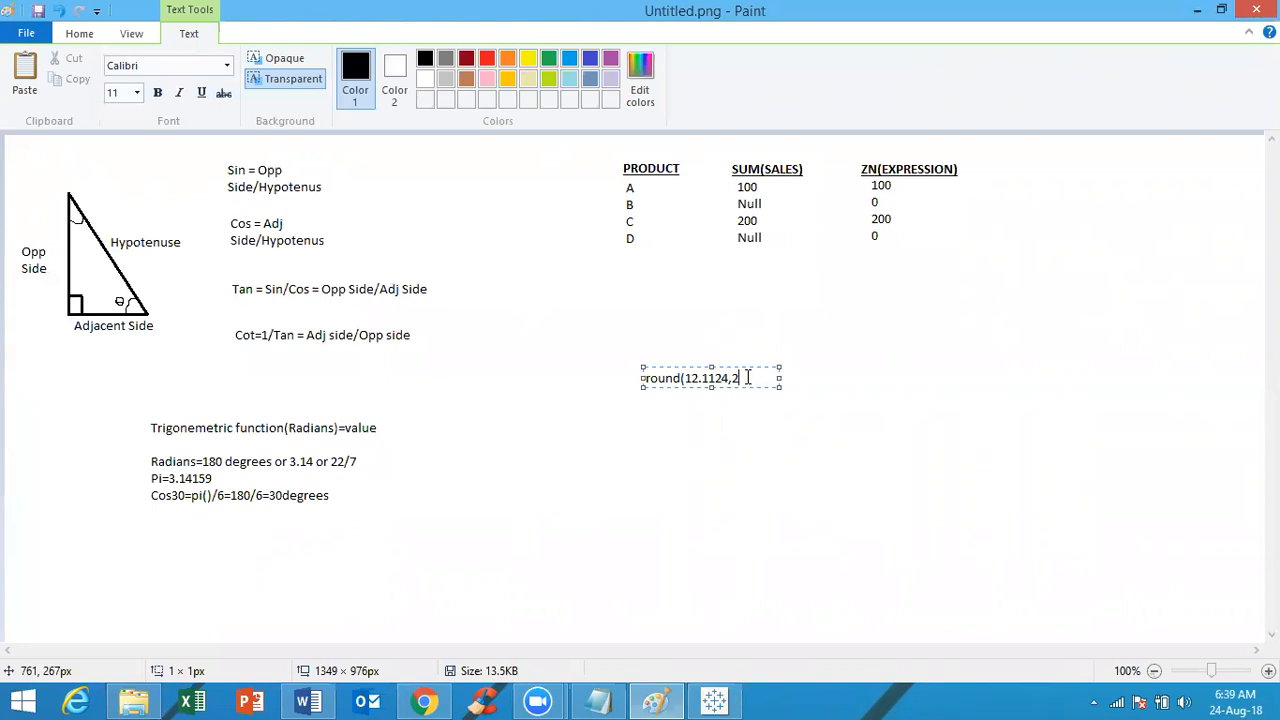
type(")")
type("=12.11")
left_click_drag(779, 390, 880, 380)
left_click_drag(741, 378, 736, 376)
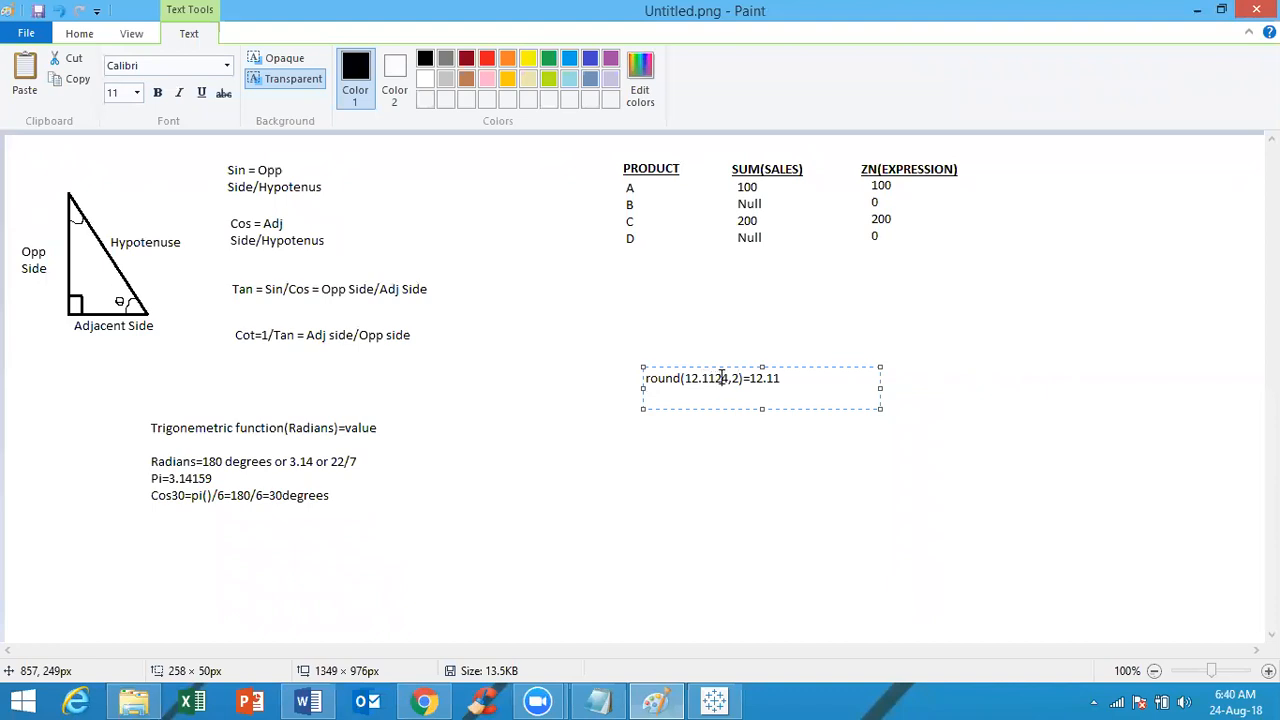
Examine the decimal digits of 12.1124 and the rounded result in the first ROUND example
left_click_drag(721, 378, 716, 378)
left_click(714, 378)
left_click_drag(702, 378, 728, 378)
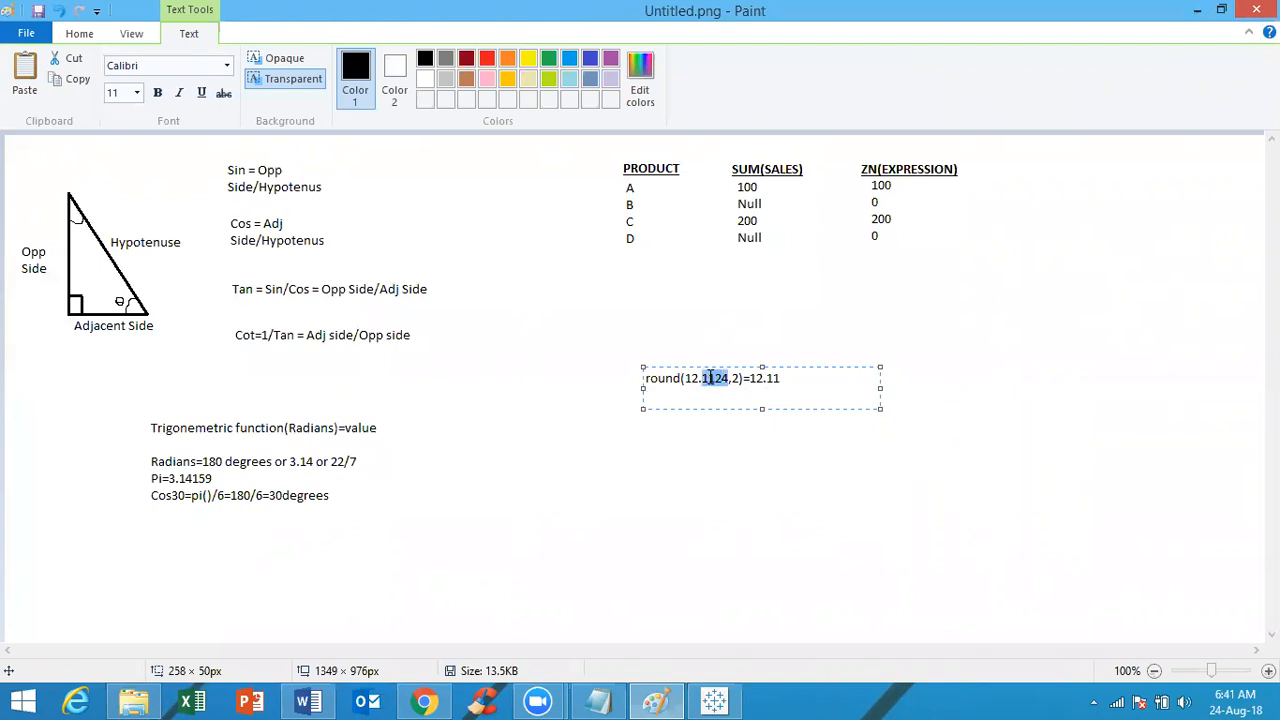
left_click(709, 379)
left_click_drag(716, 378, 724, 381)
left_click(711, 379)
left_click_drag(775, 377, 785, 385)
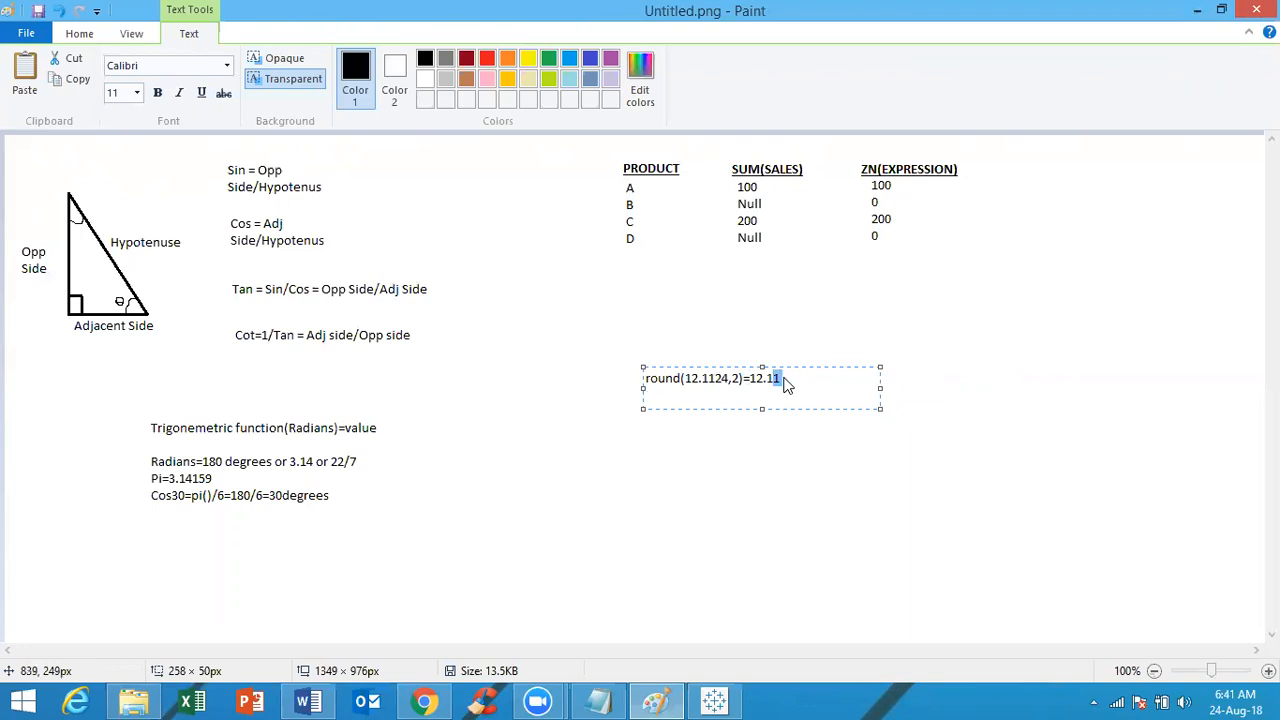
Add a second example line, ROUND(12.1154,2)=12.12, below the first one in the same text box
left_click(788, 381)
key("Return")
type("ROUND(12.1154,2)=12.12")
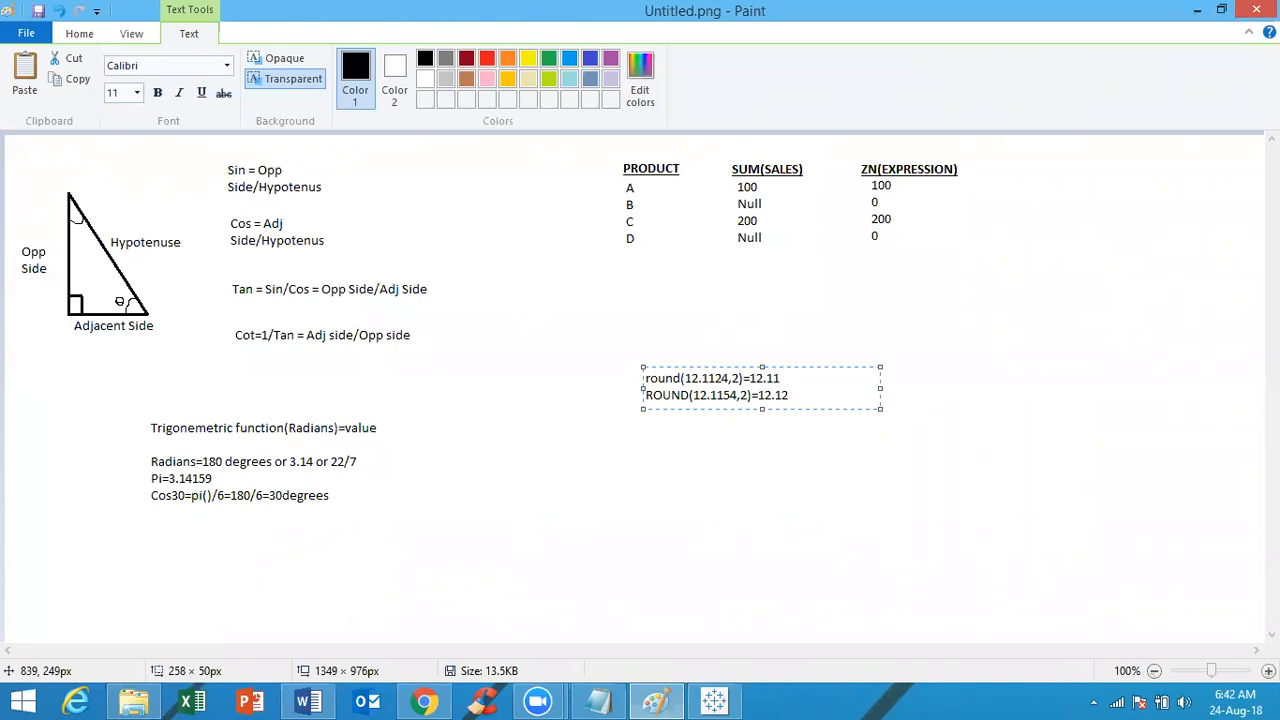
Examine the decimal digits of 12.1154 and the last digit of the result in the second ROUND example
left_click(743, 394)
left_click_drag(731, 393, 724, 391)
left_click(718, 393)
left_click_drag(717, 394, 724, 395)
left_click_drag(781, 394, 789, 395)
left_click(795, 395)
Switch back to Tableau and save the new calculated field Calculation4 with the formula round(12.1154,0)
key("alt+Tab")
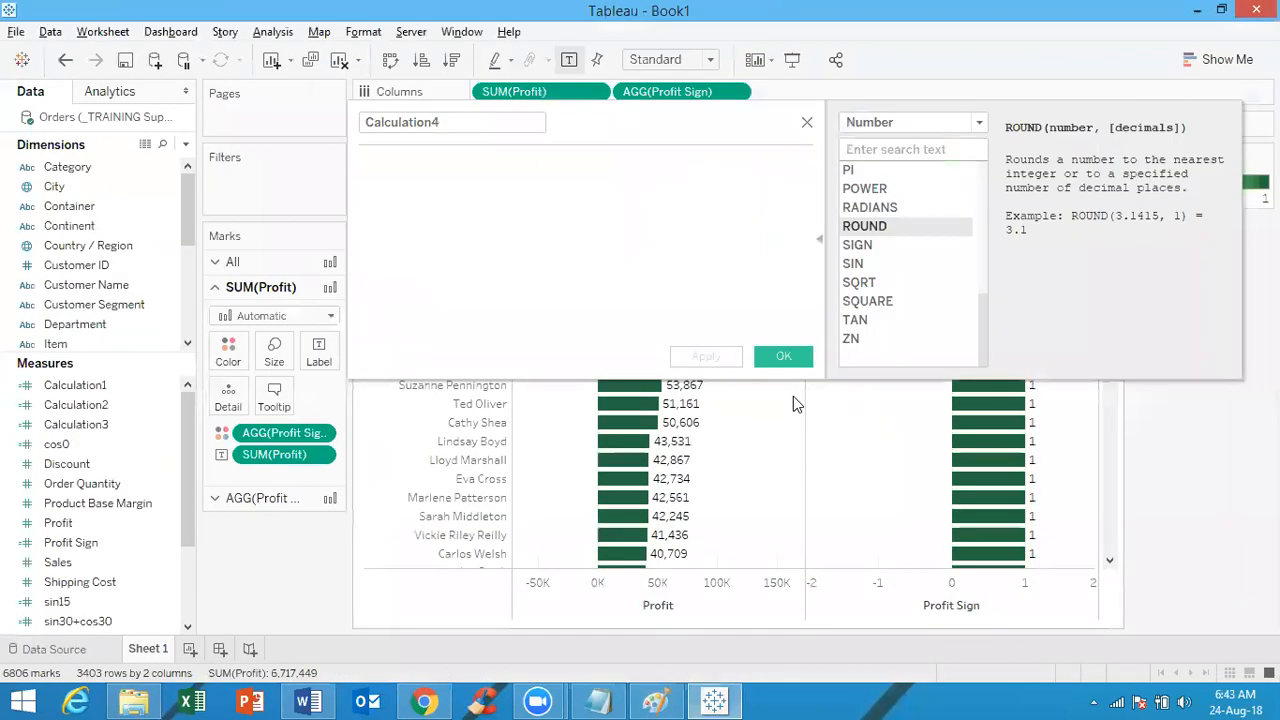
type("rou")
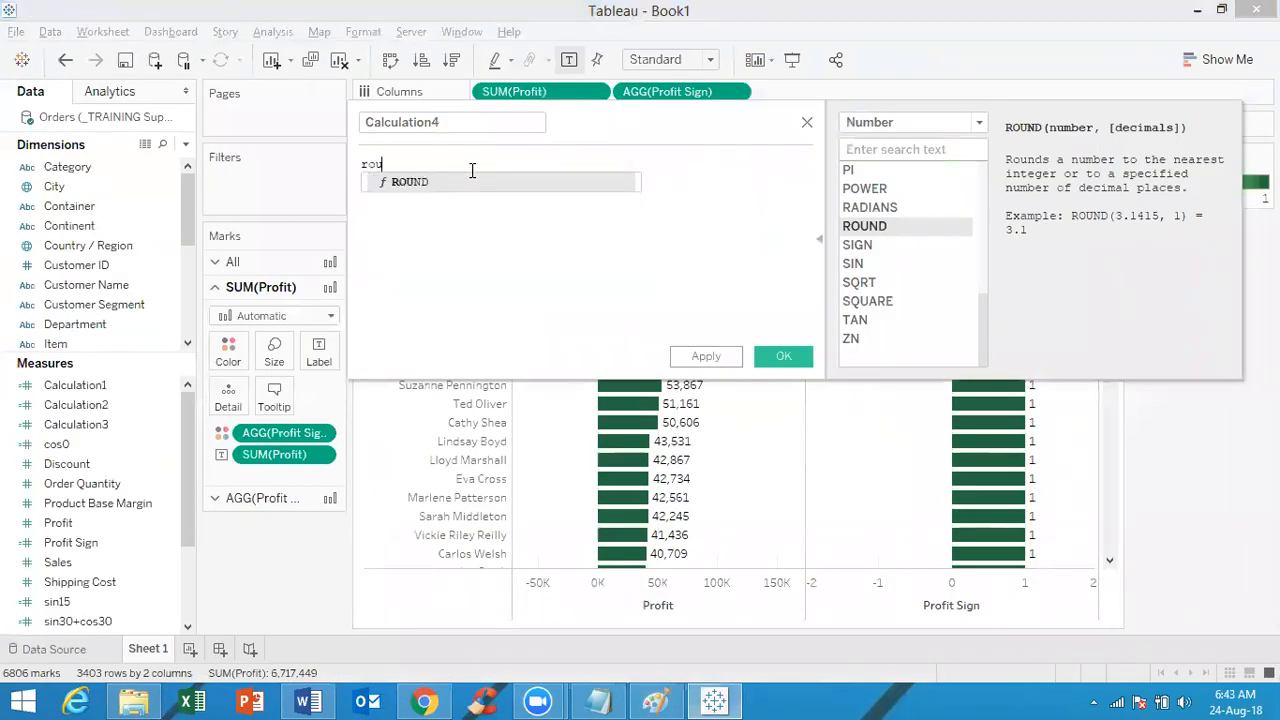
type("nd(")
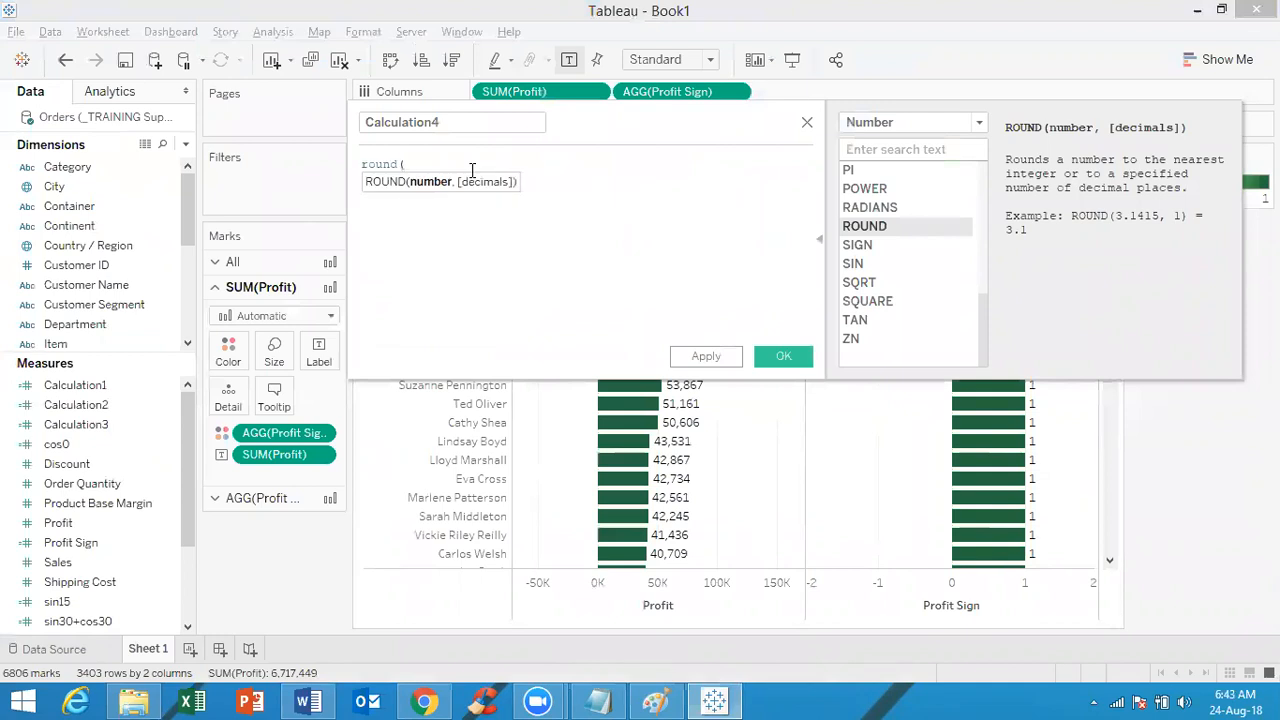
type("12.1154,0")
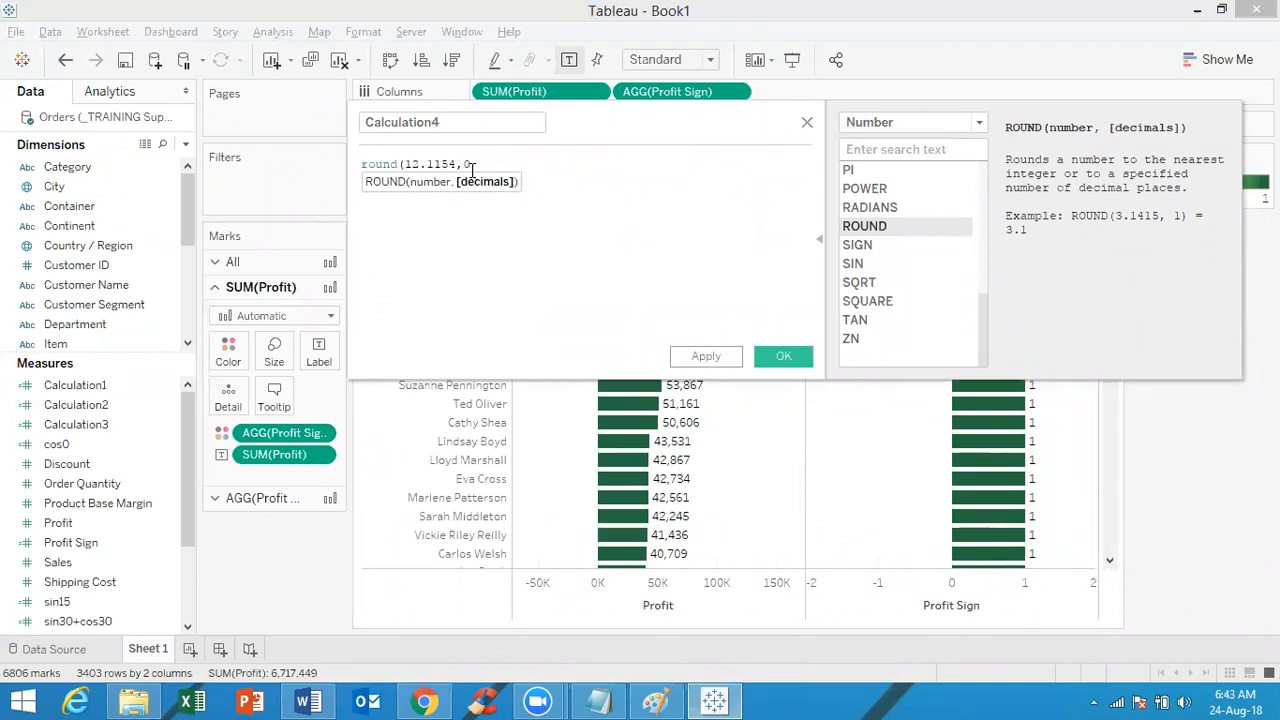
type(")")
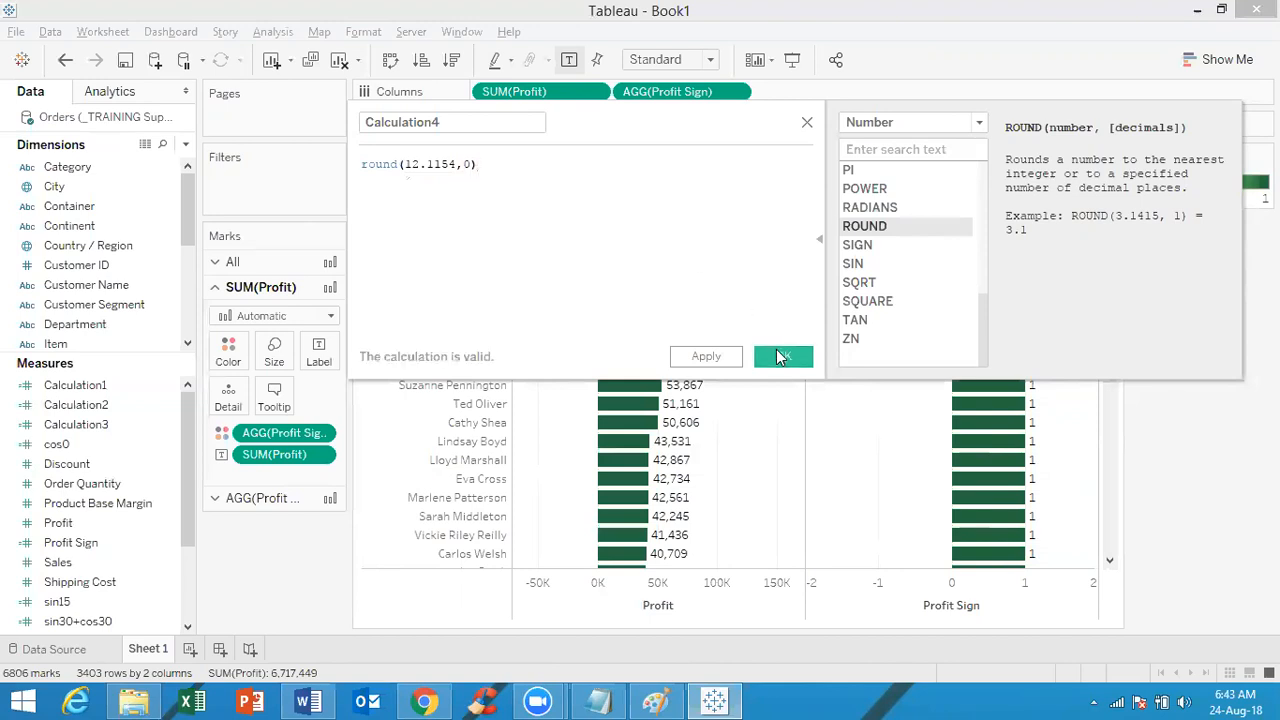
left_click(781, 357)
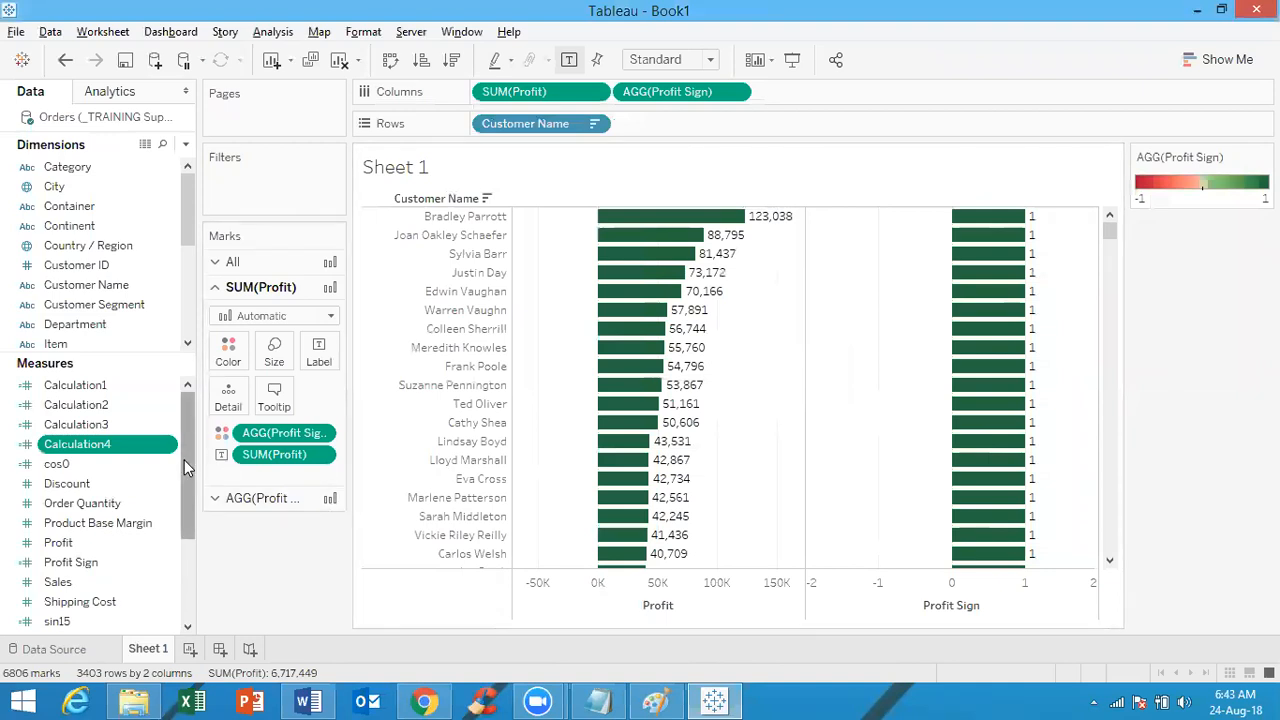
Add a new worksheet and review the formulas of Calculation3 and Calculation4 without changing them
left_click(189, 649)
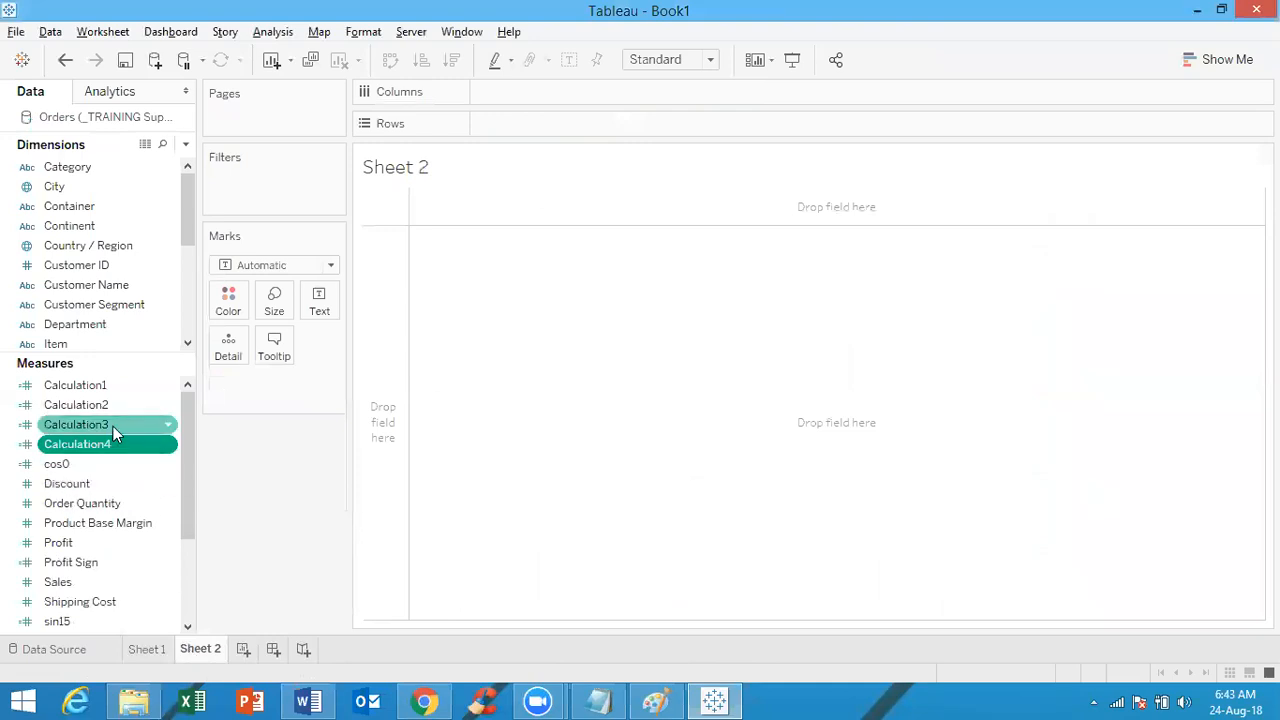
left_click(113, 426)
right_click(113, 430)
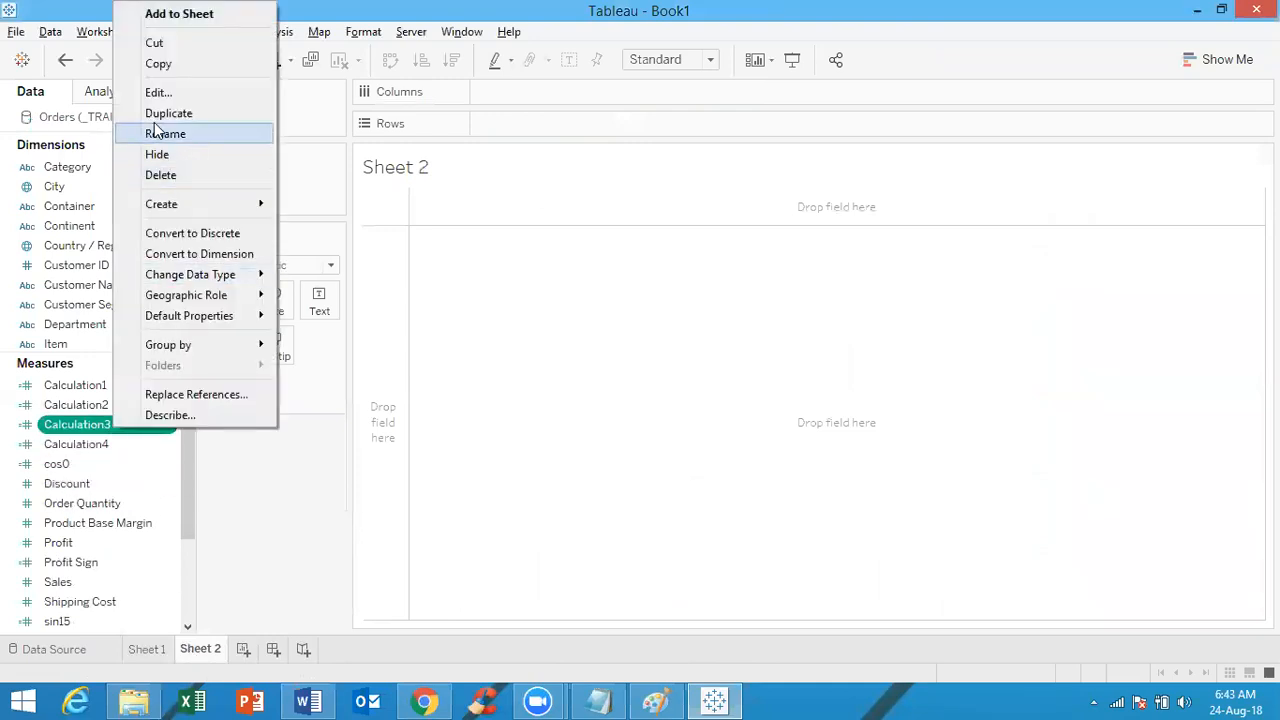
left_click(157, 92)
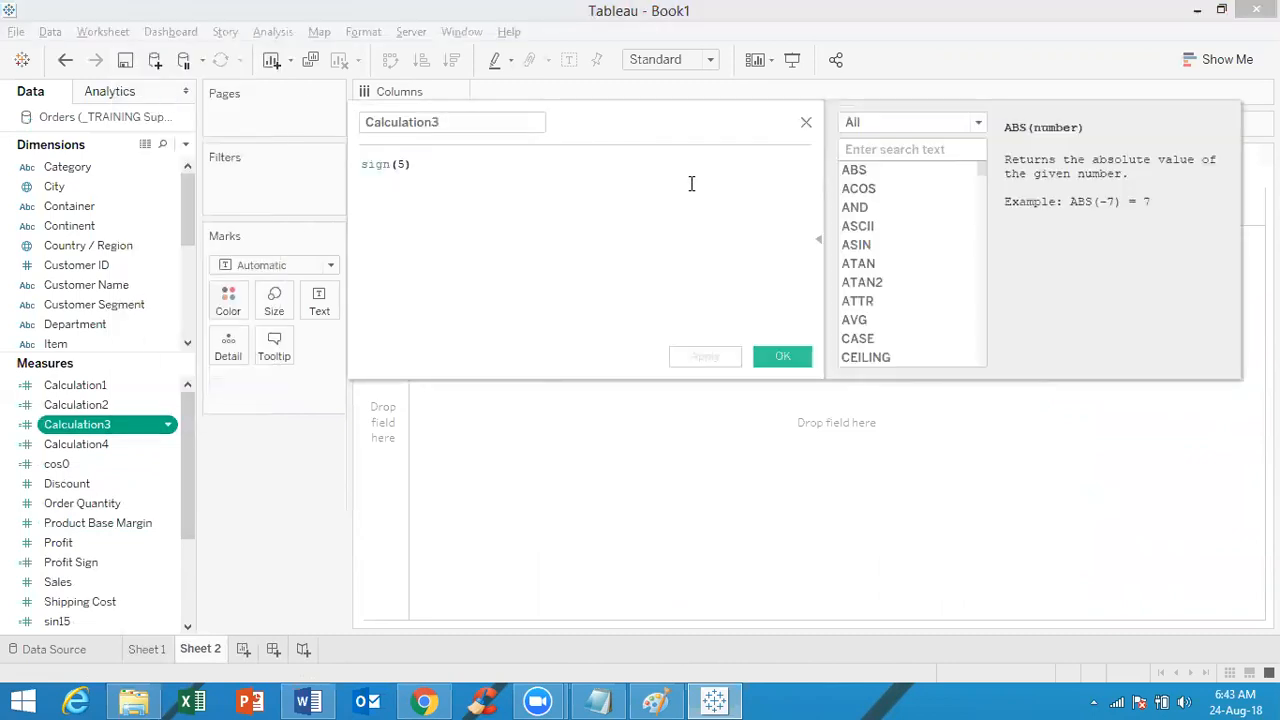
left_click(806, 125)
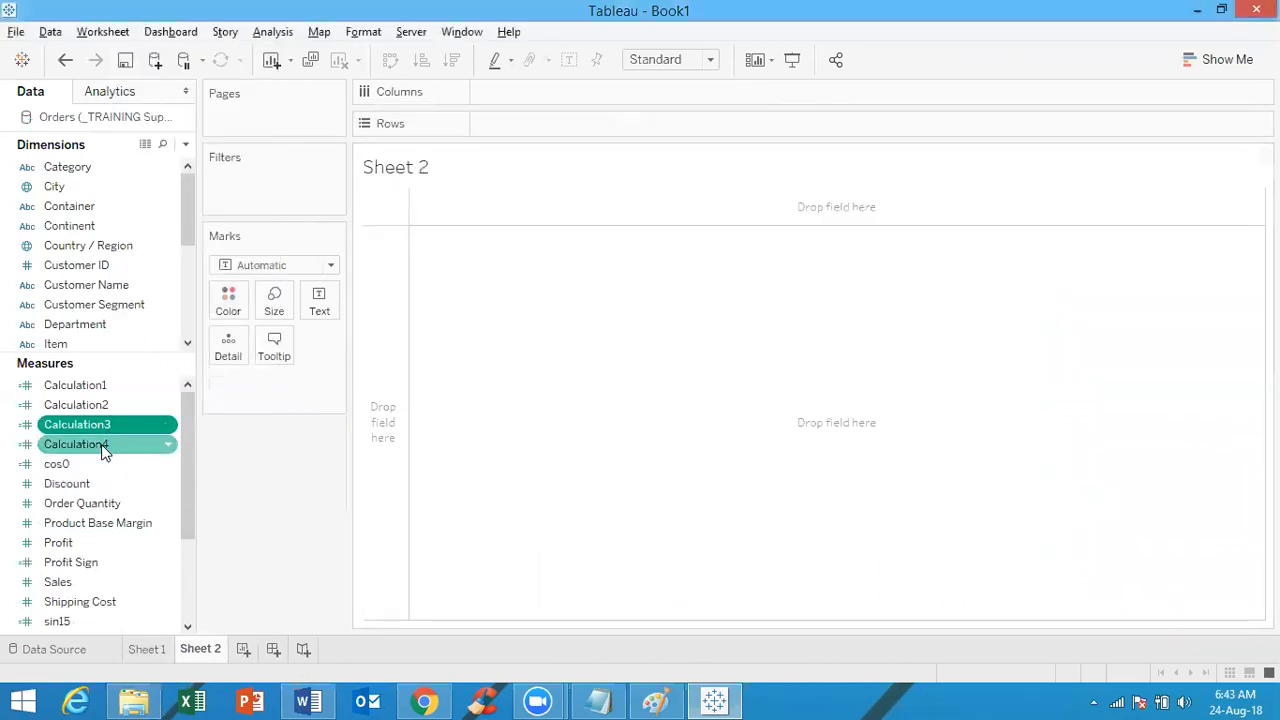
right_click(104, 446)
left_click(180, 116)
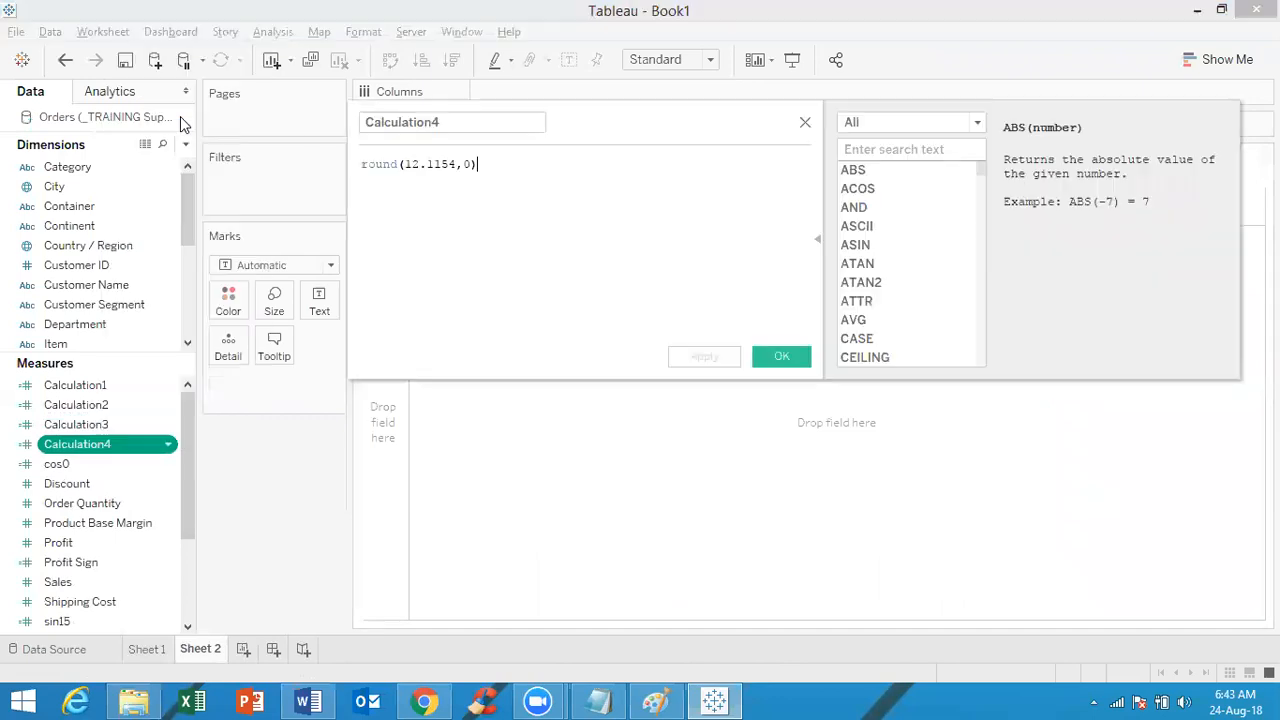
left_click(804, 124)
Place Calculation4 on Rows and convert it from a sum to a dimension
left_click_drag(135, 453, 518, 124)
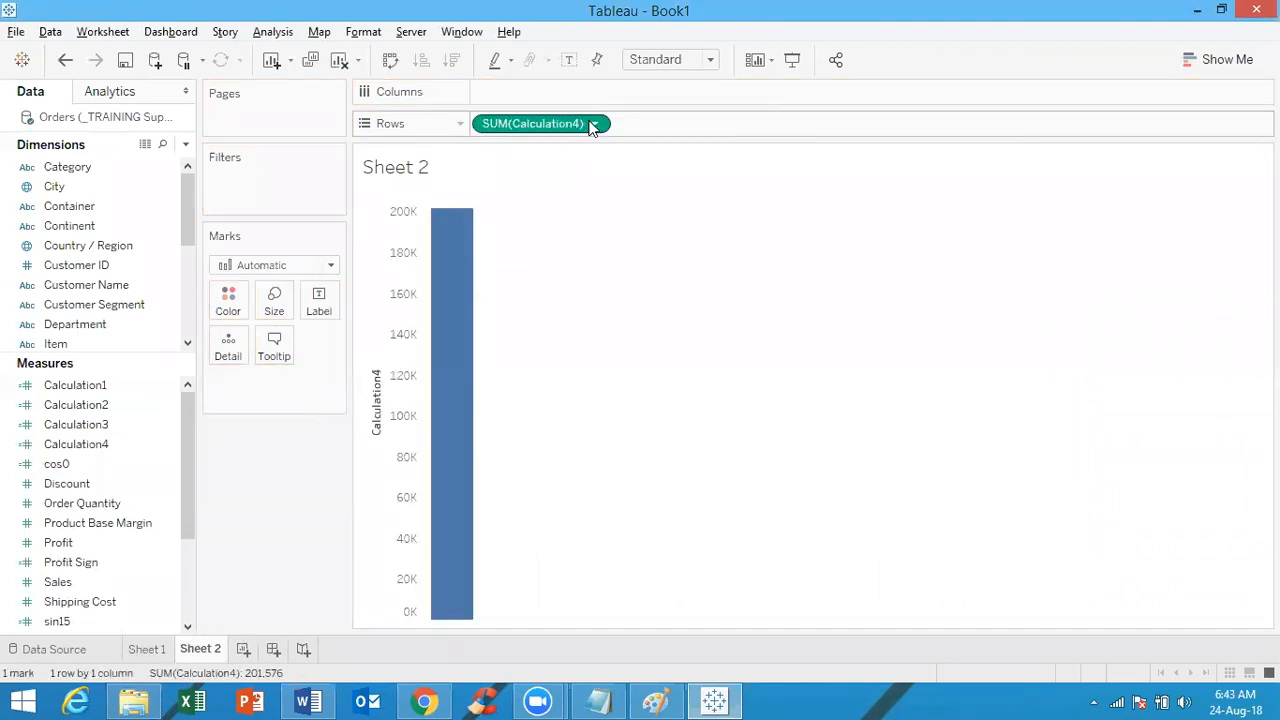
left_click(591, 123)
left_click(558, 283)
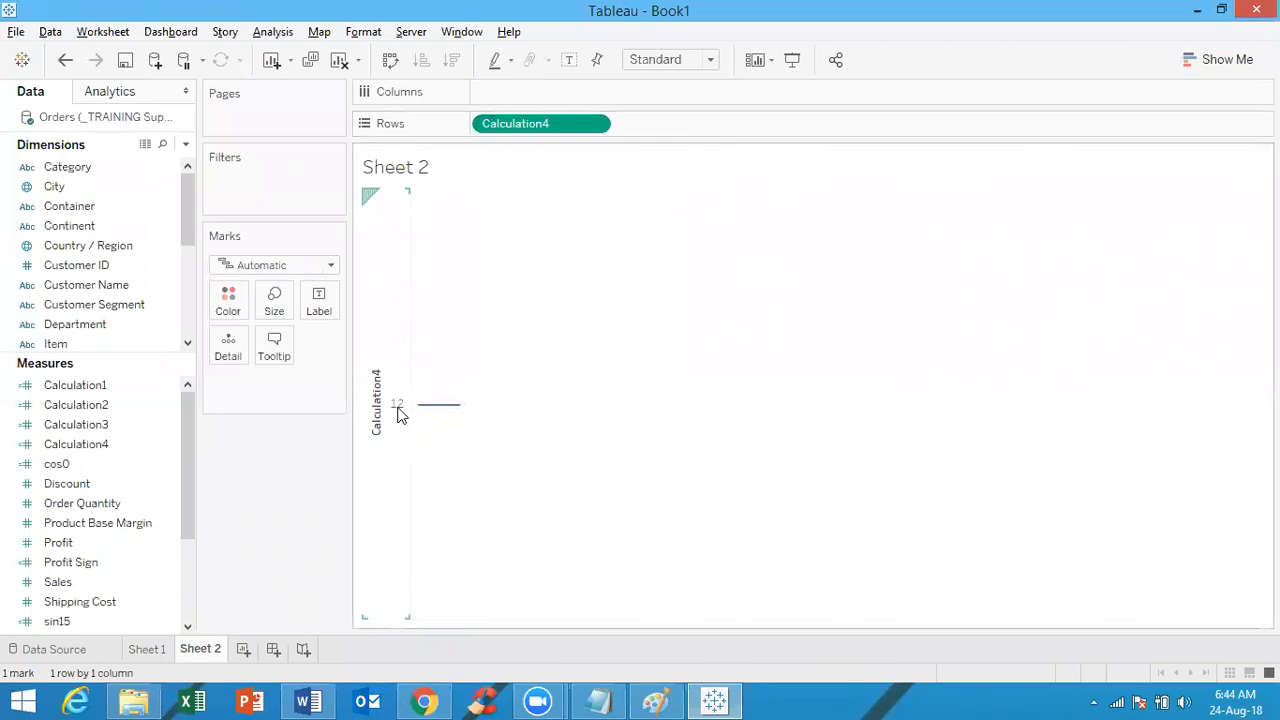
Edit Calculation4 to omit the decimals argument, making the formula round(12.1154)
right_click(120, 441)
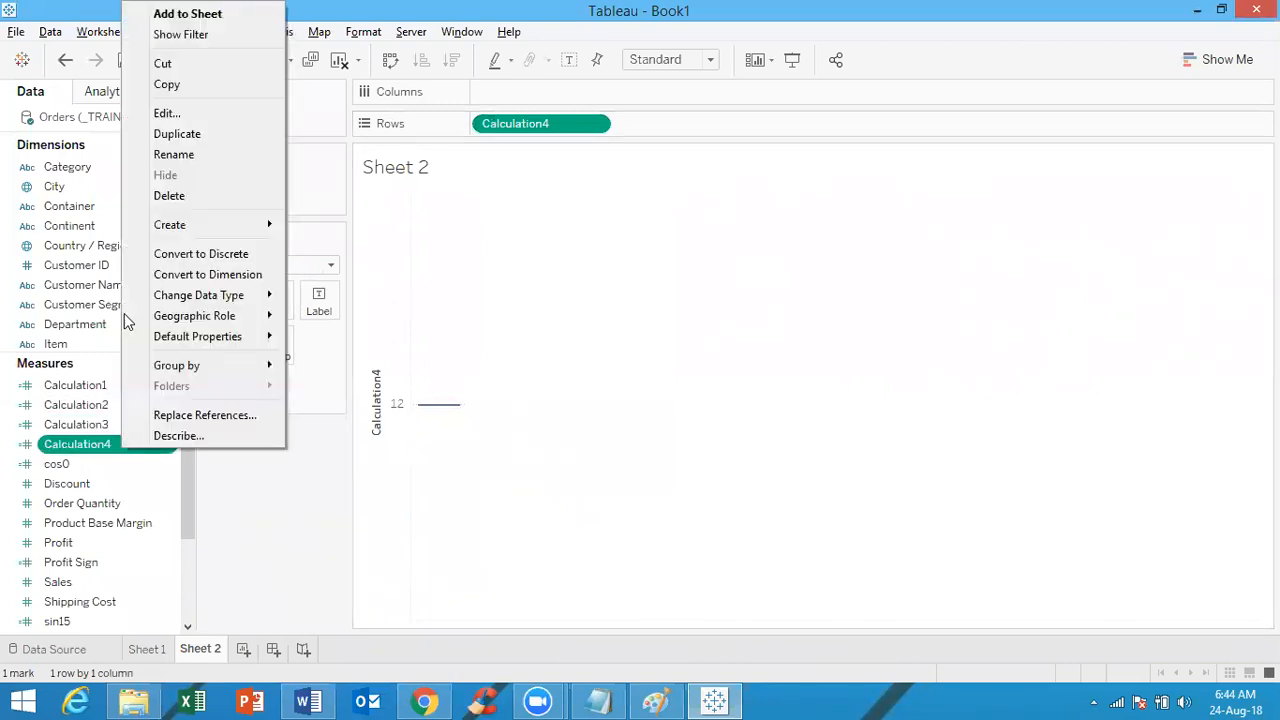
left_click(184, 112)
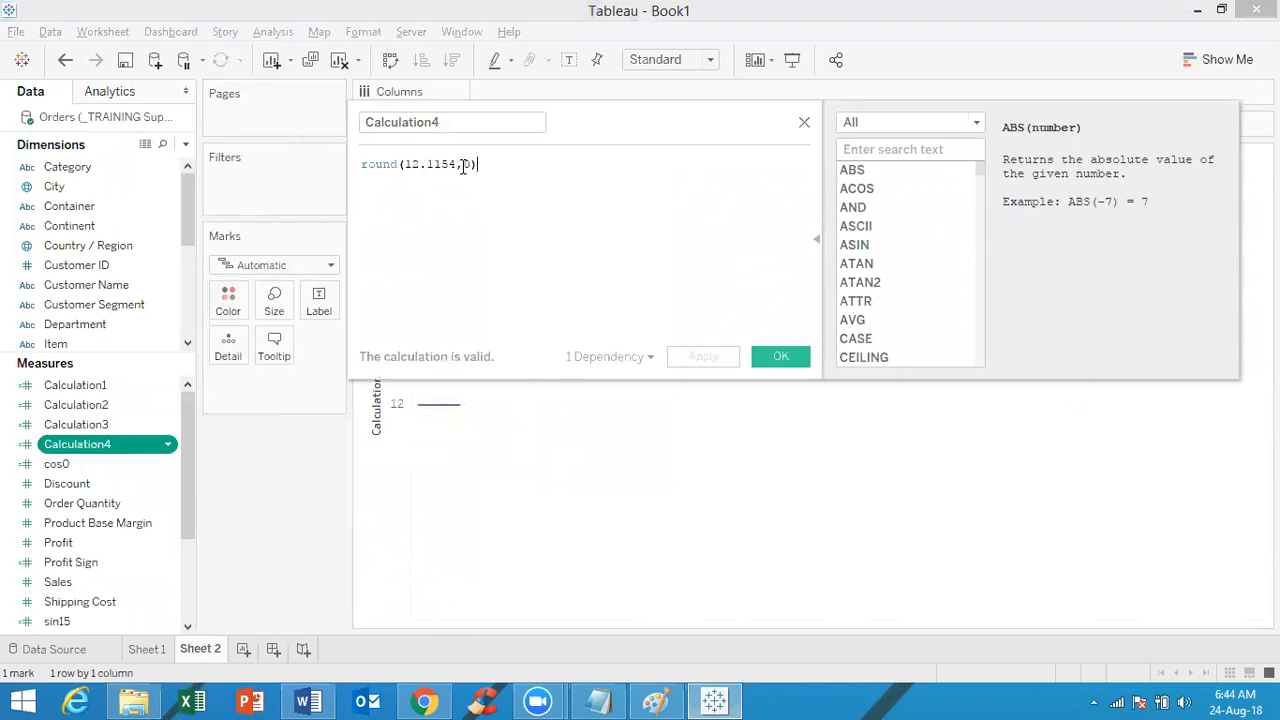
left_click(470, 164)
key("BackSpace")
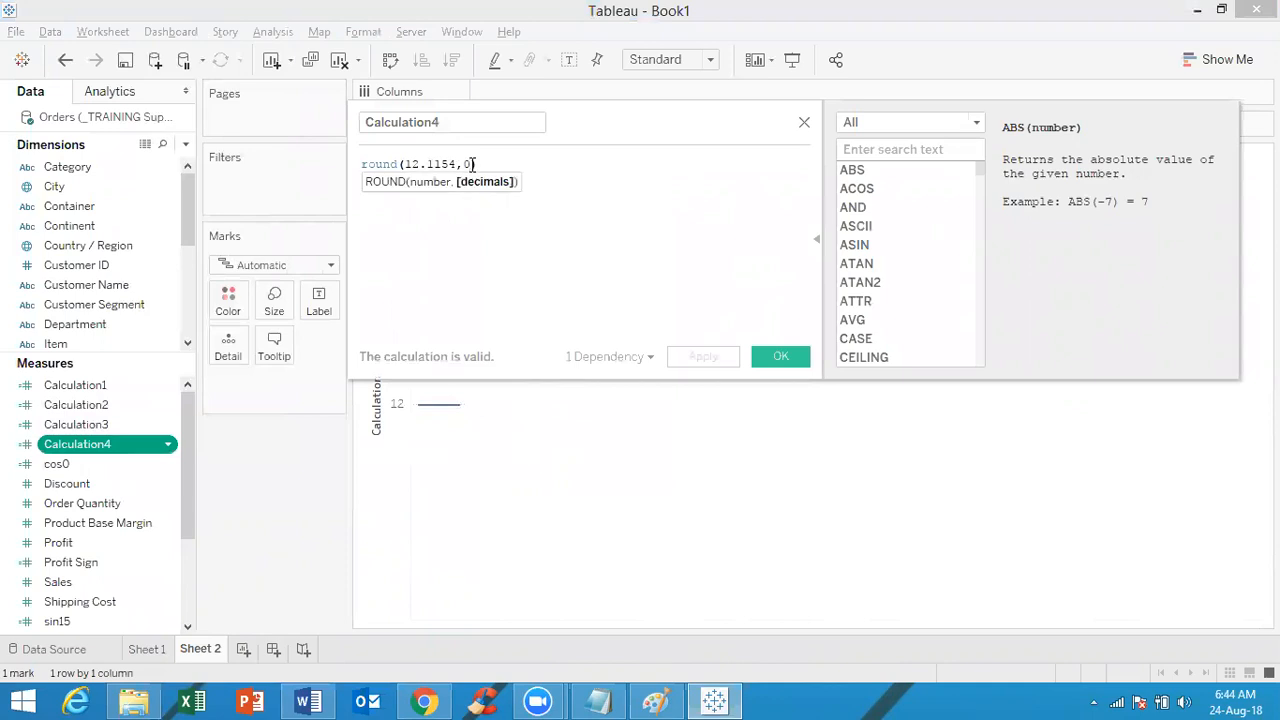
key("BackSpace")
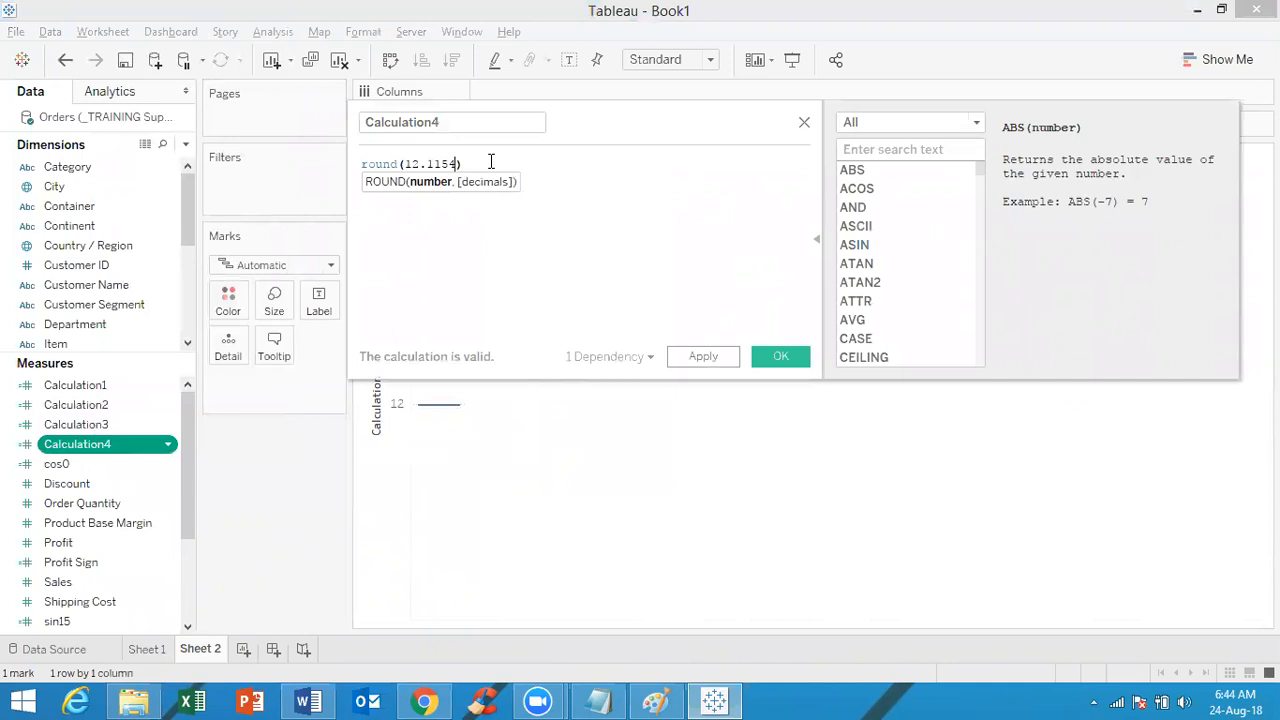
left_click(781, 358)
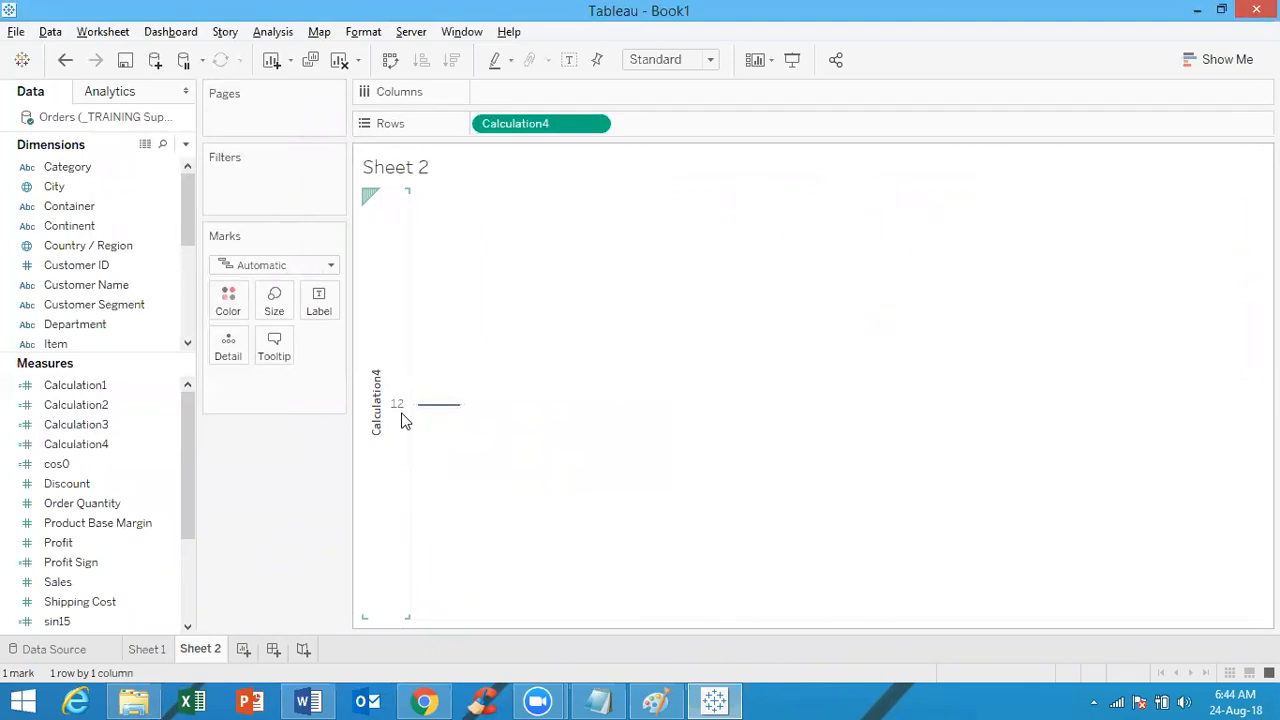
Change the Calculation4 formula to round(12.54,0) and save it
right_click(108, 446)
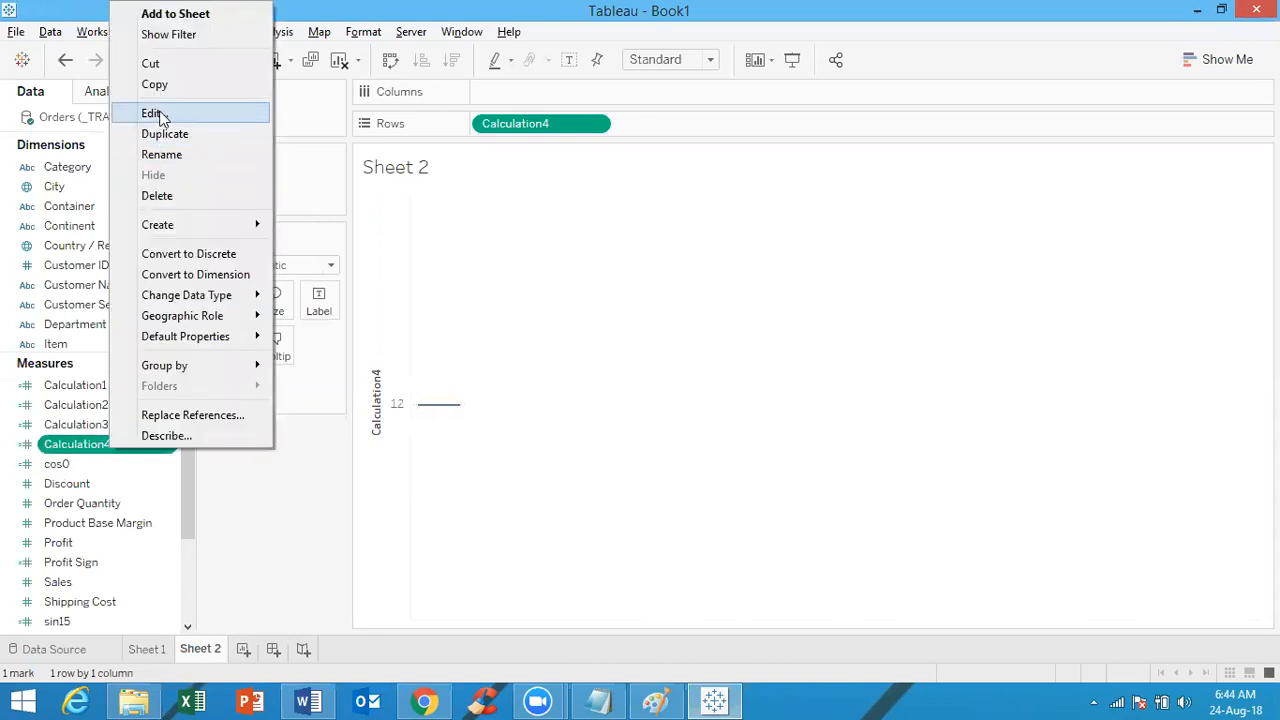
left_click(158, 114)
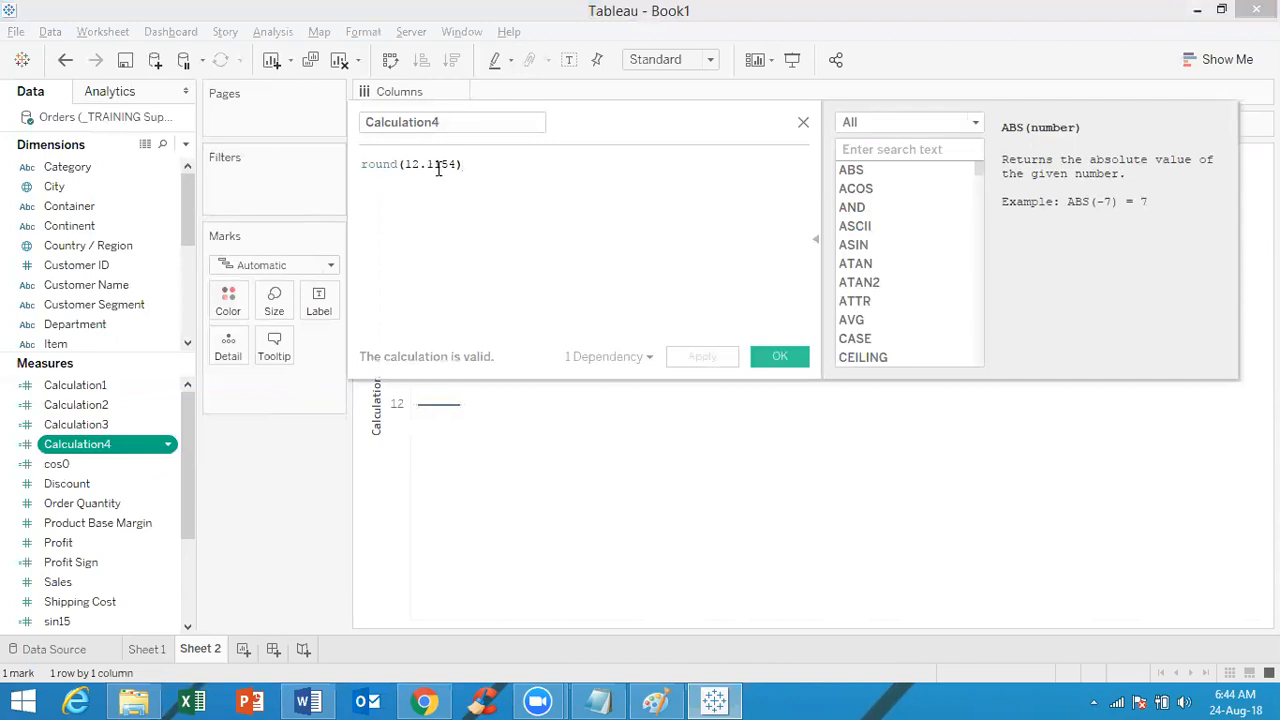
left_click(455, 164)
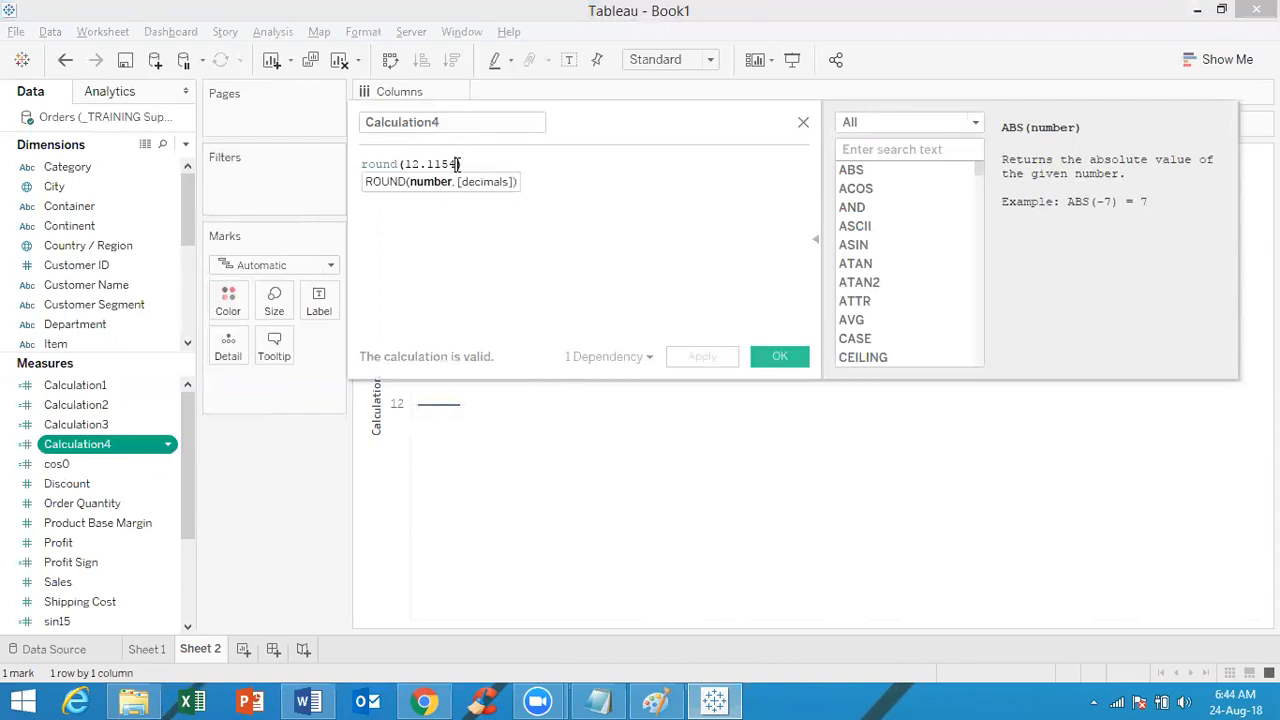
key("BackSpace")
key("BackSpace")
key("BackSpace")
key("BackSpace")
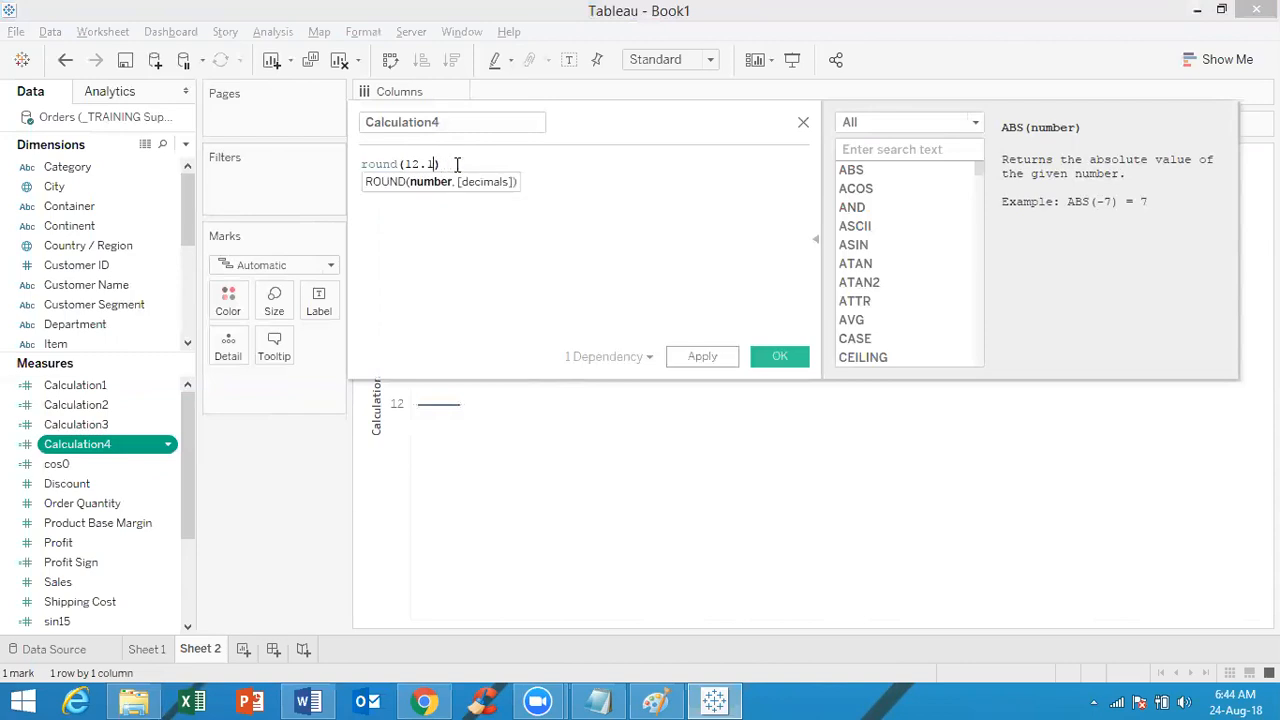
type("54")
left_click(457, 165)
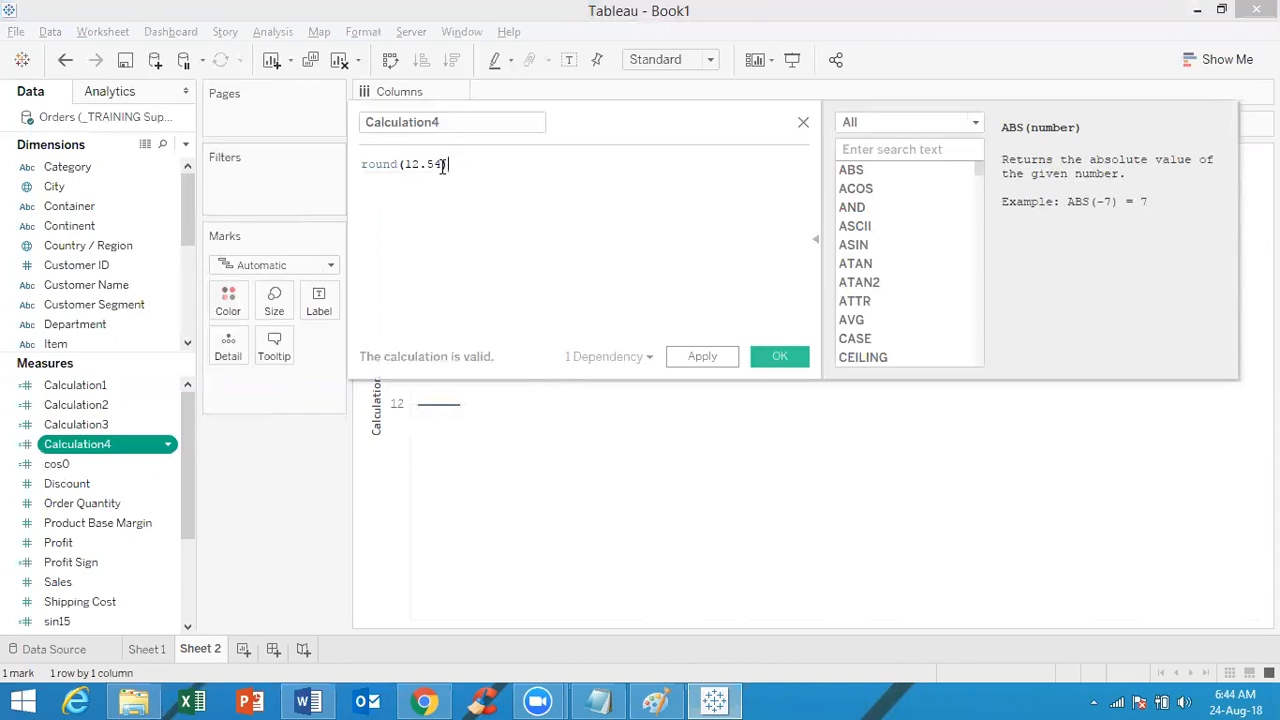
left_click(443, 165)
type(",0")
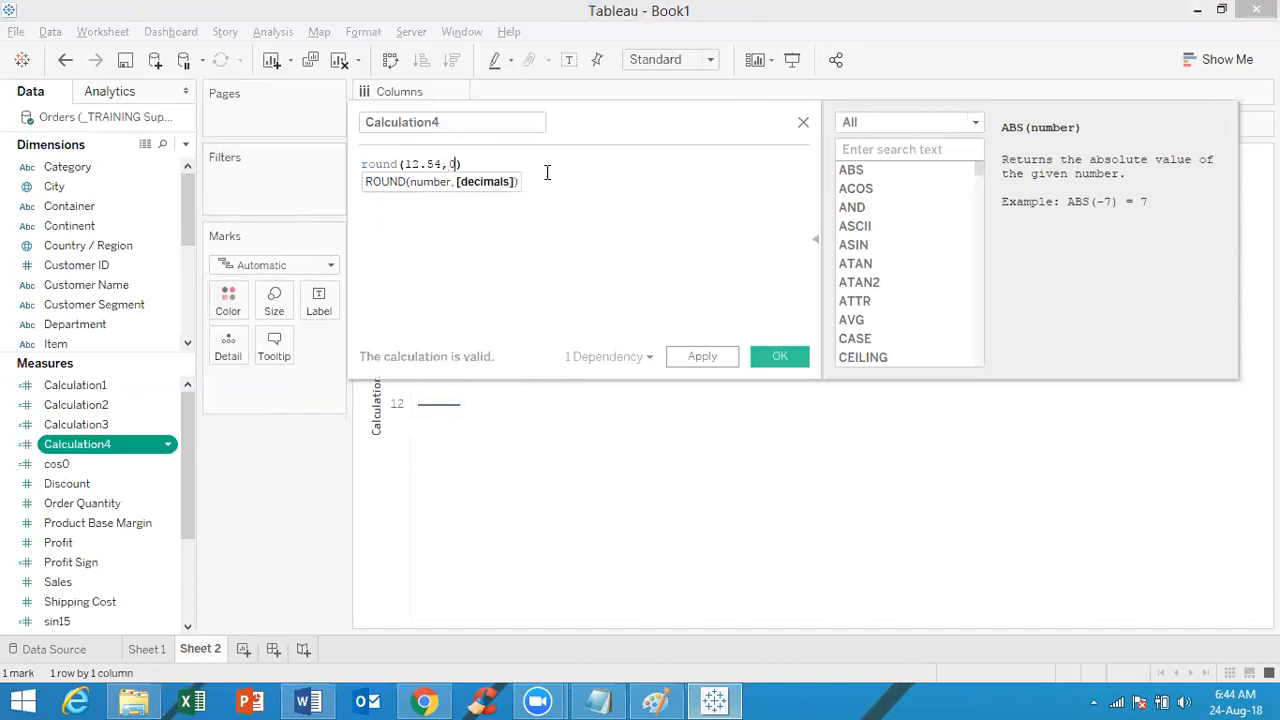
left_click(788, 357)
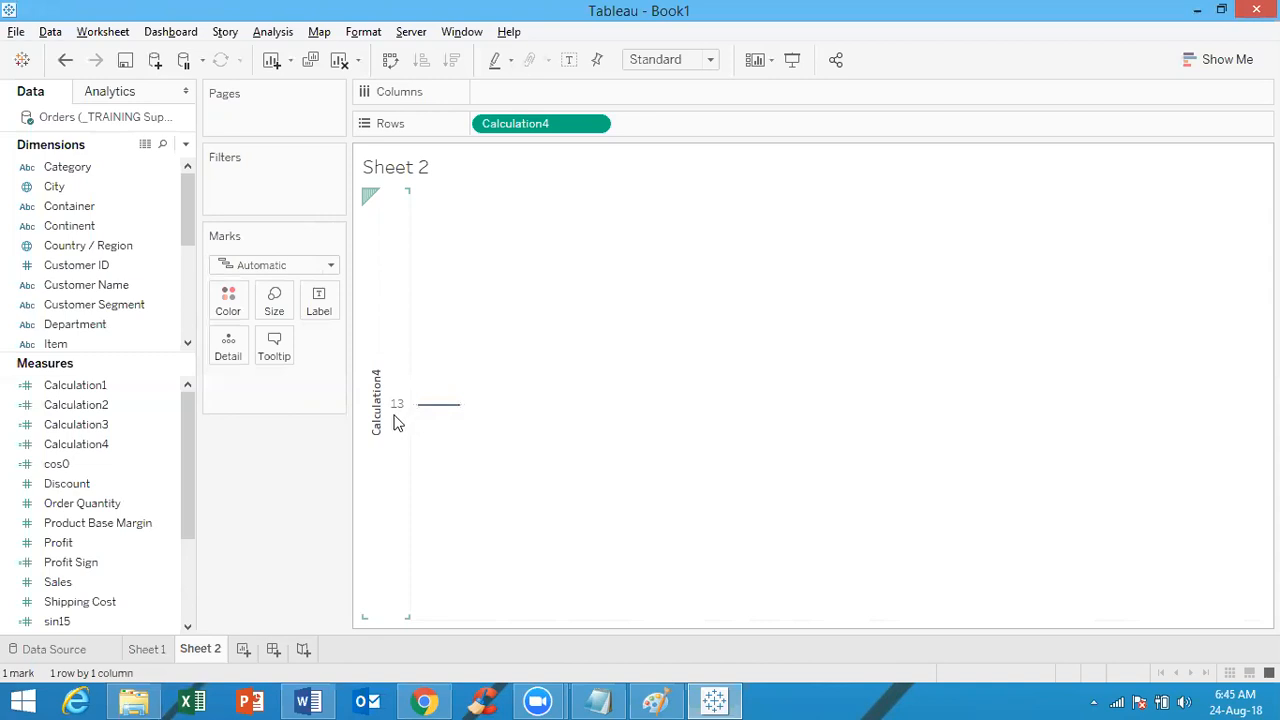
Remove the decimals argument from Calculation4 so the formula reads round(12.54), and save it
right_click(105, 441)
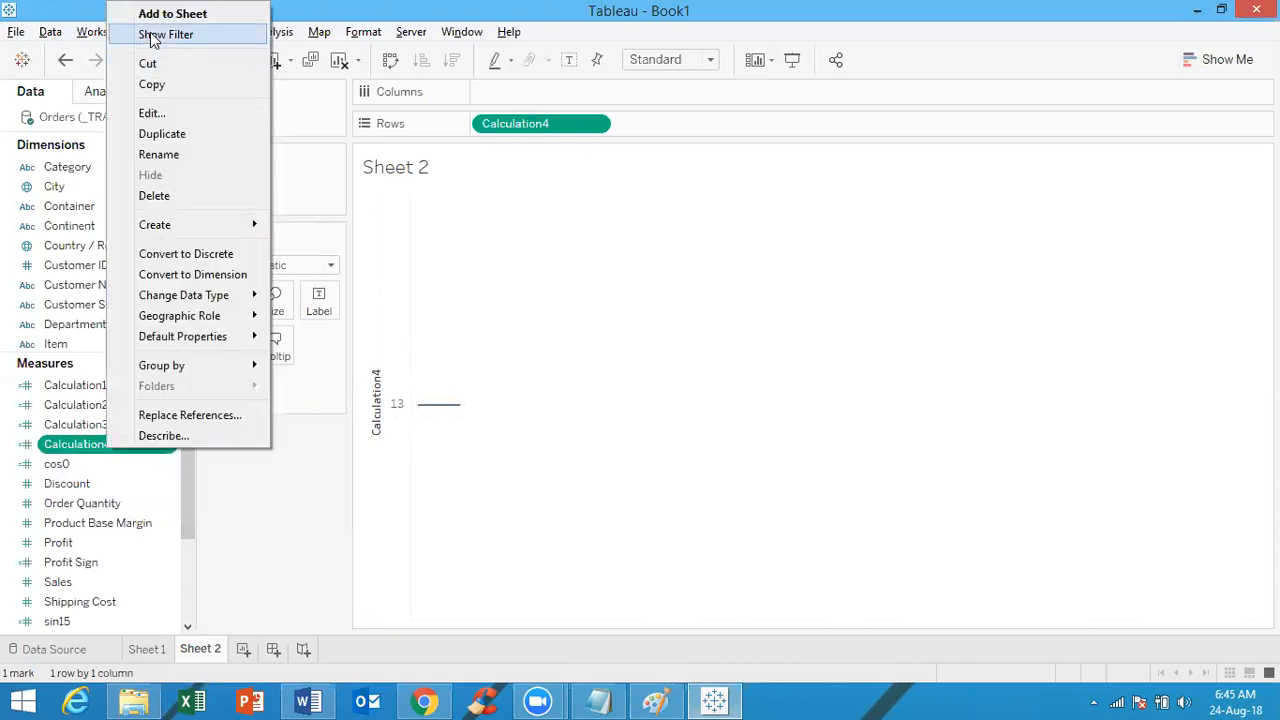
left_click(152, 114)
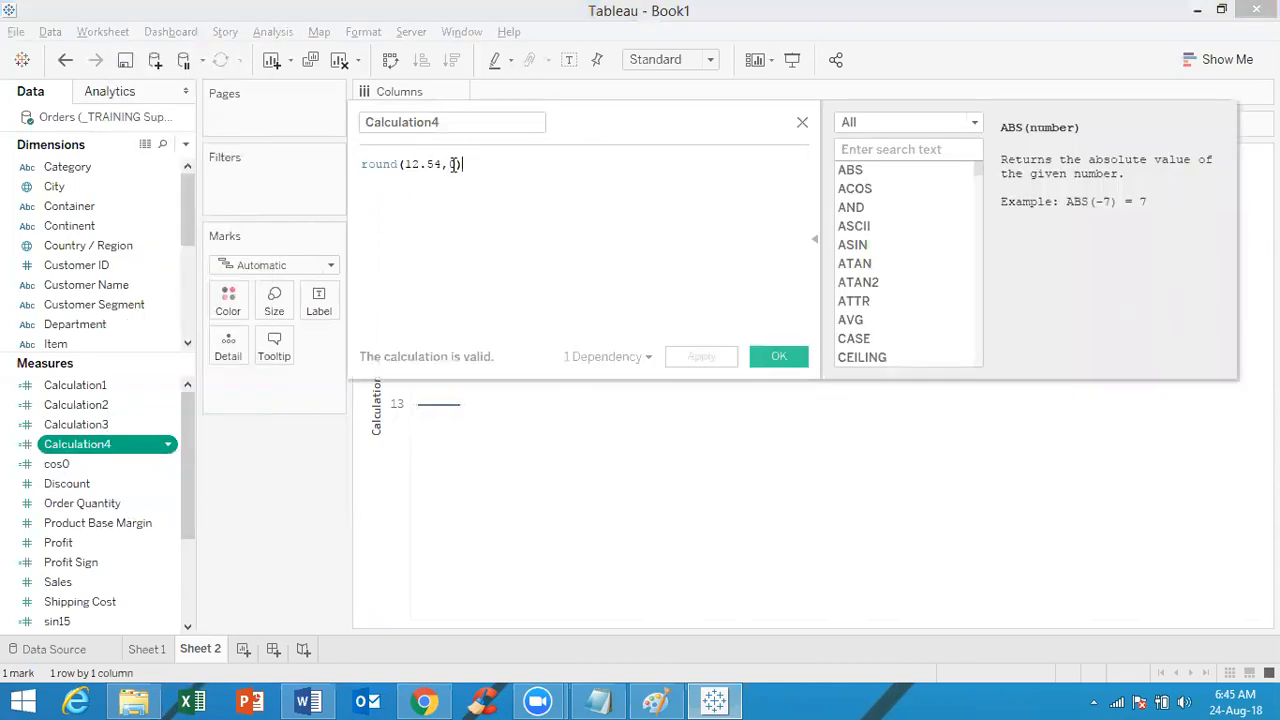
left_click(454, 164)
key("BackSpace")
key("BackSpace")
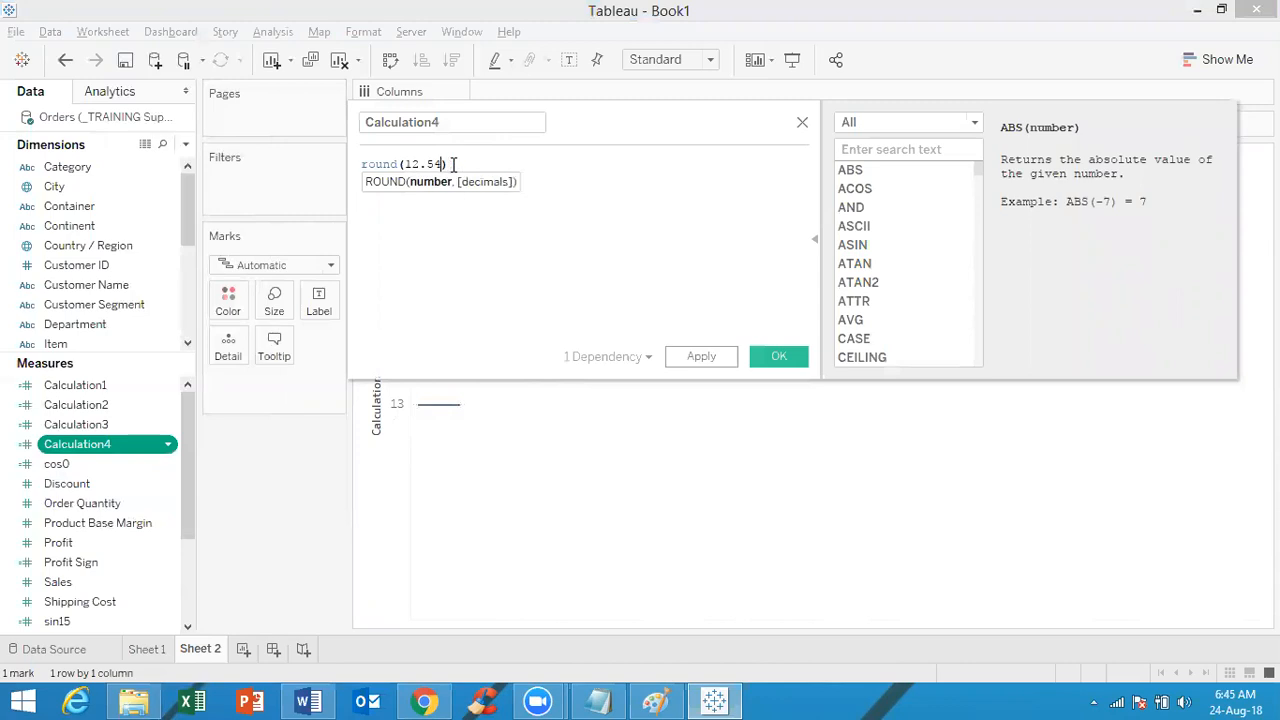
left_click(458, 164)
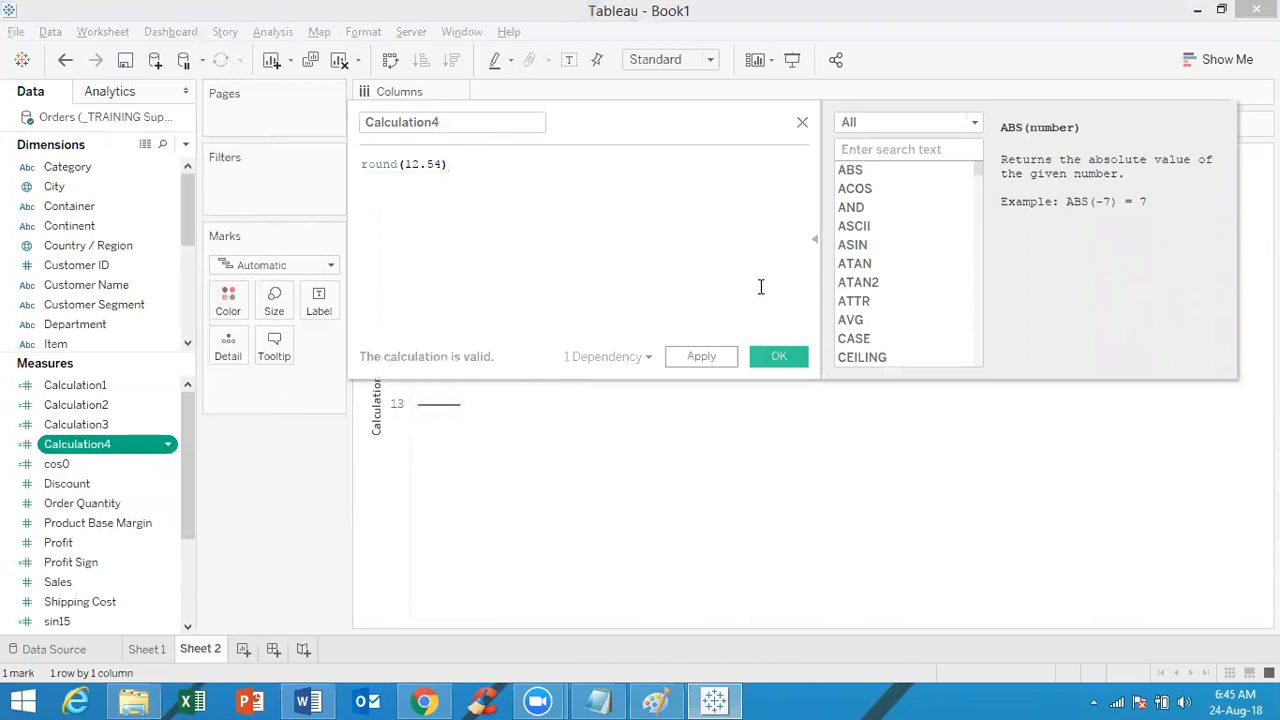
left_click(777, 357)
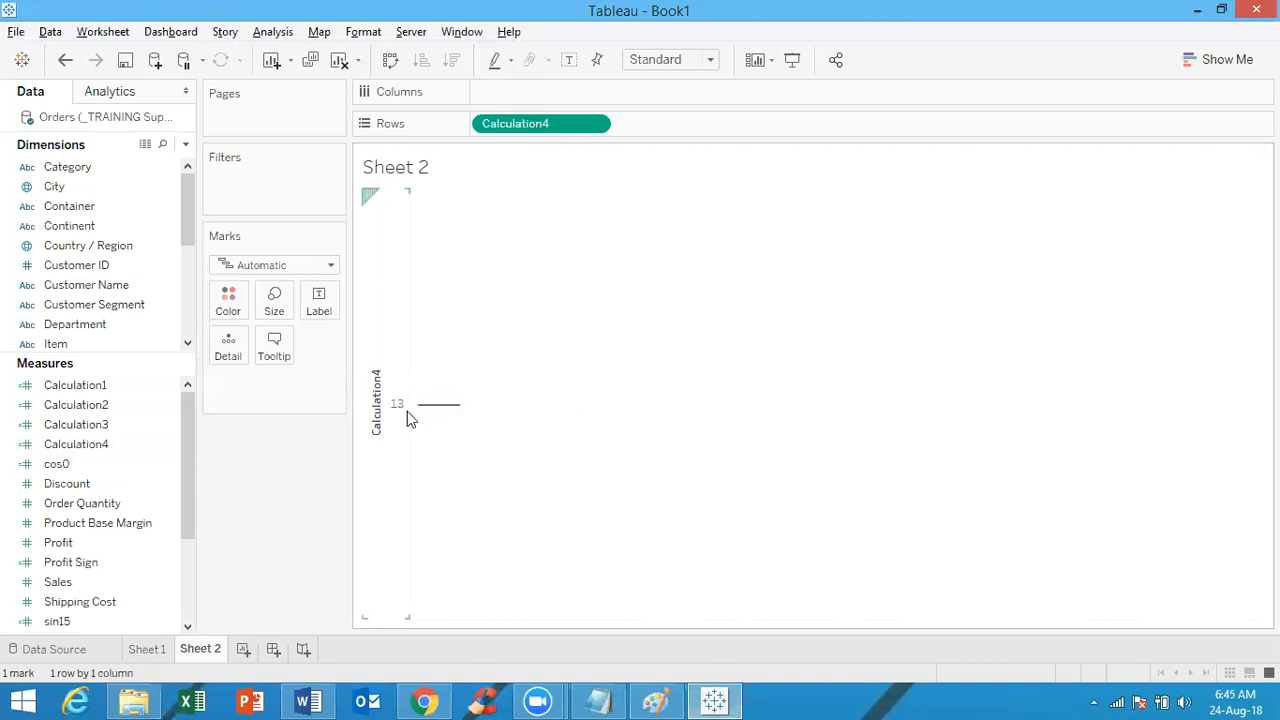
Look up the LN description among the Number functions and create a calculated field with the formula ln(5)
left_click(189, 147)
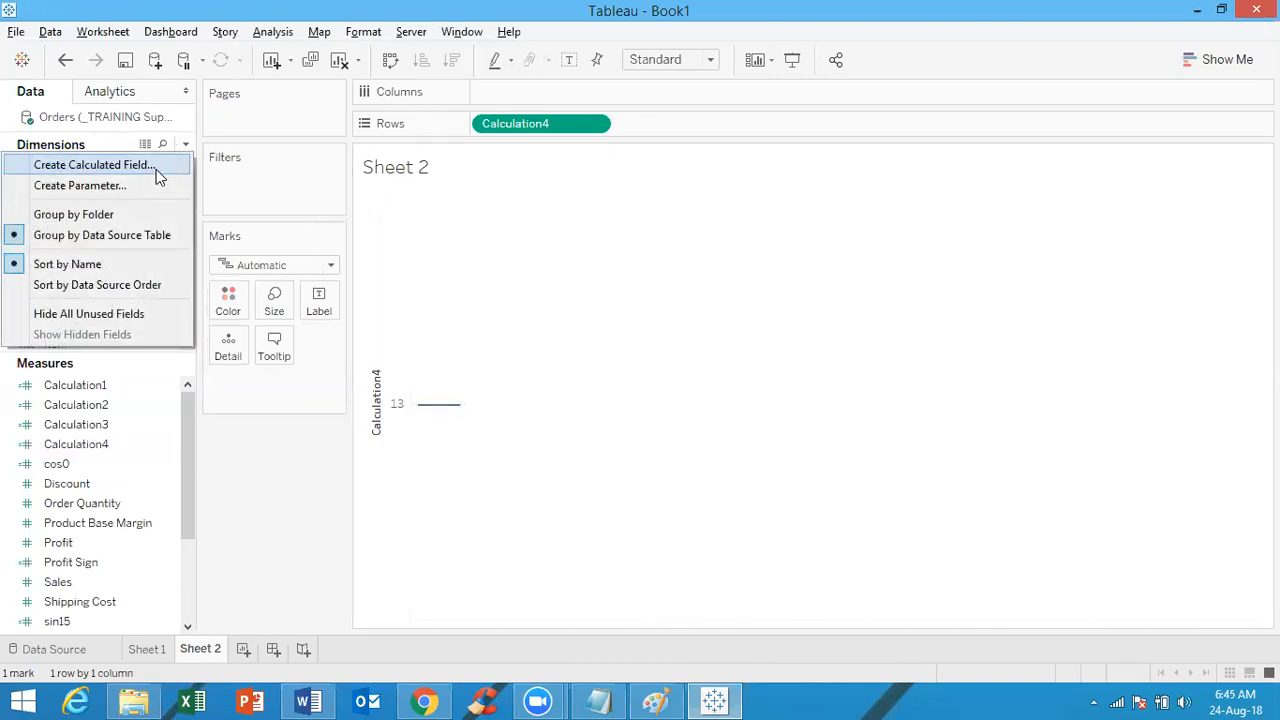
left_click(156, 169)
left_click(922, 122)
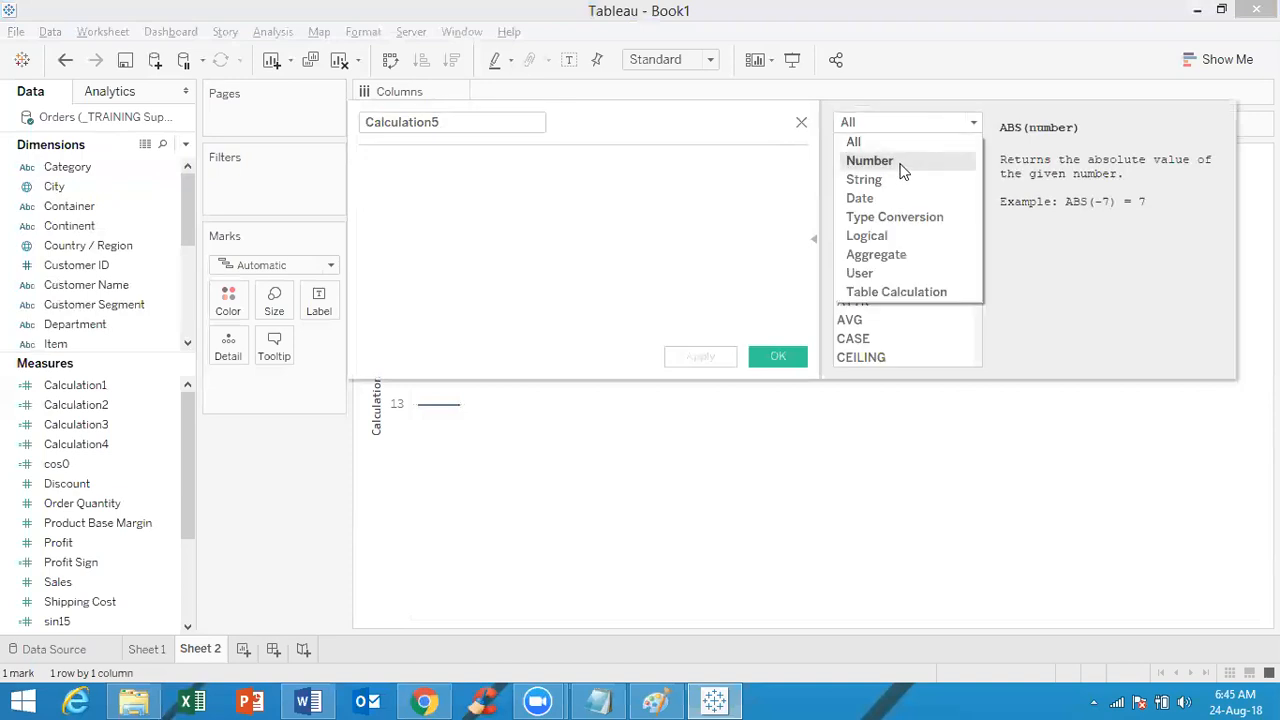
left_click(903, 161)
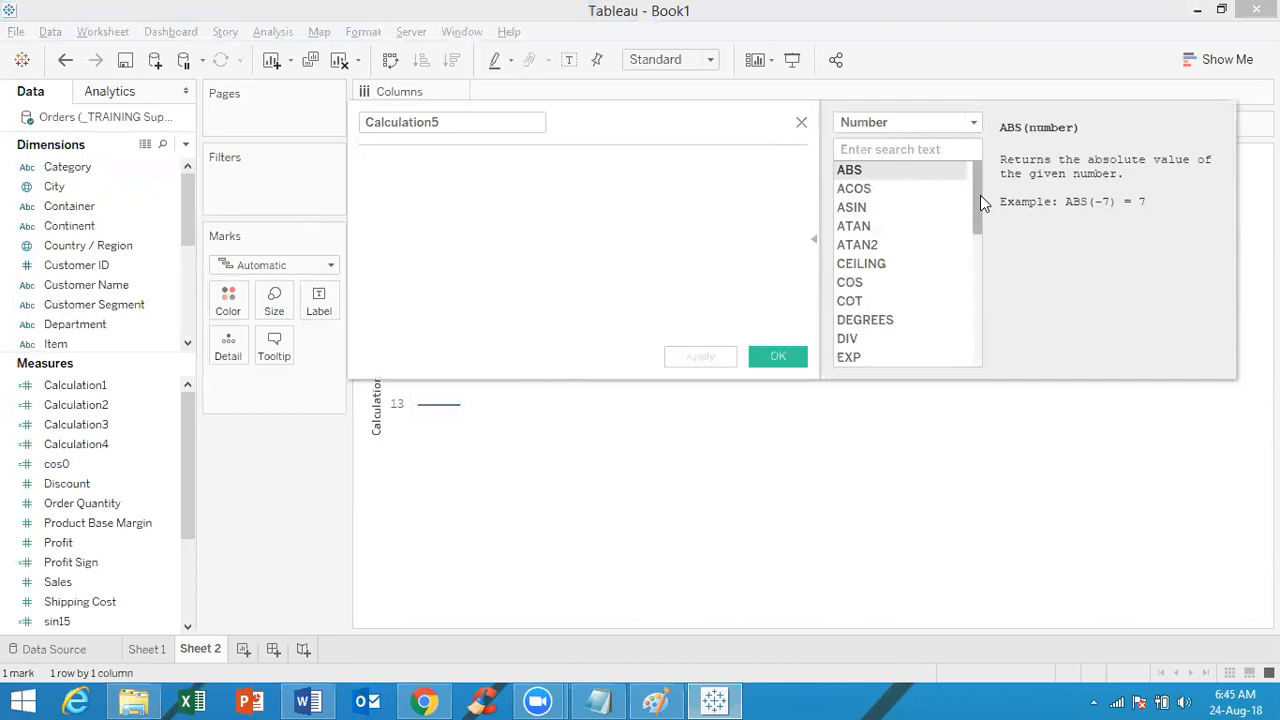
left_click_drag(980, 196, 971, 263)
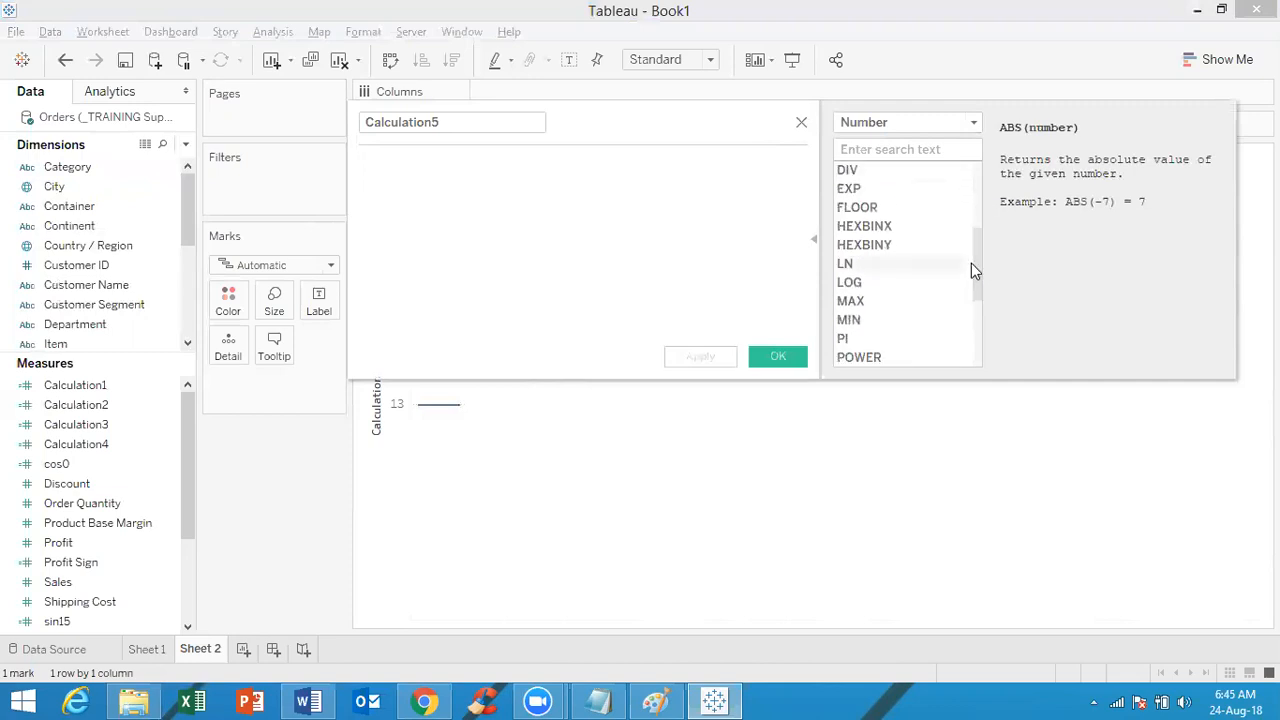
left_click(897, 270)
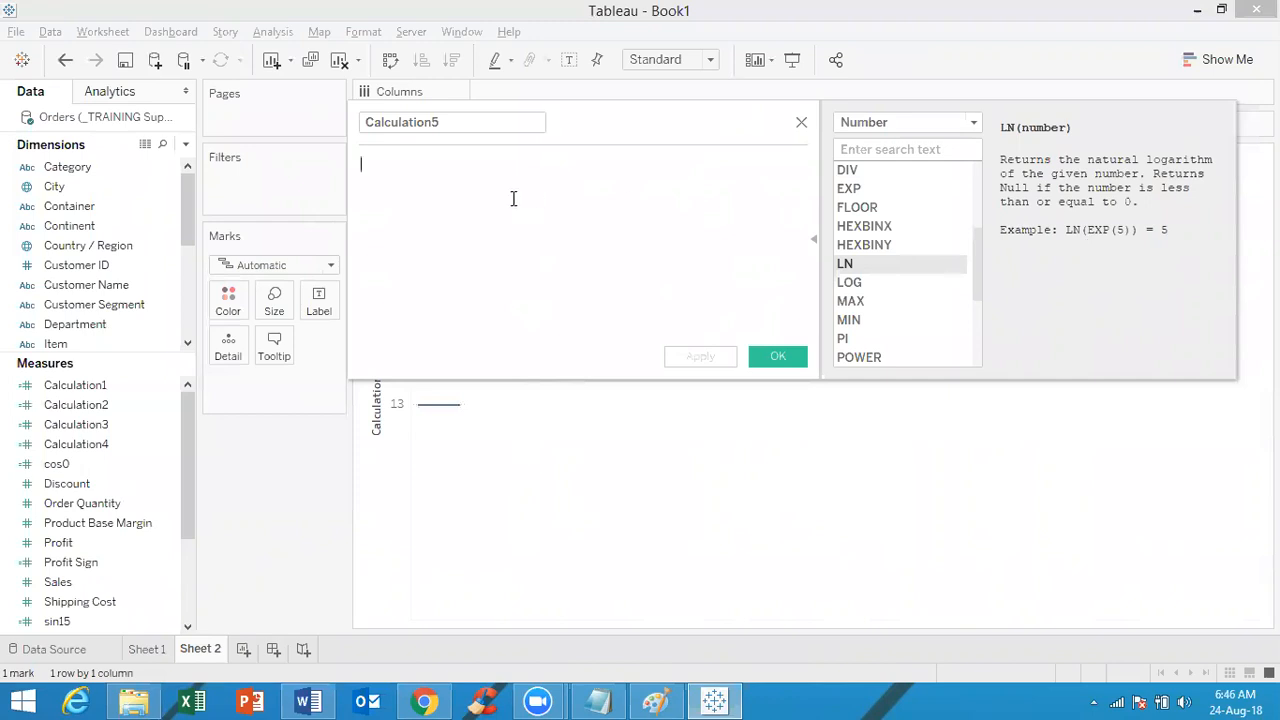
type("ln(5)")
left_click(778, 355)
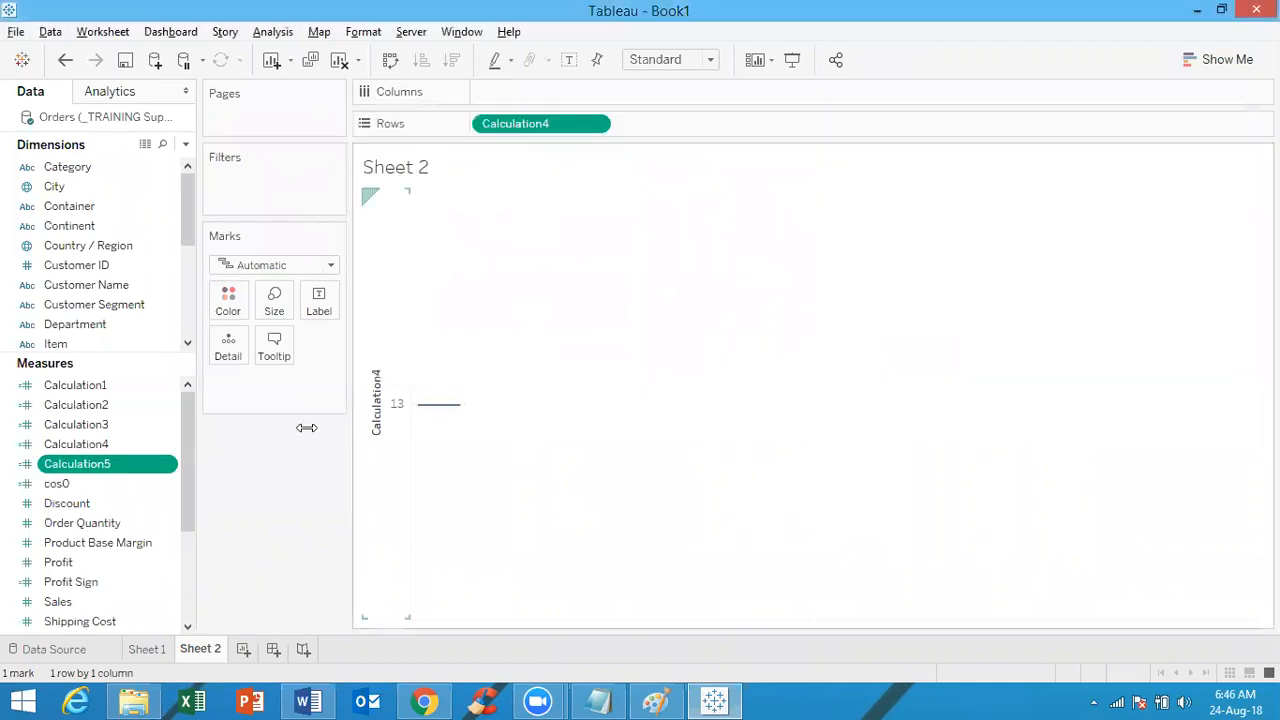
Replace Calculation4 on Rows with Calculation5 and convert it from a sum to a dimension
left_click_drag(97, 470, 532, 127)
left_click(593, 124)
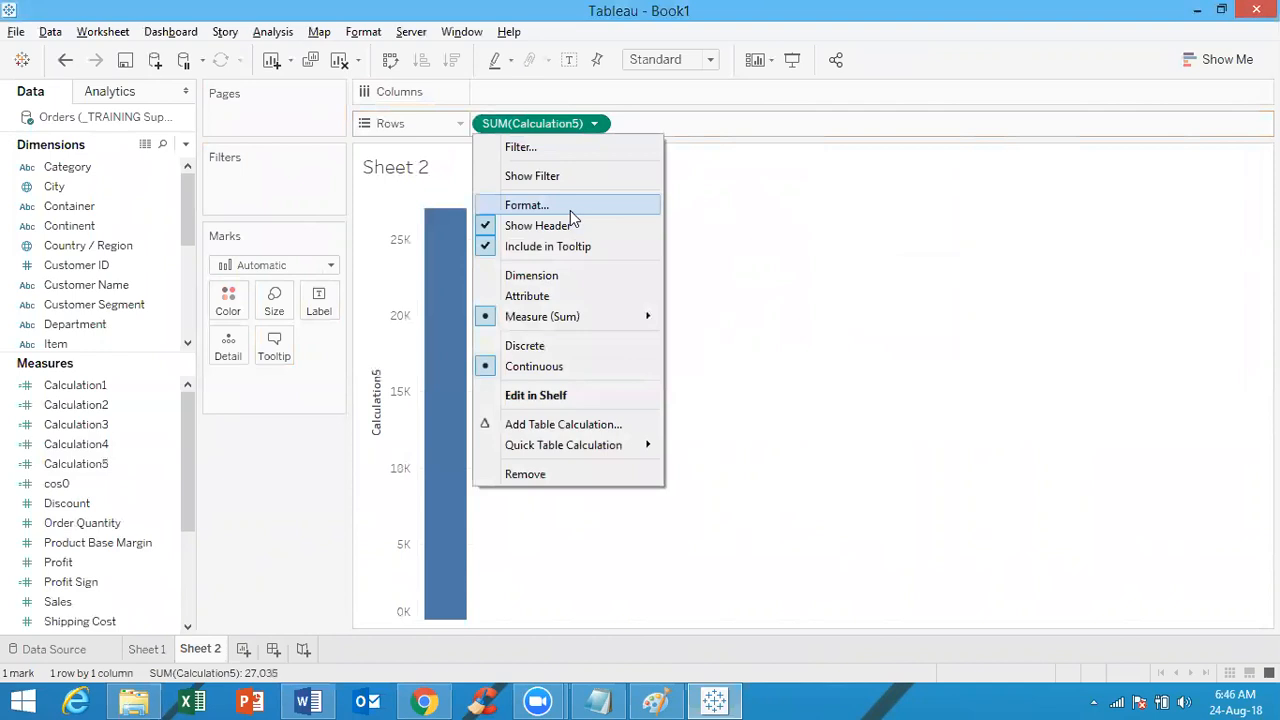
left_click(570, 275)
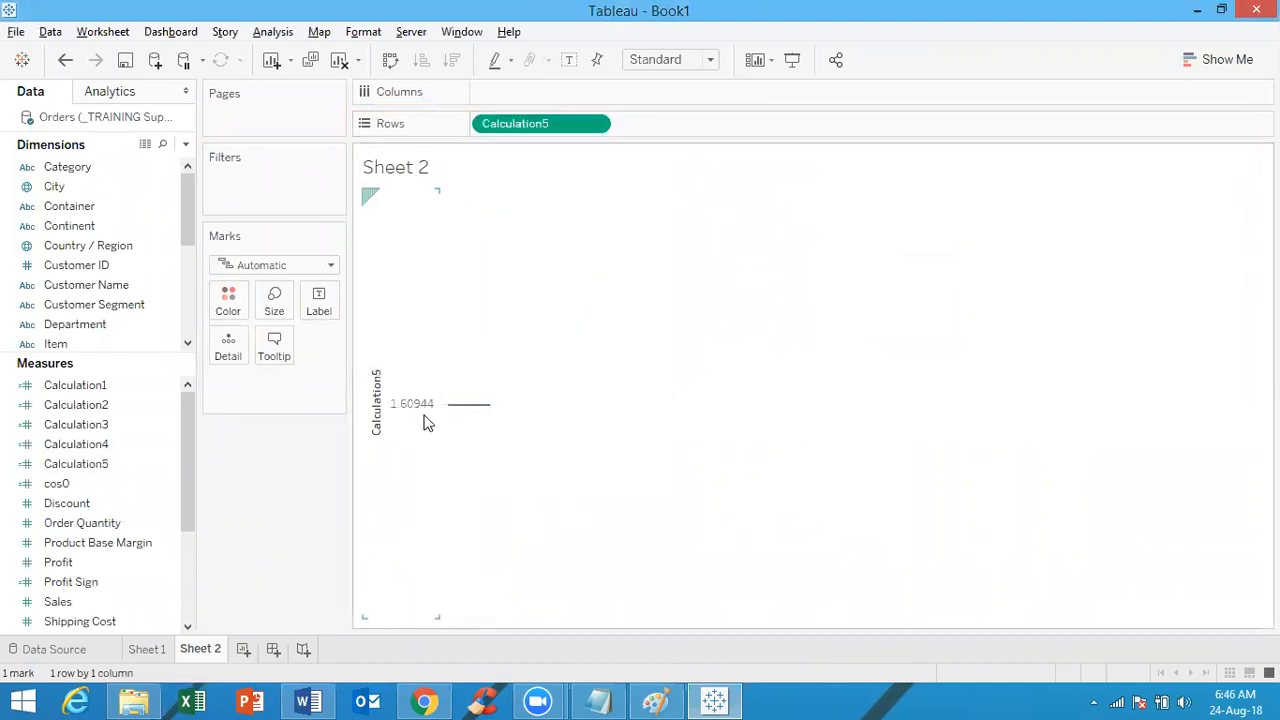
right_click(130, 448)
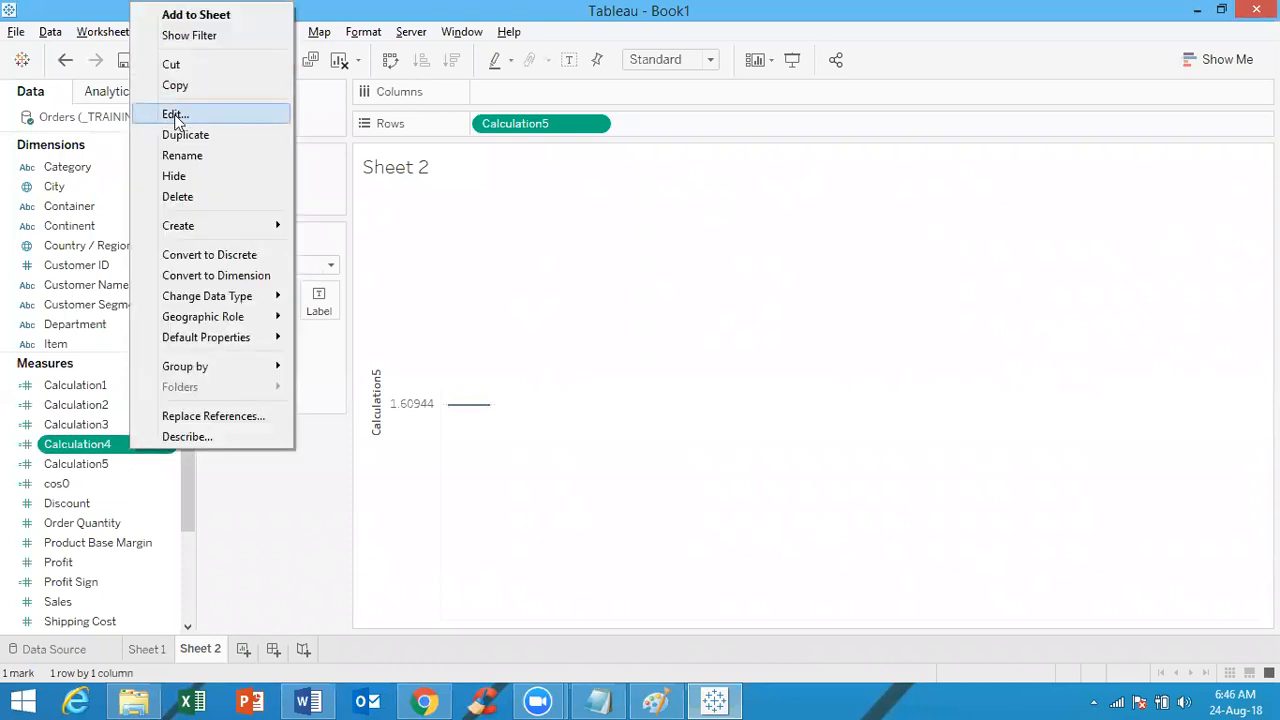
left_click(160, 112)
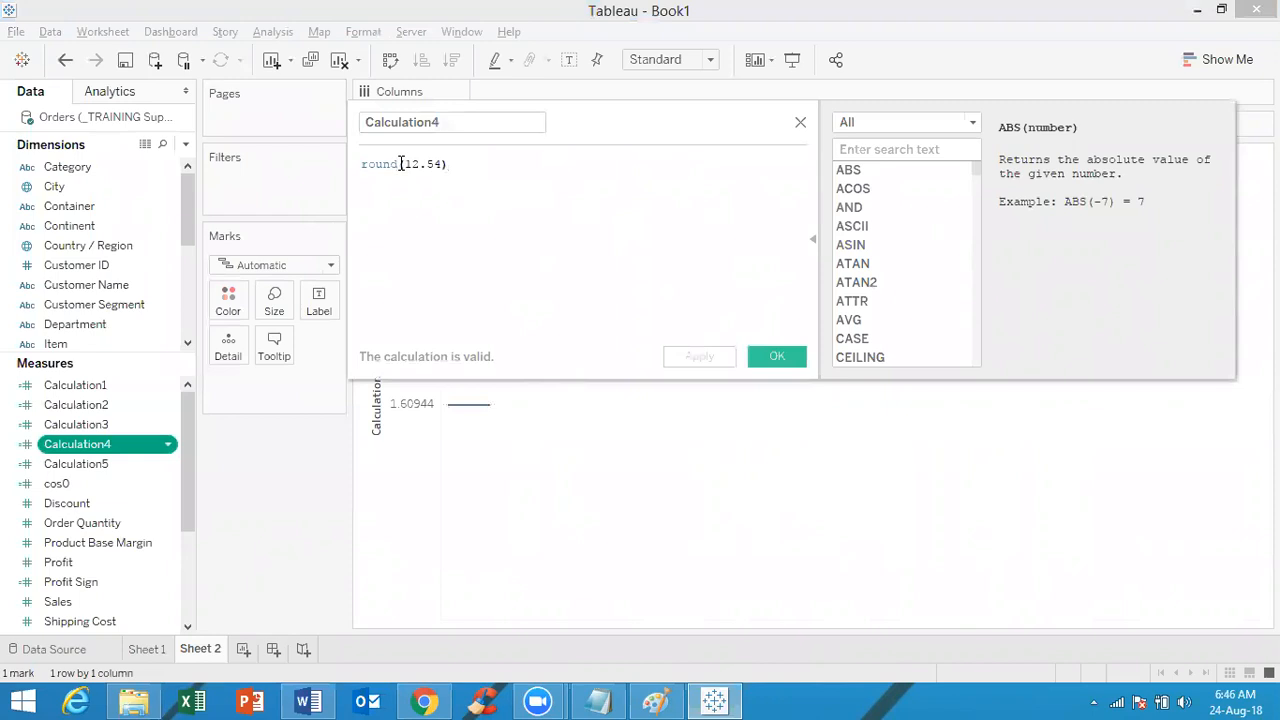
left_click(800, 122)
Edit Calculation5 and replace its ln function with LOG
left_click(139, 471)
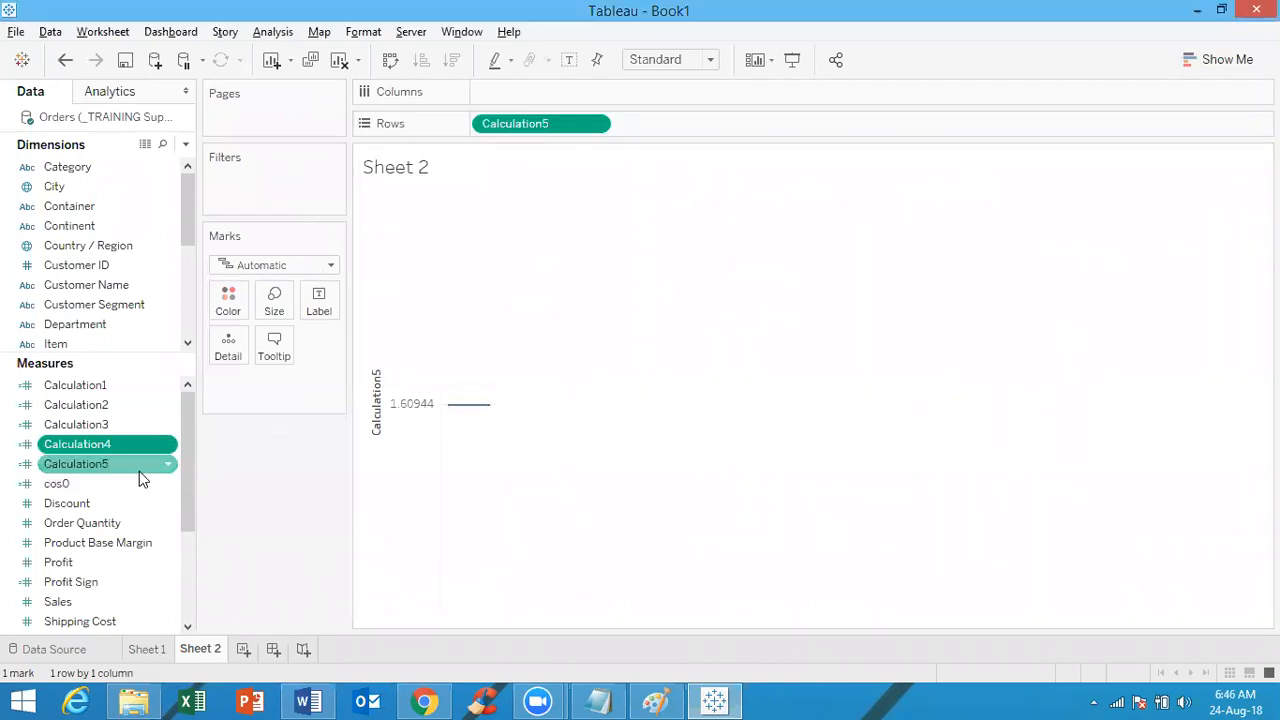
right_click(139, 471)
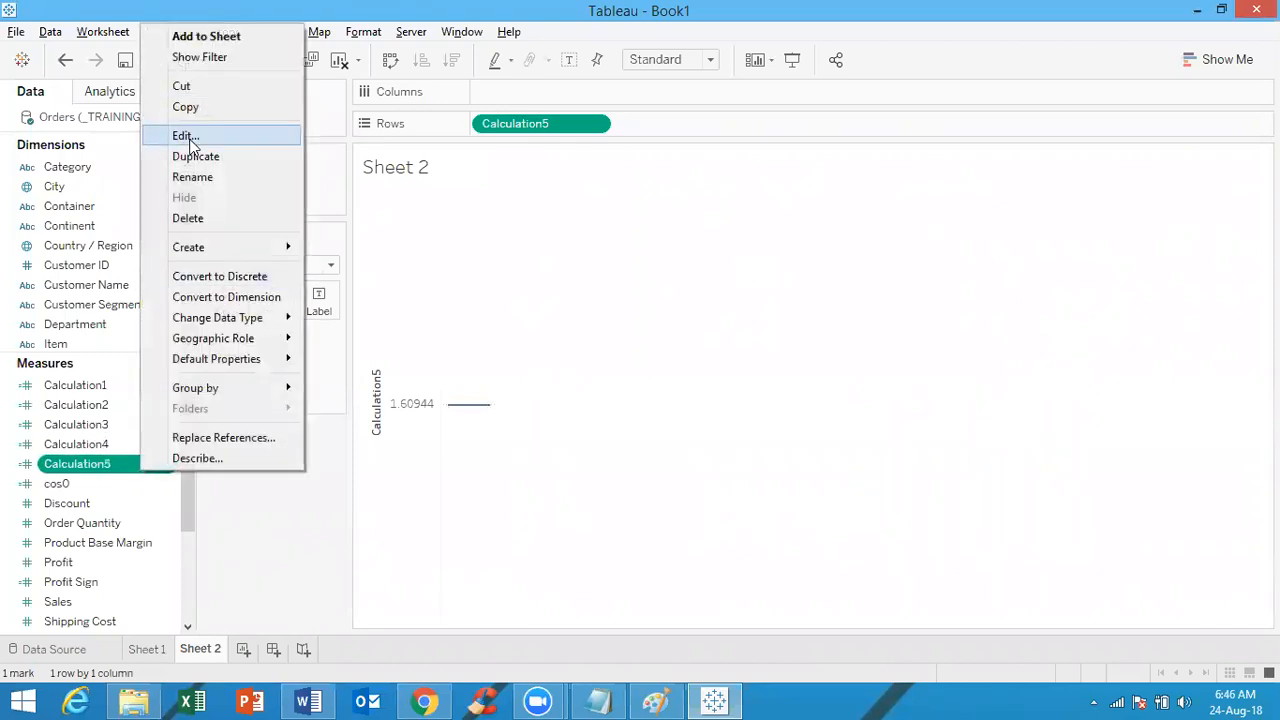
left_click(186, 131)
left_click(396, 166)
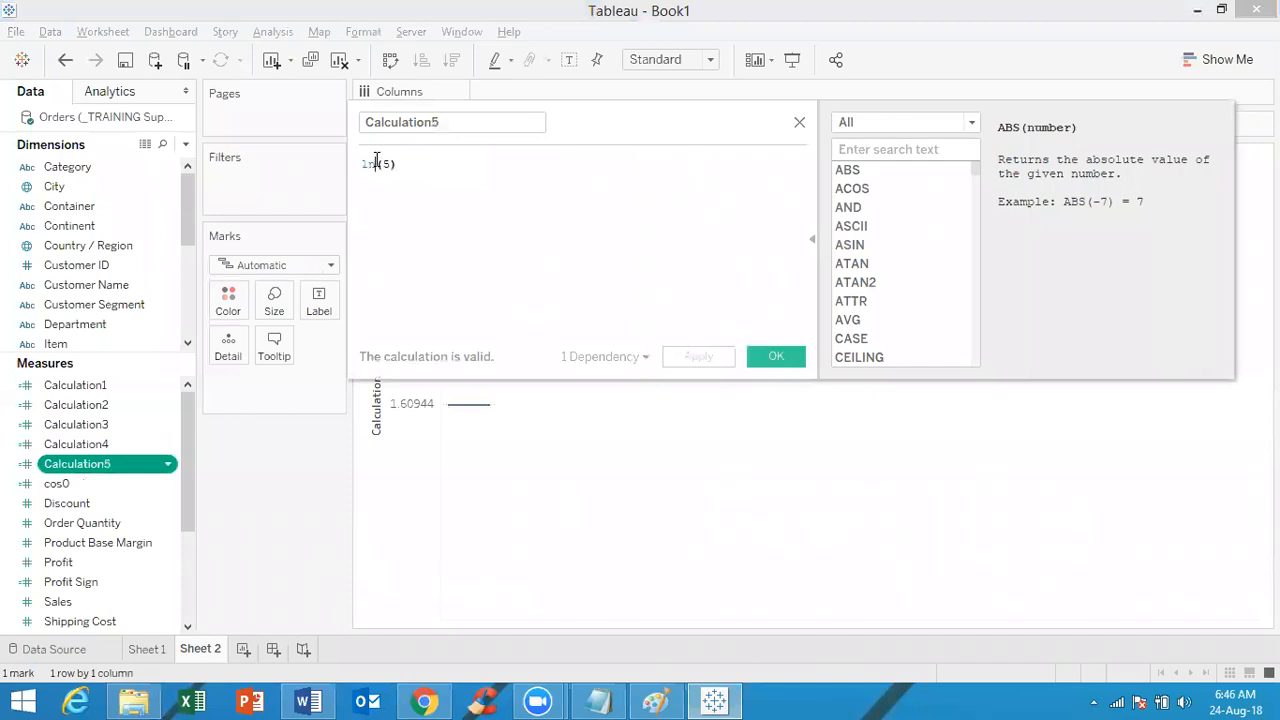
left_click(376, 163)
key("BackSpace")
type("og")
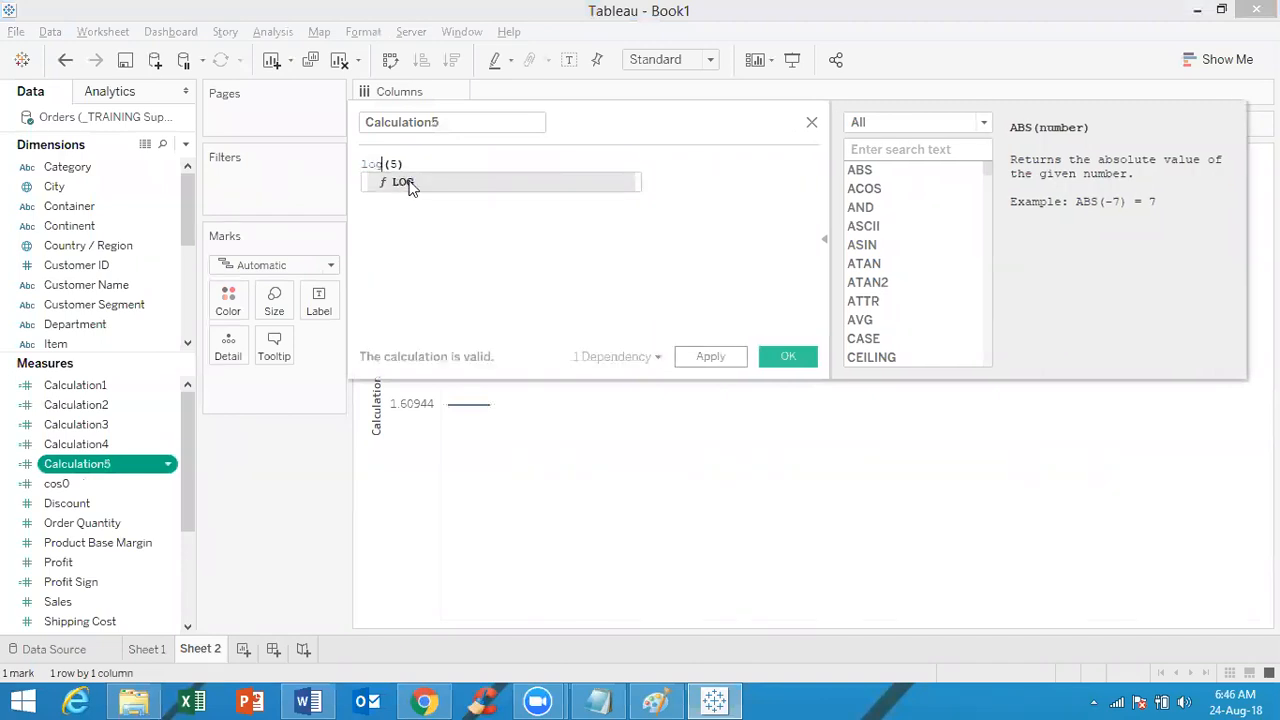
left_click(400, 183)
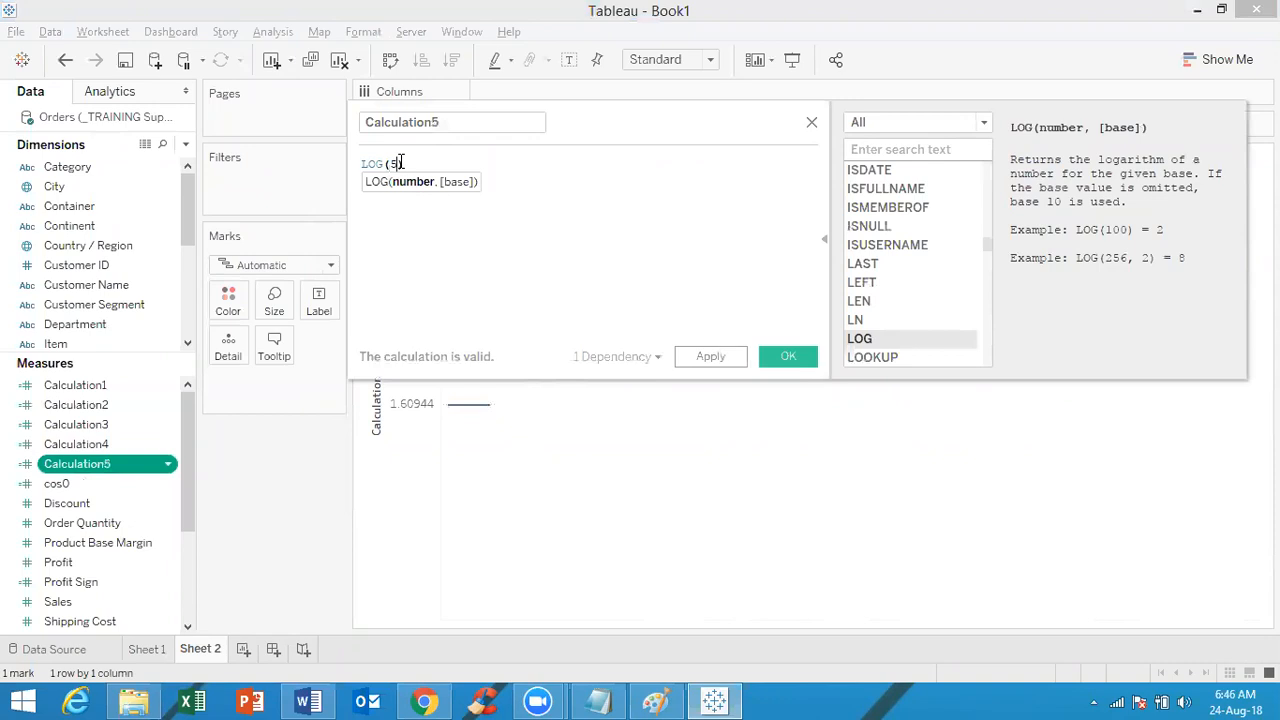
Set the LOG arguments to number 256 and base 2, making the formula LOG(256,2), and save Calculation5
key("BackSpace")
type("256,")
double_click(401, 162)
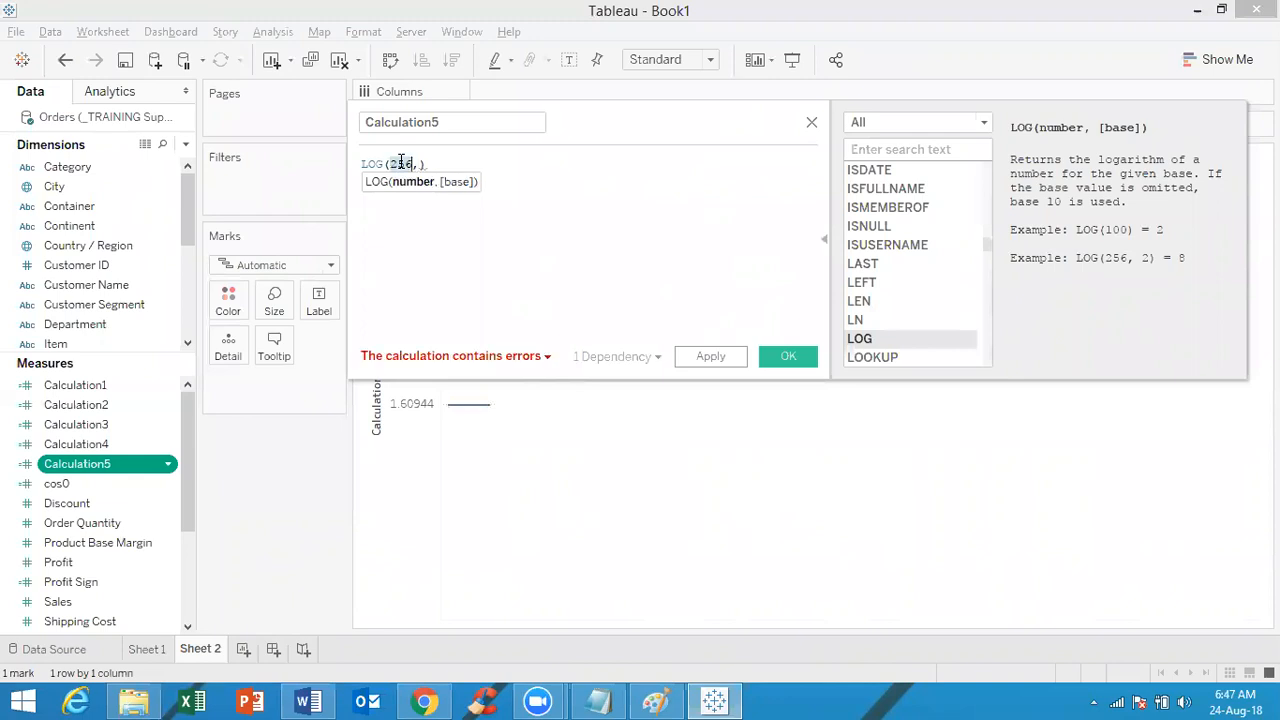
type("256")
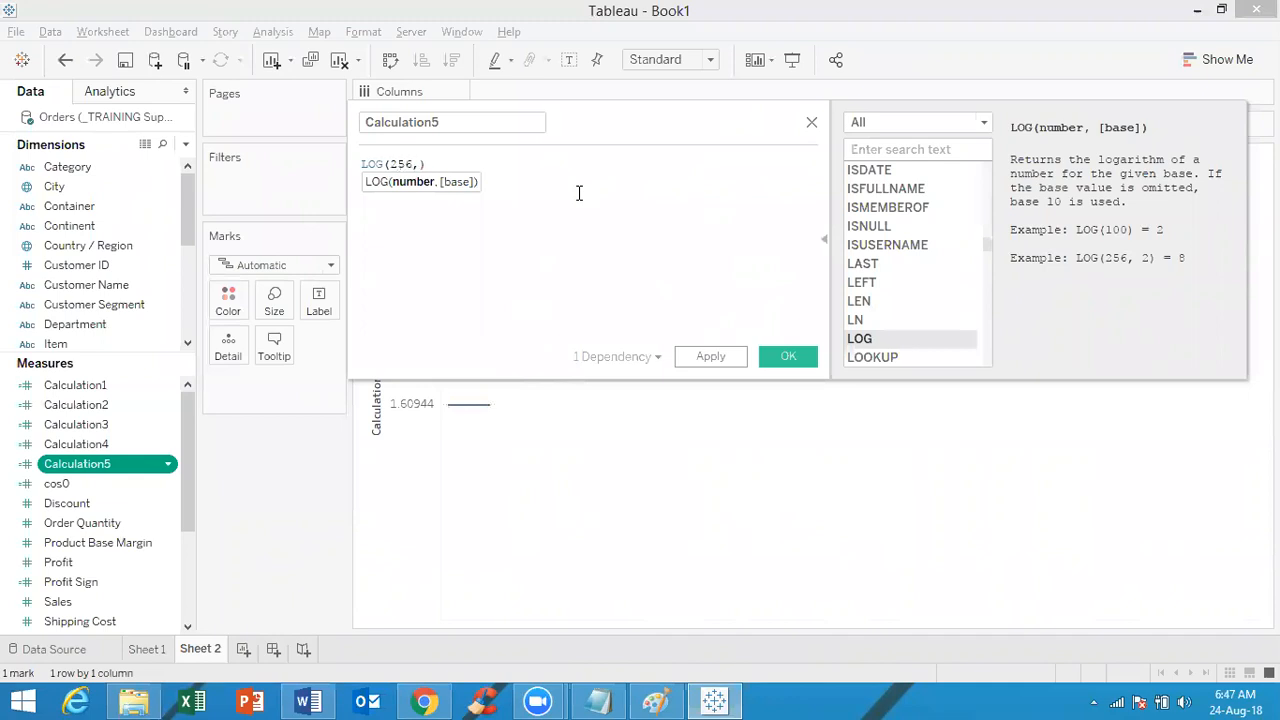
key("Right")
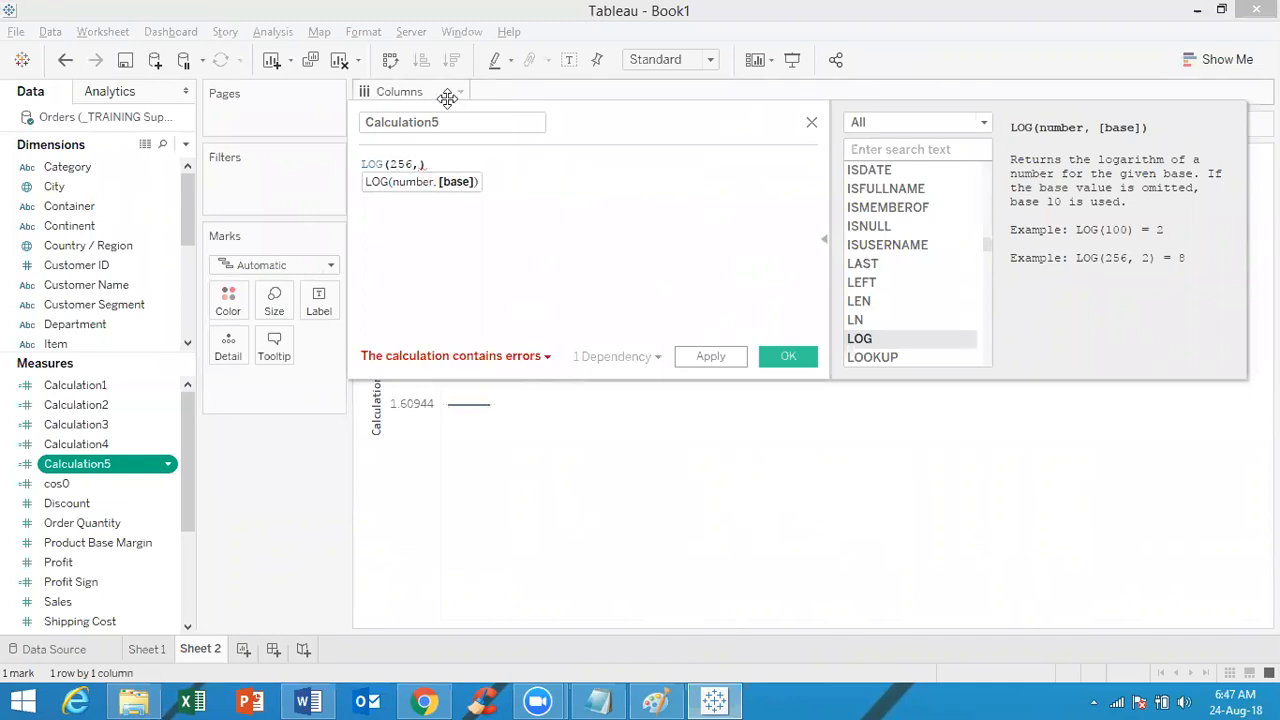
type("2")
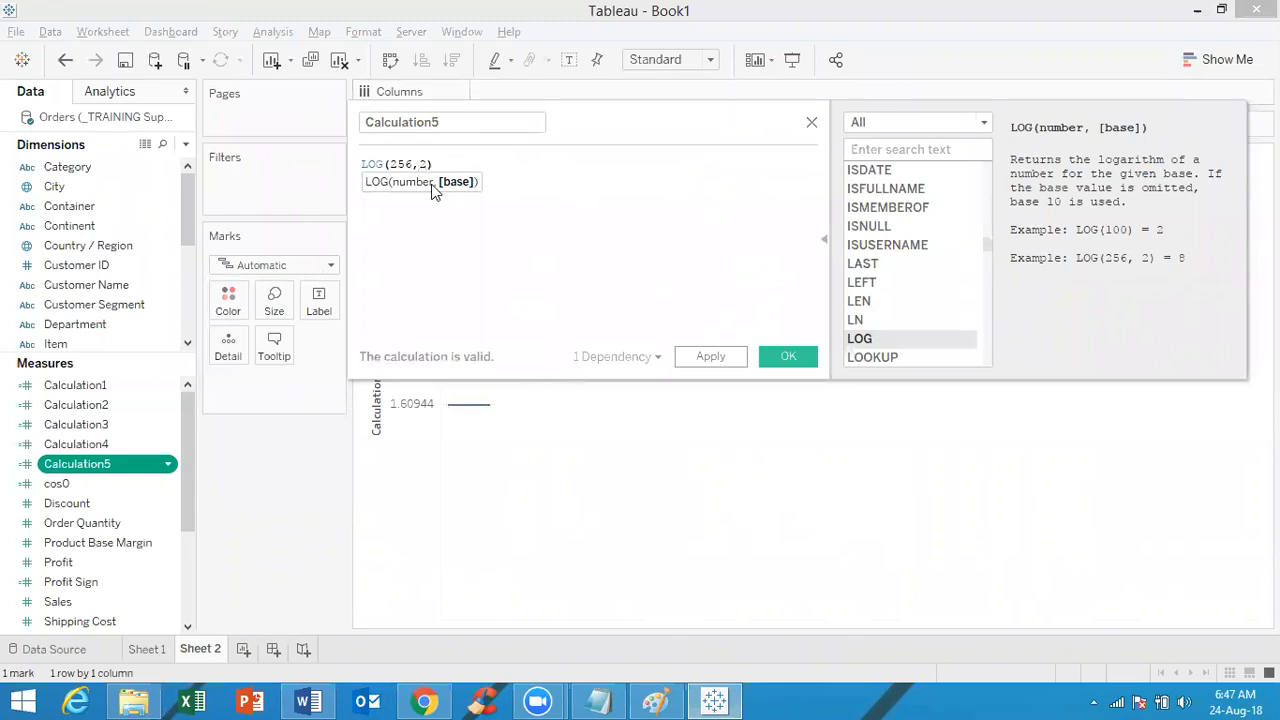
left_click(518, 177)
left_click(788, 357)
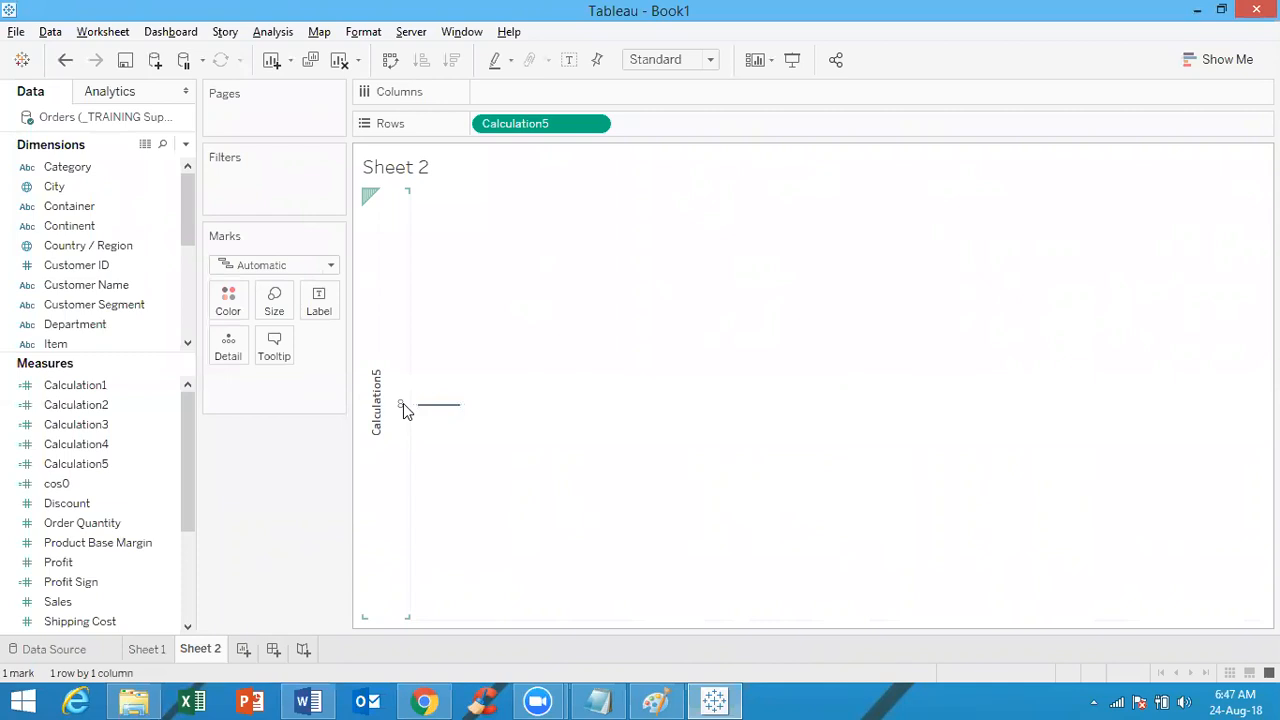
Read the EXP function's description among the Number functions in a new calculated field, and discard the empty field
left_click(186, 147)
left_click(165, 163)
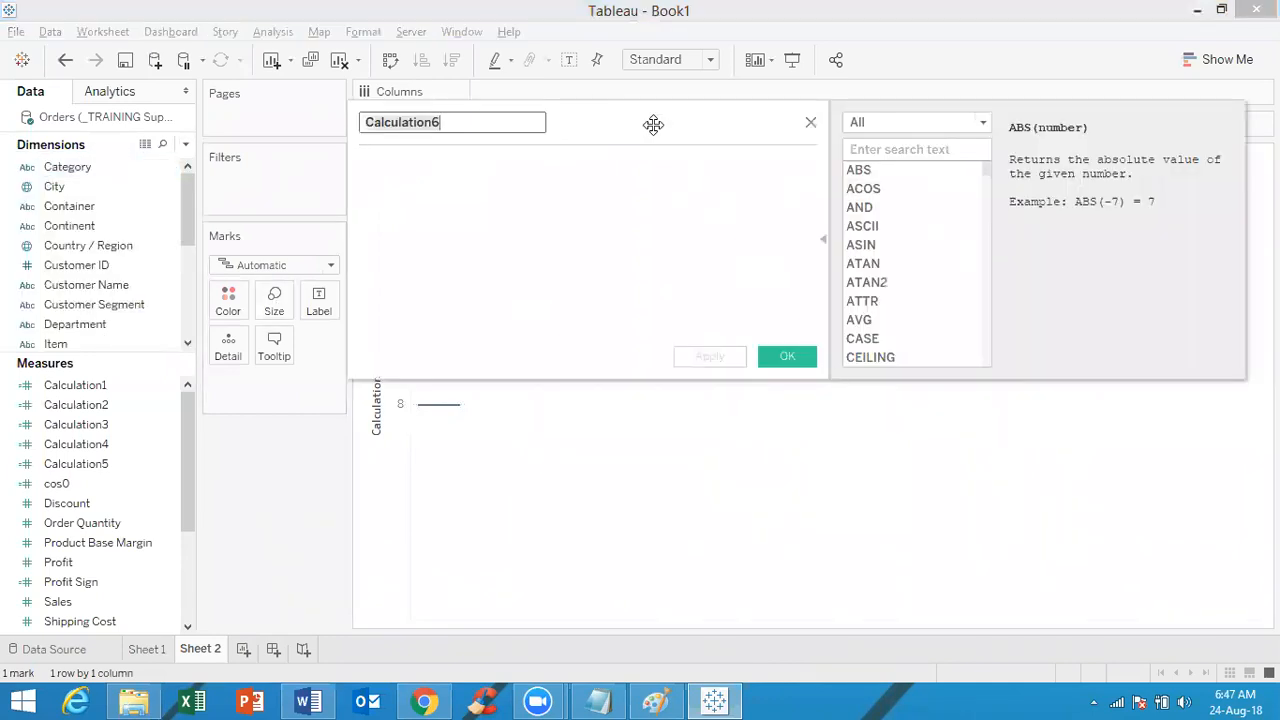
left_click(903, 128)
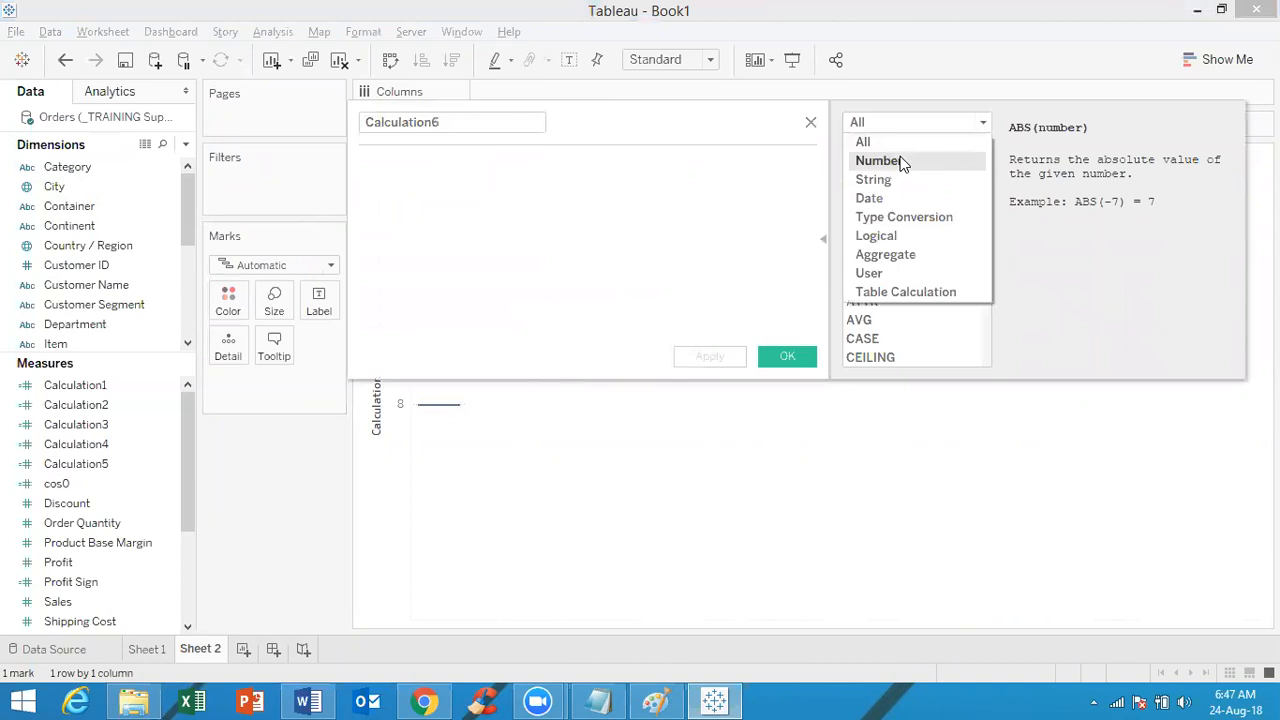
left_click(903, 162)
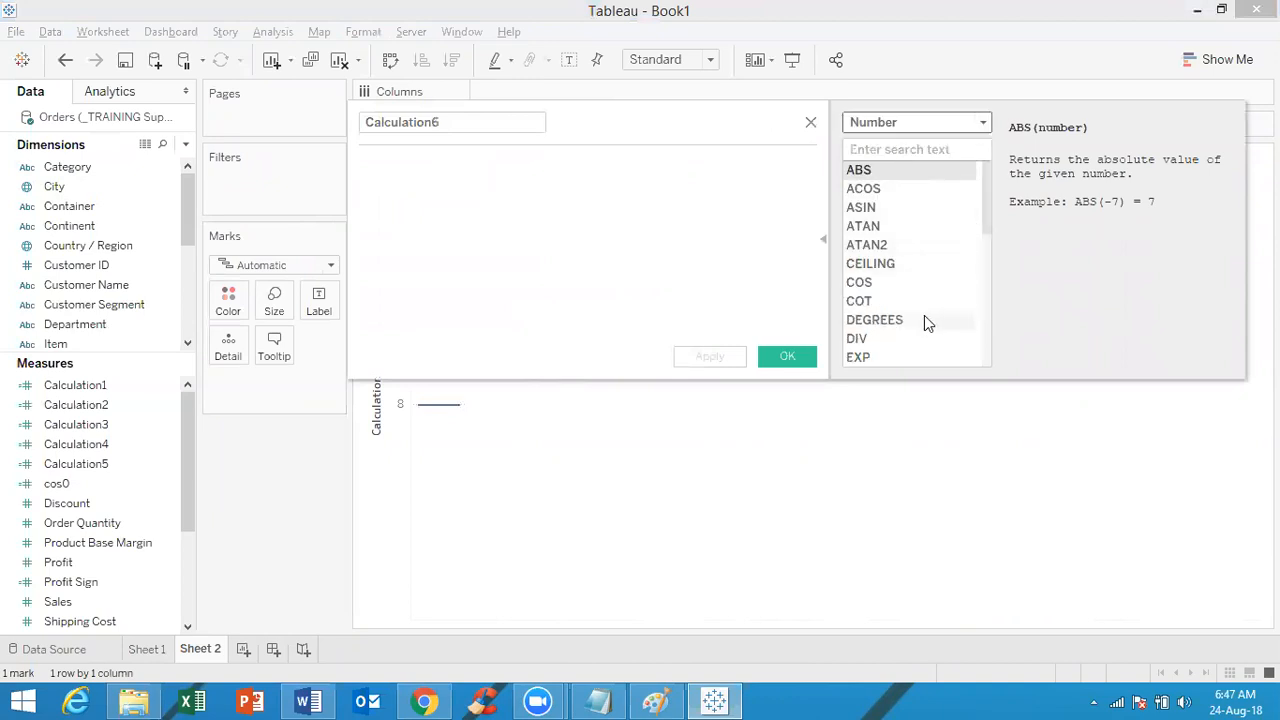
left_click(897, 352)
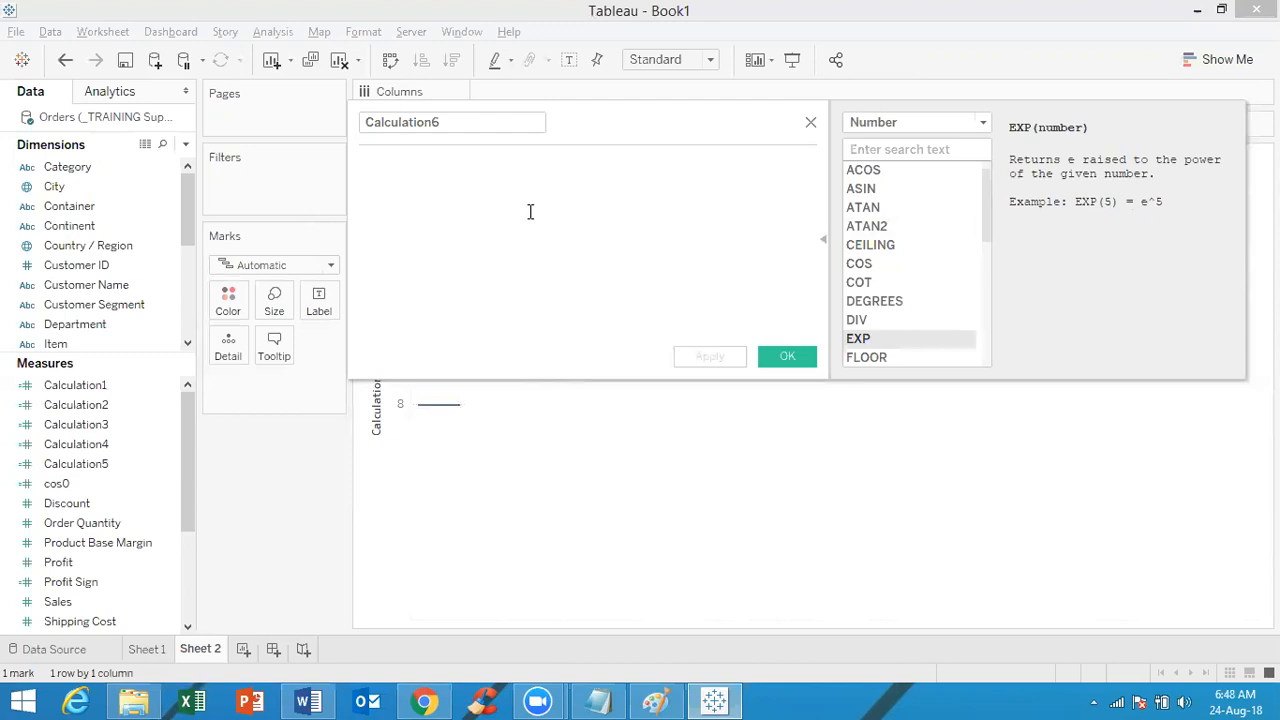
left_click(811, 122)
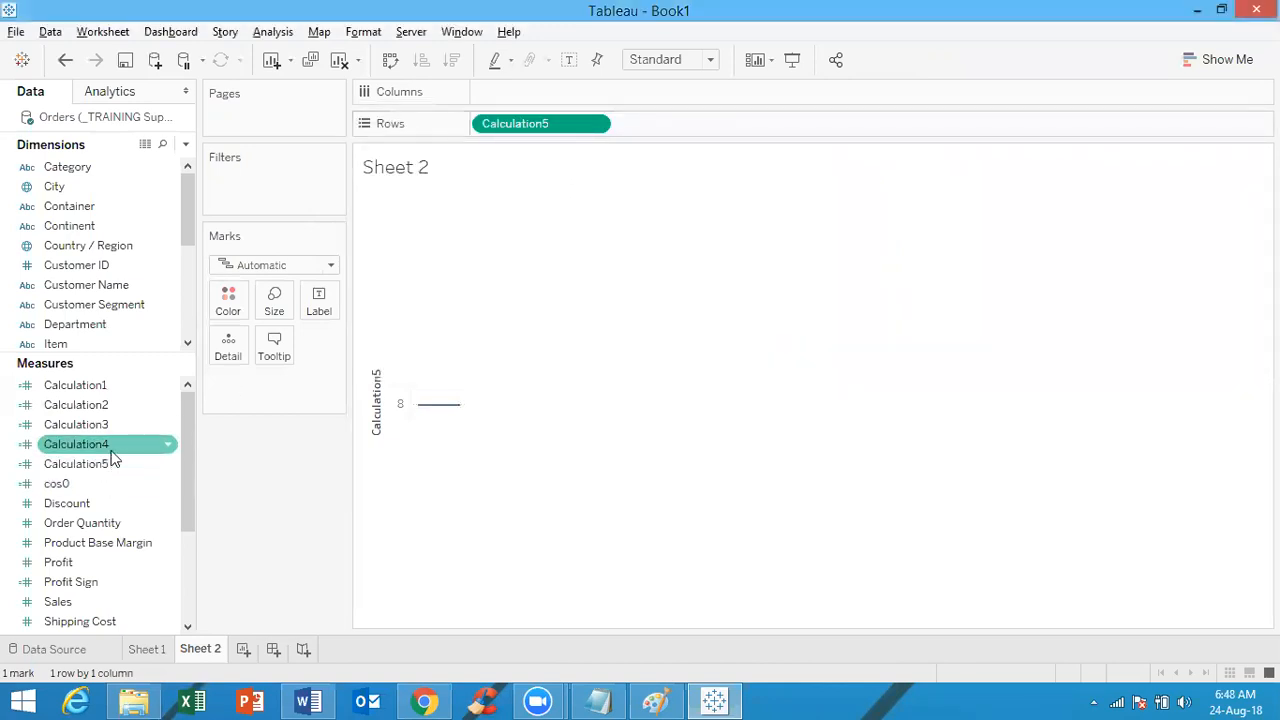
Replace the Calculation5 formula with exp(2) and save it
left_click(113, 466)
right_click(113, 466)
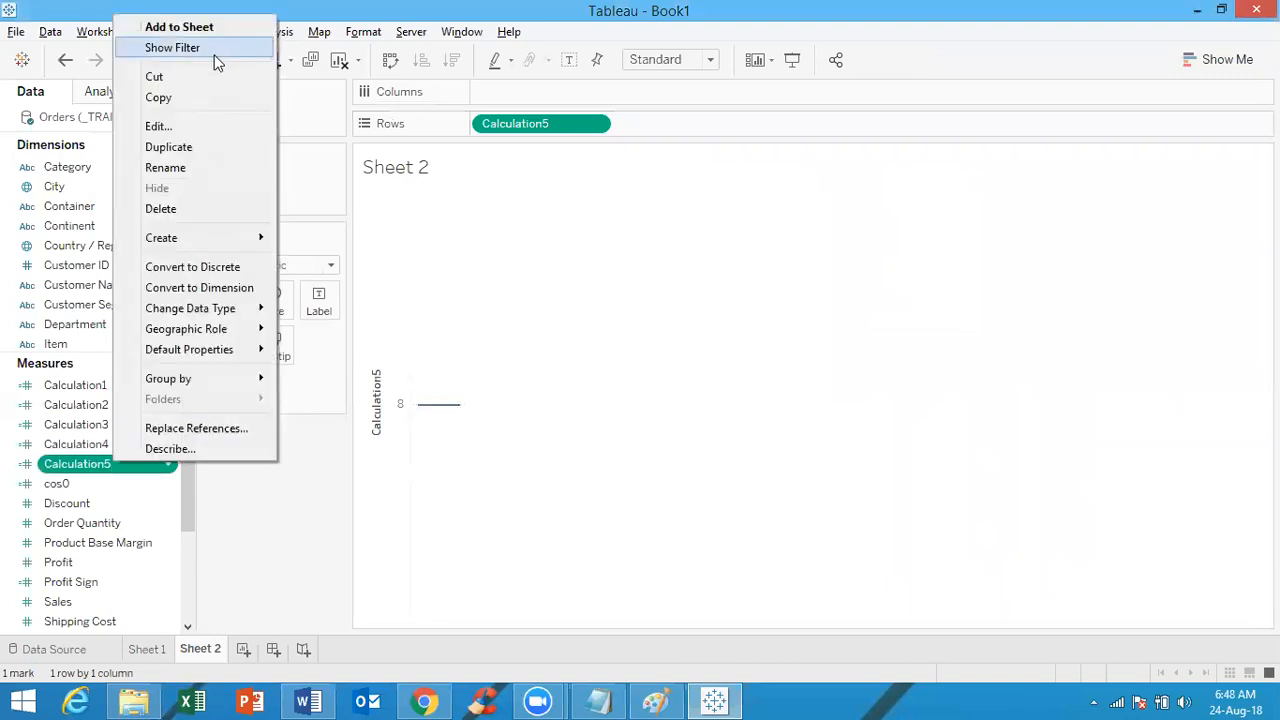
left_click(158, 126)
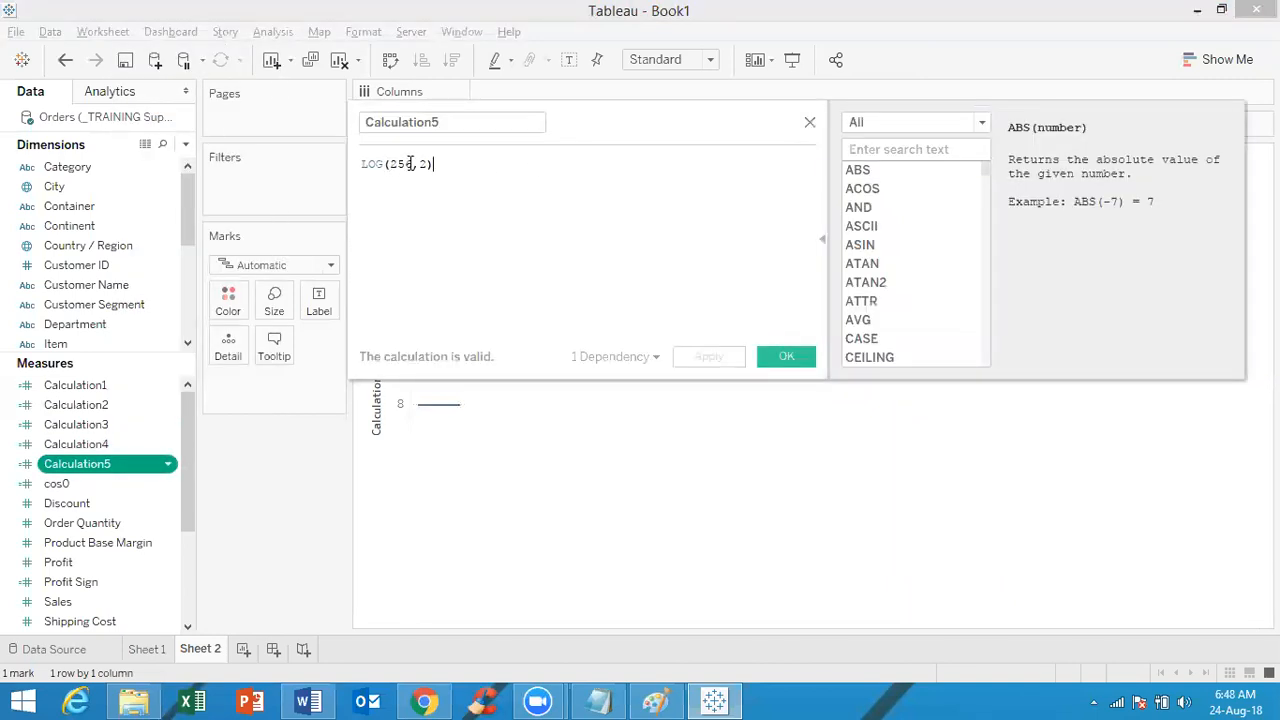
left_click_drag(444, 165, 305, 148)
type("e")
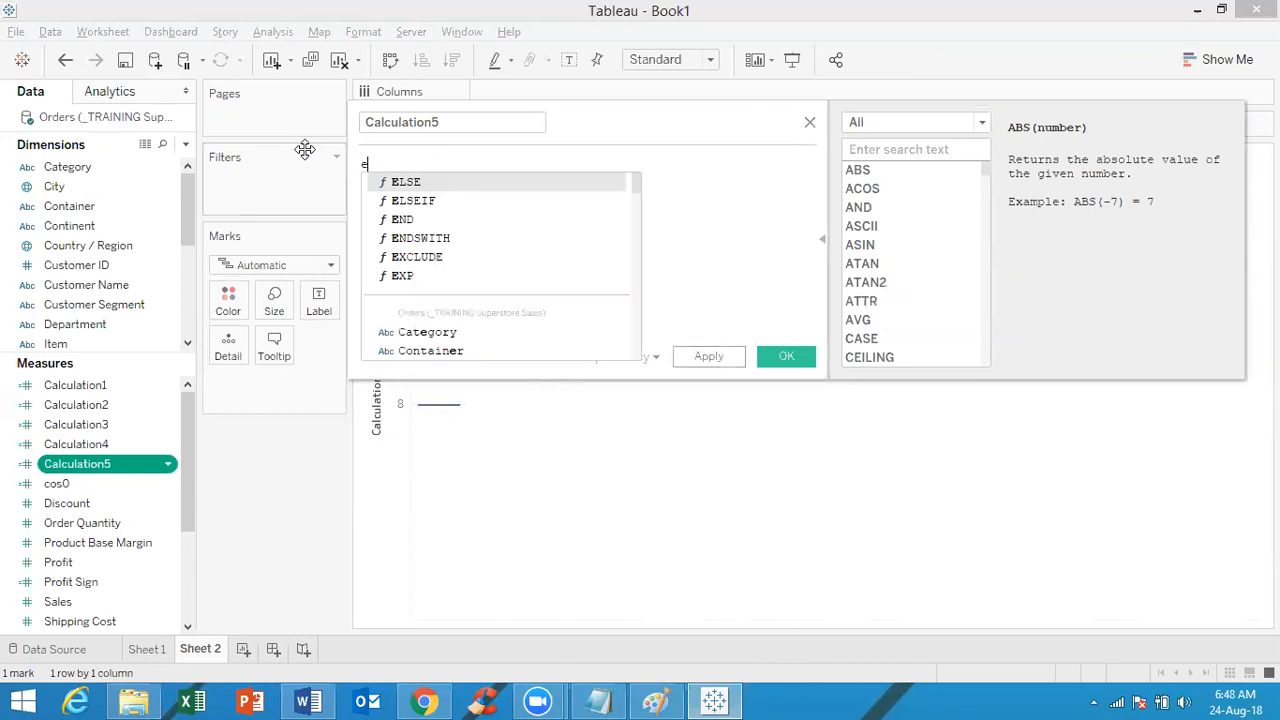
type("xp (")
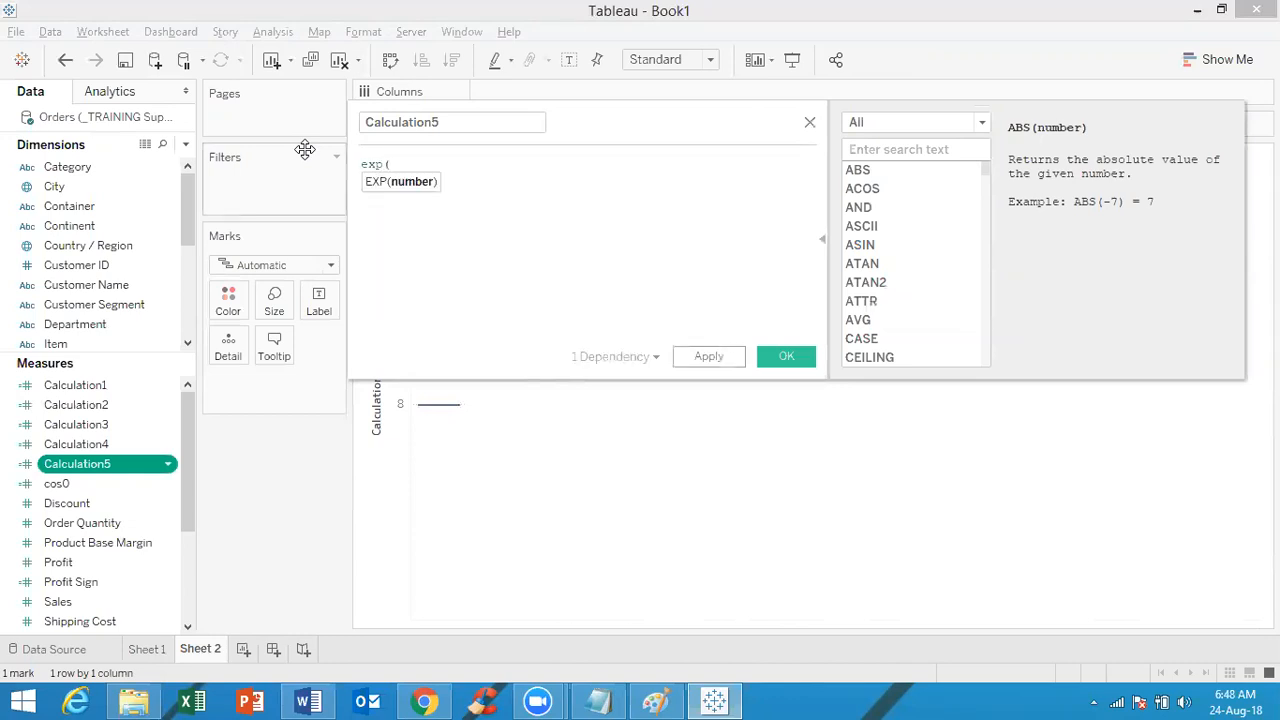
type("2")
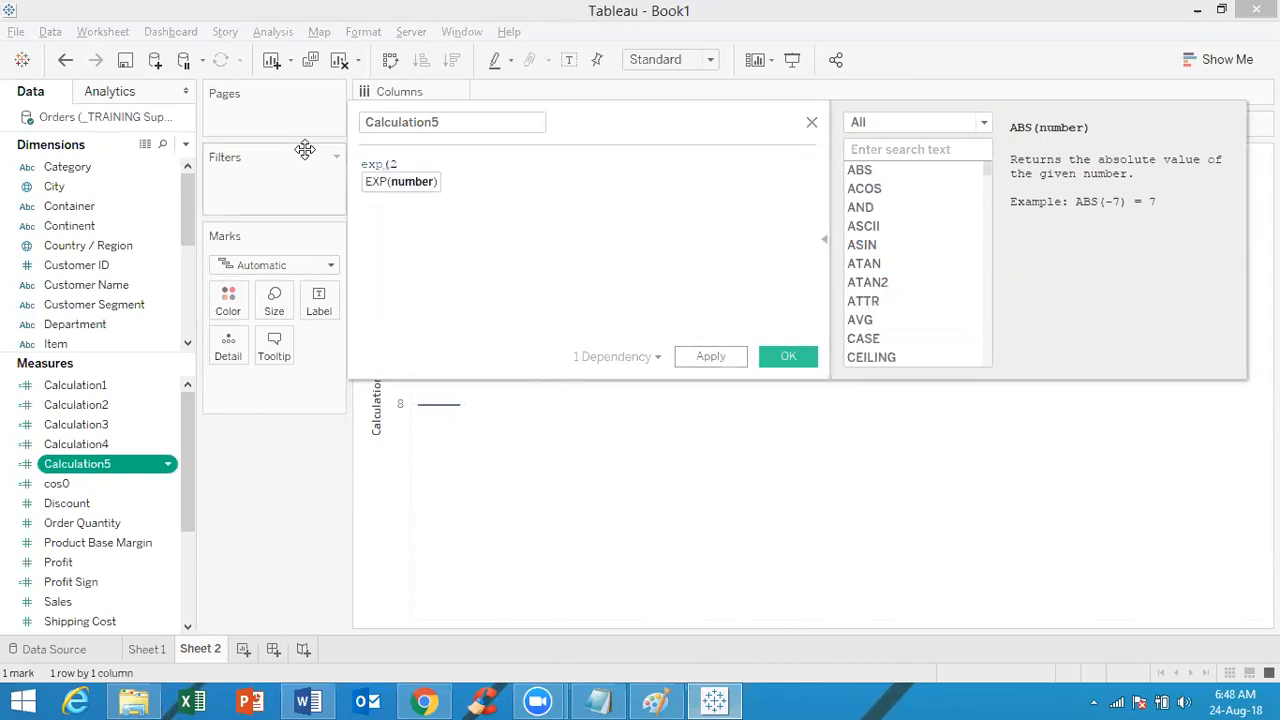
type(")")
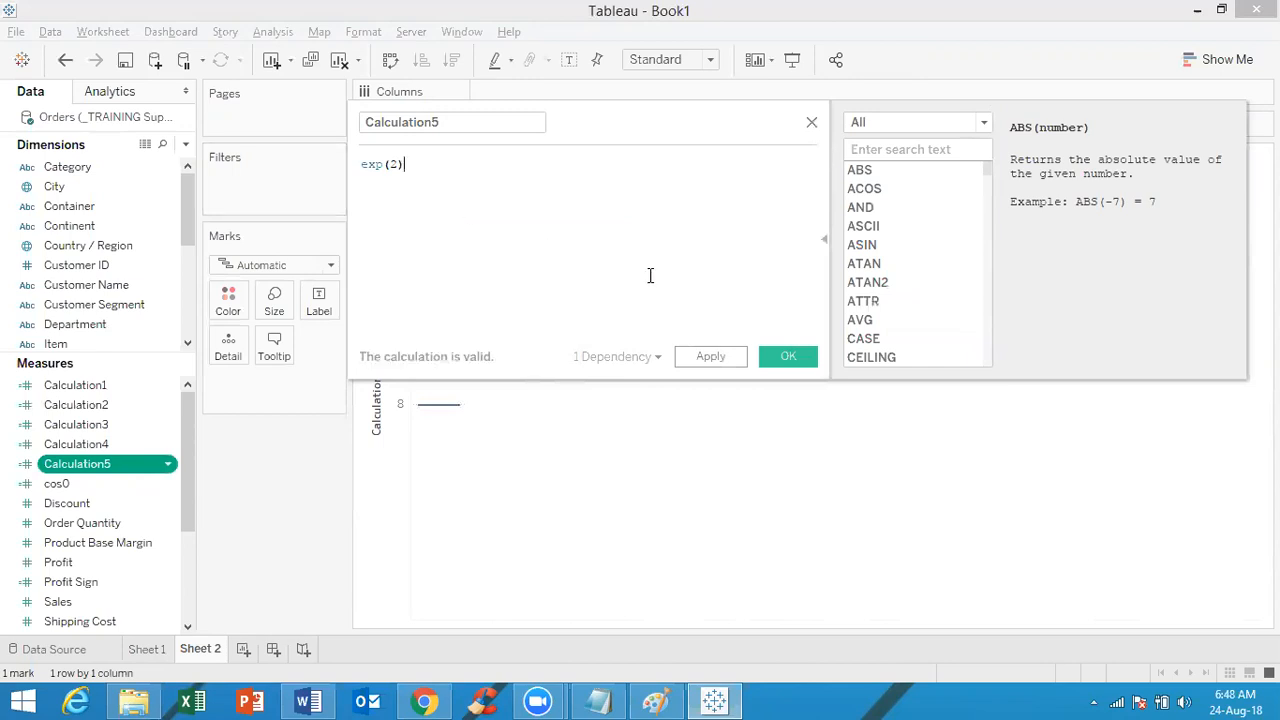
left_click(806, 358)
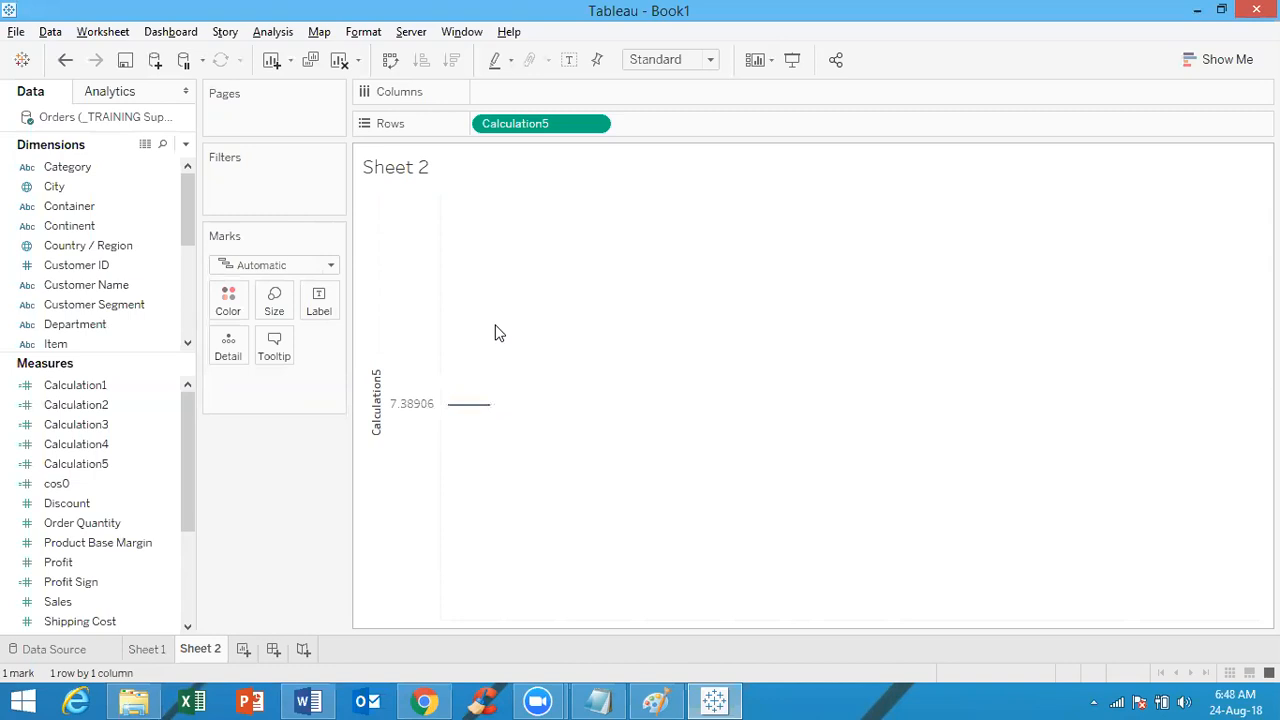
Read the CEILING and FLOOR descriptions among the Number functions in a new calculated field, and discard the field
left_click(185, 144)
left_click(160, 164)
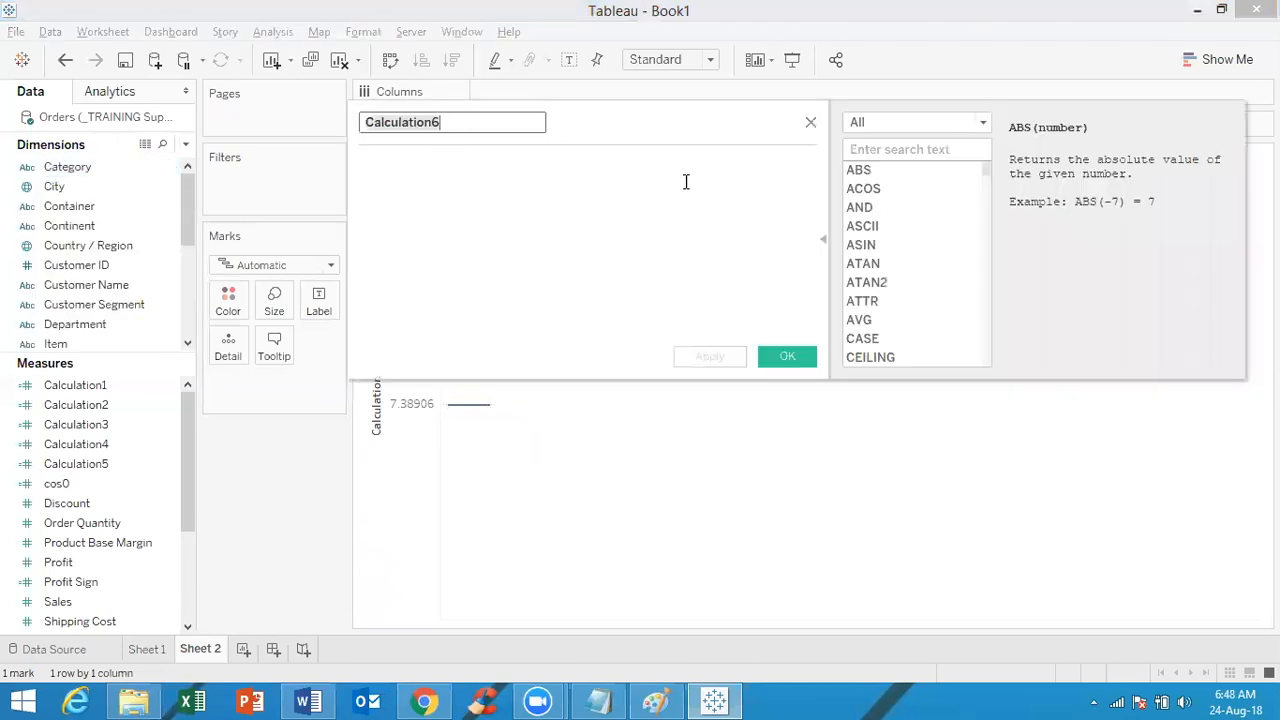
left_click(913, 122)
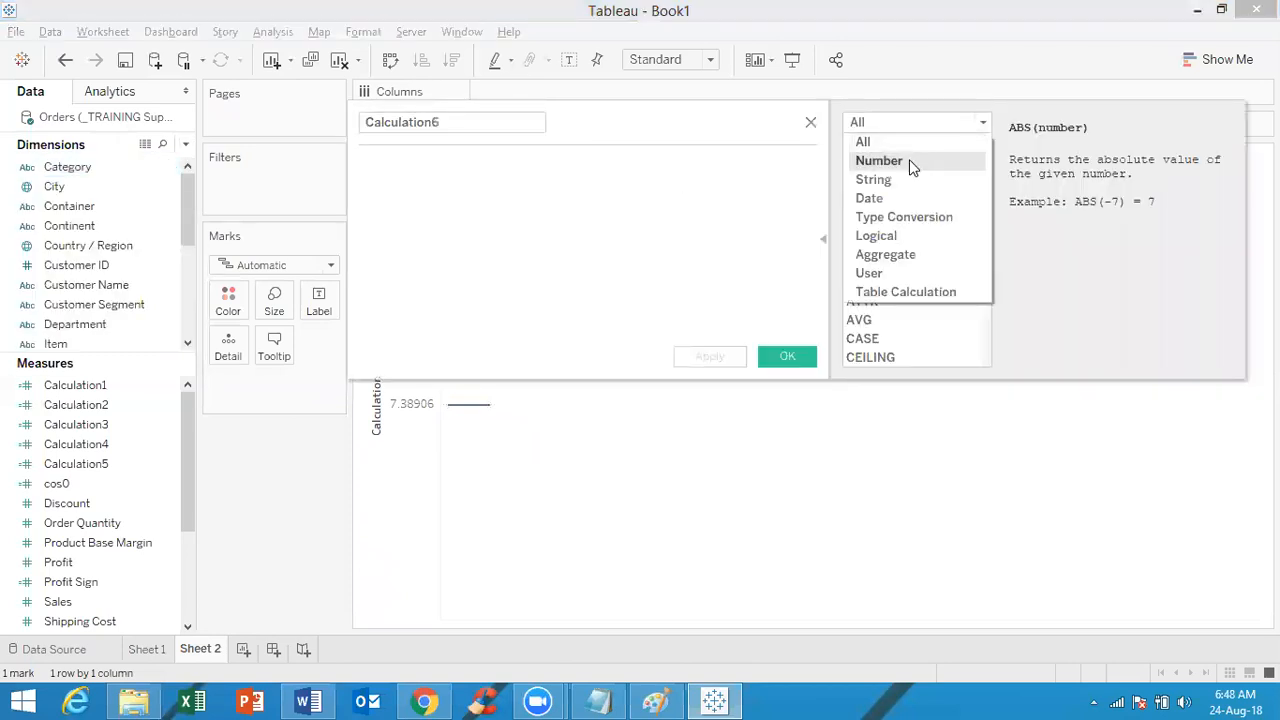
left_click(910, 160)
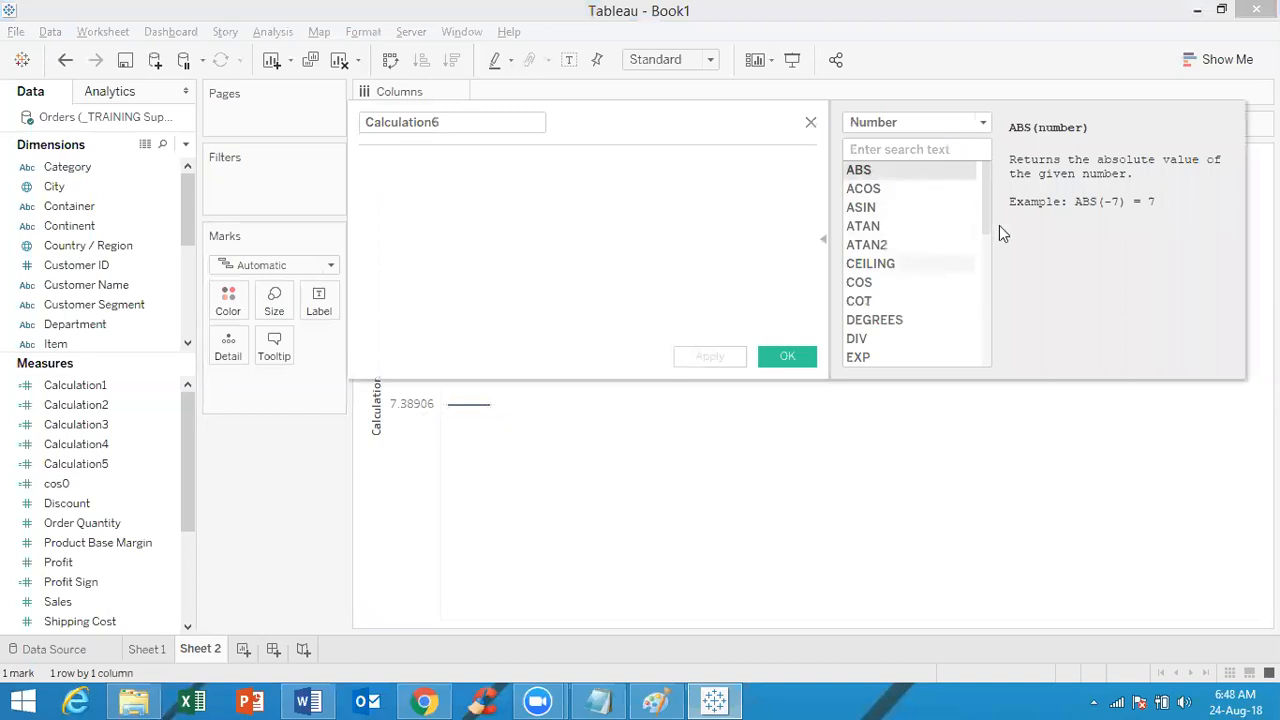
left_click_drag(986, 208, 993, 263)
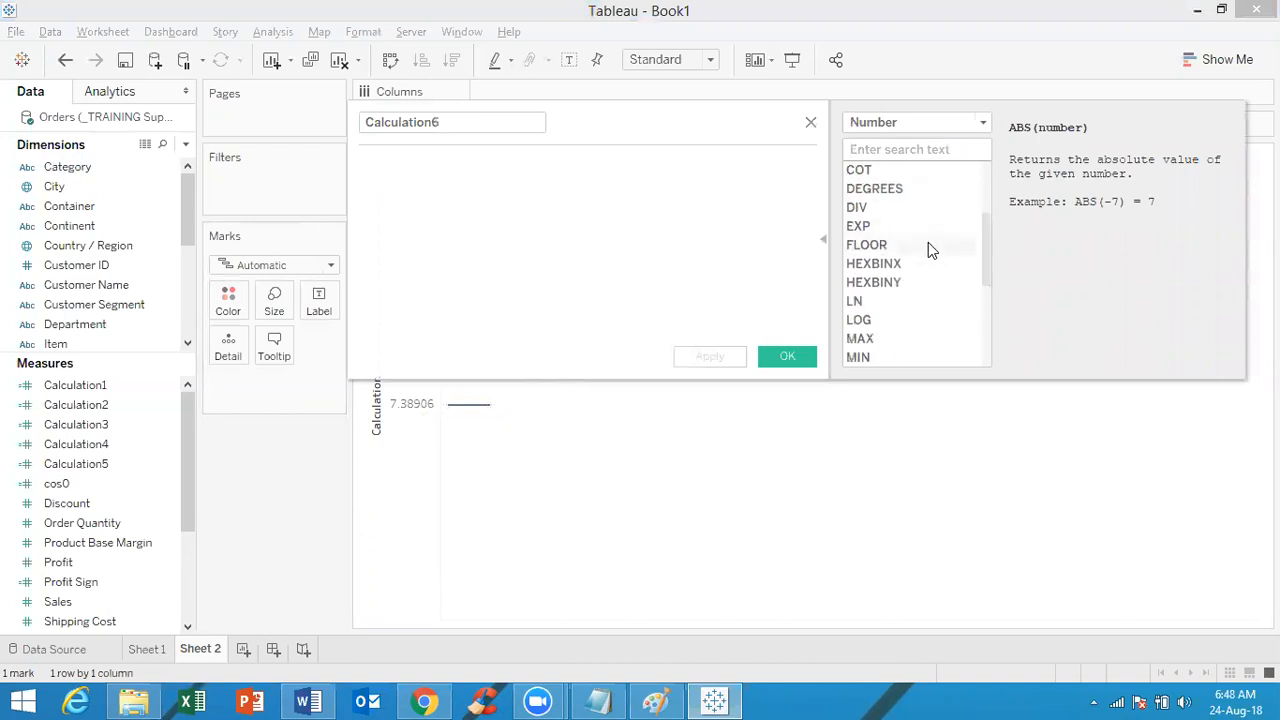
left_click_drag(984, 234, 986, 200)
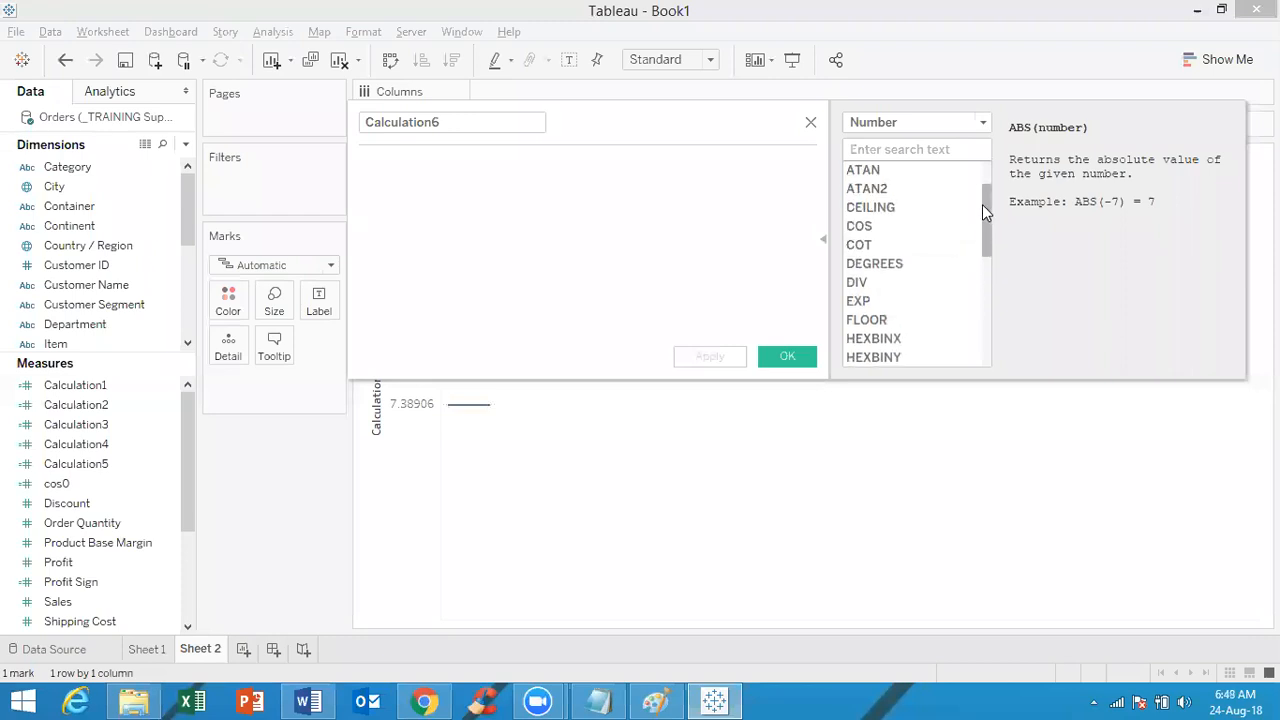
left_click(922, 212)
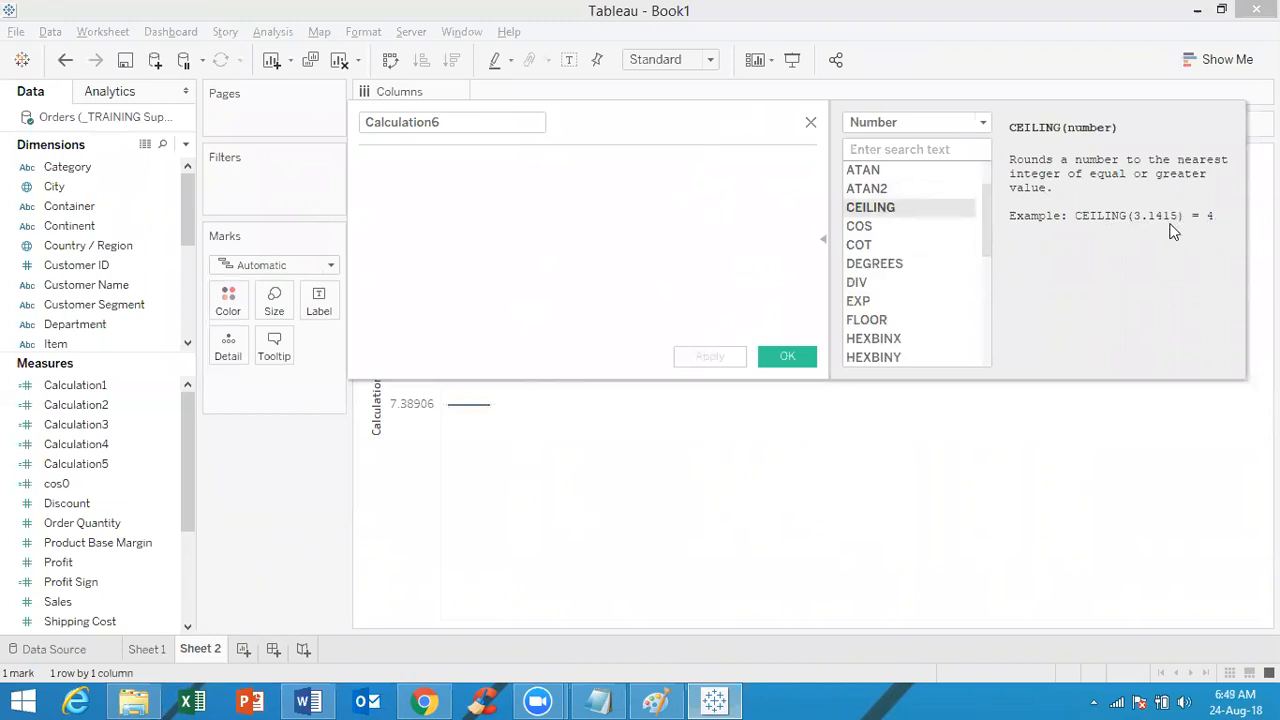
left_click(868, 320)
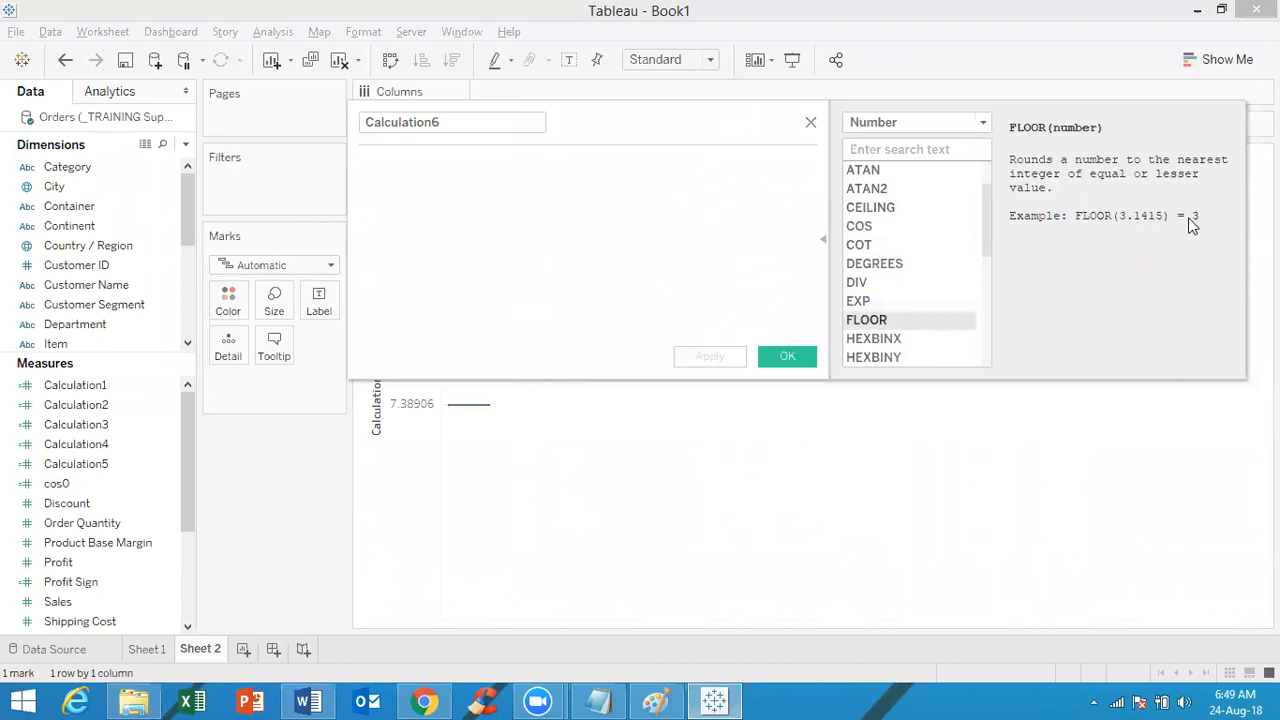
left_click(901, 214)
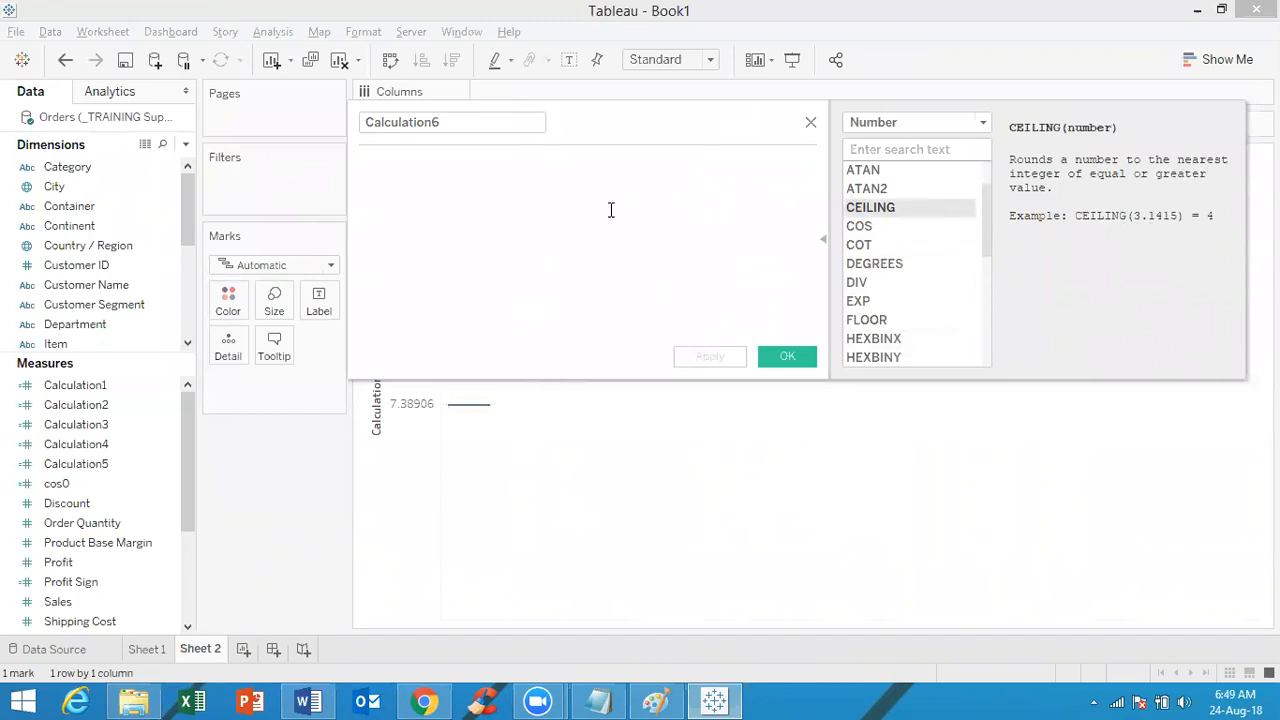
type("ce")
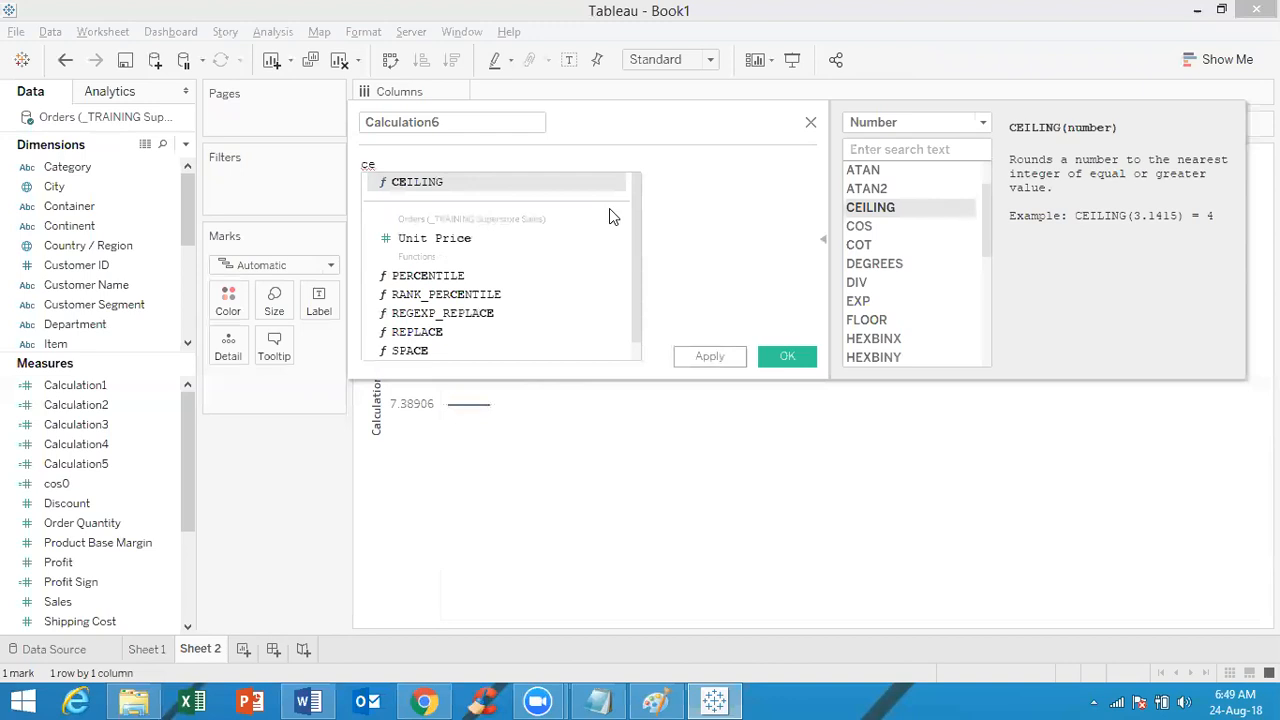
left_click(811, 123)
left_click(811, 123)
Replace the Calculation5 formula with CEILING(3.1) and save it
left_click(95, 445)
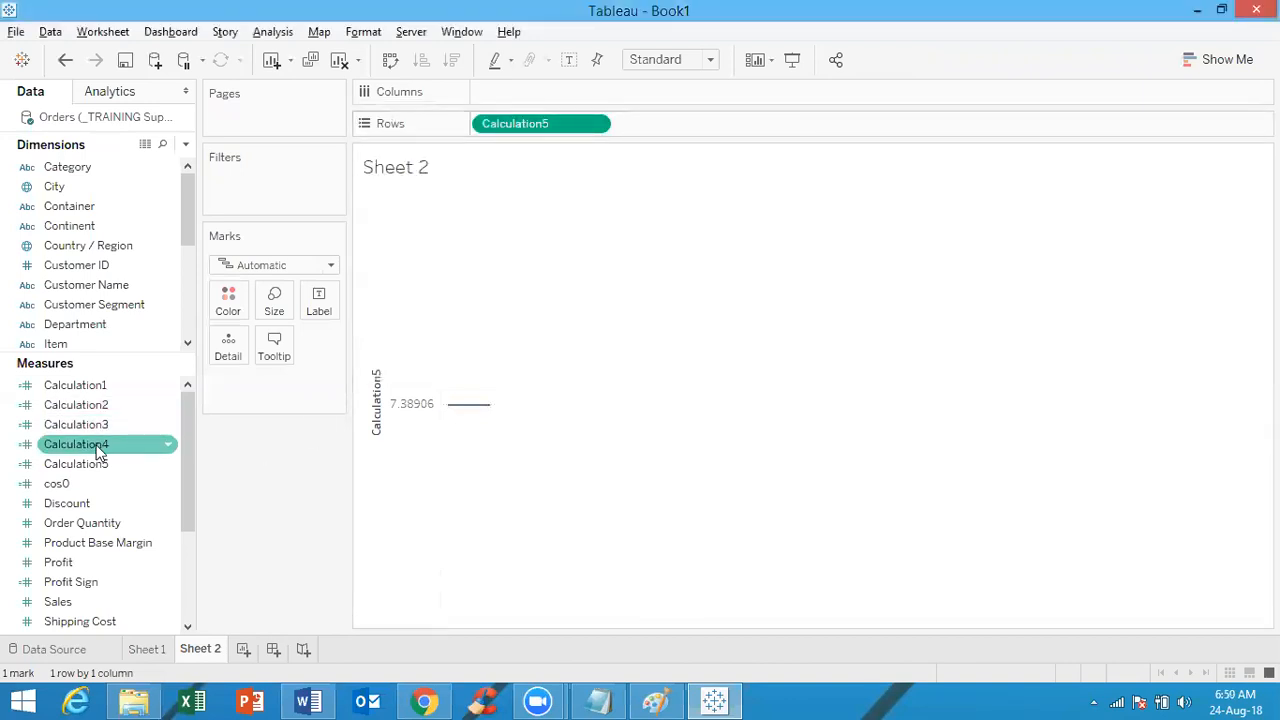
left_click(100, 464)
right_click(100, 464)
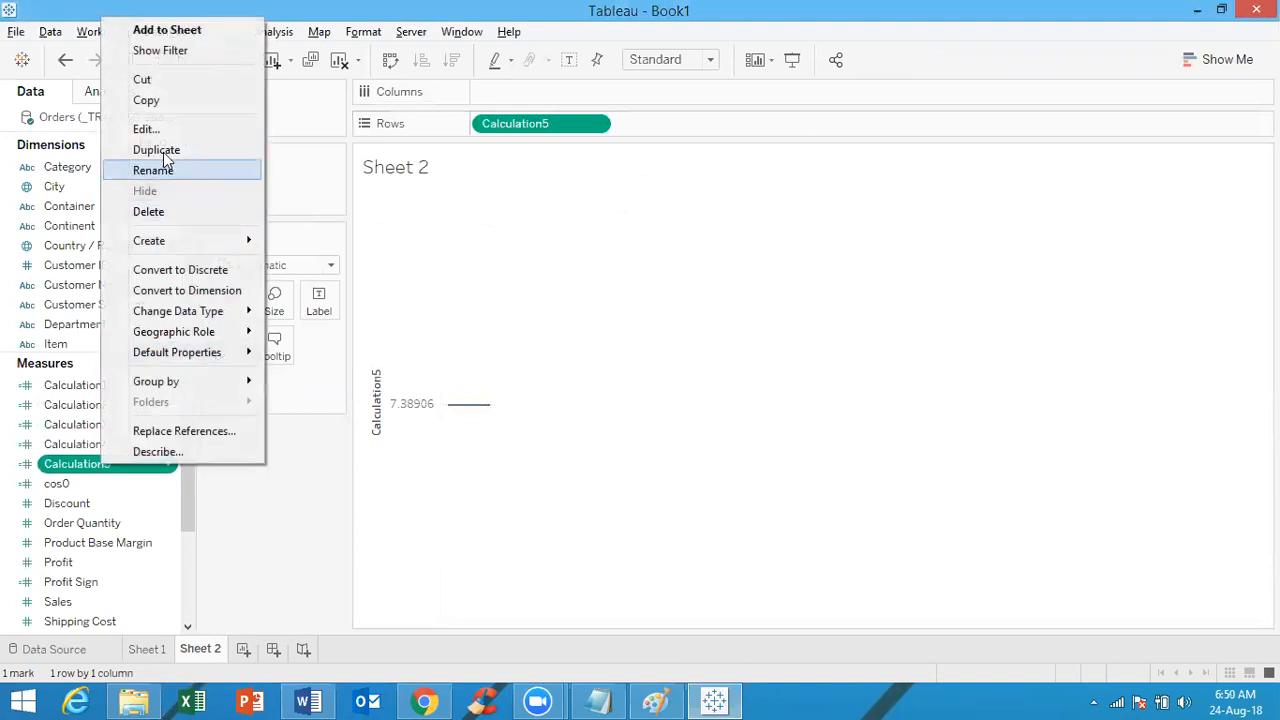
left_click(161, 130)
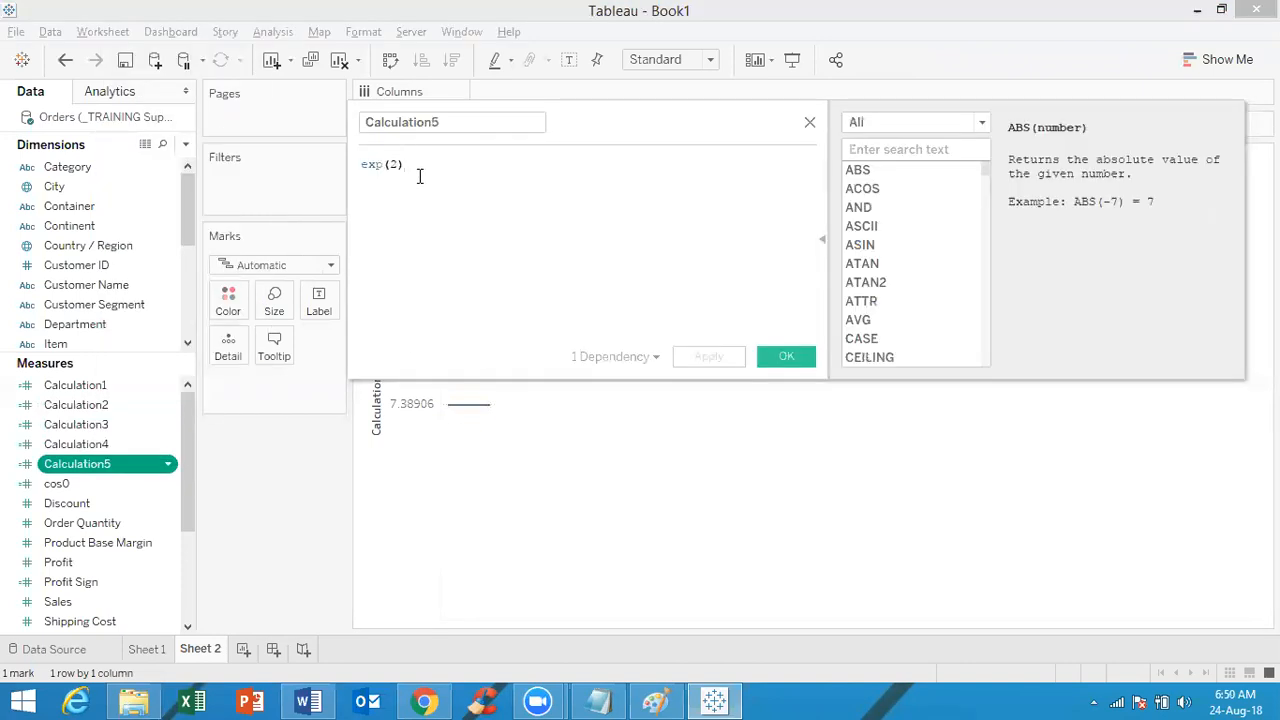
left_click_drag(420, 176, 256, 163)
type("ei")
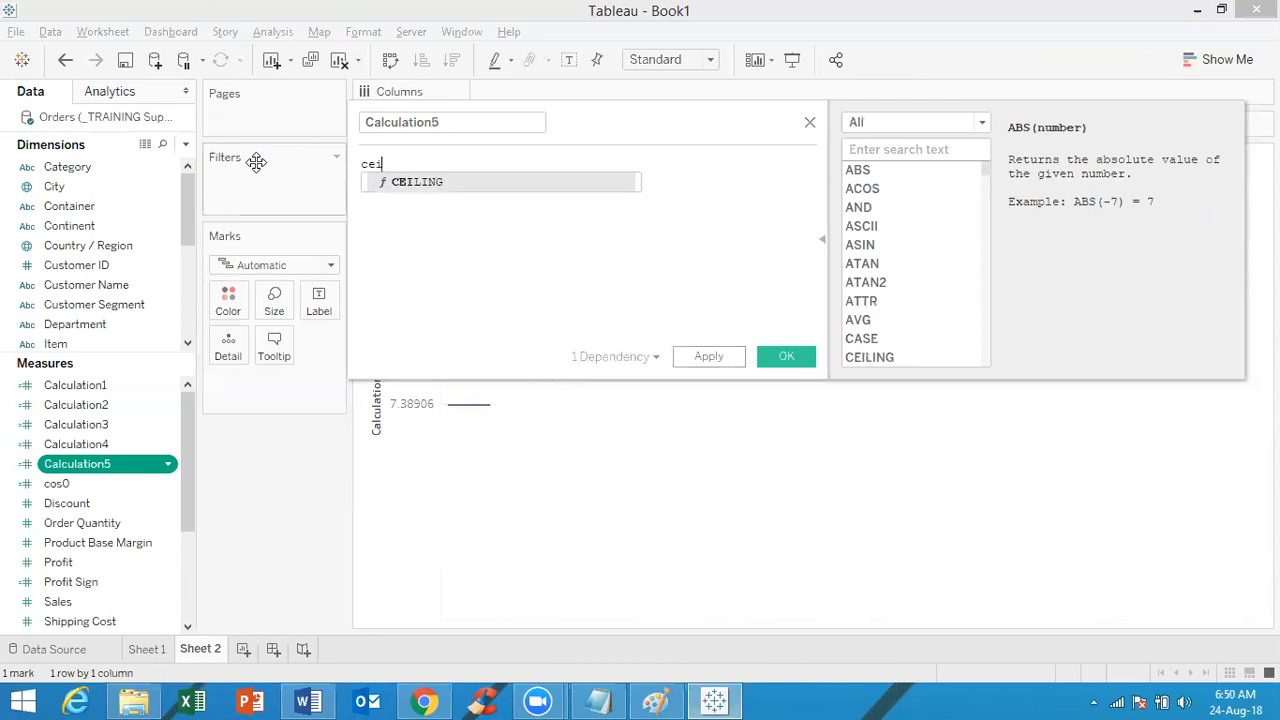
double_click(416, 183)
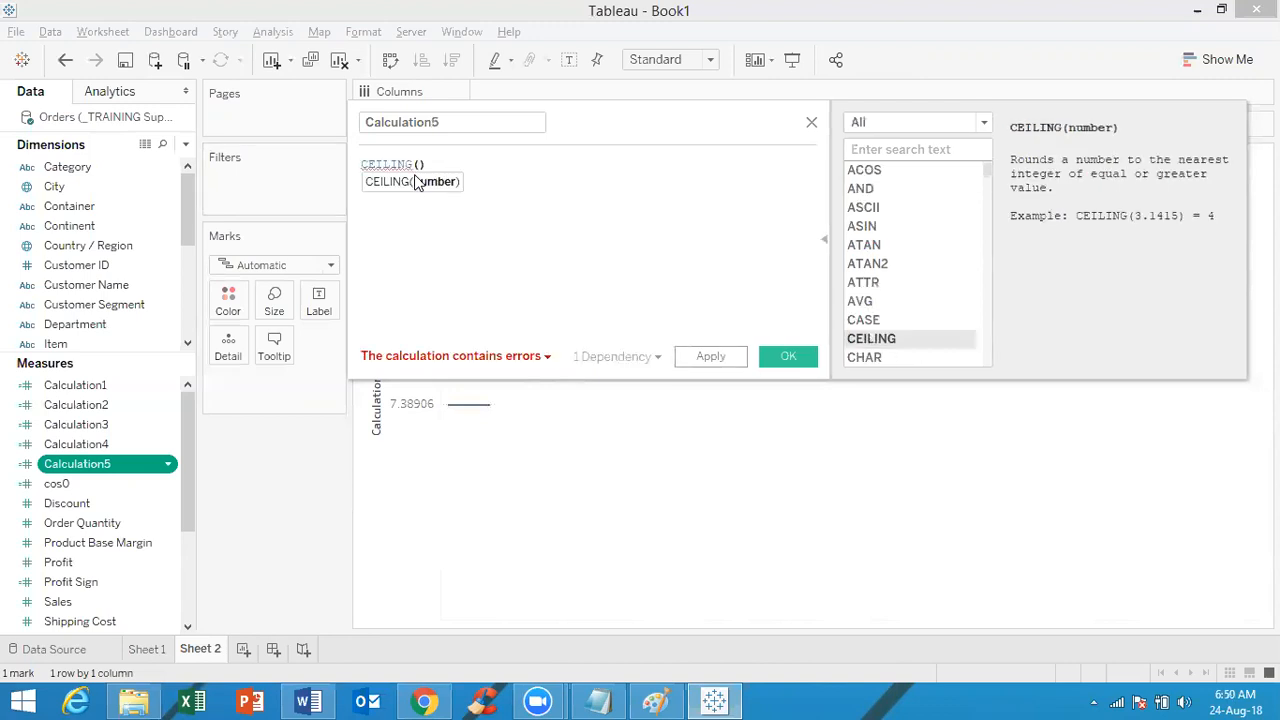
type("3")
type(".1")
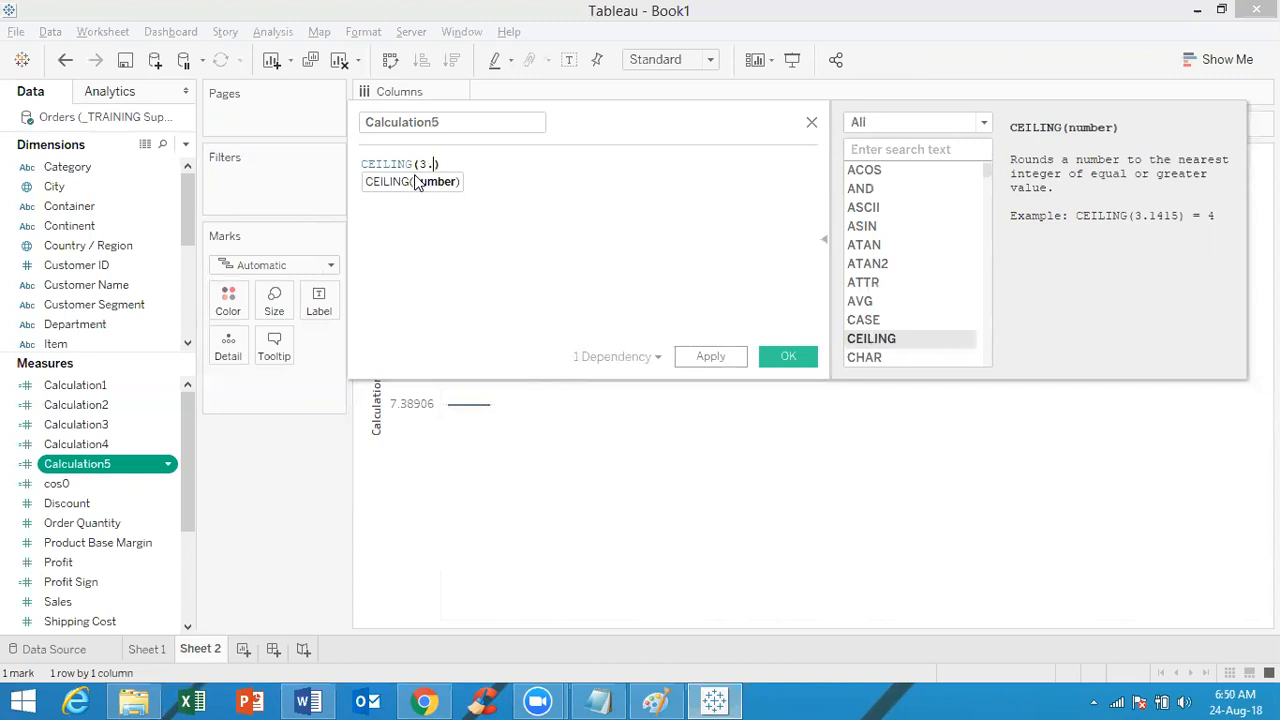
key("Right")
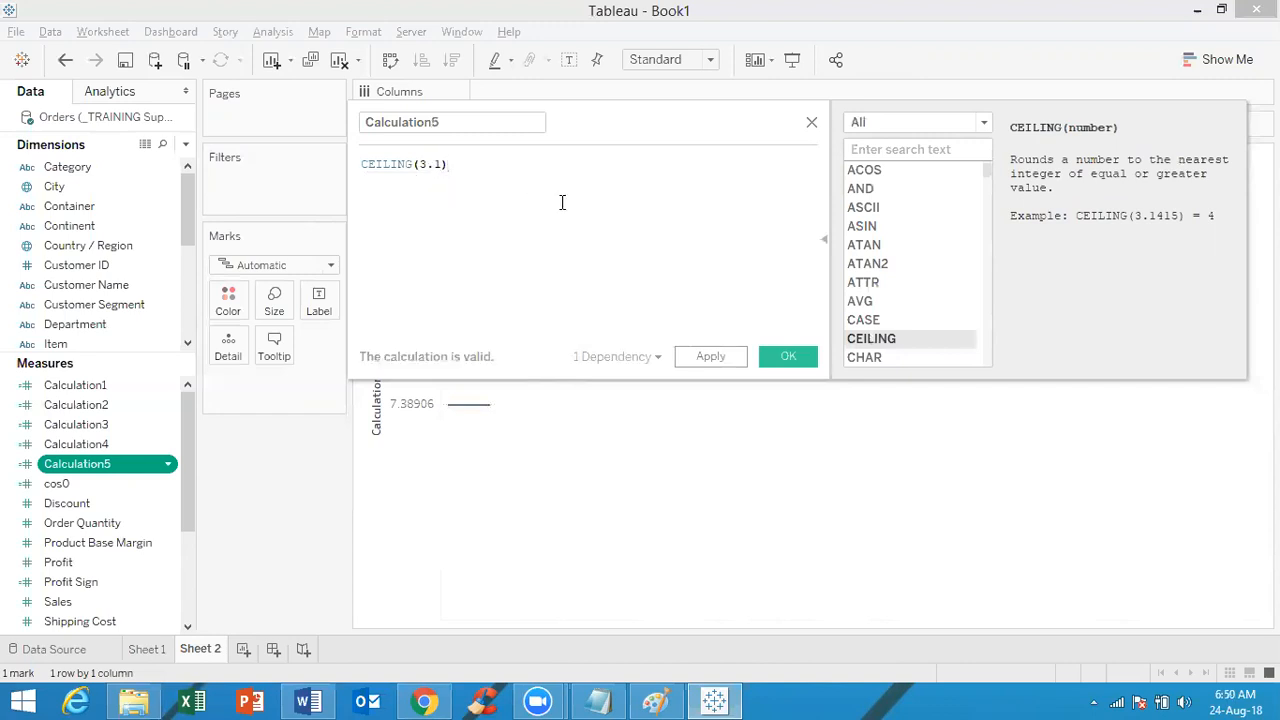
left_click(789, 356)
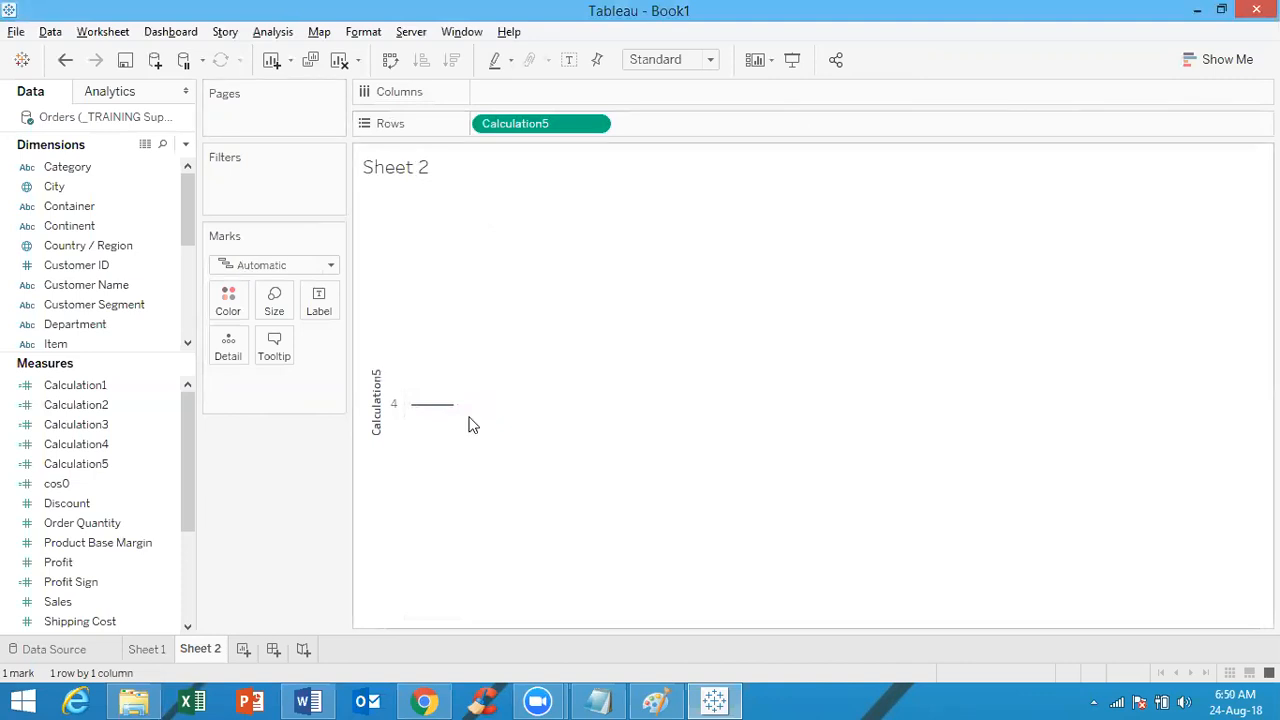
right_click(118, 444)
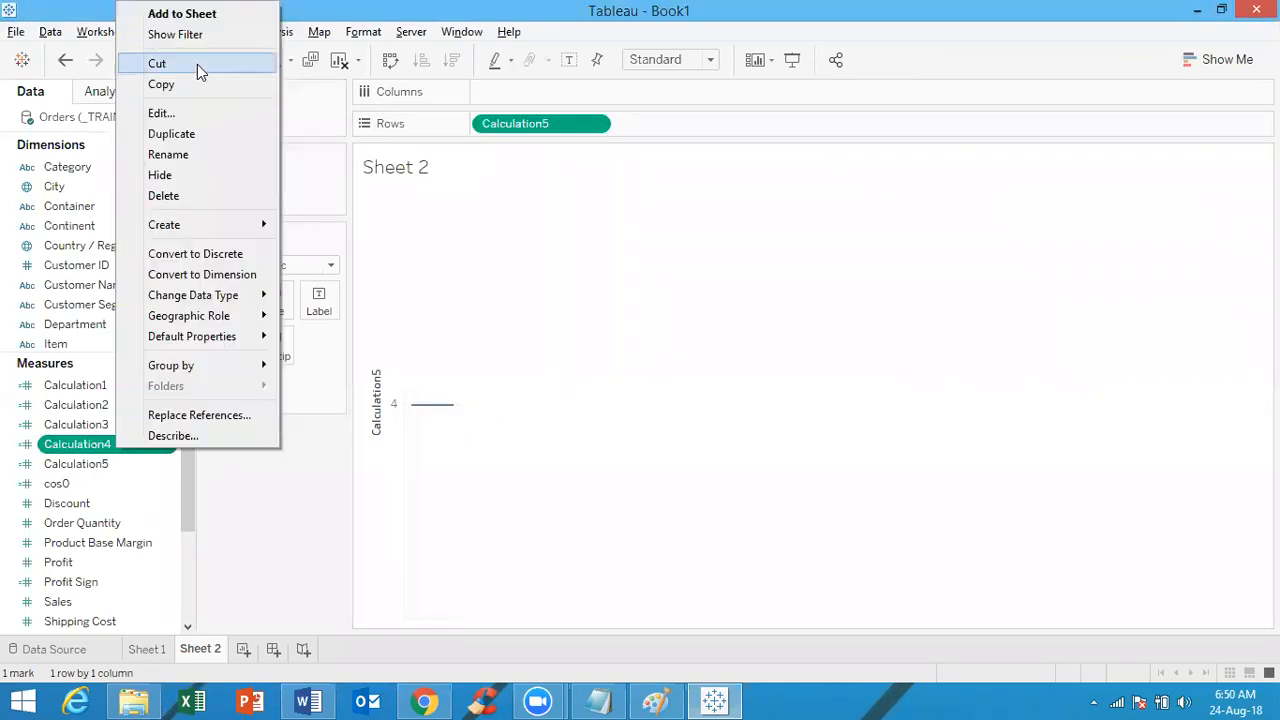
left_click(160, 113)
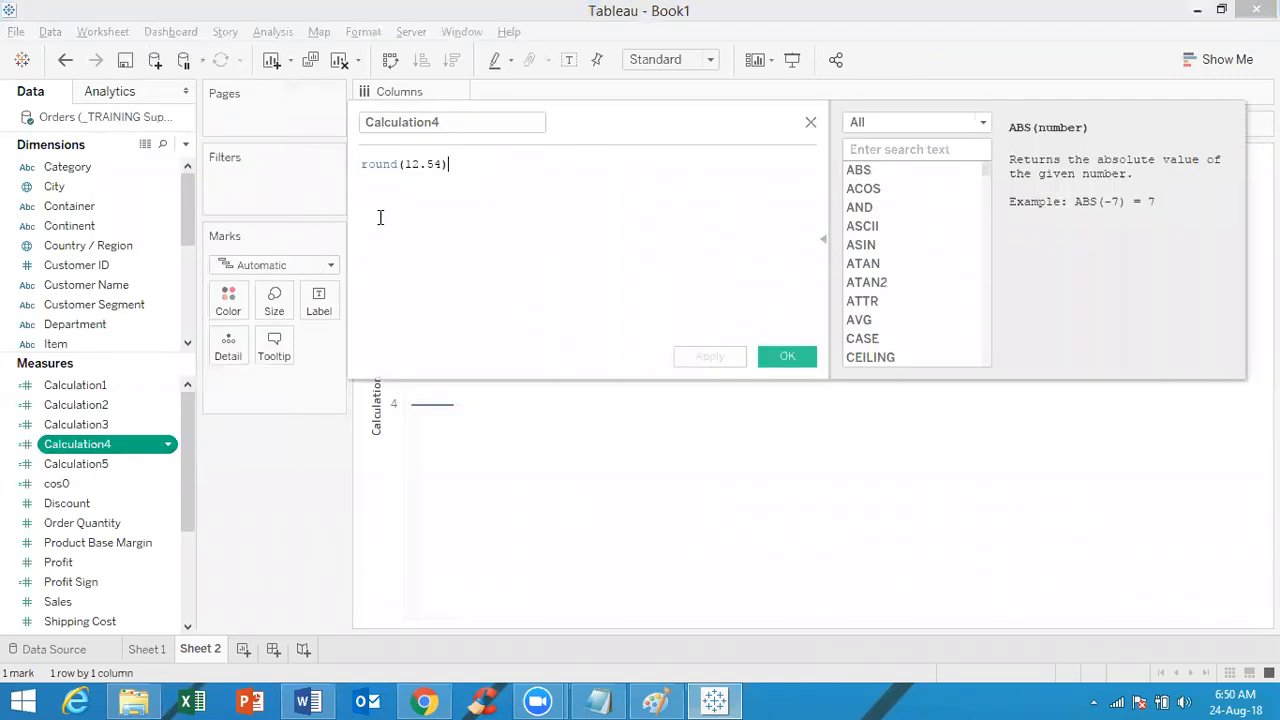
left_click(809, 123)
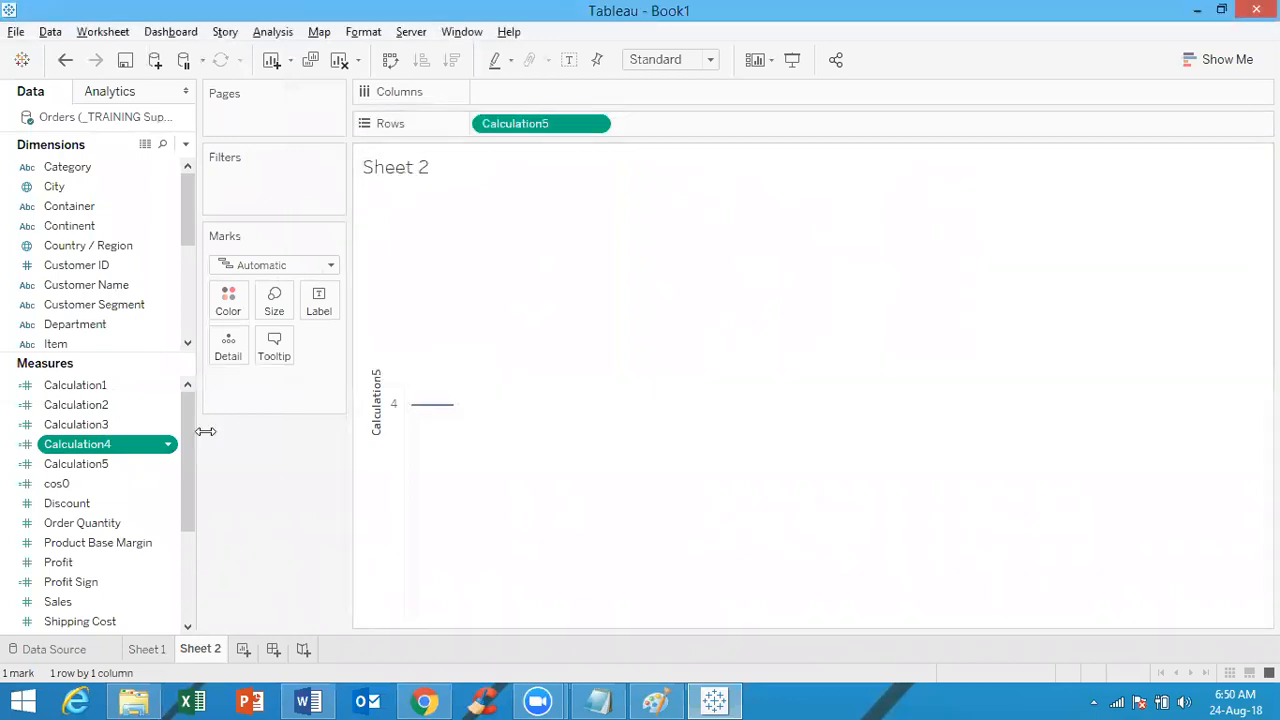
Edit Calculation5 so the CEILING argument is 3.99, and save the calculation
left_click(125, 464)
right_click(125, 464)
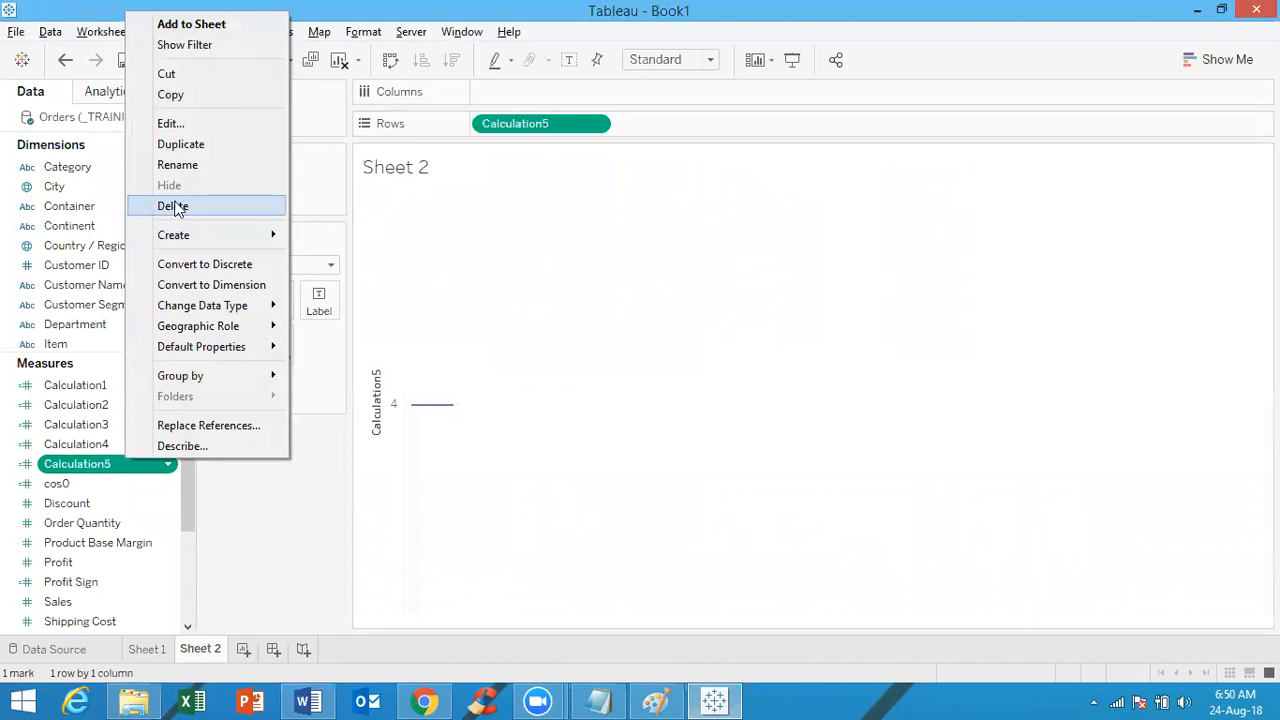
left_click(195, 126)
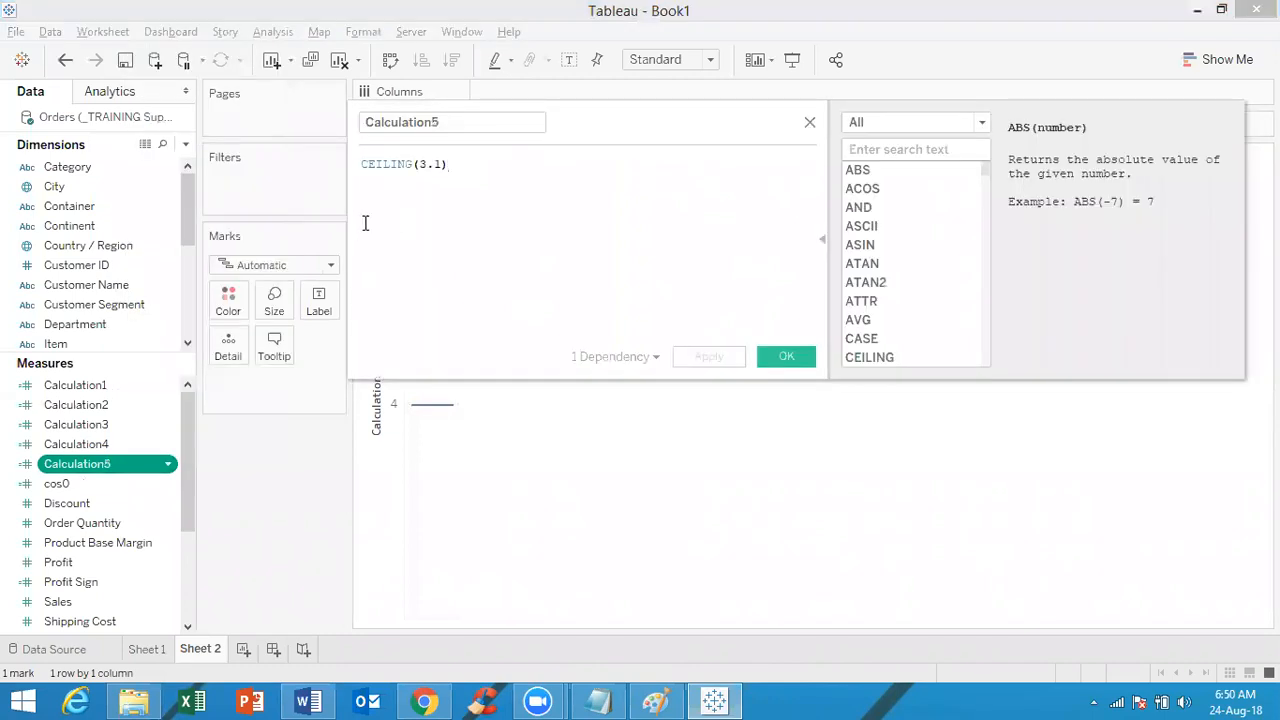
left_click(440, 165)
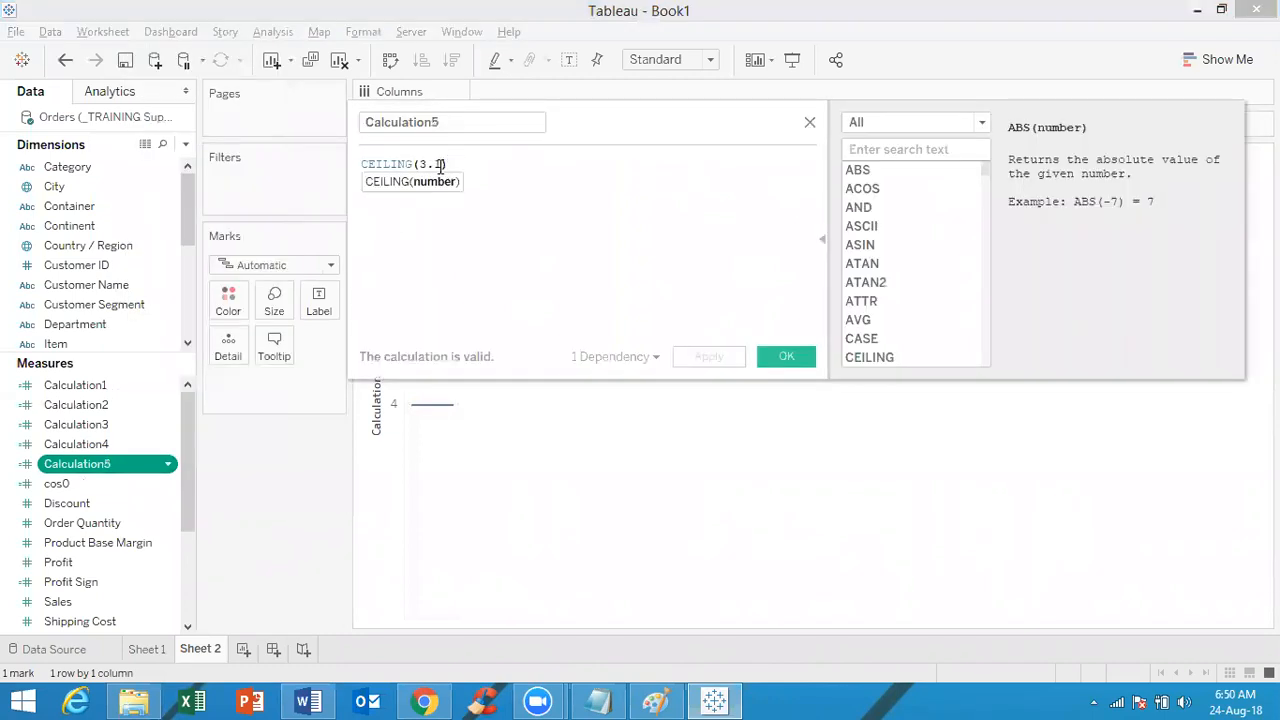
key("BackSpace")
type("99")
left_click(517, 168)
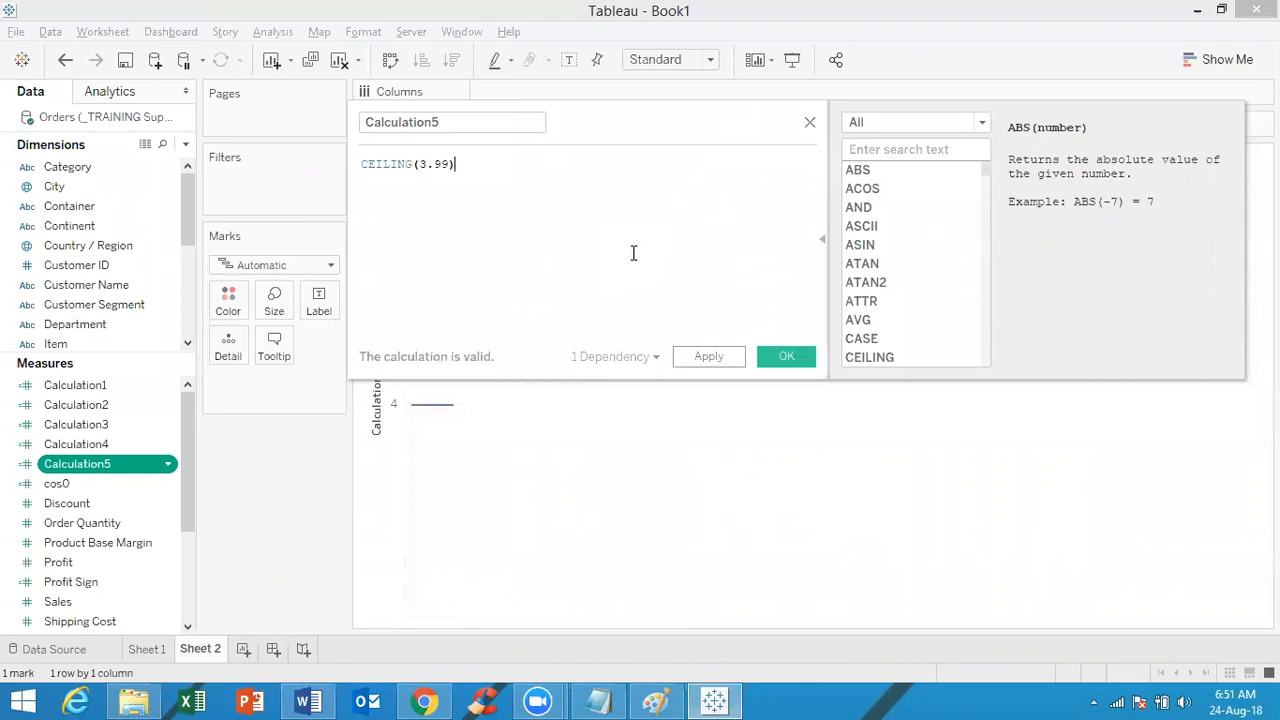
left_click(795, 358)
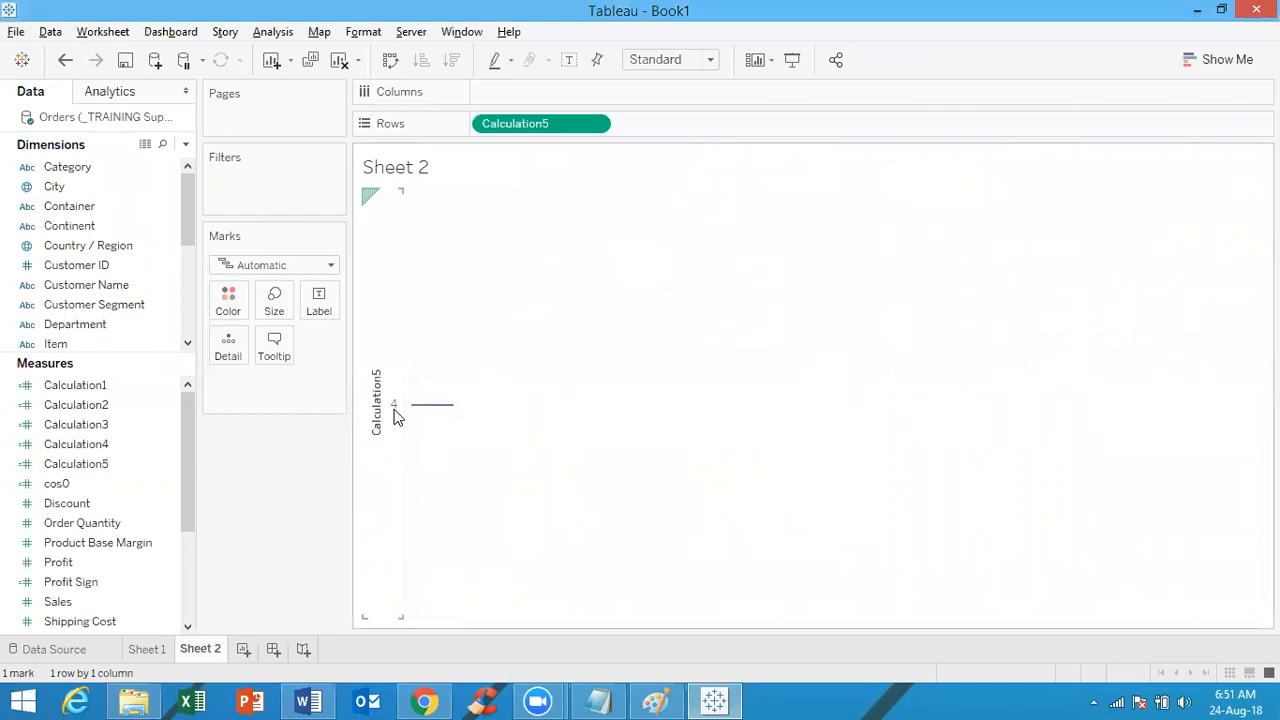
right_click(90, 446)
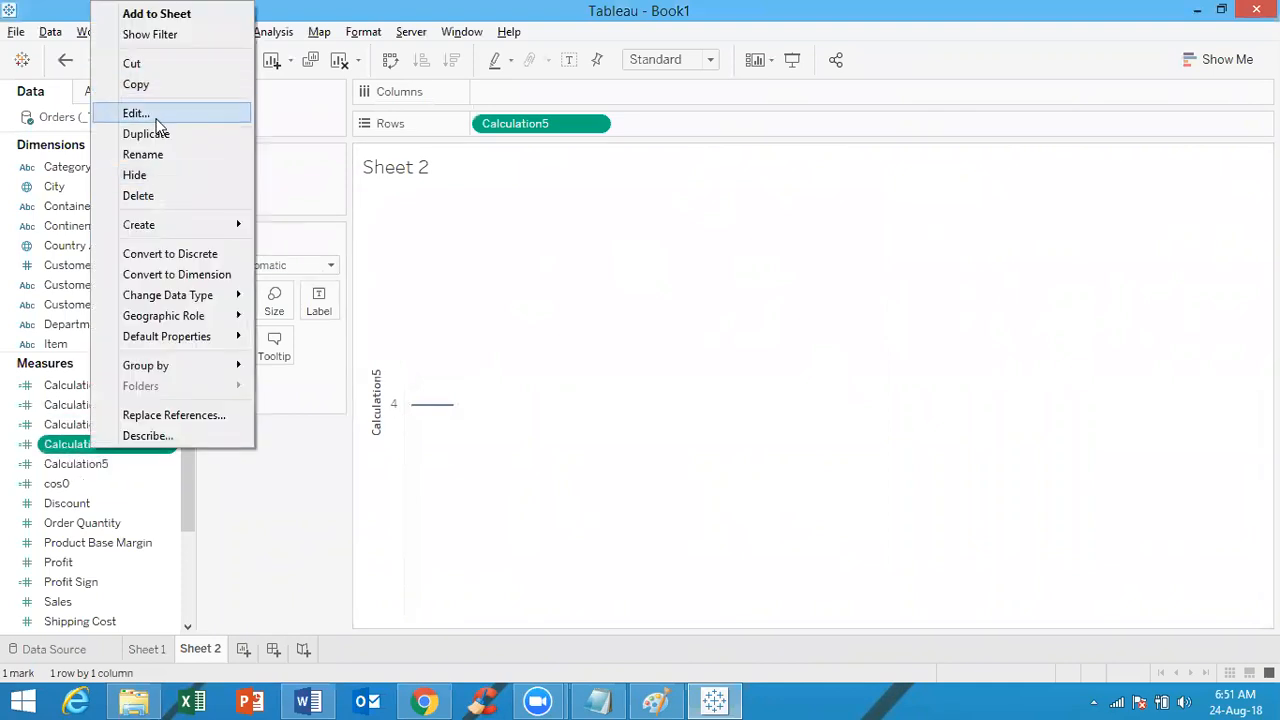
left_click(136, 114)
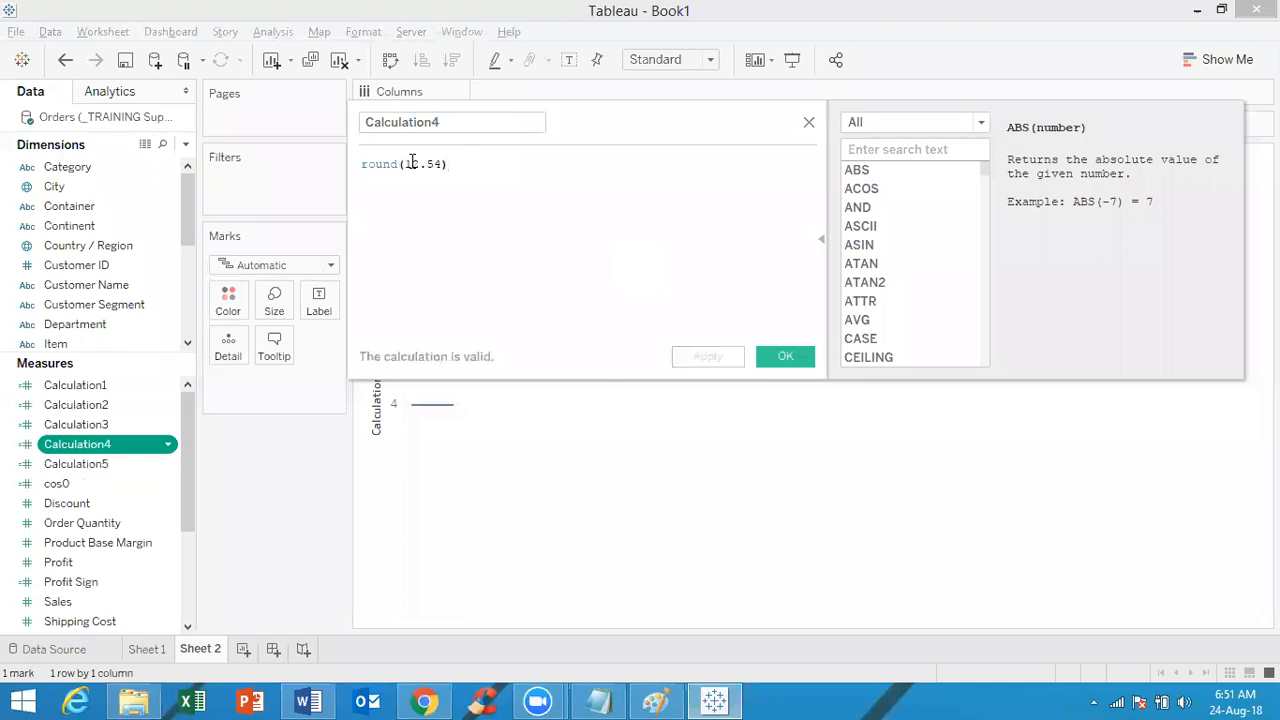
left_click_drag(749, 118, 841, 240)
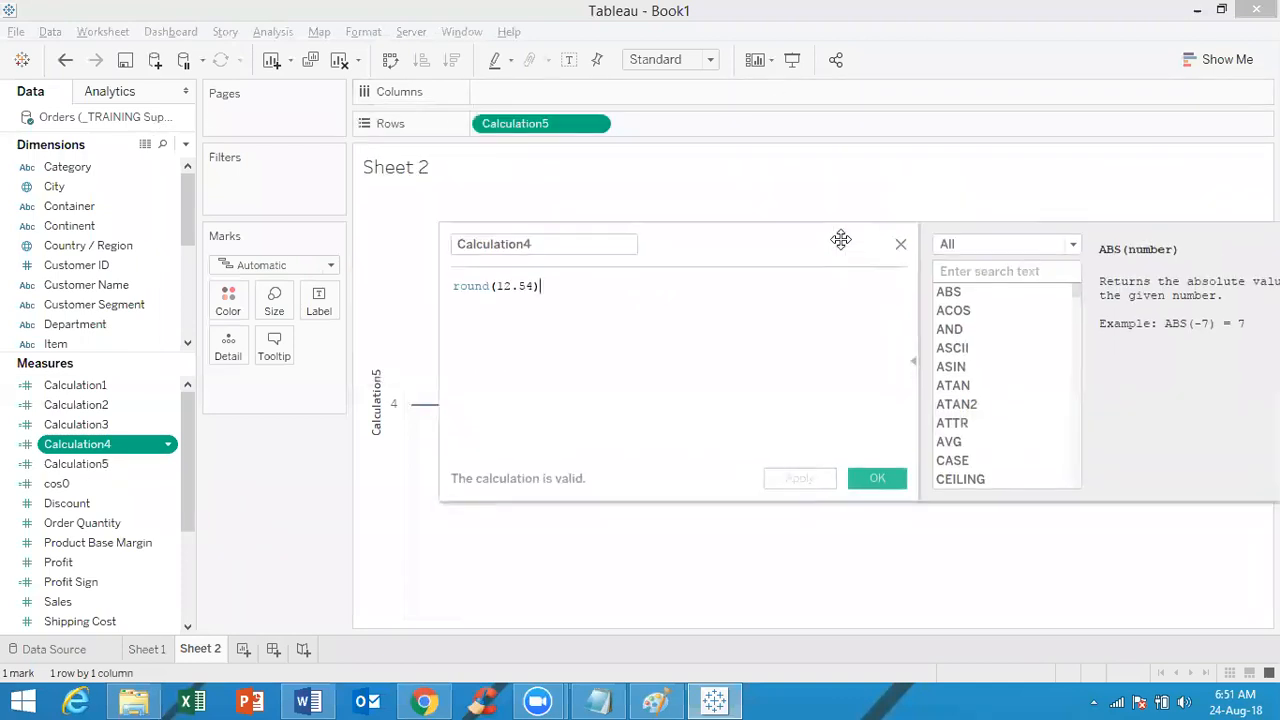
left_click(902, 246)
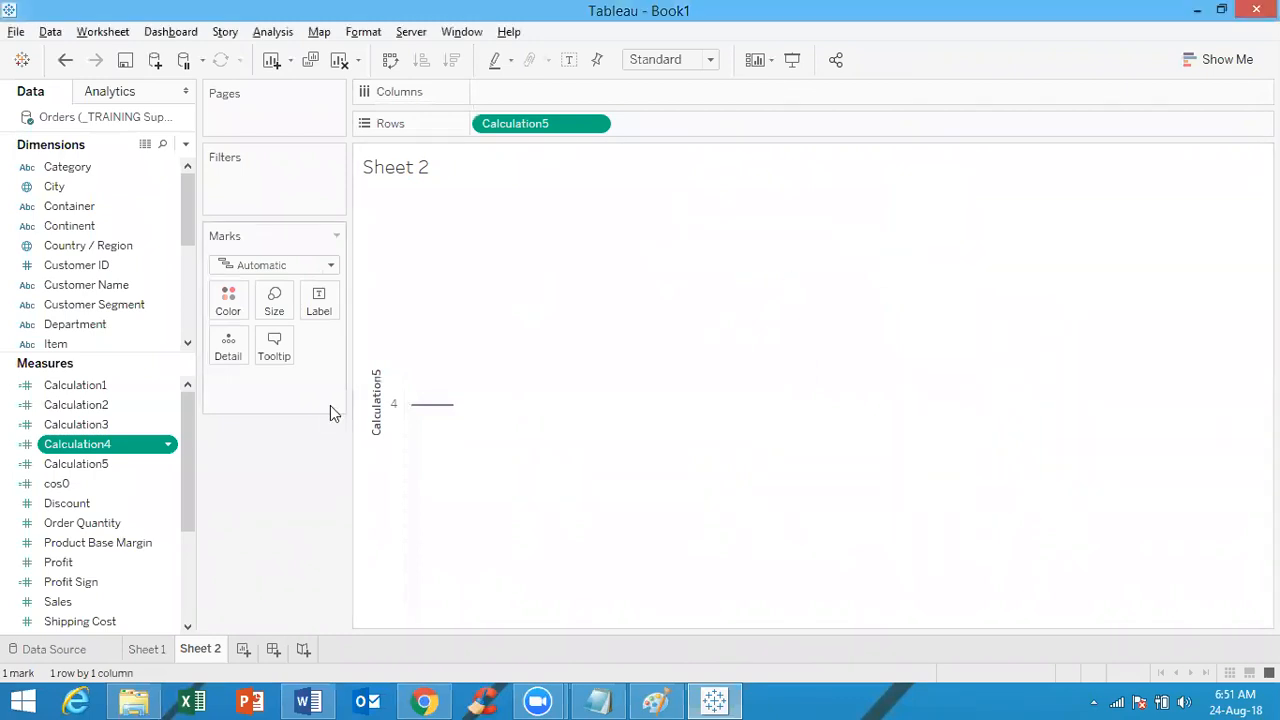
right_click(152, 450)
mouse_move(240, 224)
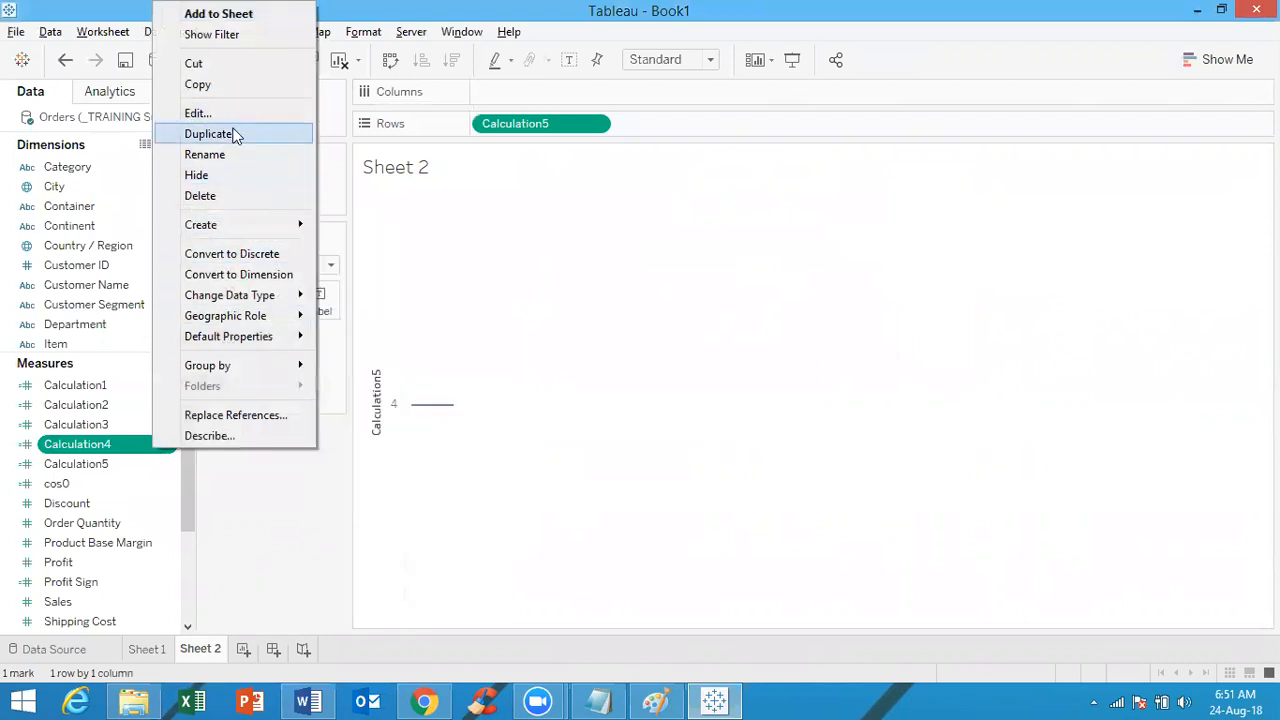
left_click(439, 288)
Replace the CEILING function in Calculation5 with FLOOR so its formula reads FLOOR(3.99), and save the field
left_click(73, 461)
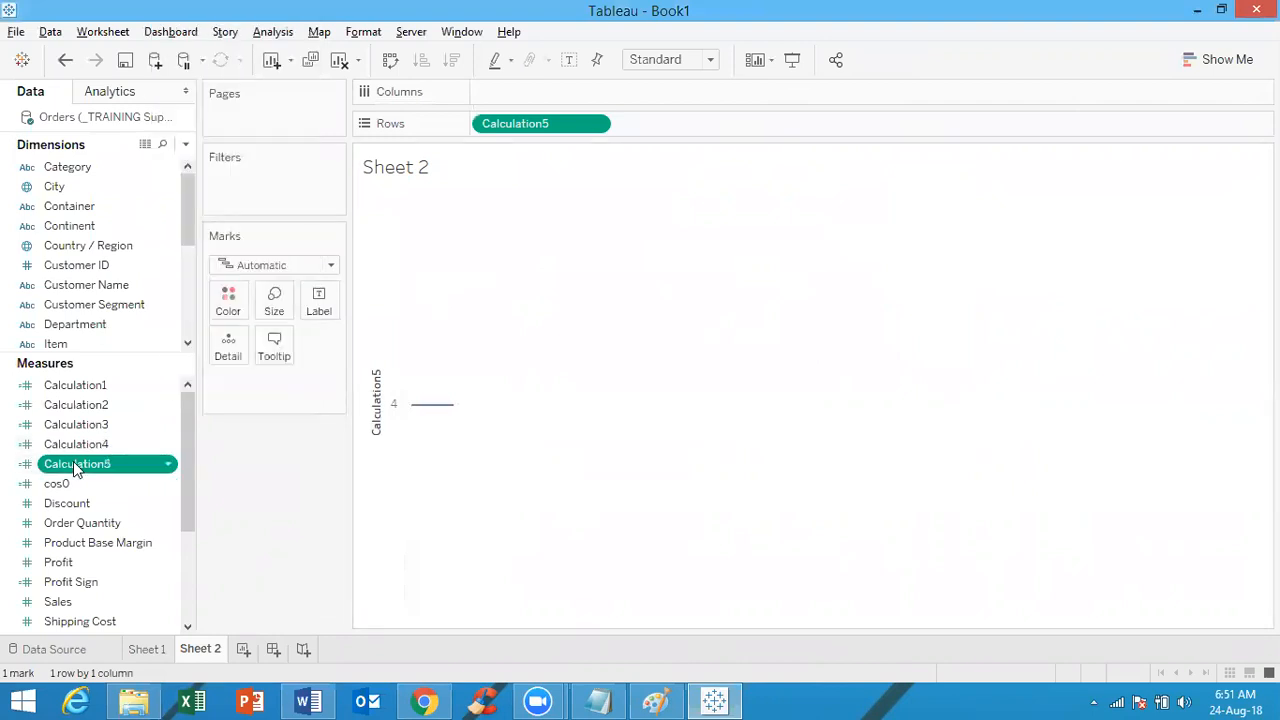
right_click(73, 461)
left_click(146, 129)
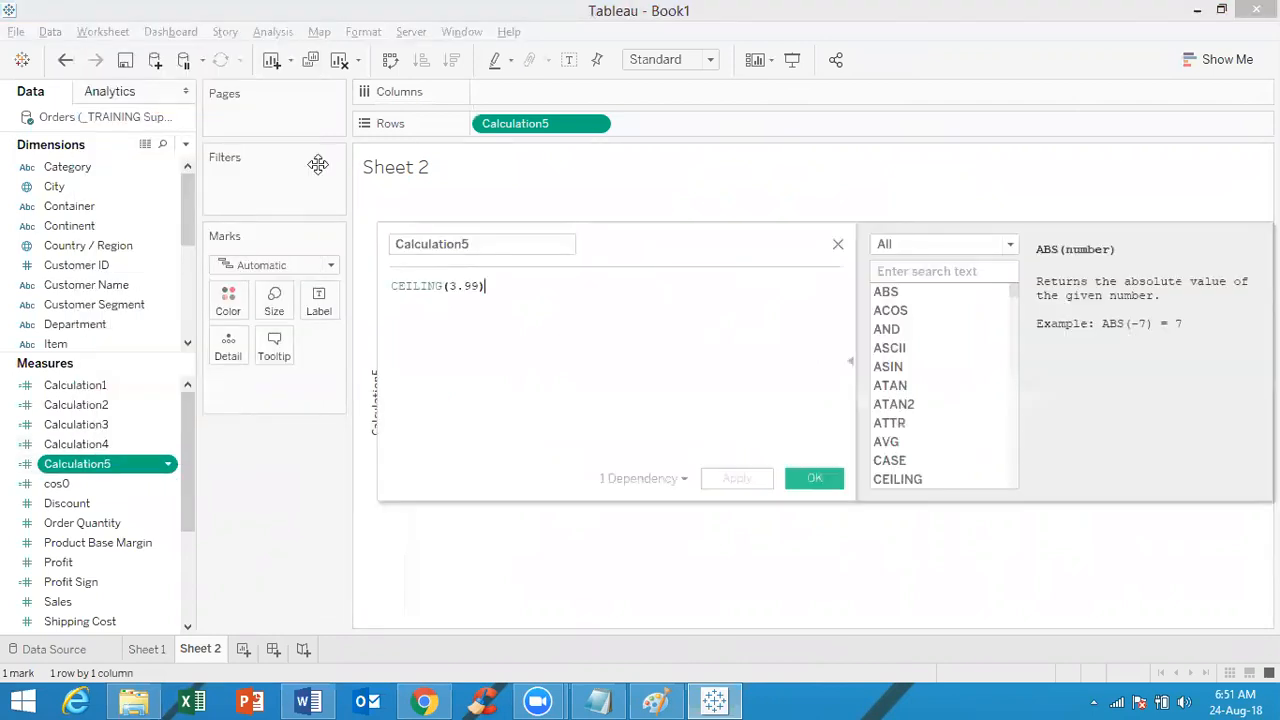
double_click(441, 285)
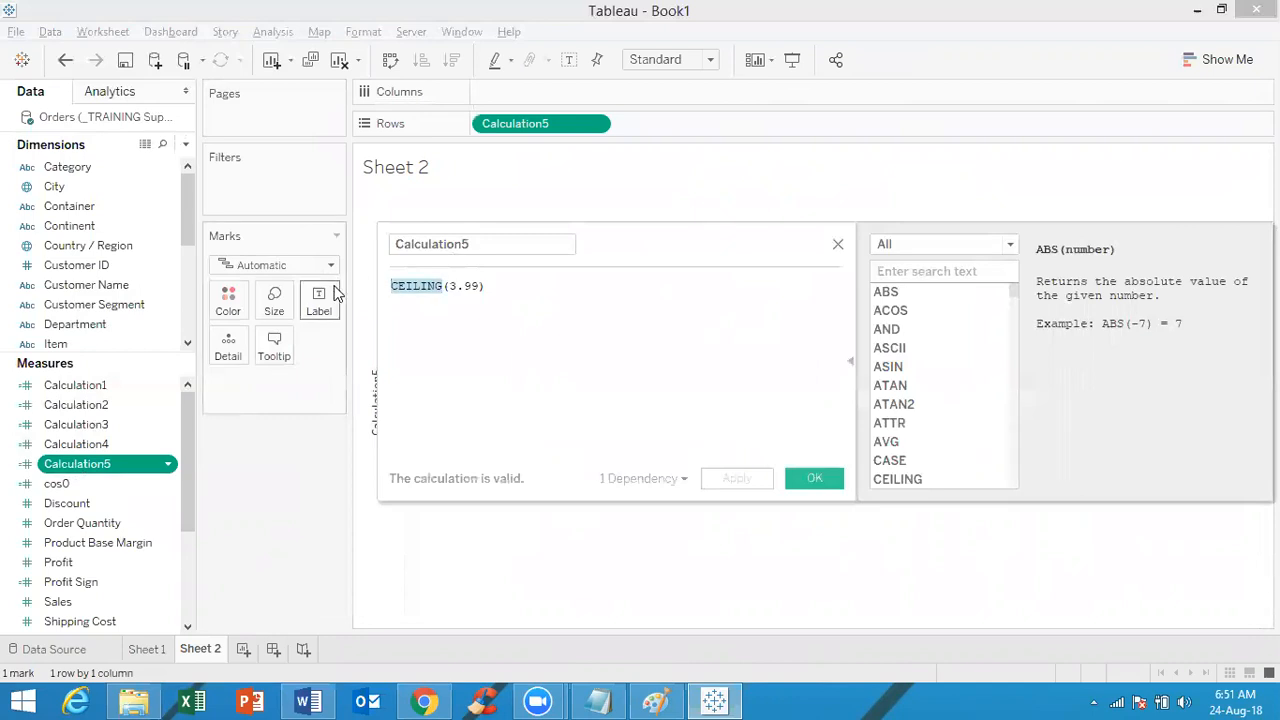
type("floor")
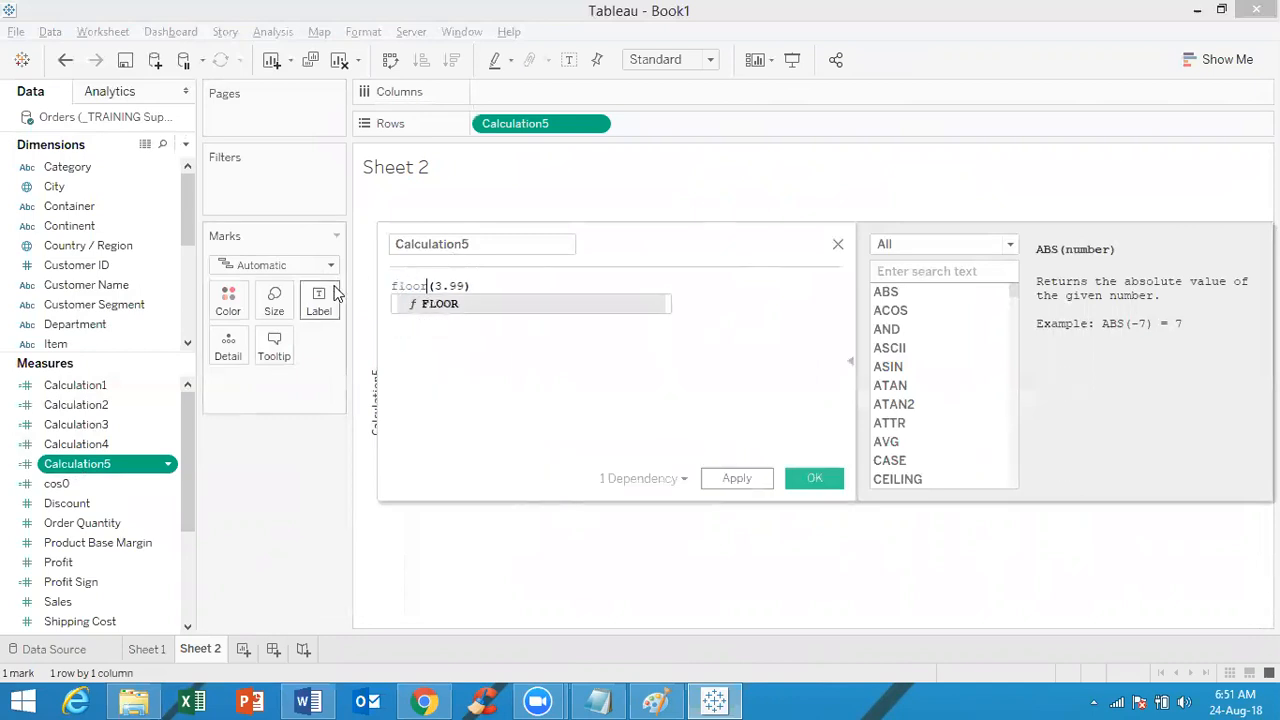
left_click(491, 304)
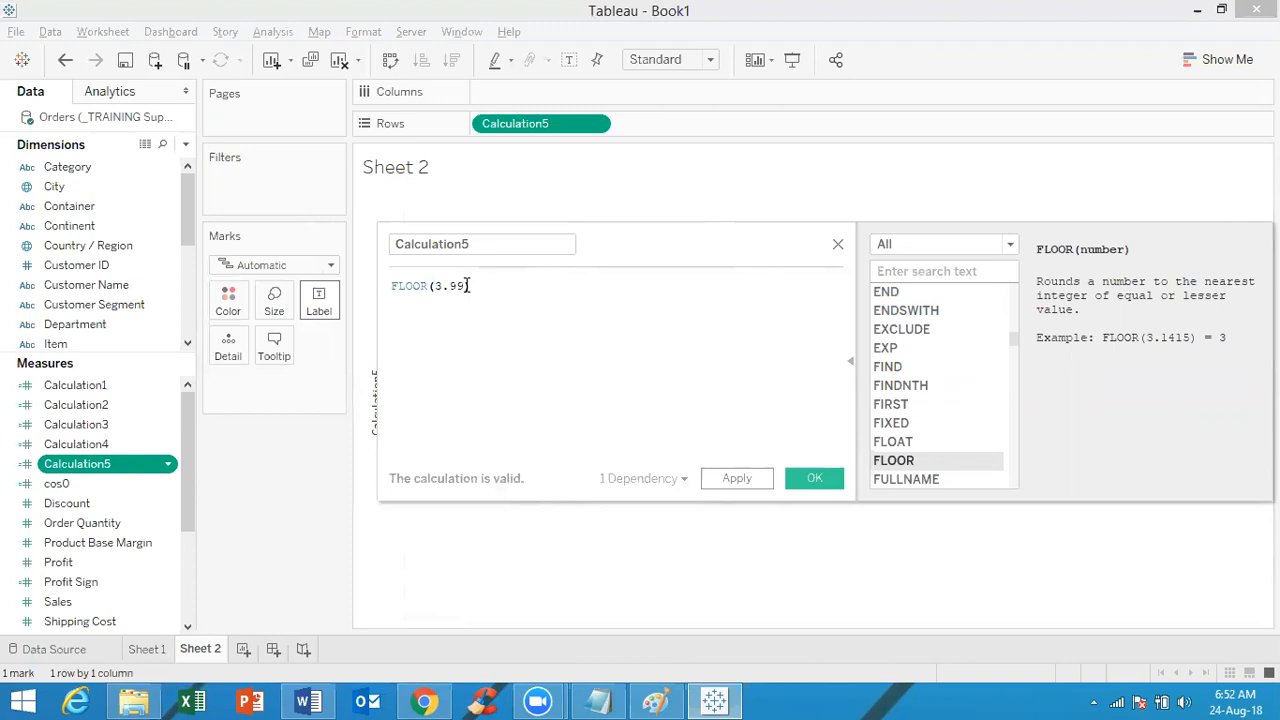
left_click_drag(621, 240, 685, 98)
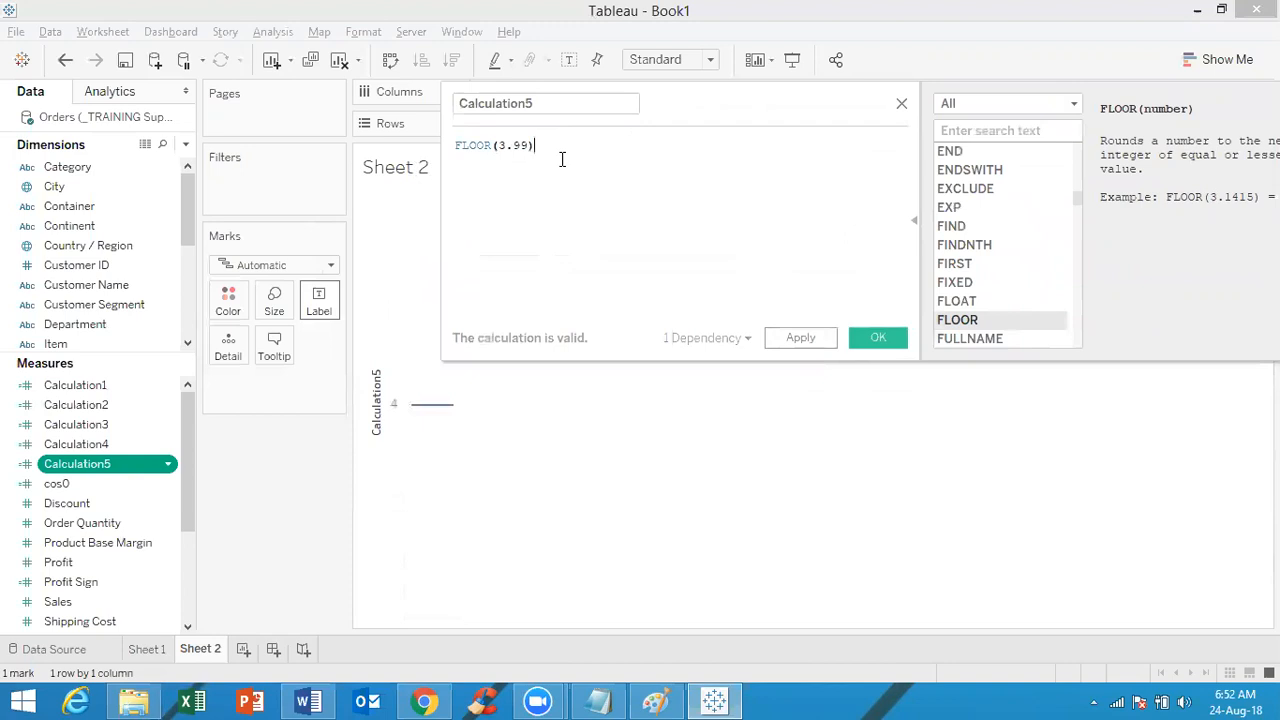
left_click(880, 338)
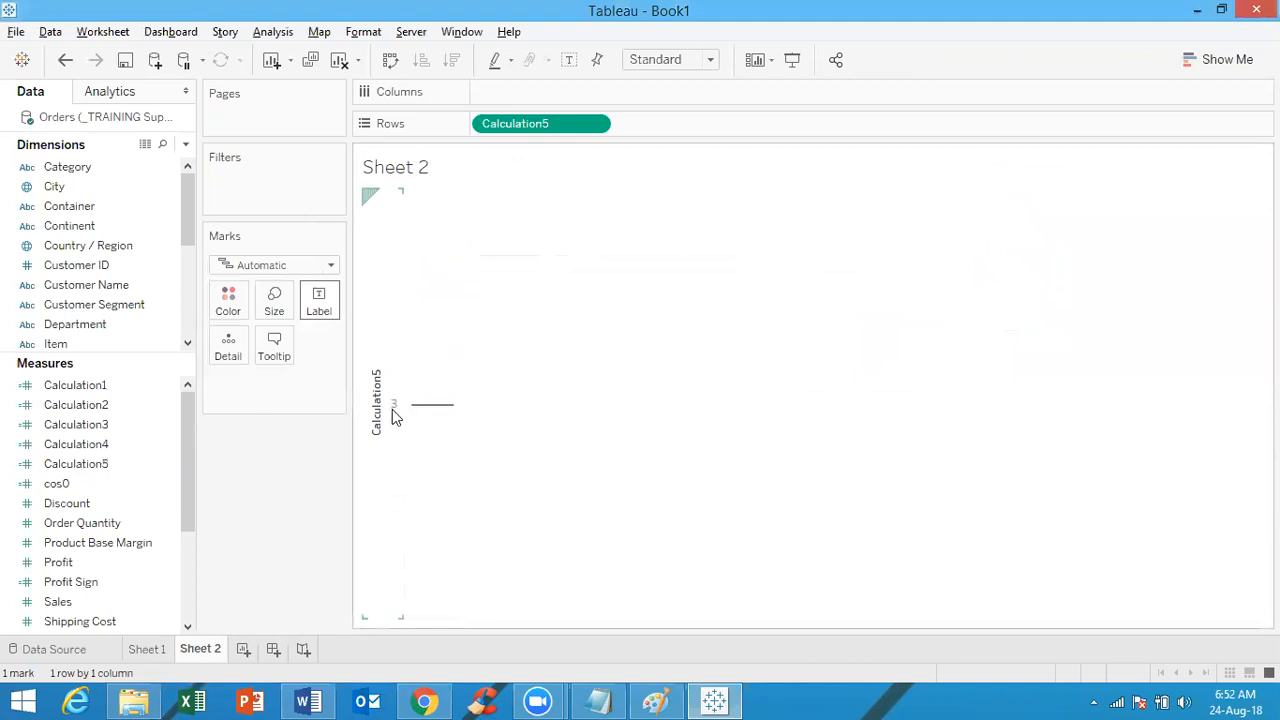
Edit Calculation5 so its formula reads FLOOR(3.1), and save the field
right_click(101, 466)
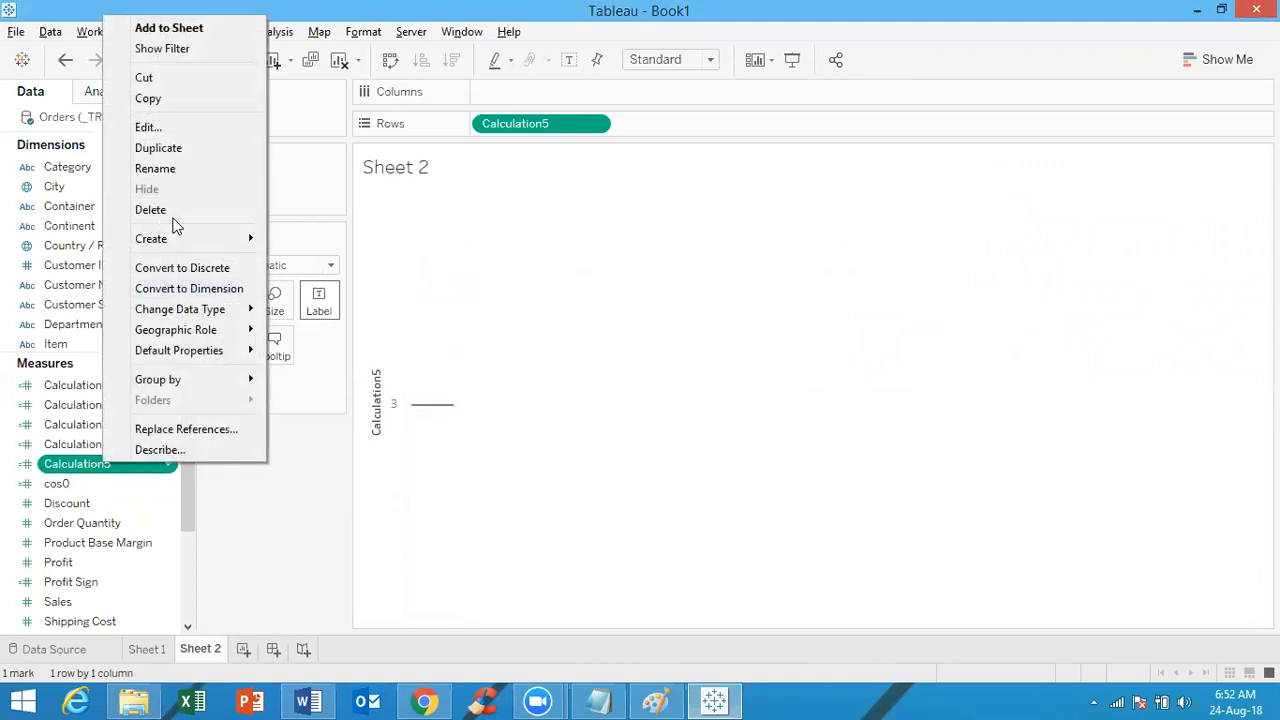
left_click(163, 127)
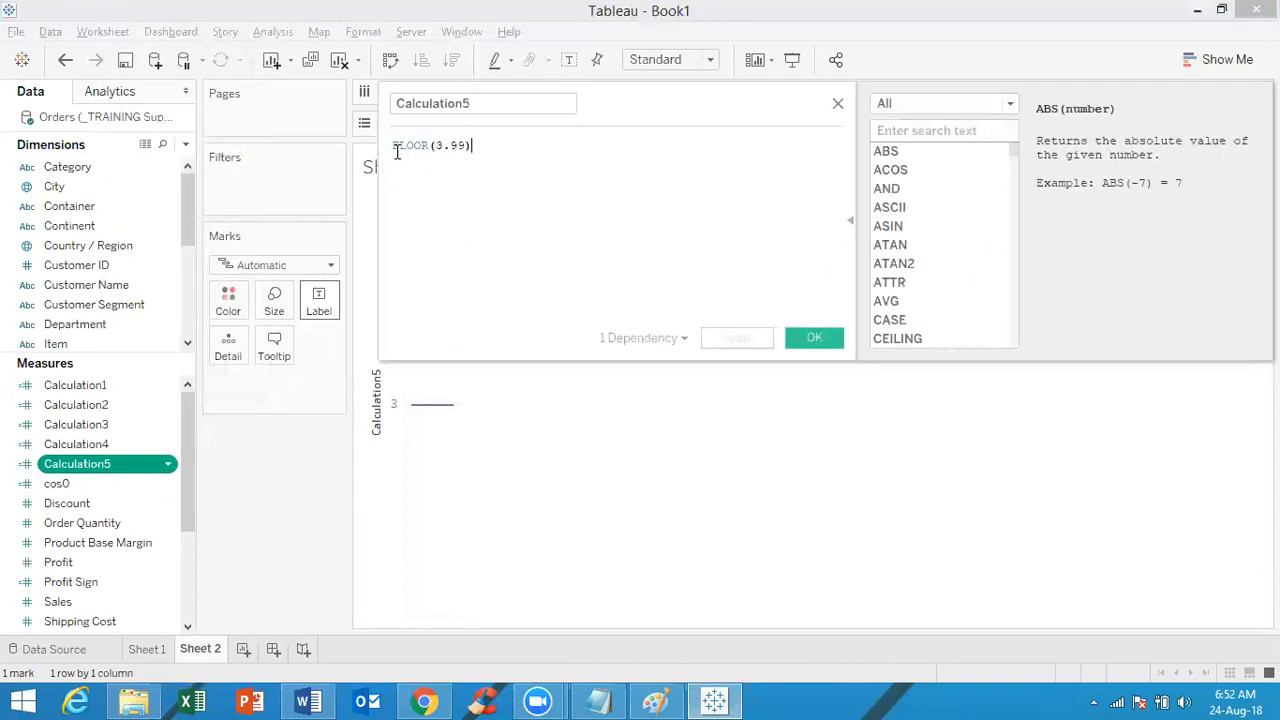
left_click(467, 143)
key("BackSpace")
key("BackSpace")
type("1")
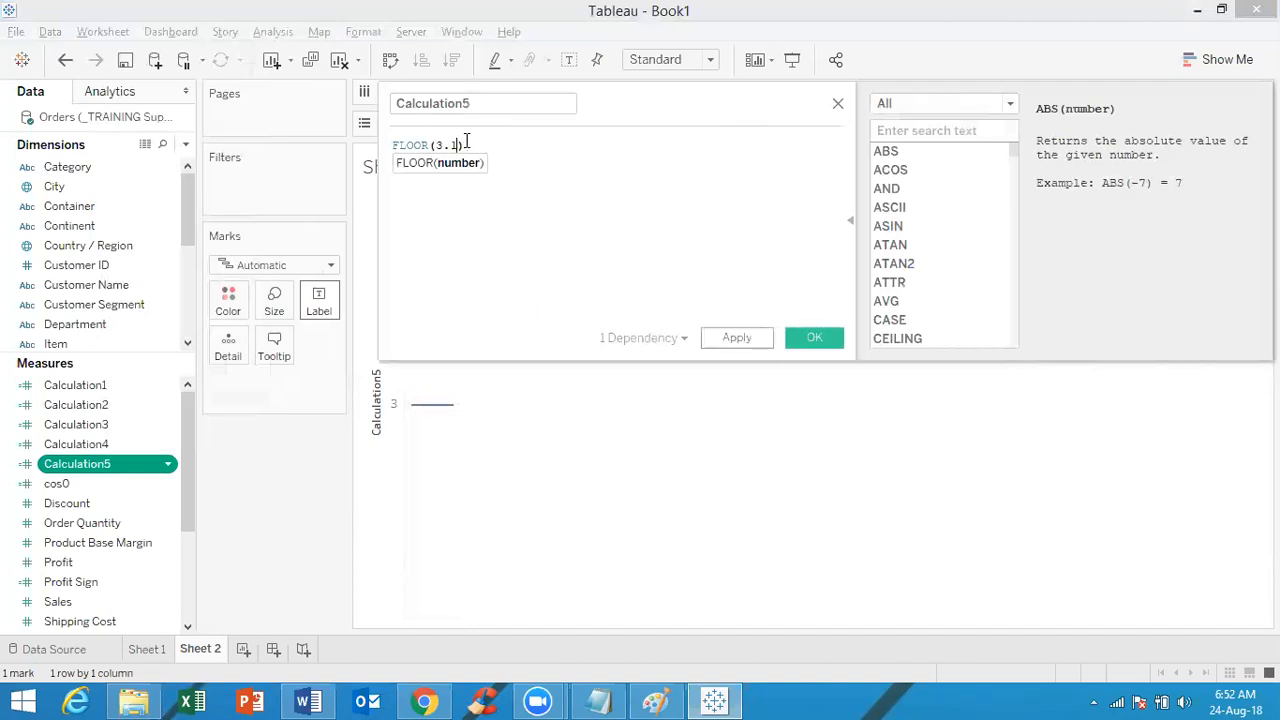
left_click(817, 337)
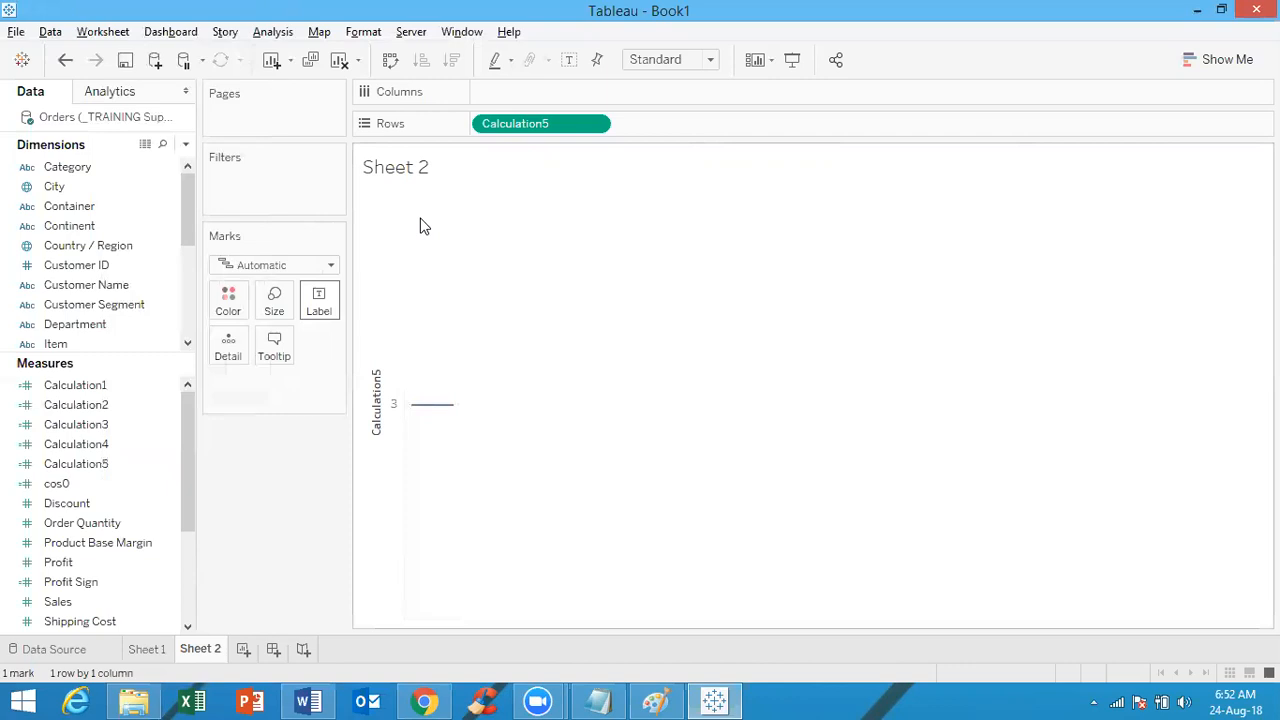
Start a new calculated field, browse the full function list and restrict it to String functions
left_click(186, 144)
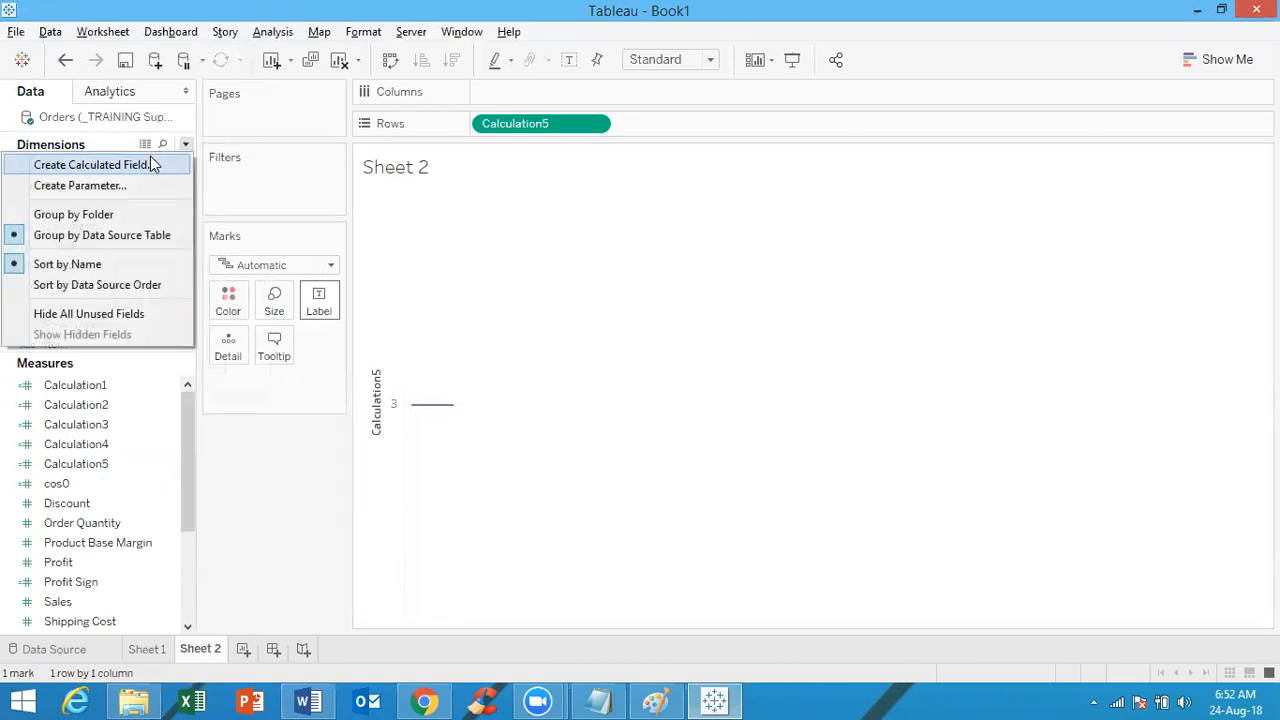
left_click(157, 164)
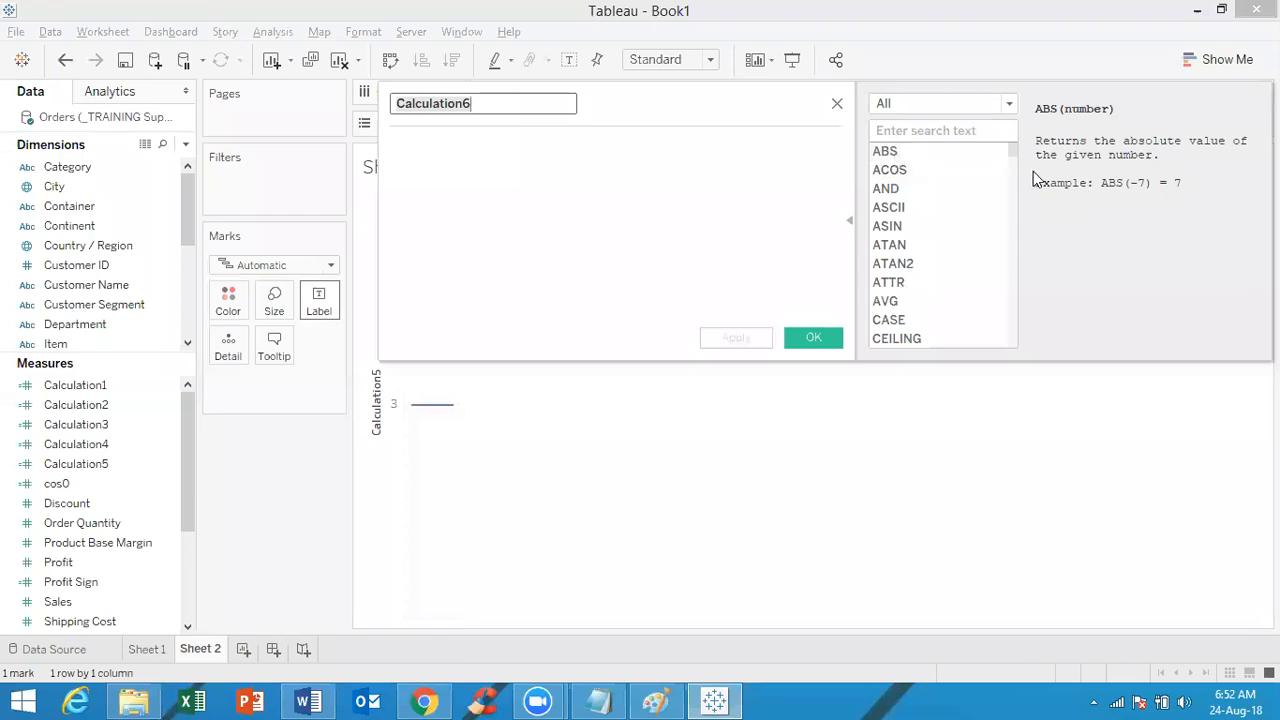
left_click_drag(1014, 152, 1001, 351)
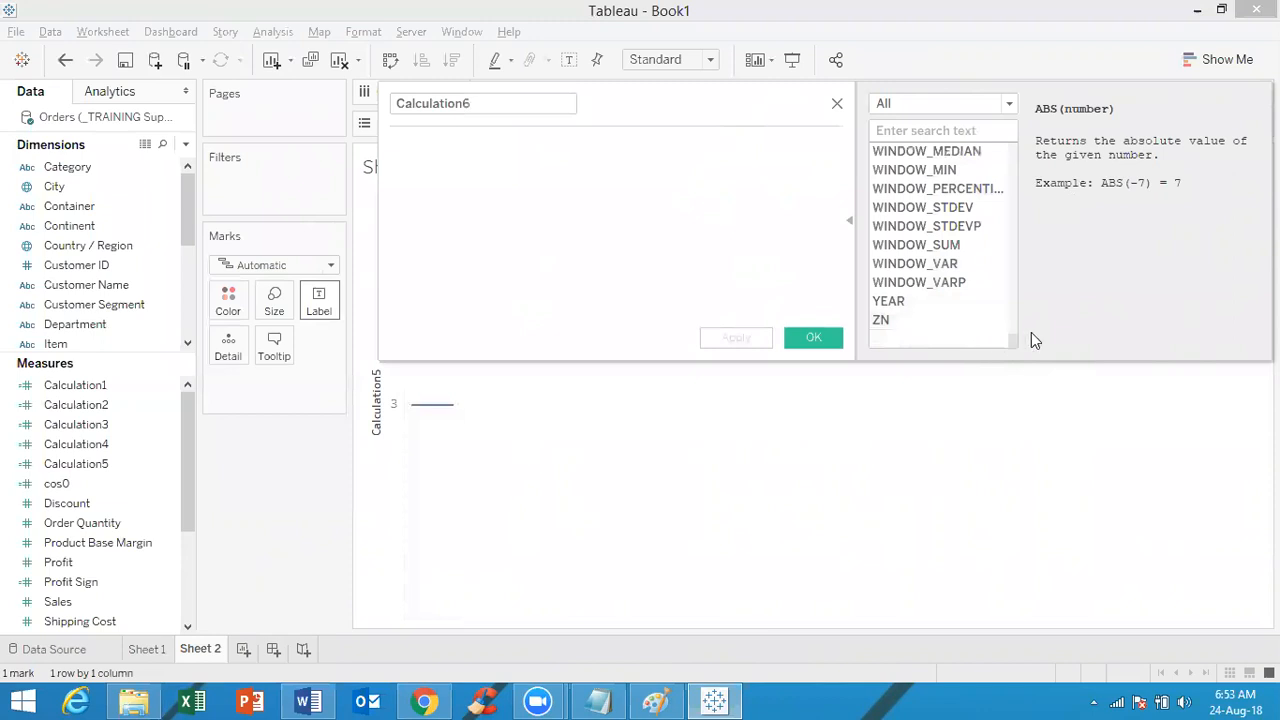
left_click_drag(1012, 336, 1012, 283)
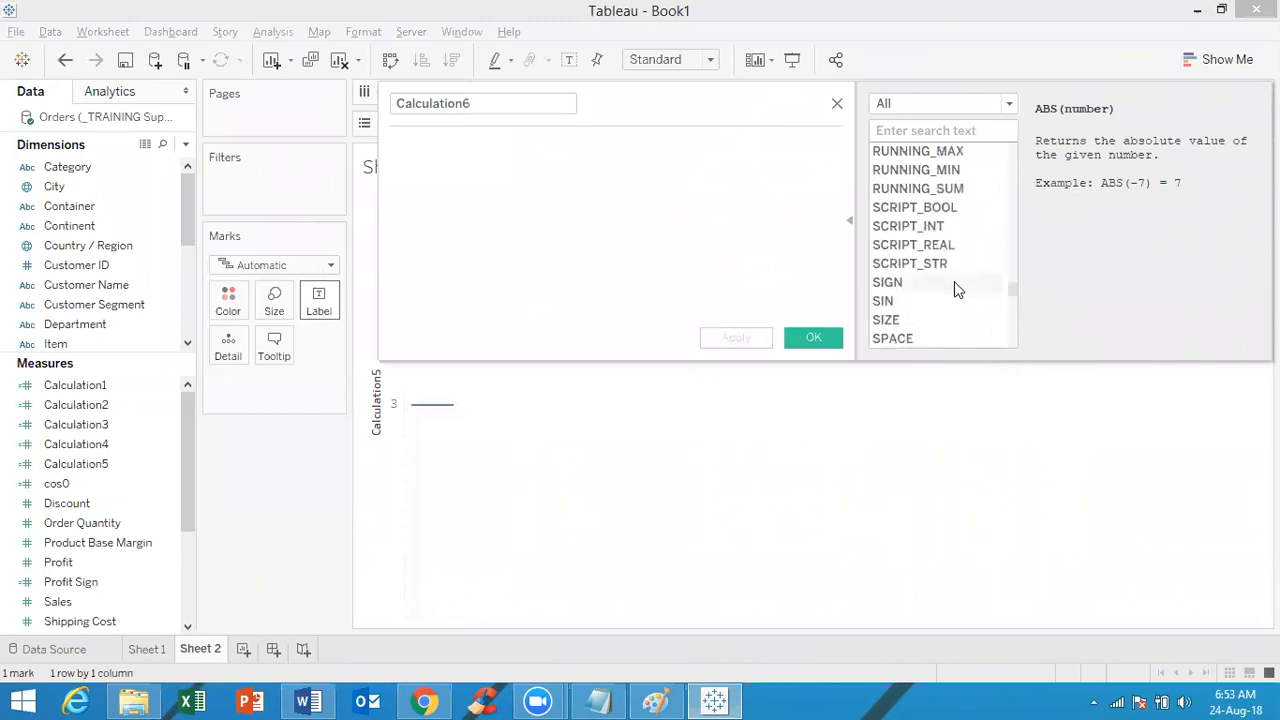
left_click_drag(1010, 285, 1012, 298)
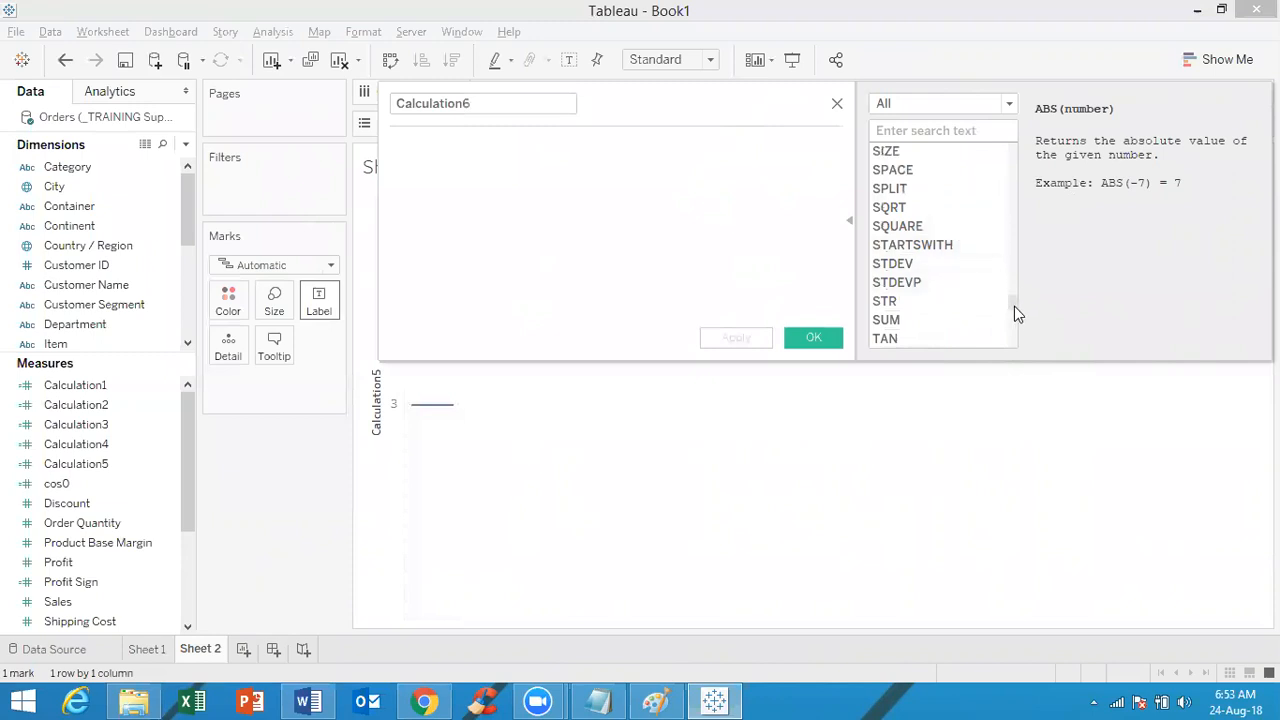
left_click_drag(1012, 300, 1003, 198)
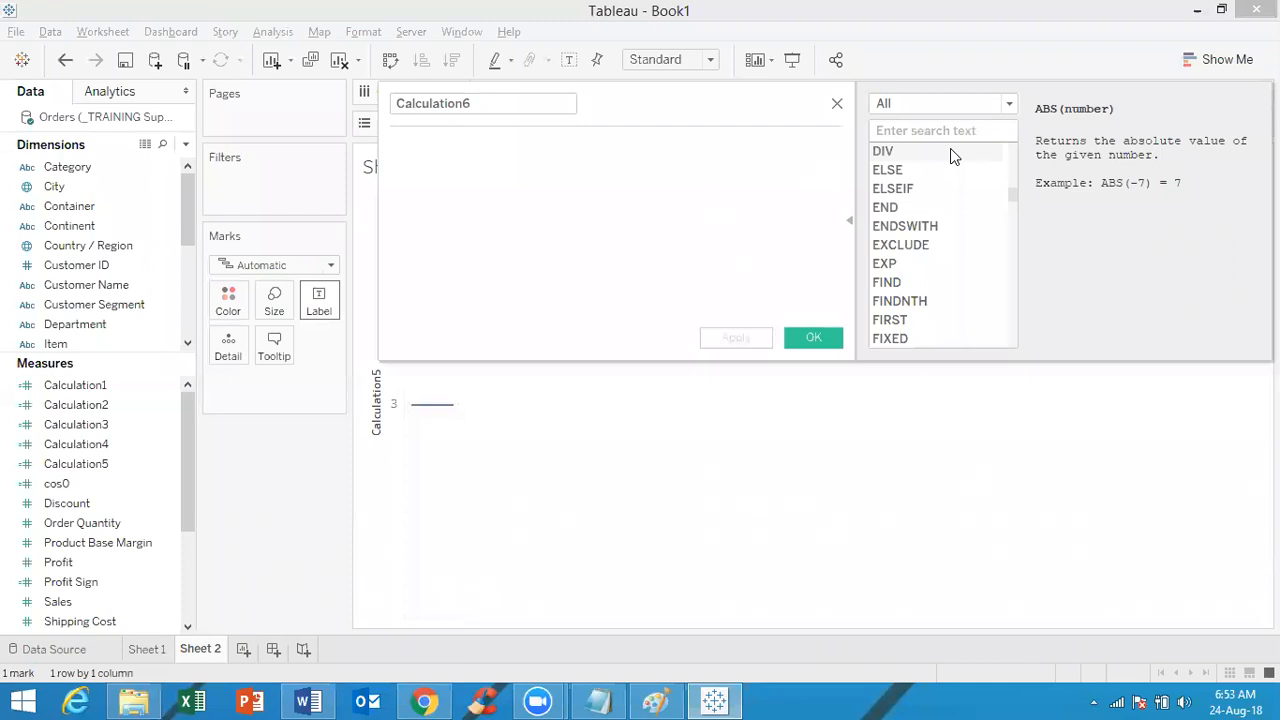
left_click_drag(1010, 195, 1010, 257)
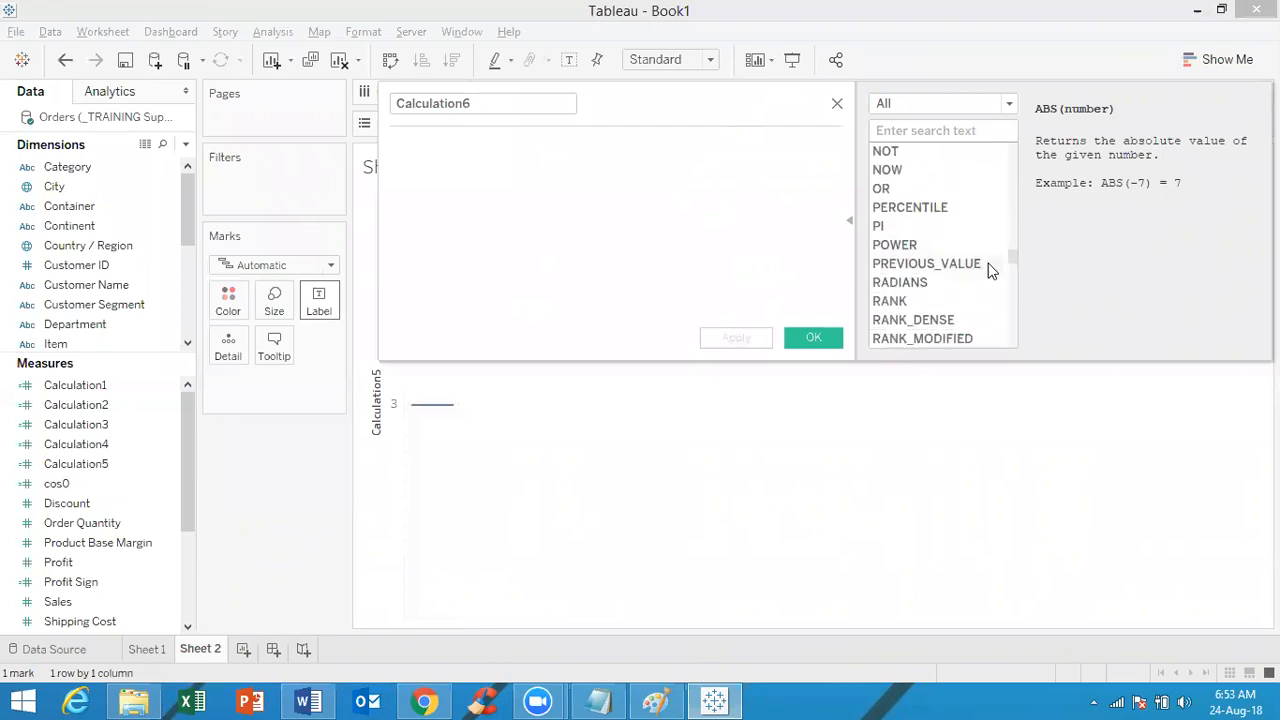
left_click_drag(1014, 257, 1014, 272)
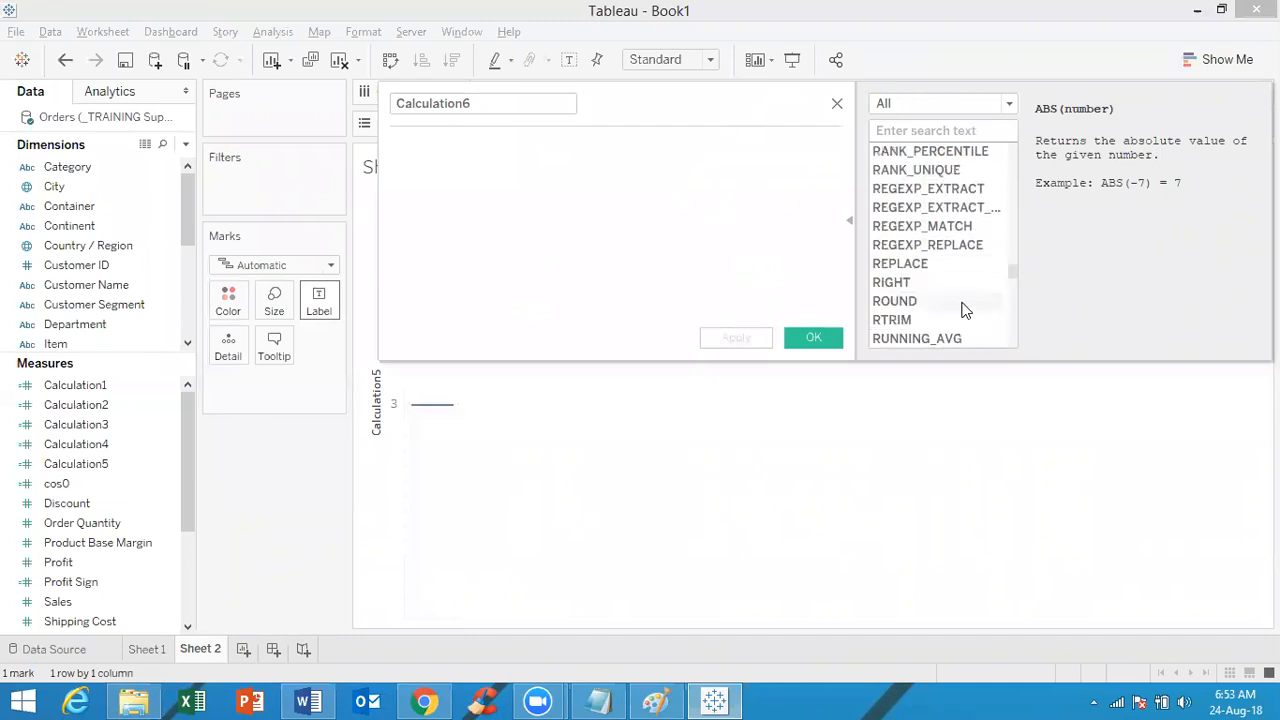
left_click_drag(1012, 268, 1012, 203)
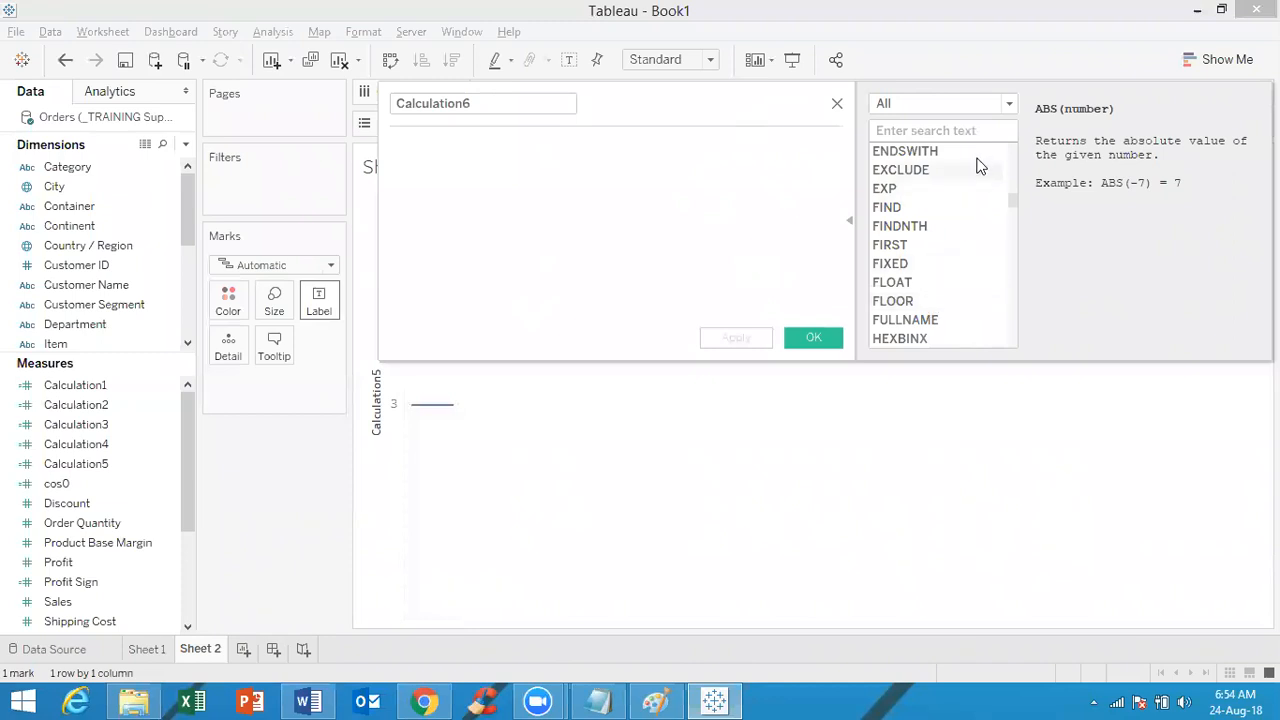
left_click(950, 101)
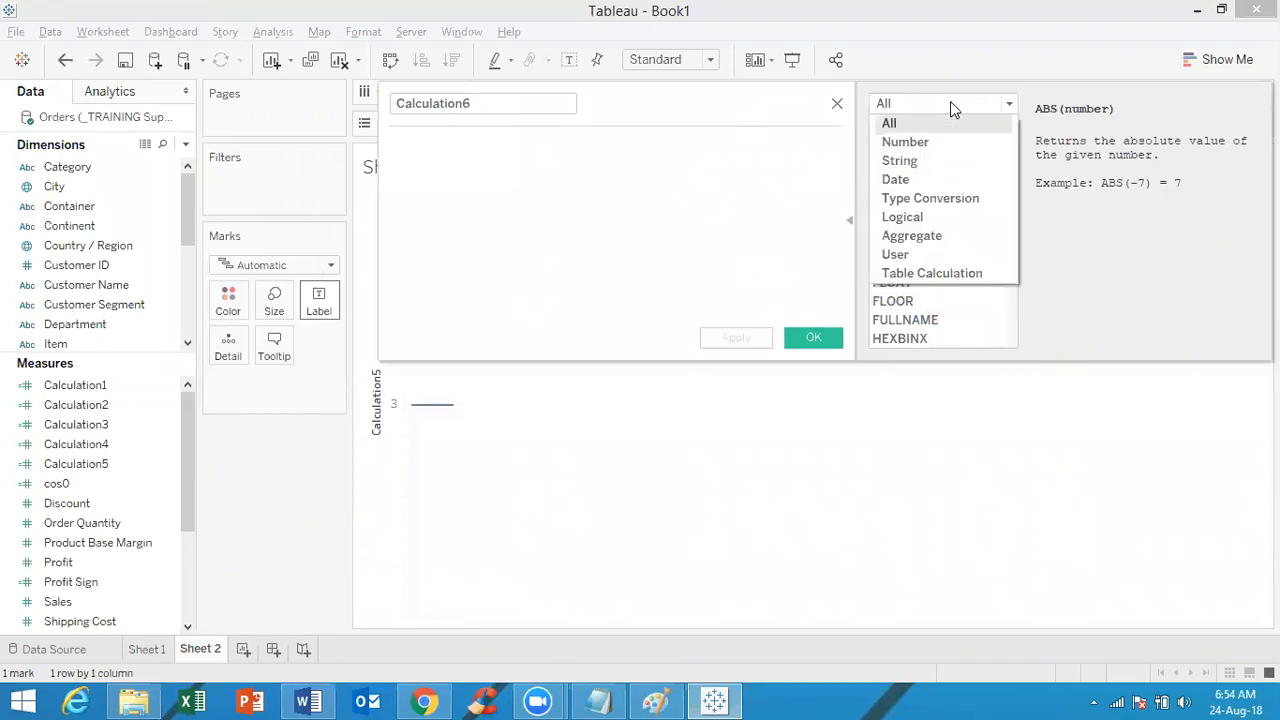
left_click(949, 162)
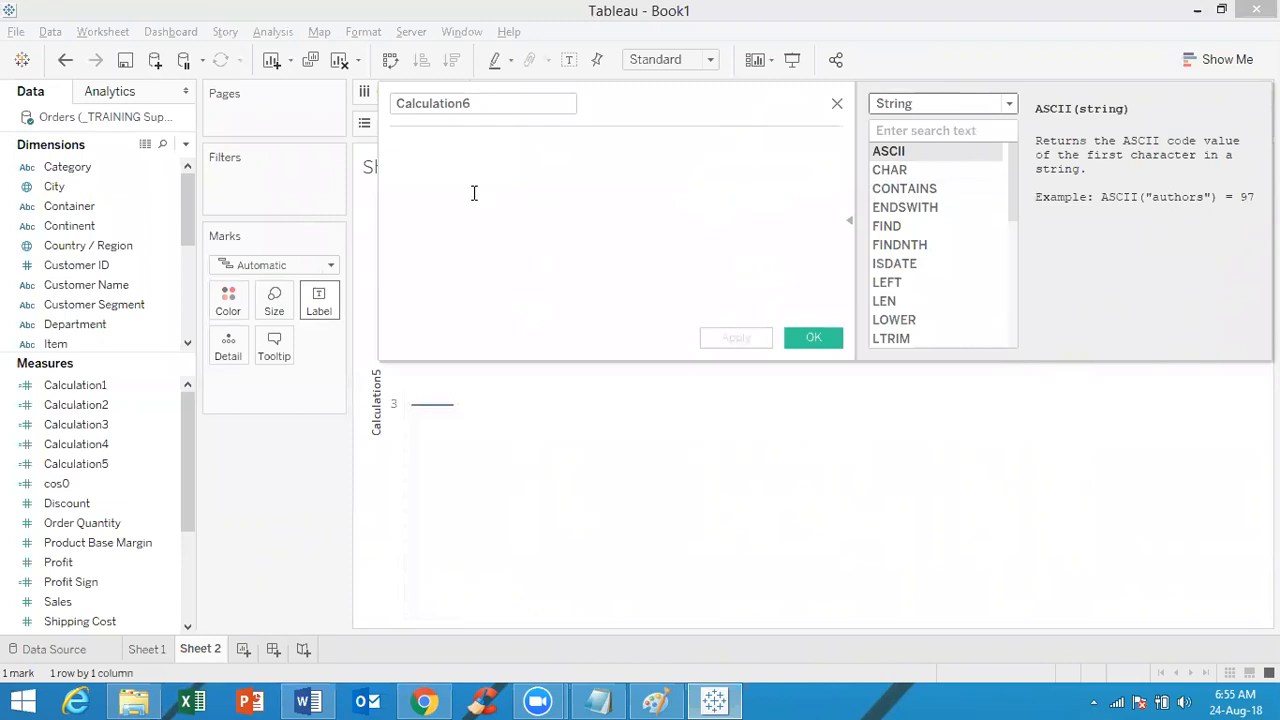
Enter the formula ASCII('A') in the new calculated field and save it
left_click(420, 197)
type("a")
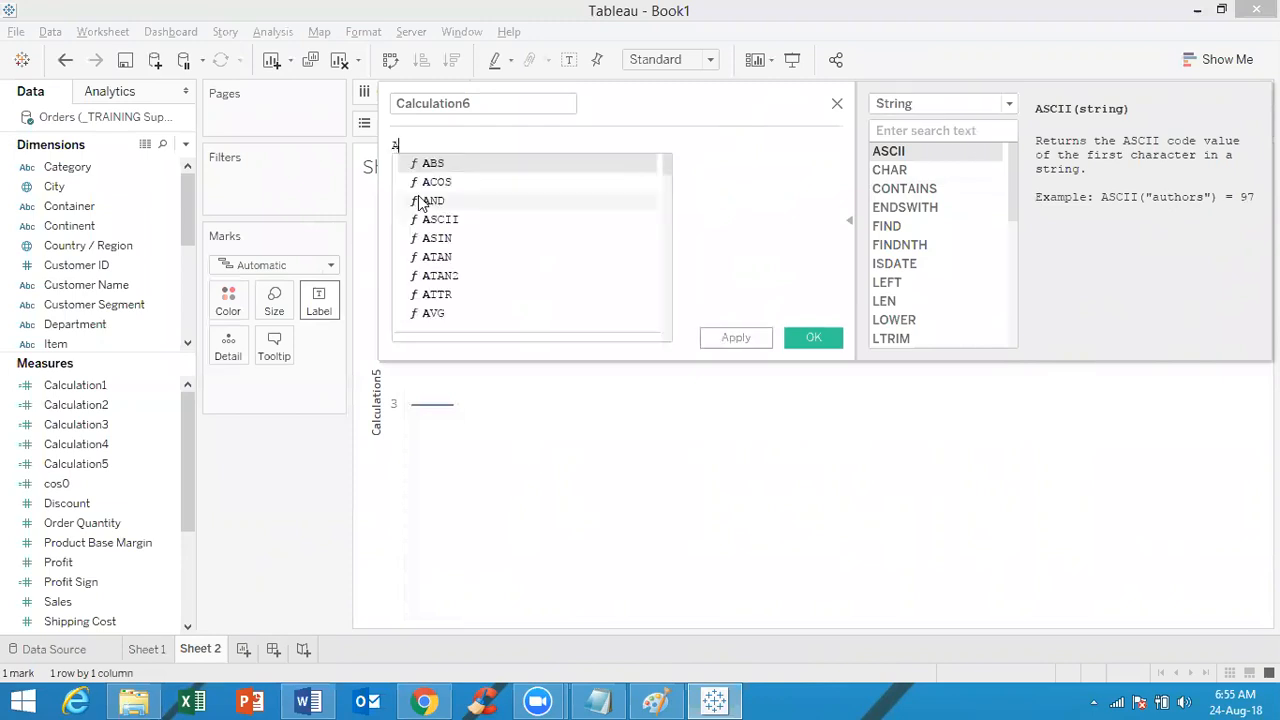
type("s")
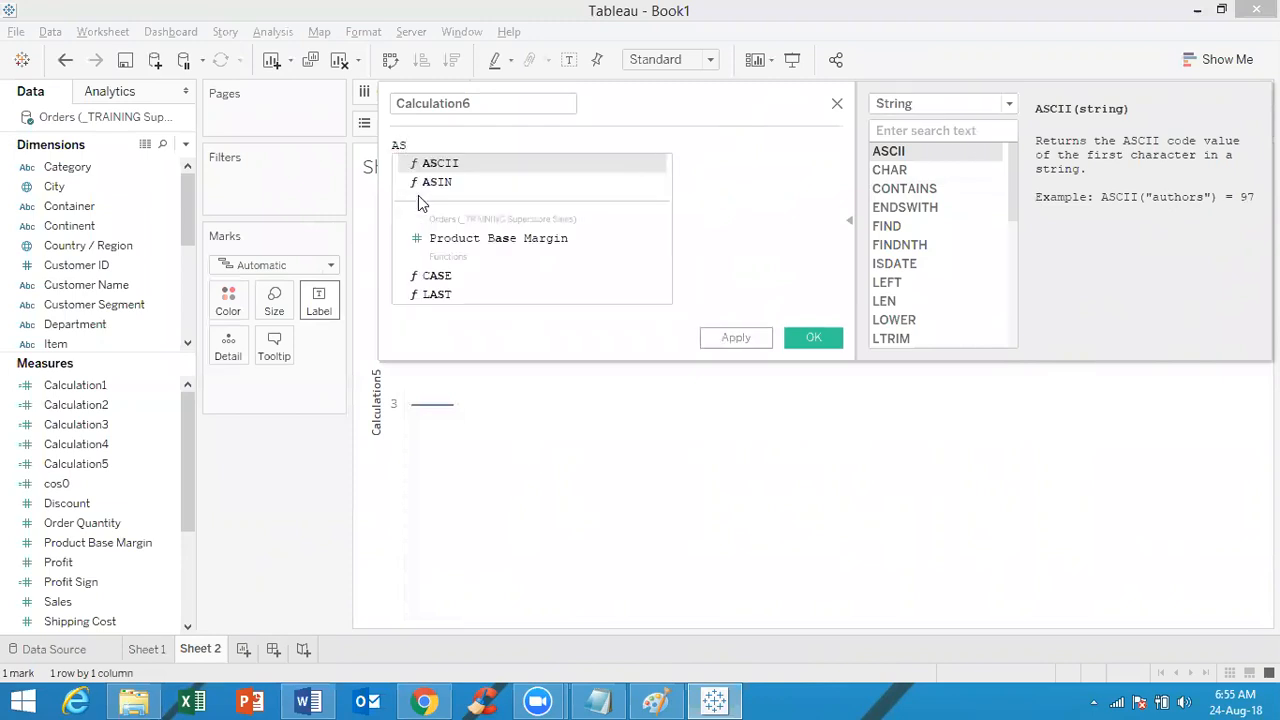
left_click(472, 165)
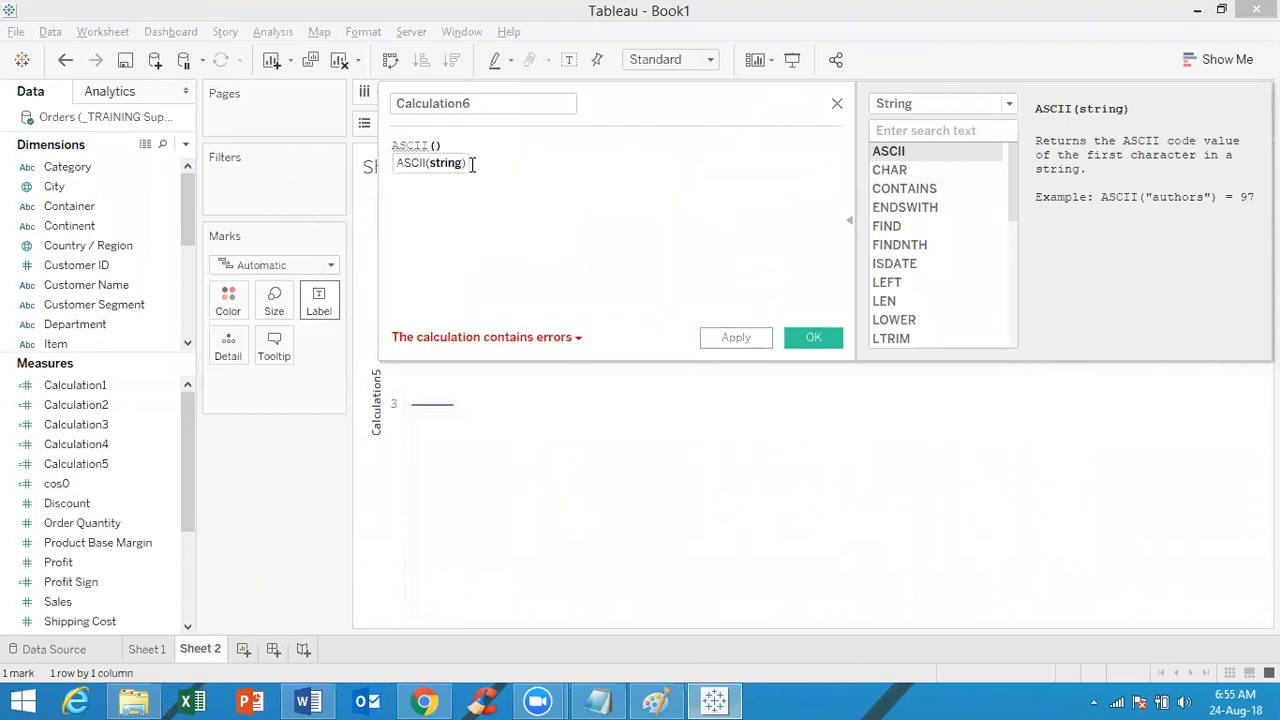
type("'A'")
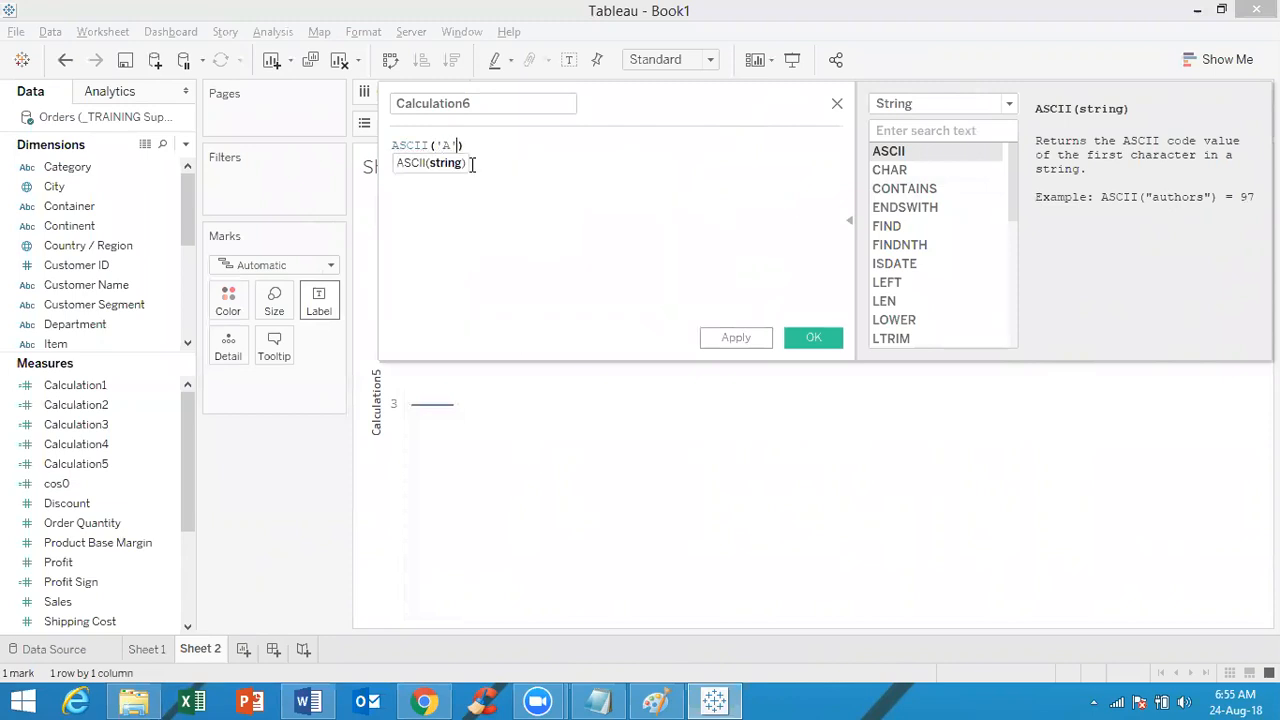
left_click(815, 341)
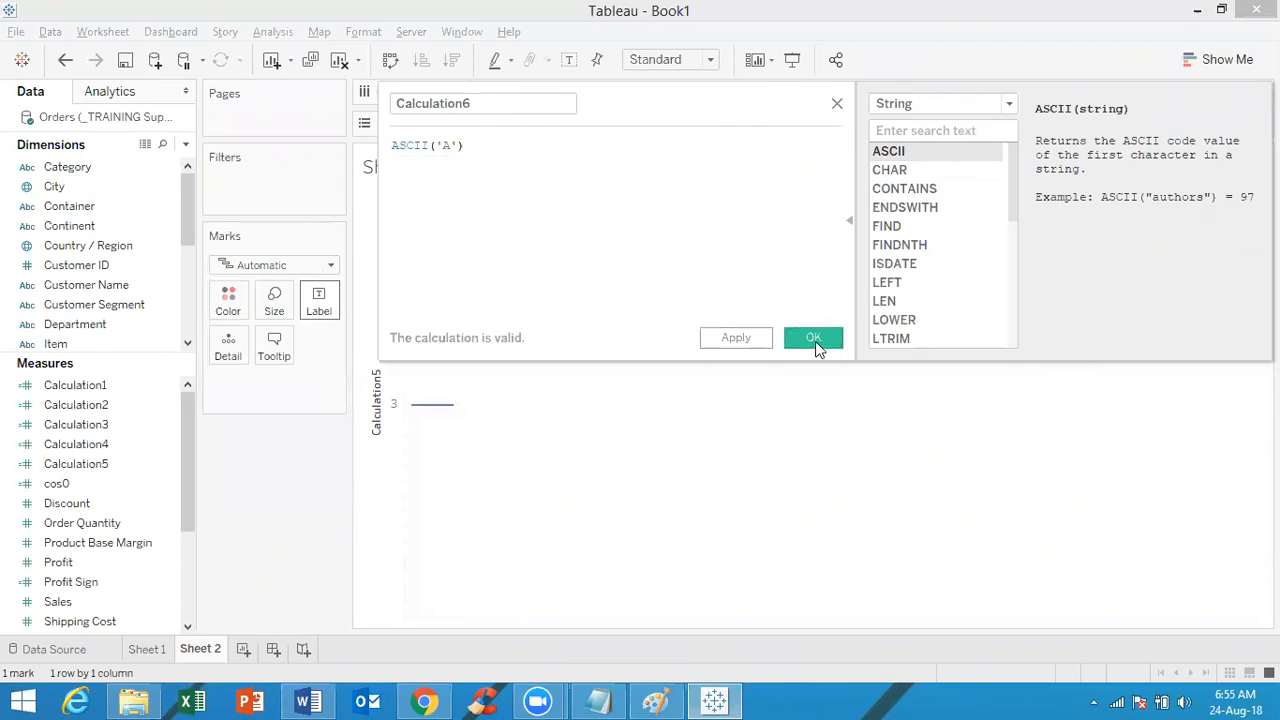
Replace Calculation5 on Rows with Calculation6 and change it from a sum to an unaggregated dimension
left_click_drag(167, 476, 564, 116)
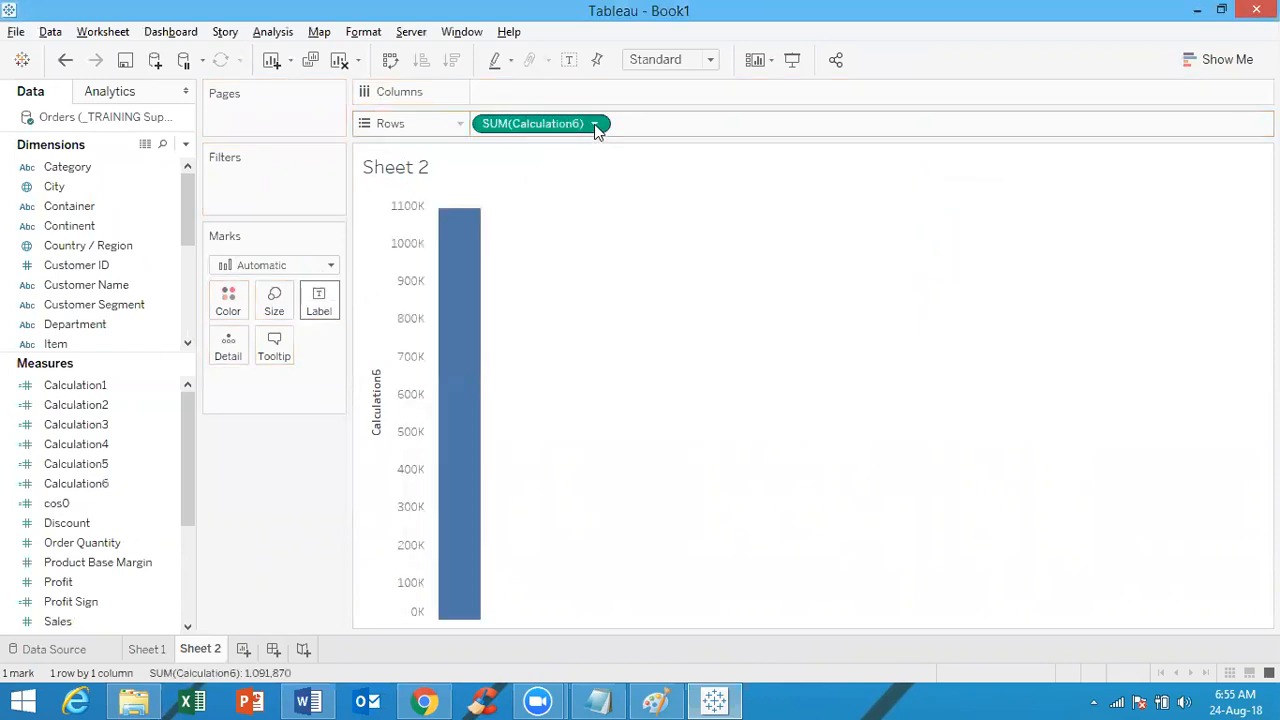
left_click(596, 123)
left_click(555, 280)
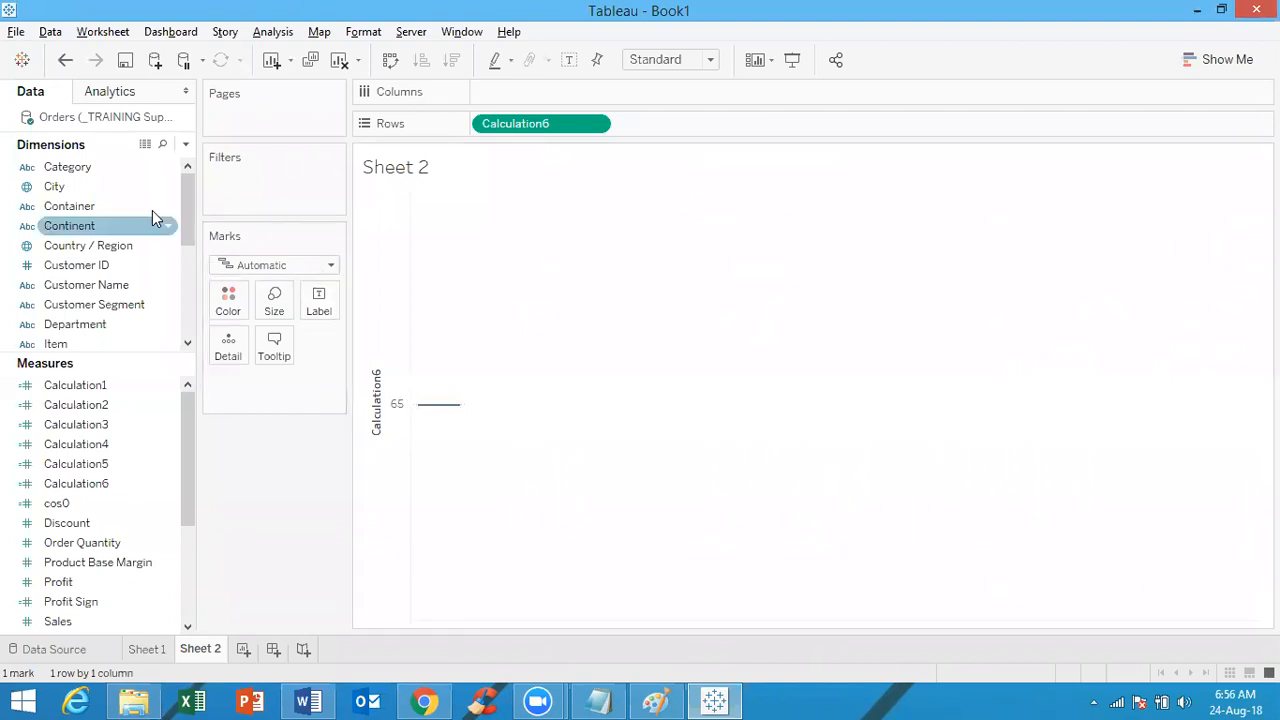
left_click(185, 144)
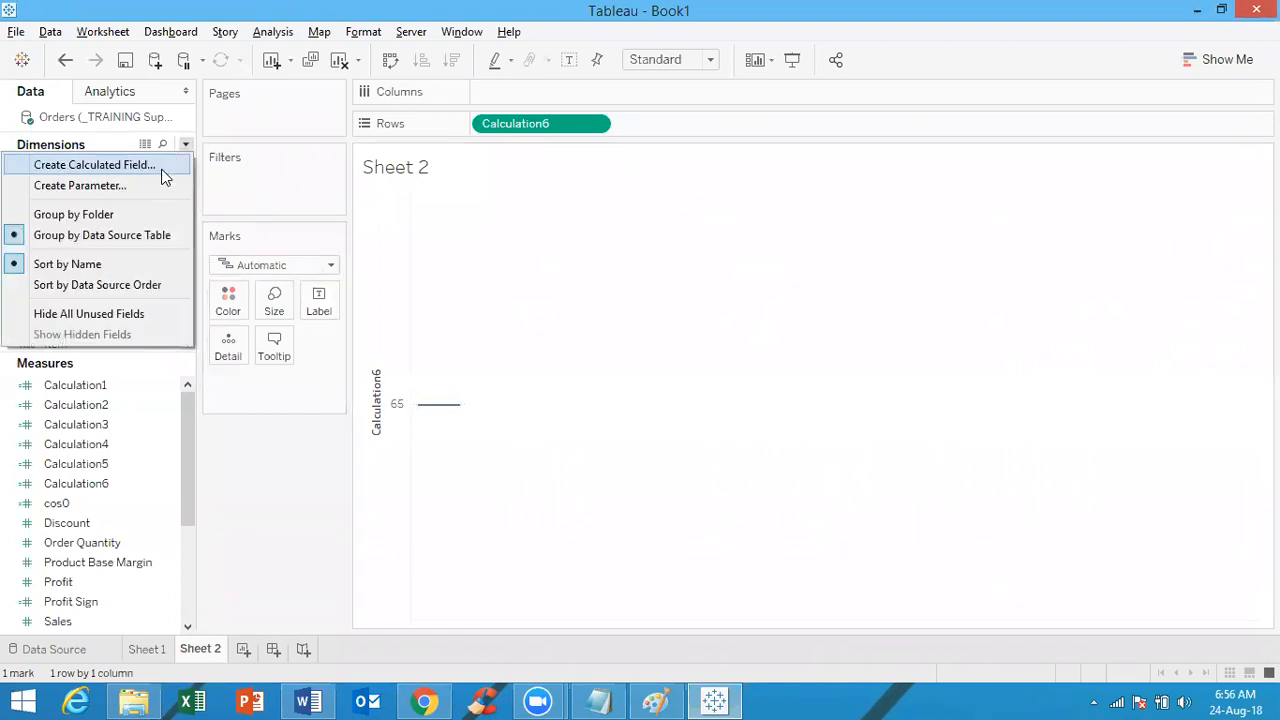
left_click(163, 170)
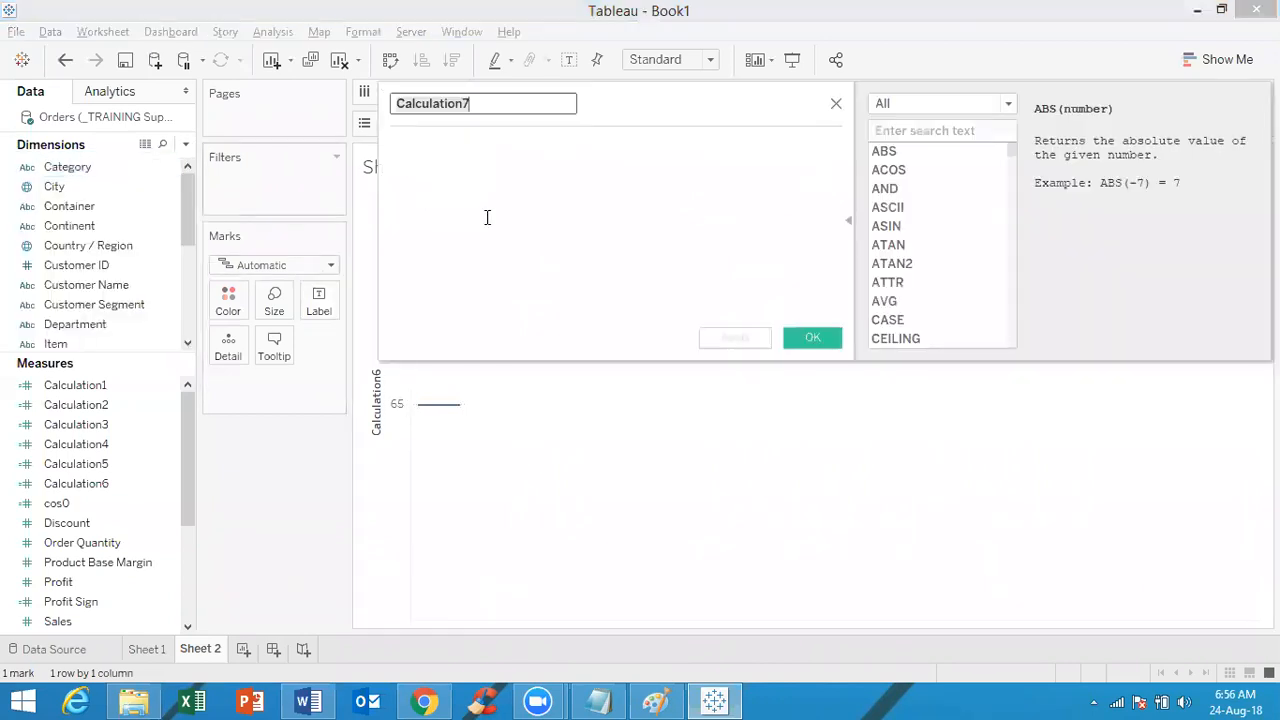
left_click(835, 106)
Open Calculation6 for editing, restrict the function list to String functions and view the CHAR description
left_click(132, 478)
right_click(132, 478)
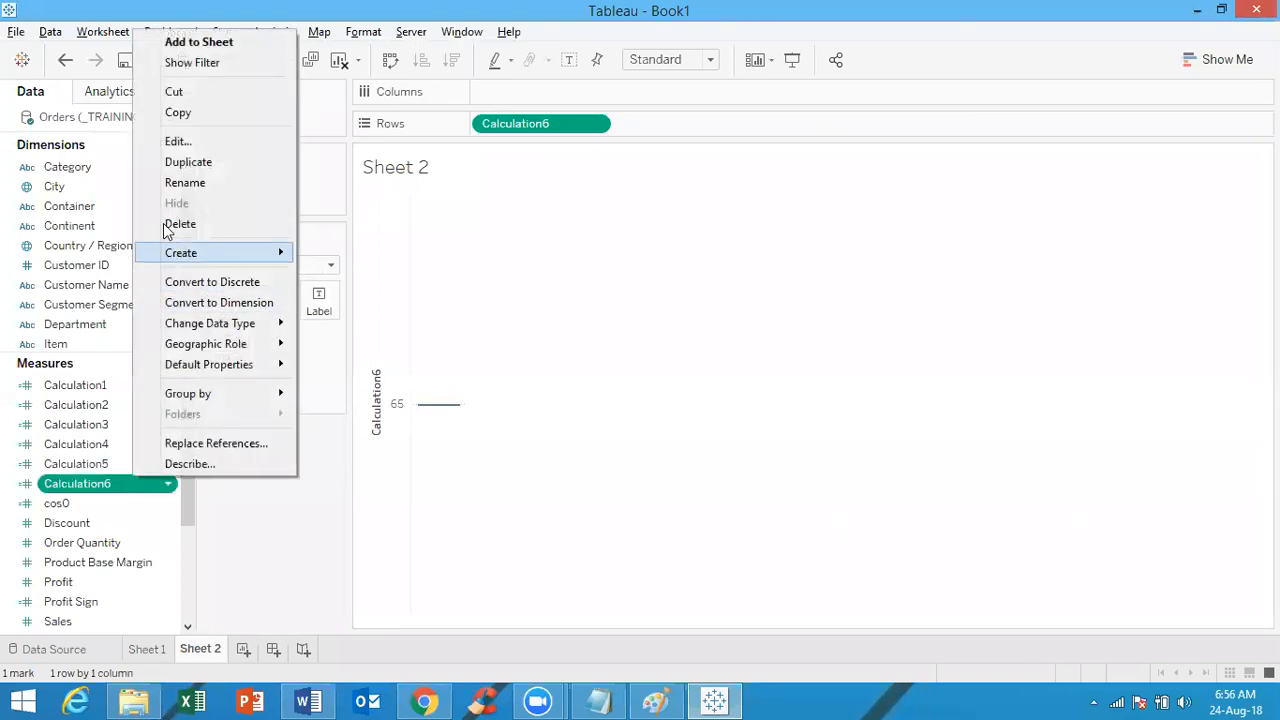
left_click(186, 141)
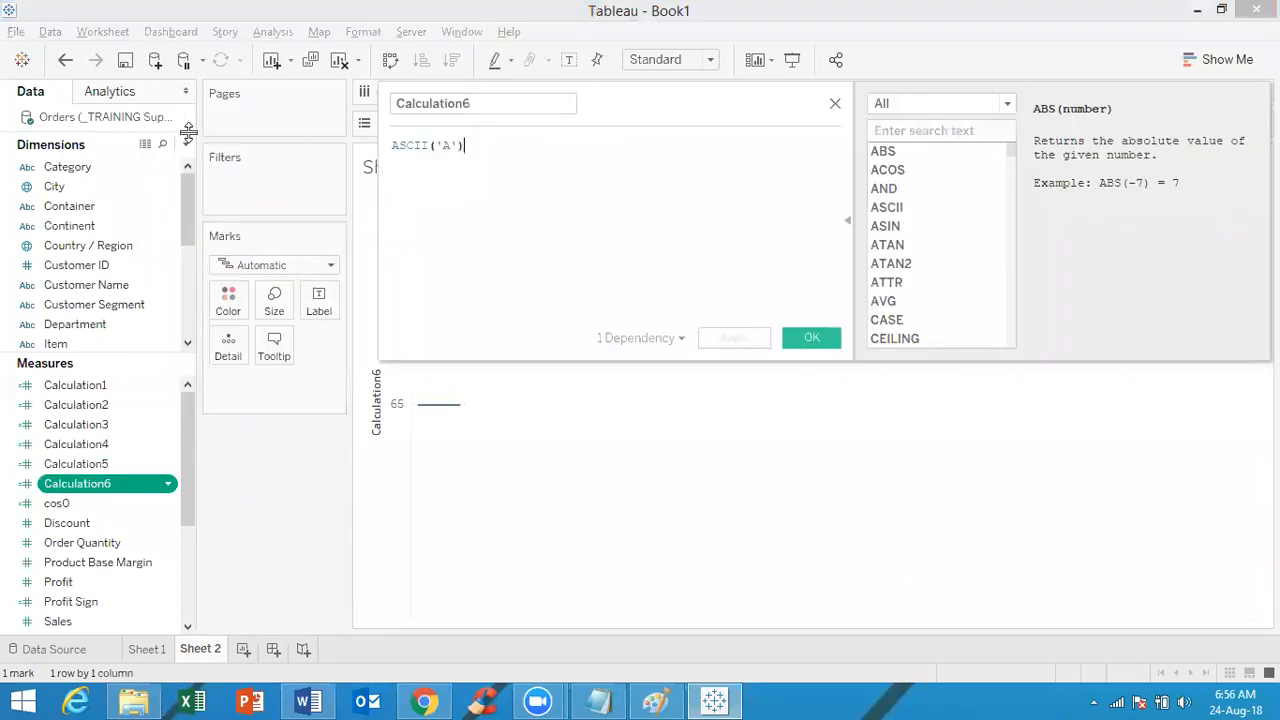
left_click(928, 107)
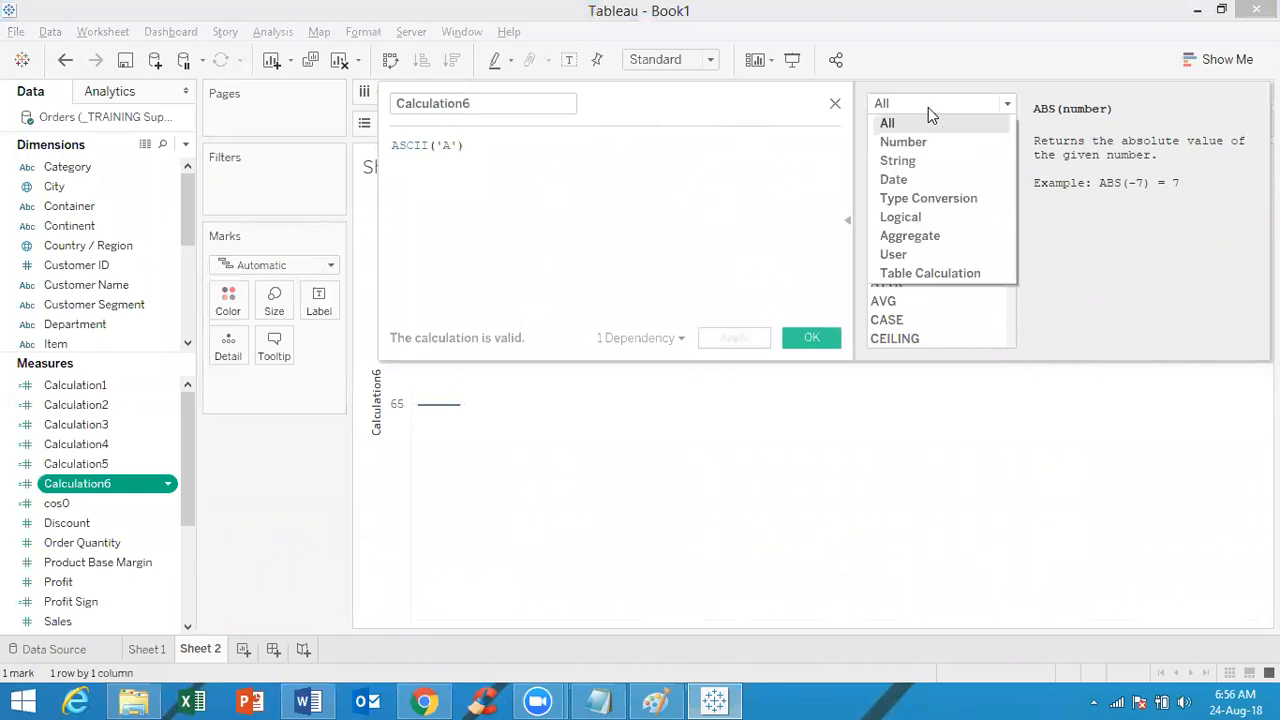
left_click(928, 160)
left_click(939, 172)
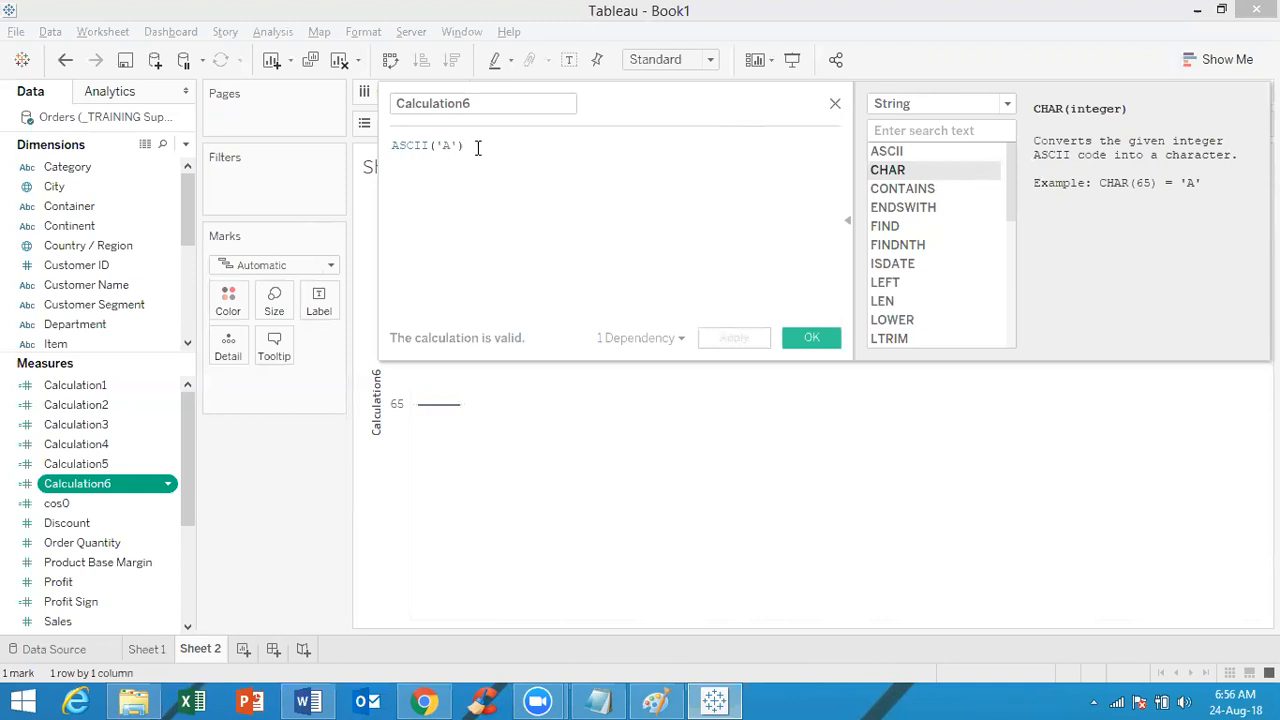
Replace Calculation6's formula with char(97), save the field, and change it to an attribute on Rows
left_click_drag(477, 149, 320, 134)
type("char")
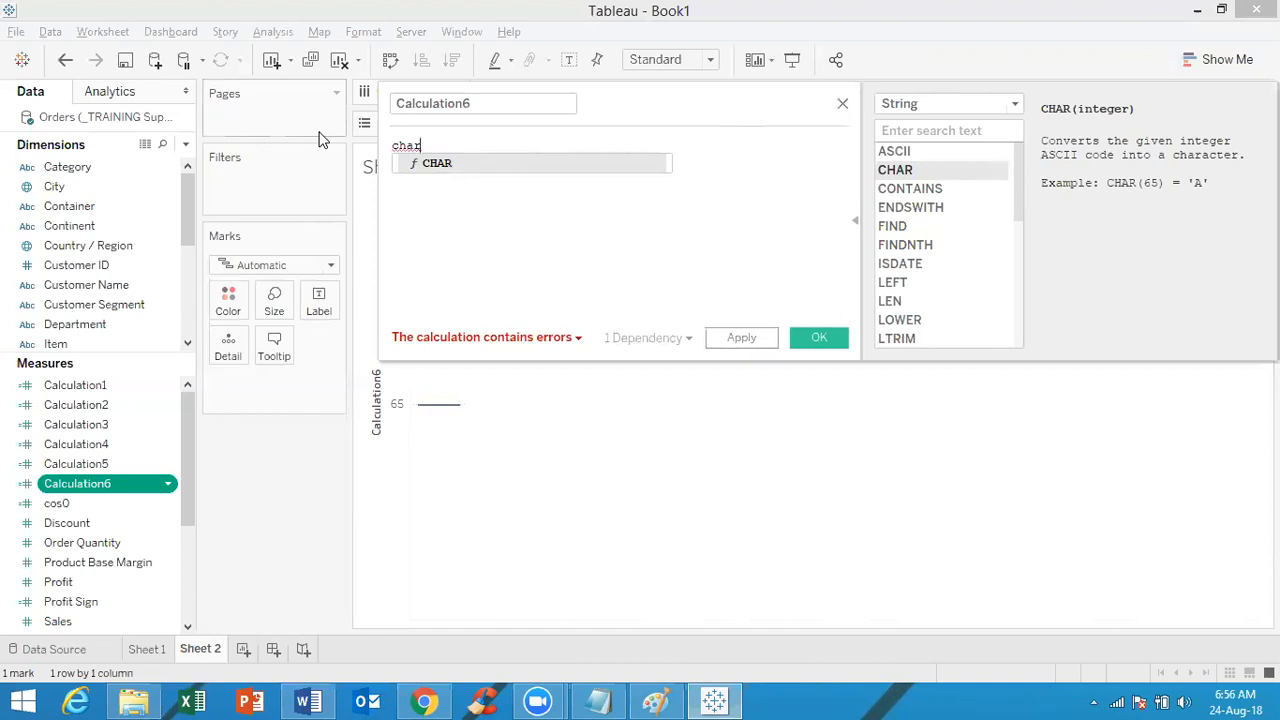
type("(")
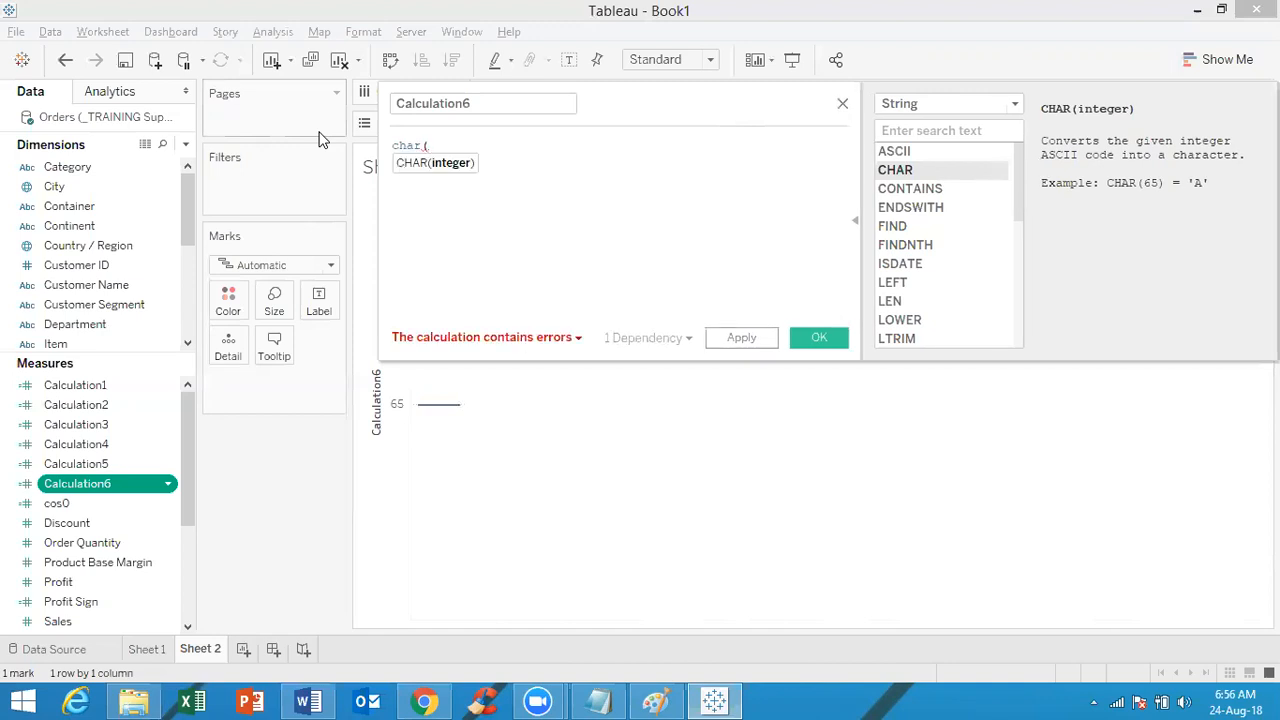
type("97)")
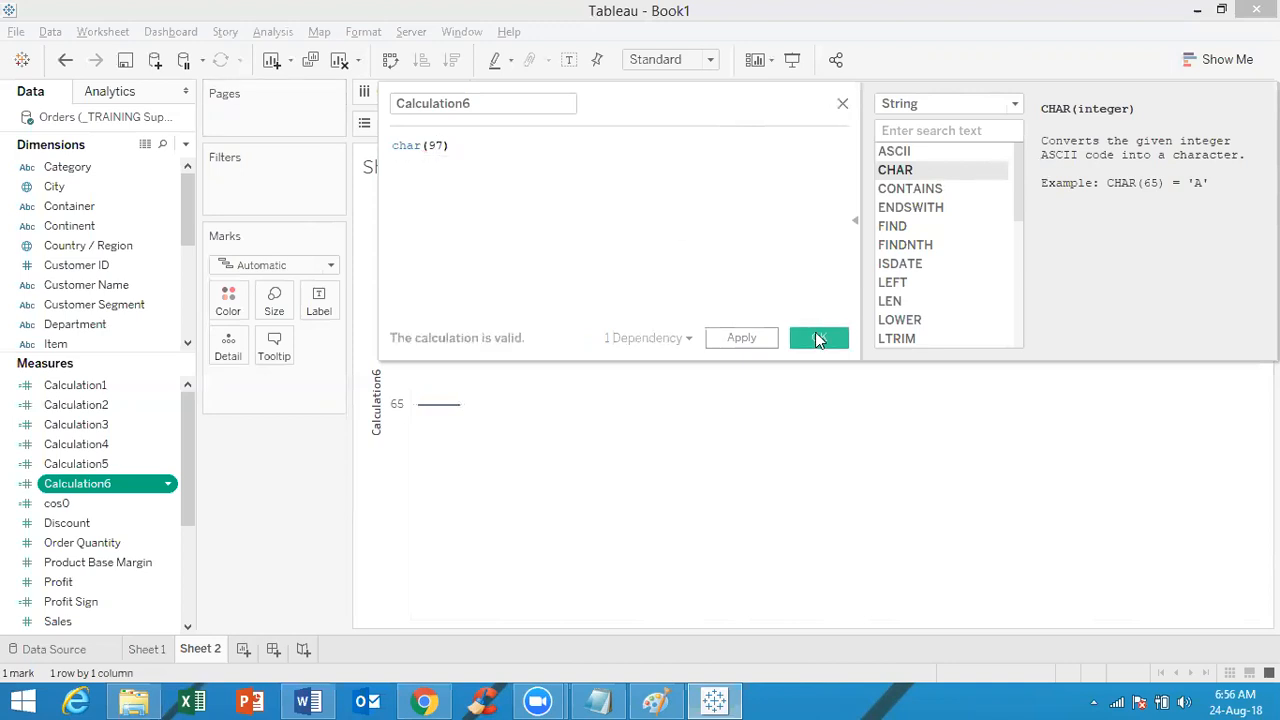
left_click(818, 338)
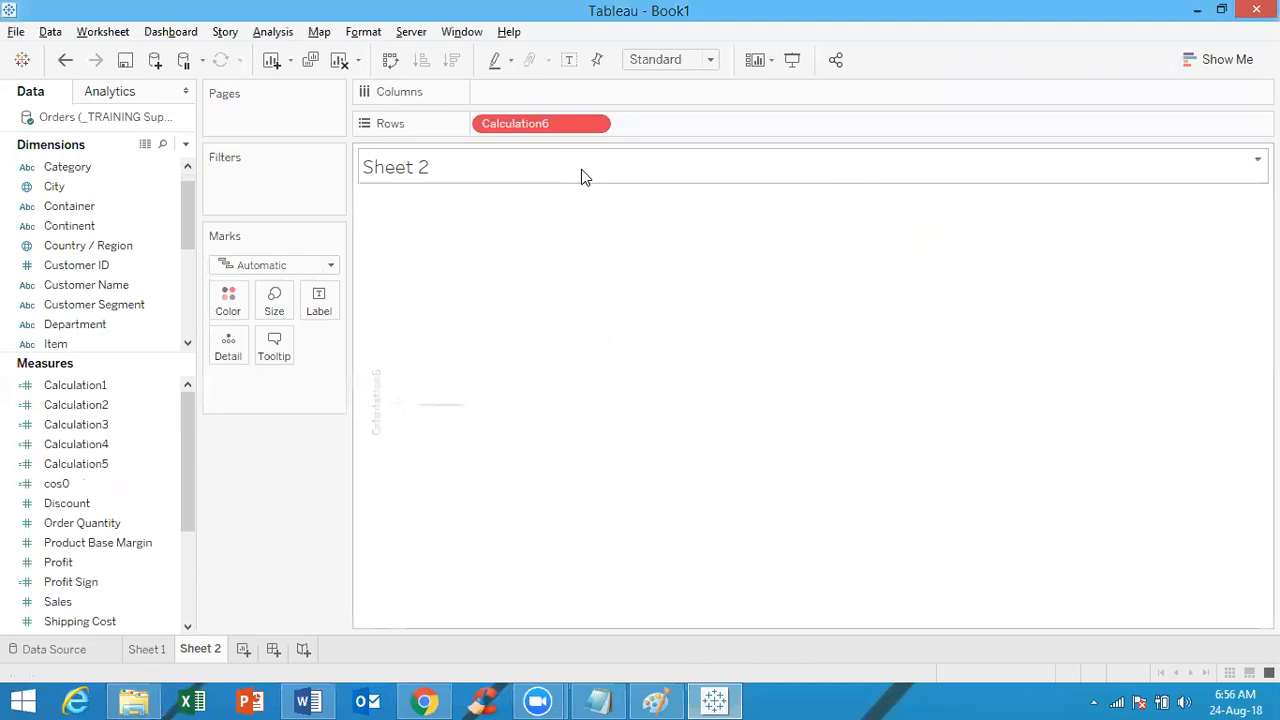
left_click(597, 124)
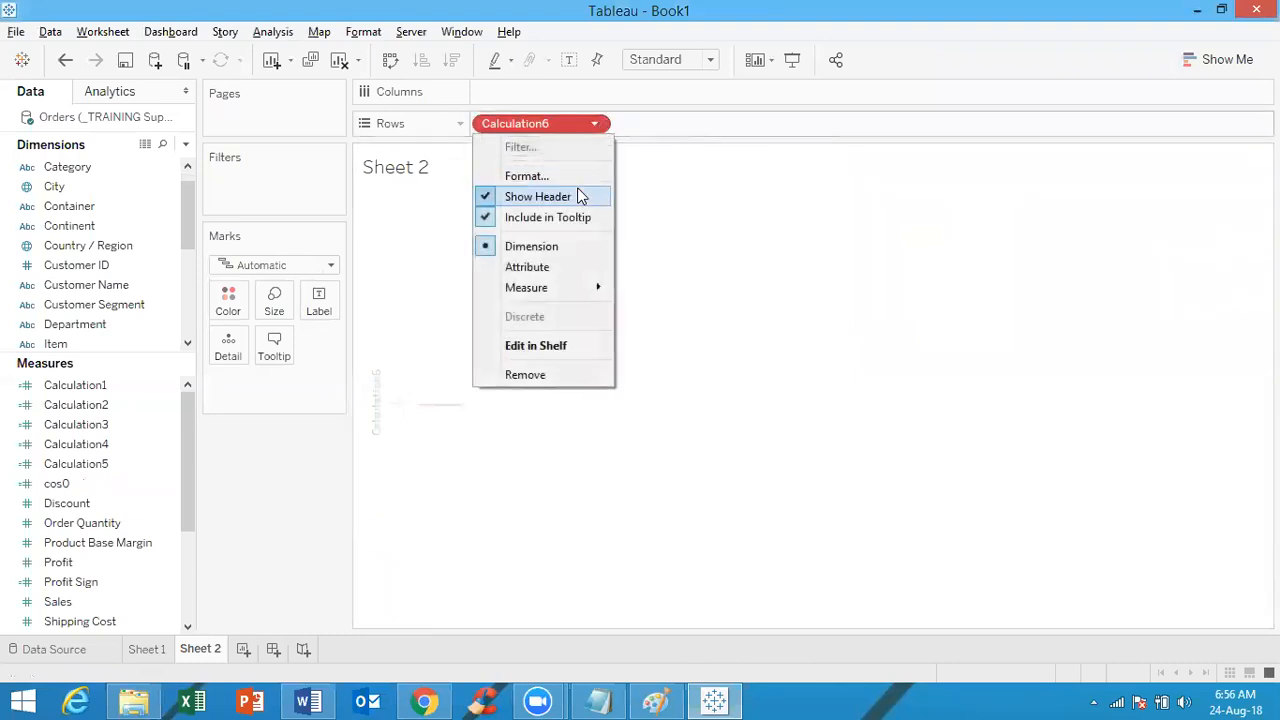
left_click(557, 270)
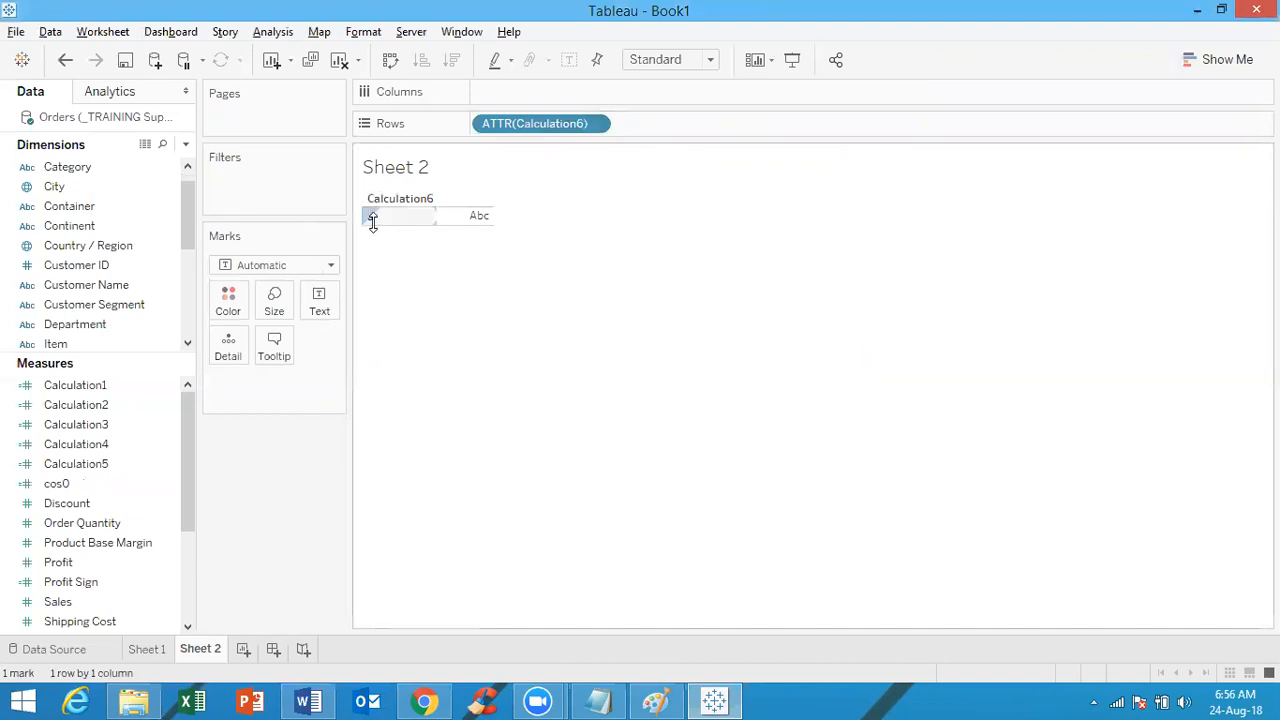
Edit Calculation6 among the dimensions so its formula reads char(65), and save the field
left_click(108, 446)
left_click(91, 483)
left_click(104, 470)
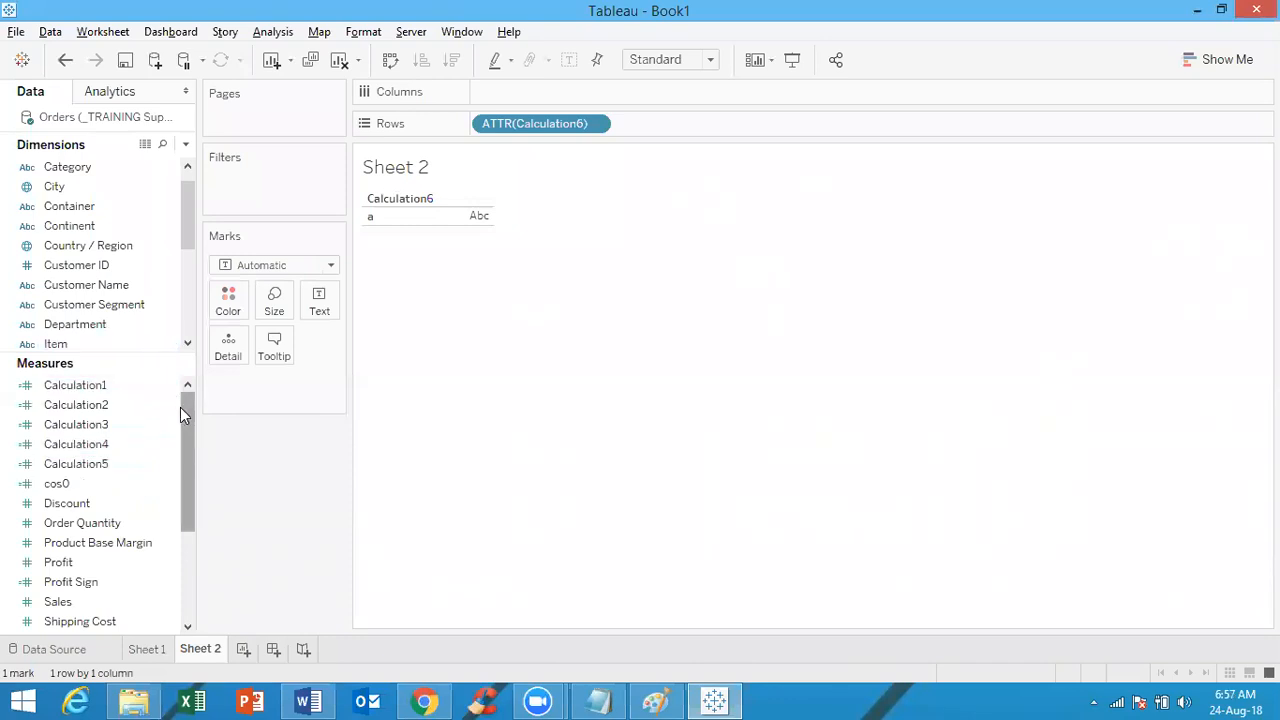
mouse_move(184, 411)
left_mouse_down()
mouse_move(191, 523)
mouse_move(184, 416)
left_mouse_up()
mouse_move(183, 243)
left_mouse_down()
mouse_move(191, 330)
mouse_move(191, 234)
left_mouse_up()
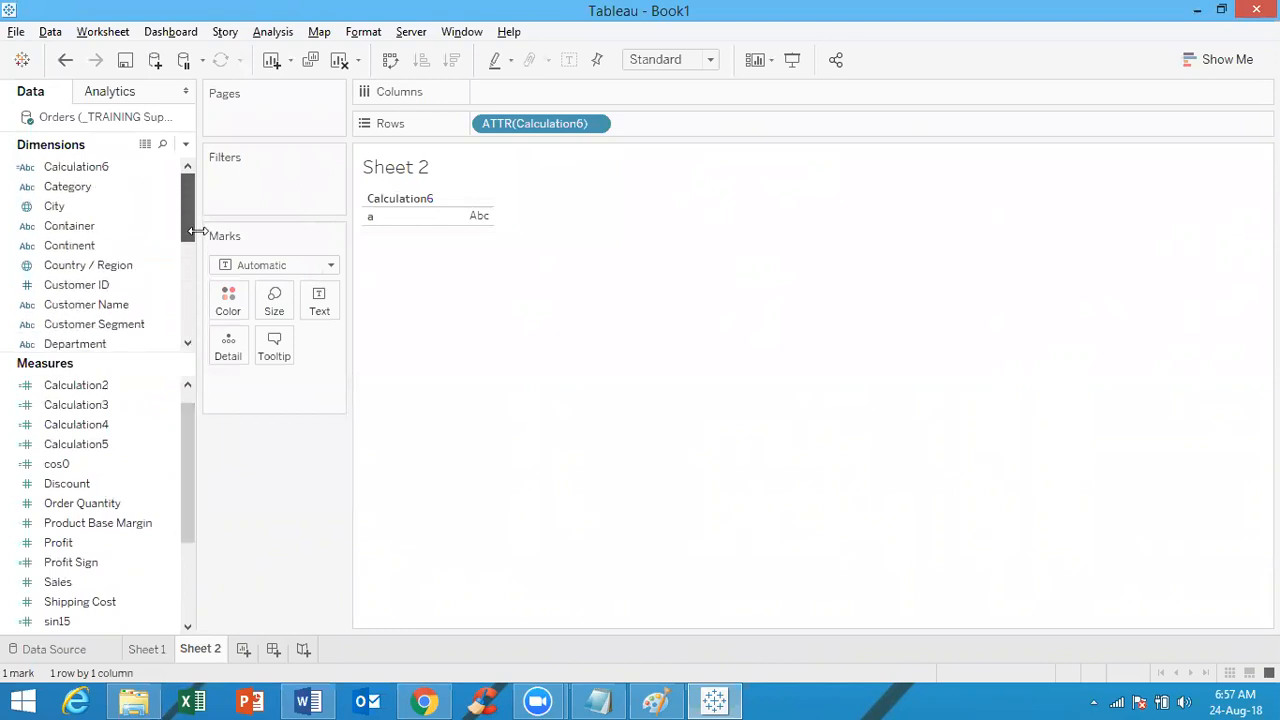
right_click(115, 168)
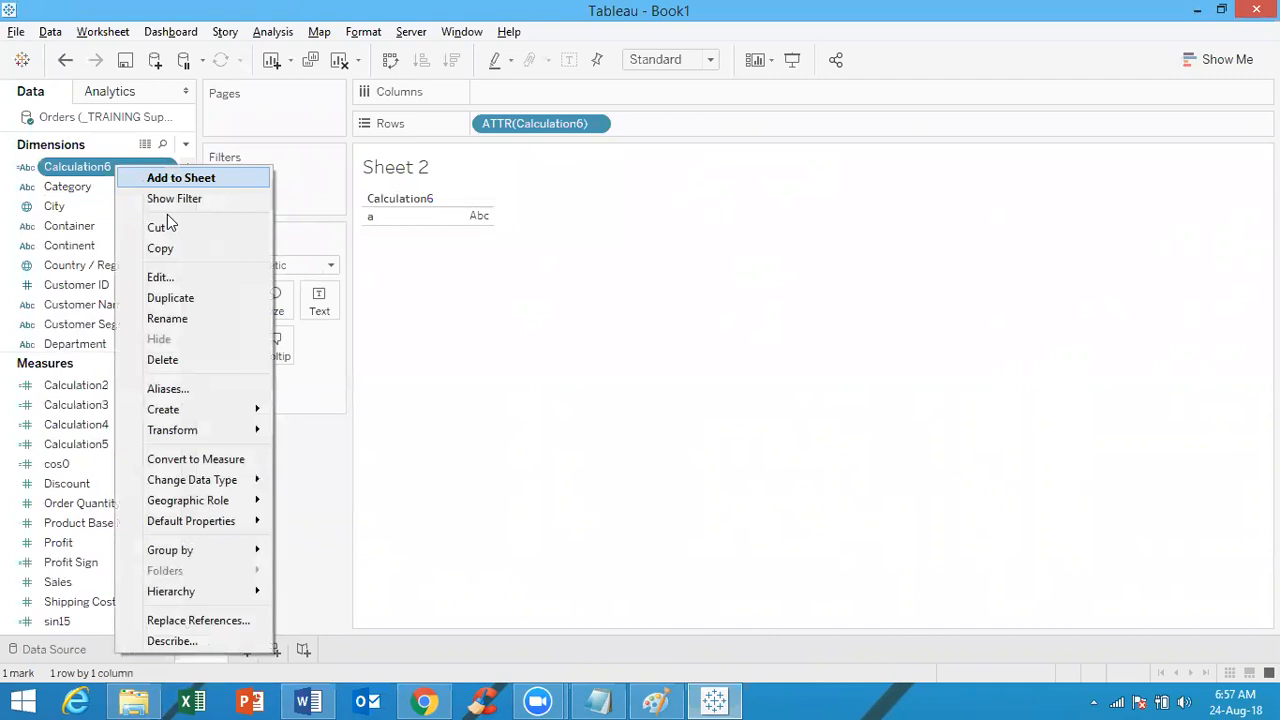
left_click(157, 279)
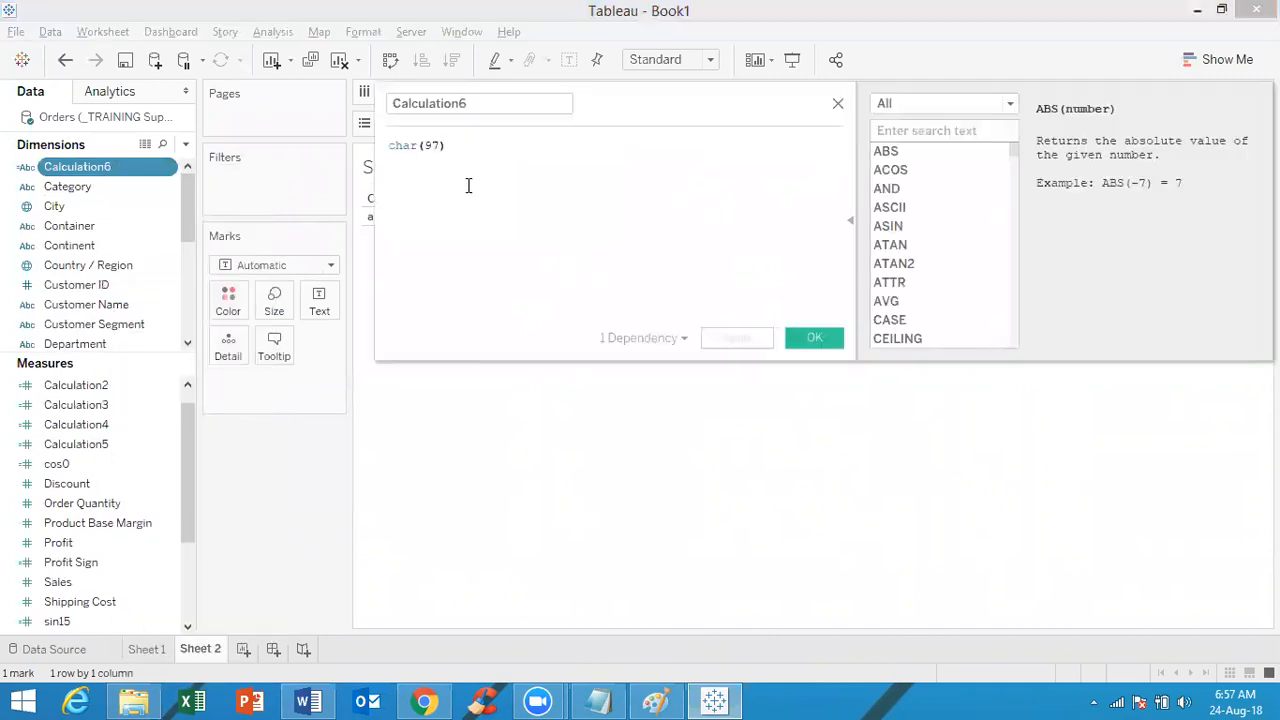
left_click(439, 146)
key("BackSpace")
key("BackSpace")
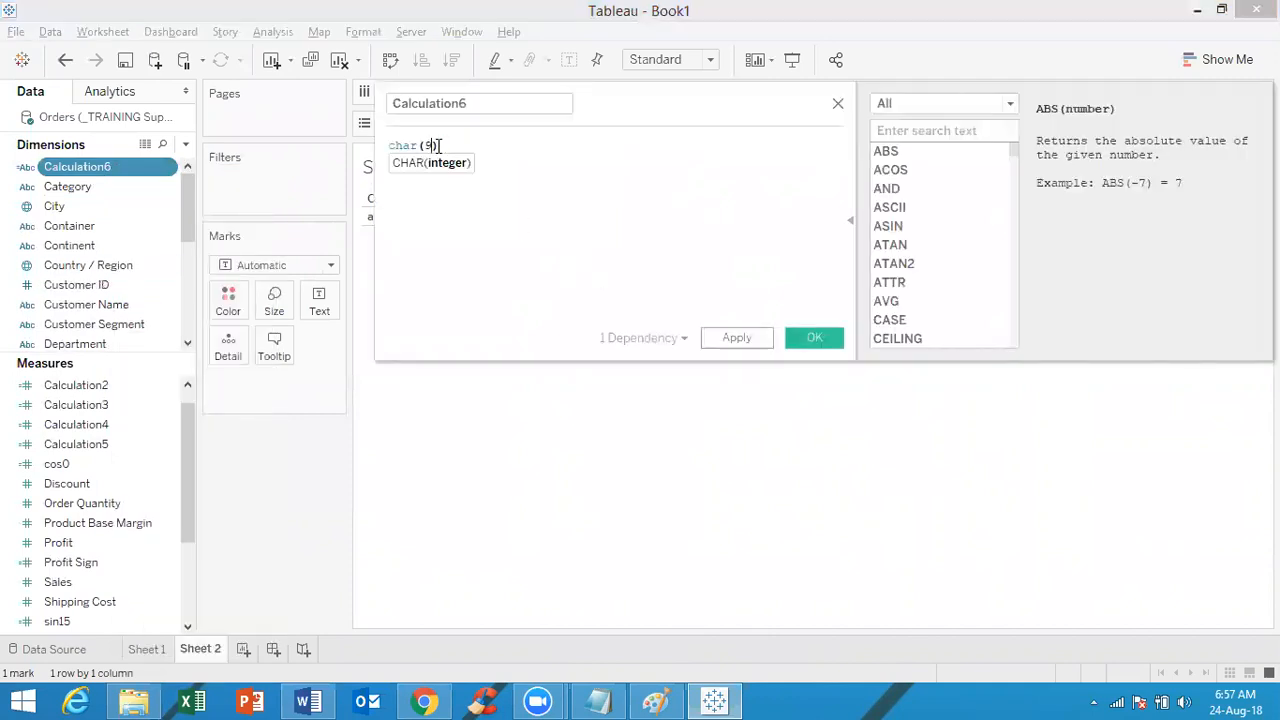
type("65")
left_click(811, 337)
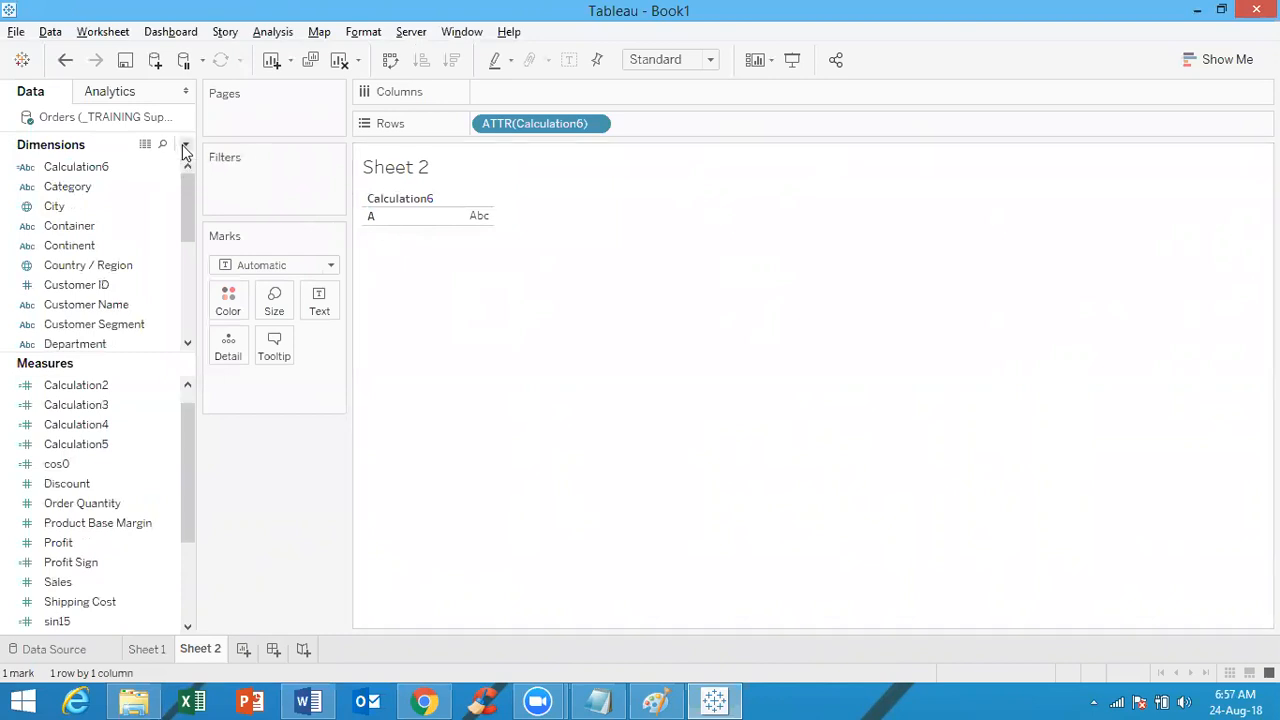
Reopen Calculation6 for editing and browse the String functions and the full function list
right_click(98, 168)
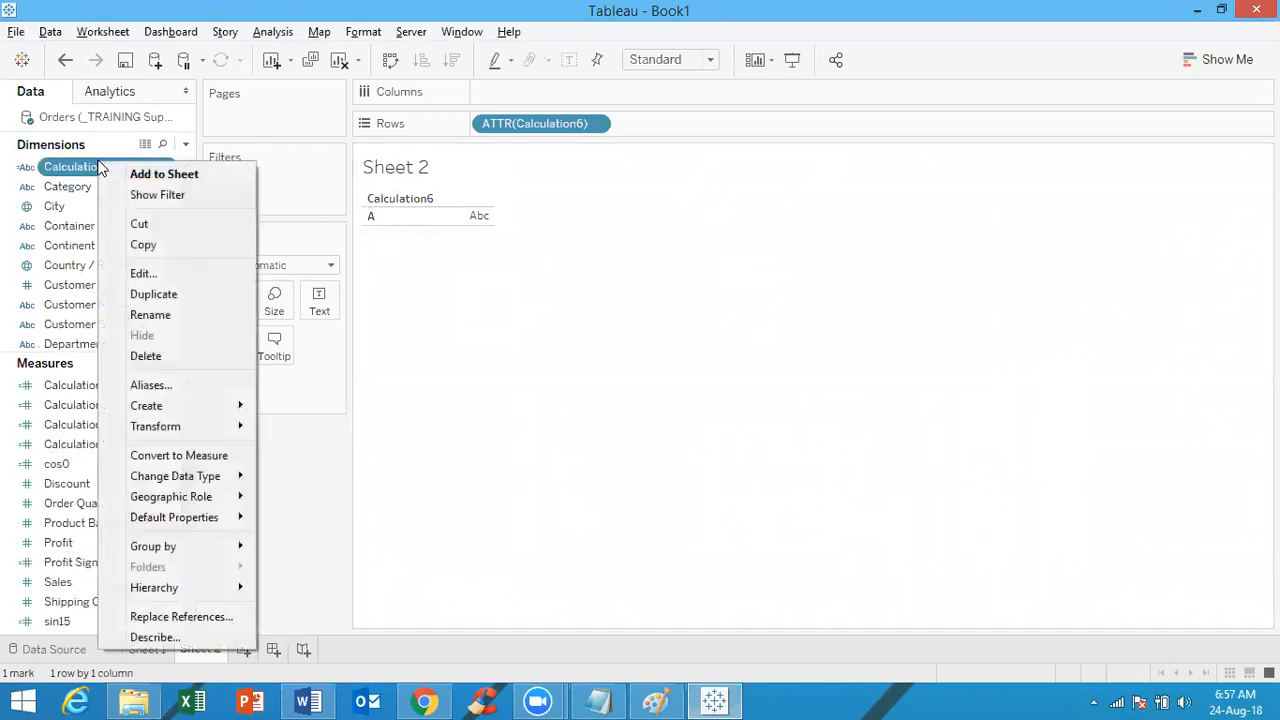
left_click(157, 281)
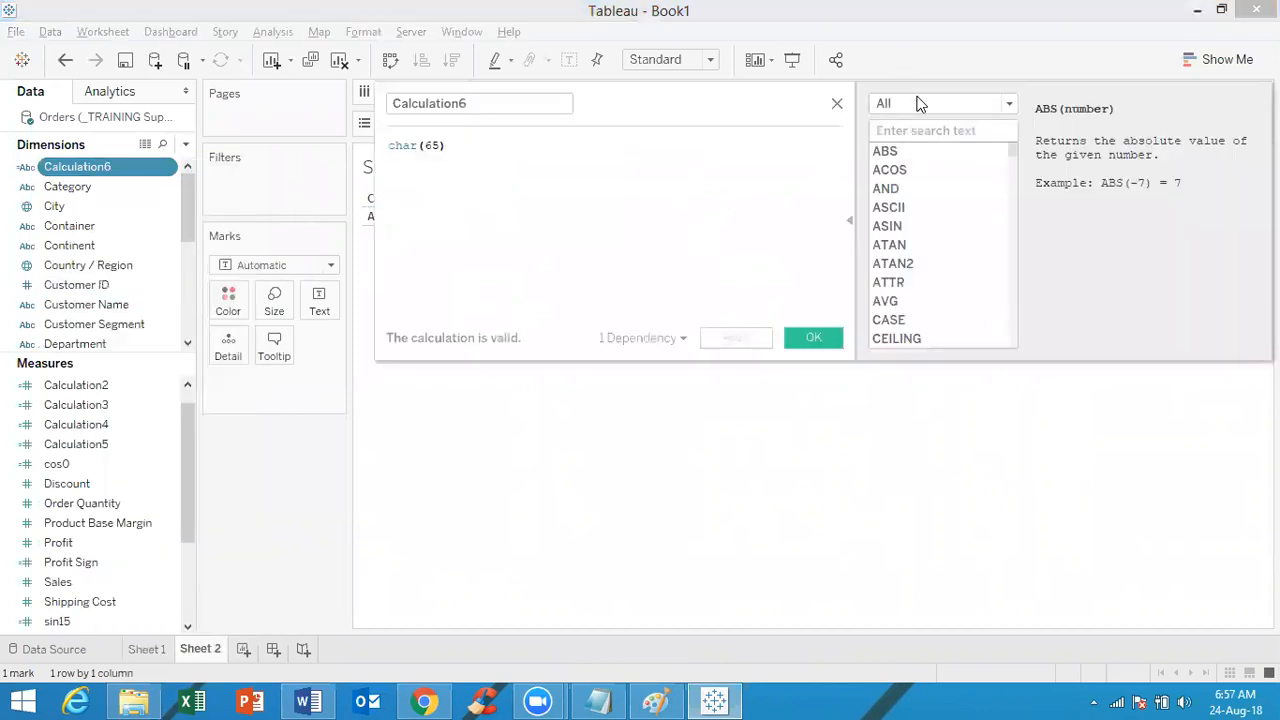
left_click(922, 106)
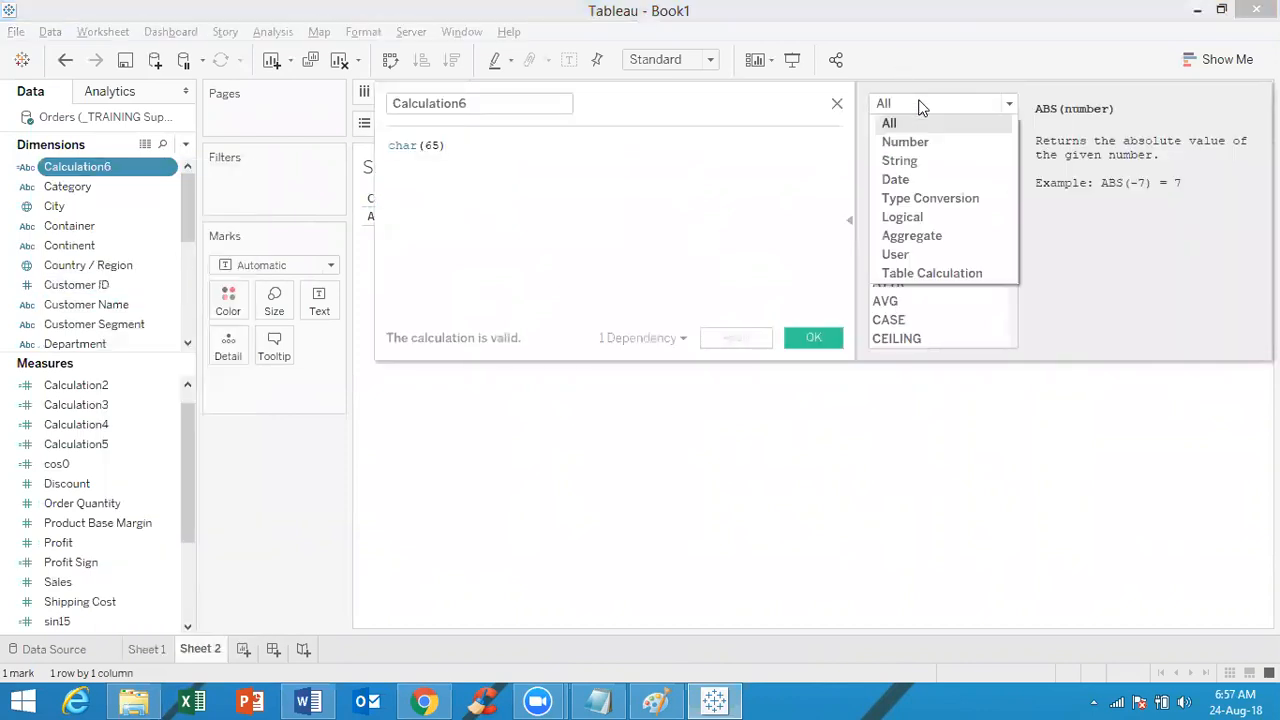
left_click(918, 162)
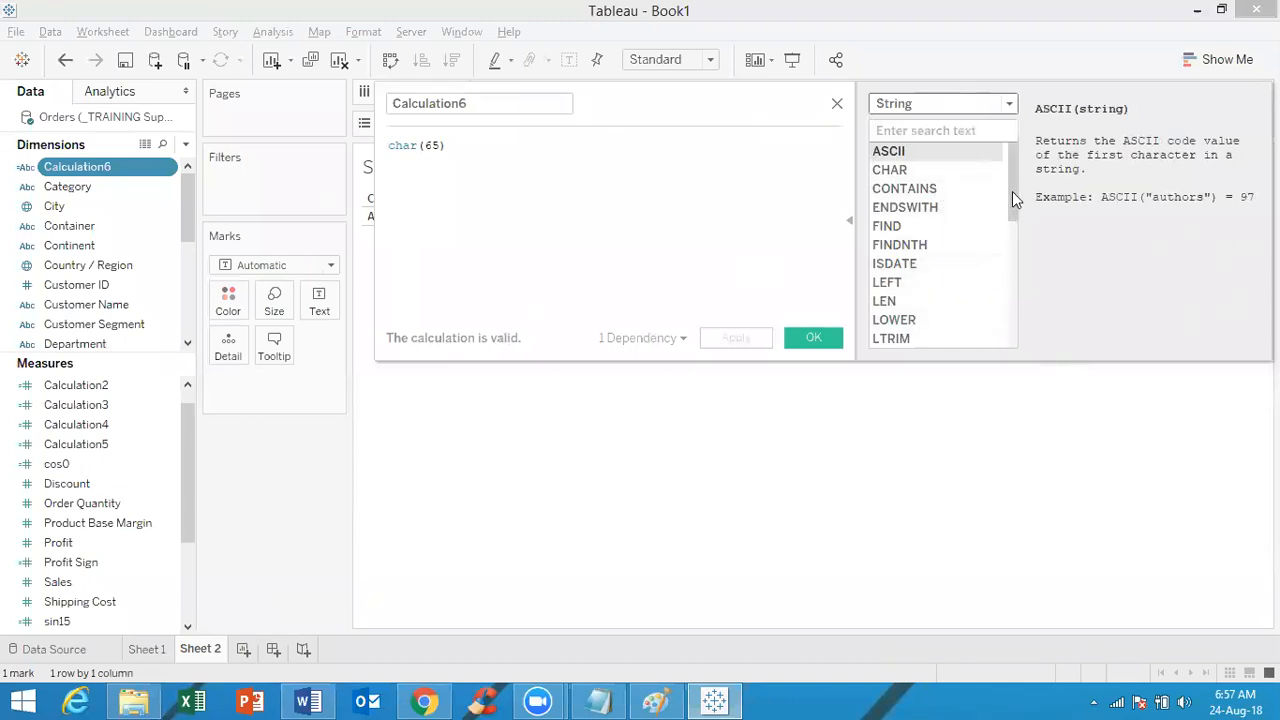
left_click_drag(1012, 191, 1017, 333)
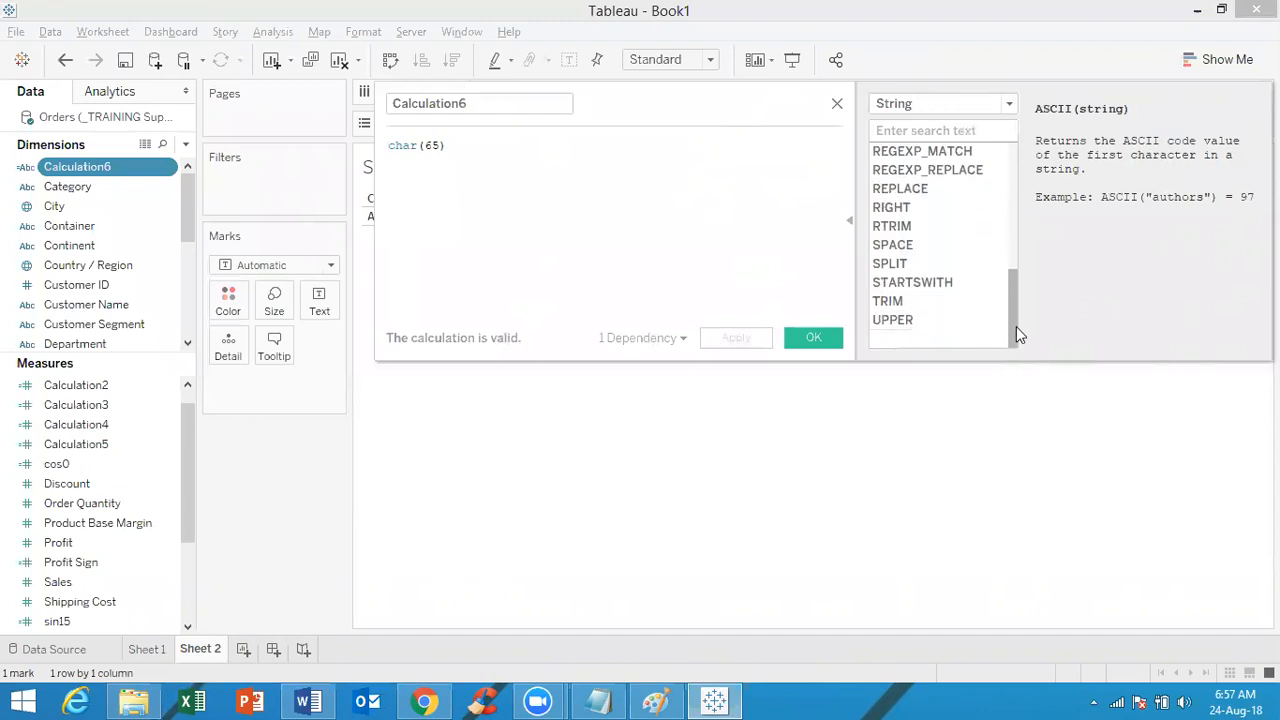
left_click_drag(1016, 326, 1014, 176)
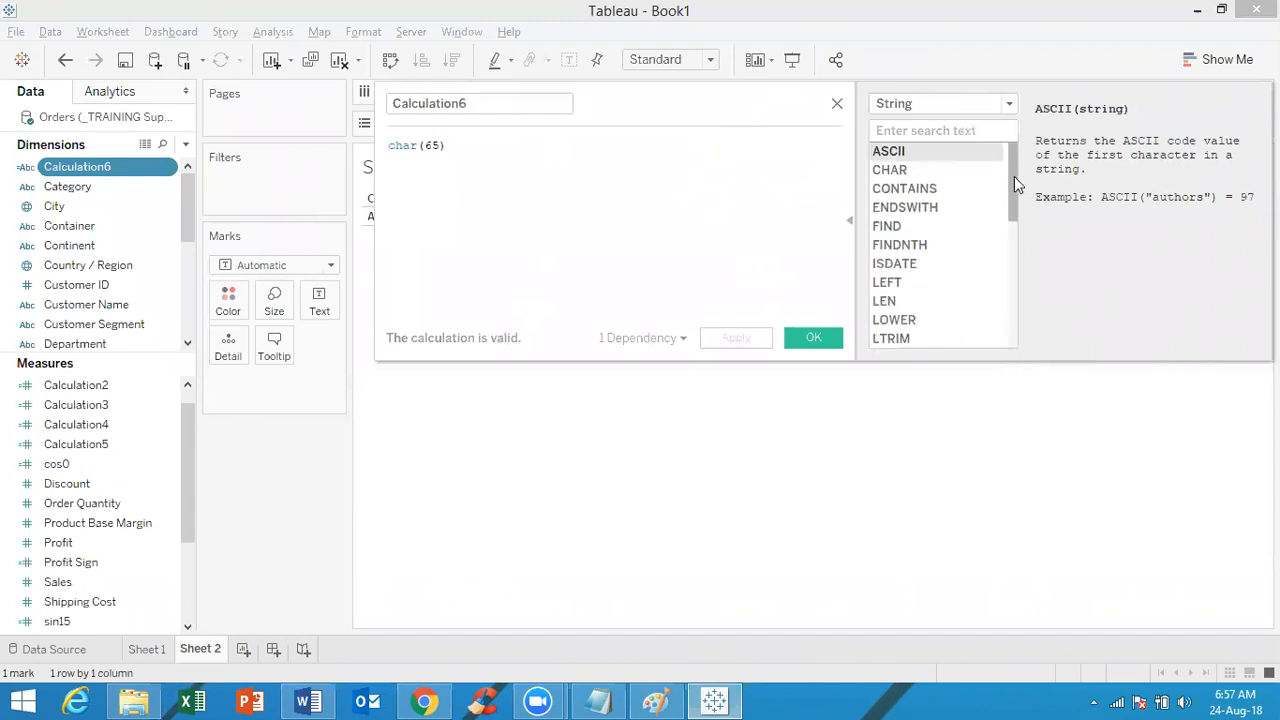
left_click(965, 104)
left_click(964, 125)
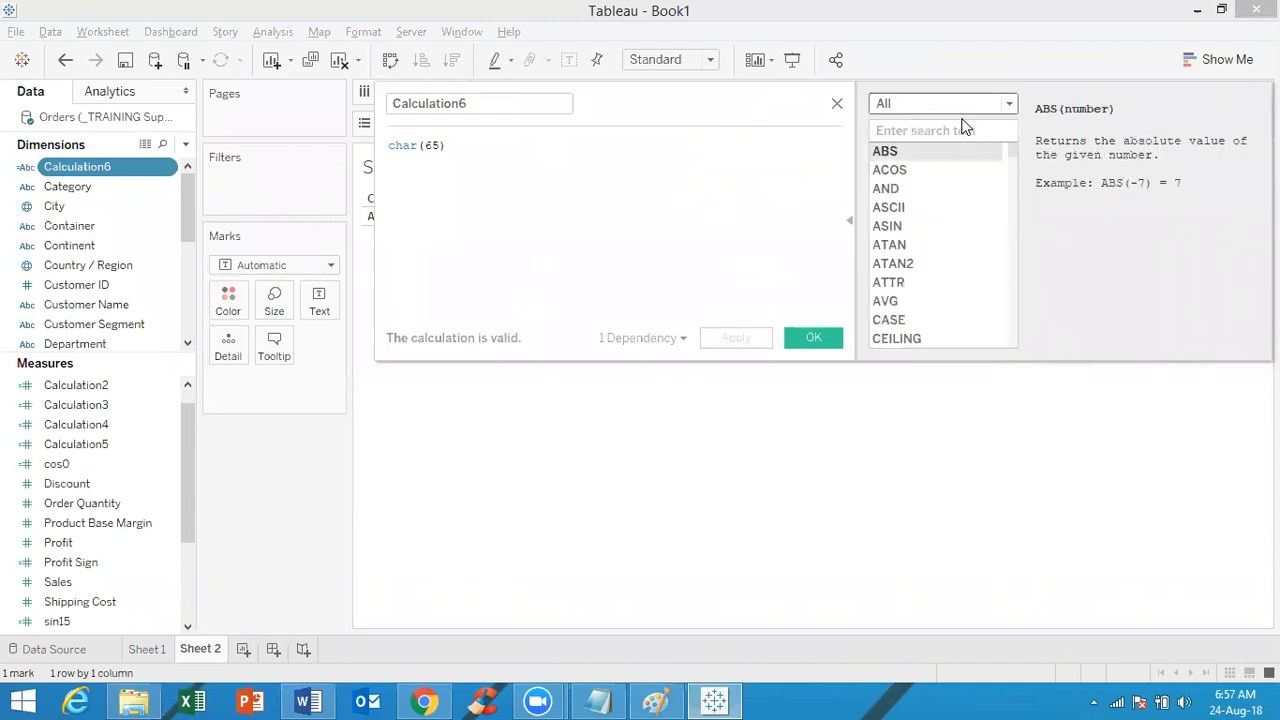
mouse_move(1010, 150)
left_mouse_down()
mouse_move(1012, 193)
mouse_move(1014, 167)
left_mouse_up()
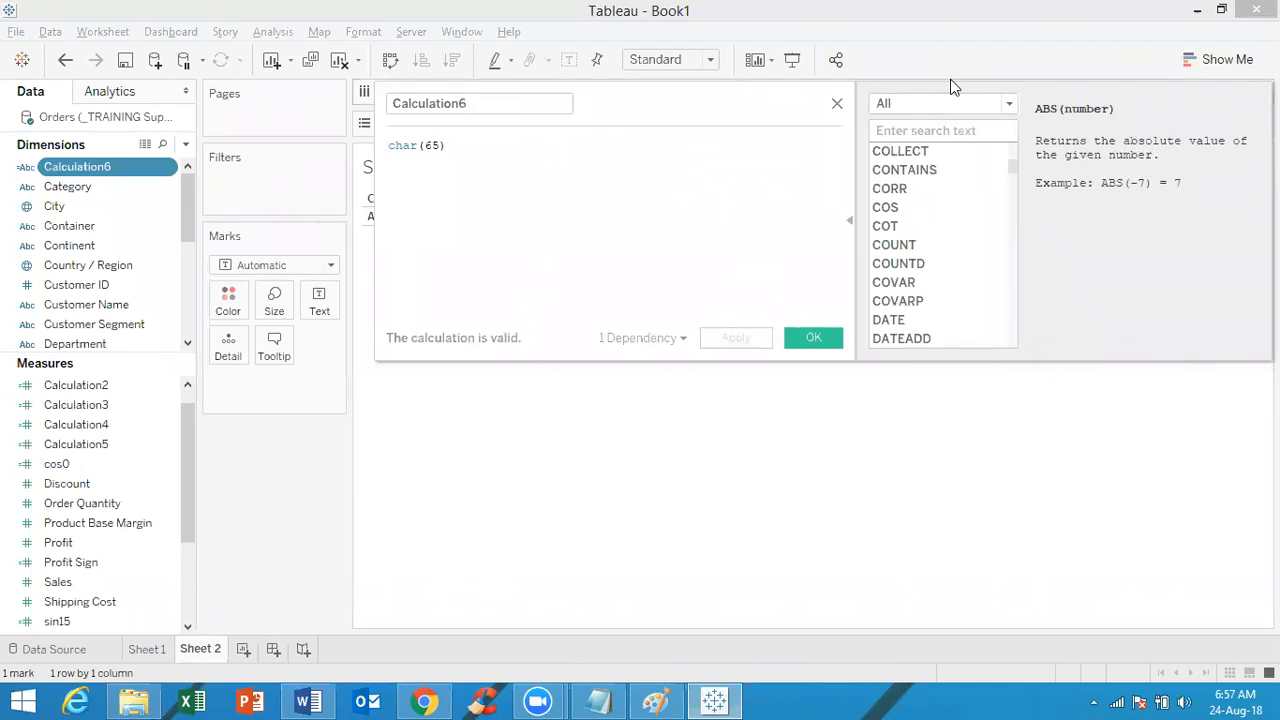
Restrict the function list to String functions, browse it and view the STARTSWITH description
left_click(964, 106)
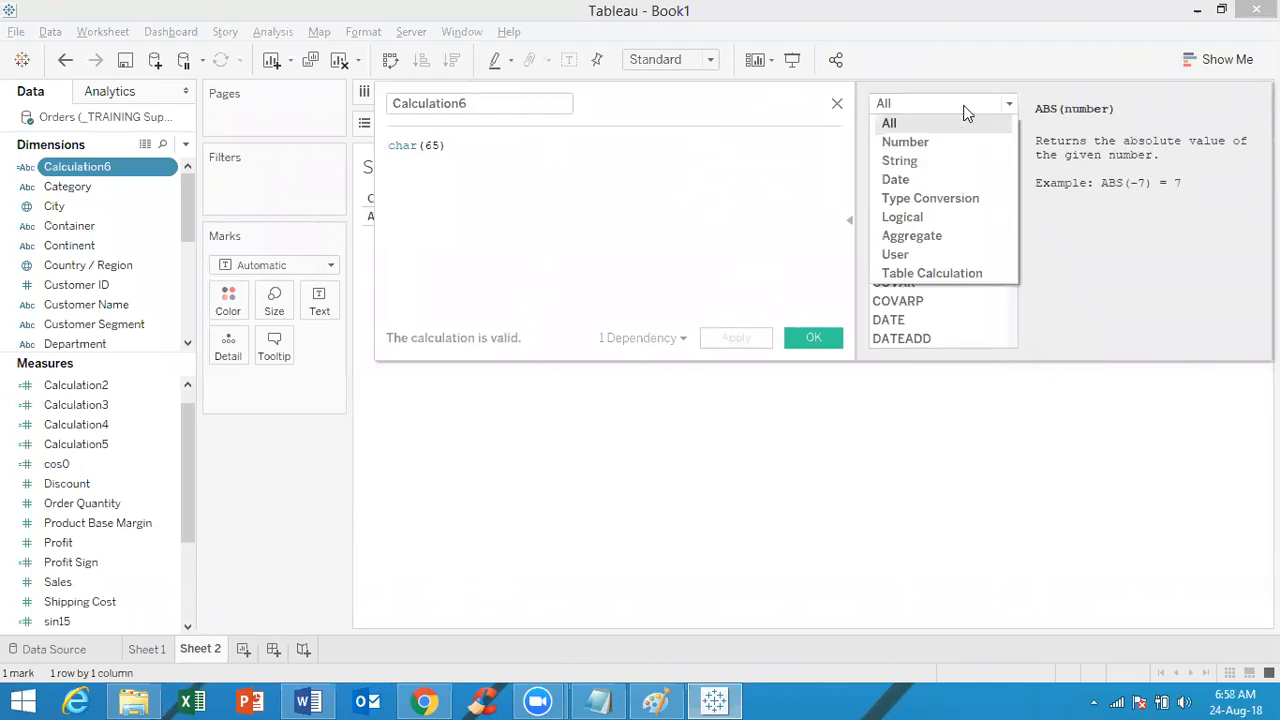
left_click(952, 163)
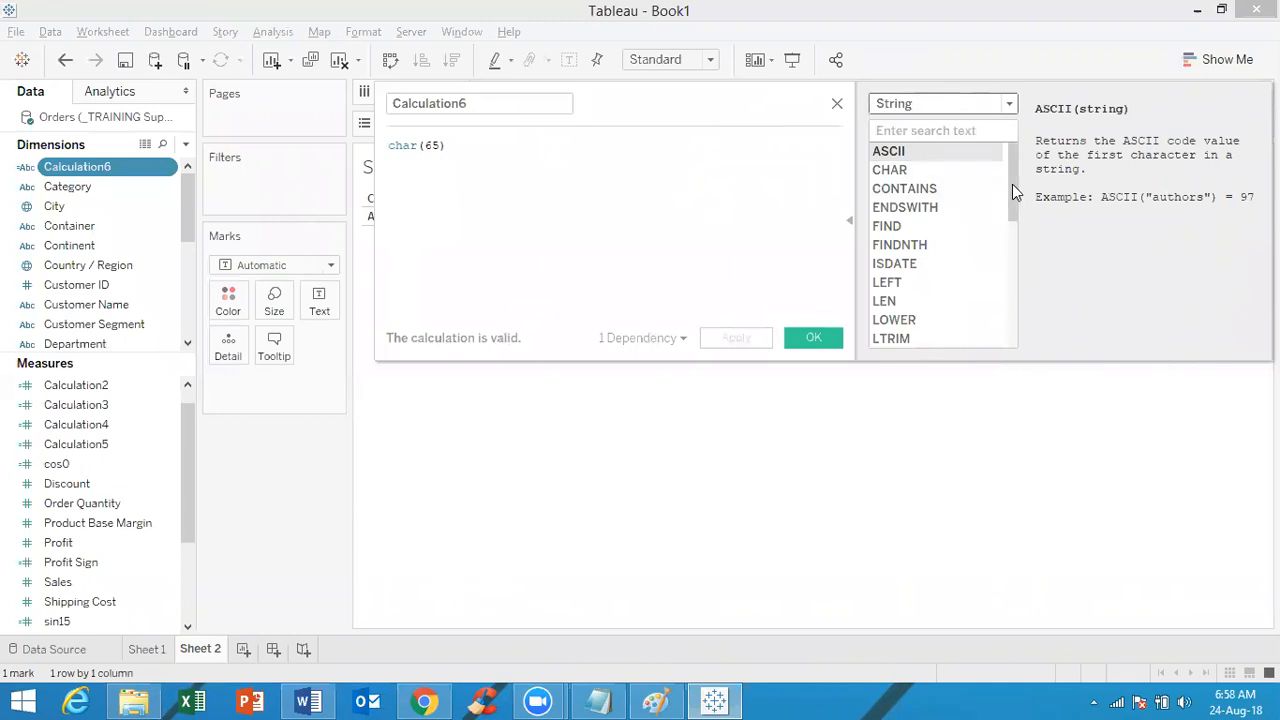
left_click_drag(1012, 219, 997, 337)
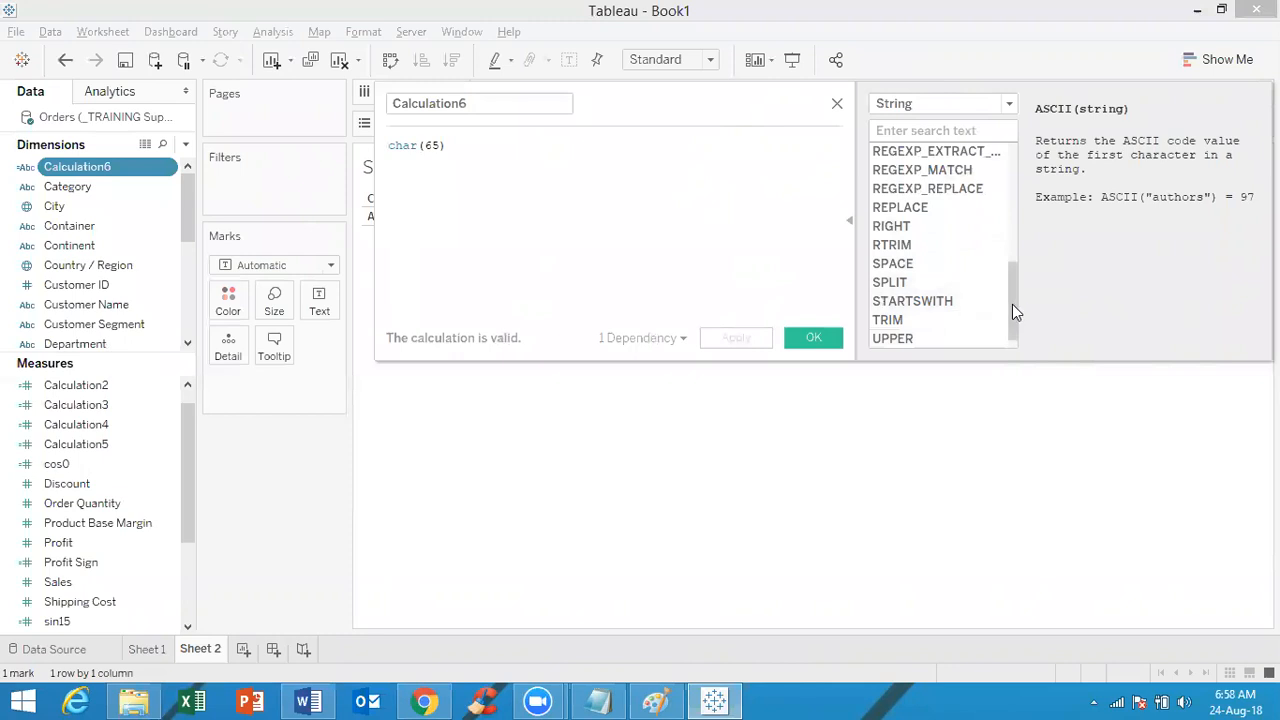
left_click_drag(1017, 306, 1022, 182)
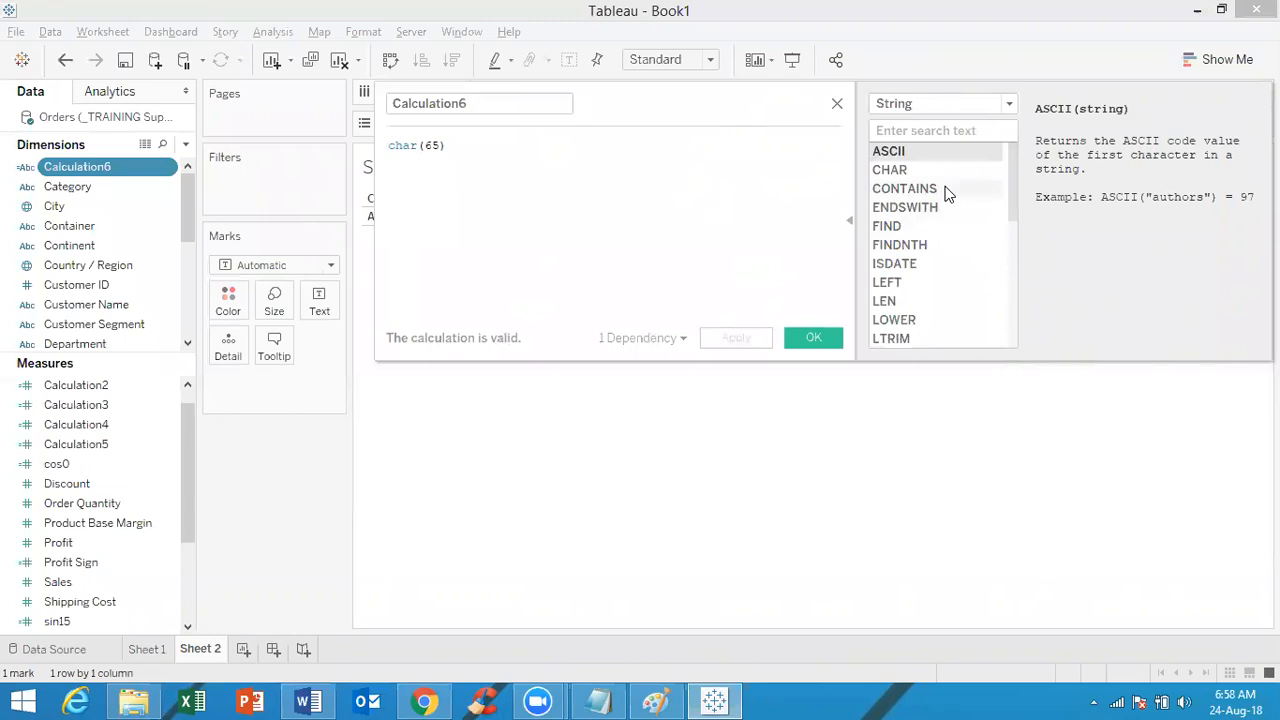
left_click(1016, 276)
left_click_drag(1016, 276, 1020, 329)
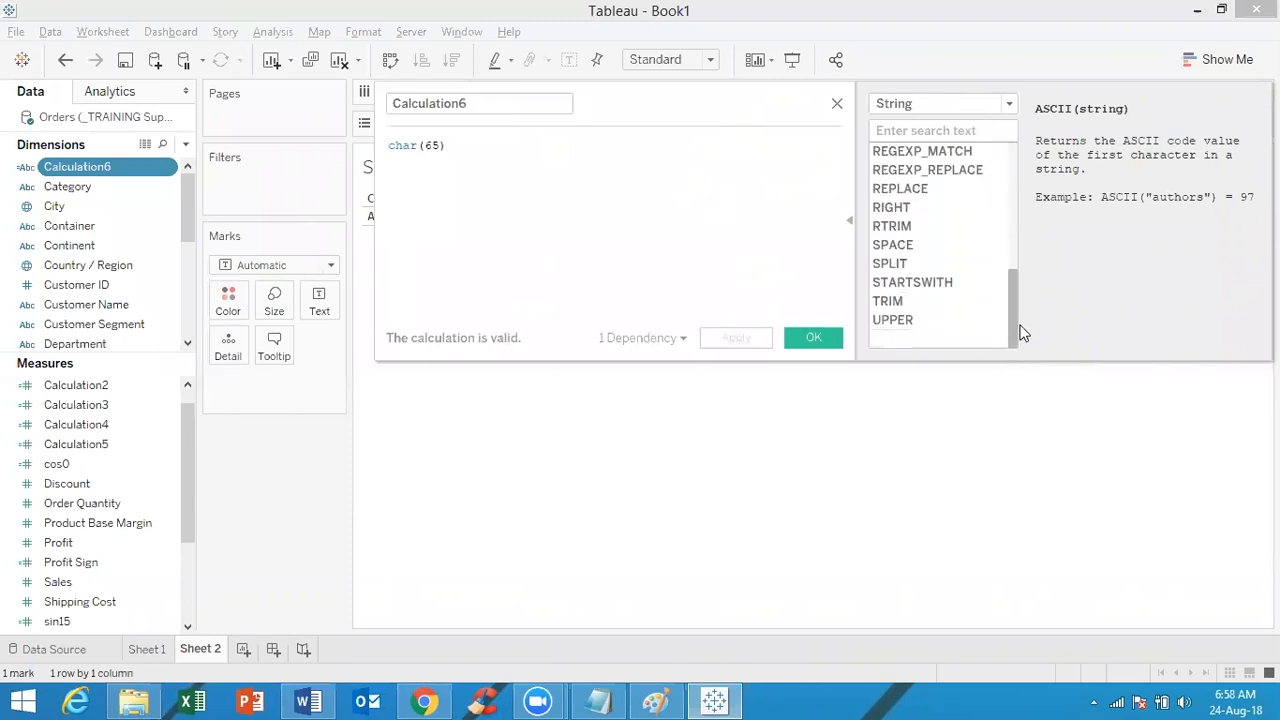
left_click(963, 290)
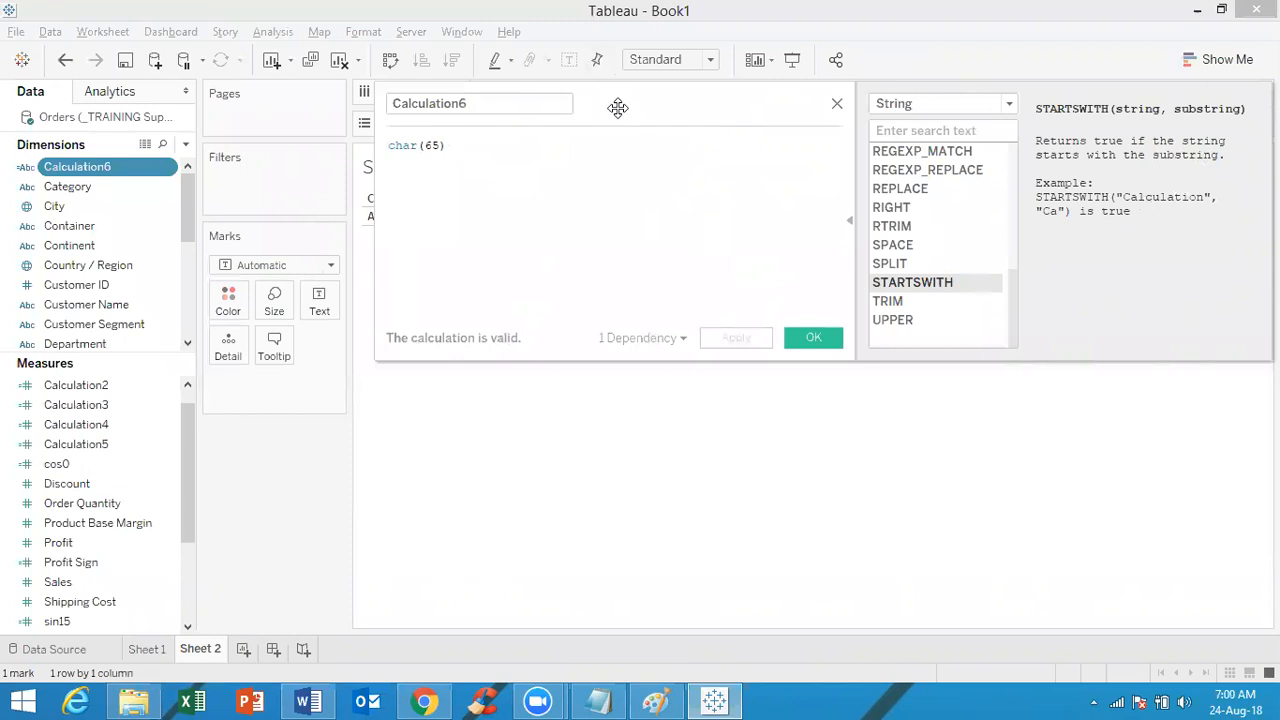
Replace Calculation6's formula with STARTSWITH('TABLEAU','TA') and save the field
left_click_drag(618, 107, 613, 225)
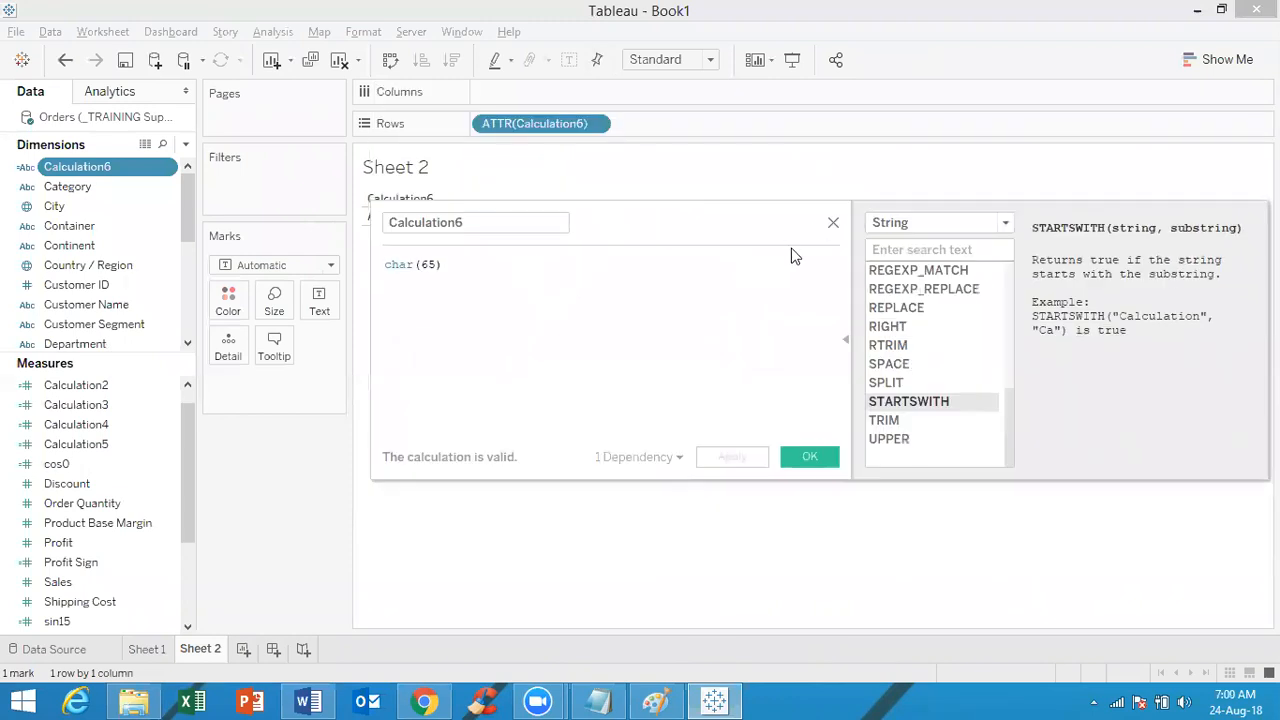
left_click(481, 267)
key("ctrl+a")
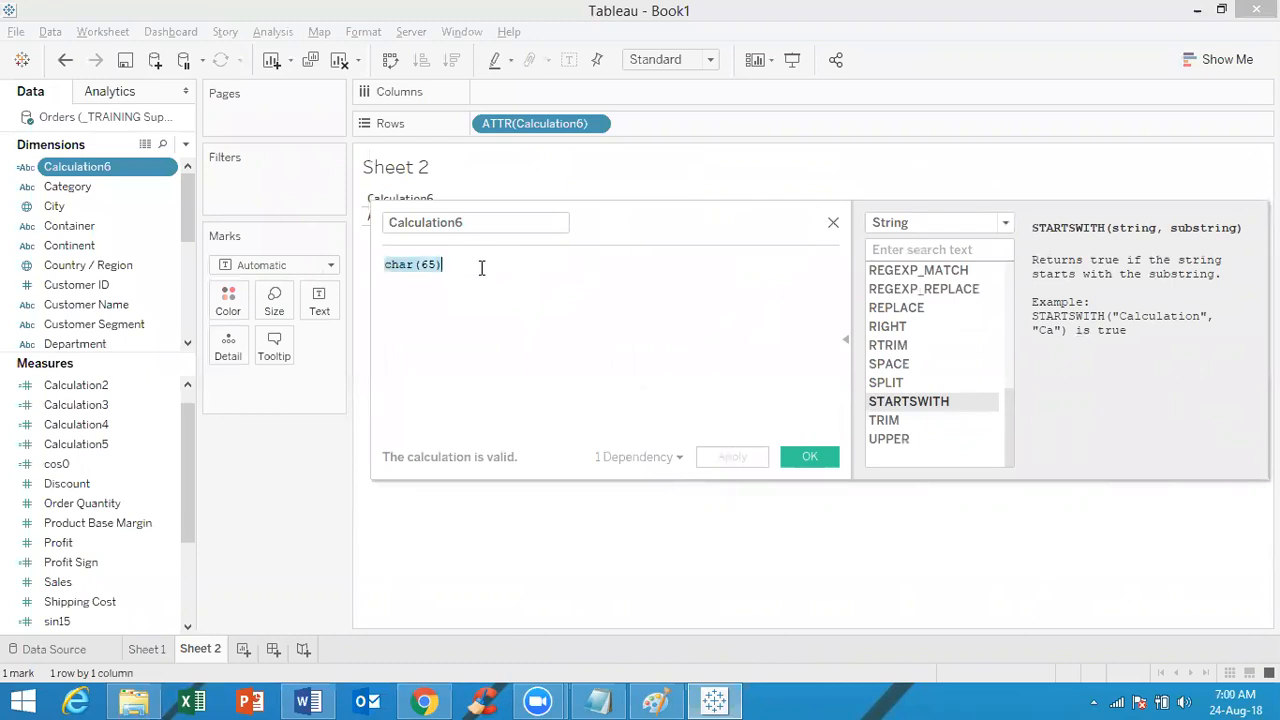
type("start")
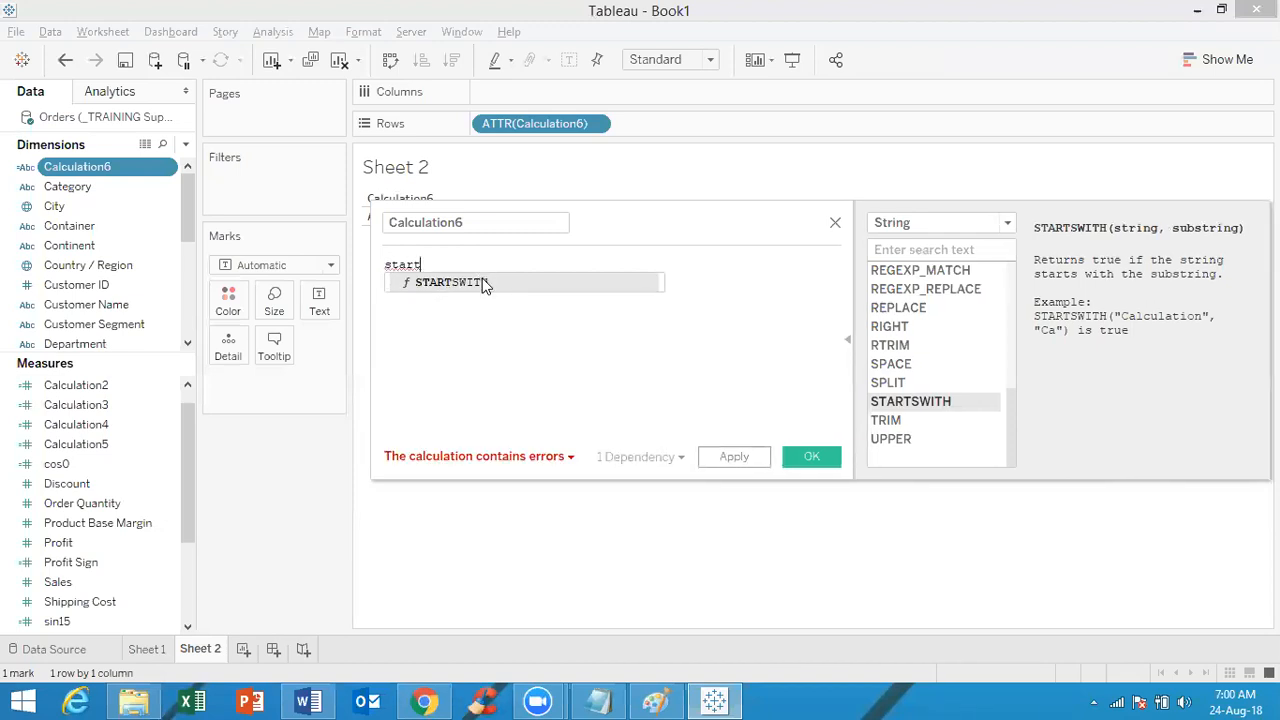
left_click(481, 283)
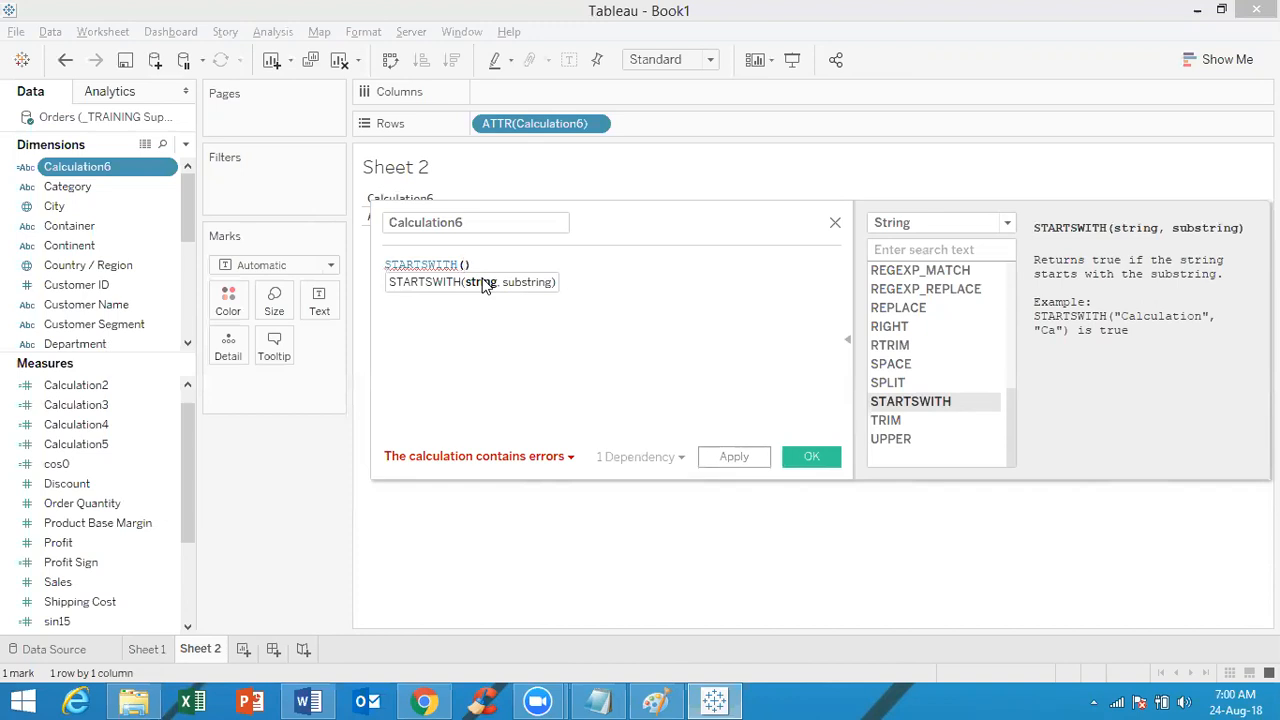
type("'TaBLEAU',")
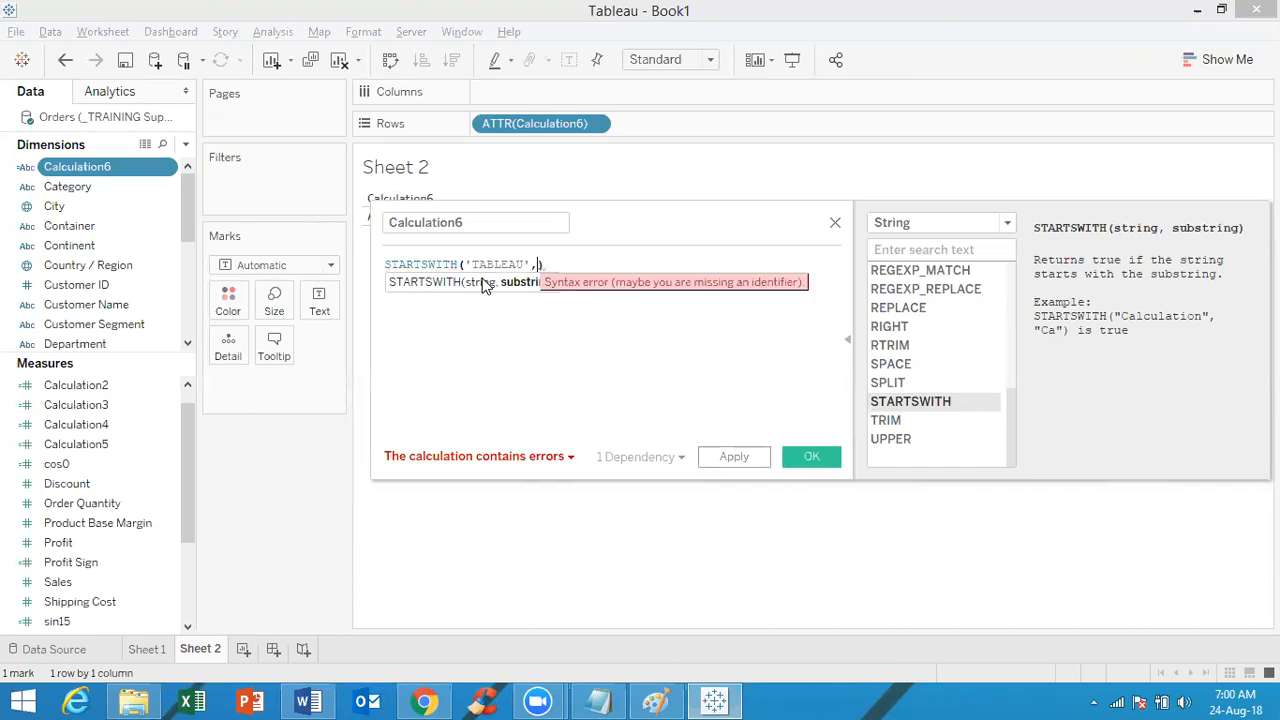
type("'TA")
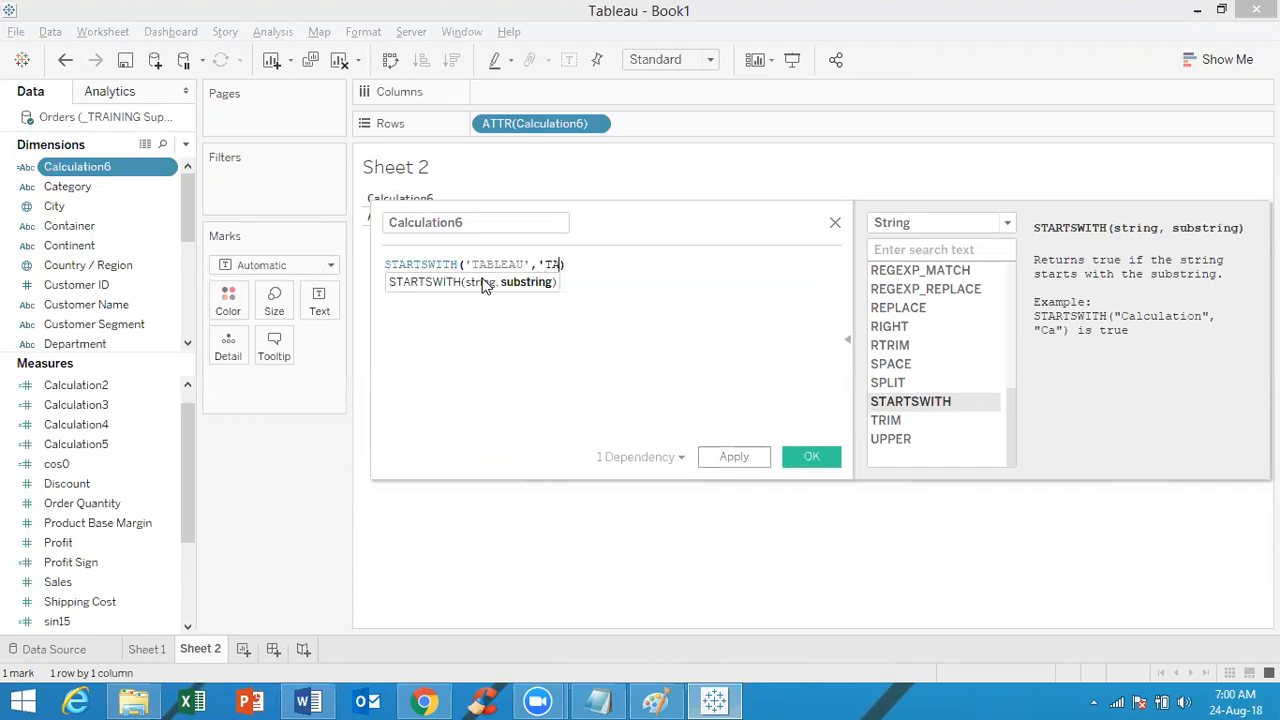
type("')")
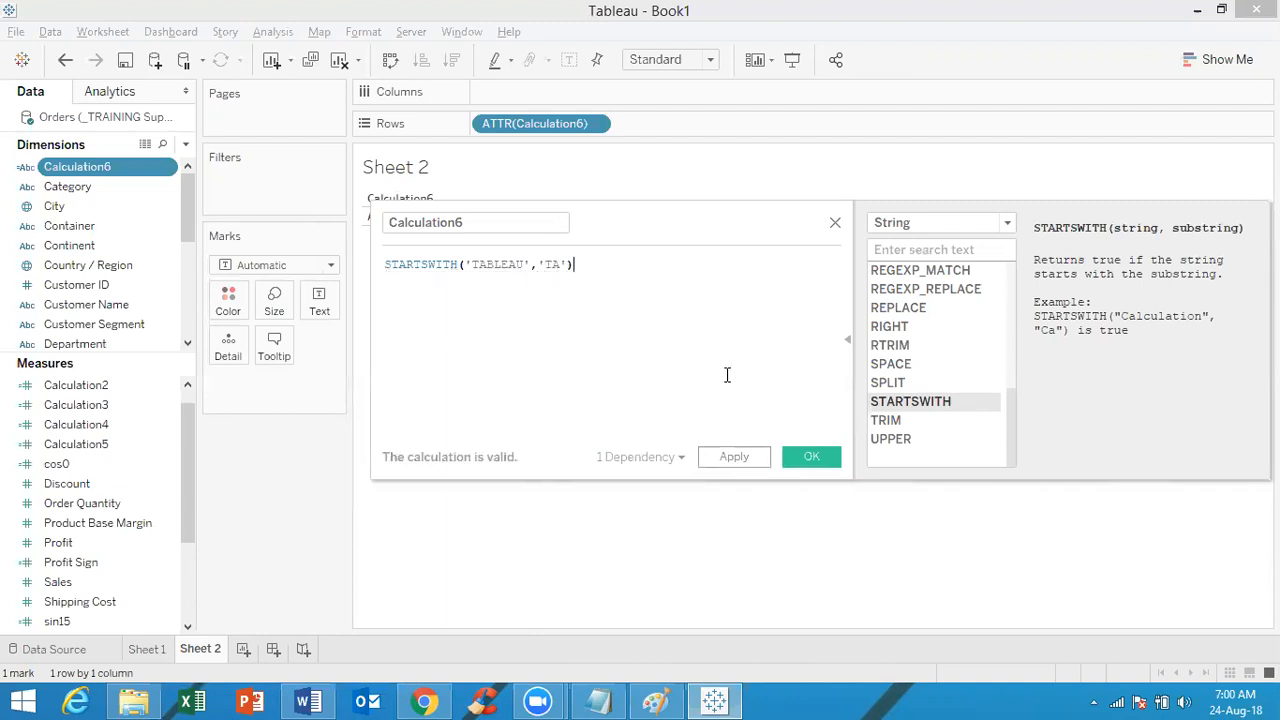
left_click(814, 459)
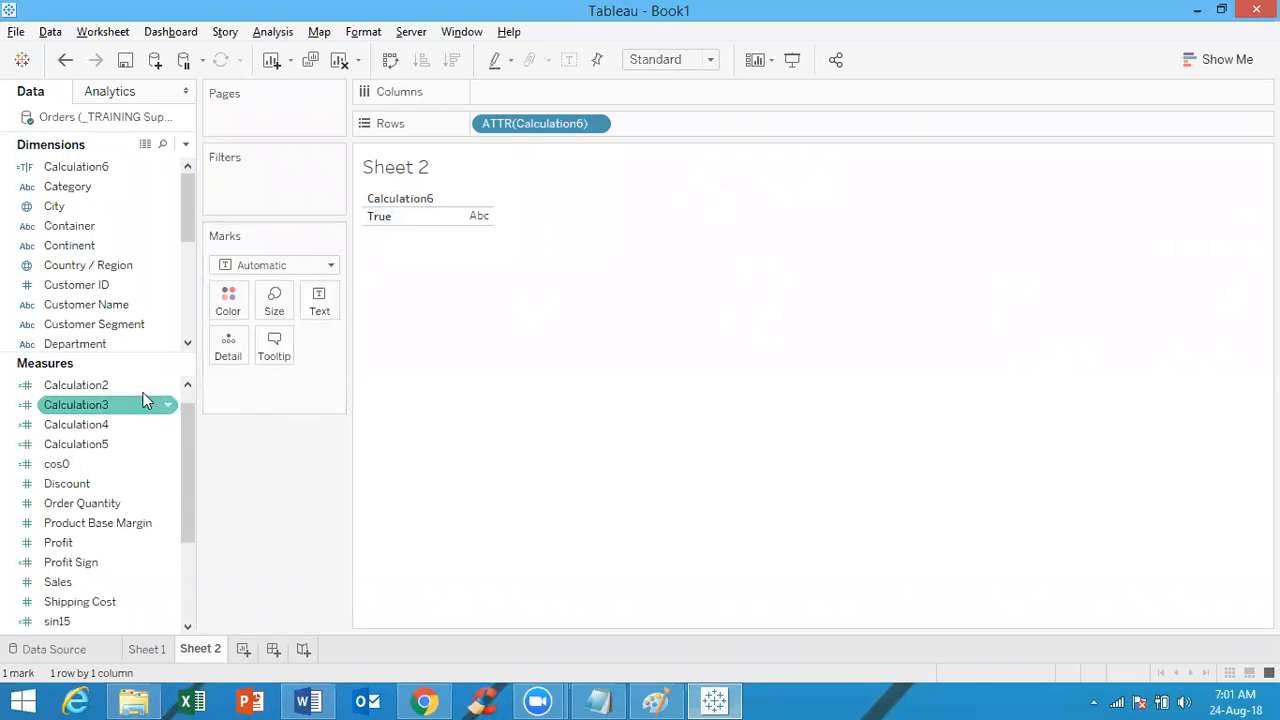
Edit Calculation6 so the STARTSWITH substring is lowercase 'ta', and save the field
left_click(98, 170)
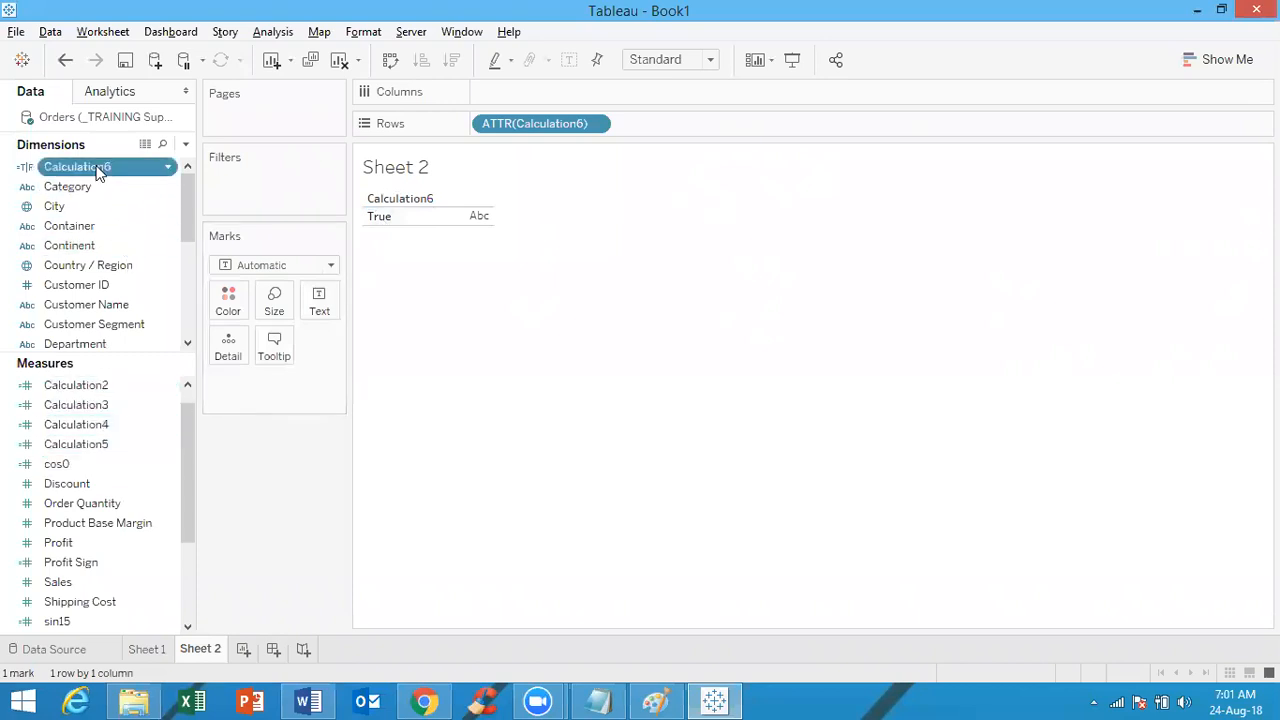
right_click(98, 170)
left_click(171, 276)
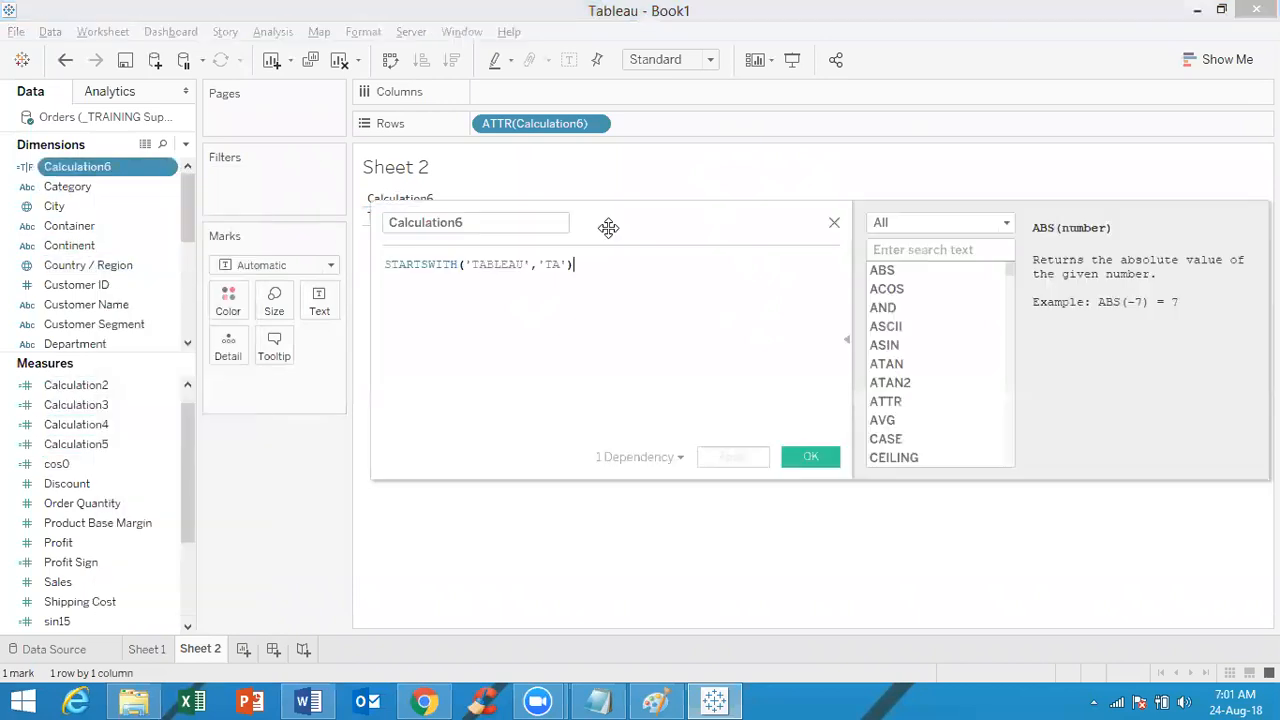
left_click(559, 264)
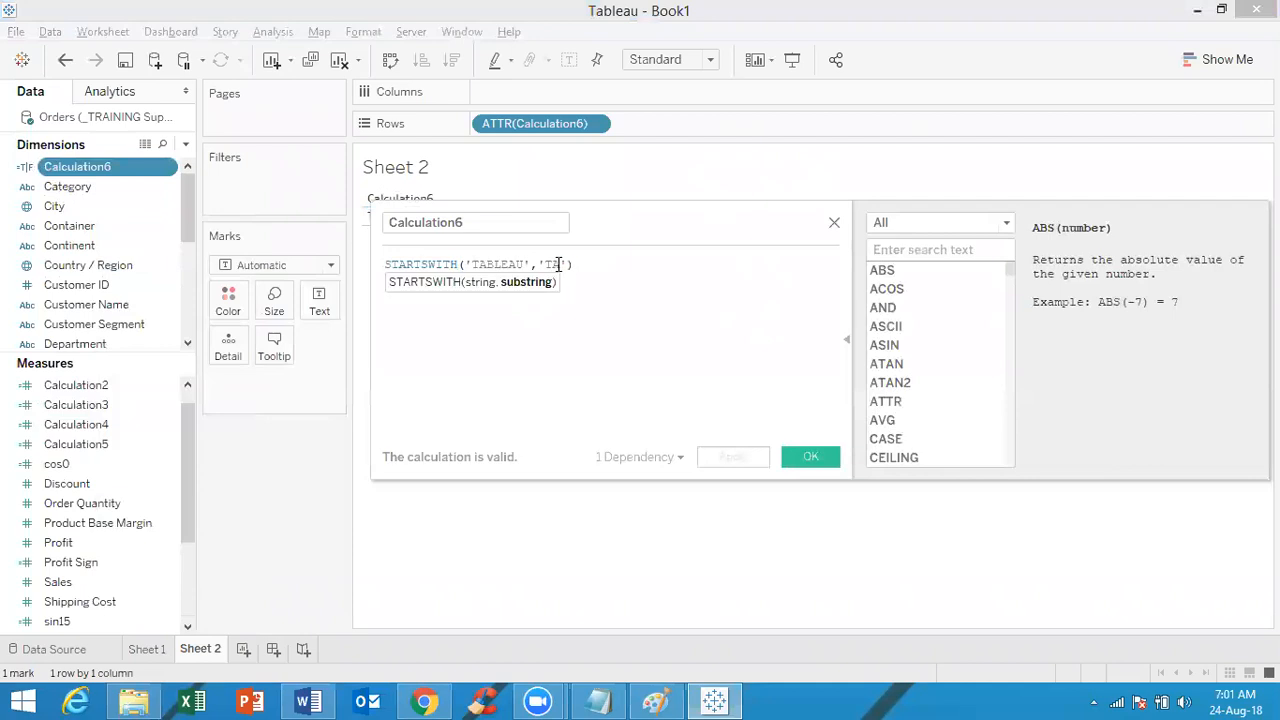
key("BackSpace")
key("BackSpace")
type("ta")
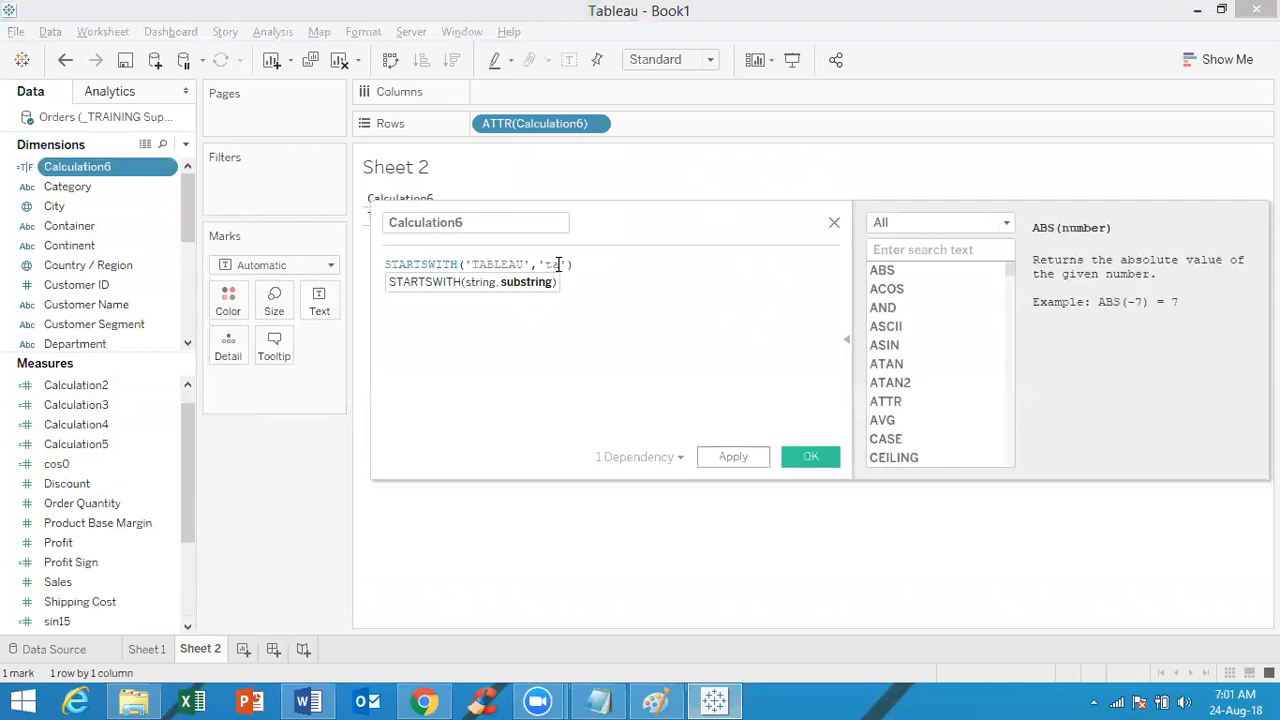
left_click(812, 457)
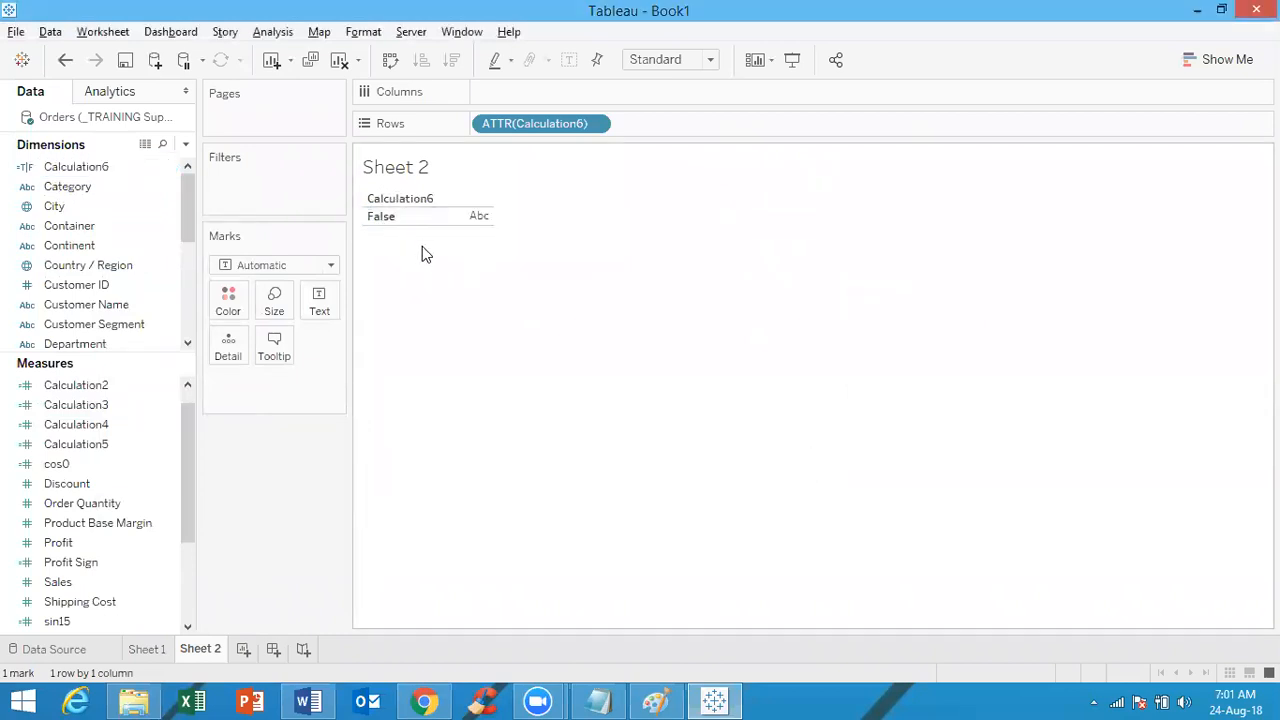
Edit Calculation6 to use 'AU' as the STARTSWITH substring, and save the field
right_click(100, 171)
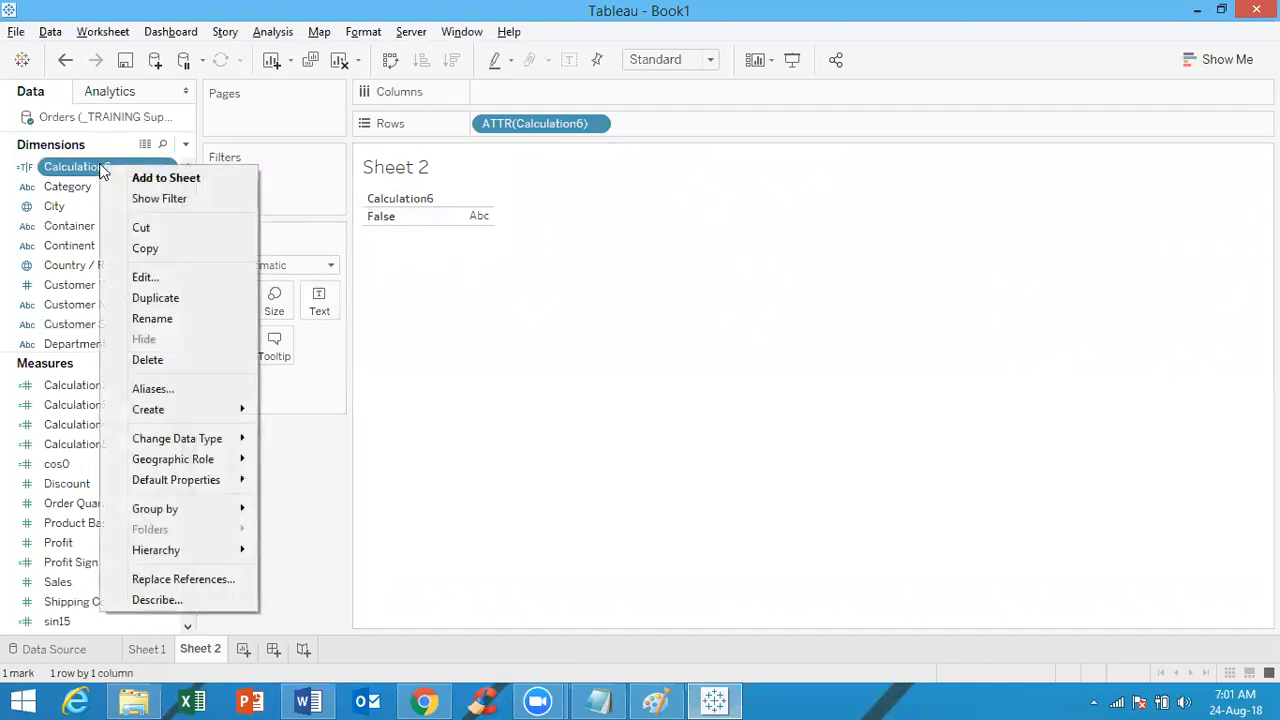
left_click(145, 277)
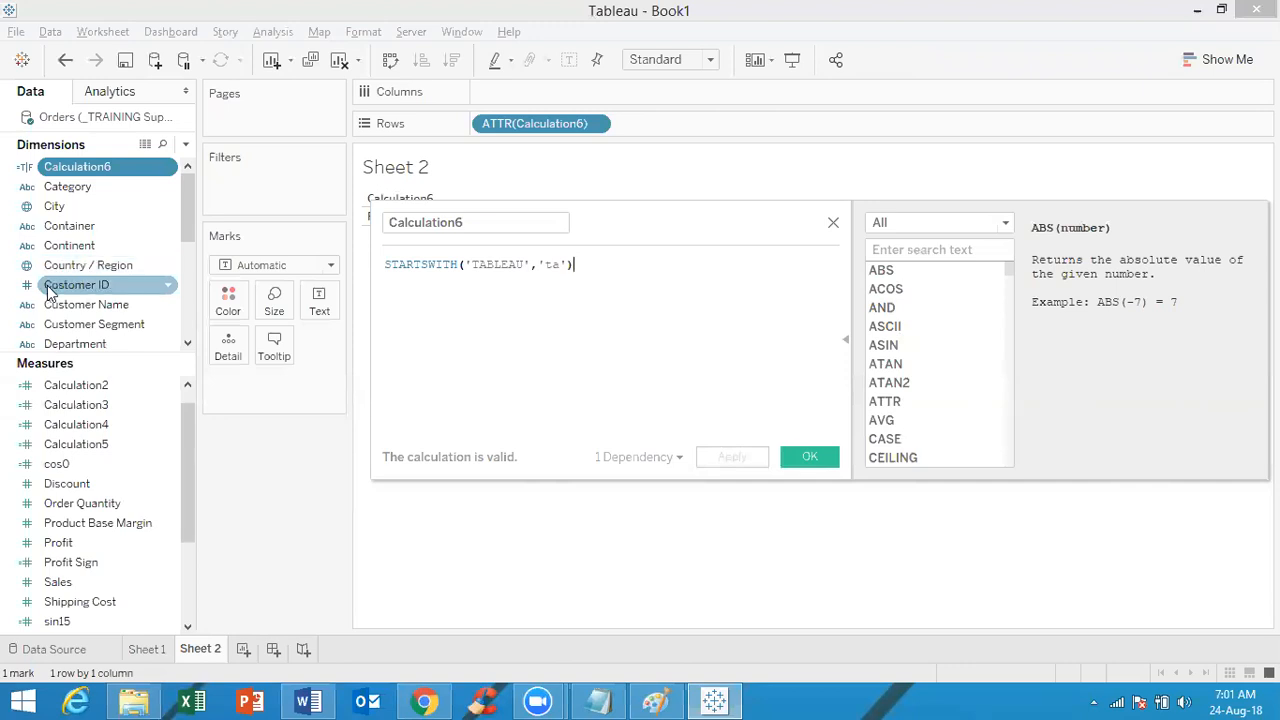
left_click(561, 263)
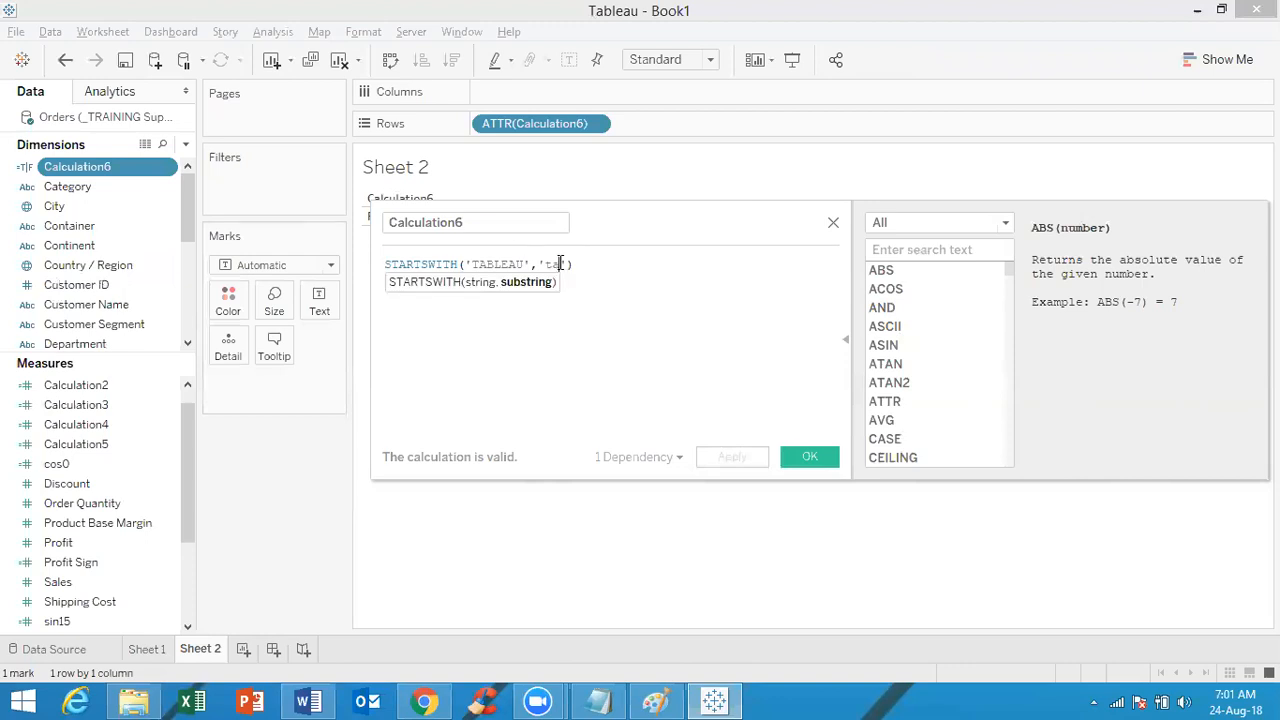
key("BackSpace")
key("BackSpace")
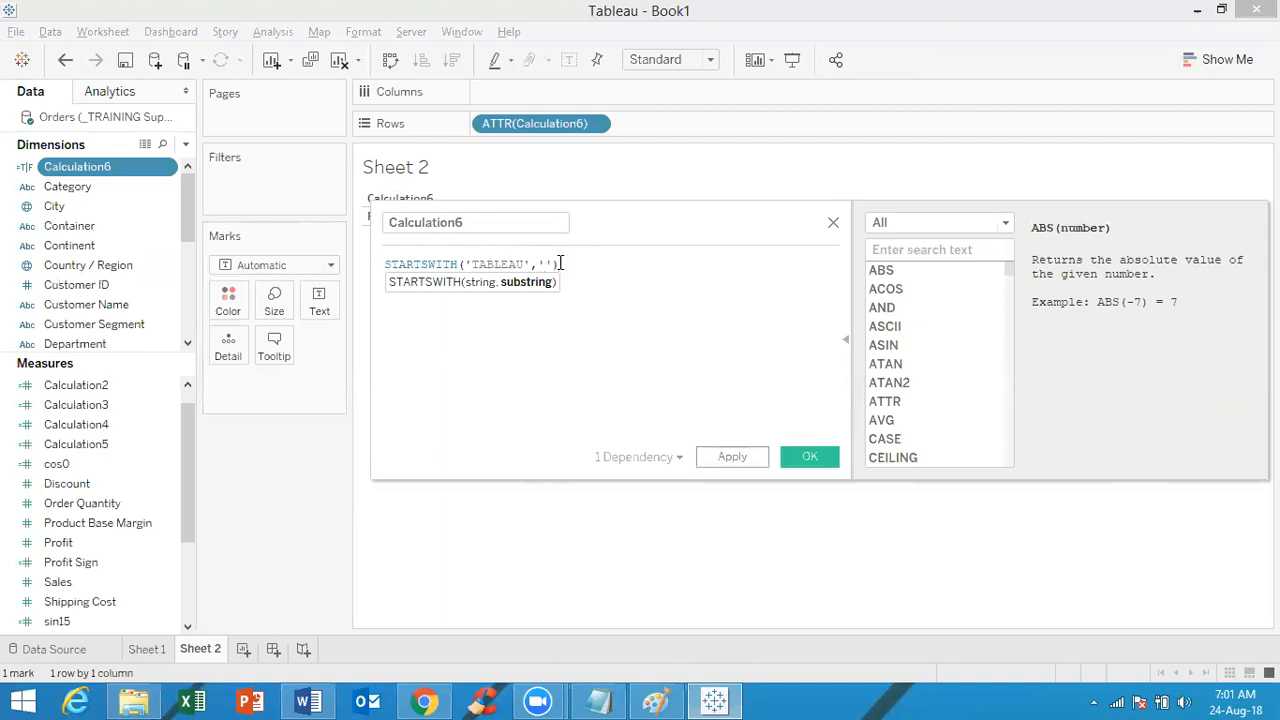
type("AU")
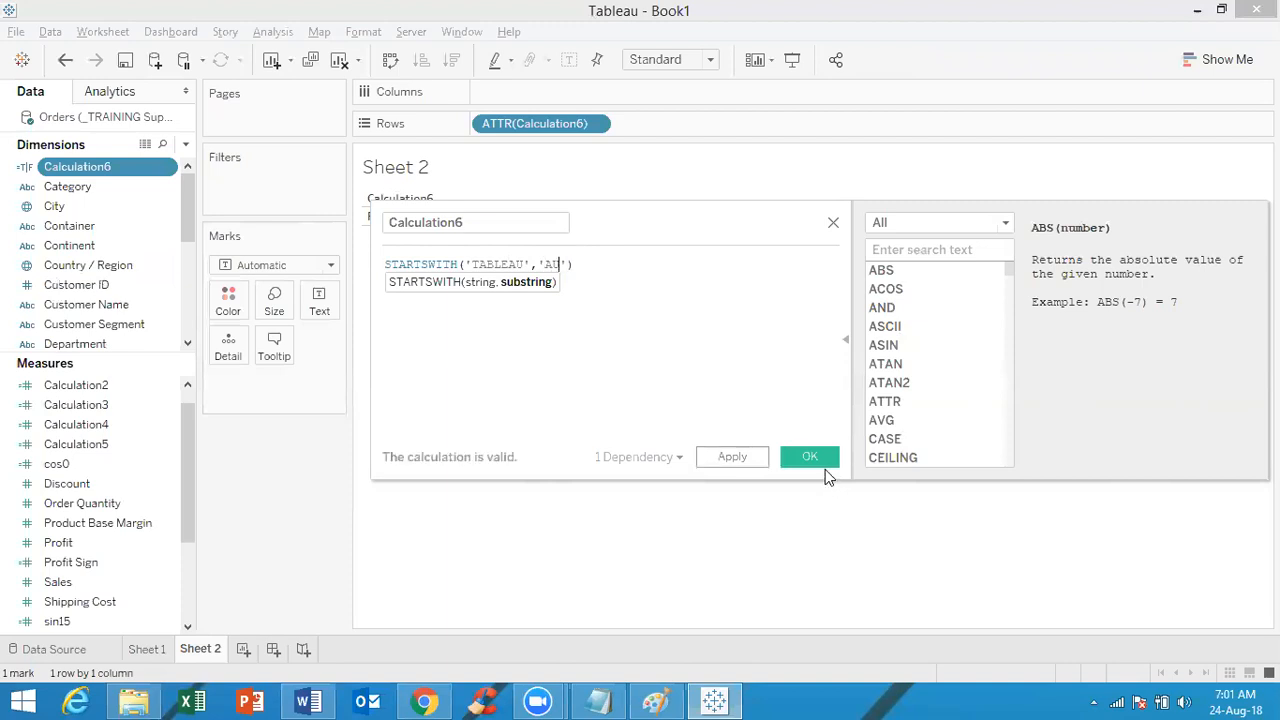
left_click(810, 457)
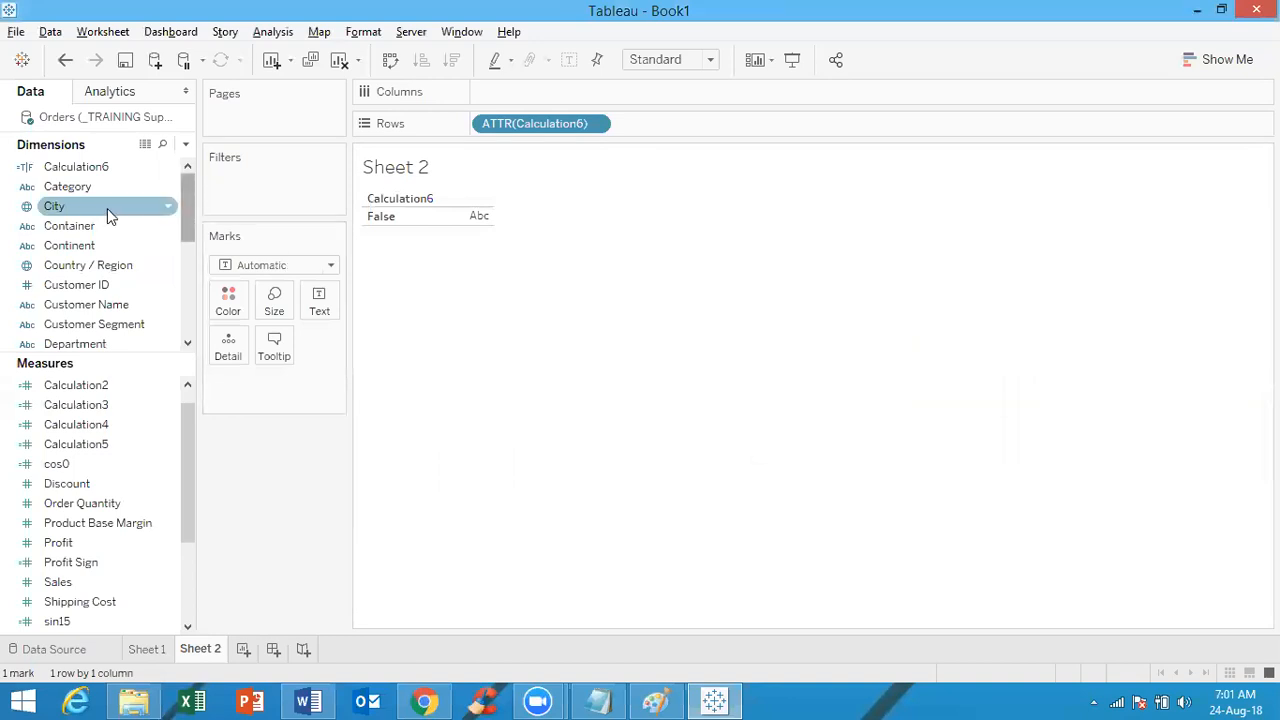
Change the function in Calculation6 to ENDSWITH so the formula reads ENDSWITH('TABLEAU','AU'), and save the field
left_click(107, 172)
right_click(105, 172)
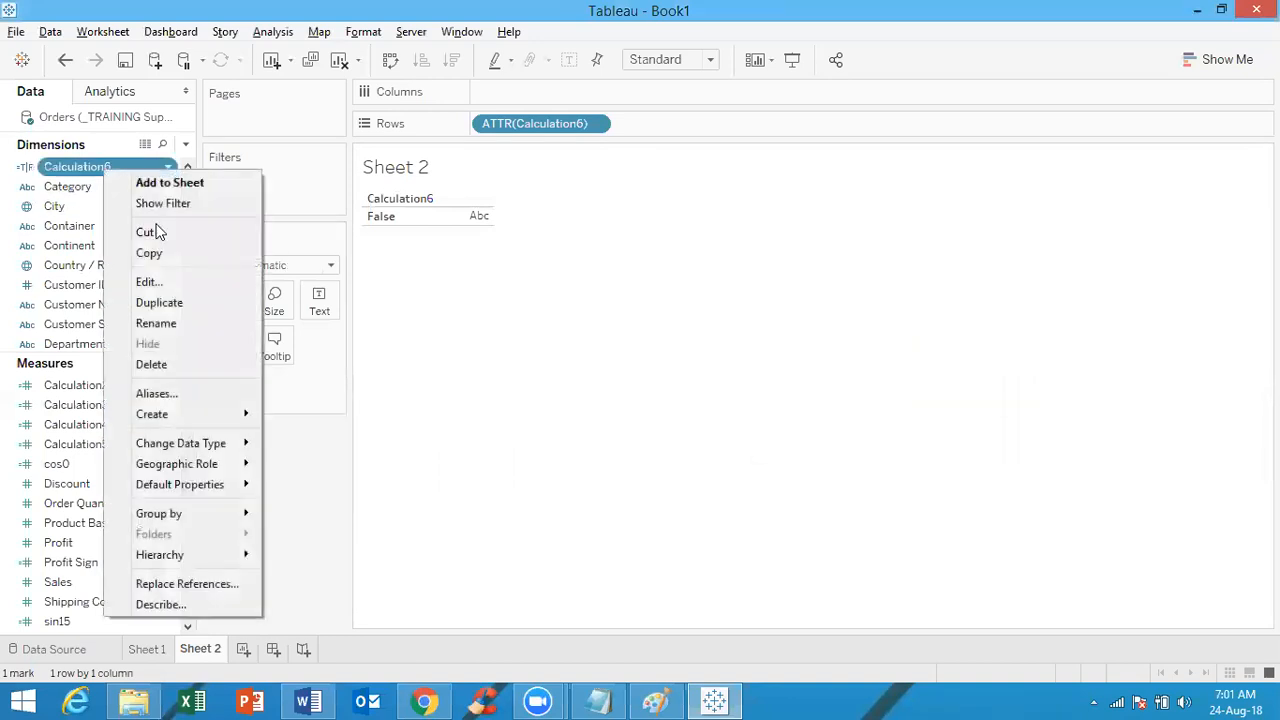
left_click(163, 287)
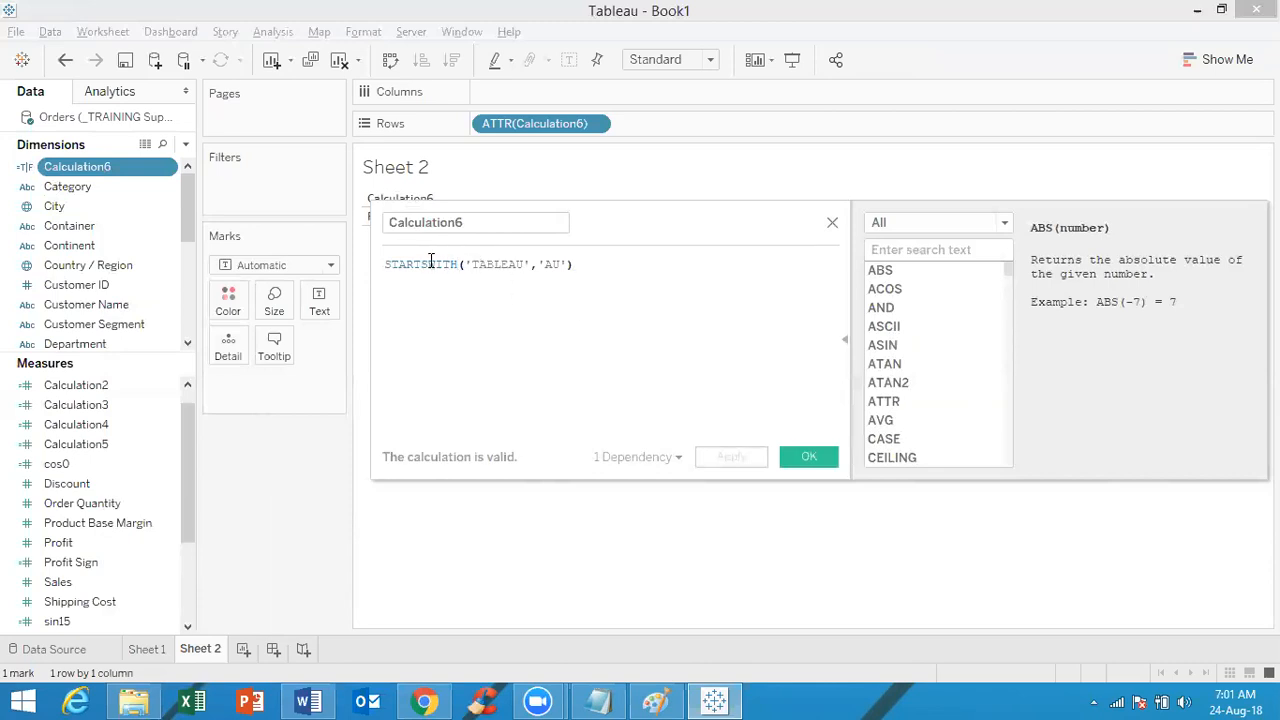
left_click_drag(421, 263, 333, 265)
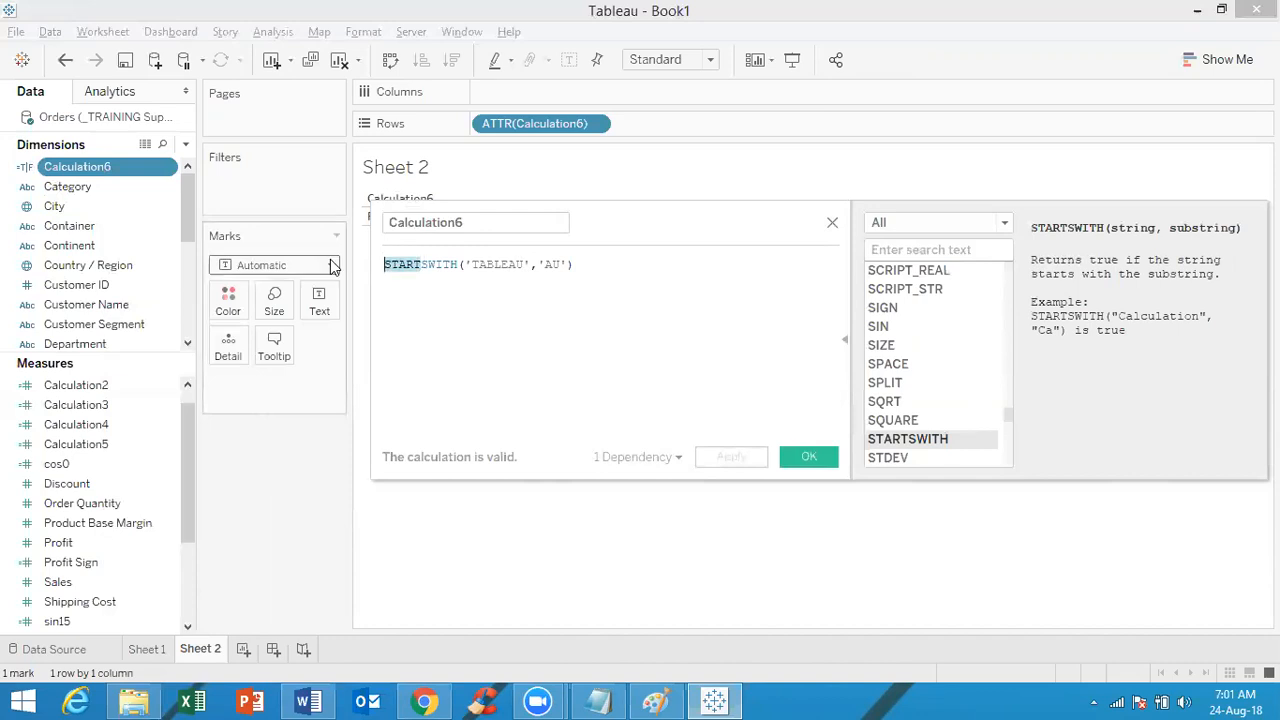
type("END")
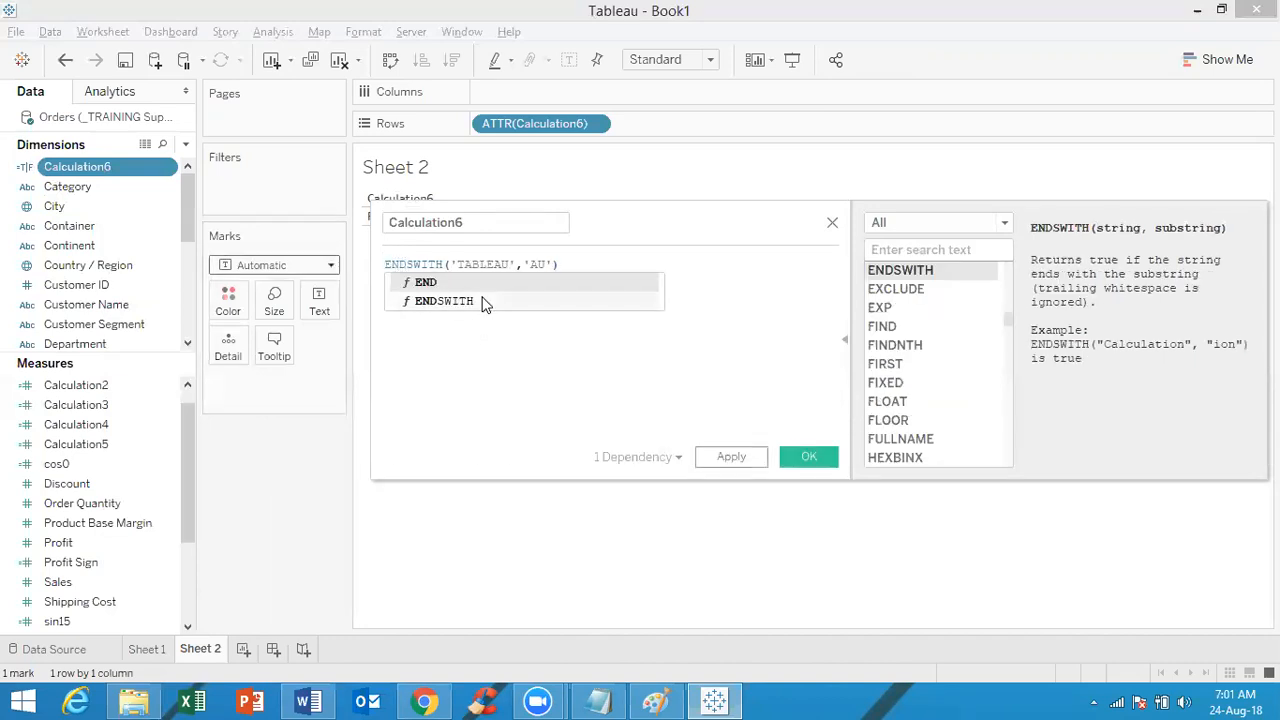
left_click(482, 301)
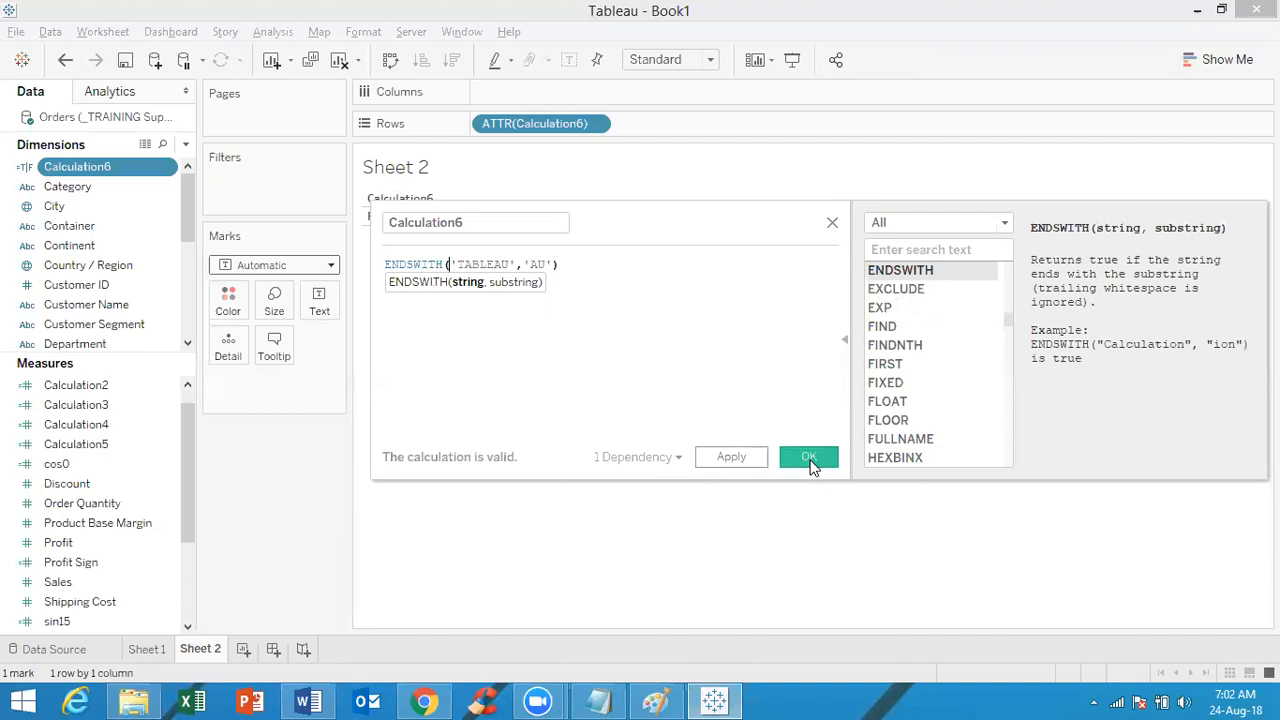
left_click(809, 458)
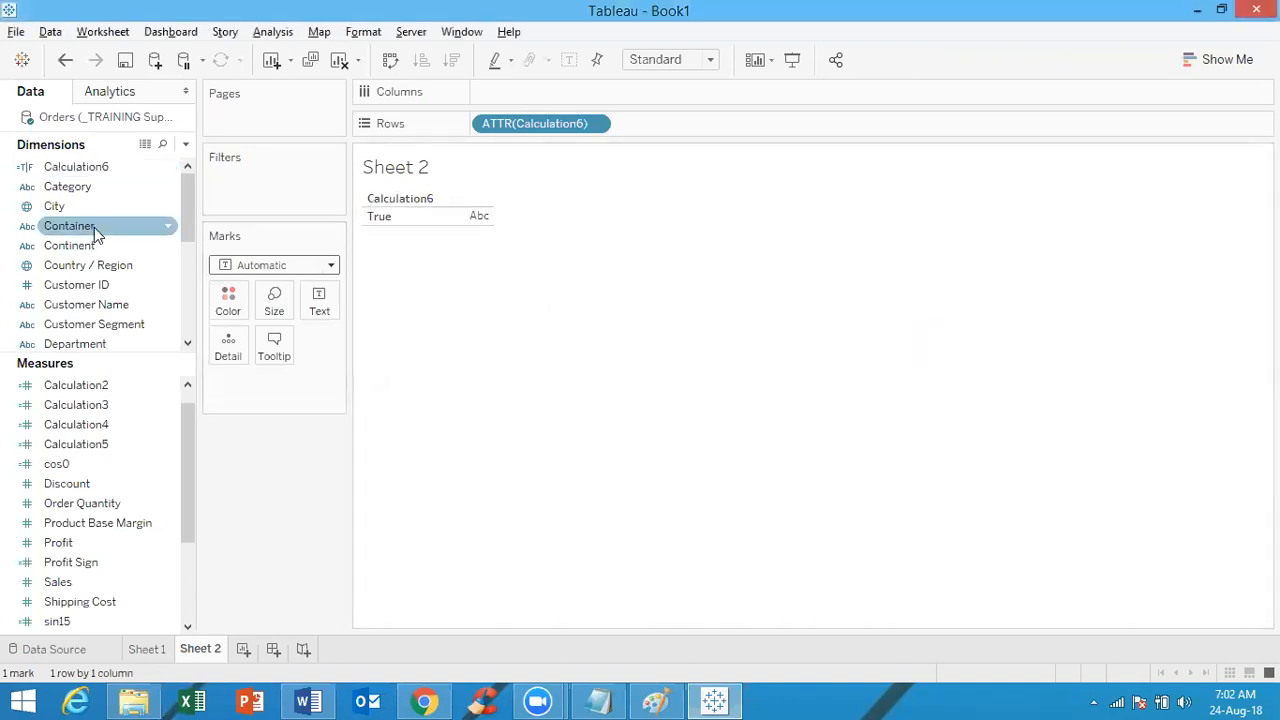
Edit Calculation6 to use 'AB' as the ENDSWITH substring, and save the field
right_click(92, 169)
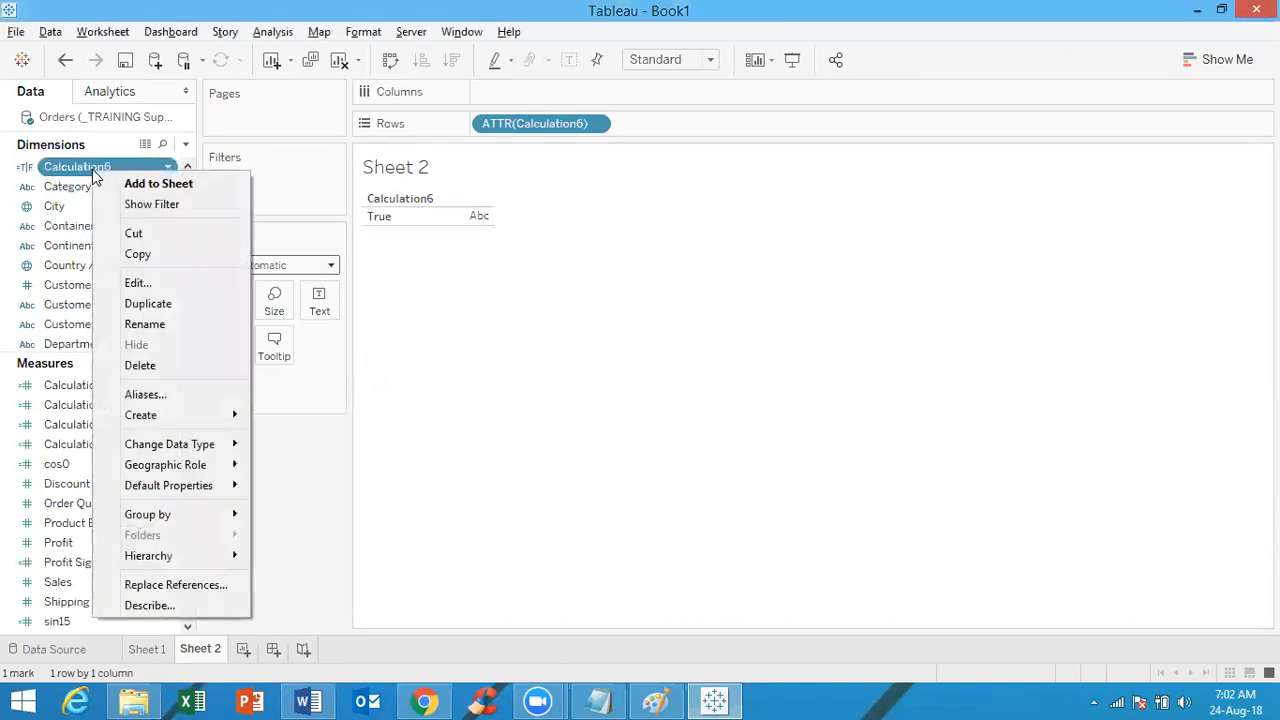
left_click(154, 283)
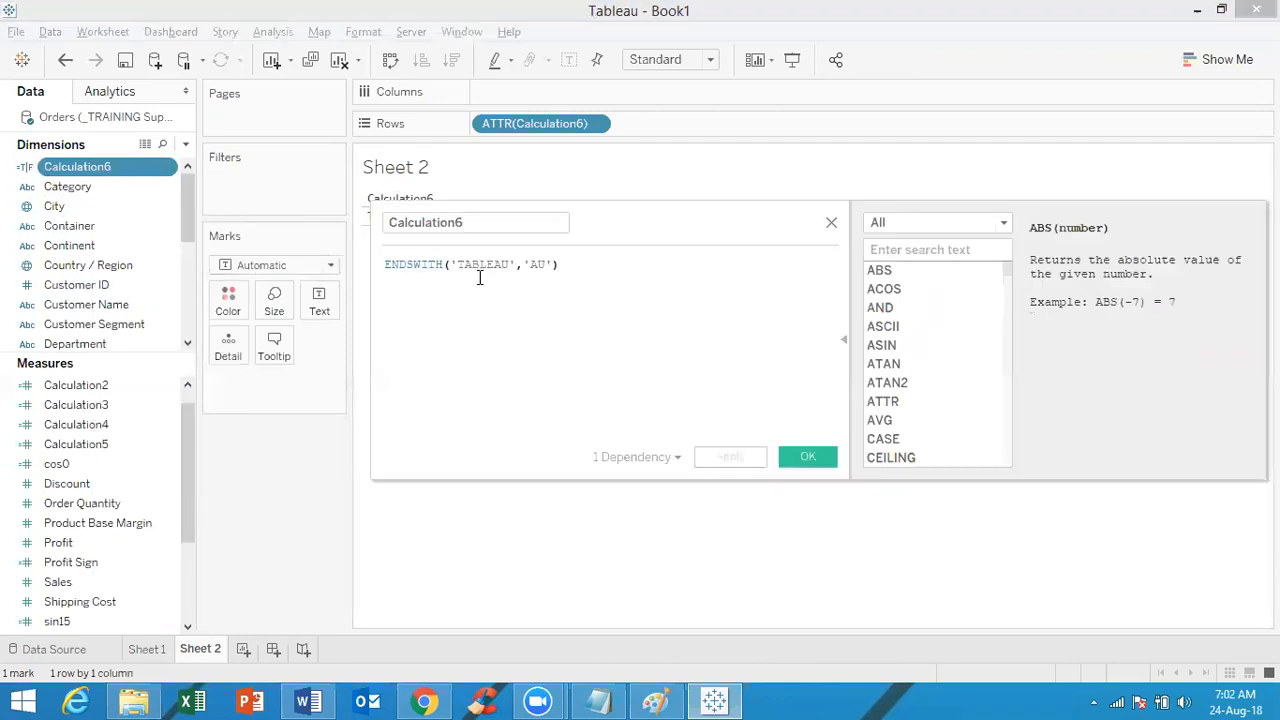
left_click(544, 264)
key("BackSpace")
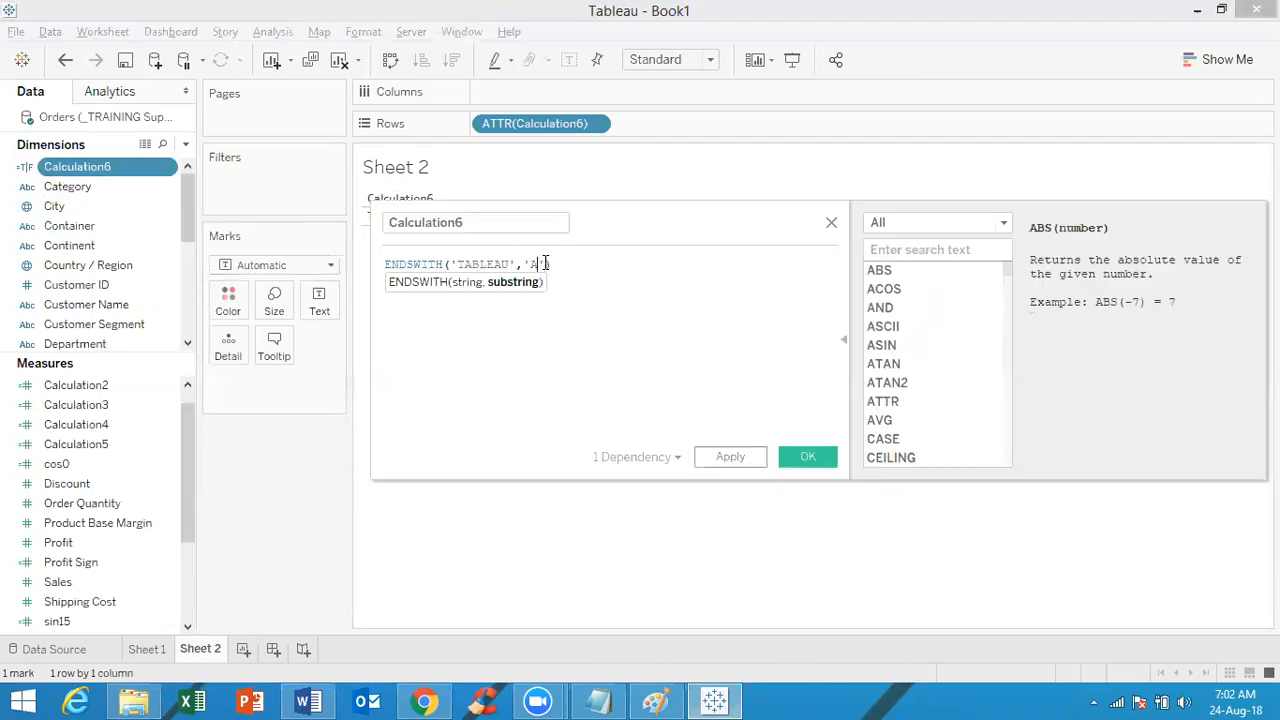
key("BackSpace")
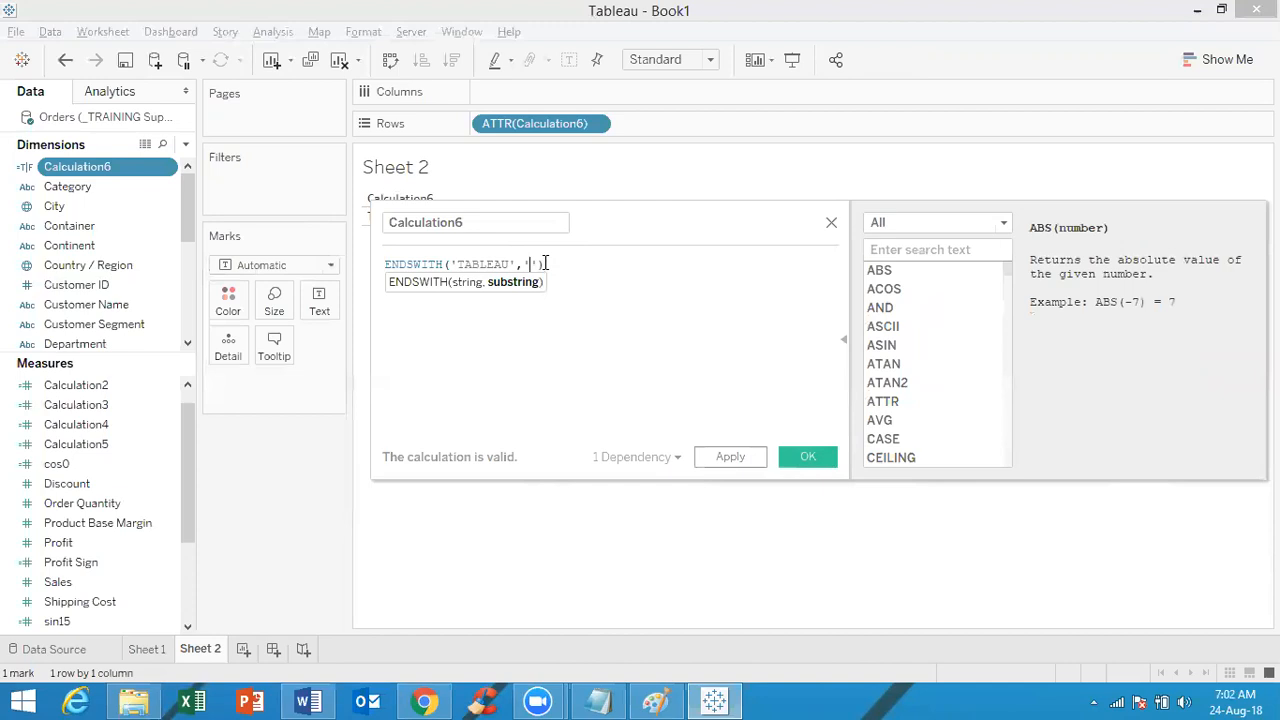
type("AB")
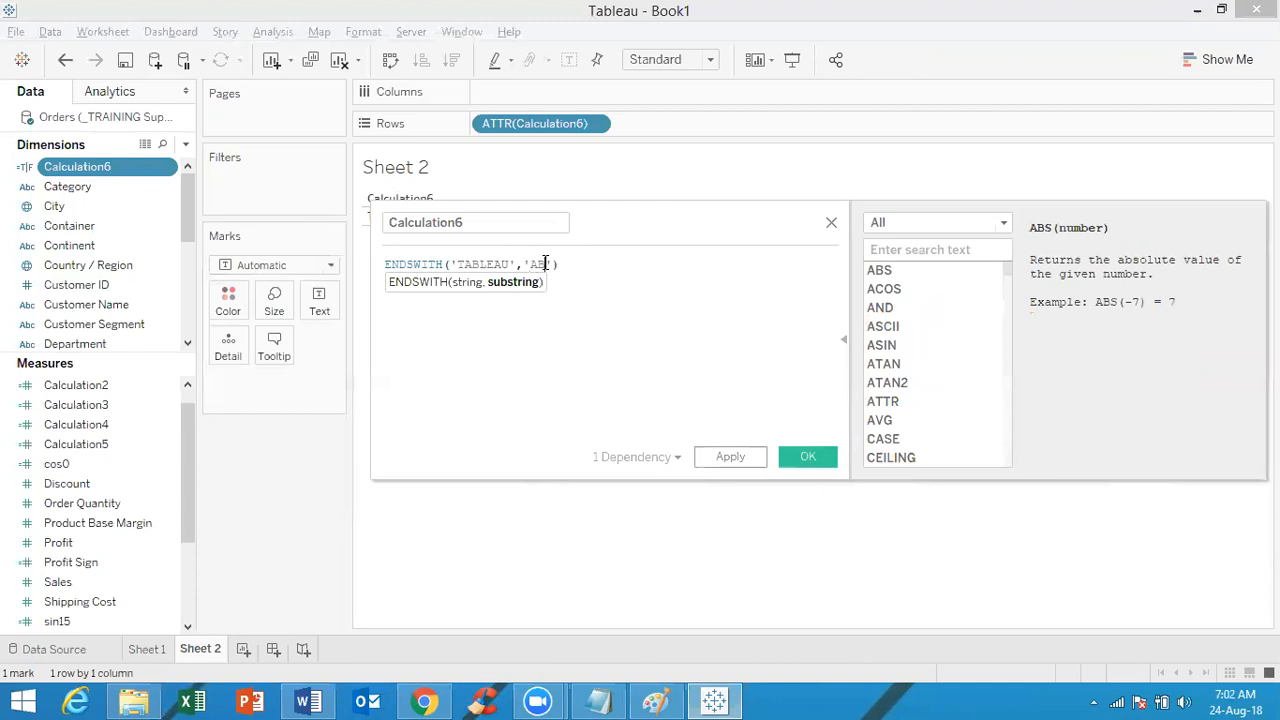
left_click(806, 457)
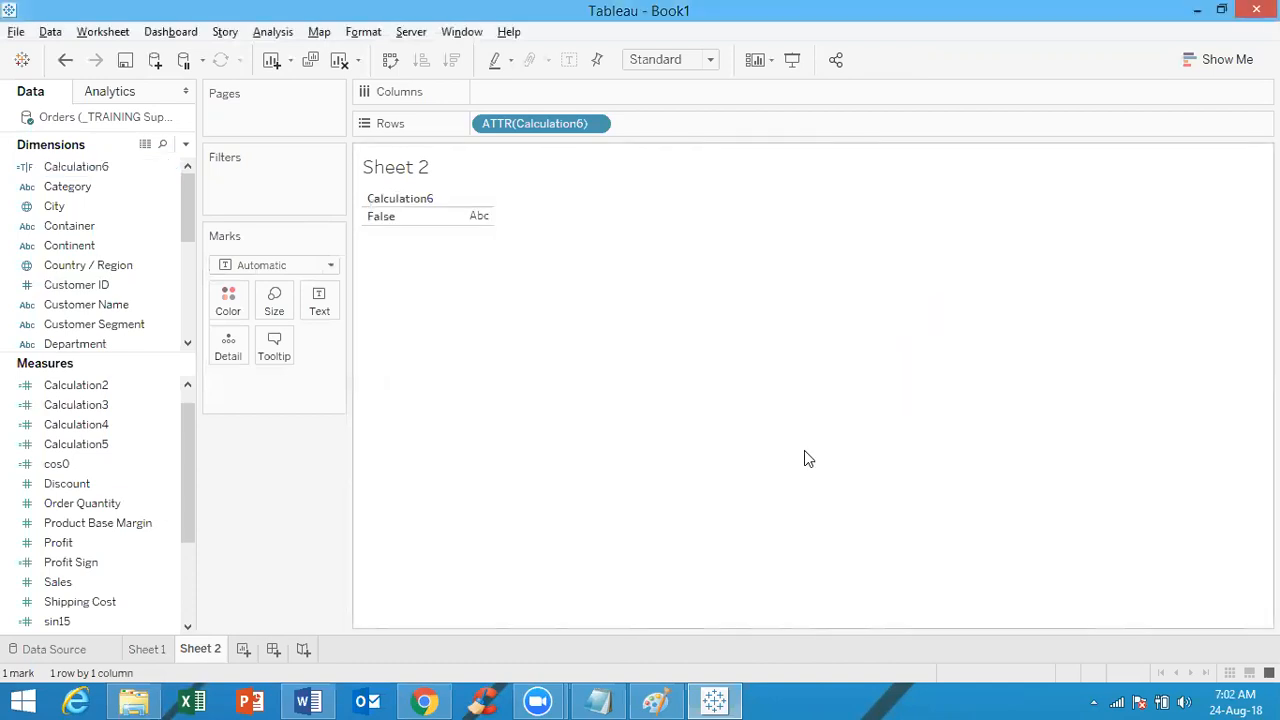
Change the function in Calculation6 to CONTAINS so the formula reads CONTAINS('TABLEAU','AB'), and save the field
right_click(105, 169)
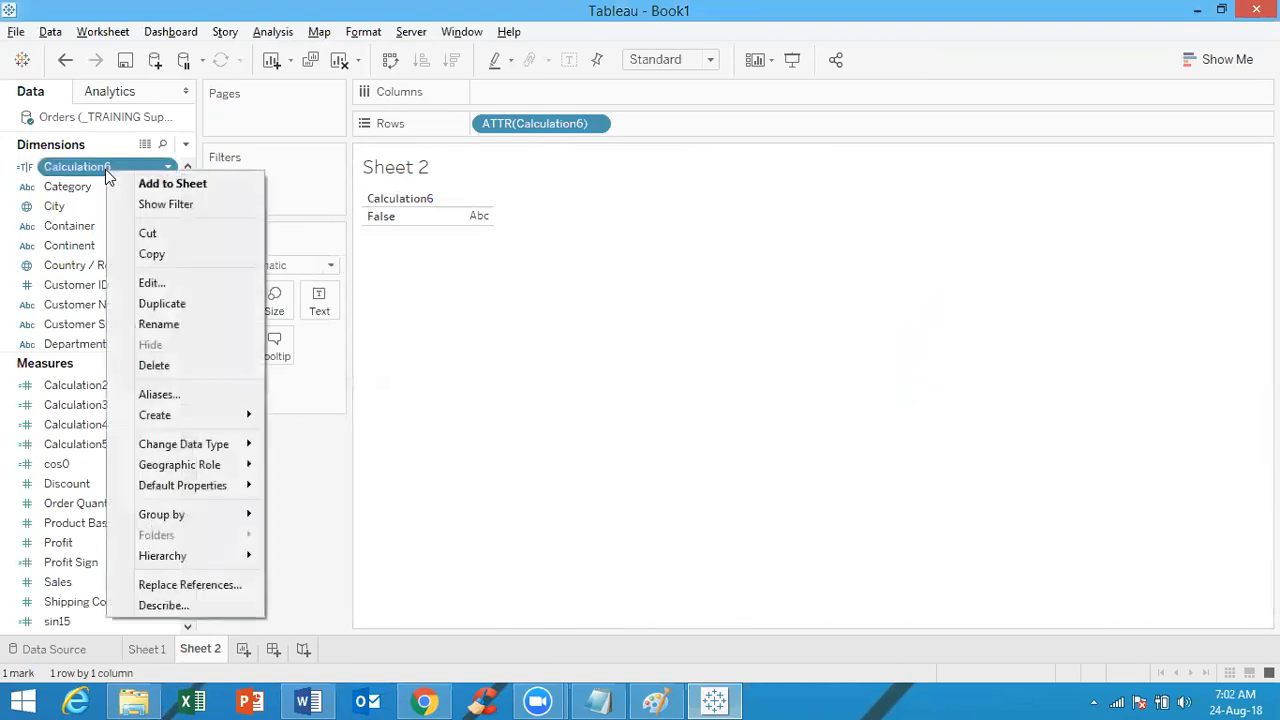
left_click(176, 283)
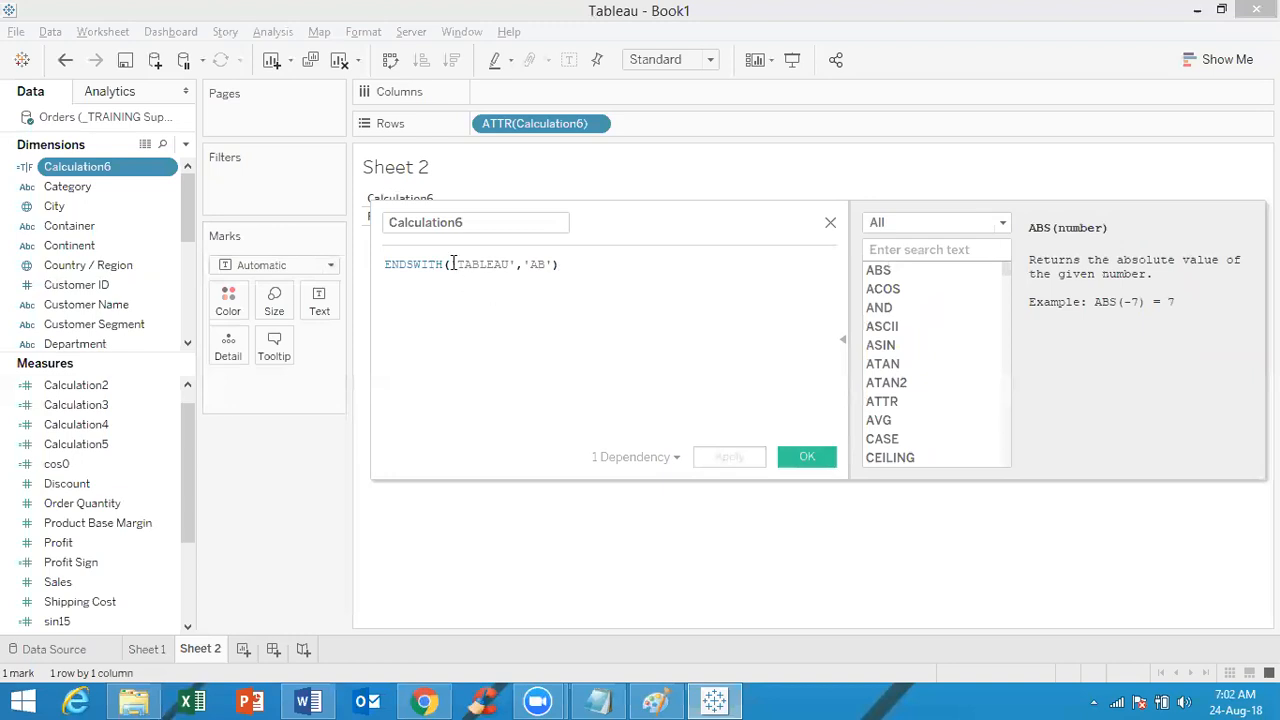
left_click_drag(445, 262, 343, 264)
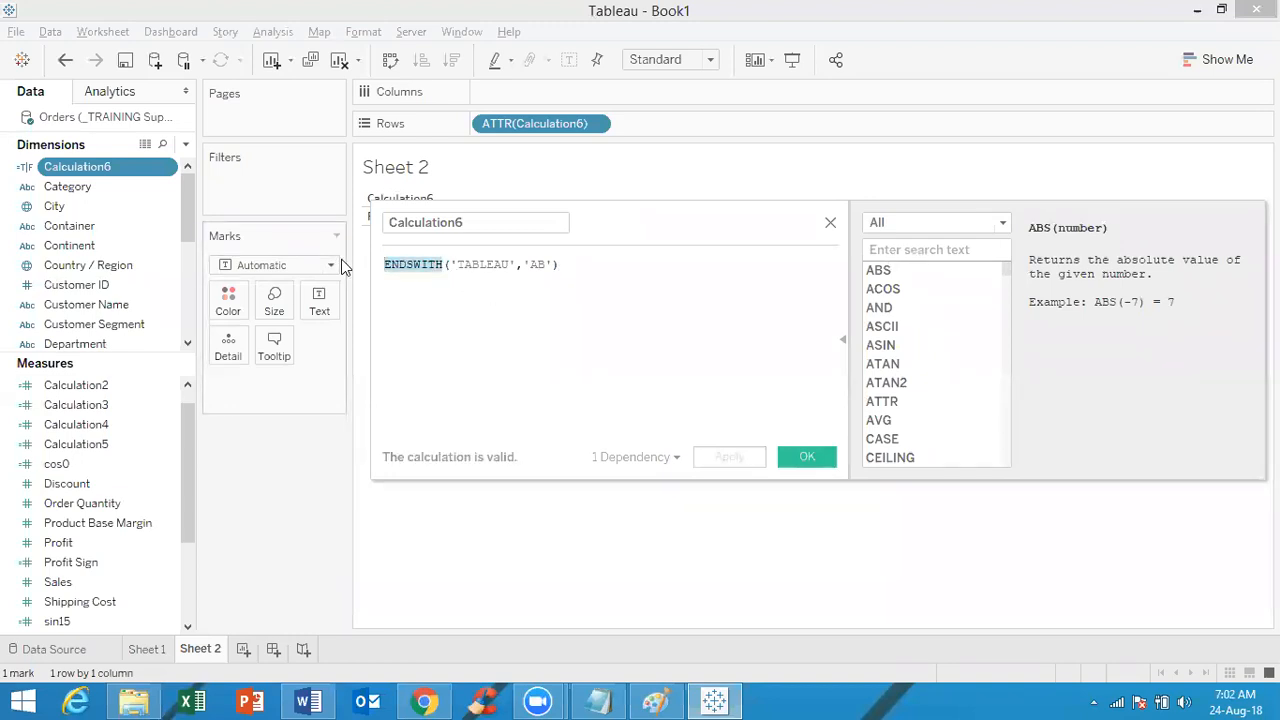
type("CONTAINS")
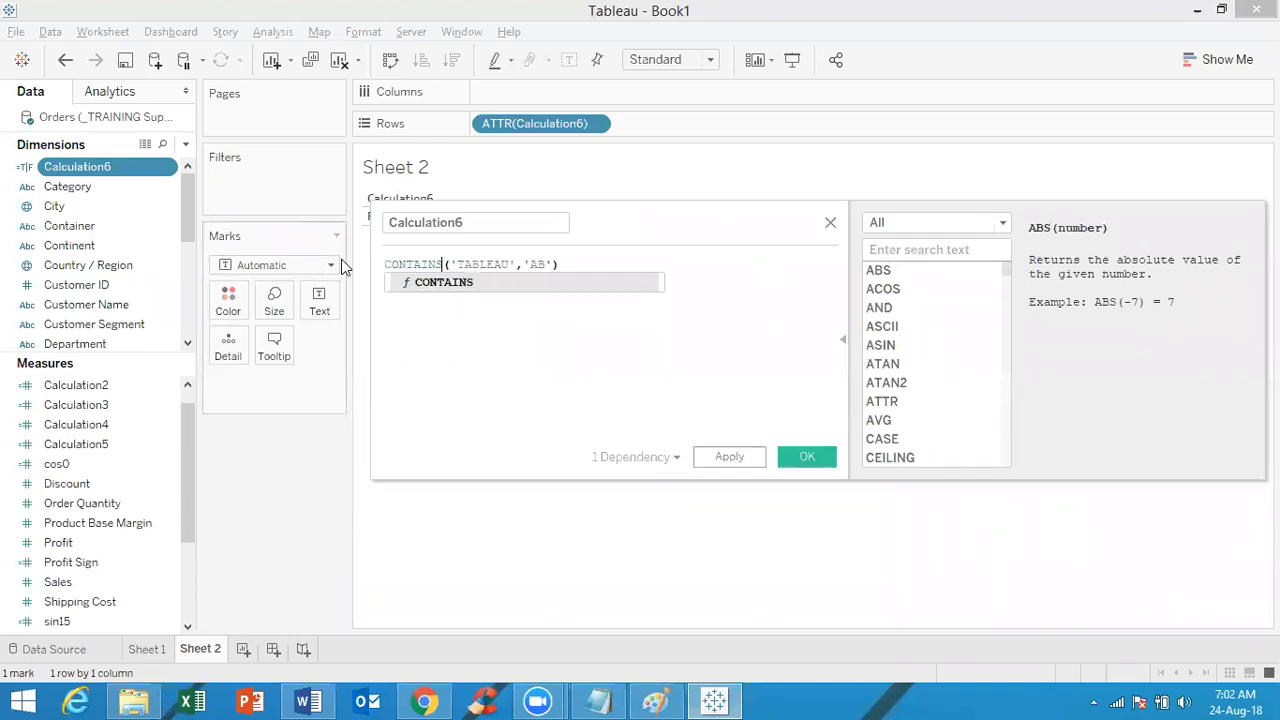
left_click(505, 287)
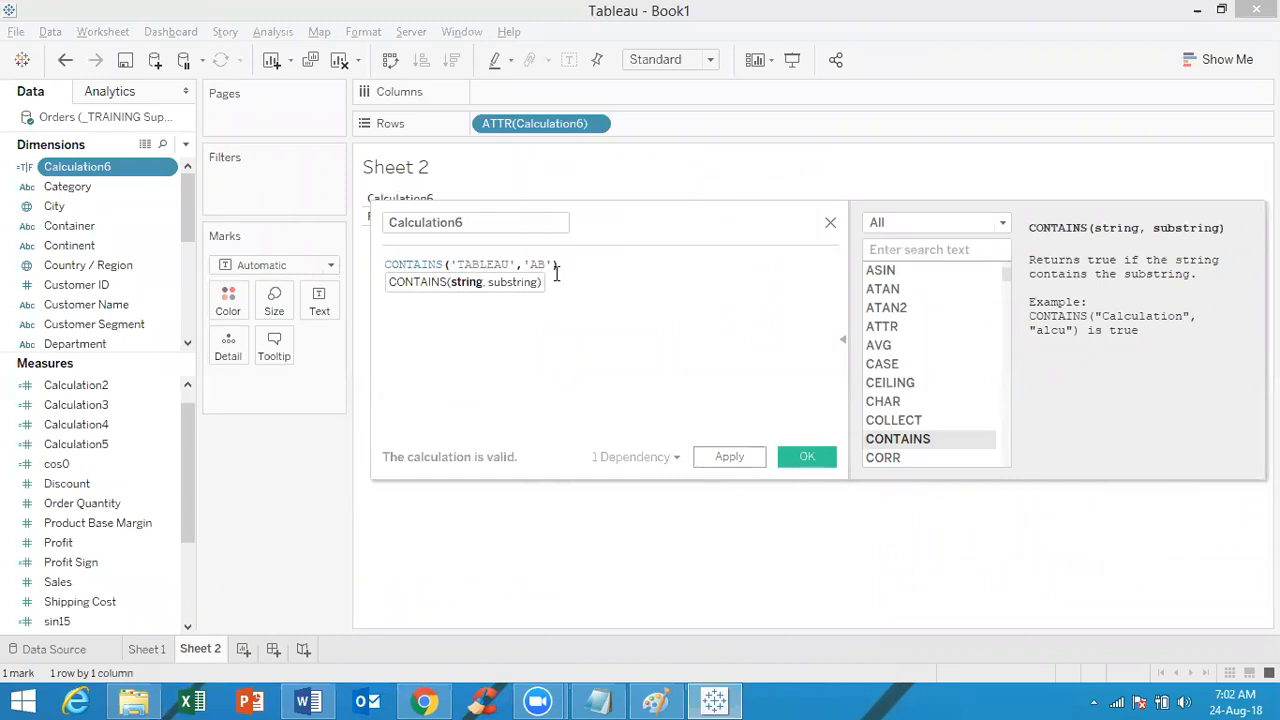
left_click(676, 330)
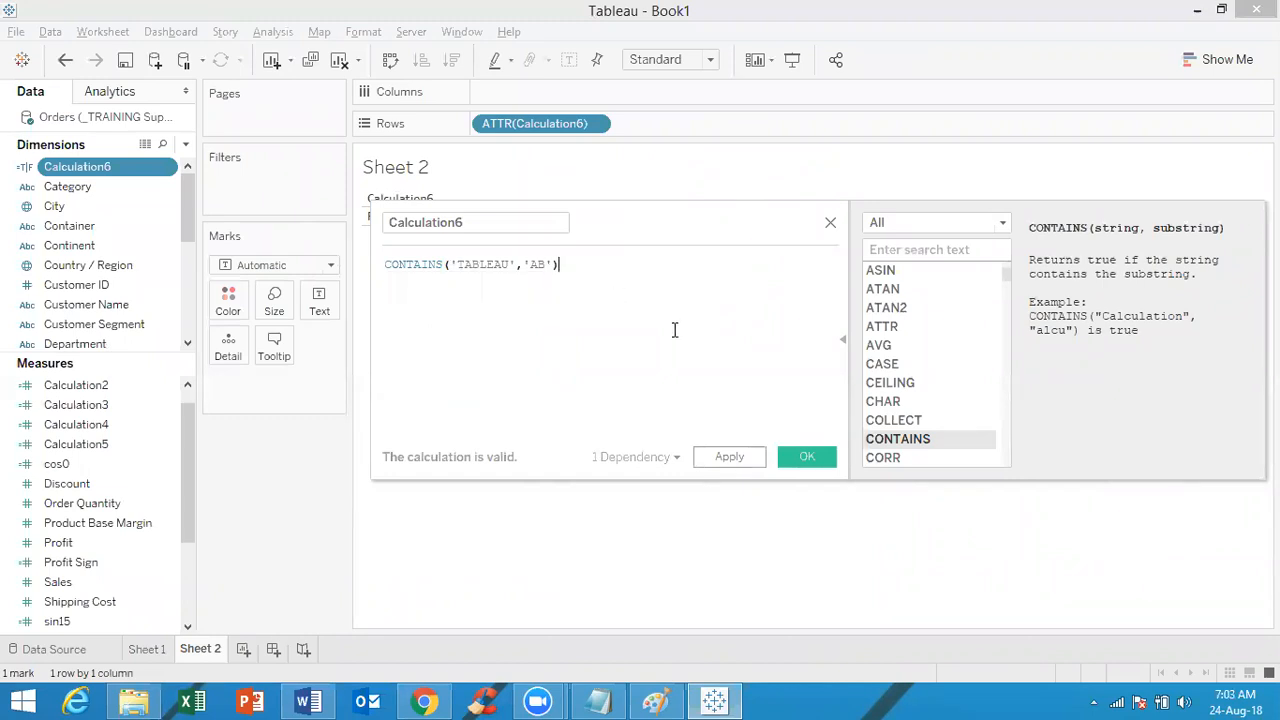
left_click(807, 458)
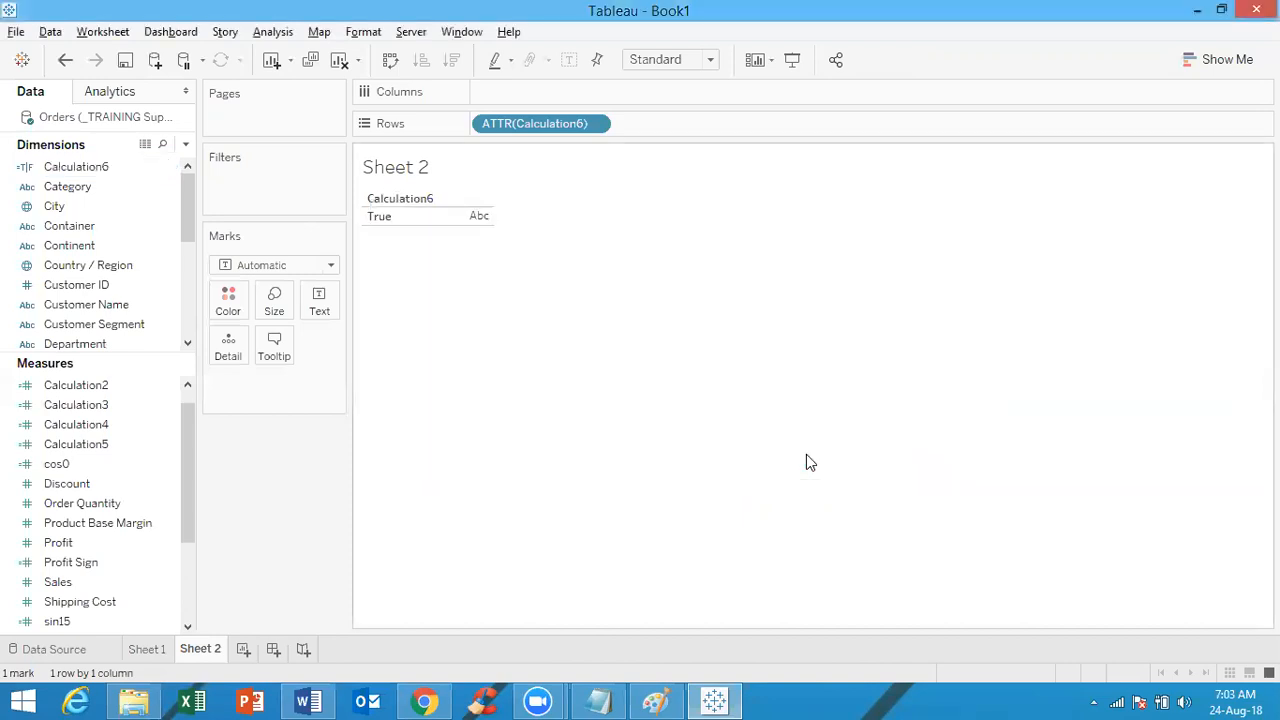
Edit Calculation6 to use 'BE' as the CONTAINS substring, and save the field
right_click(112, 168)
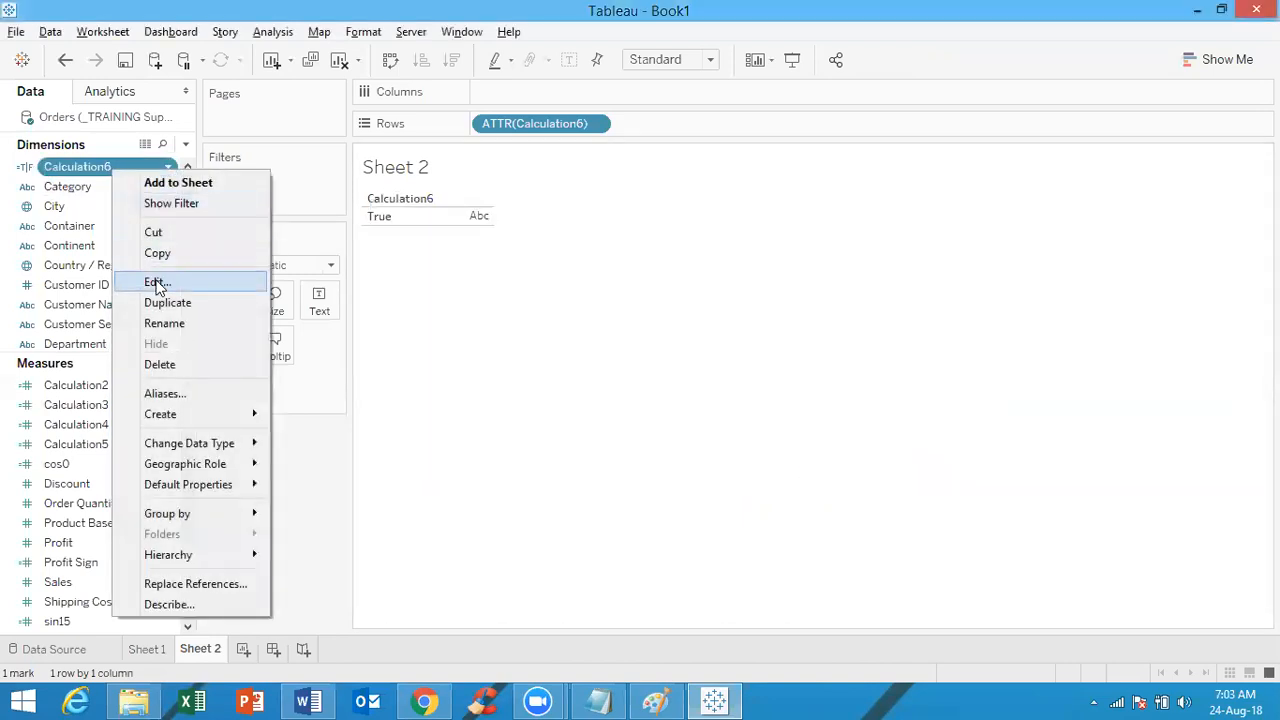
left_click(156, 283)
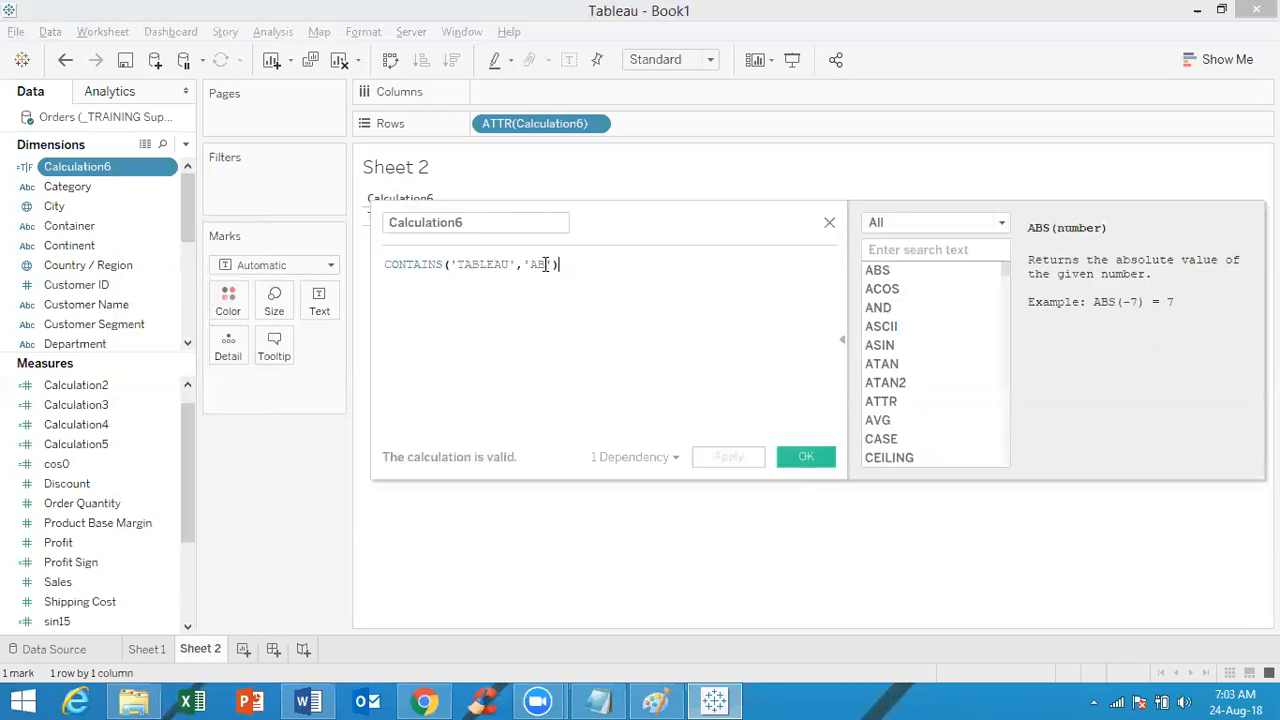
left_click_drag(546, 264, 535, 264)
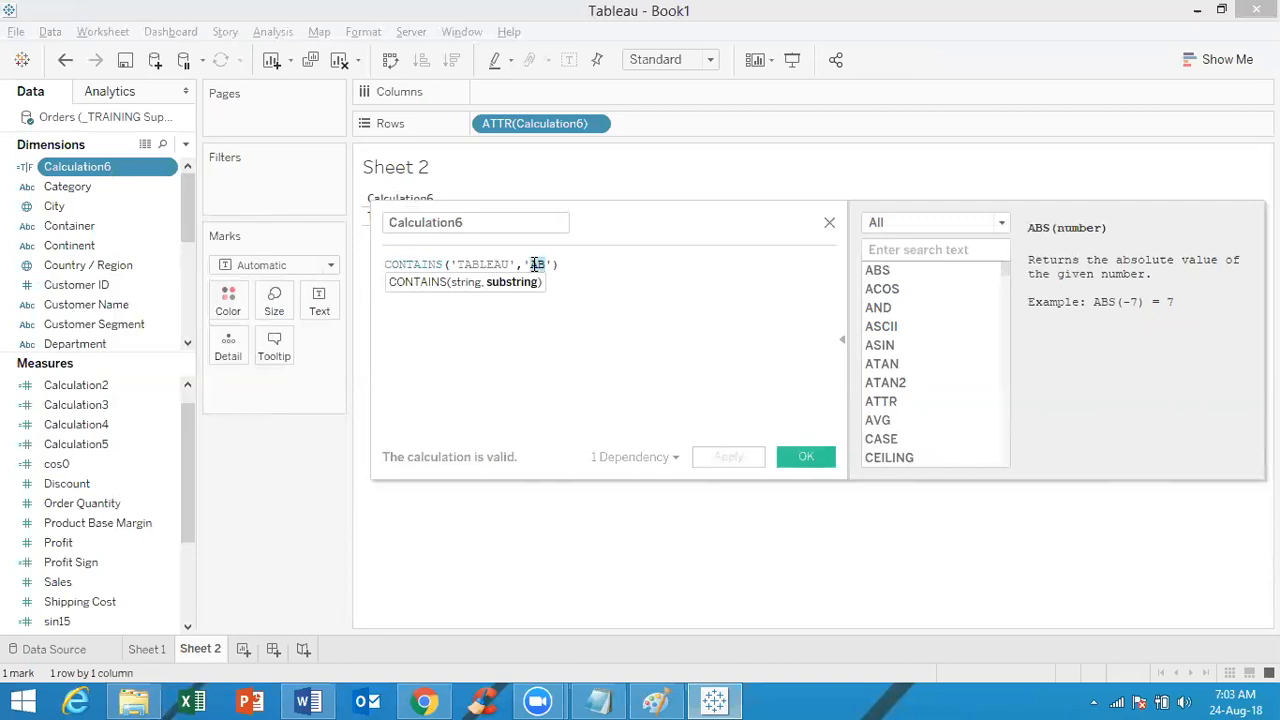
type("BE")
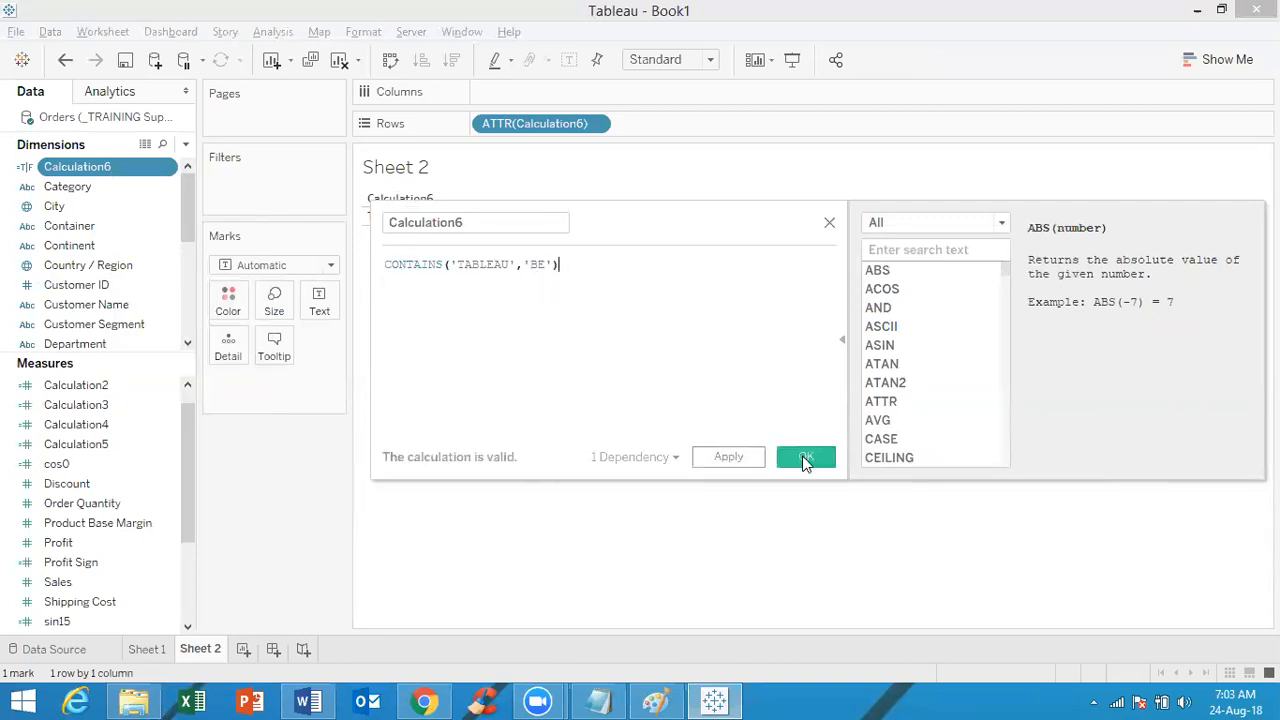
left_click(805, 459)
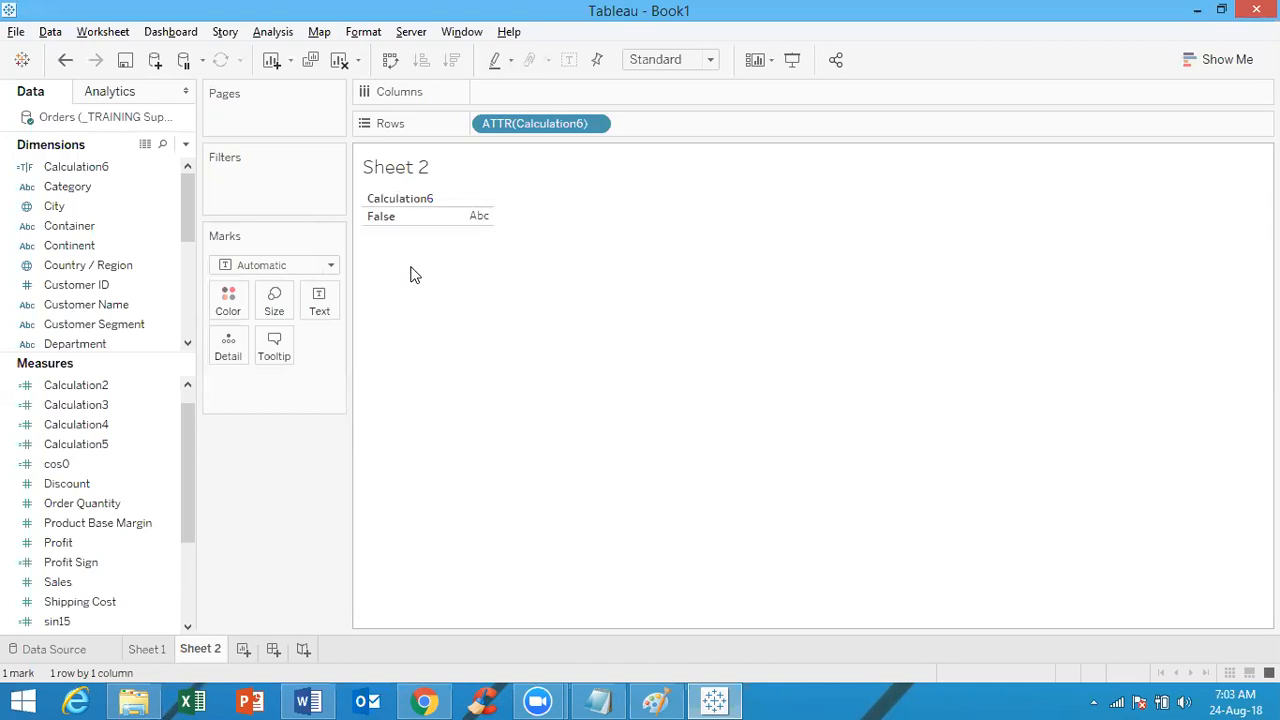
Open Calculation6 for editing and filter the function reference to String functions, viewing the LEFT description
right_click(113, 168)
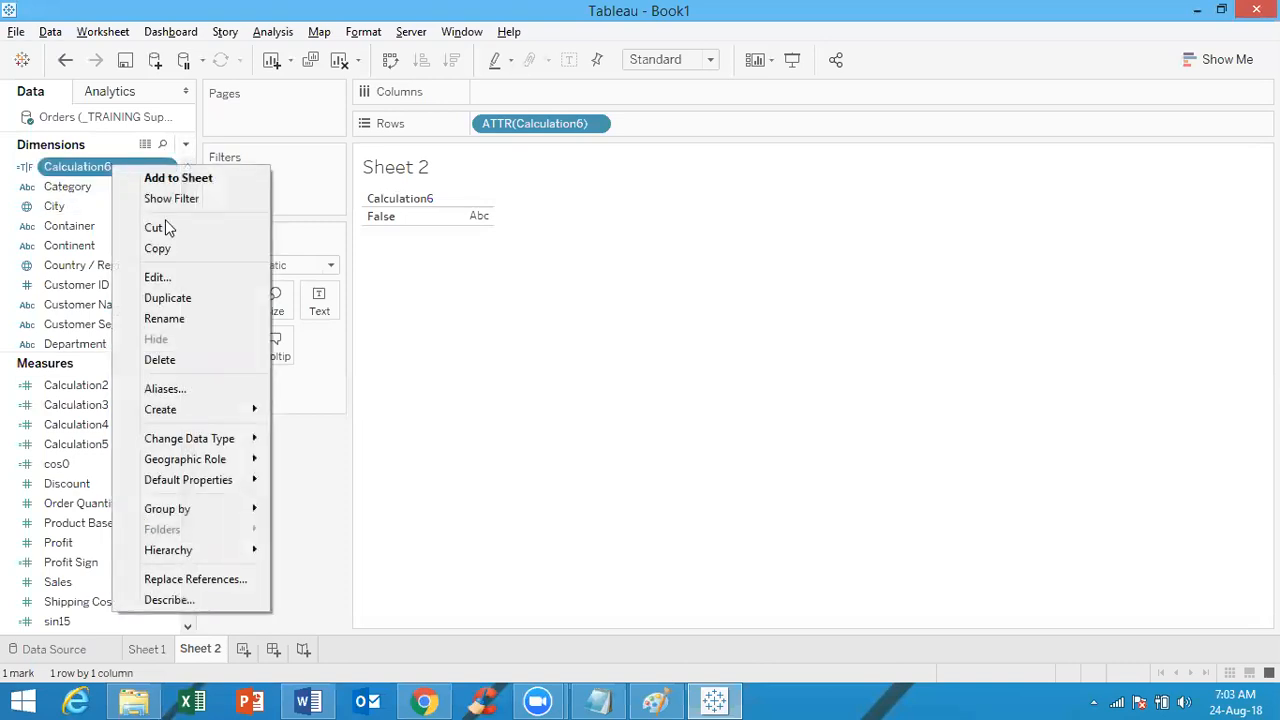
left_click(158, 277)
left_click(921, 223)
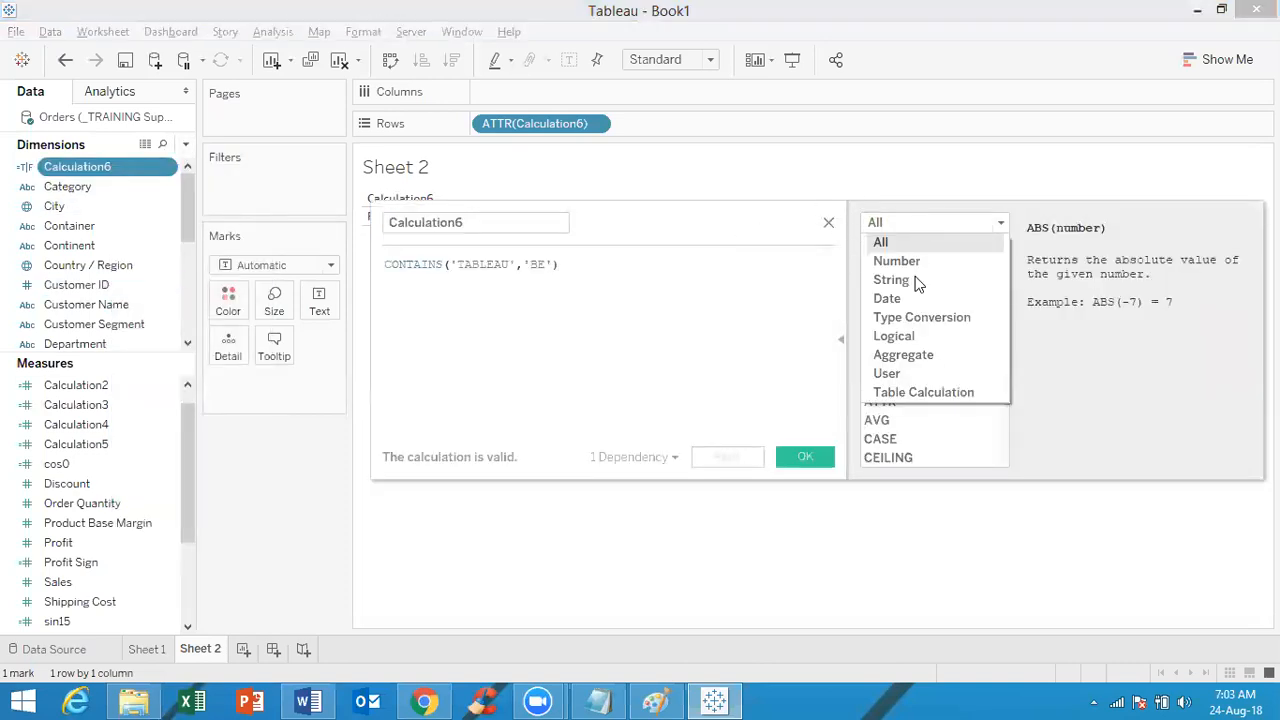
left_click(918, 283)
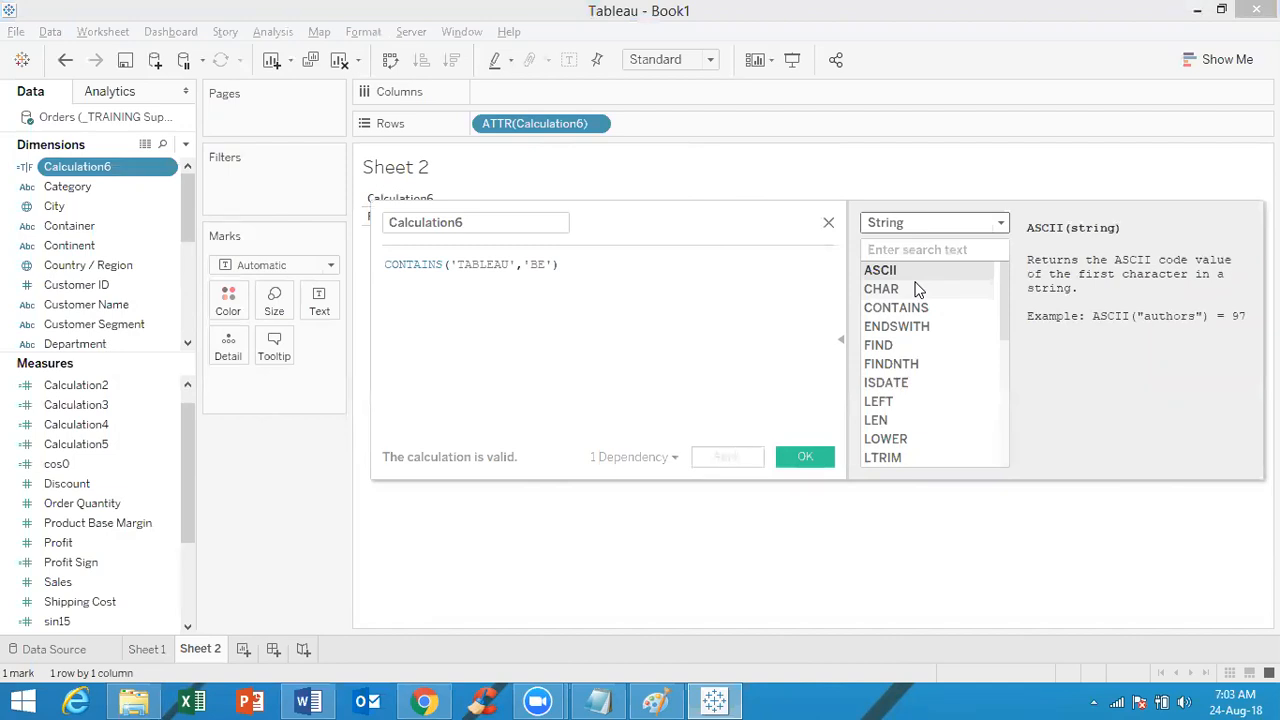
right_click(1004, 311)
left_click(1003, 309)
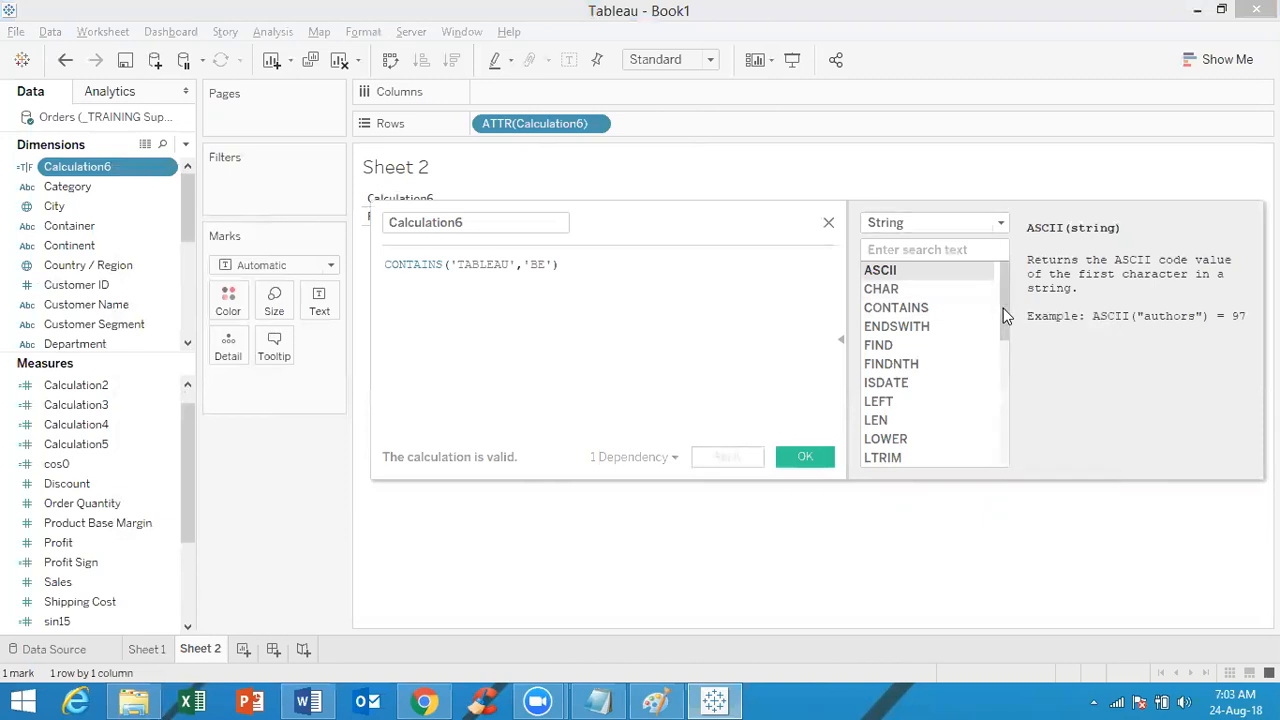
left_click(904, 406)
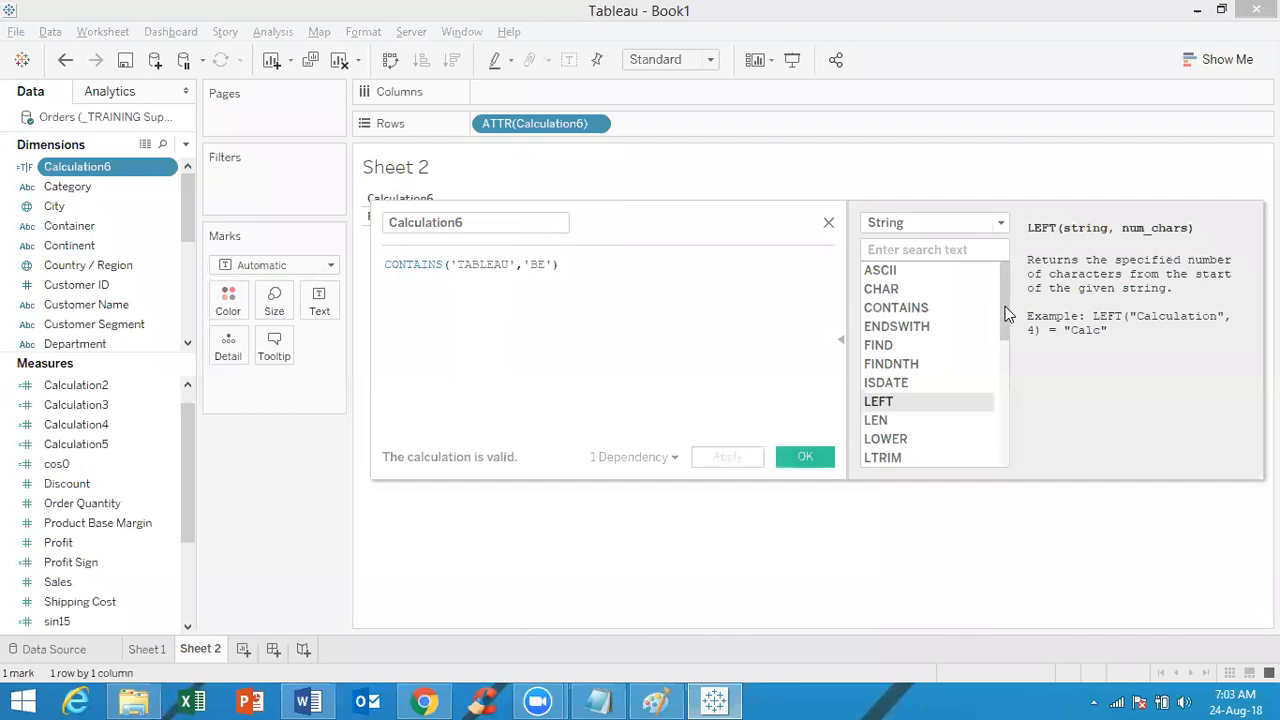
Examine the reference descriptions of the RIGHT and MID string functions, and return to the LEFT description
right_click(1003, 347)
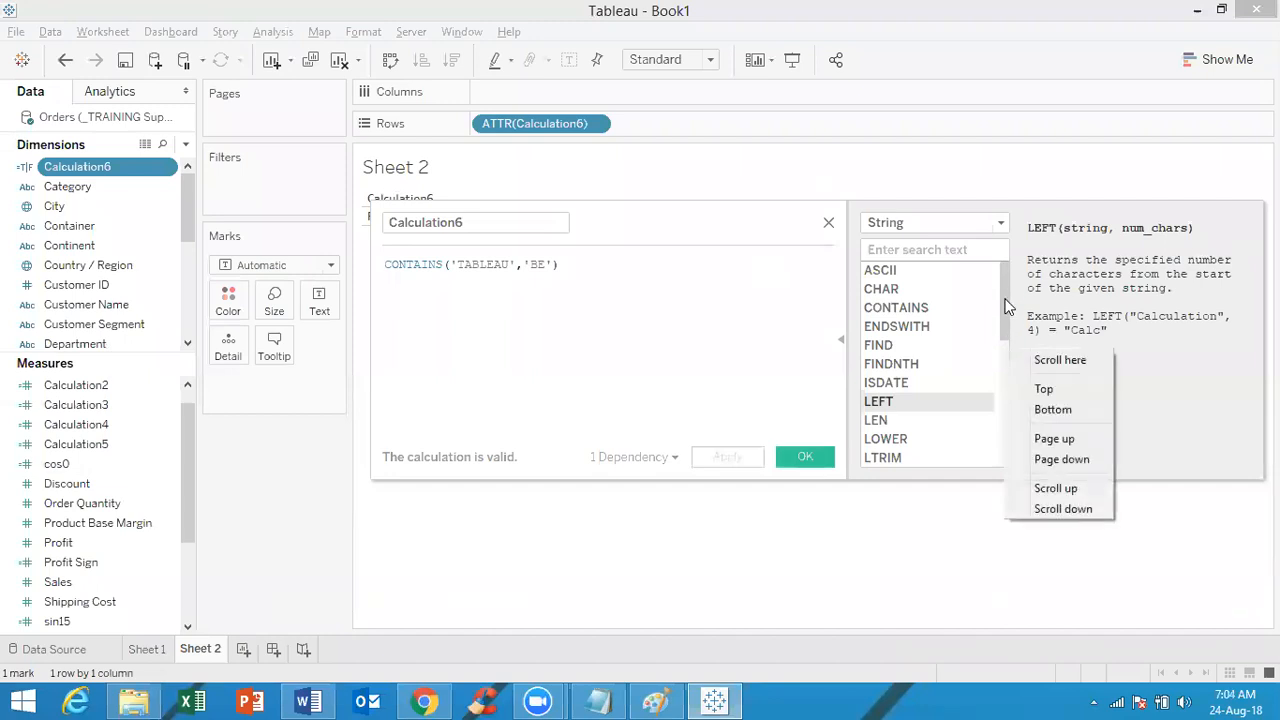
left_click(1007, 307)
left_click_drag(1008, 307, 1010, 420)
left_click(935, 343)
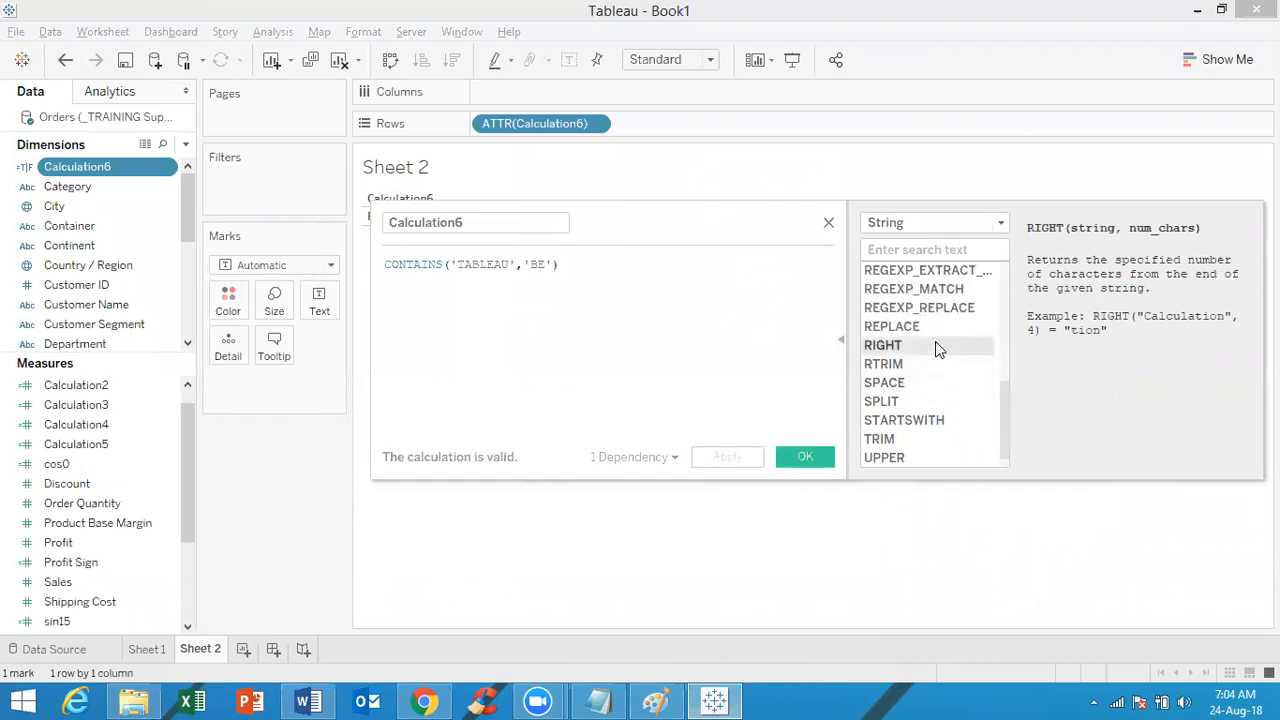
left_click_drag(1008, 407, 1006, 362)
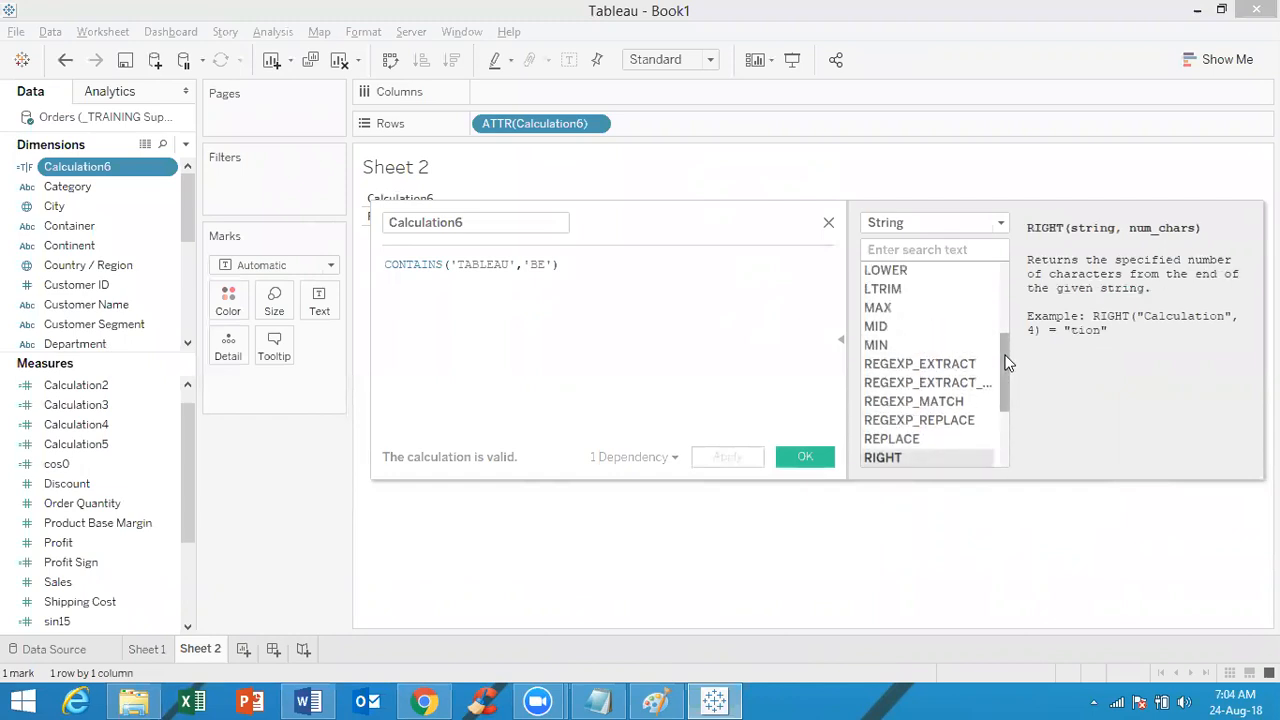
left_click(958, 330)
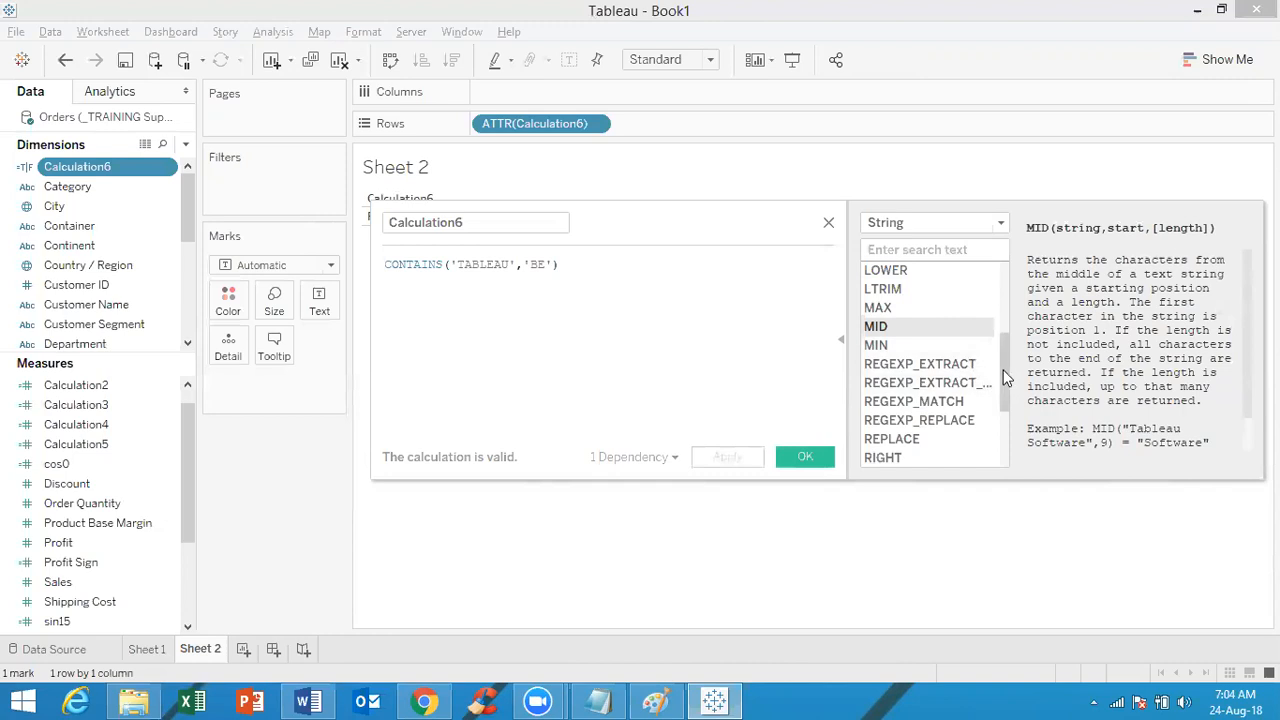
scroll(1007, 375, "up", 2)
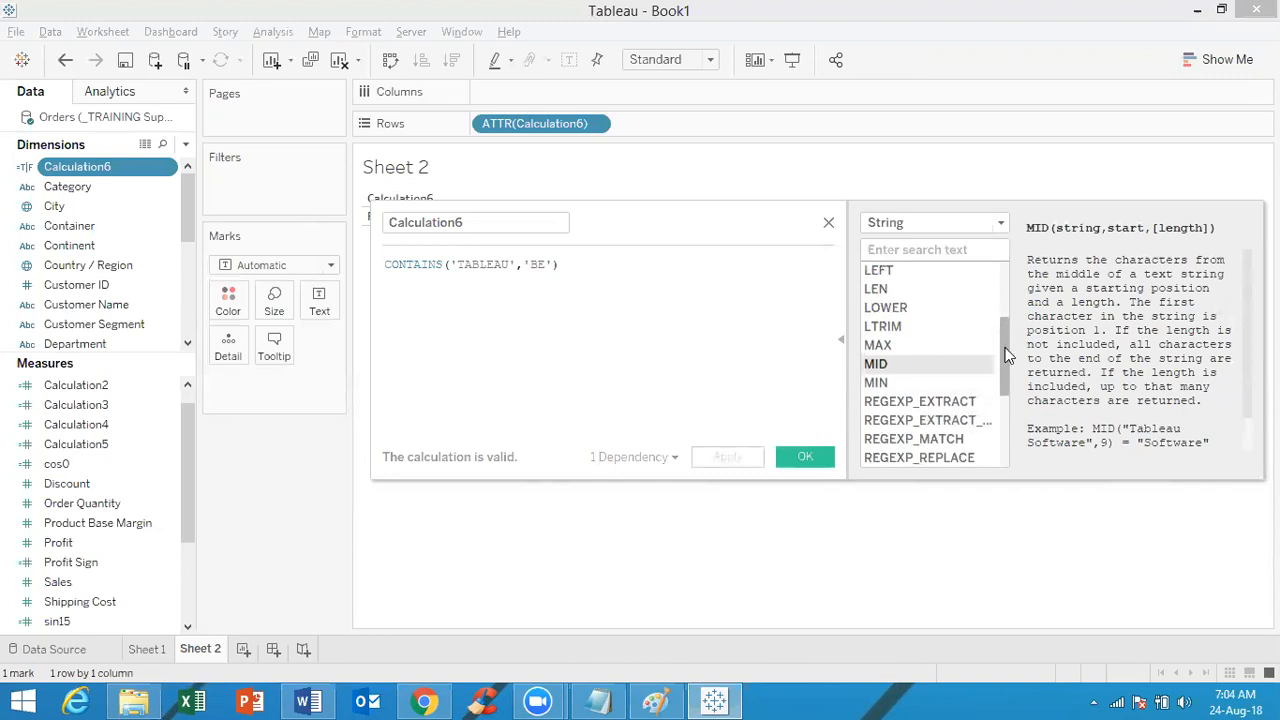
left_click(940, 298)
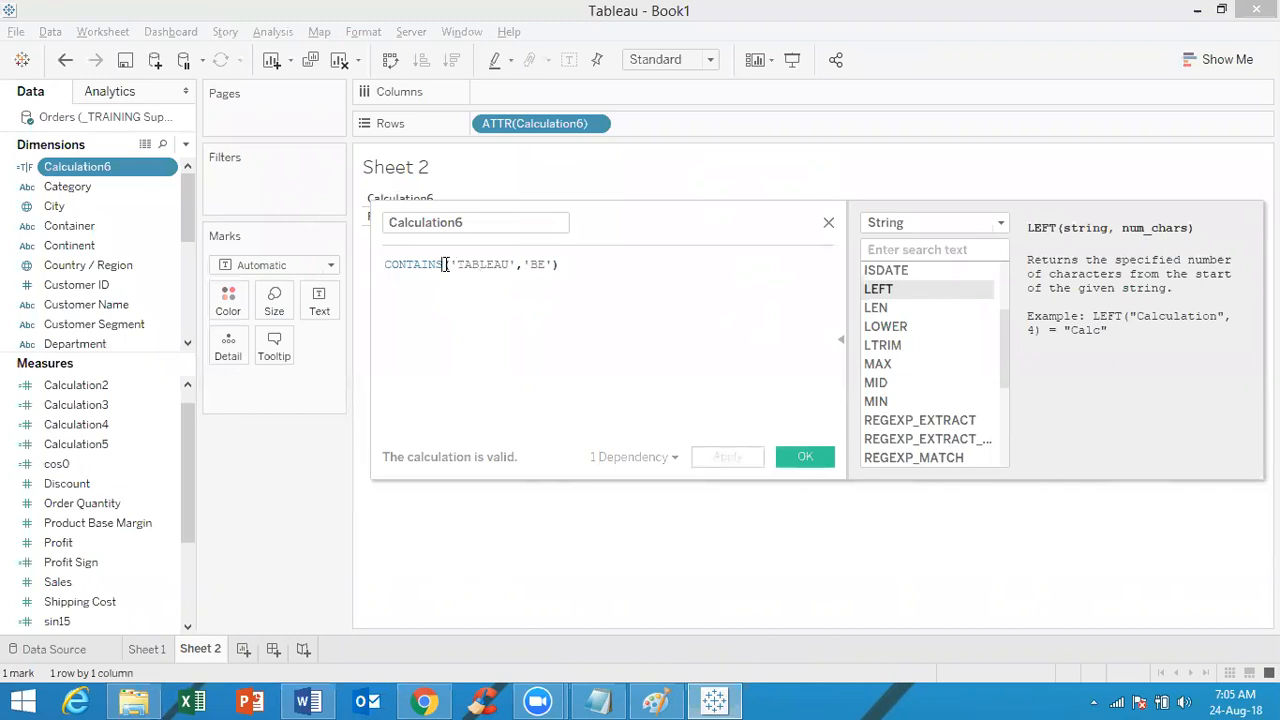
Replace the Calculation6 formula with LEFT('TABLEAU',3), and save the field
left_click_drag(441, 264, 347, 259)
type("LEFT")
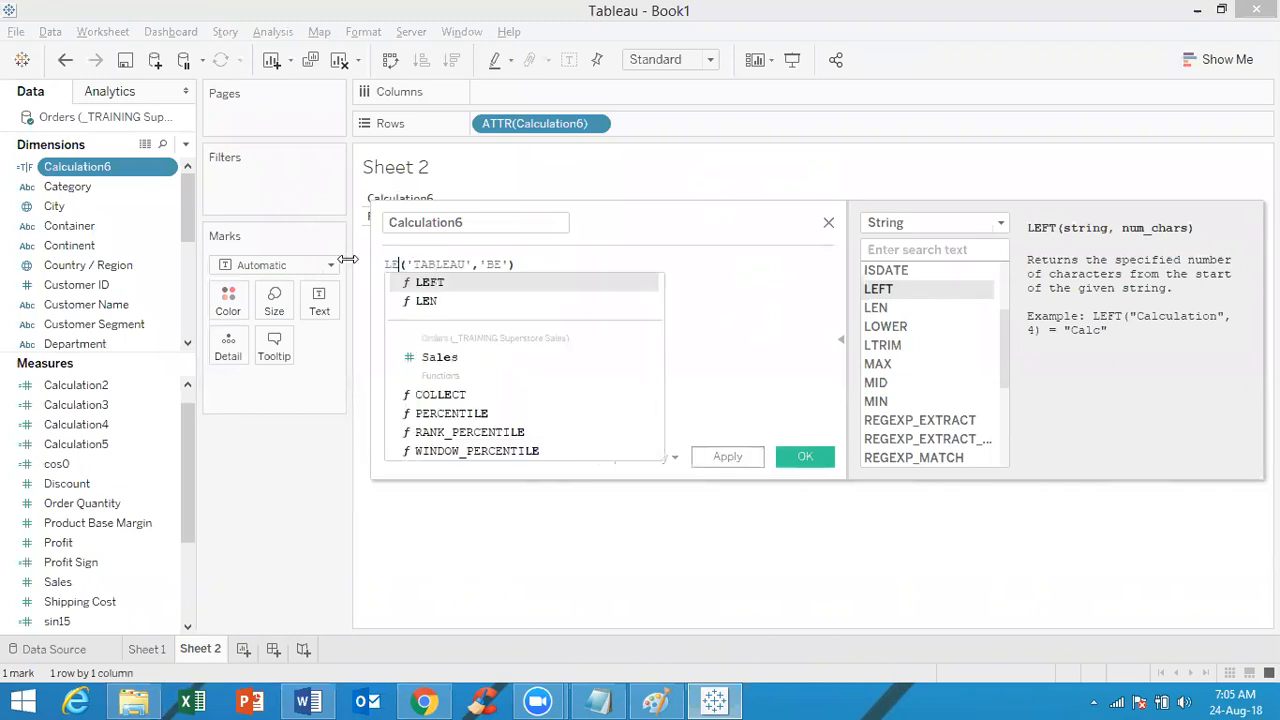
left_click(444, 281)
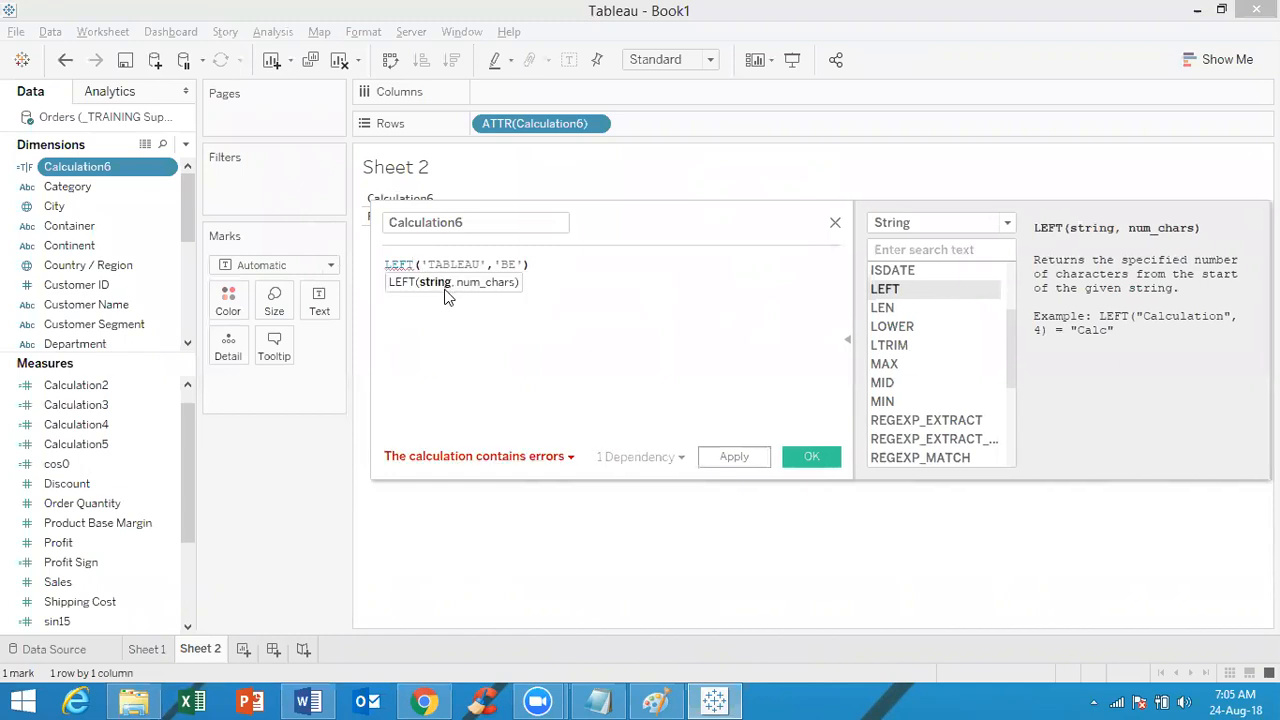
left_click(519, 263)
key("BackSpace")
key("BackSpace")
key("BackSpace")
key("BackSpace")
type("3")
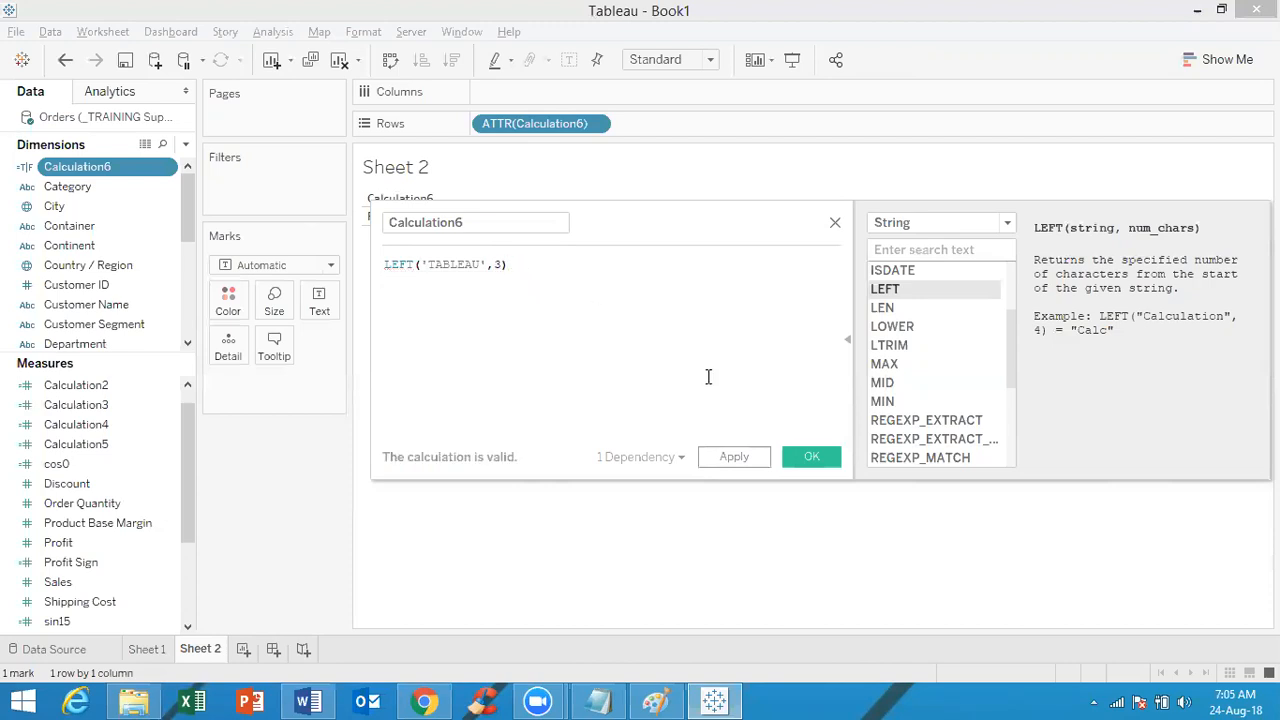
left_click(812, 457)
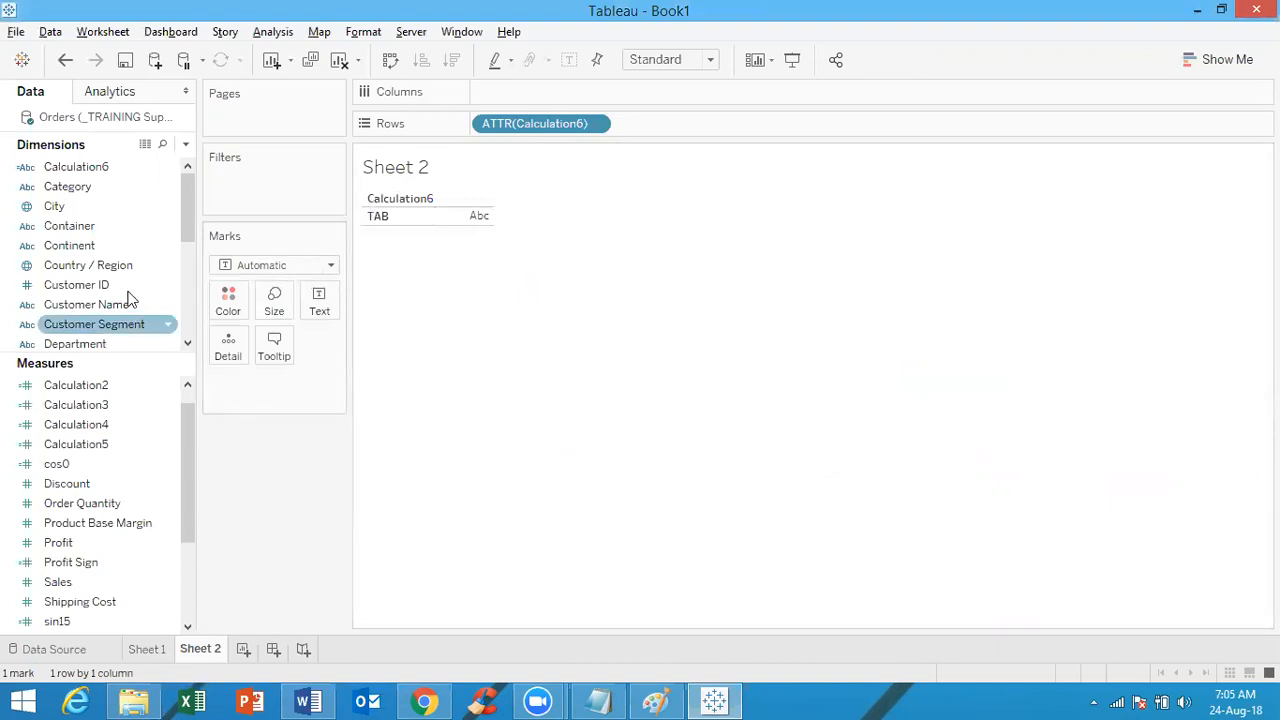
Edit Calculation6 so the formula reads RIGHT('TABLEAU',5), and save the field
right_click(100, 168)
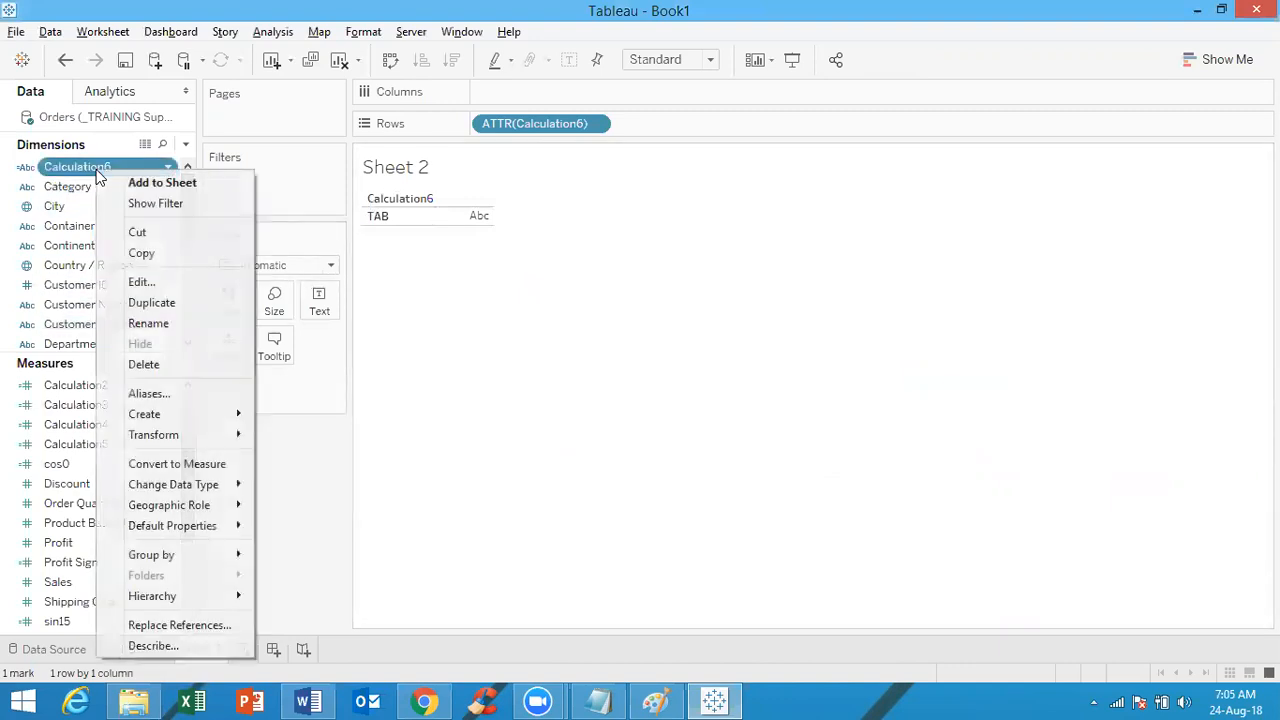
left_click(169, 283)
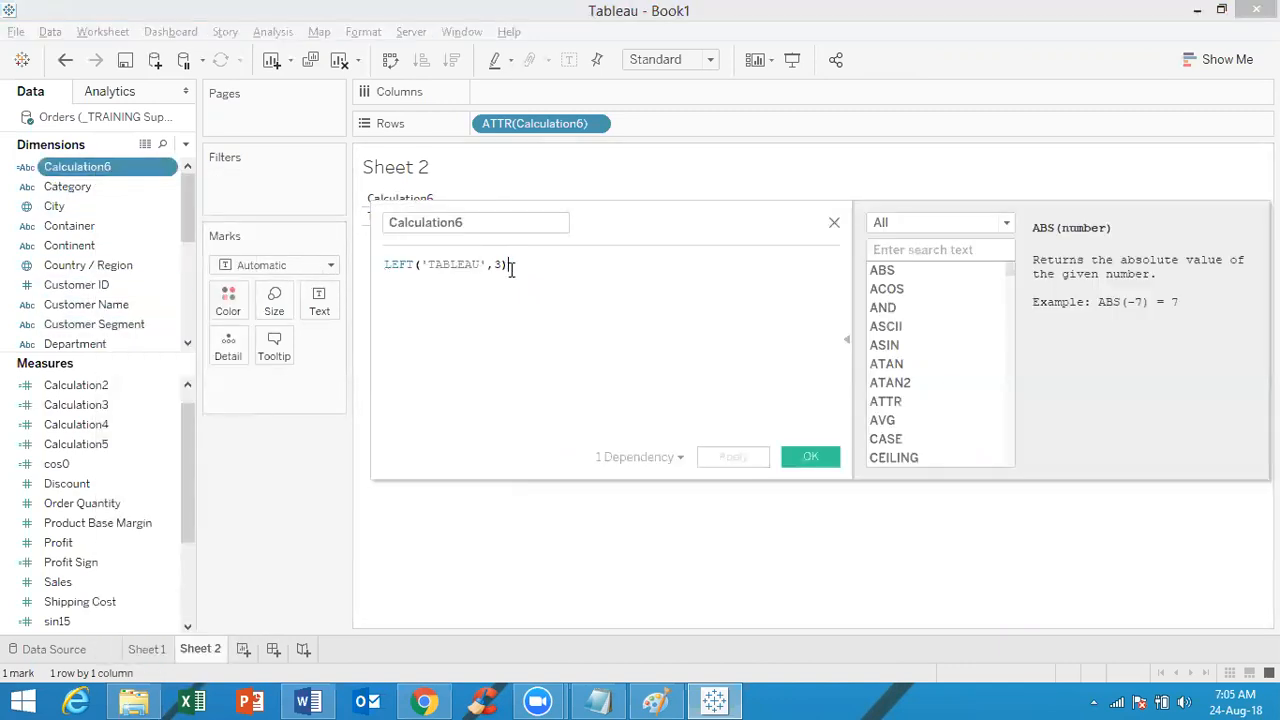
double_click(414, 263)
type("RIGHT")
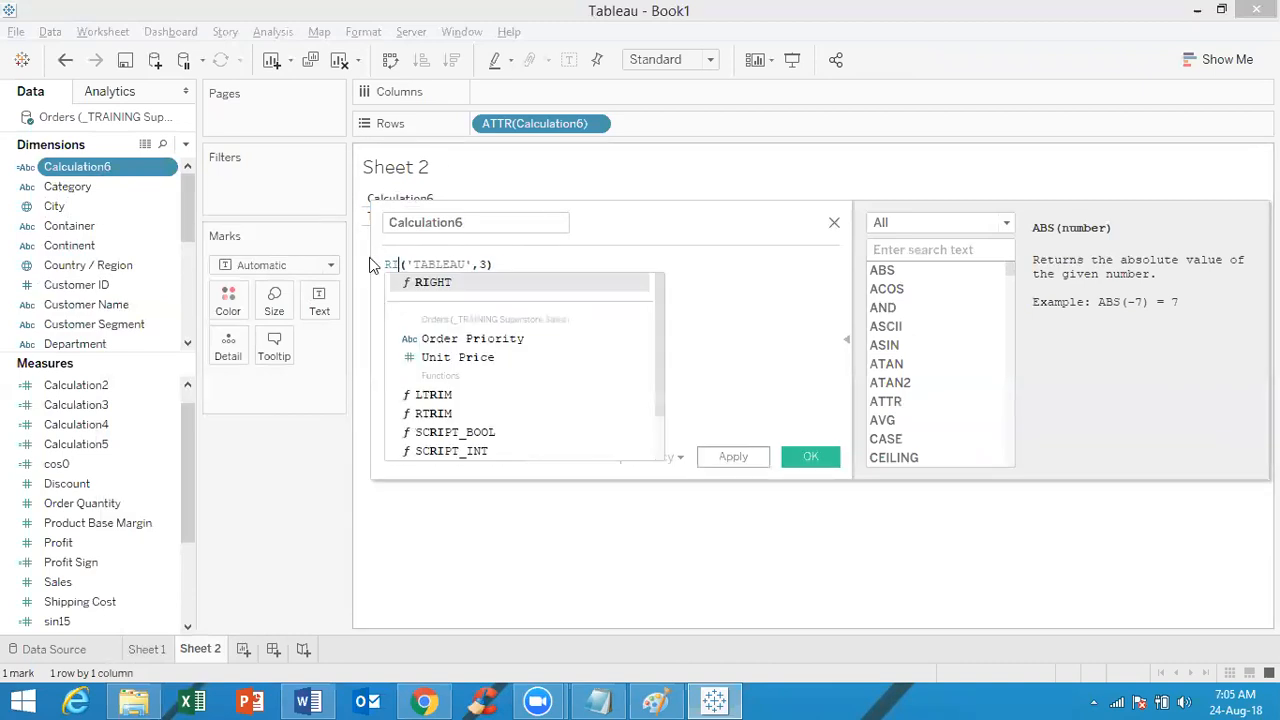
left_click(508, 263)
key("BackSpace")
type("5")
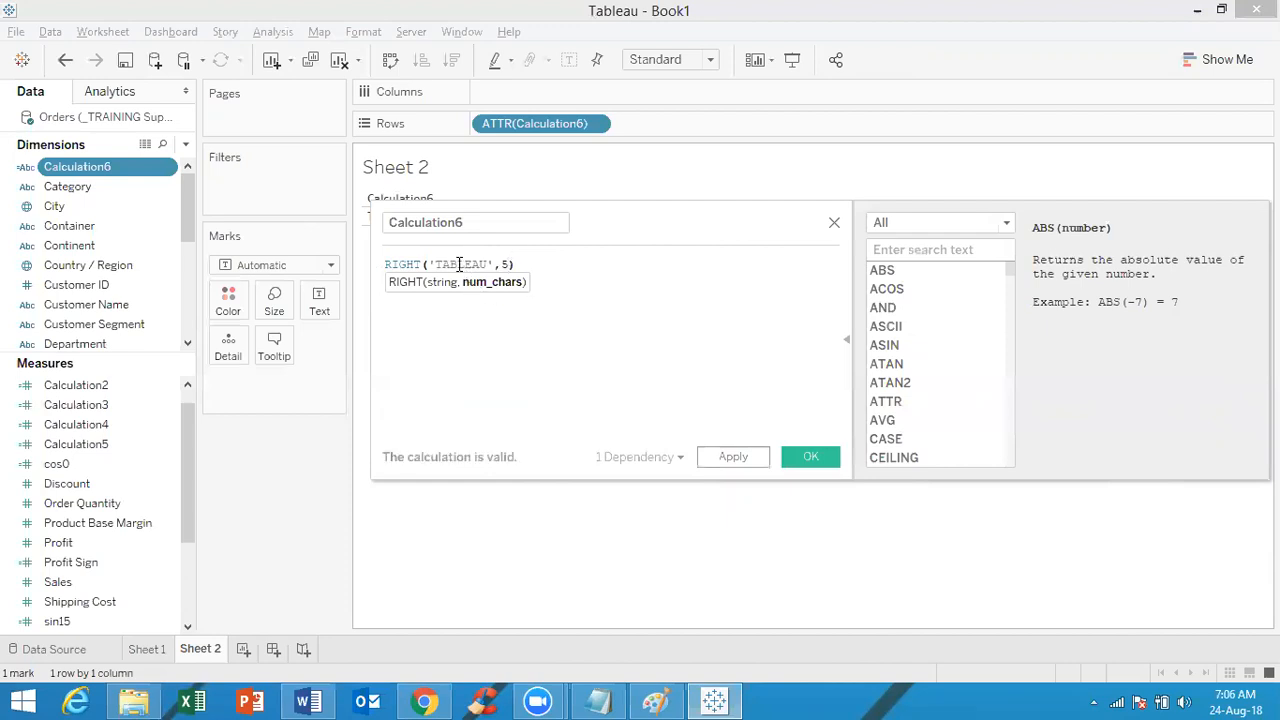
left_click(810, 460)
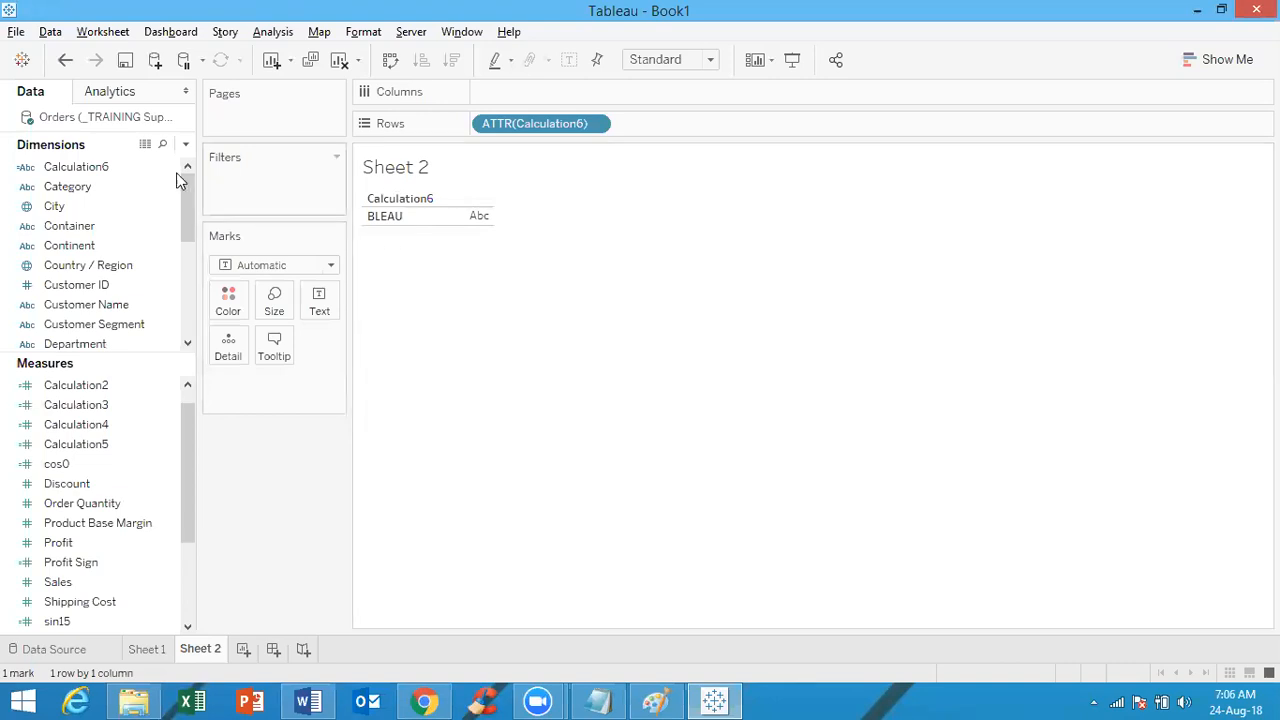
Open Calculation6 for editing and replace the RIGHT function with MID in its formula
right_click(143, 172)
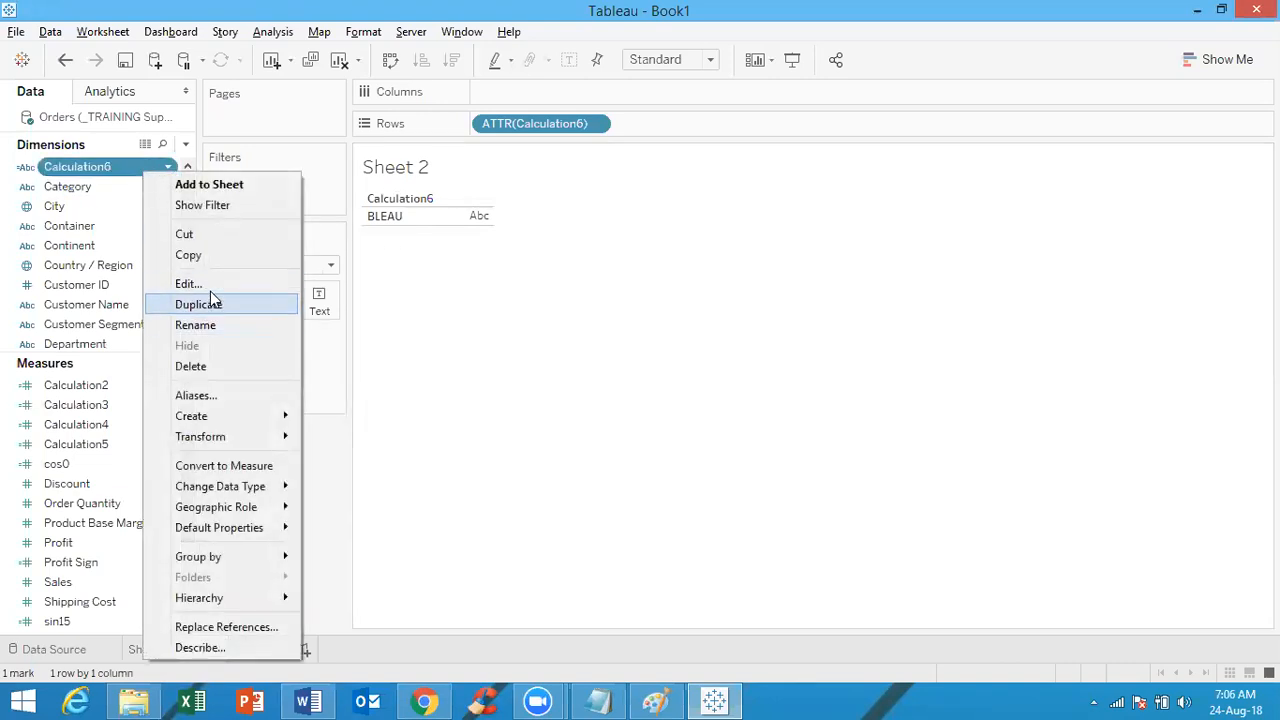
left_click(192, 284)
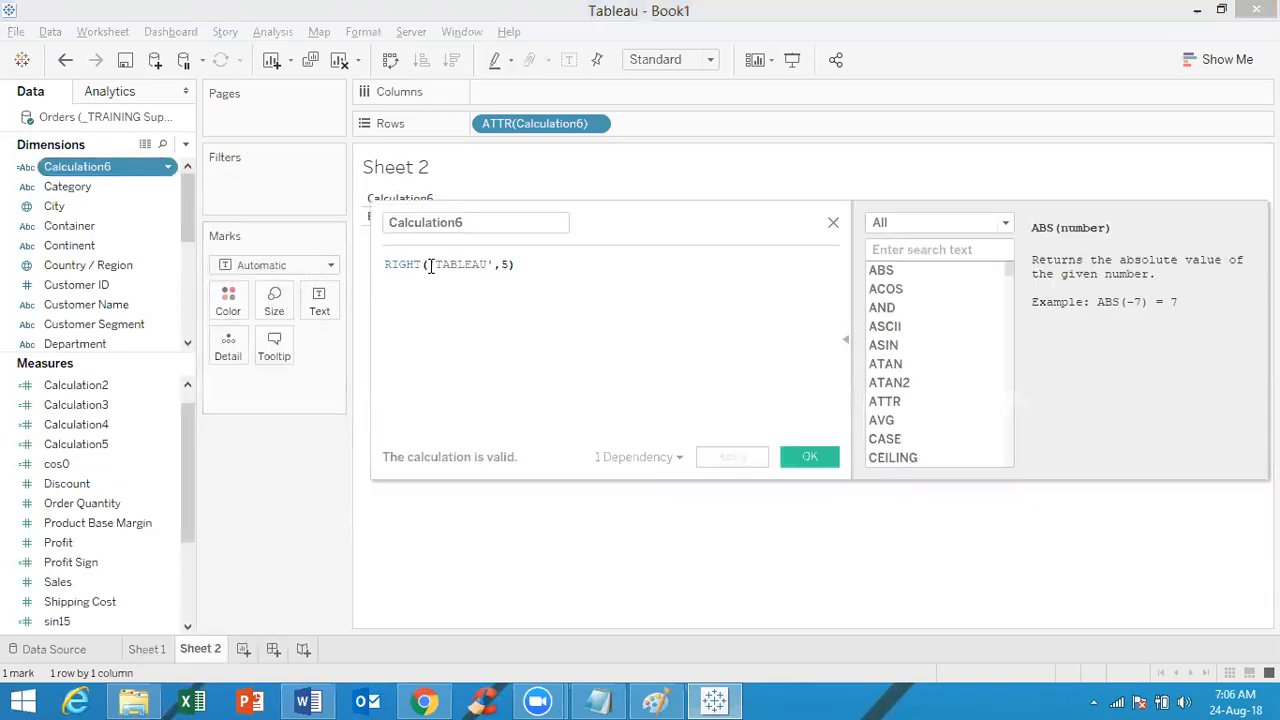
left_click_drag(421, 263, 340, 256)
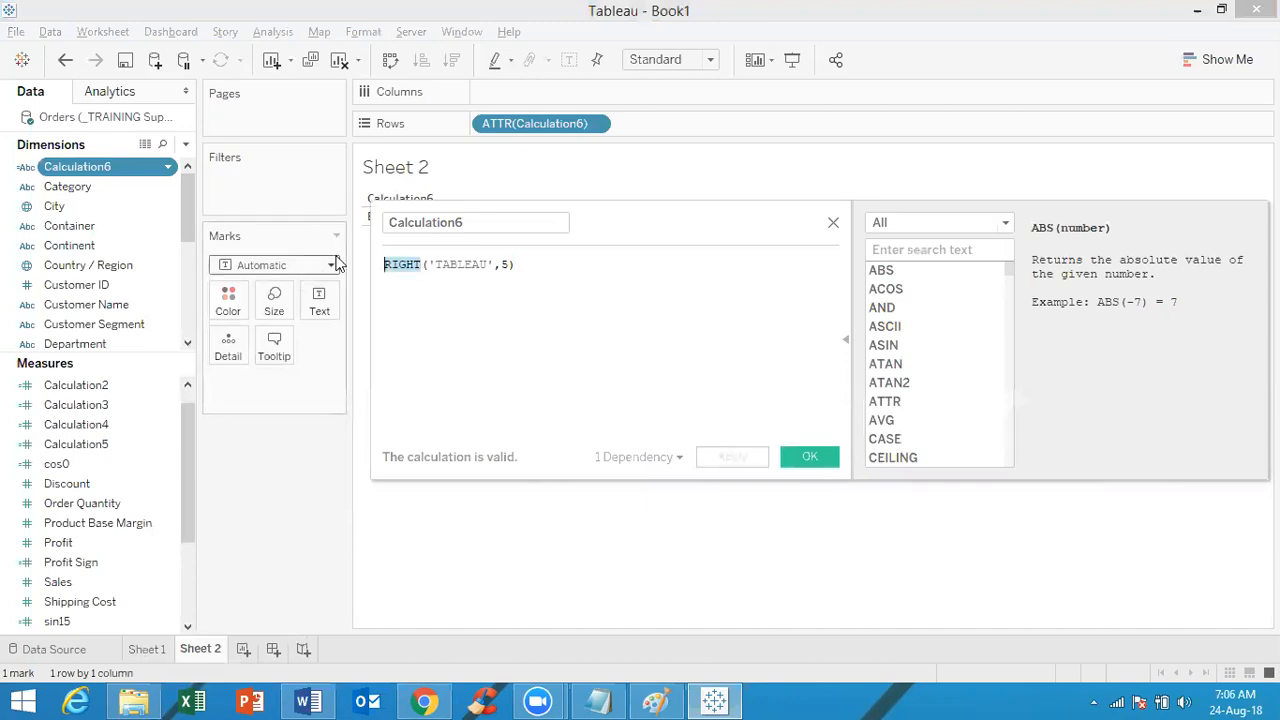
type("MID")
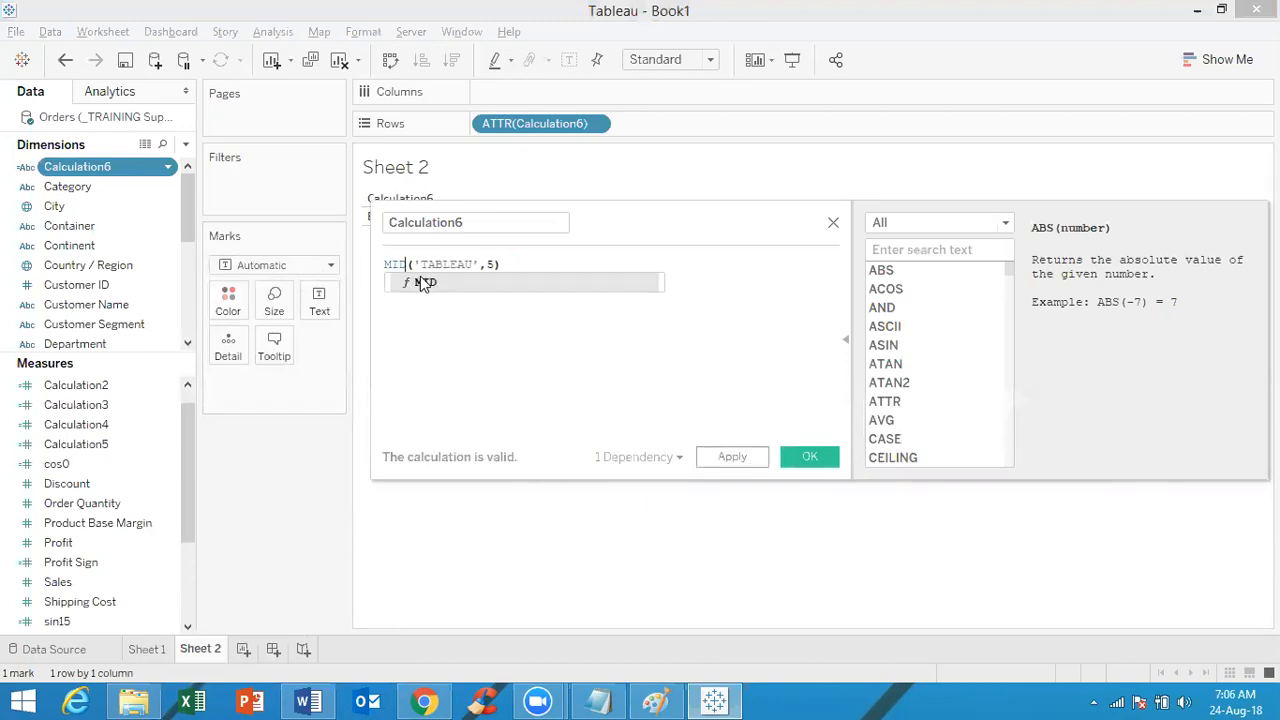
left_click(425, 284)
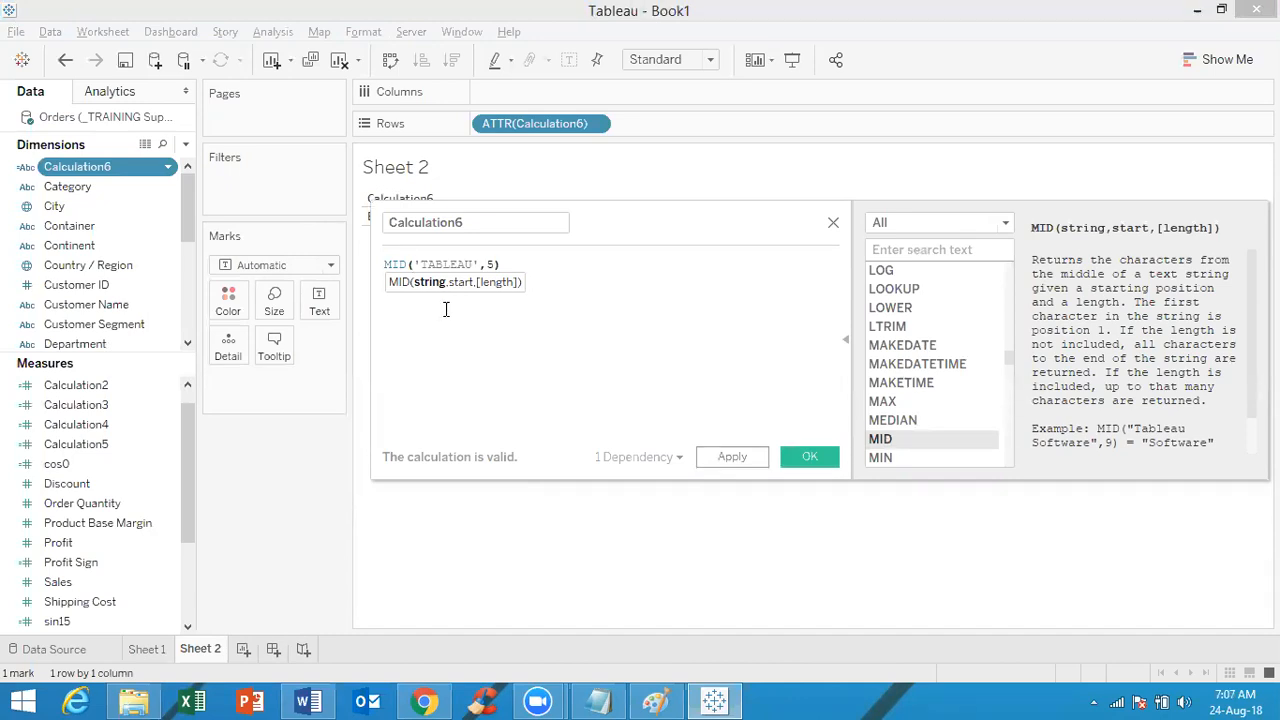
Set the start and length arguments so the formula reads MID('TABLEAU',3,3), and save the field
left_click(496, 264)
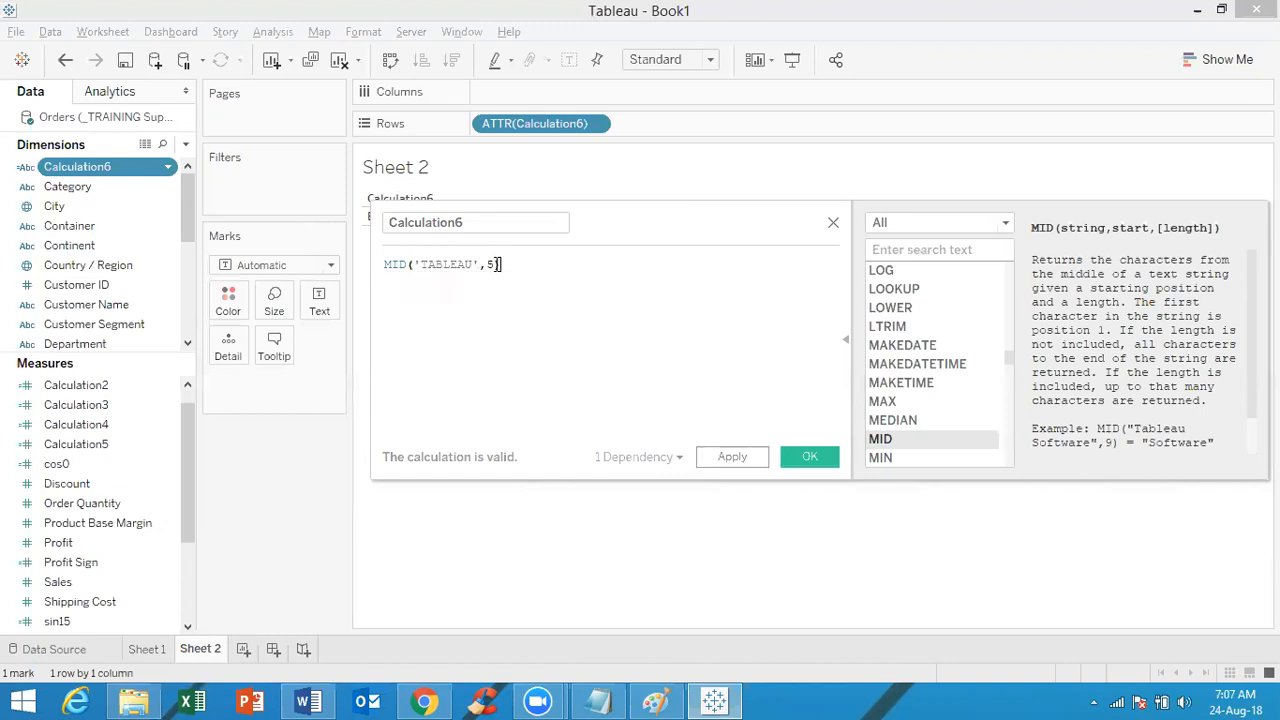
left_click(495, 264)
key("BackSpace")
type("3")
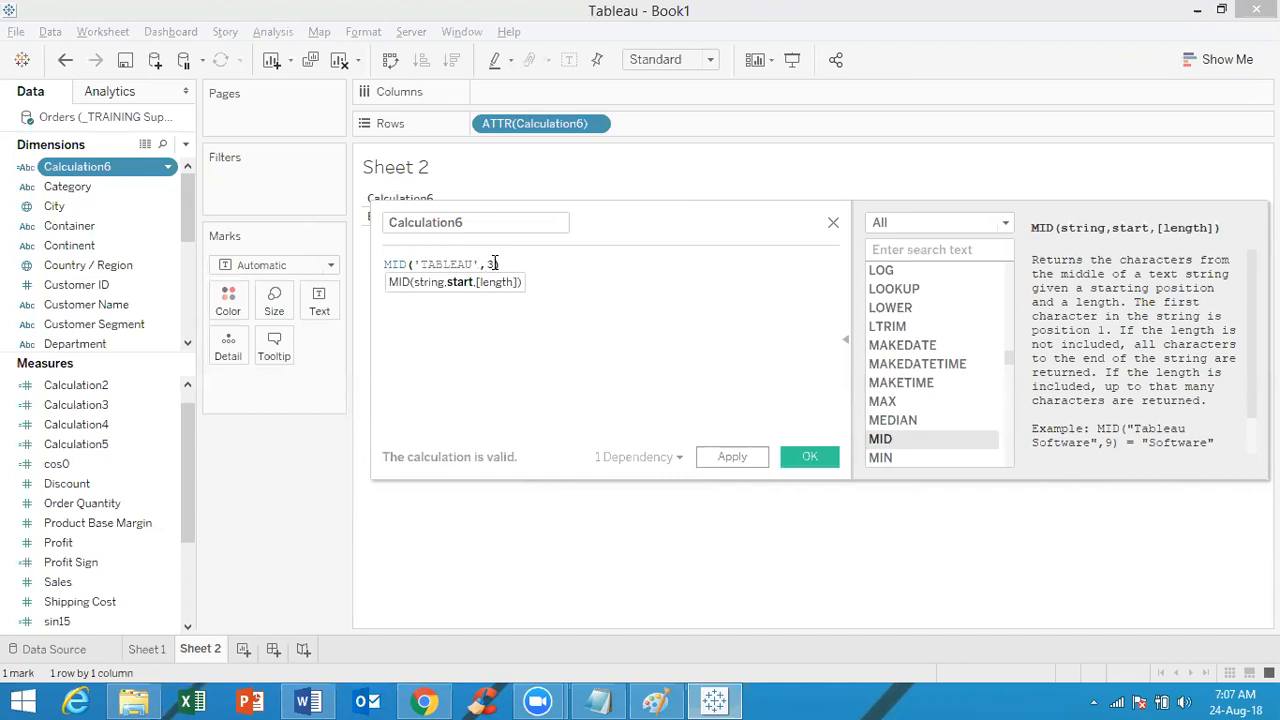
type(",3")
left_click(814, 457)
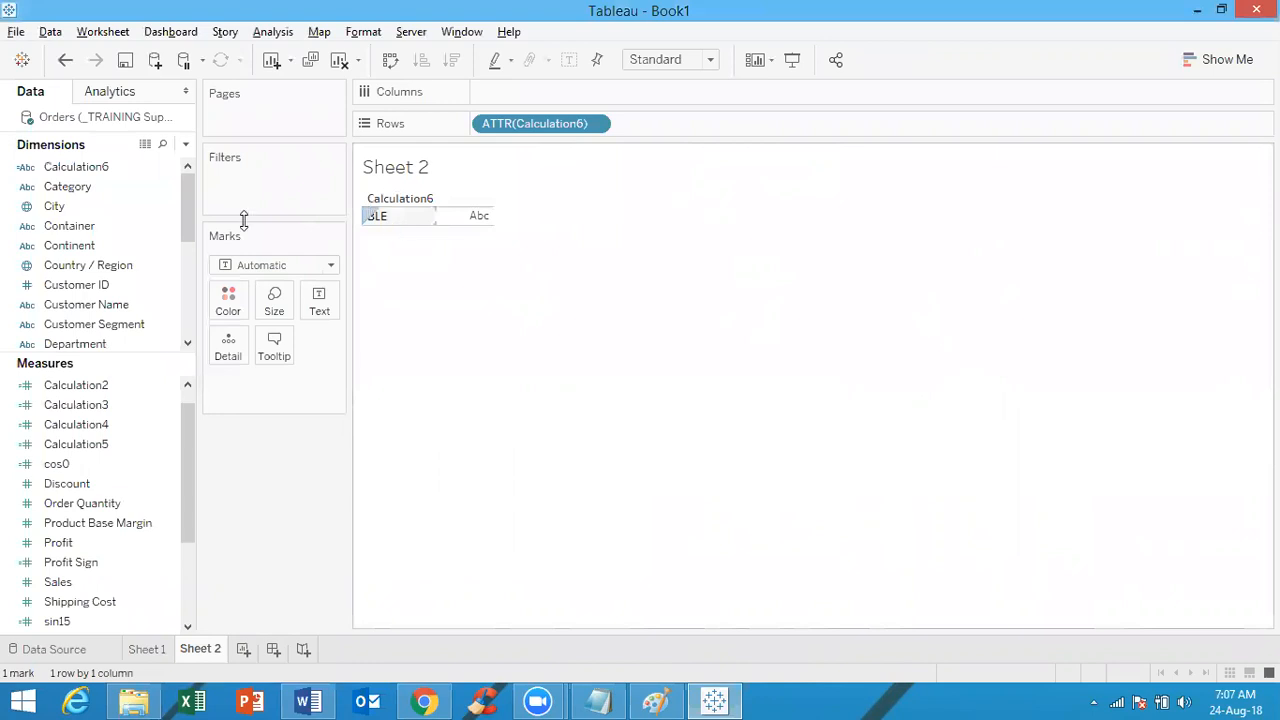
Edit Calculation6 to remove the length argument so the formula reads MID('TABLEAU',3), and save the field
left_click(103, 167)
right_click(103, 167)
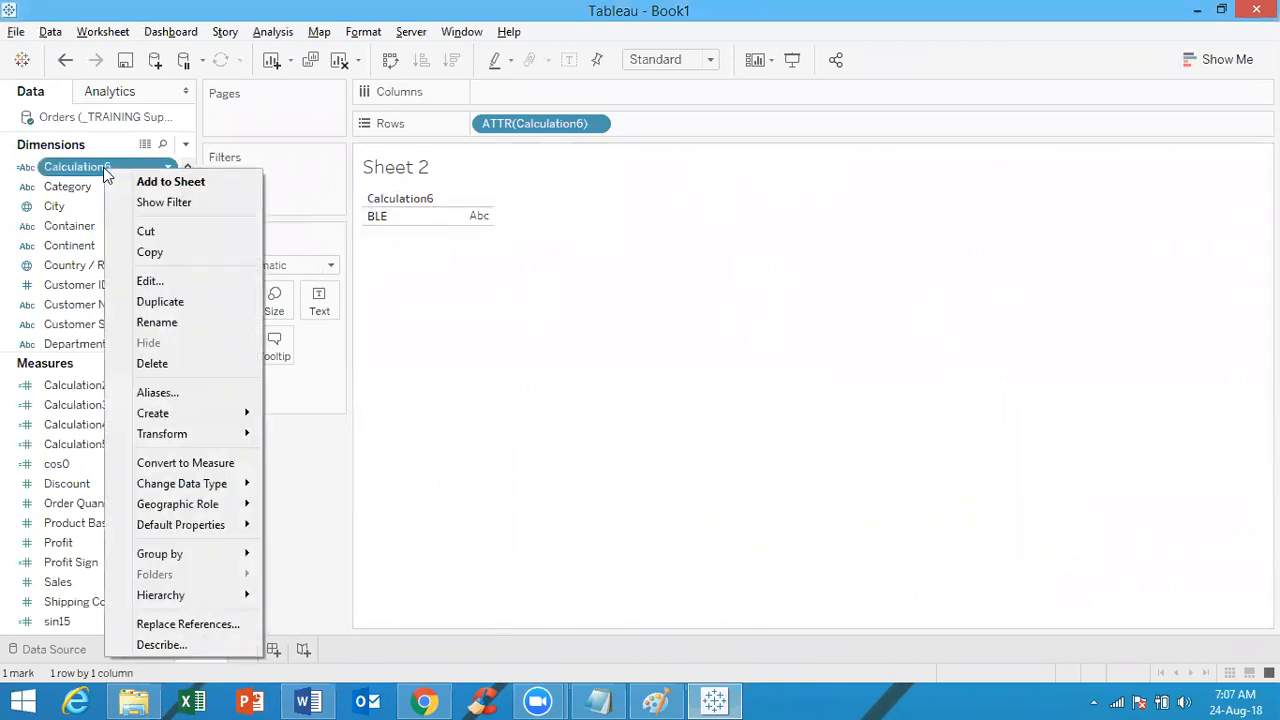
left_click(159, 281)
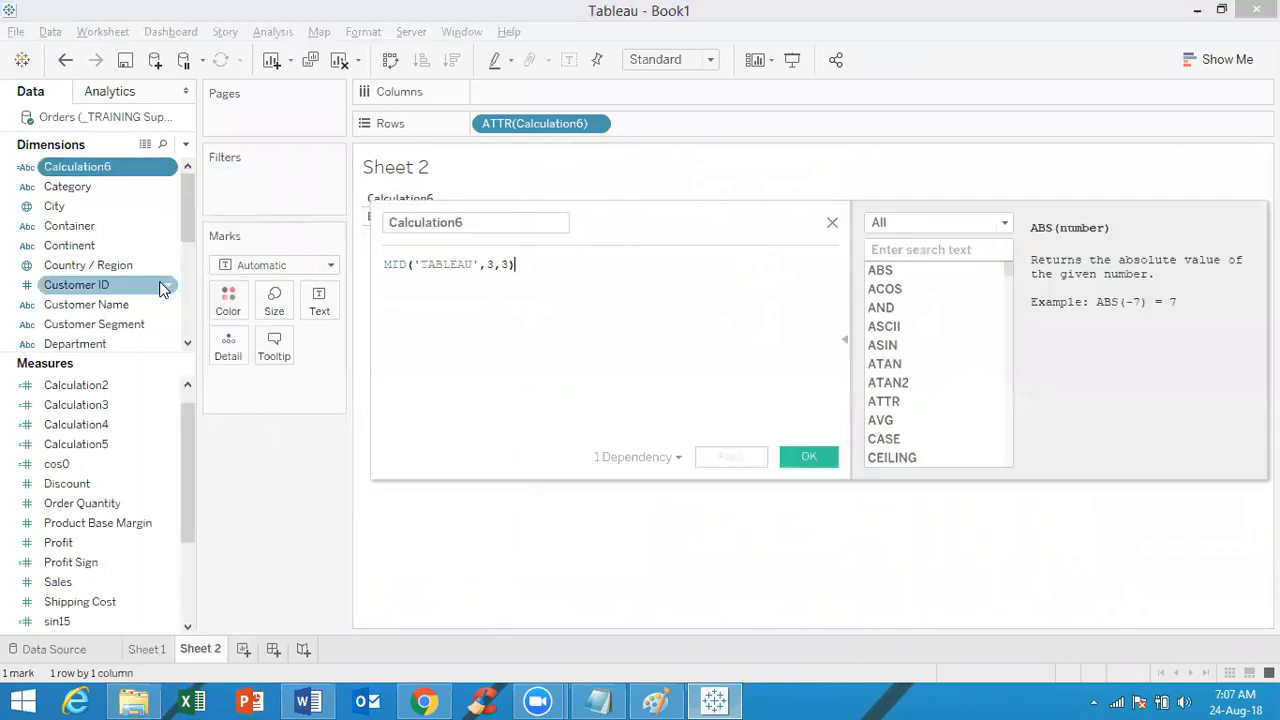
left_click(507, 264)
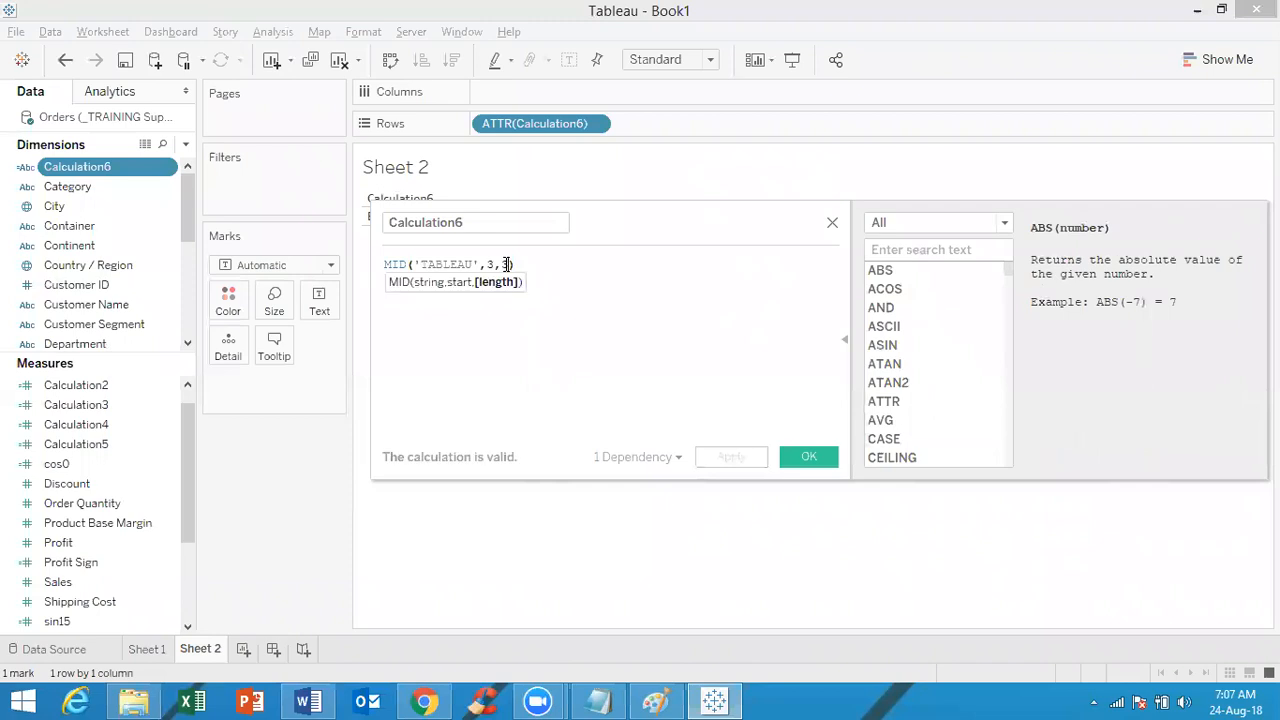
key("BackSpace")
key("BackSpace")
left_click(806, 459)
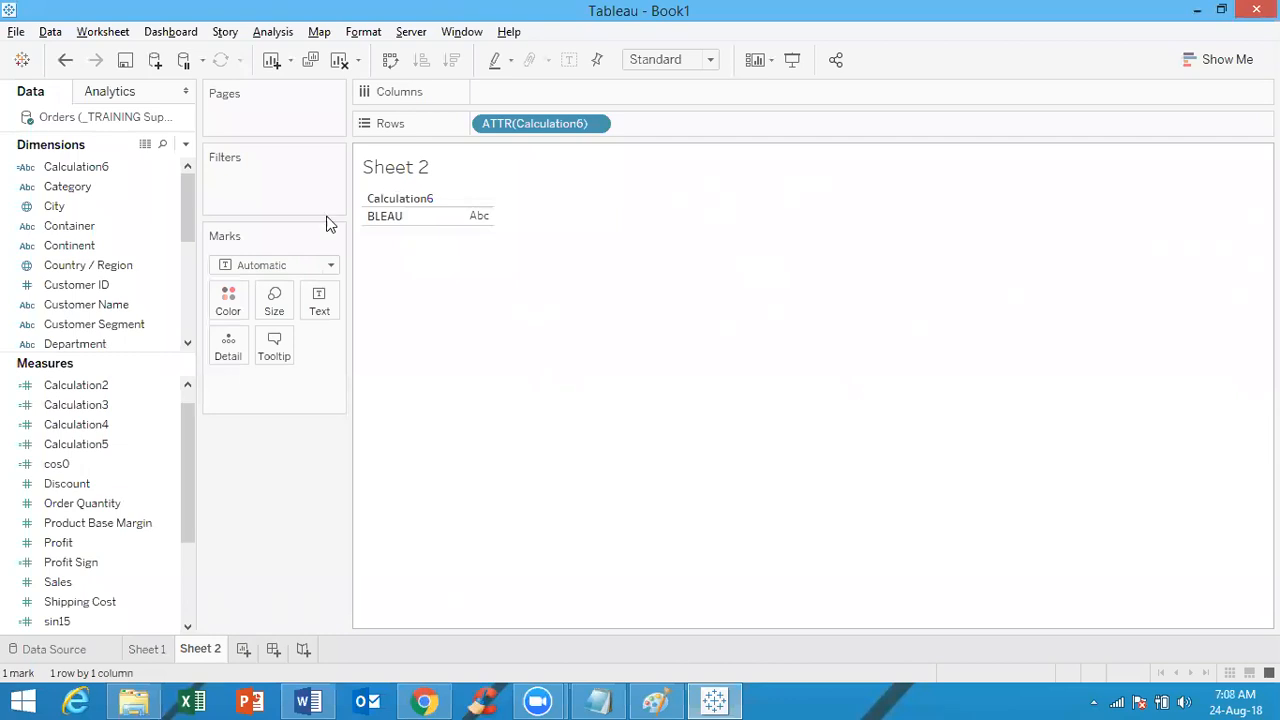
Edit Calculation6 to set the start argument to 0 so the formula reads MID('TABLEAU',0), and save the field
right_click(97, 170)
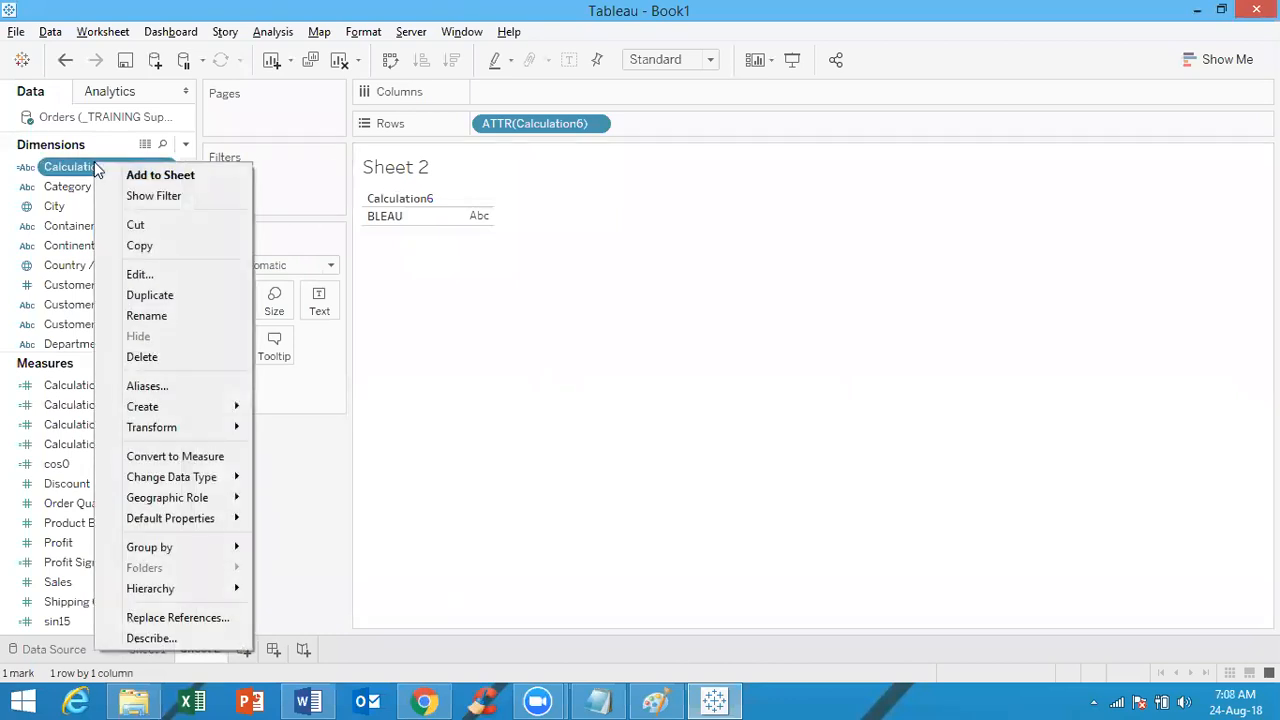
left_click(136, 274)
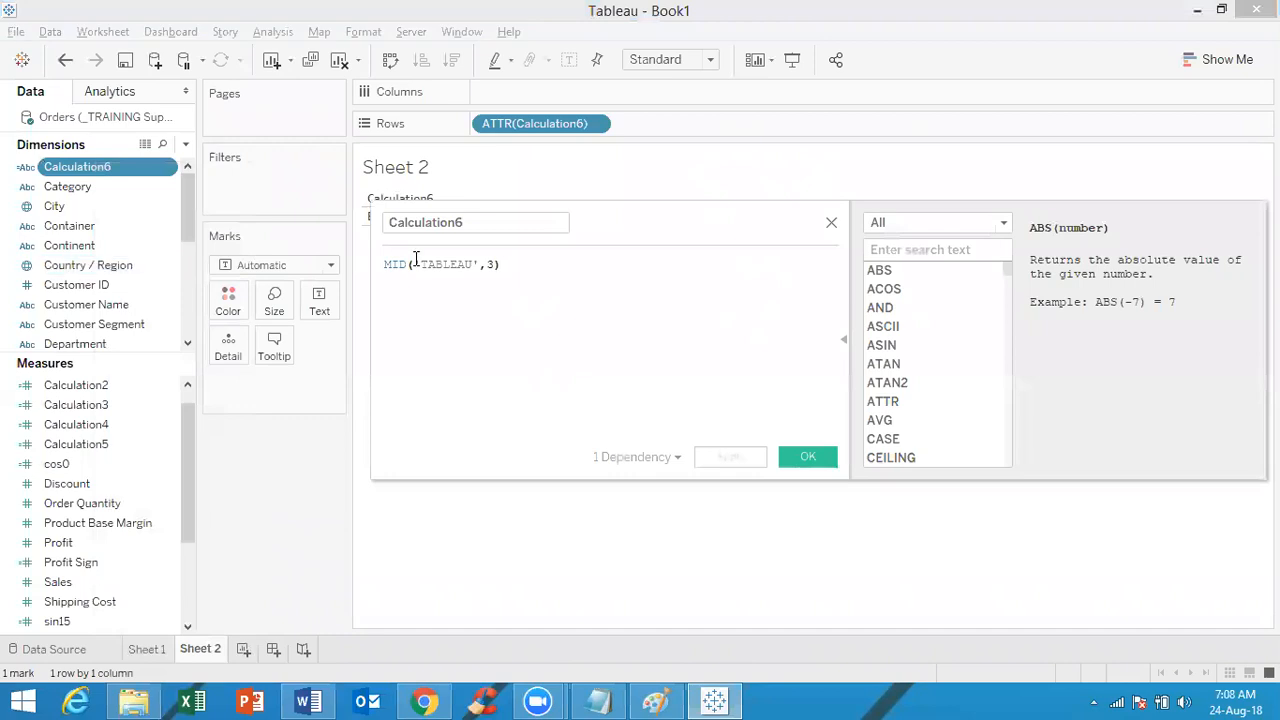
left_click(494, 263)
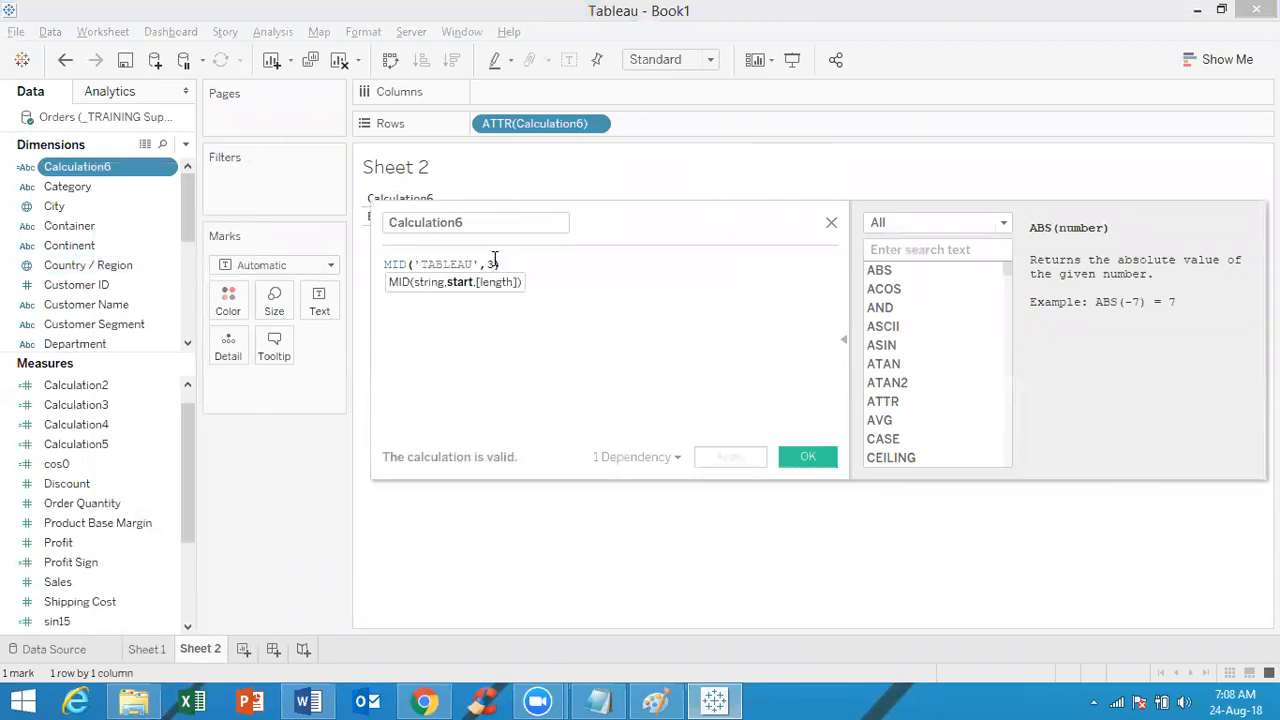
key("BackSpace")
type("0")
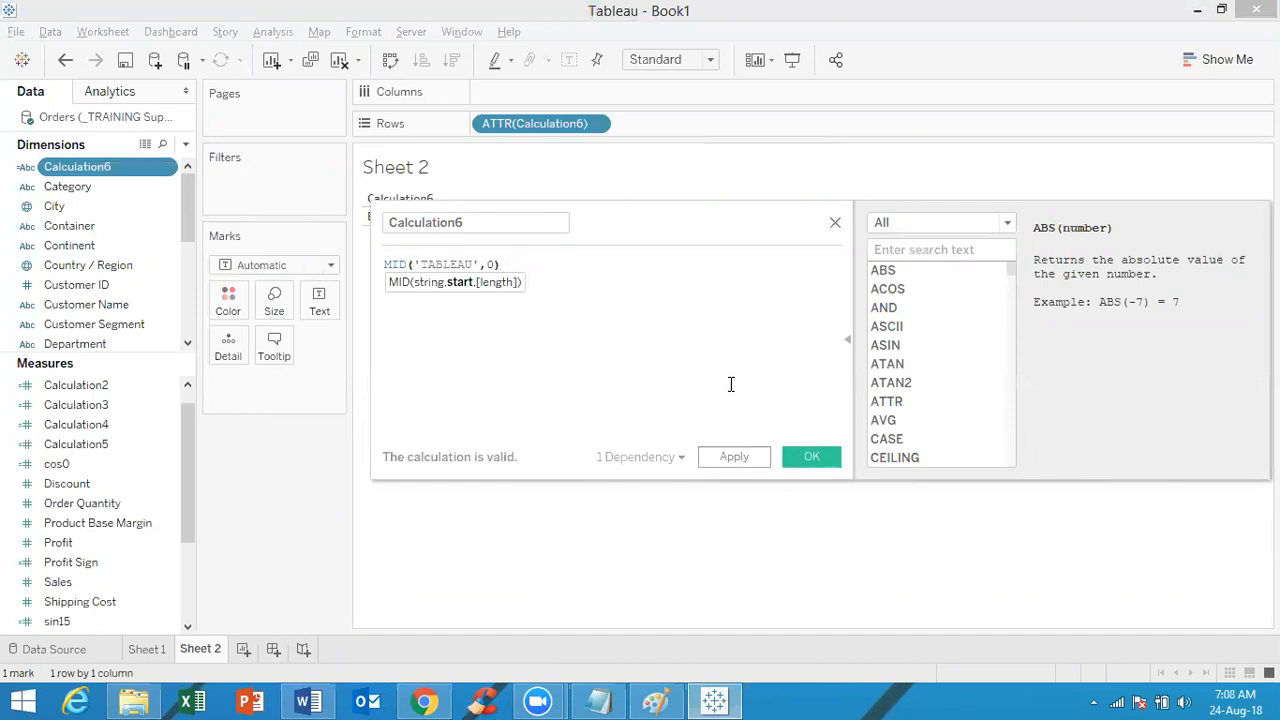
left_click(821, 456)
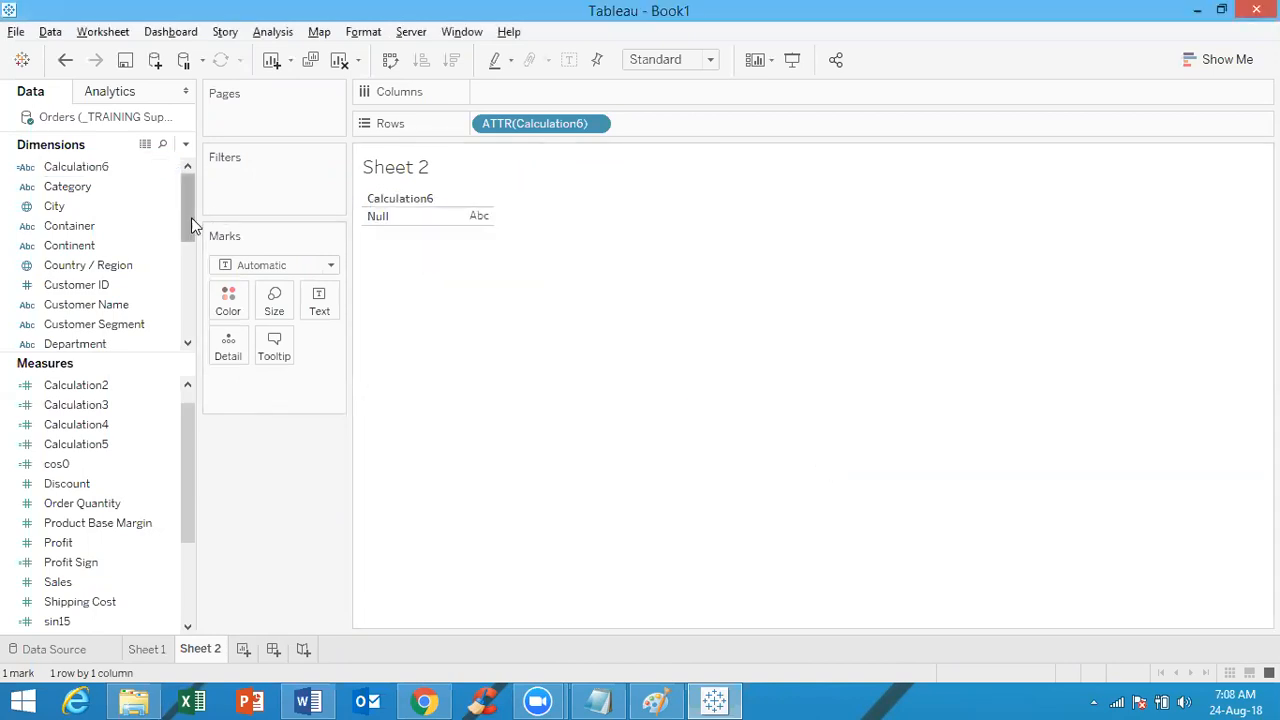
right_click(82, 168)
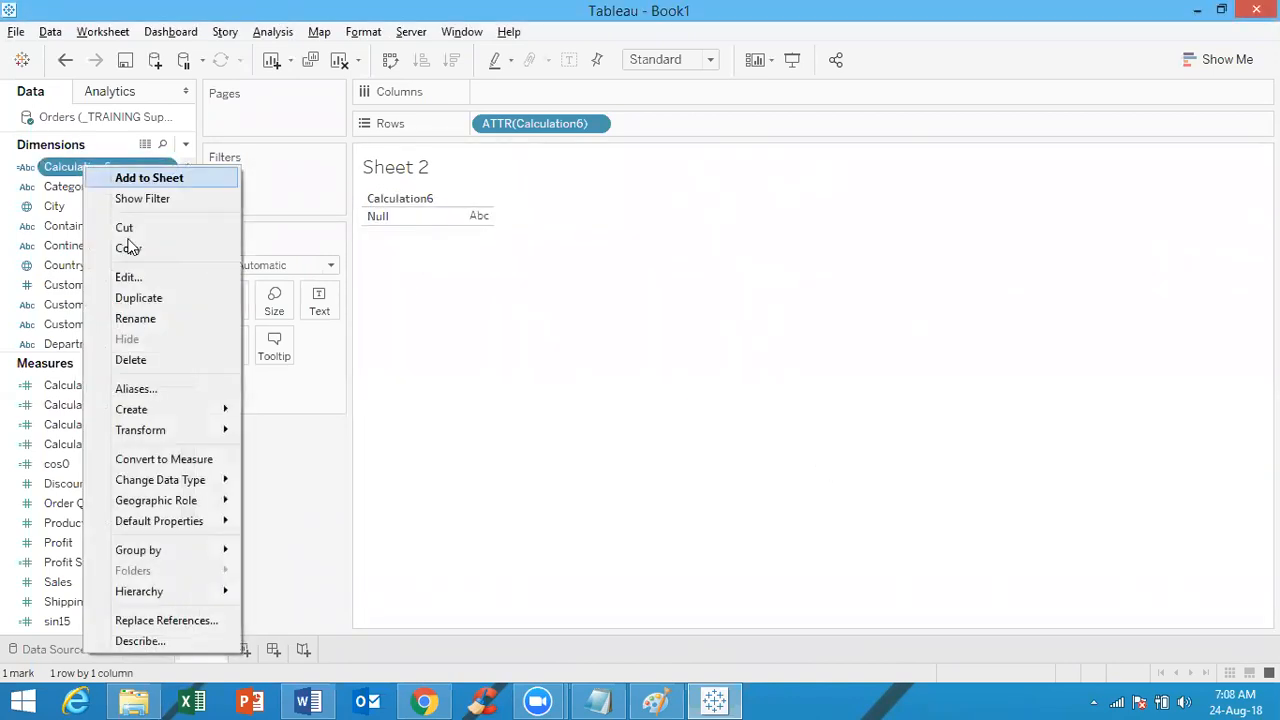
left_click(137, 278)
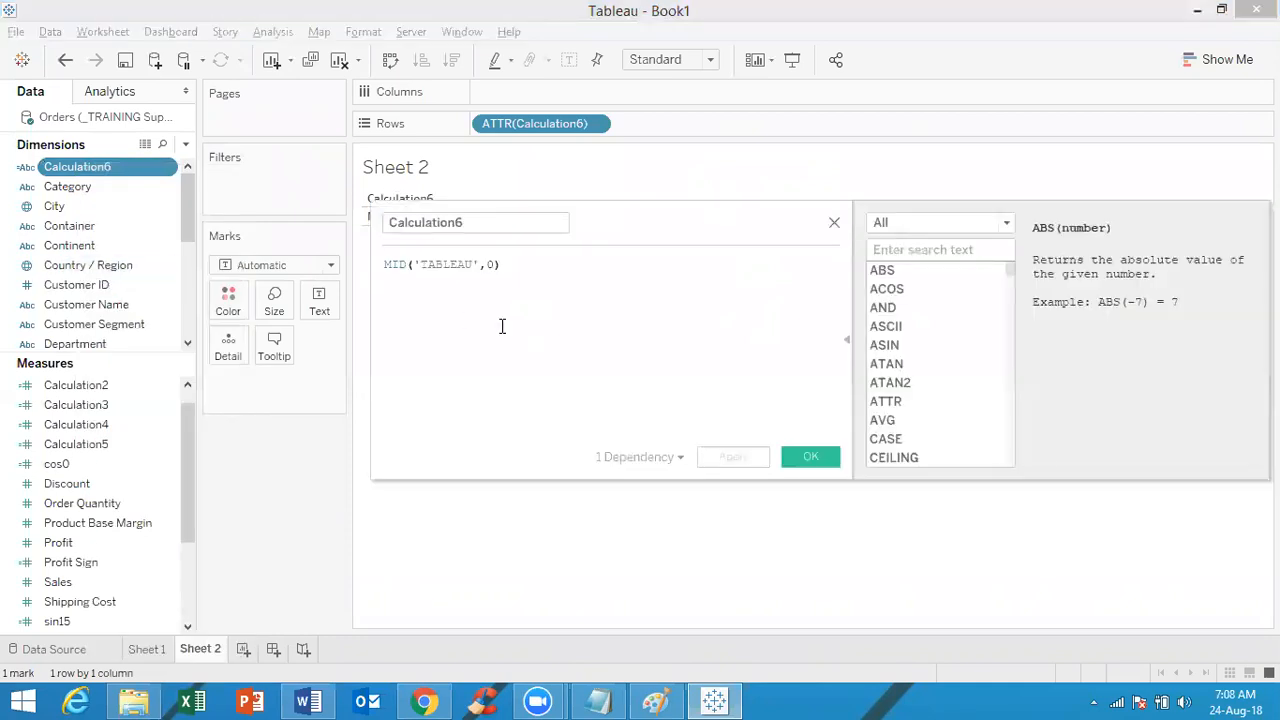
left_click(495, 265)
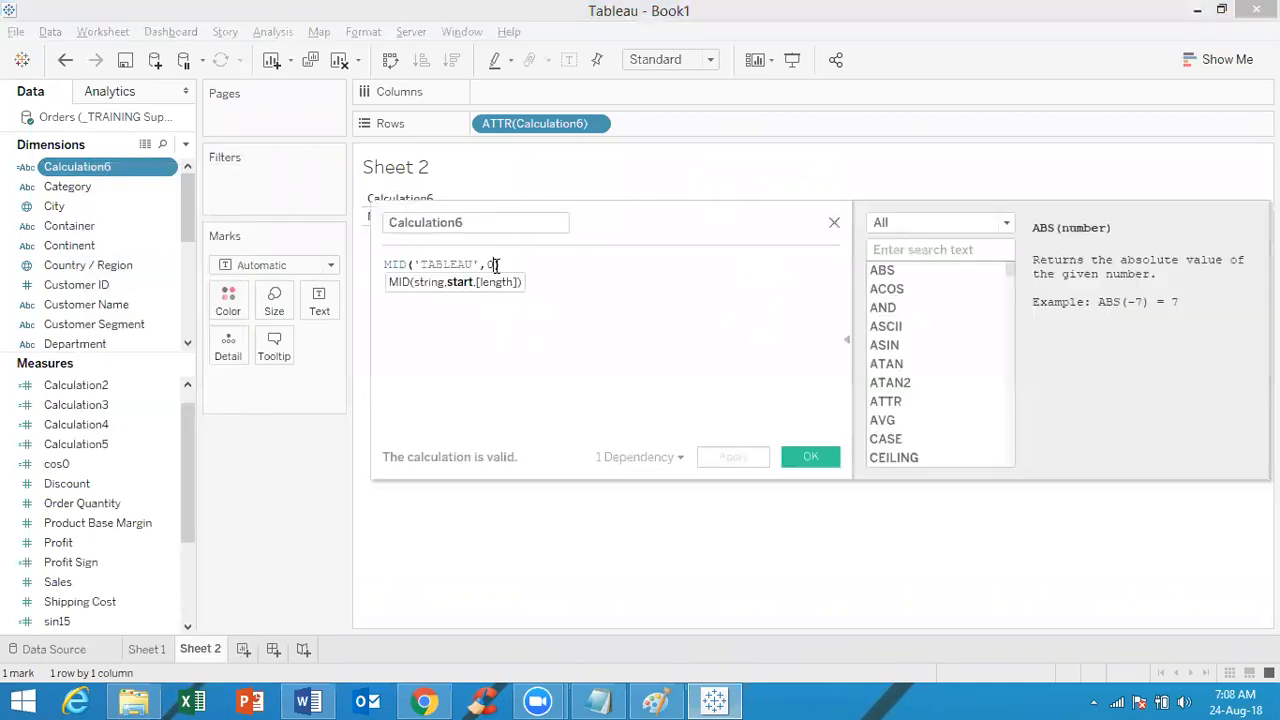
key("BackSpace")
key("BackSpace")
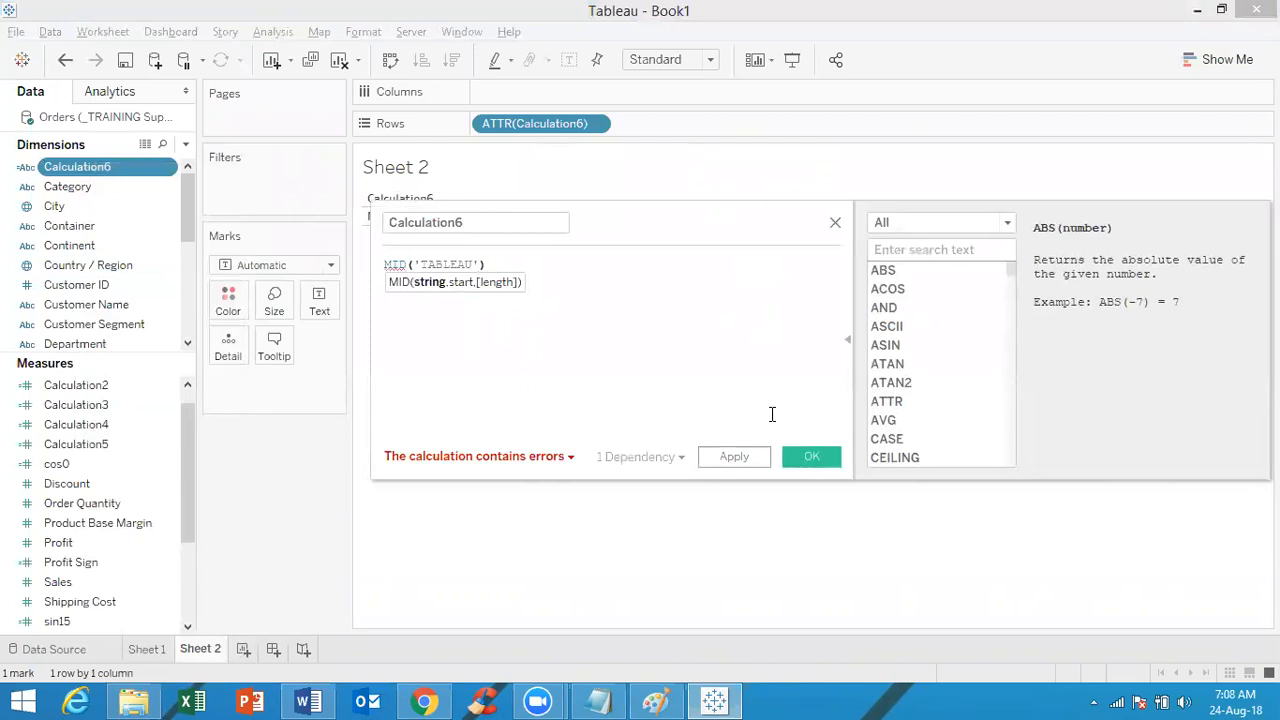
left_click(836, 223)
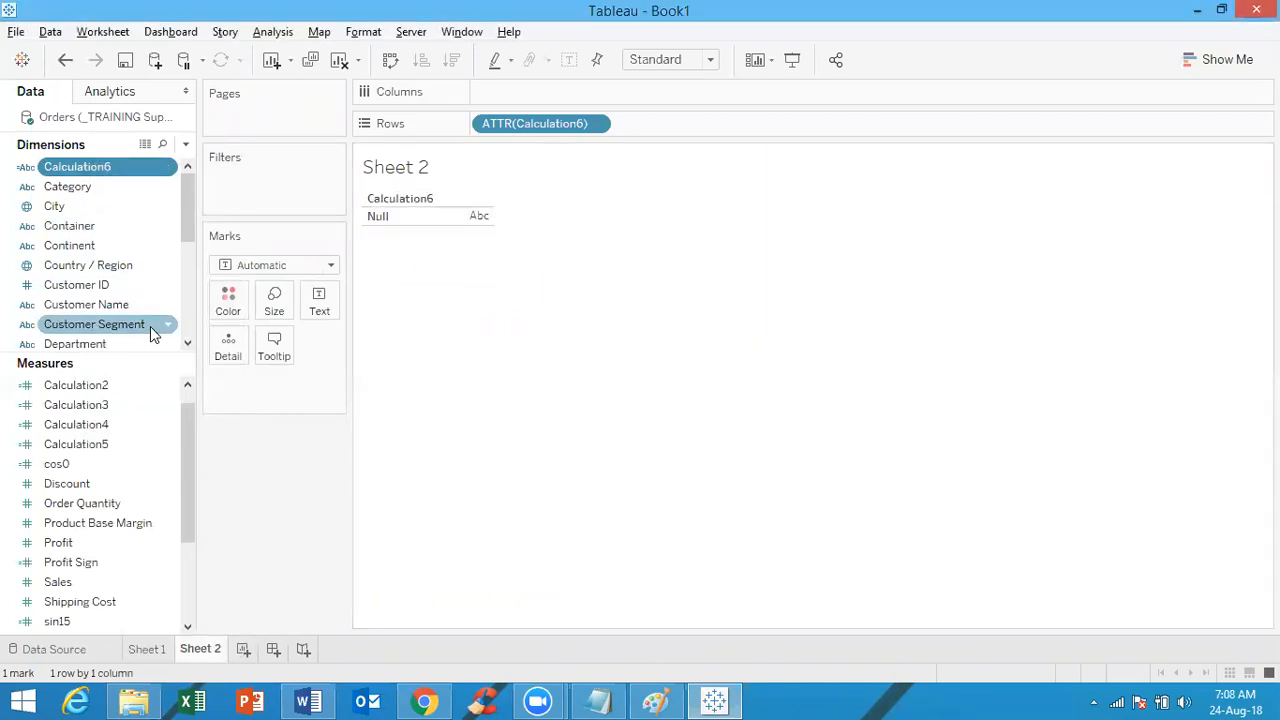
Replace the formula of the Calculation5 measure with mid('TABLEAU',0), and save the field
right_click(135, 439)
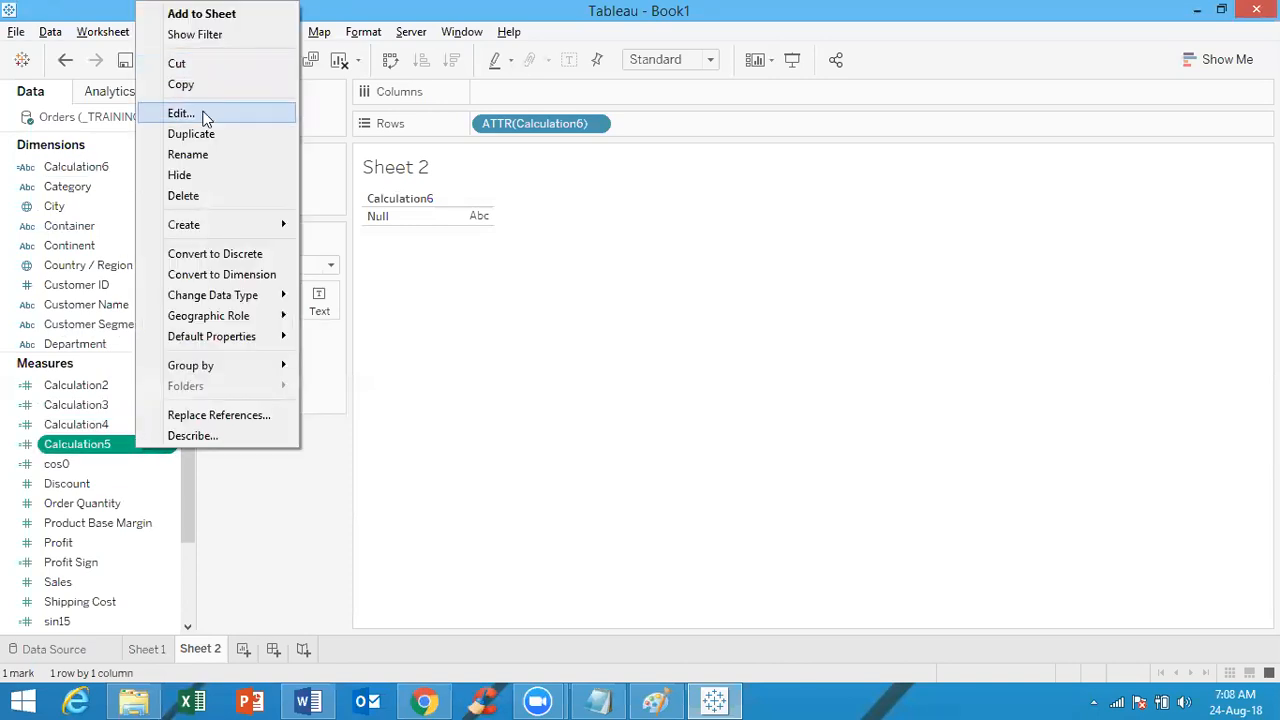
left_click(181, 113)
left_click_drag(469, 263, 365, 252)
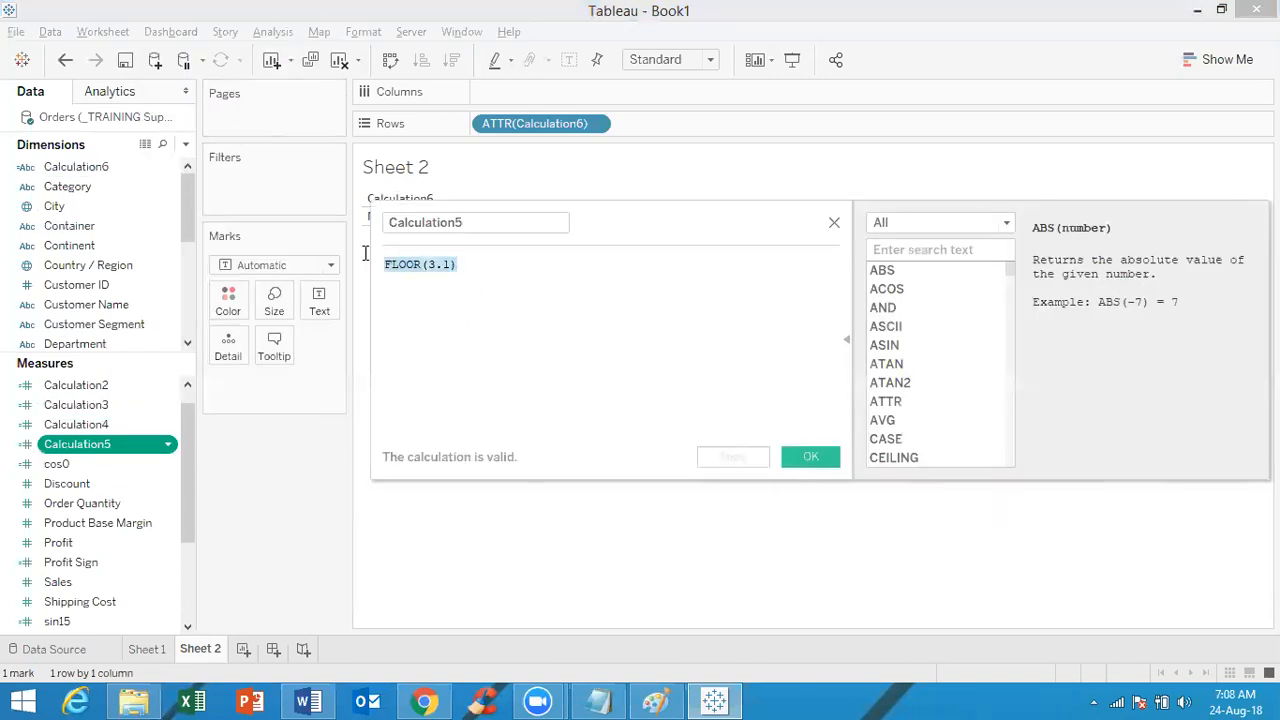
type("mid")
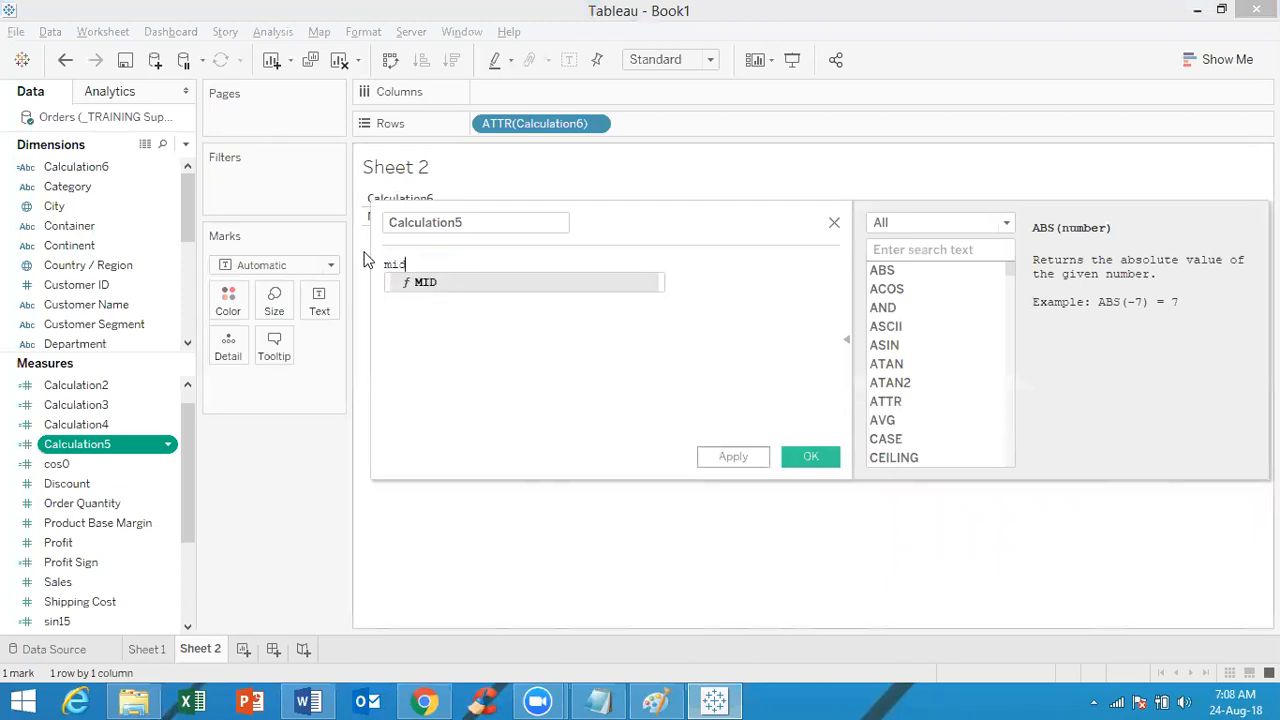
type("(")
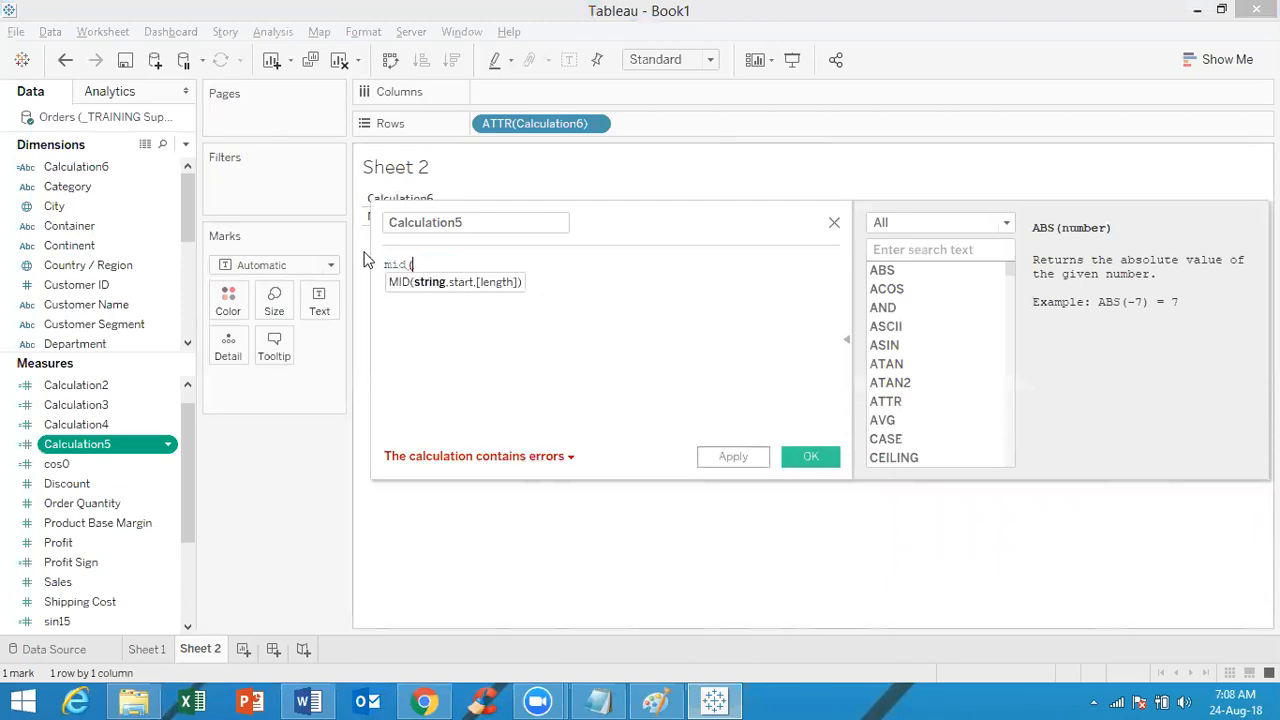
type("'TABLE")
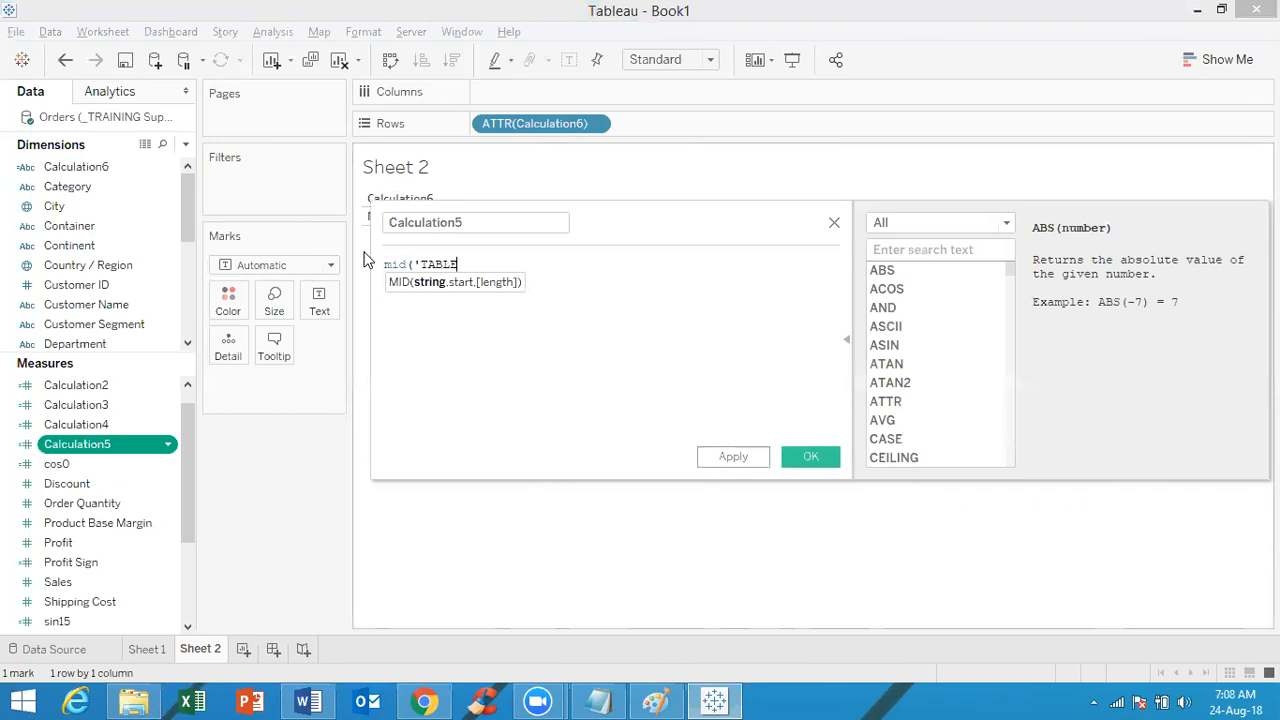
type("AU'")
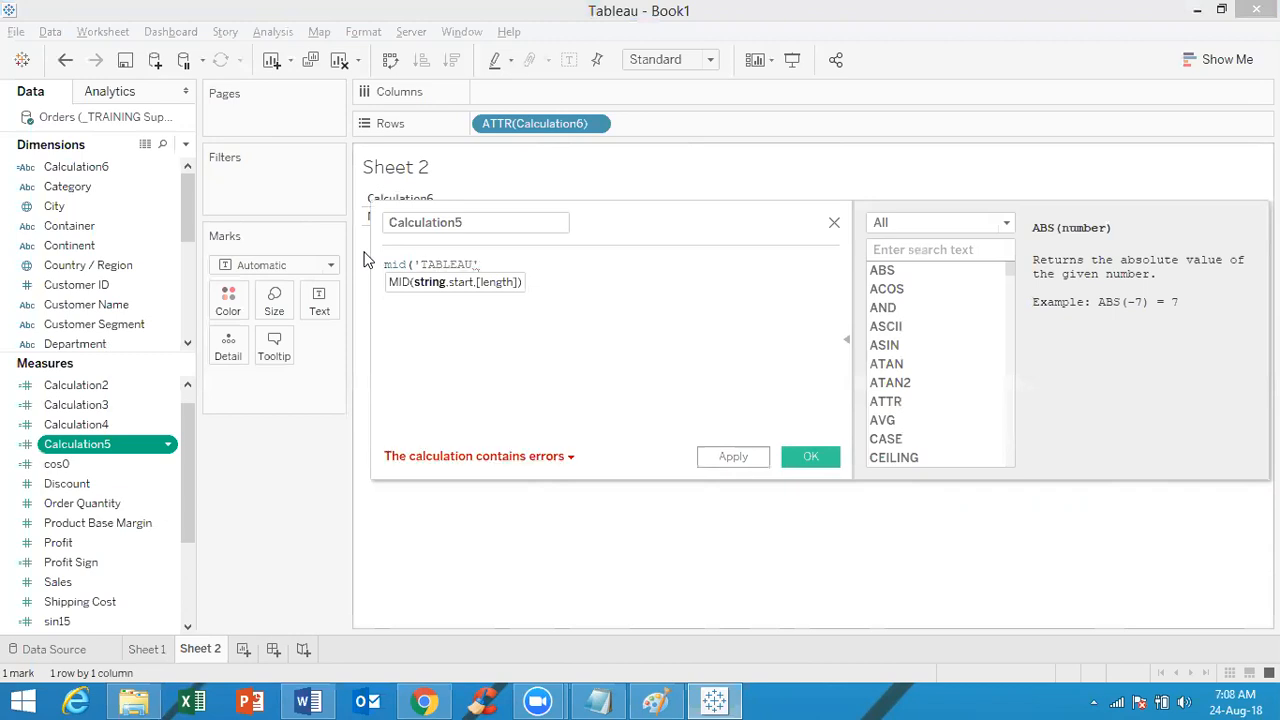
type(",0")
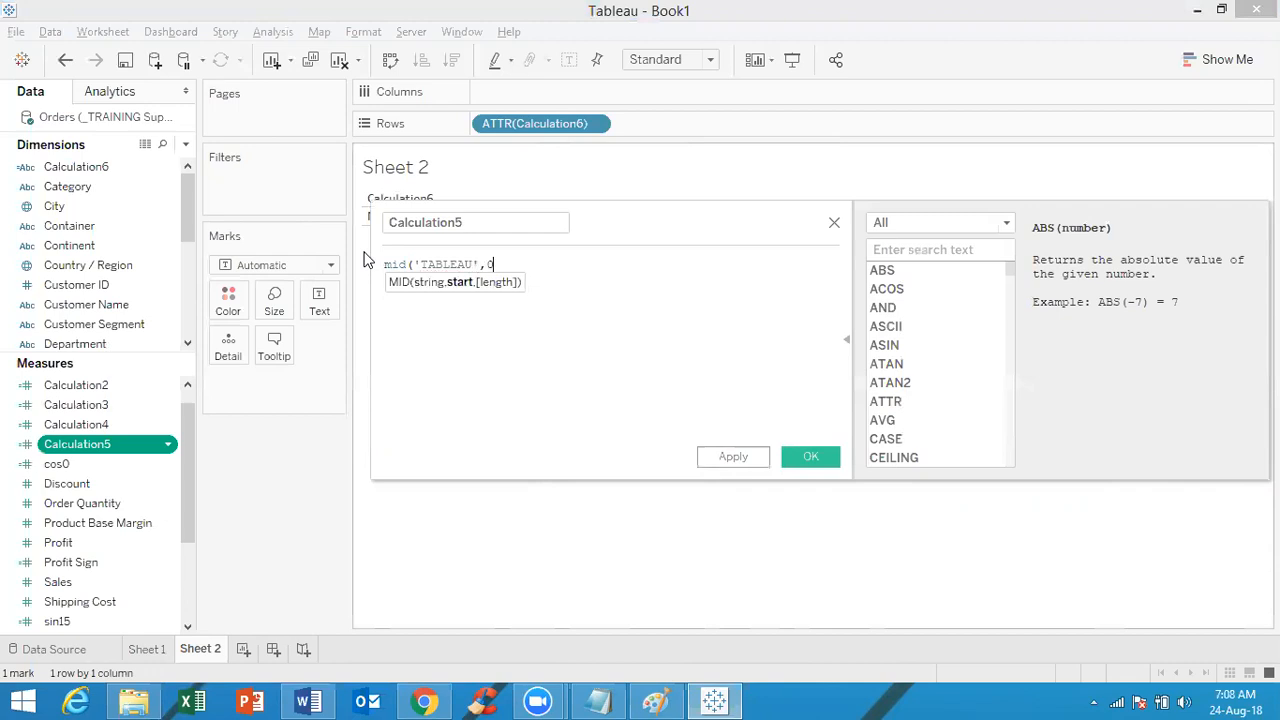
type(")")
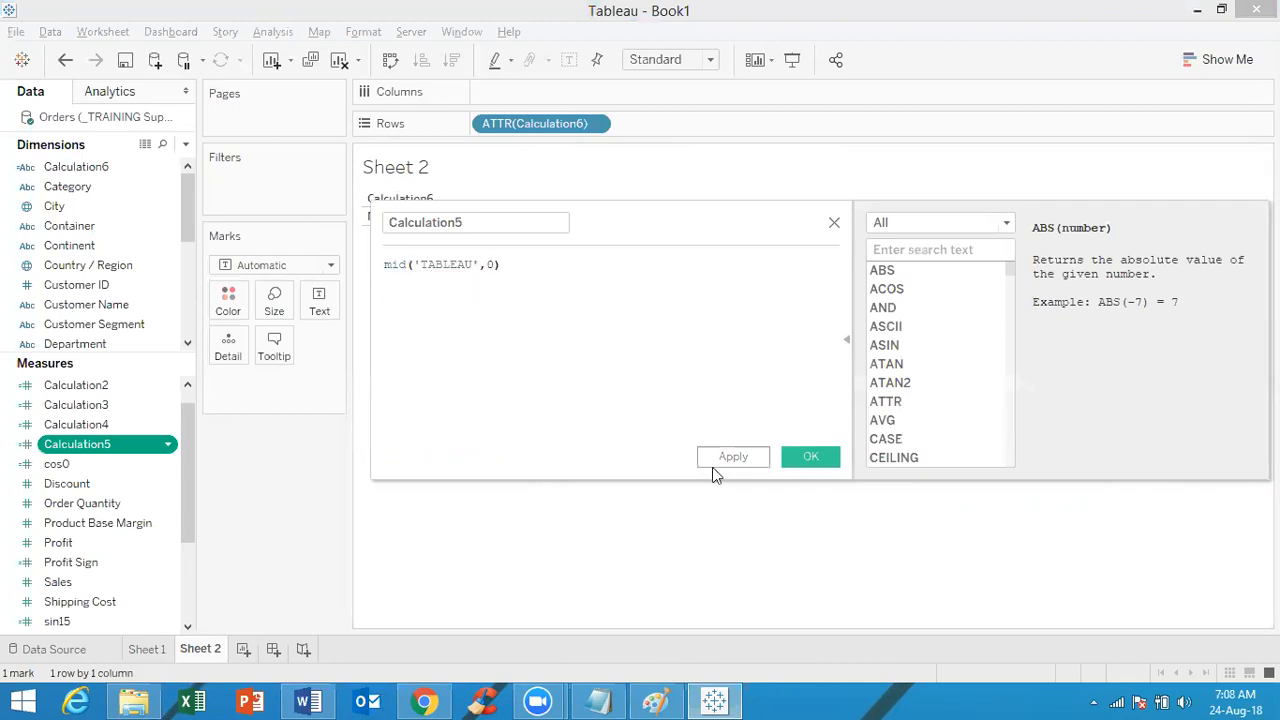
left_click(812, 456)
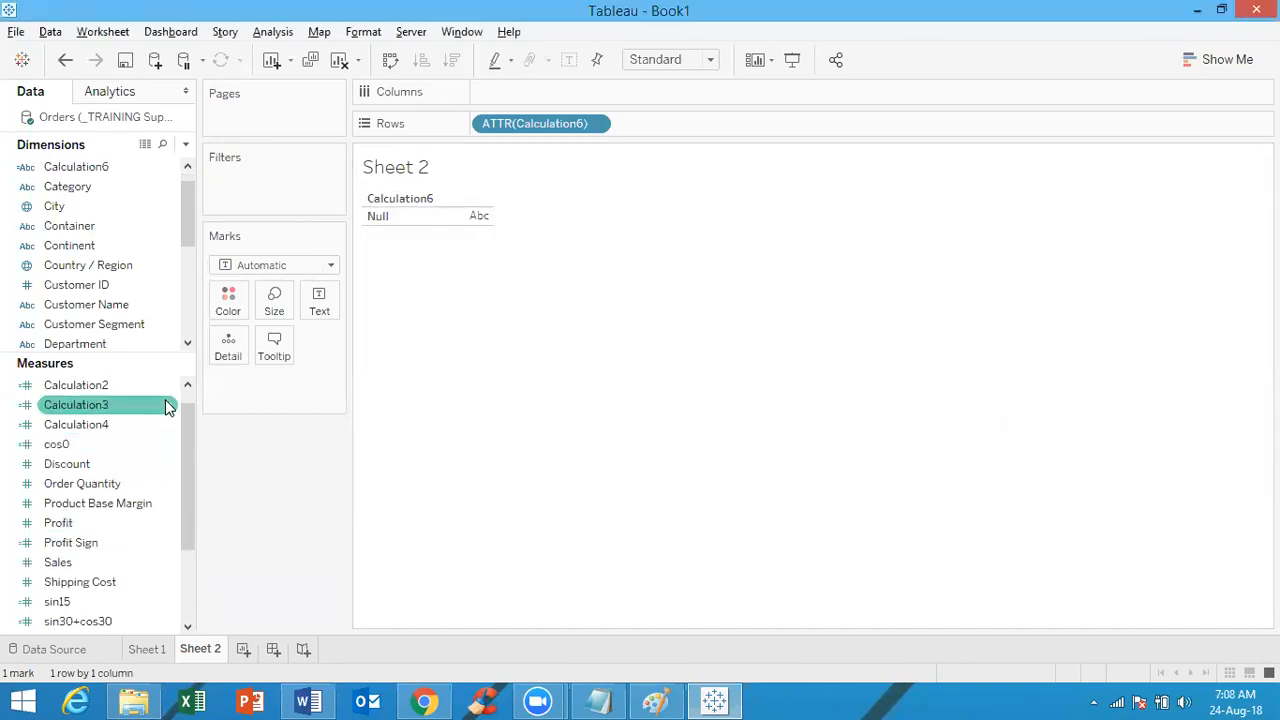
Check the saved formulas of the Calculation6 and Calculation5 dimensions, closing each one without changes
left_click_drag(182, 439, 184, 396)
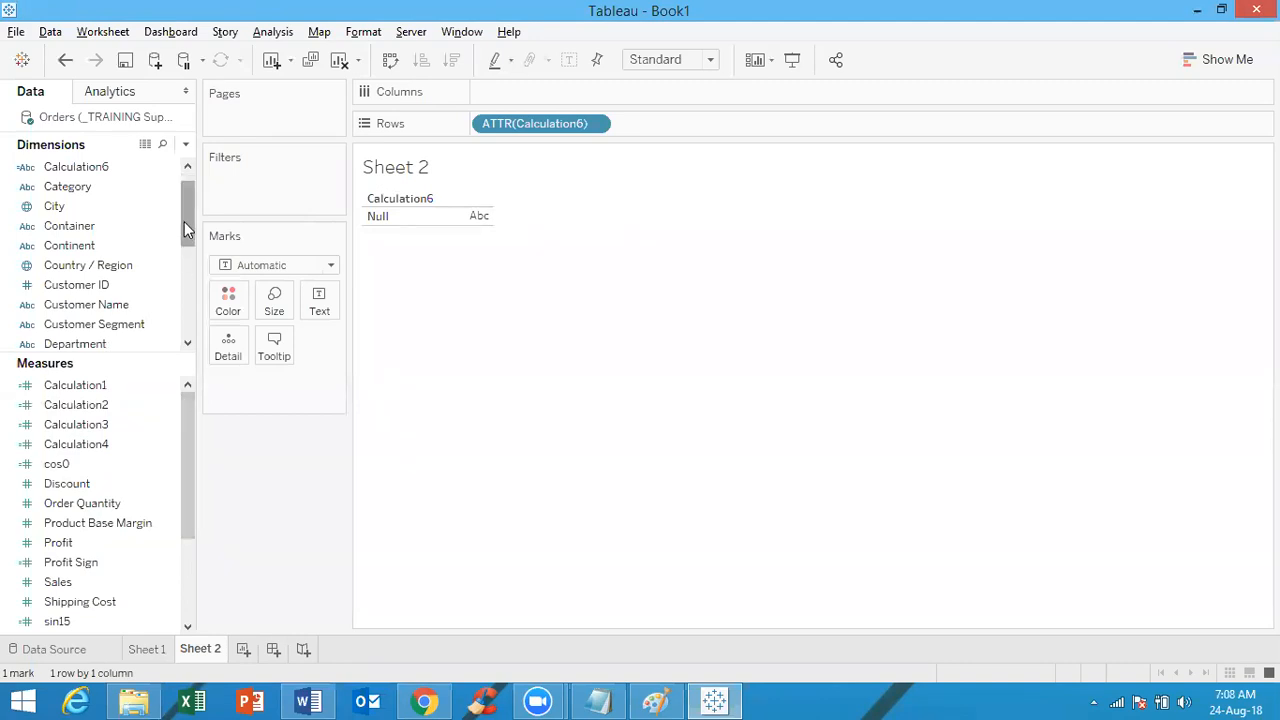
left_click_drag(184, 221, 182, 321)
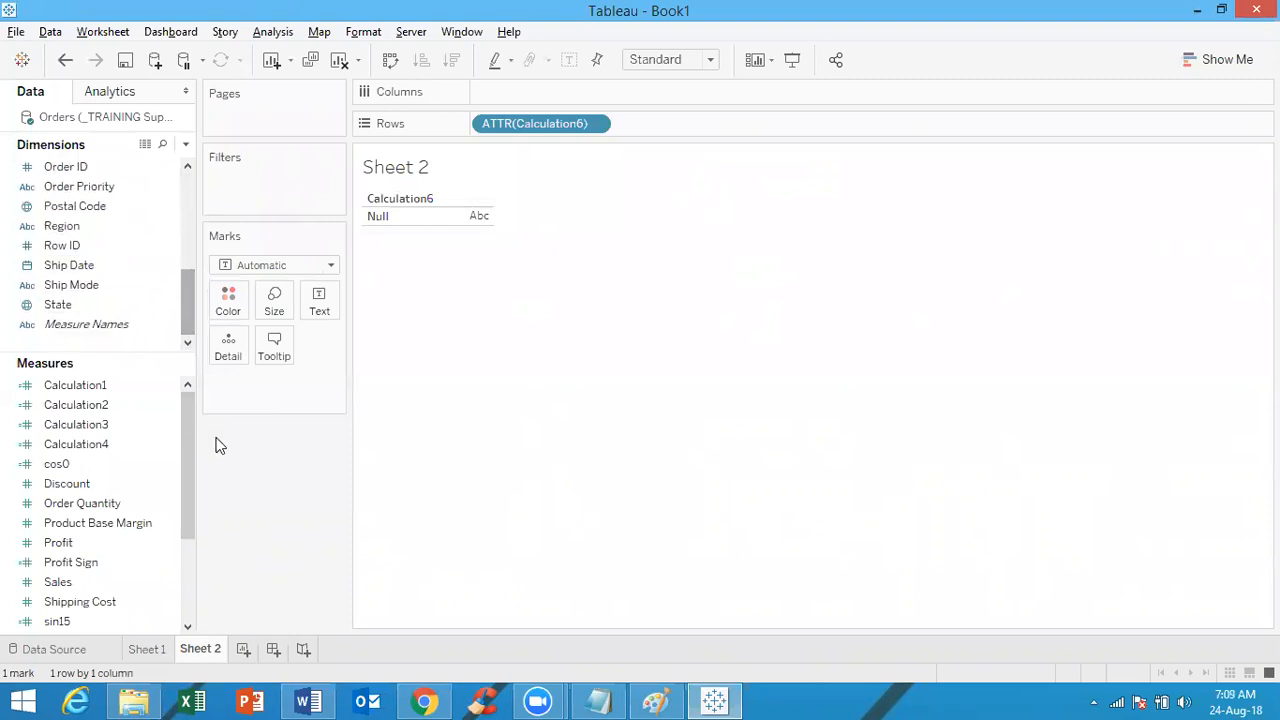
left_click_drag(186, 420, 183, 392)
left_click(189, 176)
left_click(189, 176)
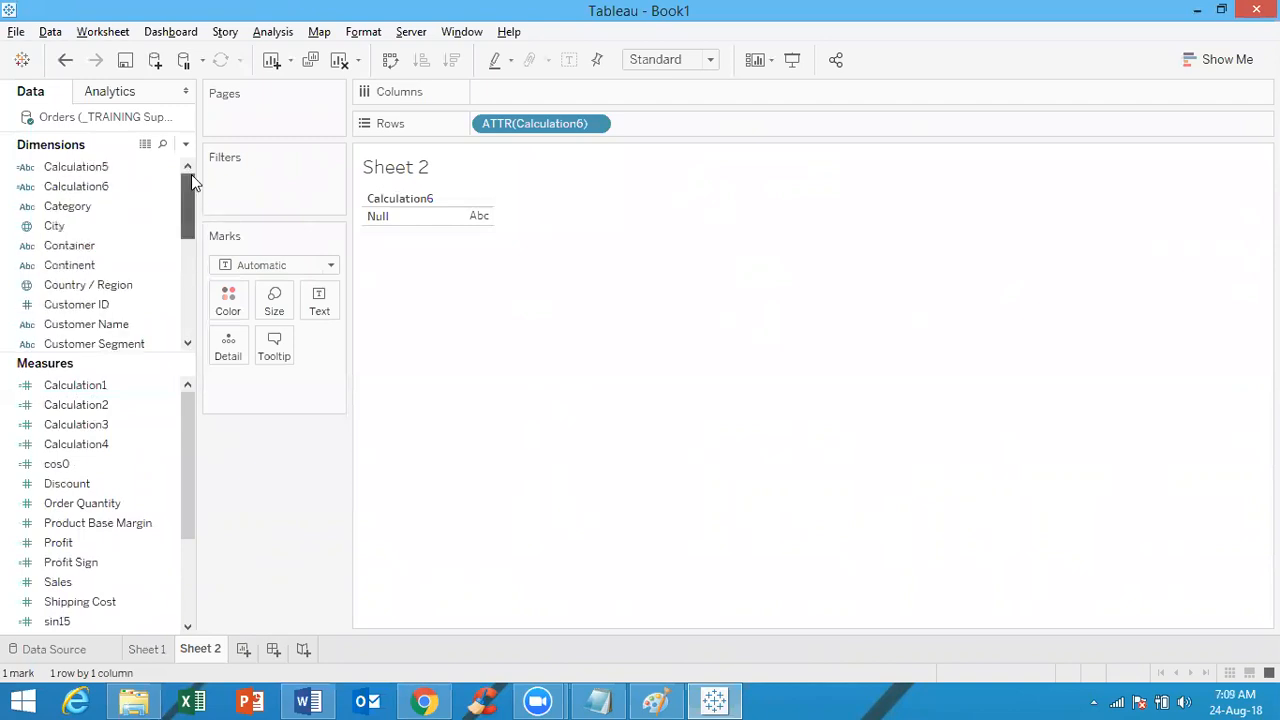
right_click(135, 184)
left_click(197, 304)
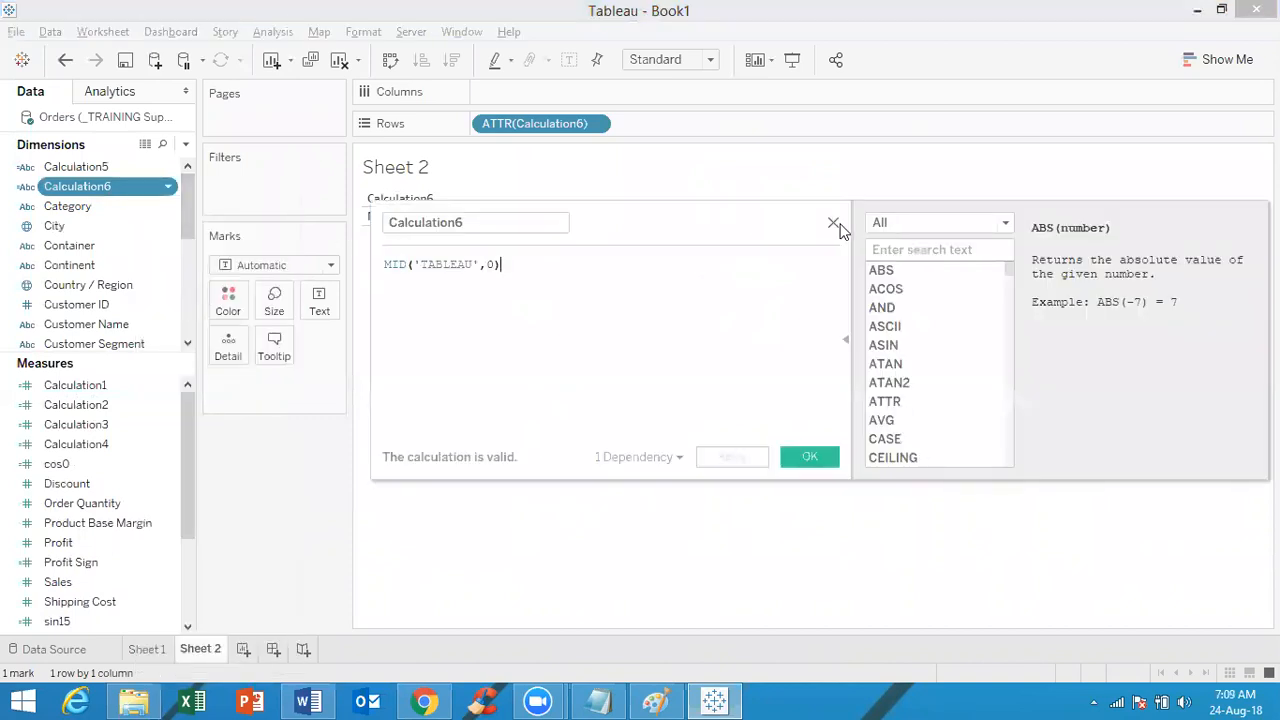
left_click(833, 222)
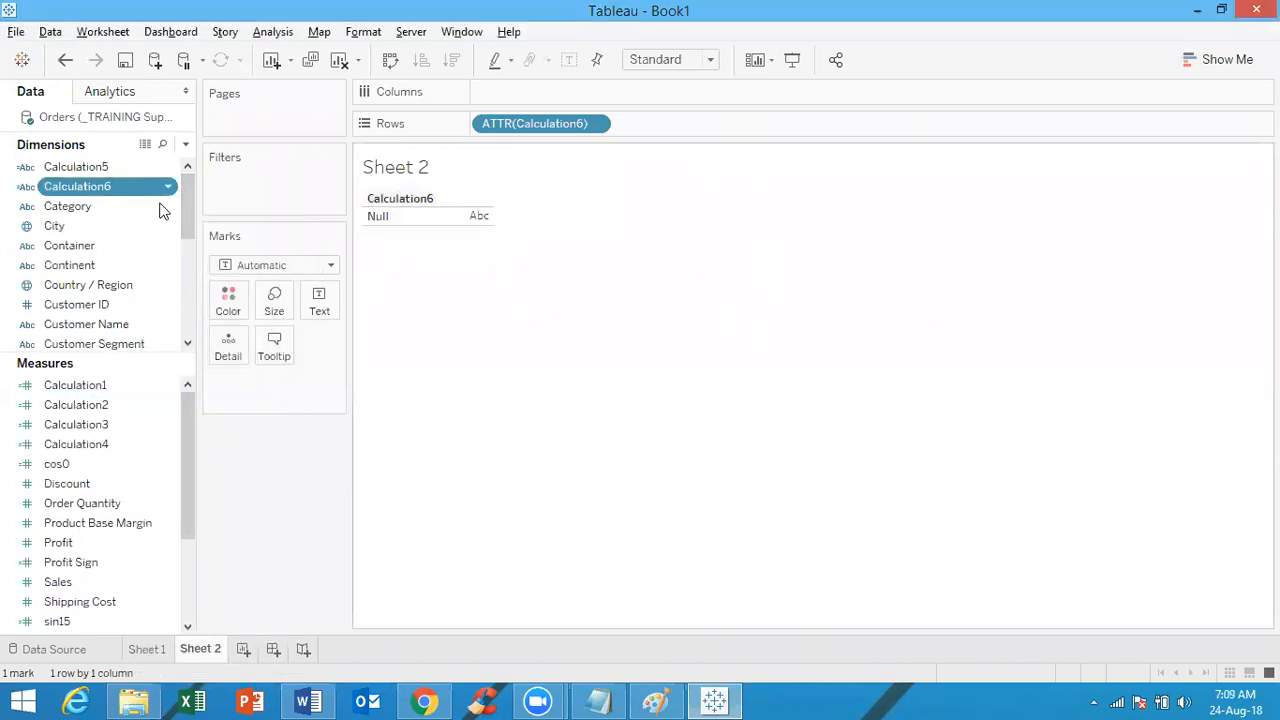
right_click(109, 164)
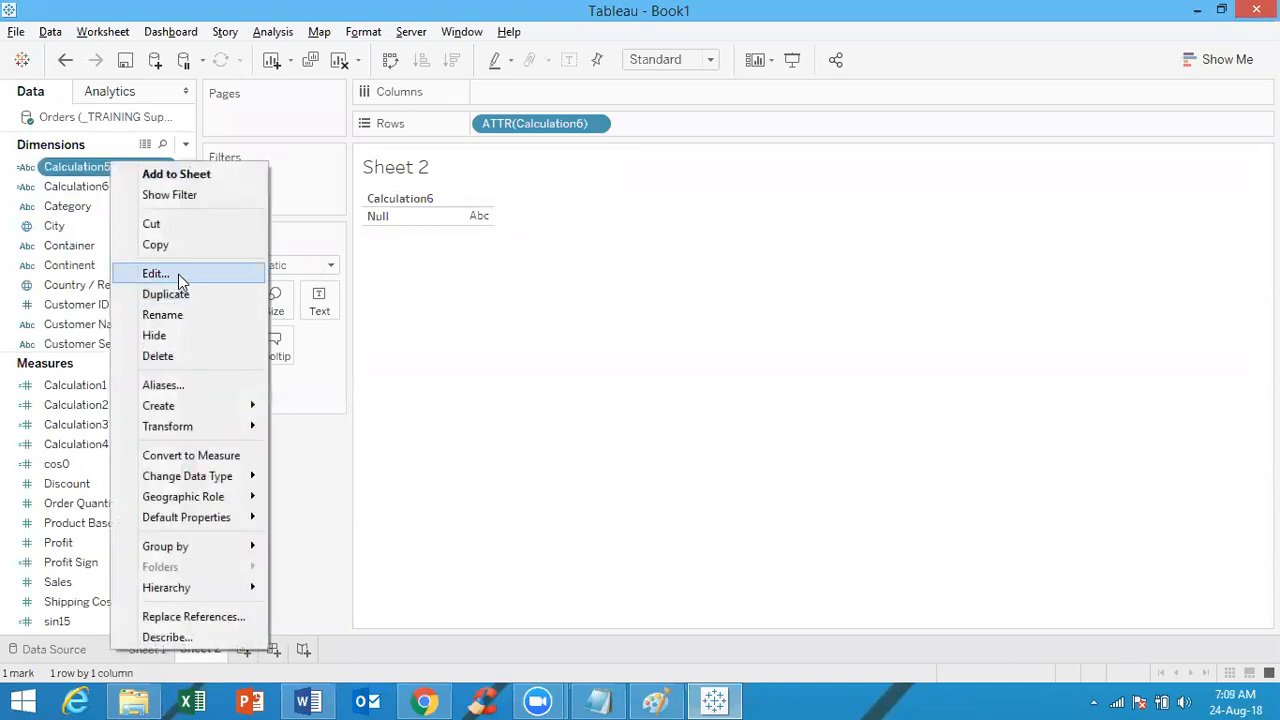
left_click(178, 274)
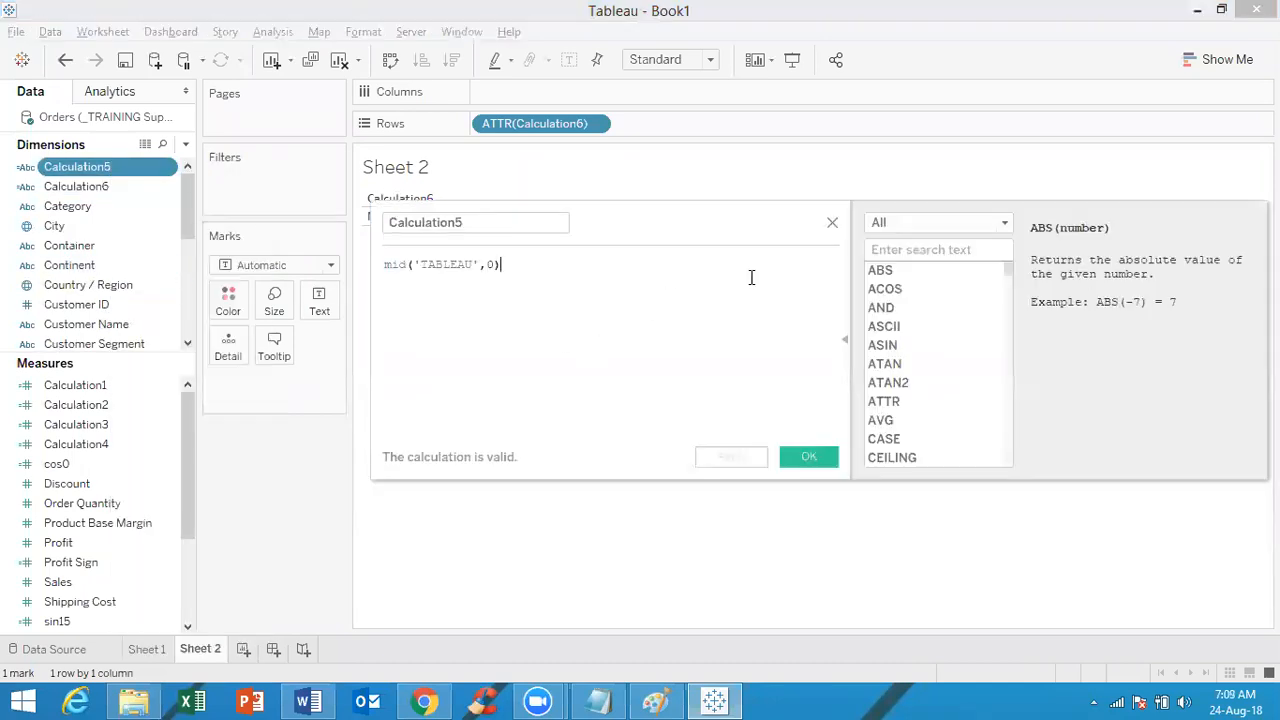
left_click(833, 225)
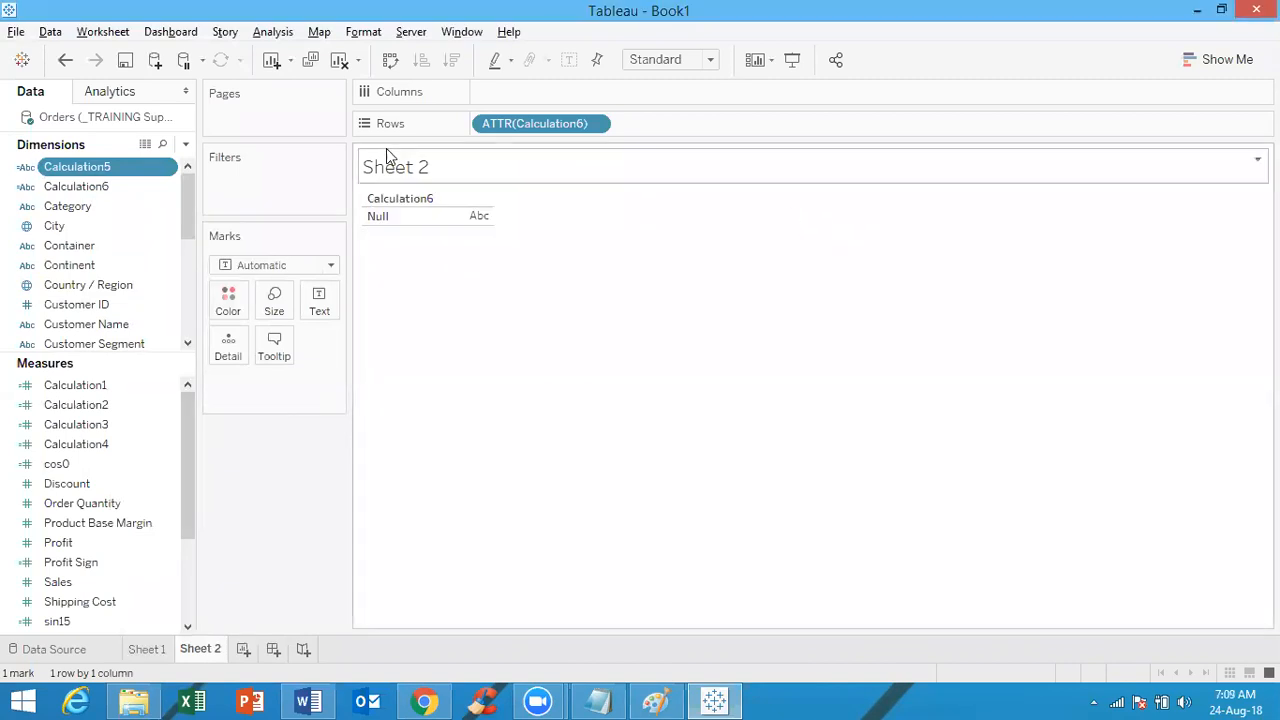
Replace Calculation6 on Rows with the Calculation5 dimension
left_click_drag(506, 125, 540, 42)
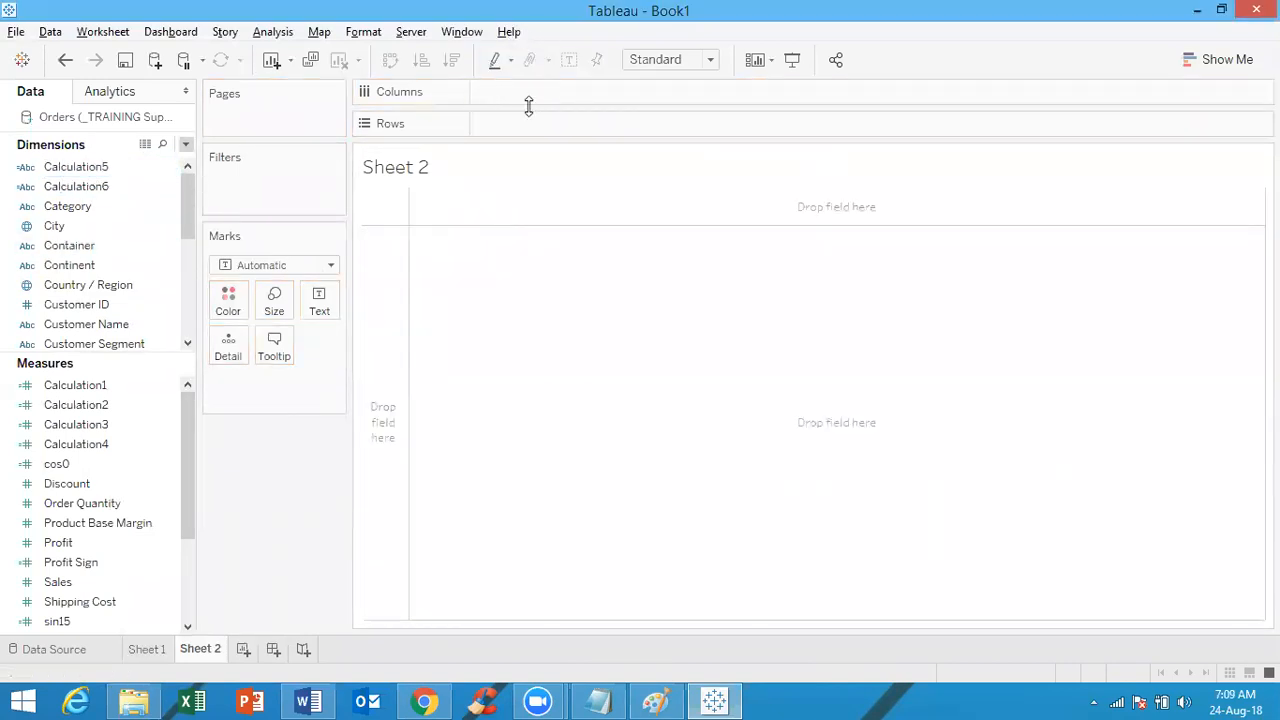
left_click(59, 172)
left_click_drag(59, 172, 534, 122)
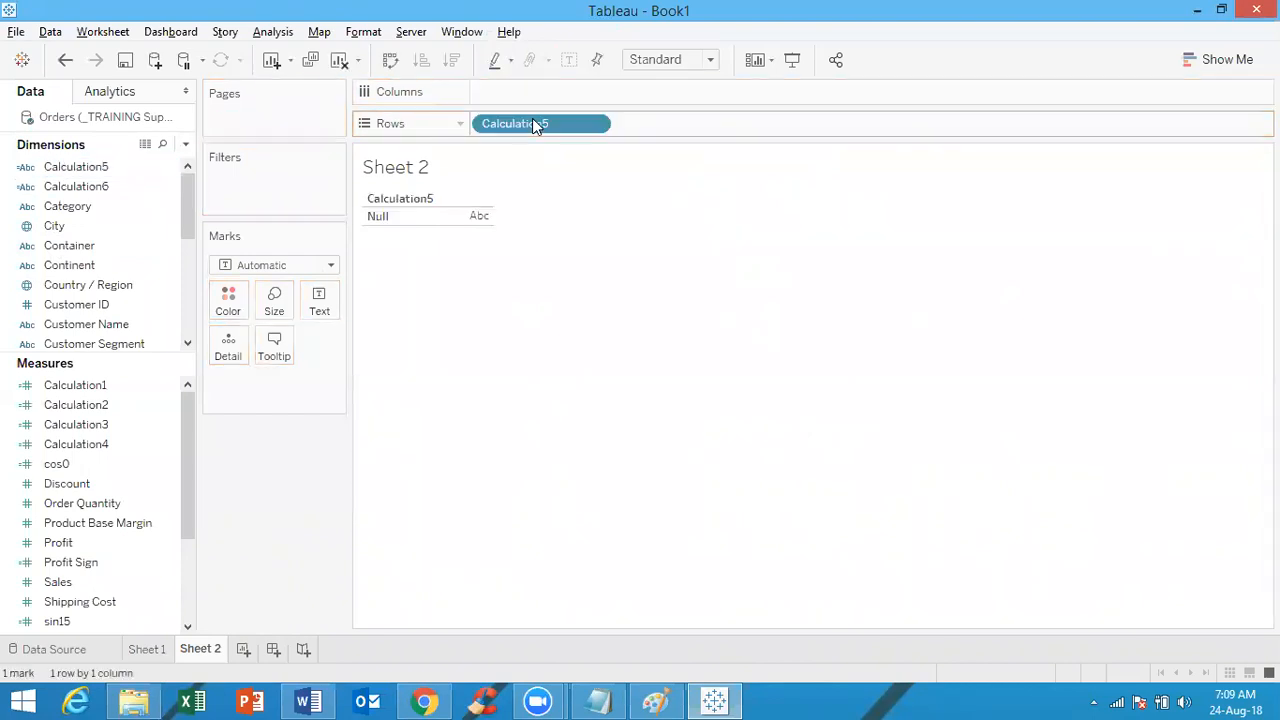
Try Calculation5 on Rows as an attribute, set it back to a dimension, and look at its measure aggregation options
left_click(594, 123)
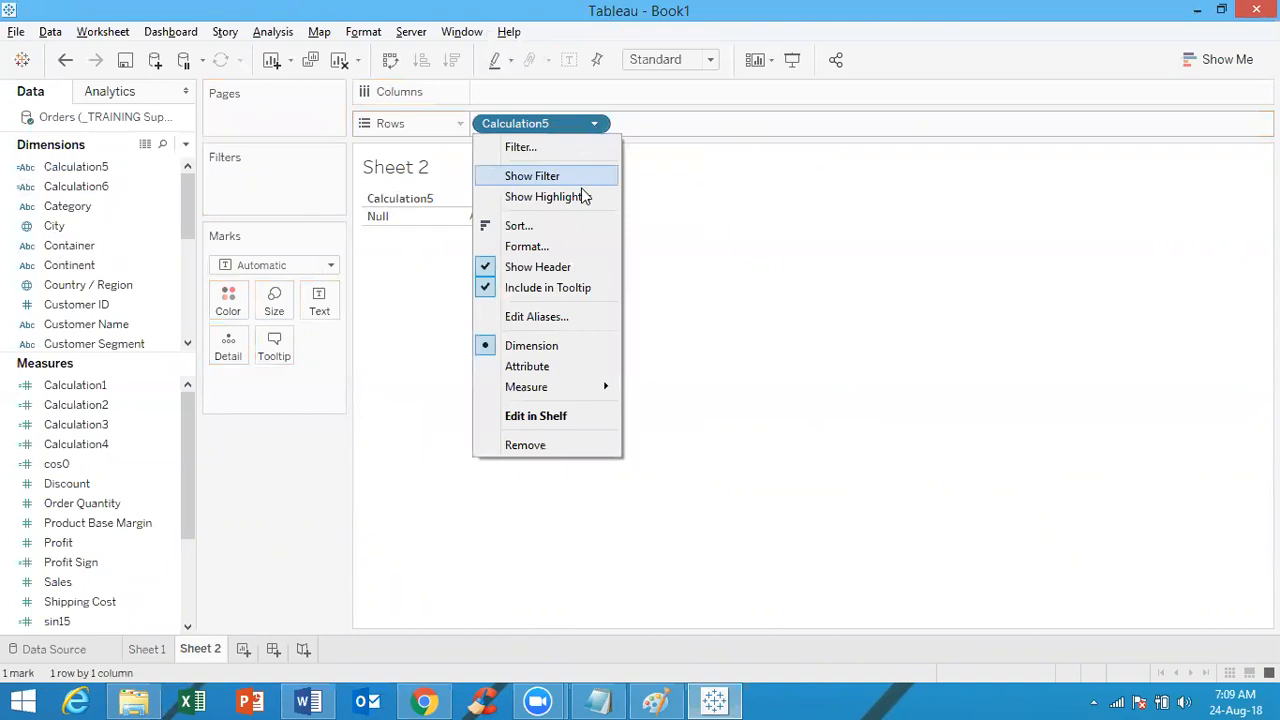
left_click(538, 367)
left_click(595, 125)
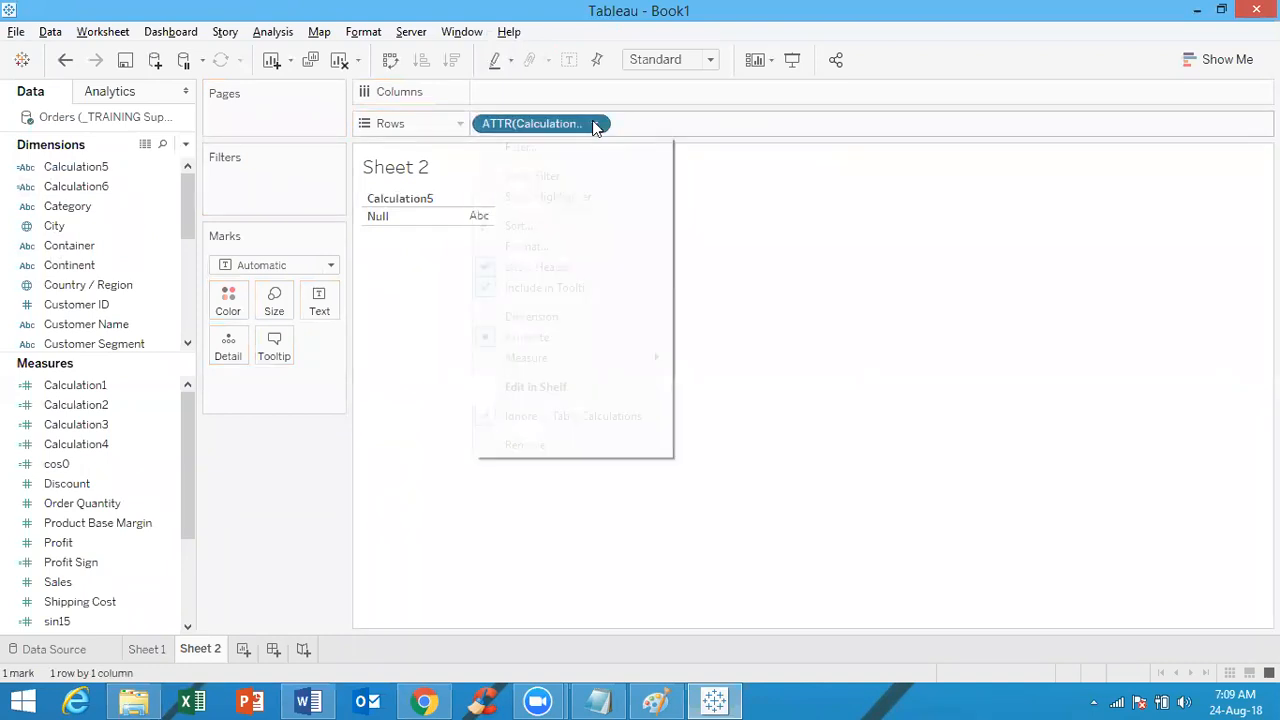
left_click(551, 323)
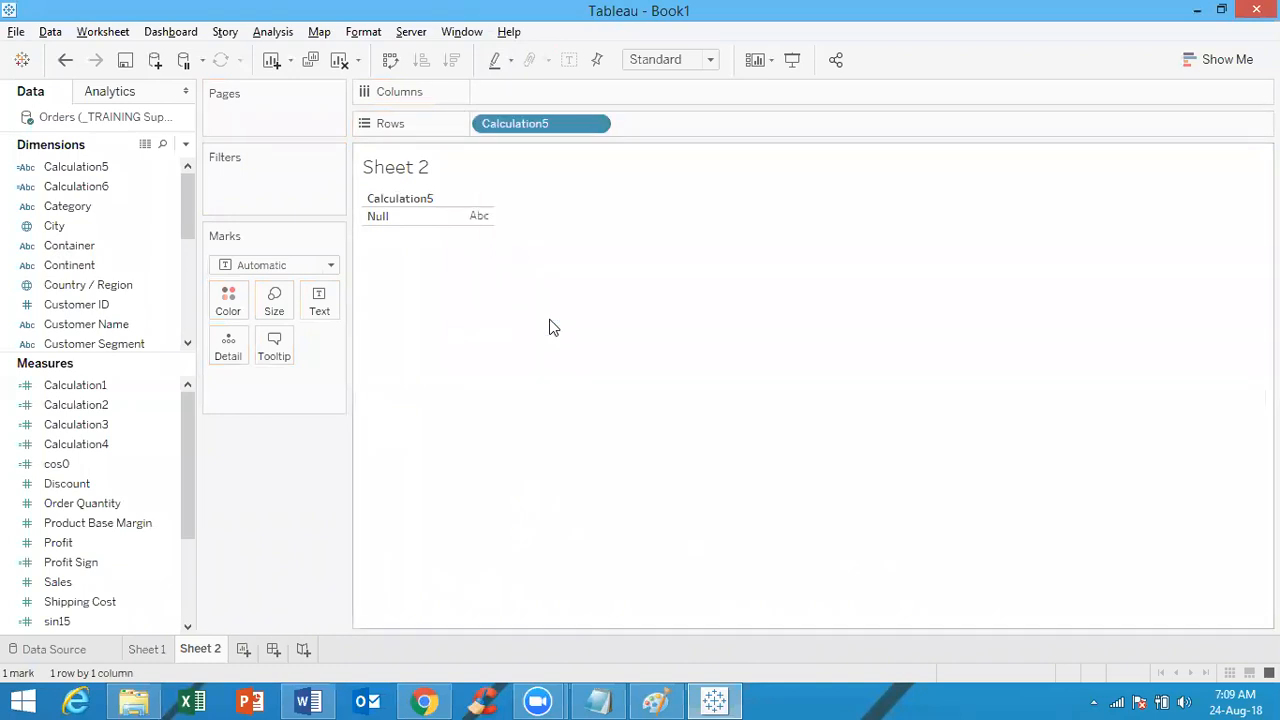
left_click(595, 125)
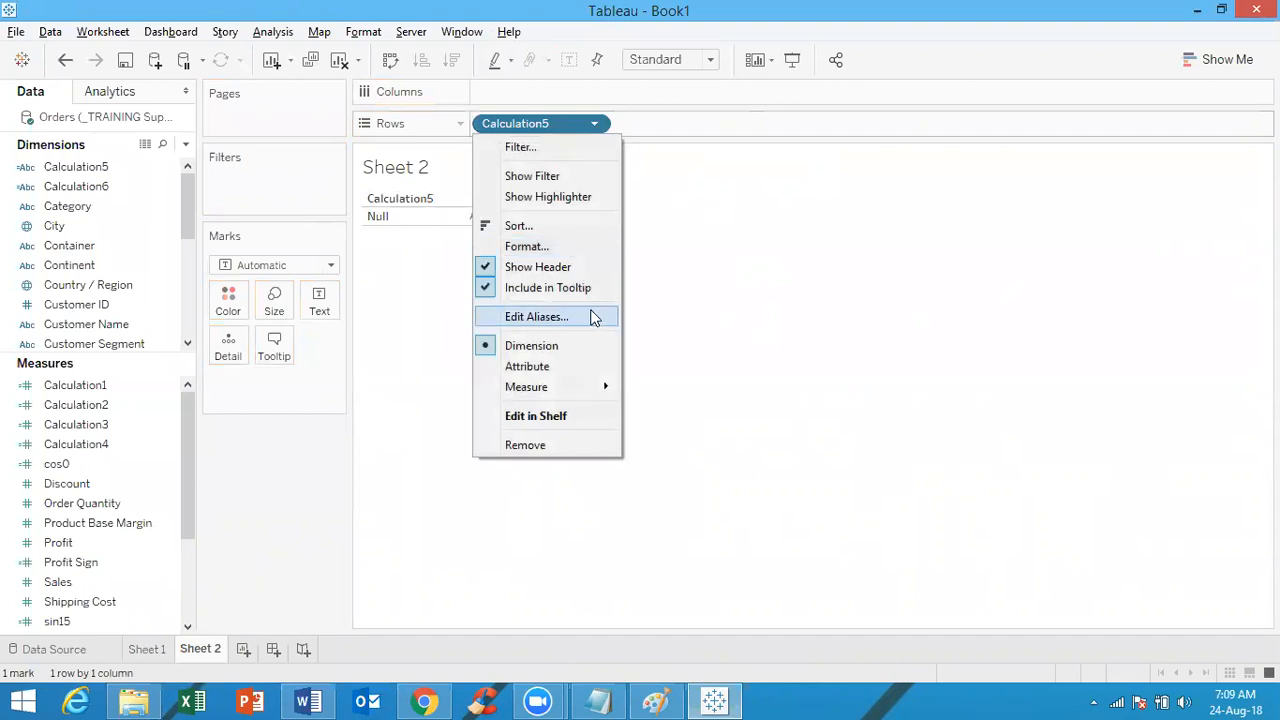
mouse_move(588, 388)
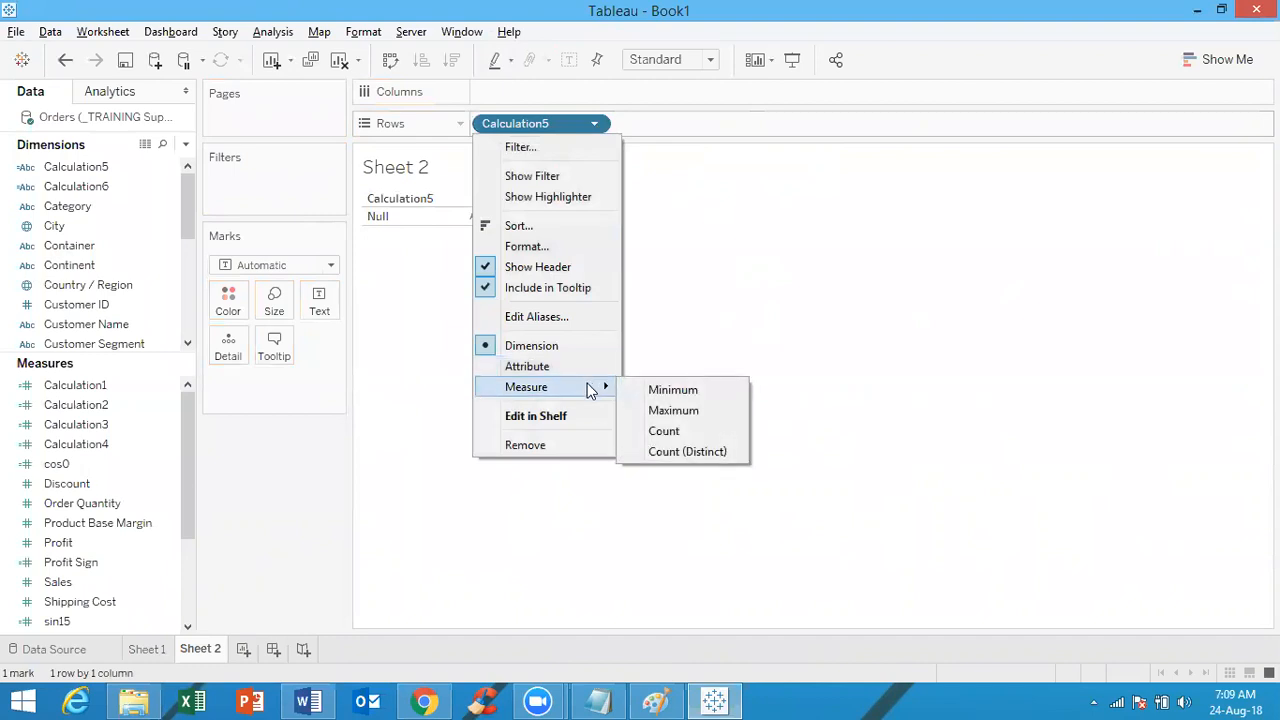
left_click(684, 345)
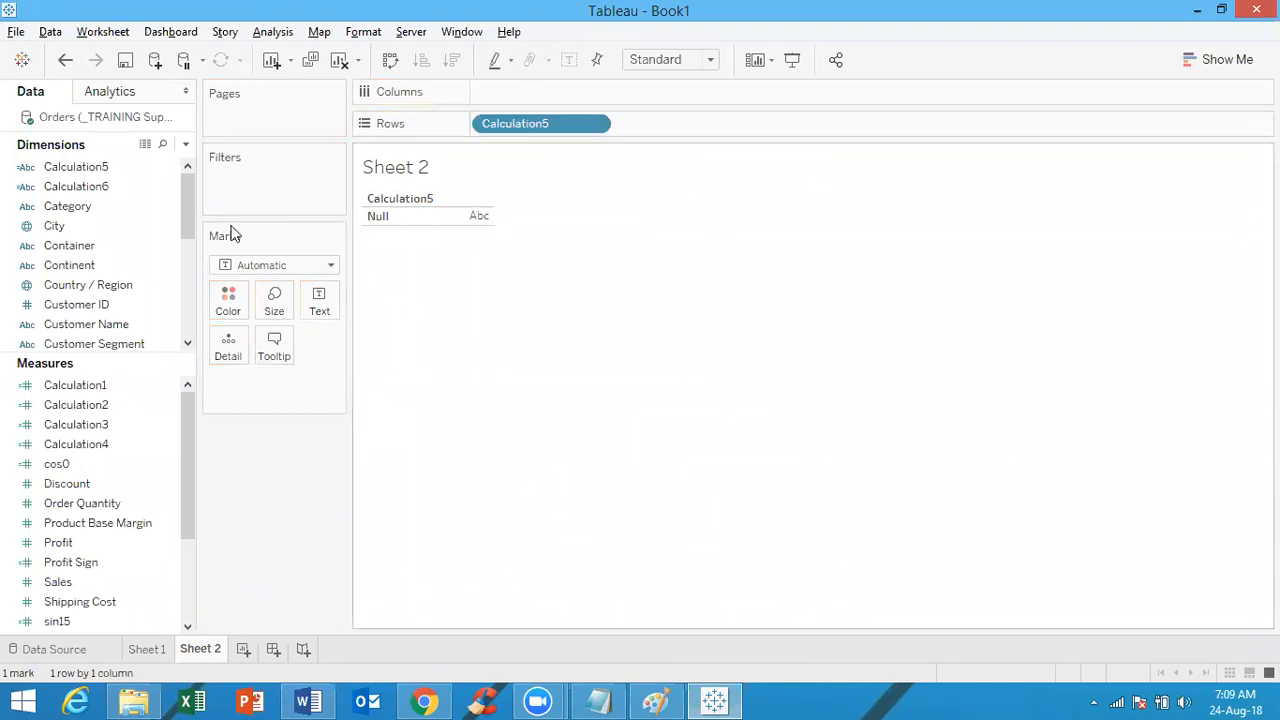
Edit Calculation5 to remove the start argument so the formula reads mid('TABLEAU'), and view the calculation error details
right_click(122, 171)
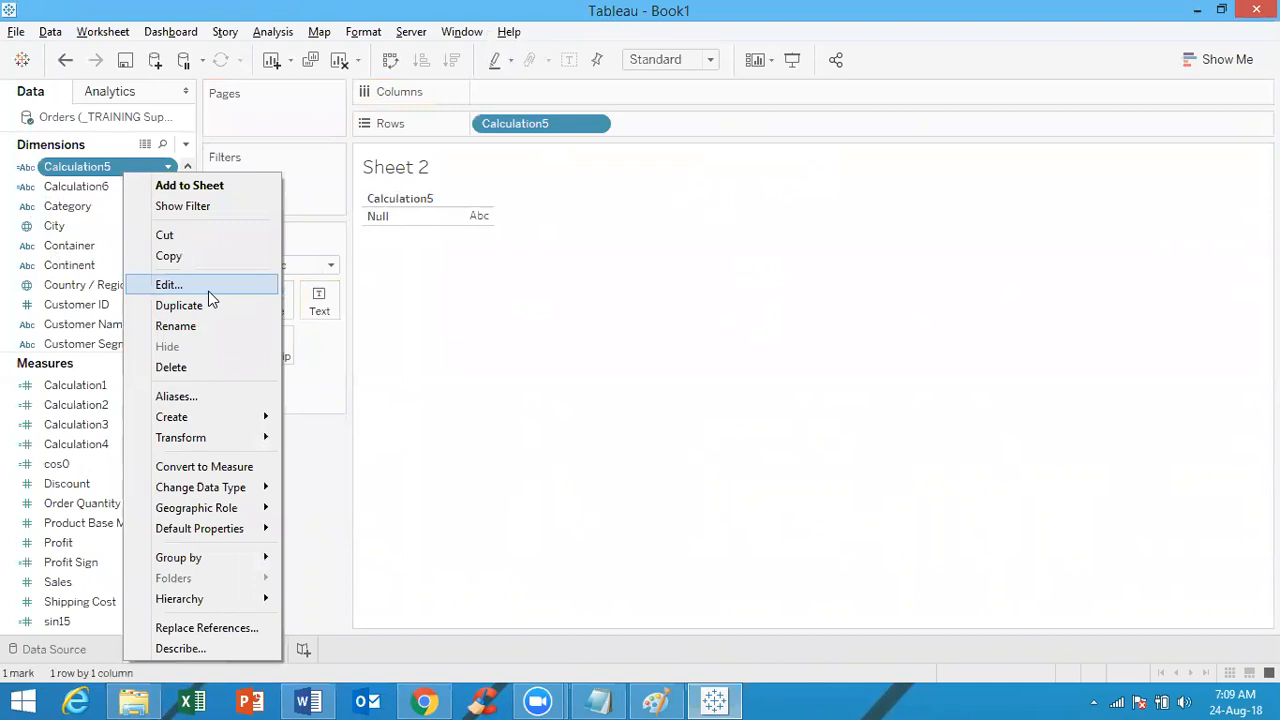
left_click(208, 288)
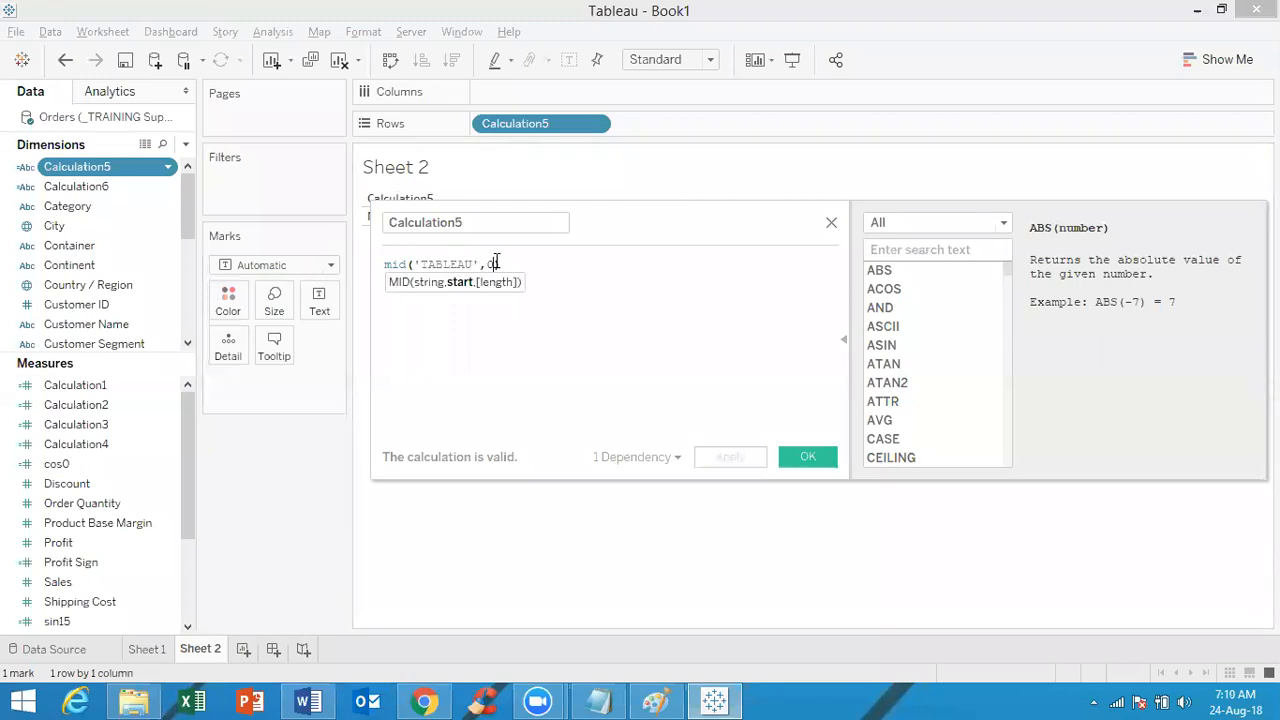
key("BackSpace")
key("BackSpace")
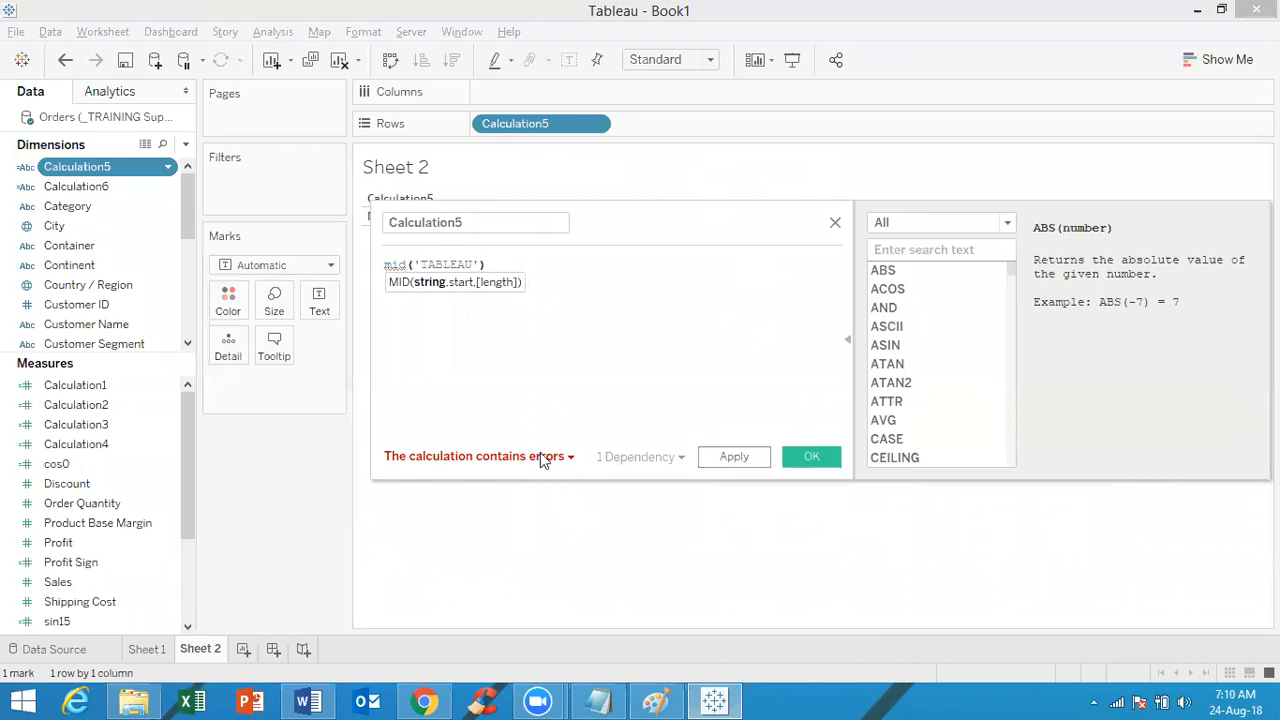
mouse_move(540, 462)
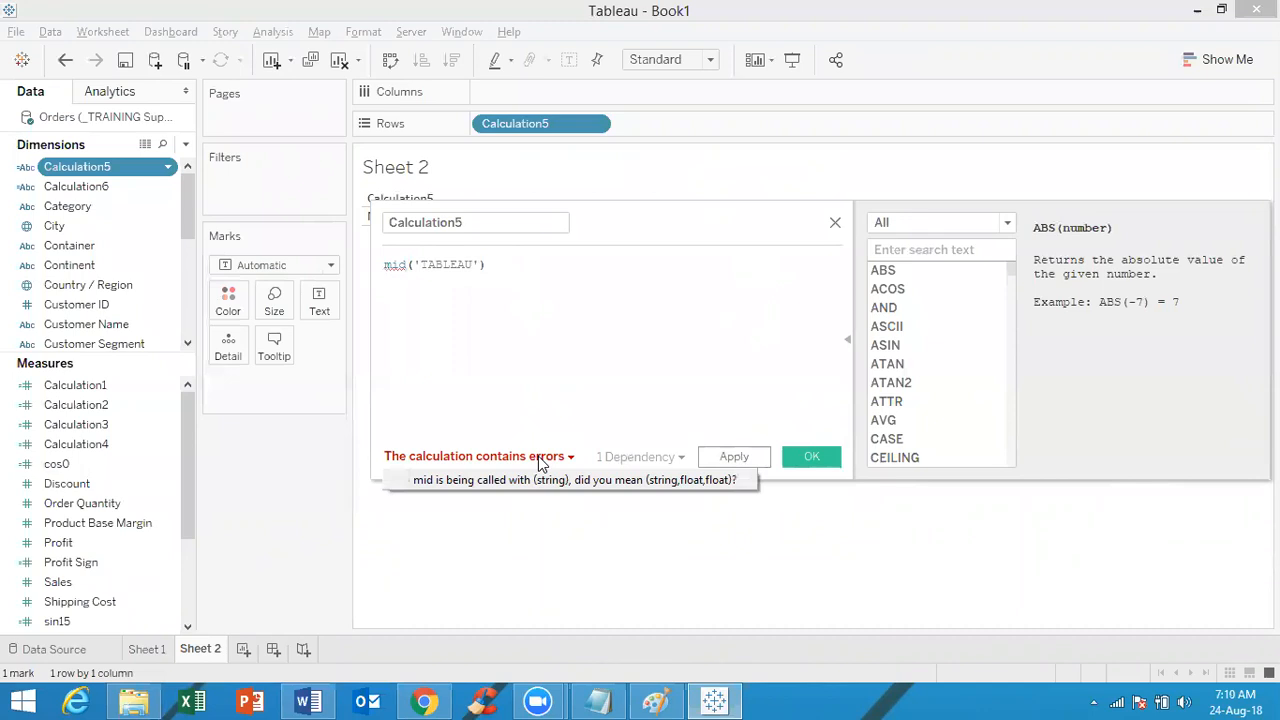
Add a start argument of 1 so the formula reads mid('TABLEAU',1), and save the field
left_click(480, 264)
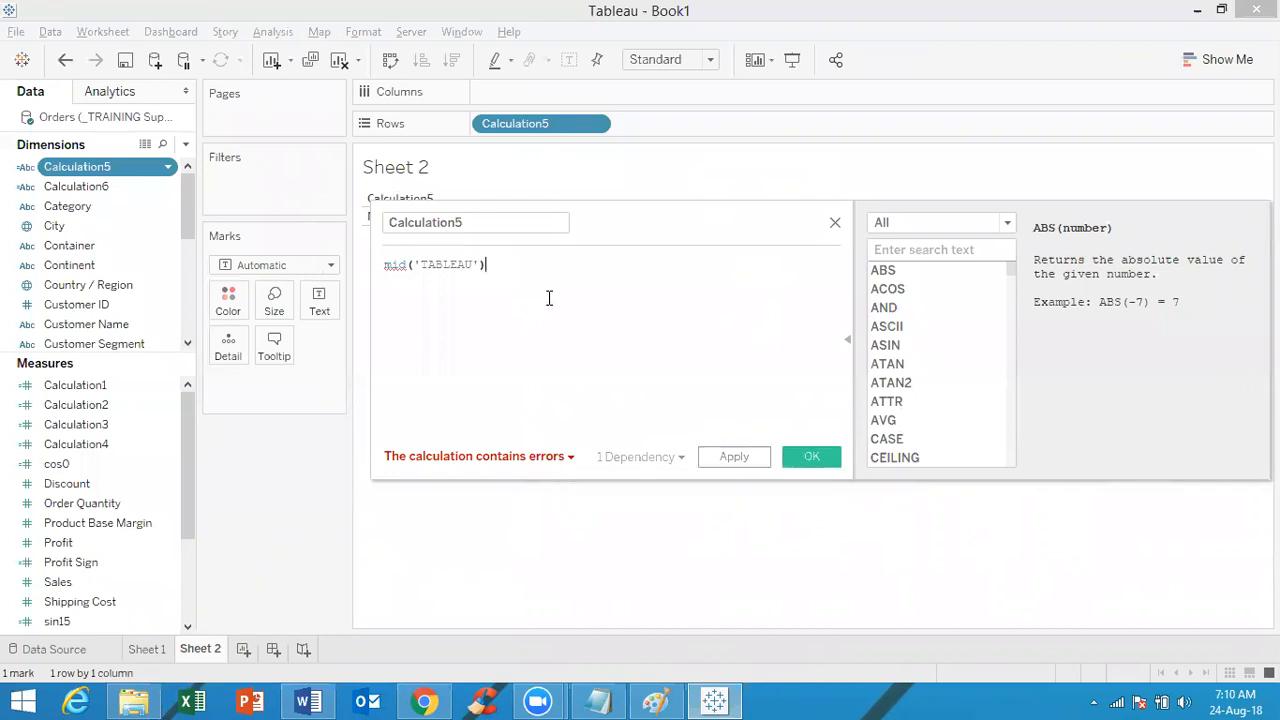
key("Left")
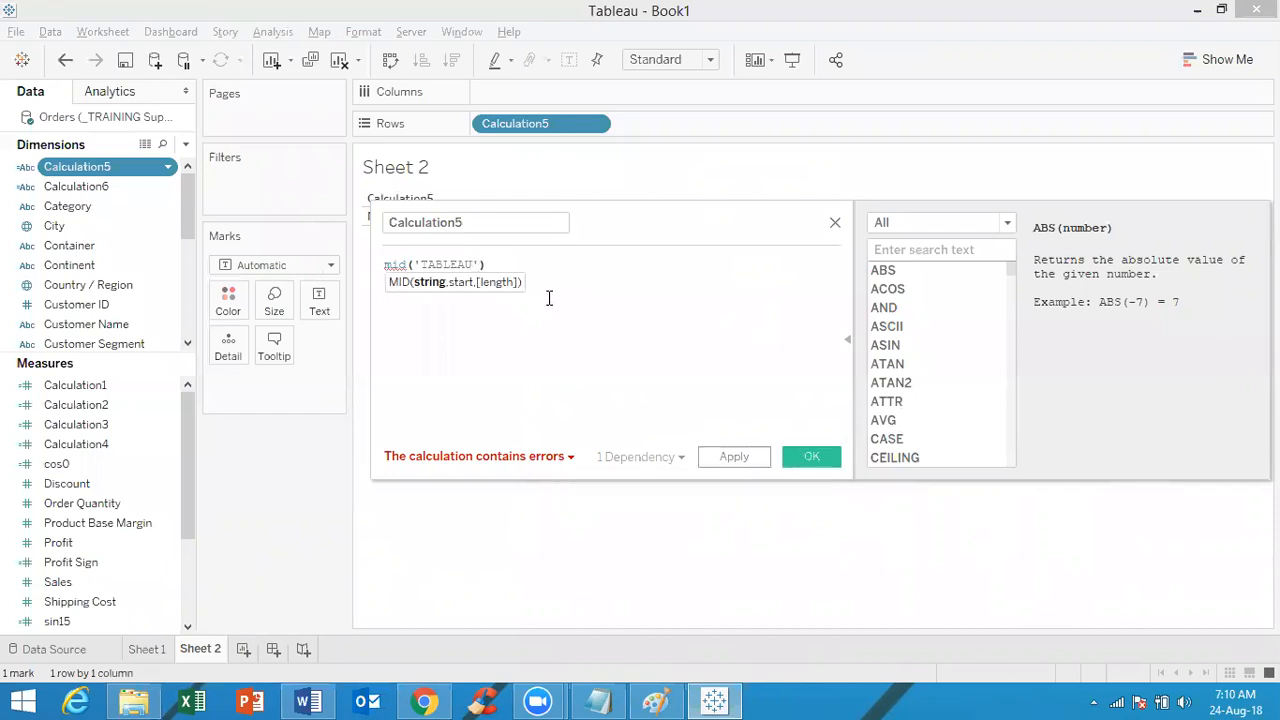
type(", 1")
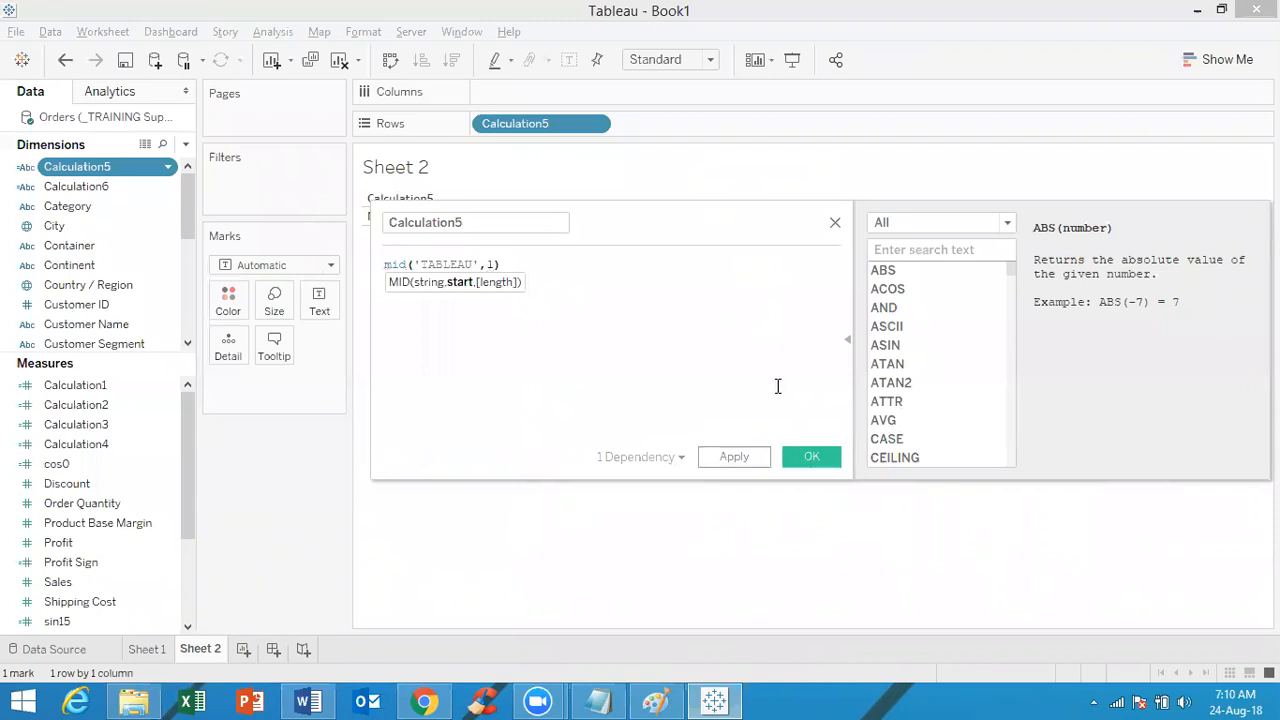
left_click(812, 463)
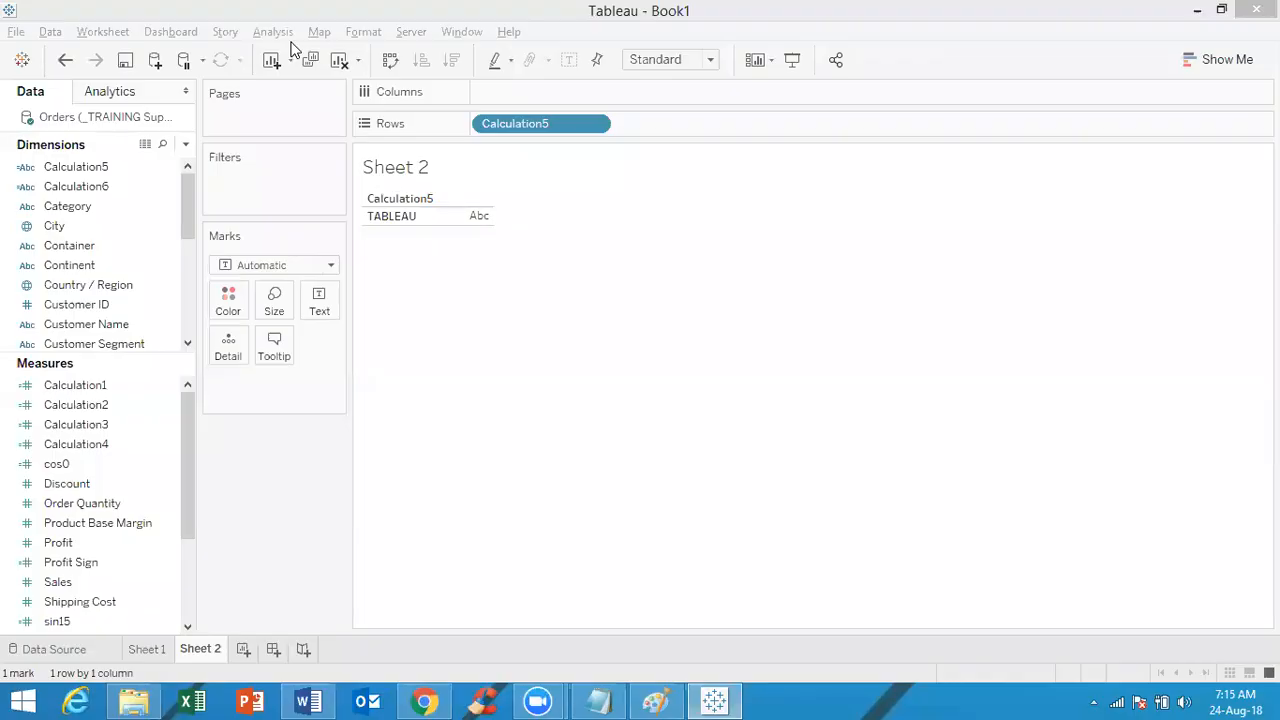
left_click(686, 320)
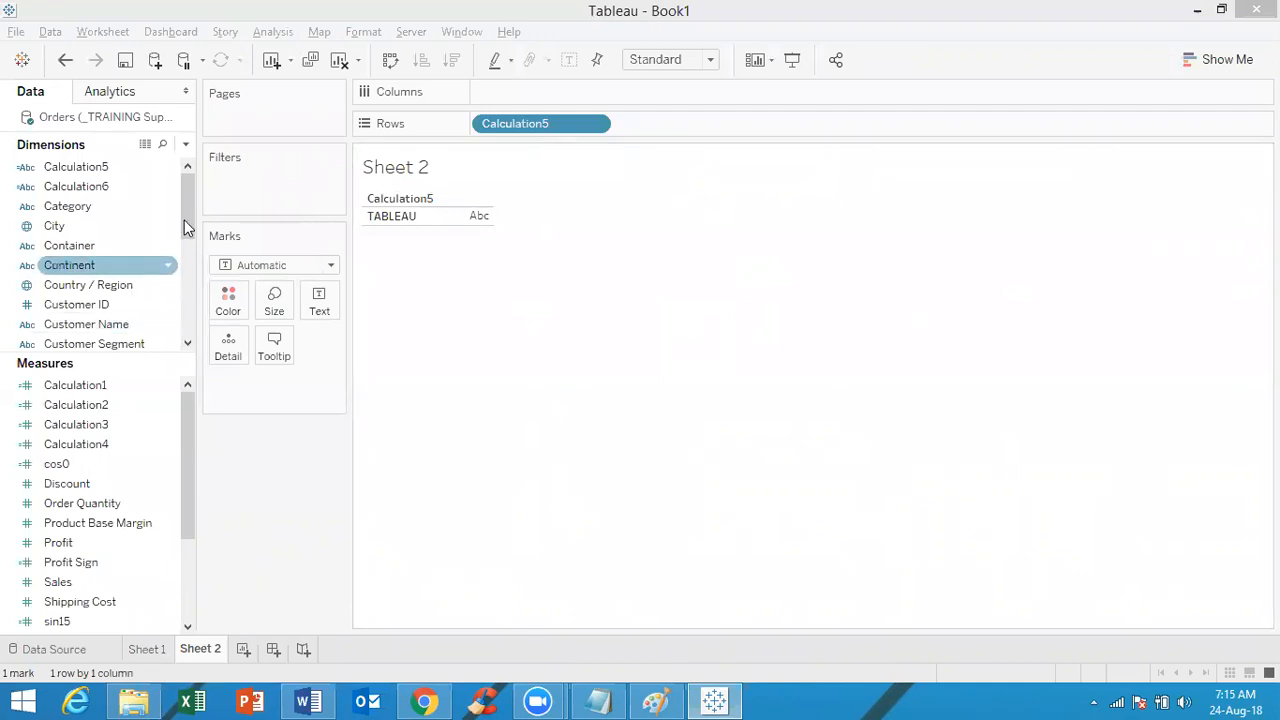
left_click_drag(182, 204, 186, 259)
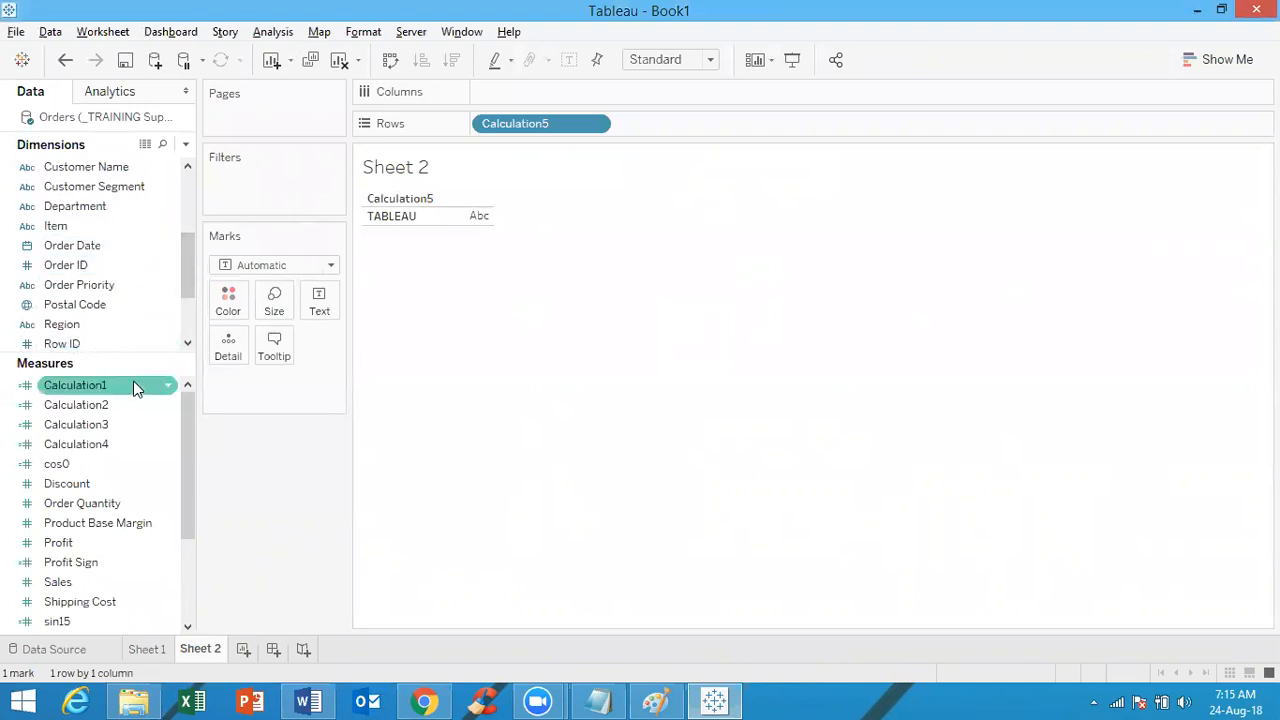
left_click_drag(190, 443, 184, 411)
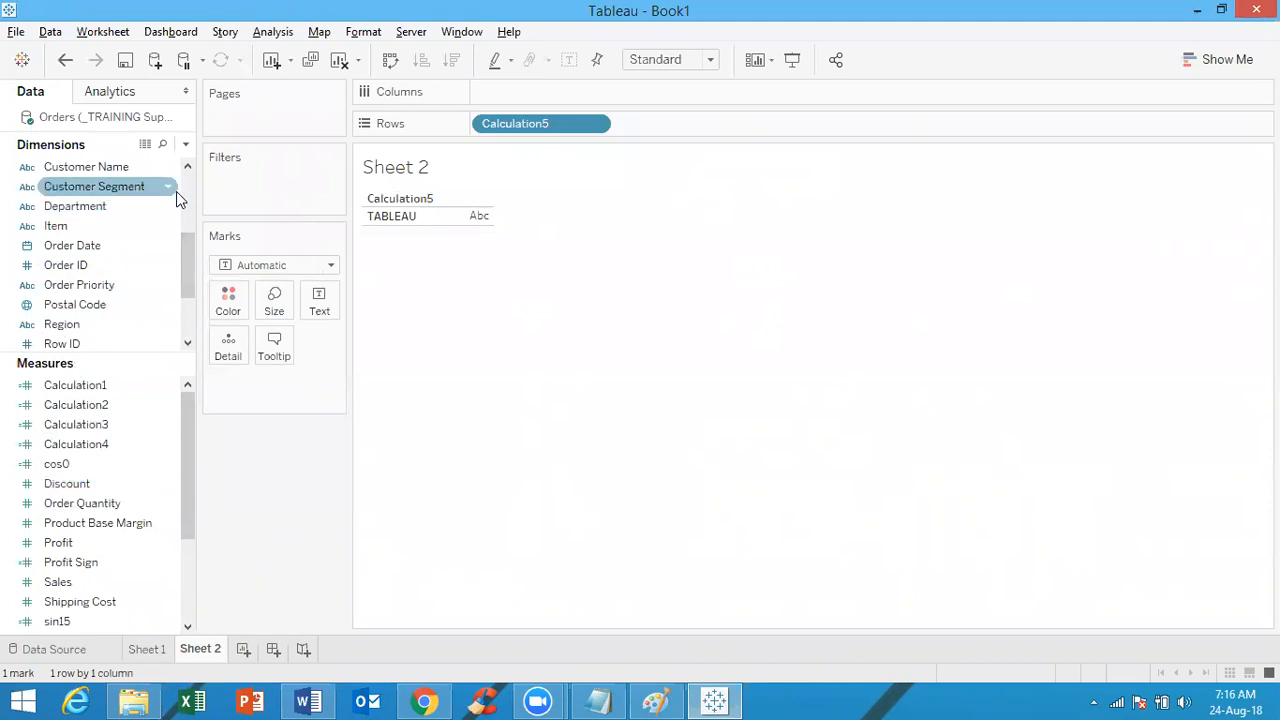
Start a new parameter named ItemSearch and set its data type to String
left_click(185, 146)
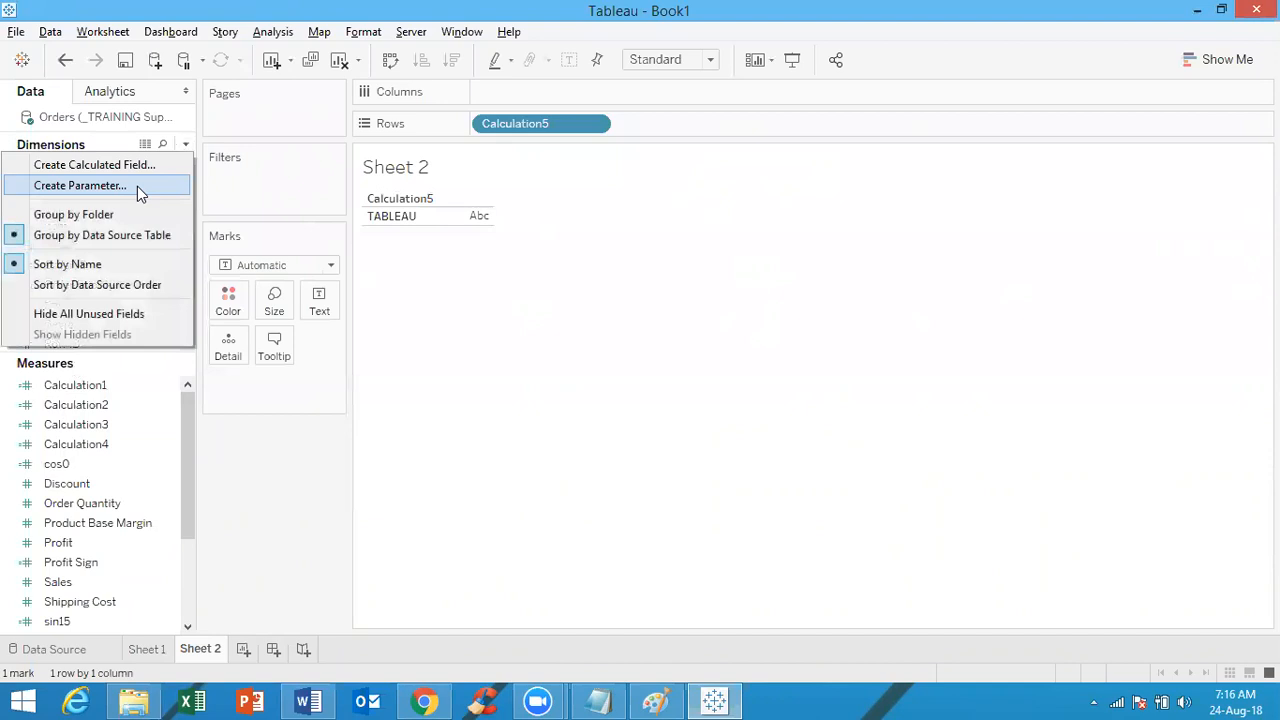
left_click(137, 186)
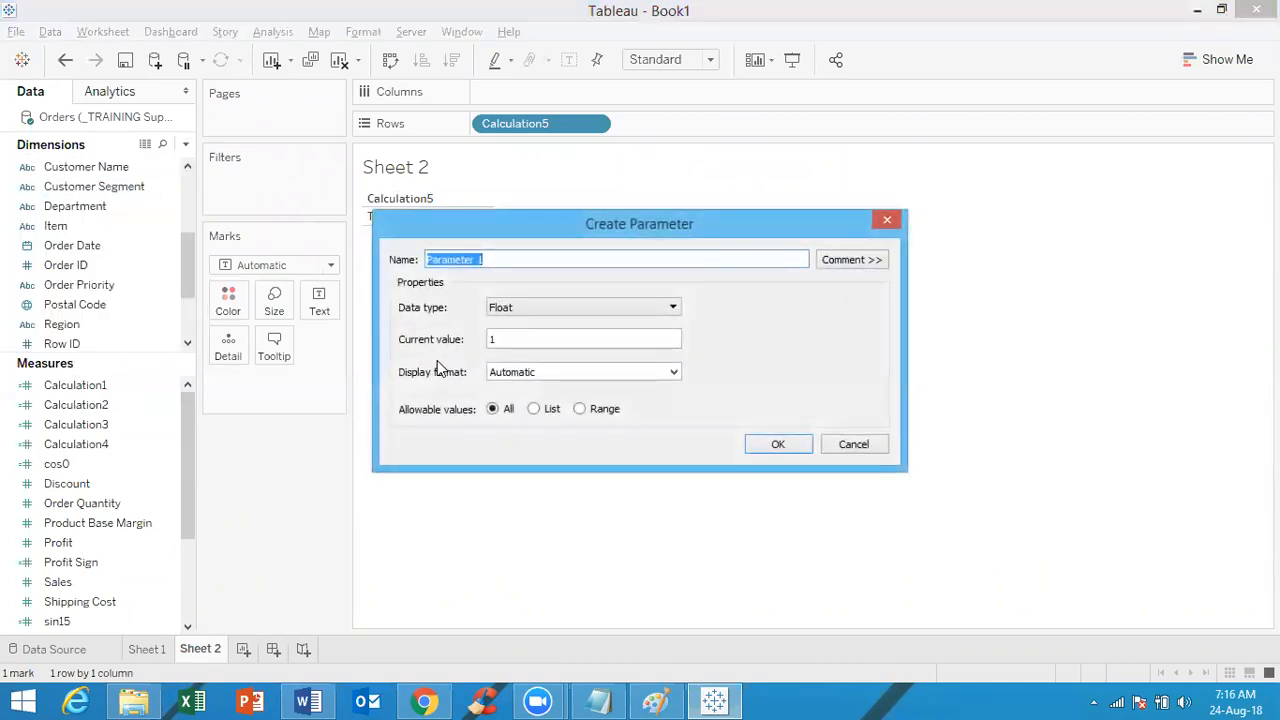
type("I")
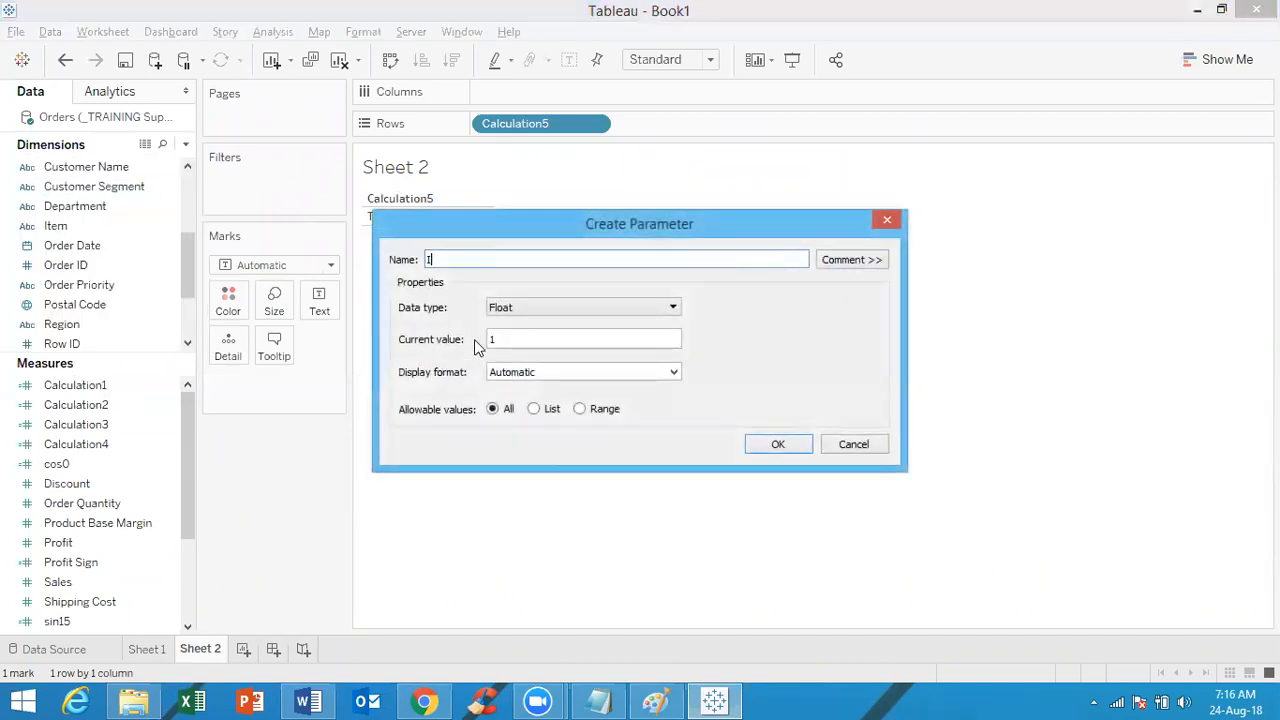
type("temSearch")
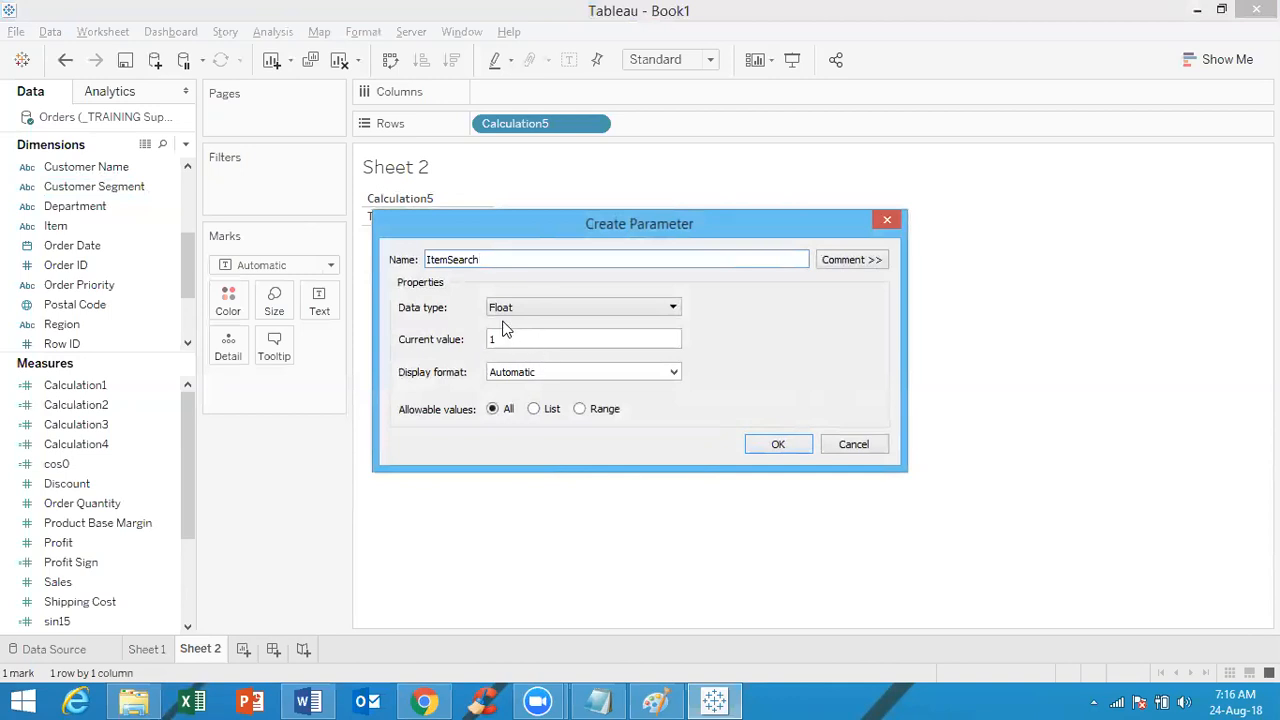
left_click(508, 311)
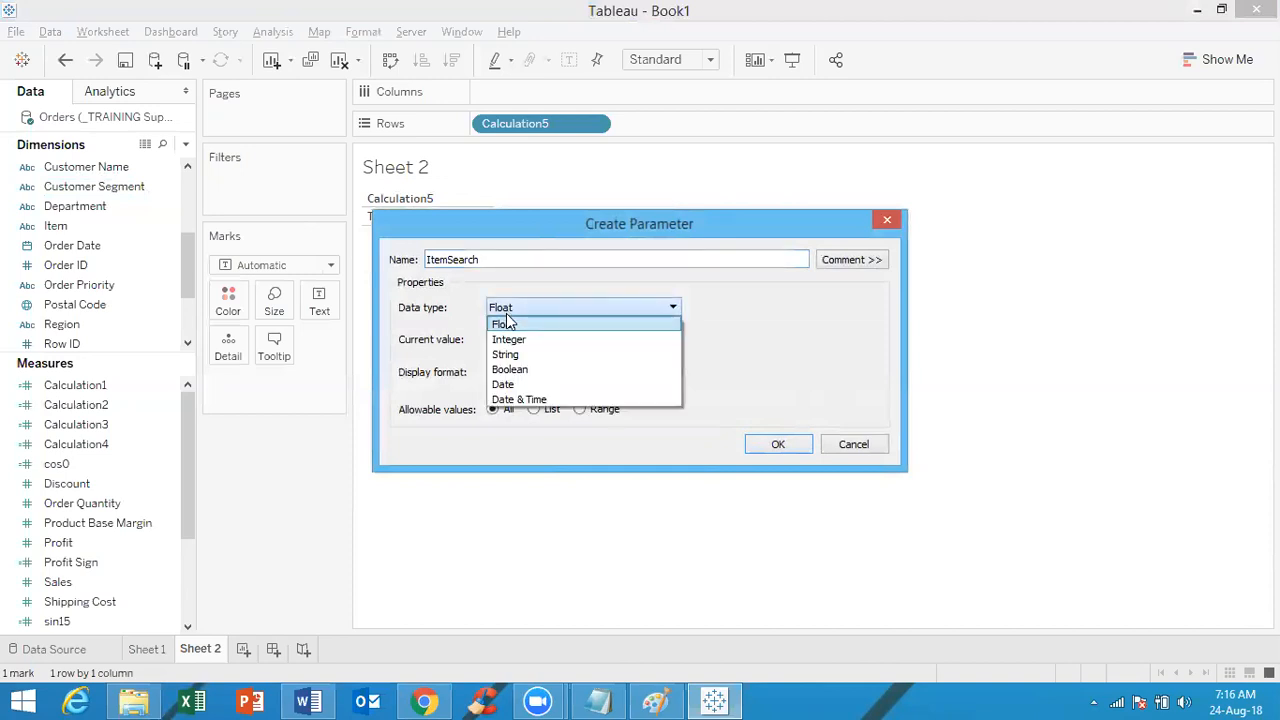
left_click(518, 355)
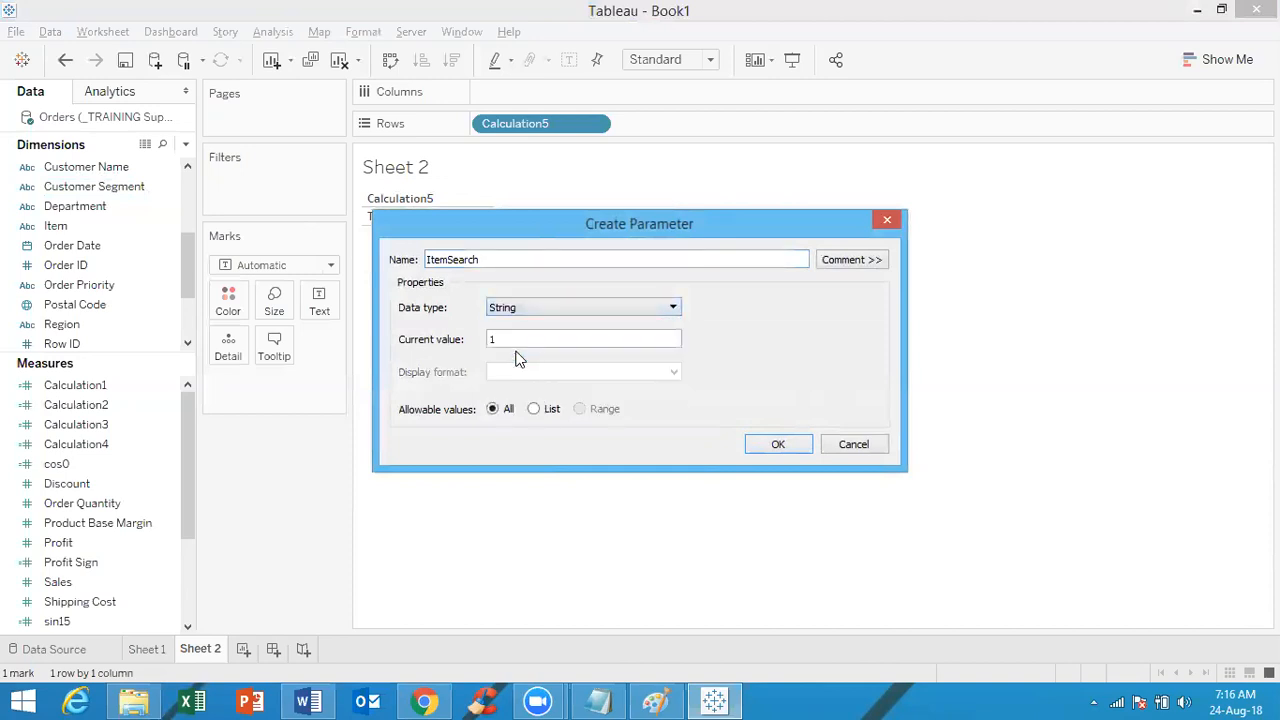
Restrict the ItemSearch parameter to a list of allowable values: canon, xerox, ibm and at&t
left_click(533, 408)
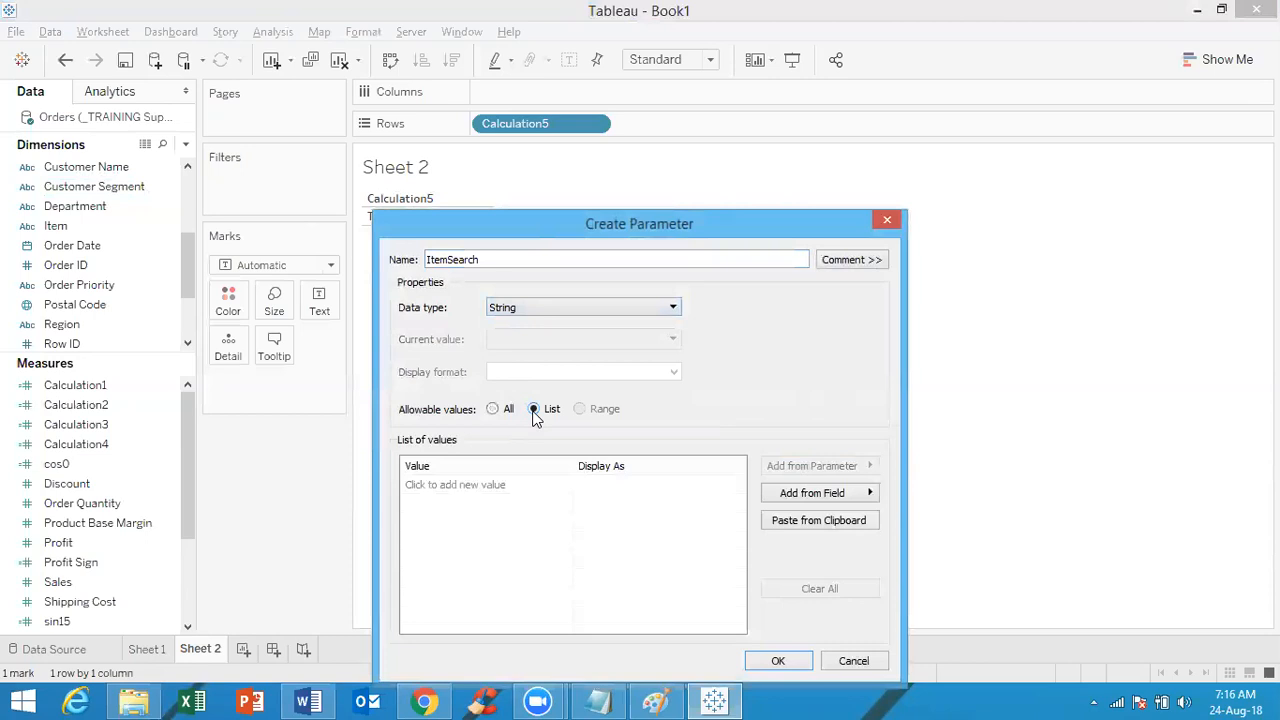
left_click(464, 484)
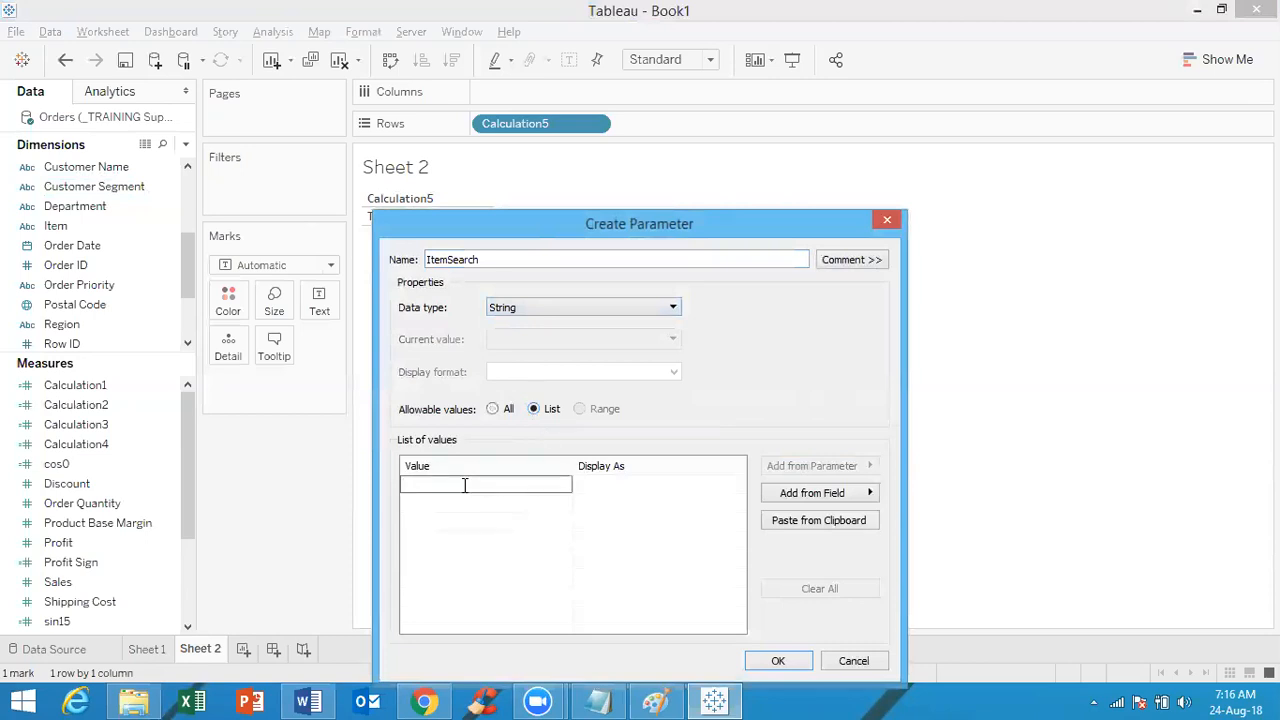
type("canon")
key("Return")
type("xerox")
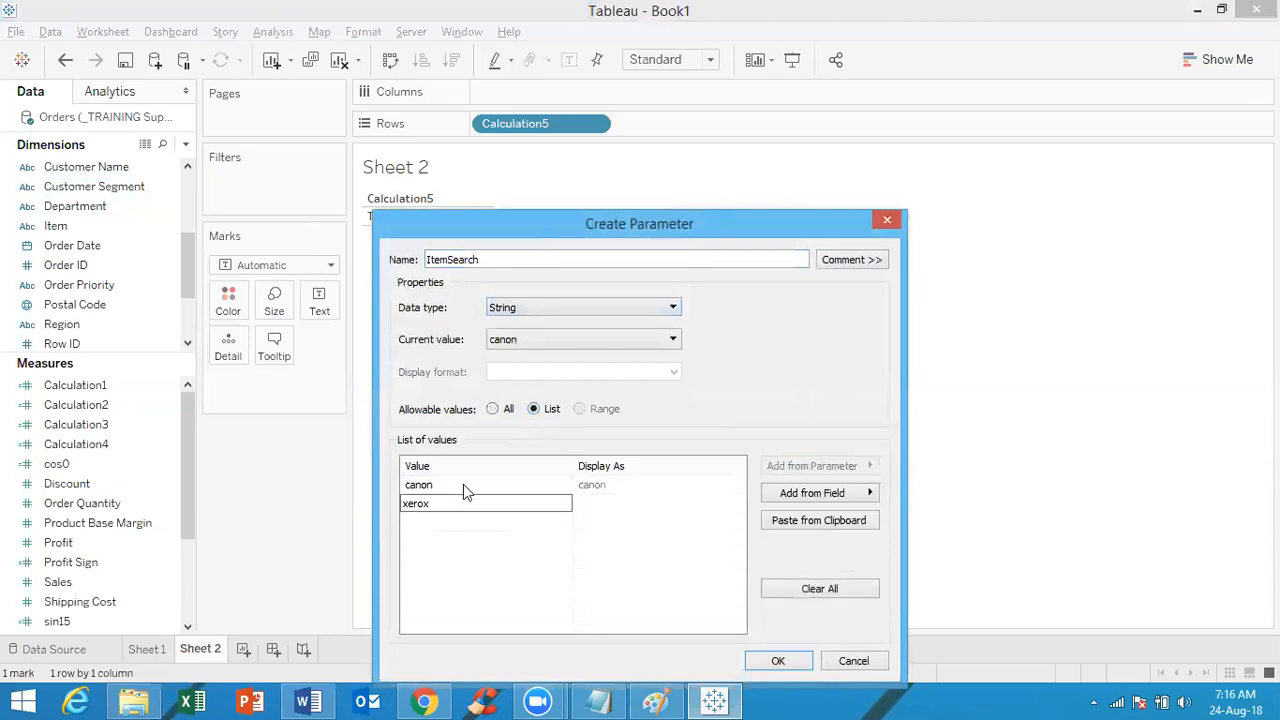
key("Return")
type("ibm")
key("Return")
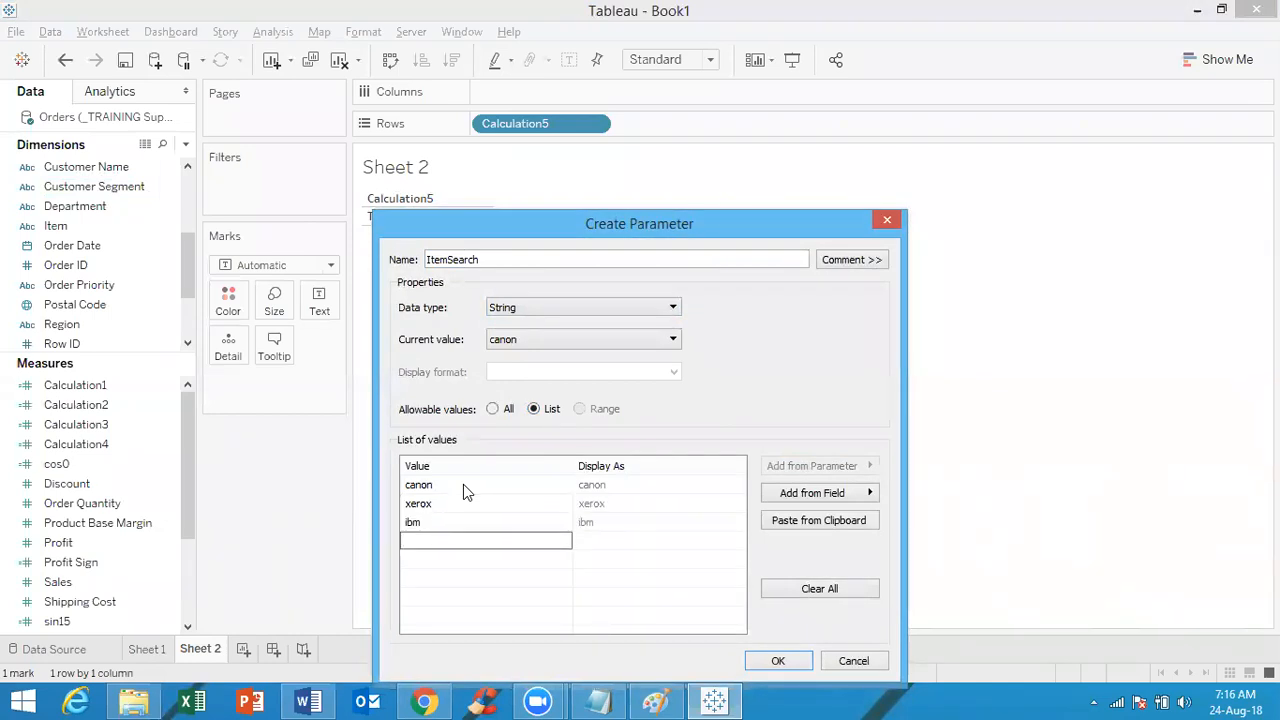
type("at&t")
Save the ItemSearch parameter and show its parameter control on Sheet 2
left_click(785, 664)
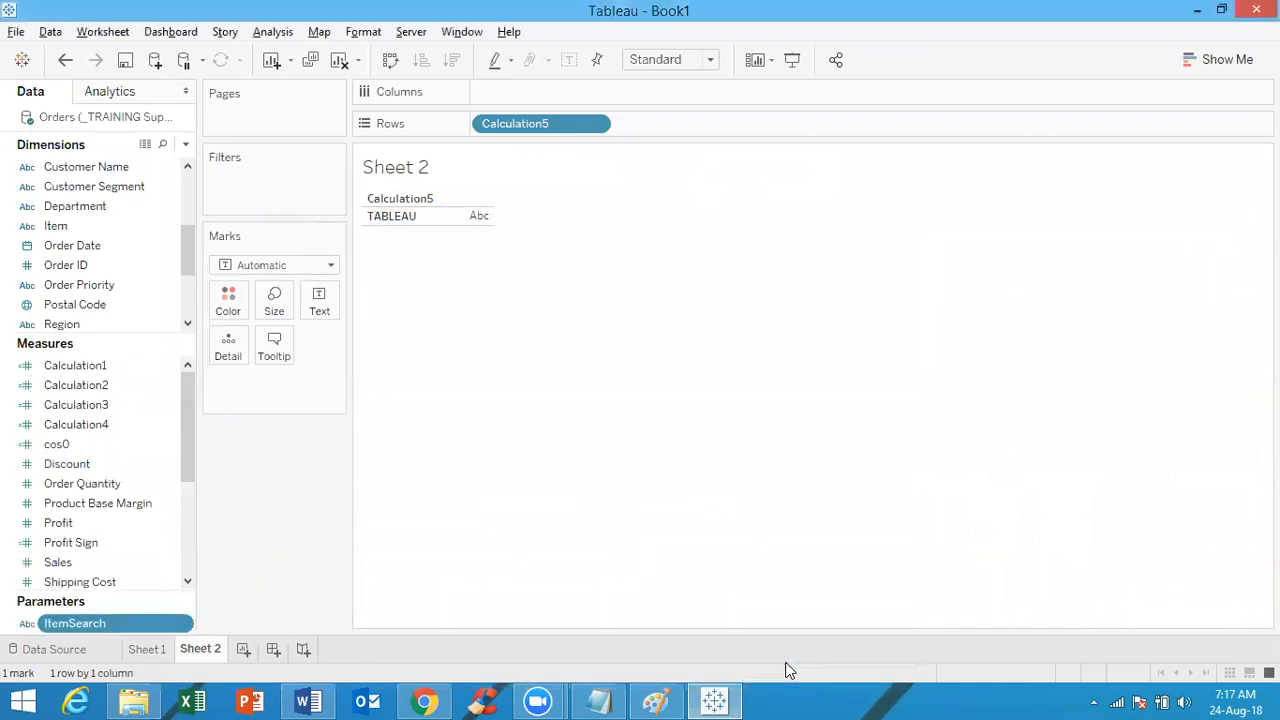
right_click(103, 625)
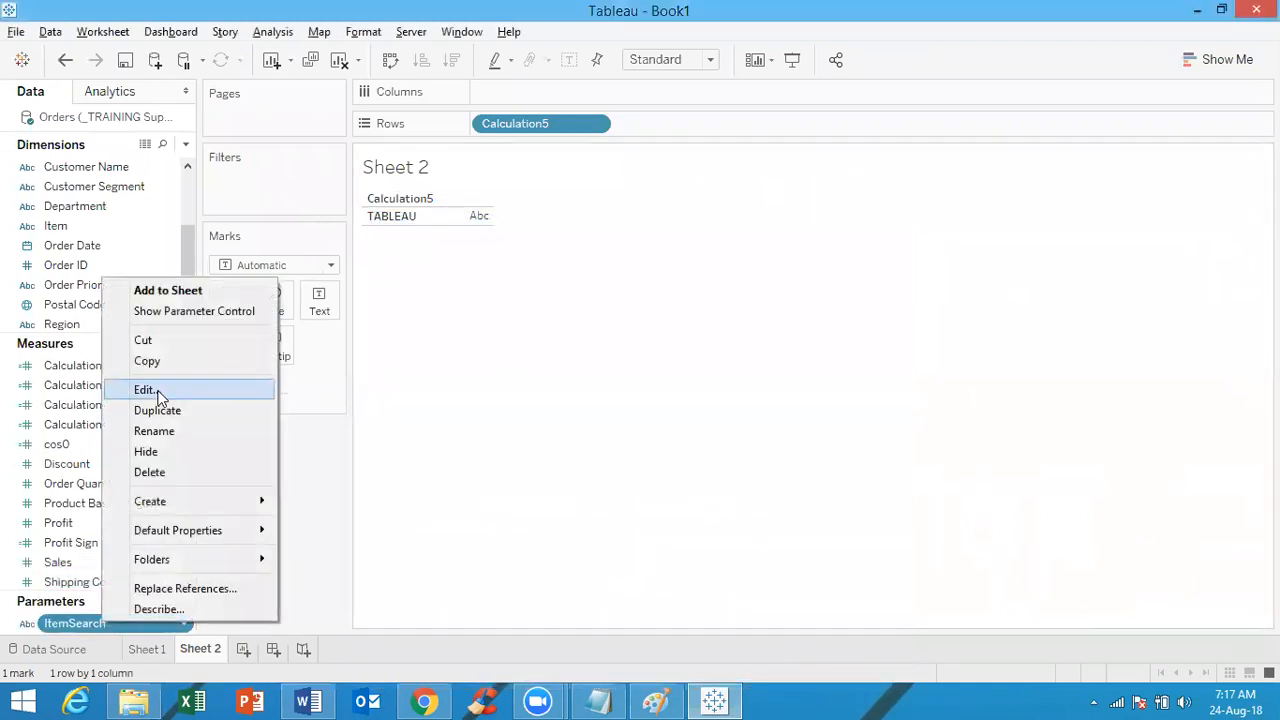
left_click(182, 307)
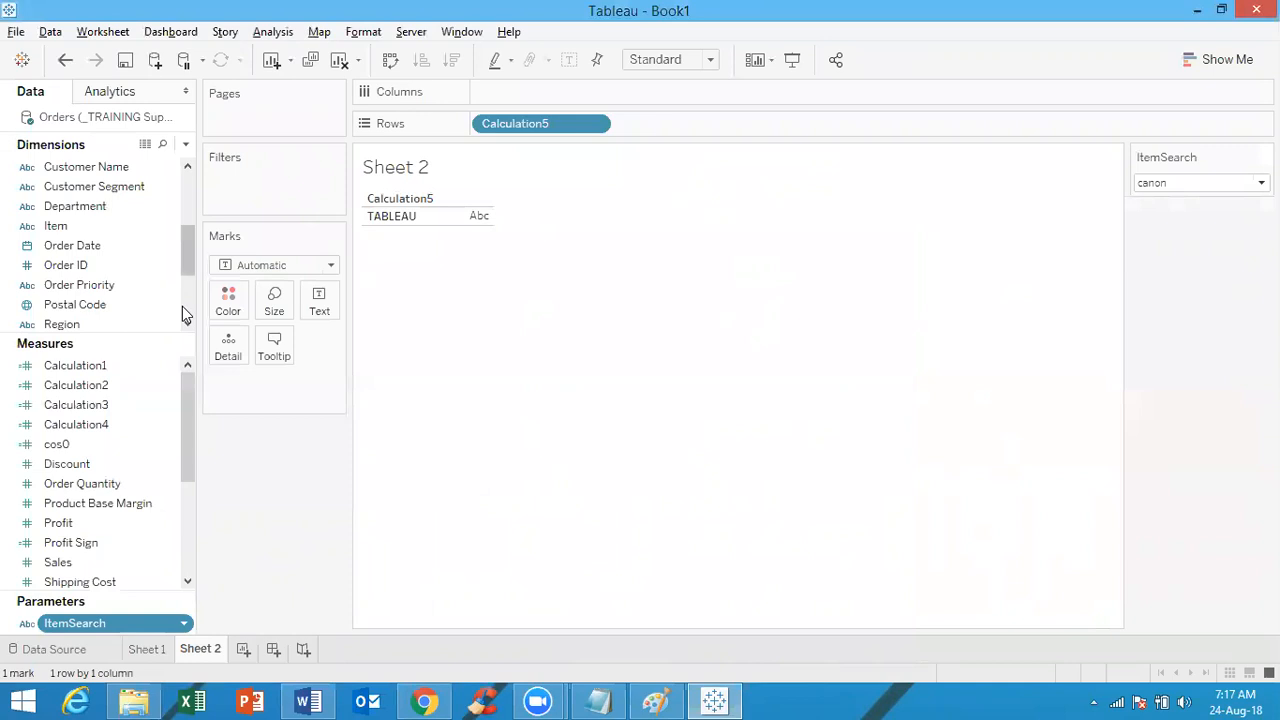
Create a calculated field named Item search with the formula CONTAINS([Item], [ItemSearch])
left_click(186, 144)
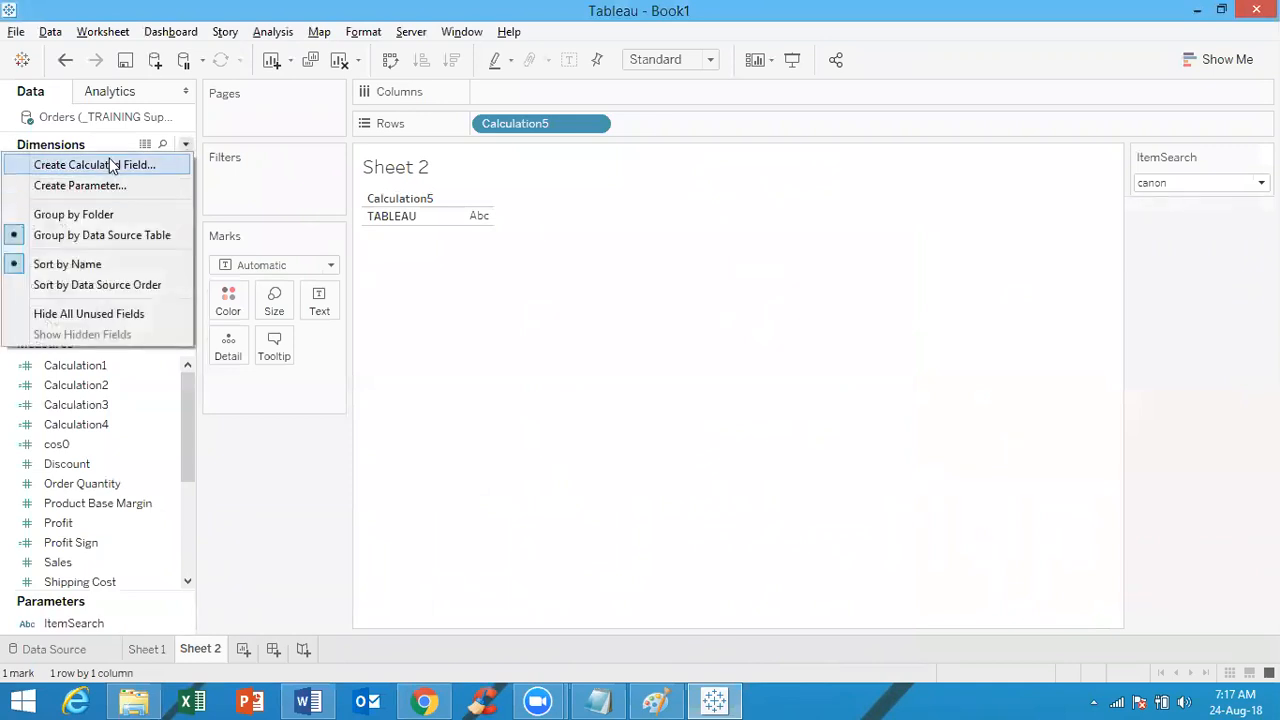
left_click(108, 166)
type("I")
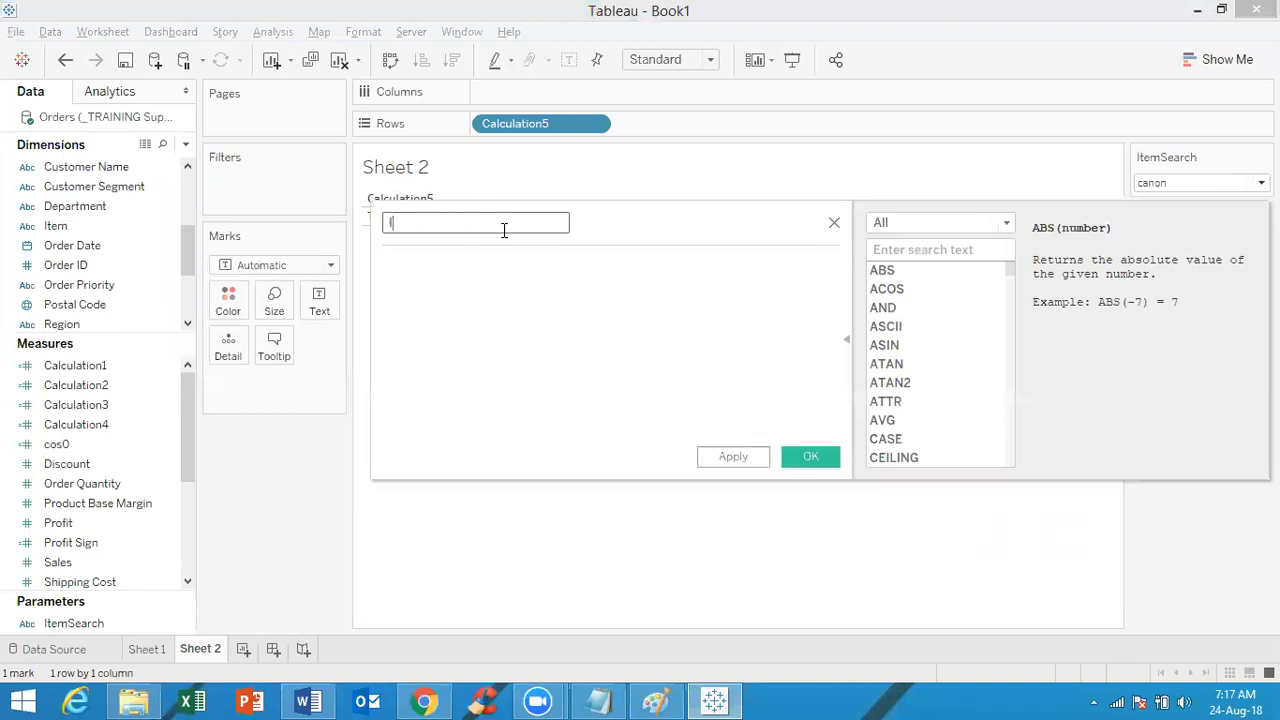
type("tem search")
left_click(443, 282)
type("contains")
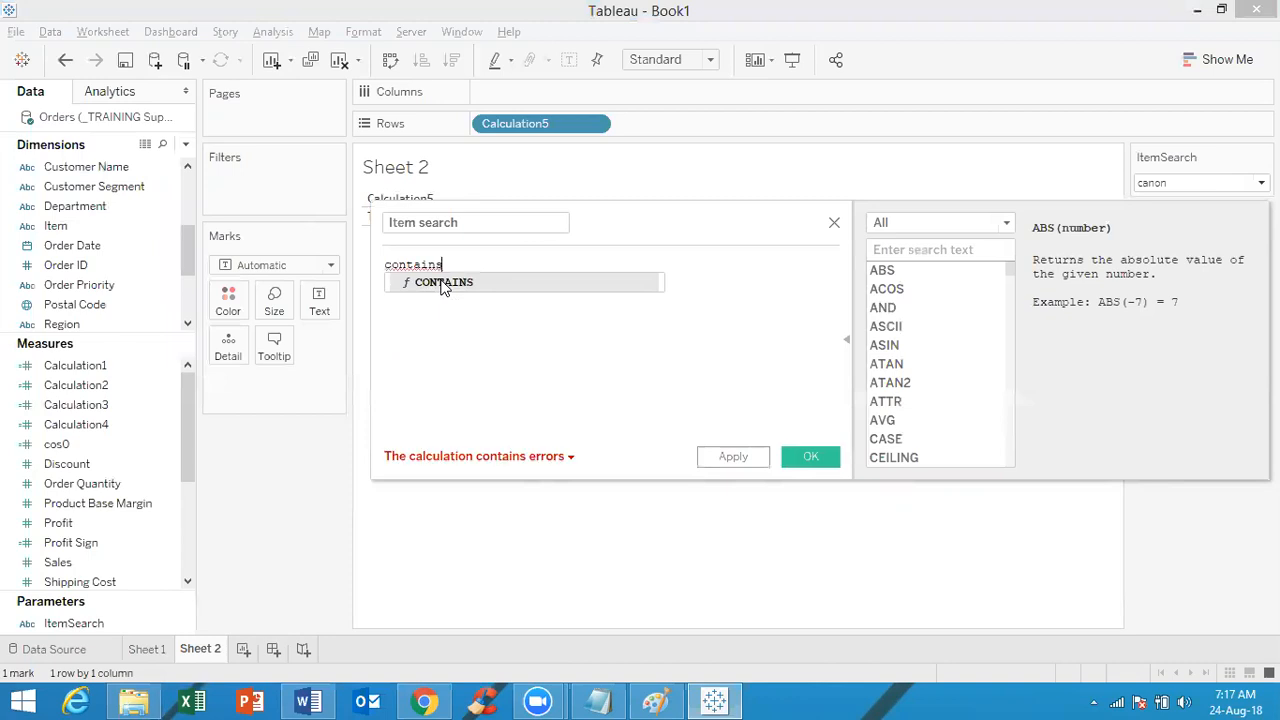
key("Return")
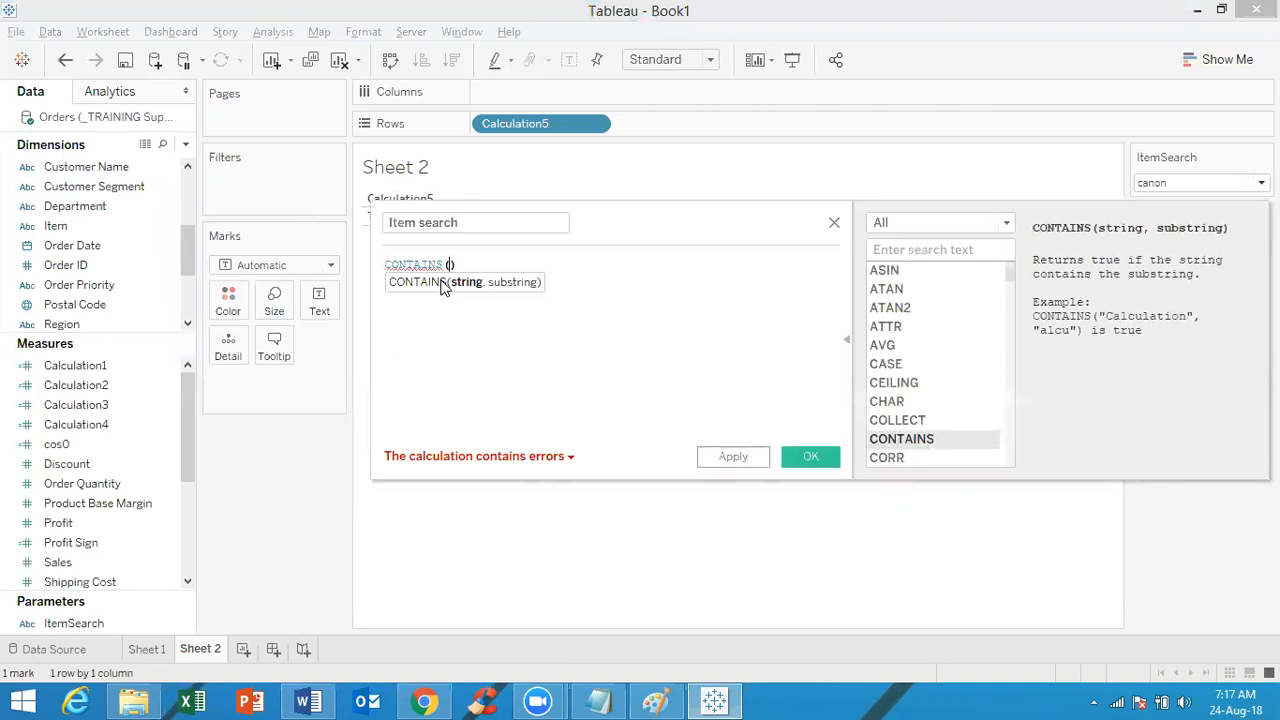
type("item")
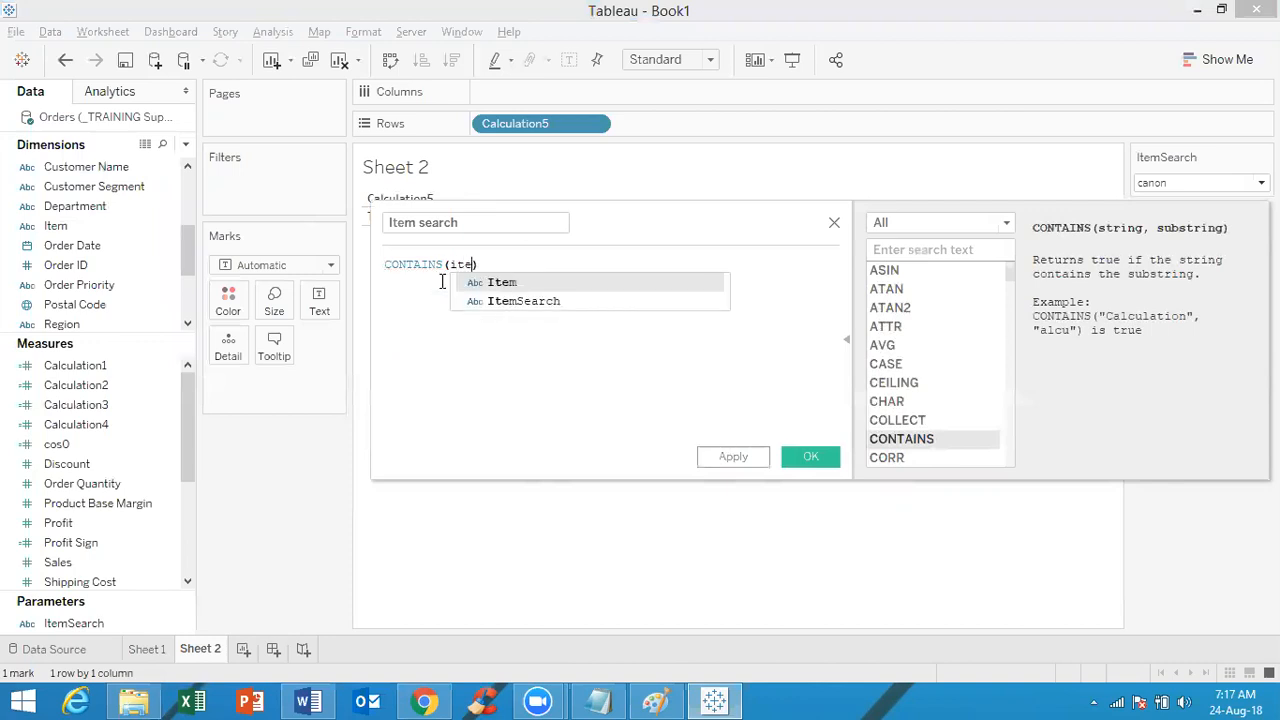
double_click(525, 283)
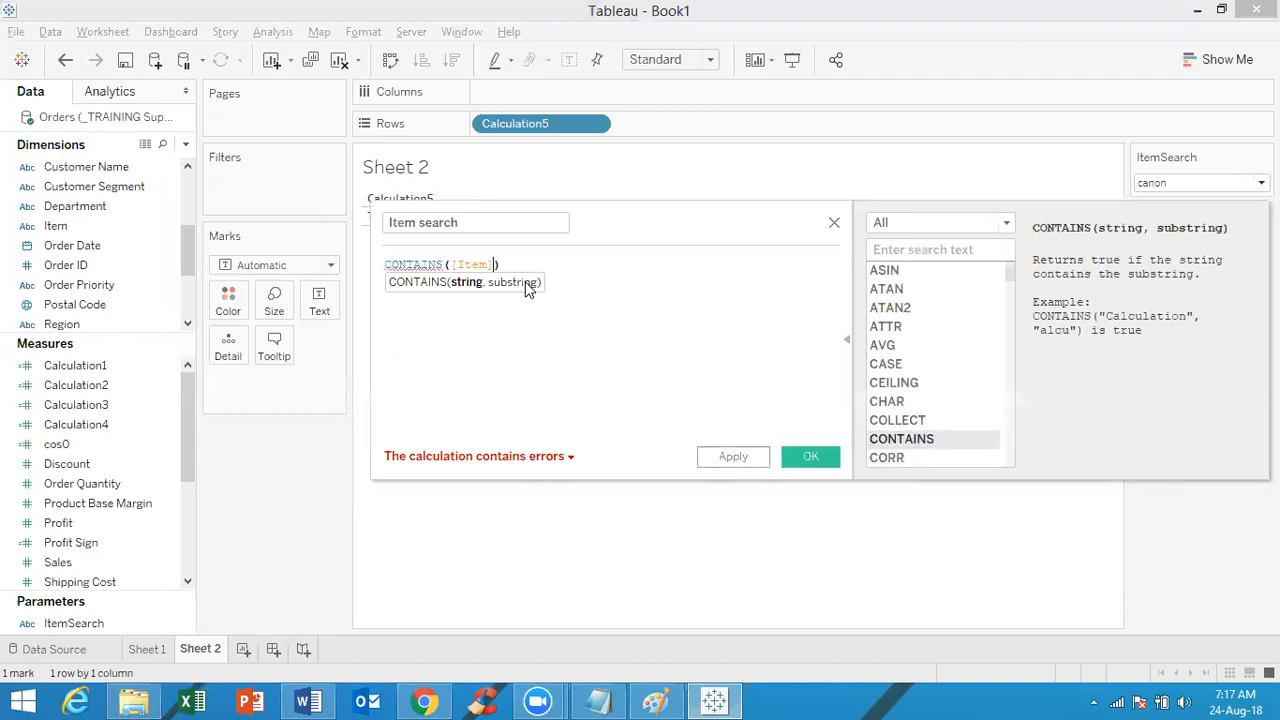
type(", item")
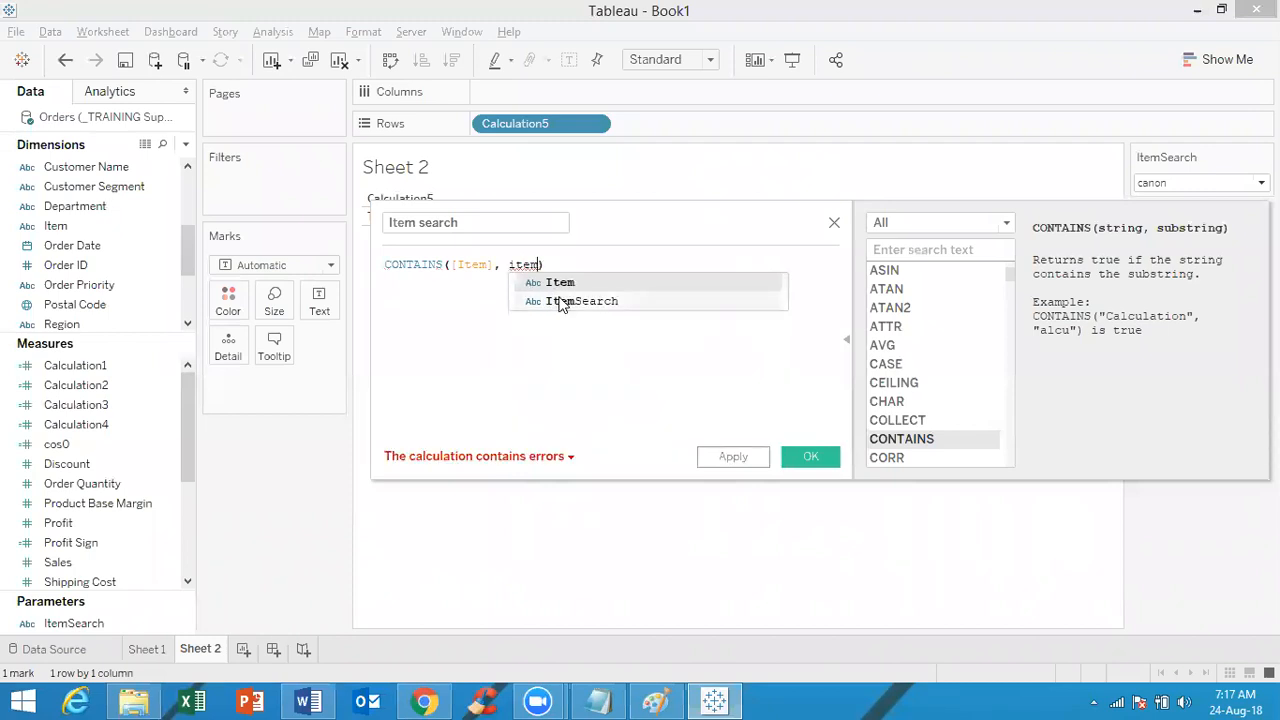
double_click(556, 300)
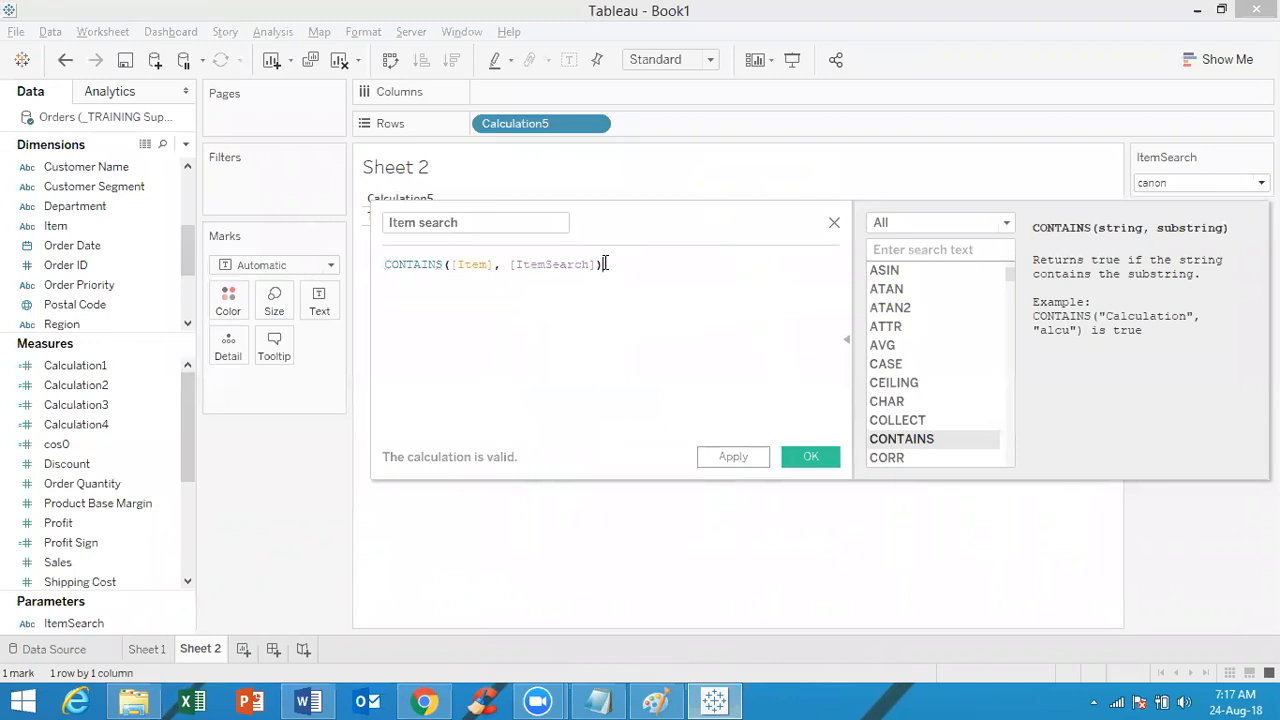
Append the comment //parameter to the Item search formula and save the calculated field
type("//para")
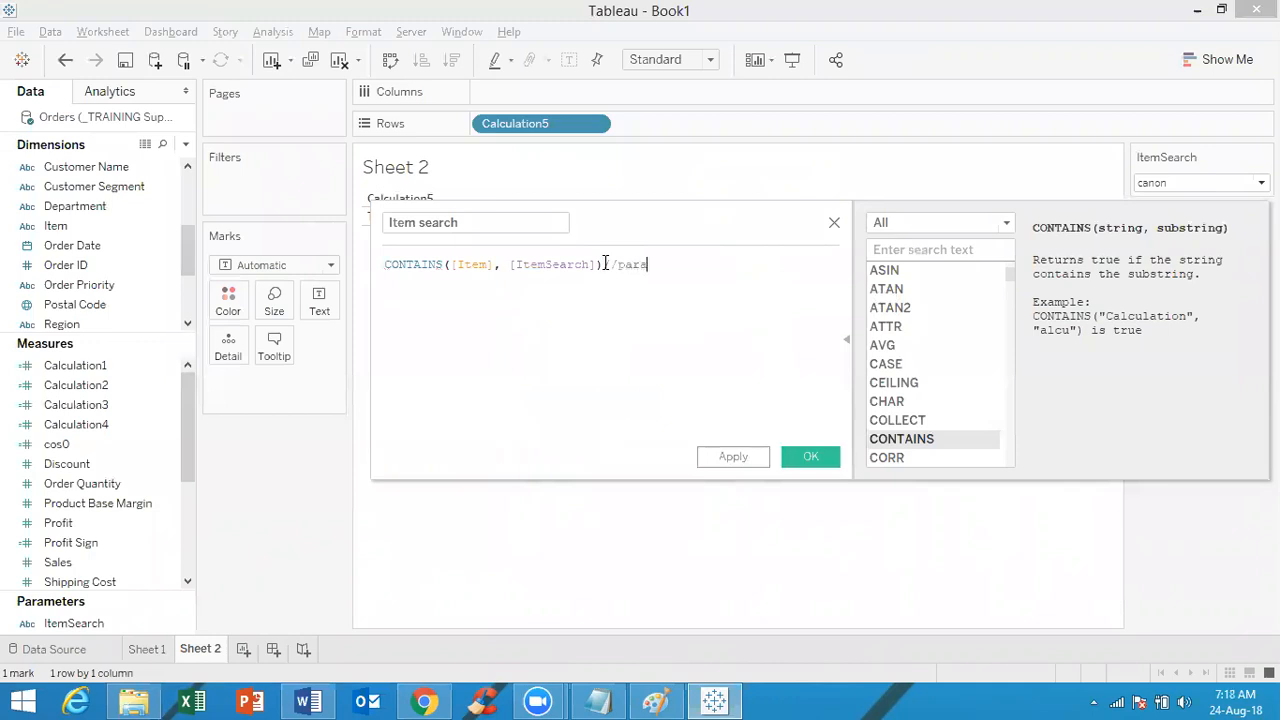
type("meter")
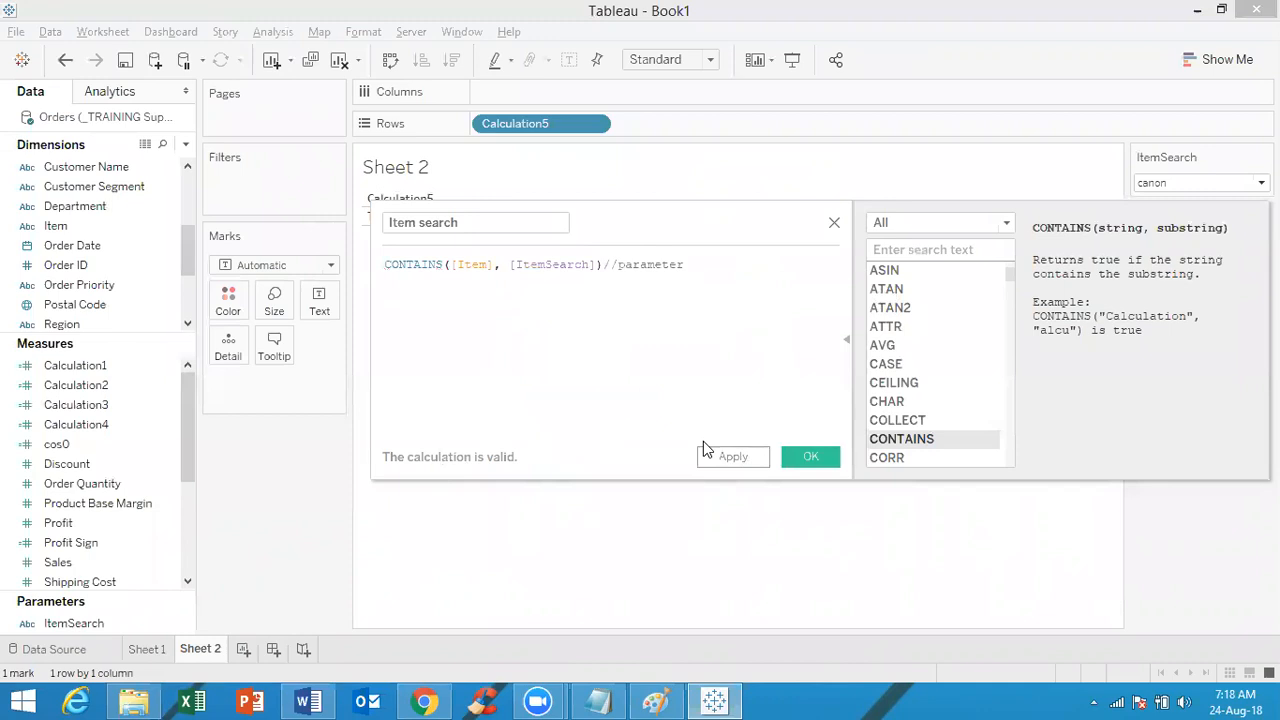
left_click(801, 457)
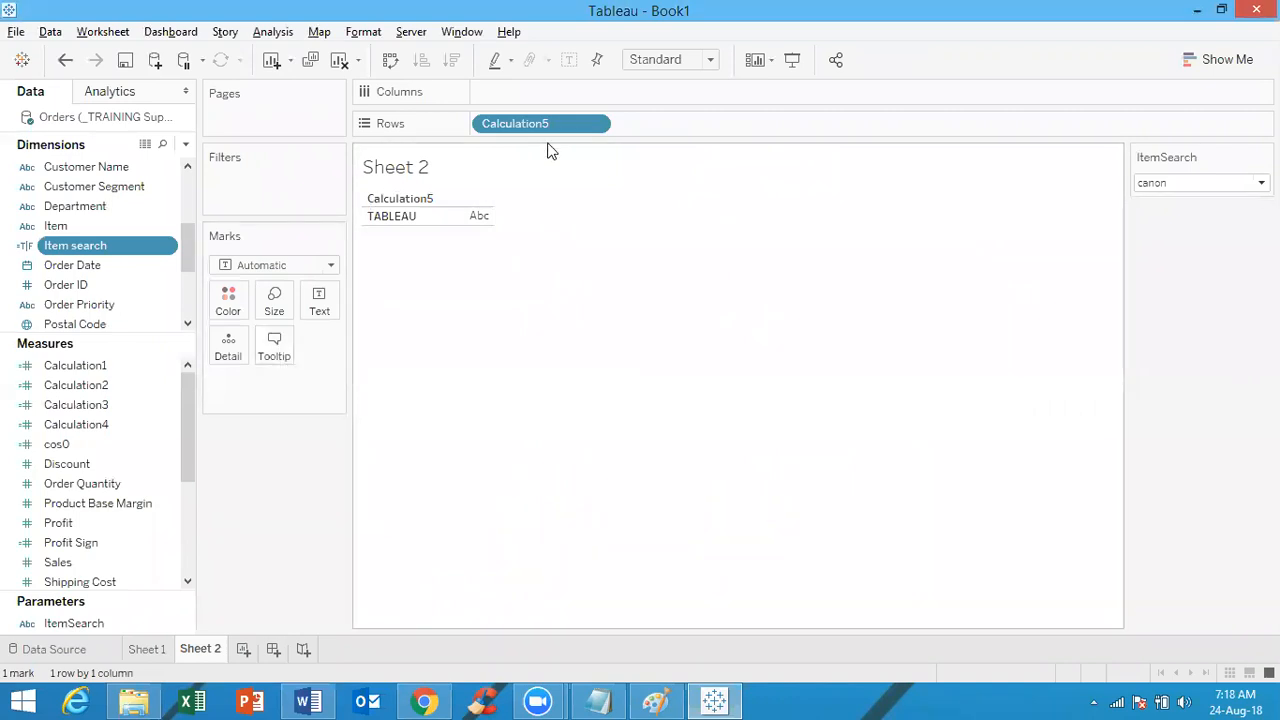
Replace Calculation5 on Rows with the Item dimension and place Order Quantity on Columns
left_click_drag(549, 123, 540, 45)
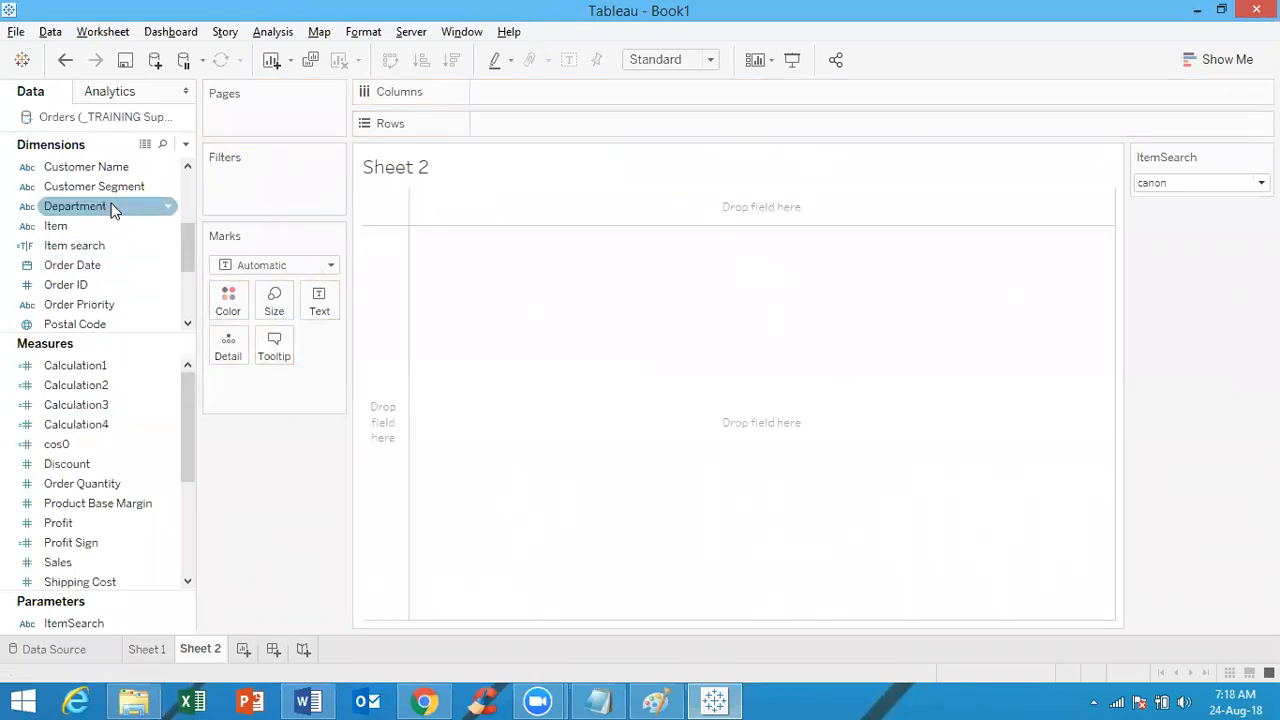
left_click_drag(107, 230, 587, 122)
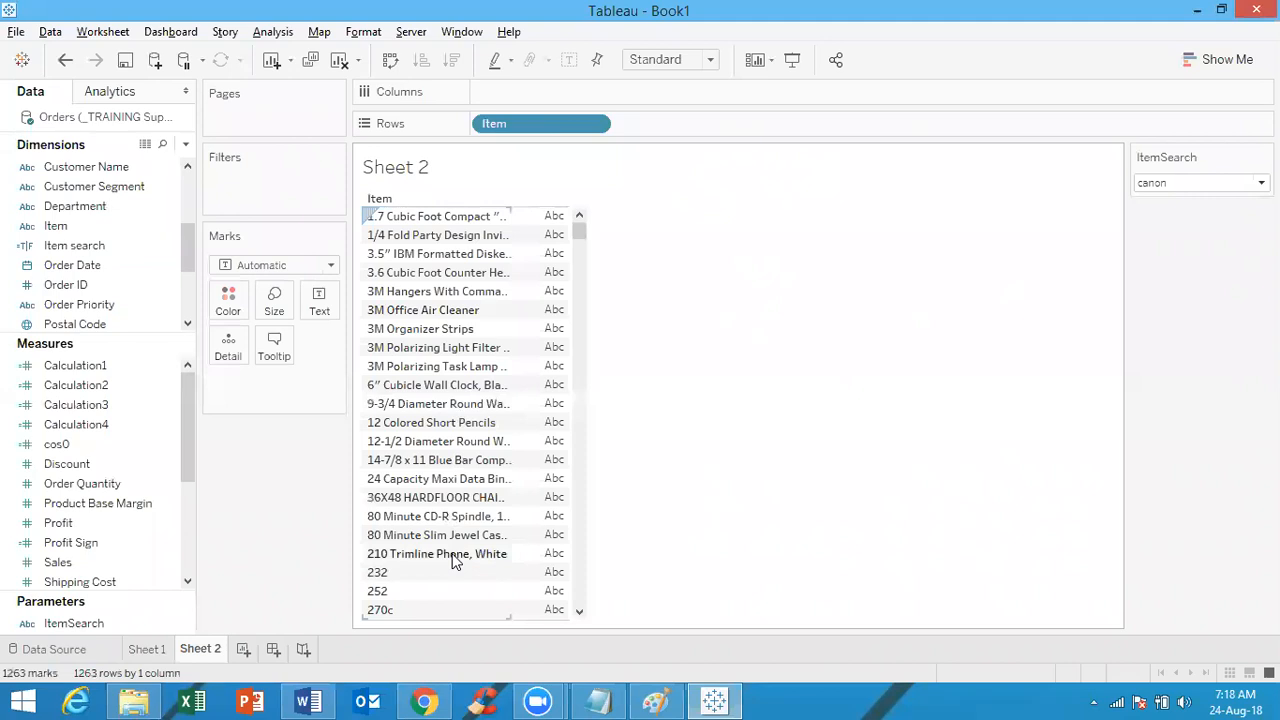
left_click_drag(96, 486, 538, 96)
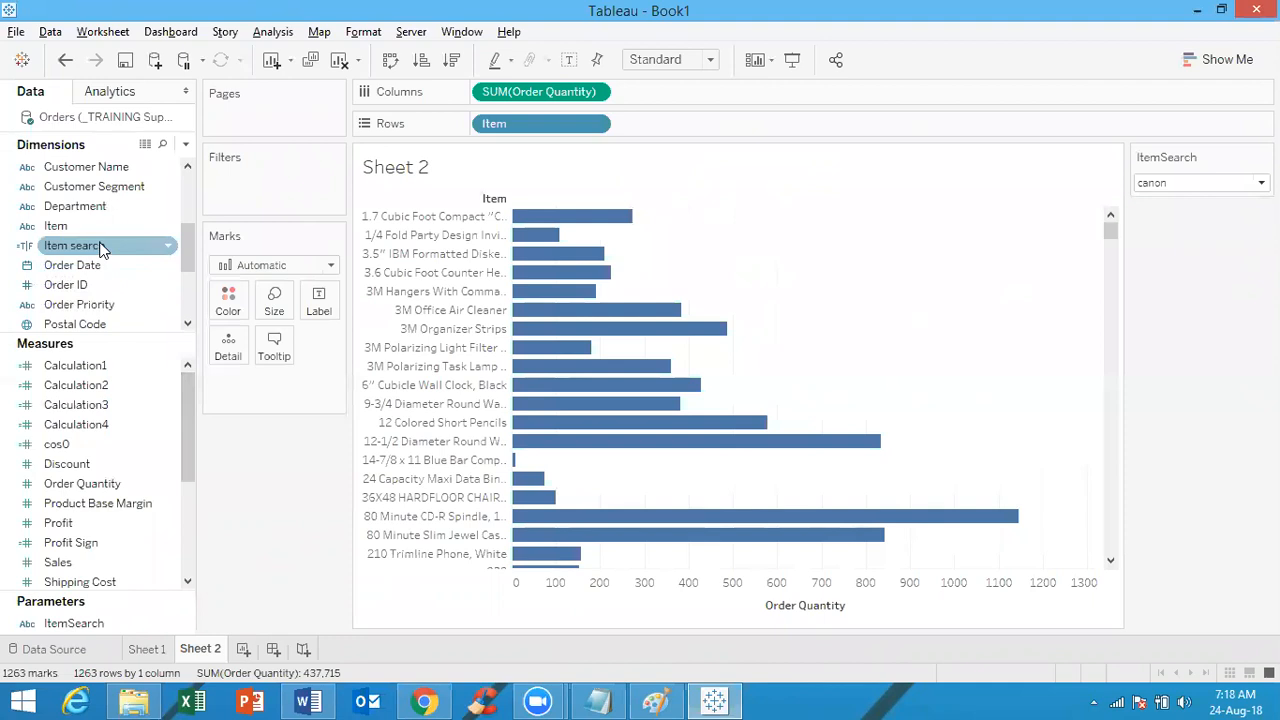
Color the bars by the Item search field and keep only its True members
left_click_drag(100, 250, 228, 300)
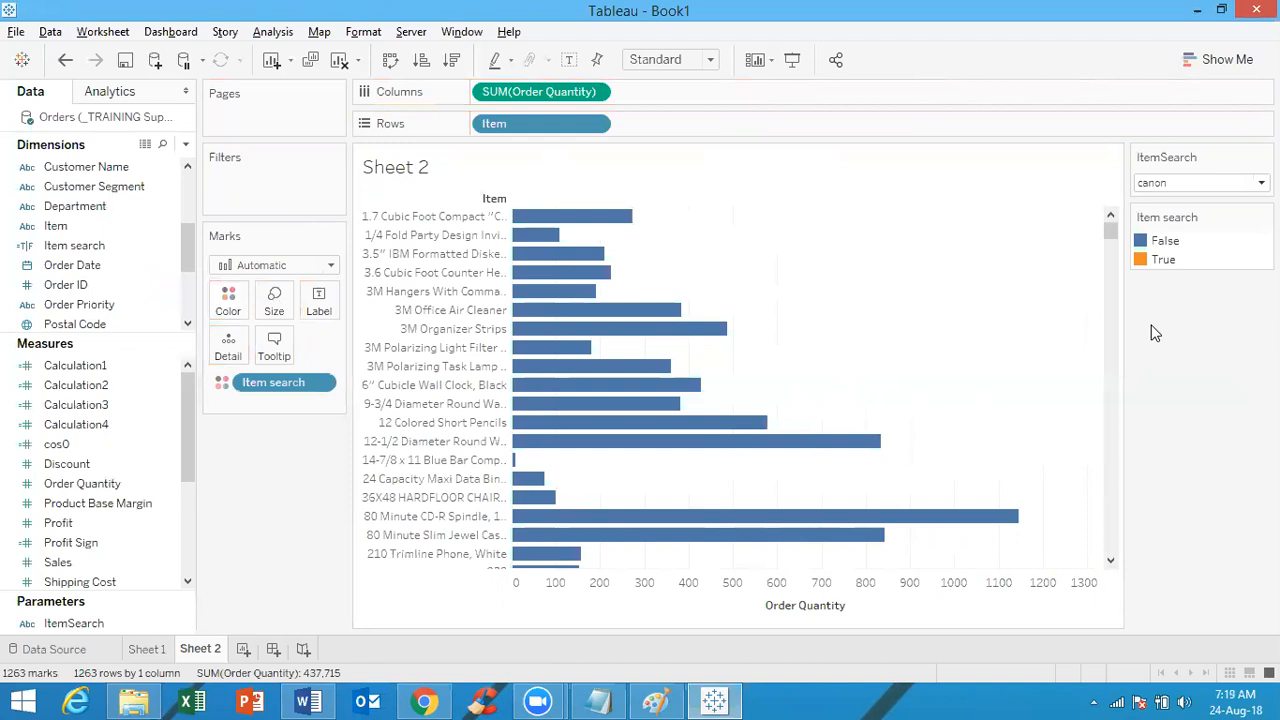
right_click(1165, 264)
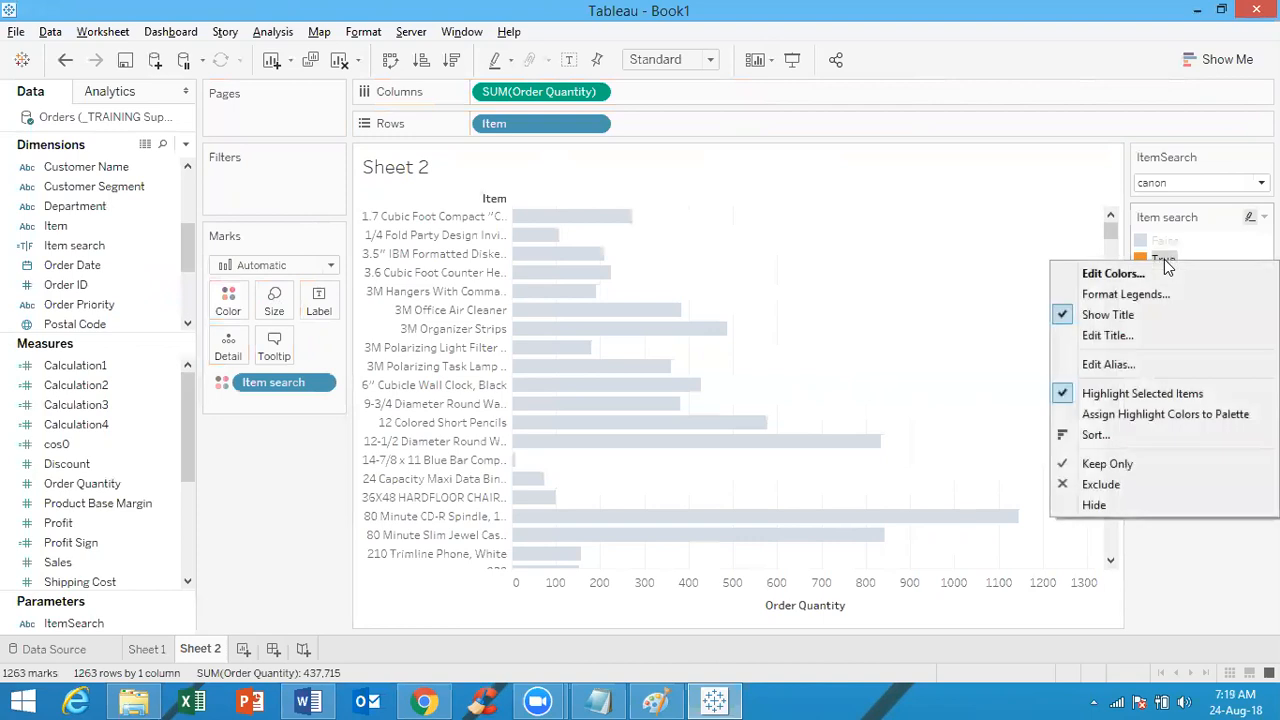
left_click(1117, 466)
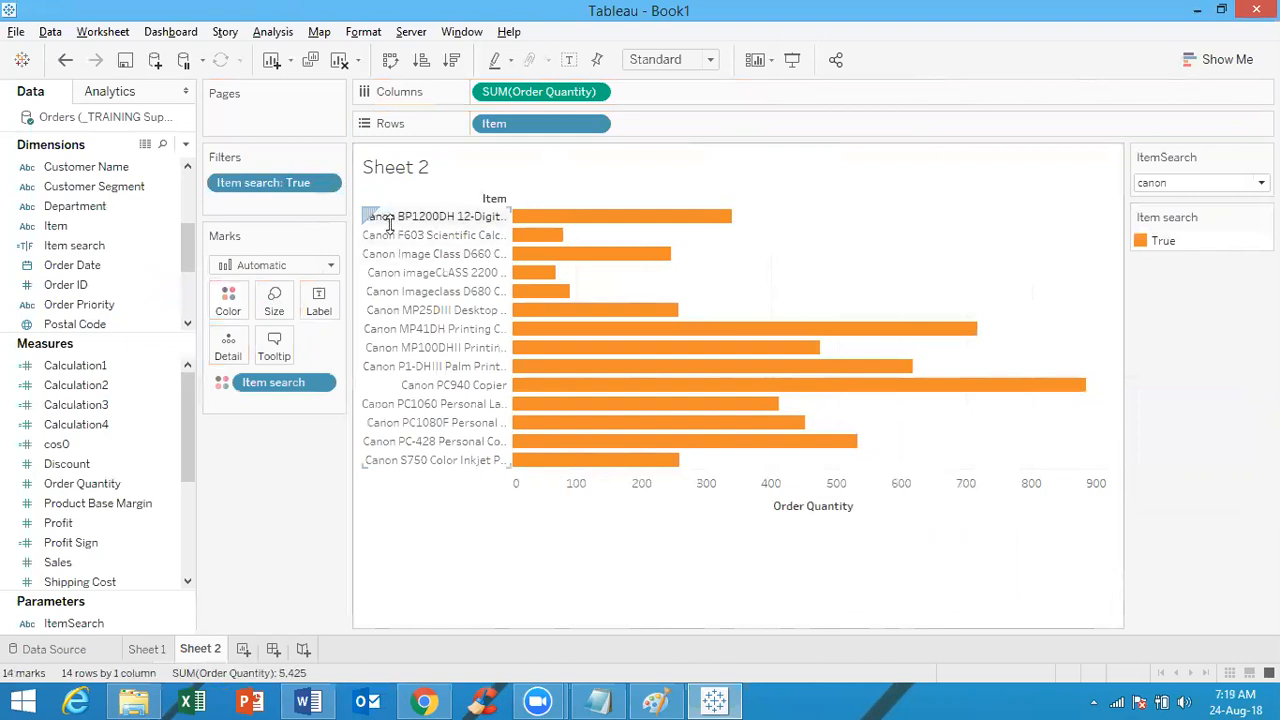
Edit the ItemSearch parameter's value list, changing xerox to Xerox and ibm to IBM
right_click(69, 629)
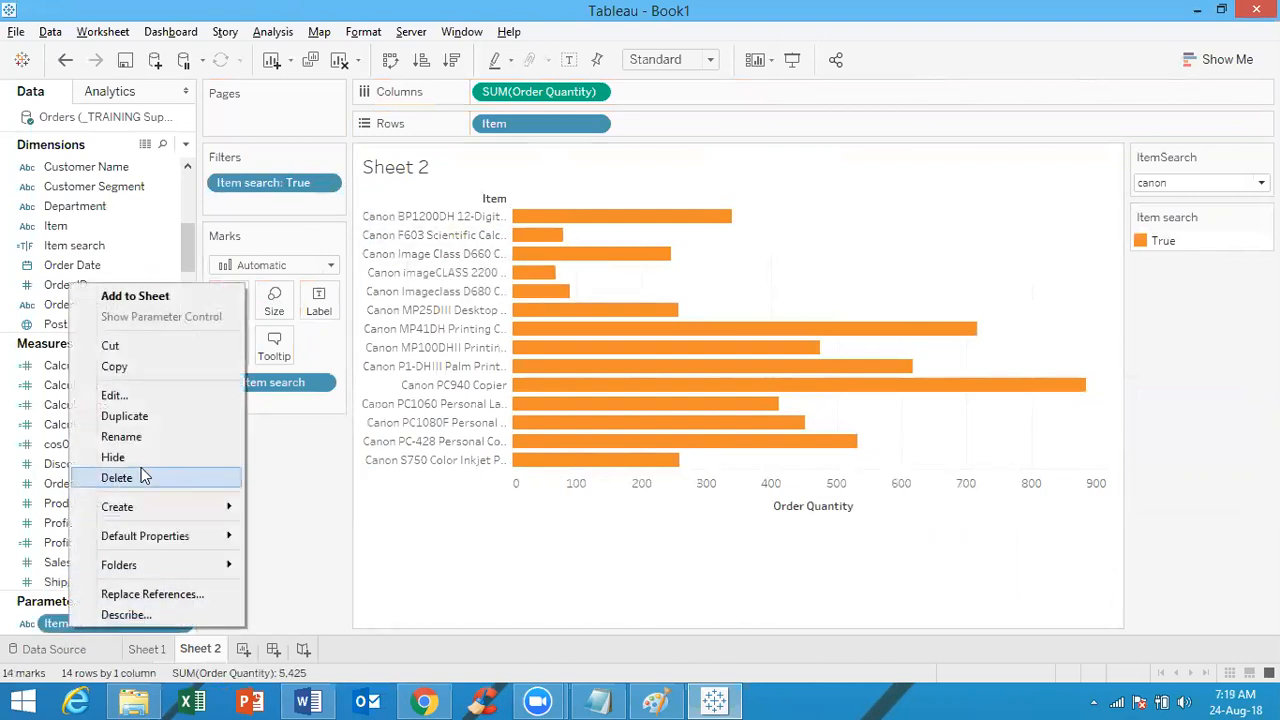
left_click(135, 395)
left_click(431, 399)
left_click(431, 399)
left_click(409, 396)
type("Xerox")
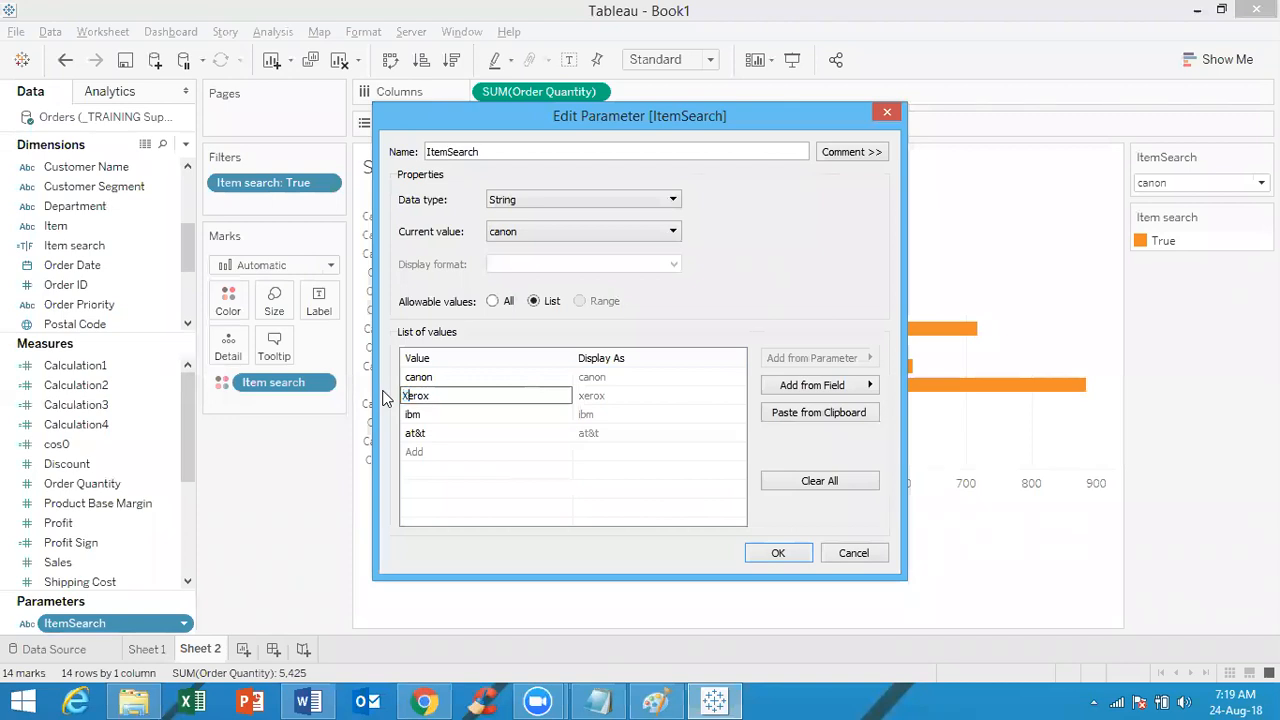
left_click(436, 418)
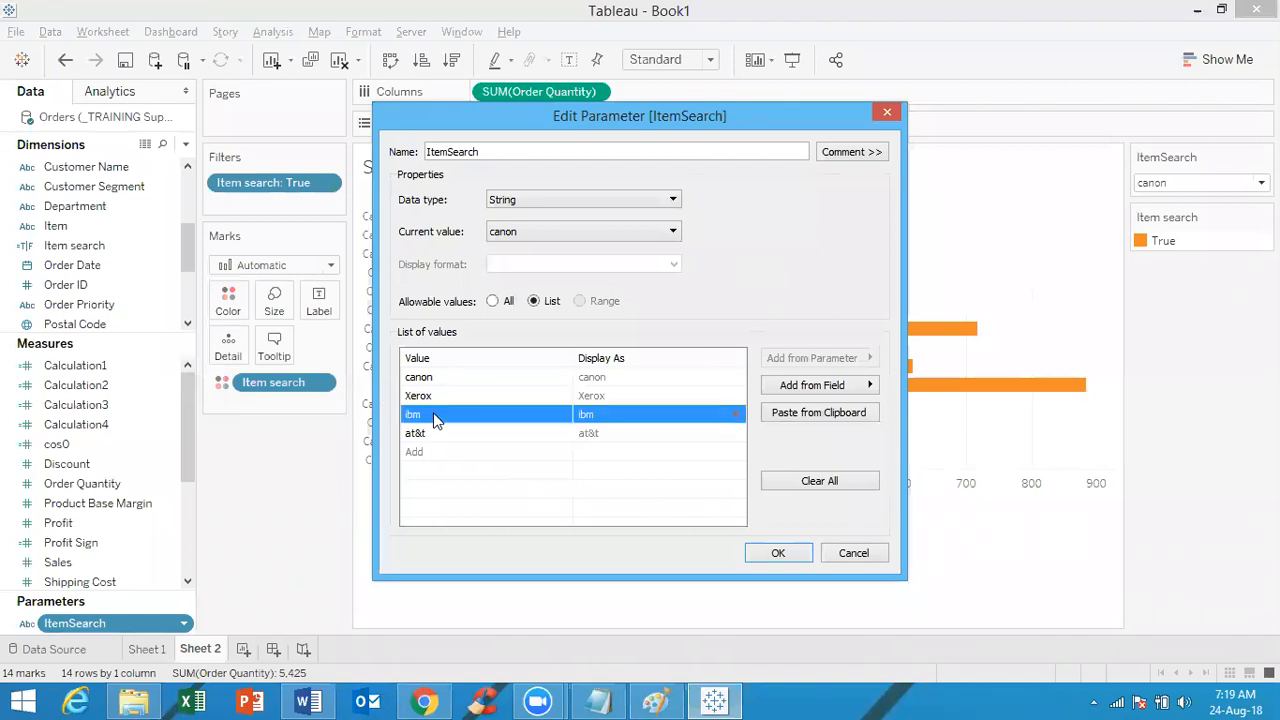
left_click(435, 415)
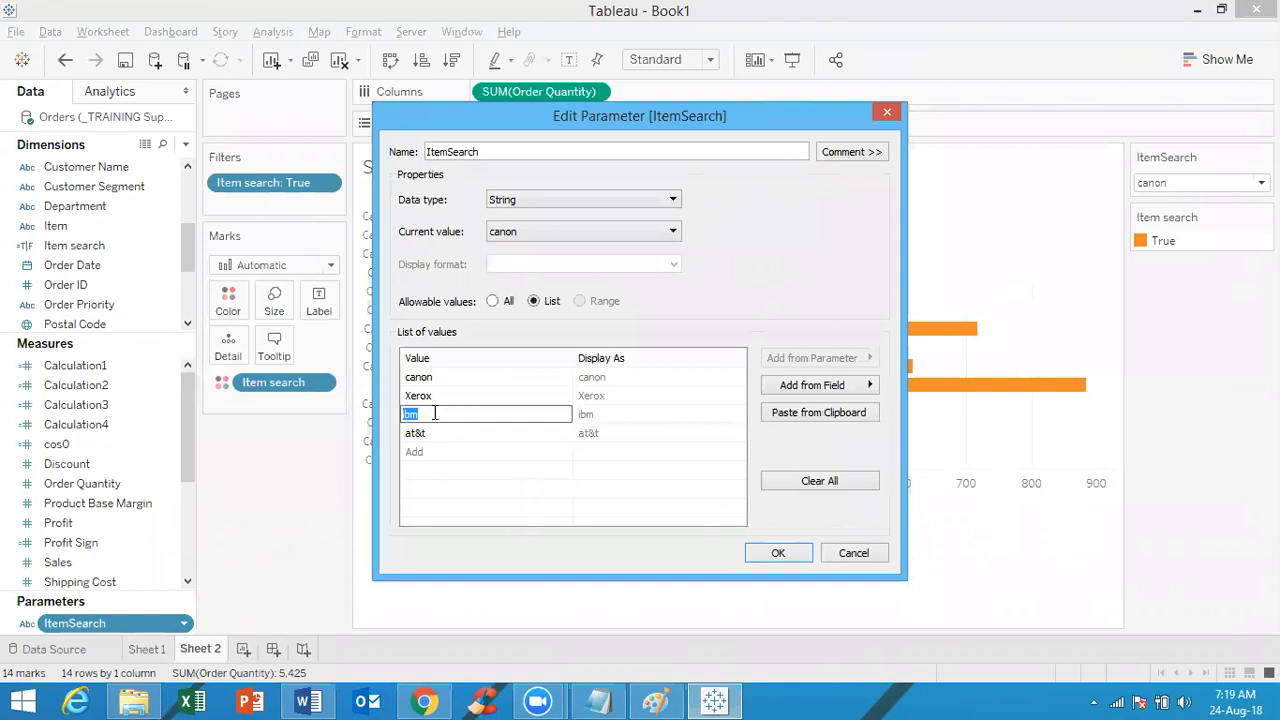
type("IBM")
Change the at&t list value to AT&T and save the edited ItemSearch parameter
left_click(431, 432)
left_click(431, 432)
left_click(431, 432)
key("BackSpace")
type("T")
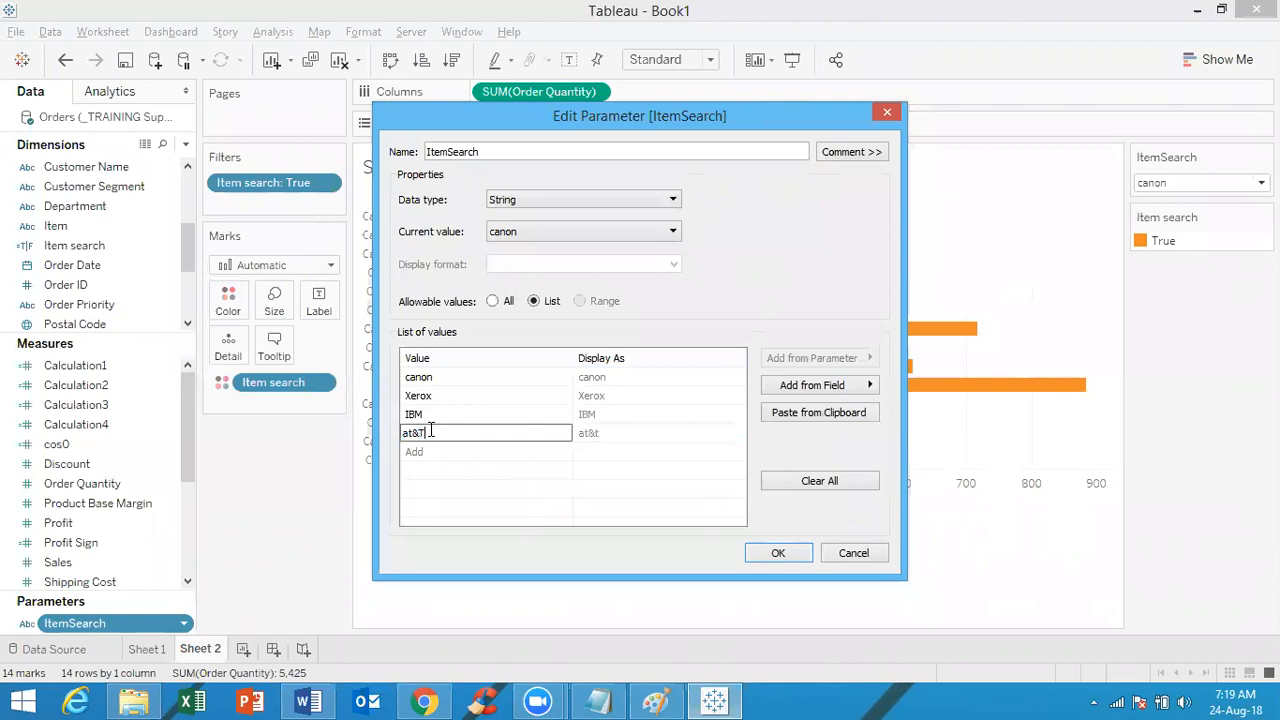
key("BackSpace")
key("BackSpace")
type("AT")
left_click(519, 477)
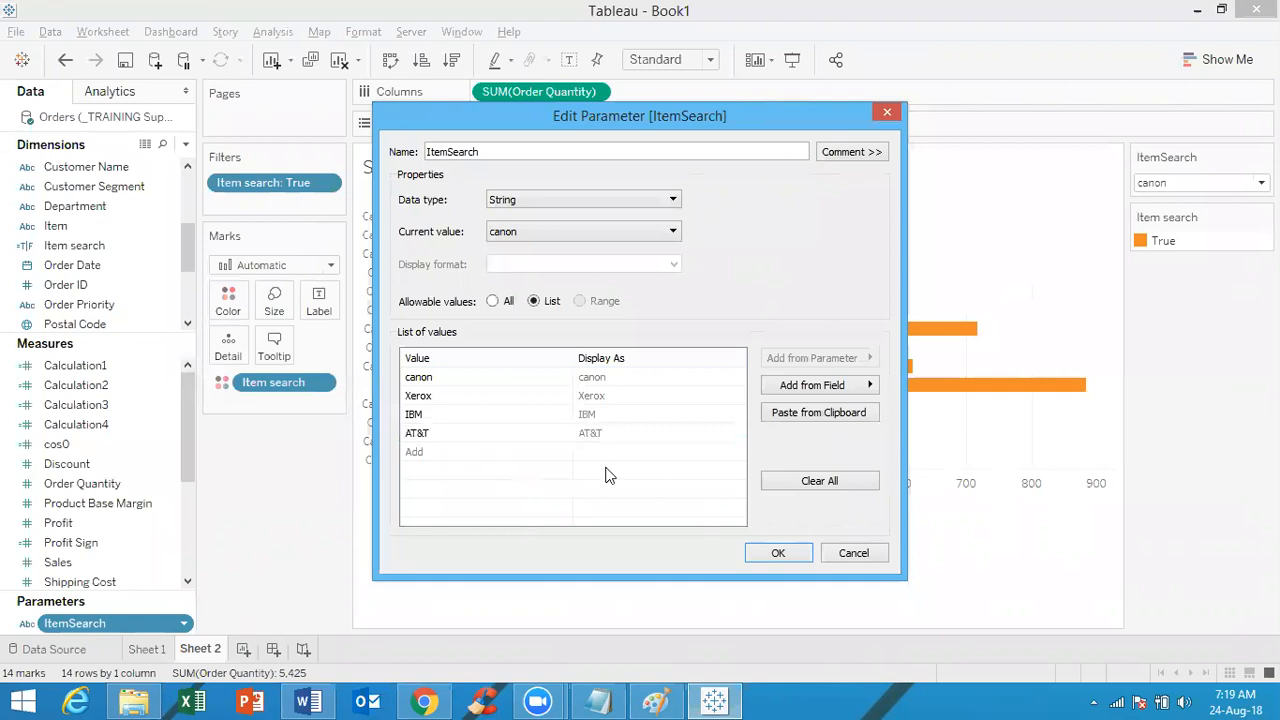
left_click(778, 552)
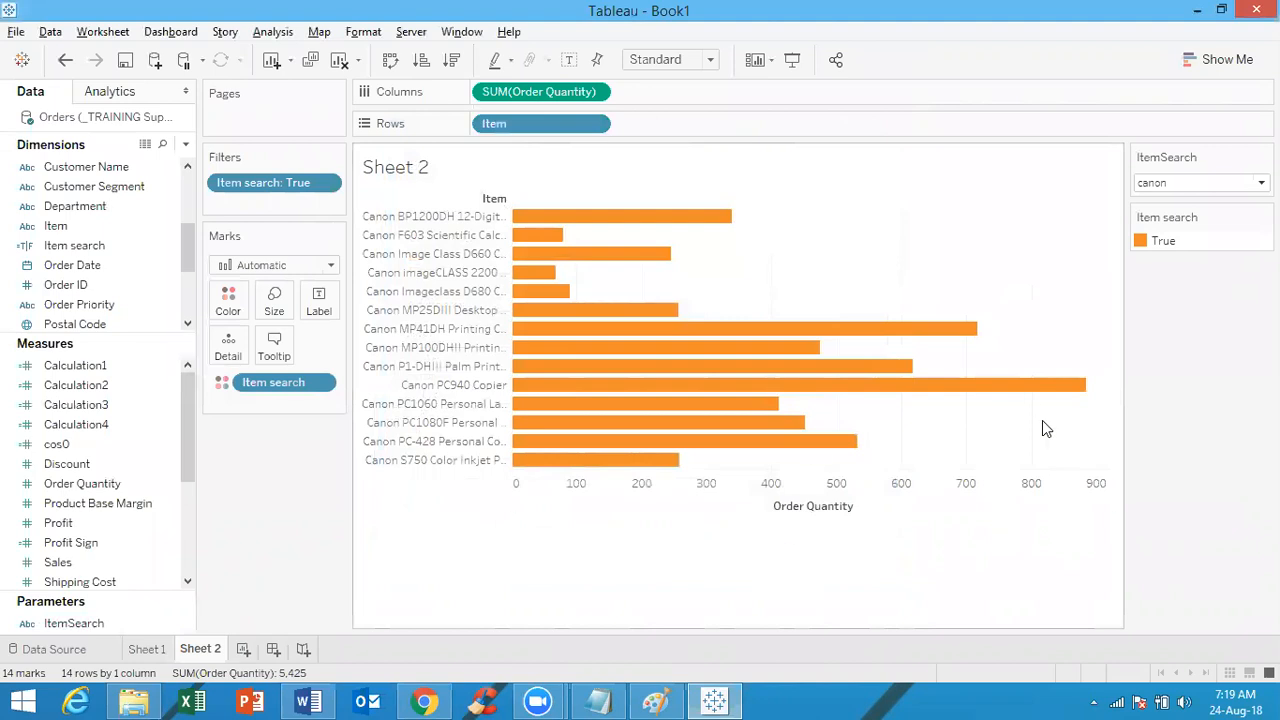
Switch the displayed ItemSearch parameter value to Xerox, to IBM, and finally to AT&T
left_click(1170, 185)
left_click(1163, 221)
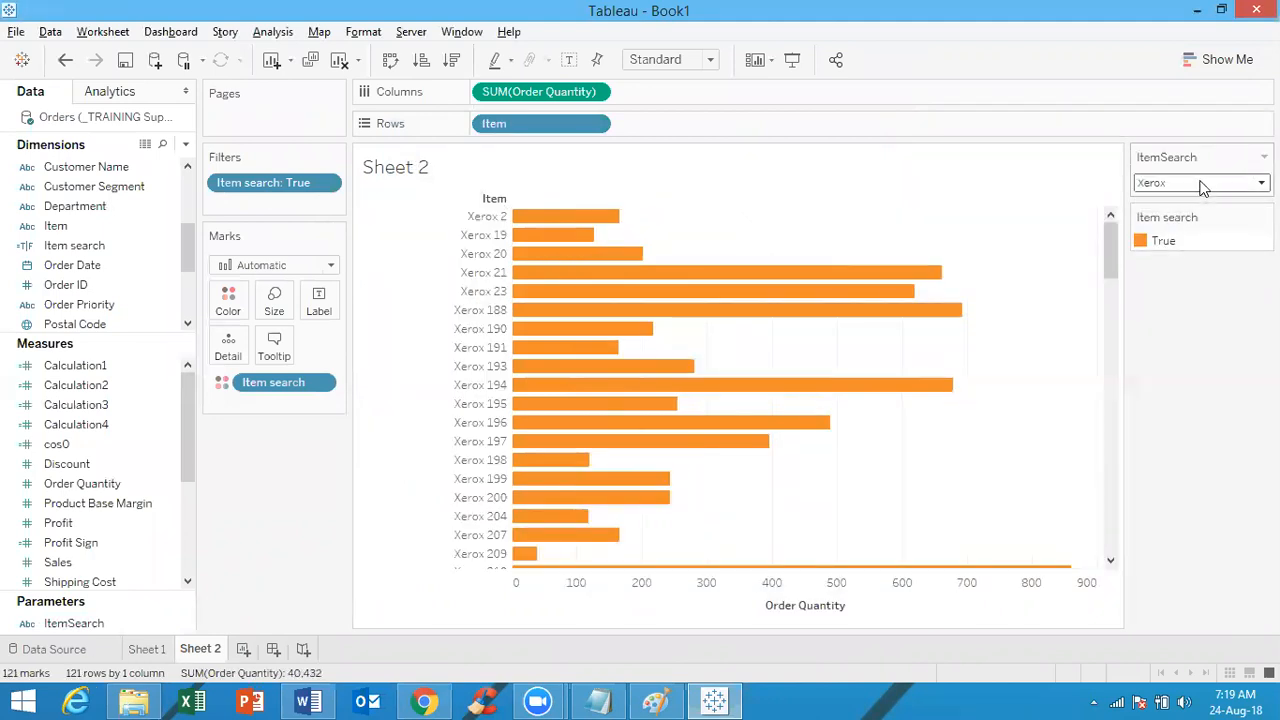
left_click(1200, 187)
left_click(1190, 240)
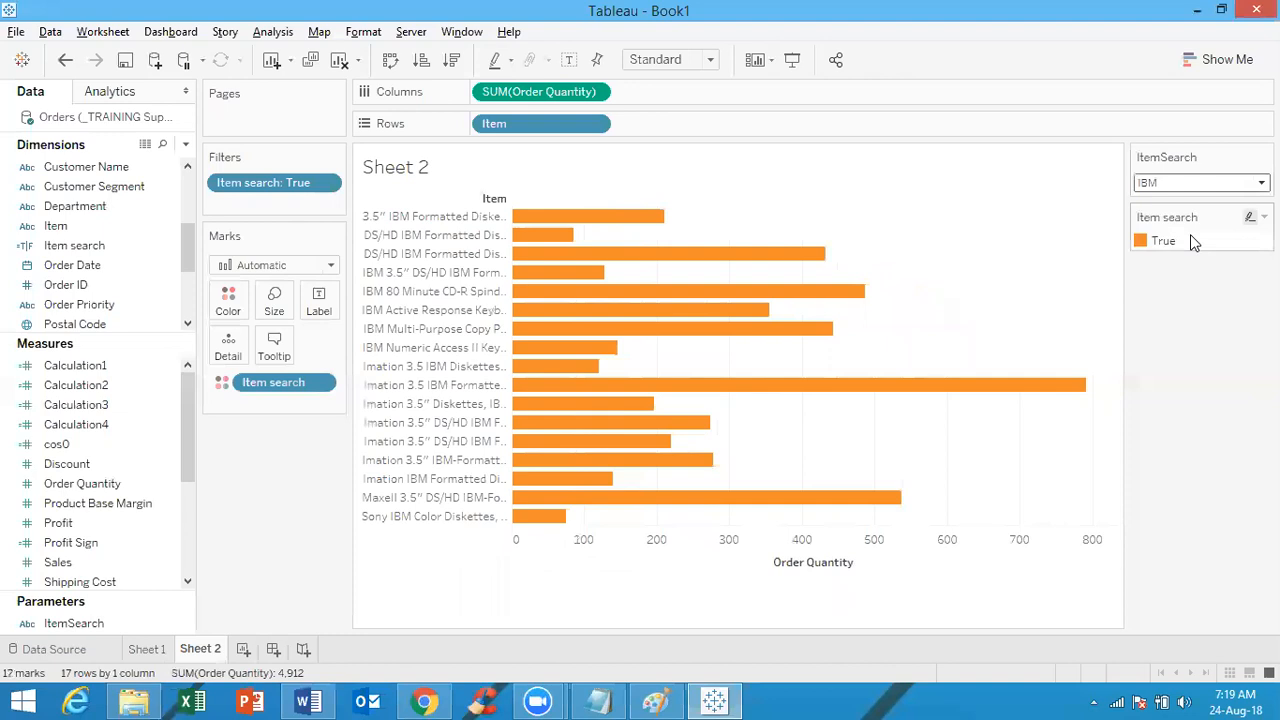
left_click(1194, 180)
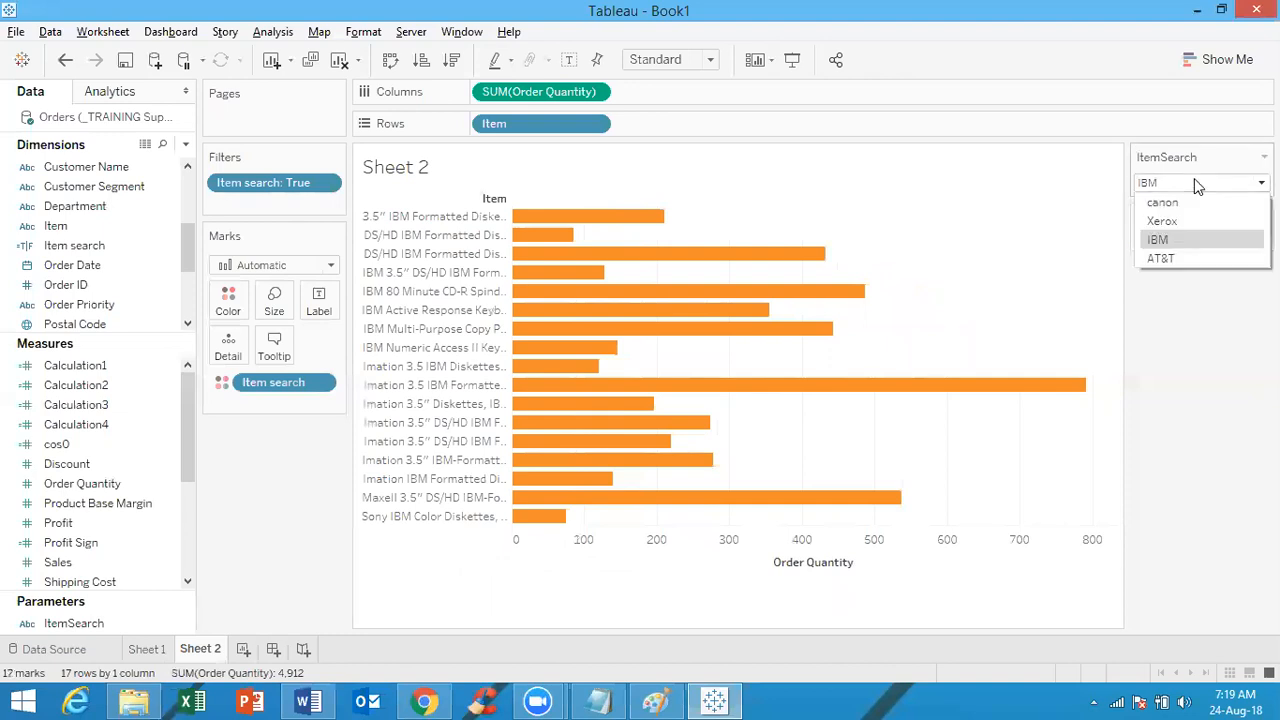
left_click(1183, 258)
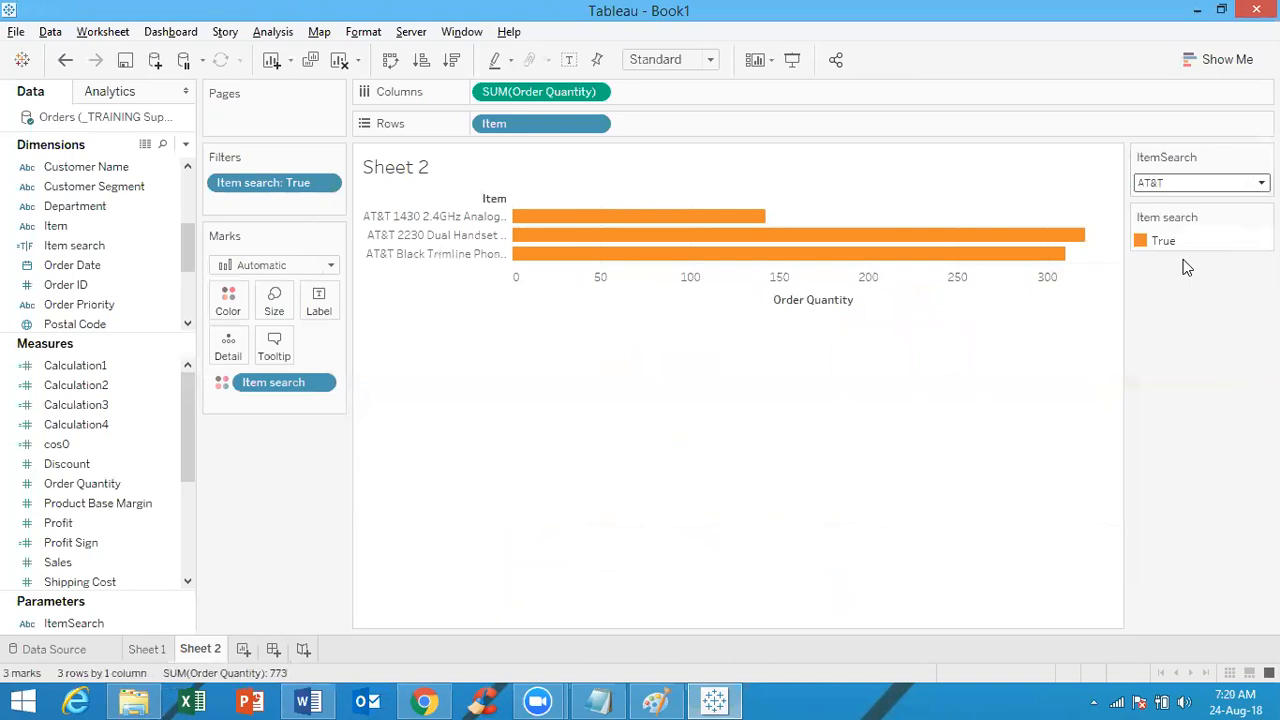
Switch the displayed ItemSearch parameter value to canon, Xerox, AT&T, canon again, and finally Xerox
left_click(1177, 183)
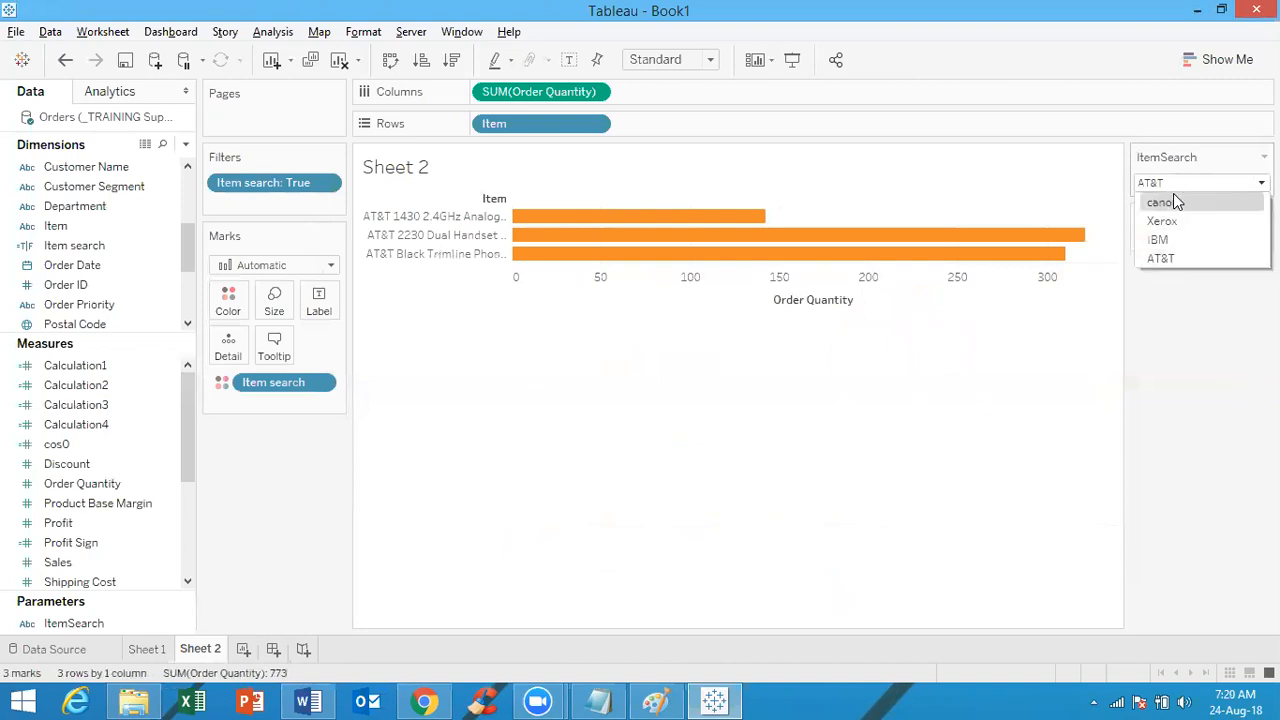
left_click(1173, 197)
left_click(1173, 192)
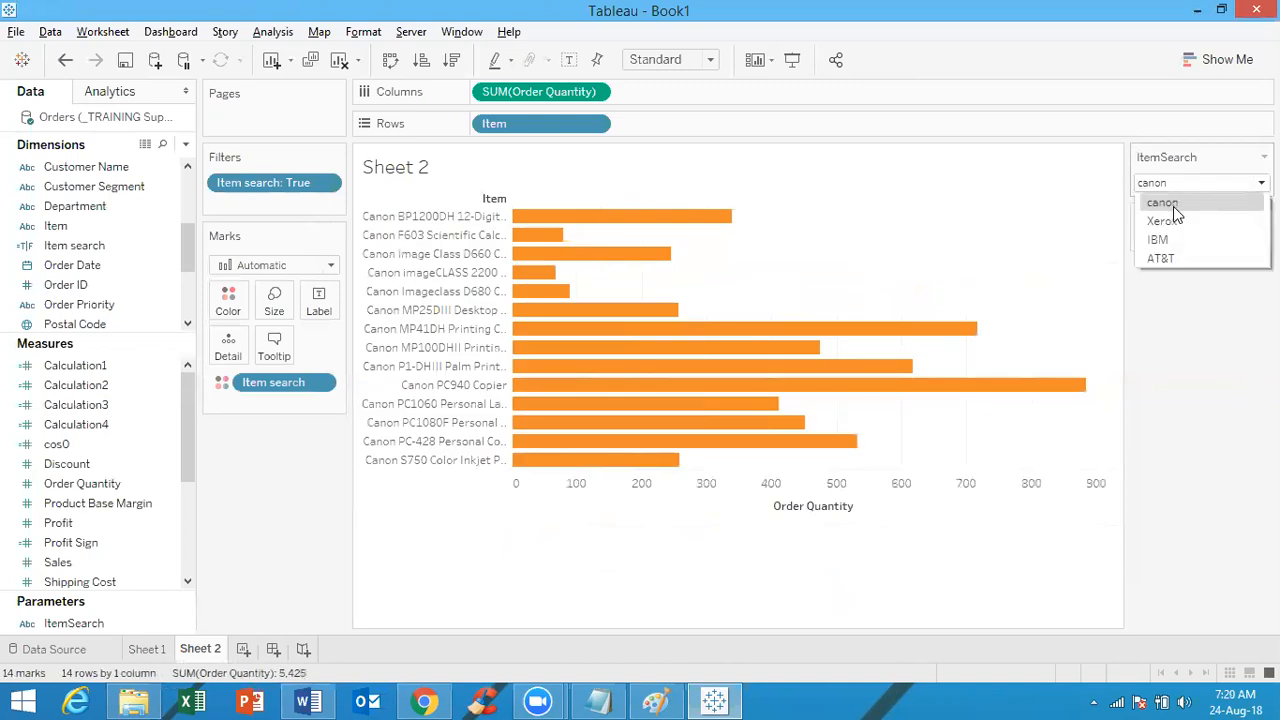
left_click(1173, 219)
left_click(1174, 187)
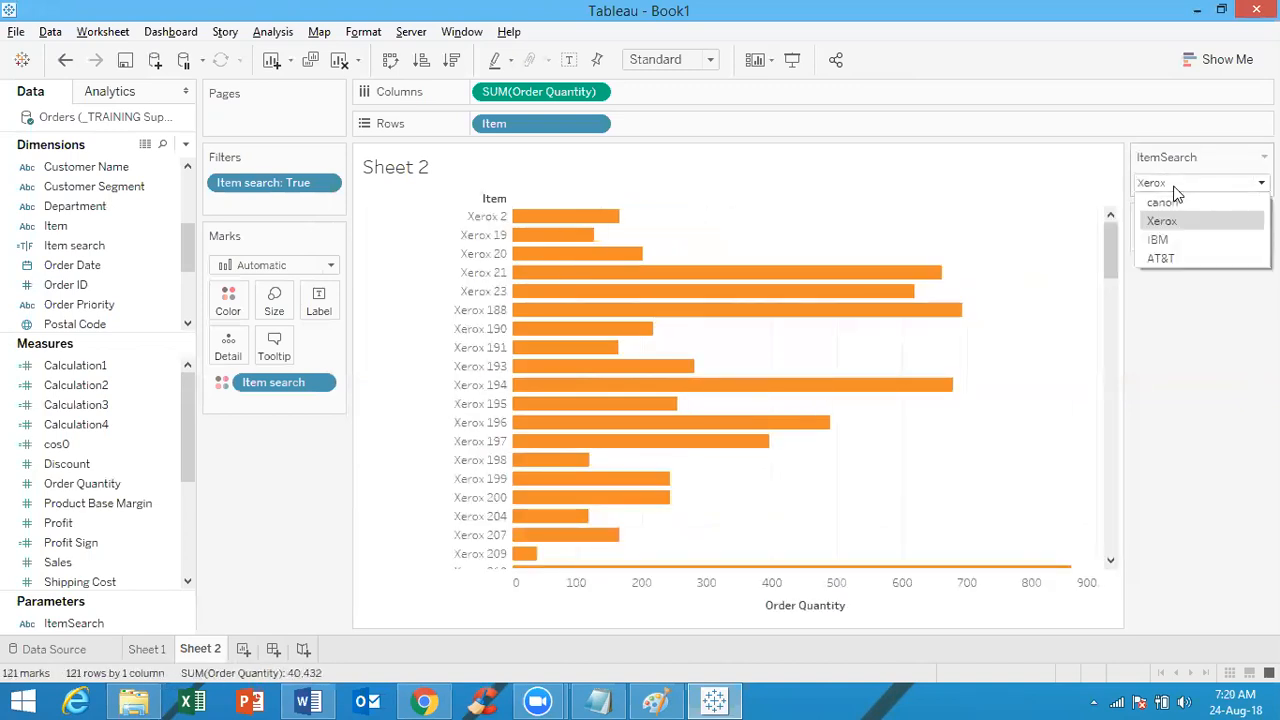
left_click(1170, 259)
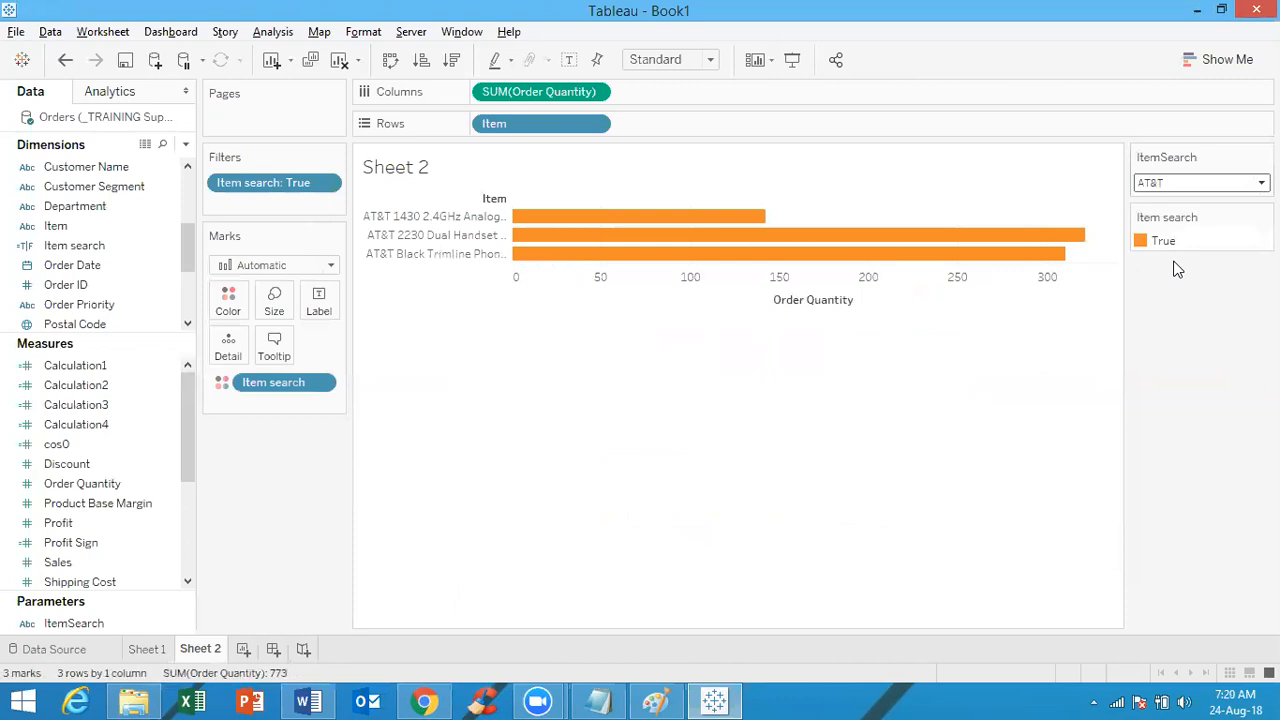
left_click(1204, 187)
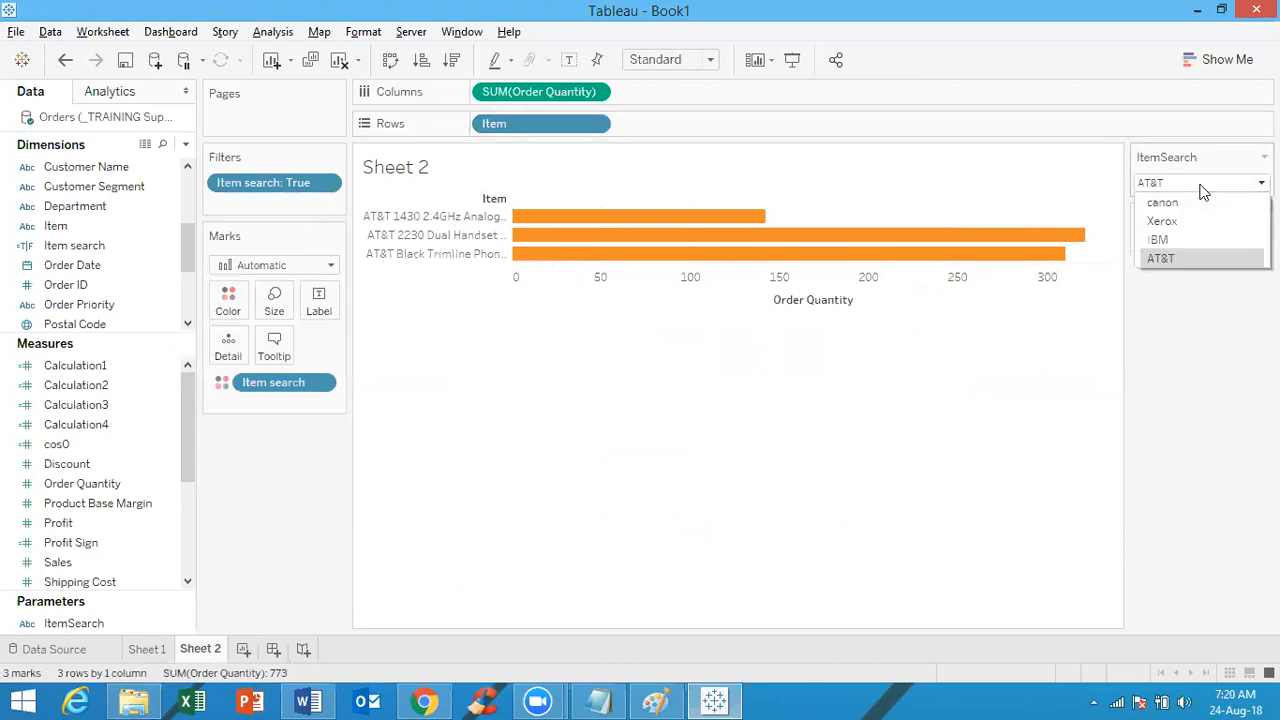
left_click(1201, 204)
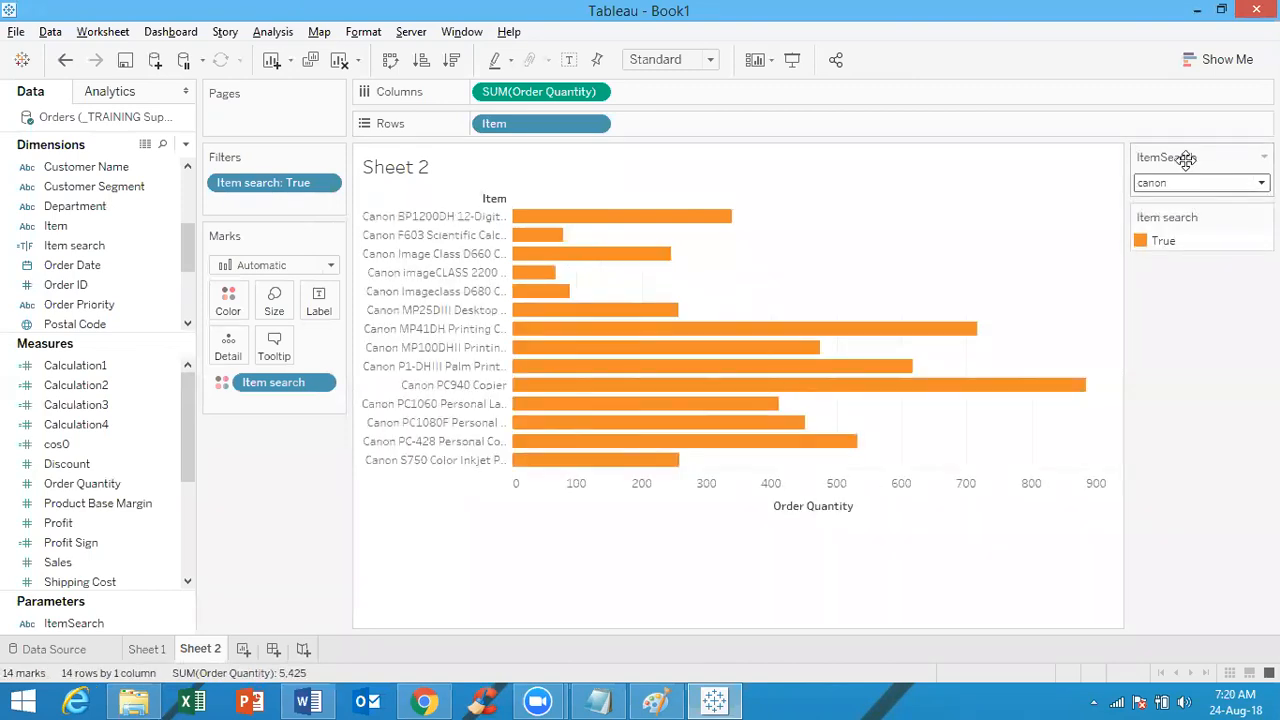
left_click(1184, 185)
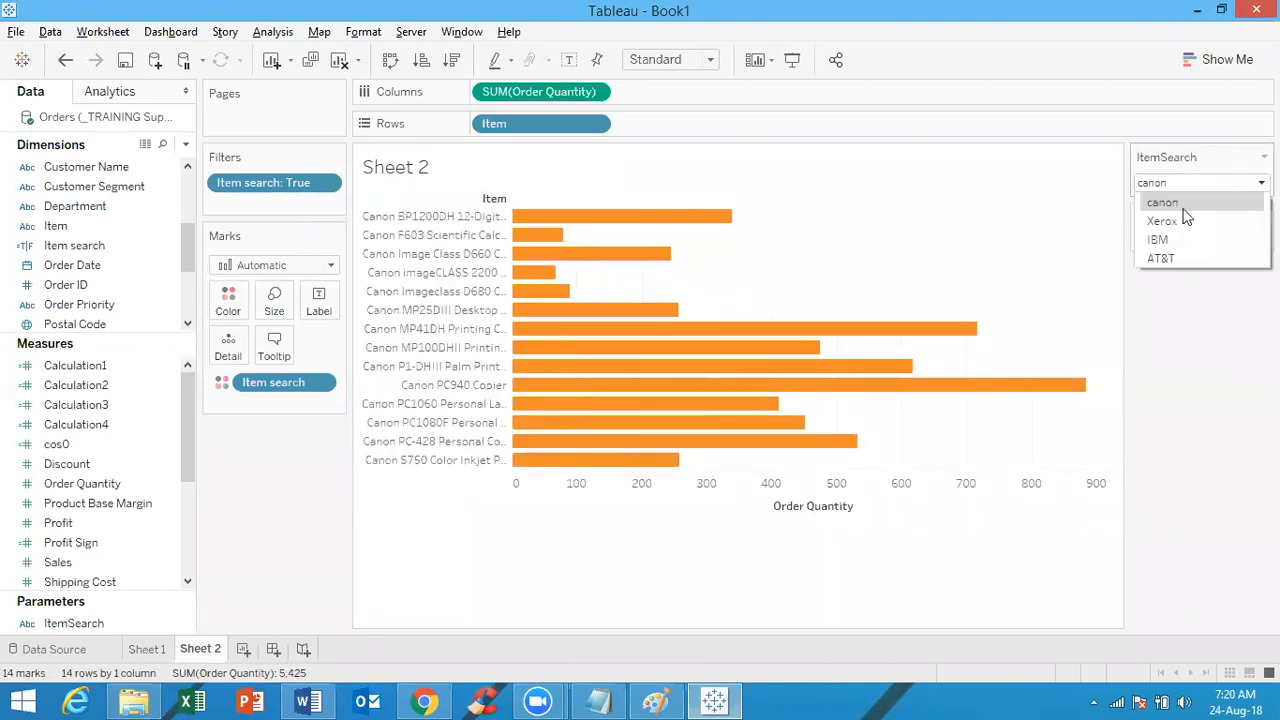
left_click(1186, 221)
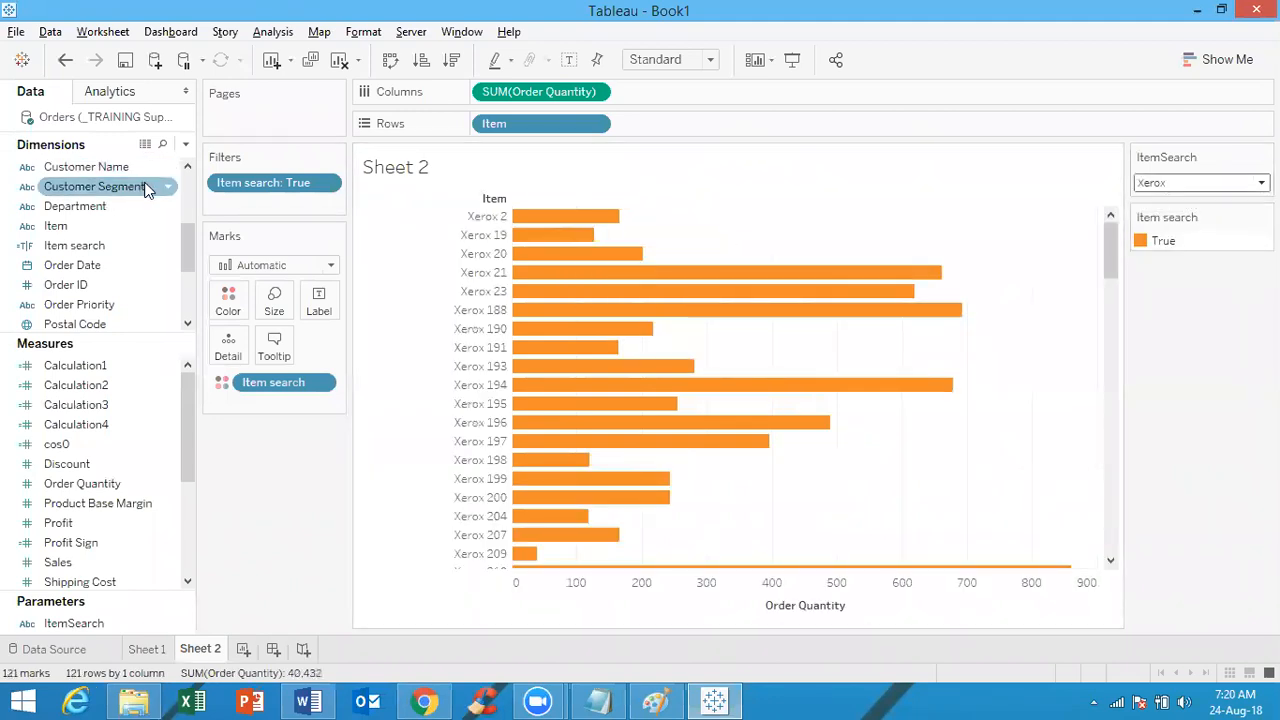
Review the formula of the Item search calculated field and close it without changes
right_click(124, 245)
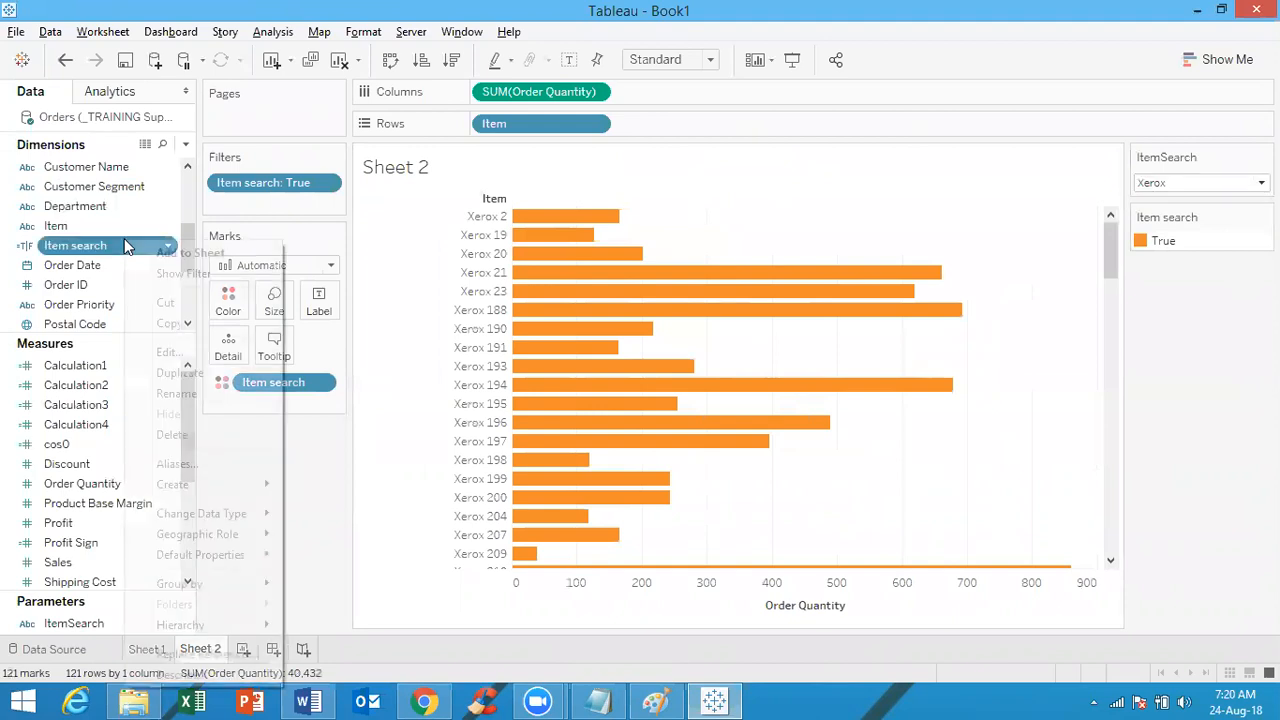
left_click(172, 351)
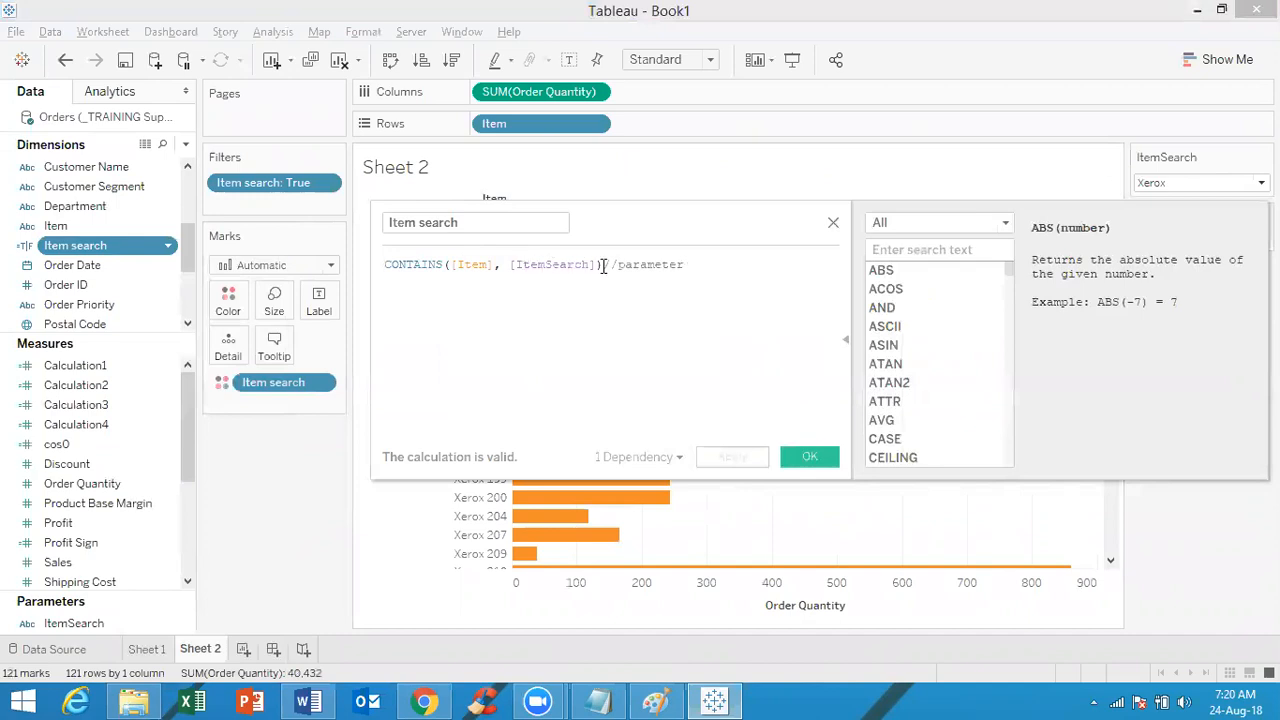
left_click(834, 224)
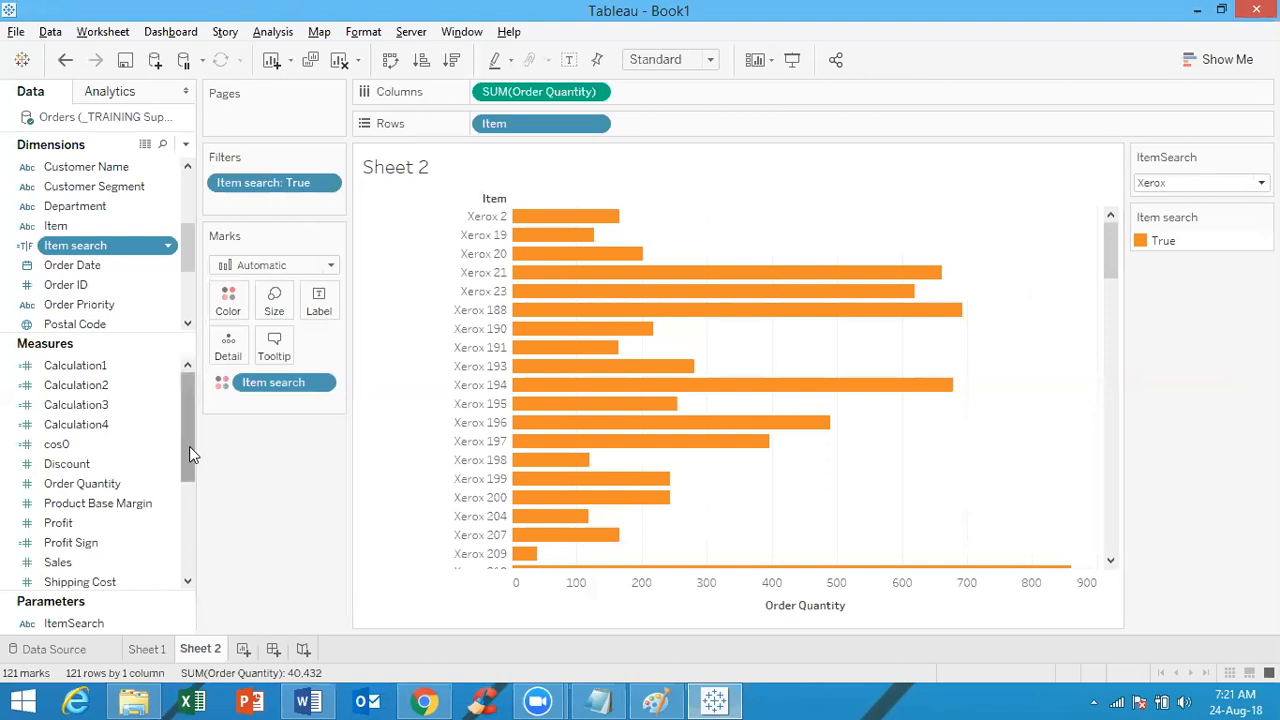
Build a bar chart on a new worksheet with Customer Name on rows and the sum of Sales on columns
left_click_drag(189, 446, 184, 476)
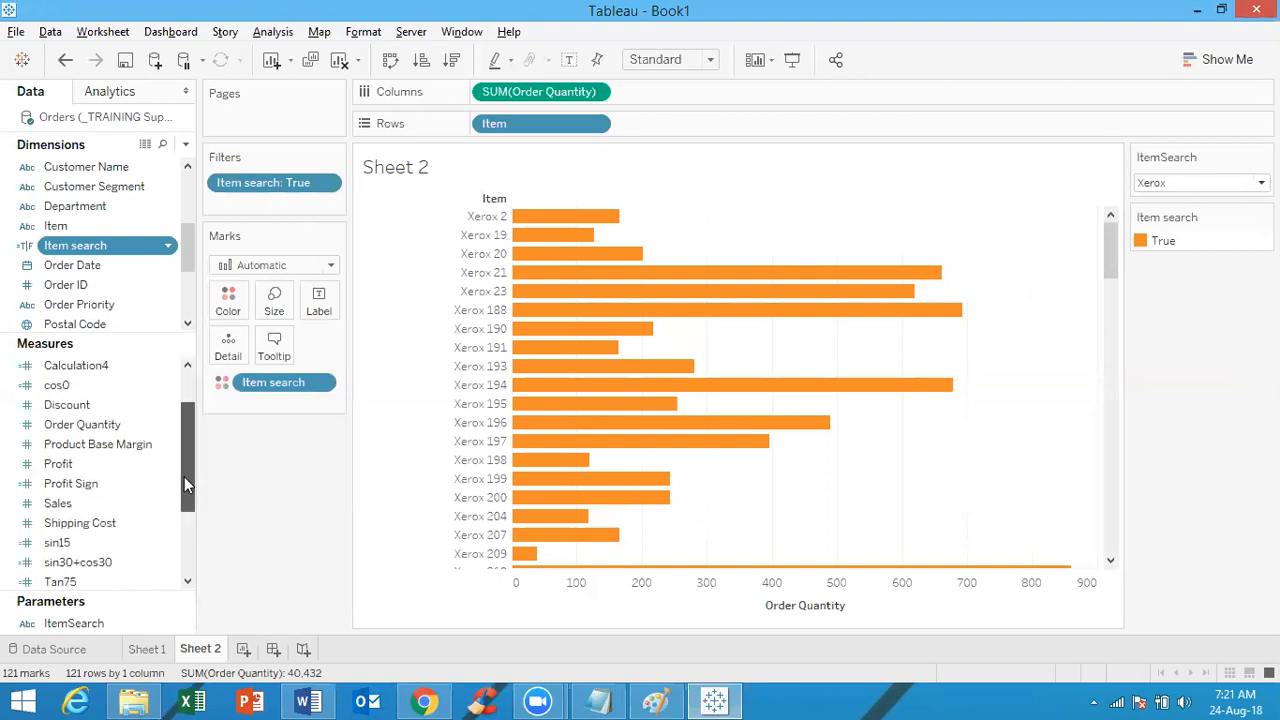
left_click(244, 650)
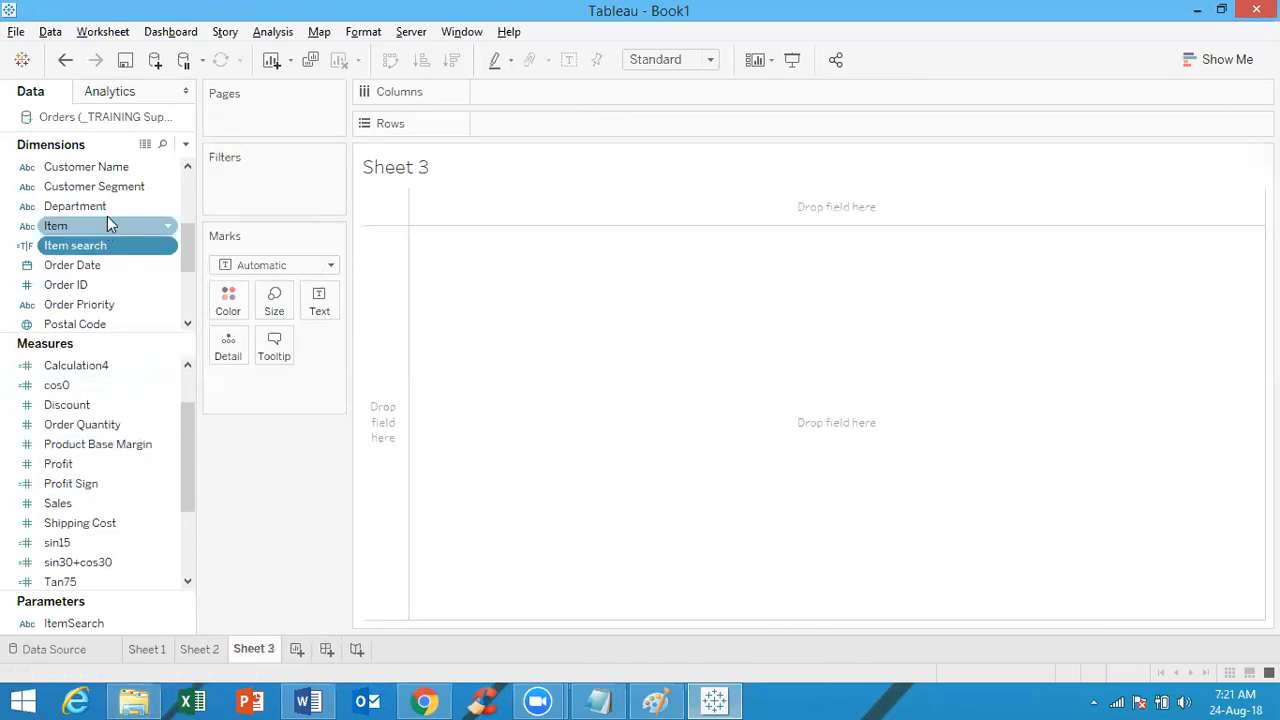
double_click(117, 168)
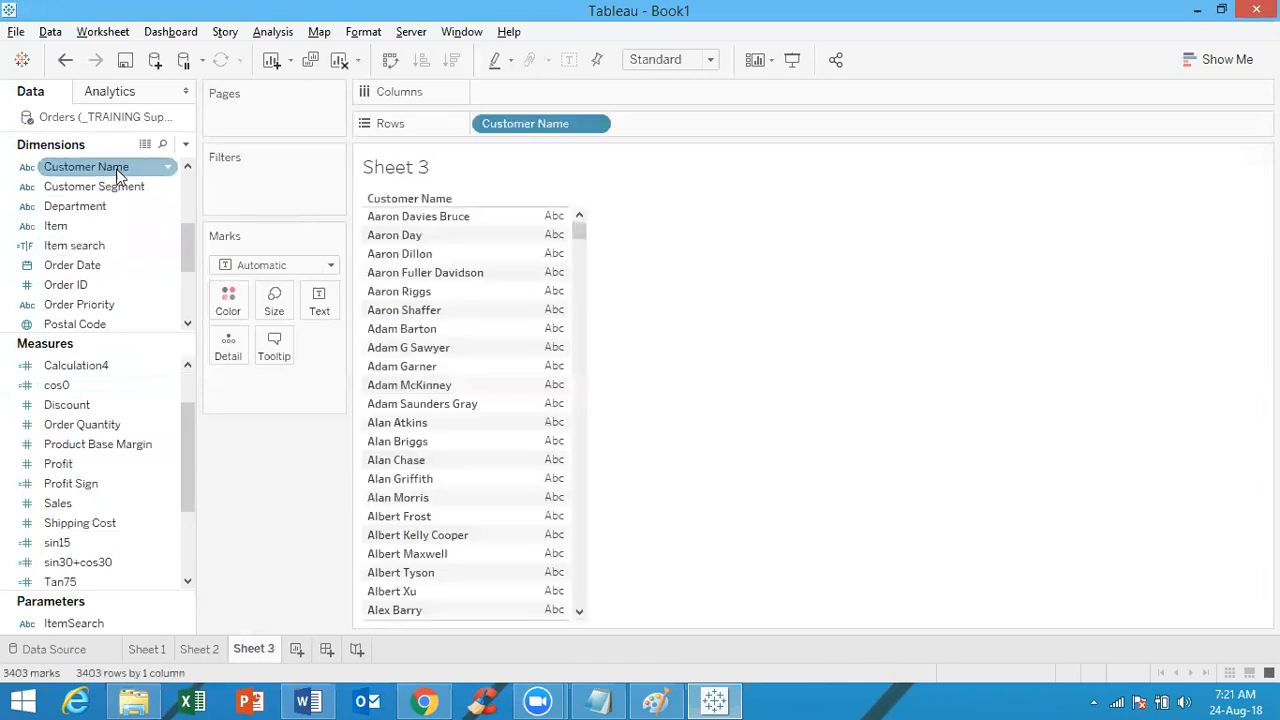
left_click_drag(585, 242, 534, 178)
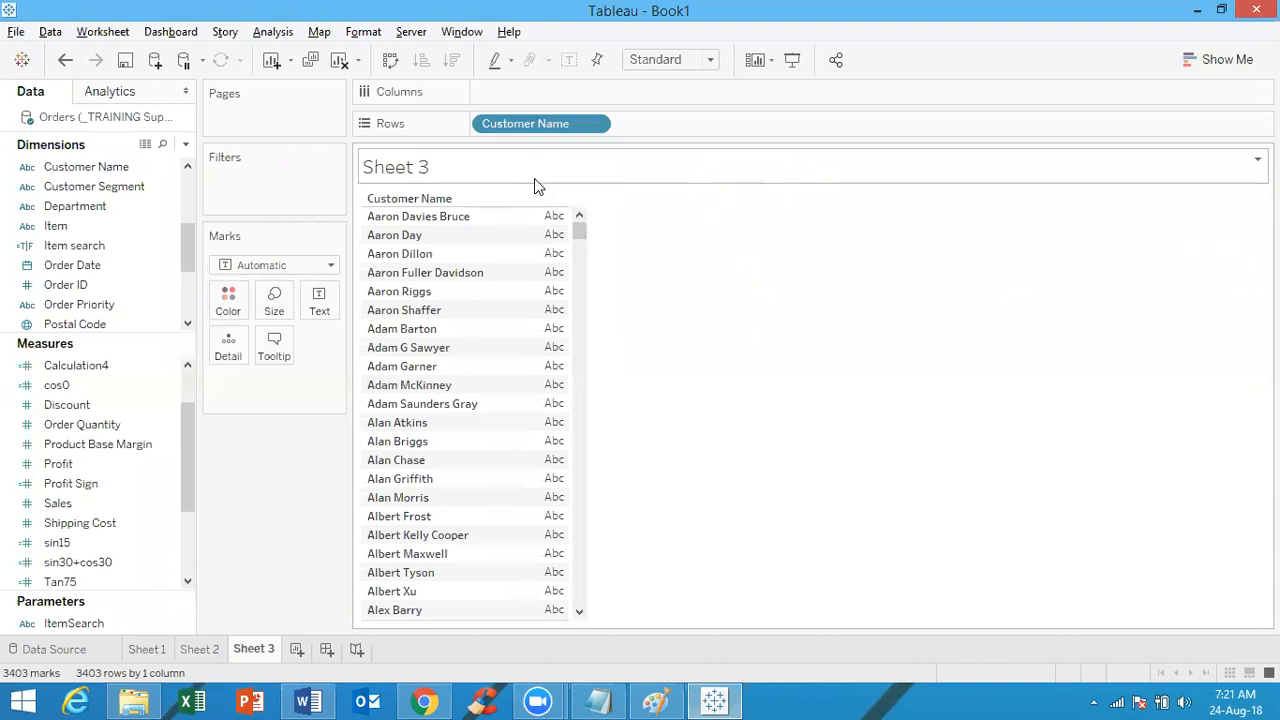
left_click_drag(107, 501, 536, 92)
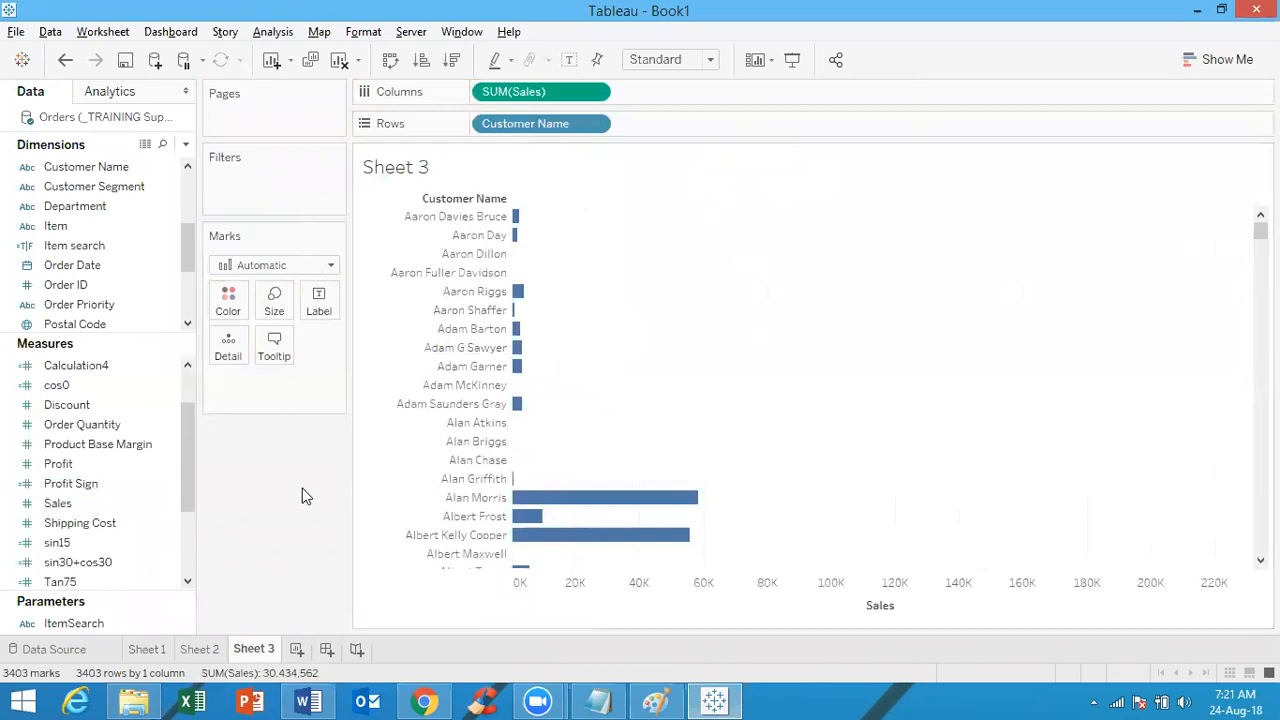
Add a Customer Name filter with a formula condition beginning LEFT([Customer Name],1)='A' OR
left_click_drag(100, 175, 281, 182)
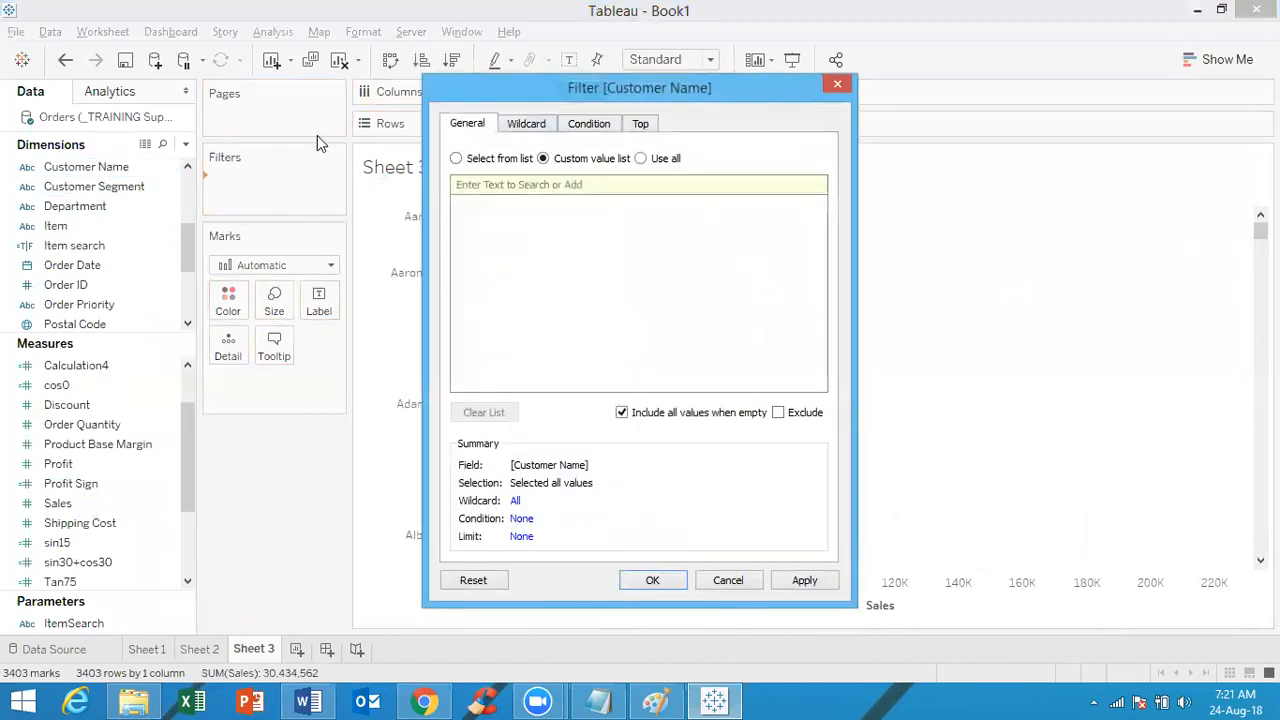
left_click(592, 124)
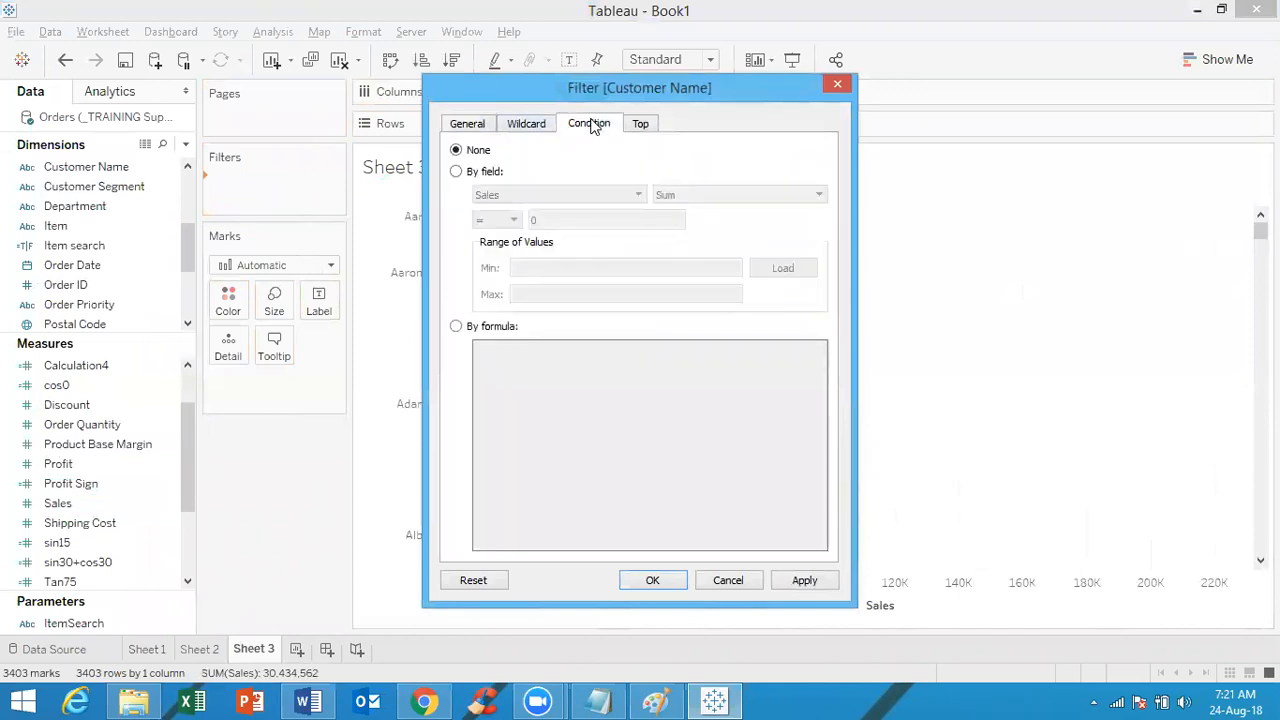
left_click(457, 327)
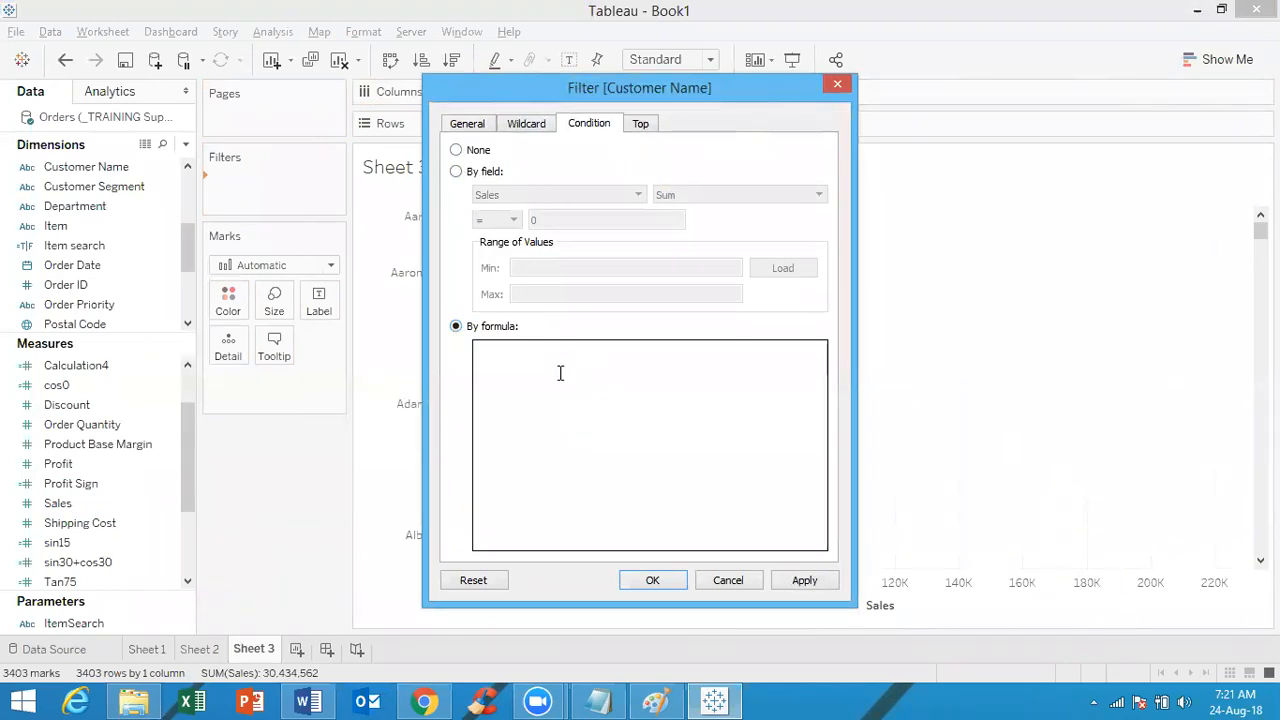
type("LEFT(")
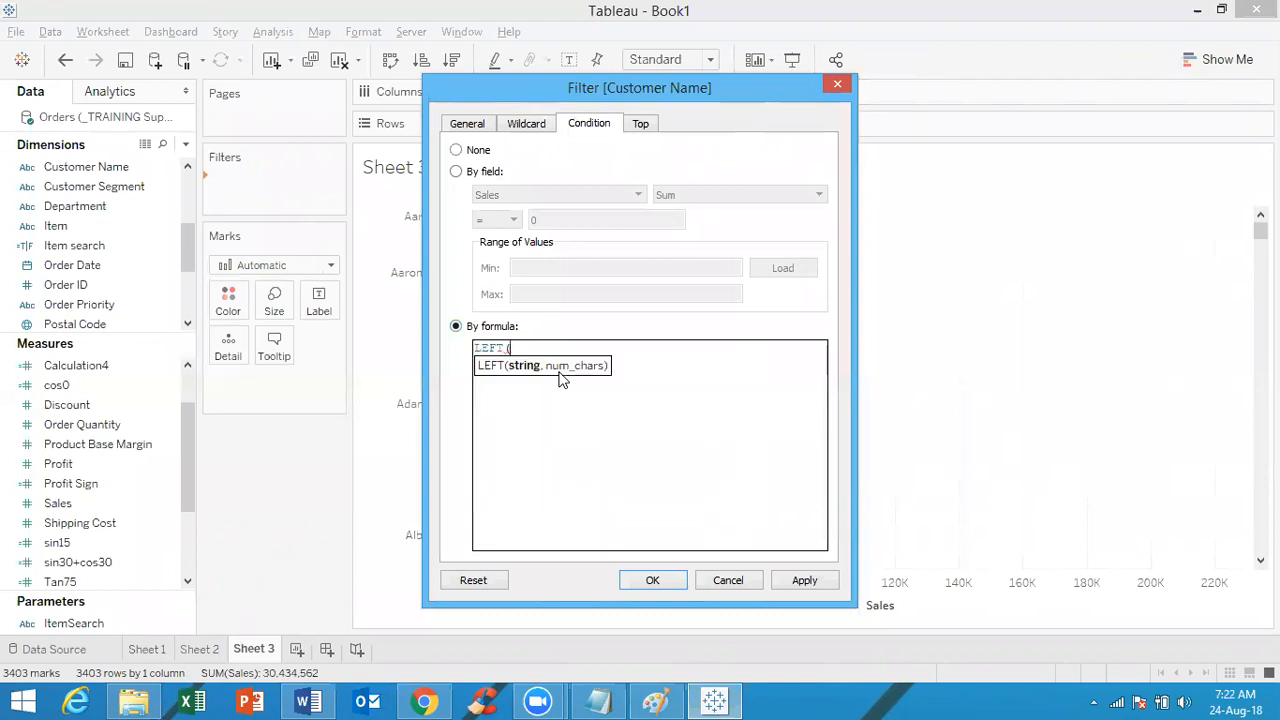
type("custom")
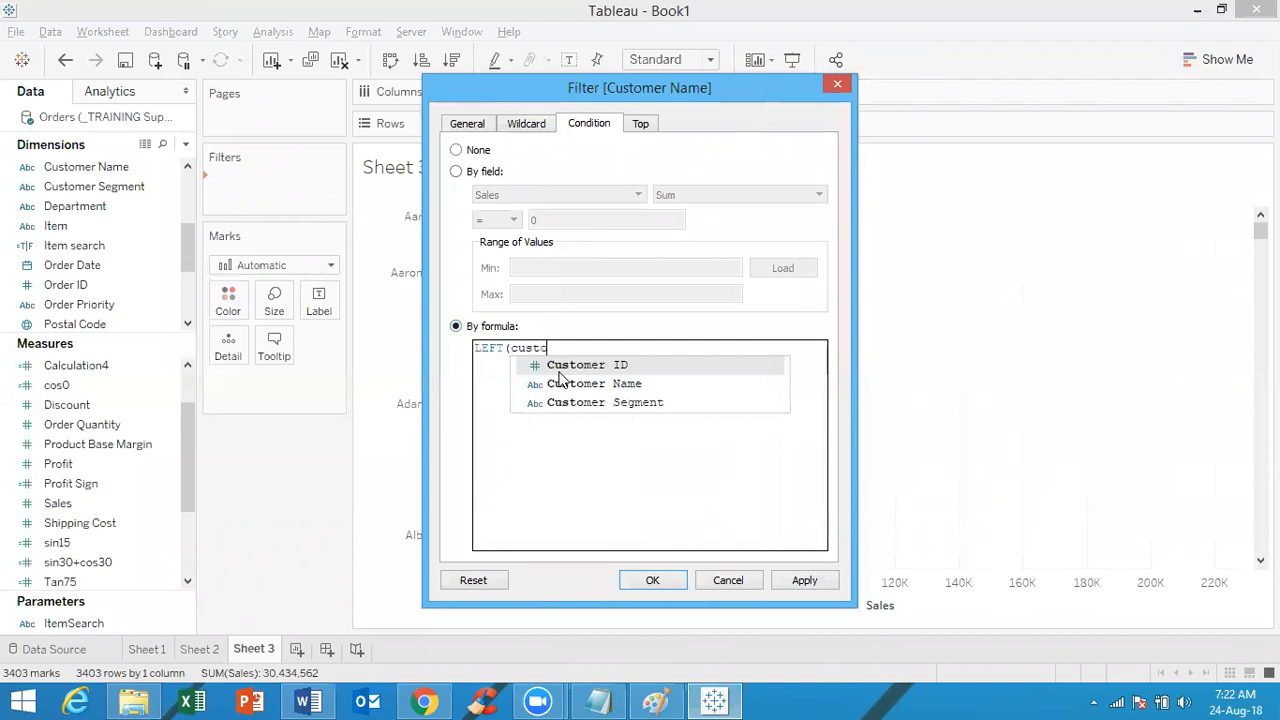
double_click(596, 390)
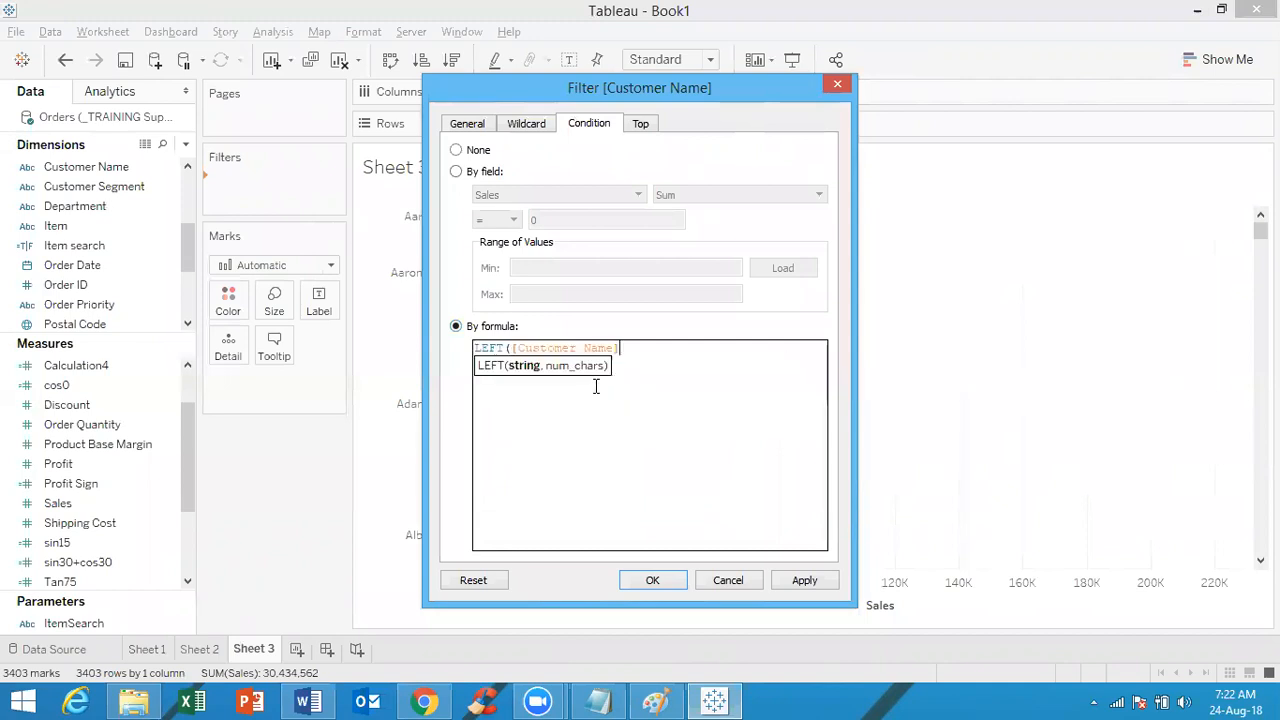
type(",")
type("1)=")
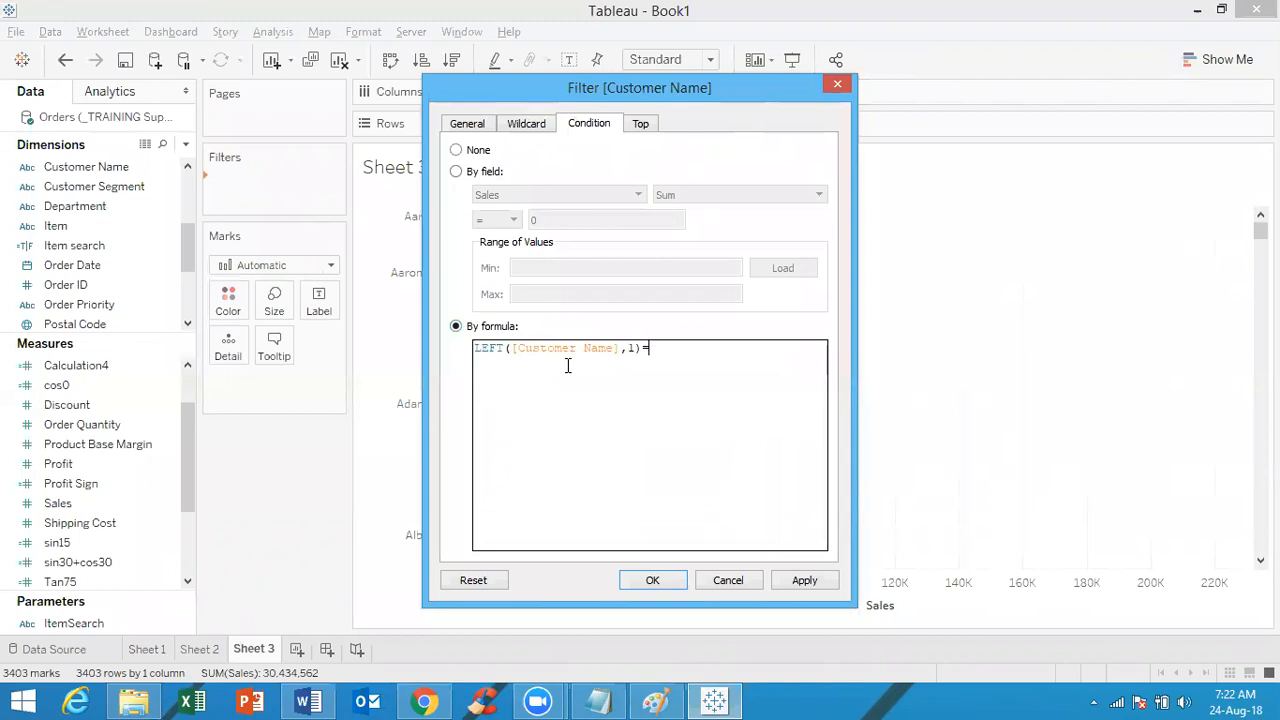
type("'A' OR")
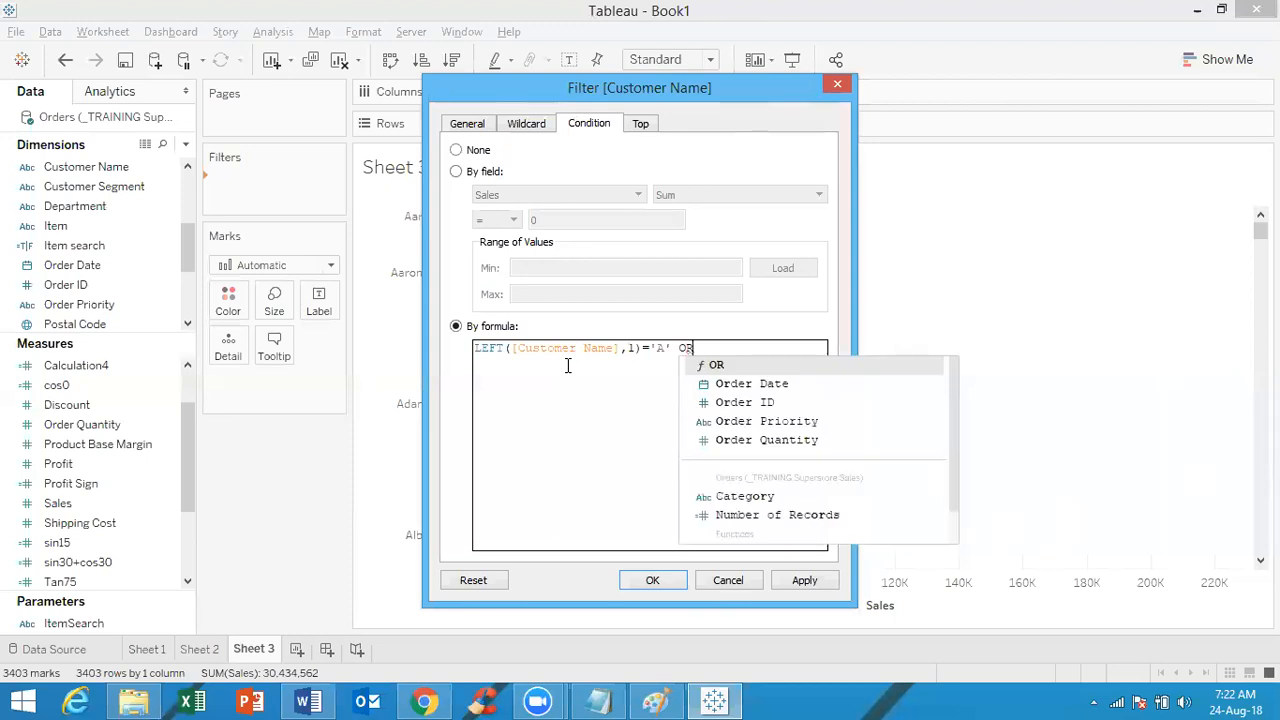
Copy the LEFT expression onto a second line of the condition and adapt it to LEFT([Customer Name],1)='B' OR
key("Left")
key("Left")
key("Left")
key("shift+Left")
key("shift+Left")
key("shift+Left")
key("shift+Left")
key("shift+Left")
key("shift+Left")
key("shift+Left")
key("shift+Left")
key("shift+Left")
key("shift+Left")
key("shift+Left")
key("shift+Left")
key("shift+Left")
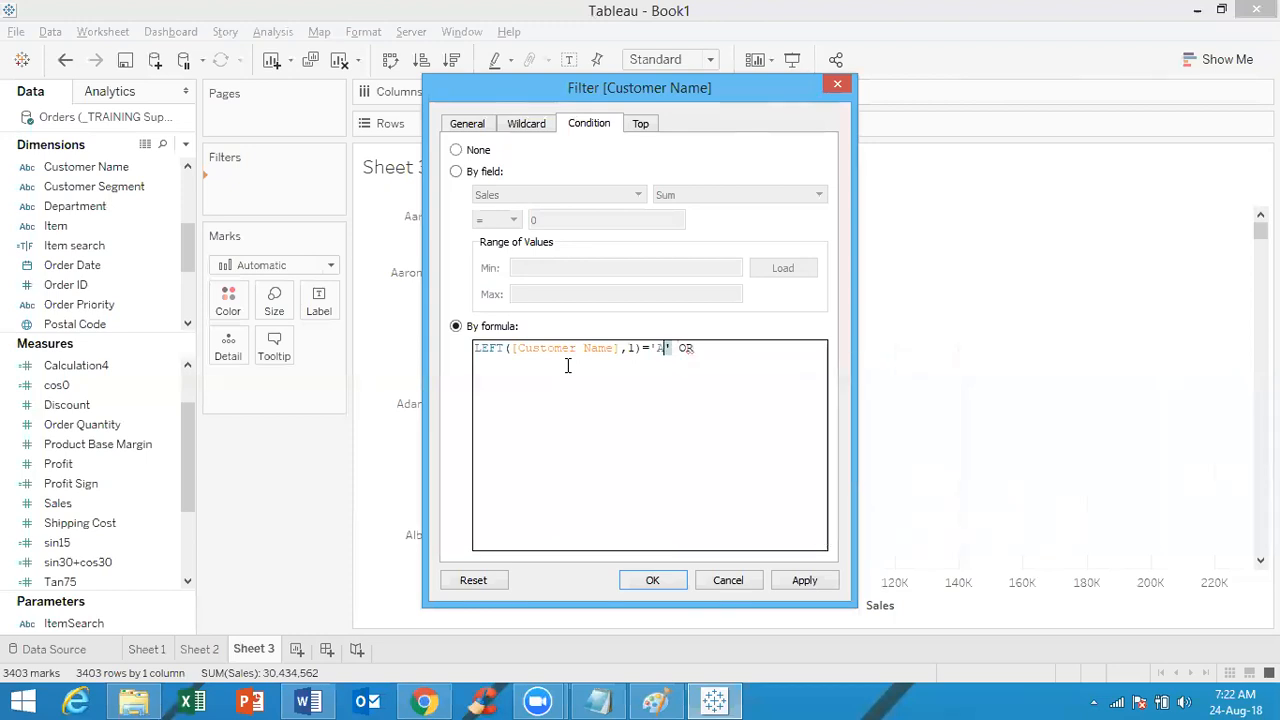
key("shift+Left")
key("shift+Left")
key("shift+Left")
key("shift+Left")
key("shift+Left")
key("shift+Left")
key("shift+Left")
key("shift+Left")
key("shift+Left")
key("shift+Left")
key("shift+Left")
key("shift+Left")
key("shift+Left")
key("shift+Left")
key("ctrl+c")
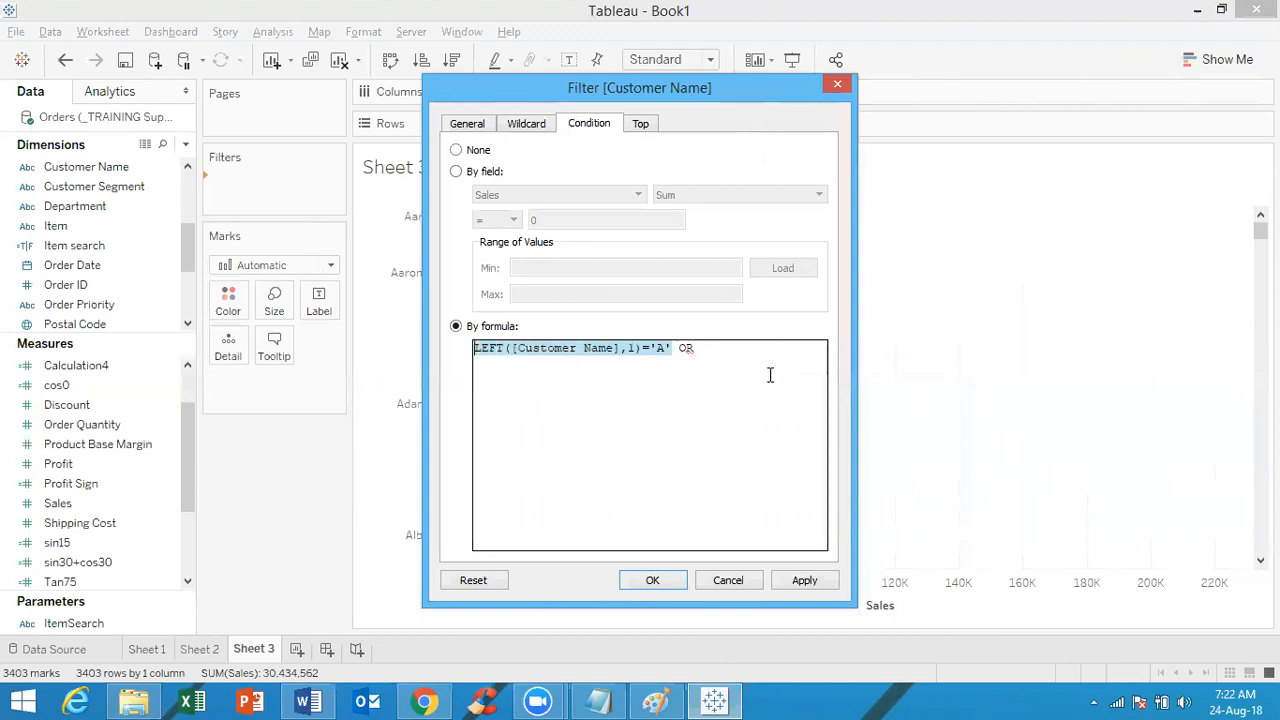
left_click(736, 356)
key("Return")
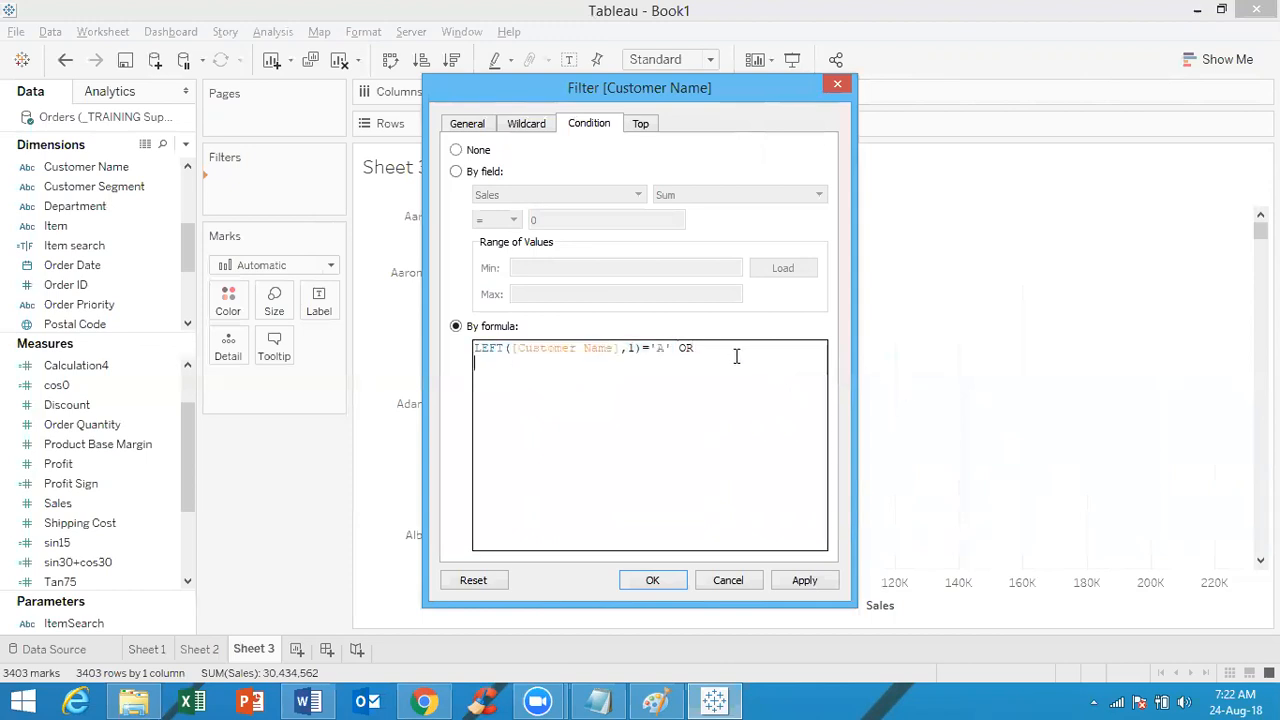
key("ctrl+v")
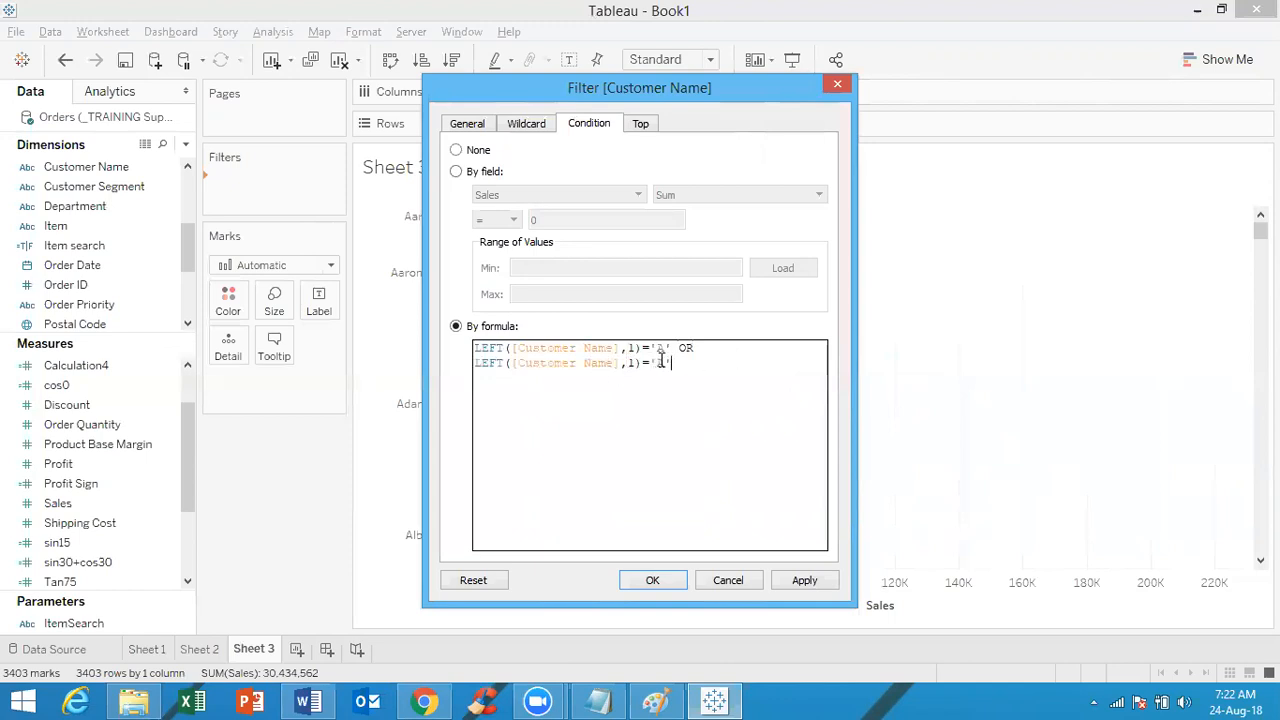
key("BackSpace")
type("B")
key("Right")
type("OR")
Add a third condition line, LEFT([Customer Name],1)='C', and apply the Customer Name filter
key("ctrl+v")
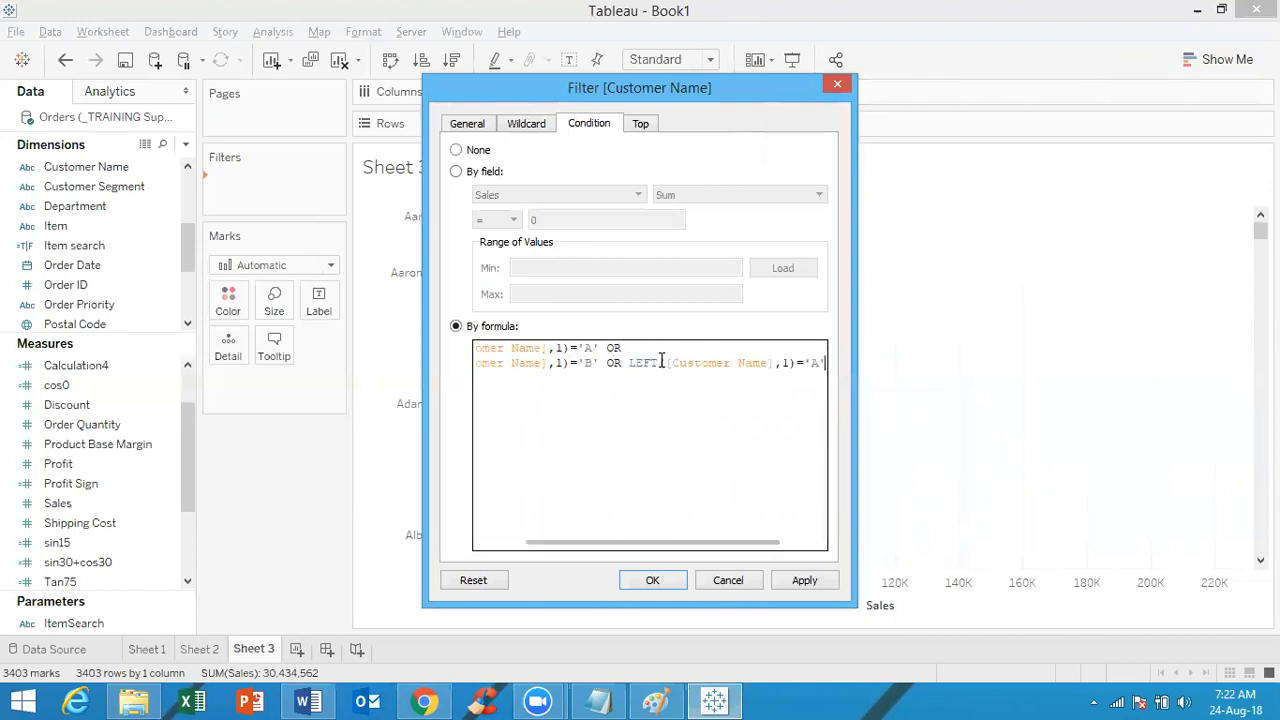
left_click(629, 362)
key("Return")
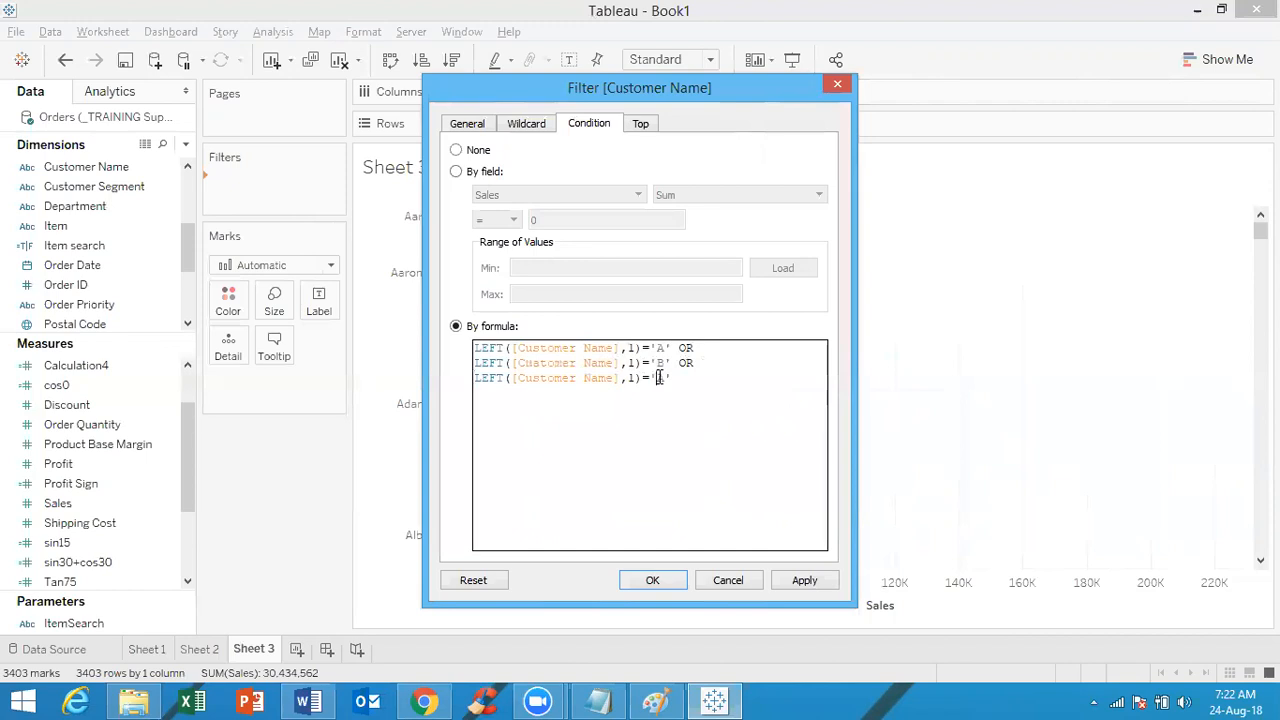
type("C")
left_click(806, 581)
left_click(653, 580)
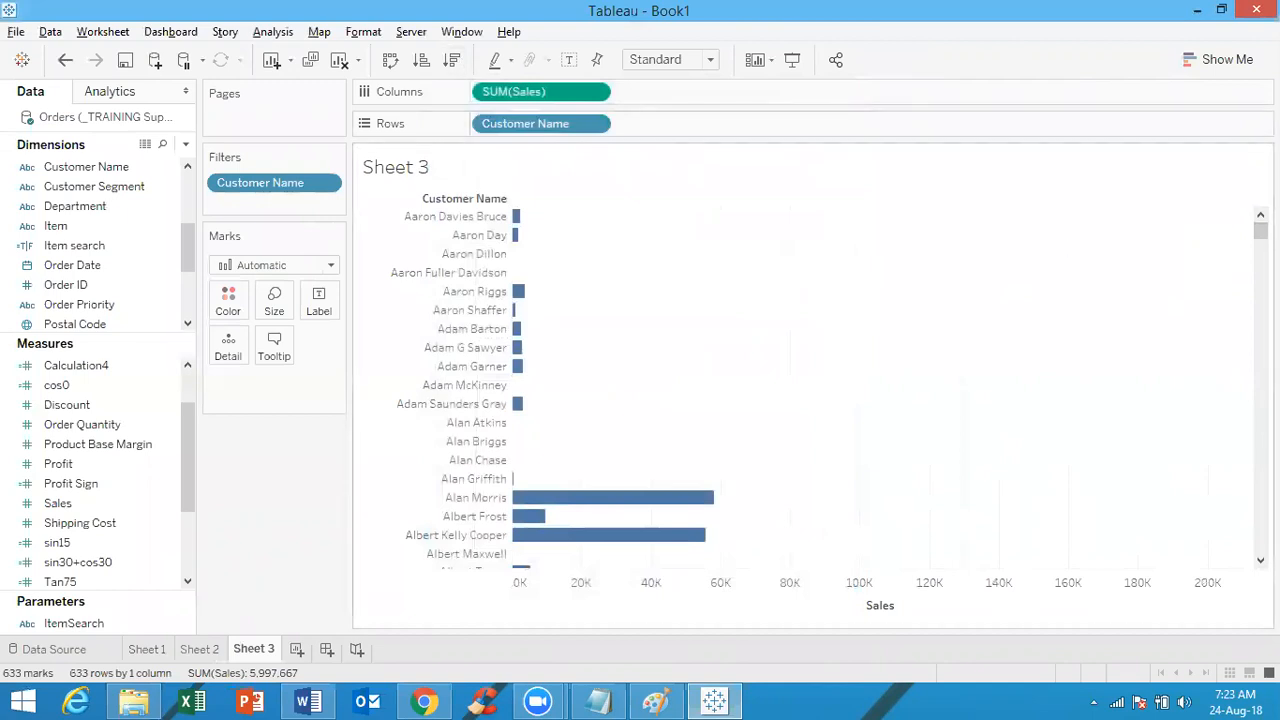
Look through the filtered customers and sort them by Sales in descending order
left_click_drag(1260, 231, 1226, 549)
left_click_drag(1220, 614, 1200, 214)
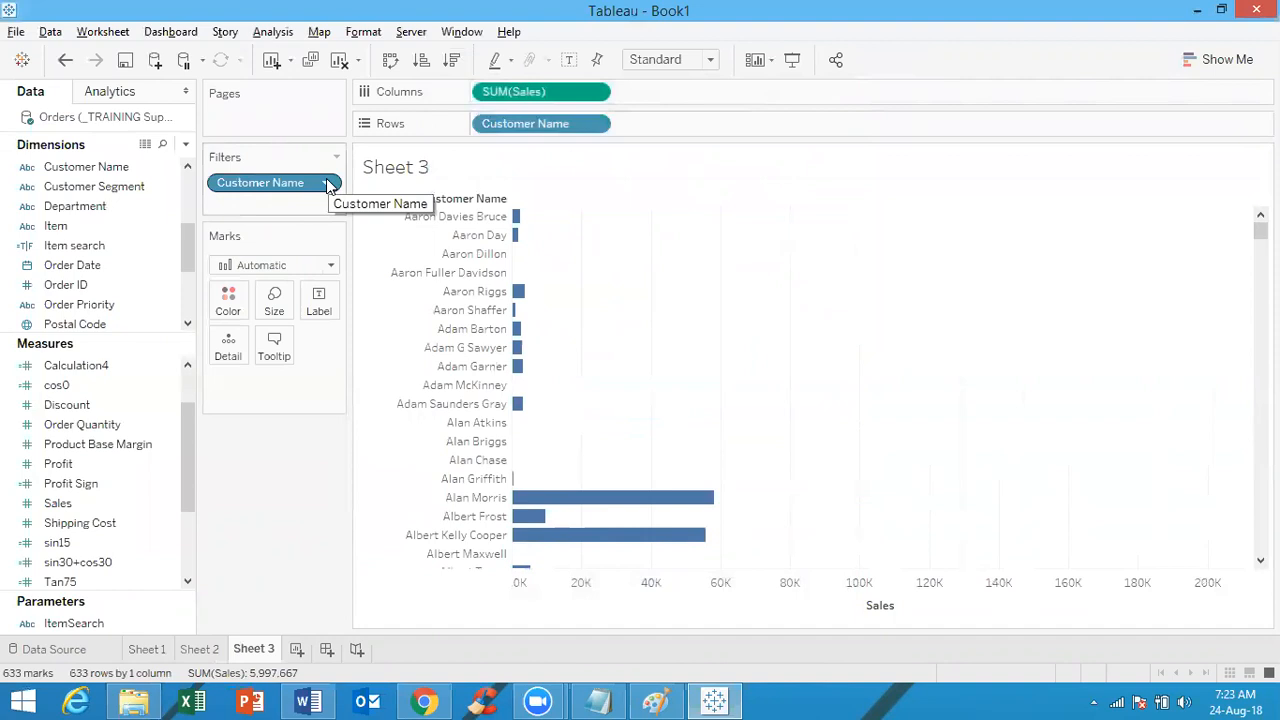
left_click(451, 60)
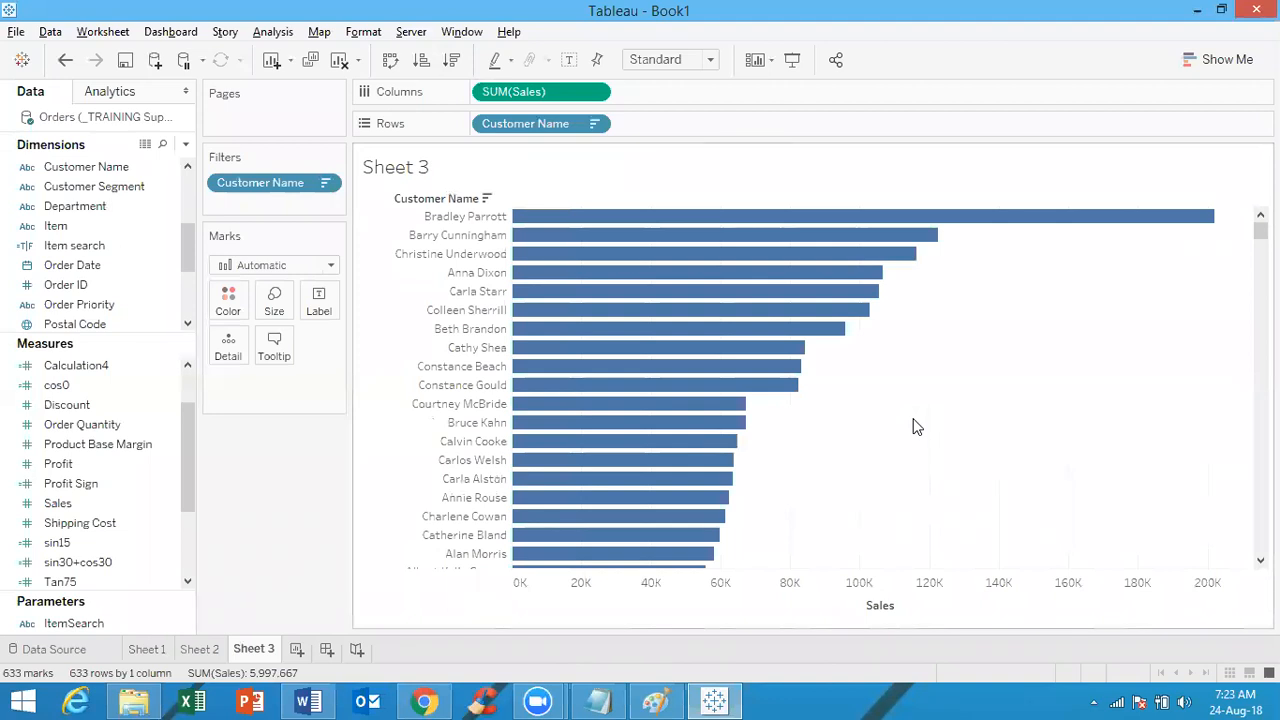
Start a new calculated field, limit the function list to String functions and look through them
left_click(186, 147)
left_click(150, 172)
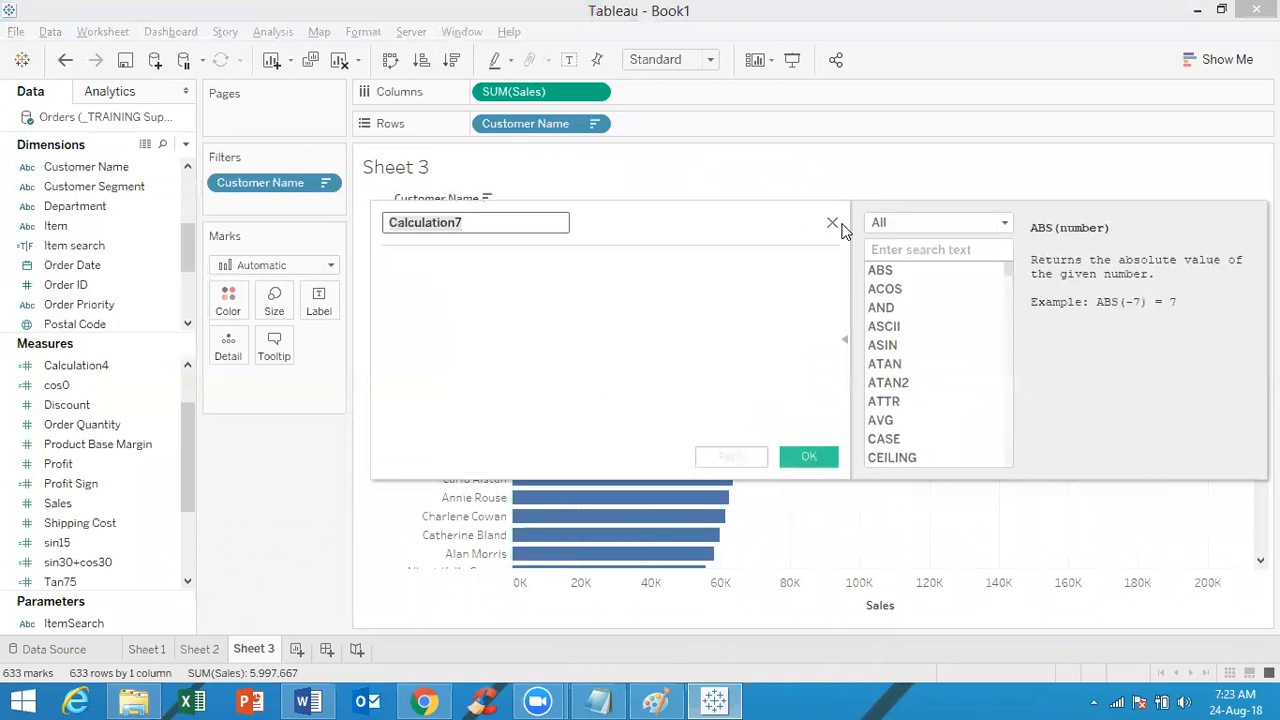
left_click(967, 225)
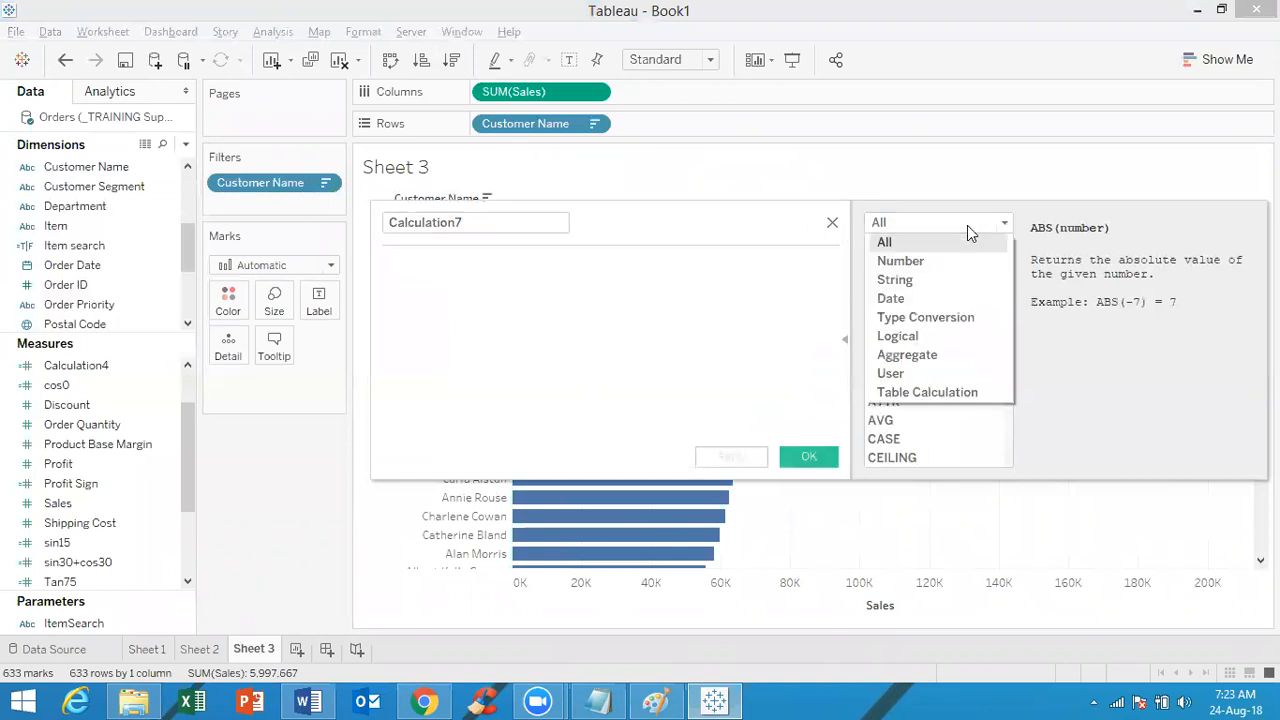
left_click(928, 281)
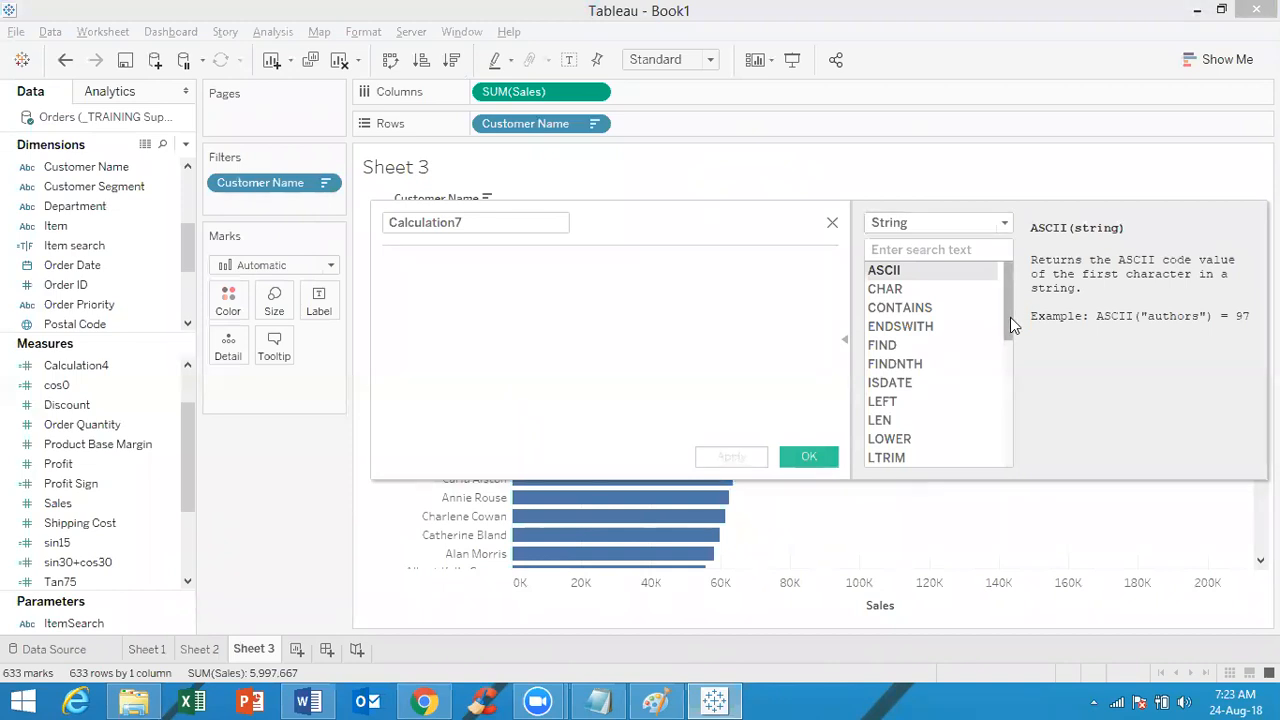
left_click_drag(1010, 296, 1010, 317)
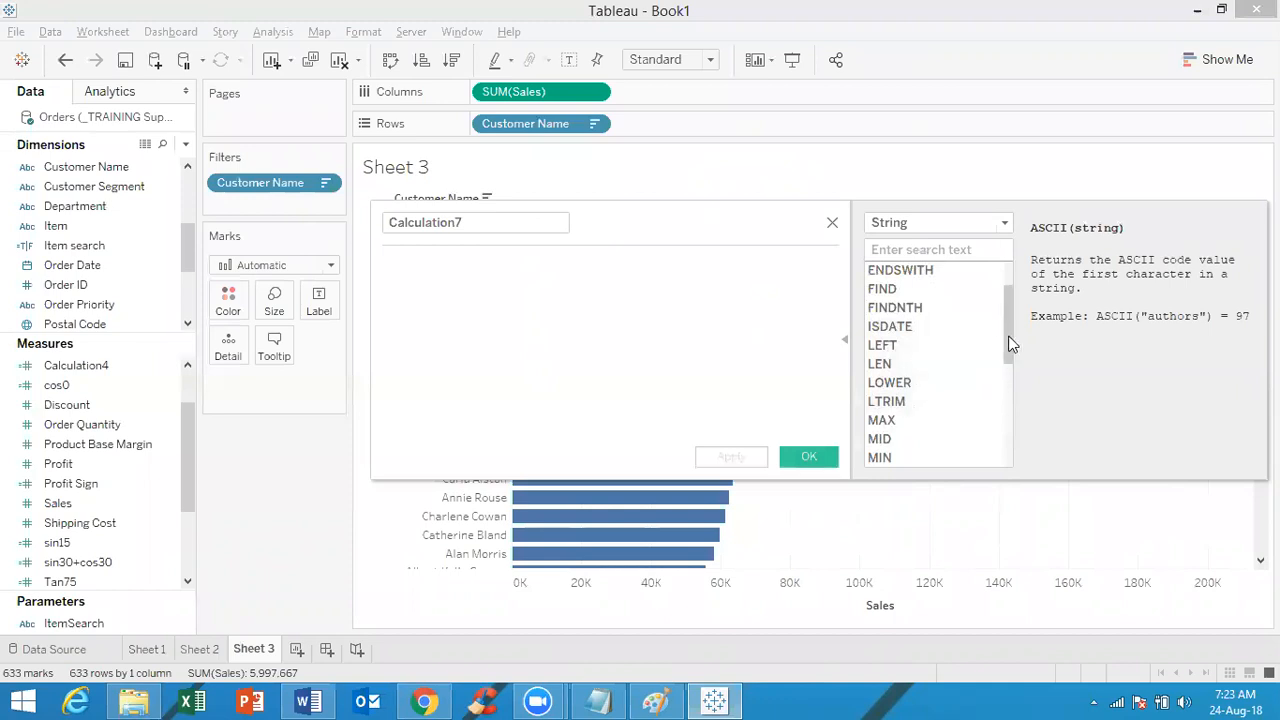
scroll(1016, 378, "down", 4)
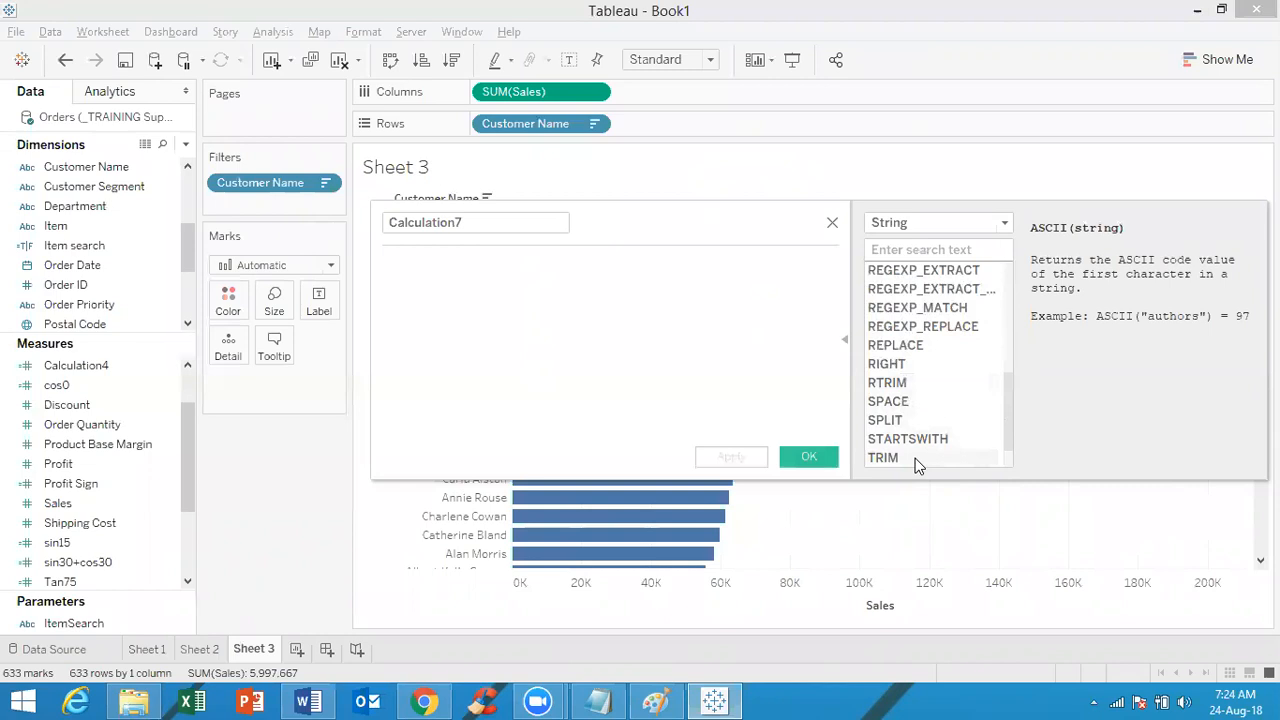
Enter the formula LTRIM(' TABLEAU ') in the new calculated field, with two spaces on each side of the word
left_click(590, 313)
type("LTRIM")
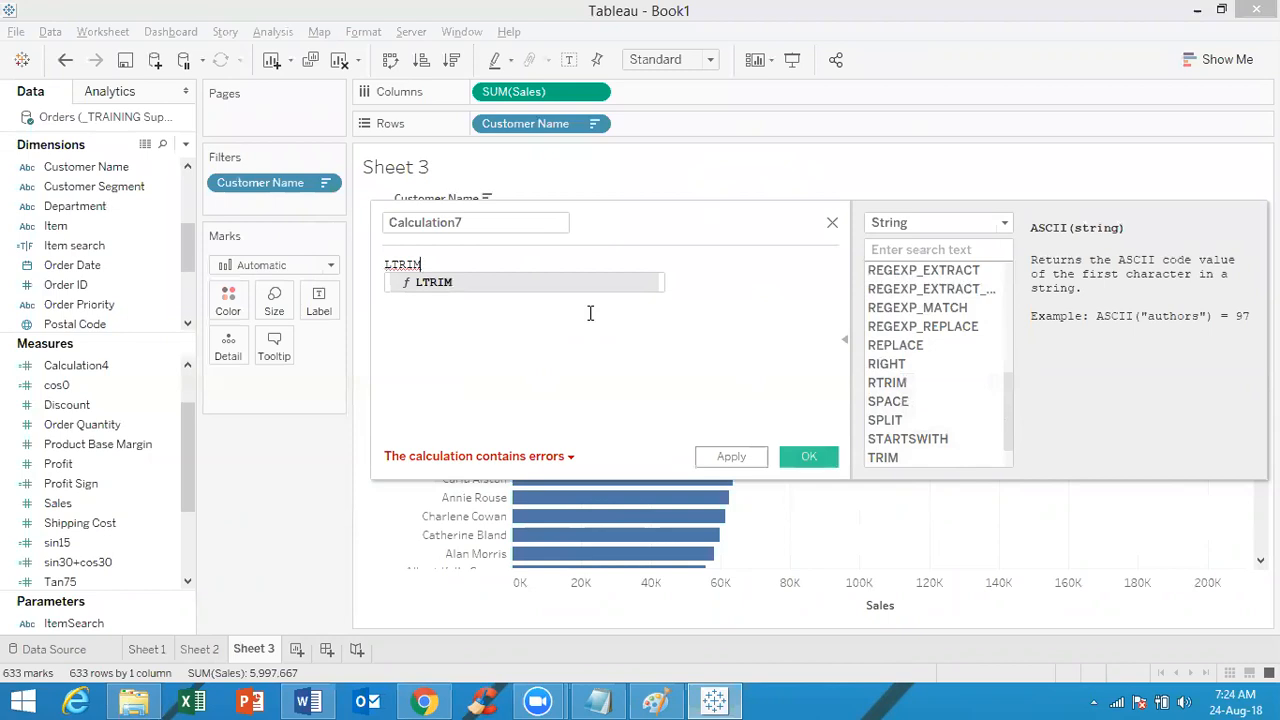
type("( ")
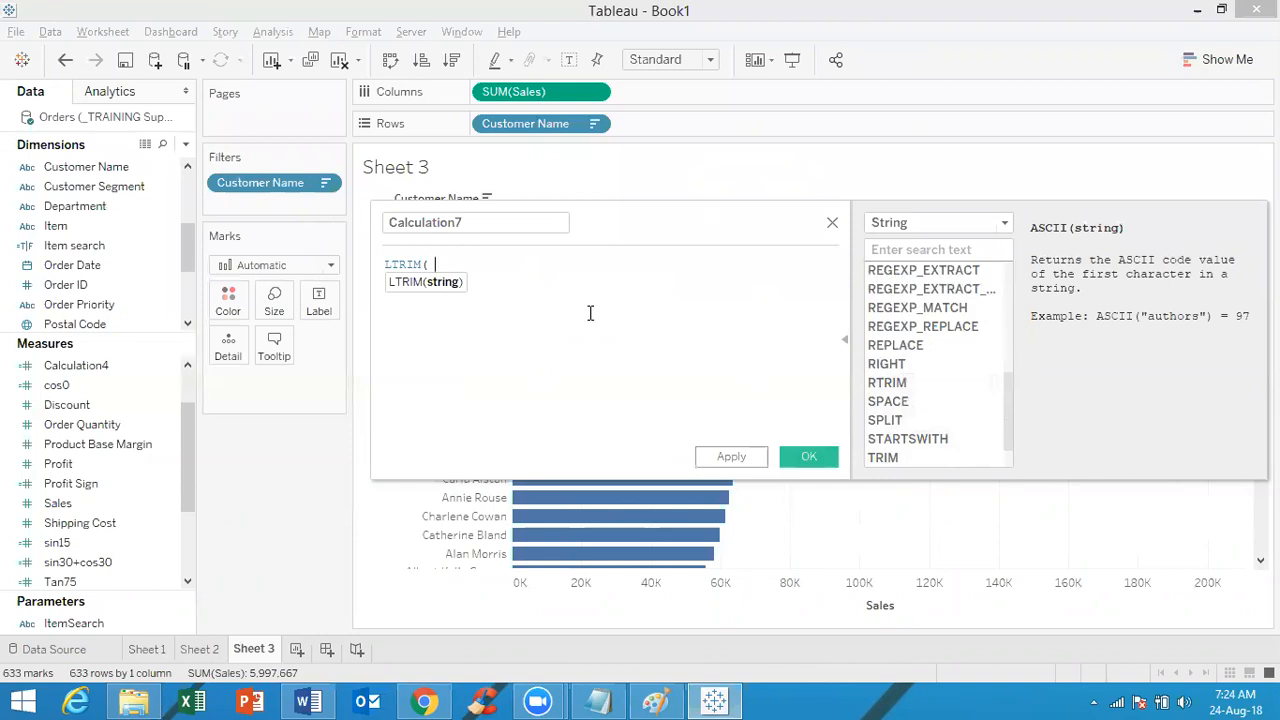
type("'")
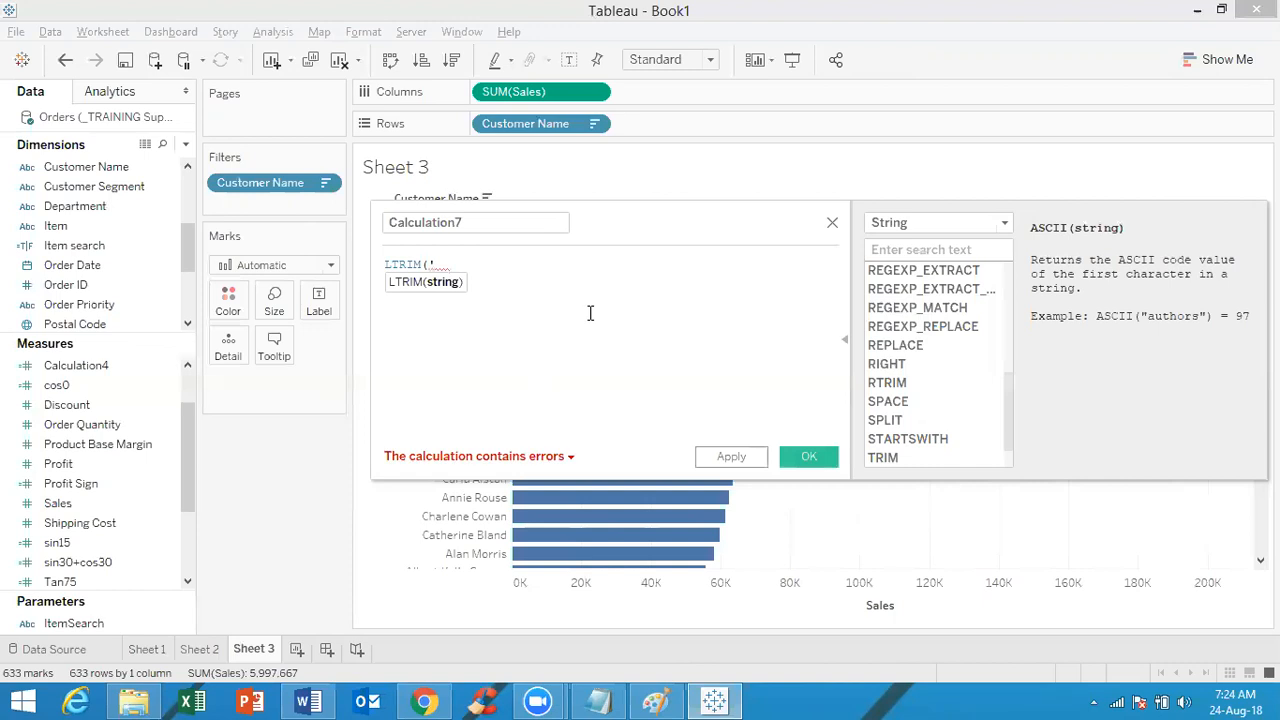
type("  TABLEAU")
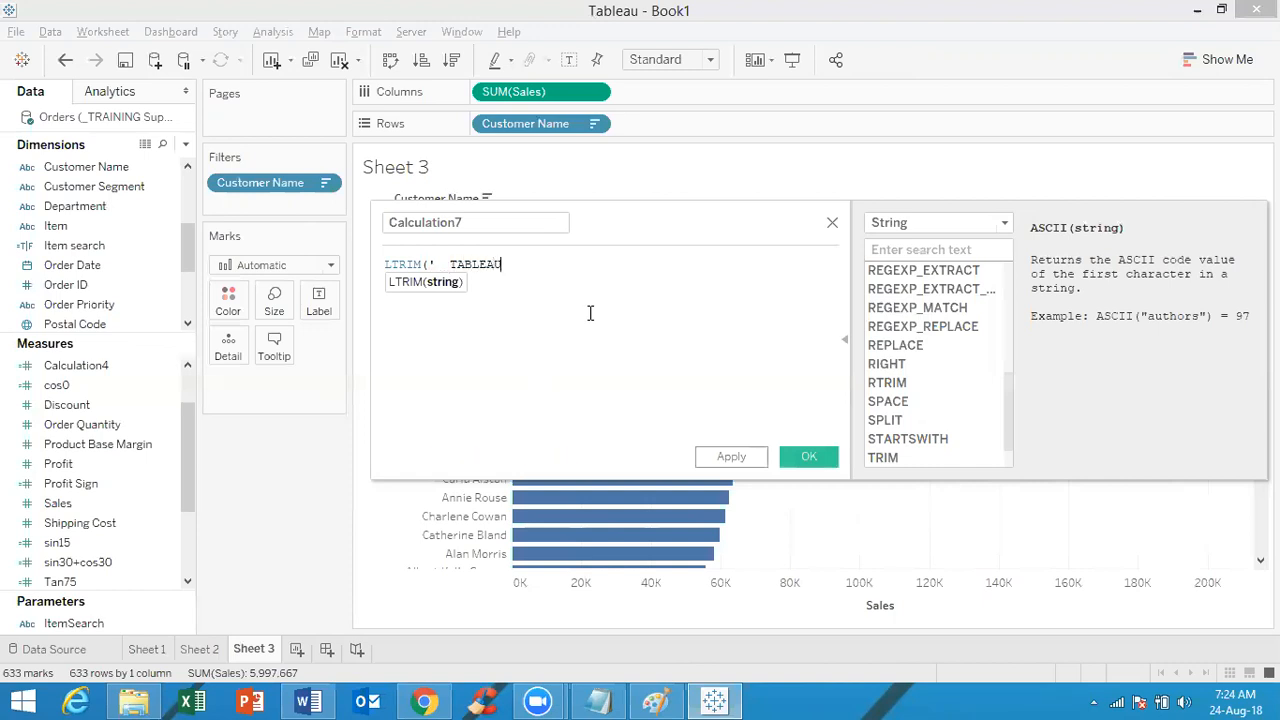
type("  '")
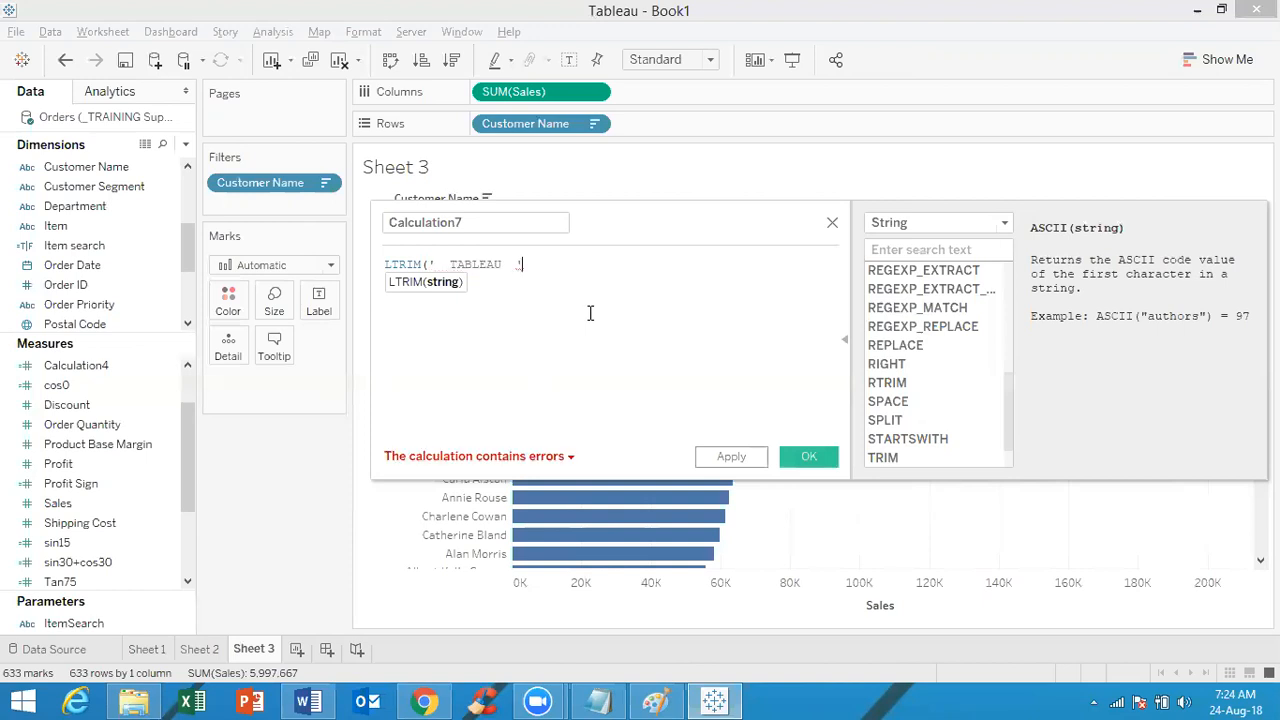
type(")")
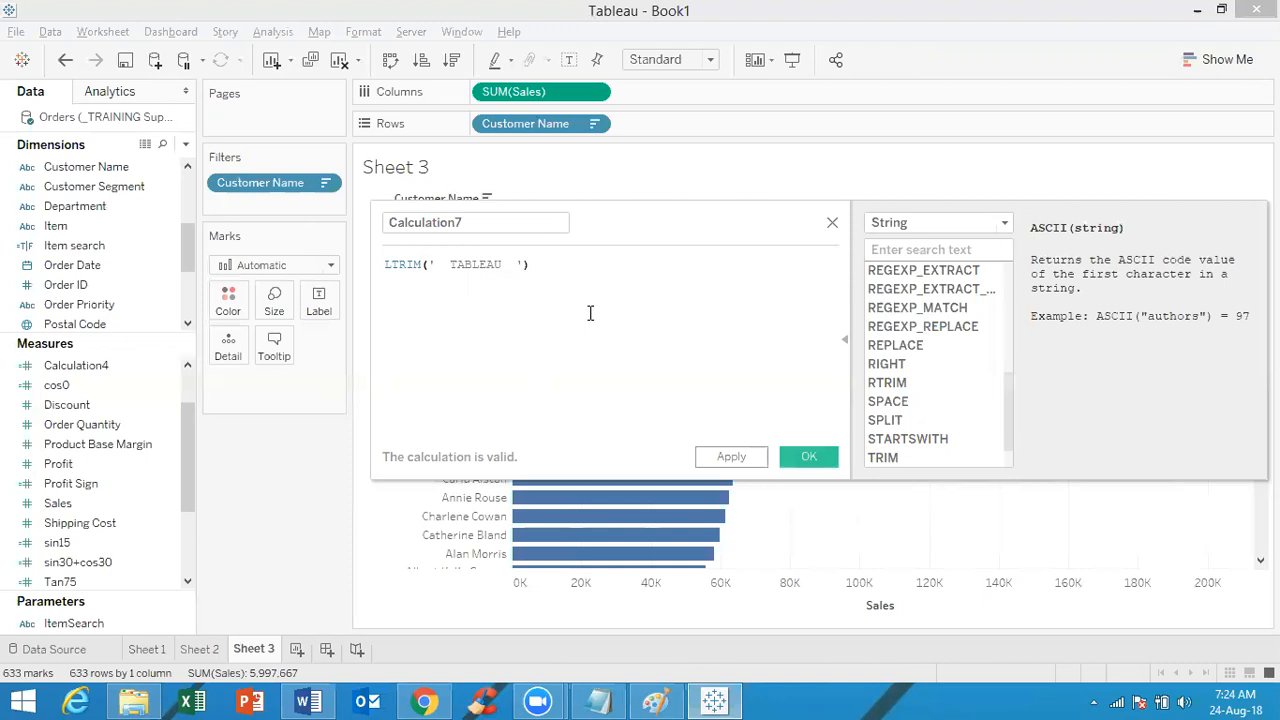
Save the LTRIM calculation and place it on Rows of a new worksheet
left_click_drag(447, 262, 435, 262)
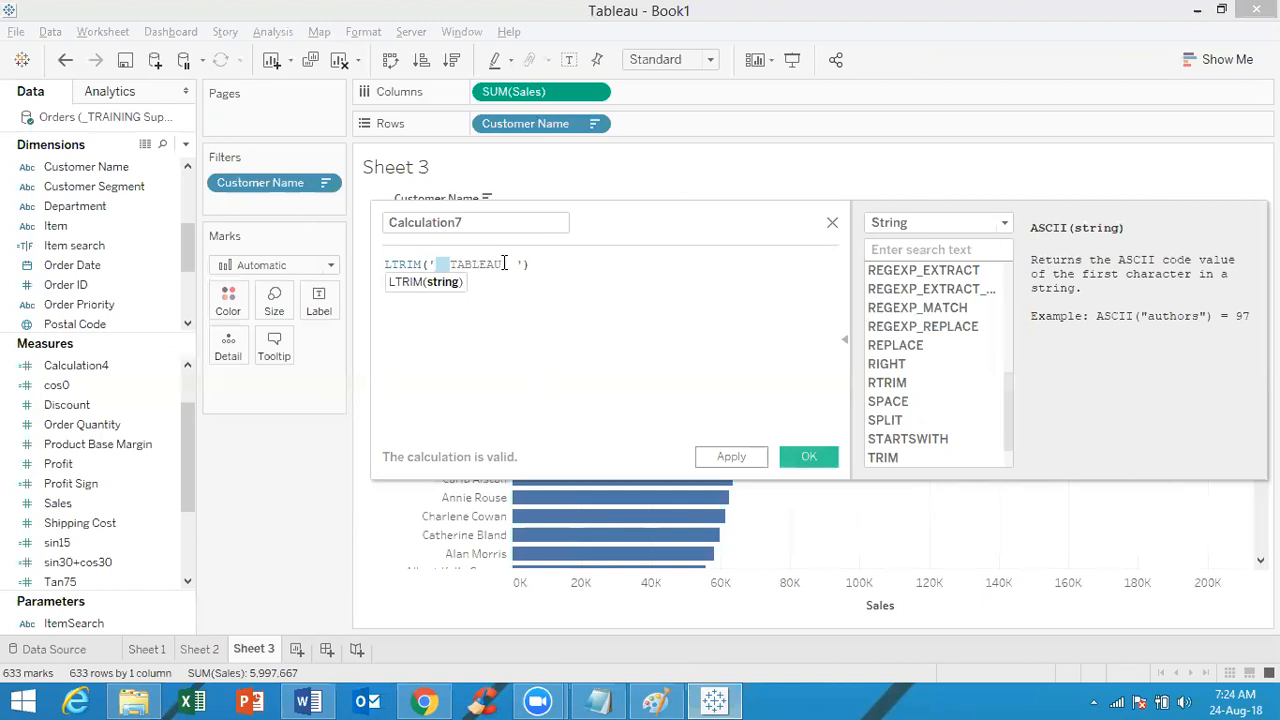
left_click_drag(505, 263, 432, 262)
left_click(563, 261)
left_click(808, 457)
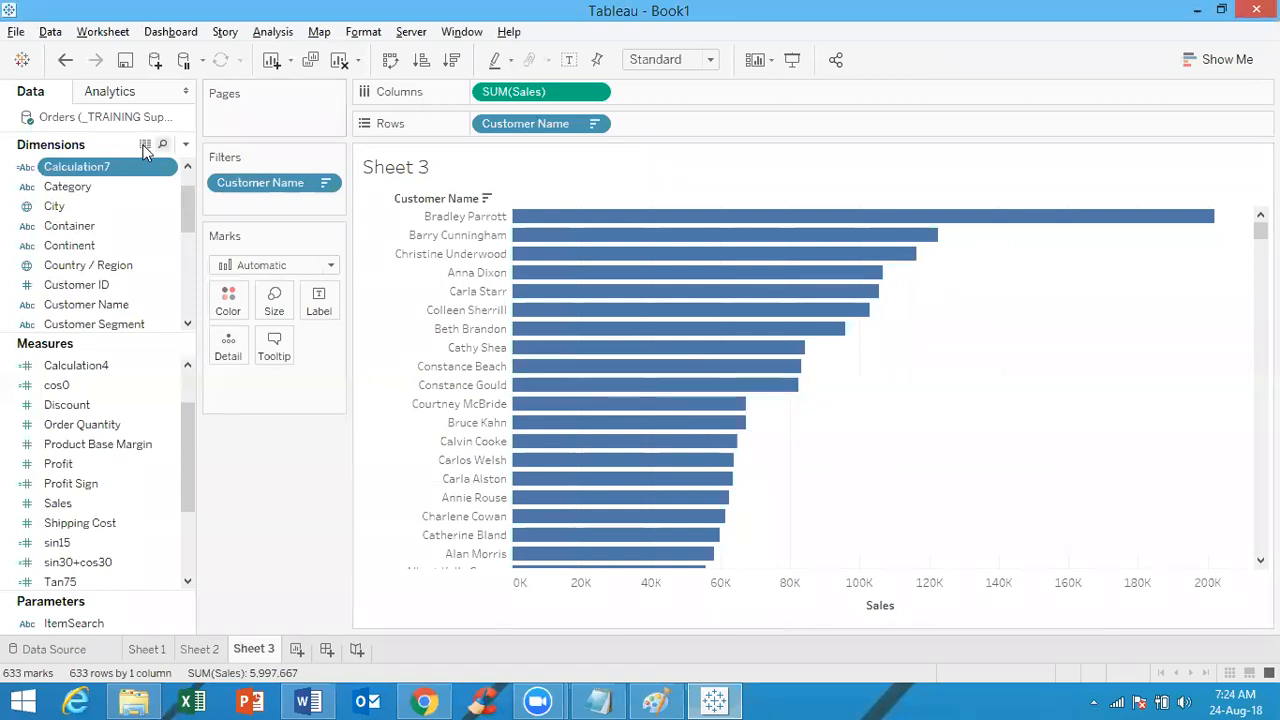
left_click(304, 649)
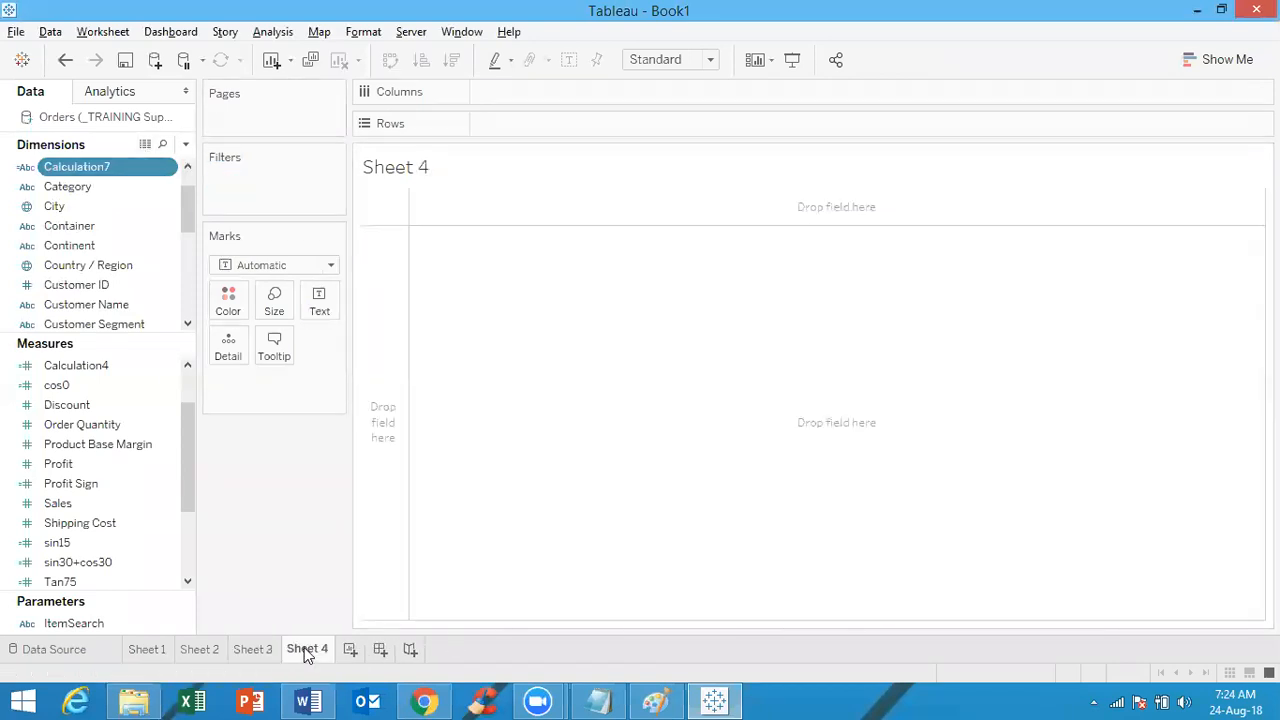
left_click_drag(148, 163, 529, 133)
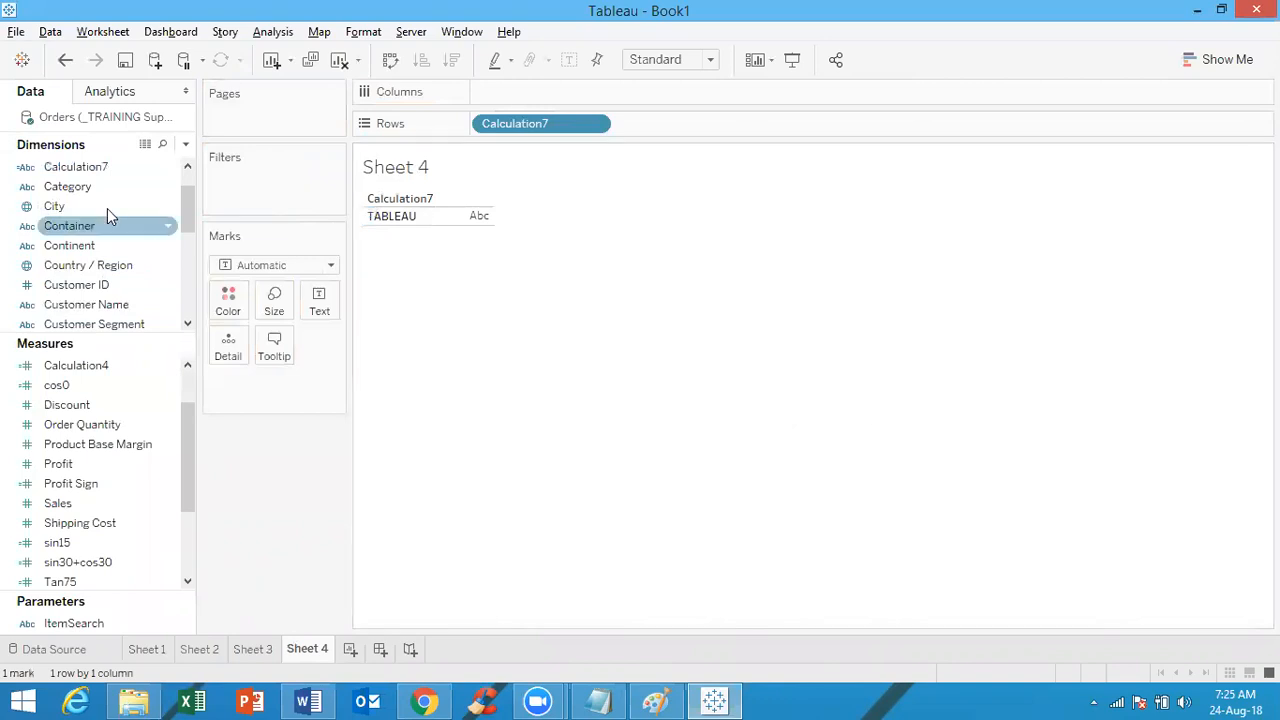
Edit Calculation7 to use RTRIM instead of LTRIM and save it
right_click(103, 161)
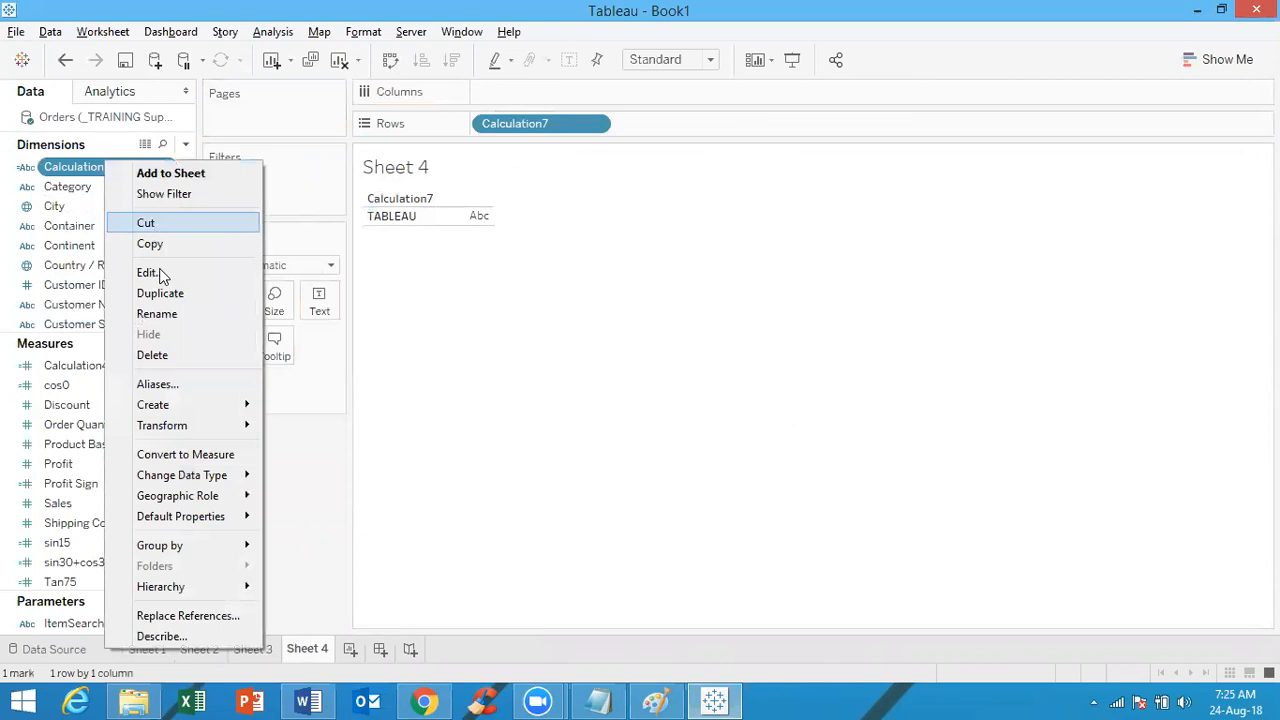
left_click(161, 278)
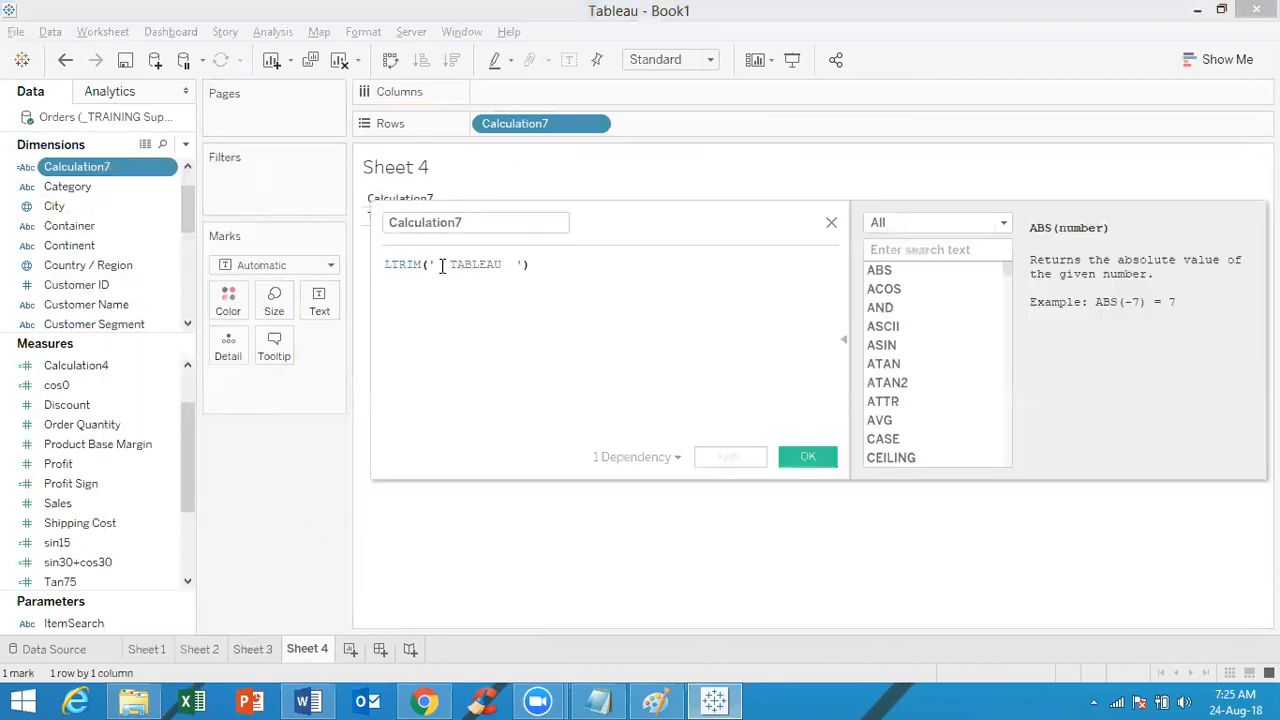
left_click(390, 264)
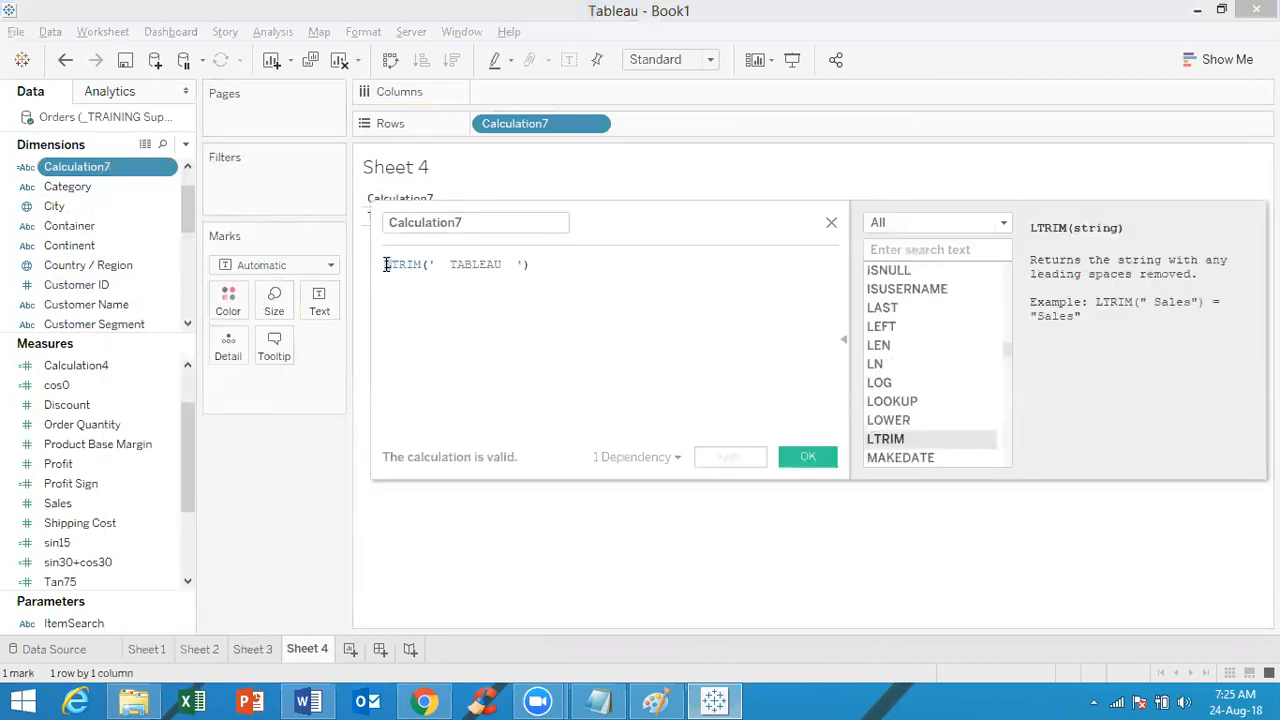
key("Delete")
type("R")
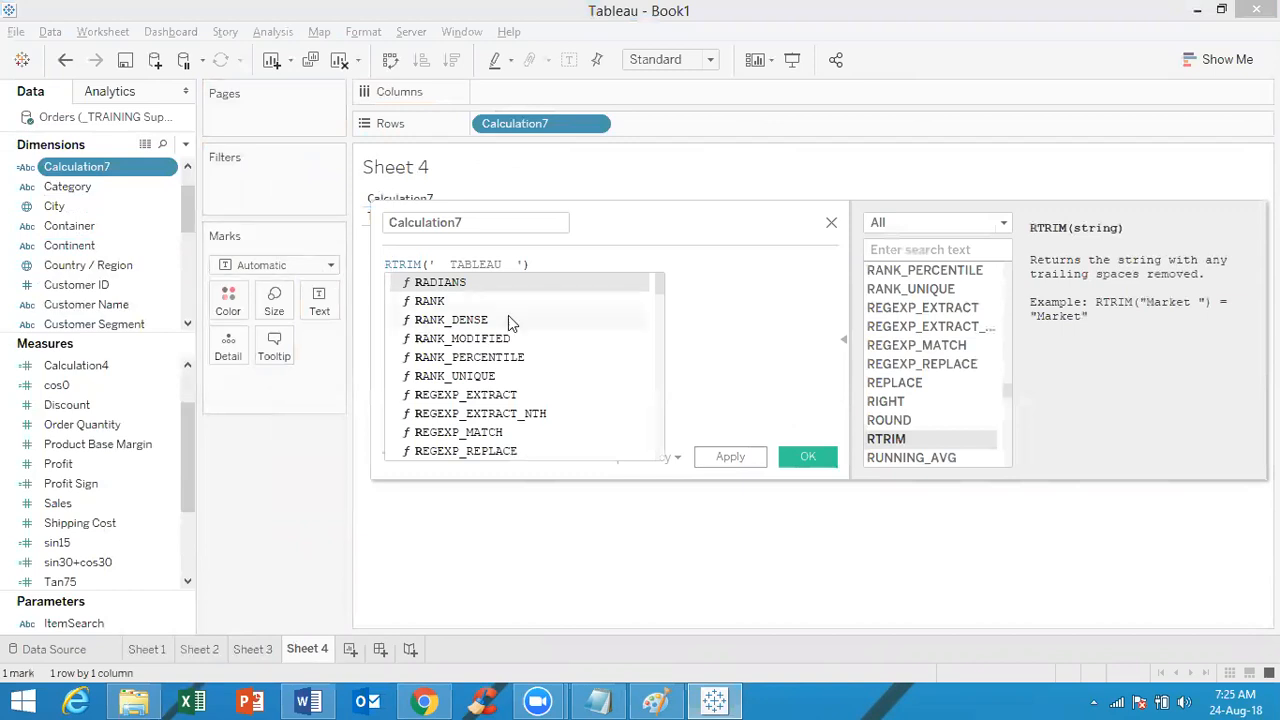
left_click(808, 456)
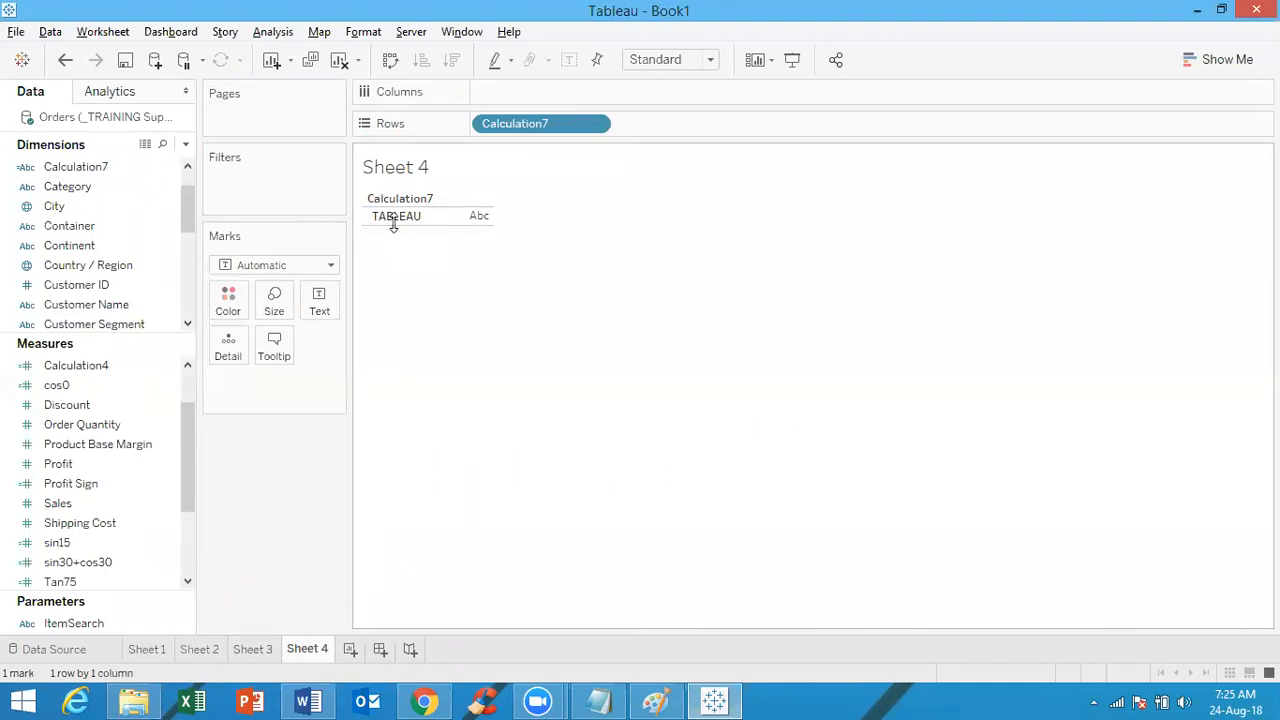
Edit Calculation7 so the formula reads TRIM(' TABLEAU ') and save it
right_click(89, 168)
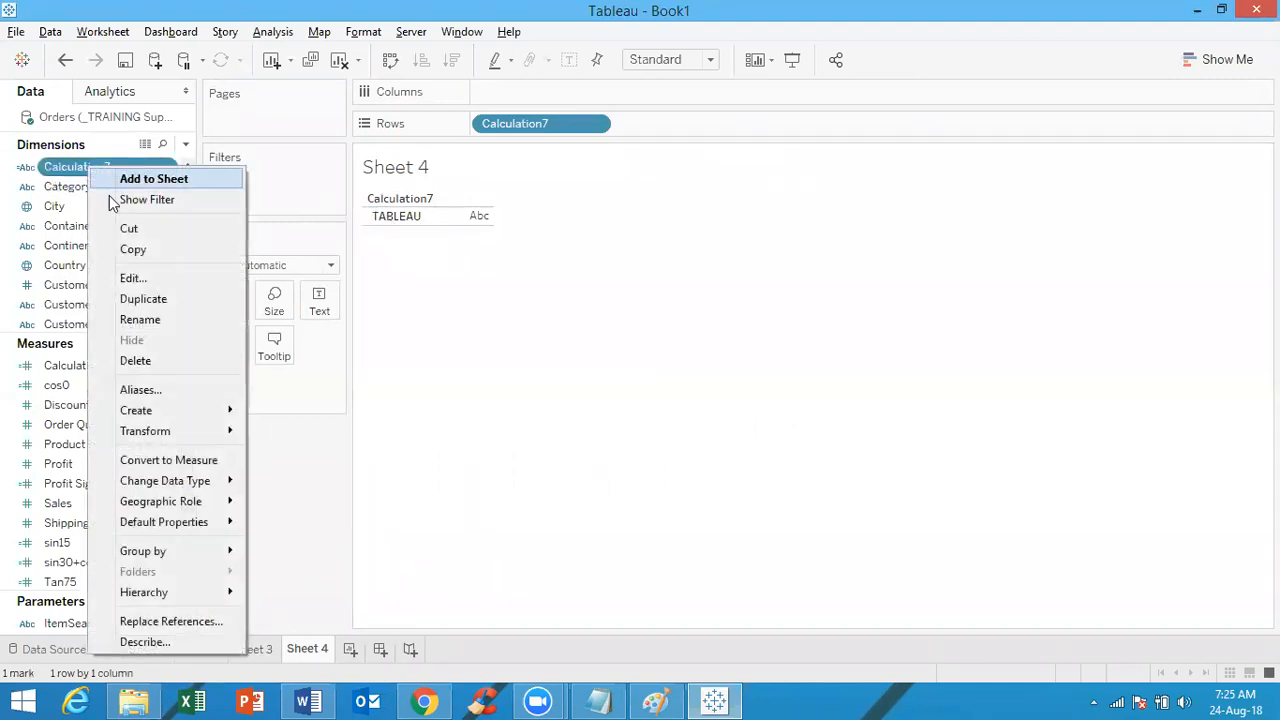
left_click(134, 280)
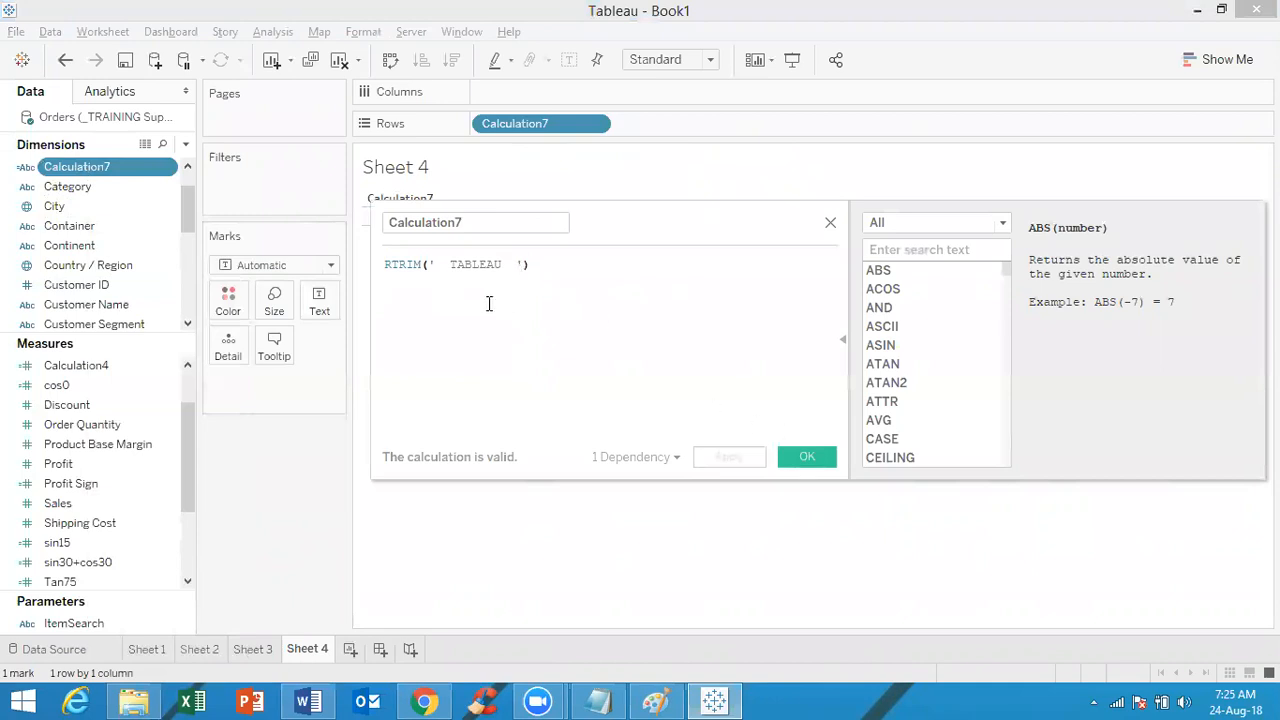
left_click(391, 267)
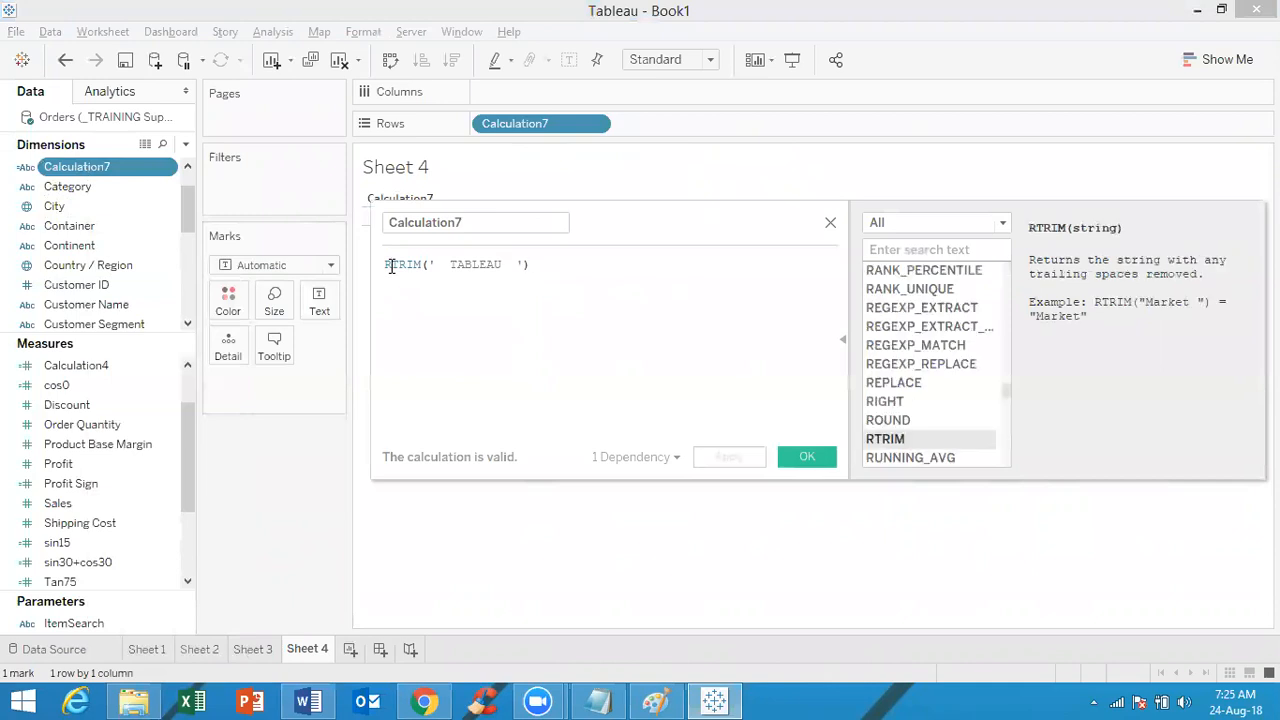
key("BackSpace")
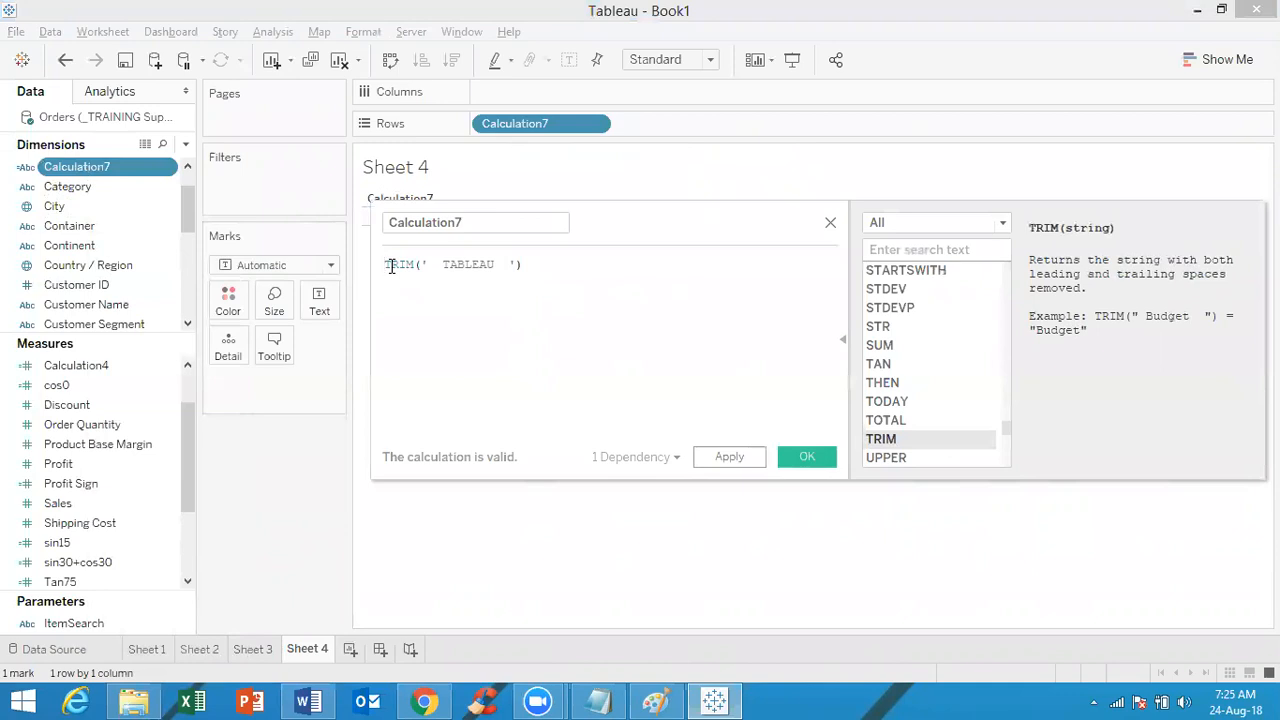
left_click(805, 456)
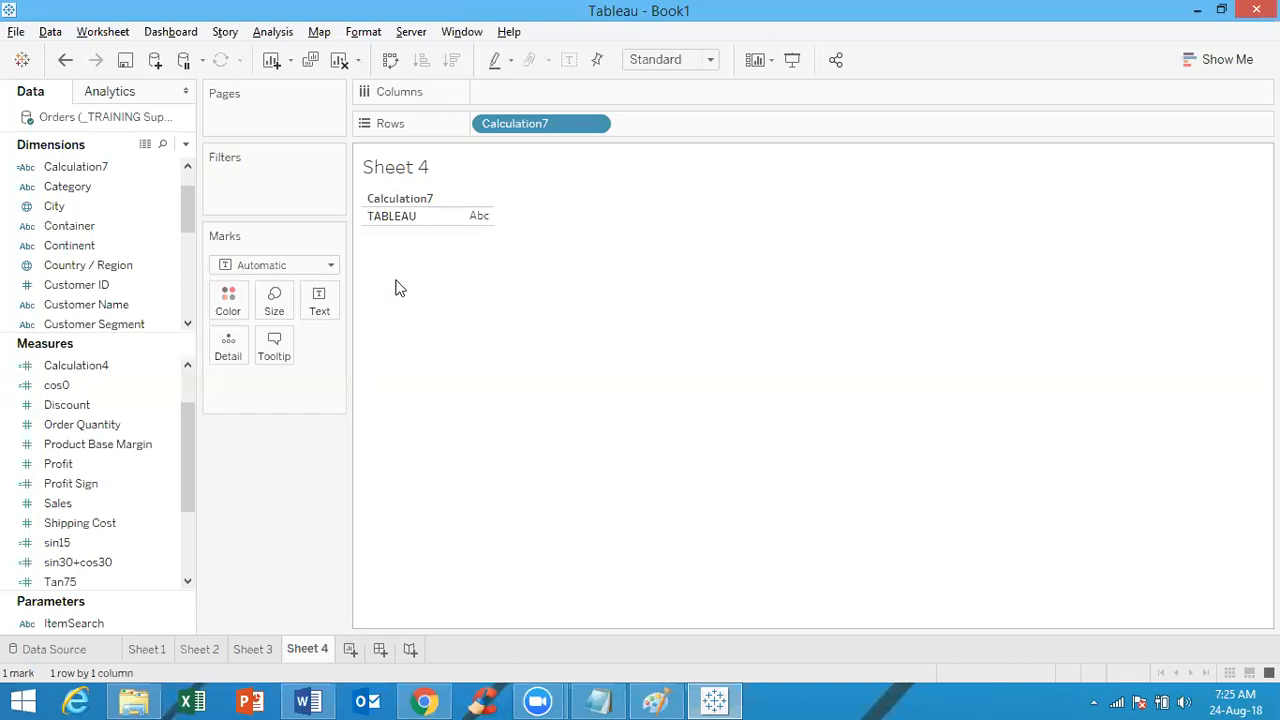
Start another new calculated field and bring up the choice of function categories
left_click(185, 144)
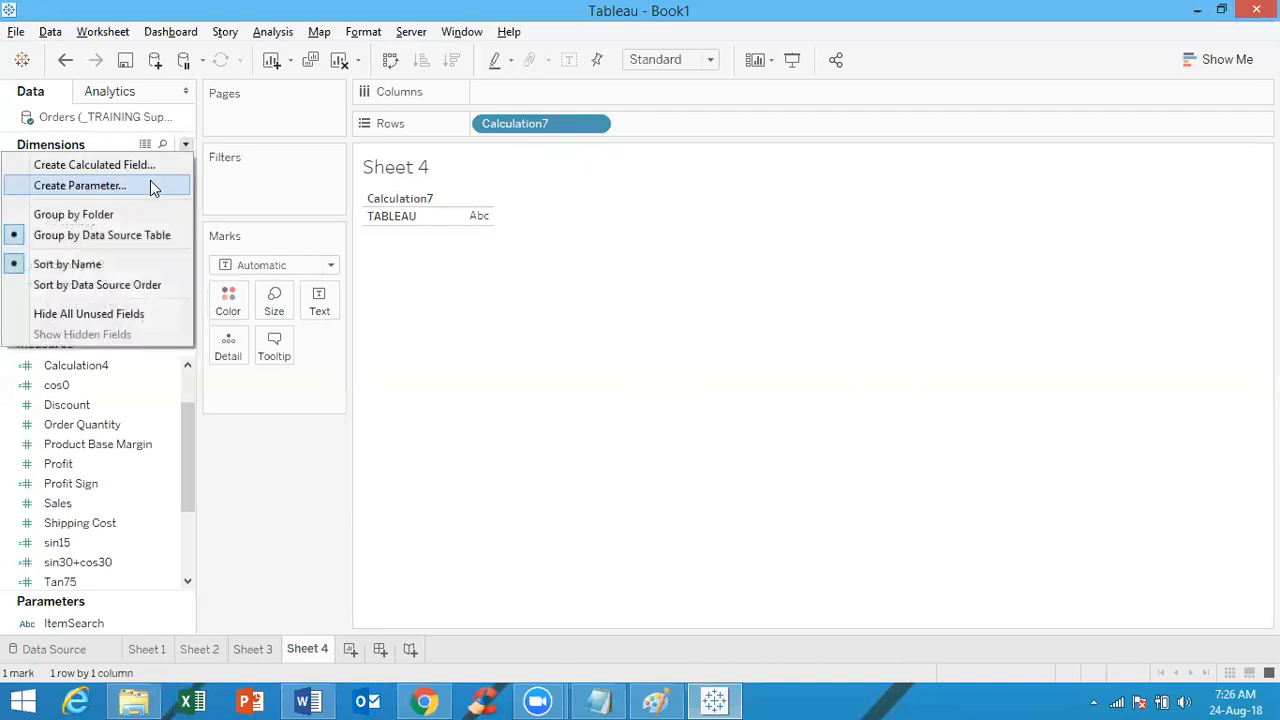
left_click(148, 167)
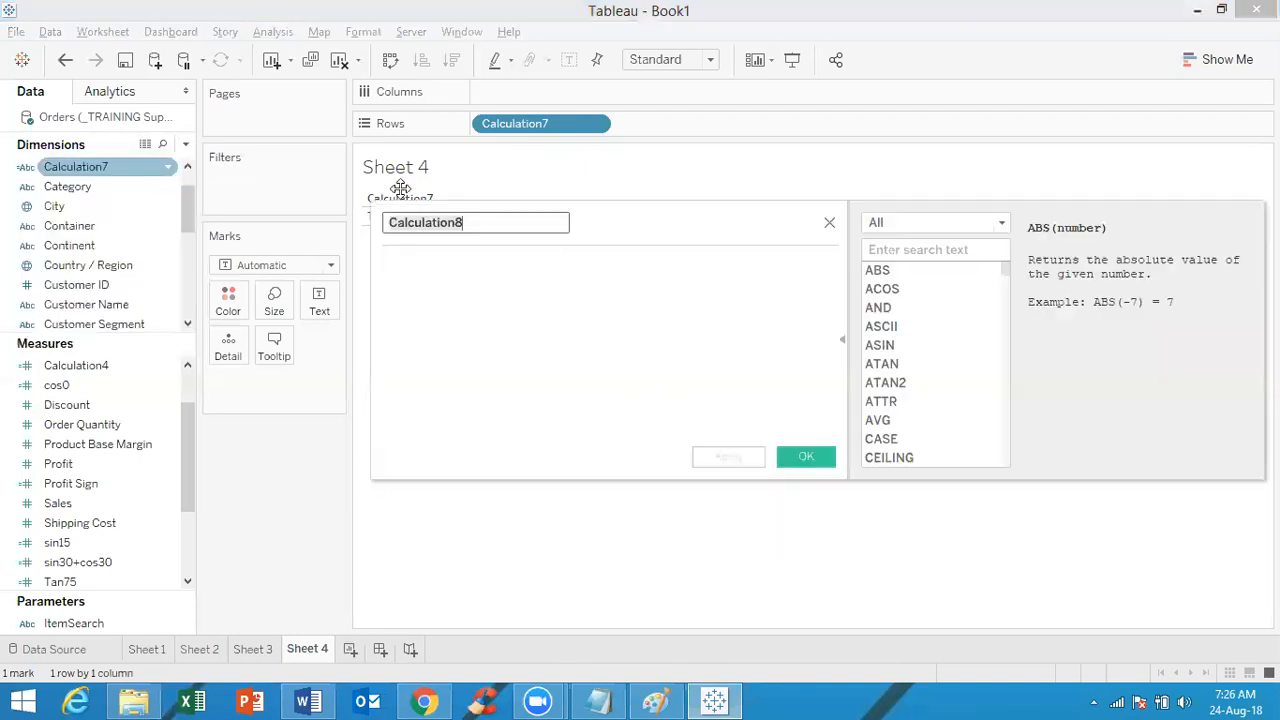
left_click(920, 222)
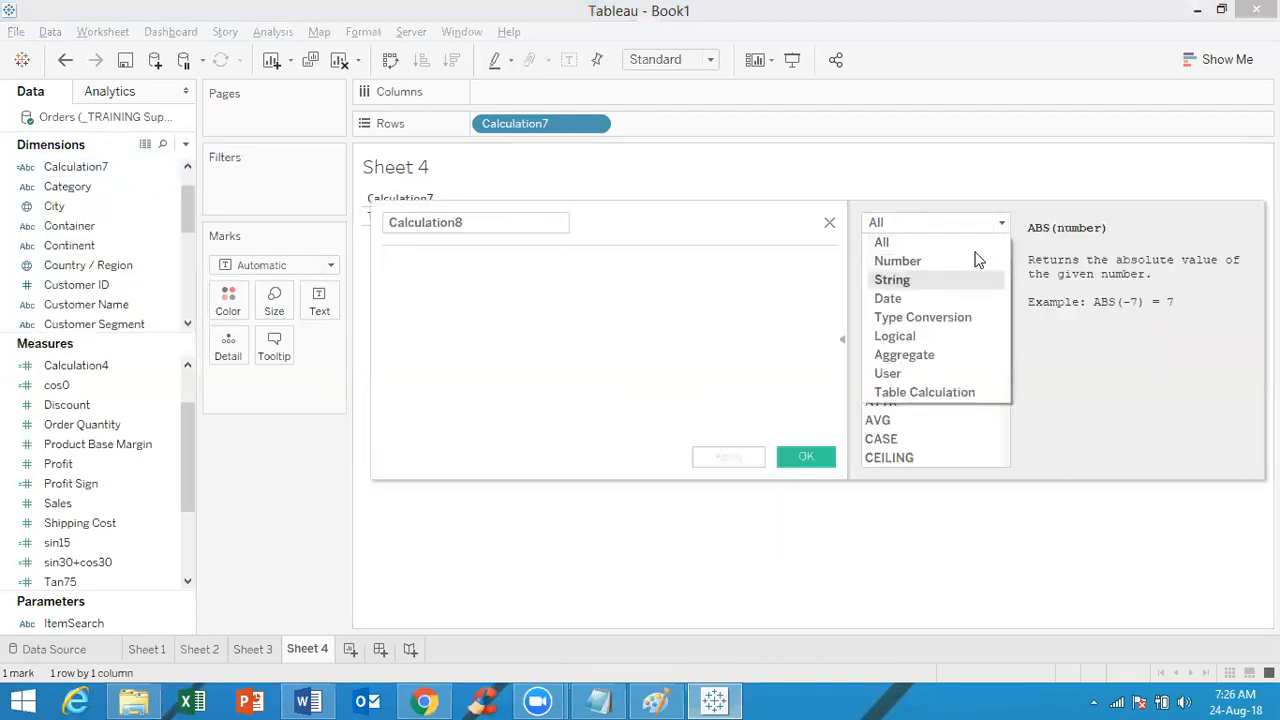
Open Calculation7 for editing, read the LEN description among the String functions, and close the editor
left_click(838, 227)
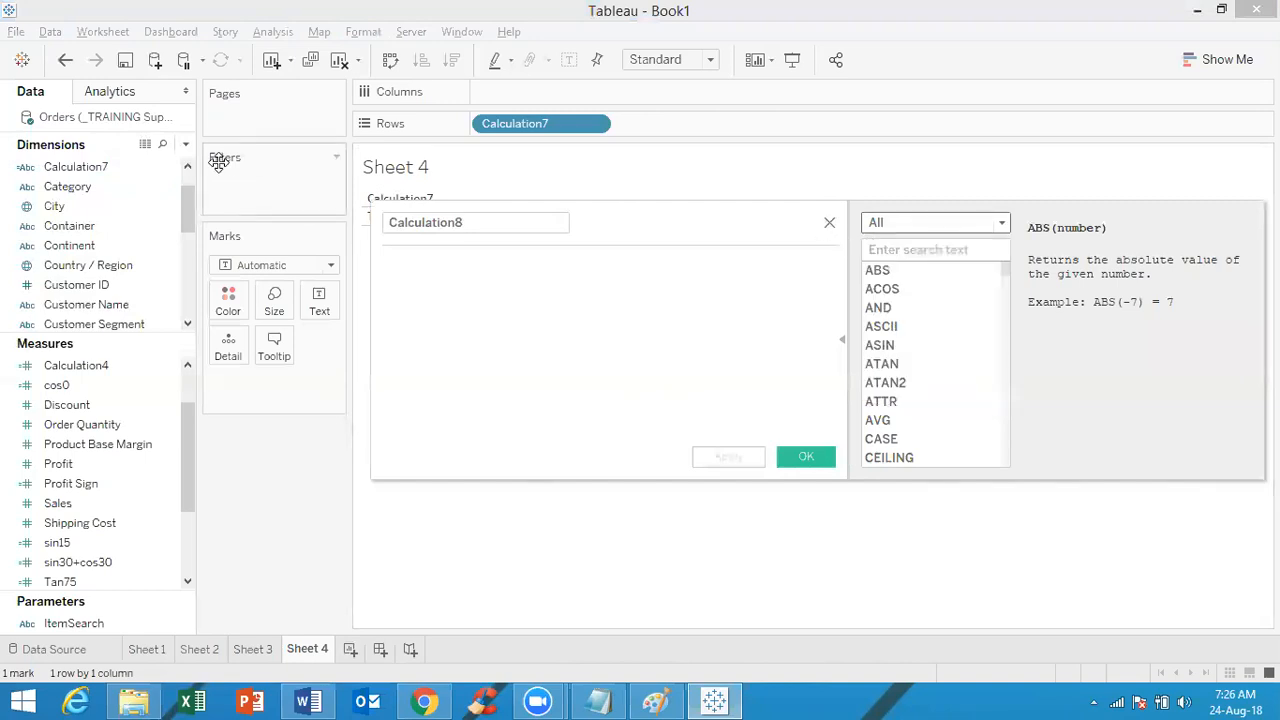
right_click(148, 168)
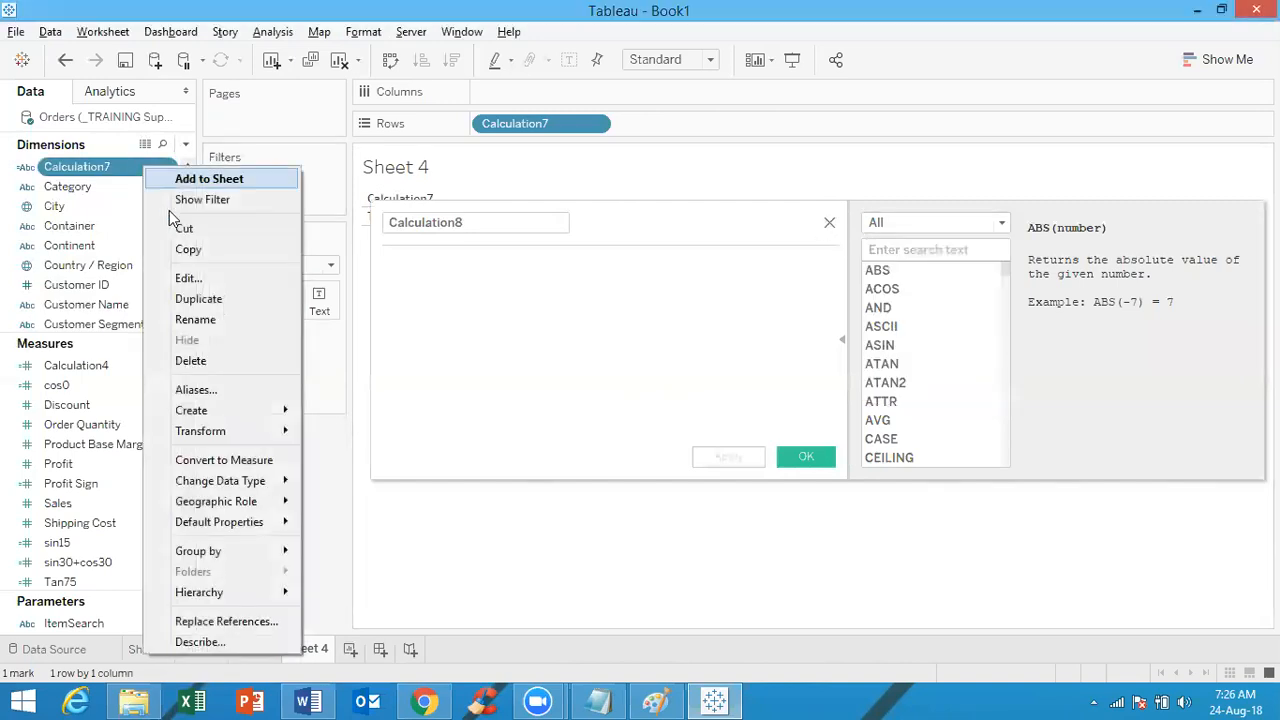
left_click(188, 278)
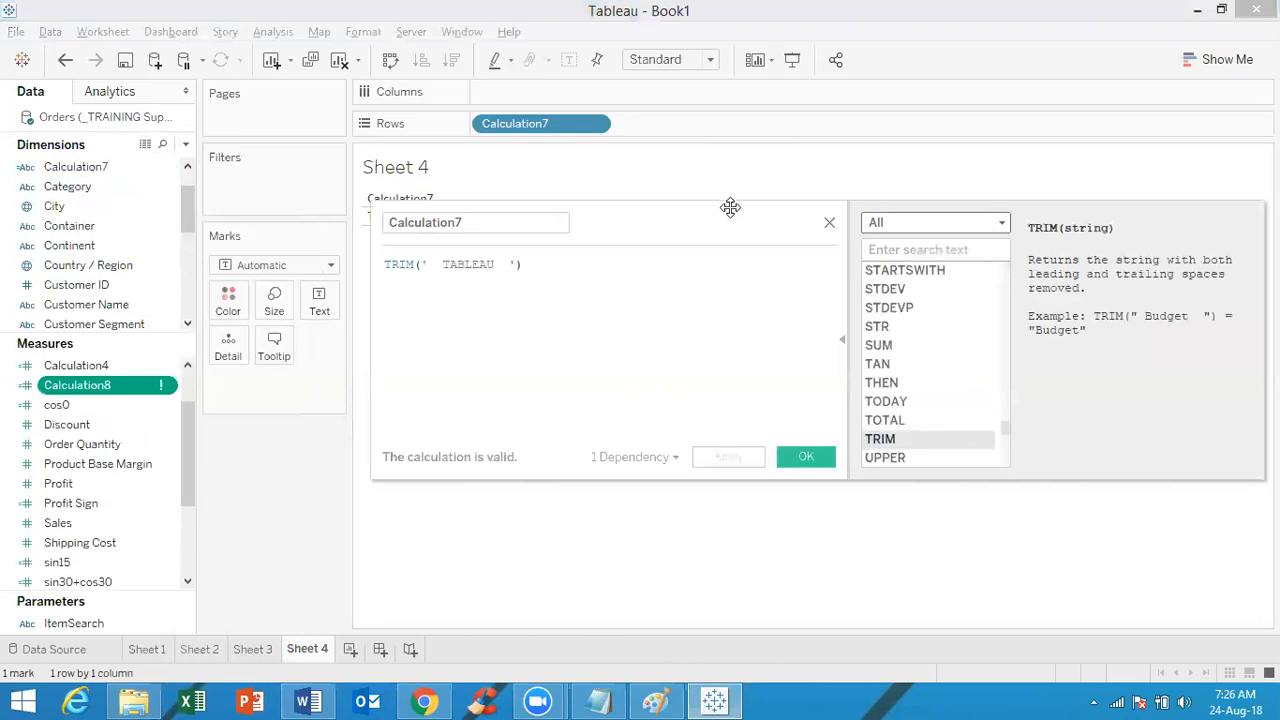
left_click(956, 223)
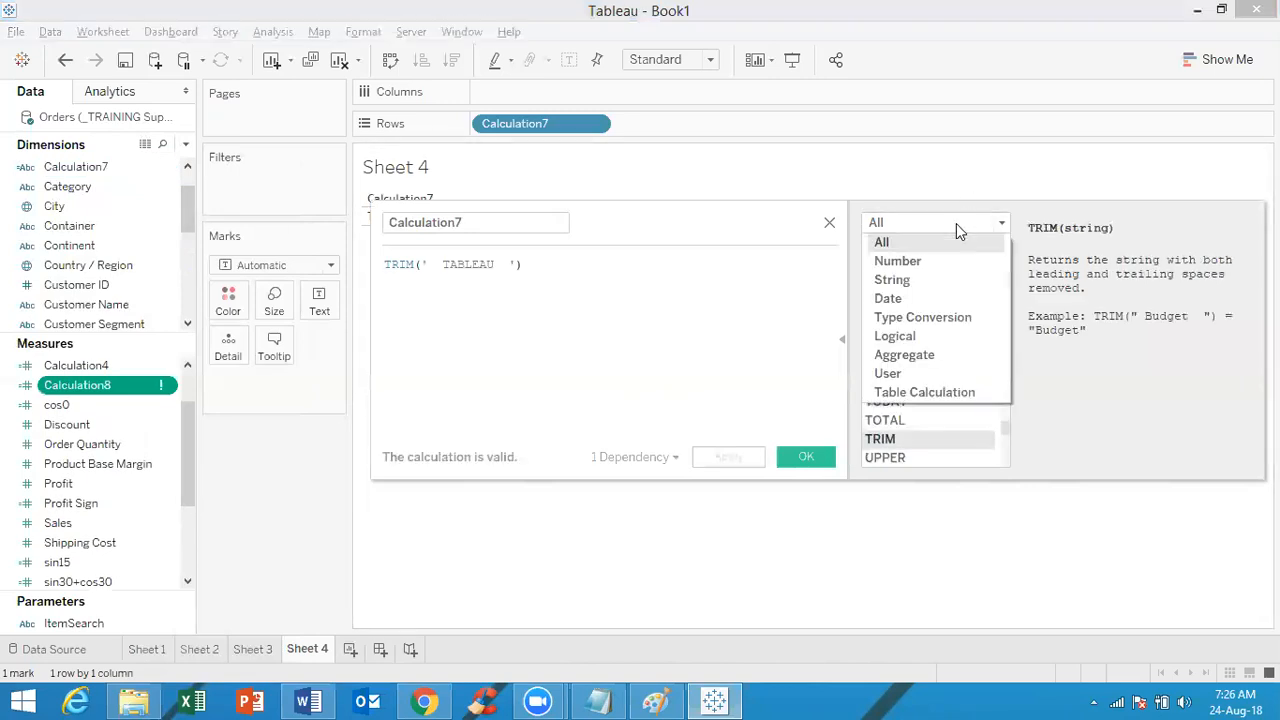
left_click(940, 279)
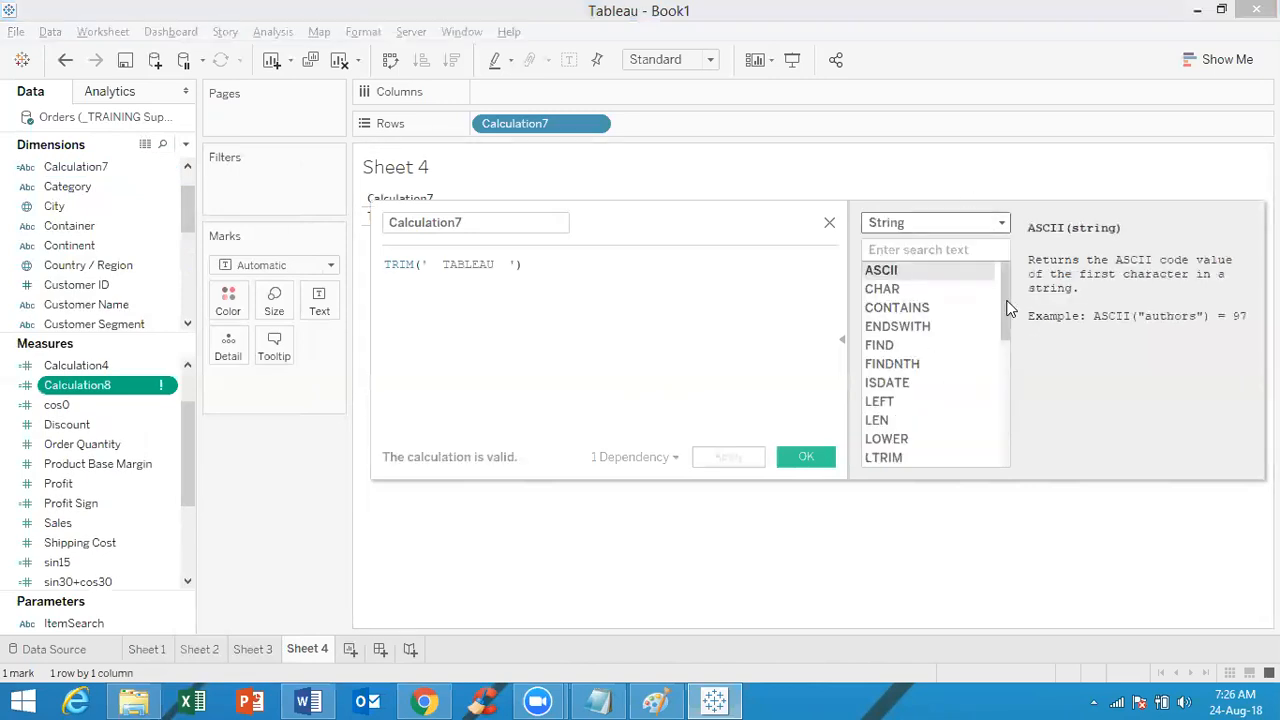
left_click_drag(1008, 310, 1008, 335)
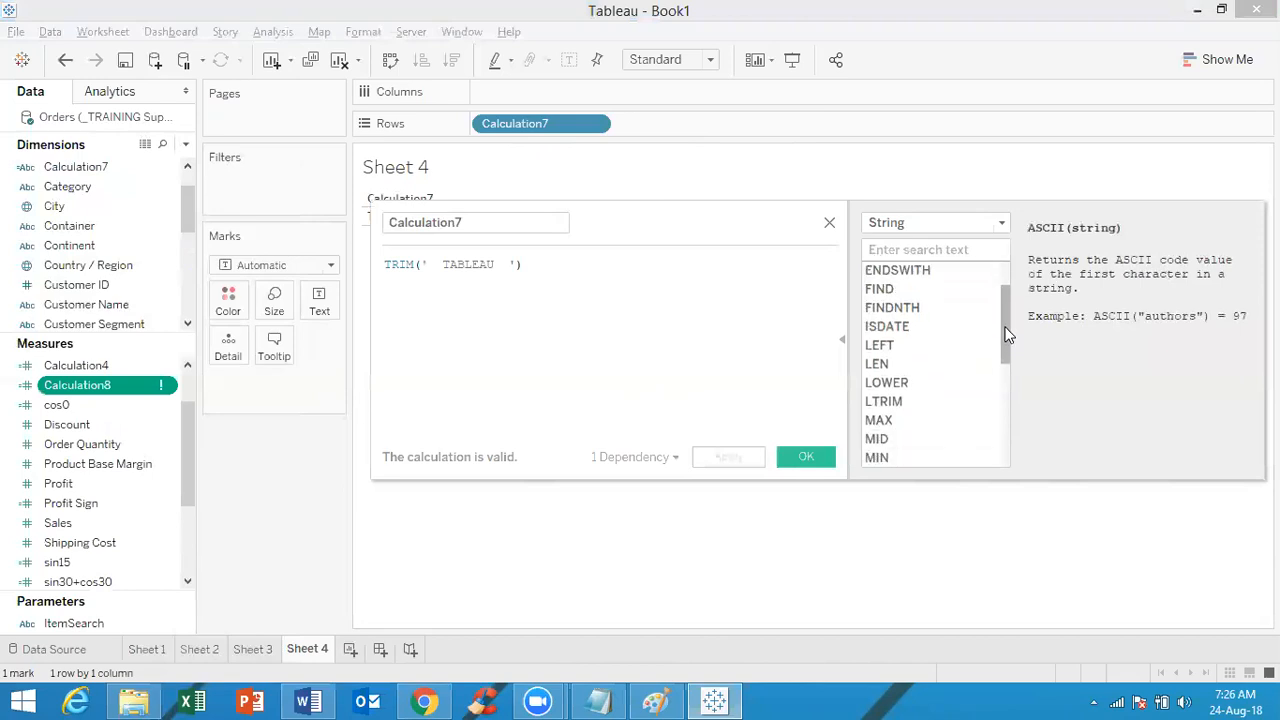
left_click(922, 359)
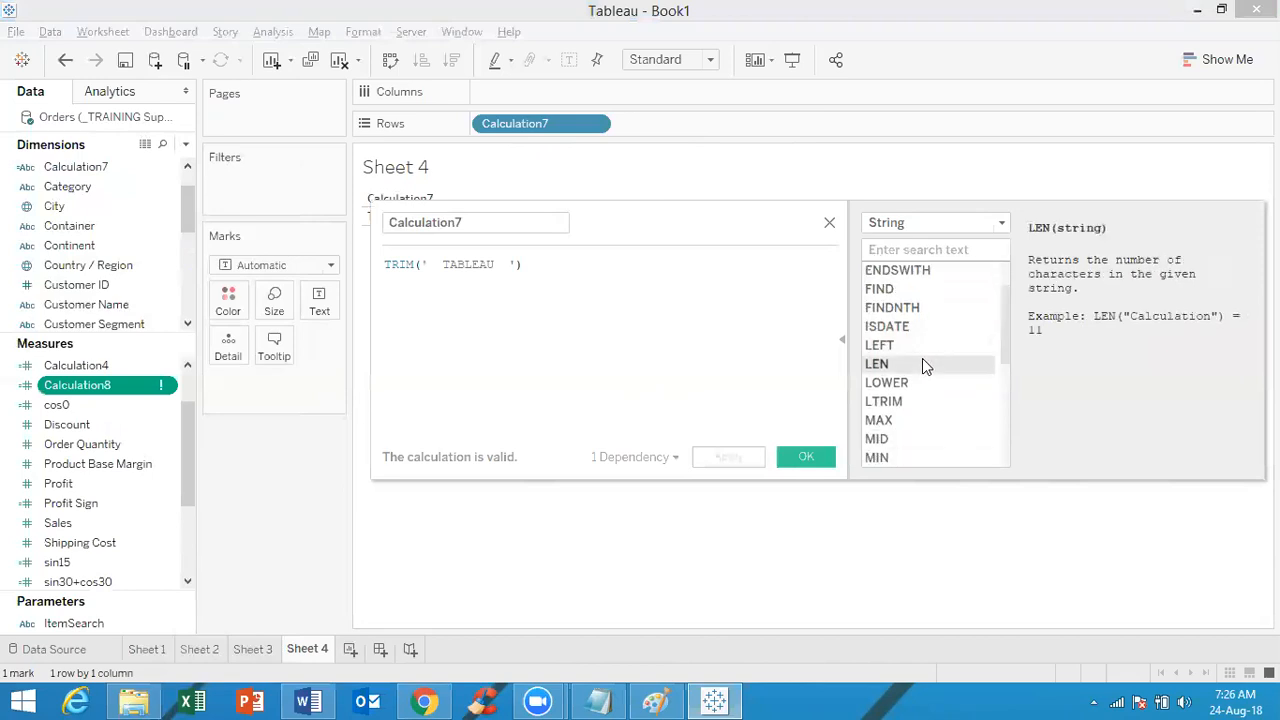
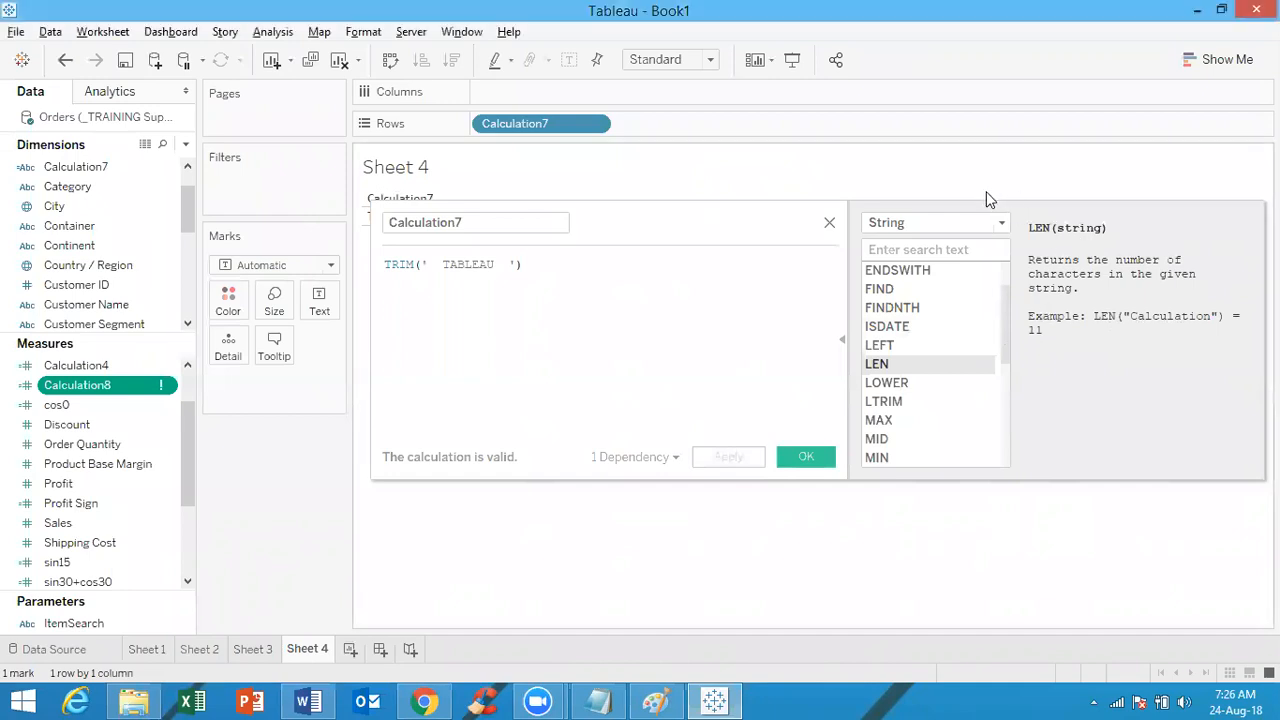
left_click(829, 223)
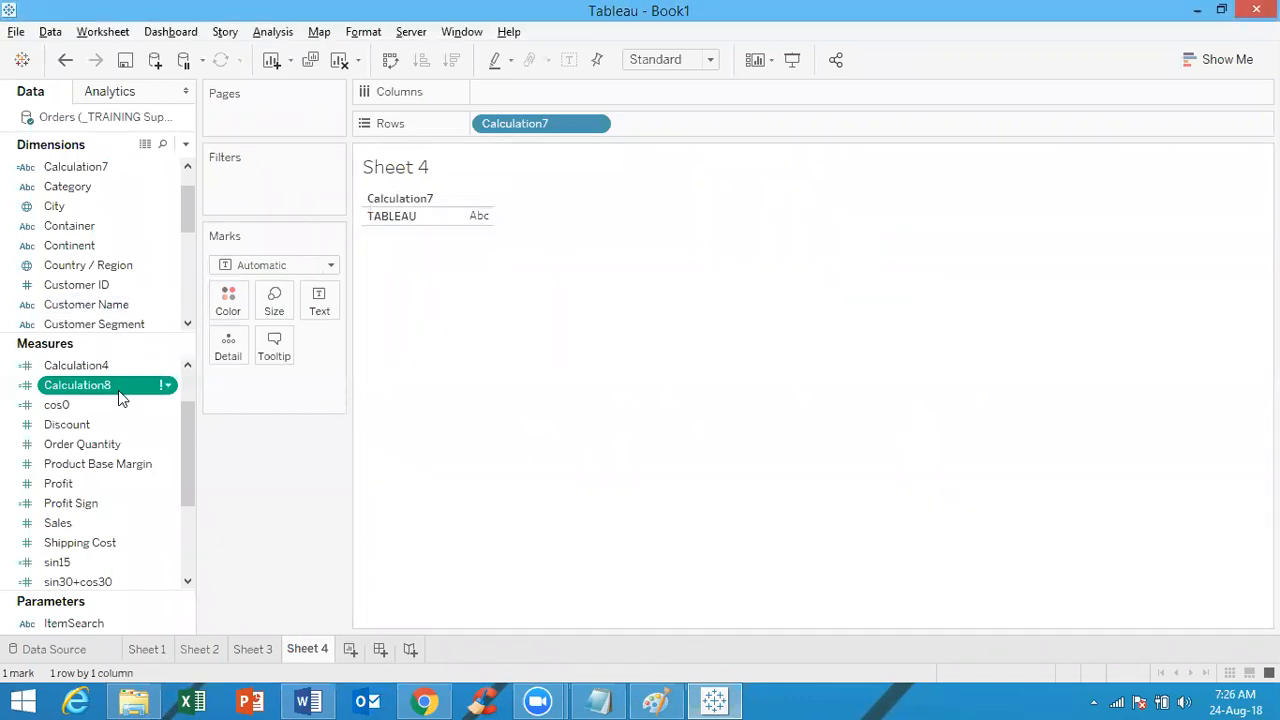
mouse_move(118, 384)
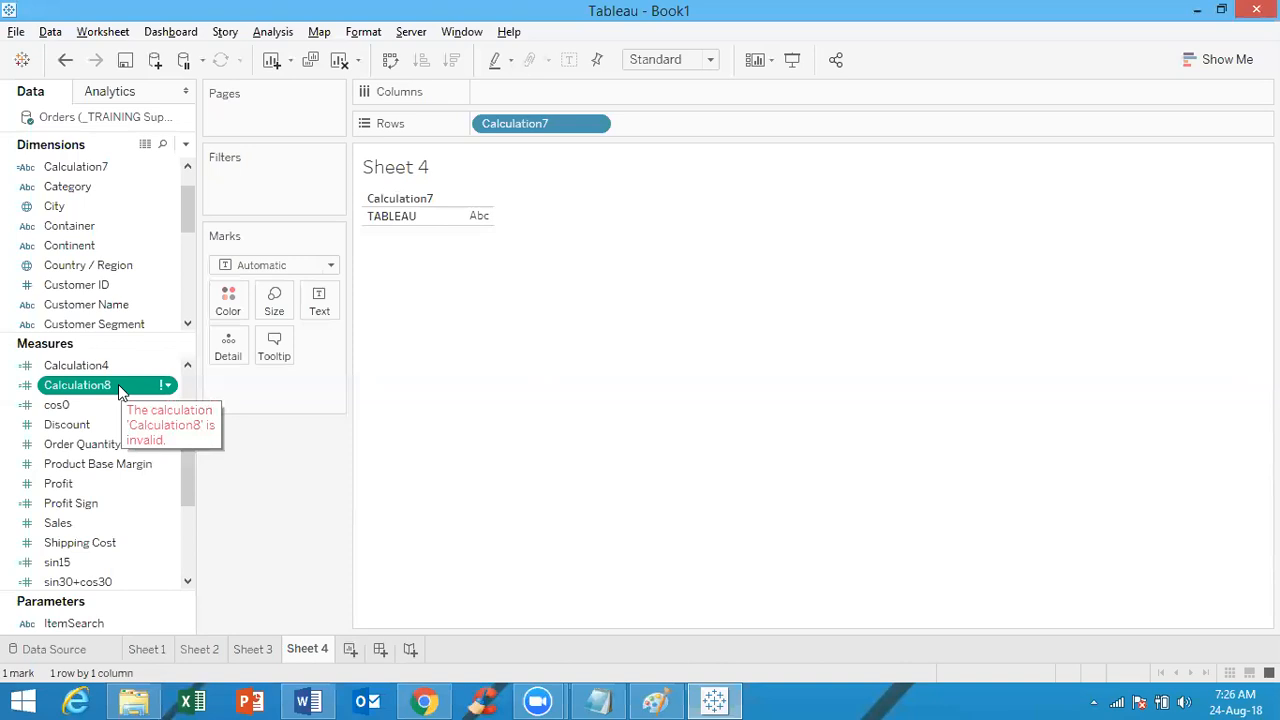
right_click(116, 384)
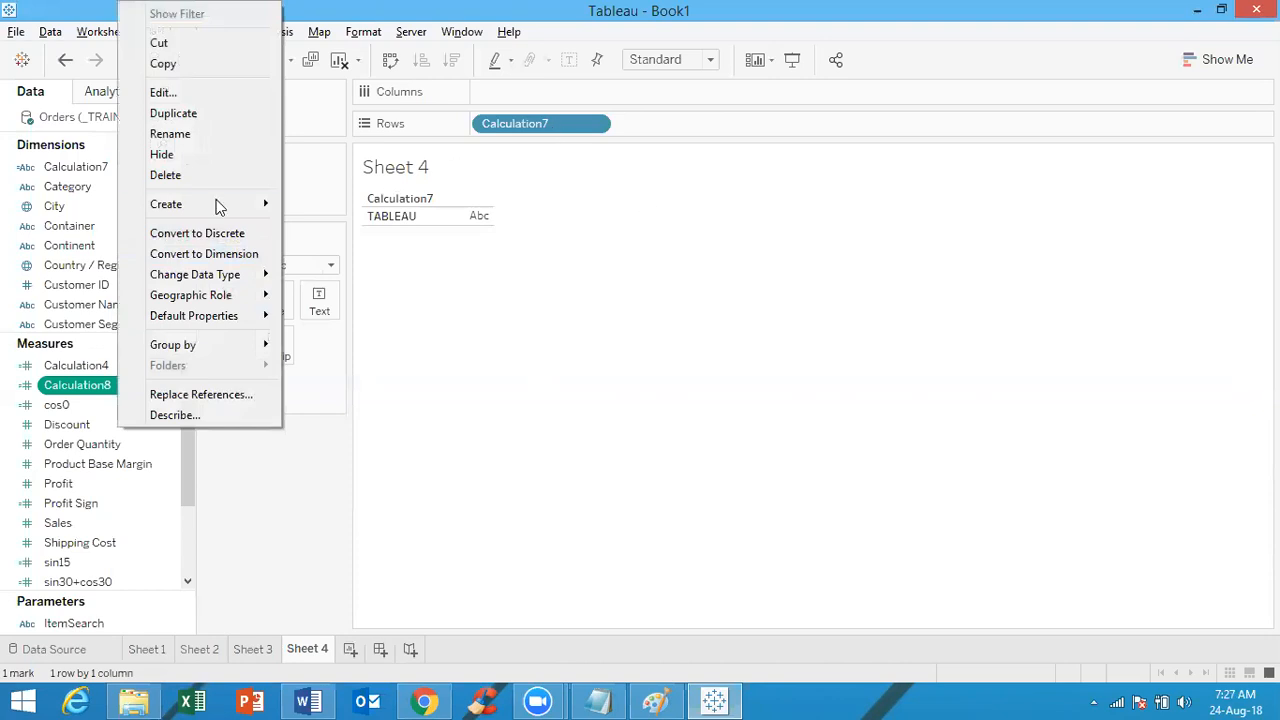
left_click(628, 201)
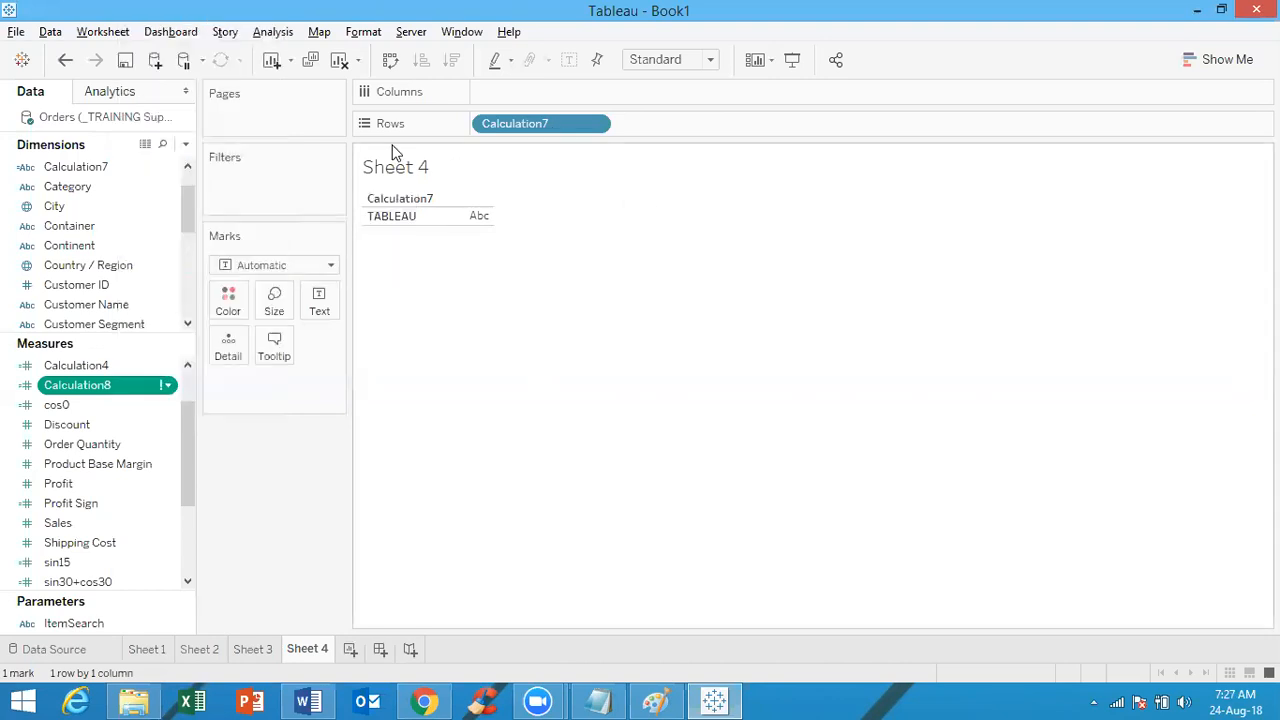
left_click(185, 144)
left_click(521, 283)
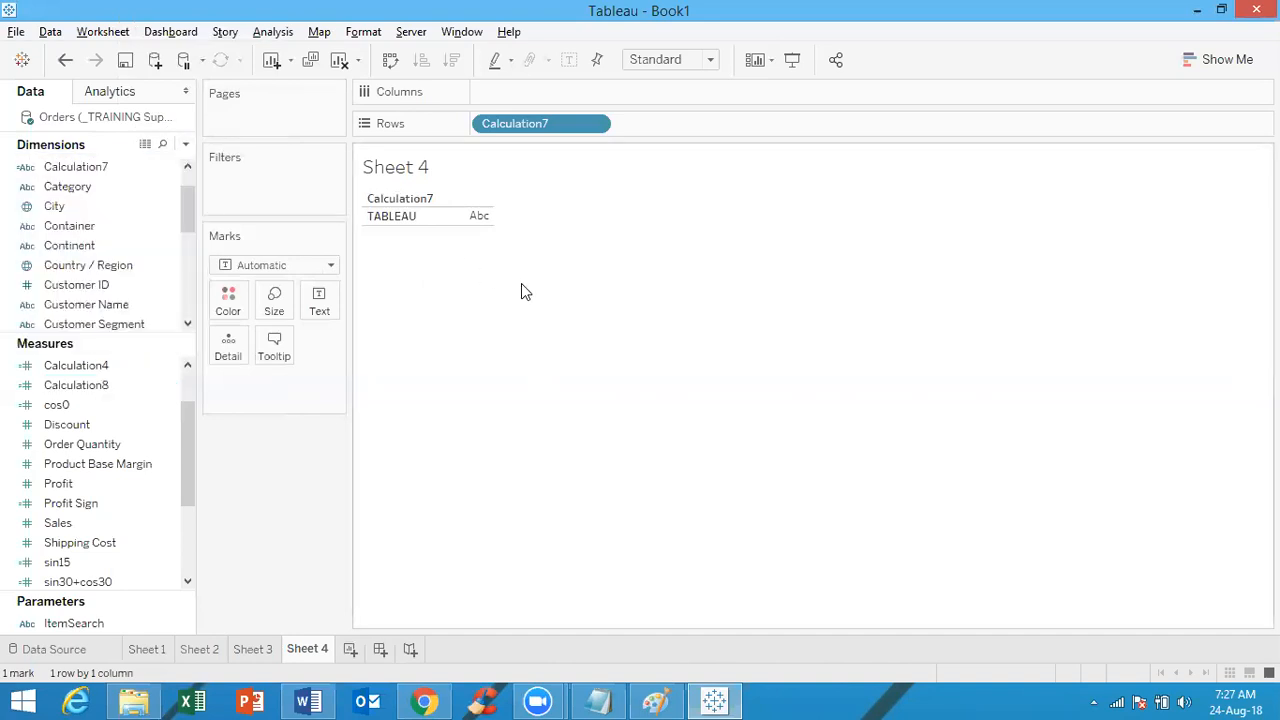
Open Calculation7 for editing again and read the description of REPLACE among the String functions
right_click(131, 172)
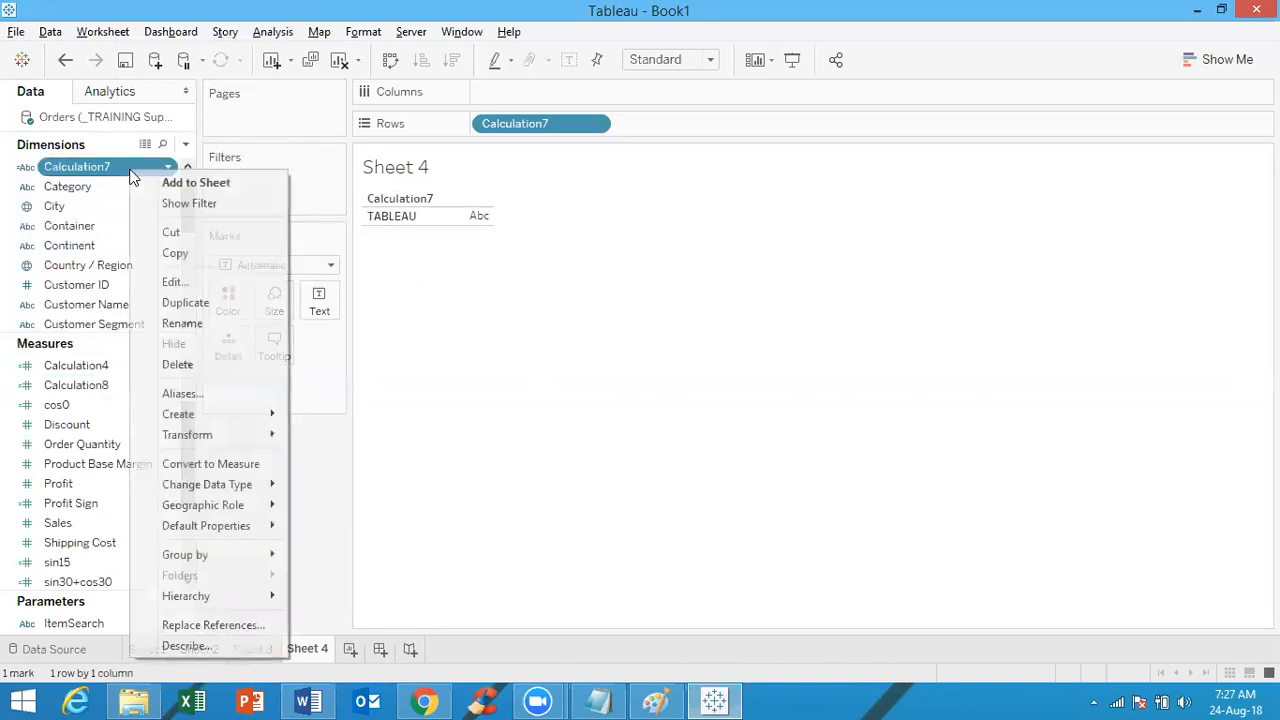
left_click(173, 282)
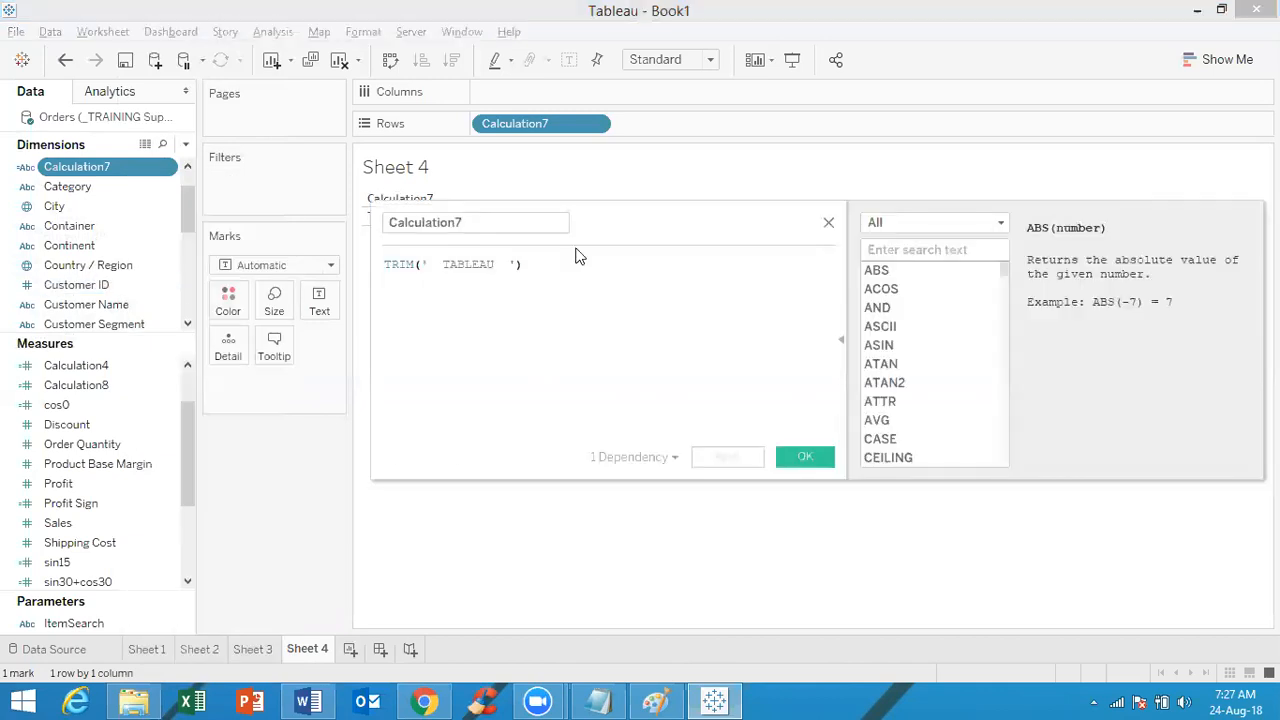
left_click(938, 222)
left_click(926, 281)
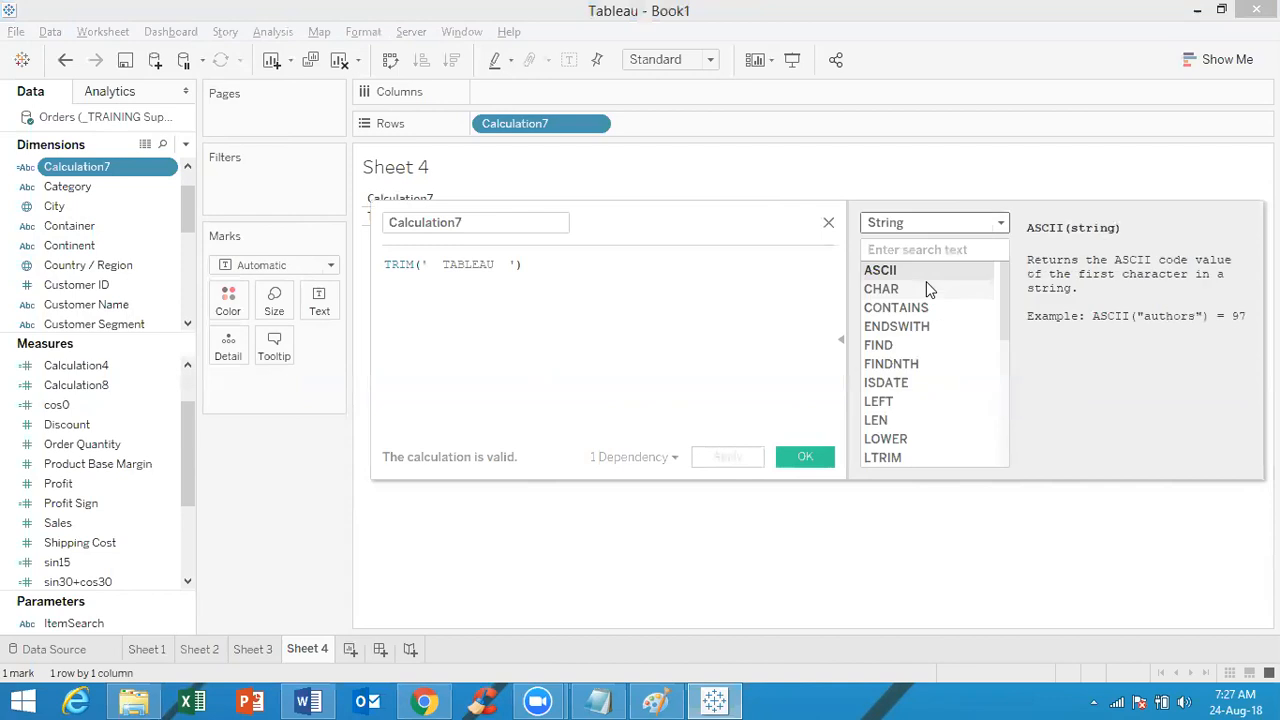
left_click_drag(1005, 297, 1010, 387)
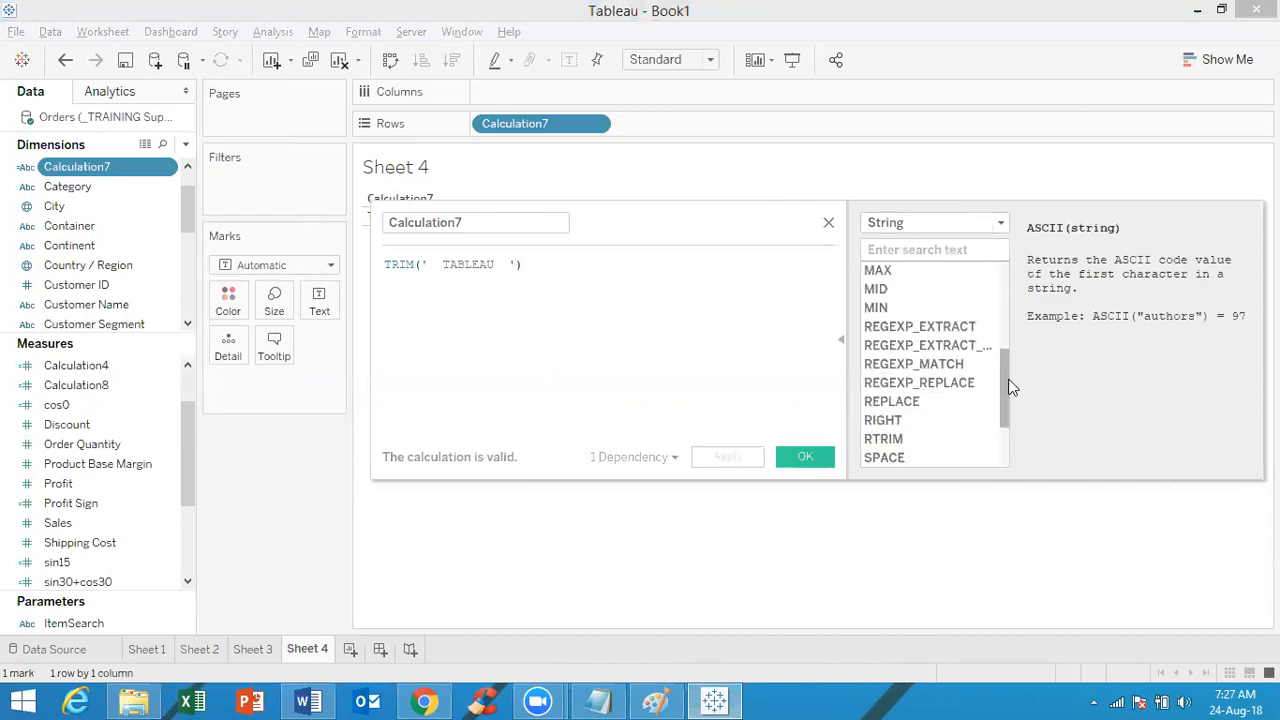
left_click(920, 401)
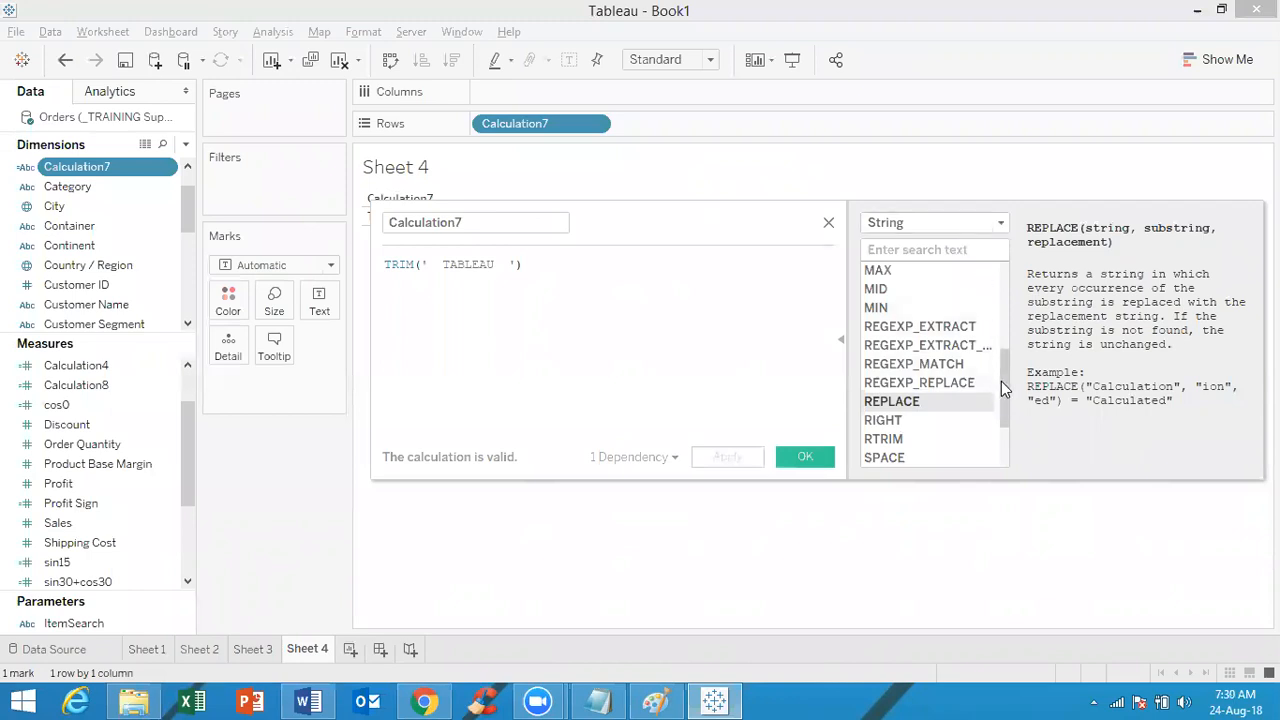
Read the descriptions of the UPPER and LOWER functions in the String function list
left_click_drag(1004, 388, 1001, 420)
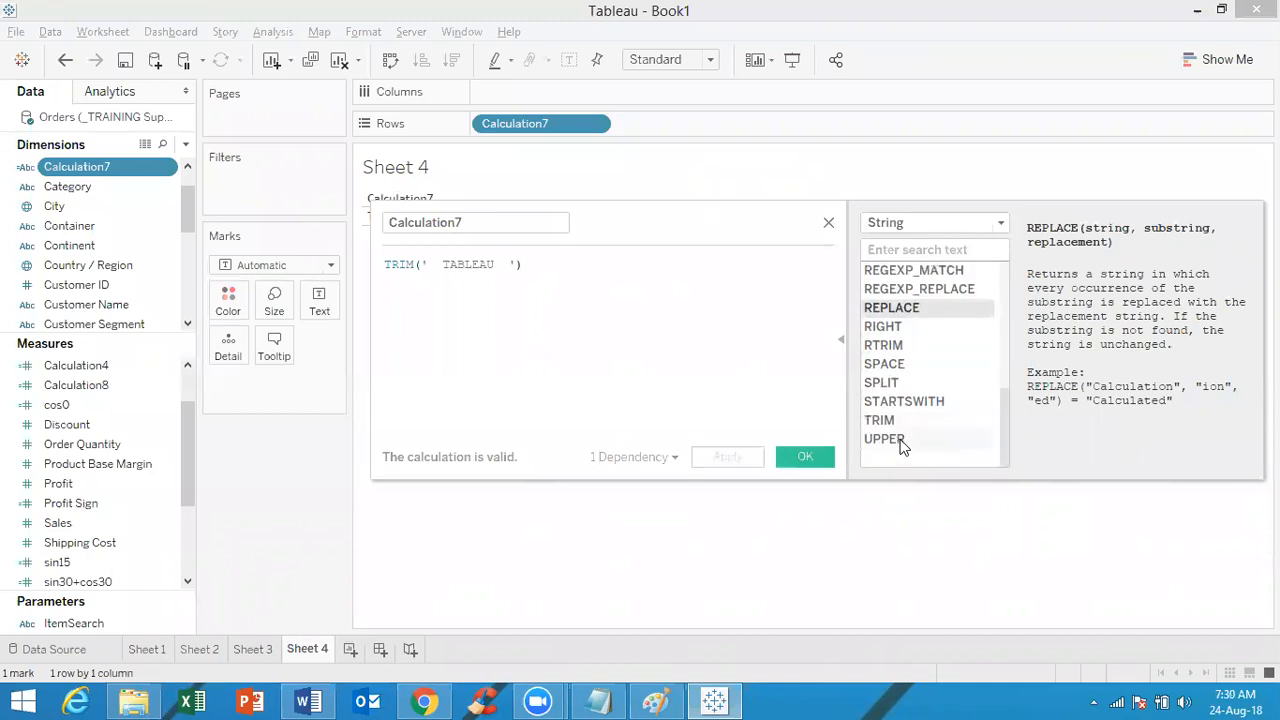
left_click_drag(1002, 412, 1008, 330)
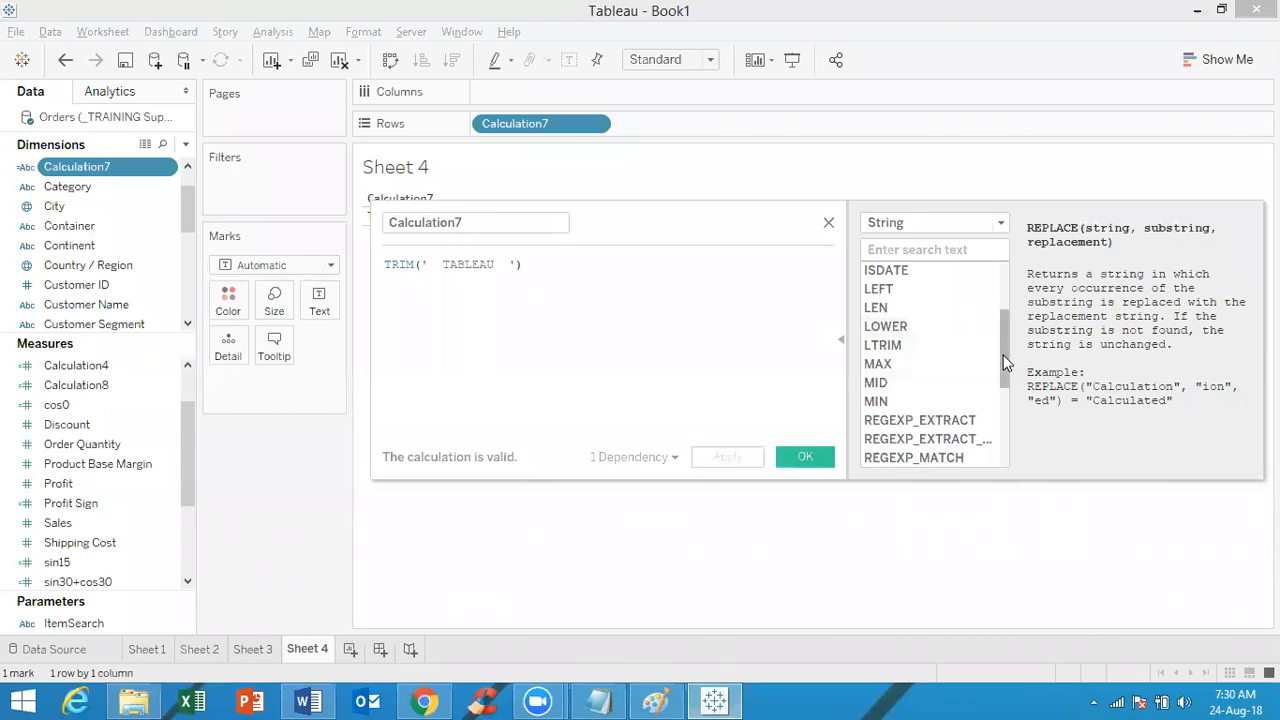
left_click_drag(1003, 355, 1012, 436)
left_click(945, 441)
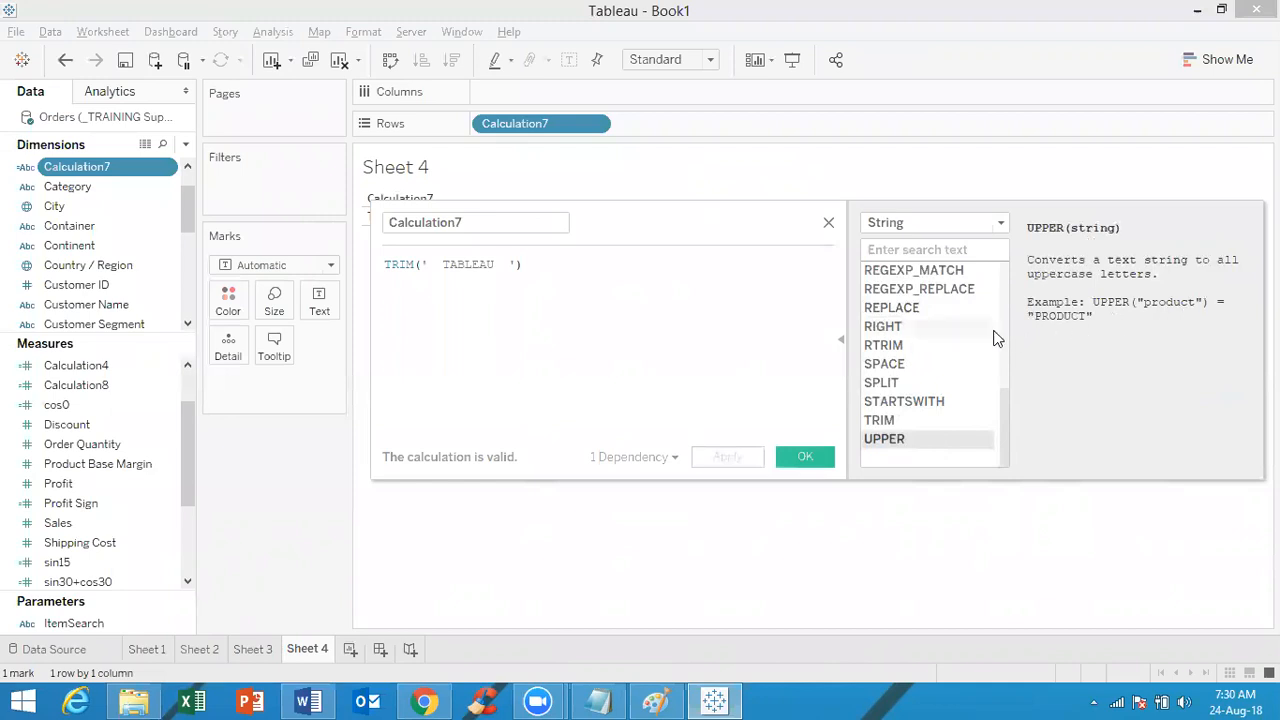
left_click_drag(1003, 413, 995, 345)
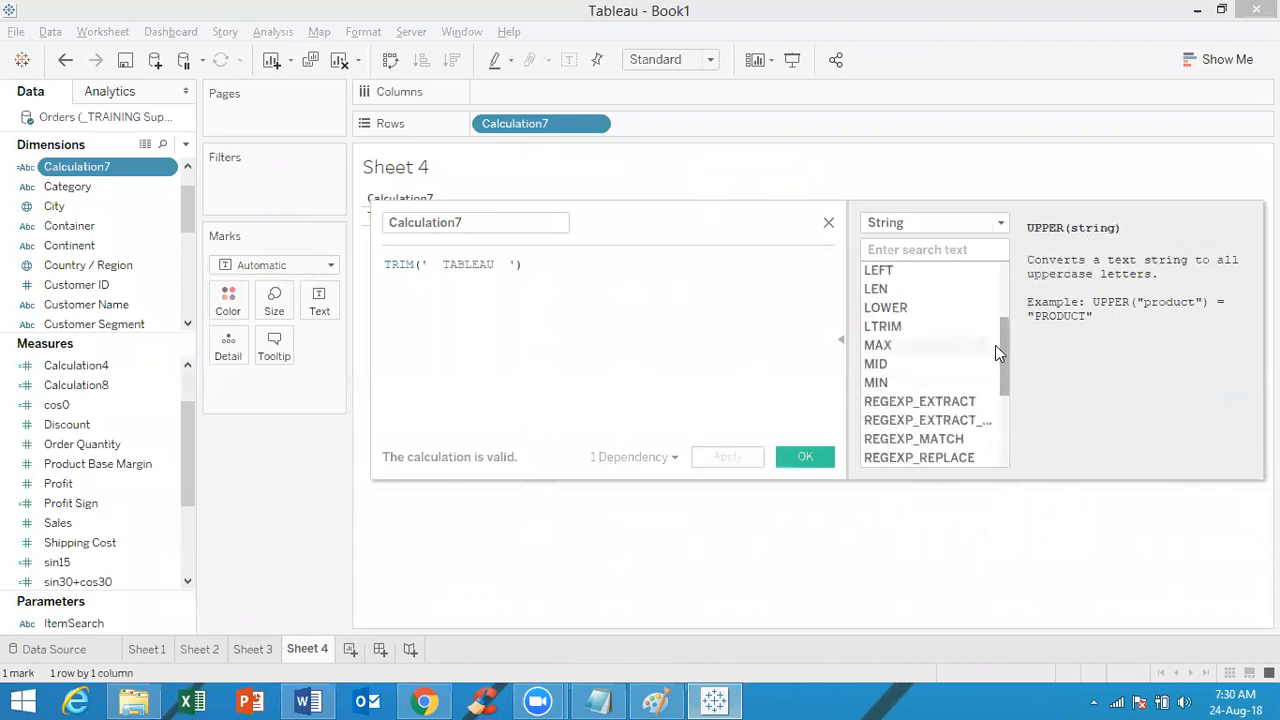
left_click(934, 312)
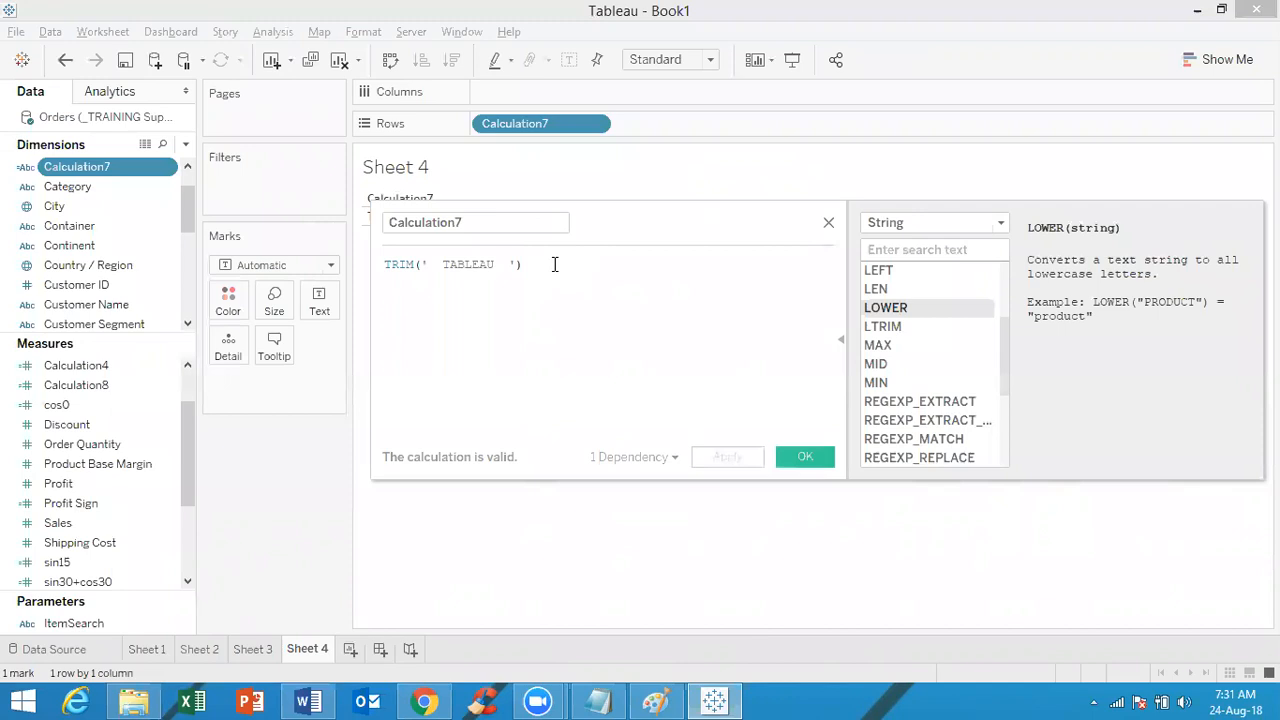
Try replacing Calculation7's TRIM formula with the SPACE function, and close the editor without saving
left_click_drag(554, 264, 372, 260)
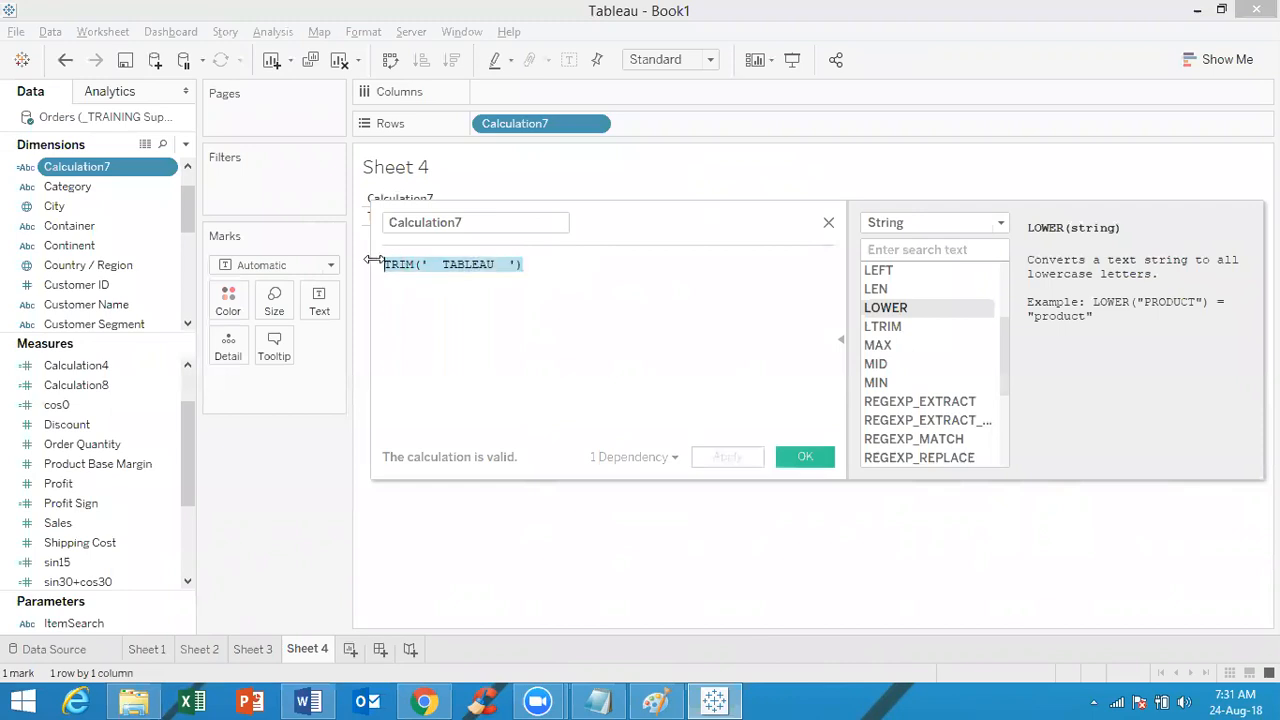
key("BackSpace")
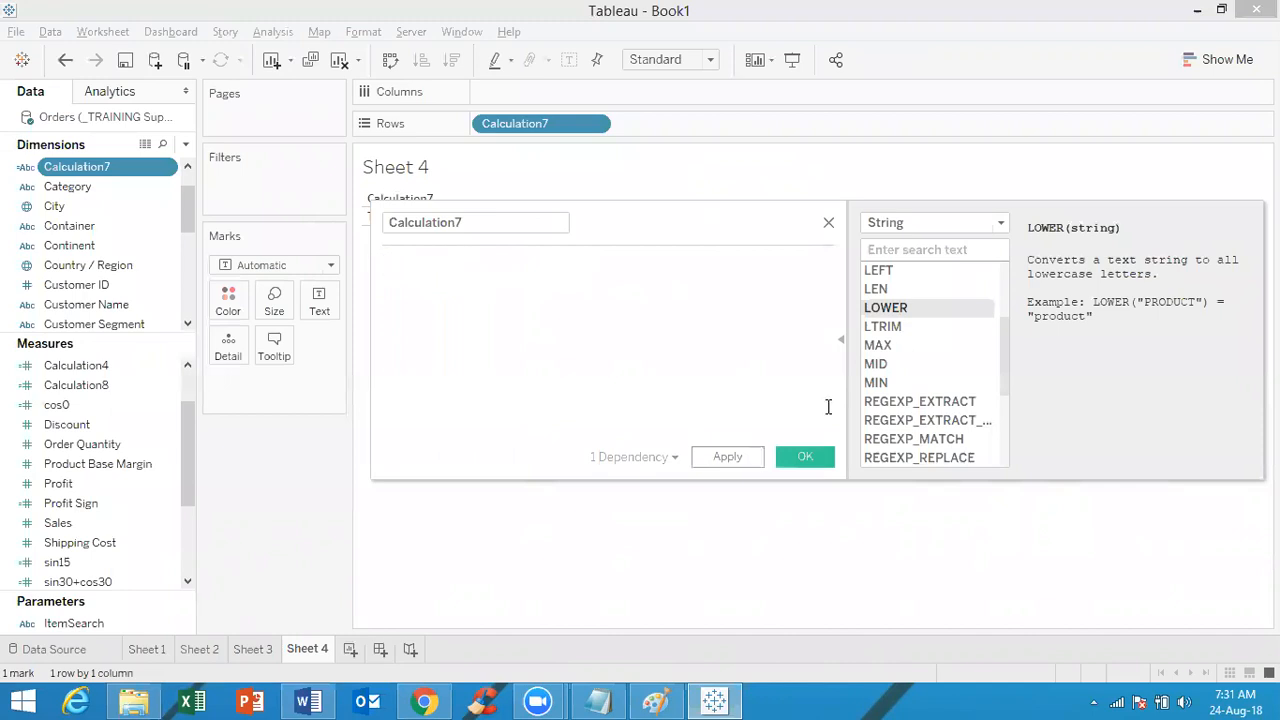
left_click_drag(1008, 345, 999, 405)
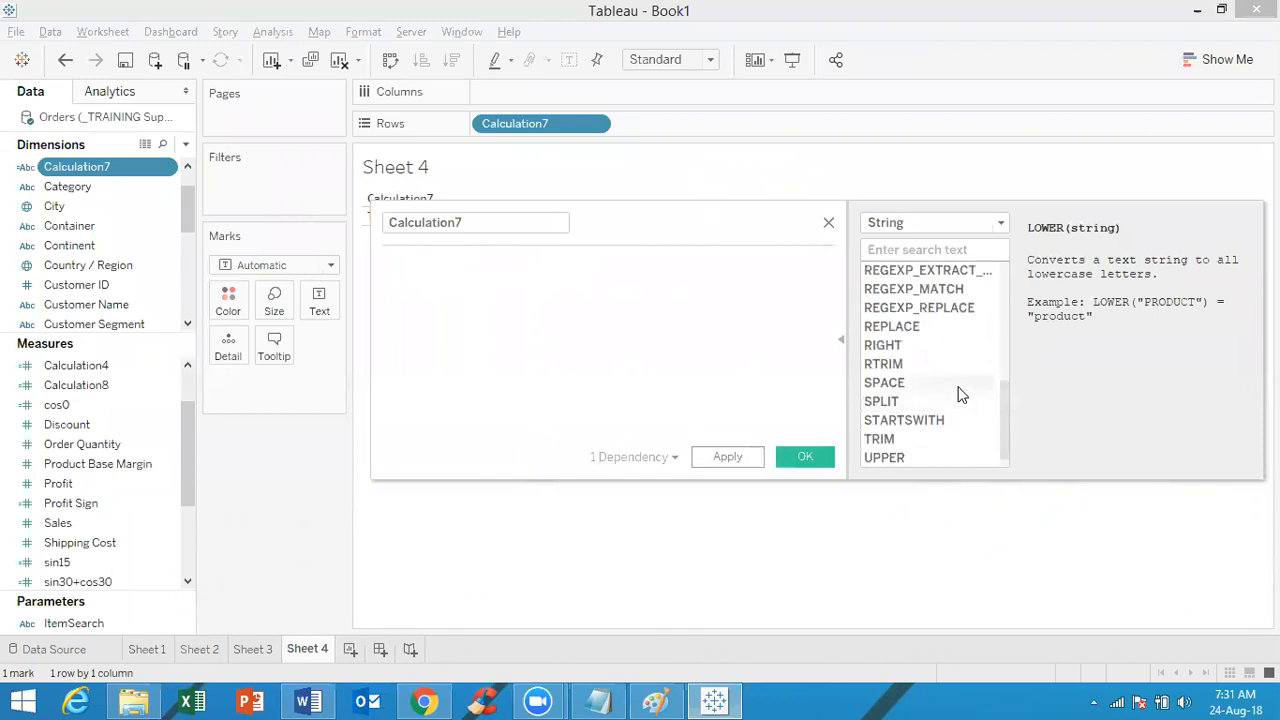
left_click(957, 390)
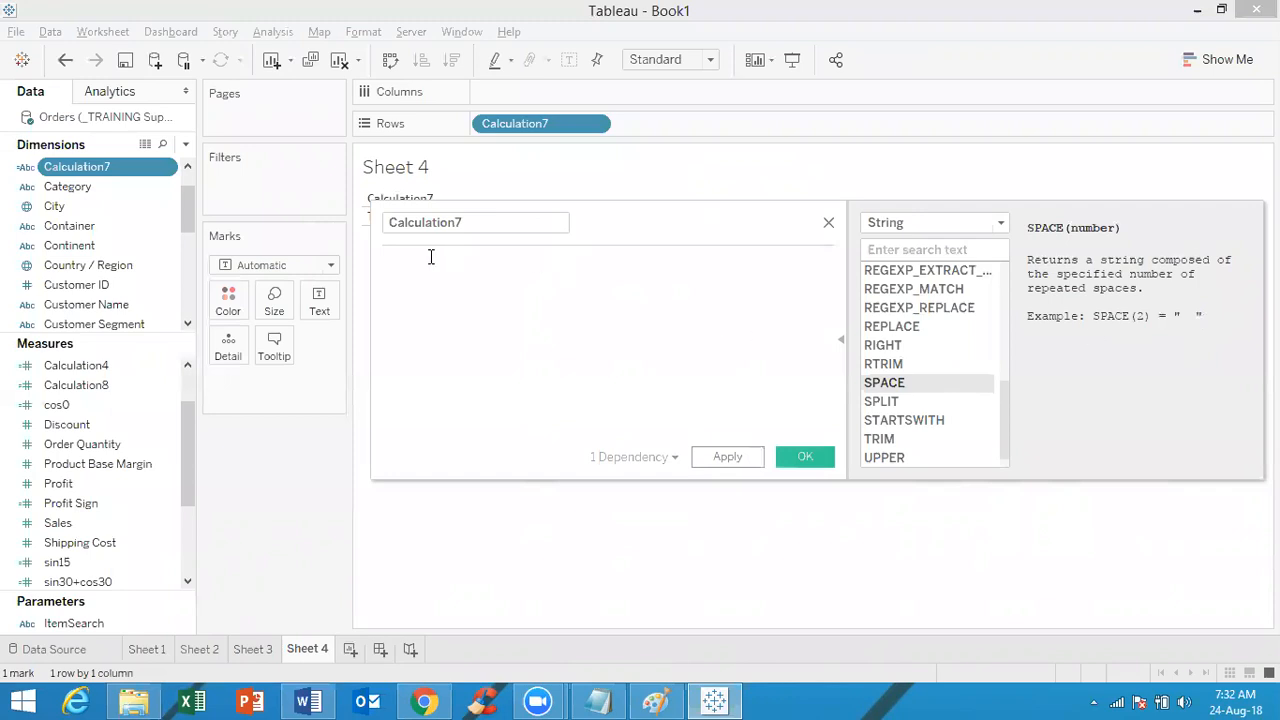
type("spa")
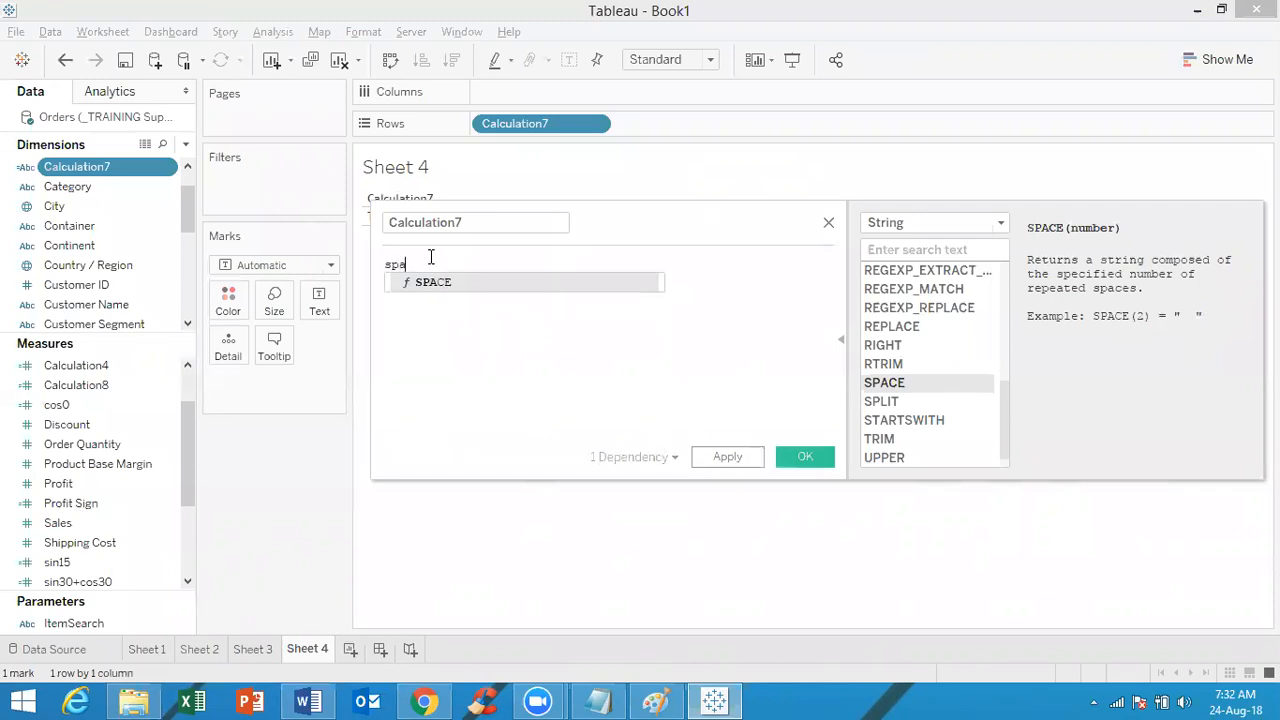
type("ce")
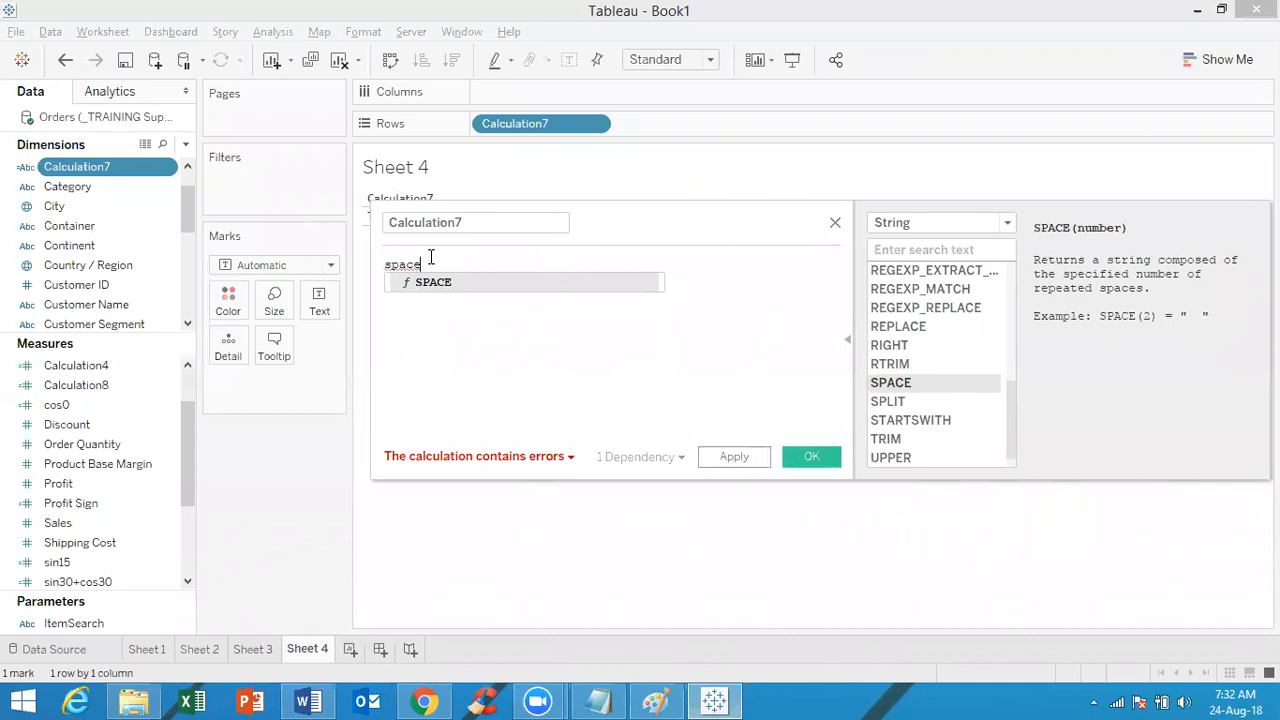
left_click(431, 283)
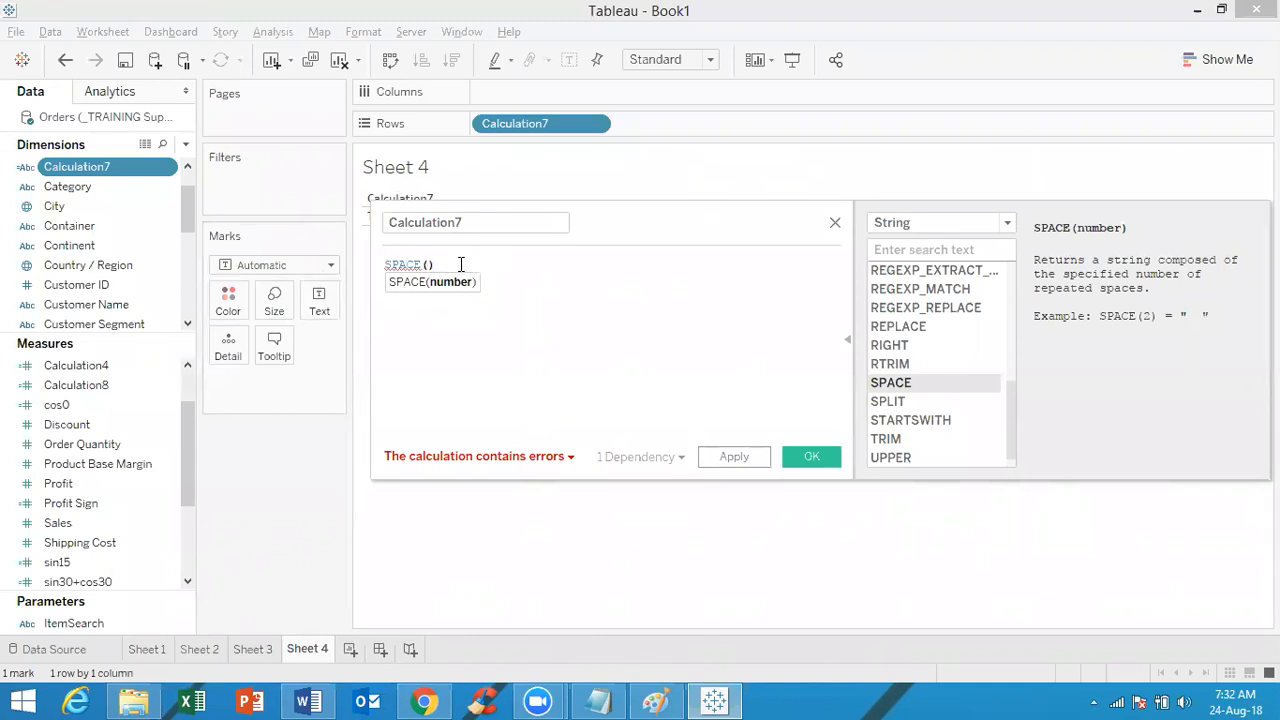
left_click(835, 223)
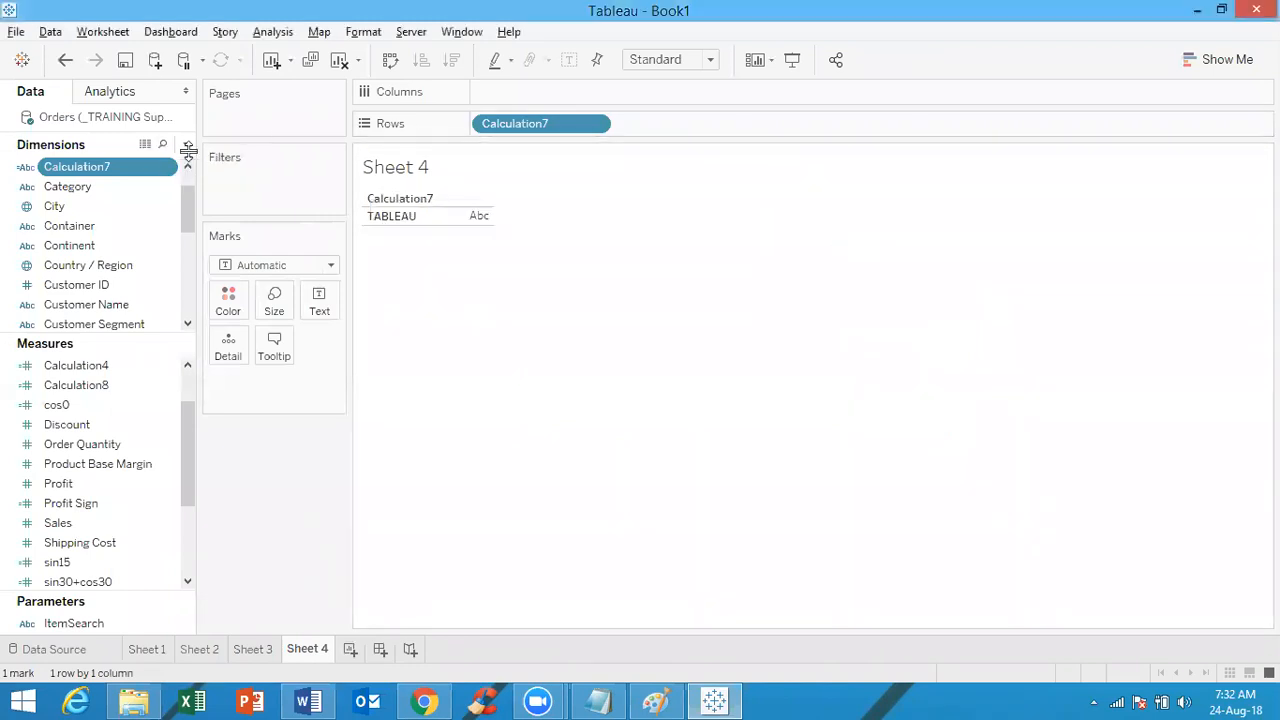
Open Calculation7 for editing and change its name to StringConcat
right_click(150, 170)
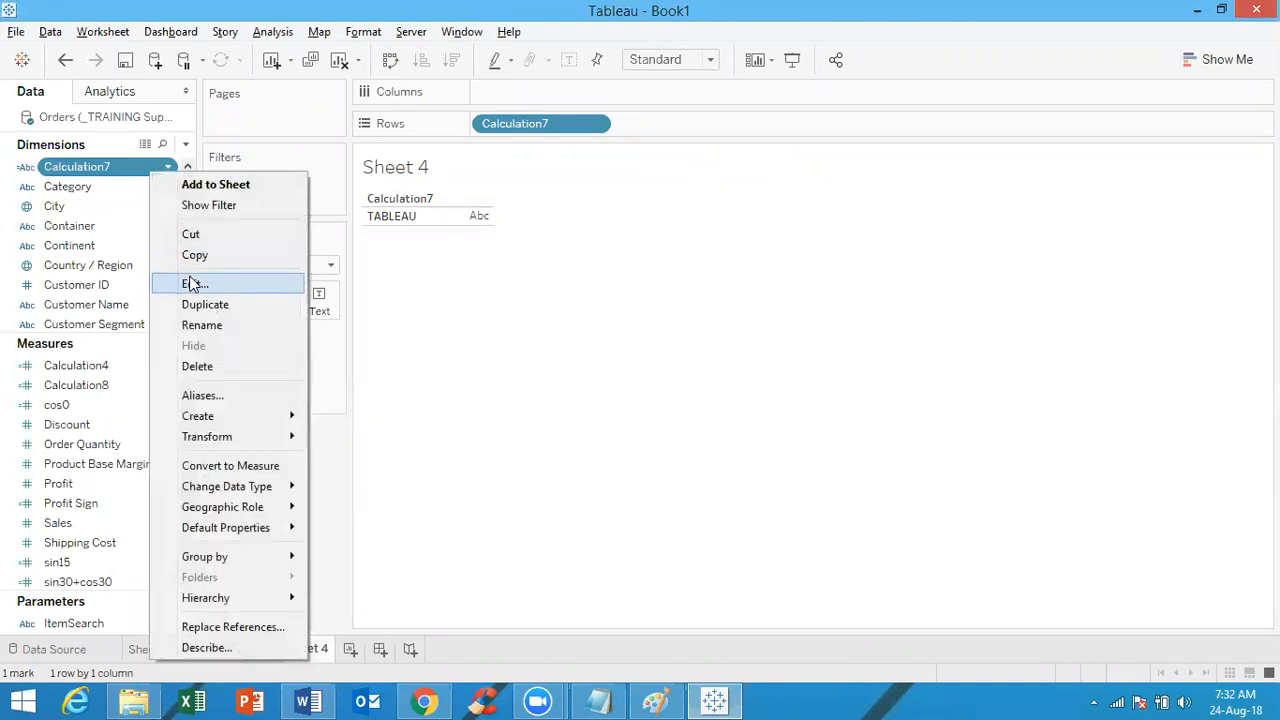
left_click(191, 283)
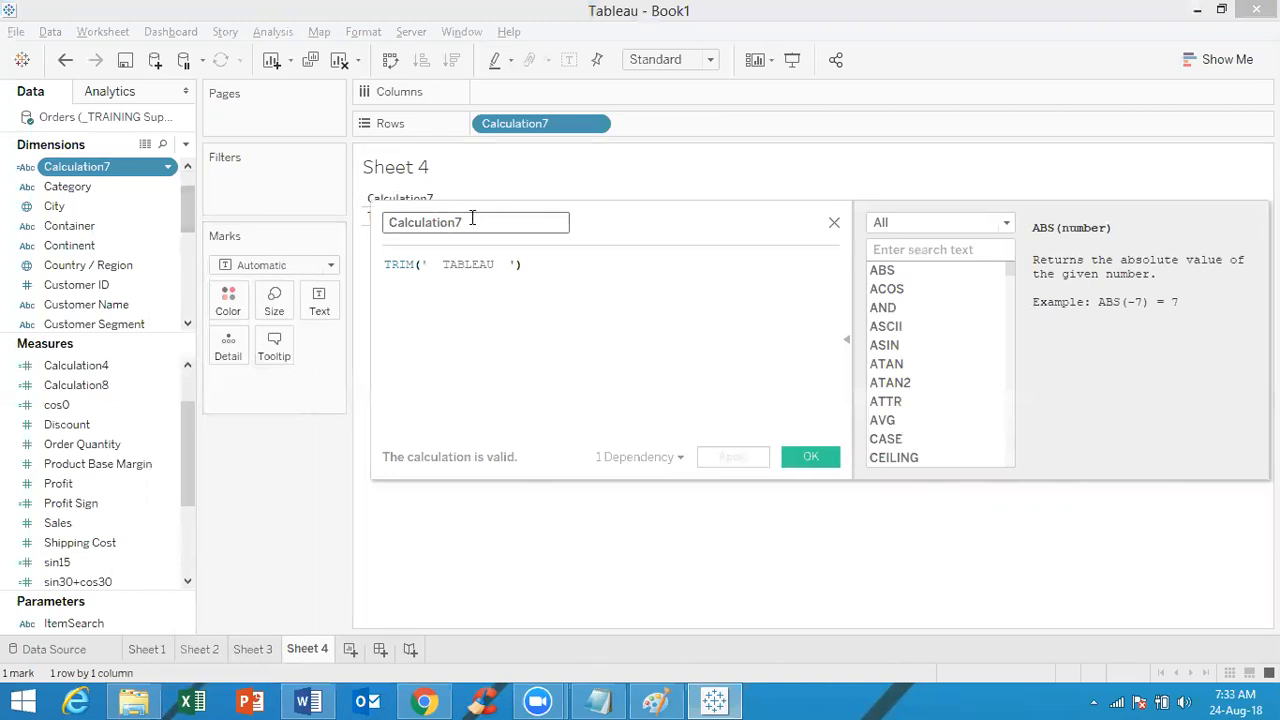
left_click_drag(472, 221, 366, 218)
type("S")
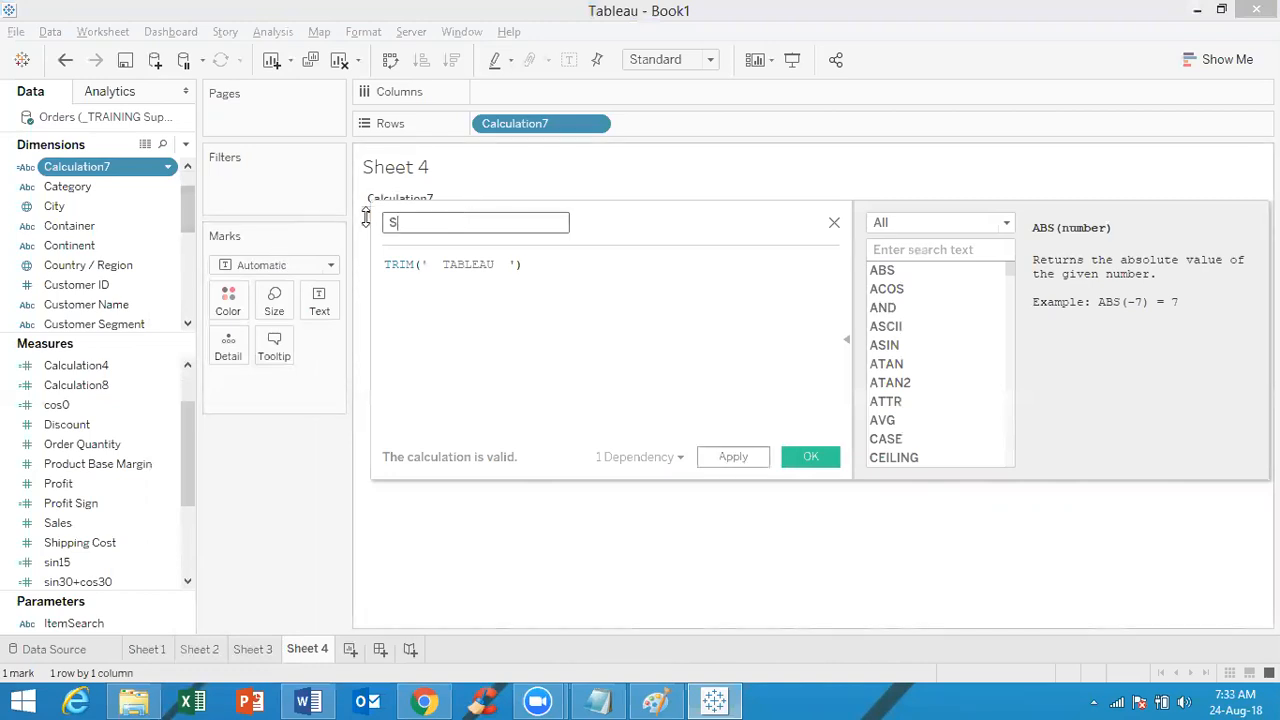
type("tringConcat")
Replace the TRIM formula in the StringConcat calculation with the quoted string 'TABLEAU'
left_click_drag(562, 268, 366, 274)
type("TA")
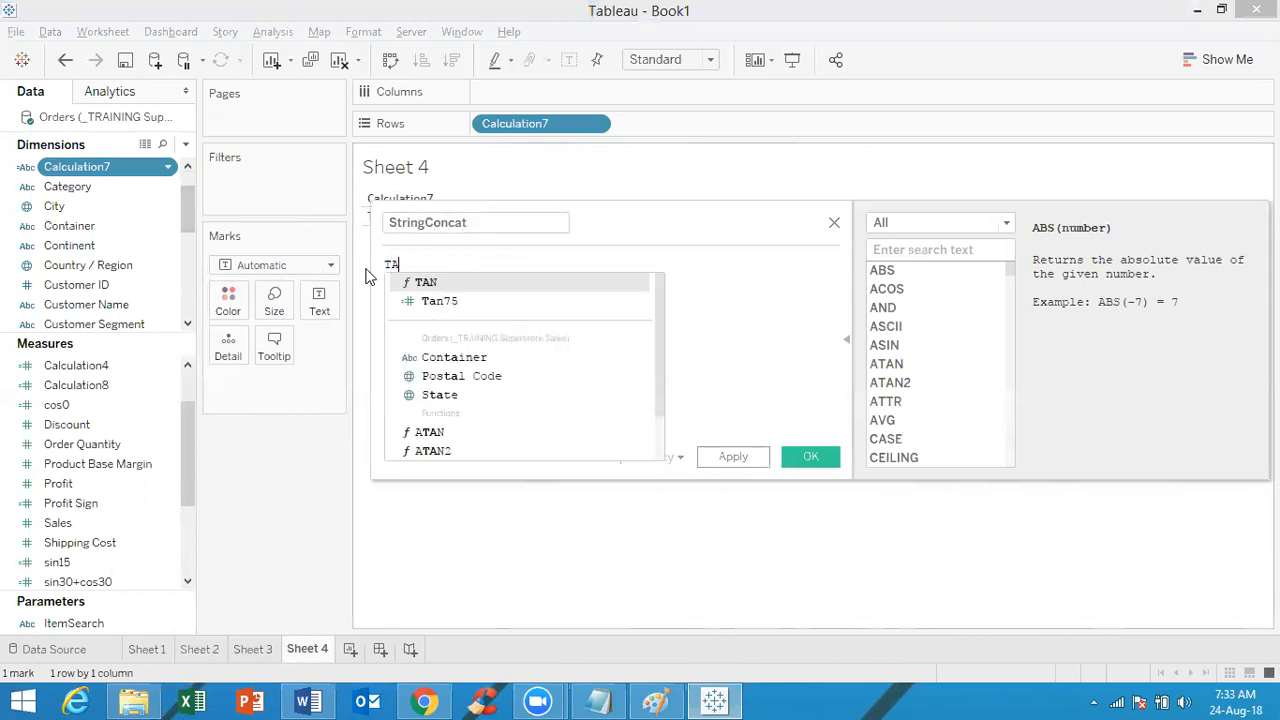
type("BLEAU")
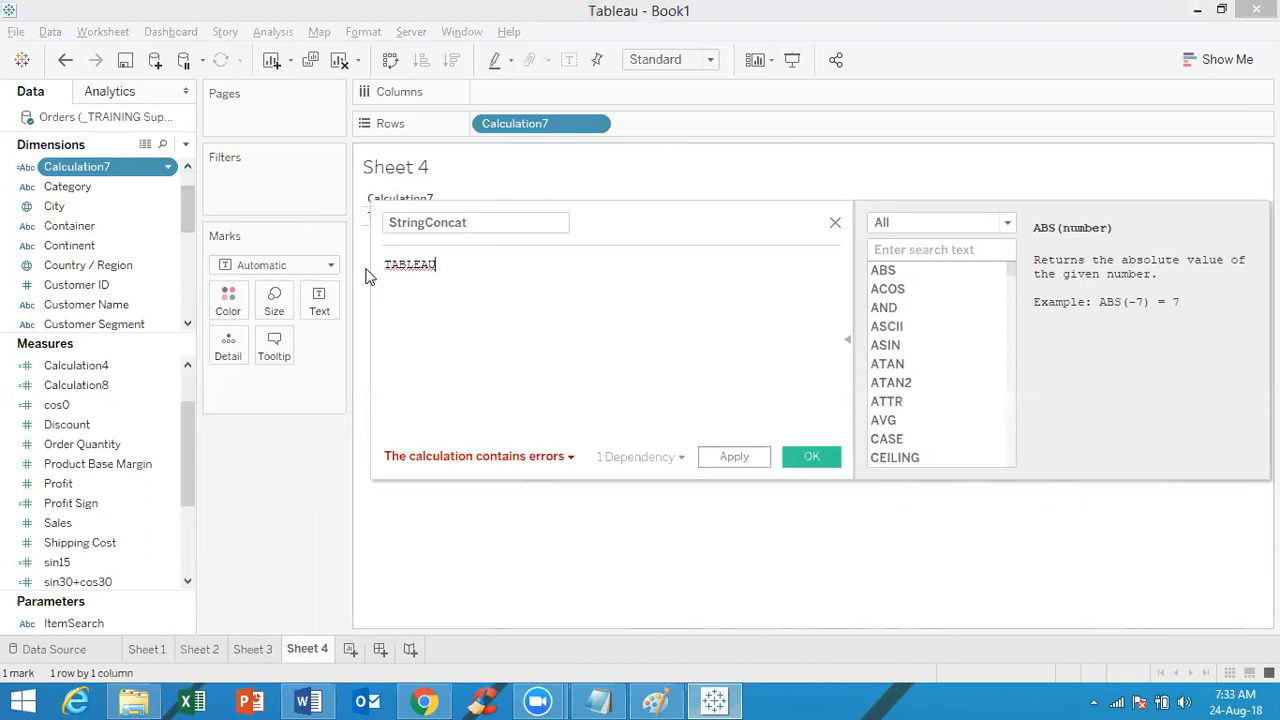
type("'")
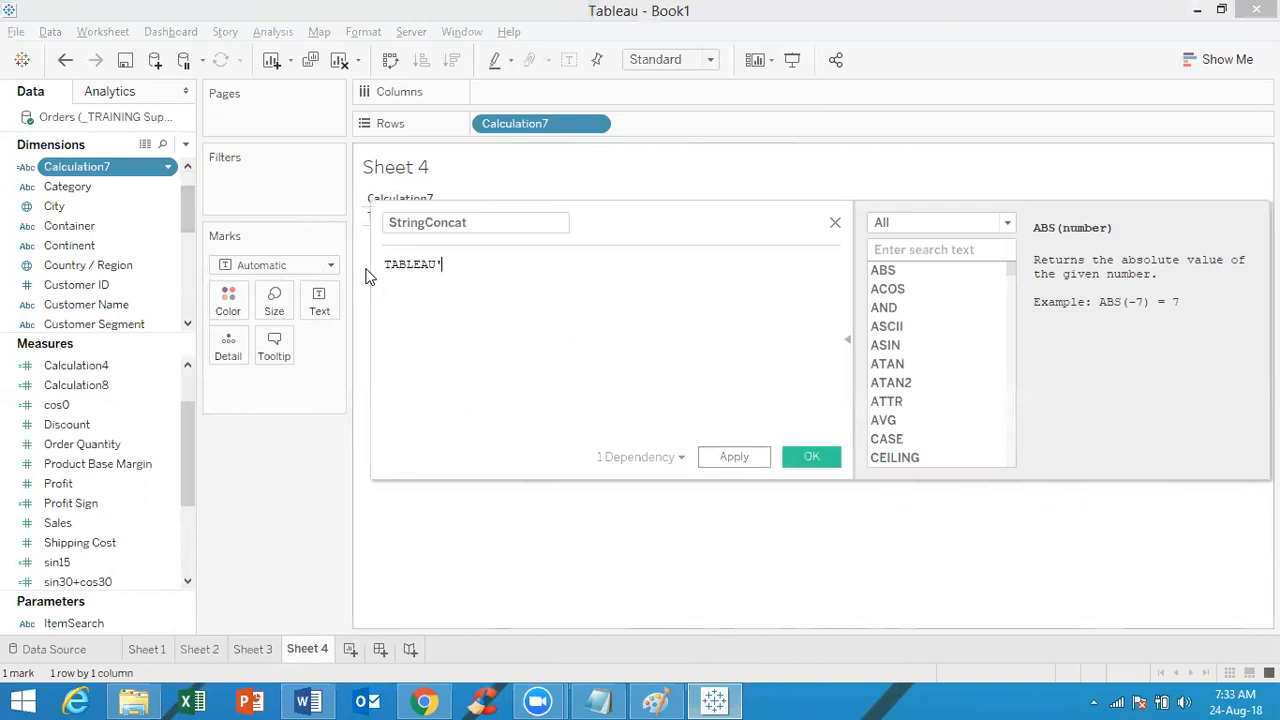
key("Left")
key("Left")
key("Left")
key("Left")
key("Left")
key("Left")
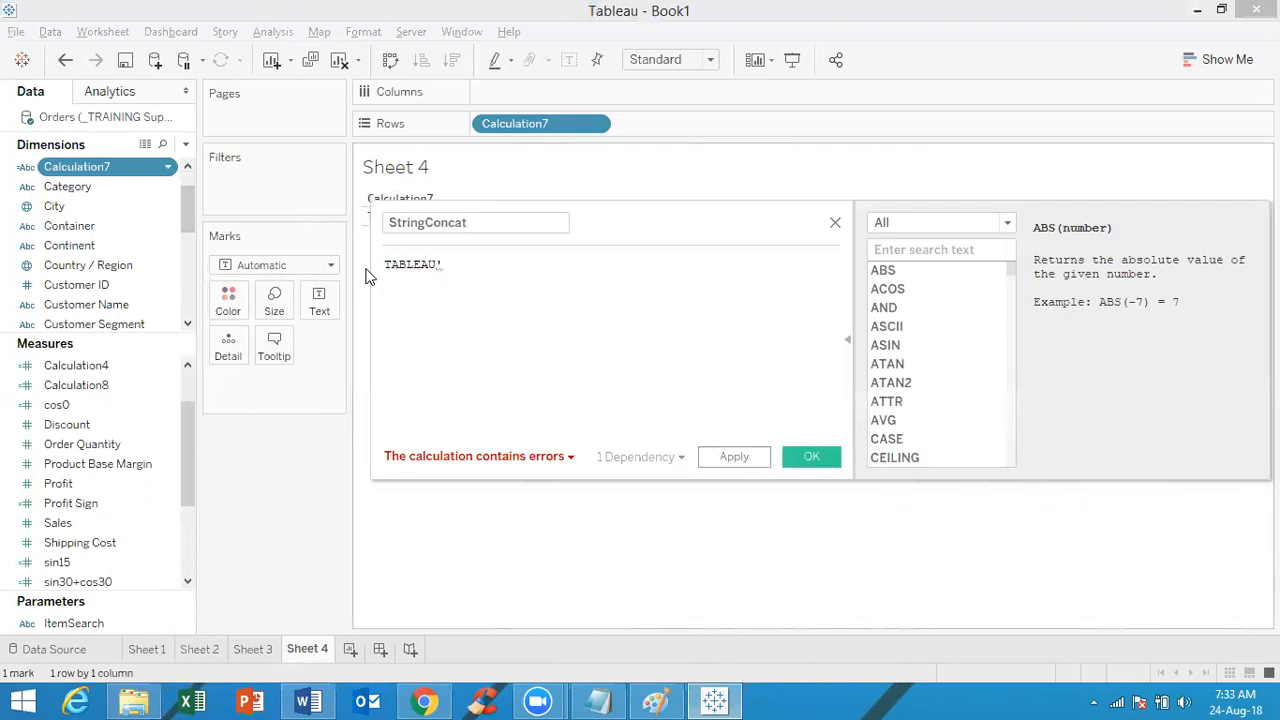
type("'")
key("Right")
key("Right")
key("Right")
key("Right")
key("Right")
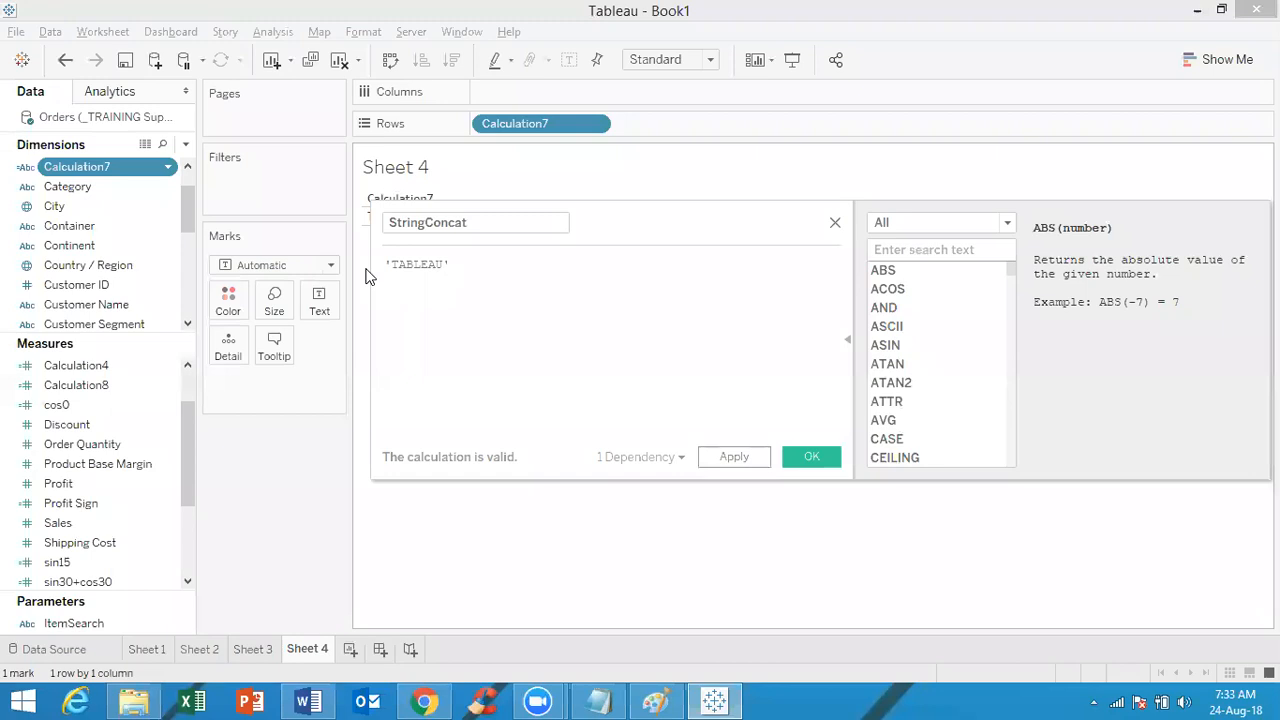
Extend the StringConcat formula by concatenating SPACE(2) and the quoted string 'TRAINING' after 'TABLEAU'
type("+")
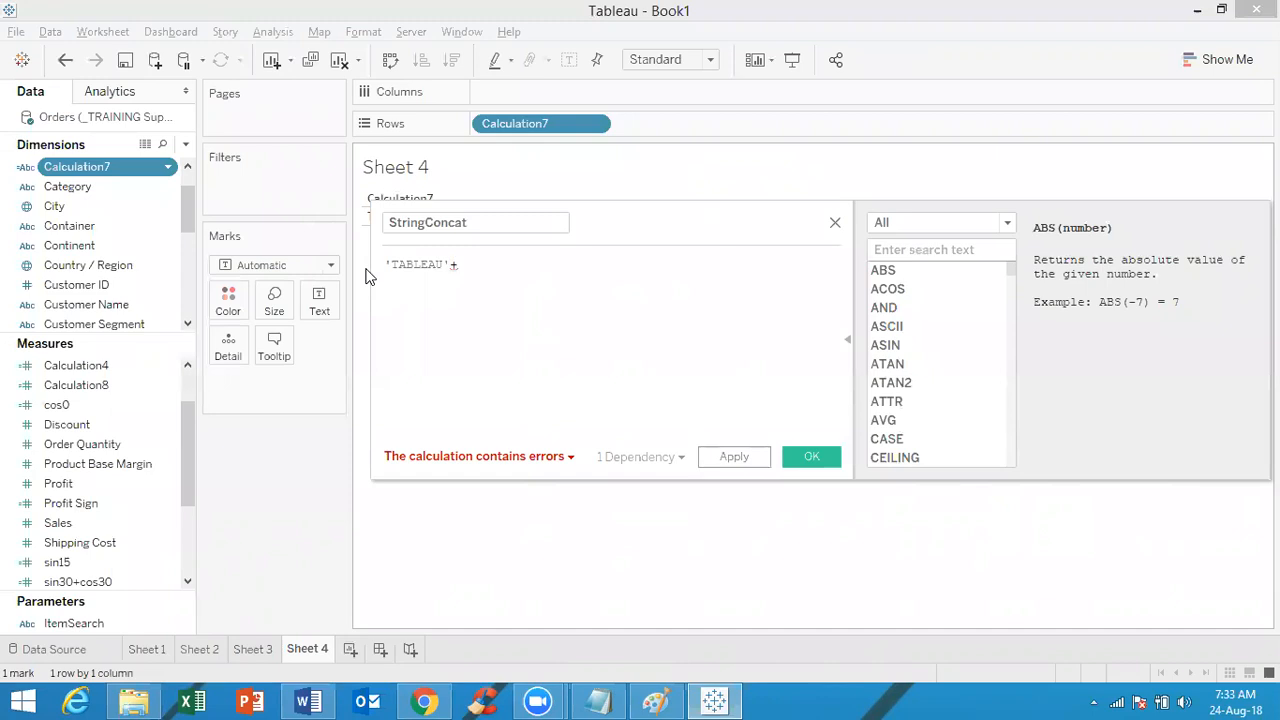
type("SPACE")
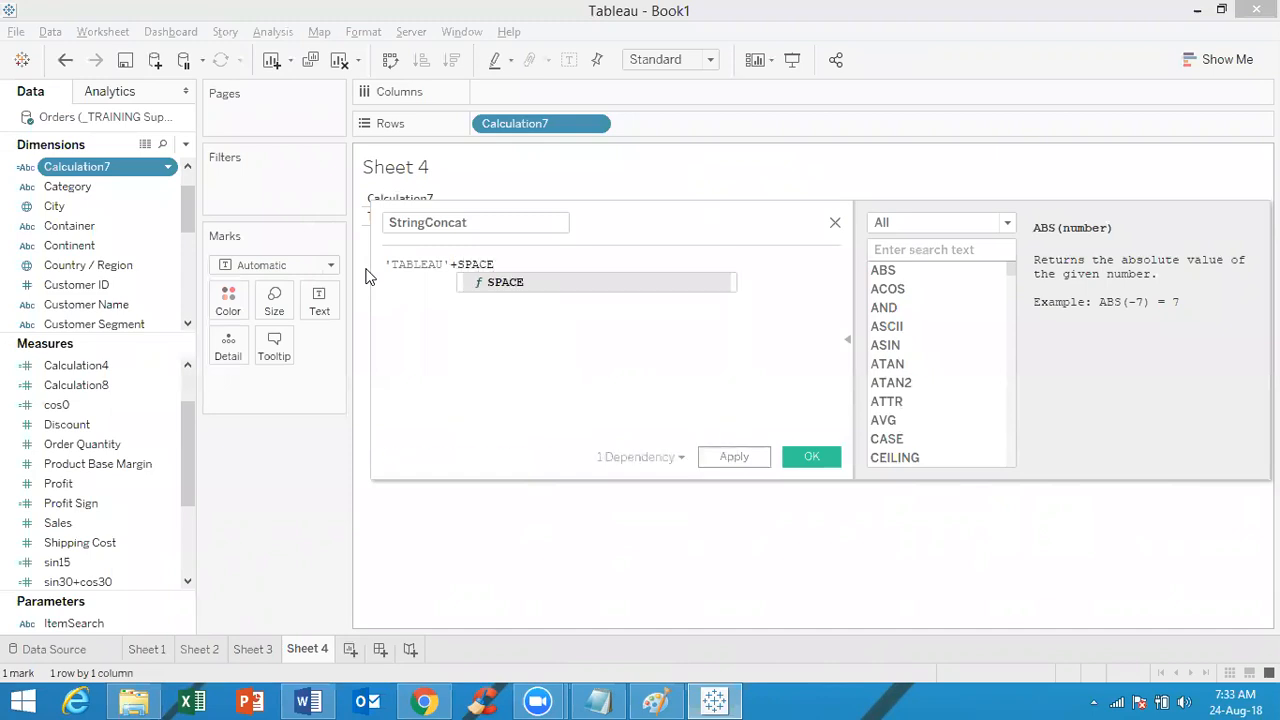
type("(2)")
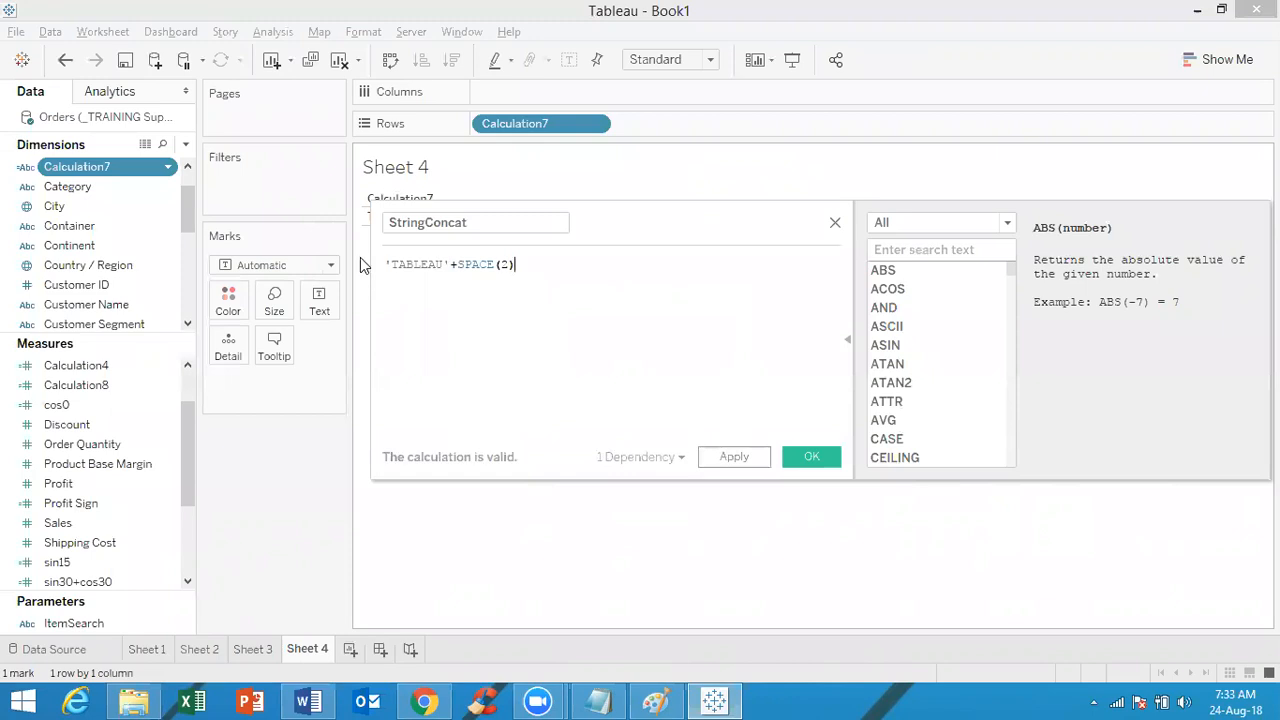
type("+")
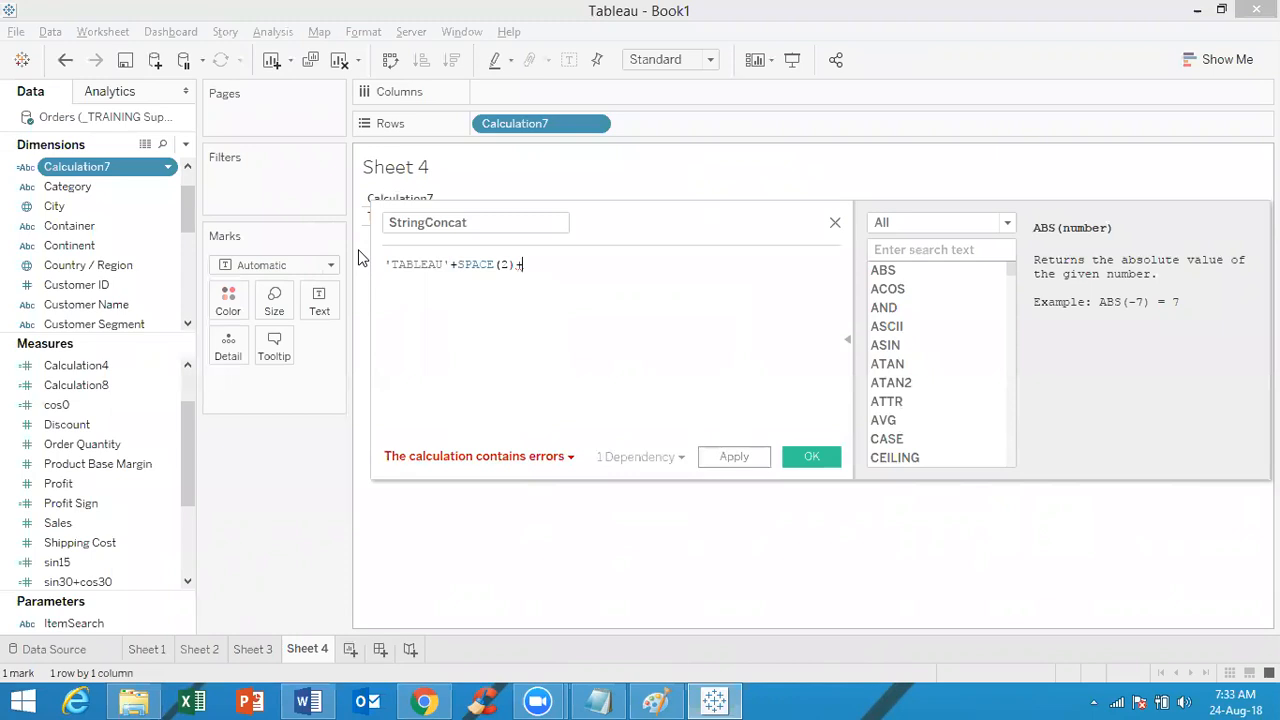
type("TRA")
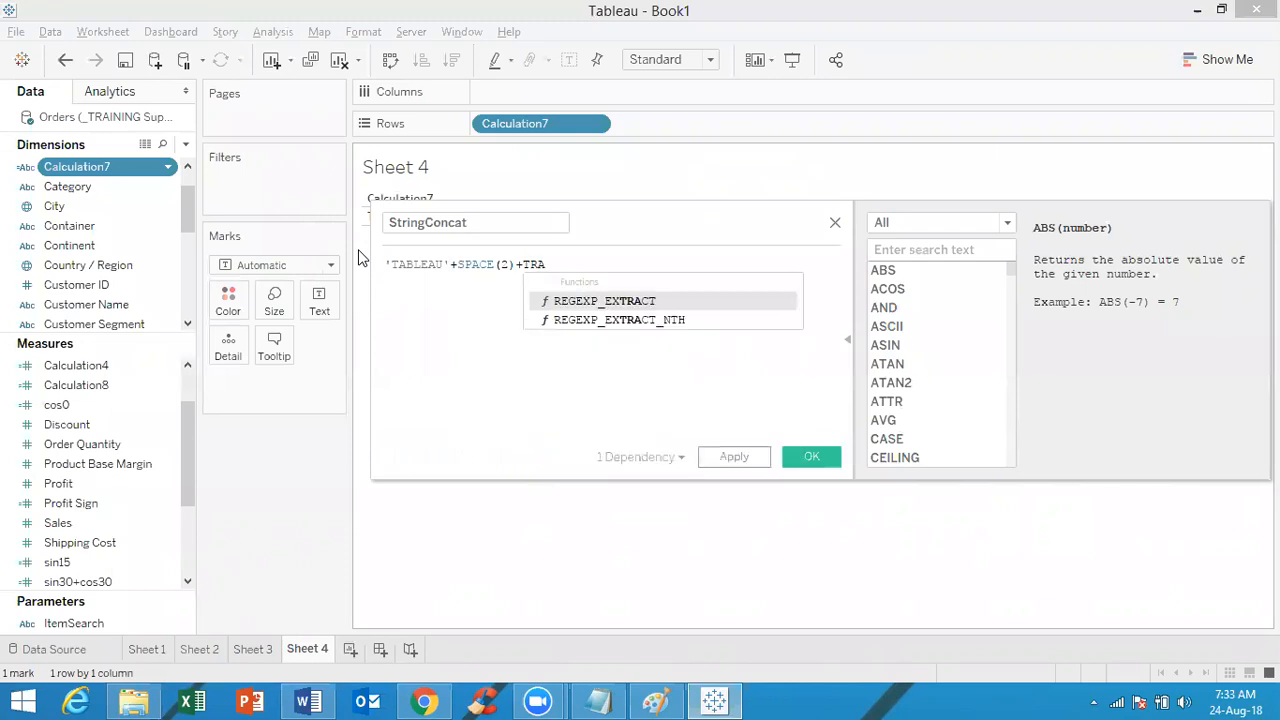
type("INING")
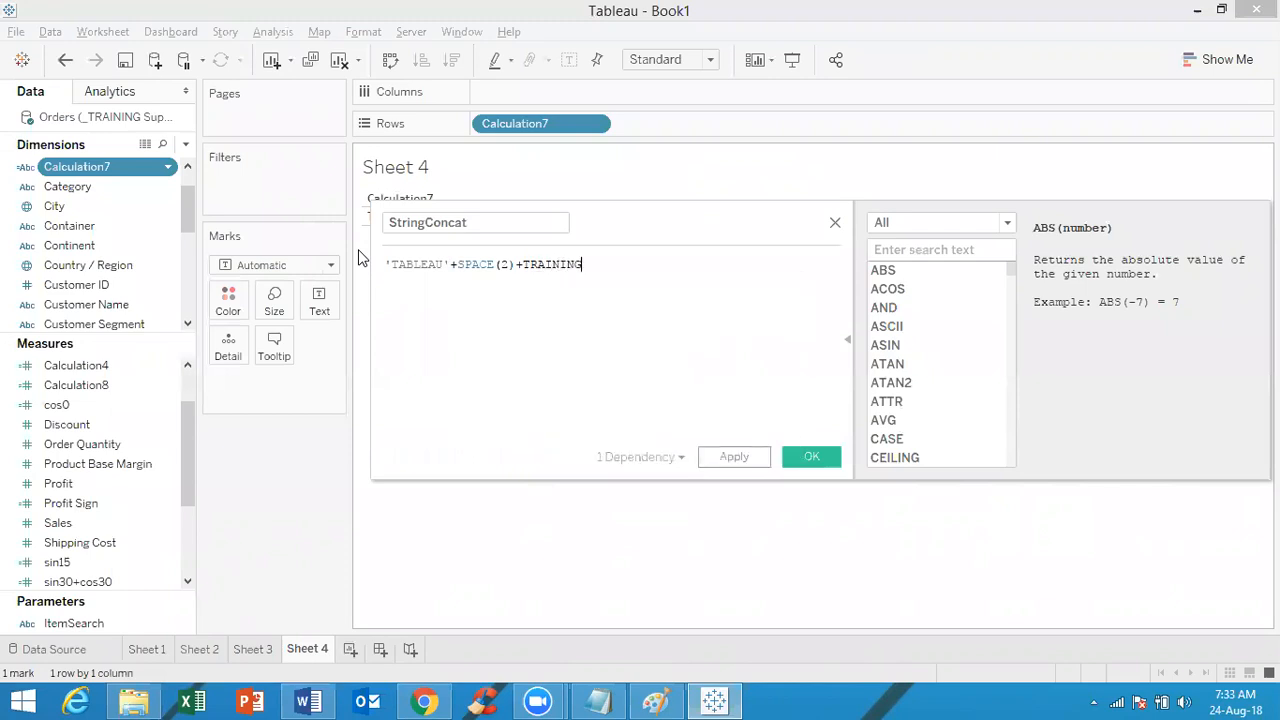
type("'")
key("Left")
key("Left")
key("Left")
key("Left")
key("Left")
key("Left")
key("Left")
key("Left")
key("Left")
type("'")
key("Right")
key("Right")
key("Right")
key("Right")
key("Right")
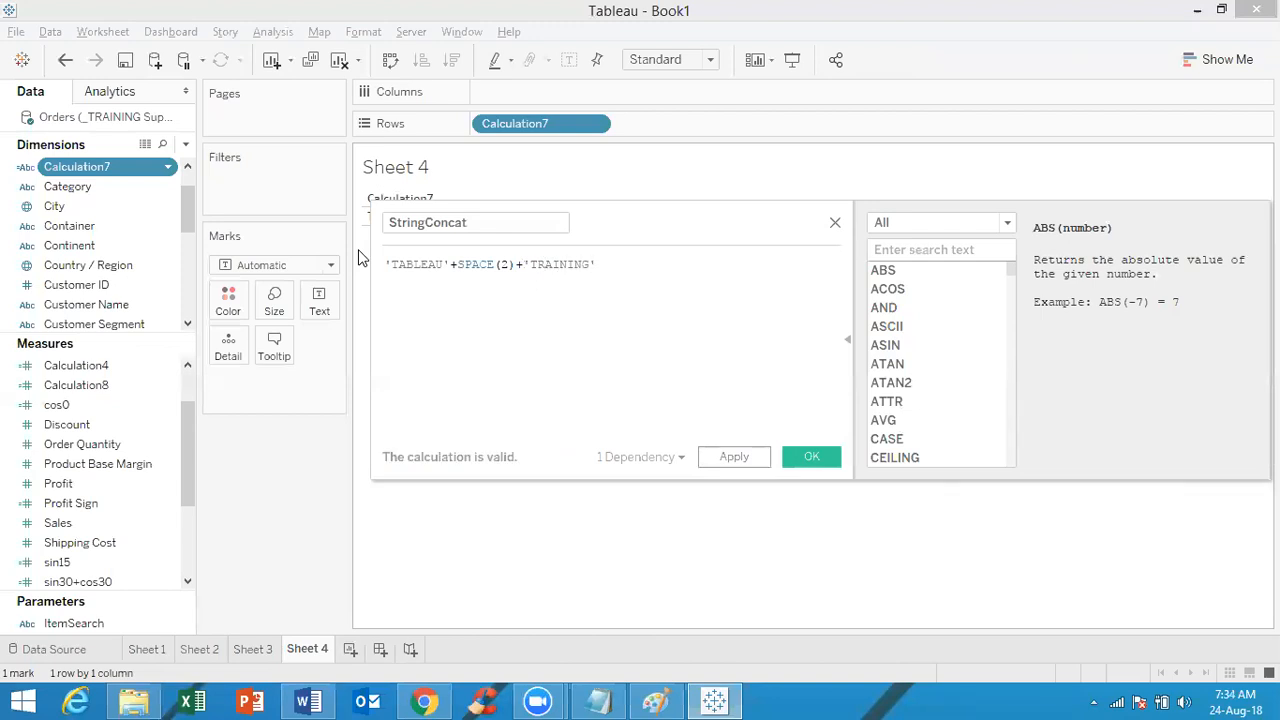
Append SPACE(1) and the quoted string '8:30PM' to the StringConcat formula and save the calculation
type("+")
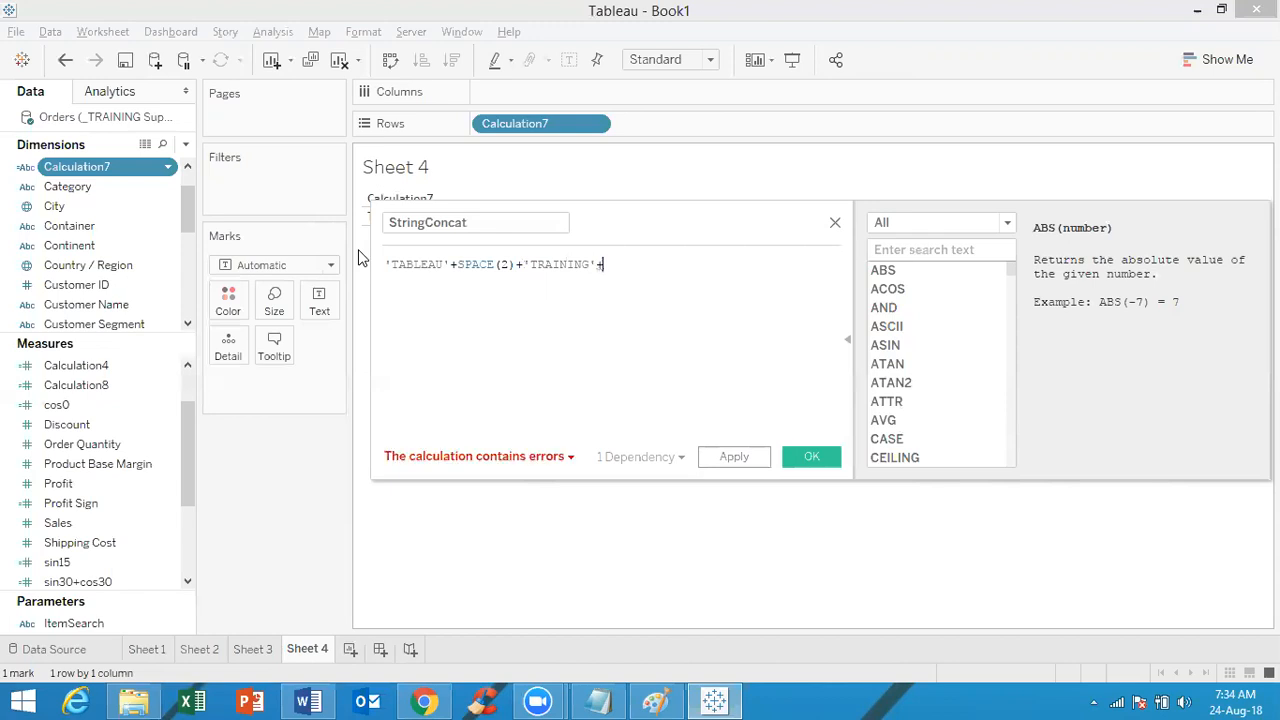
type("SPACE")
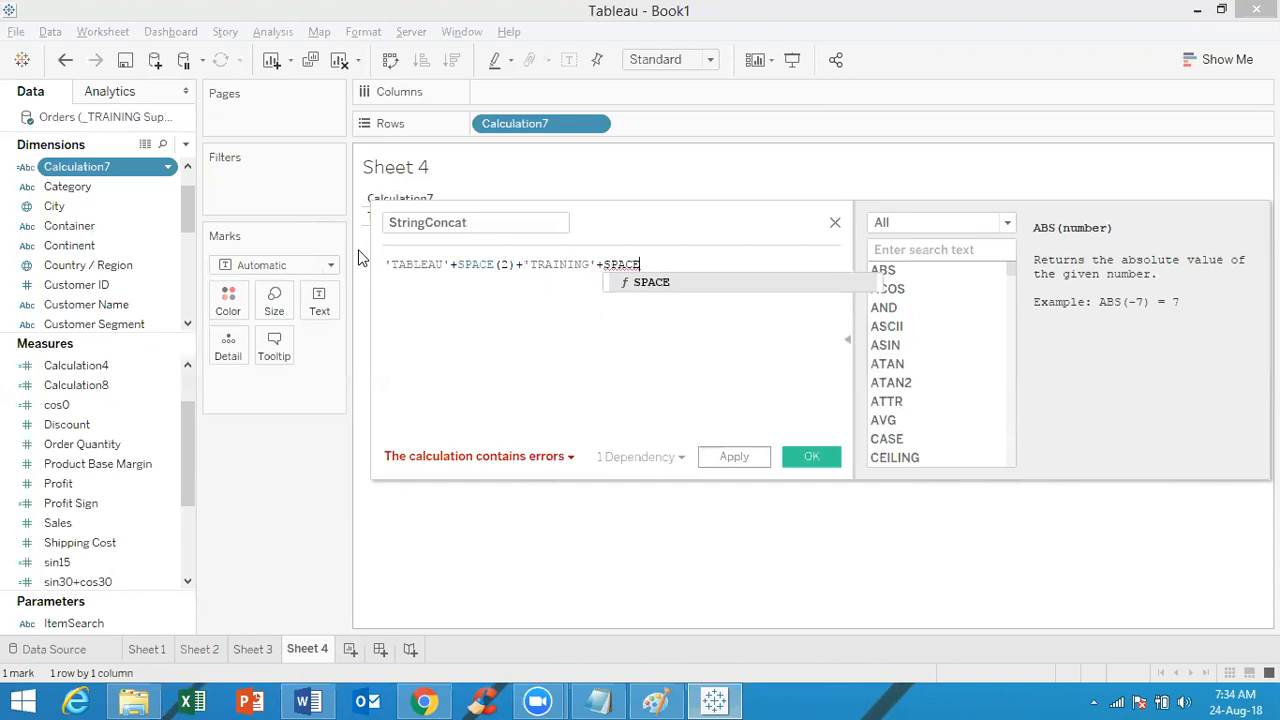
type("(1)")
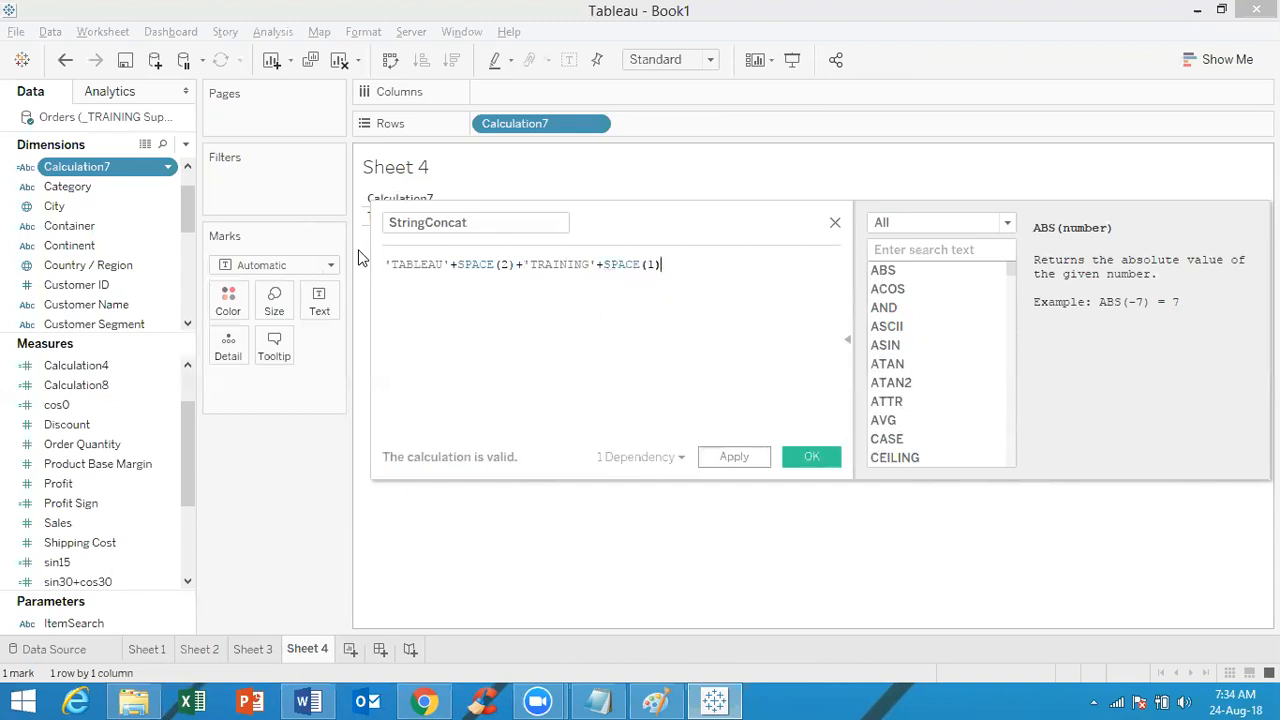
type("+")
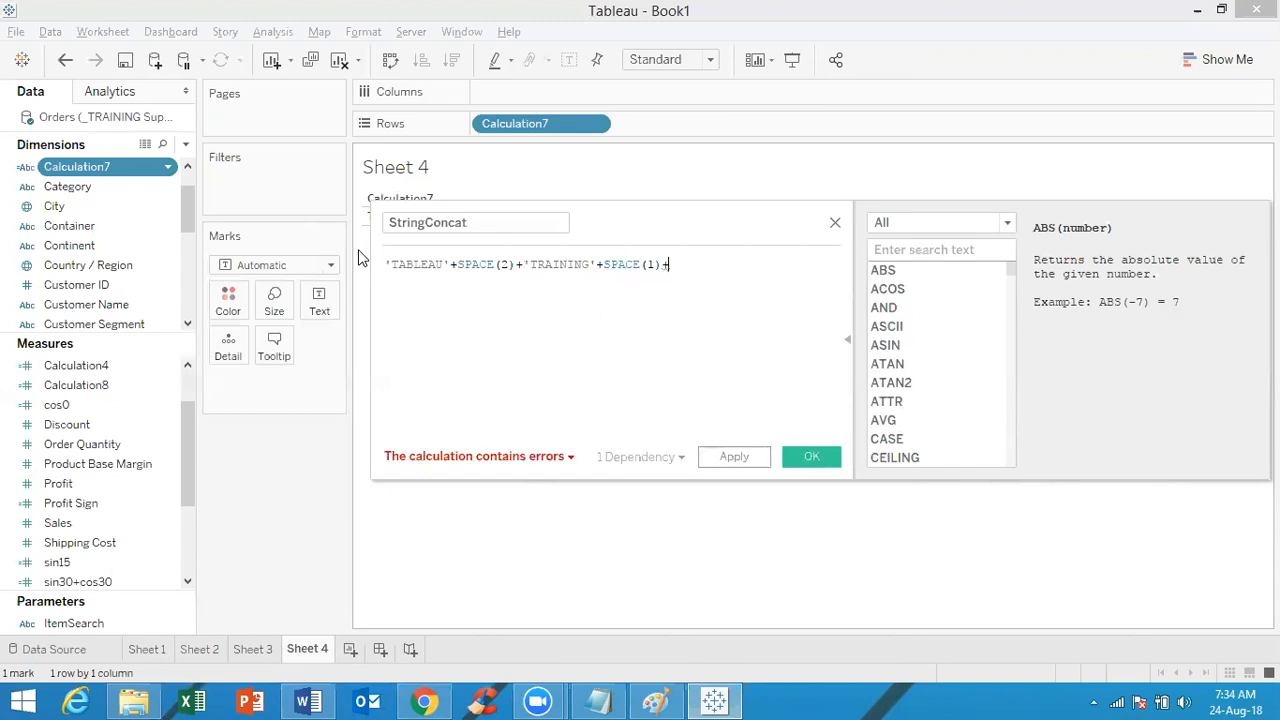
type("'")
type("8")
type(";")
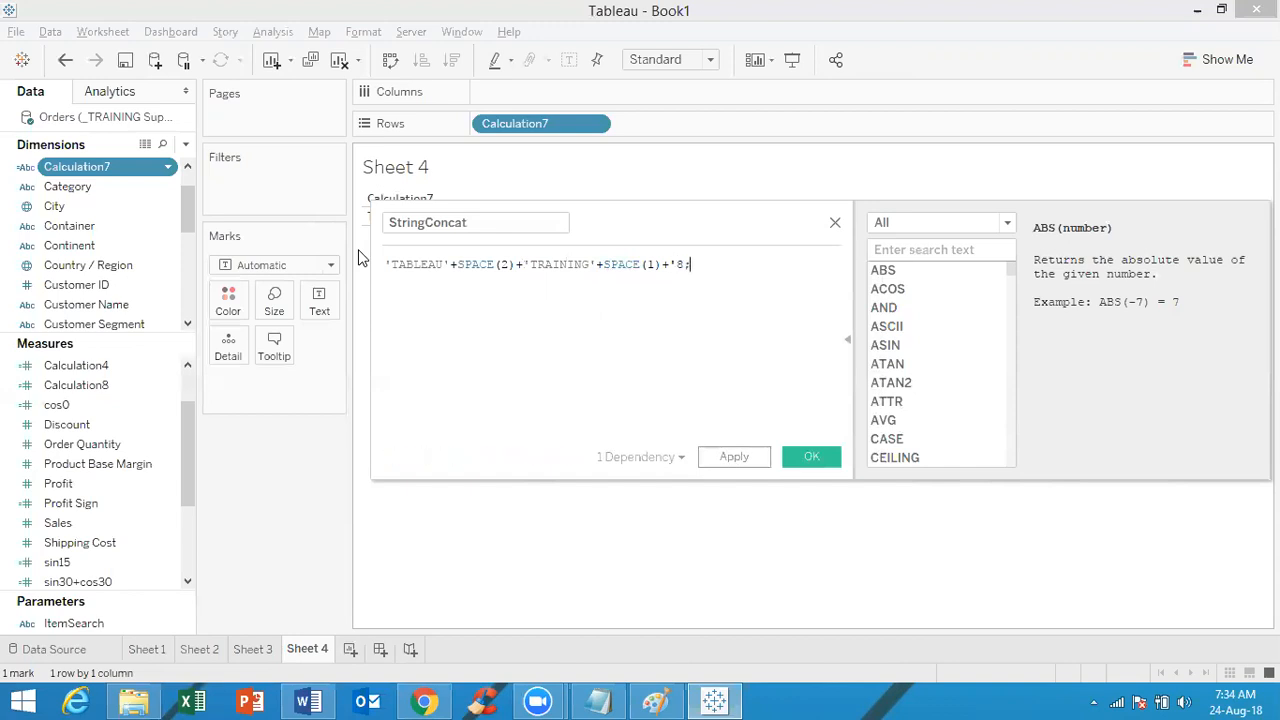
type(":30")
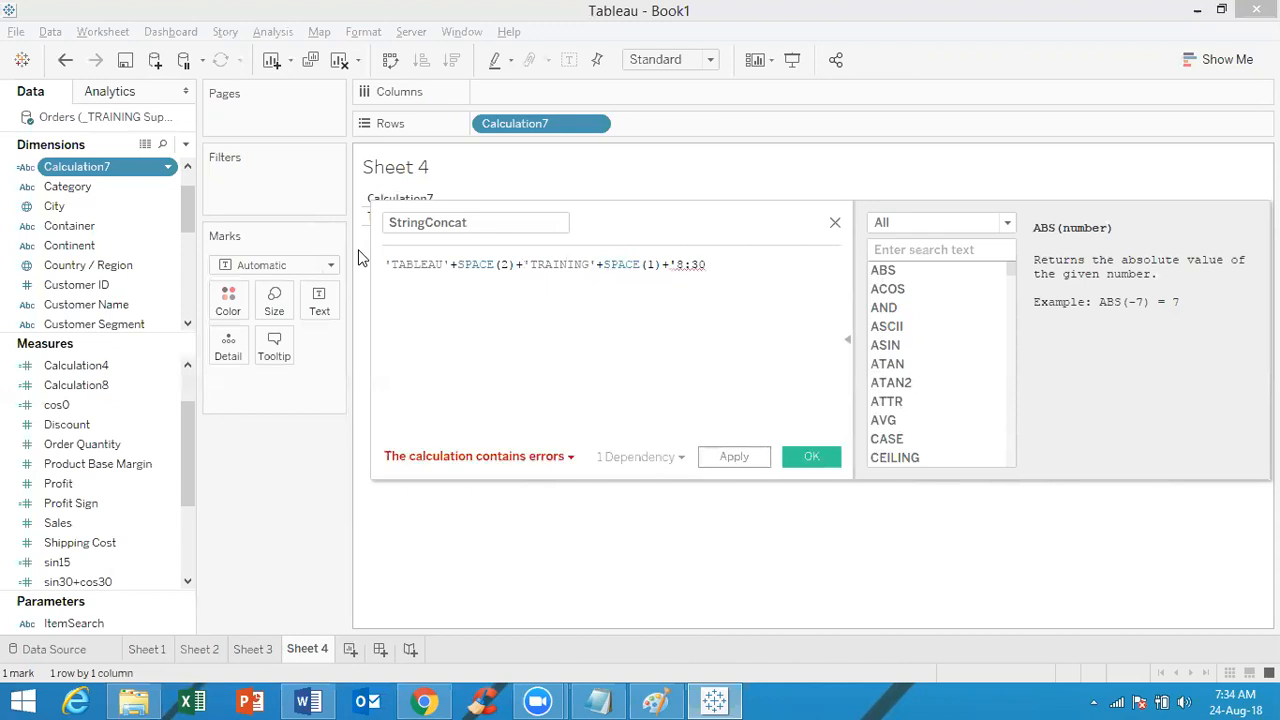
type("PM")
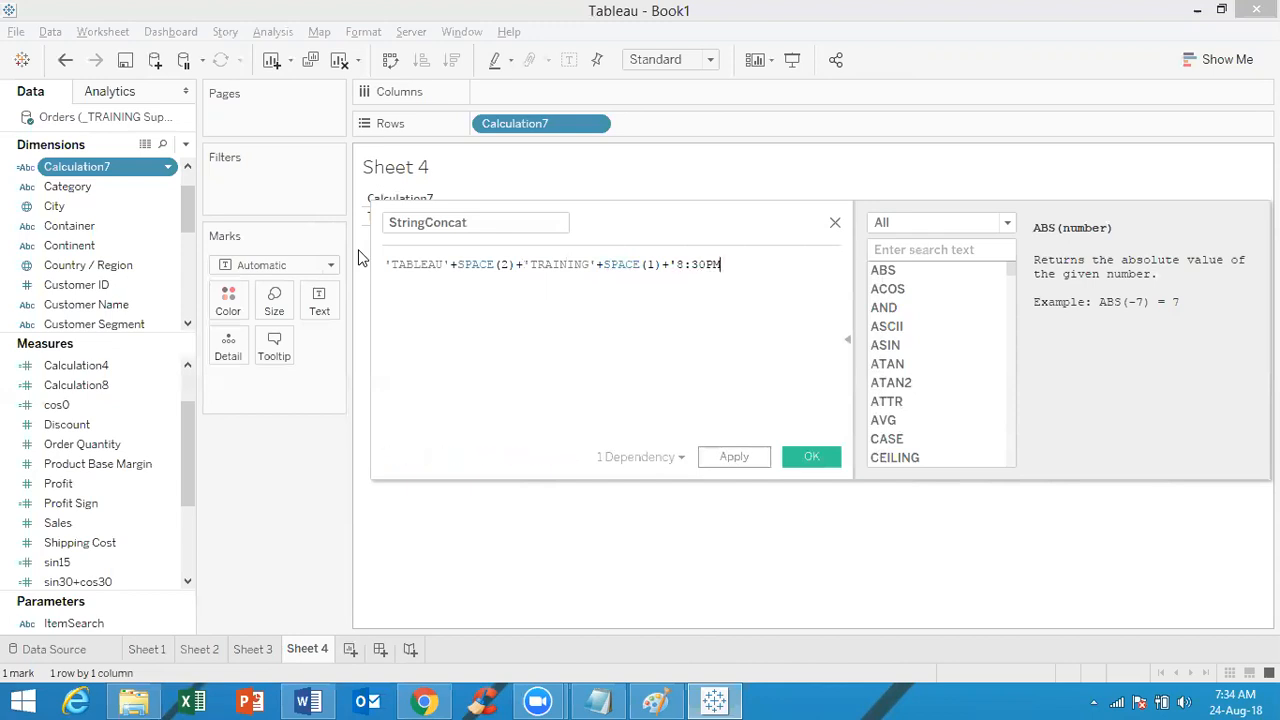
type("'")
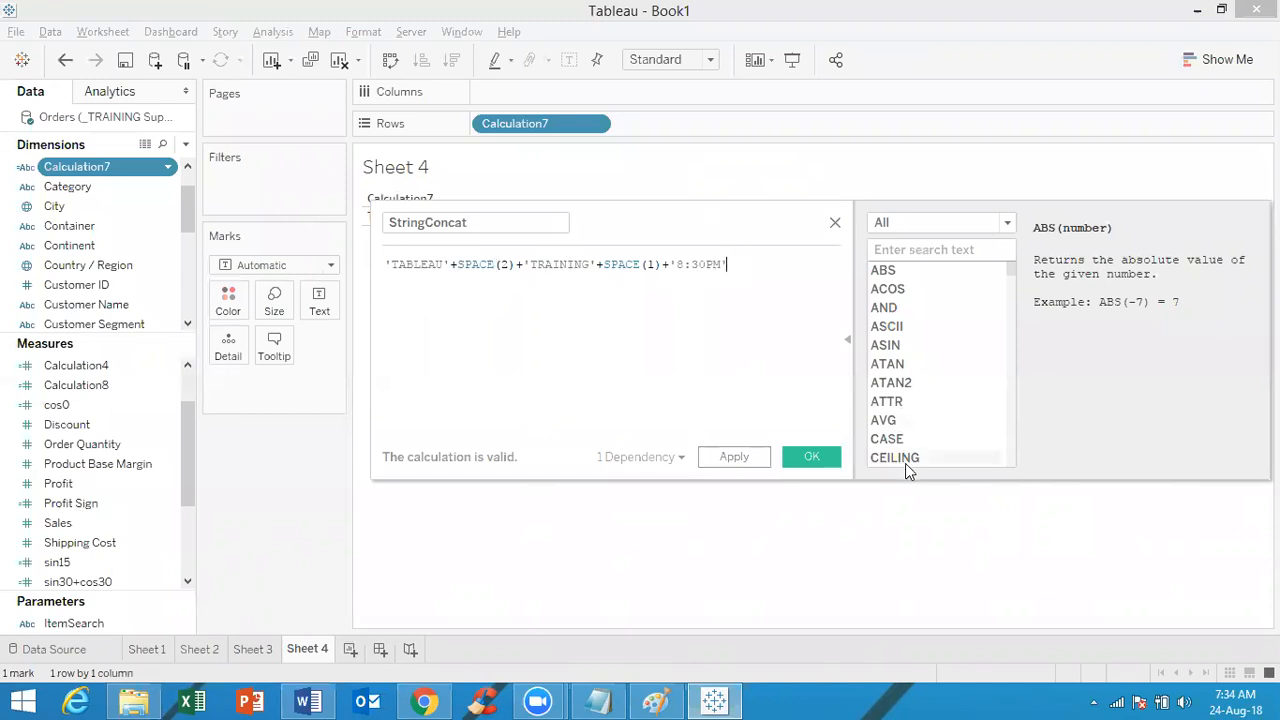
left_click(813, 457)
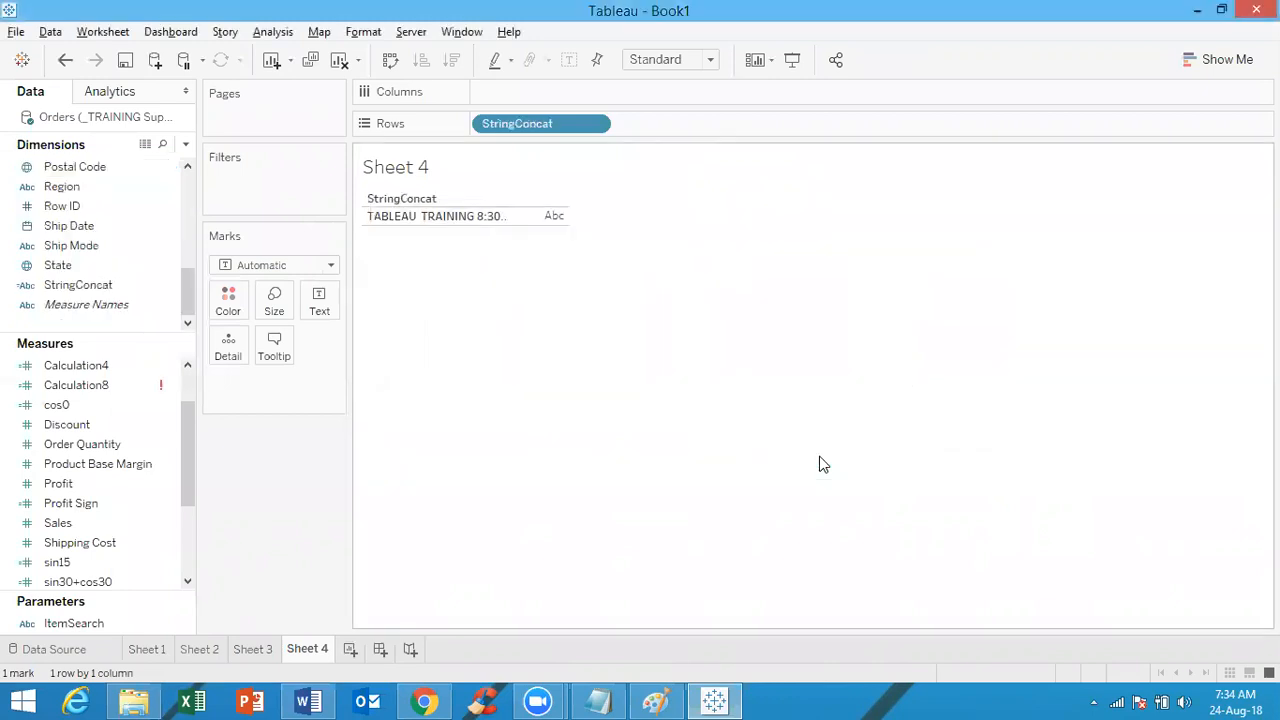
Widen the StringConcat column in the Sheet 4 view enough to fit its full text
left_click(405, 224)
mouse_move(423, 227)
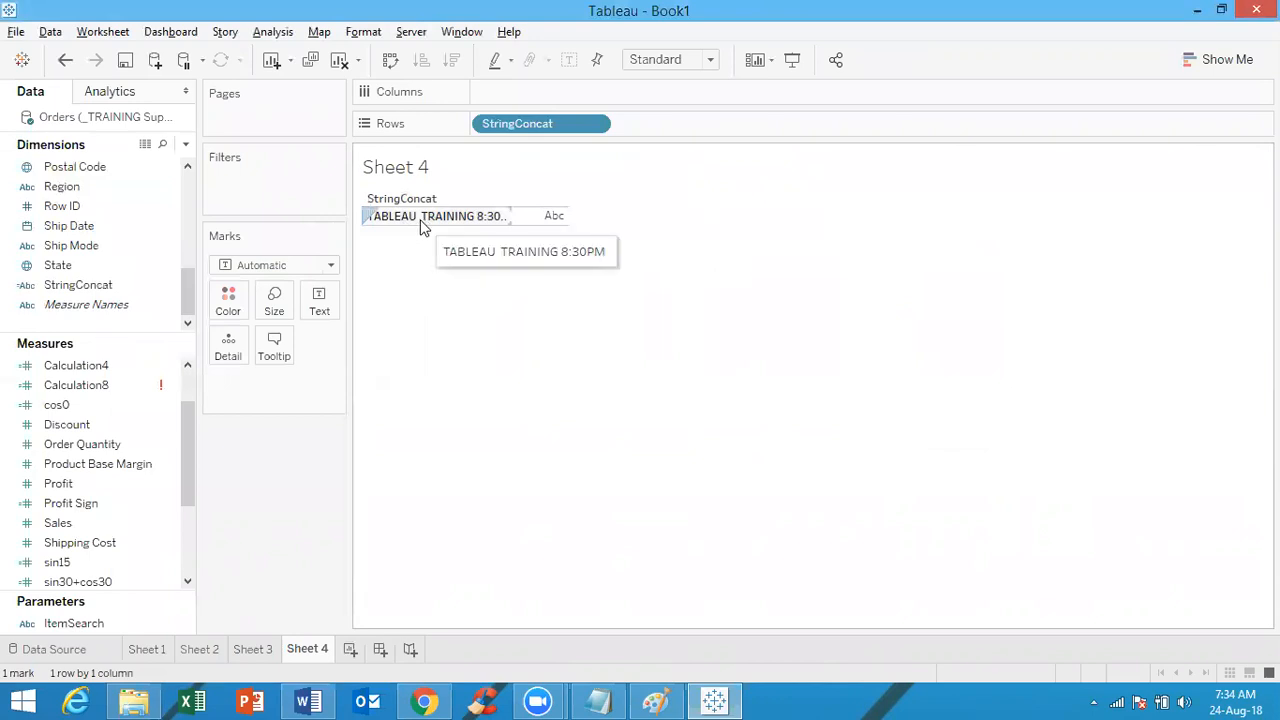
mouse_move(519, 223)
left_click_drag(511, 215, 534, 216)
left_click(509, 220)
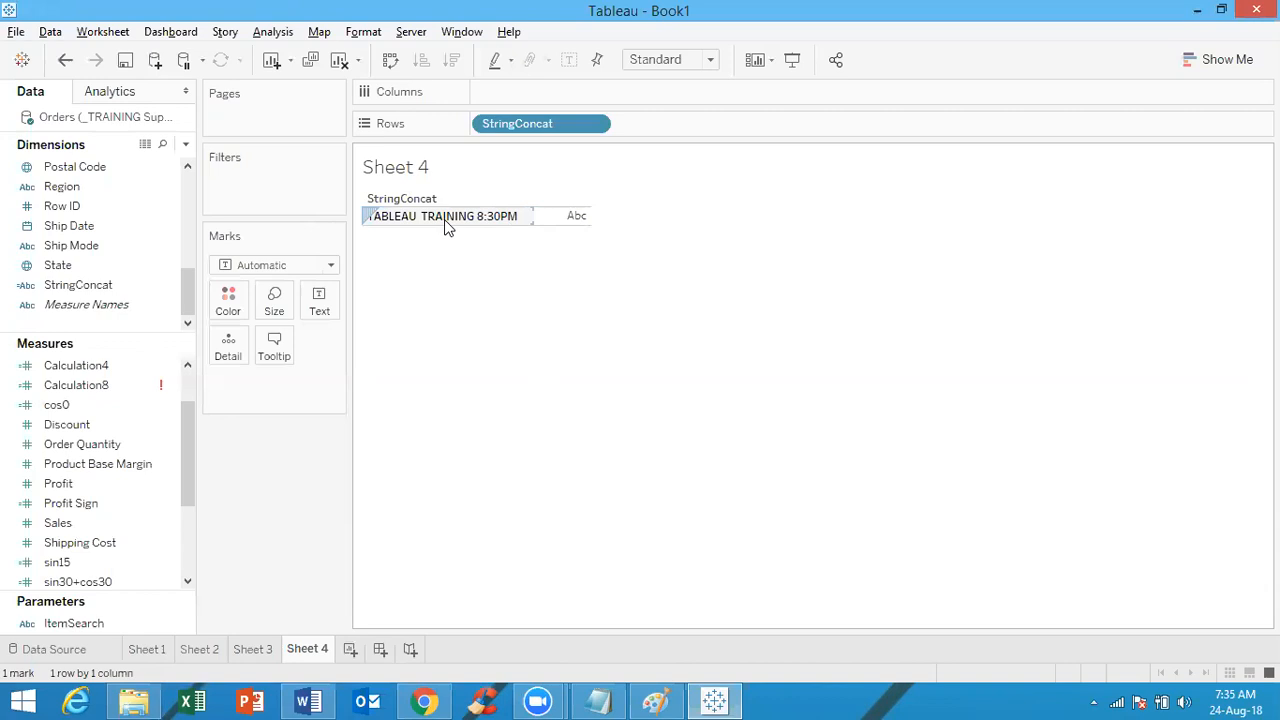
left_click(405, 243)
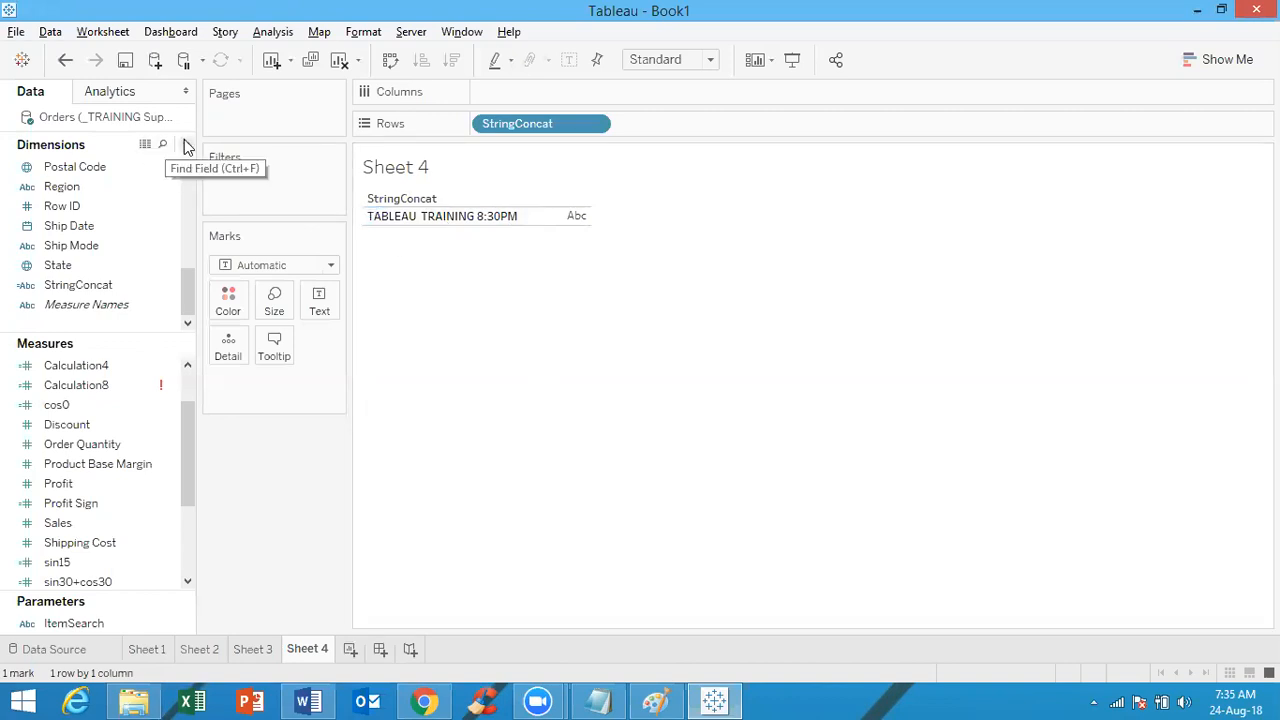
Add the Calculation6 dimension to Rows and remove StringConcat from it
left_click(185, 145)
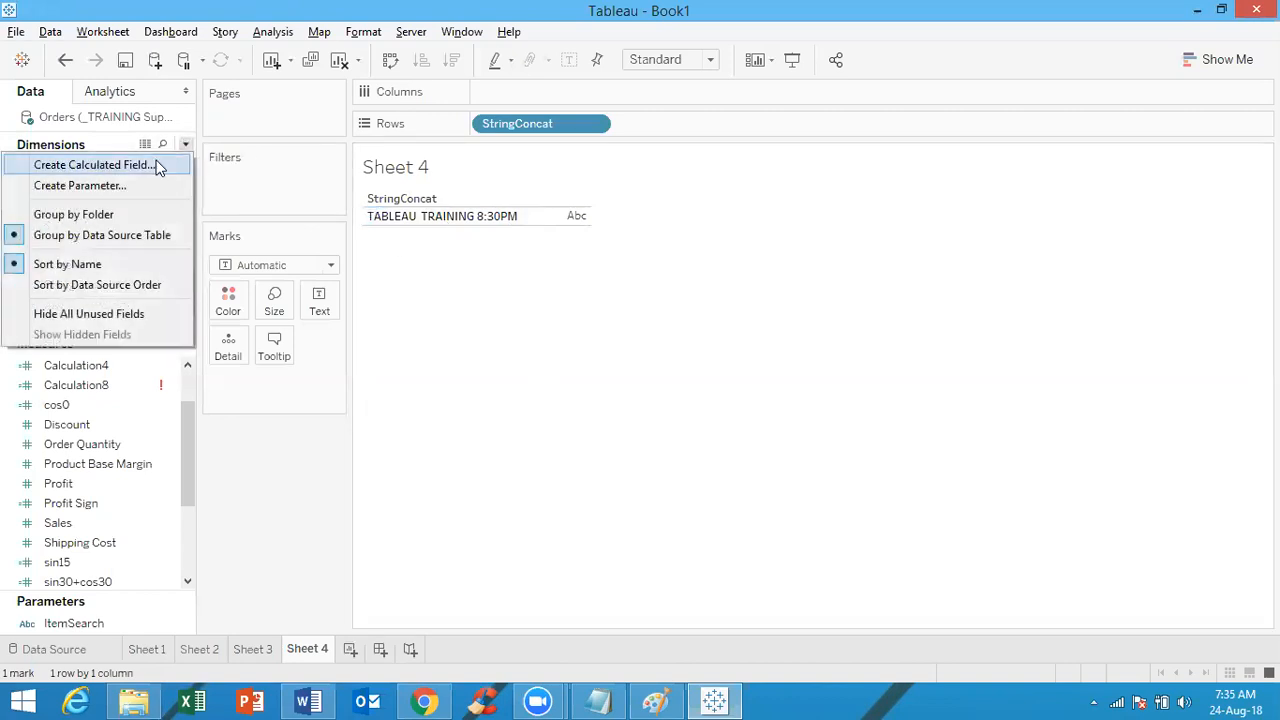
left_click(786, 418)
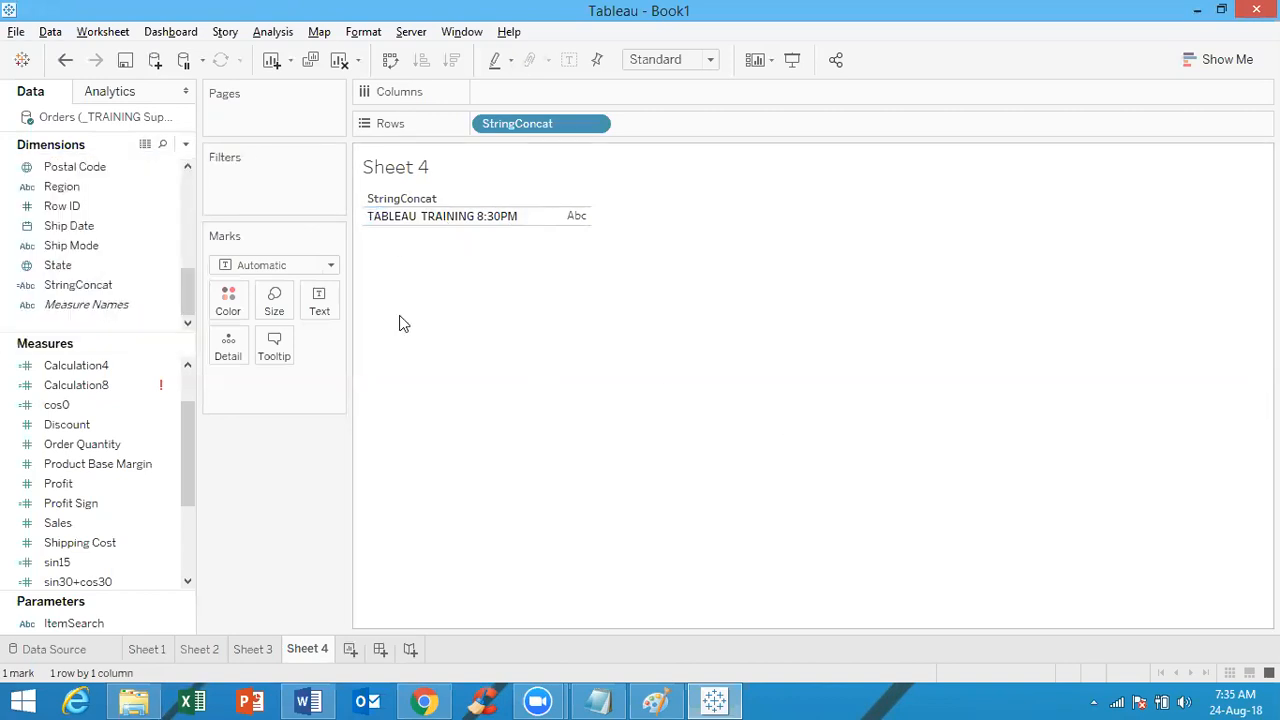
left_click(193, 178)
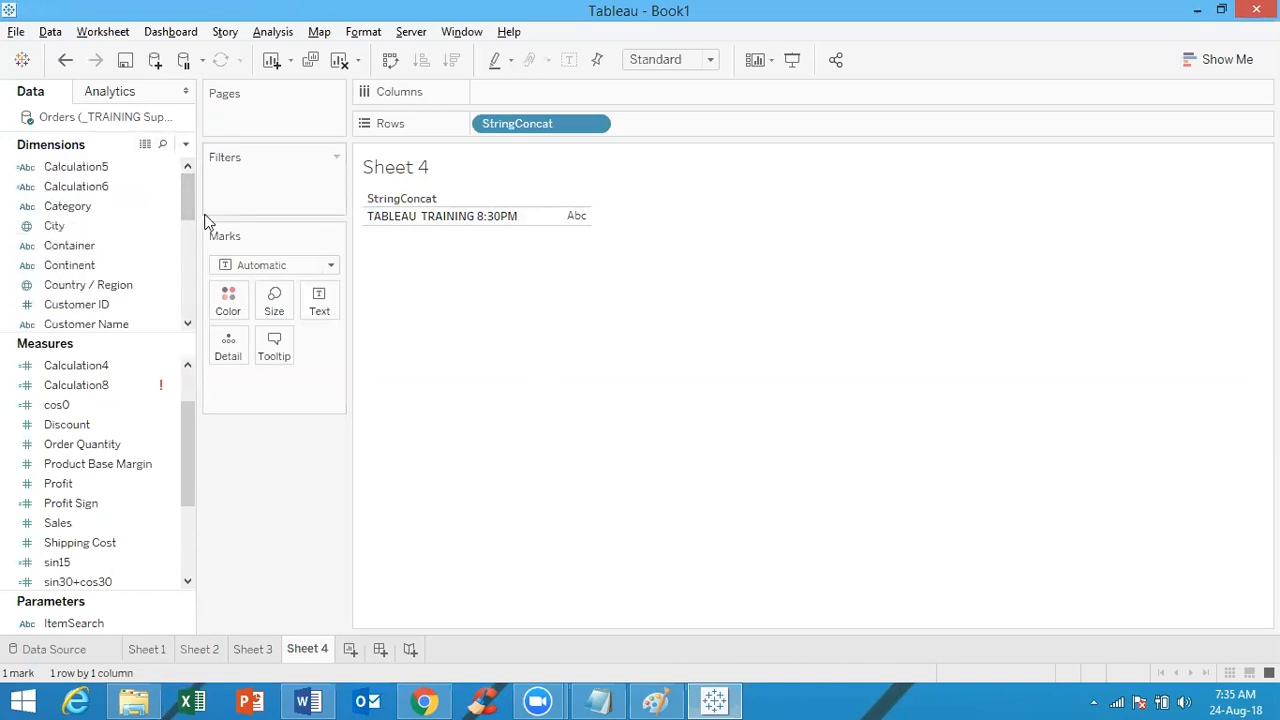
scroll(191, 228, "down", 1)
left_click_drag(190, 225, 184, 152)
left_click(116, 188)
left_click_drag(116, 190, 744, 122)
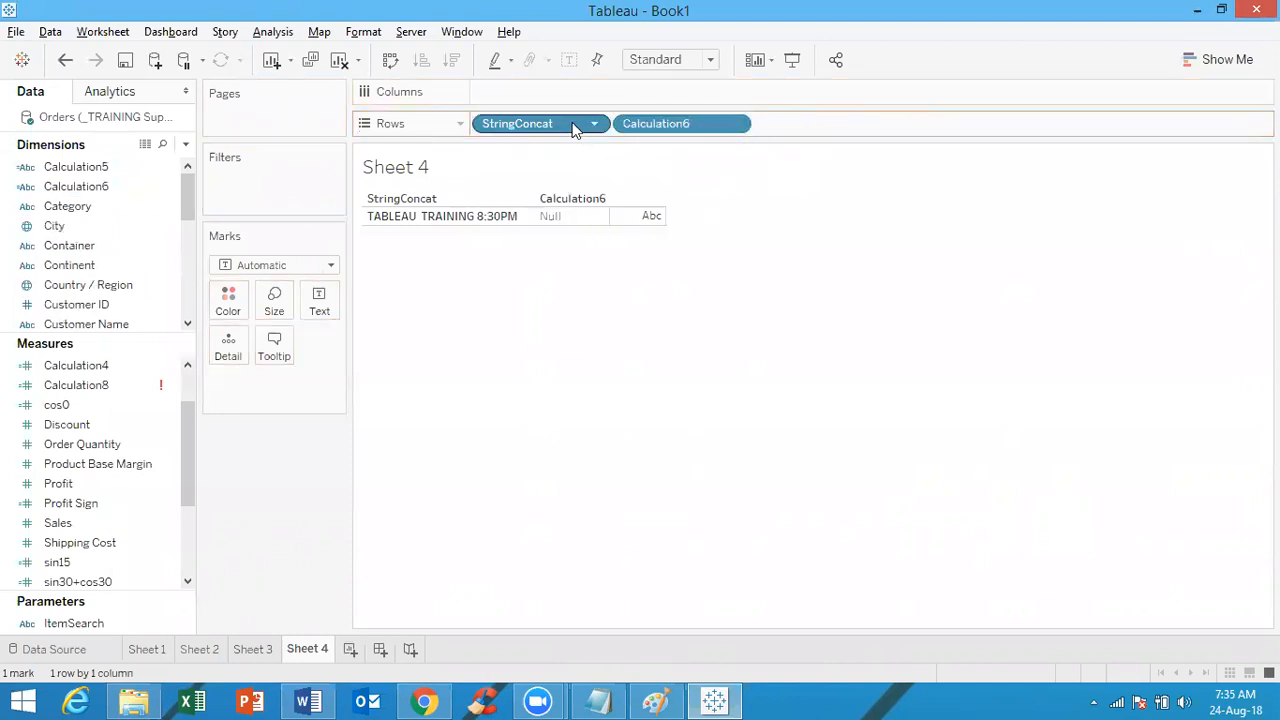
left_click_drag(575, 128, 586, 34)
Open Calculation6 for editing and read the descriptions of MIN and MAX among the String functions
left_click(51, 188)
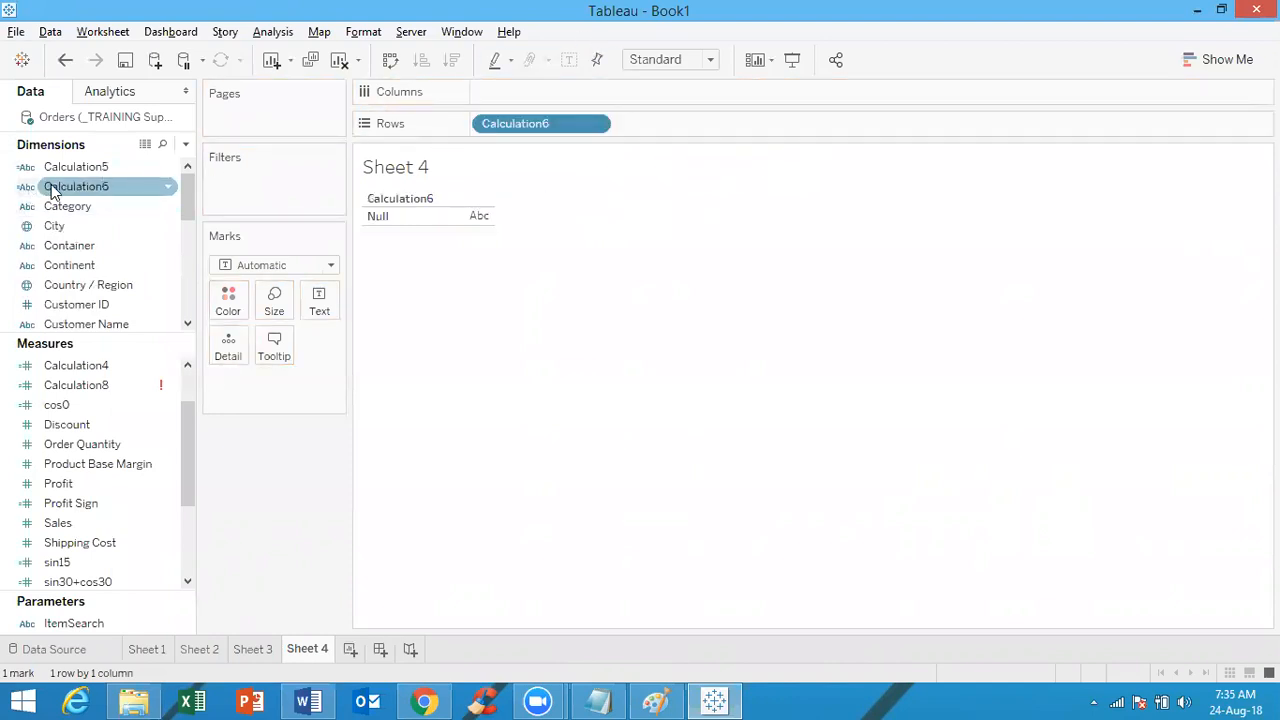
right_click(51, 186)
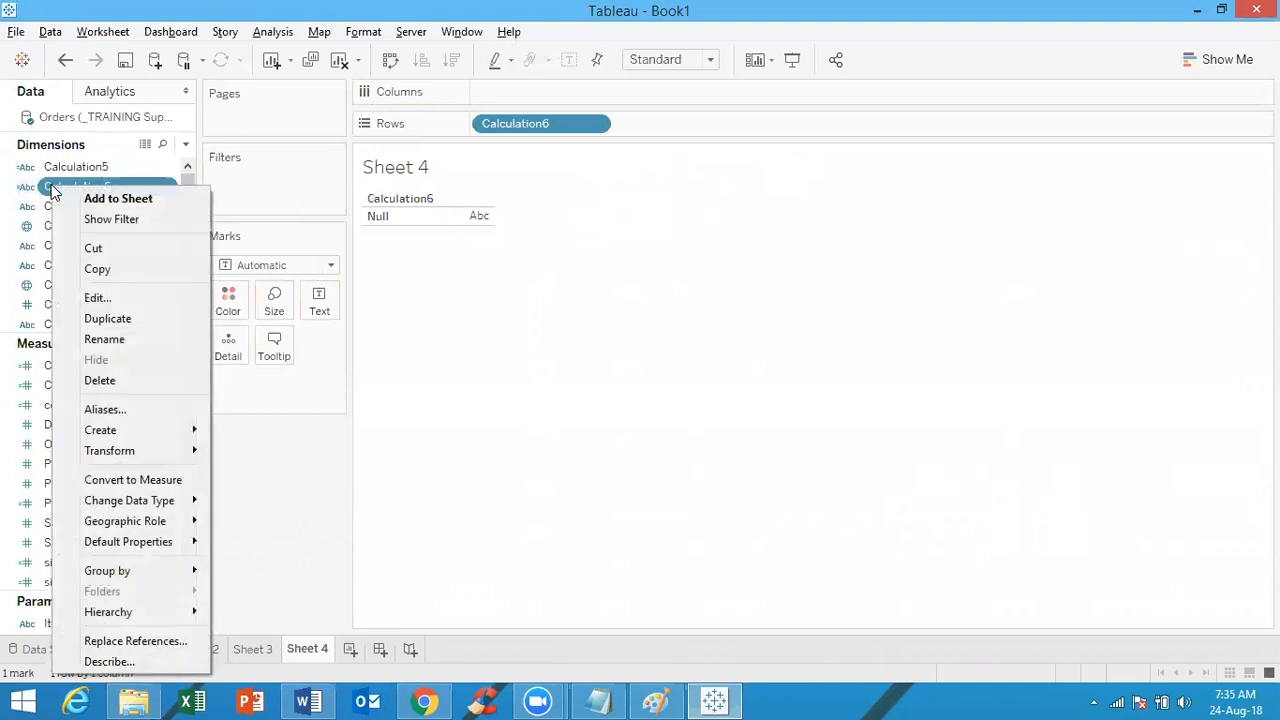
left_click(122, 300)
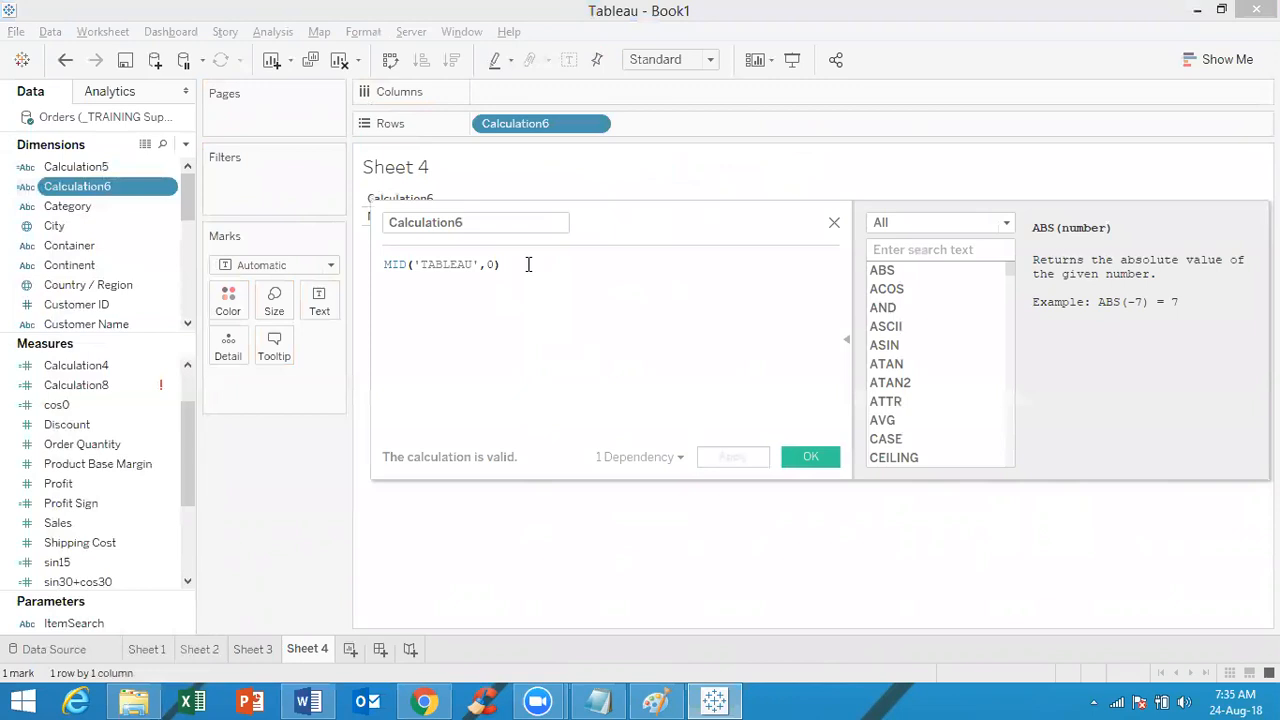
left_click(984, 223)
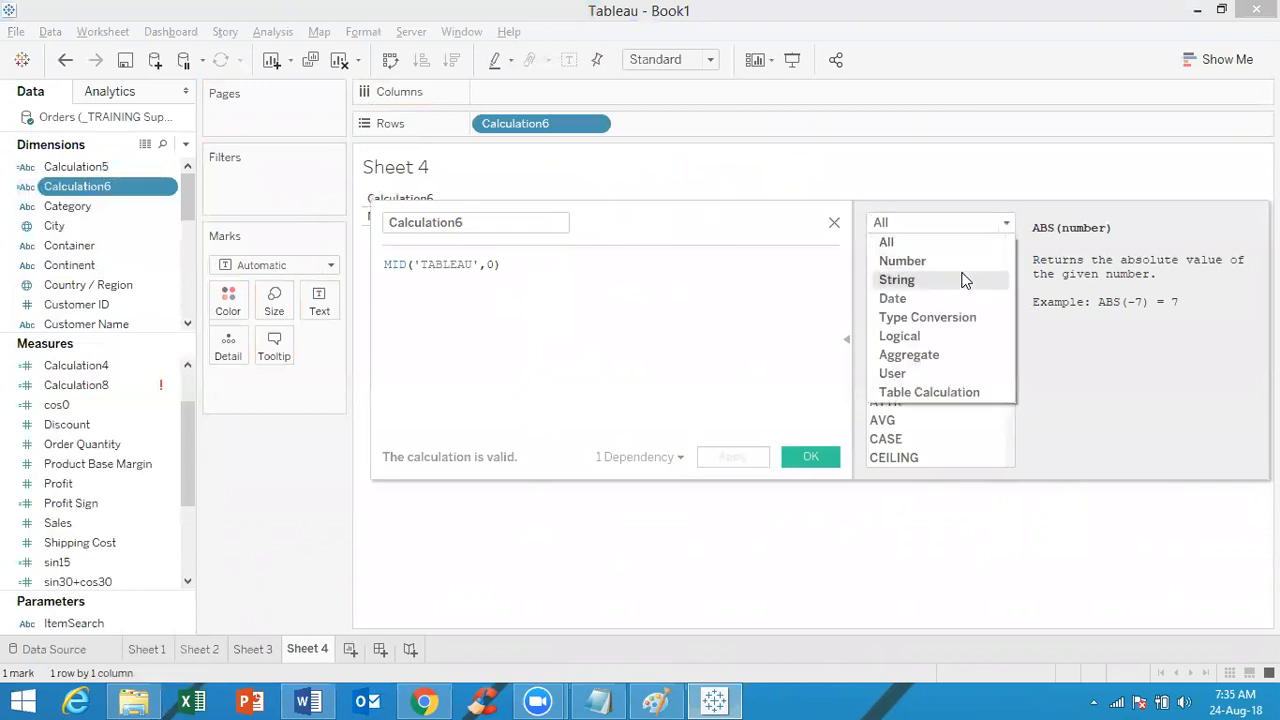
left_click(962, 280)
left_click_drag(1010, 289, 1010, 352)
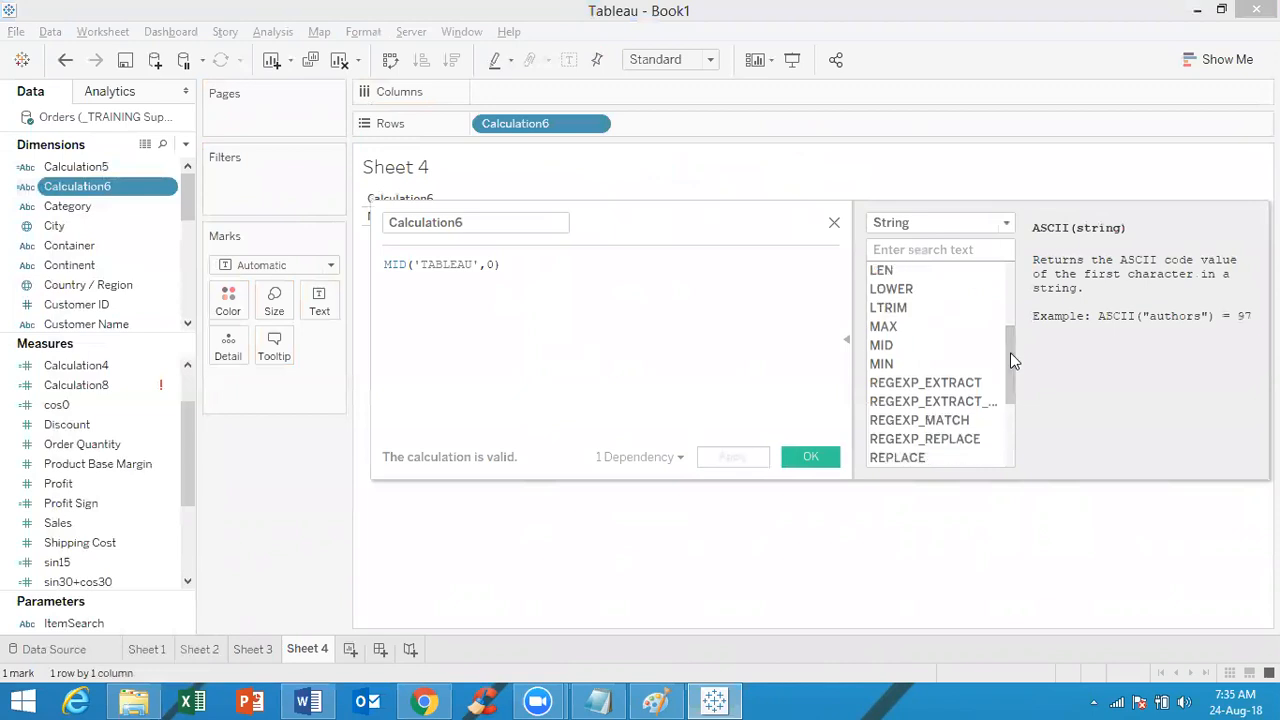
left_click(913, 362)
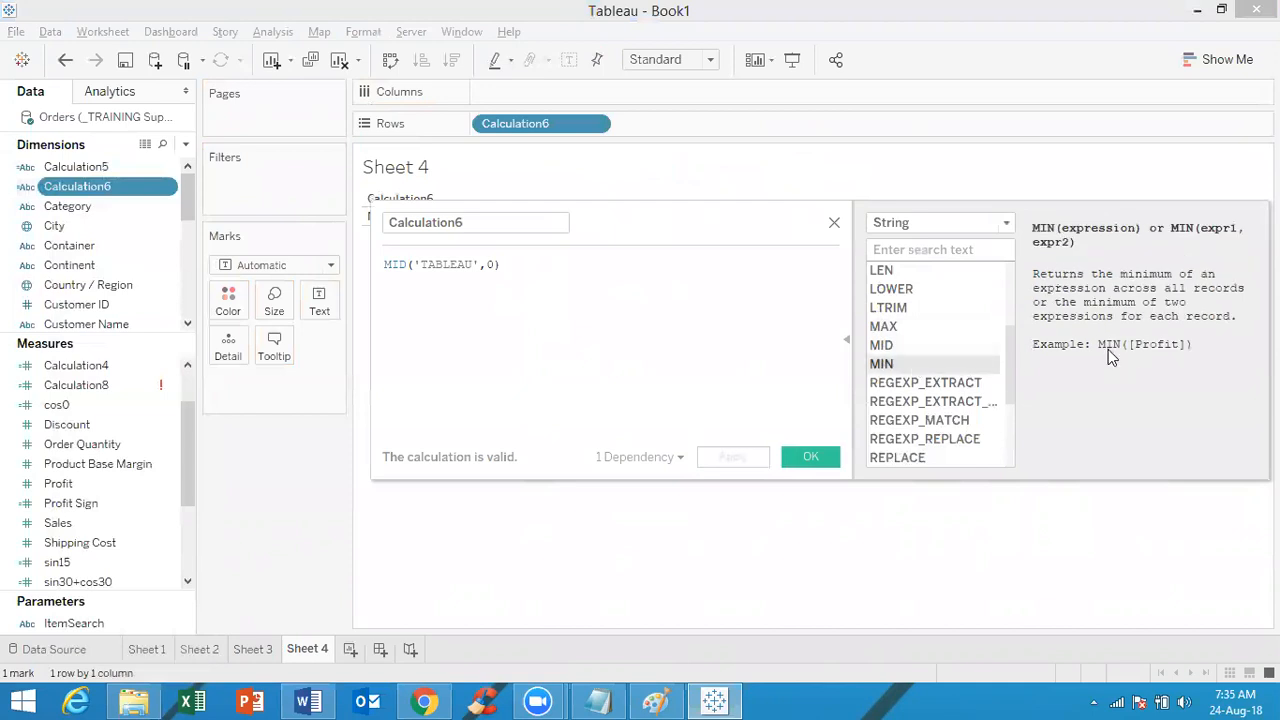
left_click(958, 338)
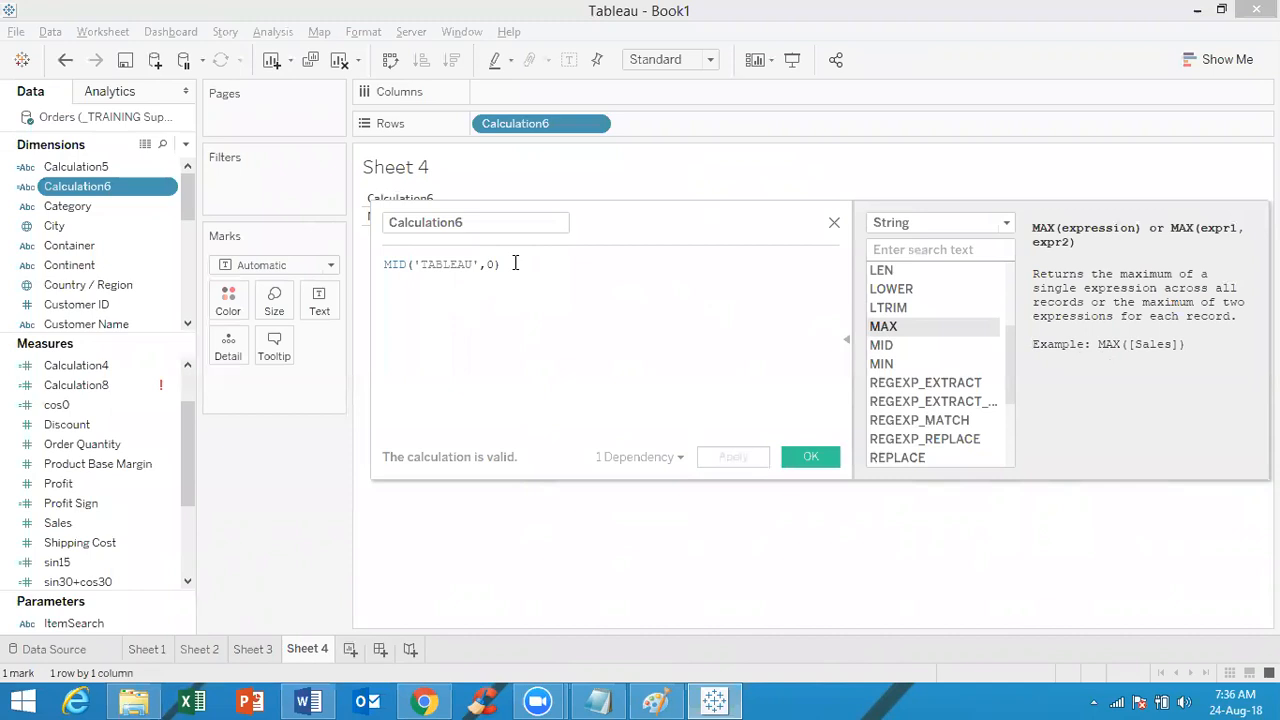
Rename the open Calculation6 calculation as Min
left_click_drag(515, 263, 409, 266)
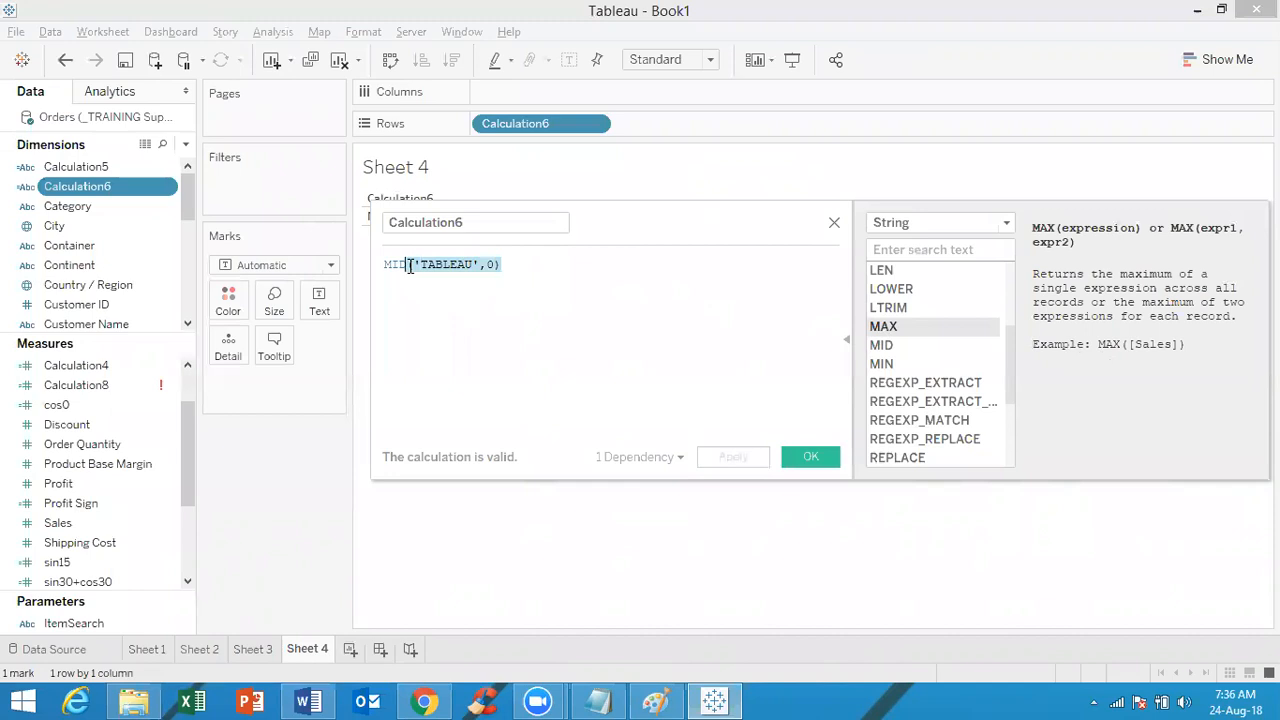
left_click(409, 266)
double_click(474, 222)
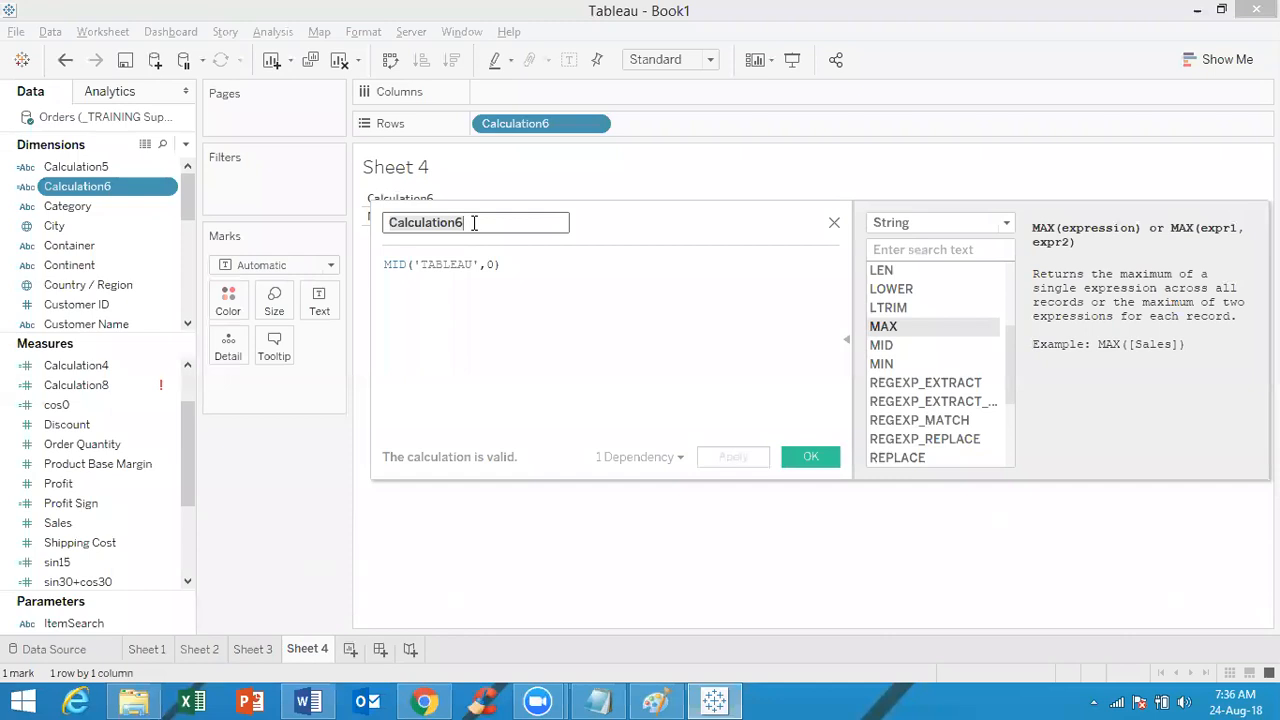
type("Min")
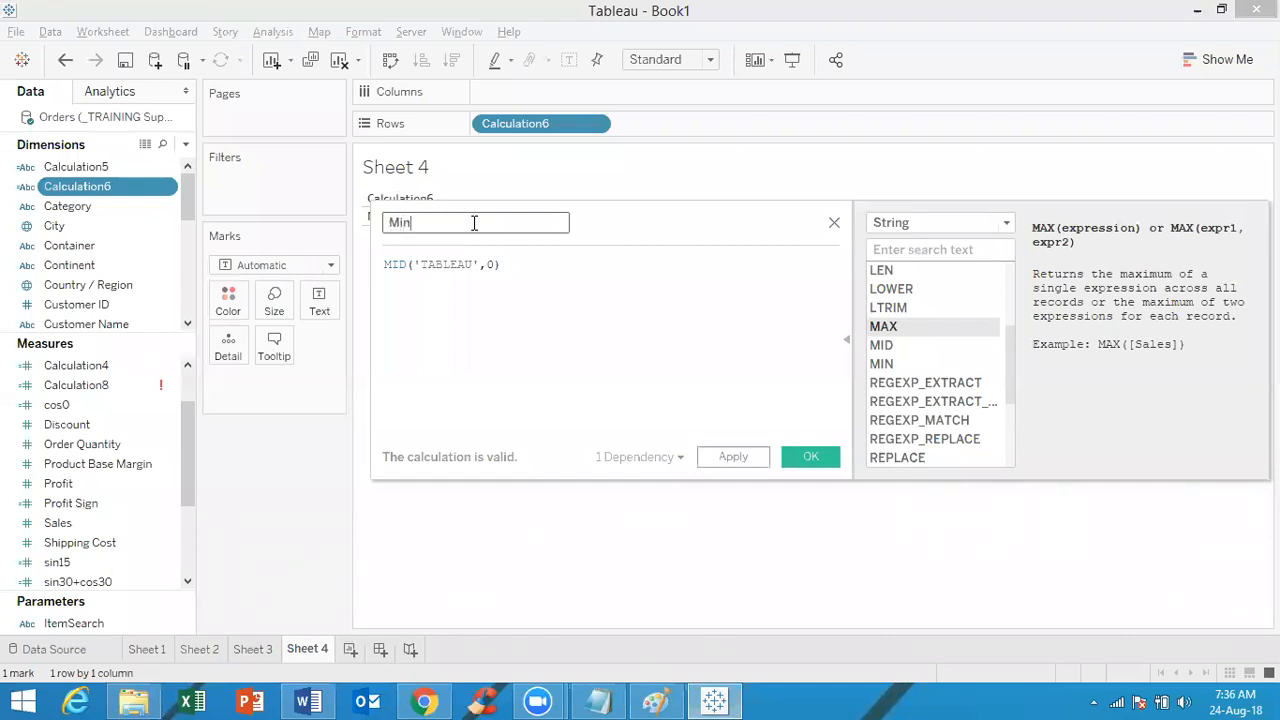
Replace the MID function in the Min calculation's formula with MIN
left_click(504, 263)
left_click(497, 264)
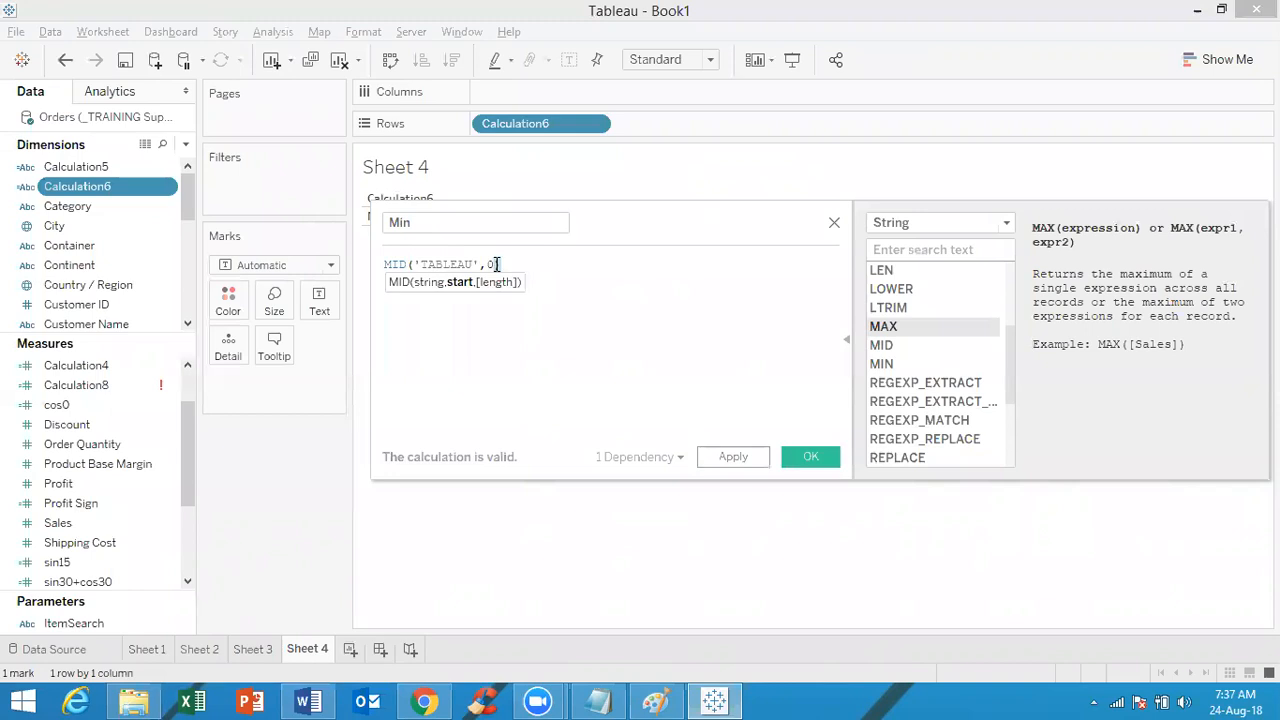
left_click(408, 262)
key("BackSpace")
type("N")
left_click(431, 284)
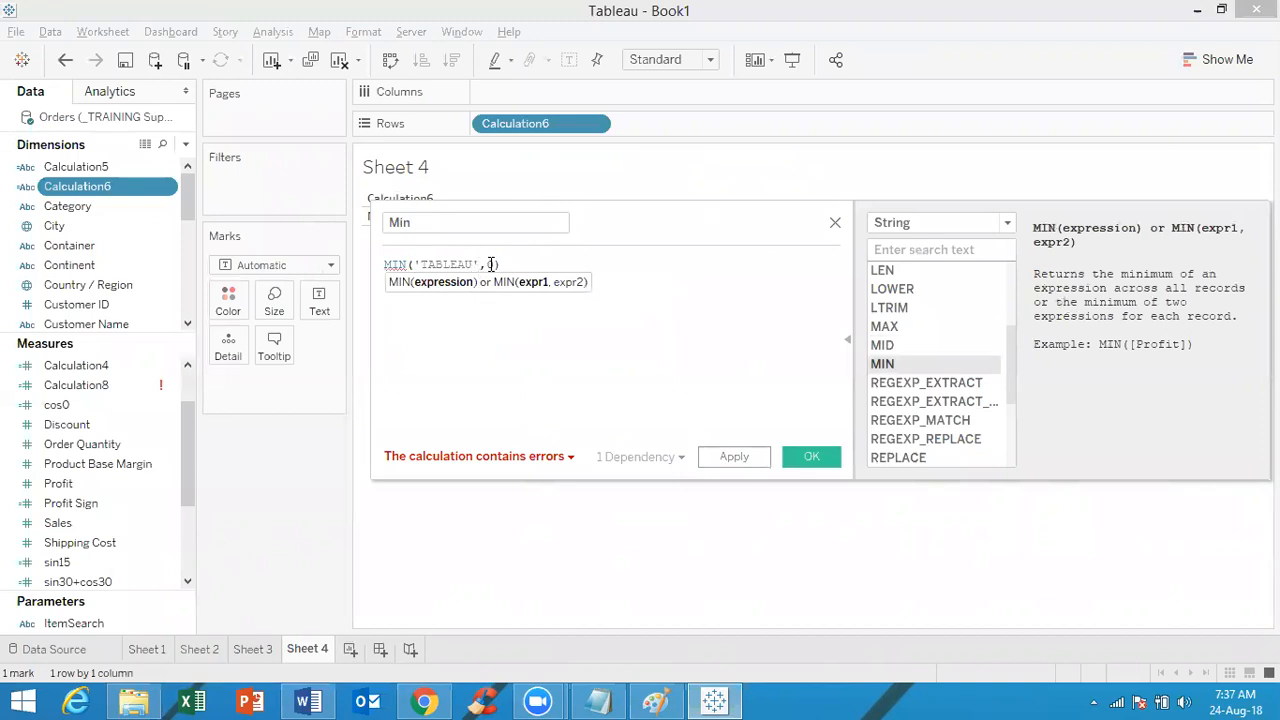
Replace the MIN arguments with the [Customer Name] field, save the calculation, and remove Min from Rows
left_click_drag(497, 264, 413, 264)
type("Customer")
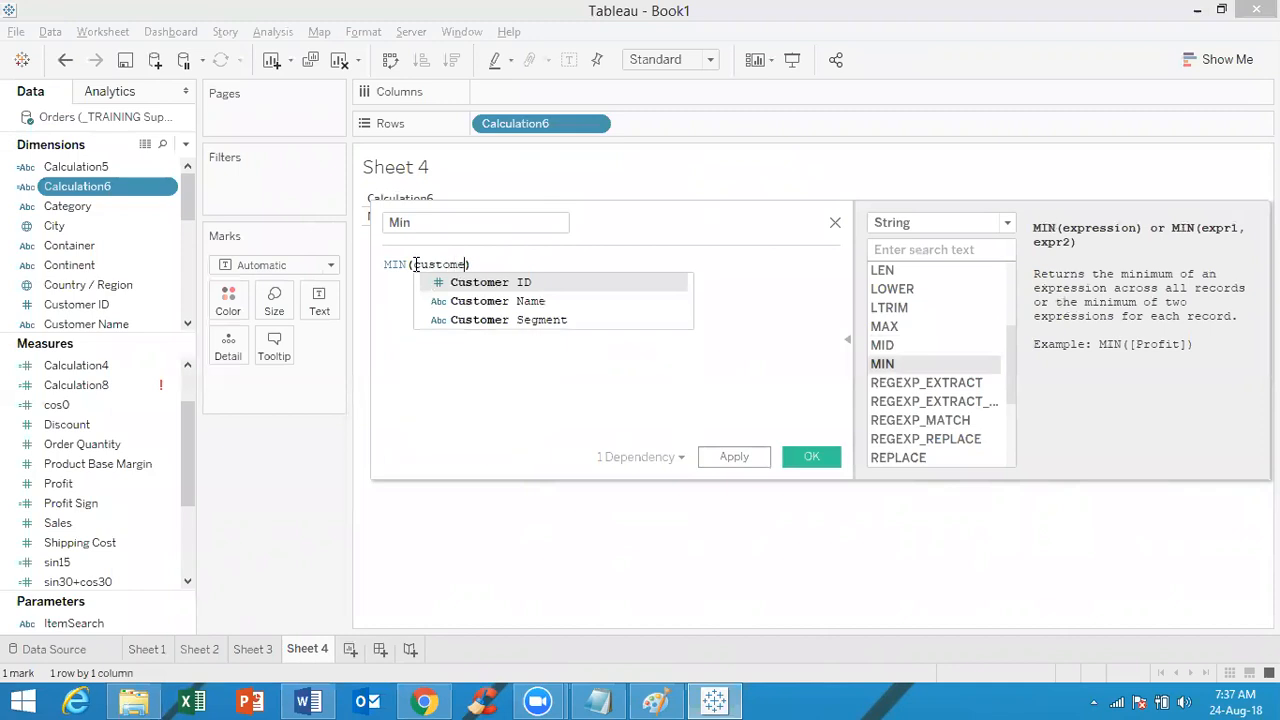
left_click(478, 301)
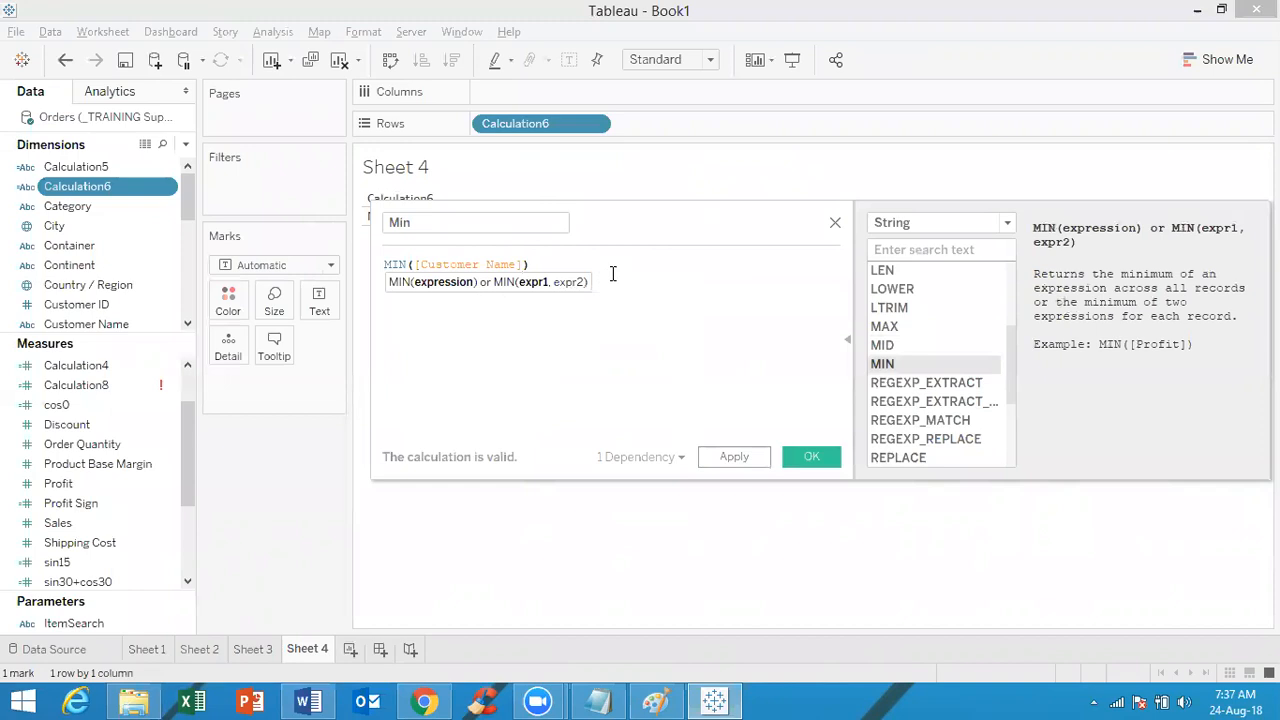
left_click(550, 263)
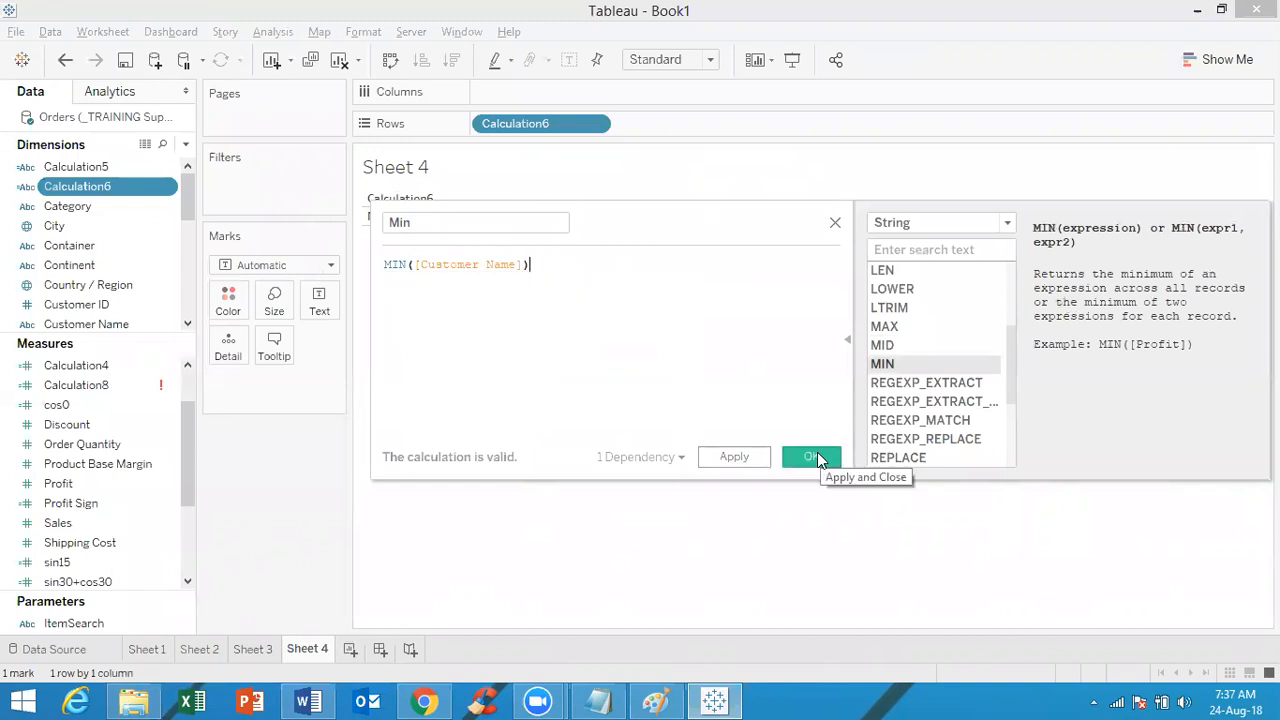
left_click(812, 456)
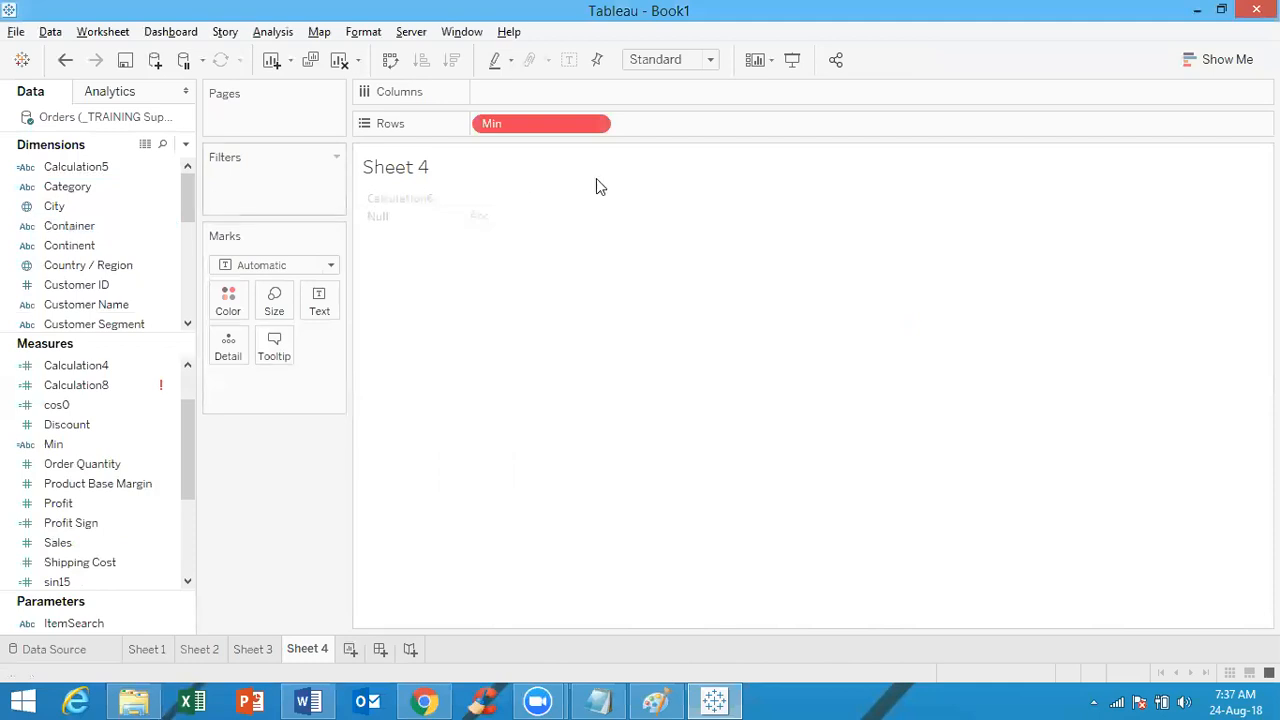
left_click_drag(546, 123, 613, 297)
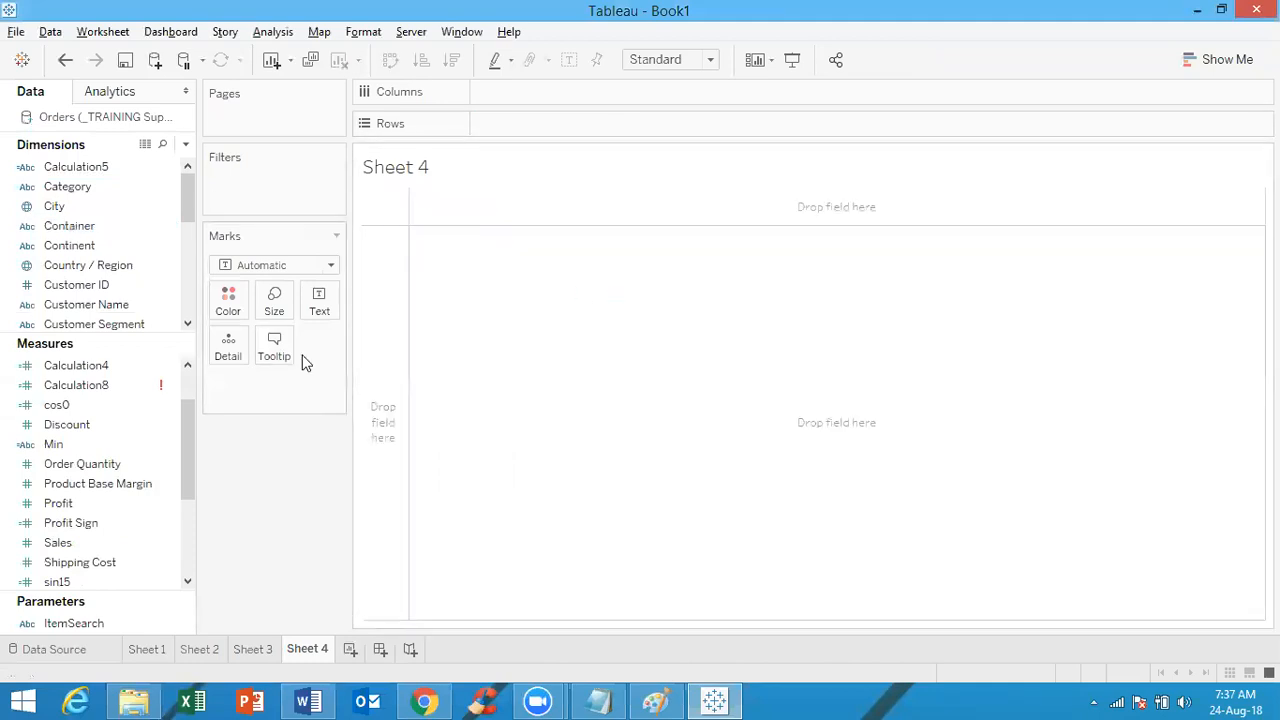
Inspect the formulas of Calculation8, Calculation5 and Min, closing each calculation without changes
right_click(148, 386)
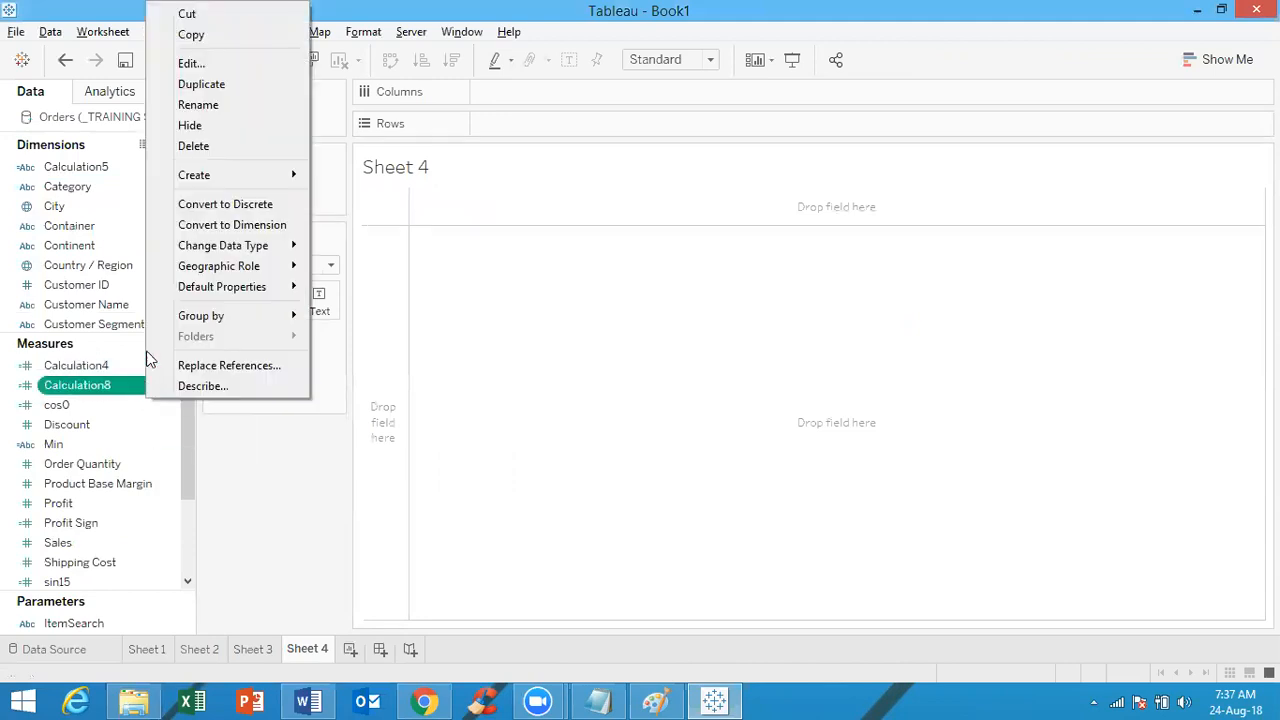
left_click(192, 64)
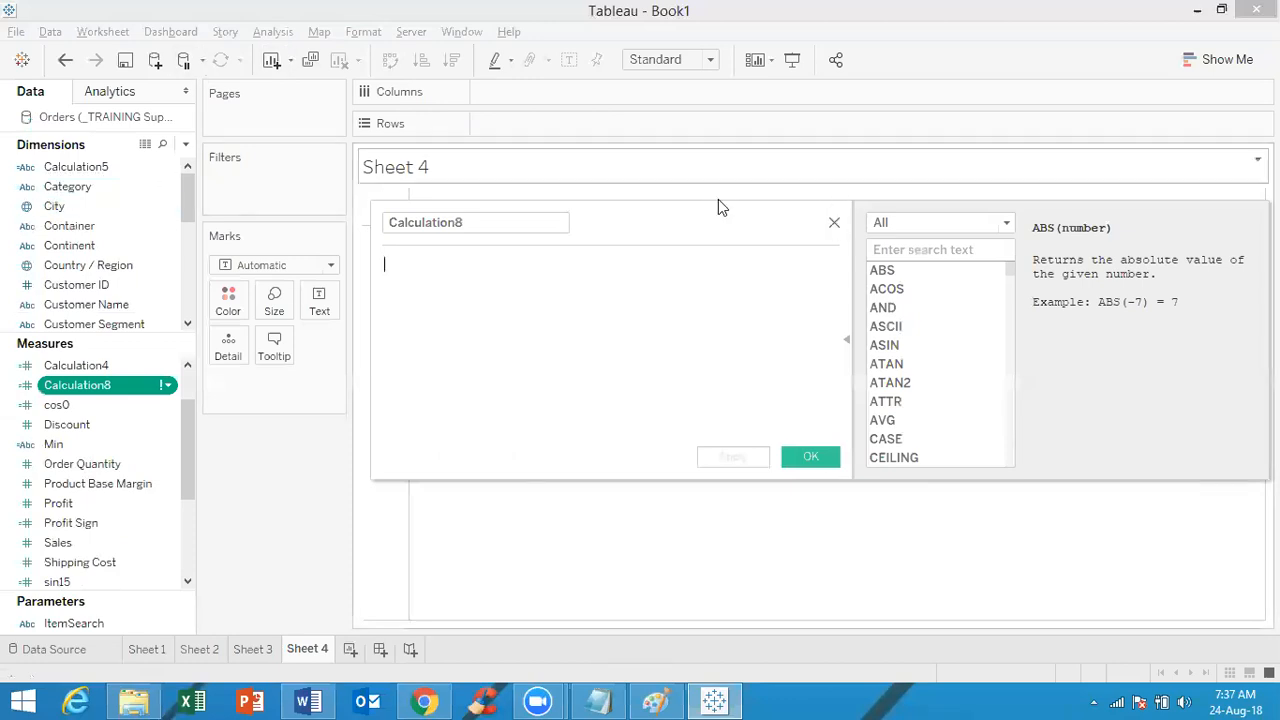
left_click(835, 223)
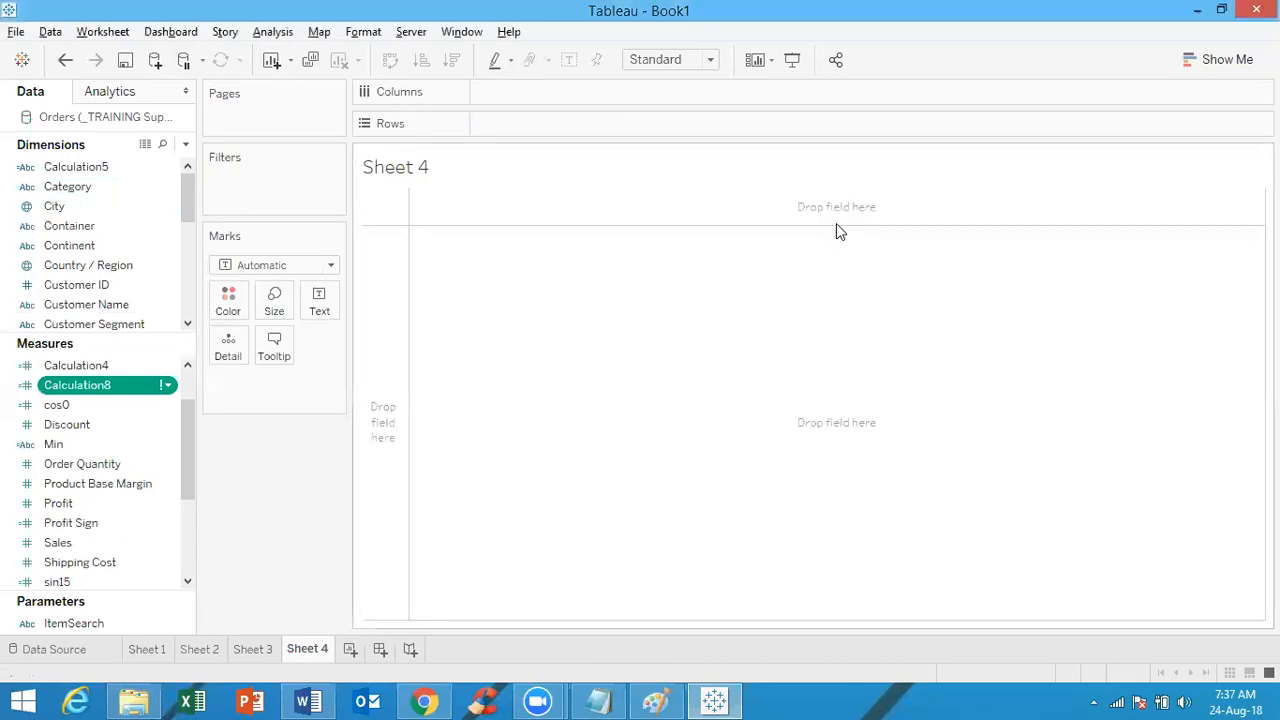
right_click(109, 165)
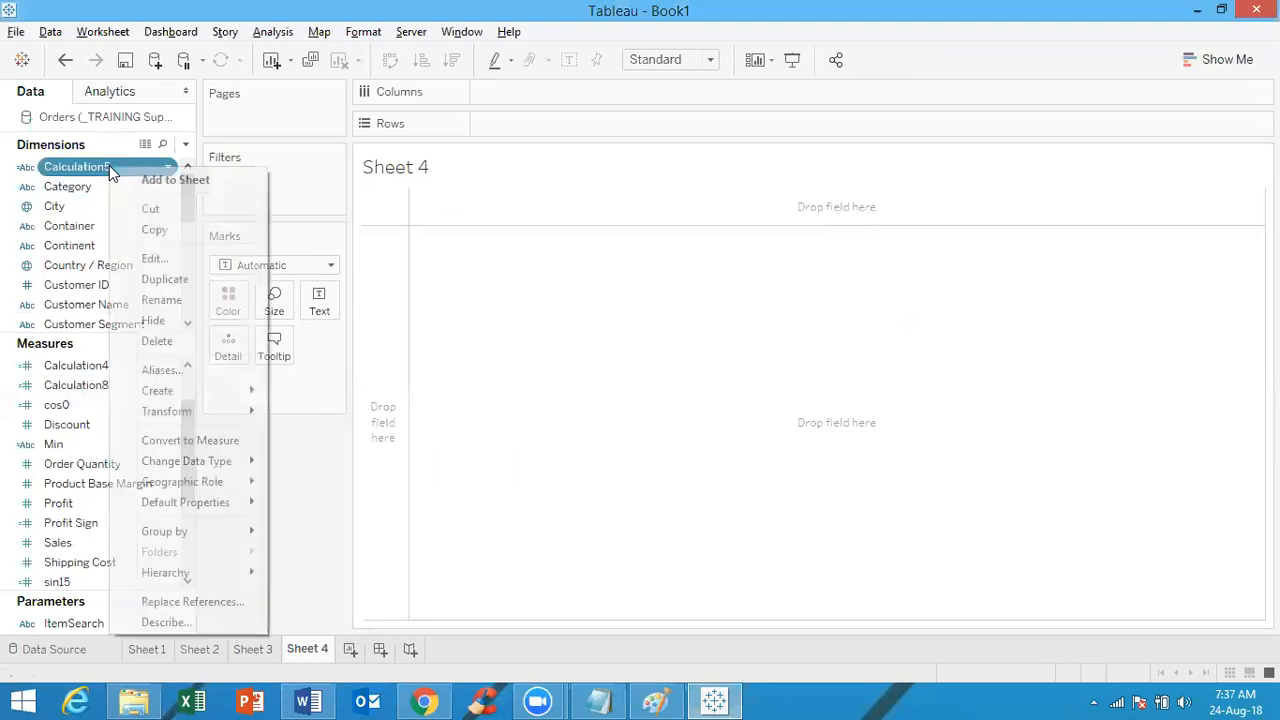
left_click(184, 261)
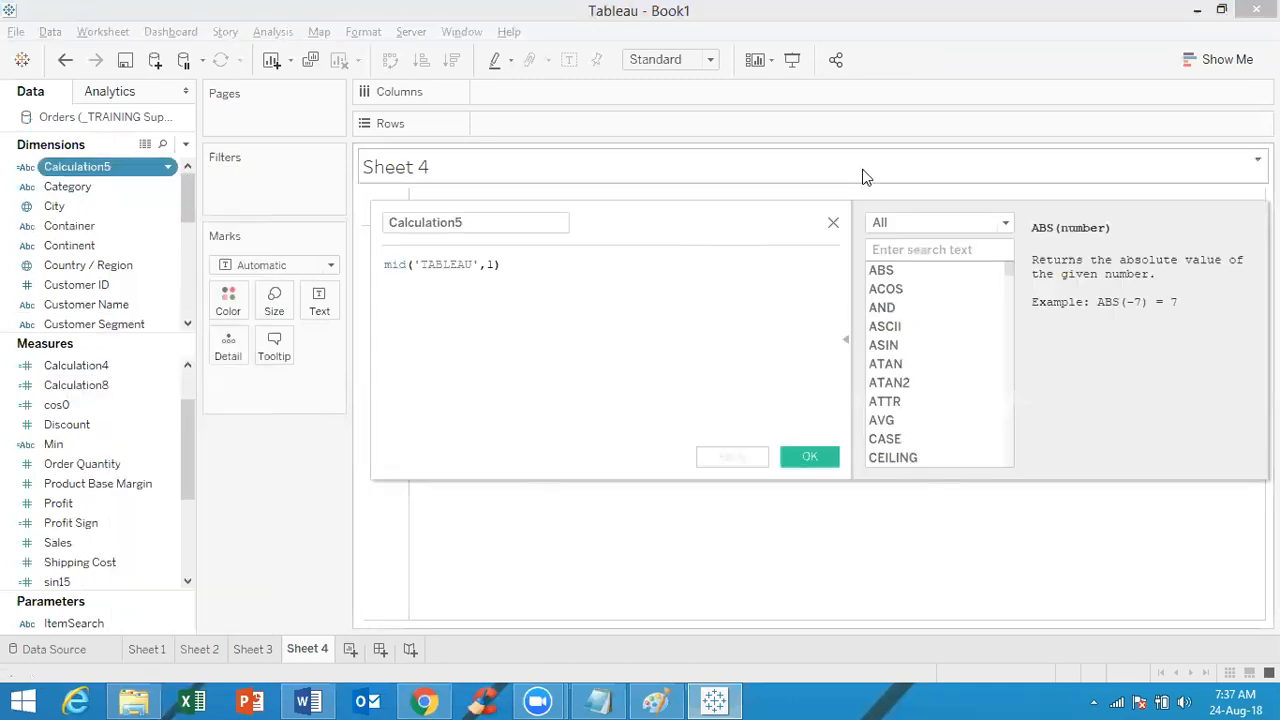
left_click(835, 223)
left_click(149, 446)
right_click(147, 447)
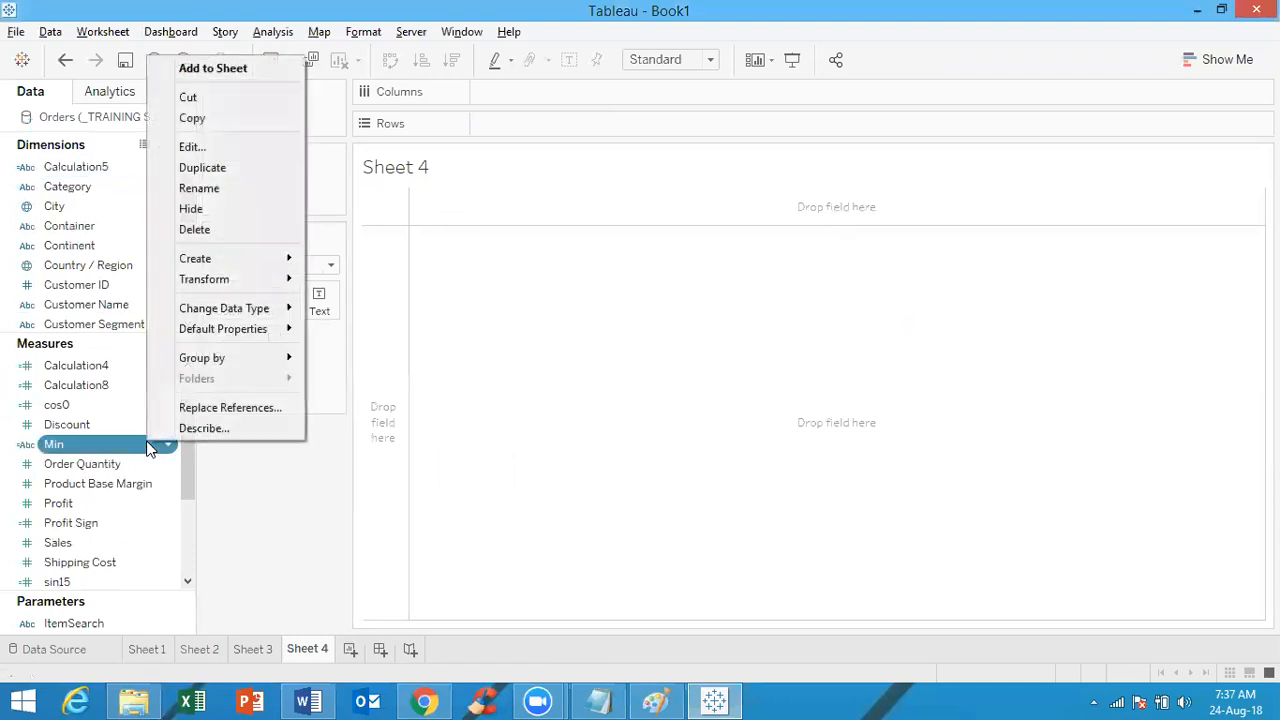
left_click(195, 148)
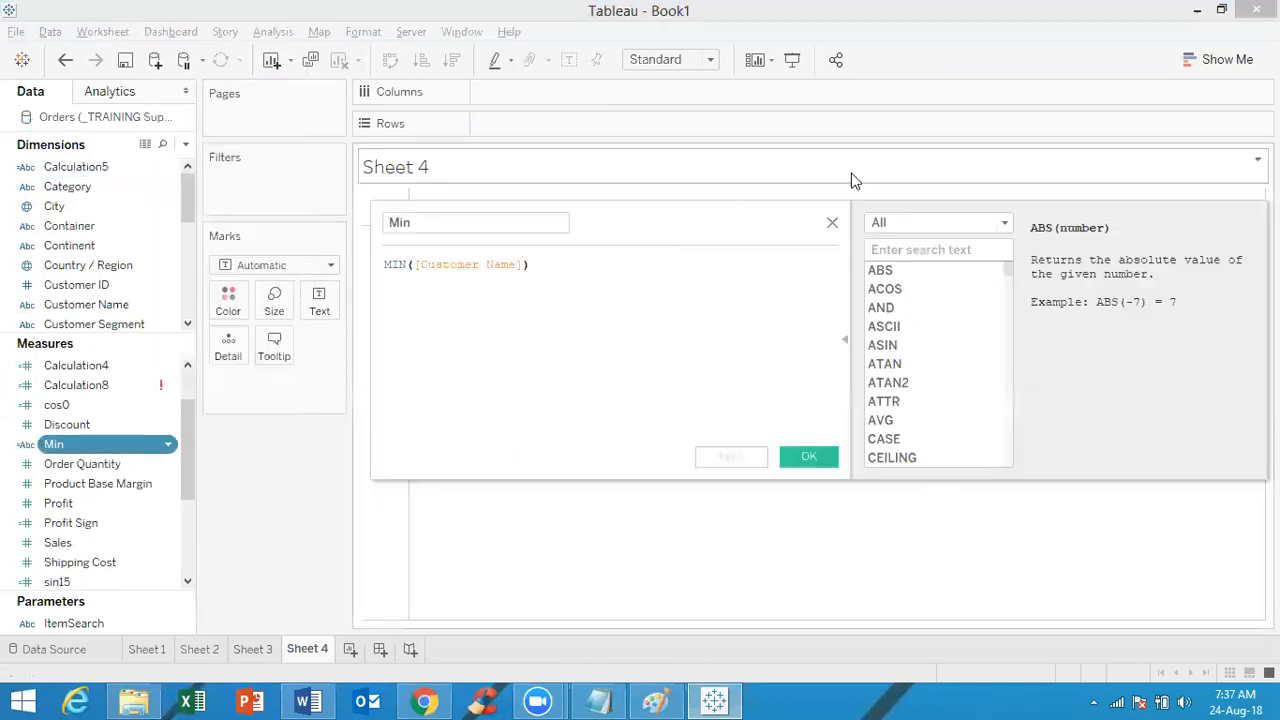
left_click(832, 224)
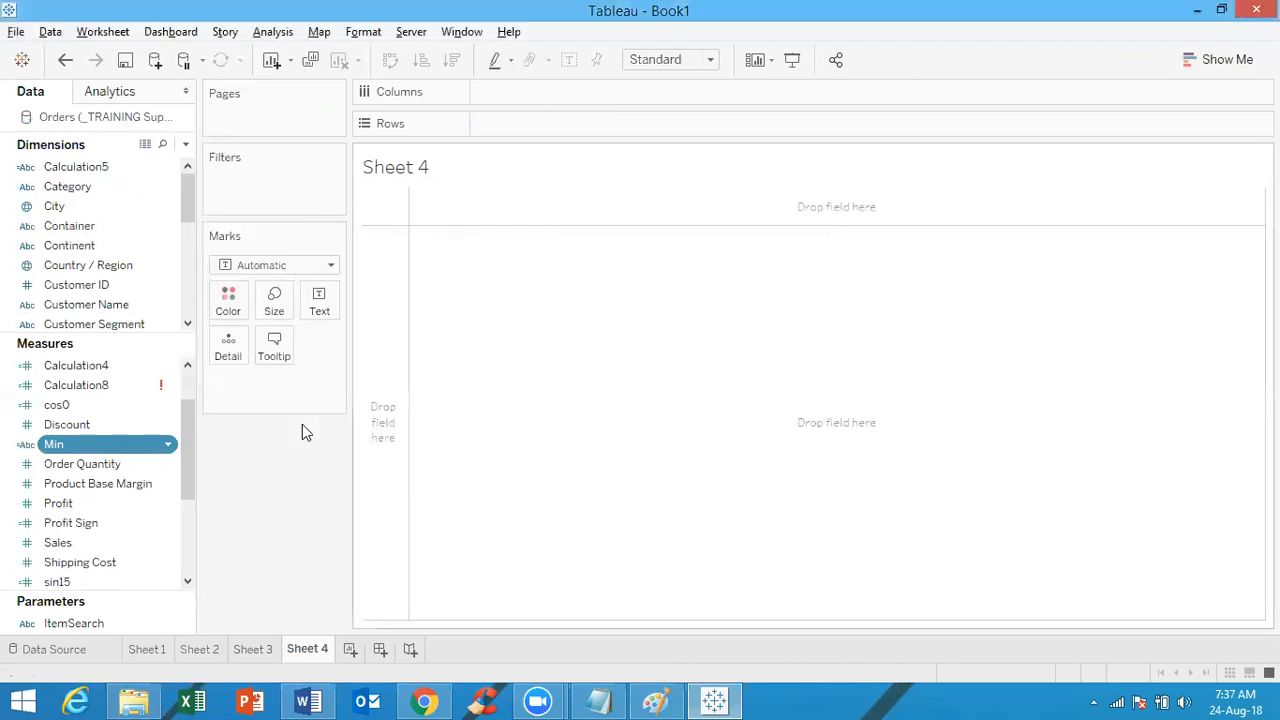
Duplicate the Min measure and rename the copy as Max in its calculation editor
right_click(140, 452)
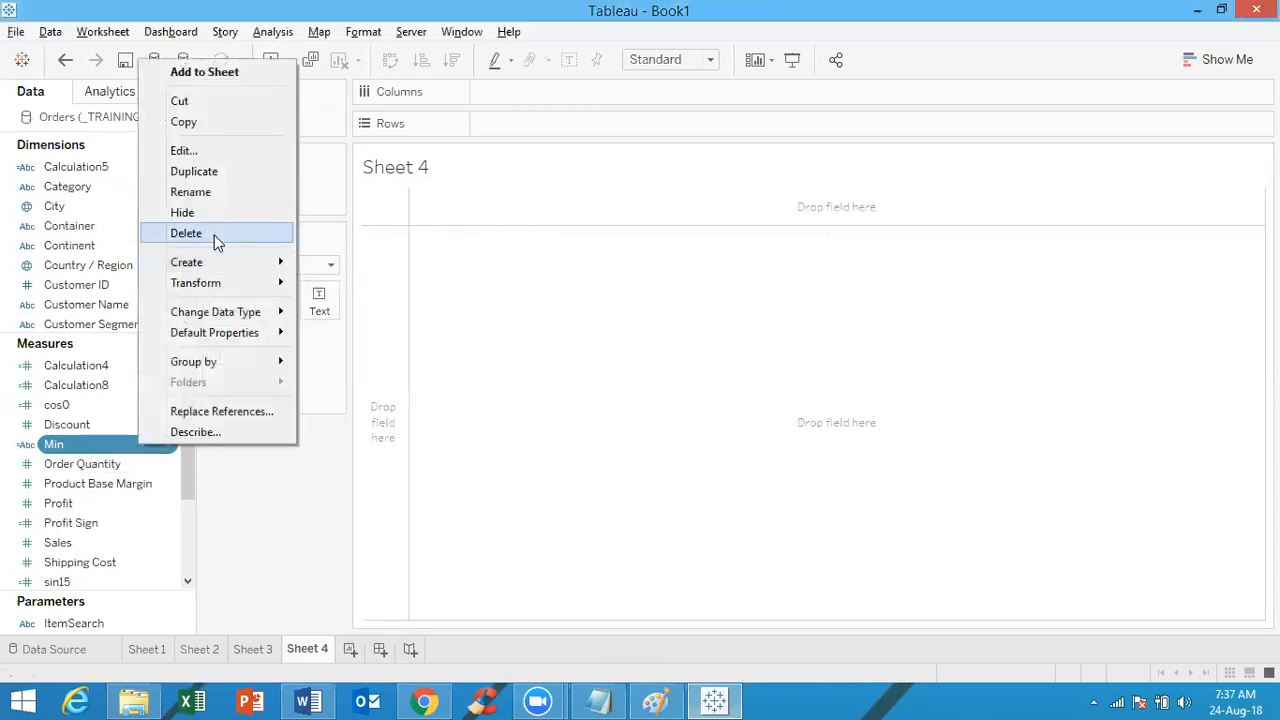
left_click(204, 176)
right_click(105, 459)
left_click(160, 165)
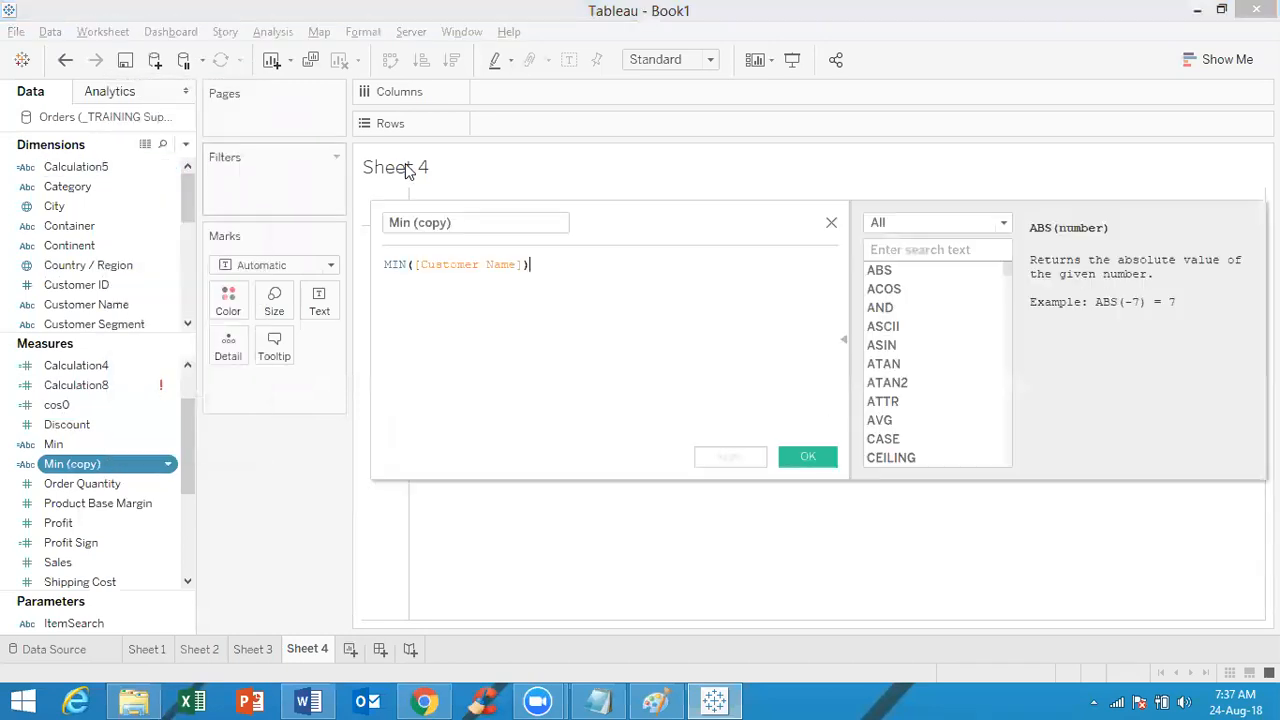
left_click(457, 222)
key("BackSpace")
key("BackSpace")
key("BackSpace")
key("BackSpace")
key("BackSpace")
key("BackSpace")
key("BackSpace")
key("BackSpace")
key("BackSpace")
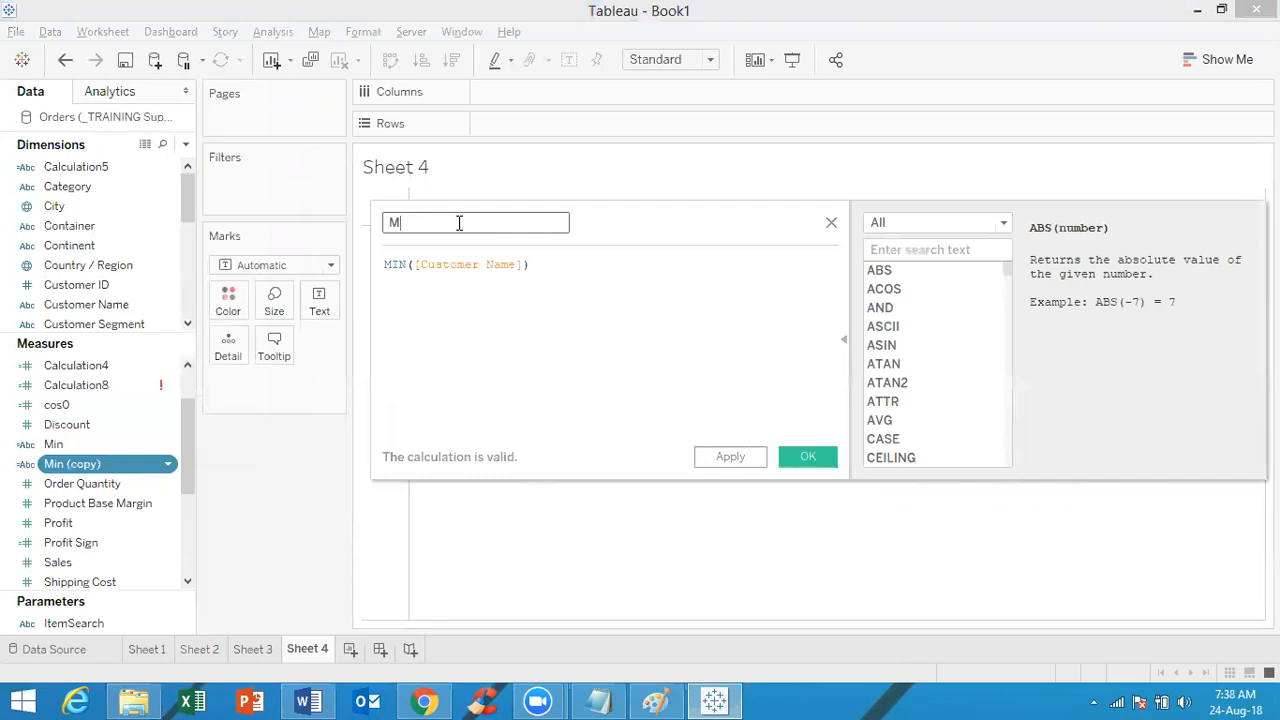
type("ax")
Change the function in the Max calculation to MAX, keeping [Customer Name] as its argument, and save it
left_click(407, 265)
key("BackSpace")
key("BackSpace")
type("ax")
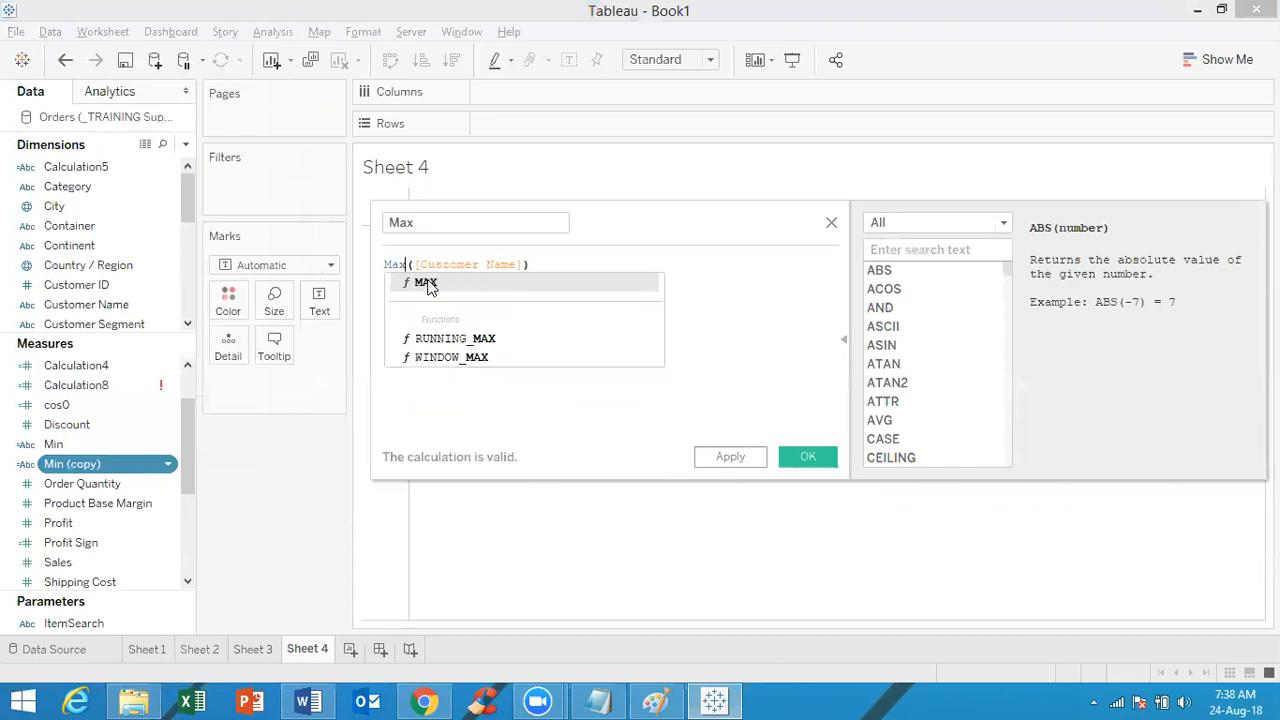
left_click(428, 283)
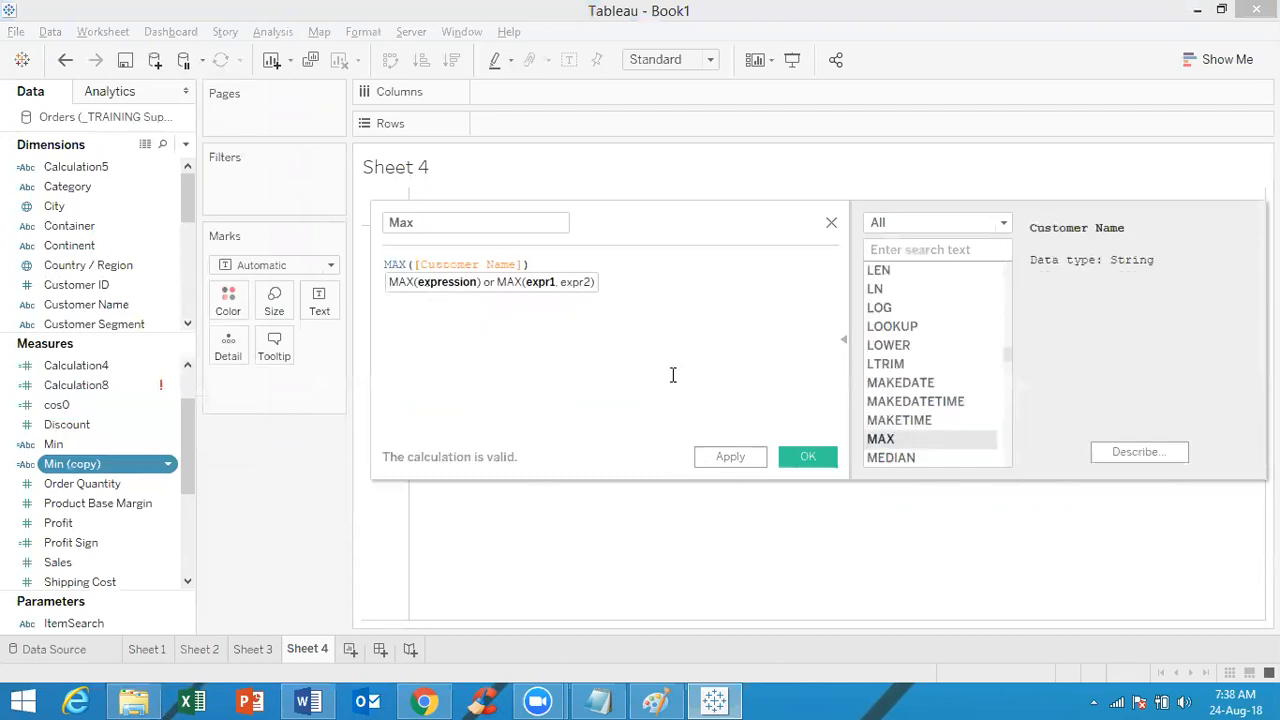
left_click(794, 457)
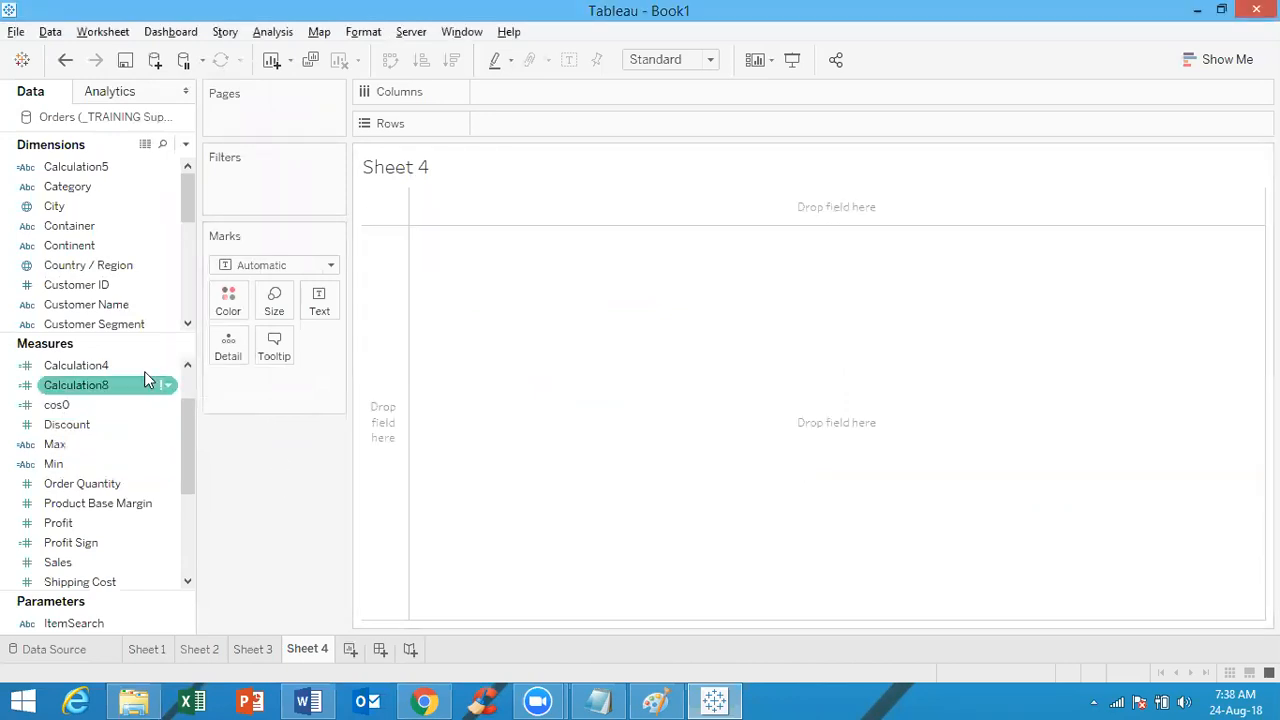
Add the Min and Max measures to Rows in that order and widen the Min column in the view
left_click_drag(108, 464, 545, 125)
left_click_drag(58, 445, 648, 124)
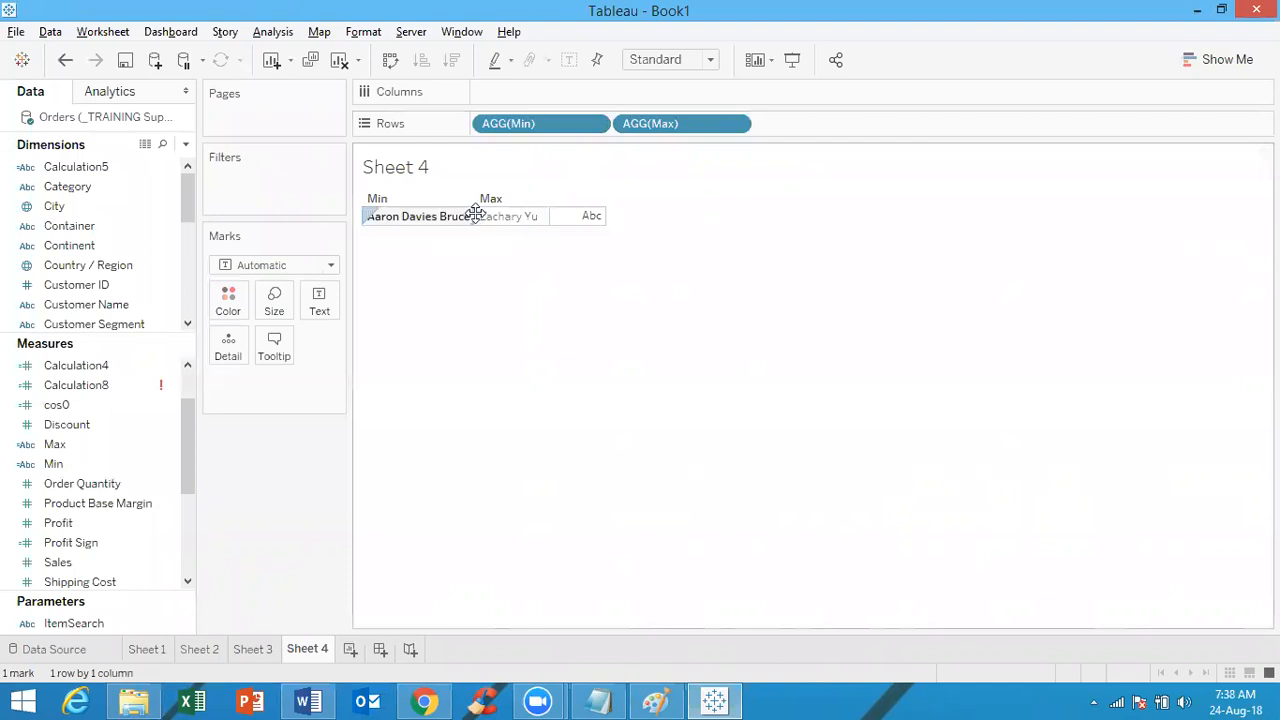
left_click_drag(474, 214, 544, 218)
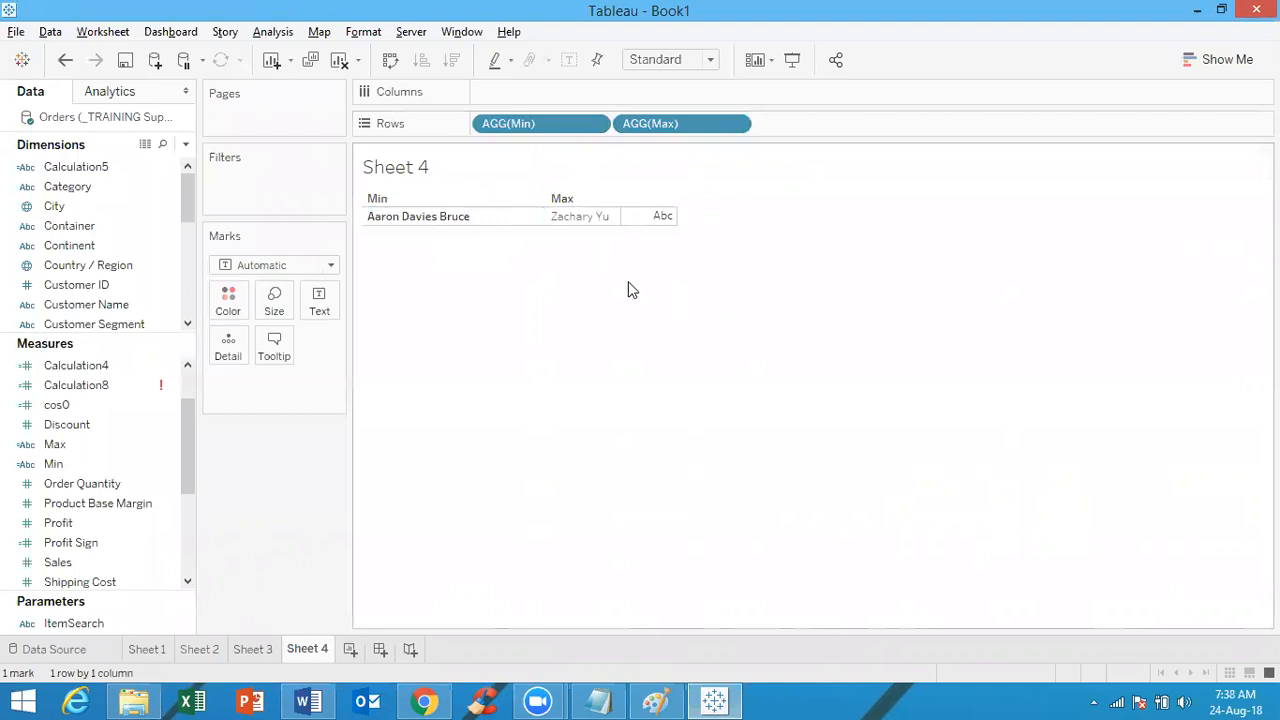
Edit the Min calculation so its formula reads MIN([Sales]) instead of using Customer Name, and save it
right_click(144, 467)
left_click(219, 176)
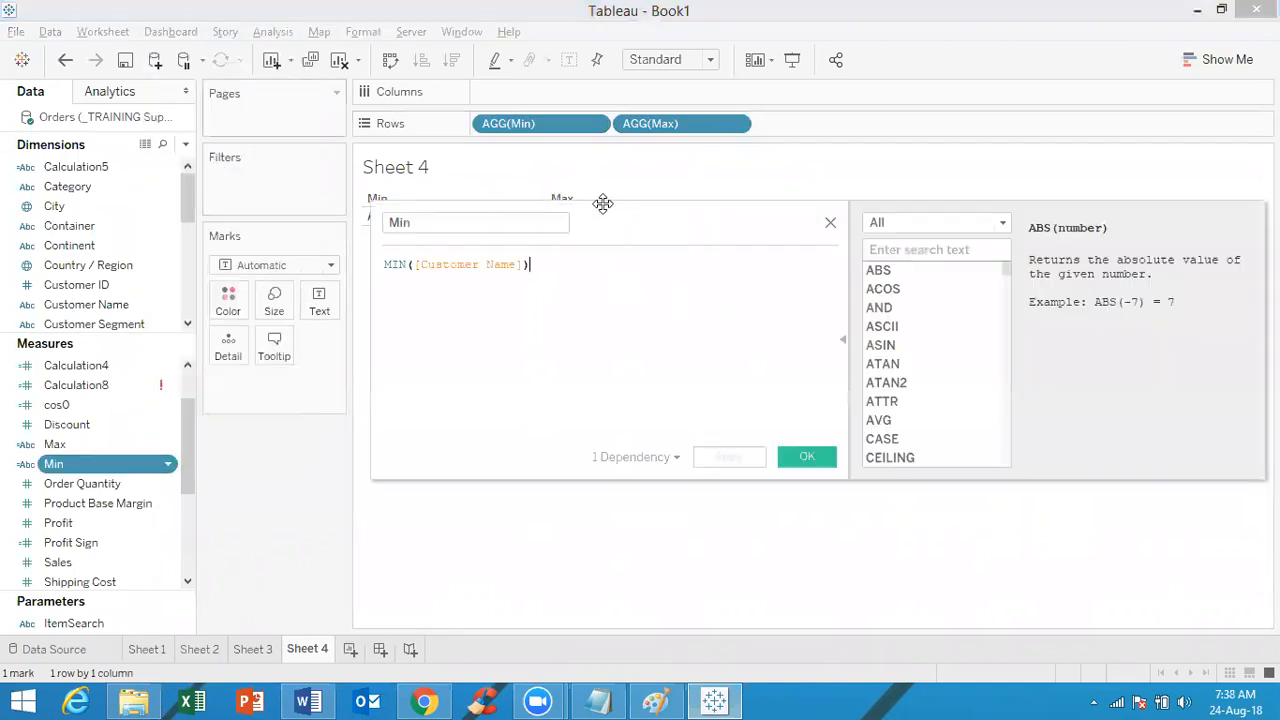
left_click(521, 263)
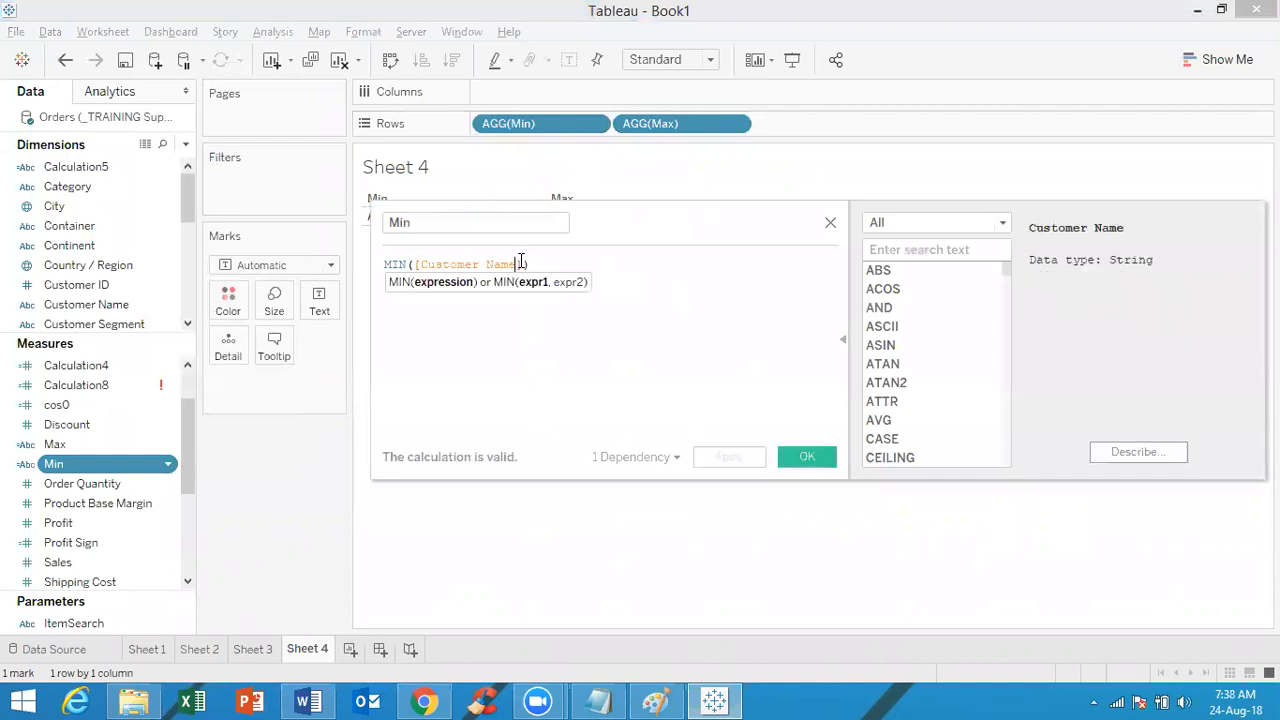
key("BackSpace")
key("BackSpace")
key("BackSpace")
key("BackSpace")
key("BackSpace")
key("BackSpace")
key("BackSpace")
key("BackSpace")
key("BackSpace")
key("BackSpace")
key("BackSpace")
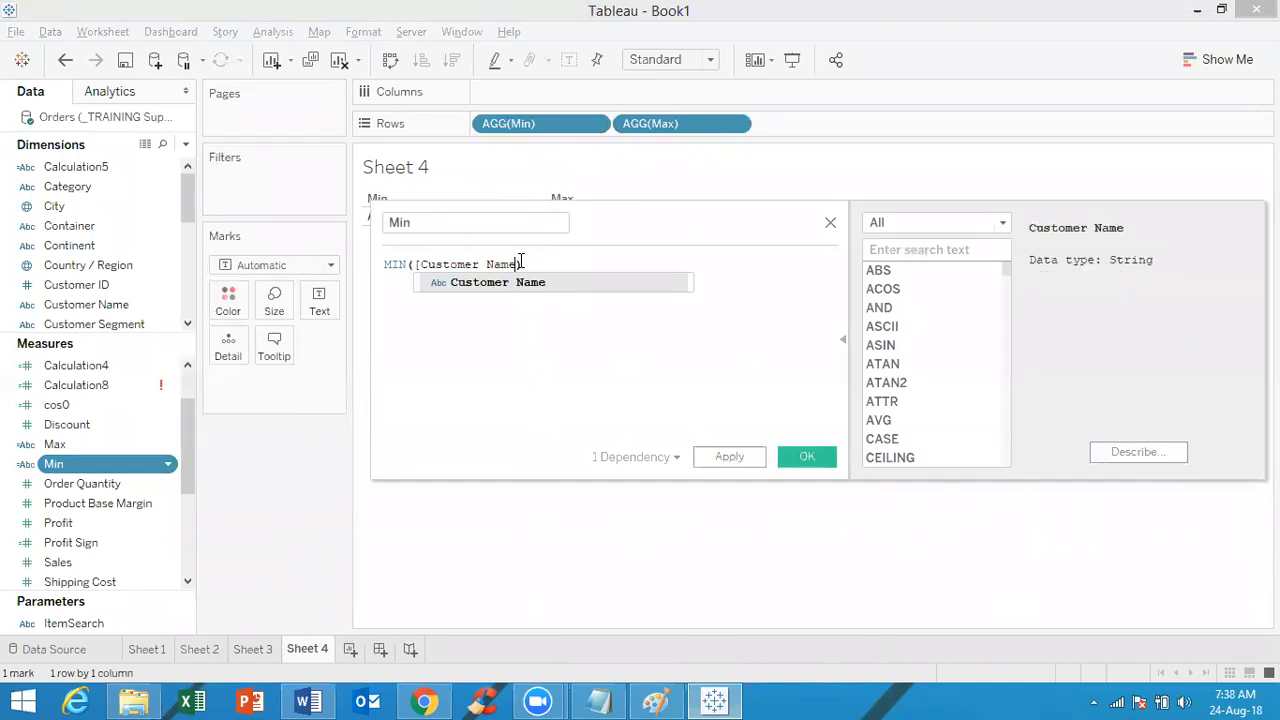
key("BackSpace")
key("BackSpace")
key("BackSpace")
key("BackSpace")
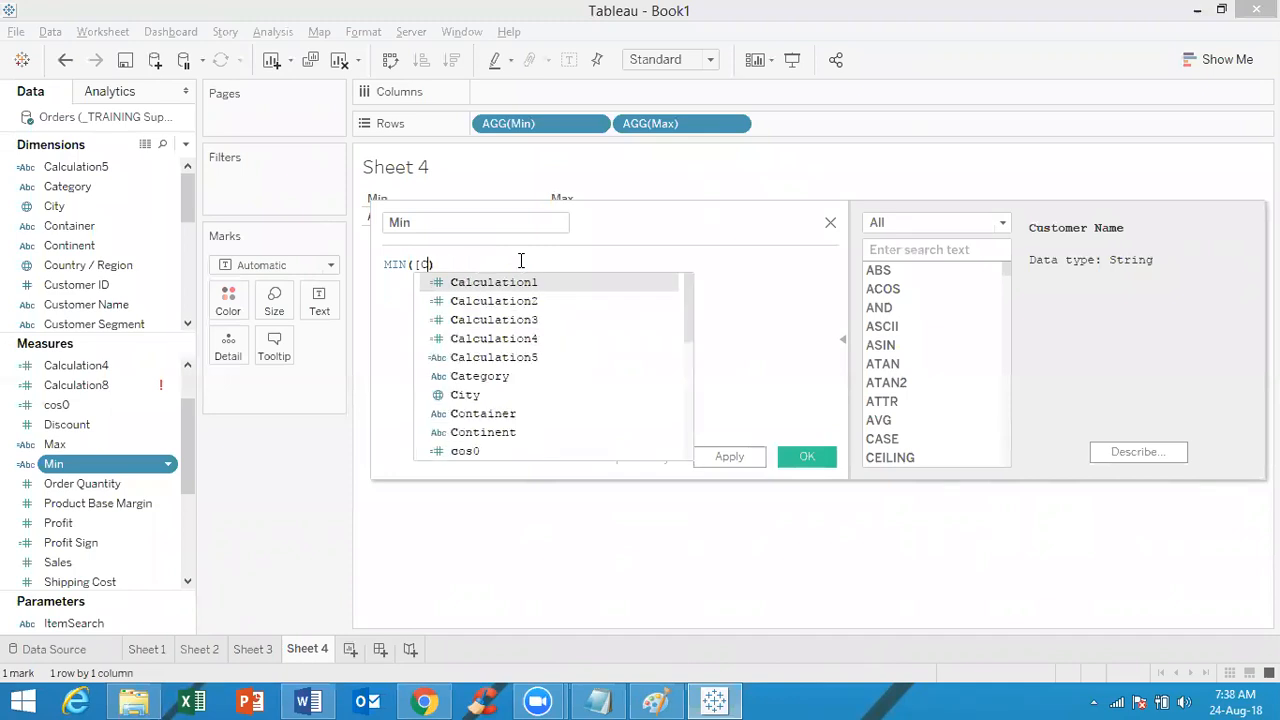
type("sales")
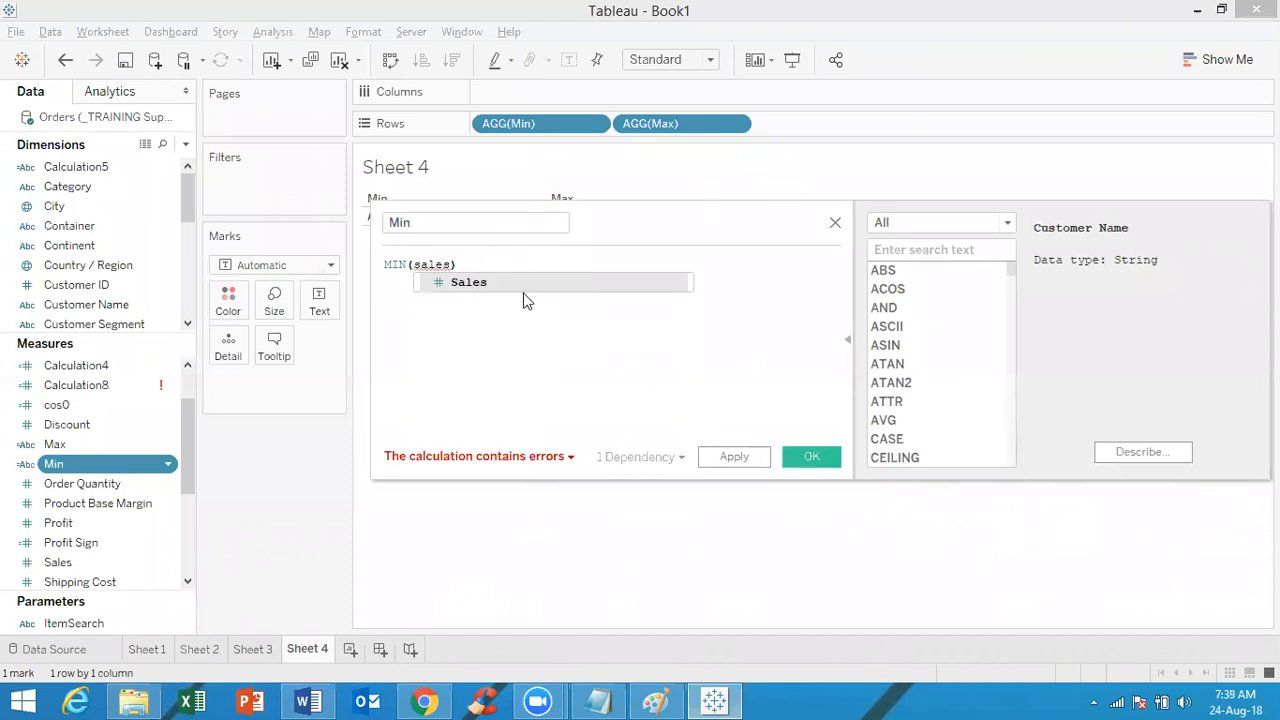
double_click(523, 285)
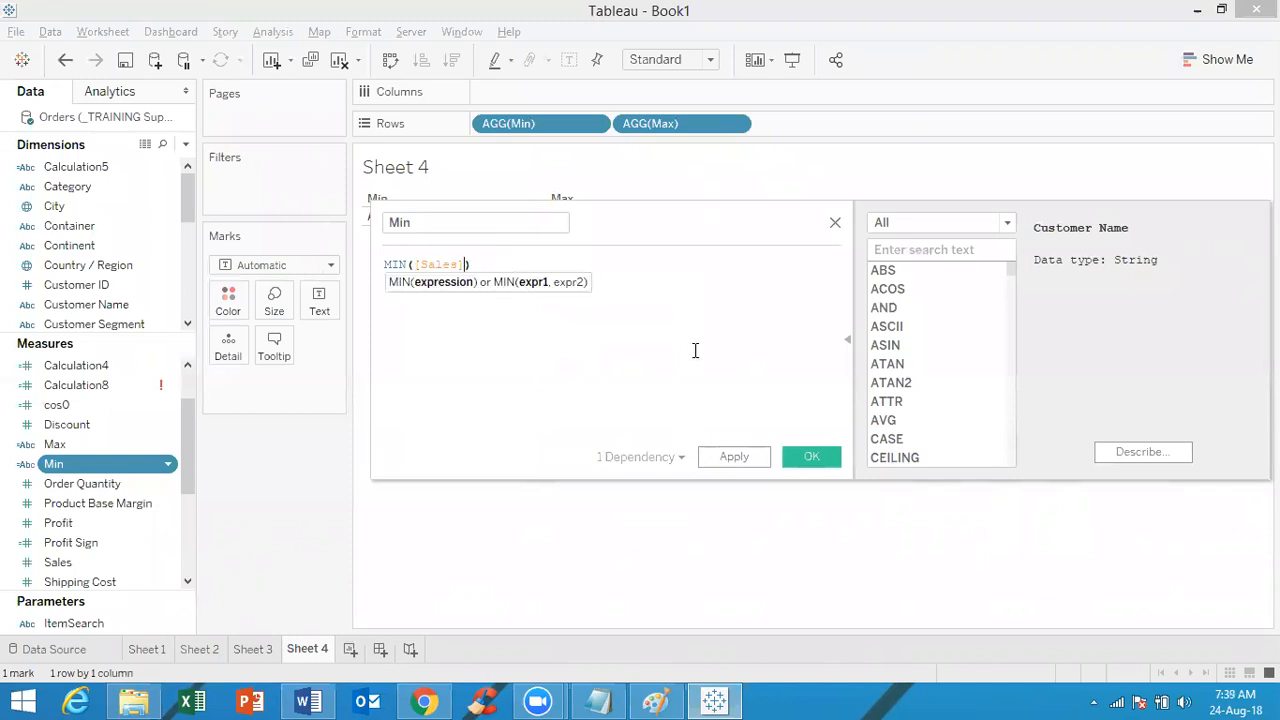
left_click(811, 457)
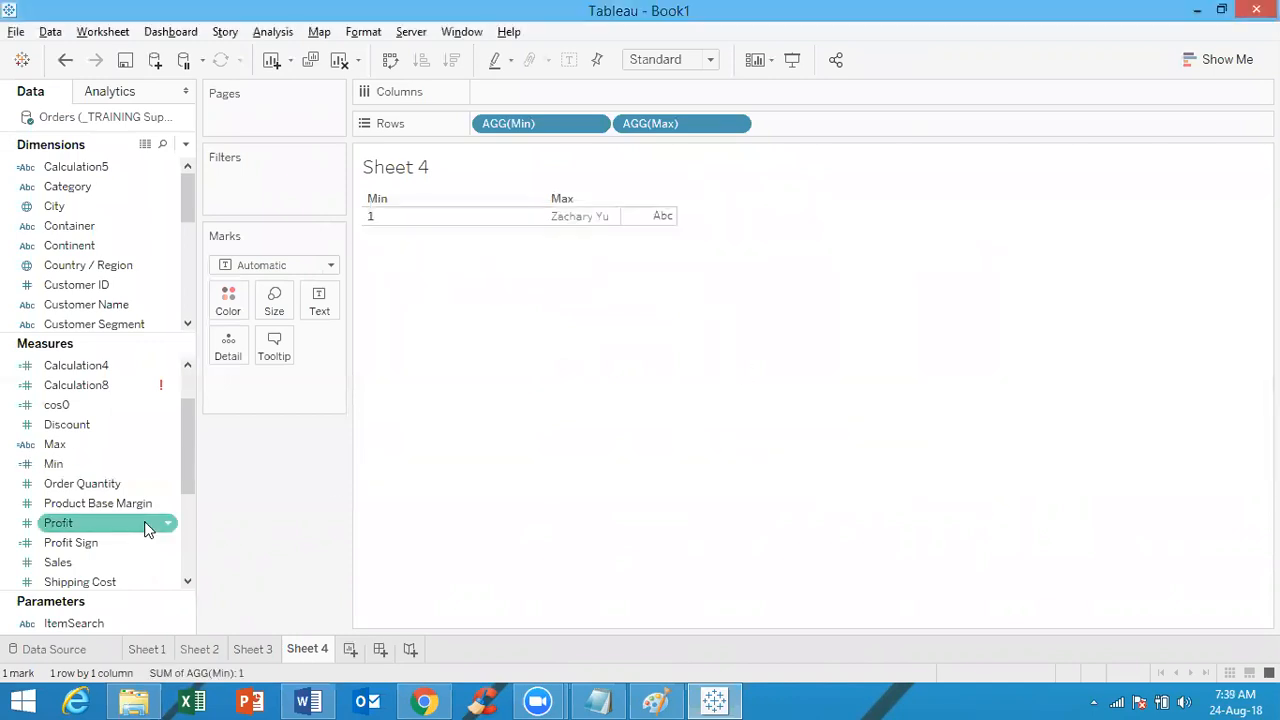
Edit the Max calculation so its formula reads MAX([Sales]) instead of using Customer Name, and save it
left_click(72, 450)
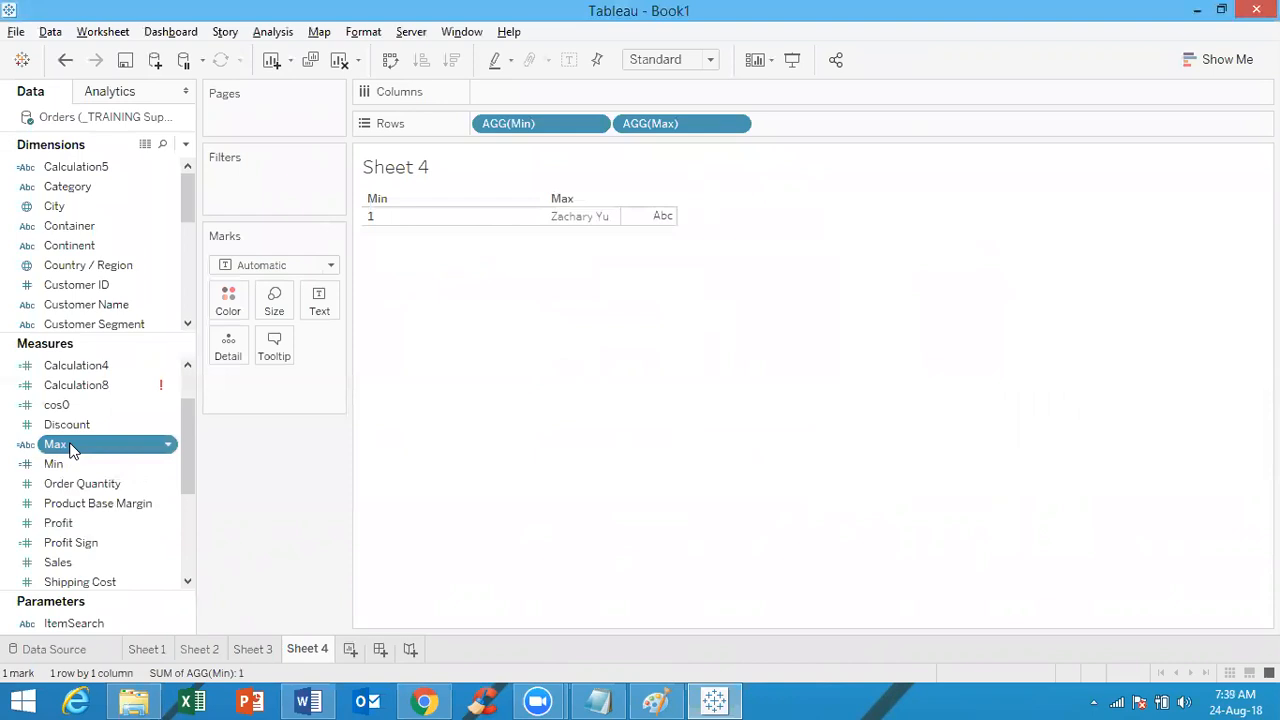
right_click(70, 450)
left_click(139, 150)
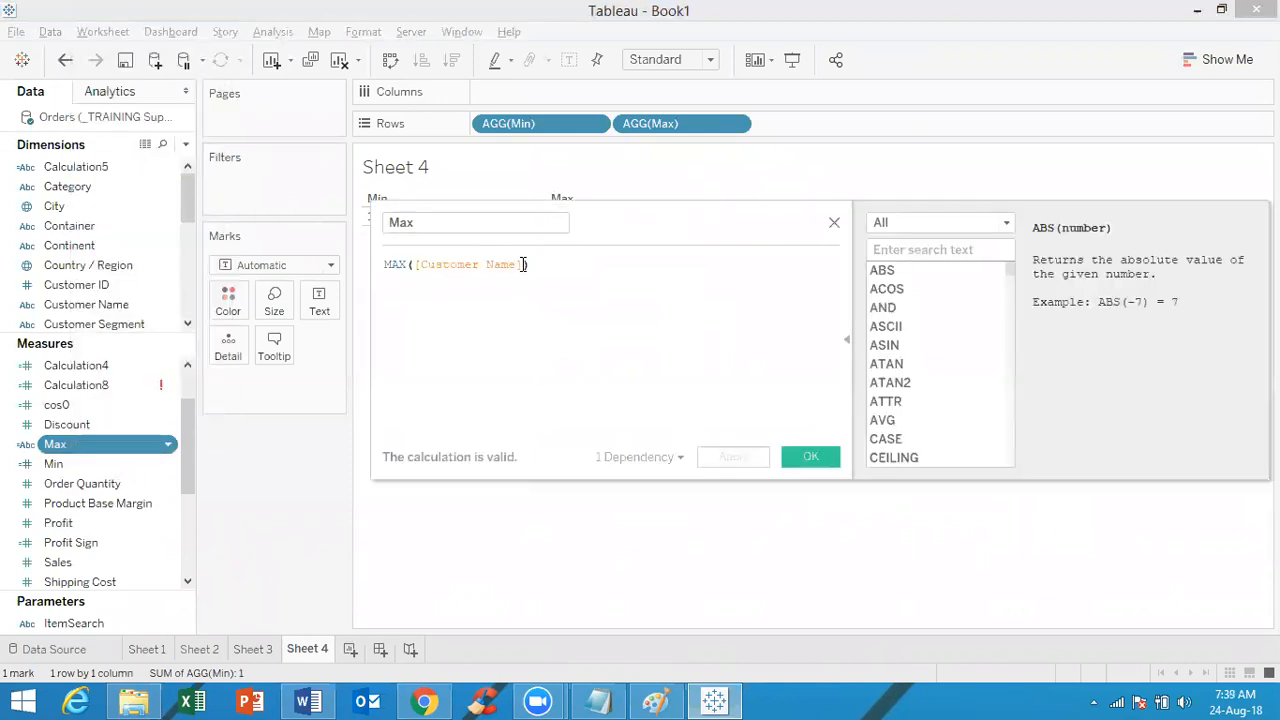
left_click(523, 264)
key("BackSpace")
key("BackSpace")
key("BackSpace")
key("BackSpace")
key("BackSpace")
key("BackSpace")
key("BackSpace")
key("BackSpace")
key("BackSpace")
key("BackSpace")
key("BackSpace")
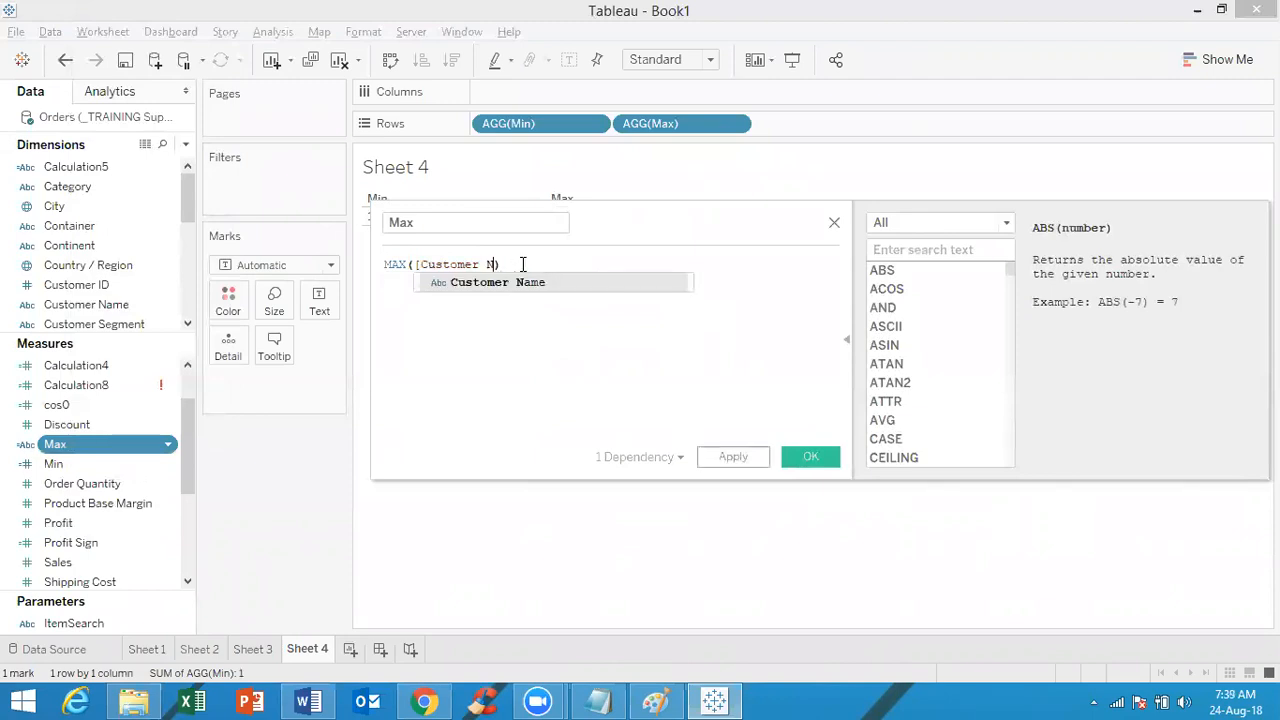
key("BackSpace")
key("BackSpace")
key("BackSpace")
key("BackSpace")
type("sales")
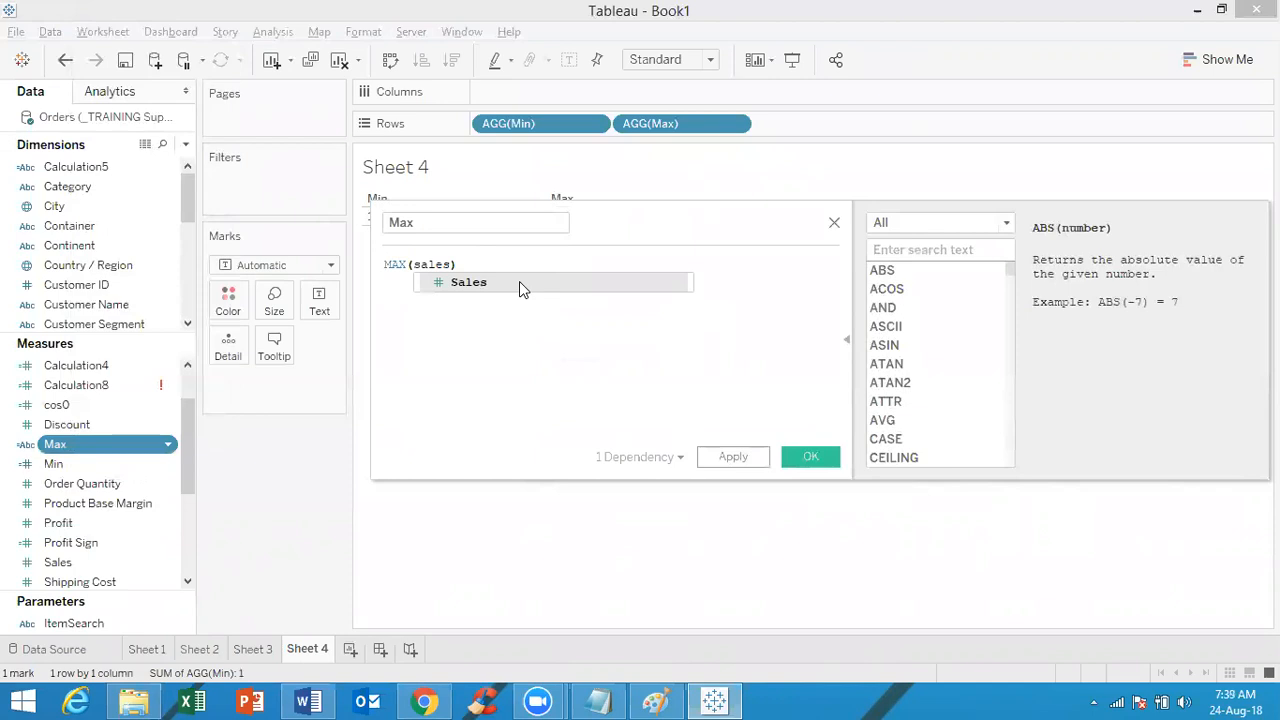
left_click(519, 282)
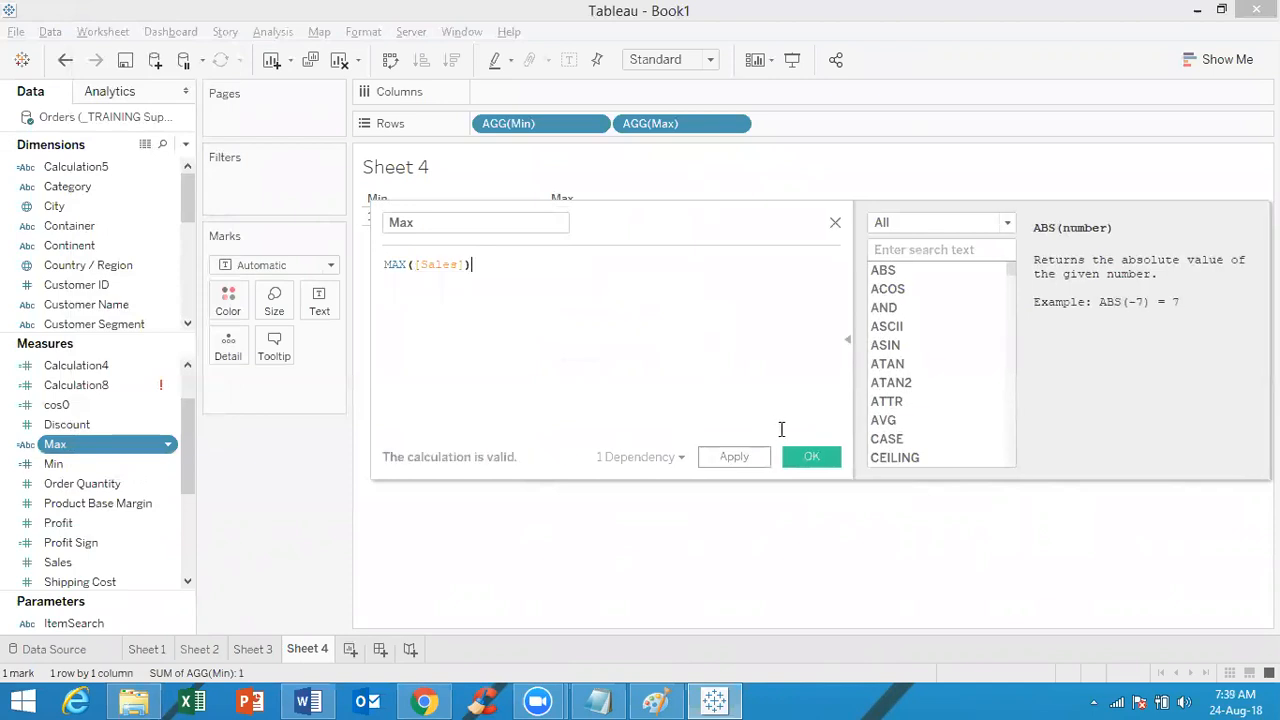
left_click(810, 456)
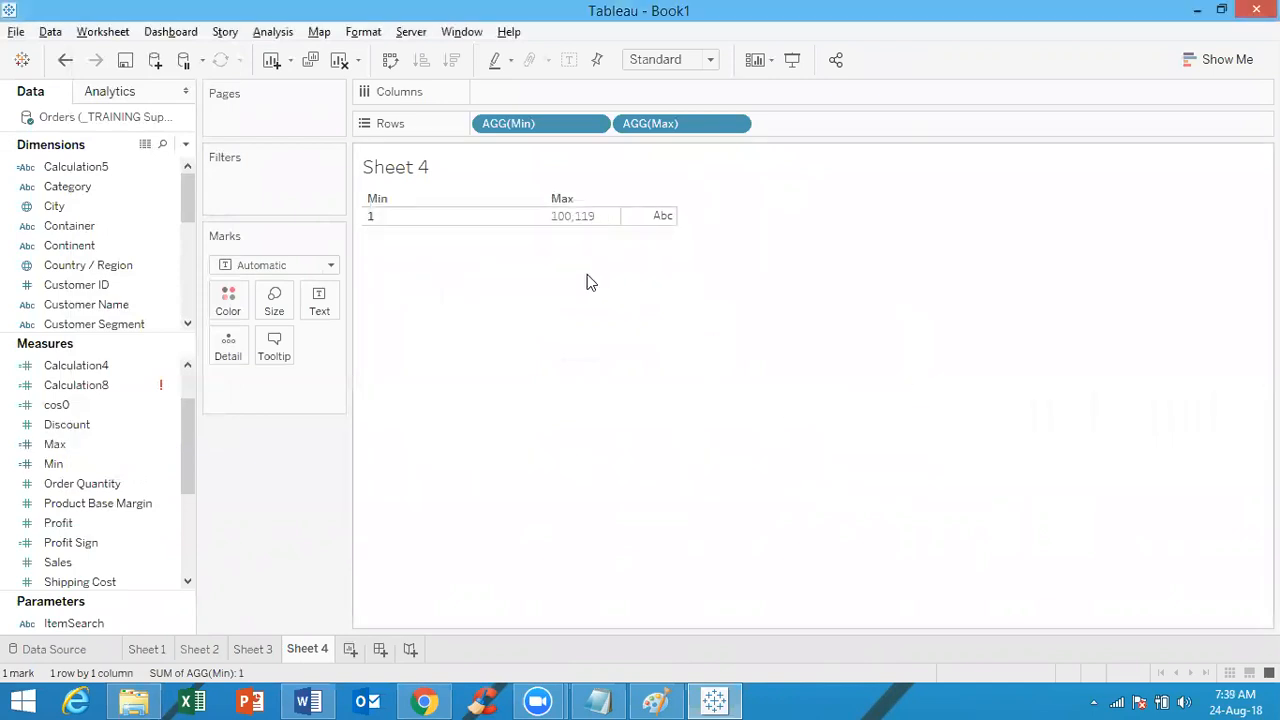
left_click(588, 220)
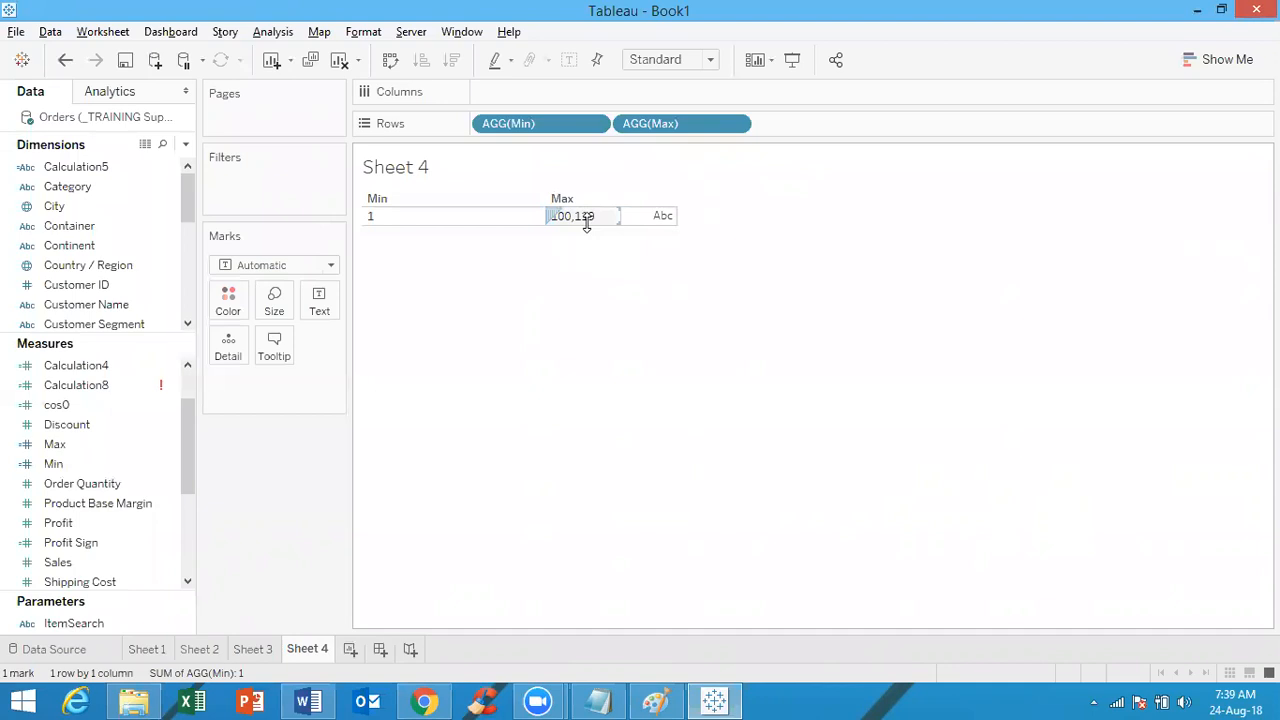
left_click(185, 150)
left_click(577, 423)
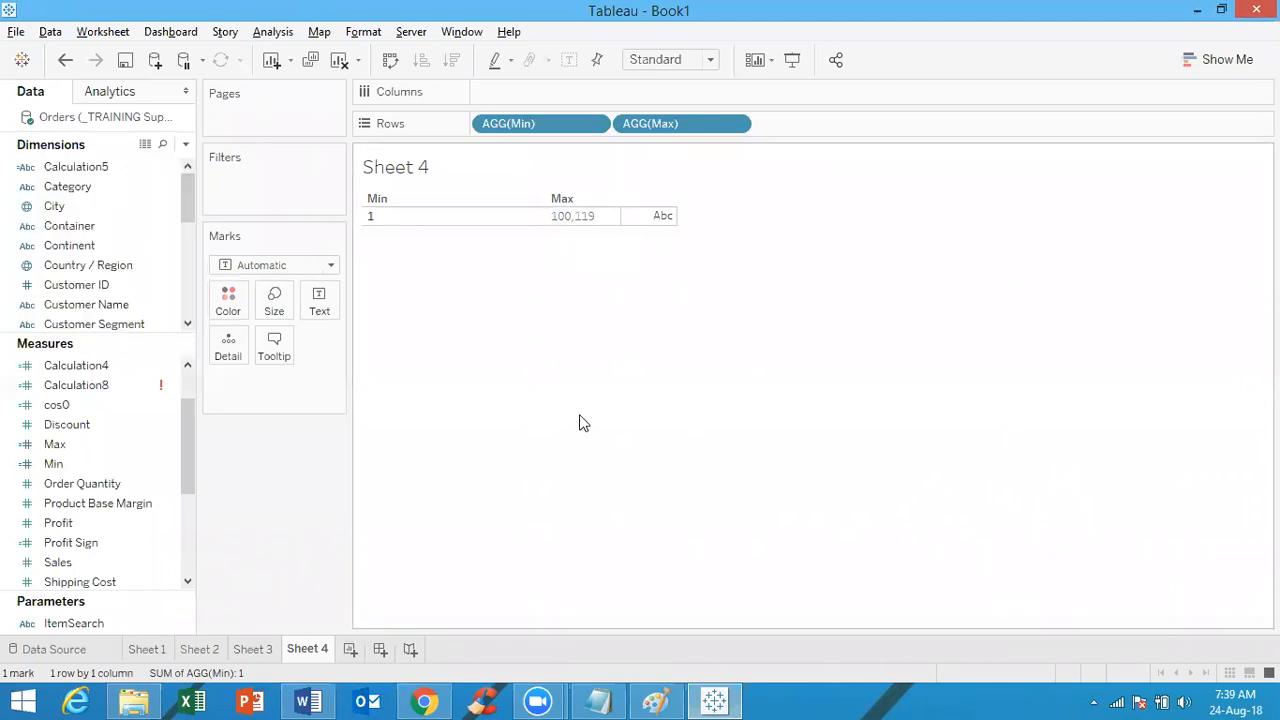
Open the Min calculation for editing and bring up the description of FIND from the String functions
right_click(86, 463)
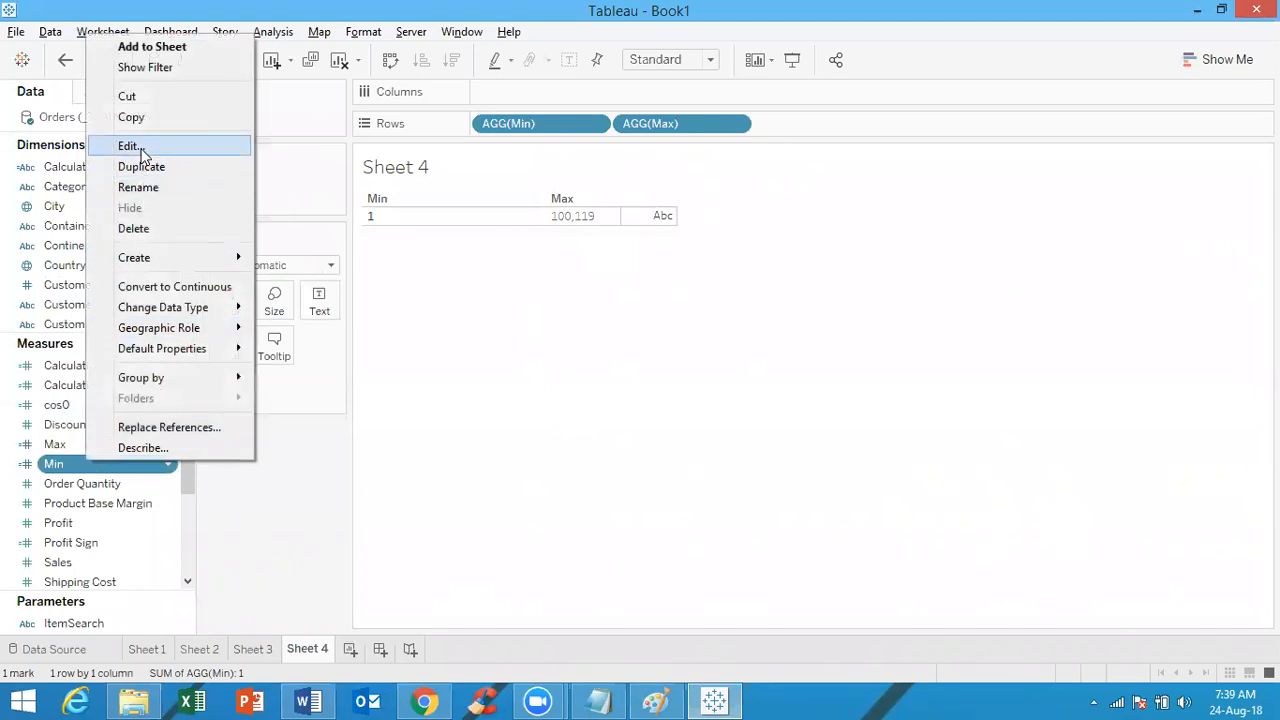
left_click(140, 147)
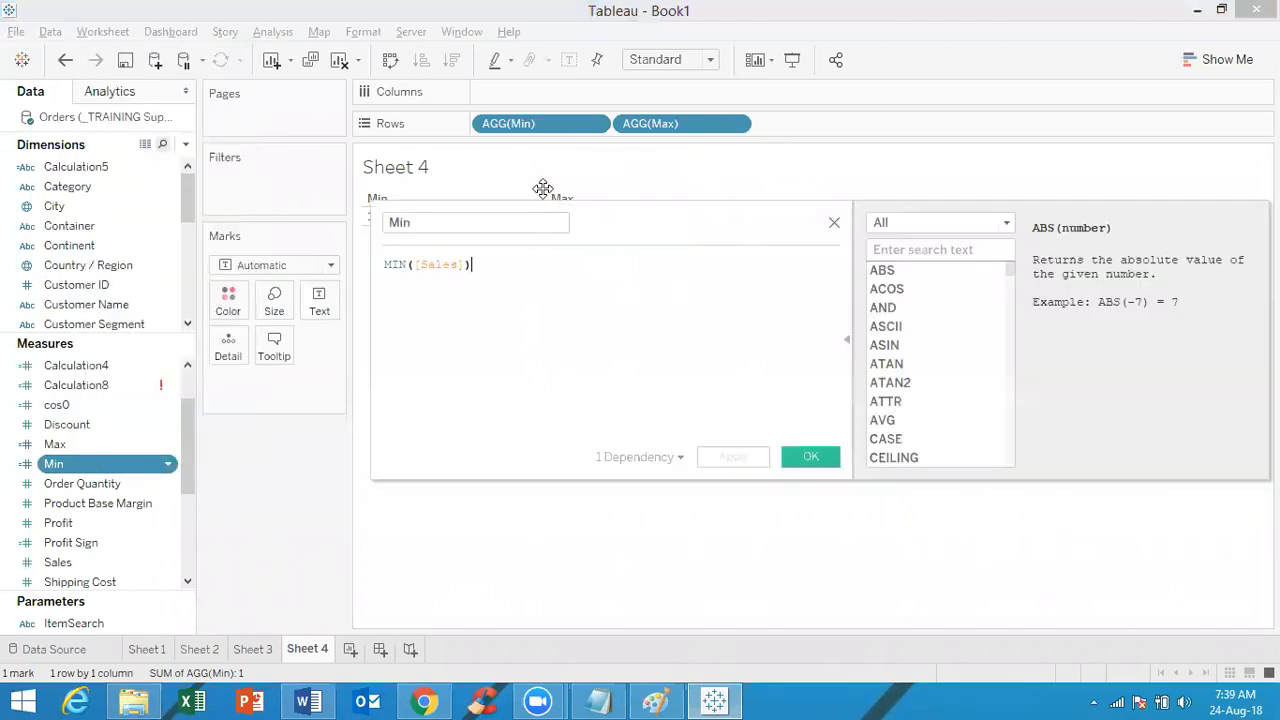
left_click(944, 226)
left_click(934, 280)
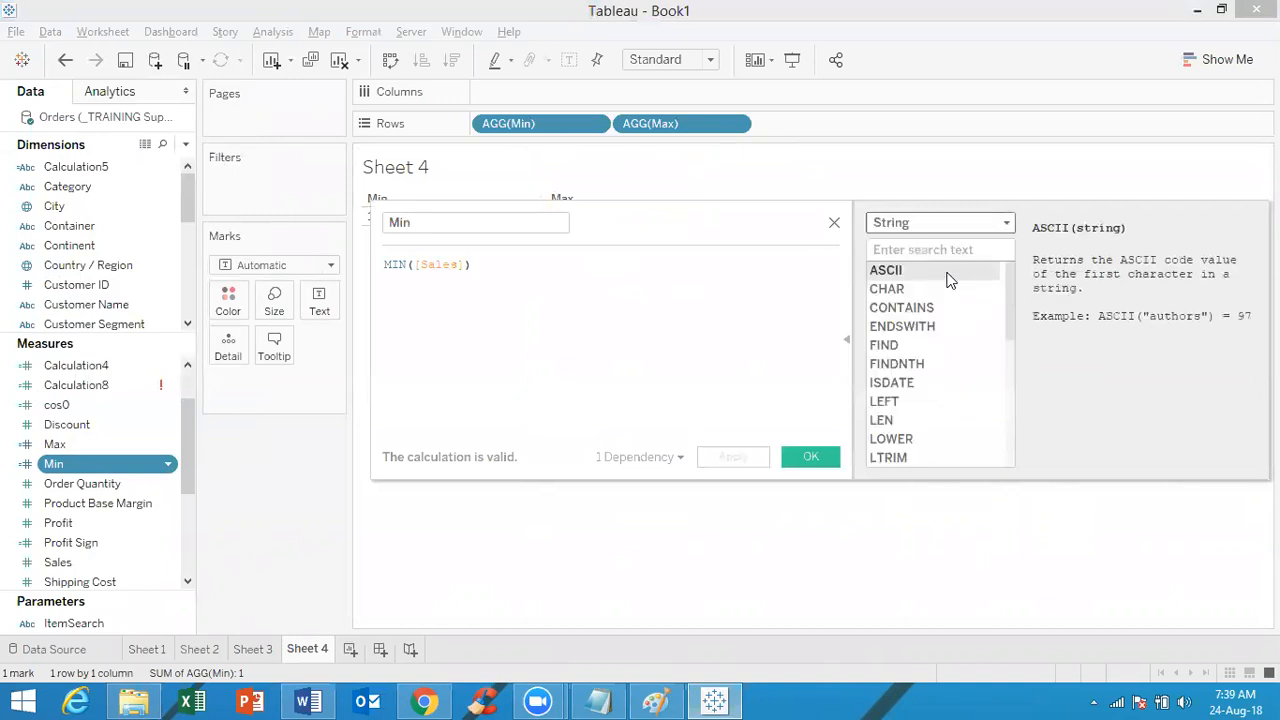
left_click(937, 345)
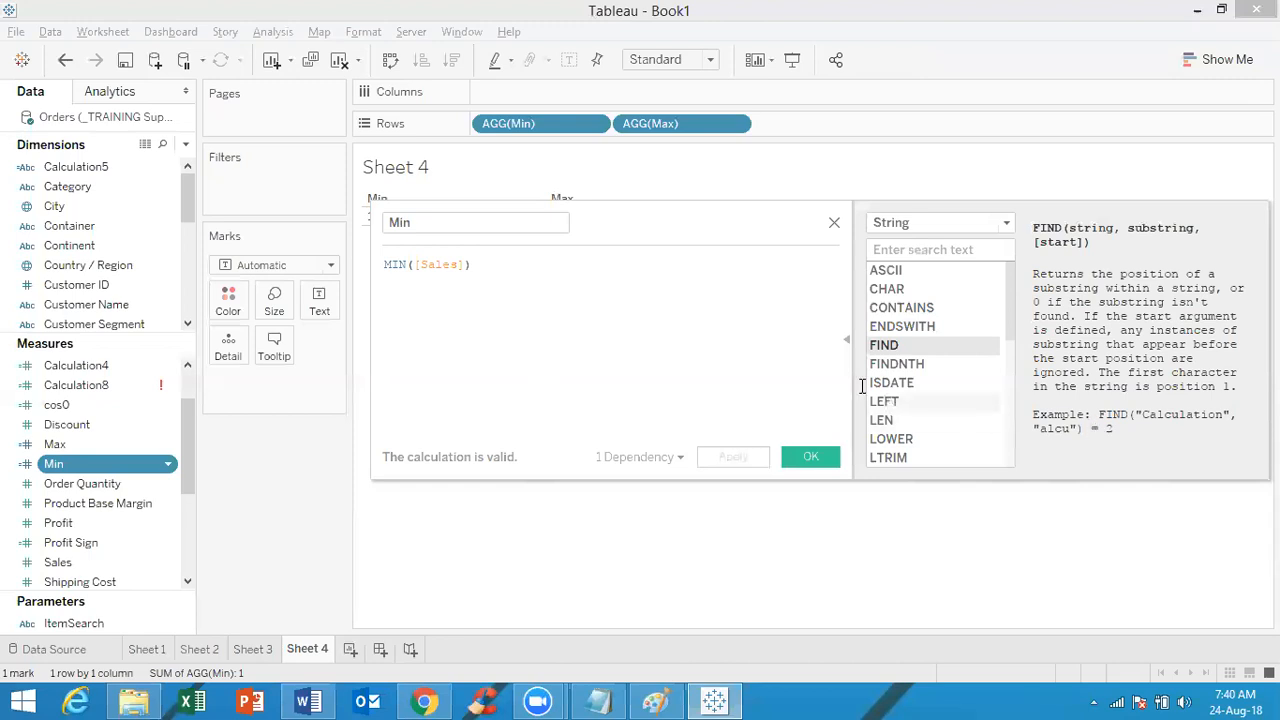
Replace the Min calculation's formula with an empty FIND() function and rename the calculation as find
left_click(494, 261)
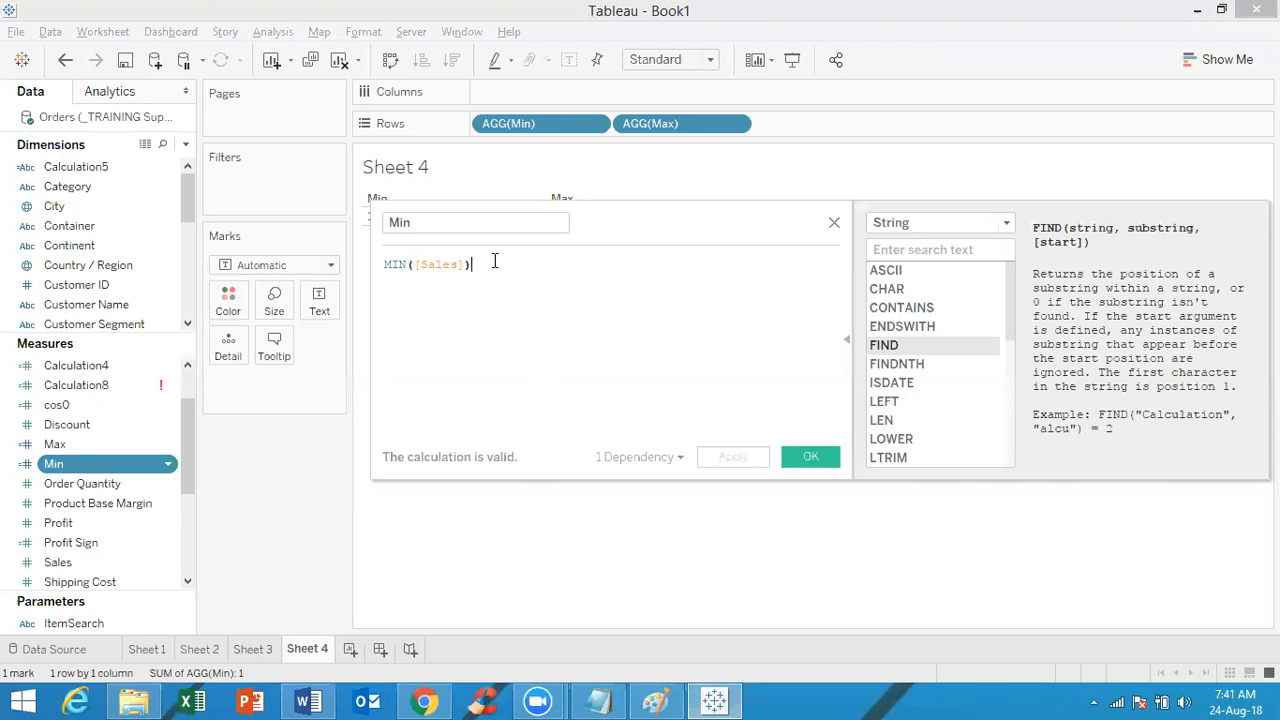
key("BackSpace")
key("BackSpace")
key("BackSpace")
key("BackSpace")
key("BackSpace")
key("BackSpace")
key("BackSpace")
key("BackSpace")
key("BackSpace")
key("BackSpace")
key("BackSpace")
key("BackSpace")
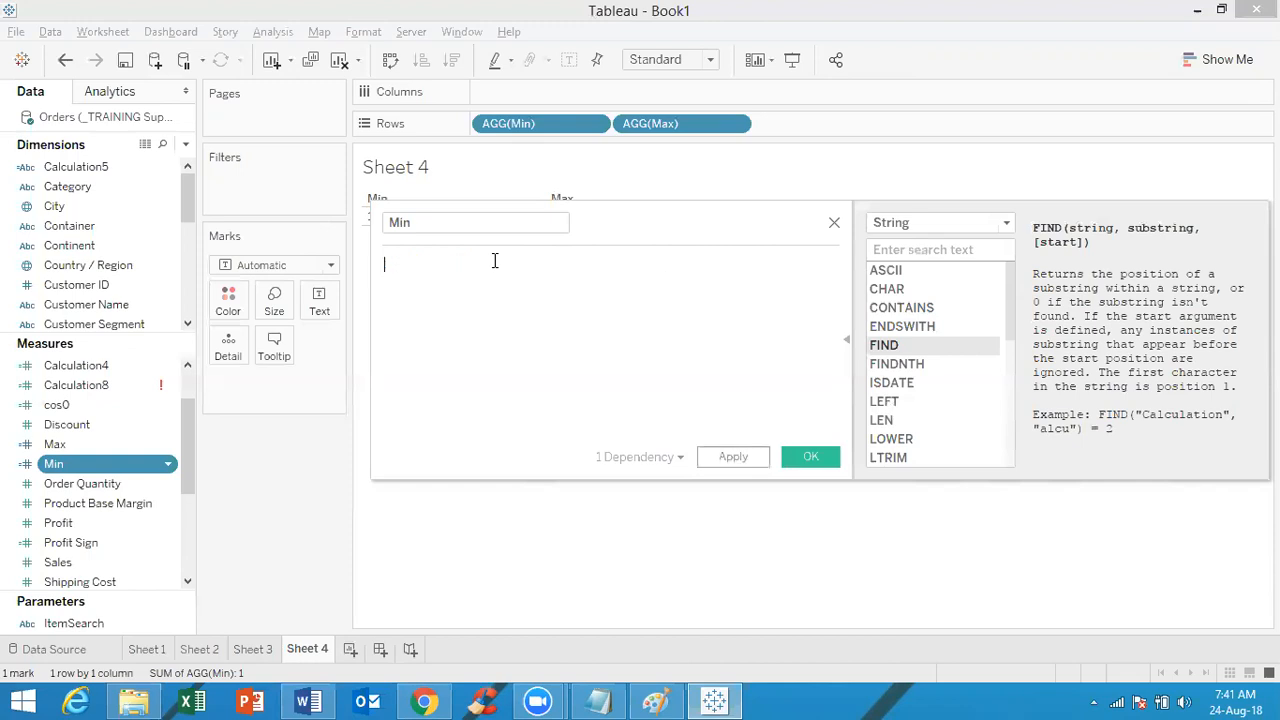
type("find")
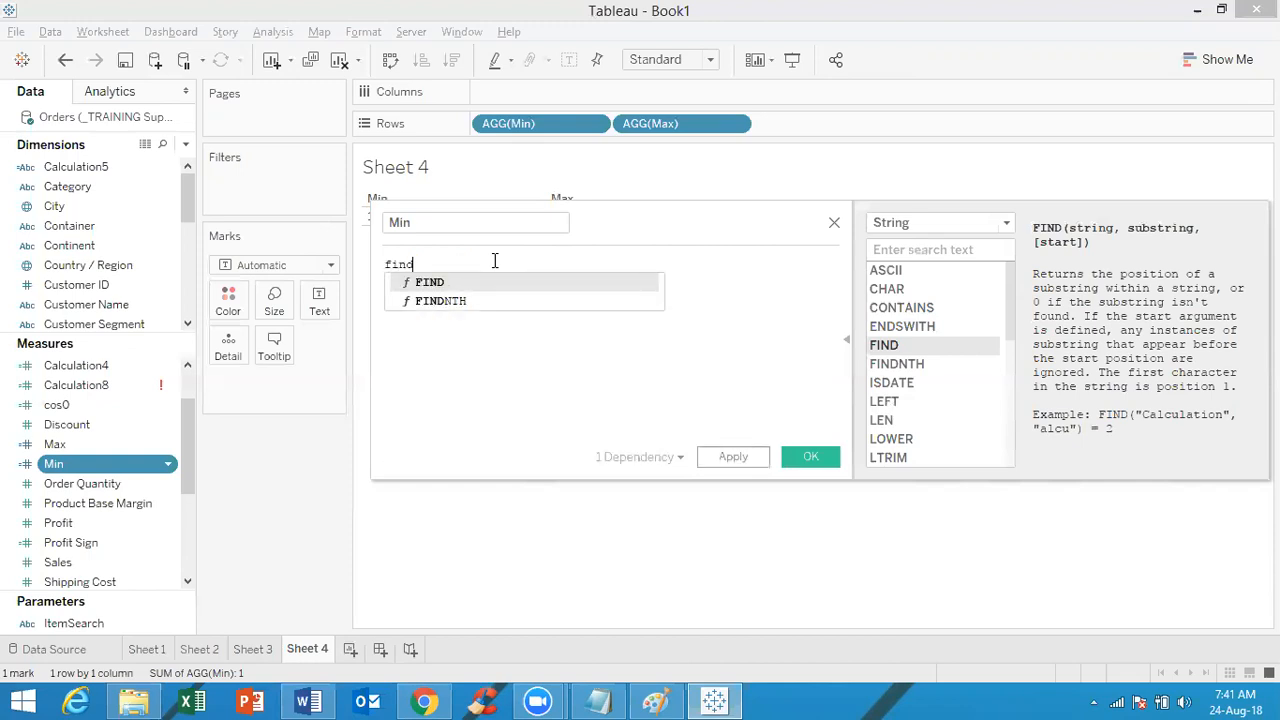
left_click(478, 281)
left_click(431, 226)
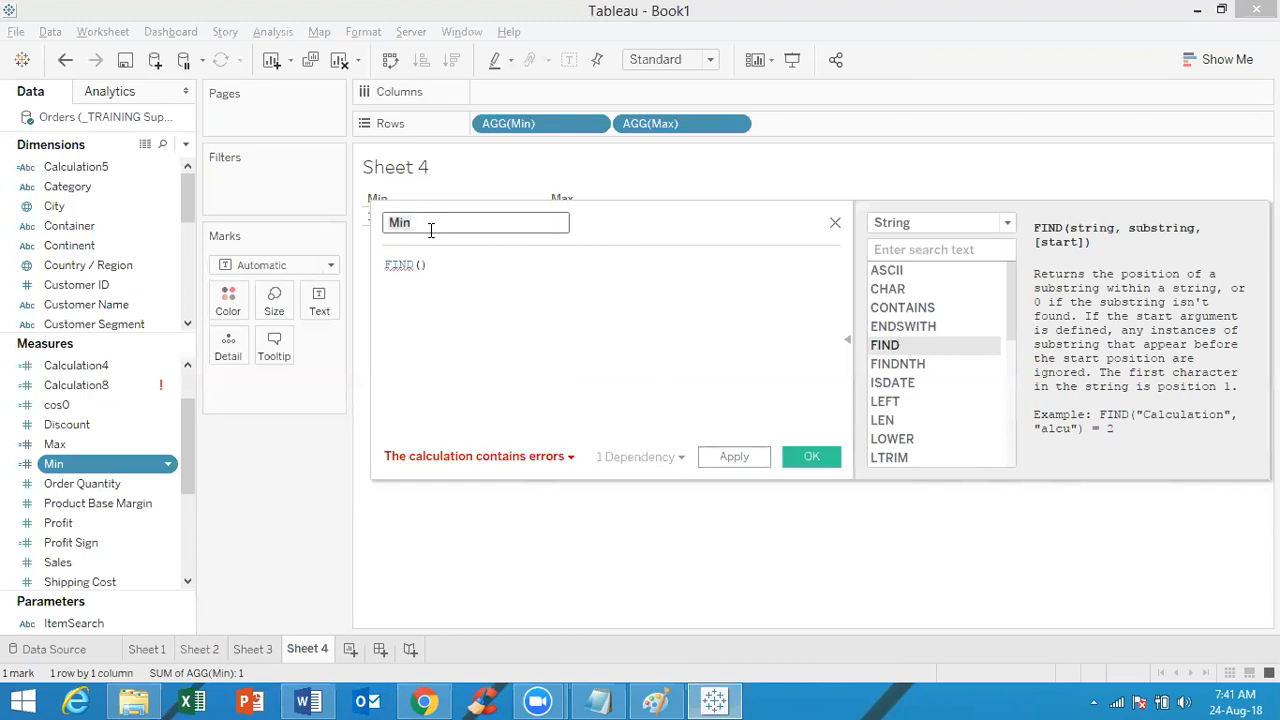
type("find")
left_click_drag(411, 225, 362, 222)
key("BackSpace")
Complete the find formula as FIND('TABLEAU','A') and save the calculation
left_click(421, 263)
type(")'TABLEAU")
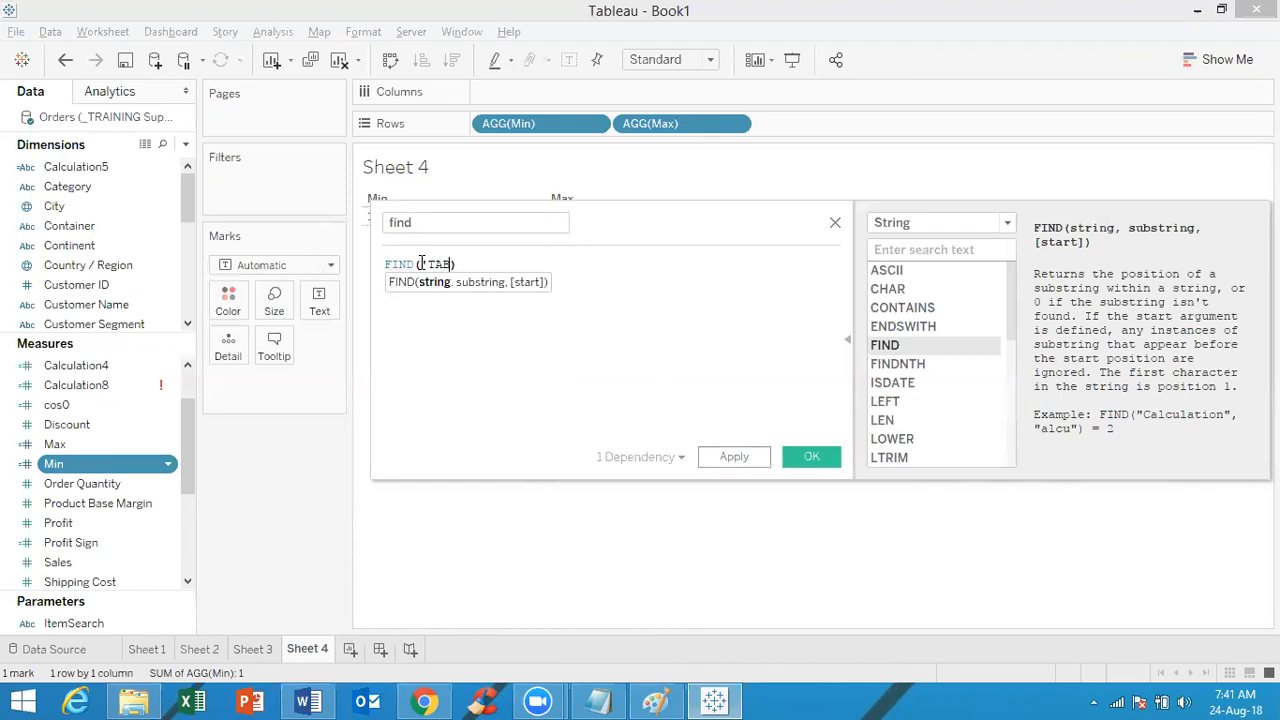
type("'")
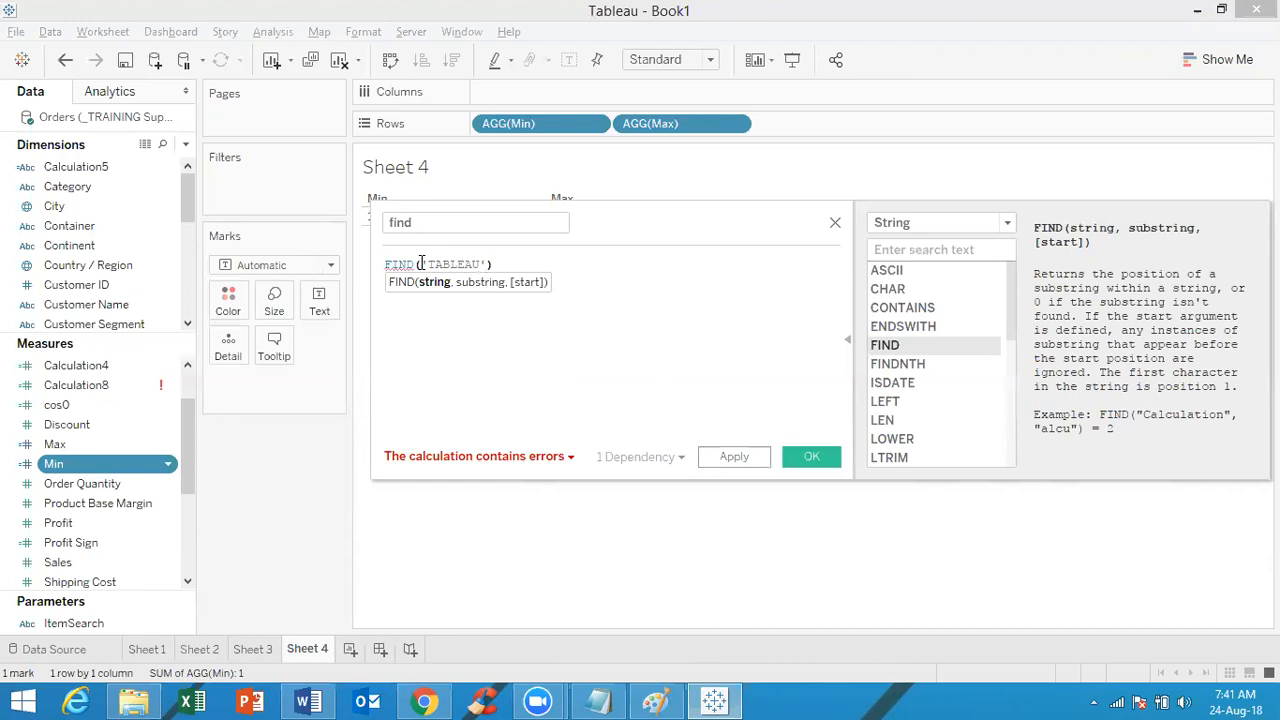
type(",")
type("'A'")
type("'")
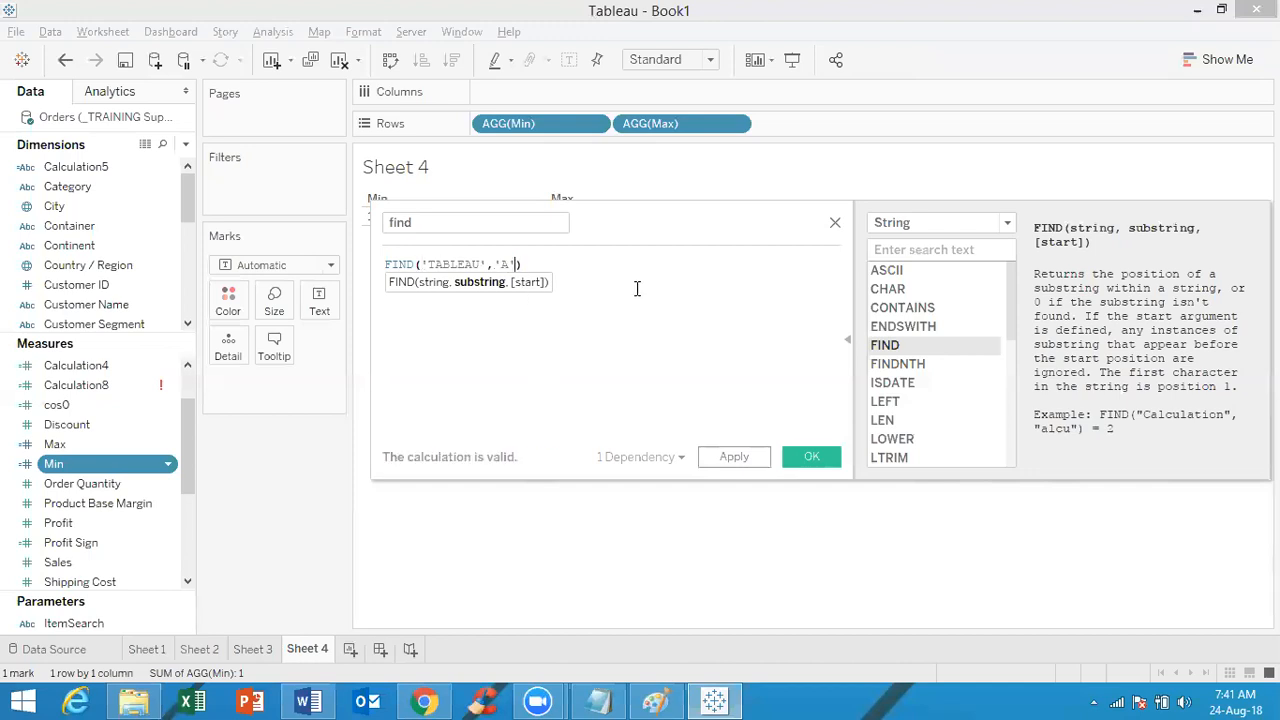
left_click(638, 289)
left_click(811, 457)
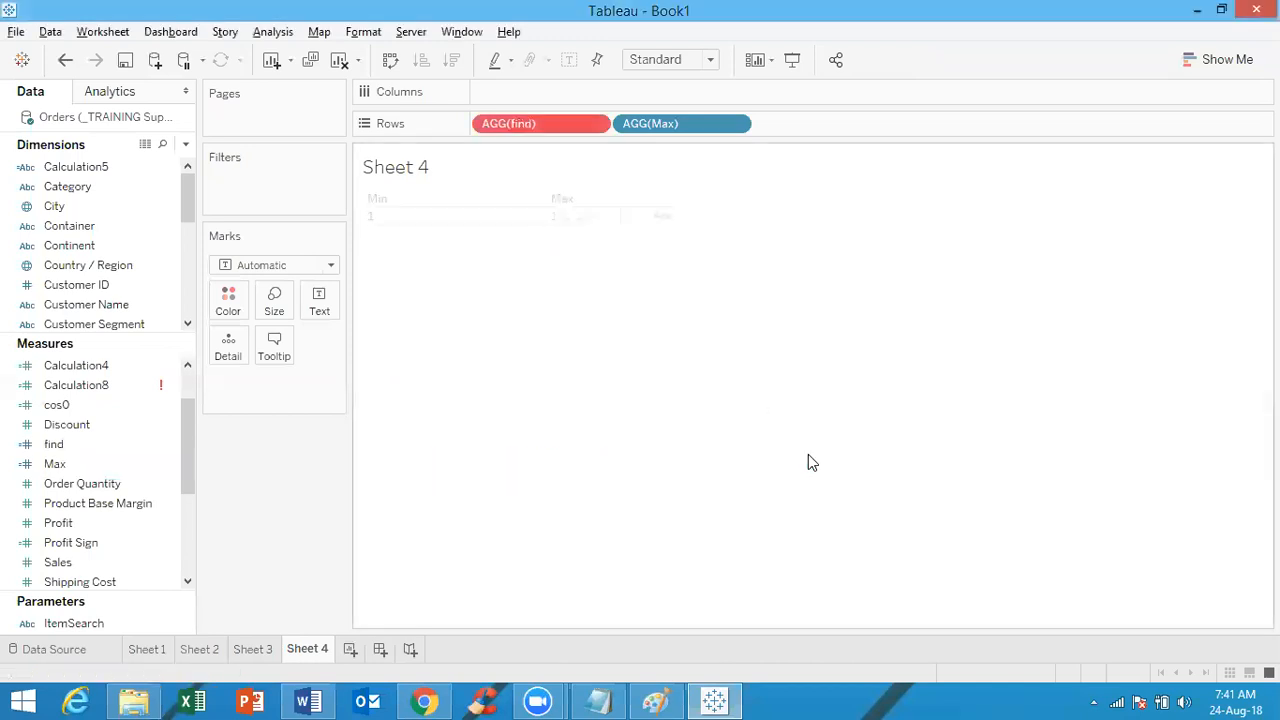
Remove the Max field from Rows and set the find field there to Dimension
left_click_drag(688, 124, 786, 8)
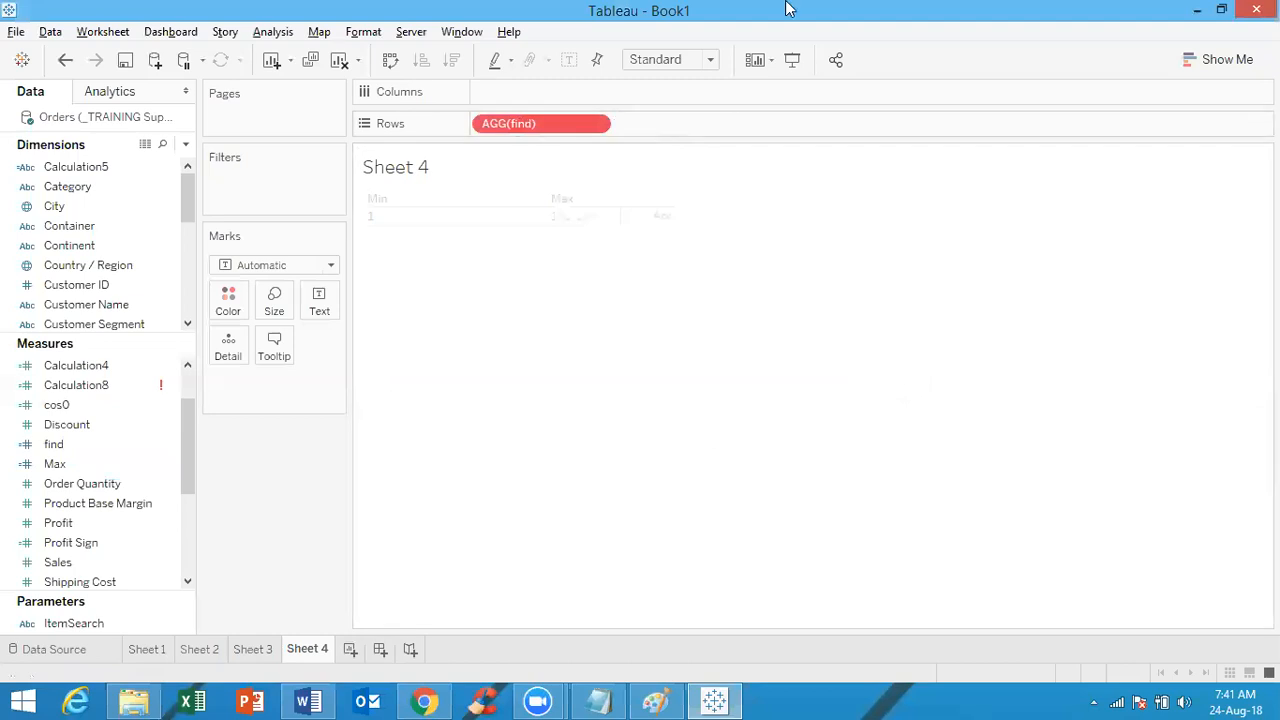
left_click(594, 124)
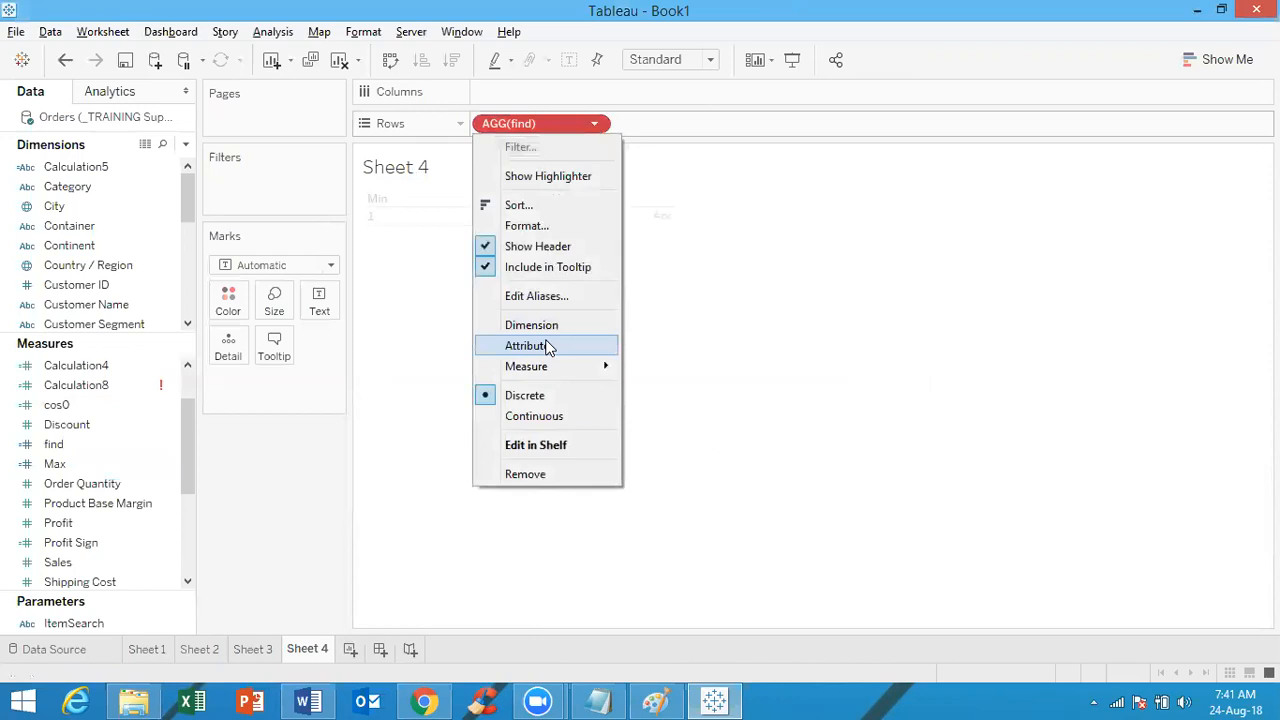
left_click(549, 327)
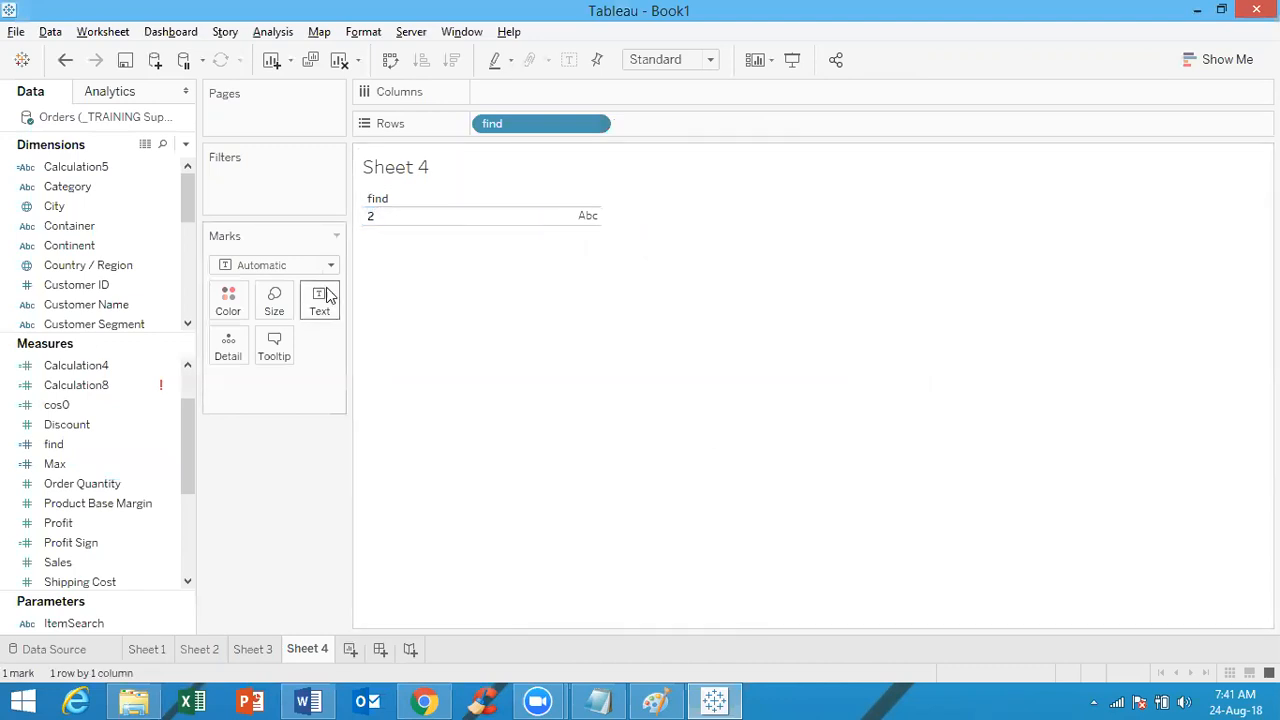
Edit the find calculation so it searches 'TABLEAU' for the substring 'BE', save it, and check the value in the view
right_click(108, 448)
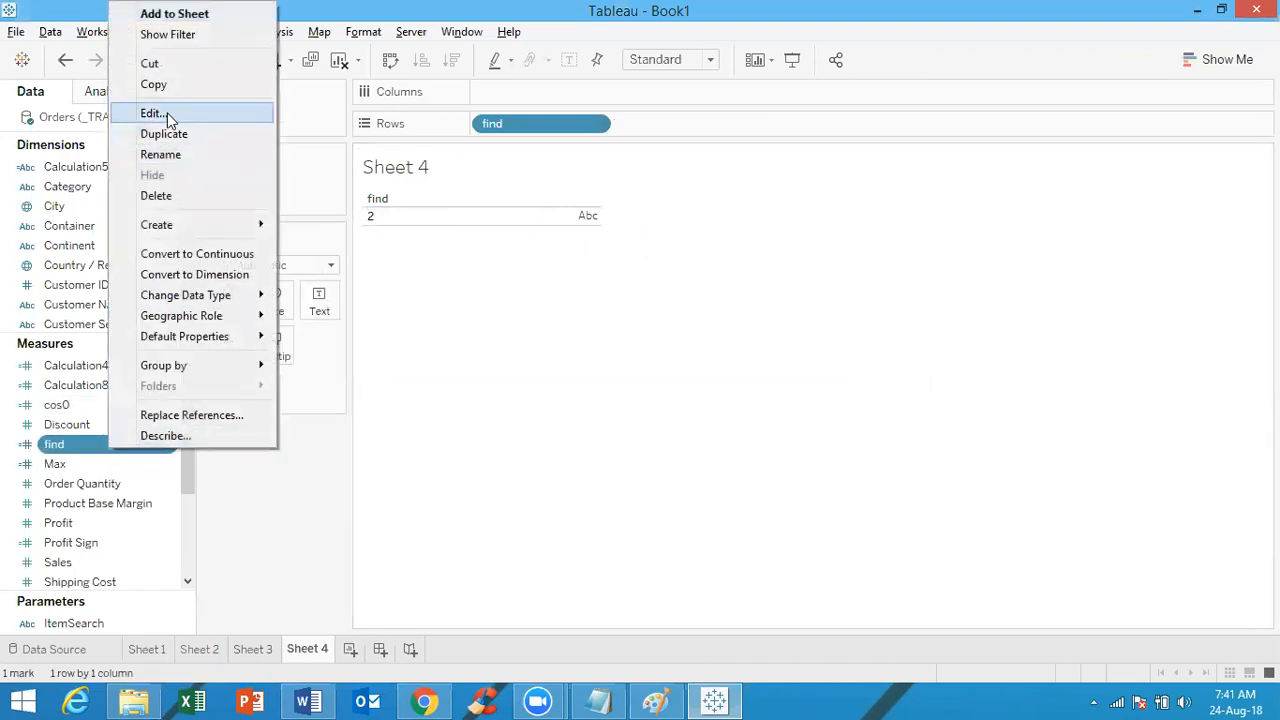
left_click(168, 115)
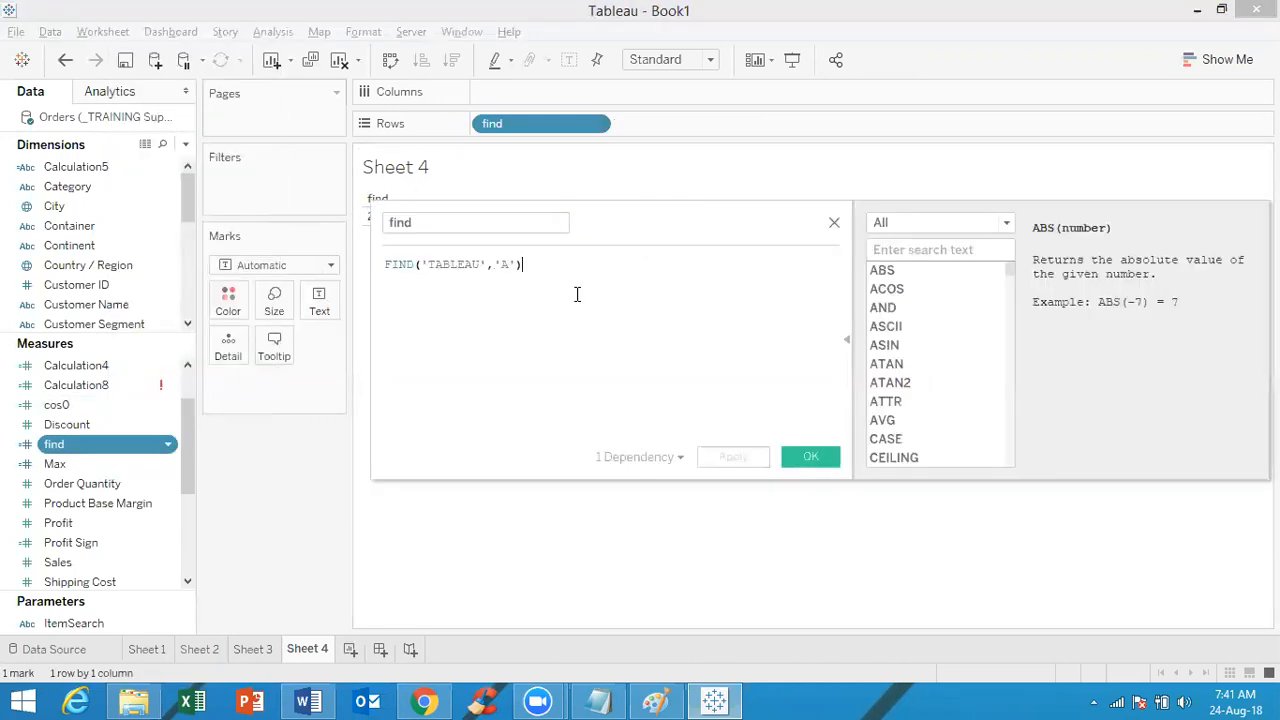
left_click(506, 264)
key("BackSpace")
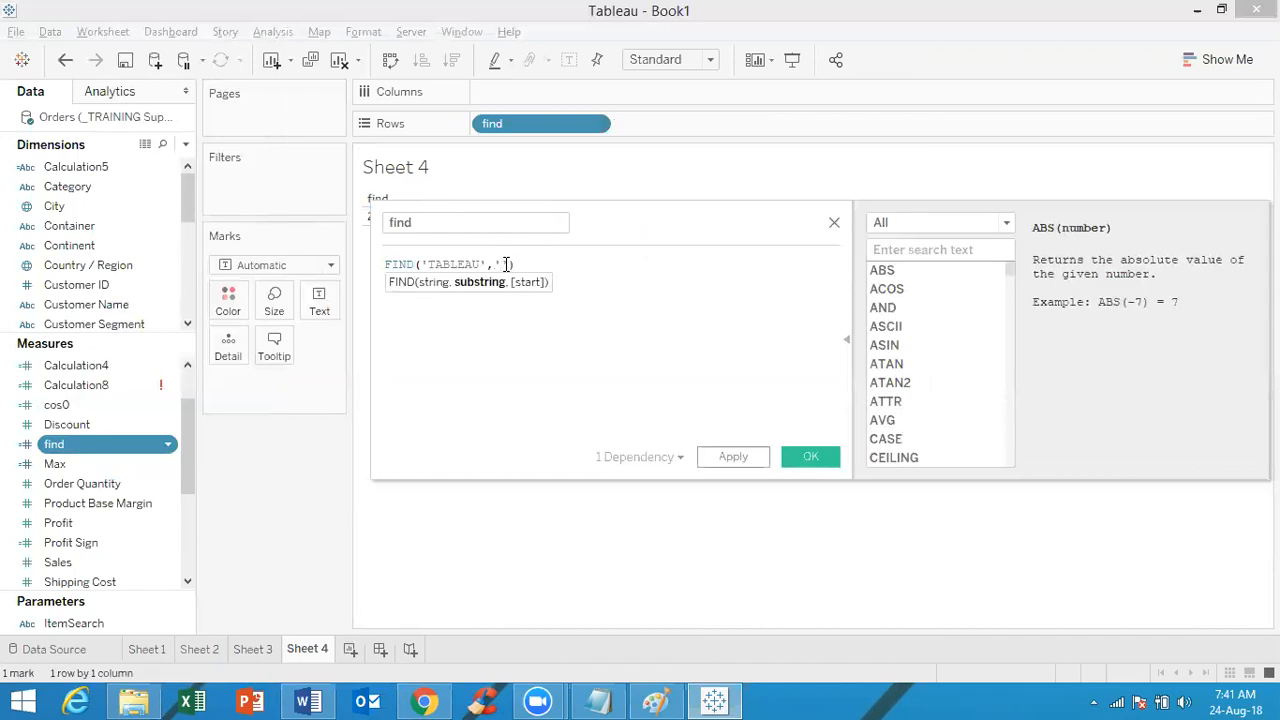
type("EE")
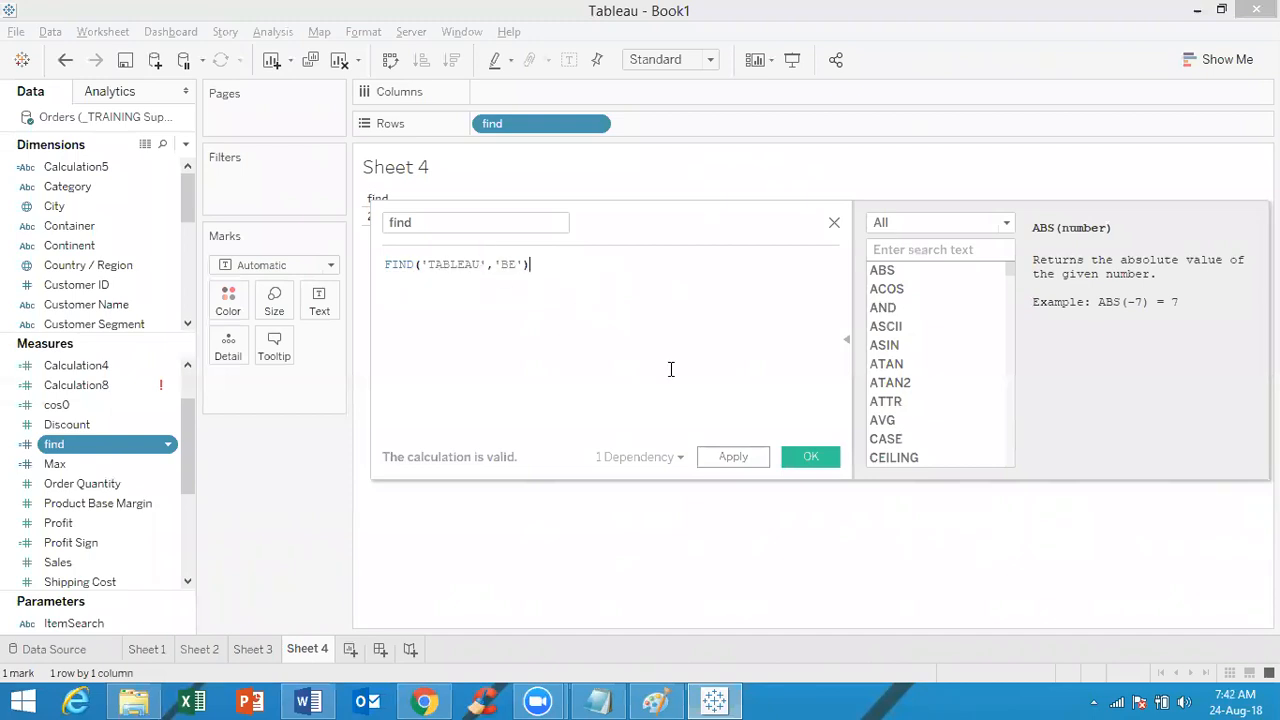
left_click(812, 457)
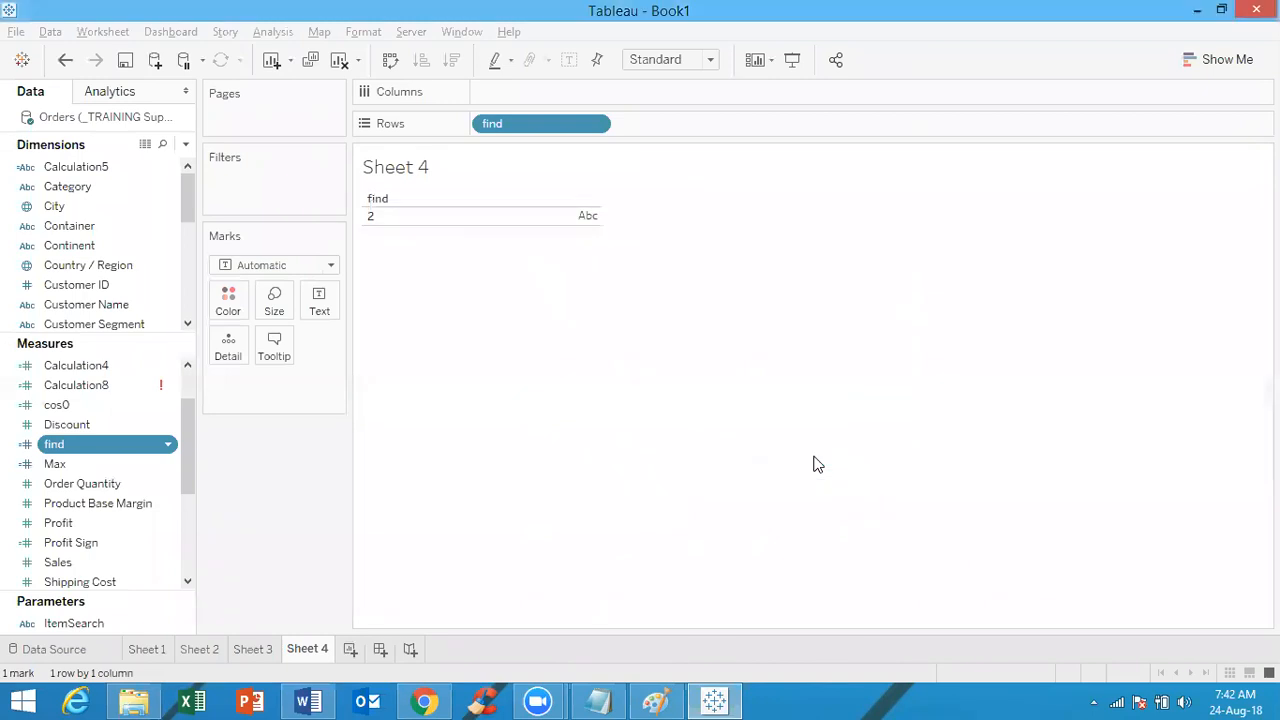
left_click(373, 221)
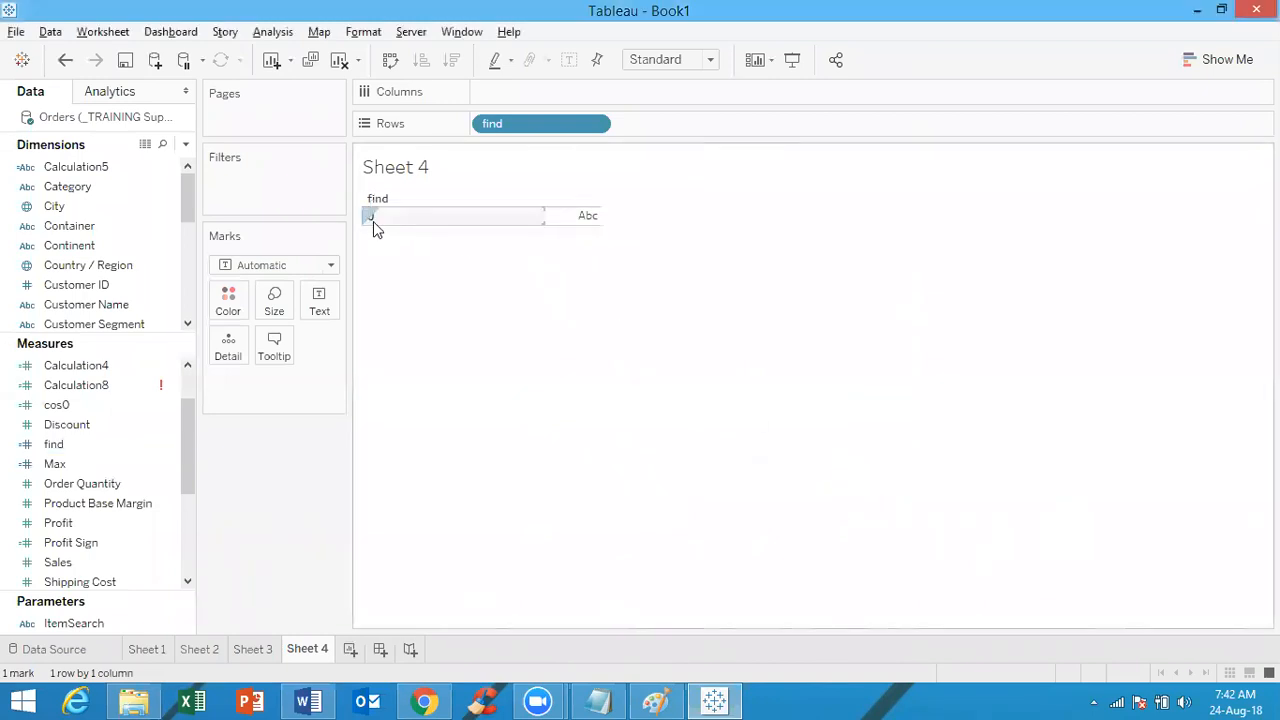
left_click(415, 250)
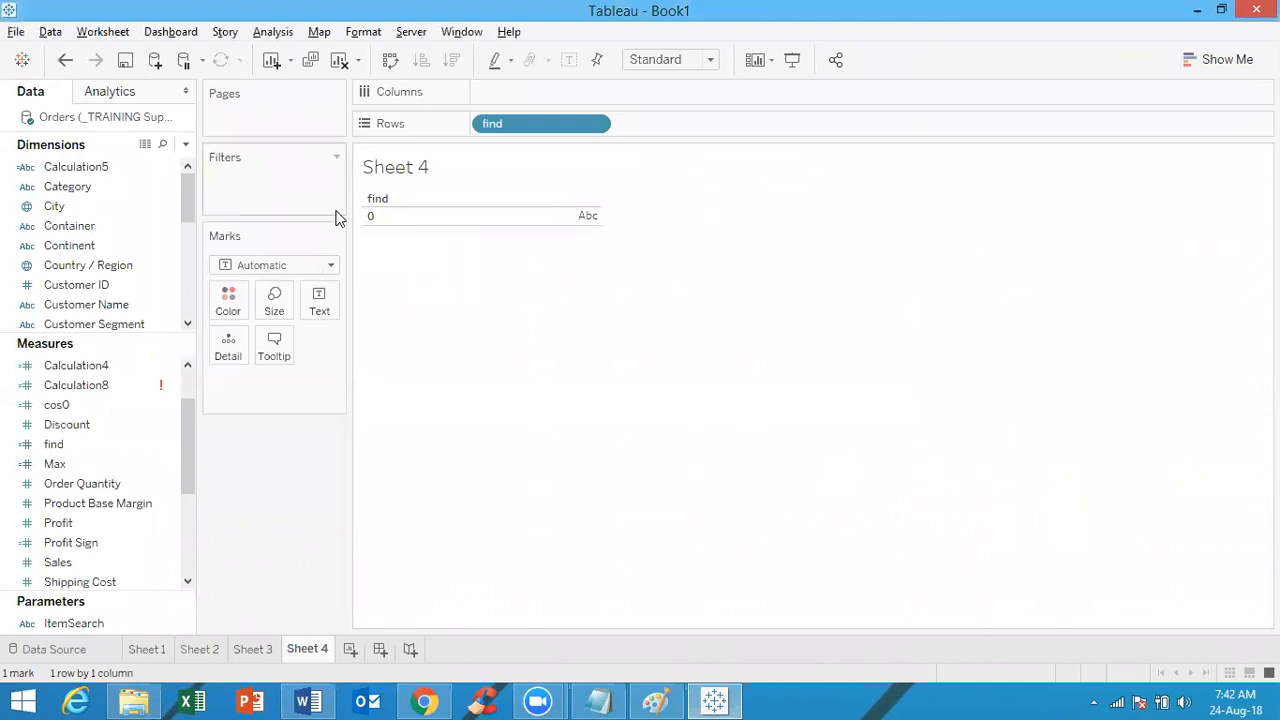
left_click(185, 146)
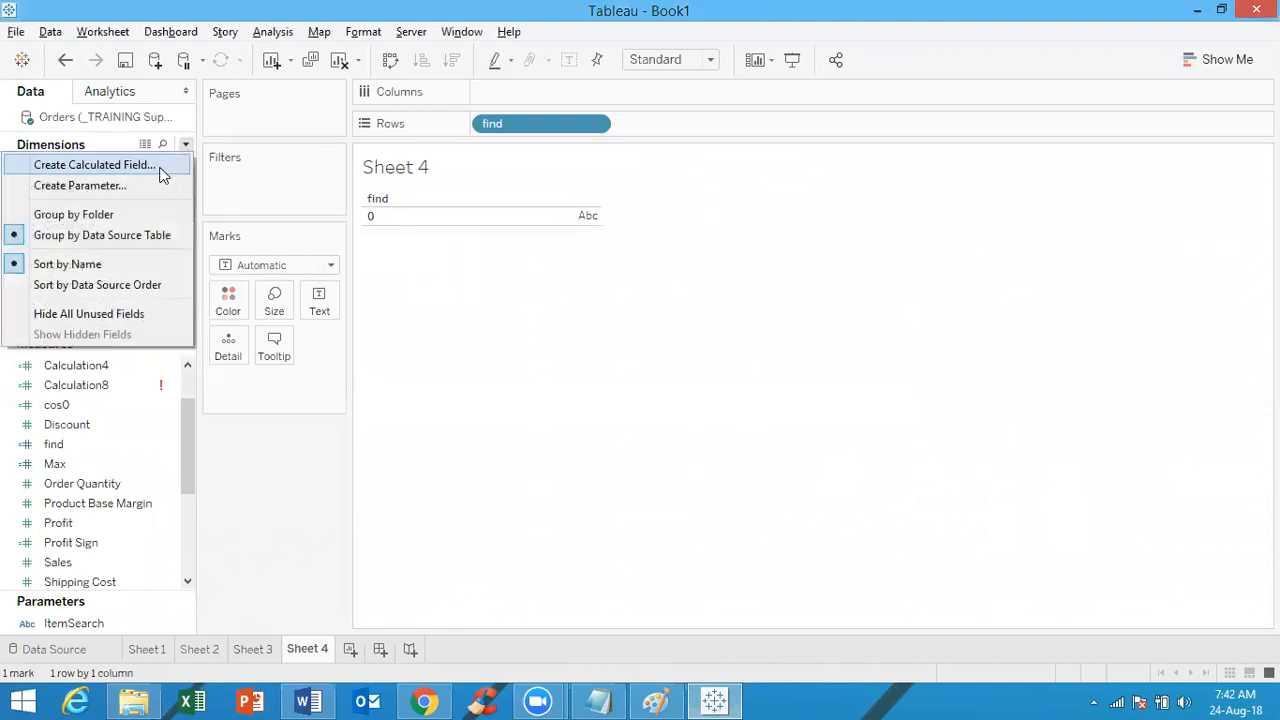
left_click(160, 168)
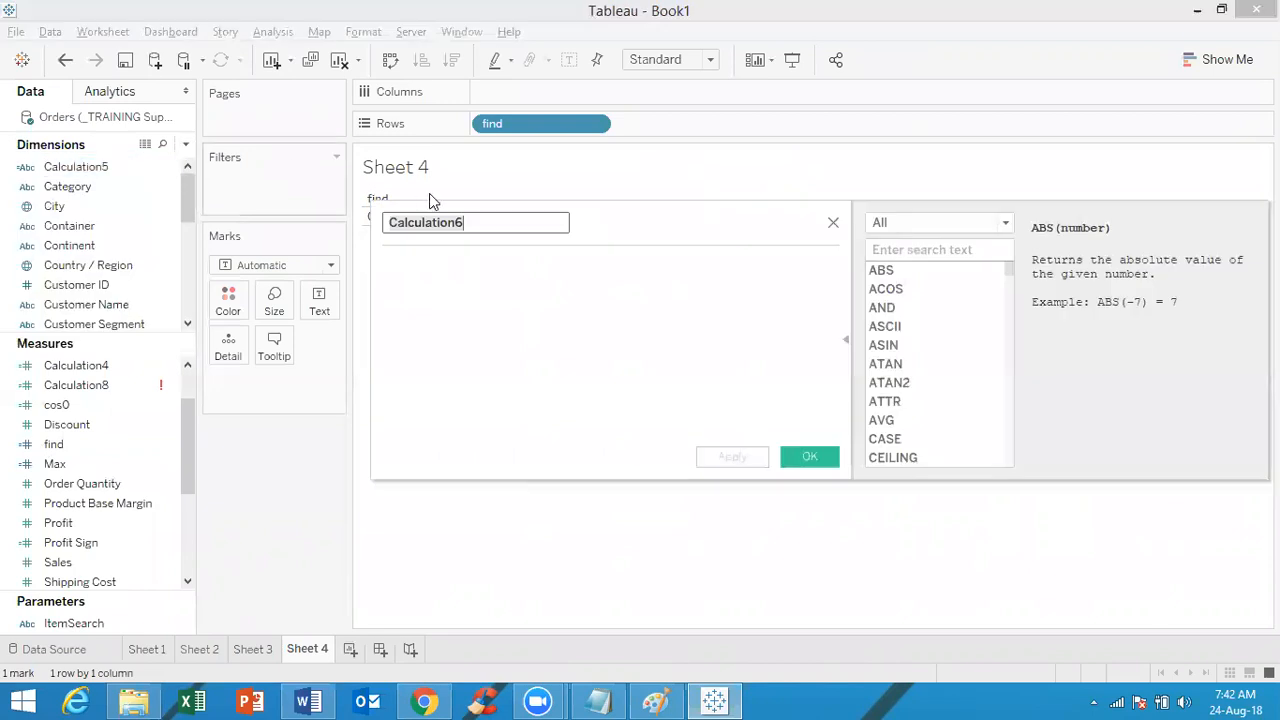
left_click(833, 222)
left_click(135, 325)
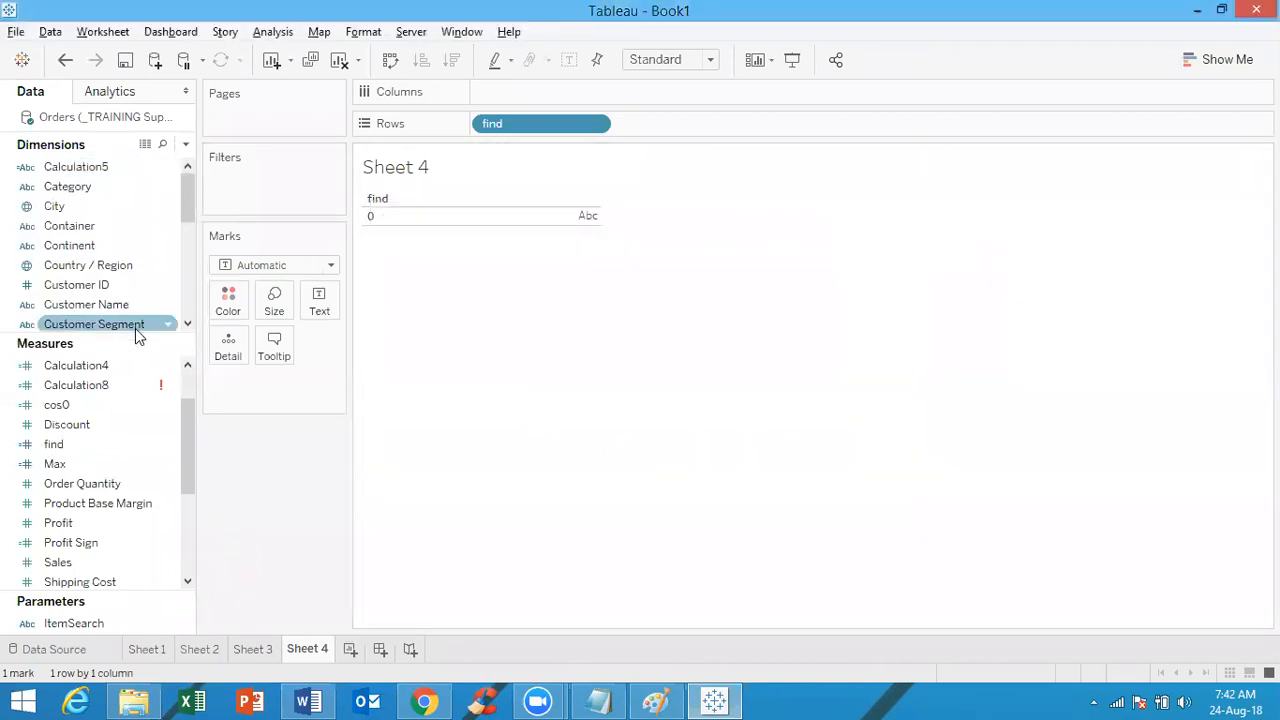
Open the find calculation for editing, list only the String functions, and examine the description of FINDNTH
left_click(52, 444)
right_click(52, 446)
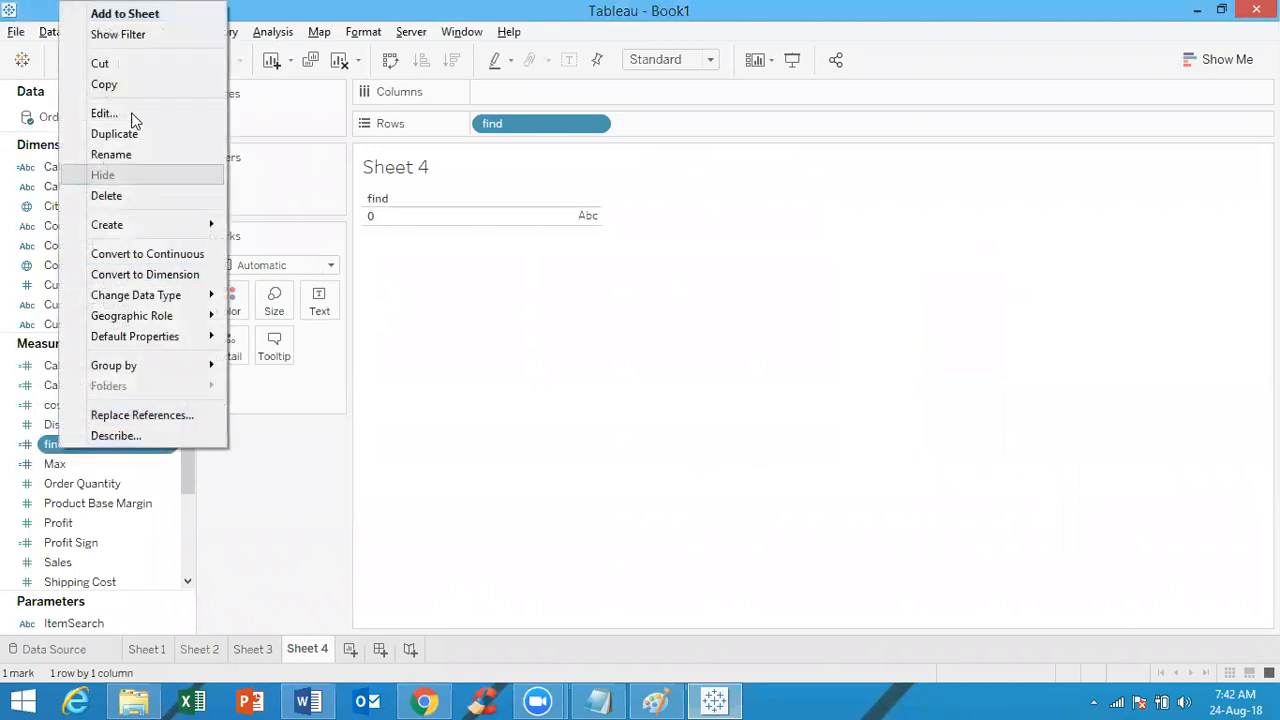
left_click(129, 119)
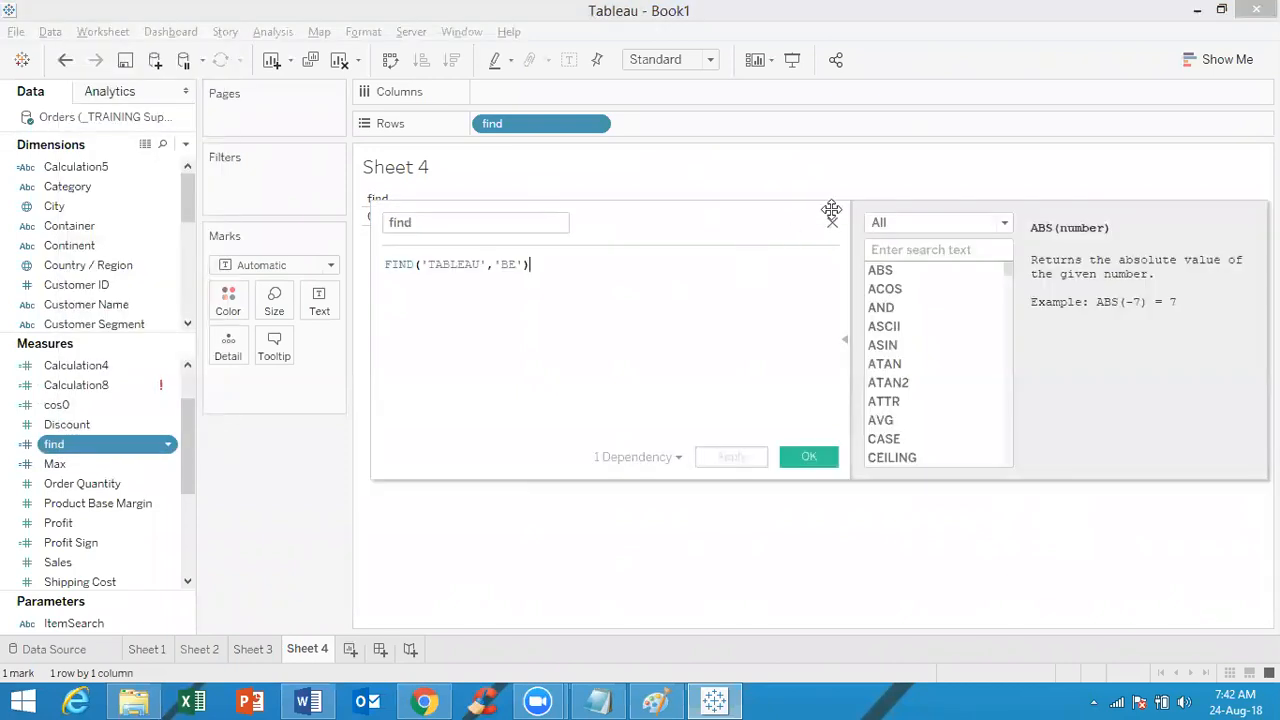
left_click(903, 224)
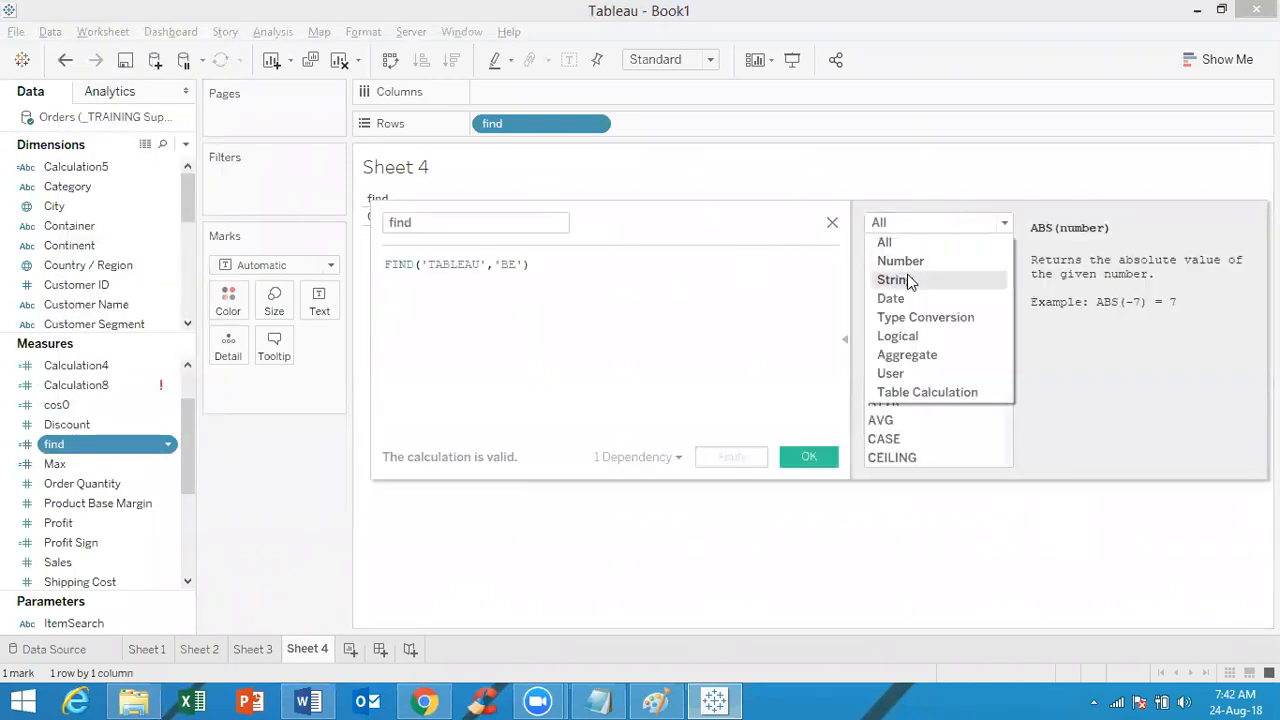
left_click(910, 280)
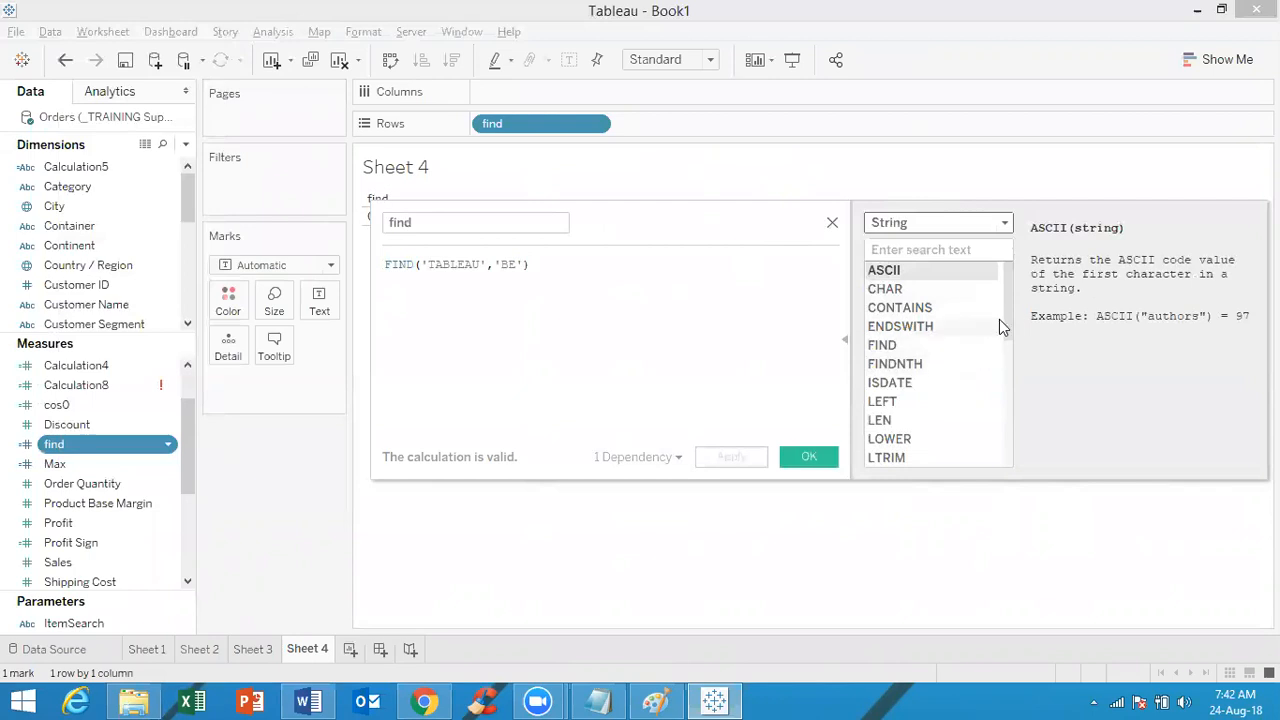
left_click_drag(1010, 314, 1025, 425)
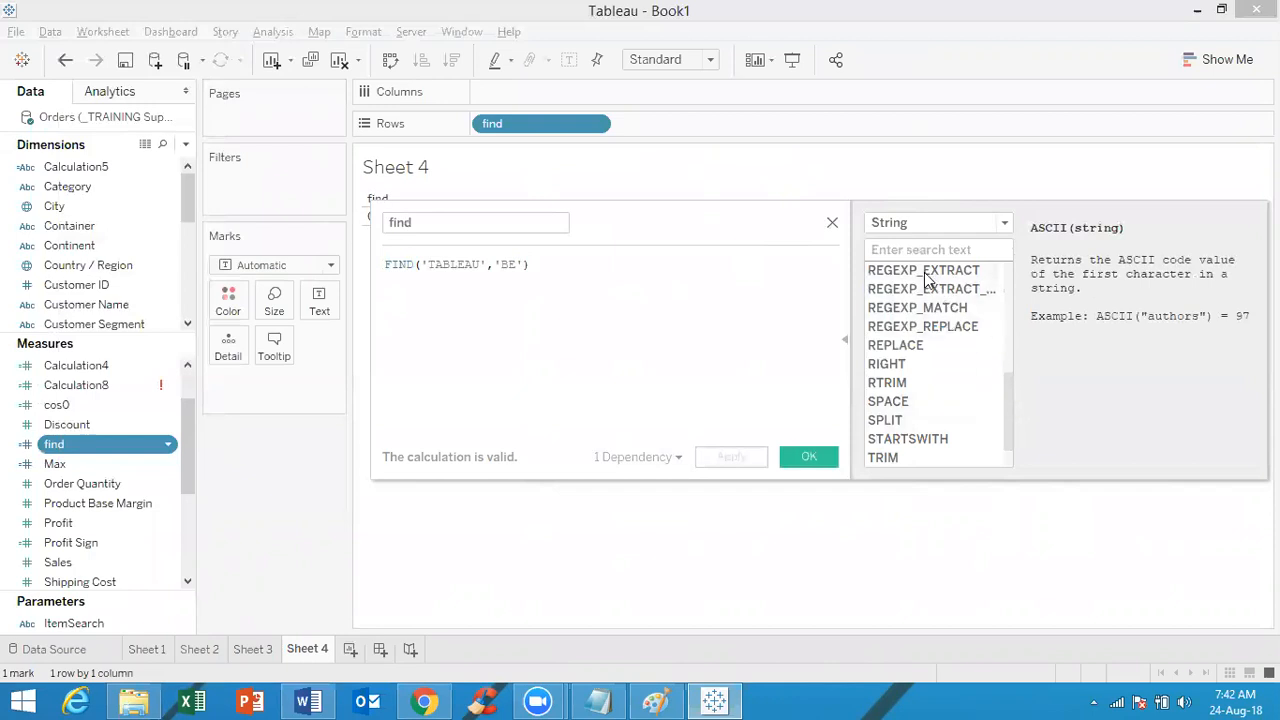
left_click_drag(1008, 392, 995, 272)
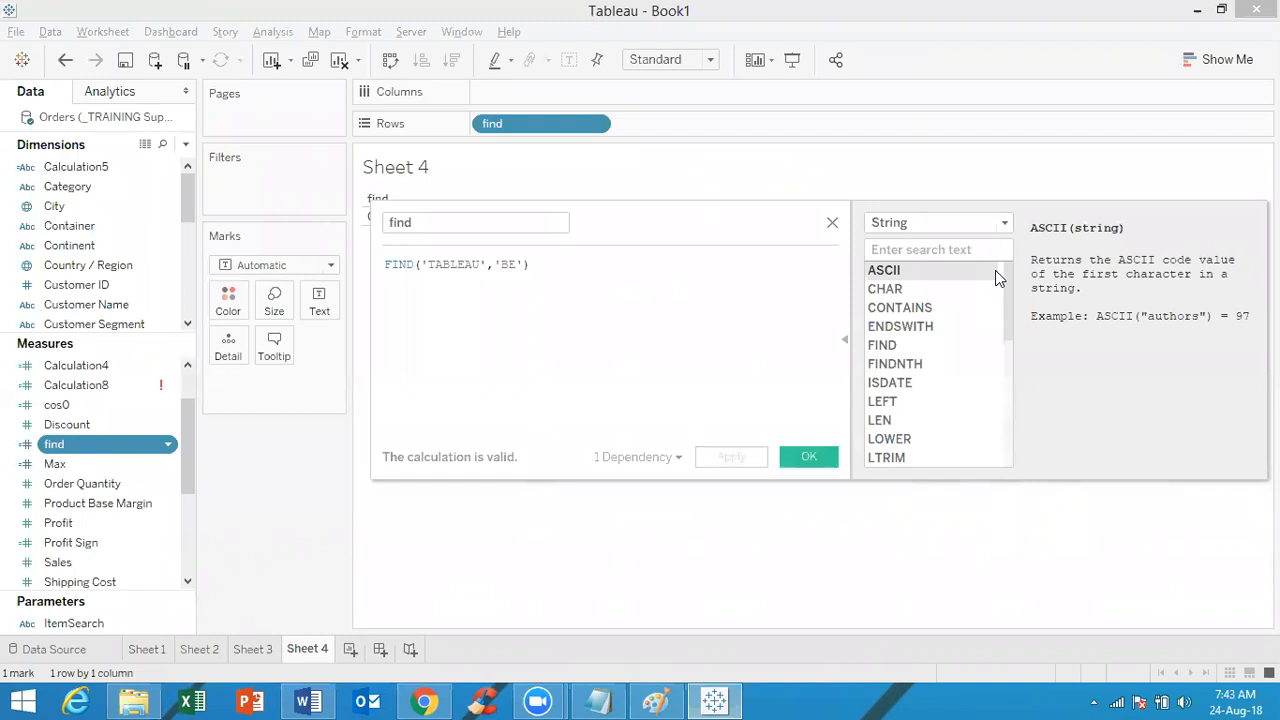
left_click(941, 368)
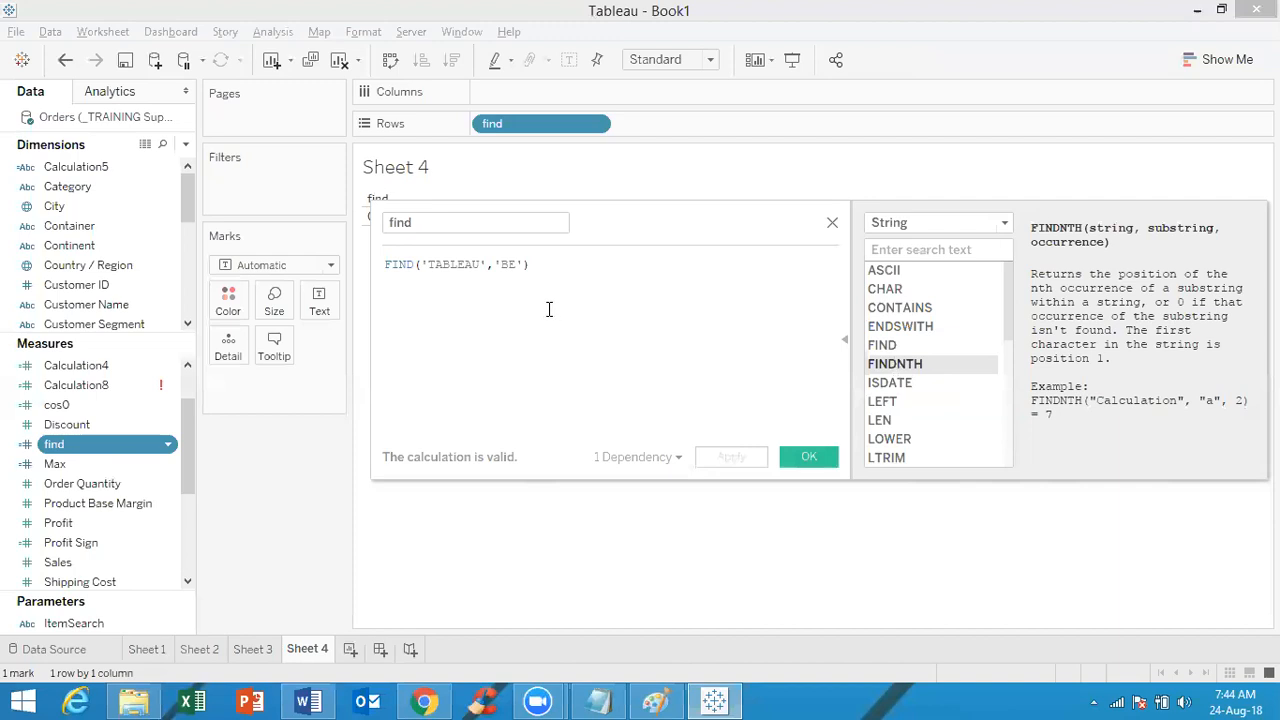
Change the find formula to FINDNTH('TABLEAU','A',2) and save the calculation
left_click(413, 268)
type("nth")
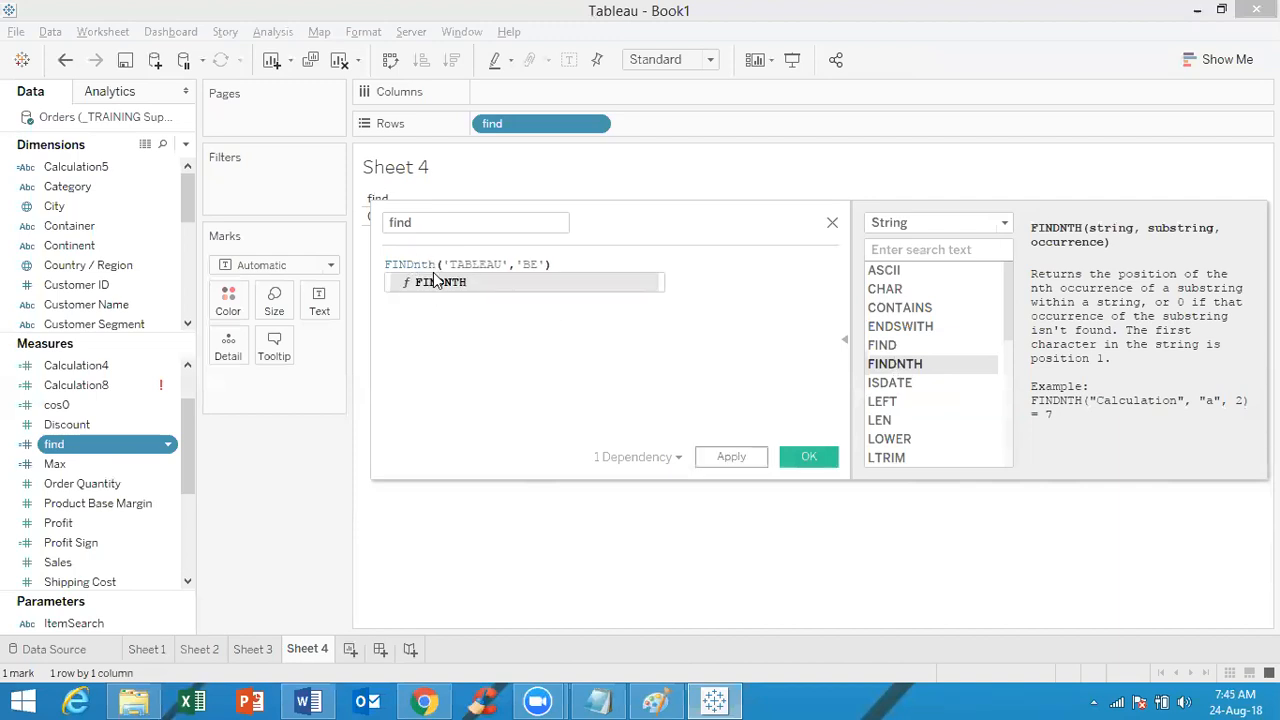
left_click(440, 283)
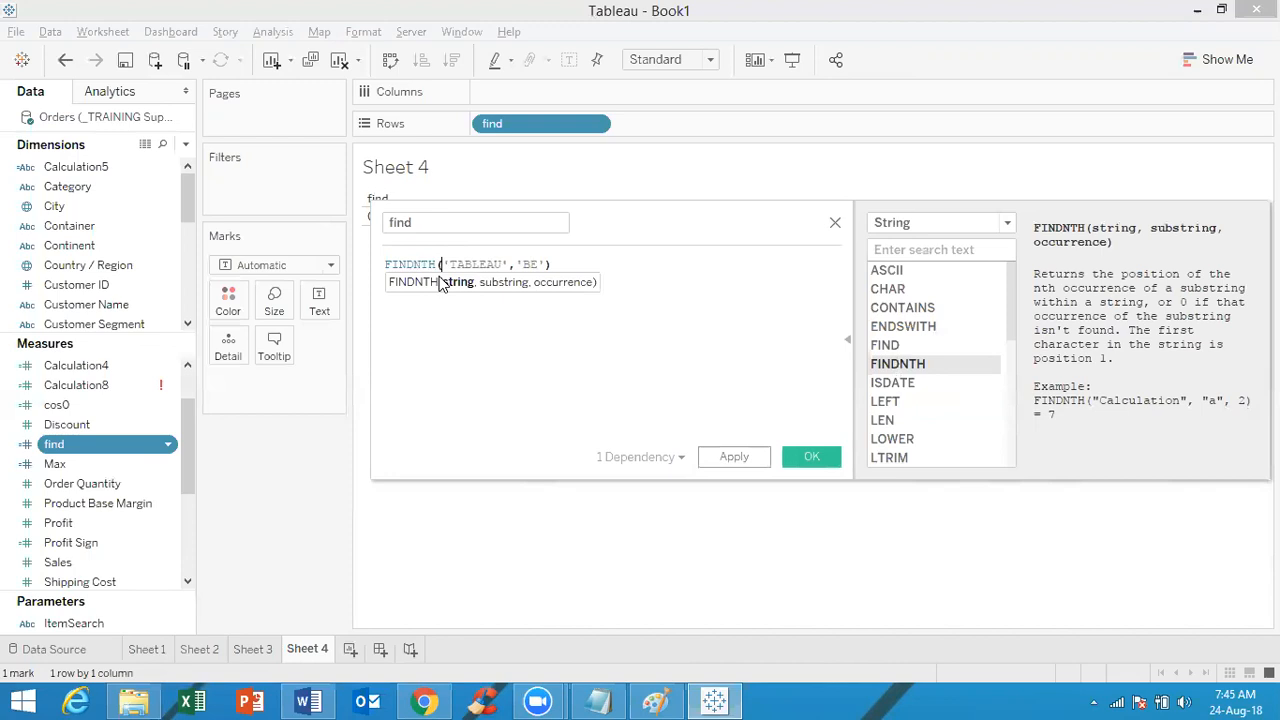
left_click(536, 263)
key("BackSpace")
key("BackSpace")
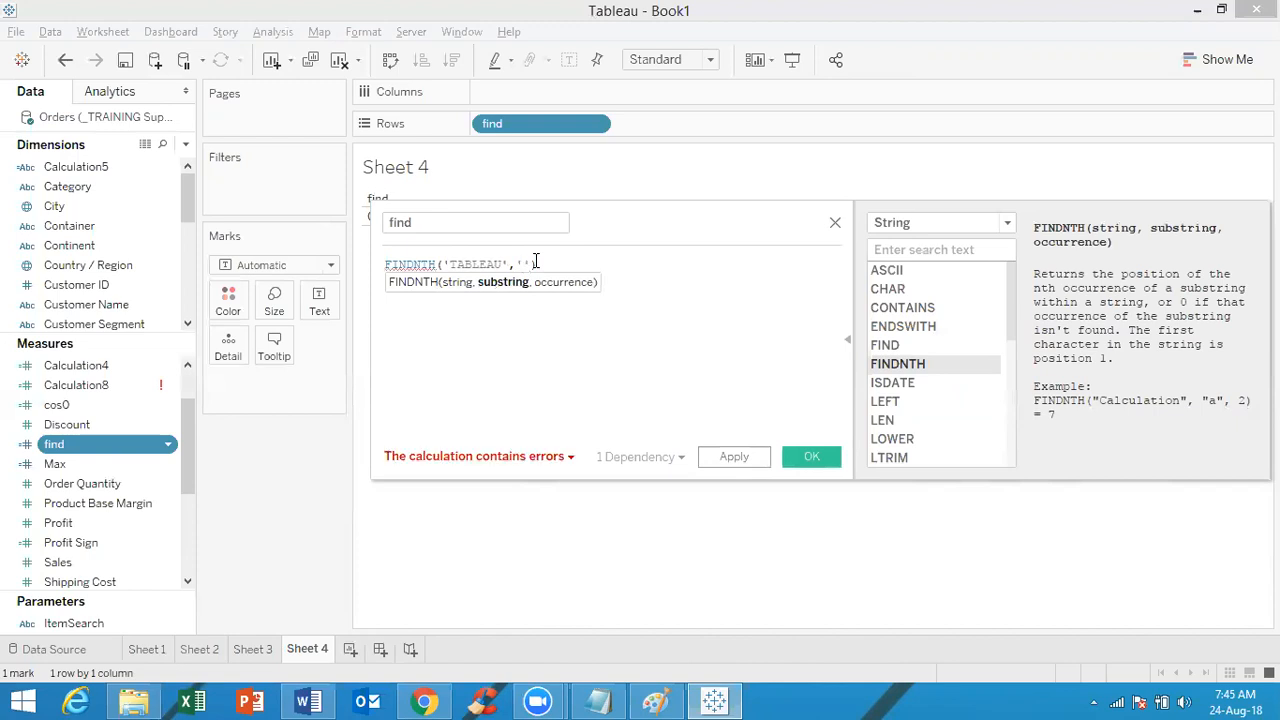
type("A'")
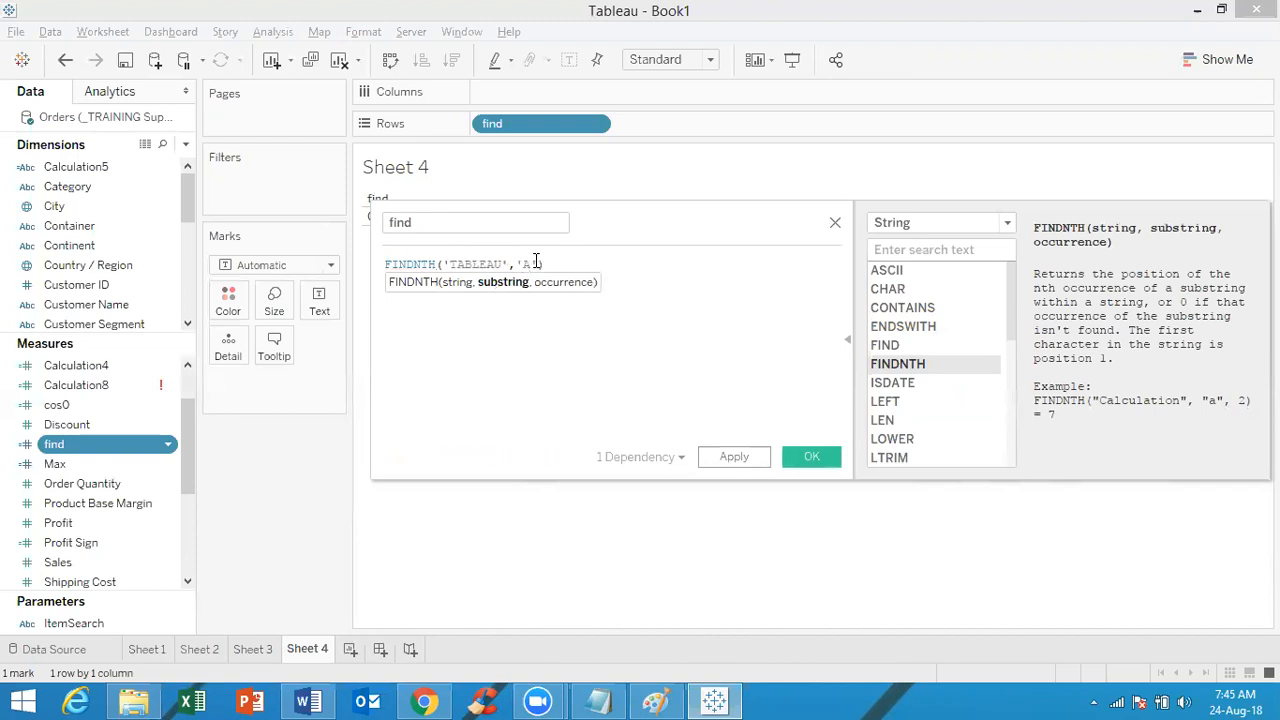
type(",2")
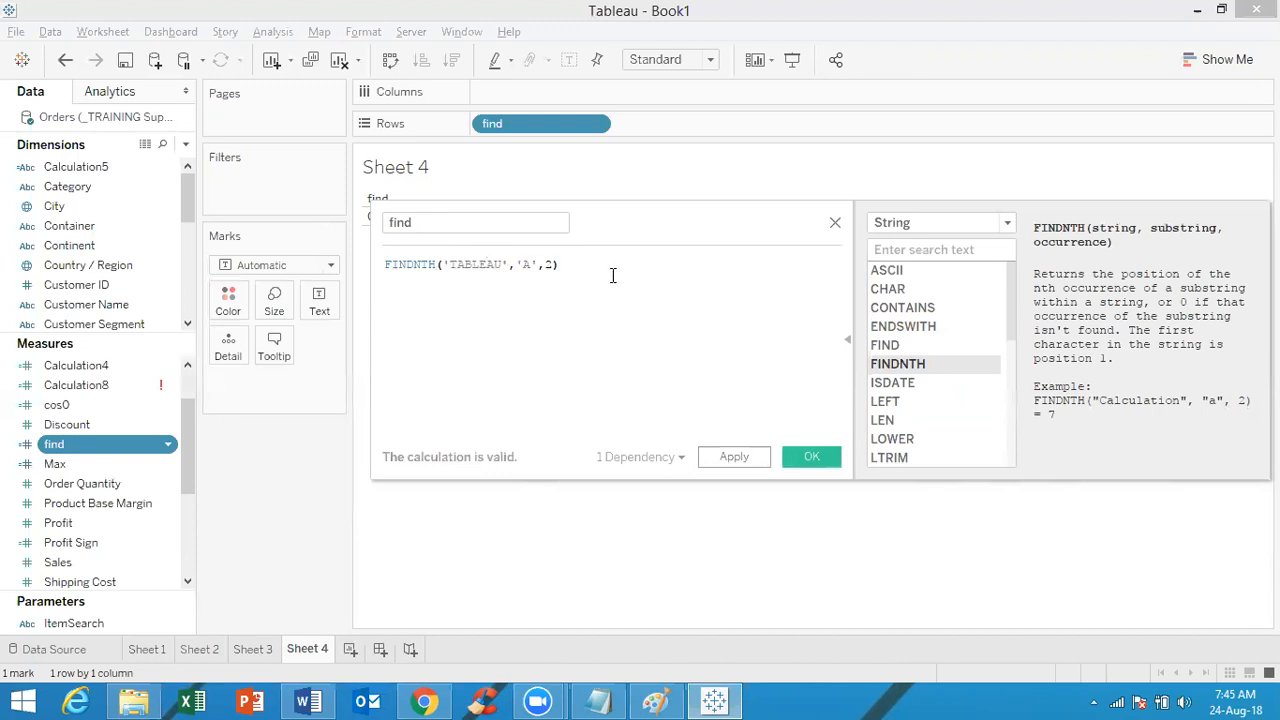
key("Return")
left_click(830, 450)
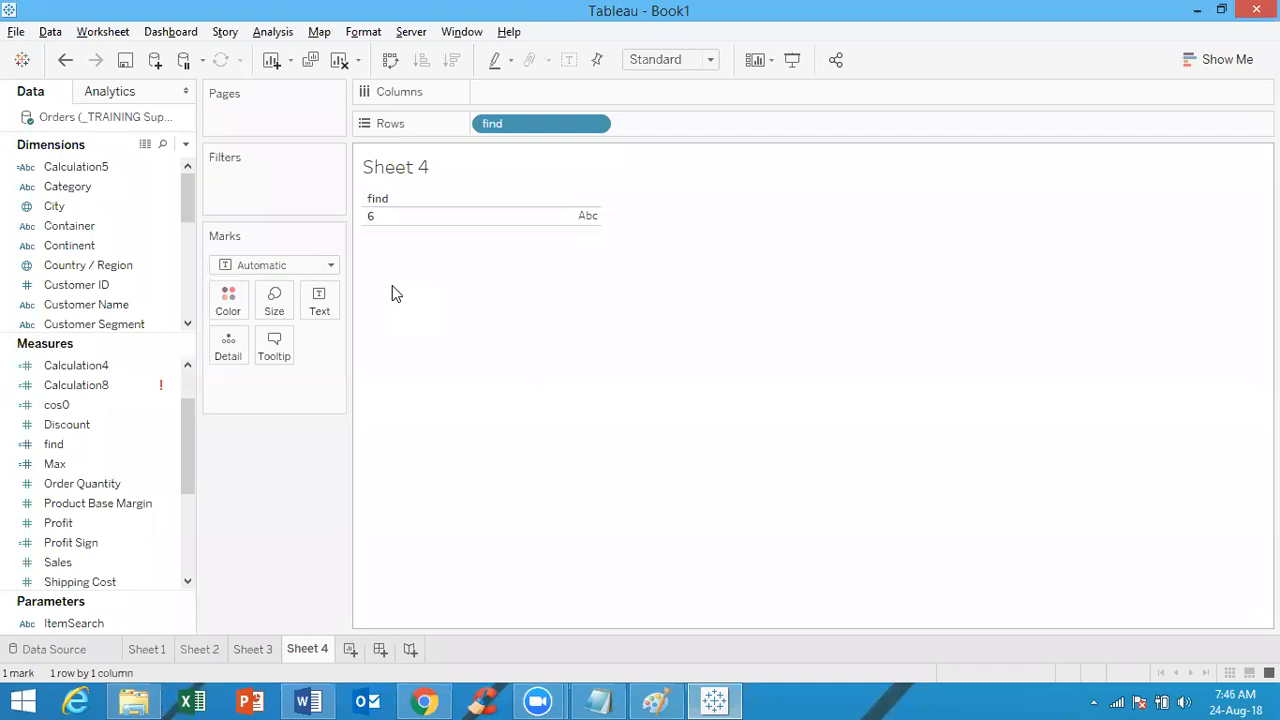
Edit the find calculation to use FIND instead of FINDNTH, giving FIND('TABLEAU','A',2), and save it
left_click(116, 304)
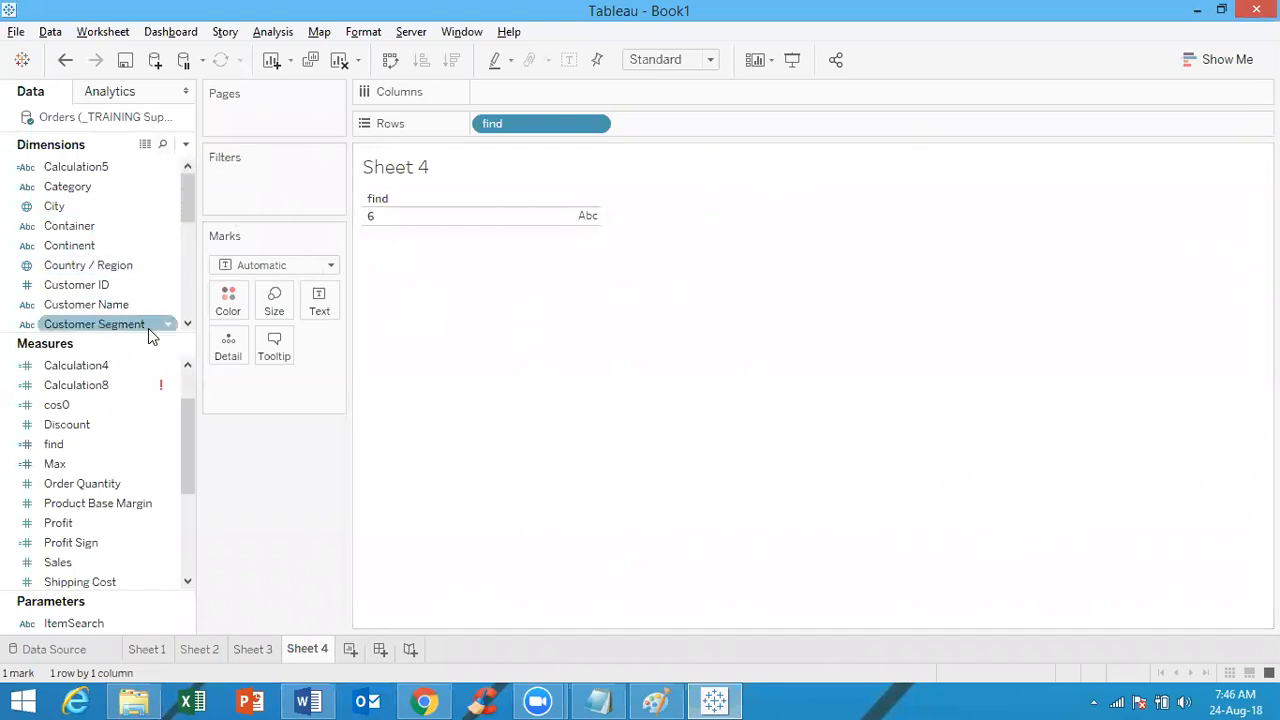
left_click(66, 448)
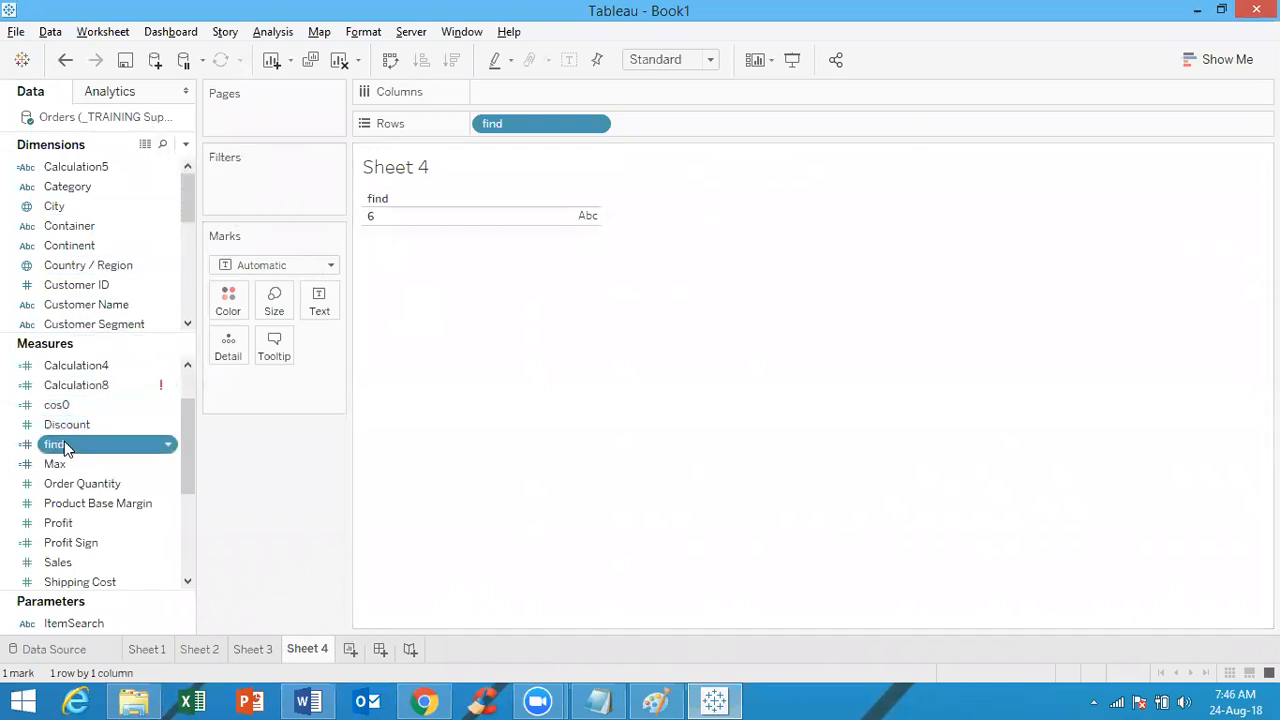
right_click(66, 448)
left_click(155, 117)
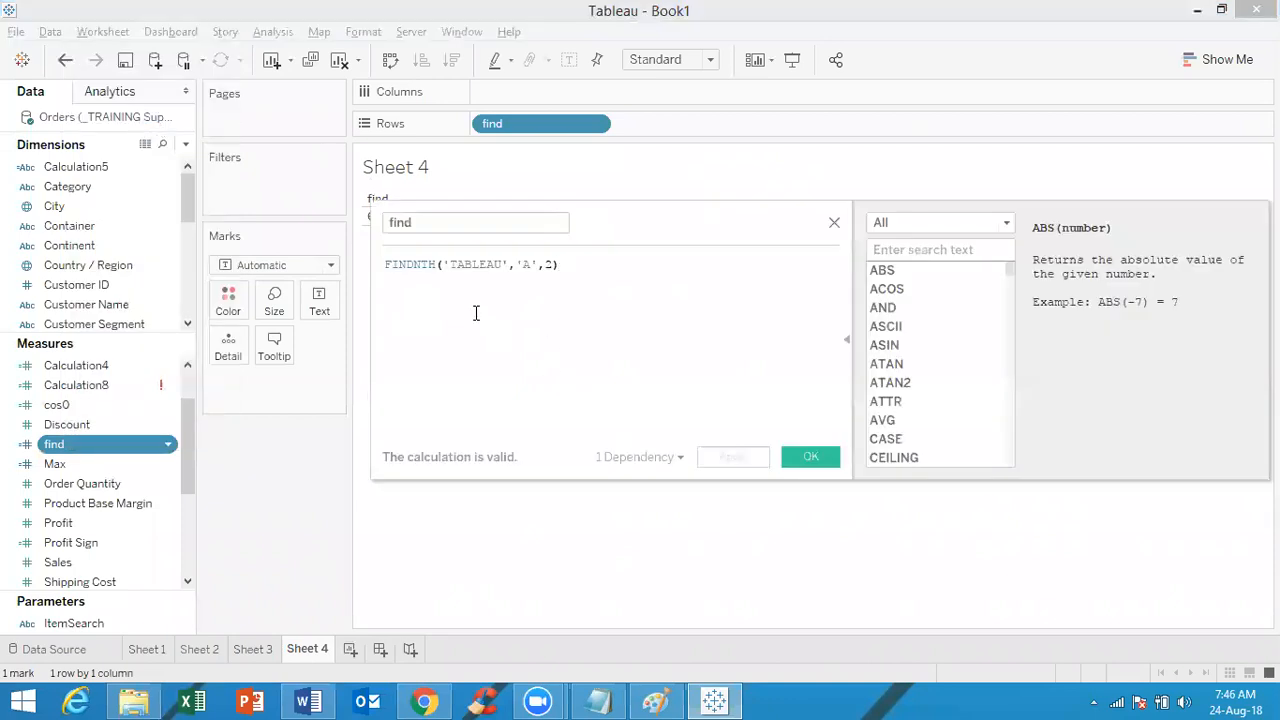
left_click(437, 266)
key("BackSpace")
key("BackSpace")
key("BackSpace")
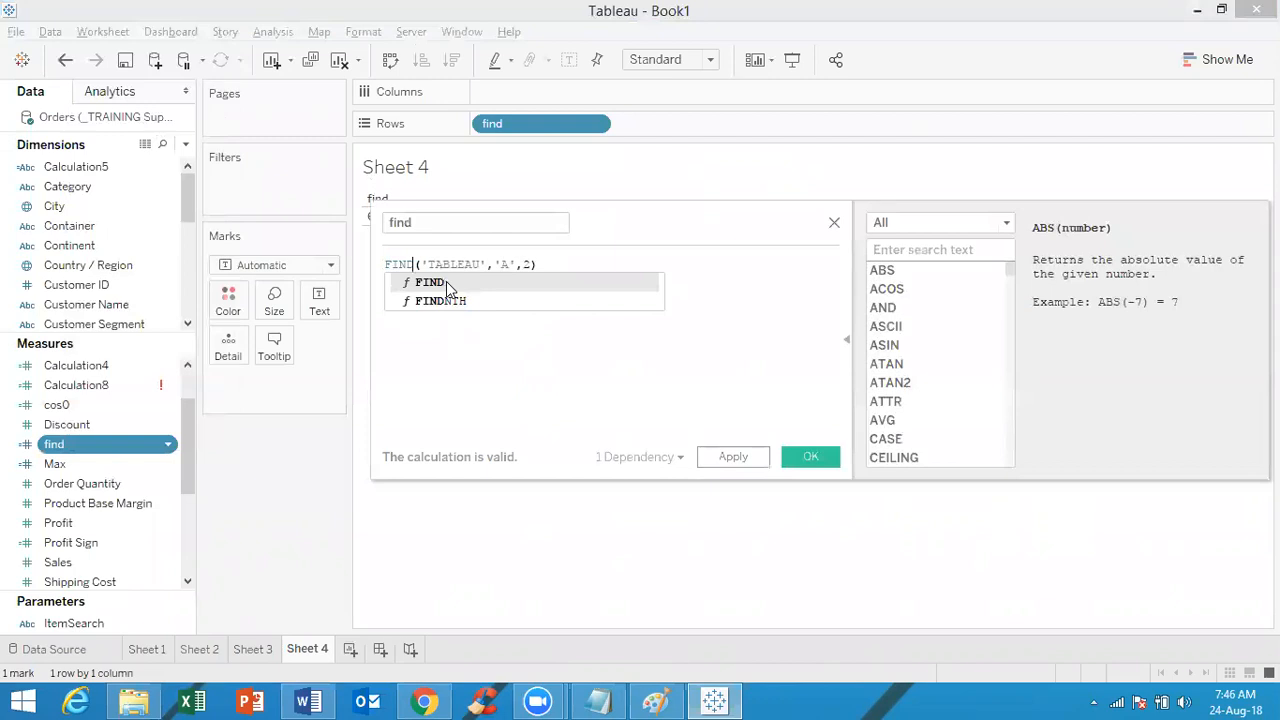
left_click(447, 286)
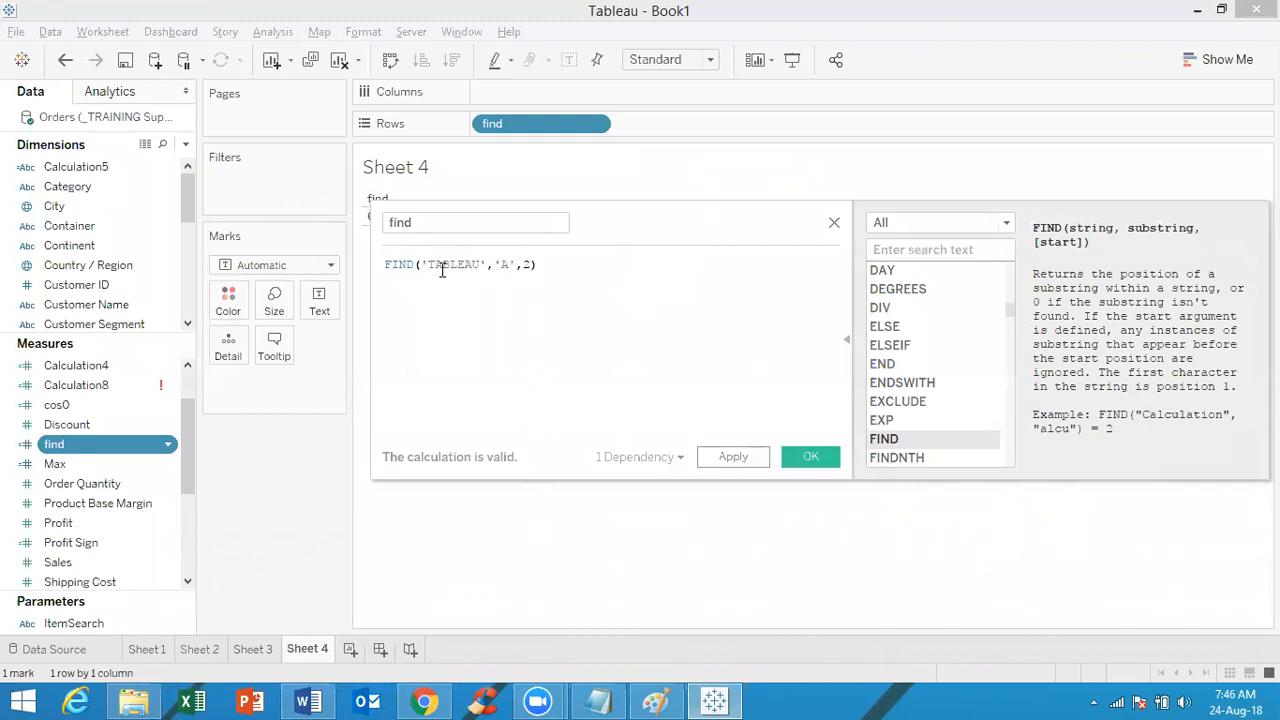
left_click(808, 457)
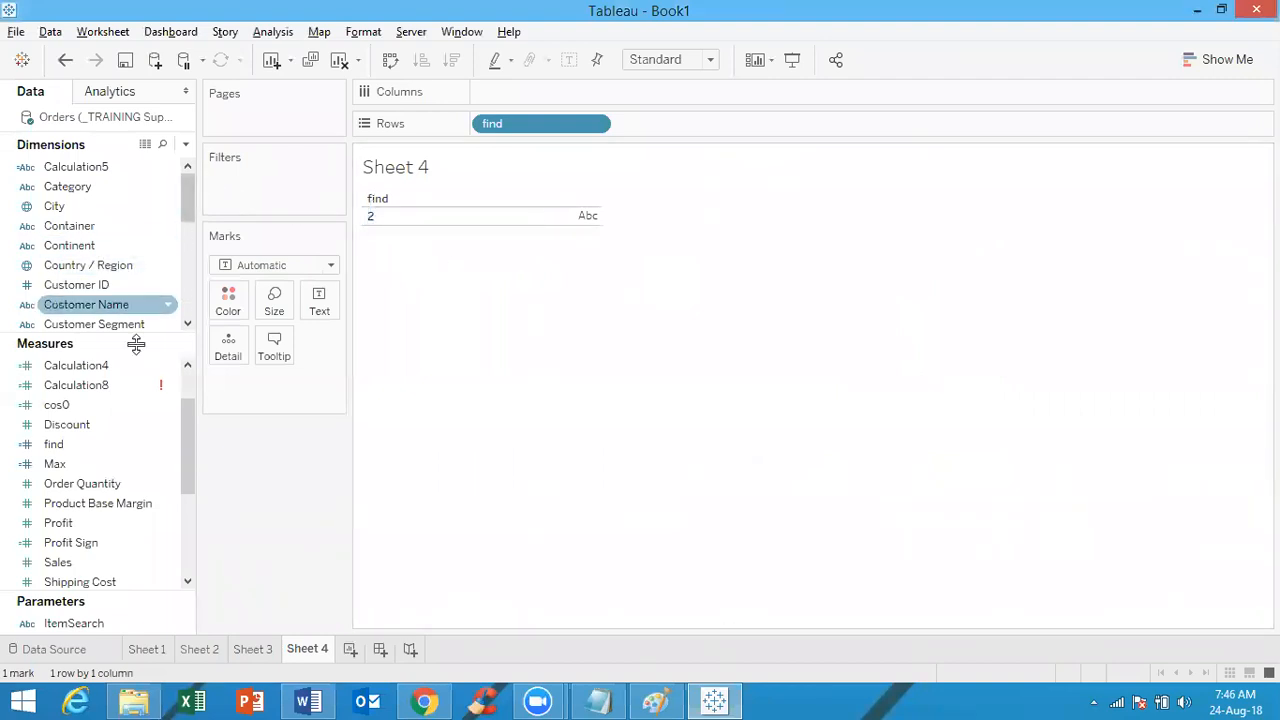
Reopen the find calculation, list only the String functions, and examine the description of SPLIT
right_click(128, 447)
left_click(226, 110)
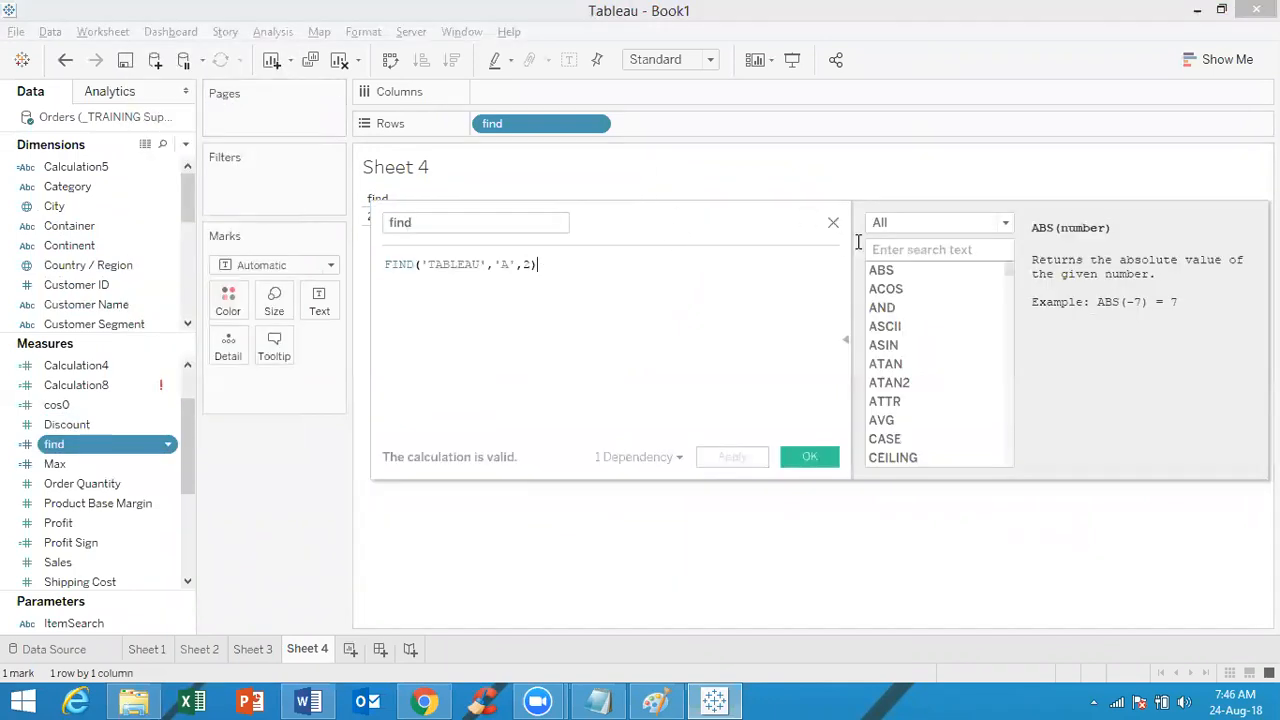
left_click(933, 224)
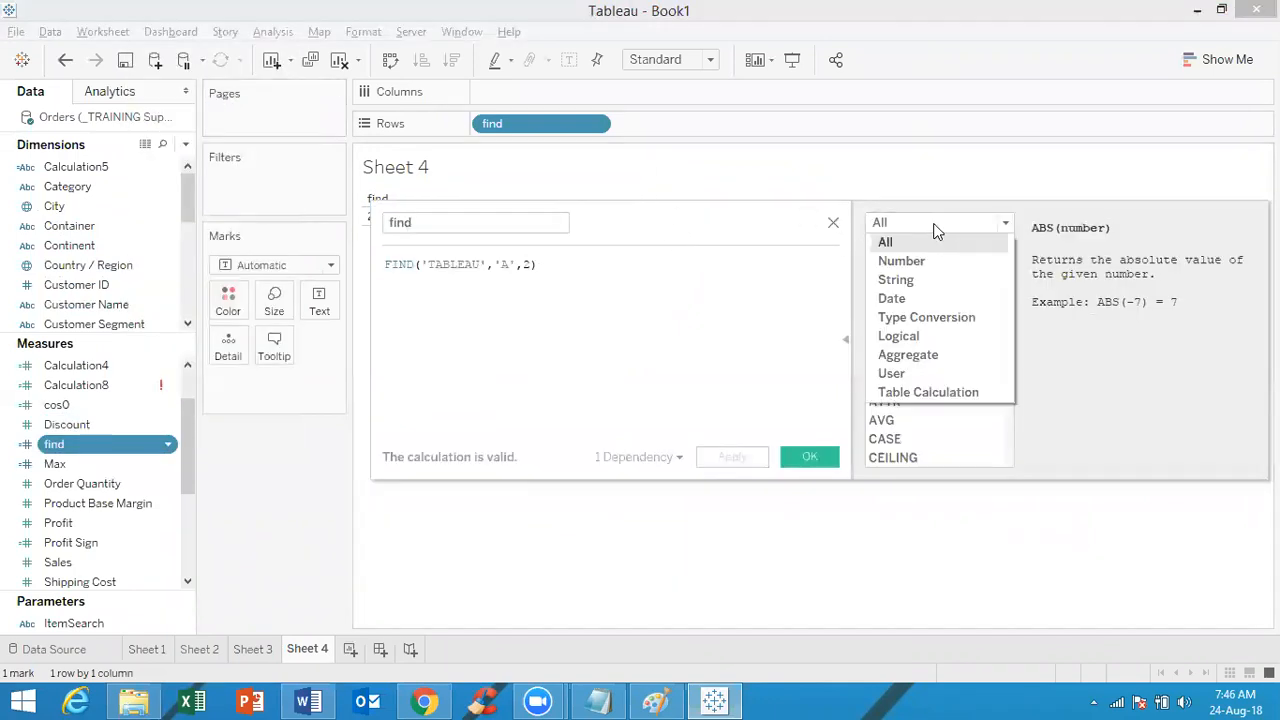
left_click(914, 279)
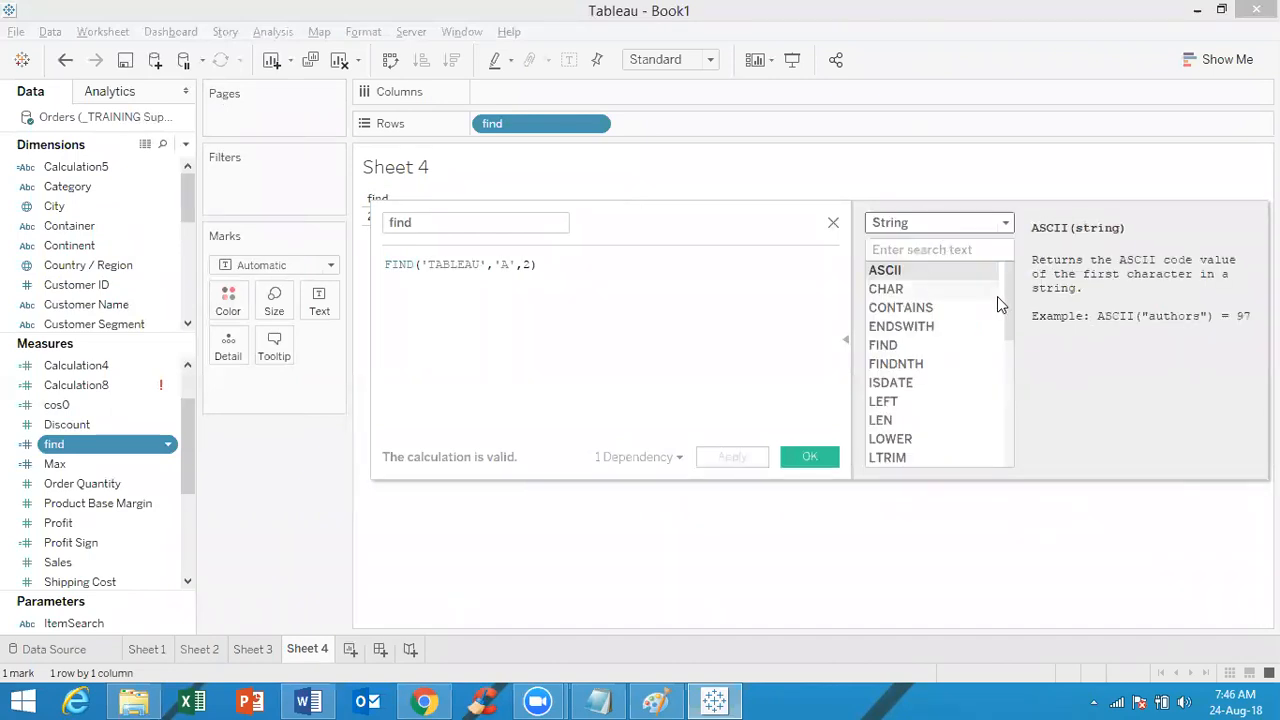
left_click_drag(1008, 313, 1010, 430)
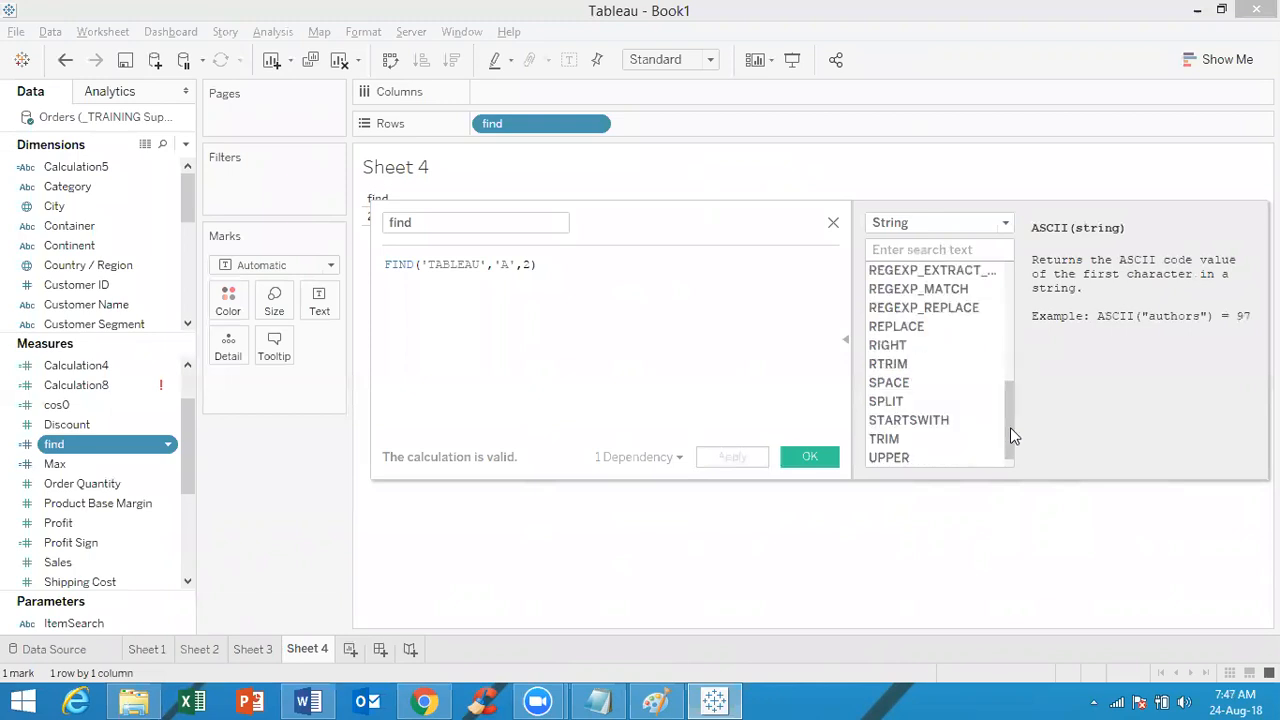
left_click(956, 394)
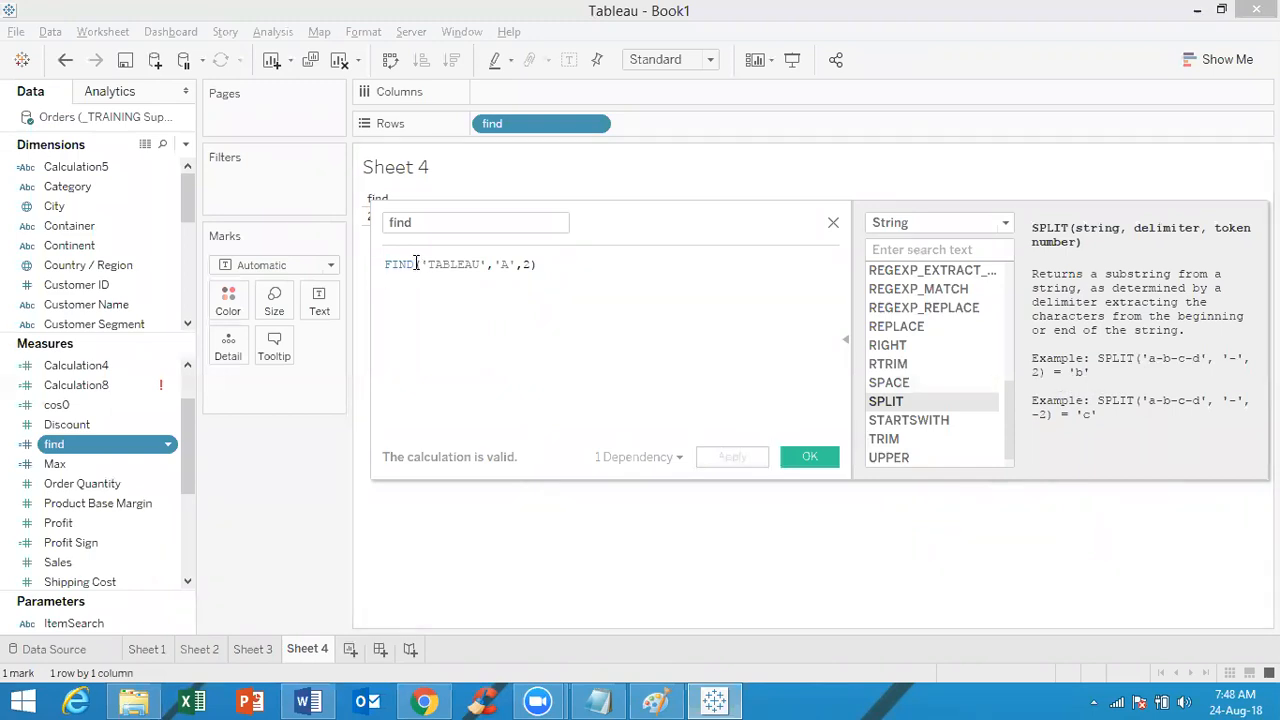
Replace the FIND function with SPLIT in the formula and set its string argument to 'A_B_C'
left_click_drag(415, 264, 370, 263)
type("split")
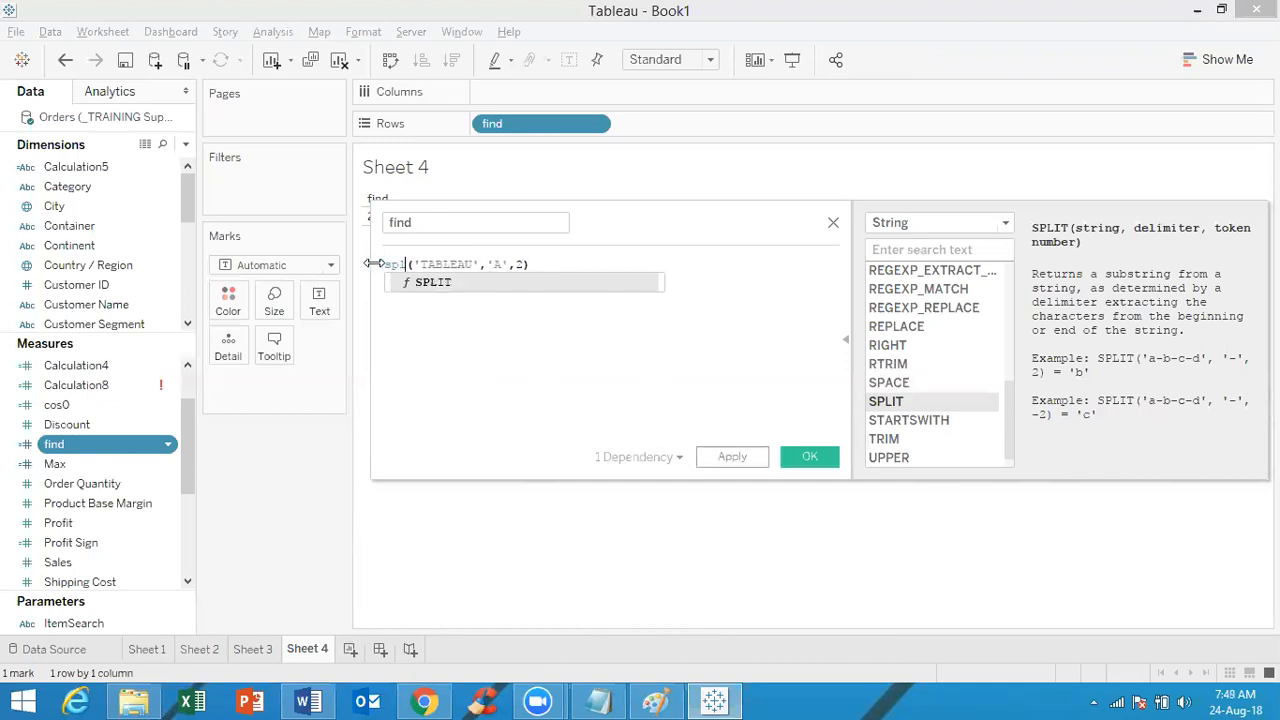
left_click(445, 287)
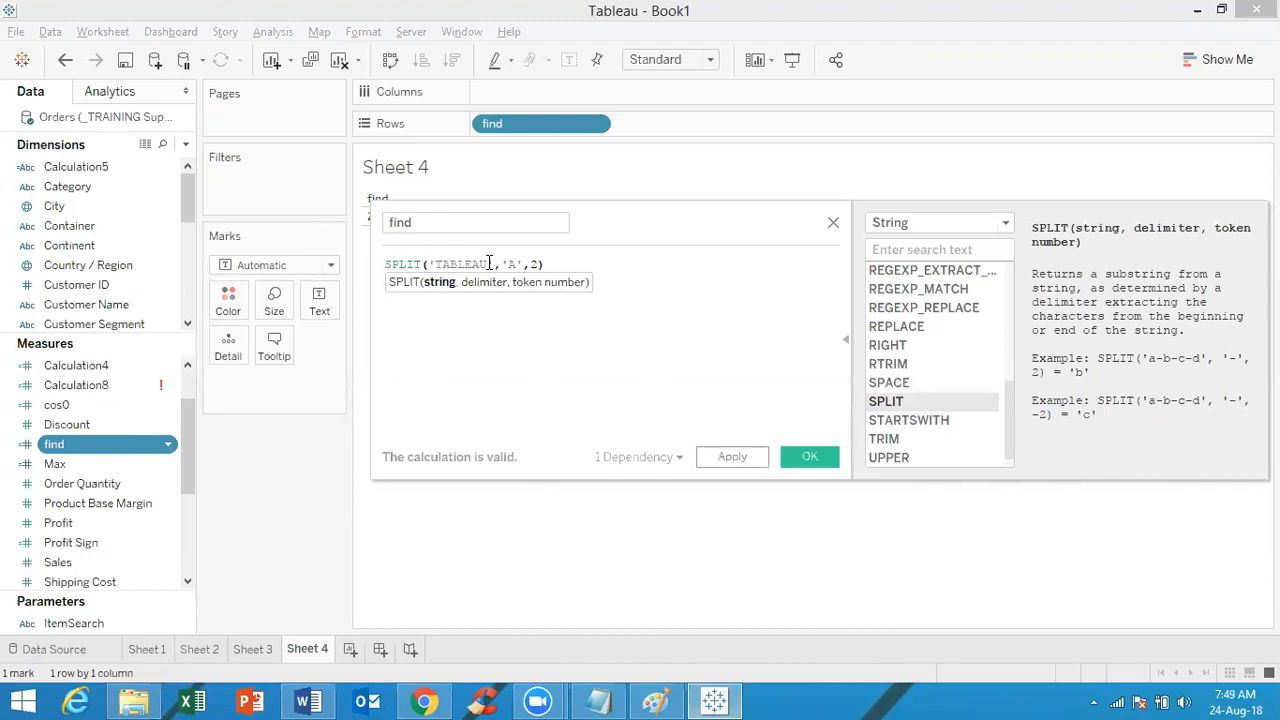
left_click(488, 263)
left_click_drag(488, 263, 436, 263)
type("A_")
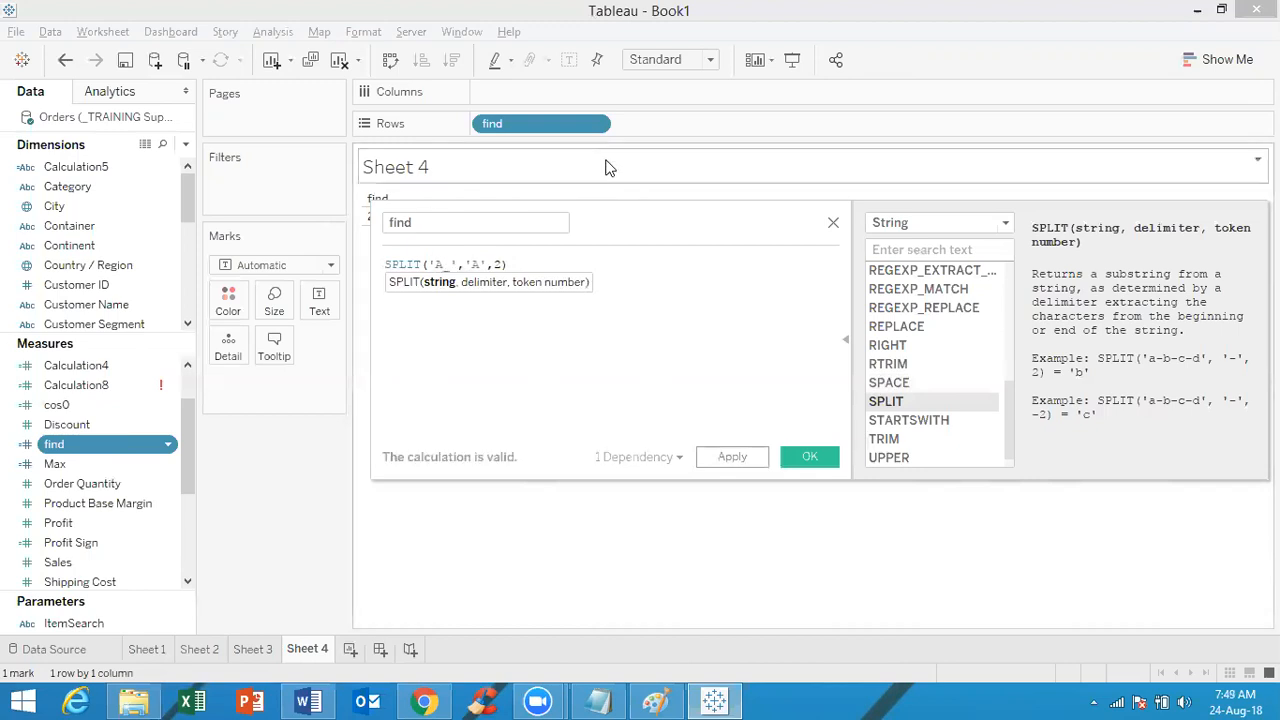
type("E")
type("_C")
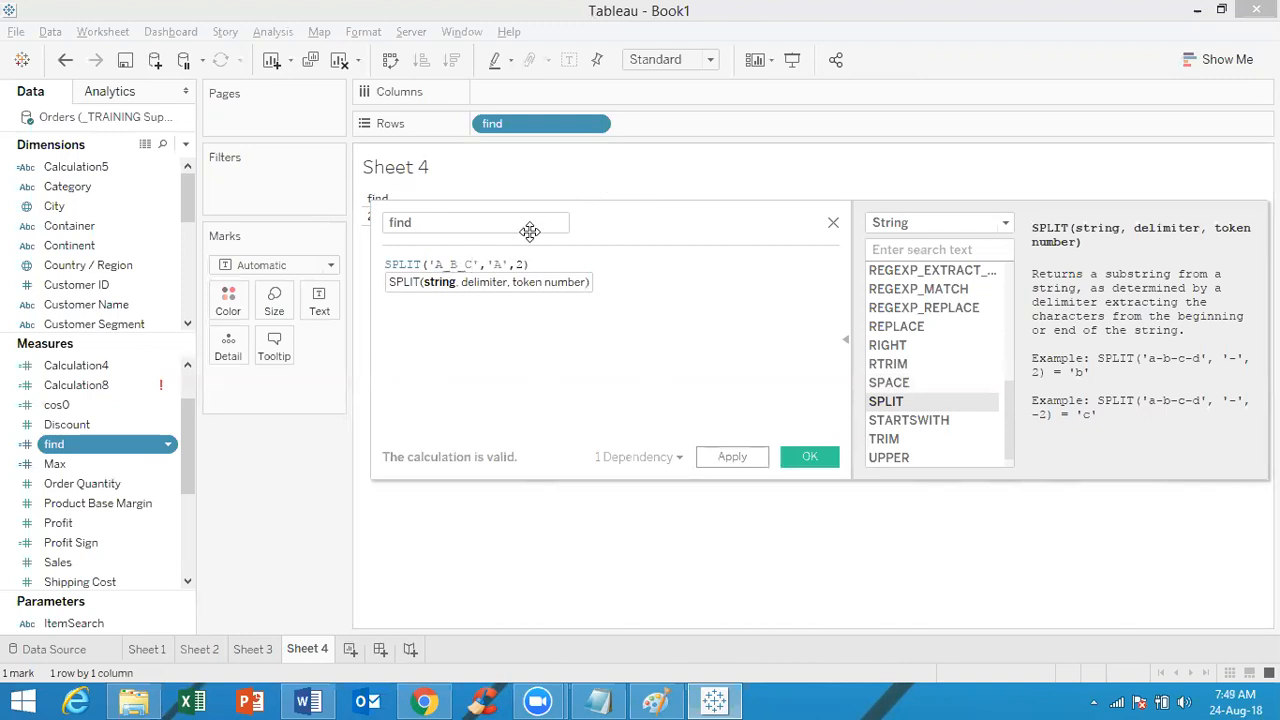
Set the SPLIT formula's delimiter to '_' and its token number to 1
left_click_drag(494, 263, 503, 265)
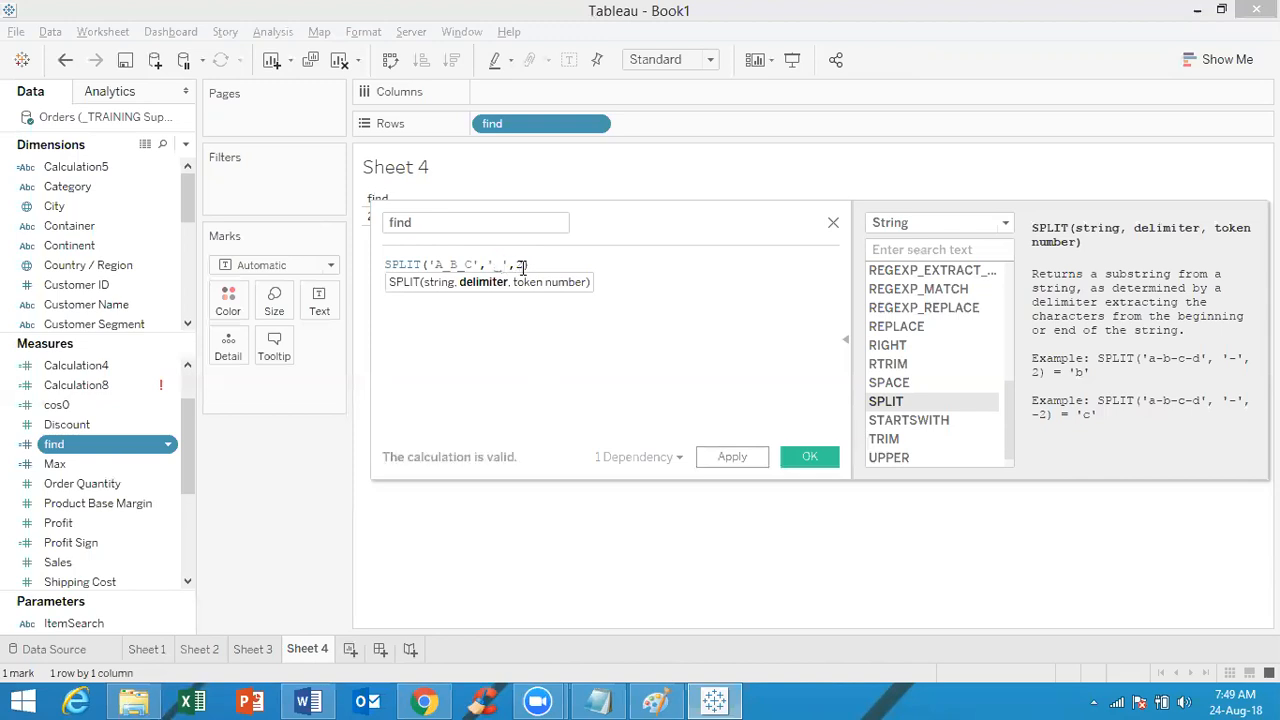
left_click(522, 266)
key("BackSpace")
type("1")
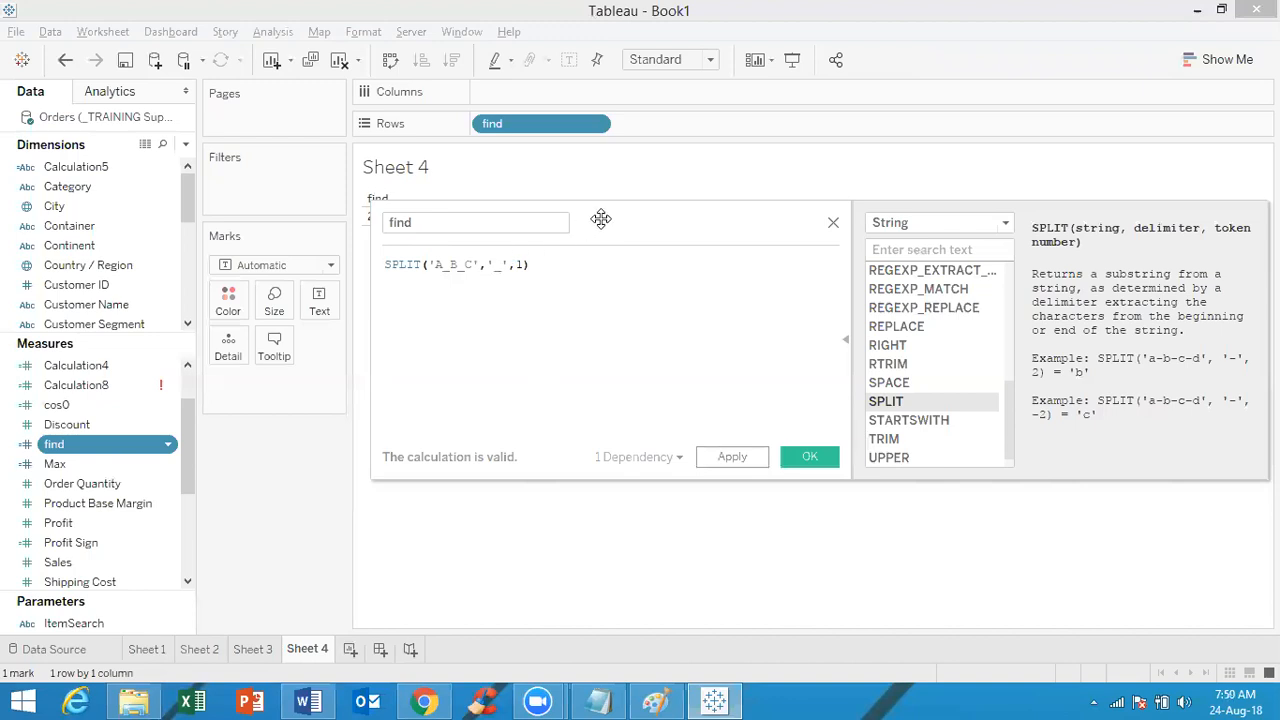
Move the calculation editor clear of the find value in the view and rename the calculation as split
left_click_drag(600, 218, 746, 170)
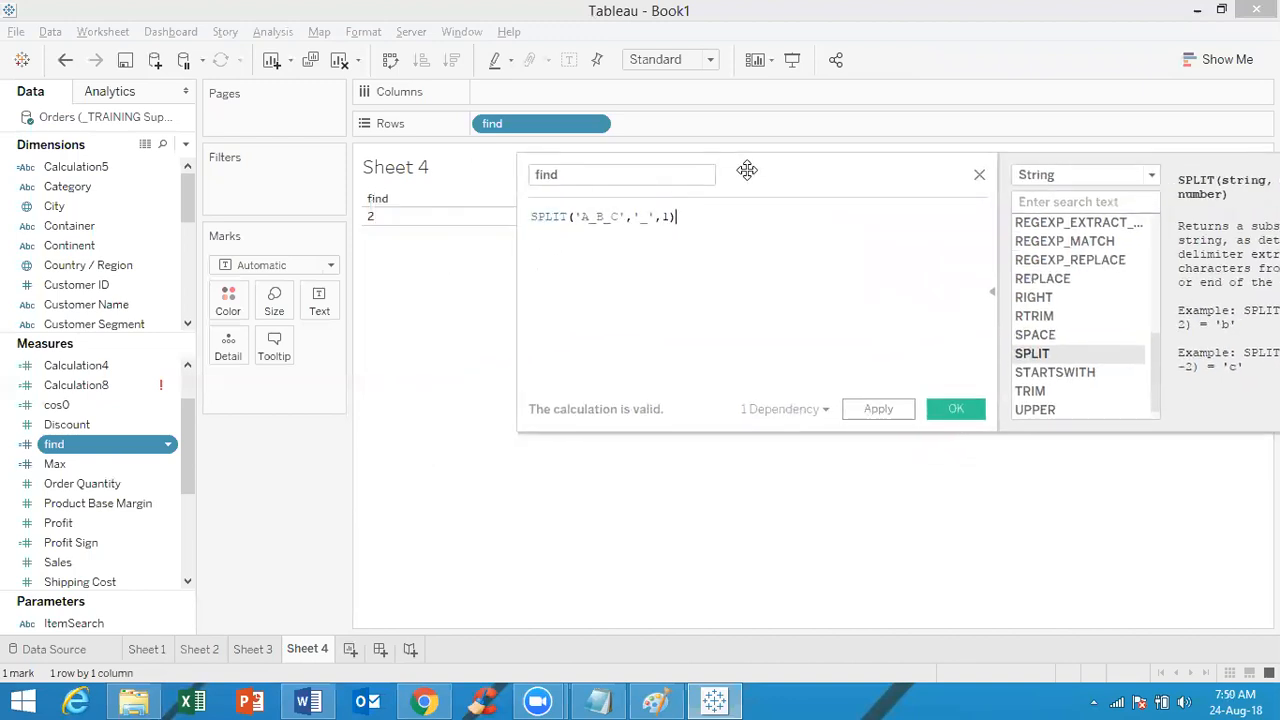
double_click(601, 177)
type("spl")
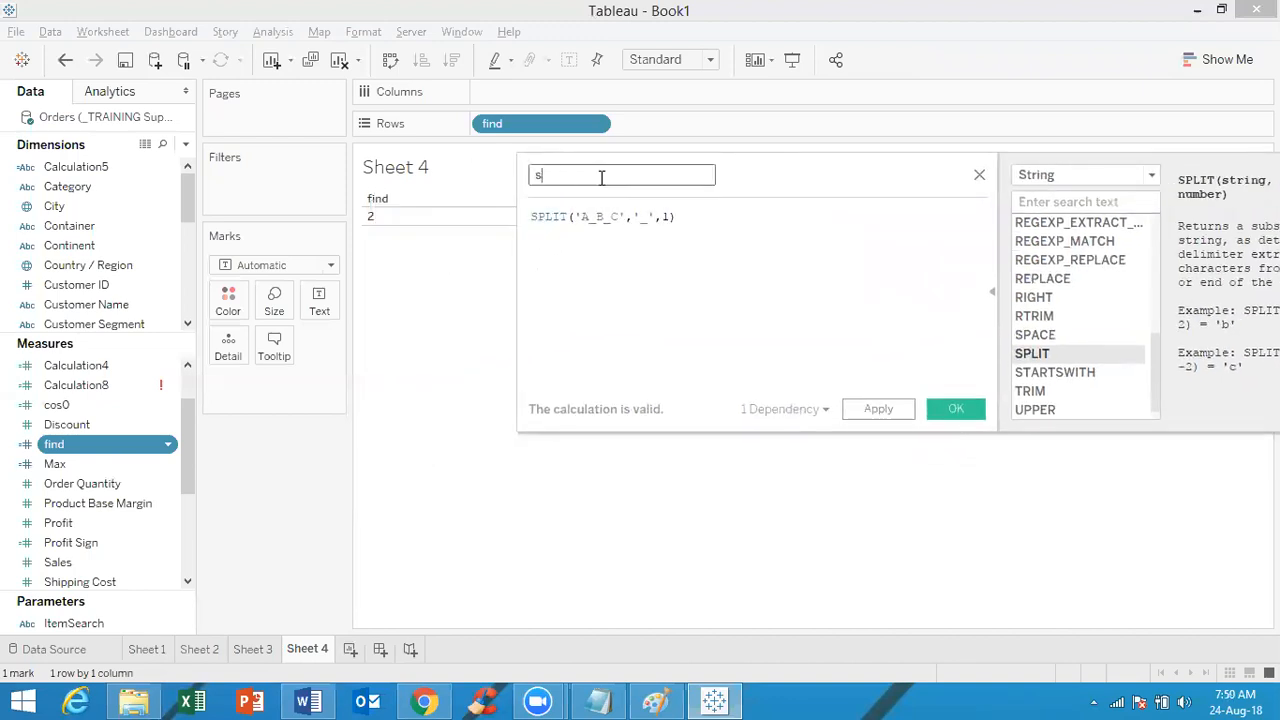
type("it")
Examine the string, delimiter and token number arguments in the SPLIT formula
left_click(621, 216)
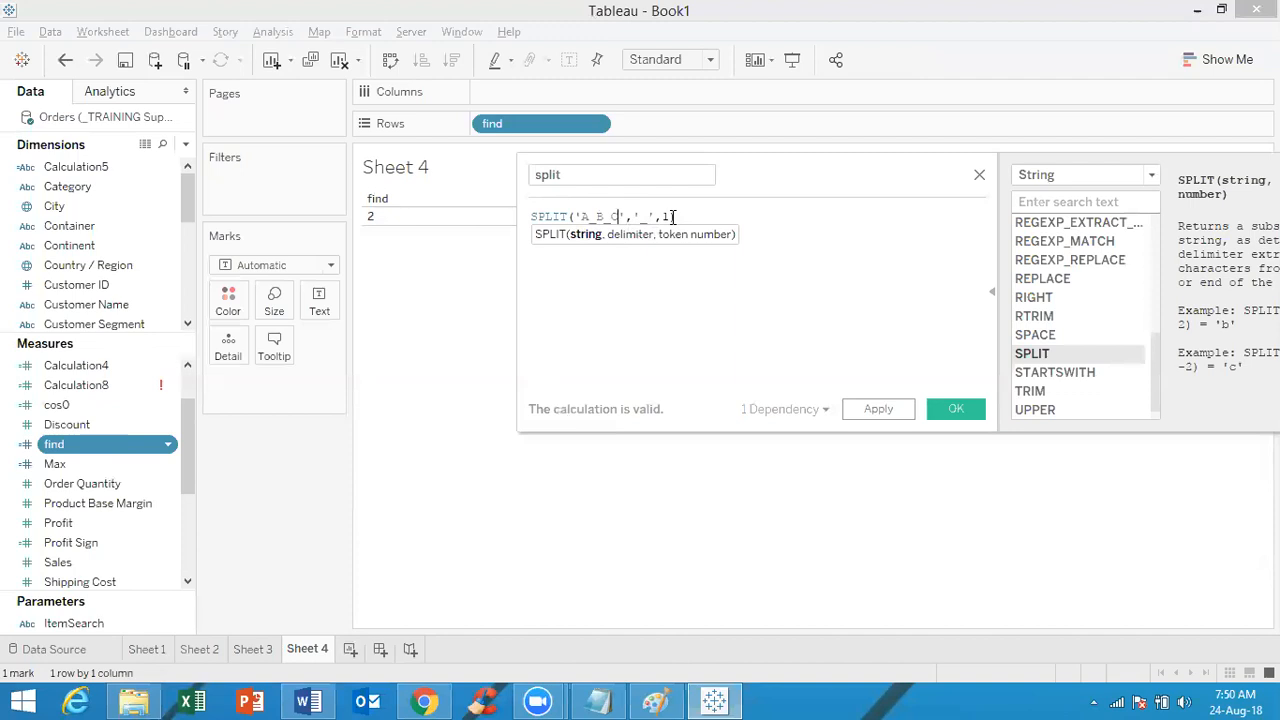
left_click(612, 217)
left_click(668, 217)
left_click(591, 216)
left_click_drag(583, 216, 662, 217)
left_click(671, 218)
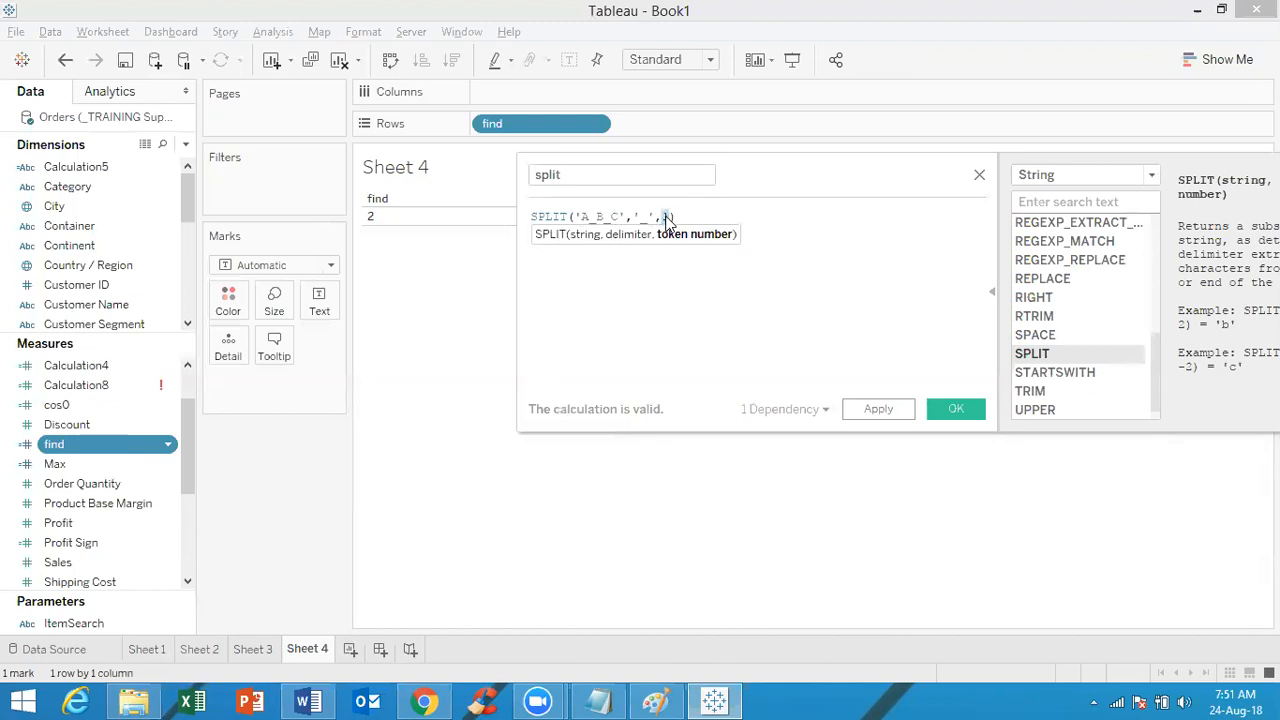
left_click(757, 218)
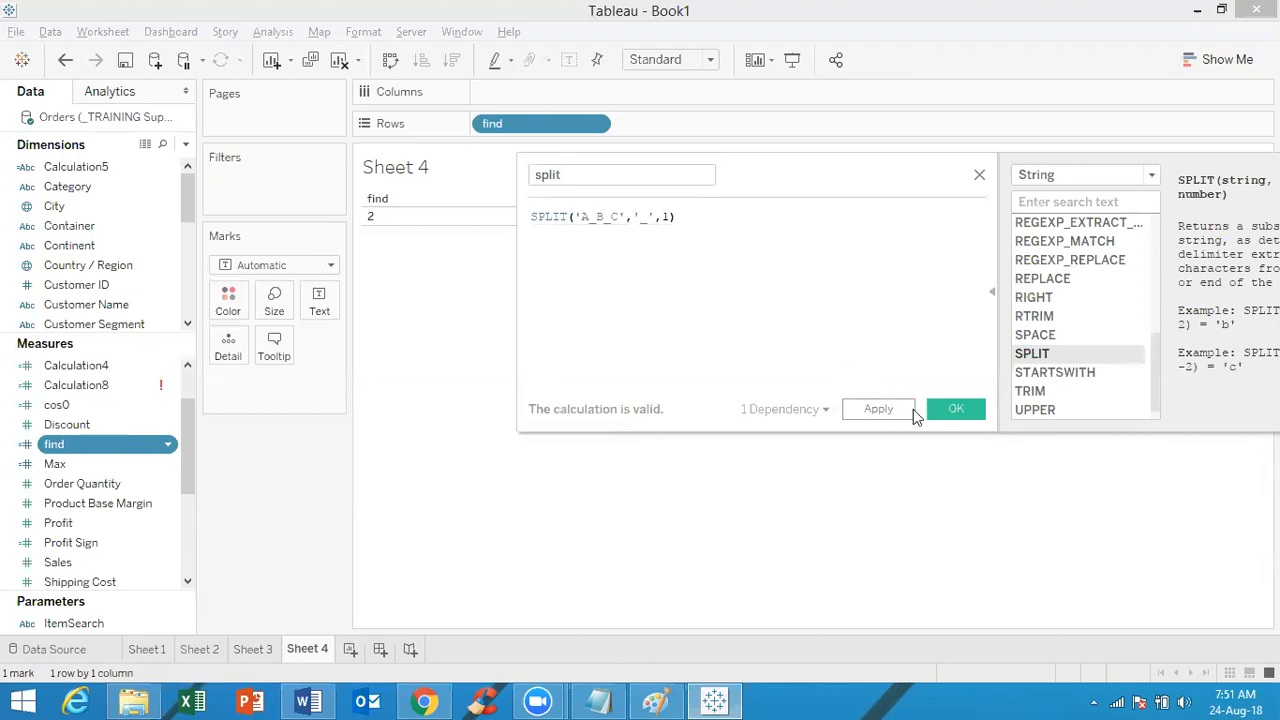
Save the split calculation and clear its field from the Rows shelf
left_click(940, 412)
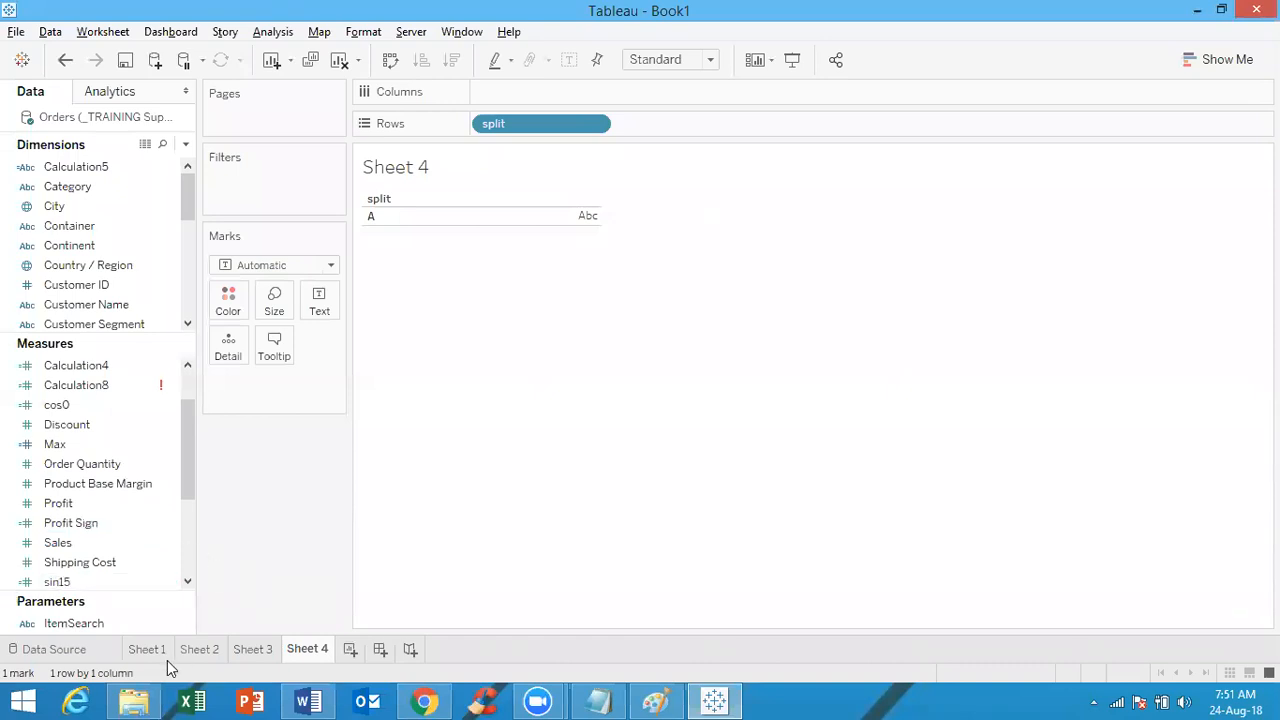
left_click_drag(514, 126, 540, 88)
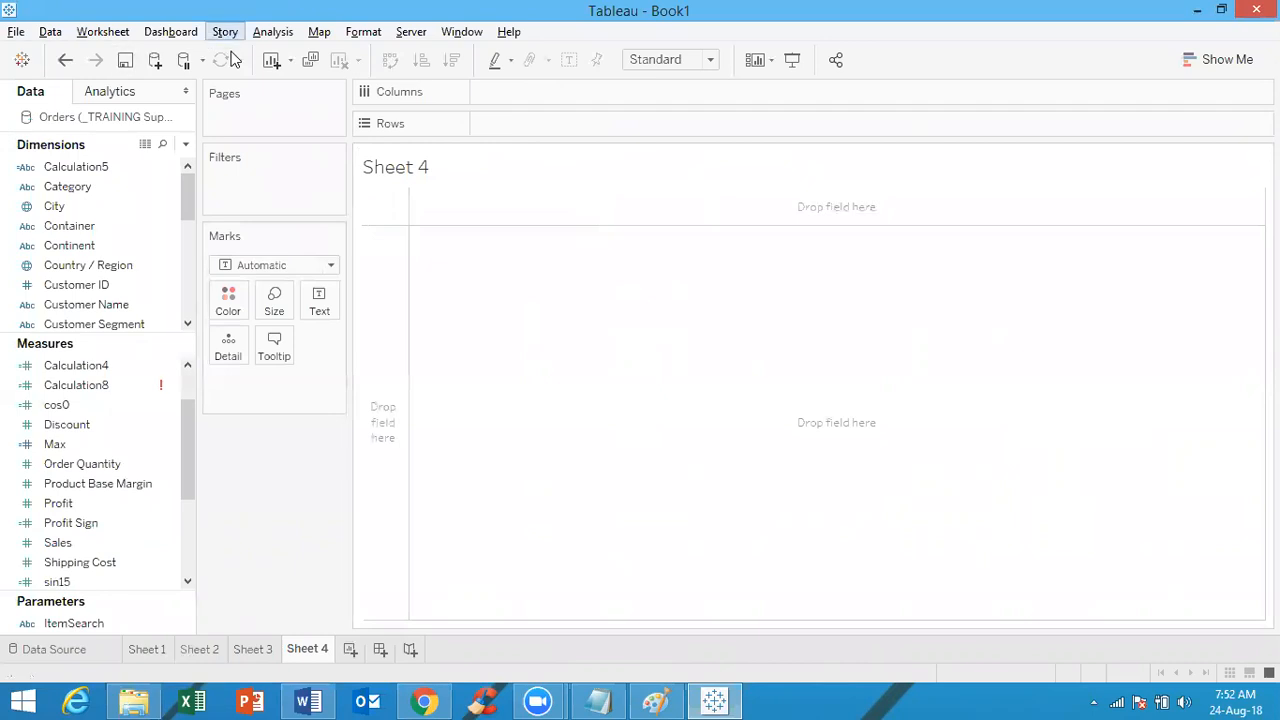
Create a new calculated field named Firstname
left_click(185, 144)
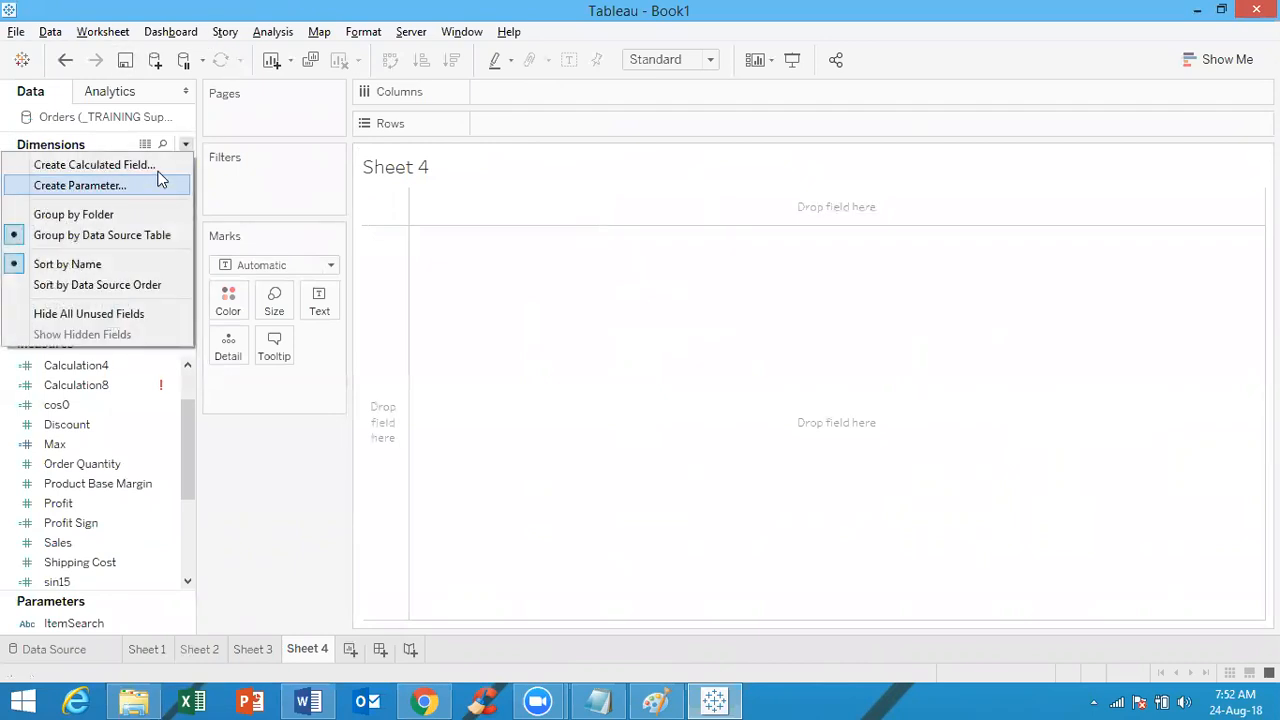
left_click(160, 165)
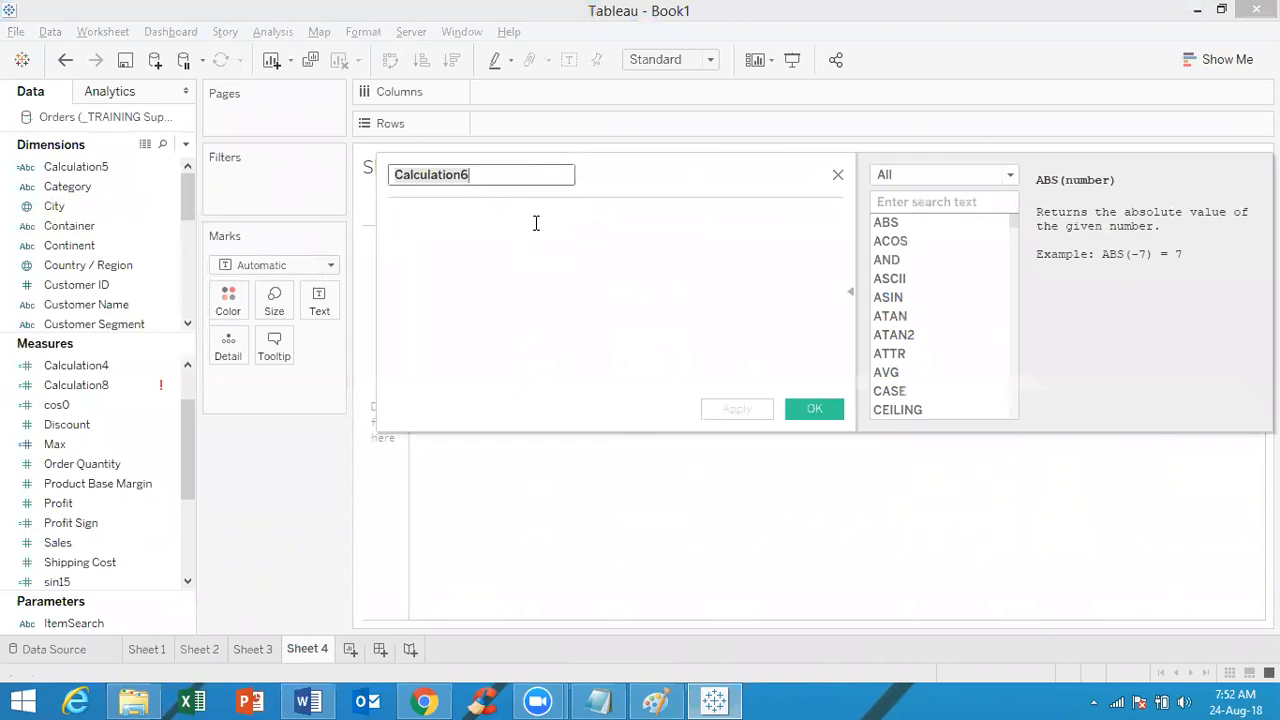
type("Firs")
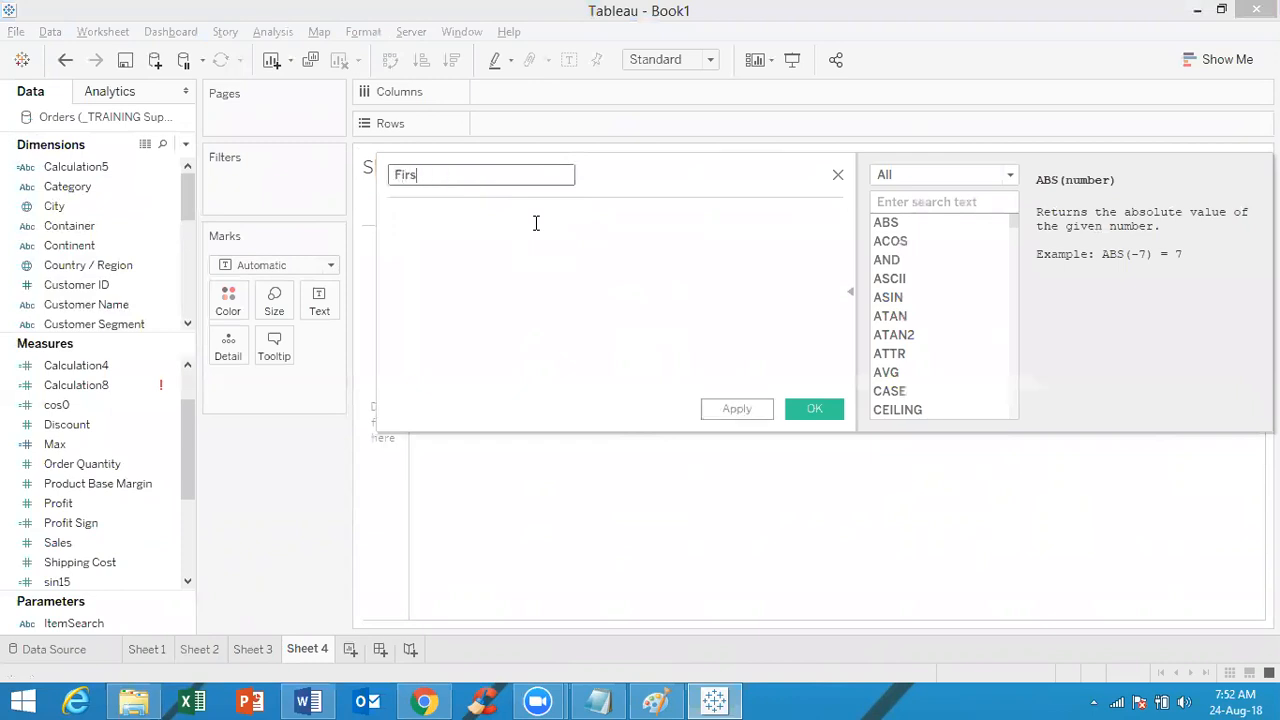
type("tname")
left_click(472, 277)
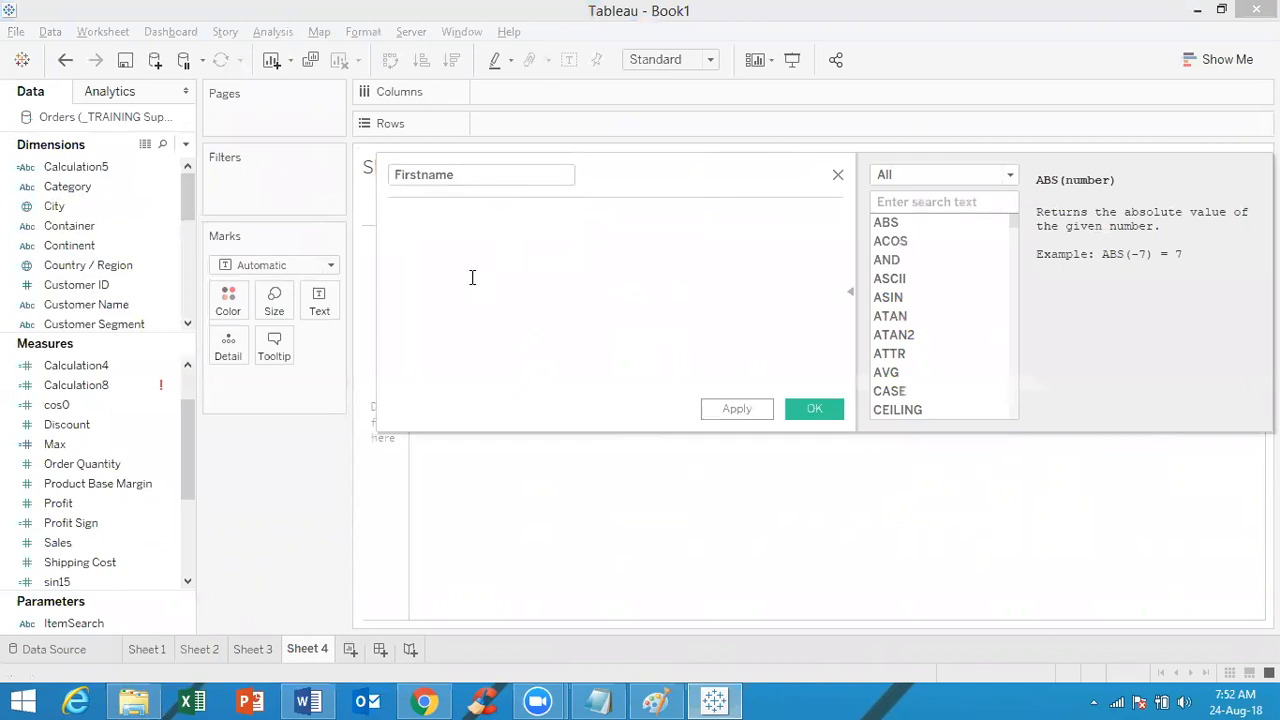
Enter the formula SPLIT([Customer Name]," ",1) for the Firstname calculation
type("SPLIT")
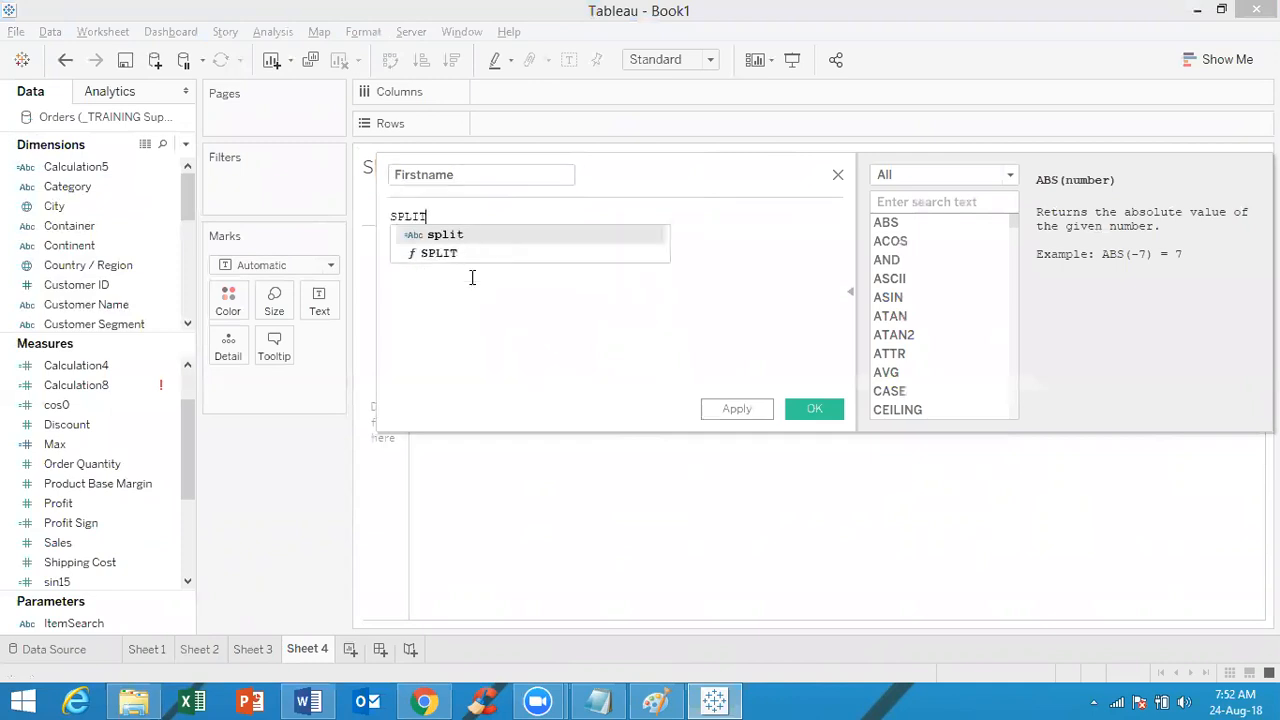
double_click(471, 252)
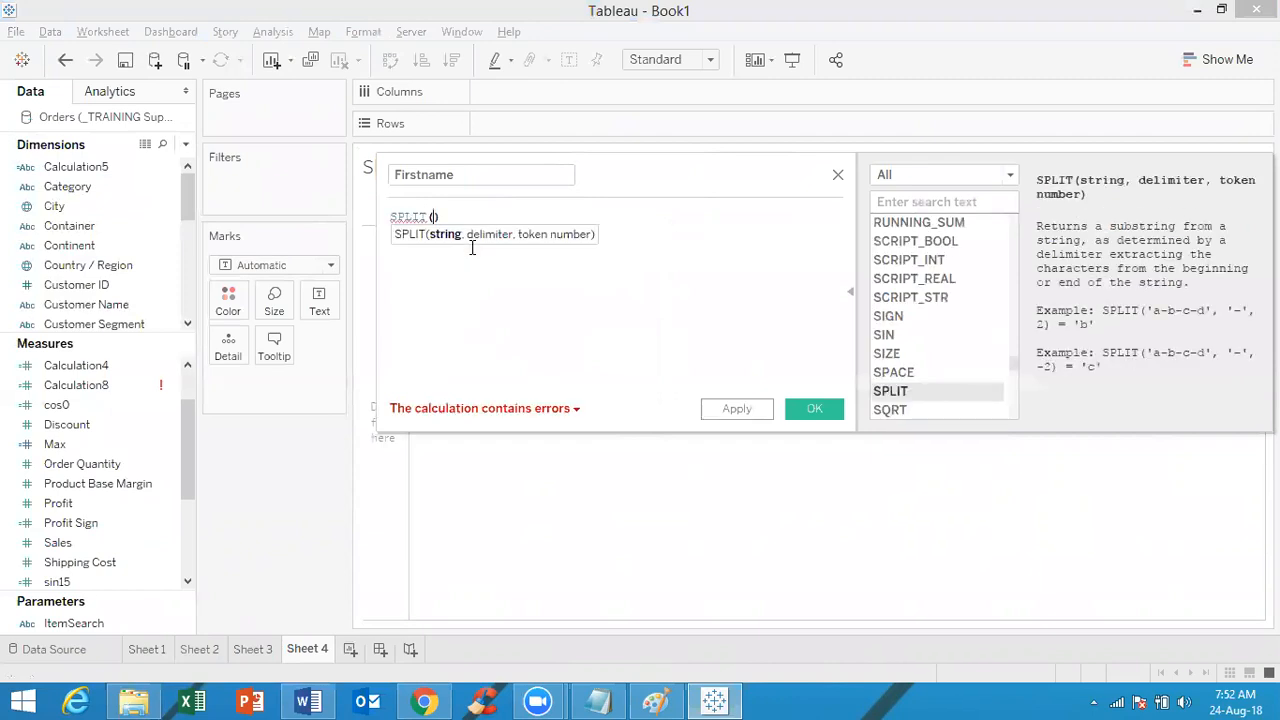
type("cust")
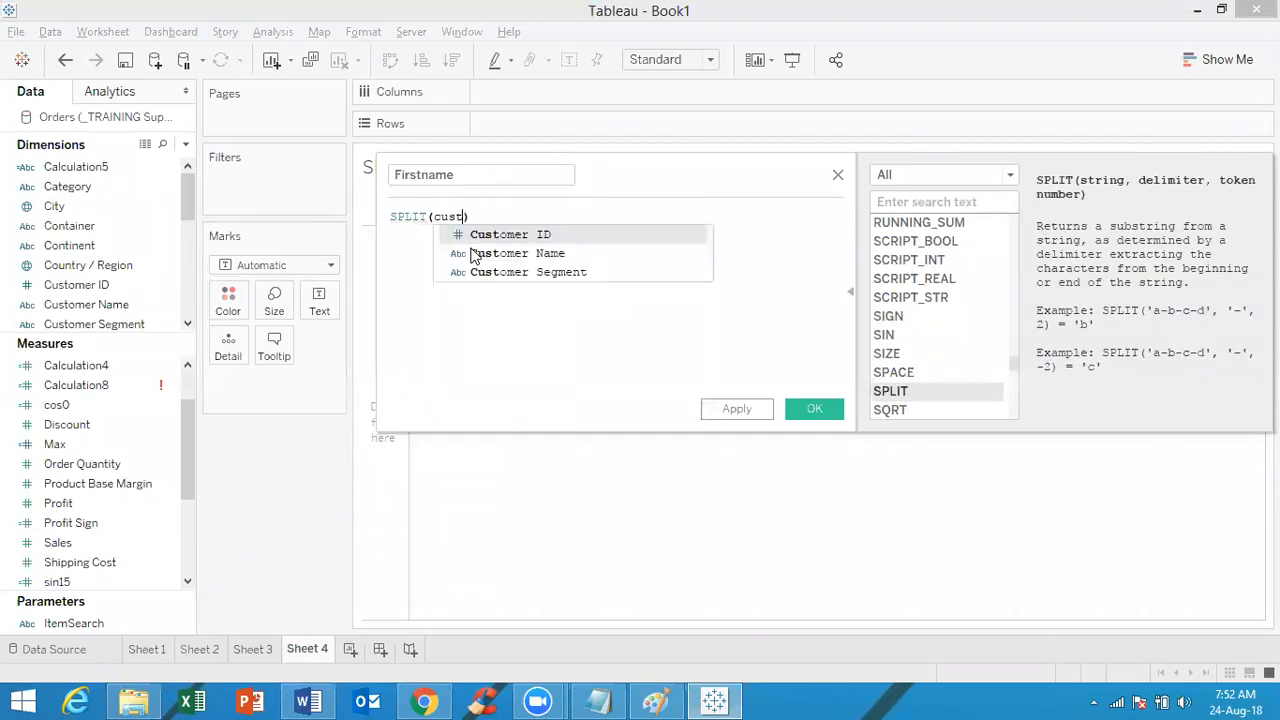
double_click(478, 253)
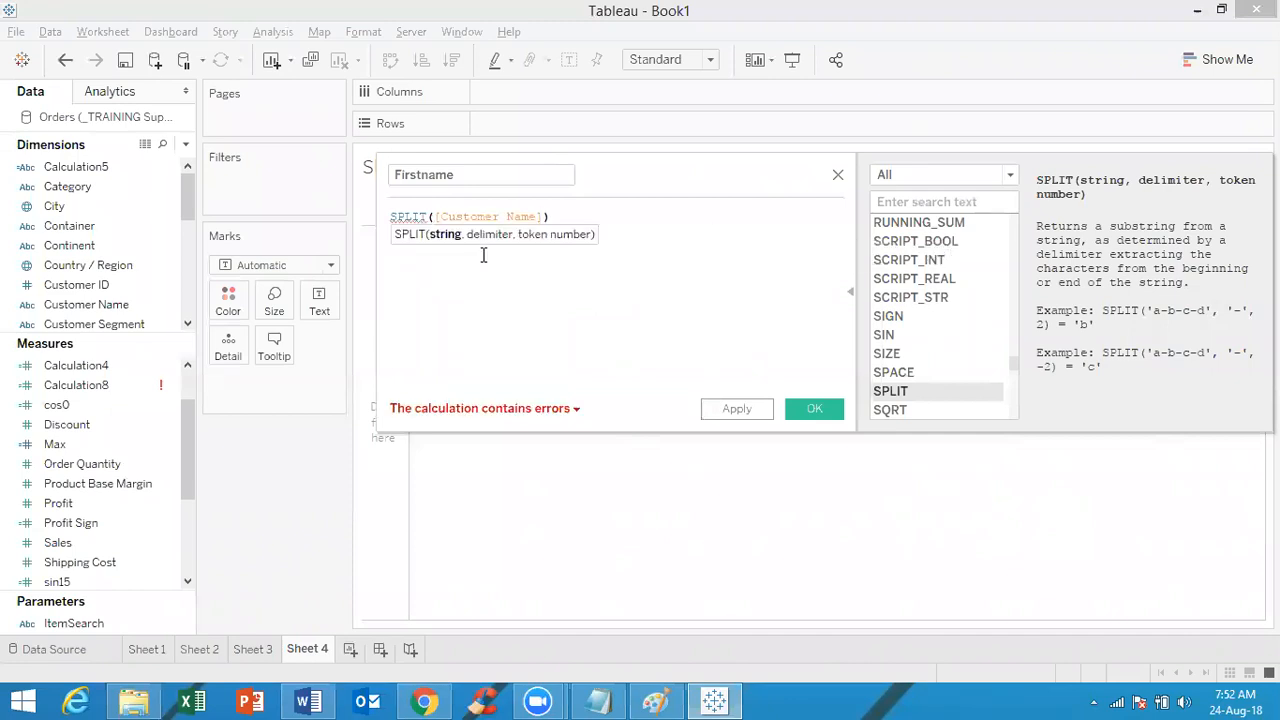
type(",")
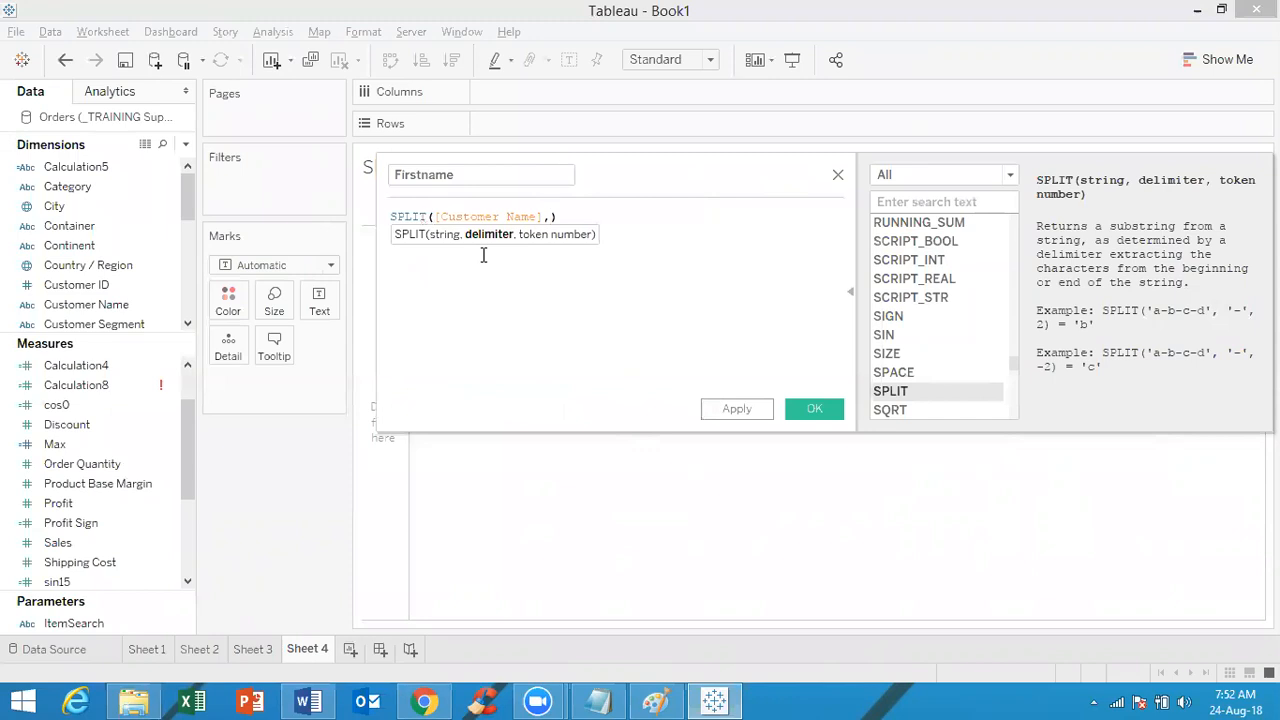
type("\"\"")
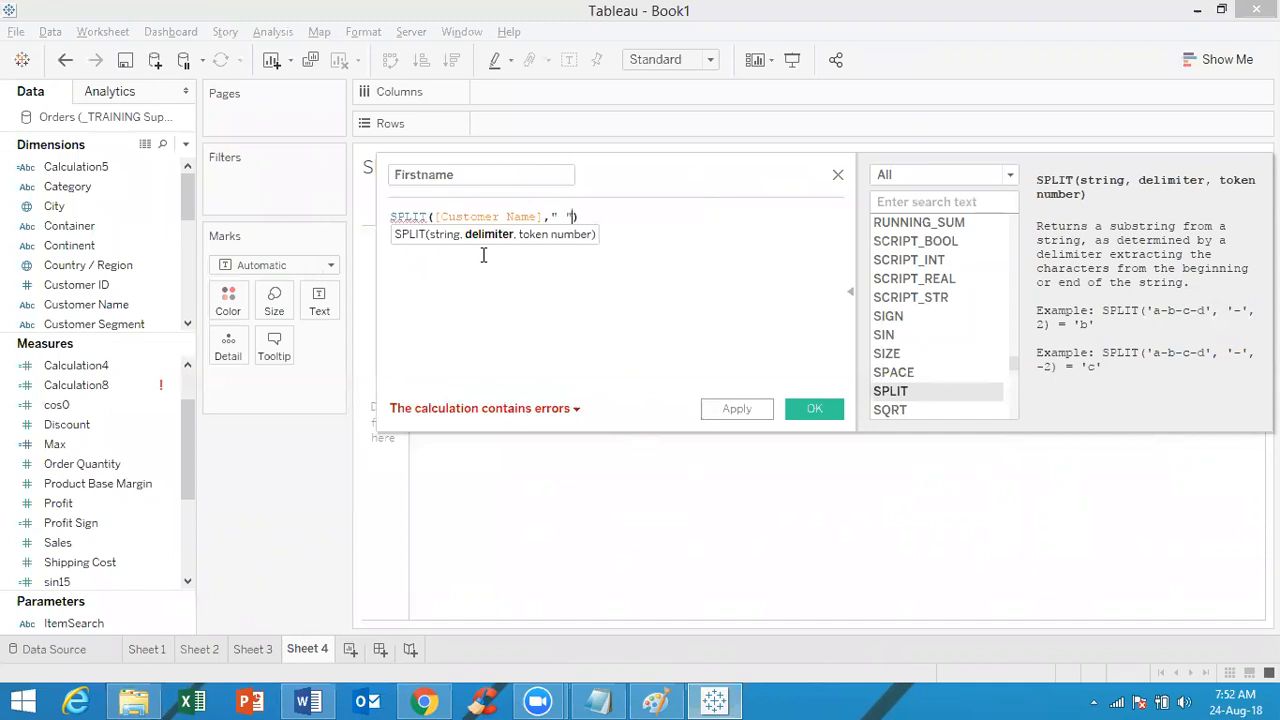
type(" ,")
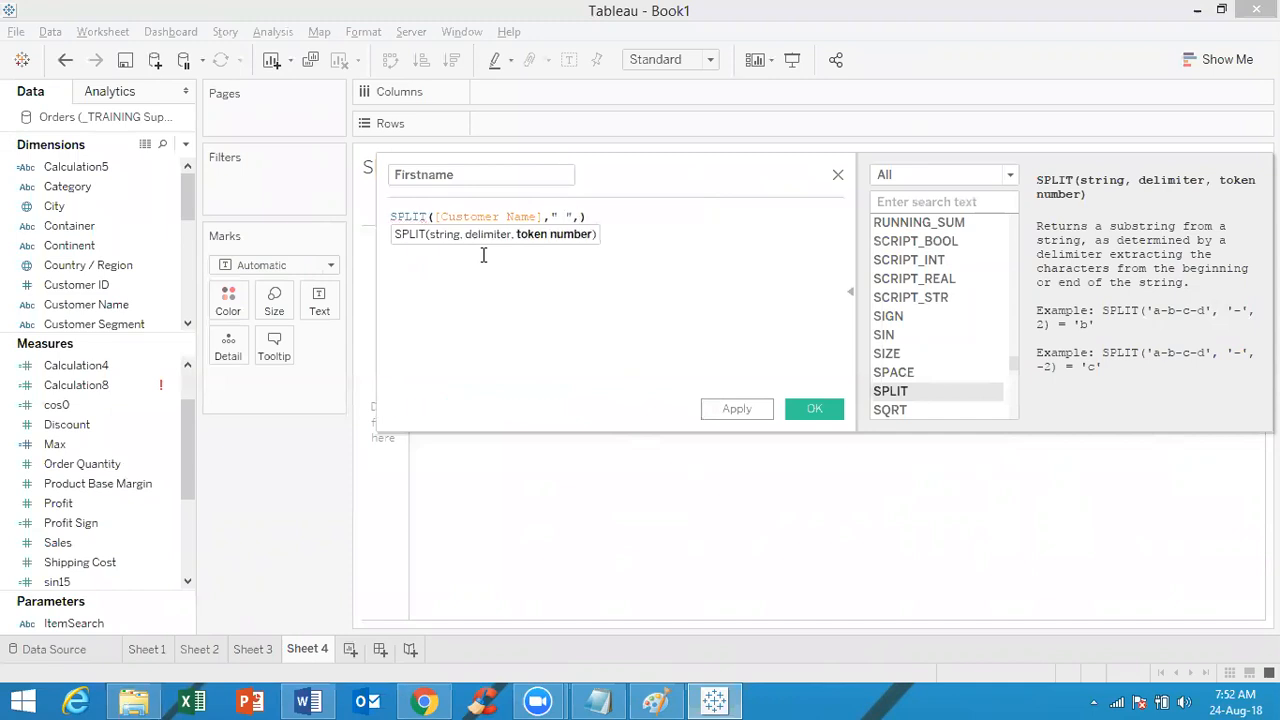
type("1")
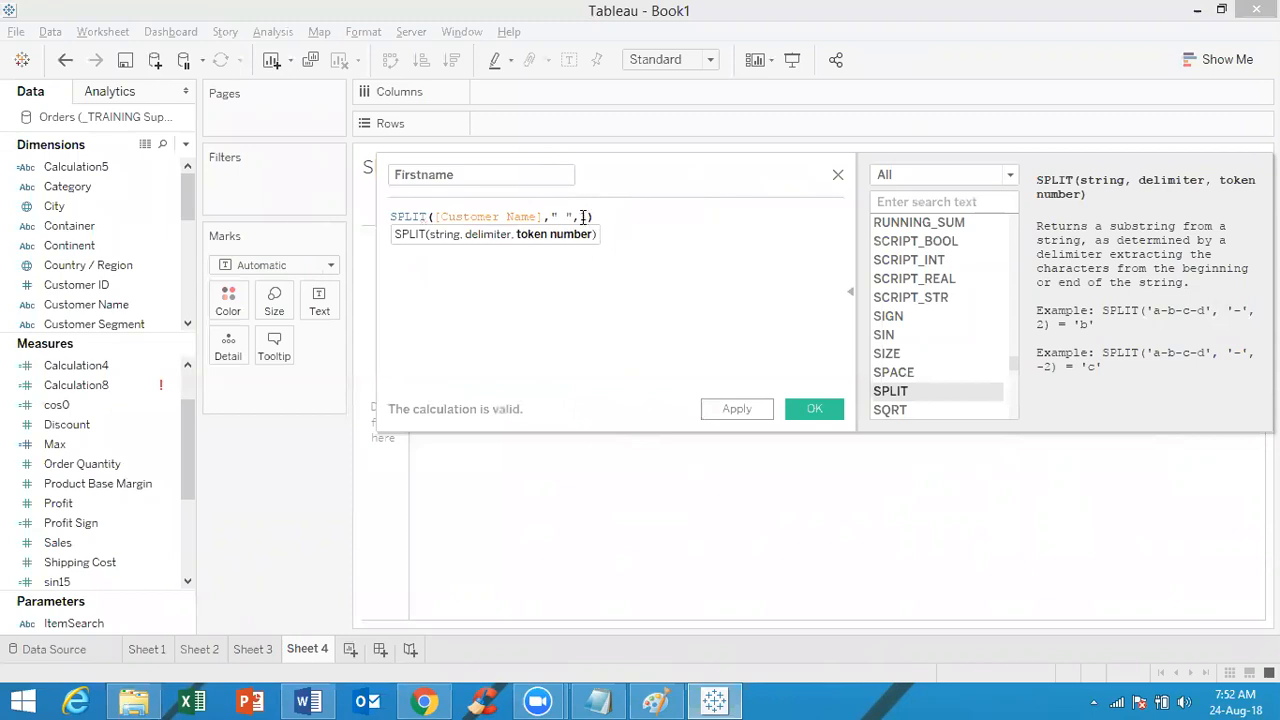
Review the string and token number arguments of the SPLIT formula and save the Firstname calculation
left_click(620, 217)
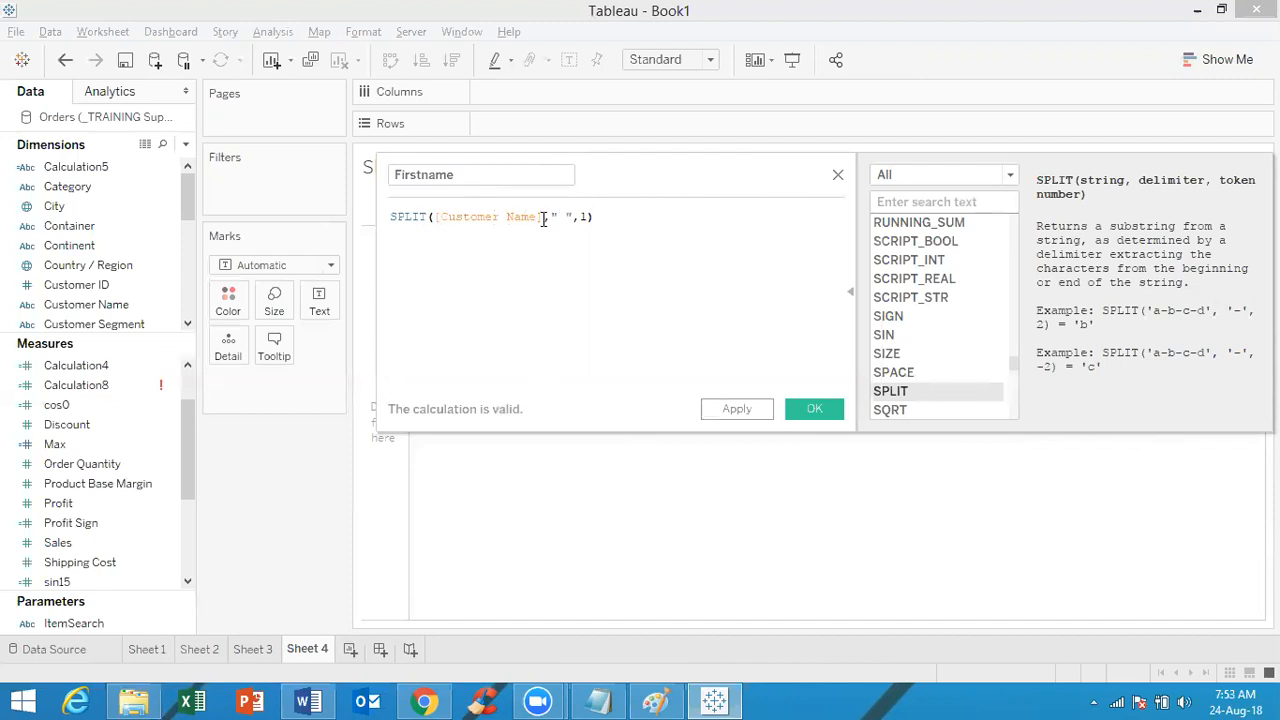
left_click_drag(543, 217, 441, 217)
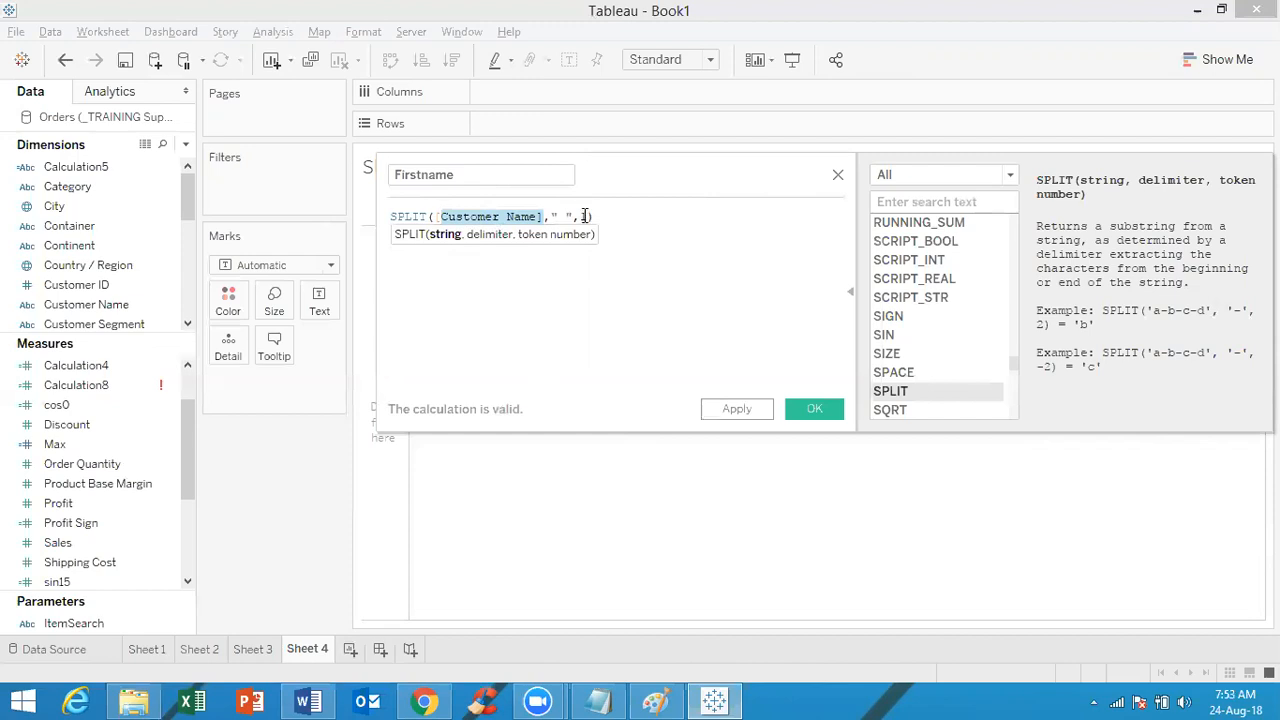
left_click(586, 216)
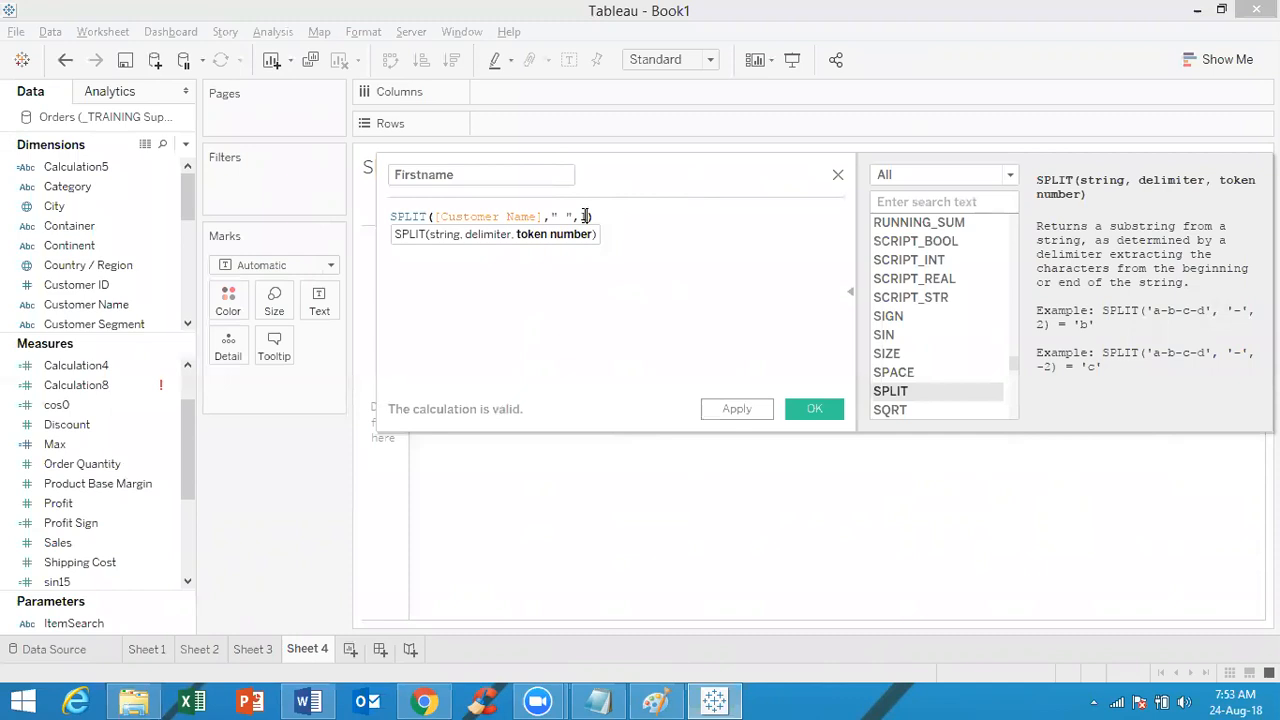
left_click(815, 409)
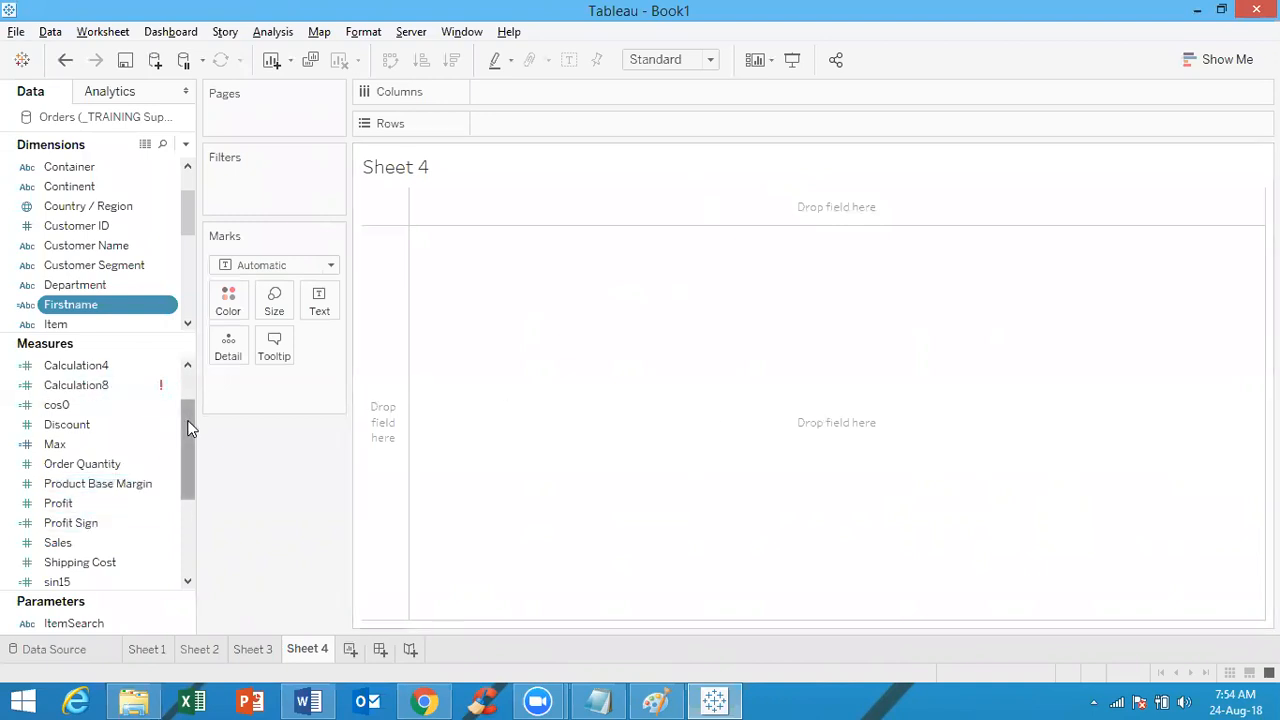
Move the Filters card between the Columns and Rows shelves and delete the Firstname field
left_click_drag(190, 428, 189, 510)
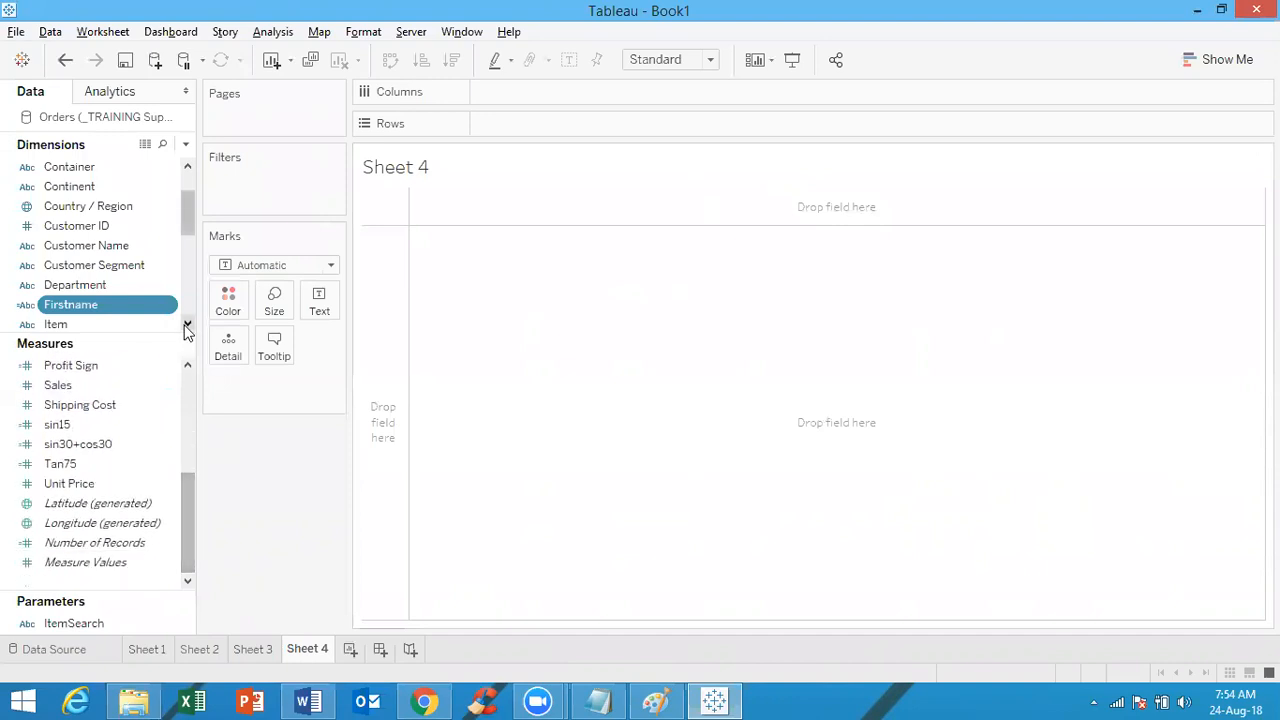
mouse_move(189, 224)
left_mouse_down()
mouse_move(189, 176)
mouse_move(185, 216)
left_mouse_up()
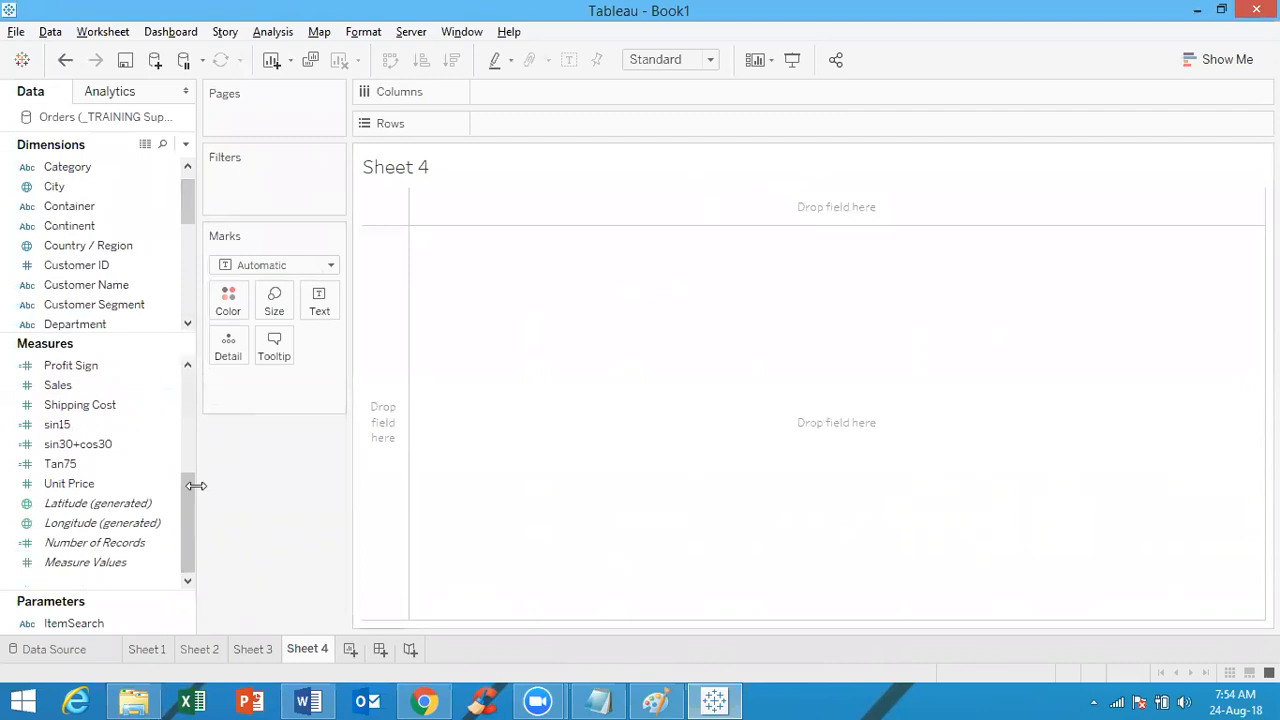
left_click_drag(189, 502, 189, 399)
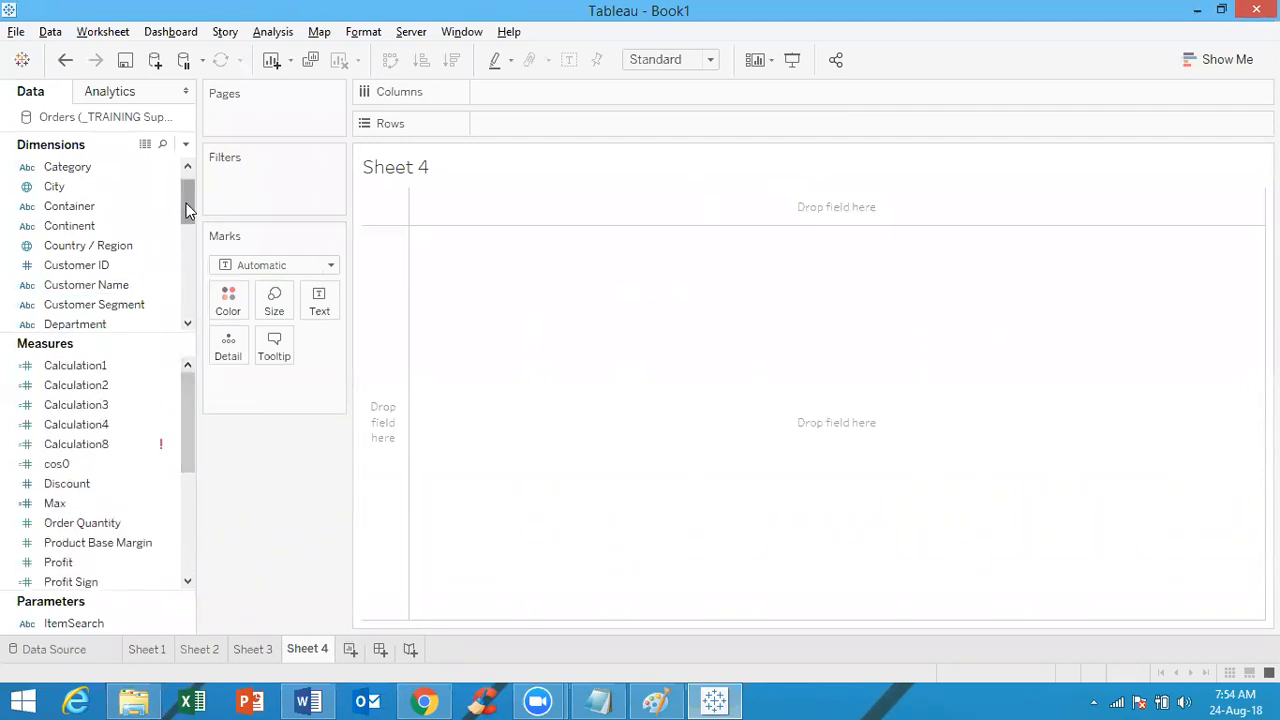
left_click_drag(186, 208, 186, 245)
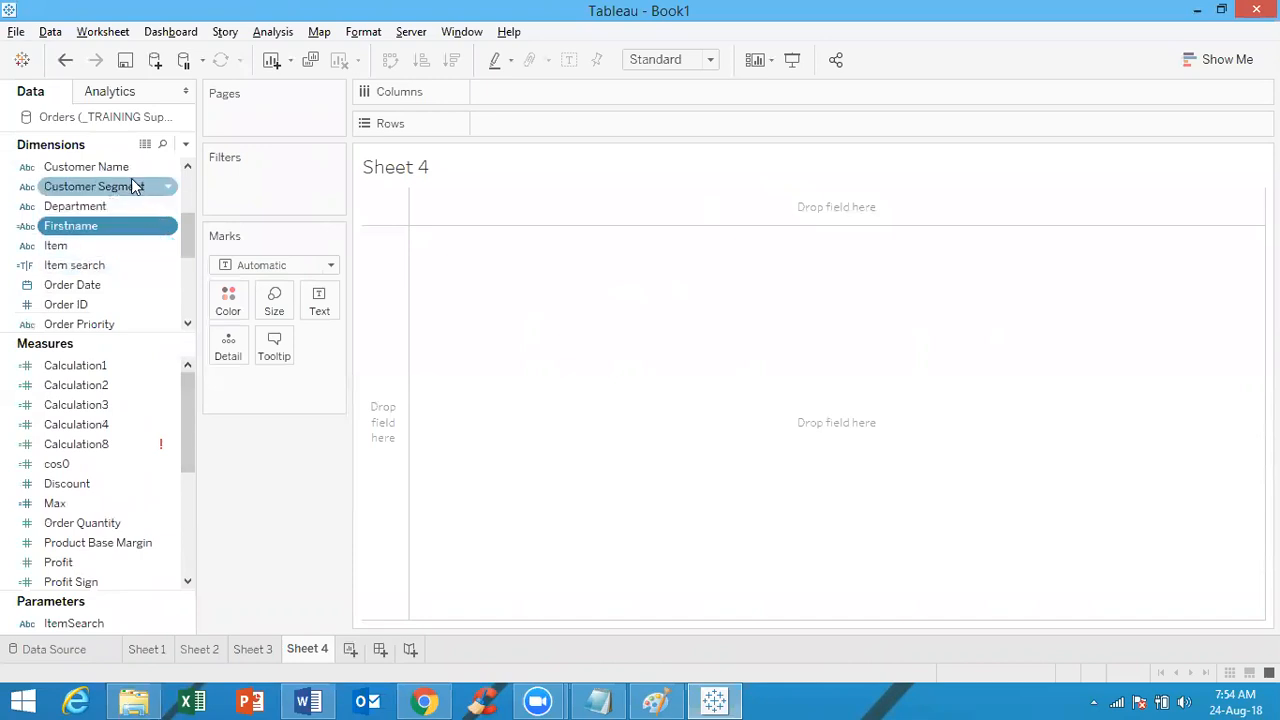
left_click_drag(126, 166, 525, 124)
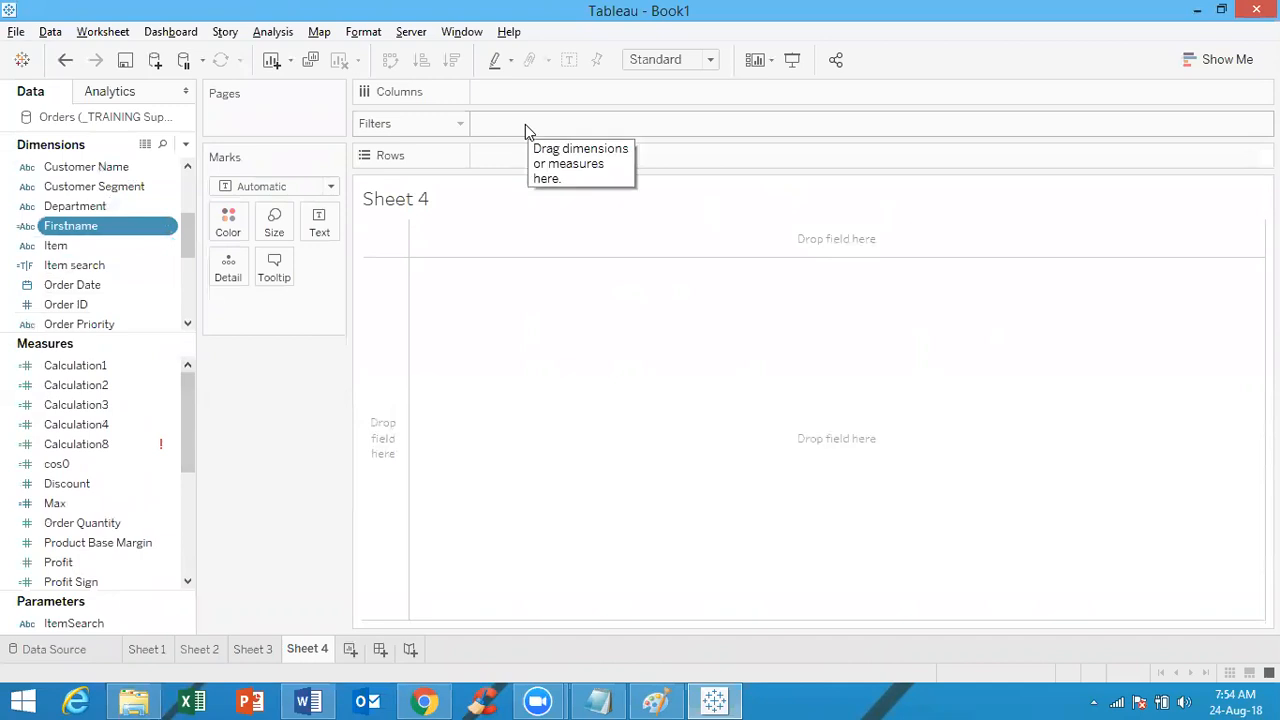
key("Delete")
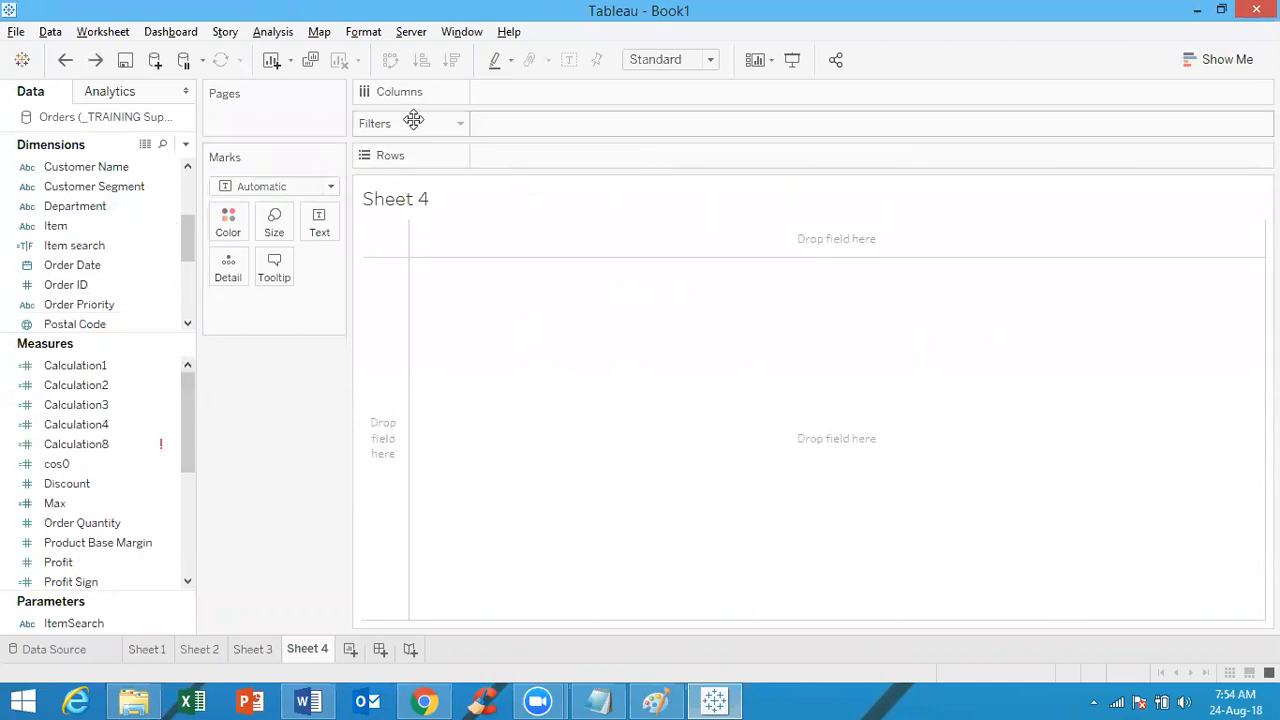
Return the Filters card to its place above Marks and add Customer Name to the Rows shelf
left_click_drag(389, 127, 326, 155)
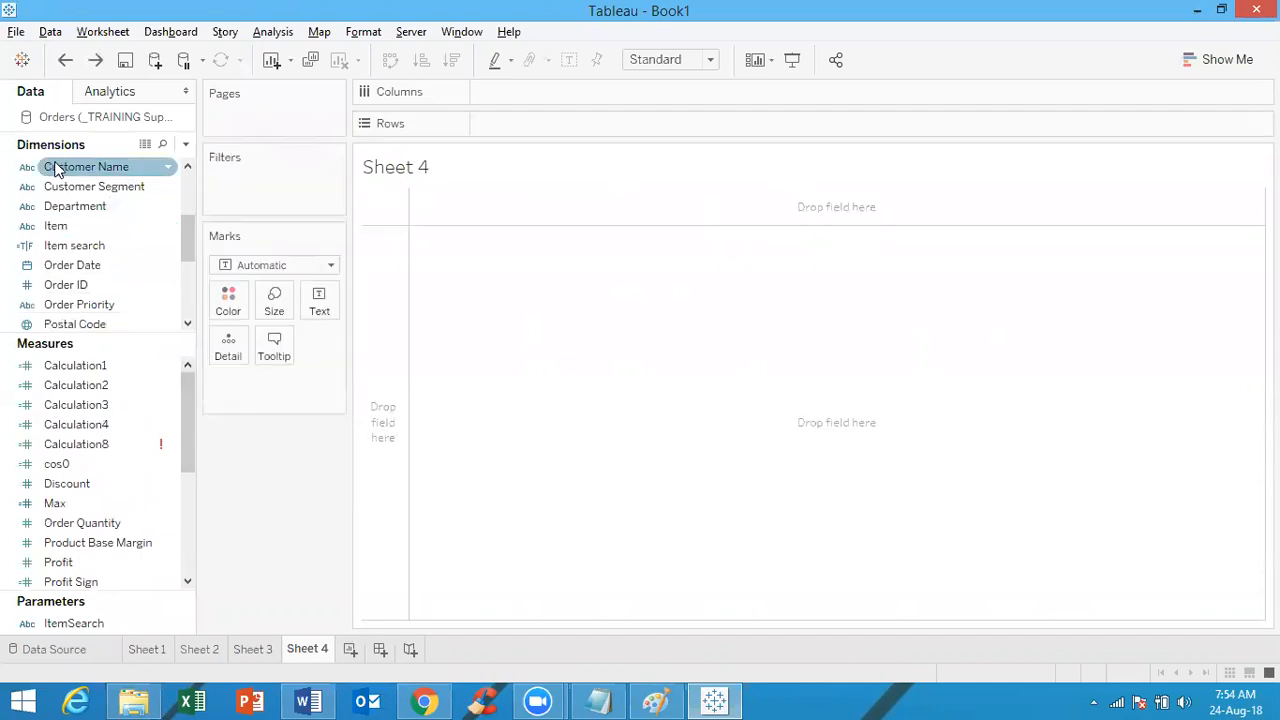
double_click(86, 169)
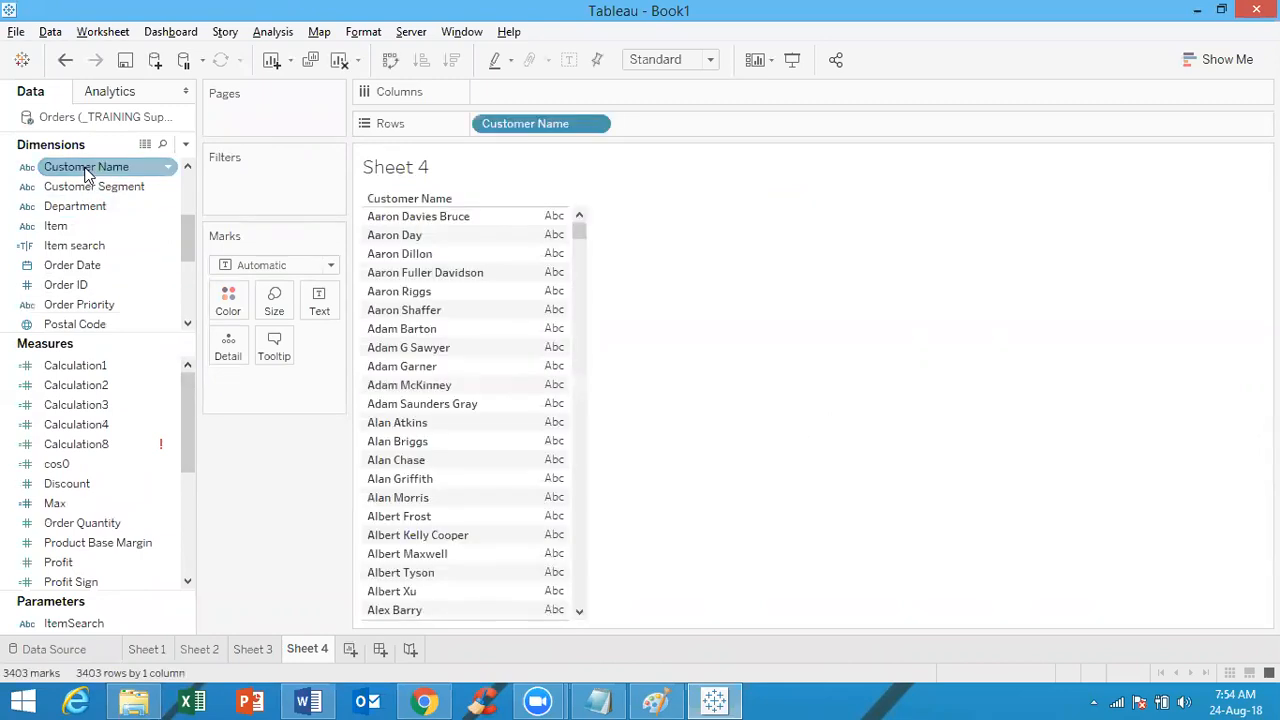
Look through the dimensions and measures for the Firstname field
mouse_move(120, 334)
left_mouse_down()
mouse_move(119, 249)
mouse_move(110, 330)
left_mouse_up()
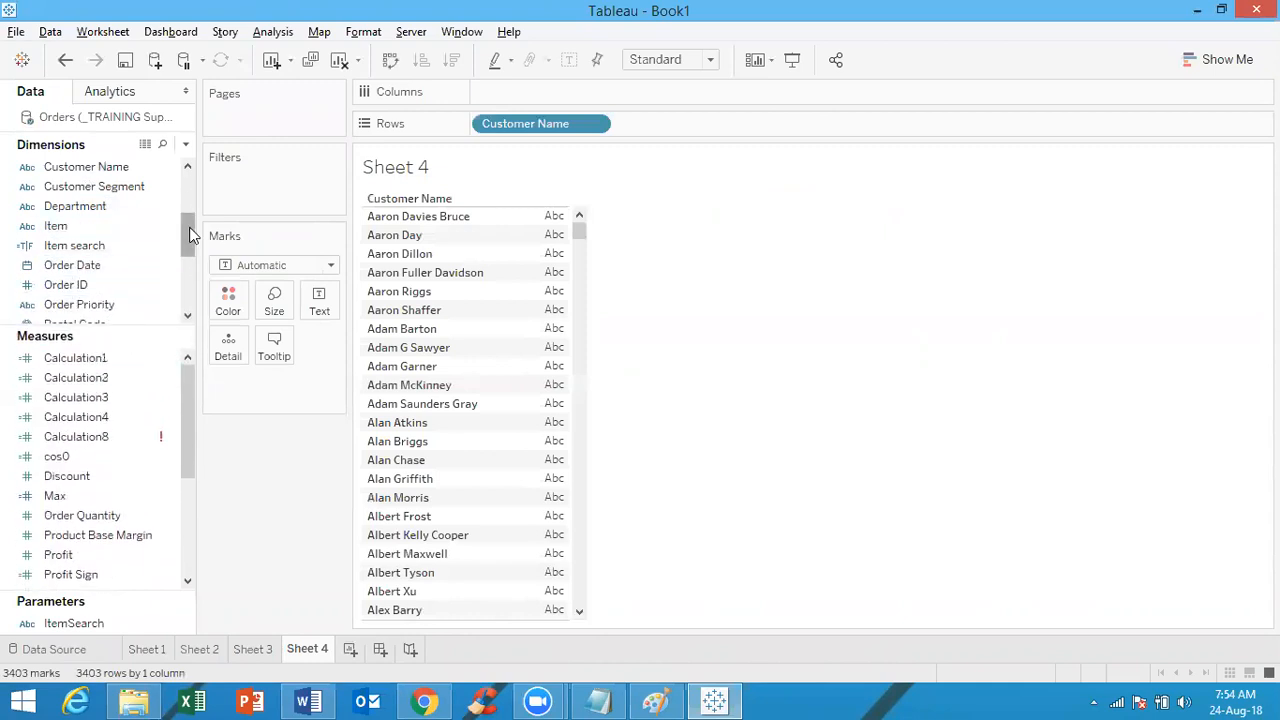
left_click_drag(192, 234, 187, 172)
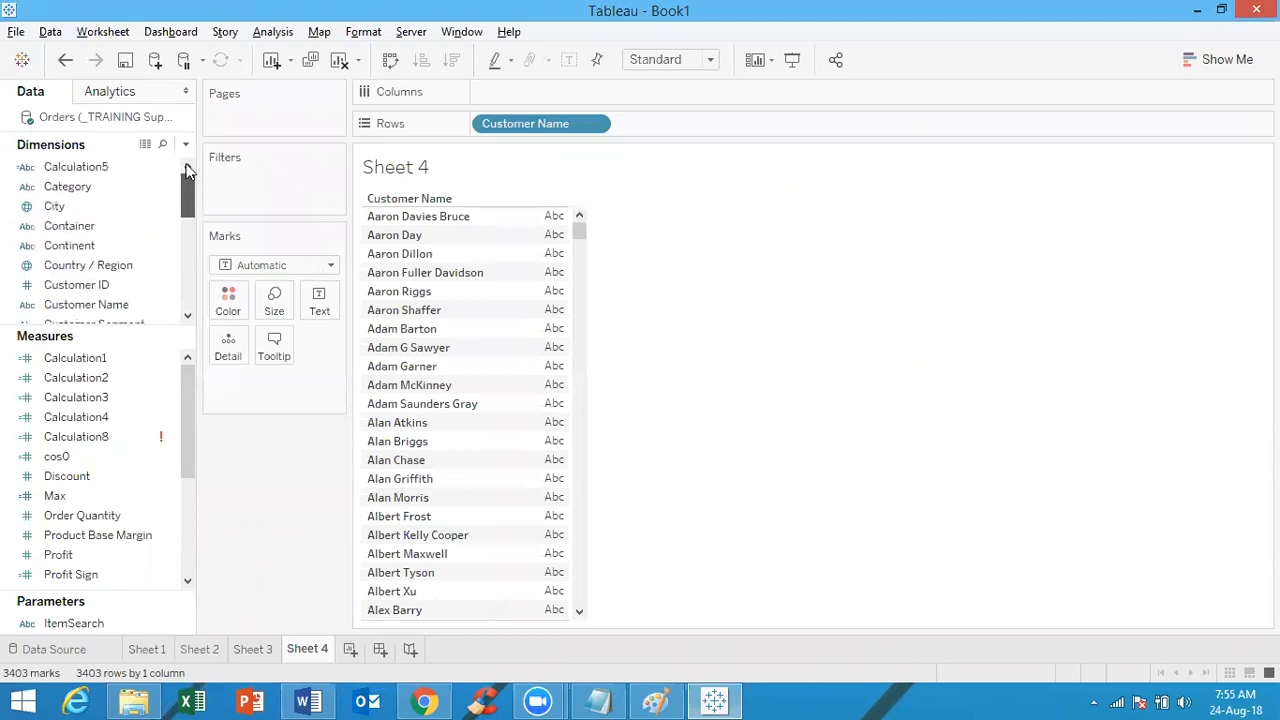
mouse_move(191, 417)
left_mouse_down()
mouse_move(182, 459)
mouse_move(180, 409)
left_mouse_up()
left_click_drag(187, 222, 163, 326)
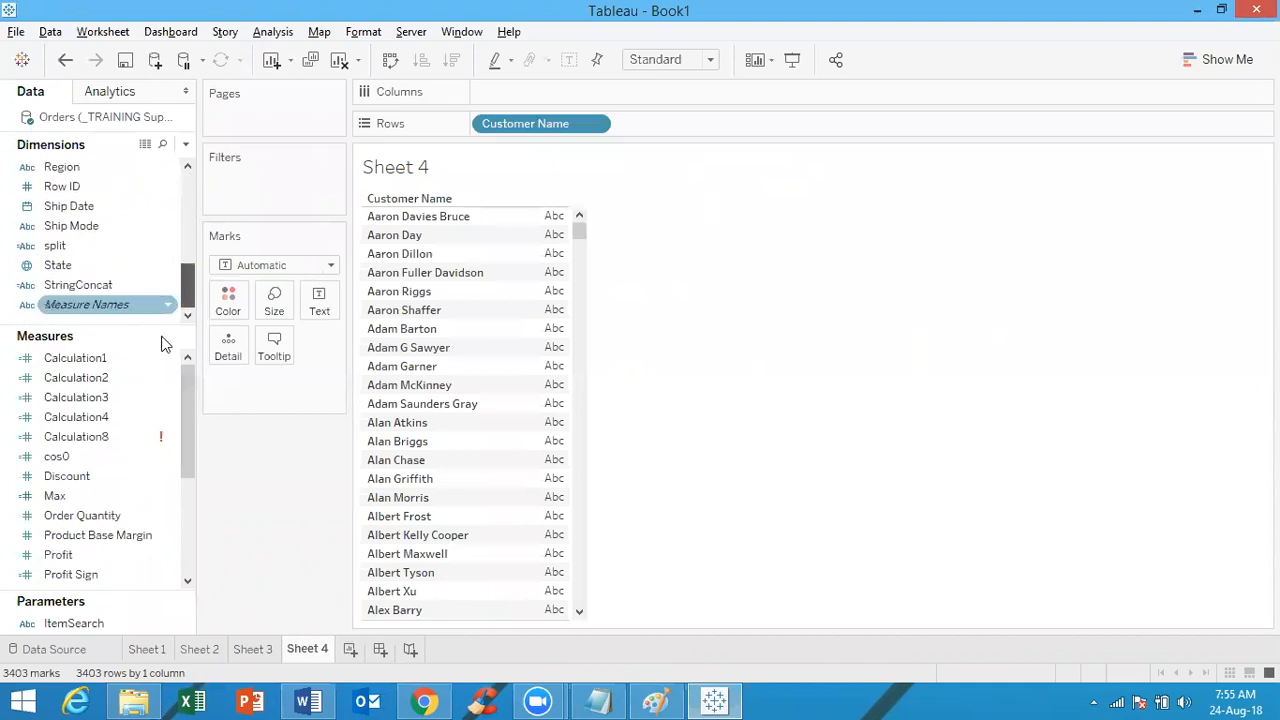
left_click_drag(189, 420, 193, 375)
Undo the recent changes to the Rows shelf and redo them
key("ctrl+z")
key("ctrl+z")
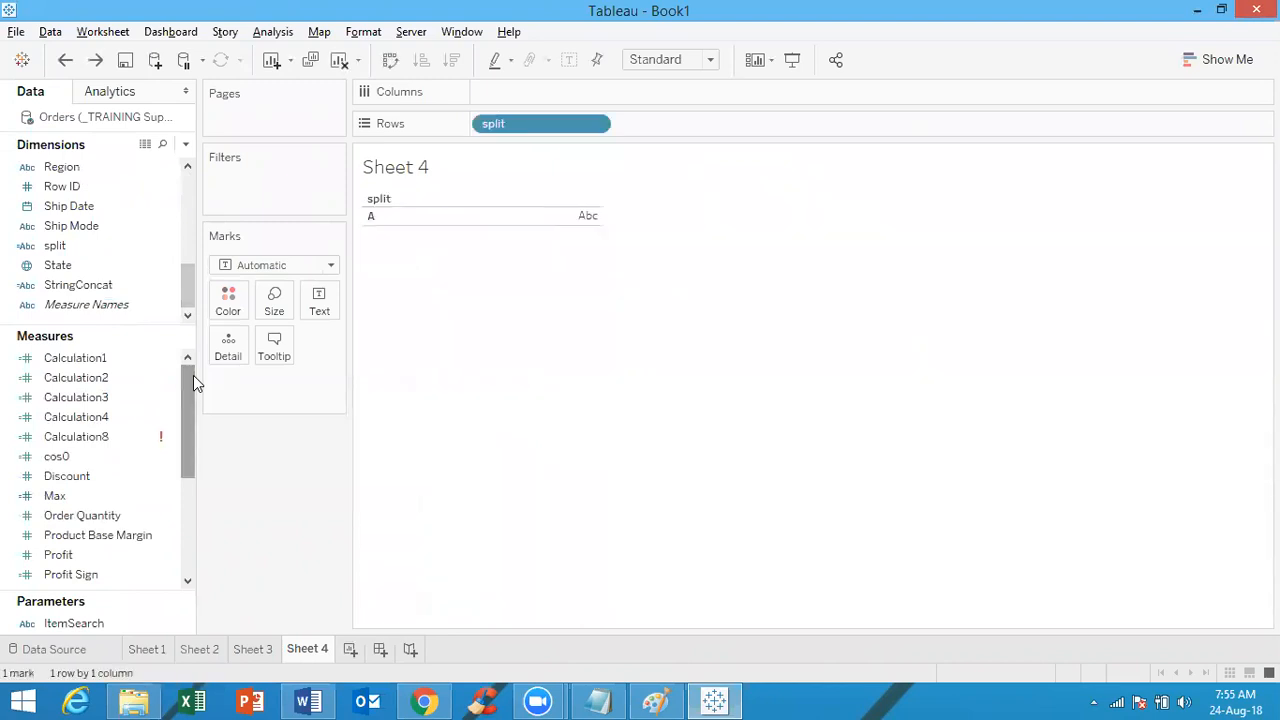
key("ctrl+y")
key("ctrl+y")
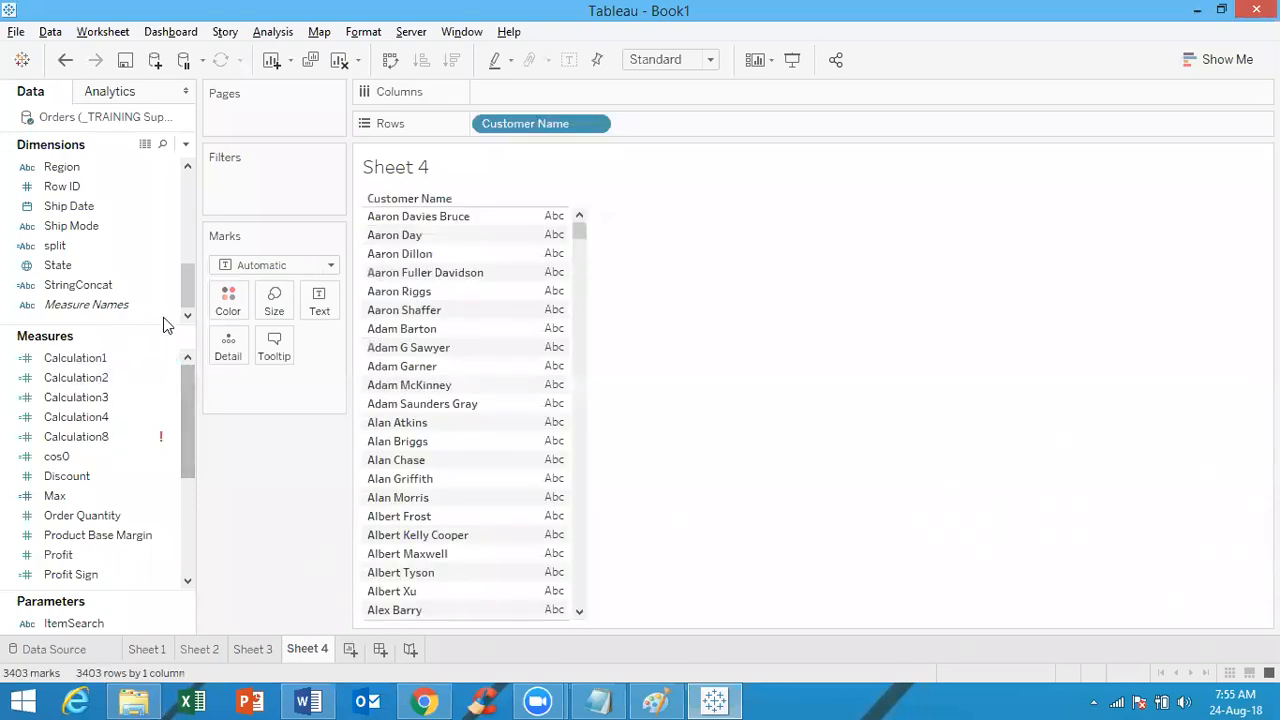
Create a calculated field named Firstname
left_click_drag(185, 290, 192, 190)
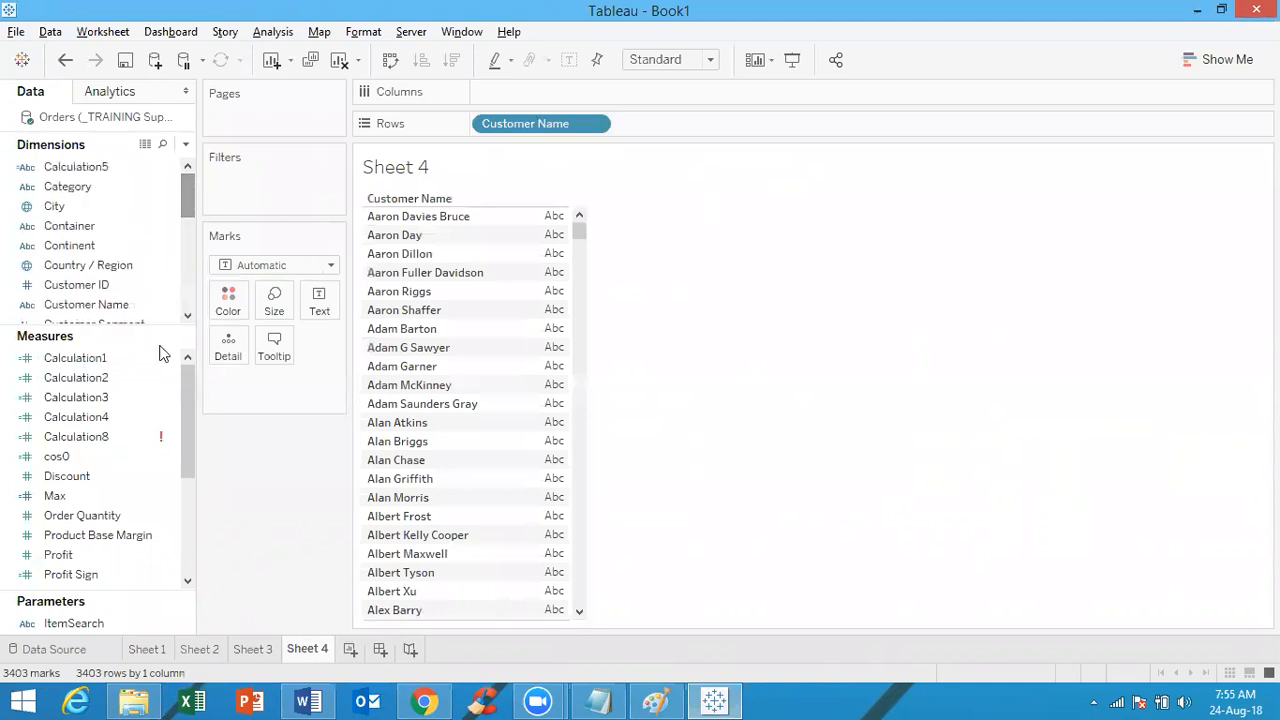
left_click(188, 148)
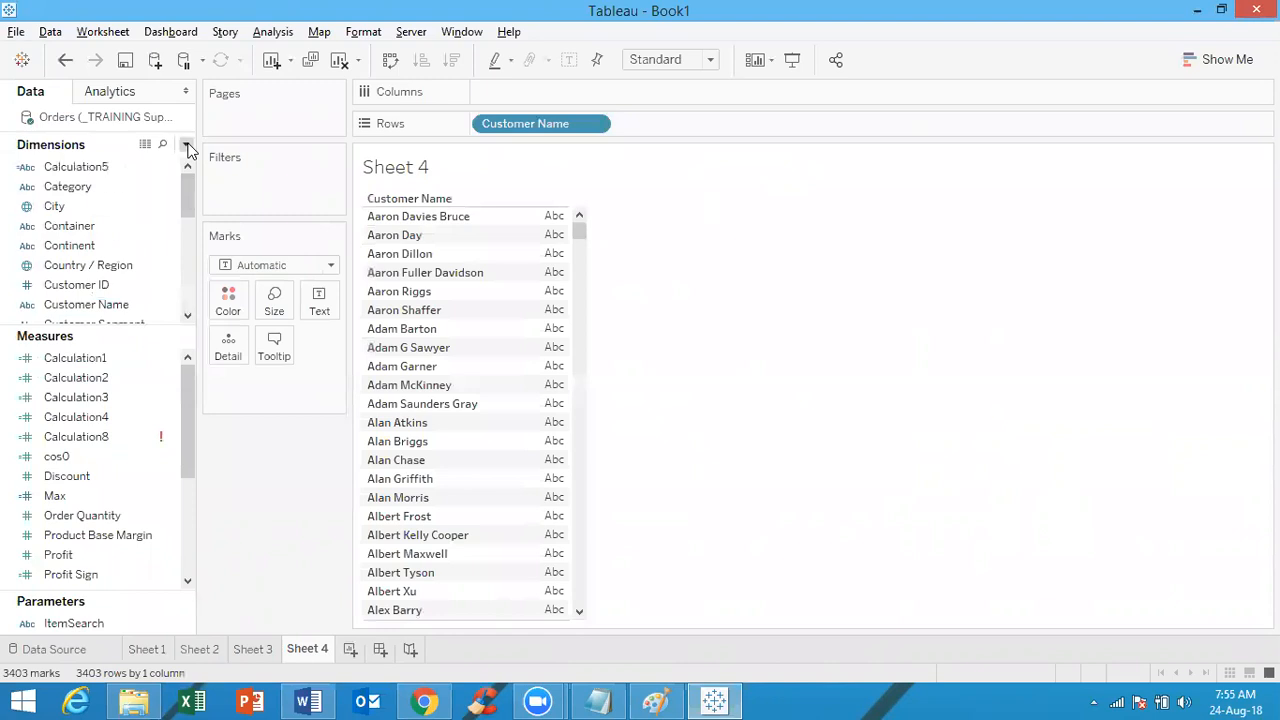
left_click(150, 166)
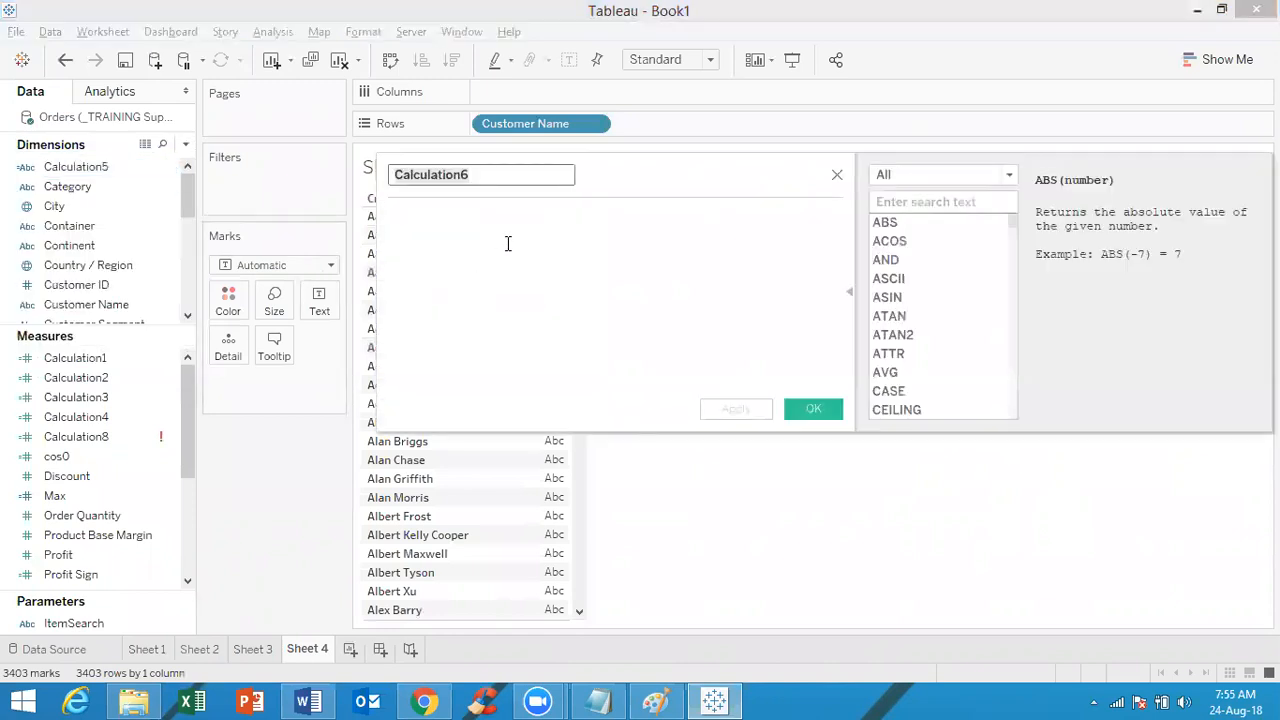
type("First")
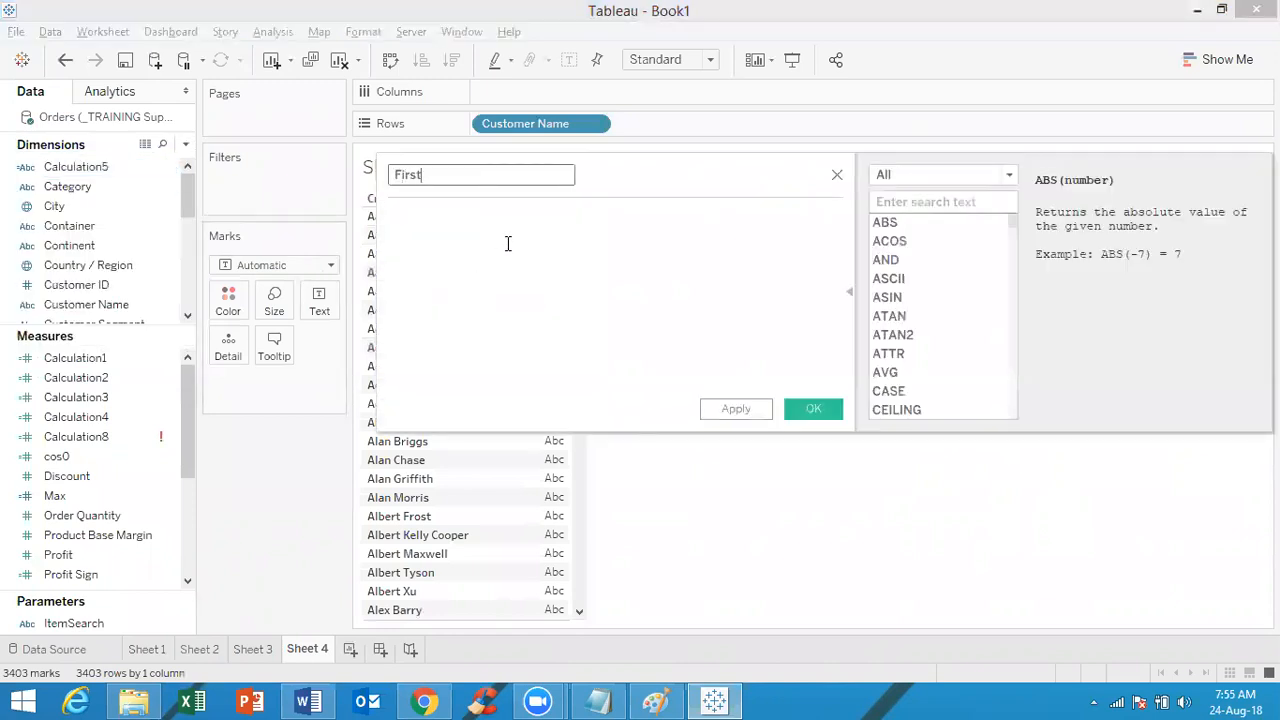
type("name")
left_click(491, 240)
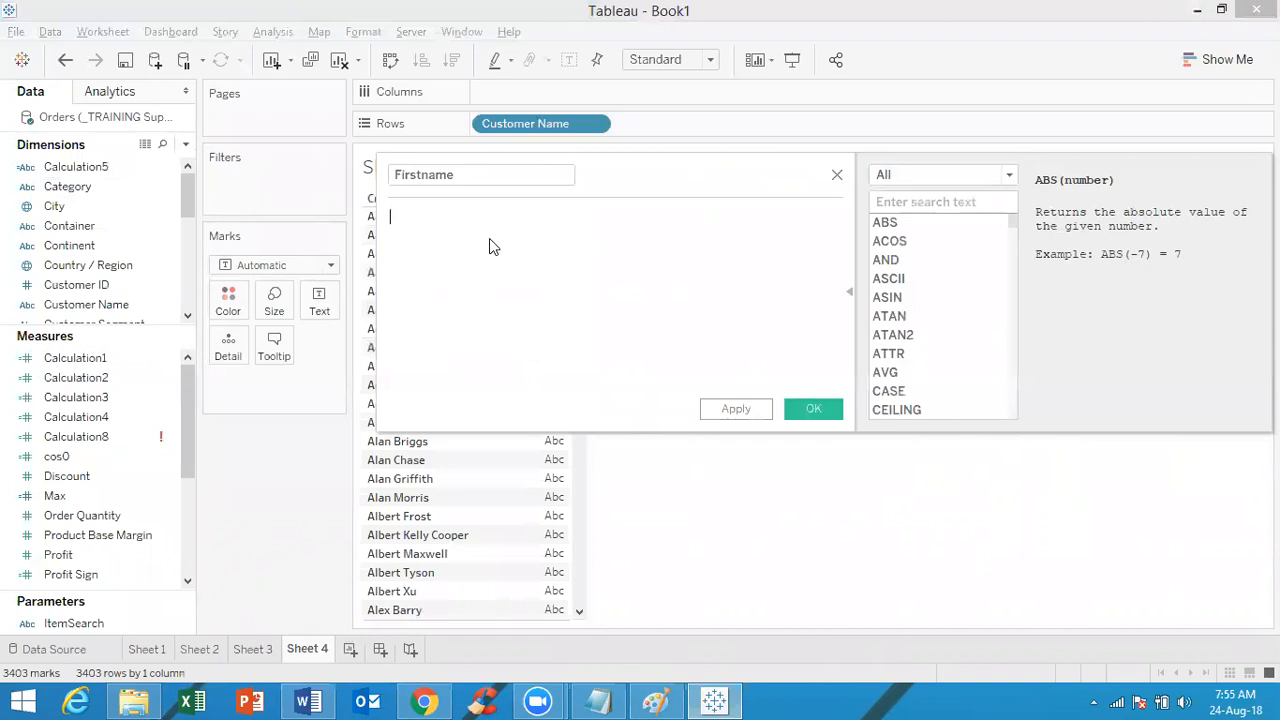
Define the Firstname calculation as SPLIT([Customer Name]," ",1) and save it
type("split")
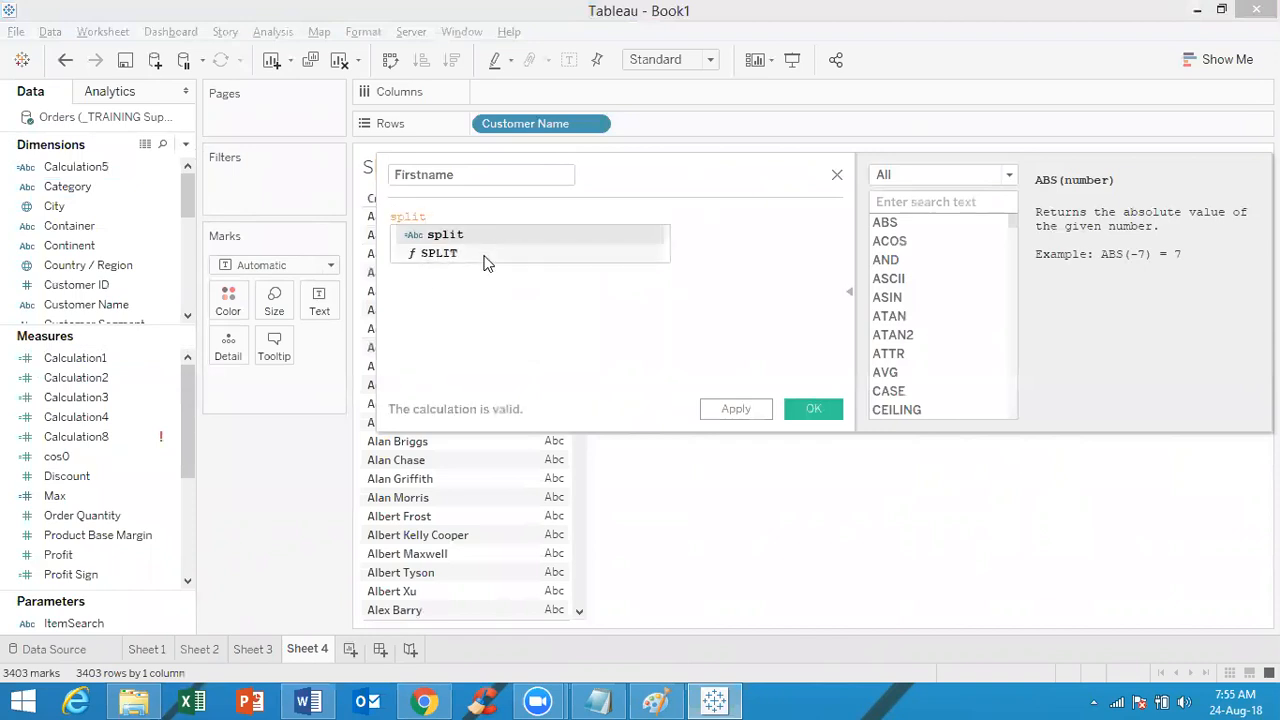
double_click(484, 255)
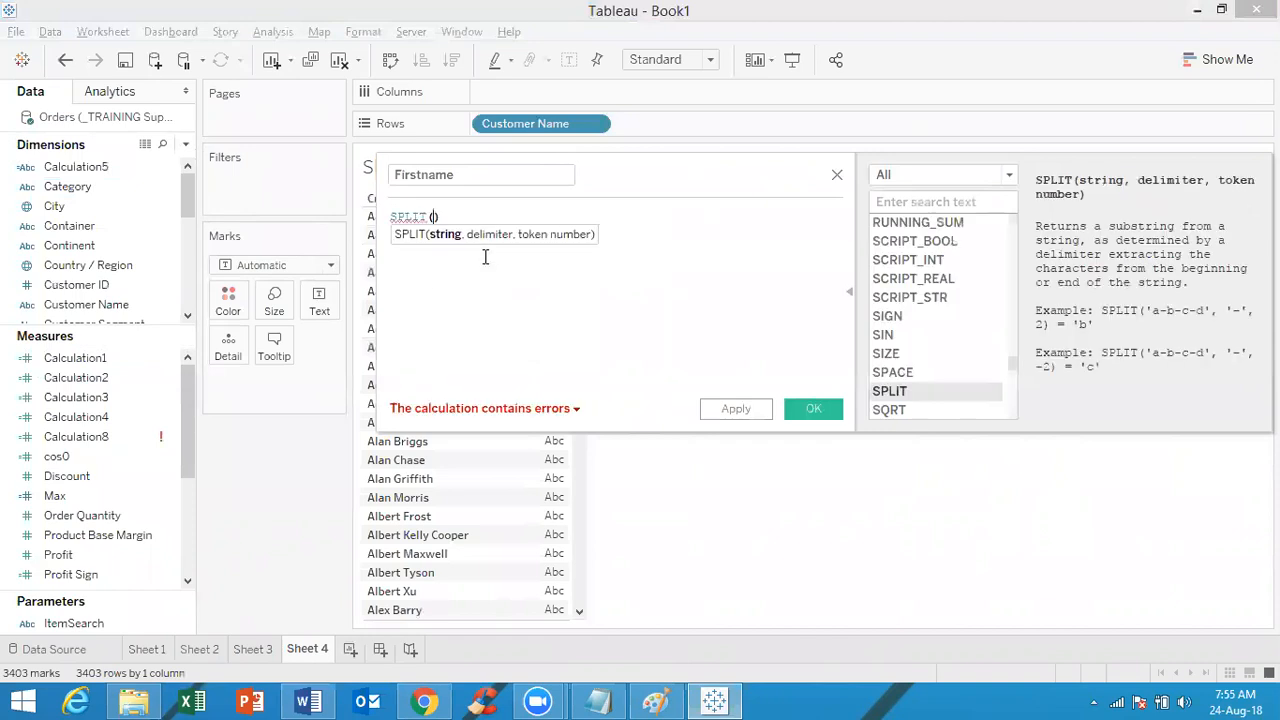
type("cust")
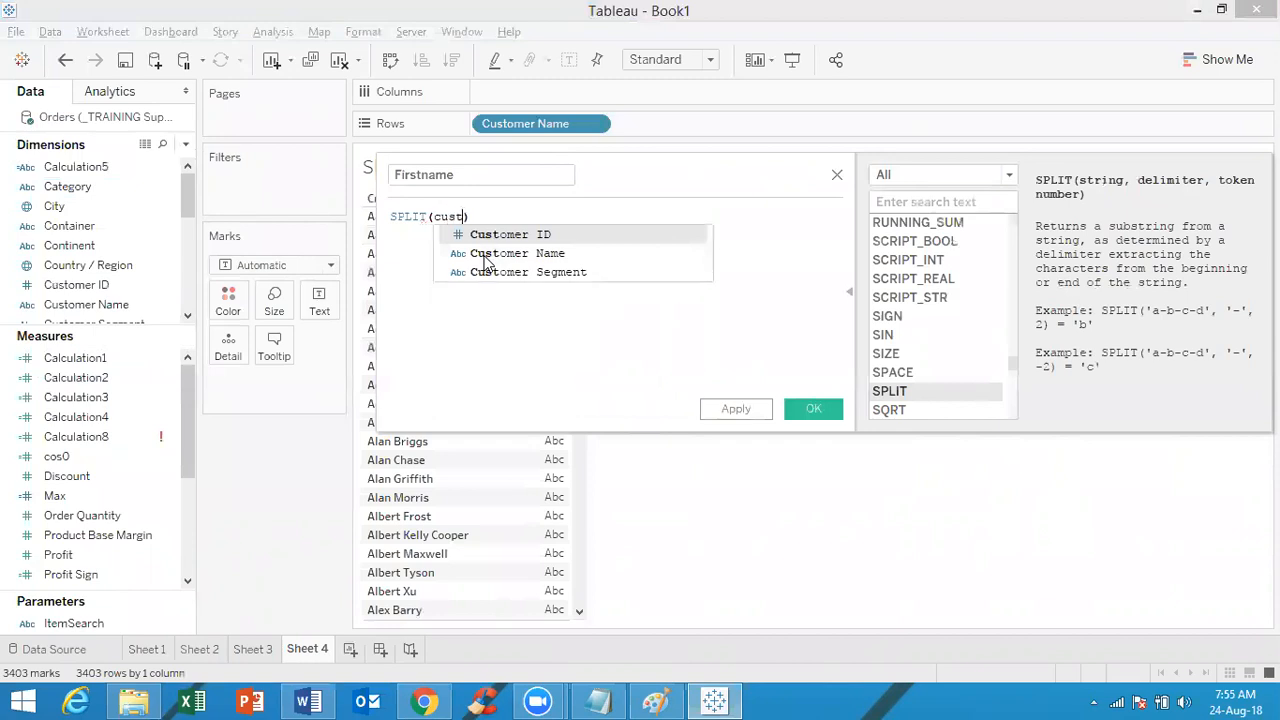
double_click(509, 256)
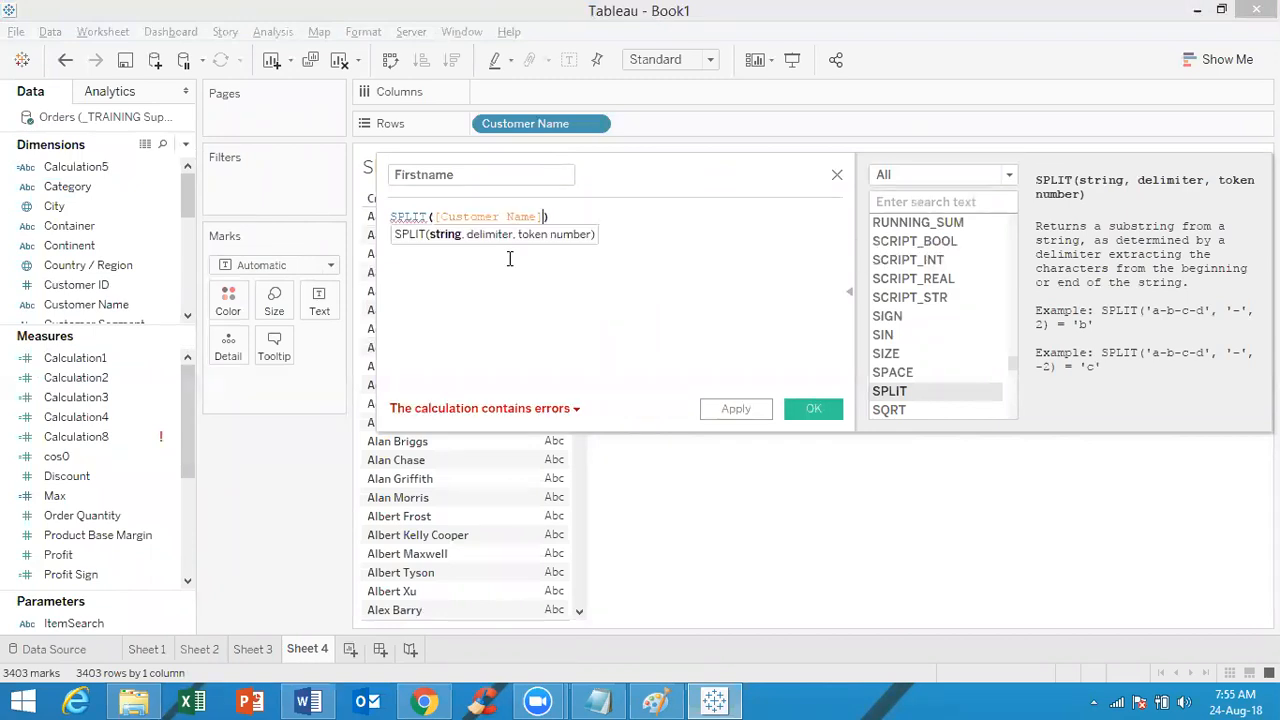
type(",\" ")
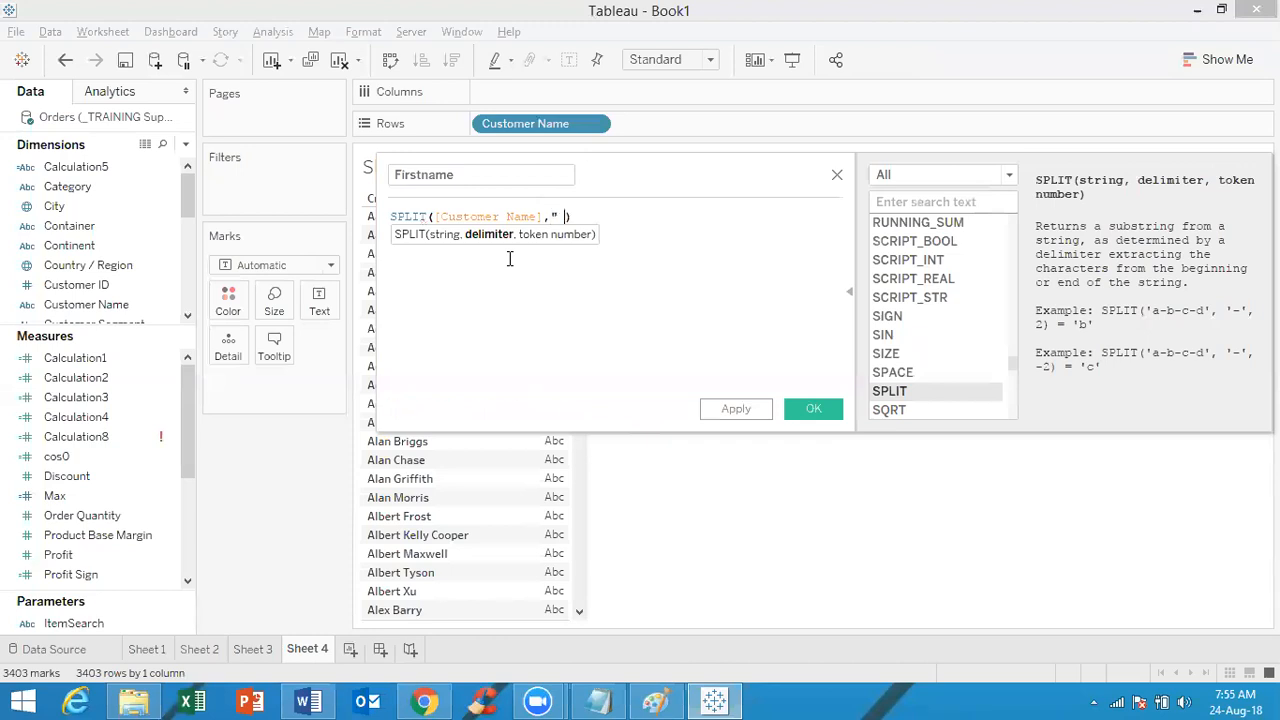
type("\",1")
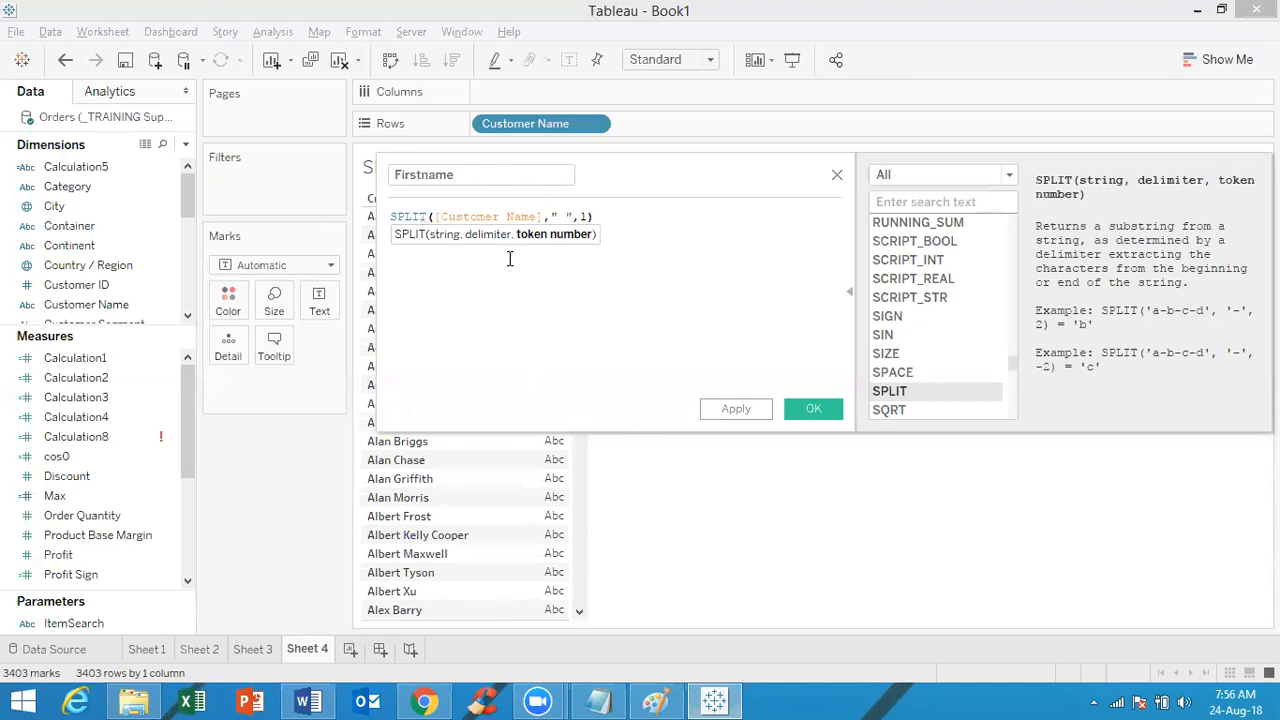
left_click(677, 264)
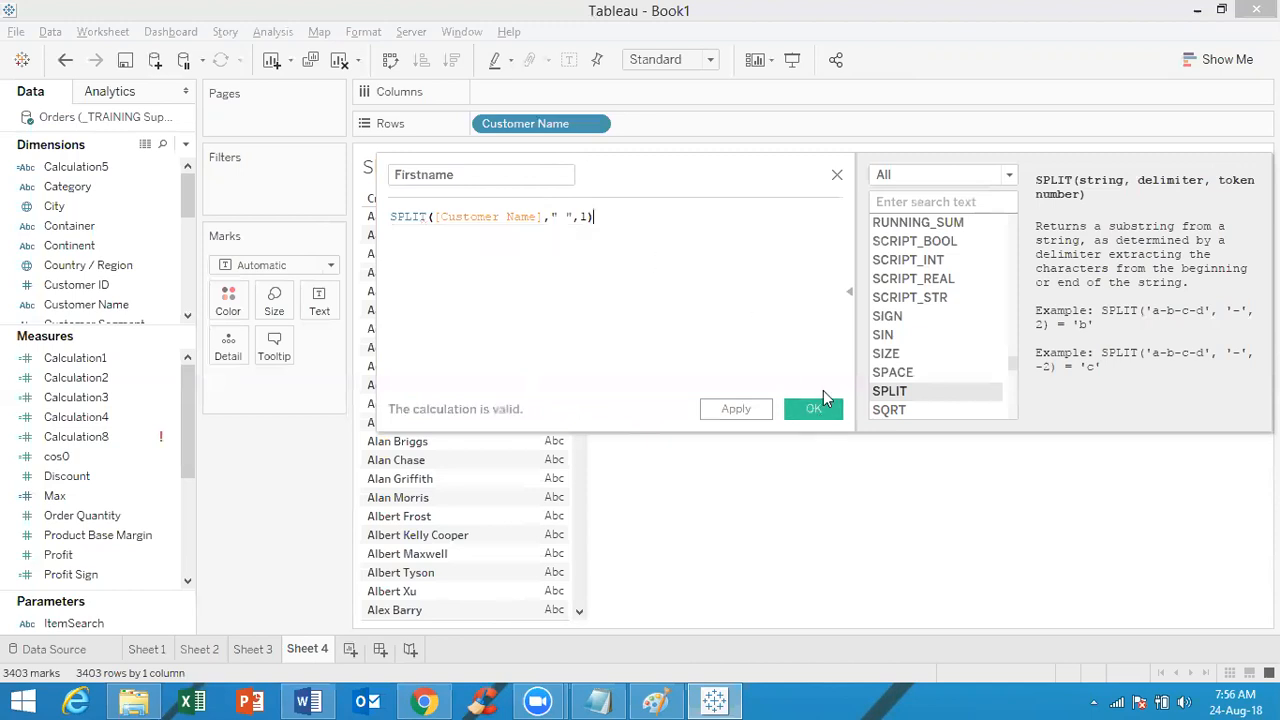
left_click(822, 396)
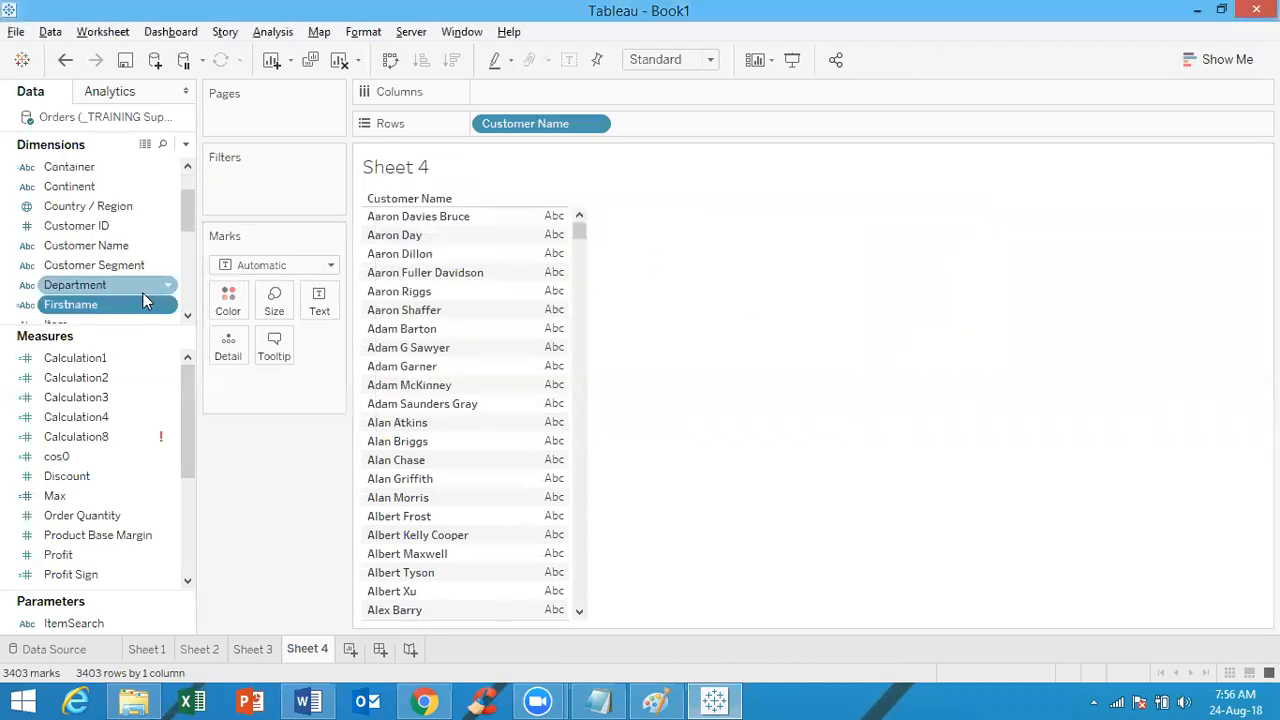
Add Firstname to the Rows shelf after Customer Name, compare the columns, and remove Customer Name from Rows
left_click_drag(130, 306, 684, 133)
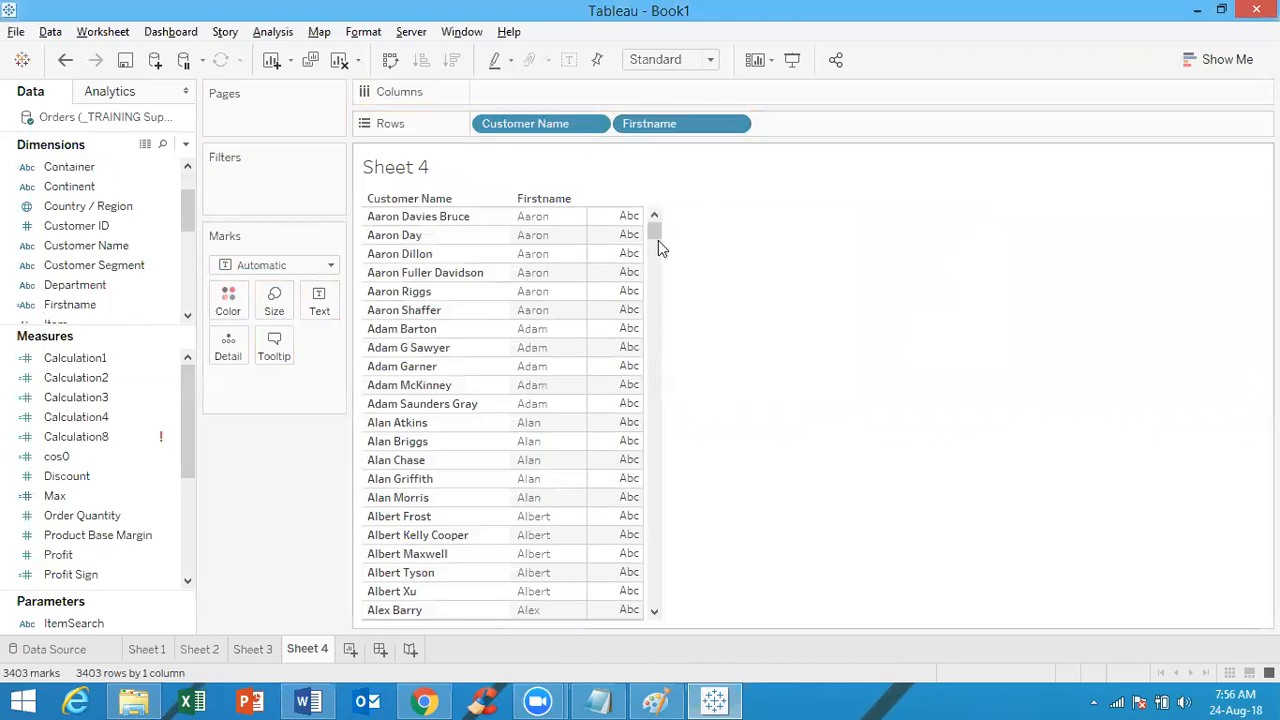
left_click_drag(653, 228, 678, 207)
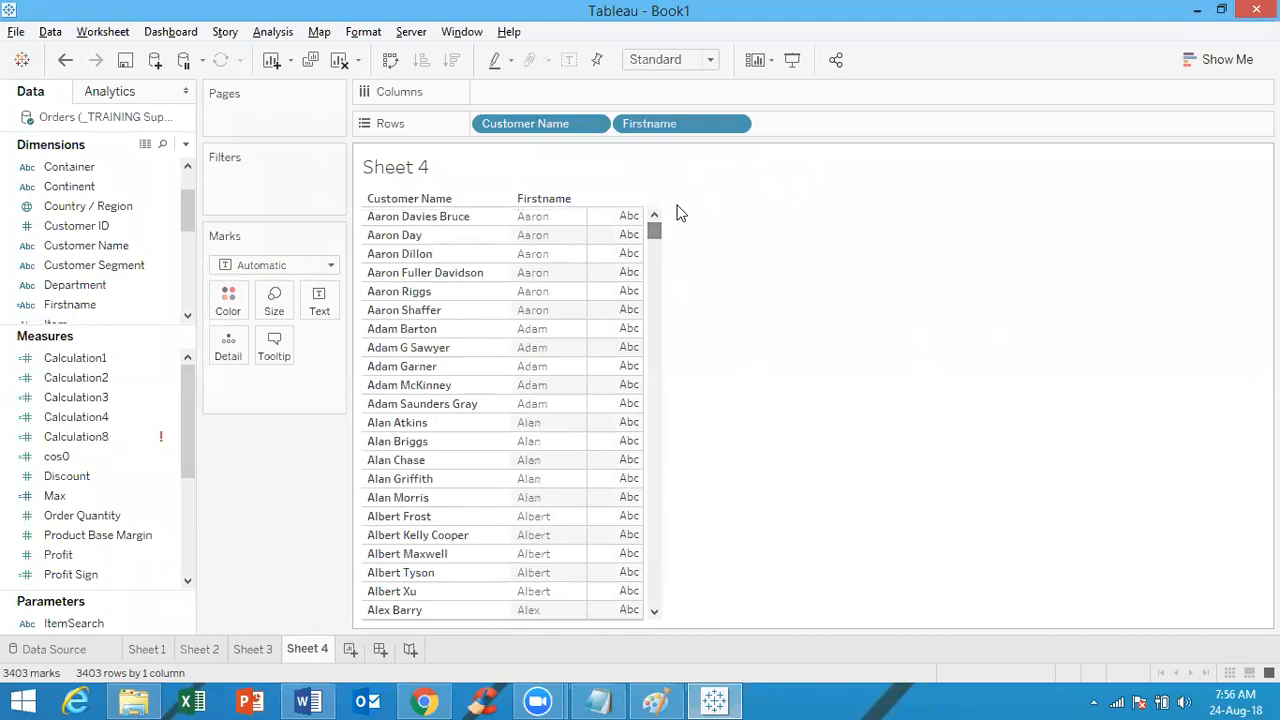
right_click(517, 126)
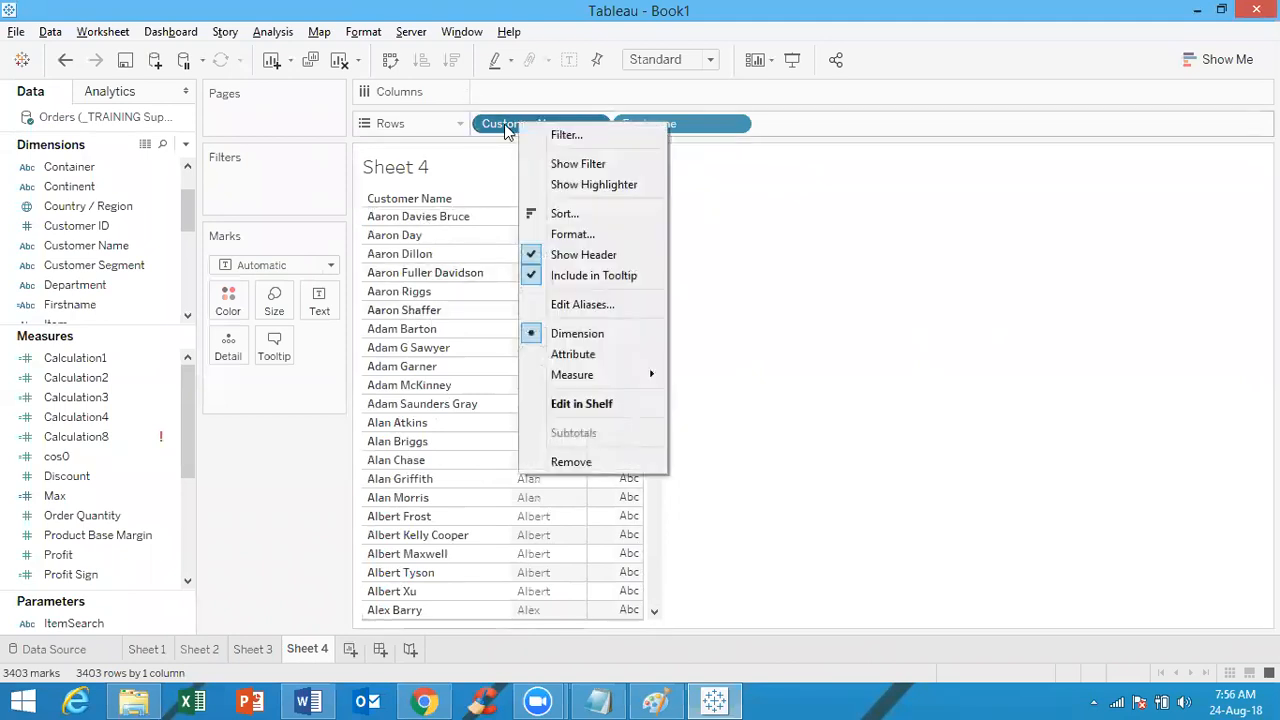
left_click(509, 126)
left_click_drag(497, 75, 503, 35)
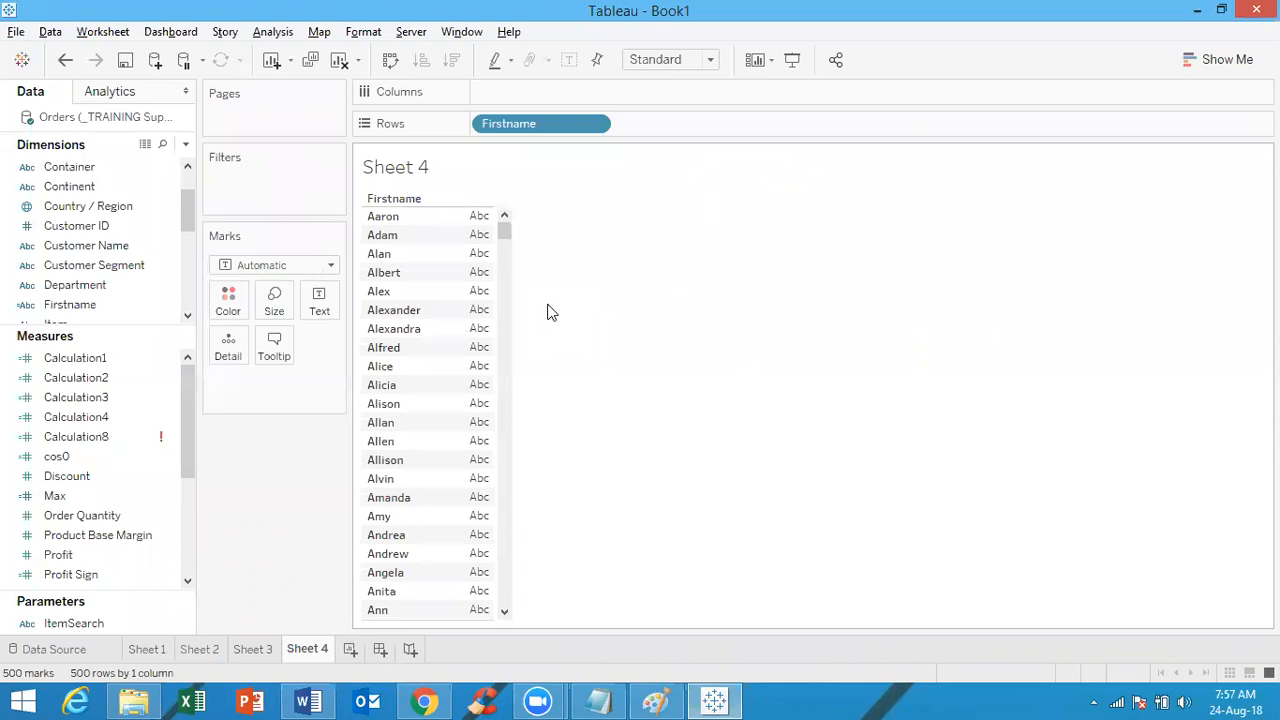
Open the Firstname calculation for editing and look through the String functions in the reference list
right_click(122, 302)
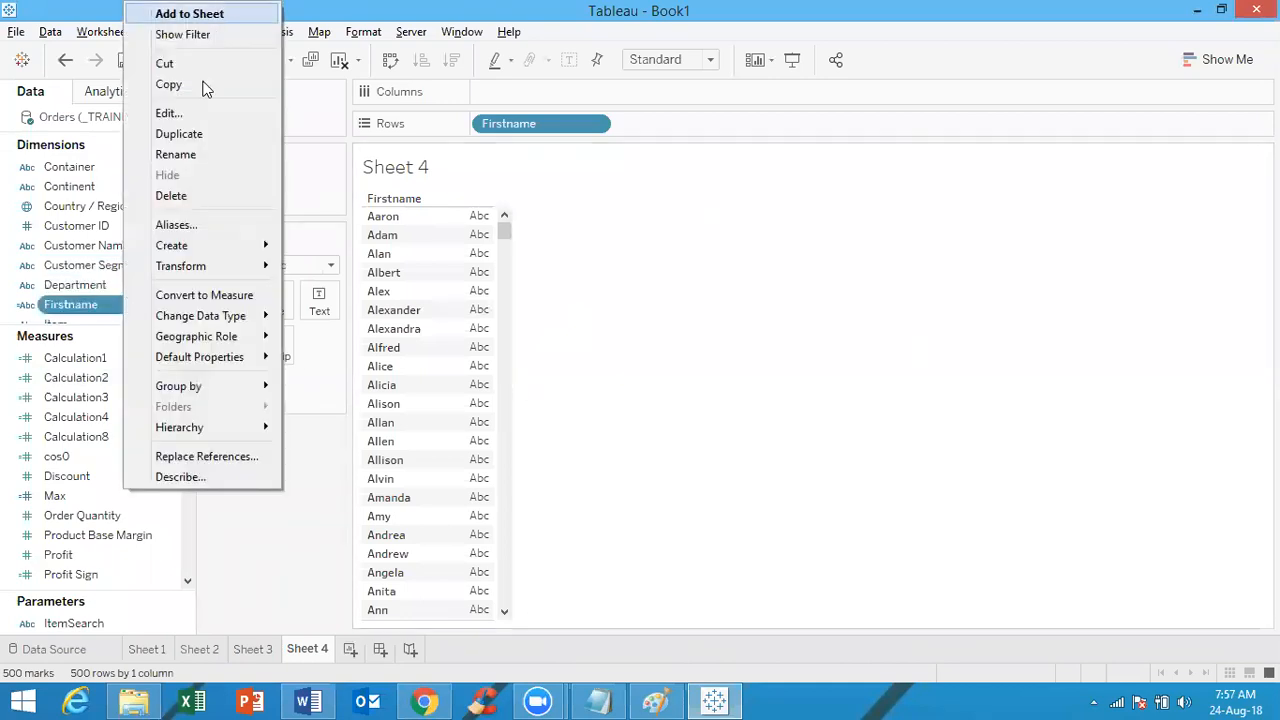
left_click(168, 113)
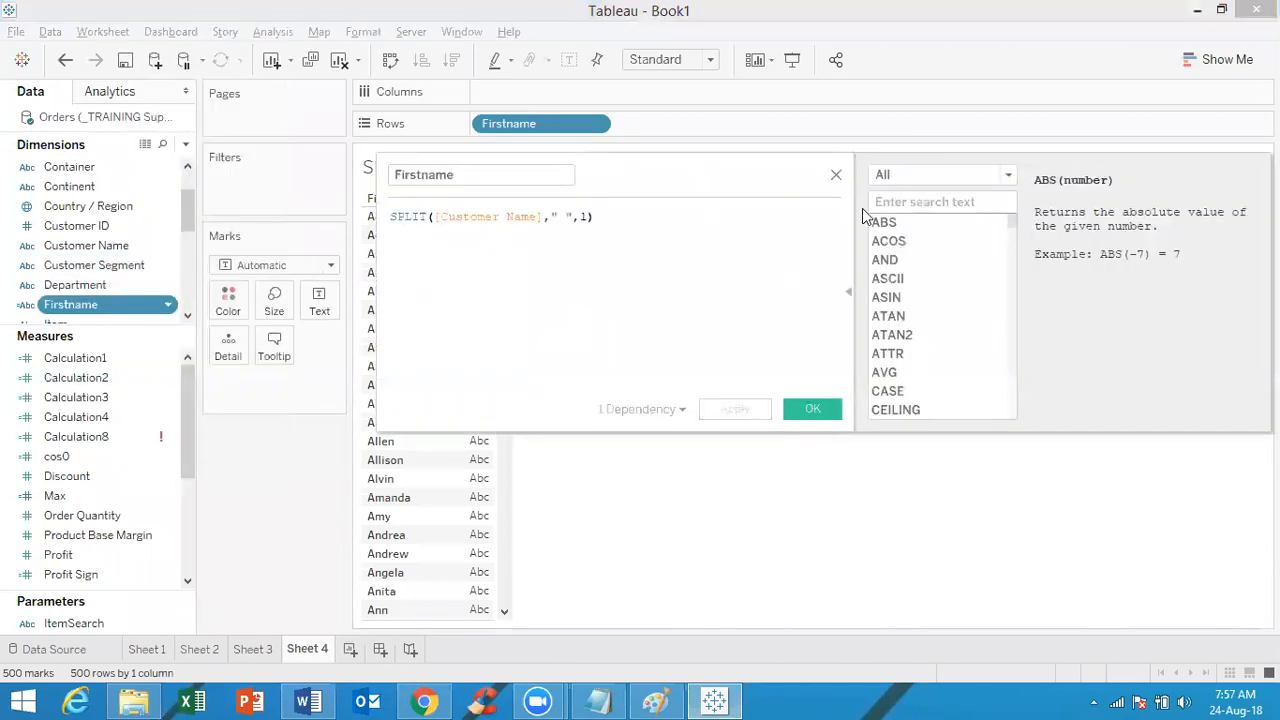
left_click(921, 181)
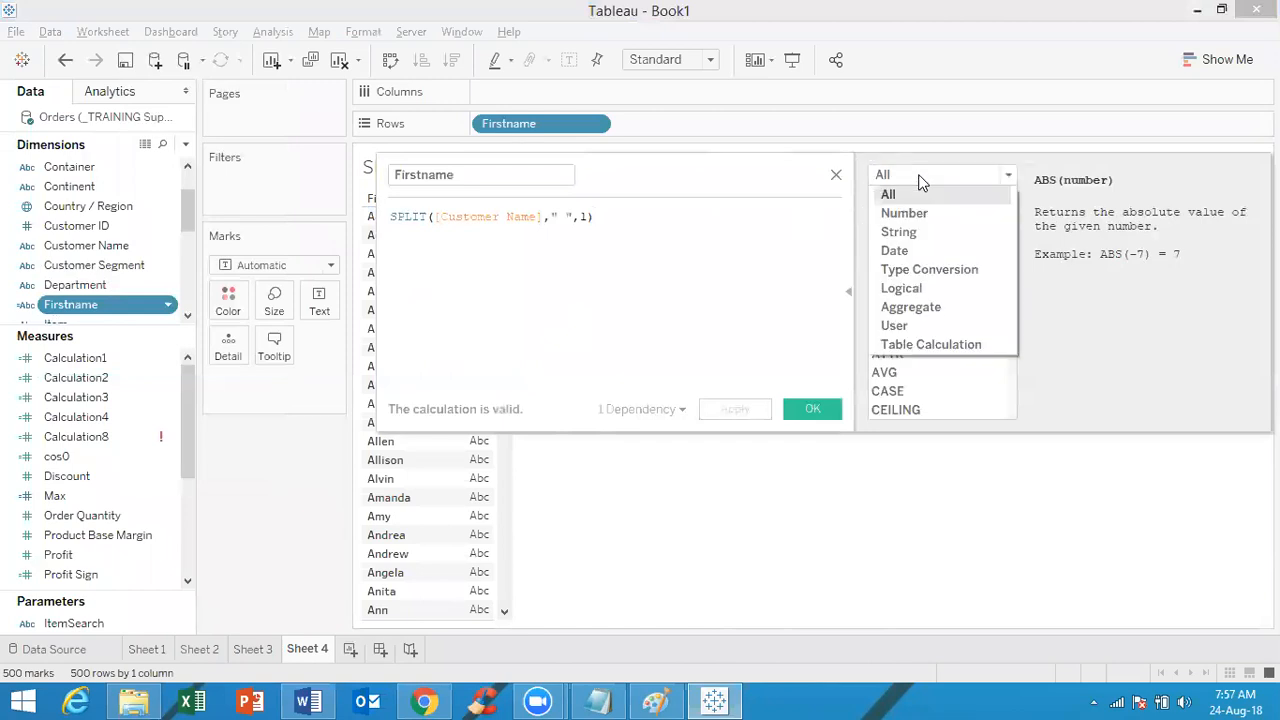
left_click(916, 240)
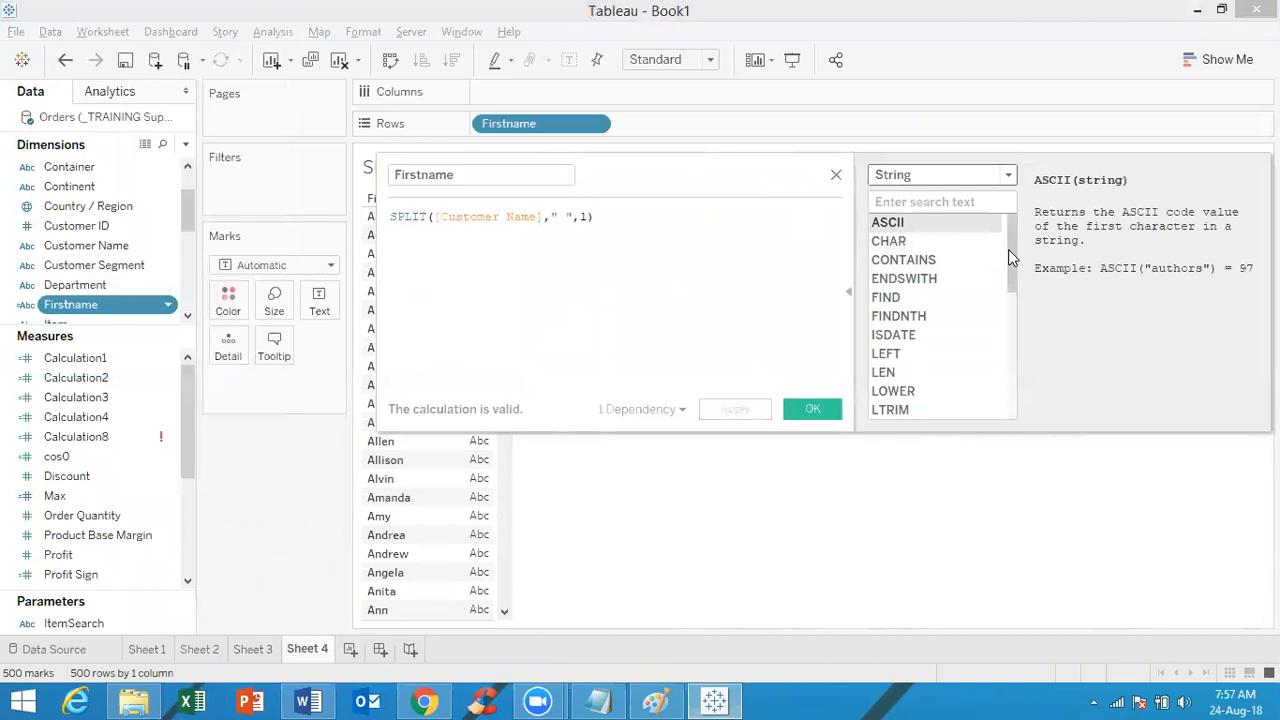
left_click_drag(1008, 250, 1025, 379)
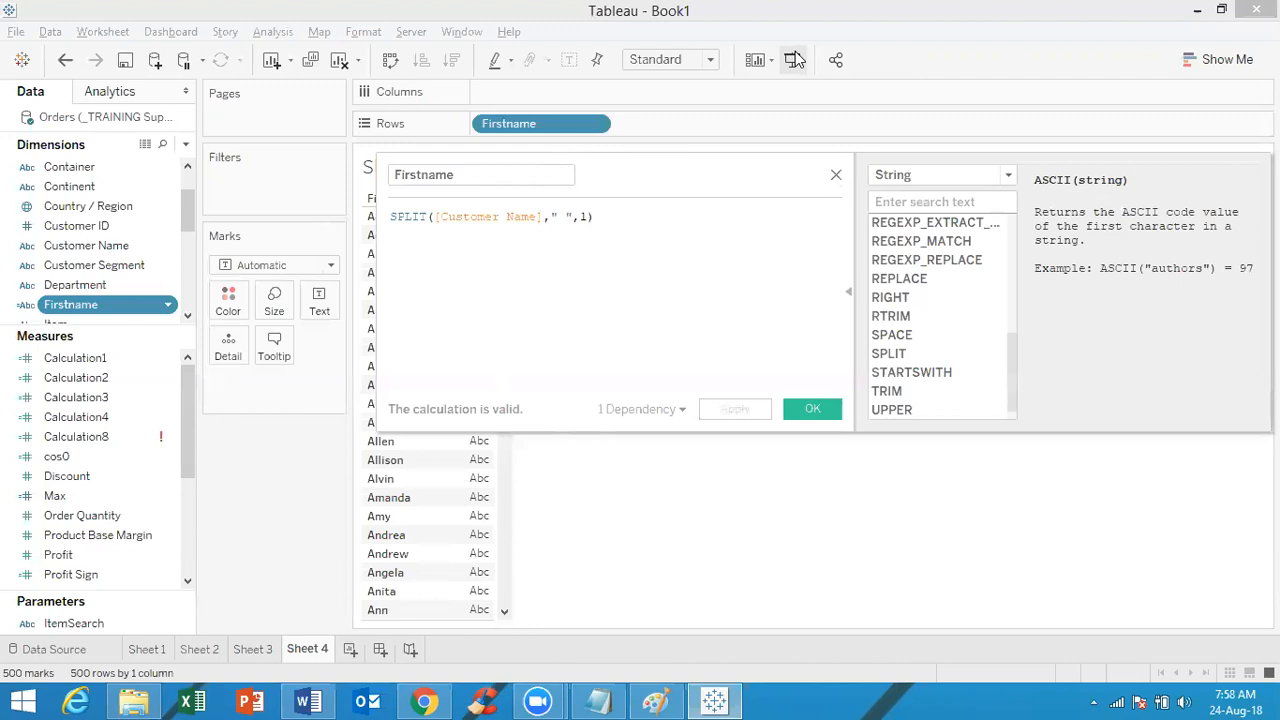
Rename the Firstname calculation as year
left_click(618, 214)
left_click(520, 177)
double_click(520, 177)
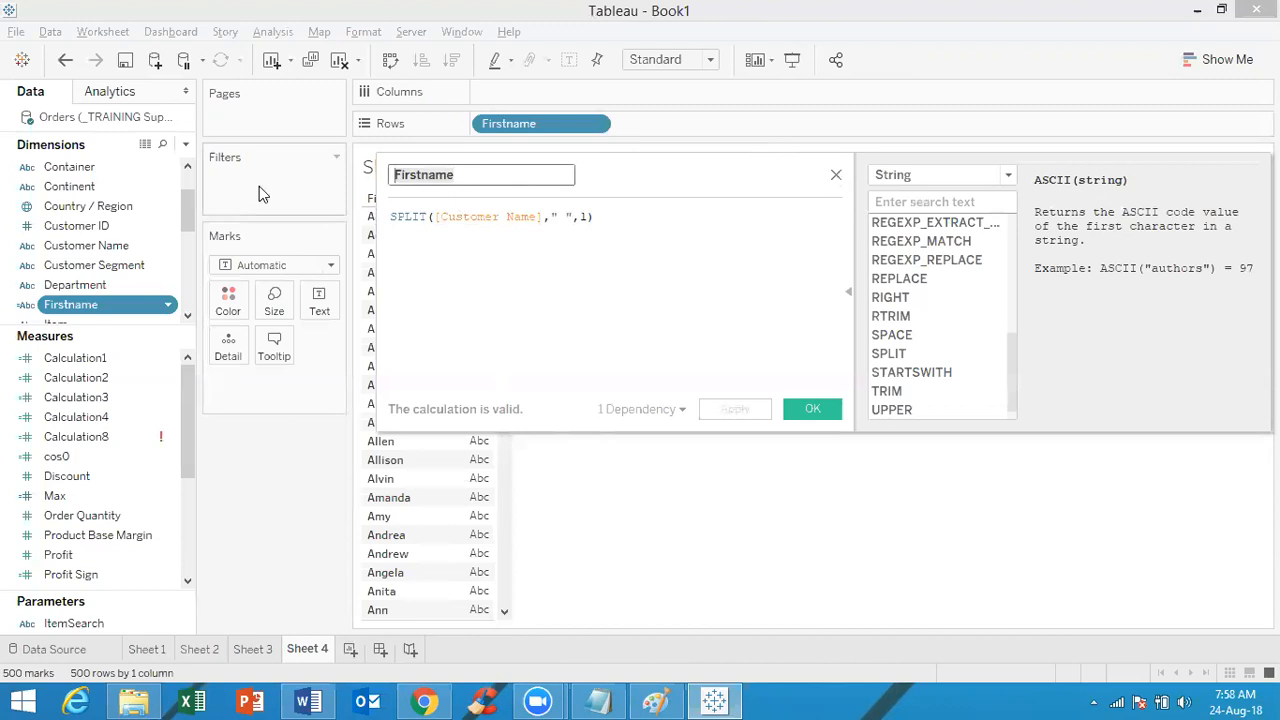
type("year")
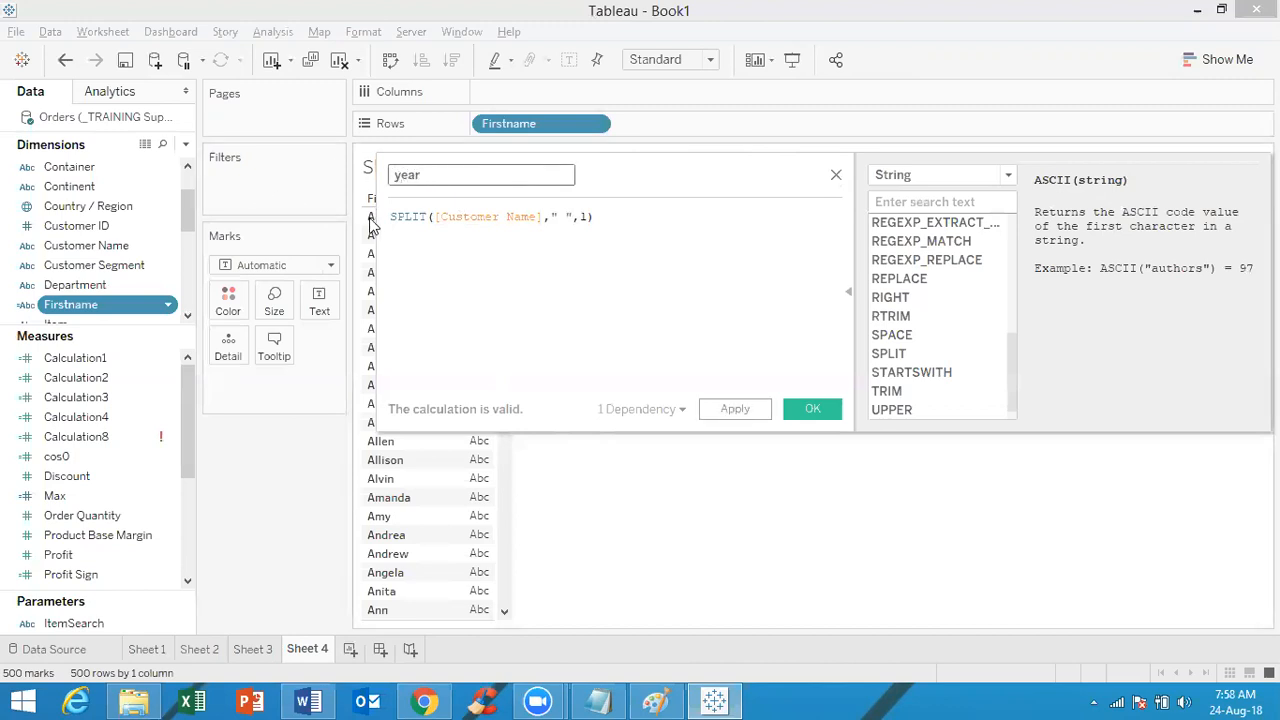
Save the calculation with the formula year([Order Date]) and place the year field on the Rows shelf
left_click_drag(616, 216, 391, 218)
type("year")
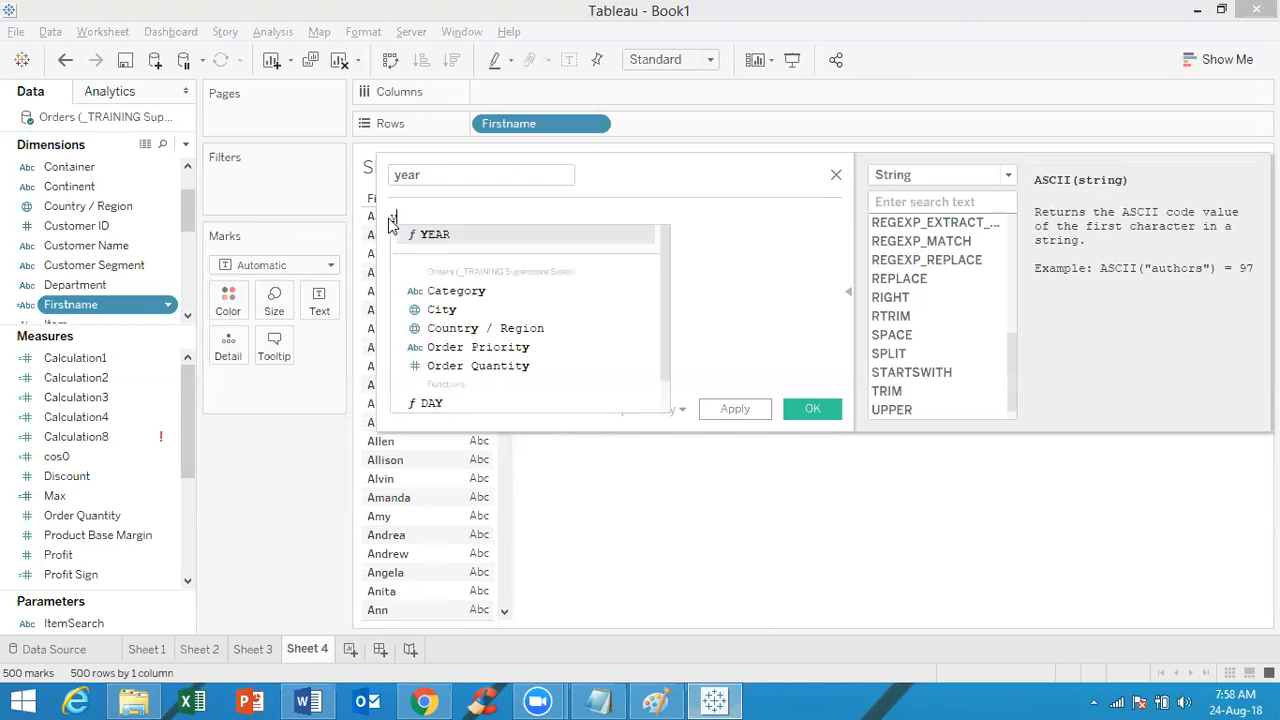
type("(")
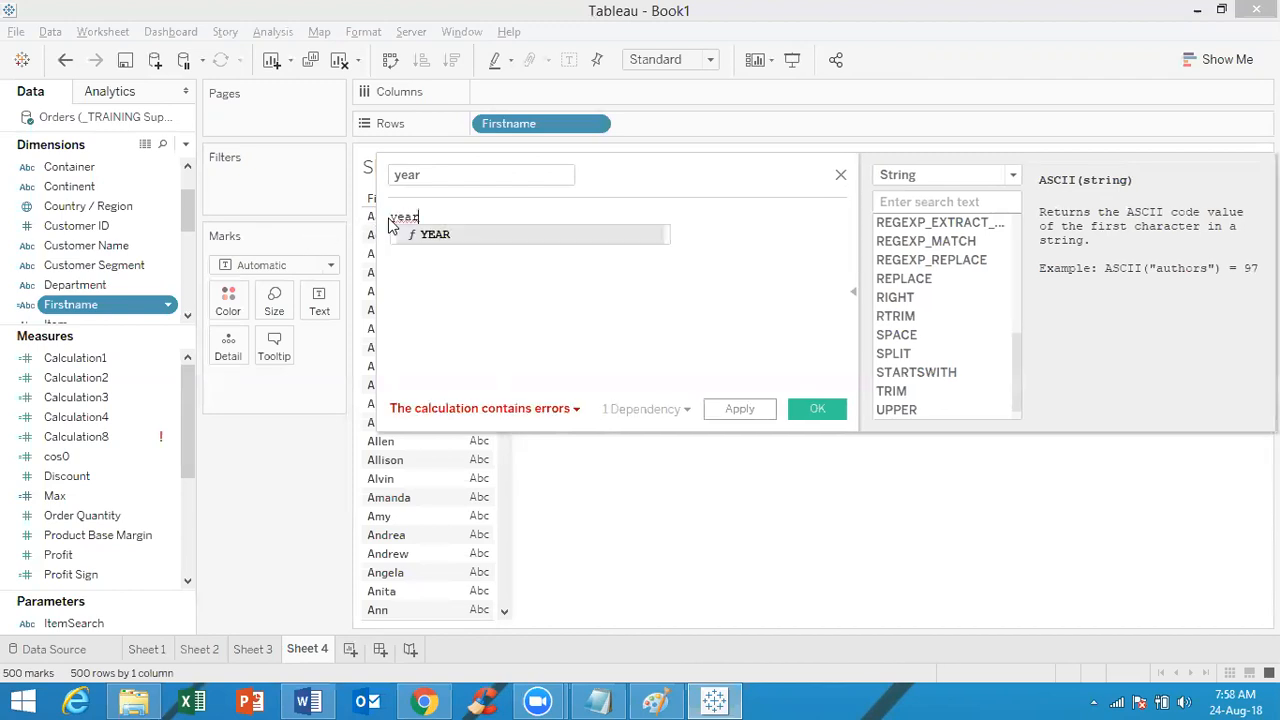
type("order")
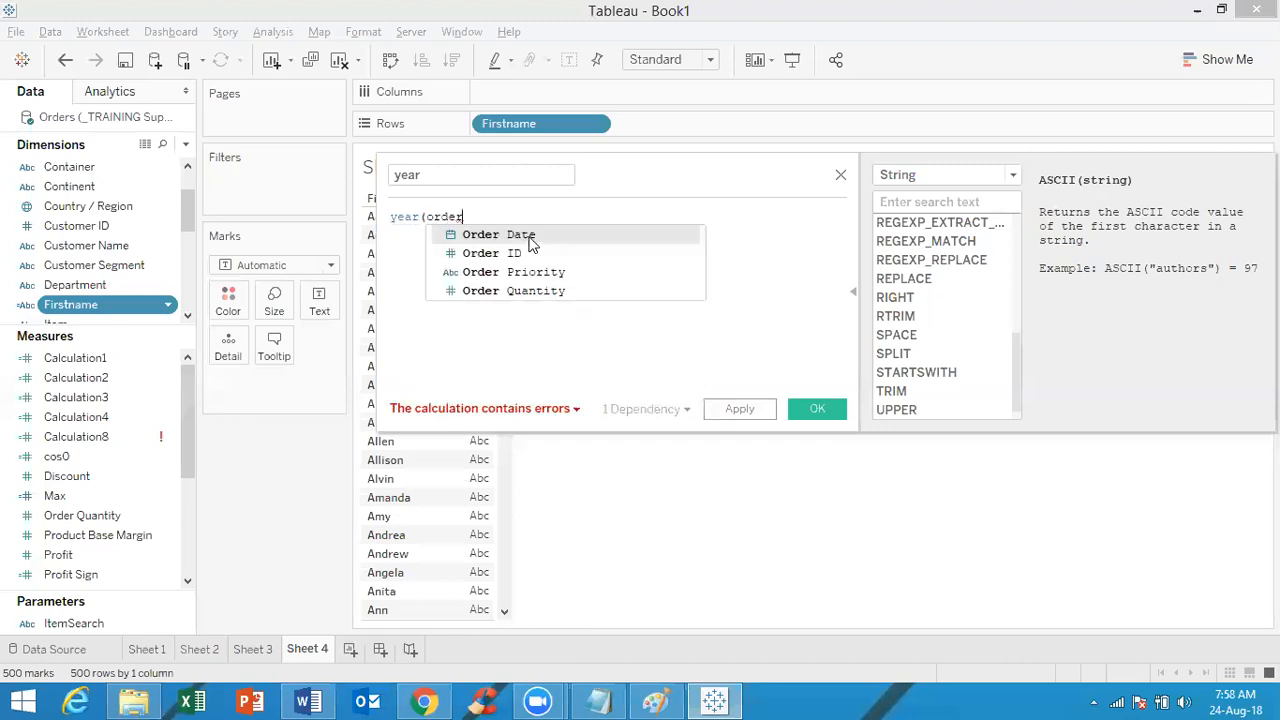
left_click(530, 236)
type(")")
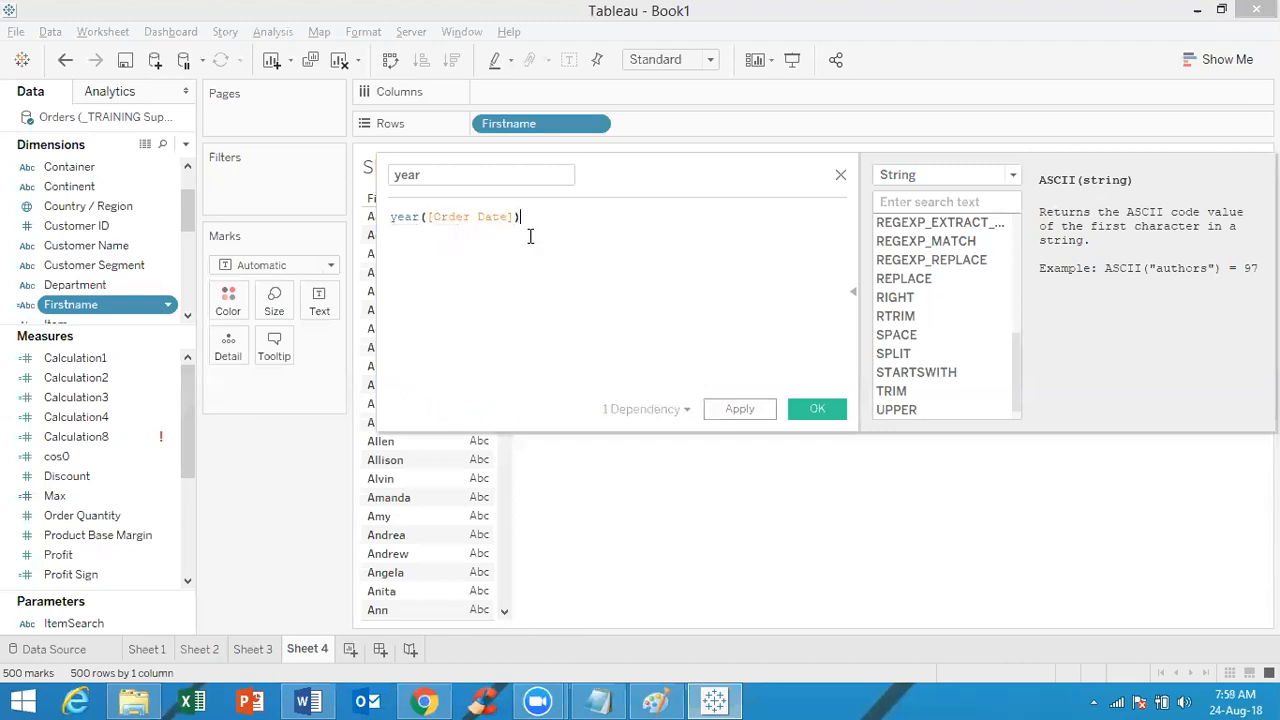
left_click(816, 409)
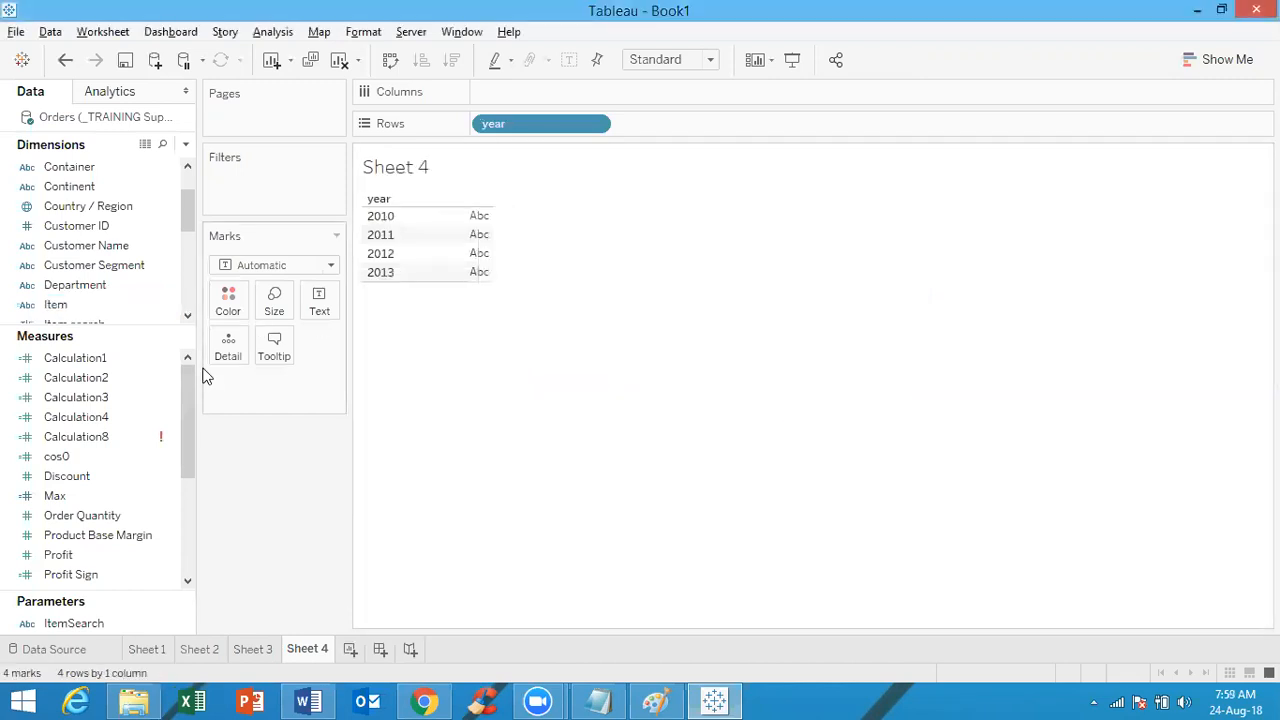
left_click_drag(188, 225, 190, 307)
left_click_drag(100, 286, 537, 120)
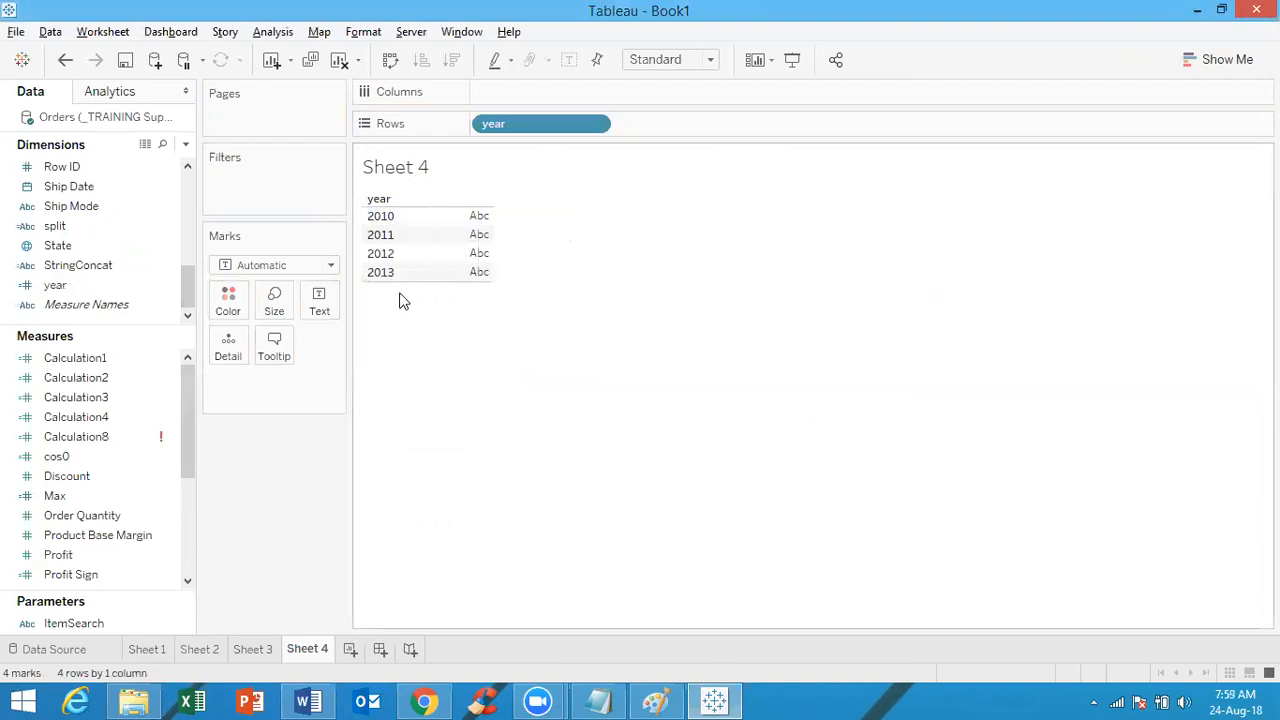
Open the year calculation for editing and rename it as month
right_click(70, 286)
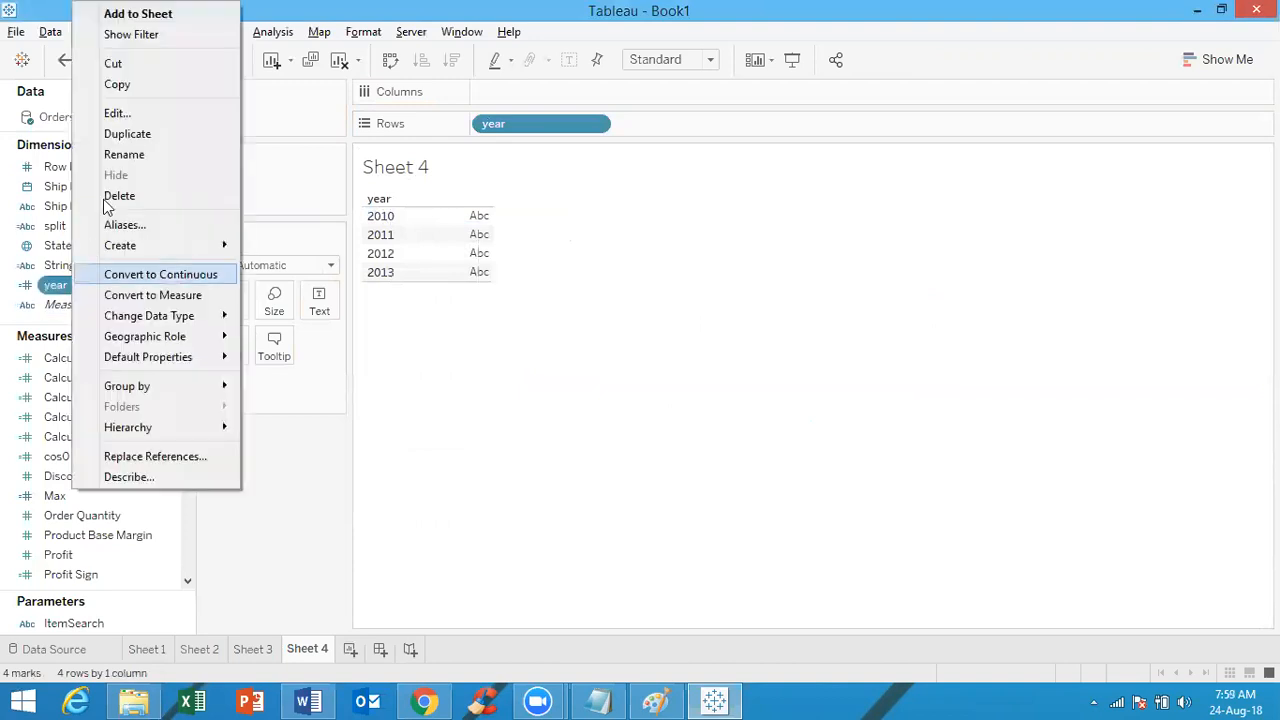
left_click(115, 113)
double_click(465, 173)
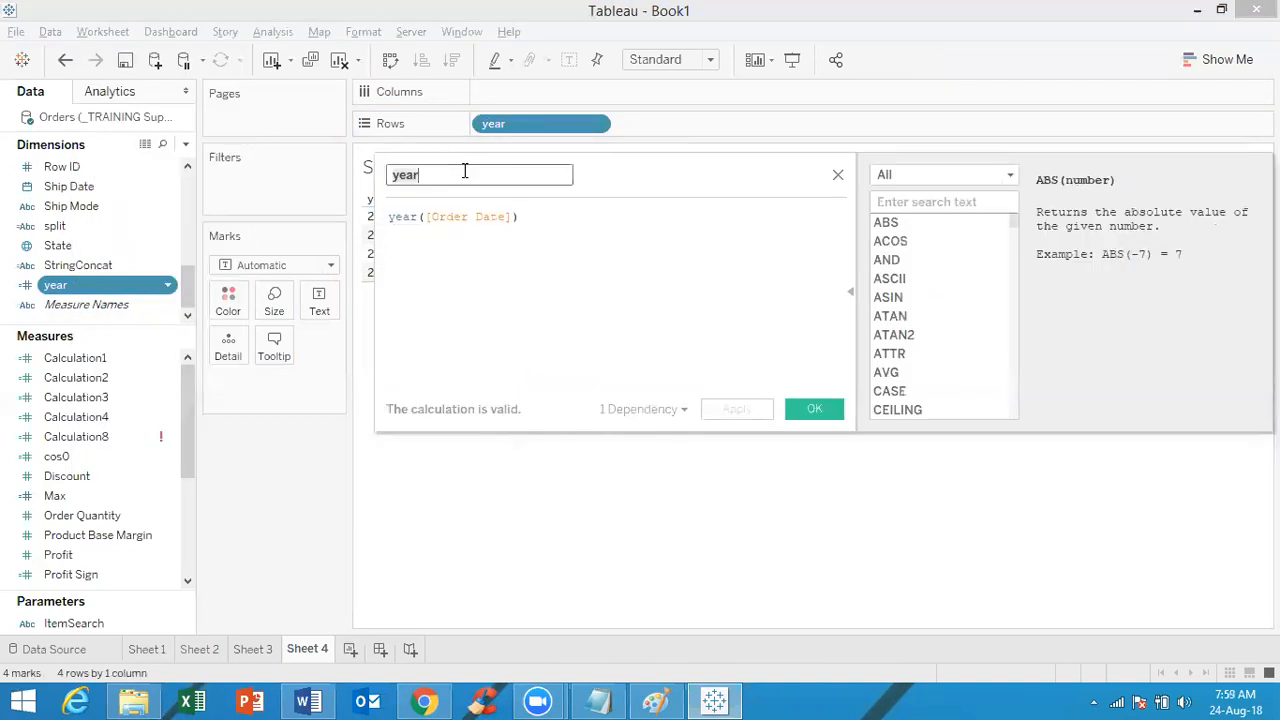
type("month")
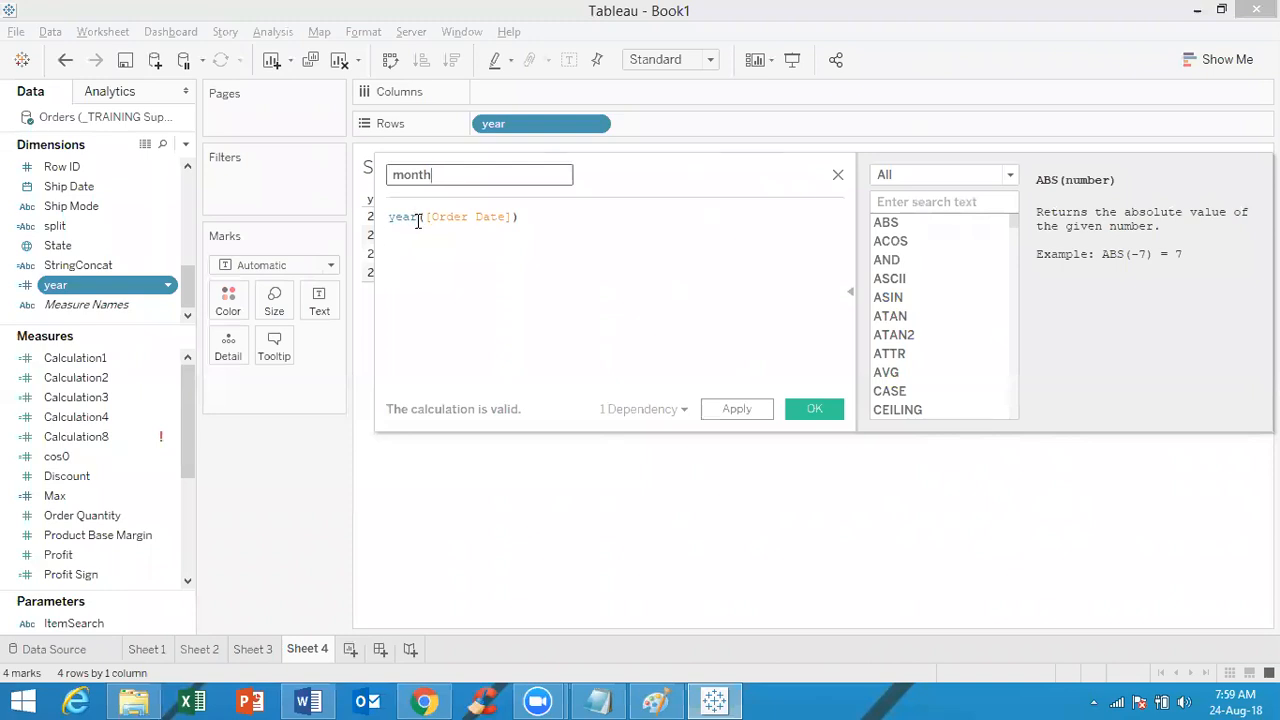
Set the calculation's formula to MONTH([Order Date]) and save it
left_click(416, 219)
key("shift+End")
key("shift+Home")
type("mon")
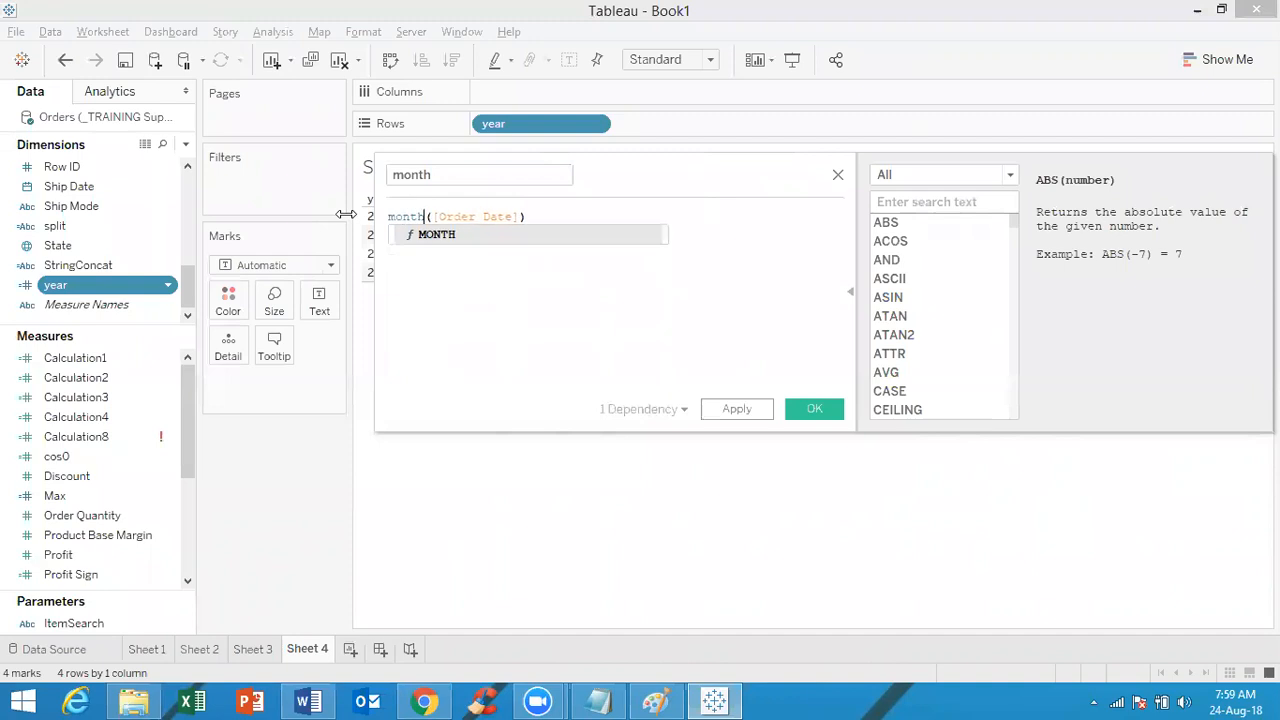
left_click(519, 240)
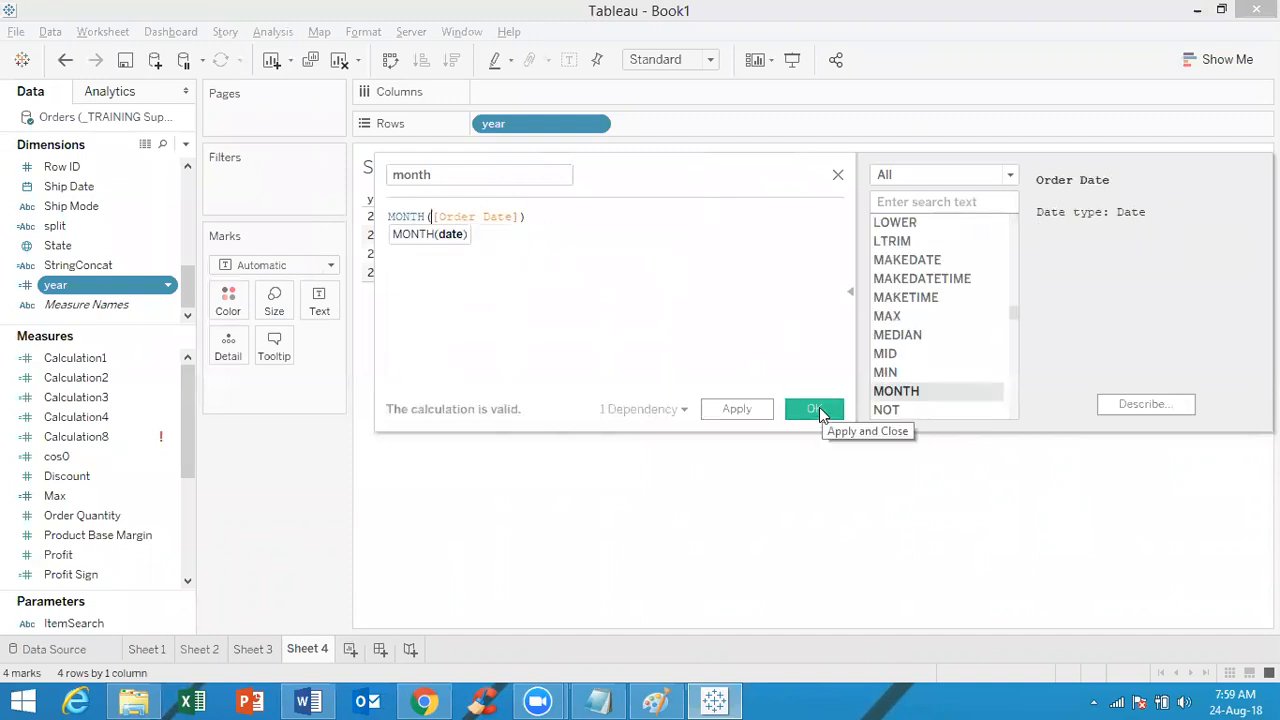
left_click(819, 407)
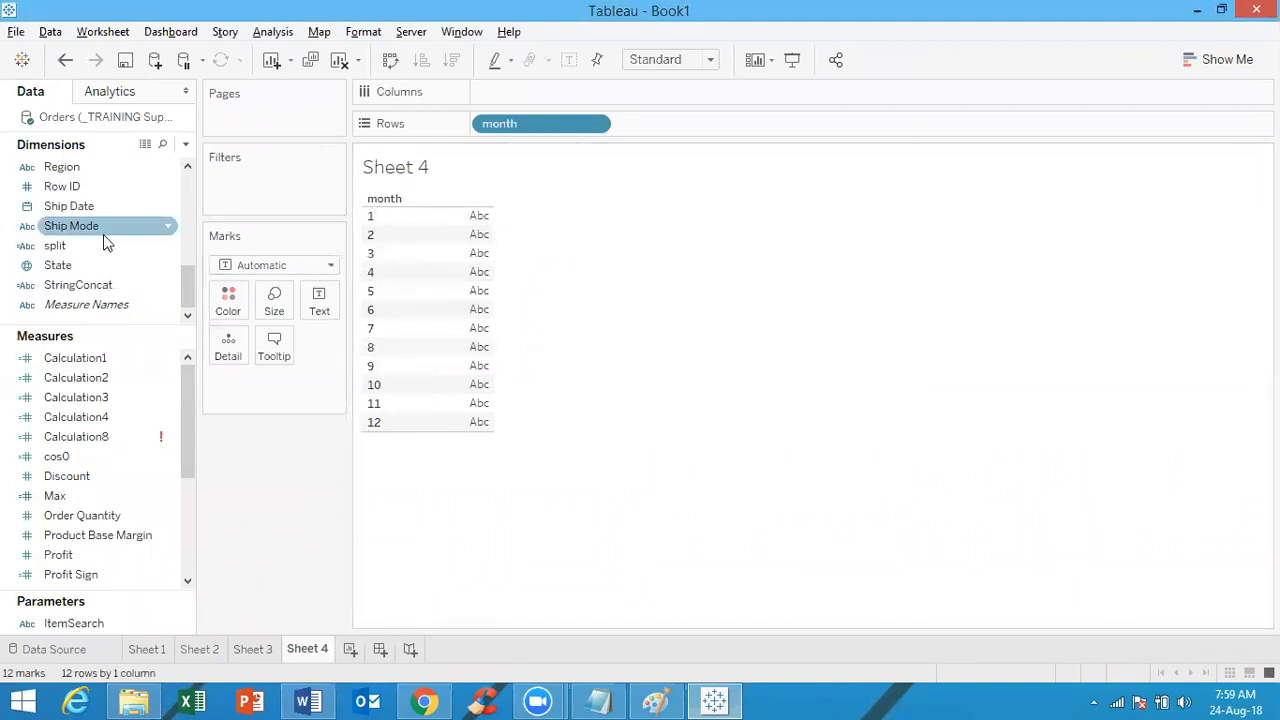
left_click(95, 265)
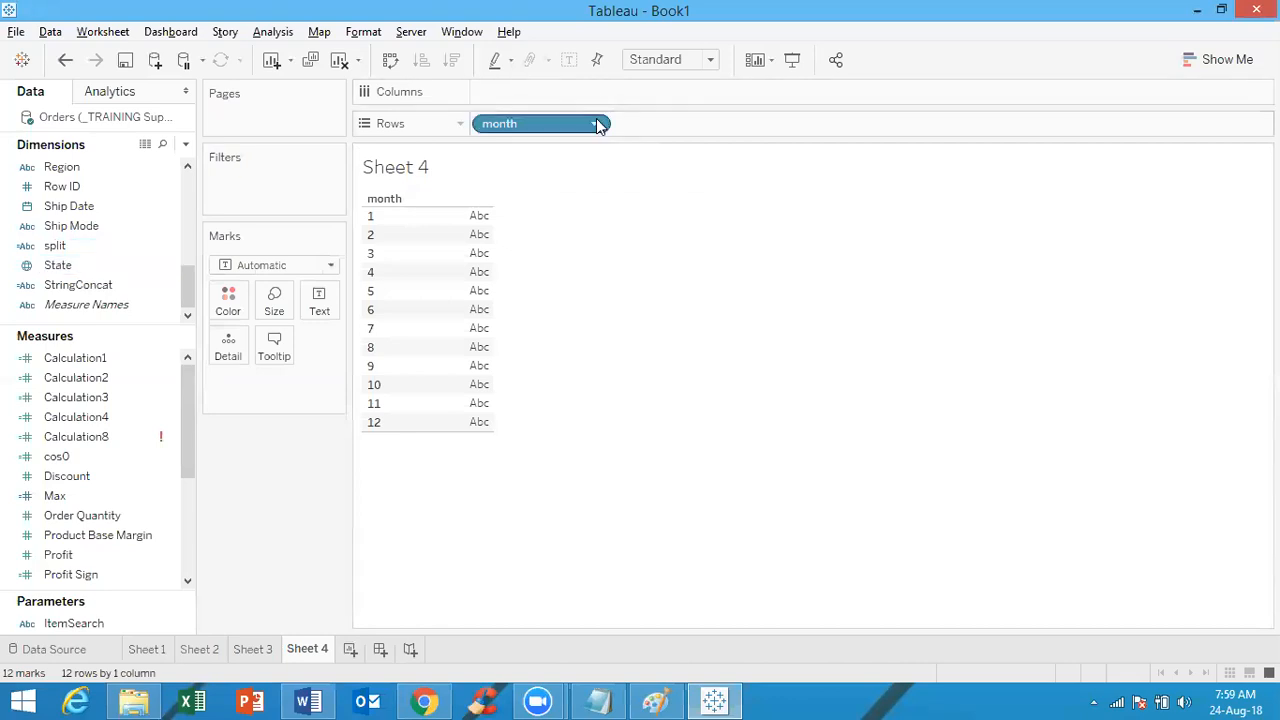
left_click(597, 124)
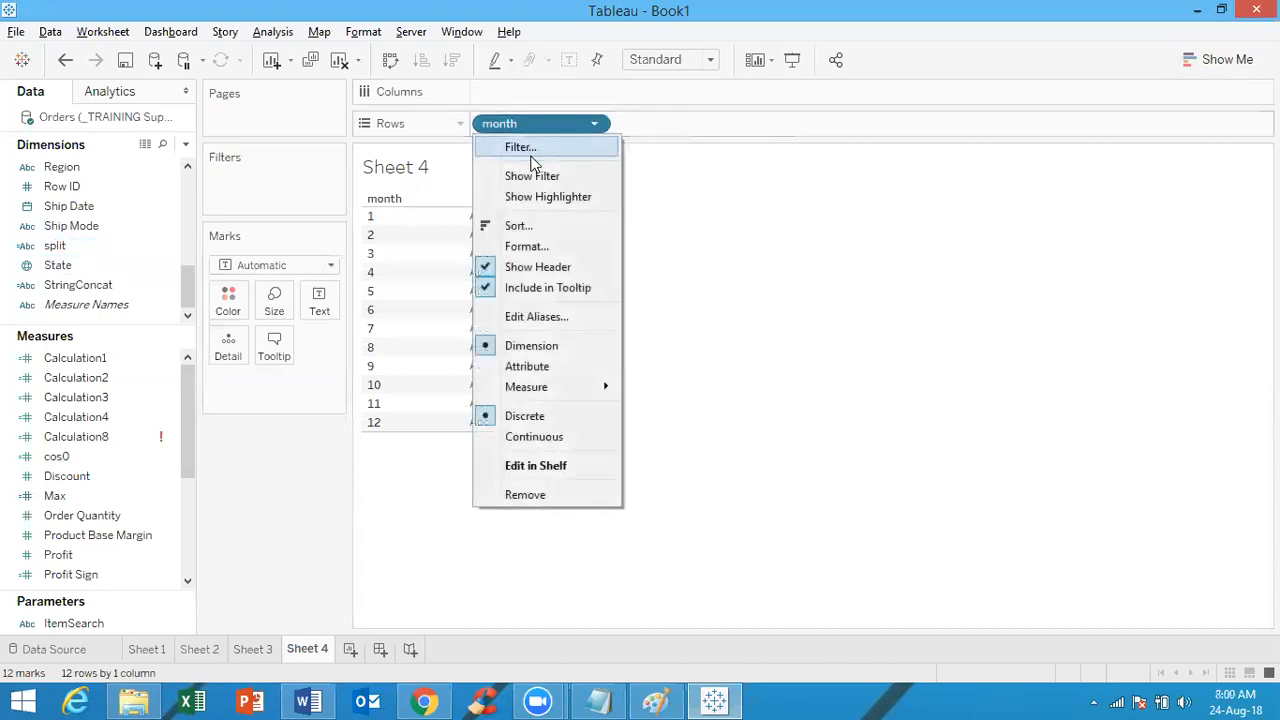
left_click(676, 215)
left_click(137, 432)
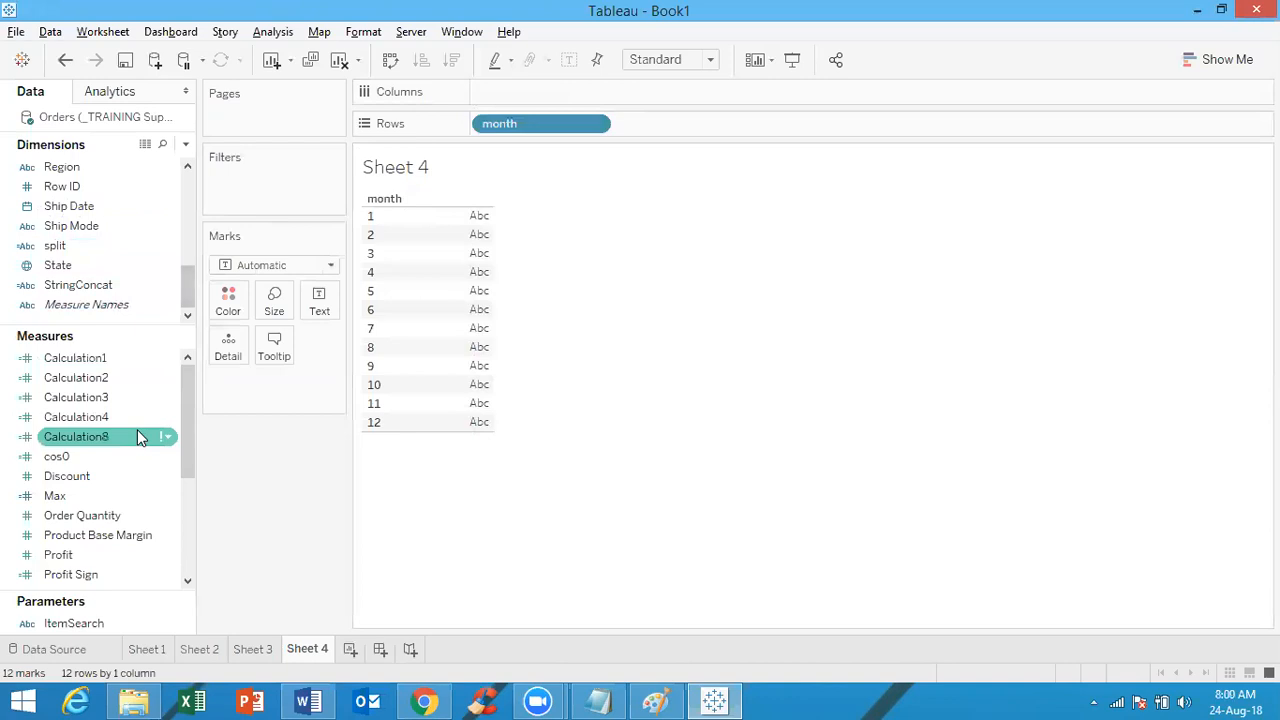
left_click(137, 304)
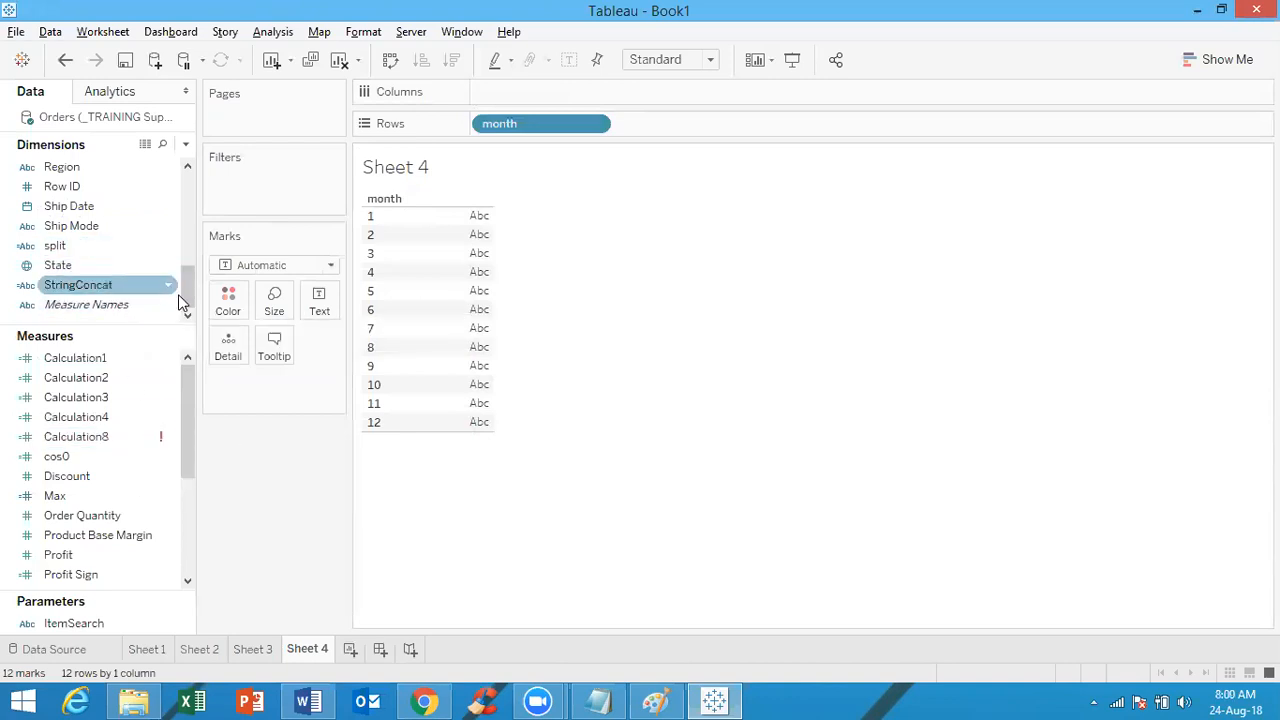
Open the month calculation for editing and rename it as day
left_click_drag(185, 292, 160, 227)
right_click(128, 227)
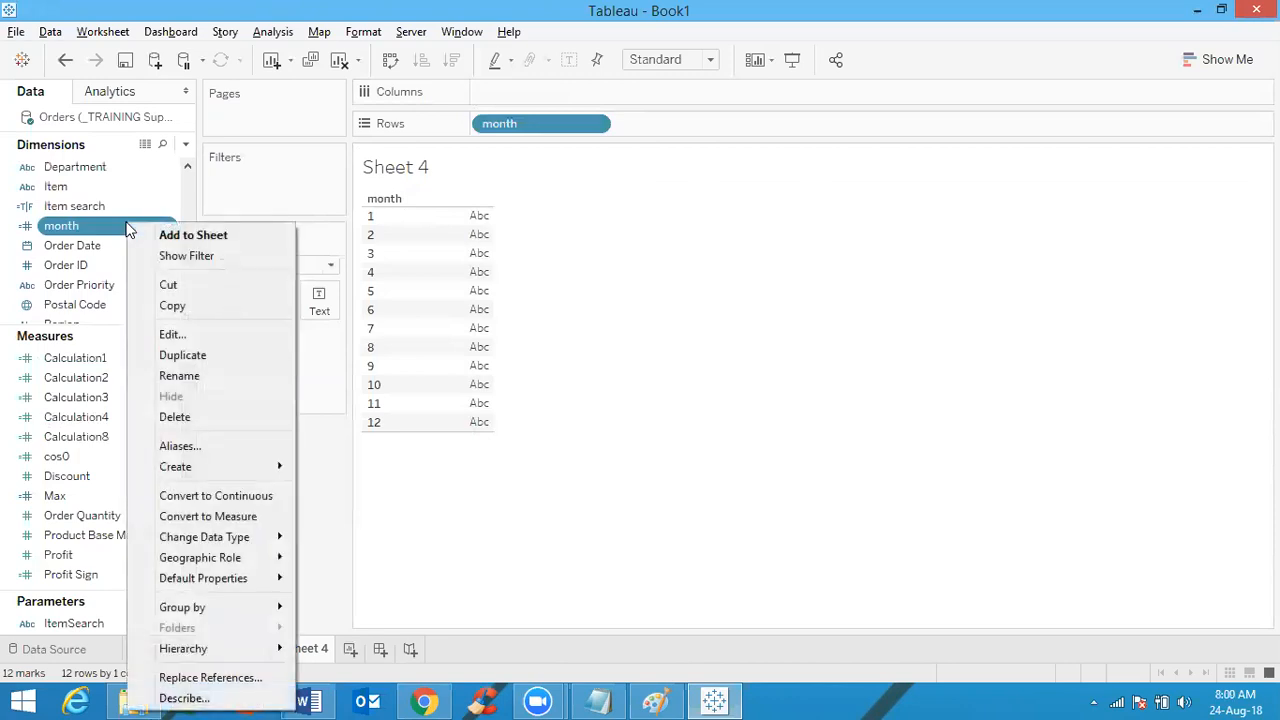
left_click(191, 330)
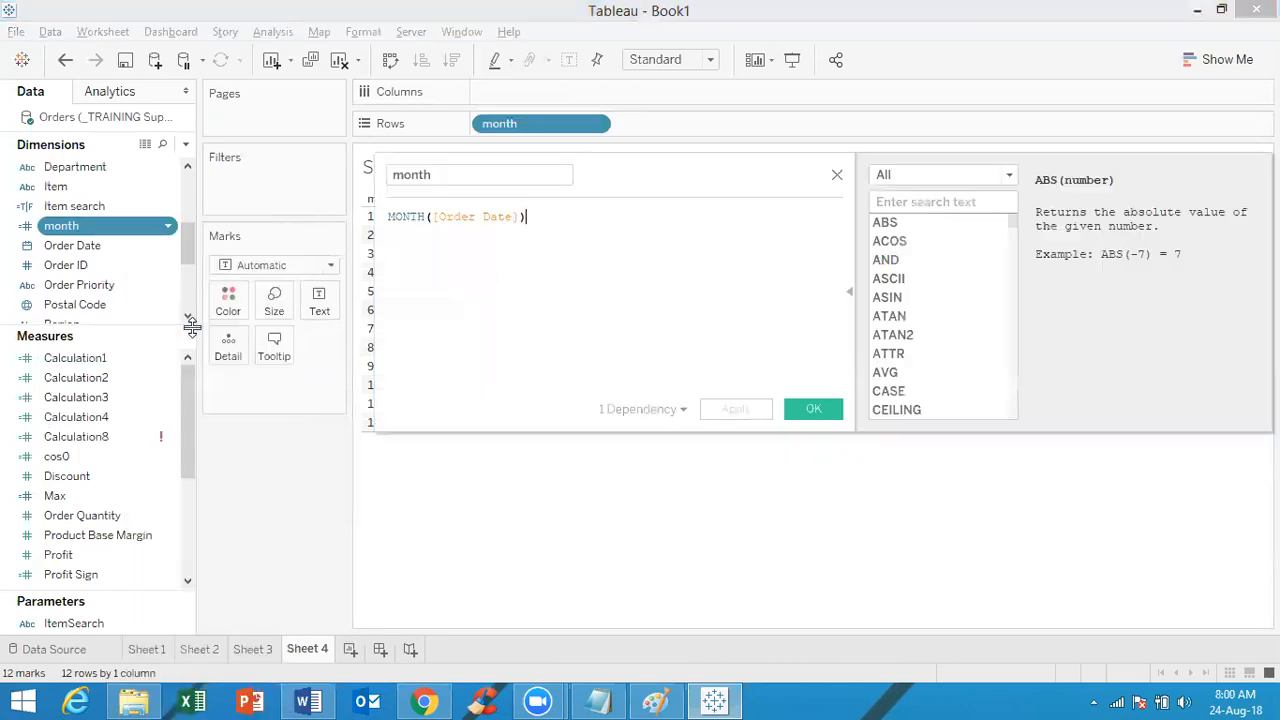
double_click(443, 177)
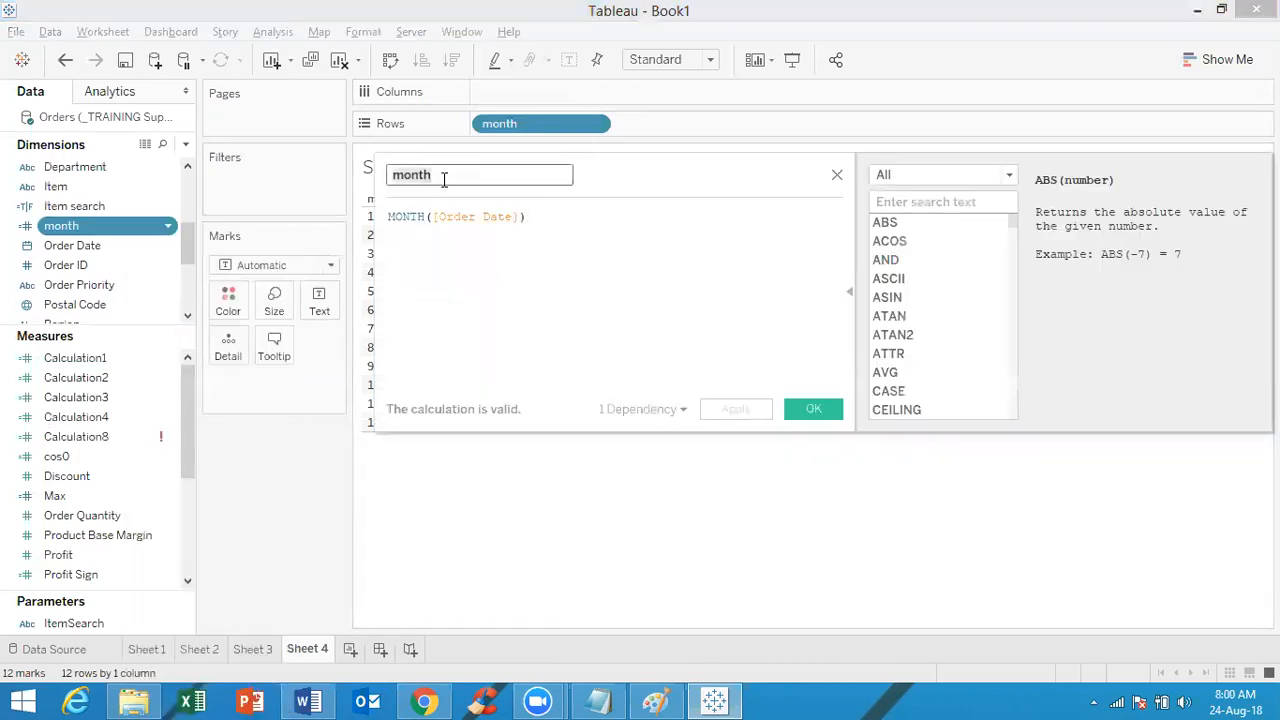
type("day")
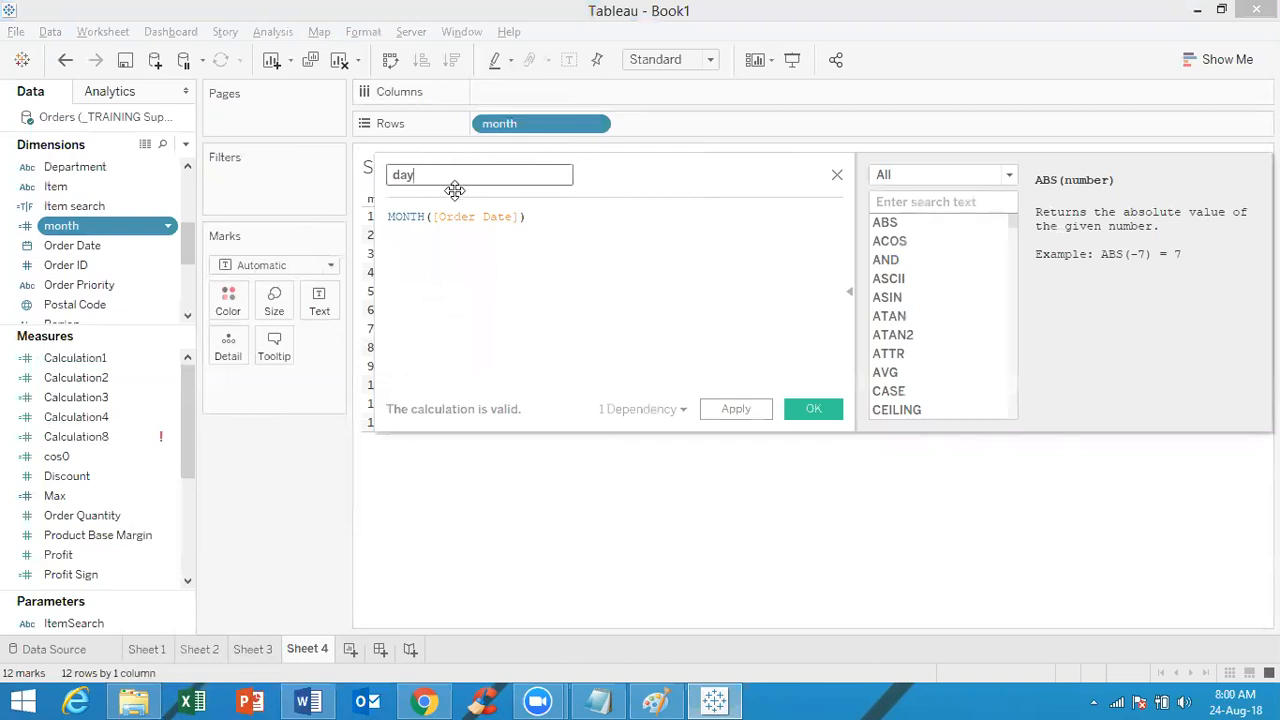
Save the calculation with the formula DAY([Order Date]) and look through the listed day values
left_click(427, 214)
left_click_drag(427, 214, 366, 206)
type("day")
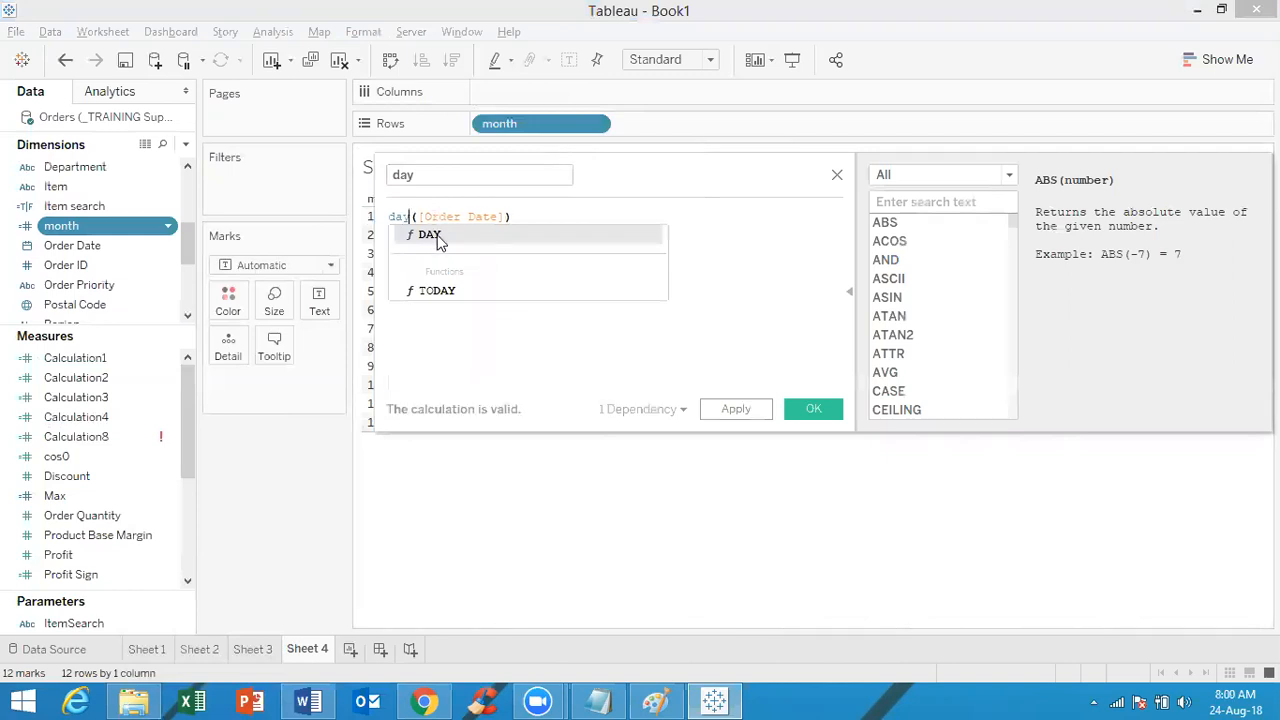
left_click(434, 235)
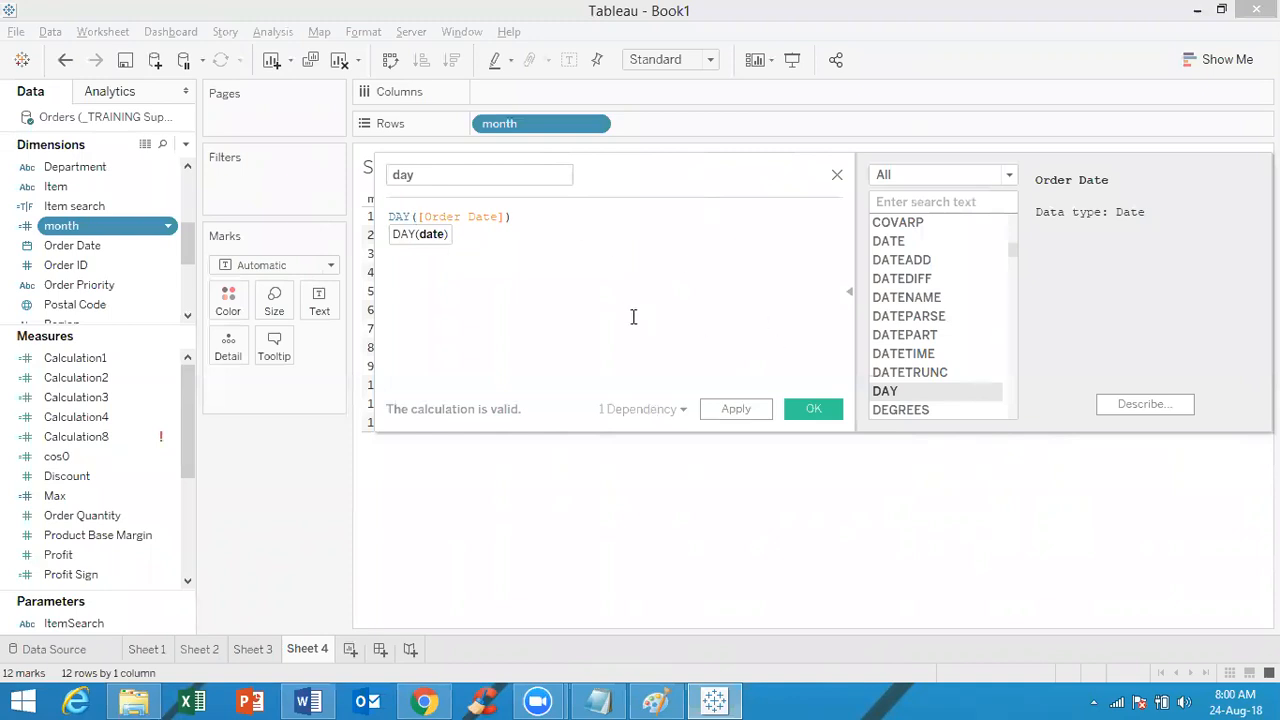
left_click(810, 410)
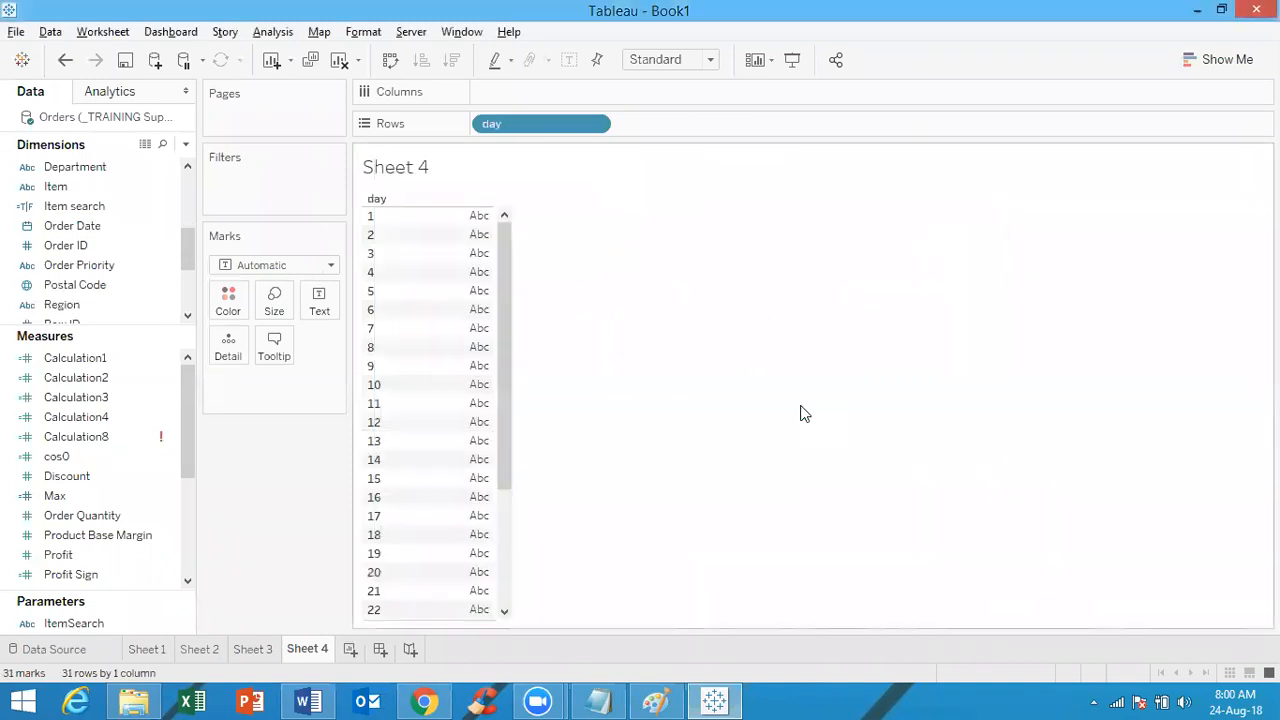
left_click_drag(510, 300, 477, 414)
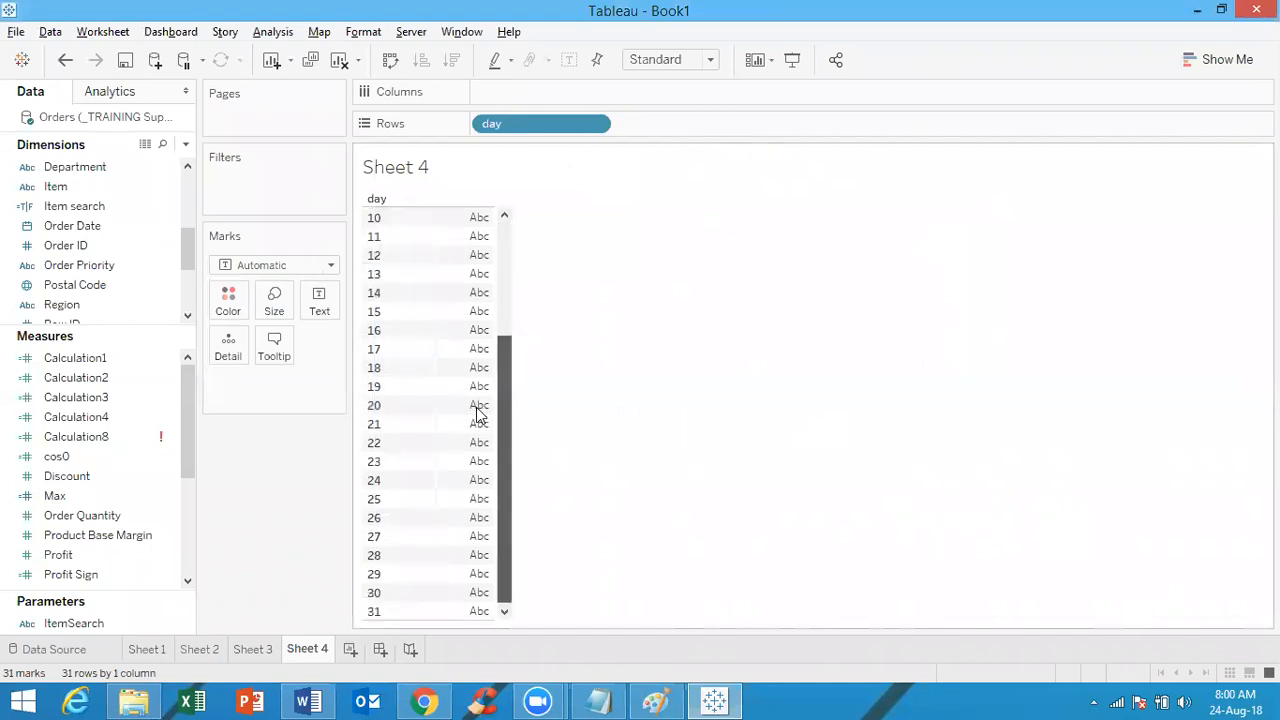
left_click_drag(469, 482, 501, 289)
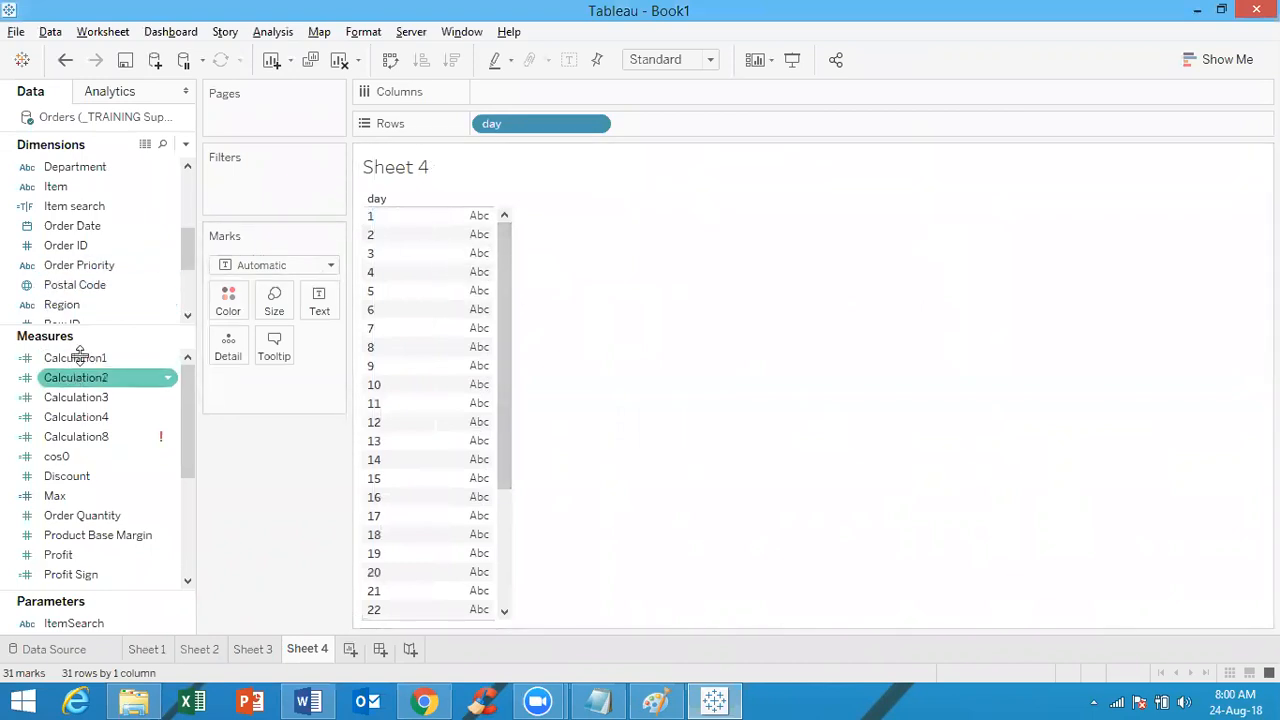
Change the day calculation's formula to DATE([Order Date]) and save it
left_click_drag(183, 275, 183, 215)
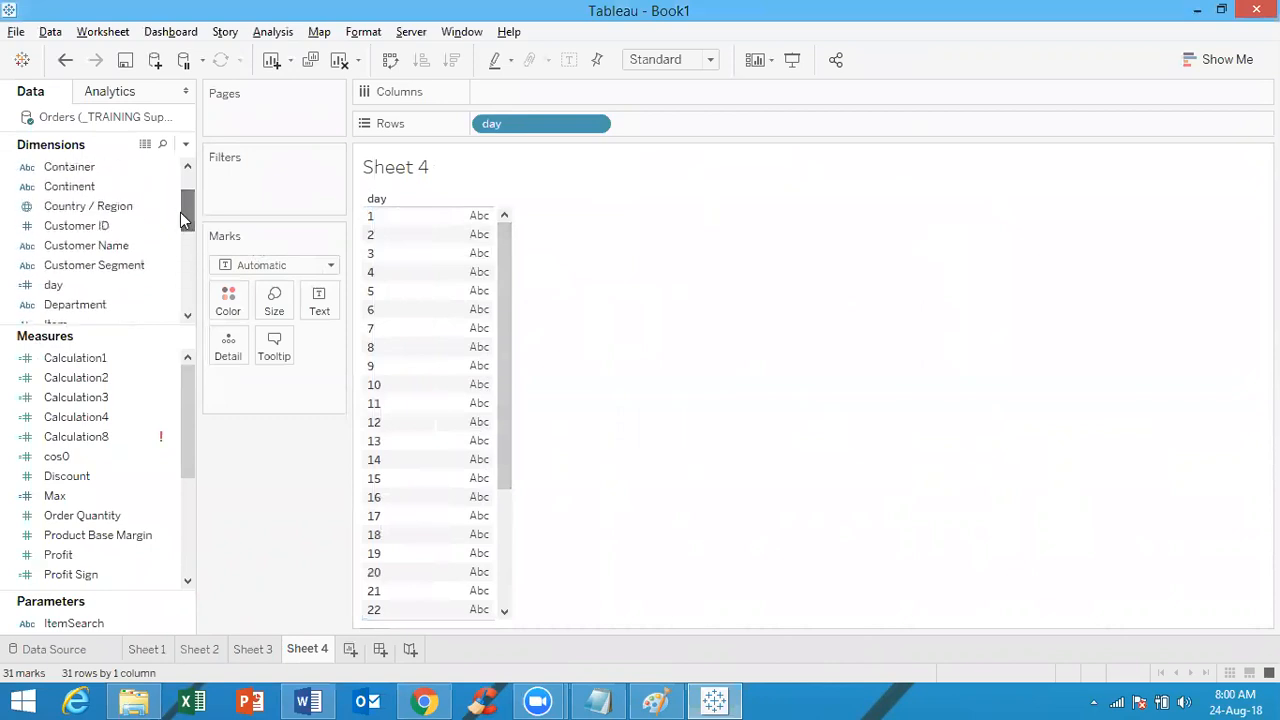
right_click(127, 290)
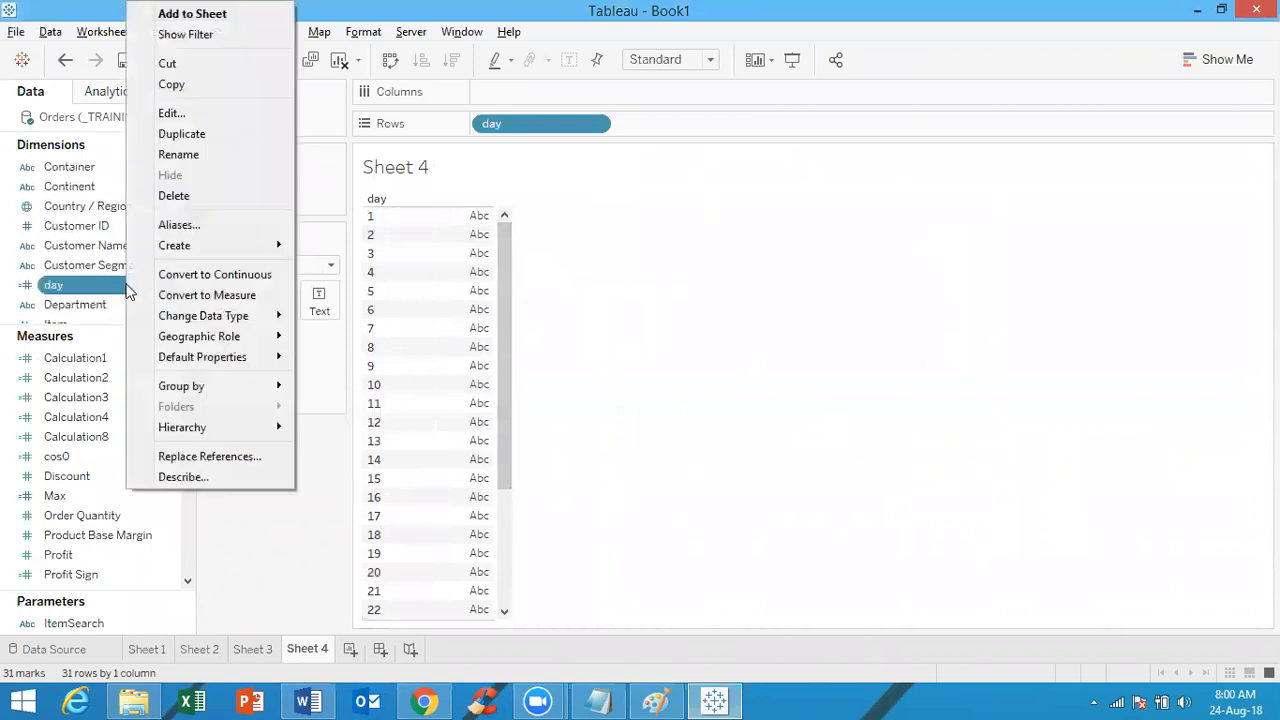
left_click(184, 120)
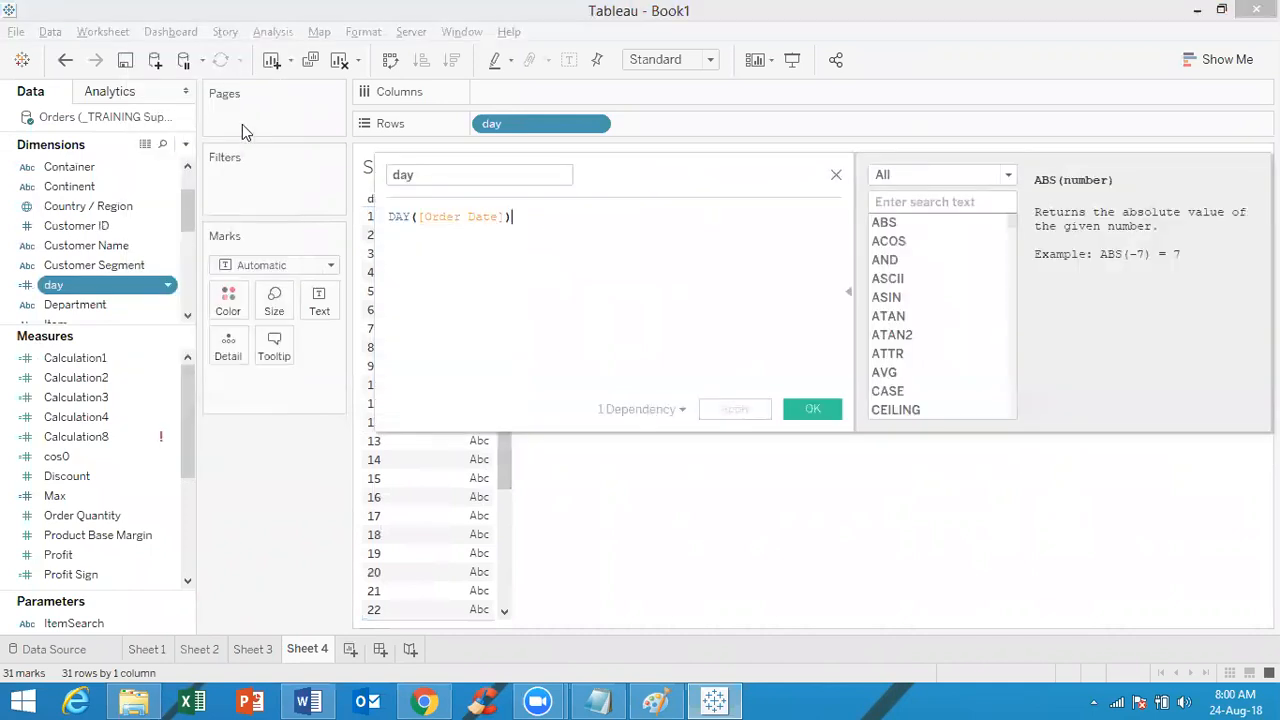
left_click(414, 216)
key("BackSpace")
type("te")
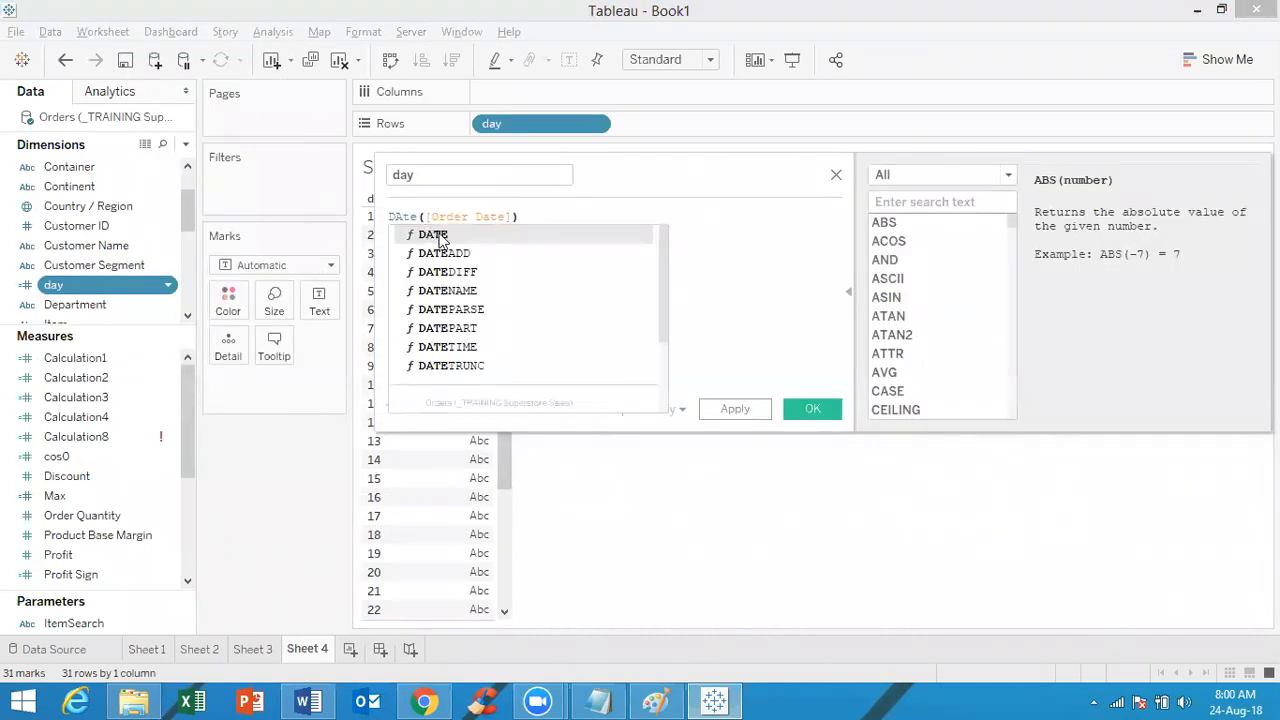
left_click(440, 238)
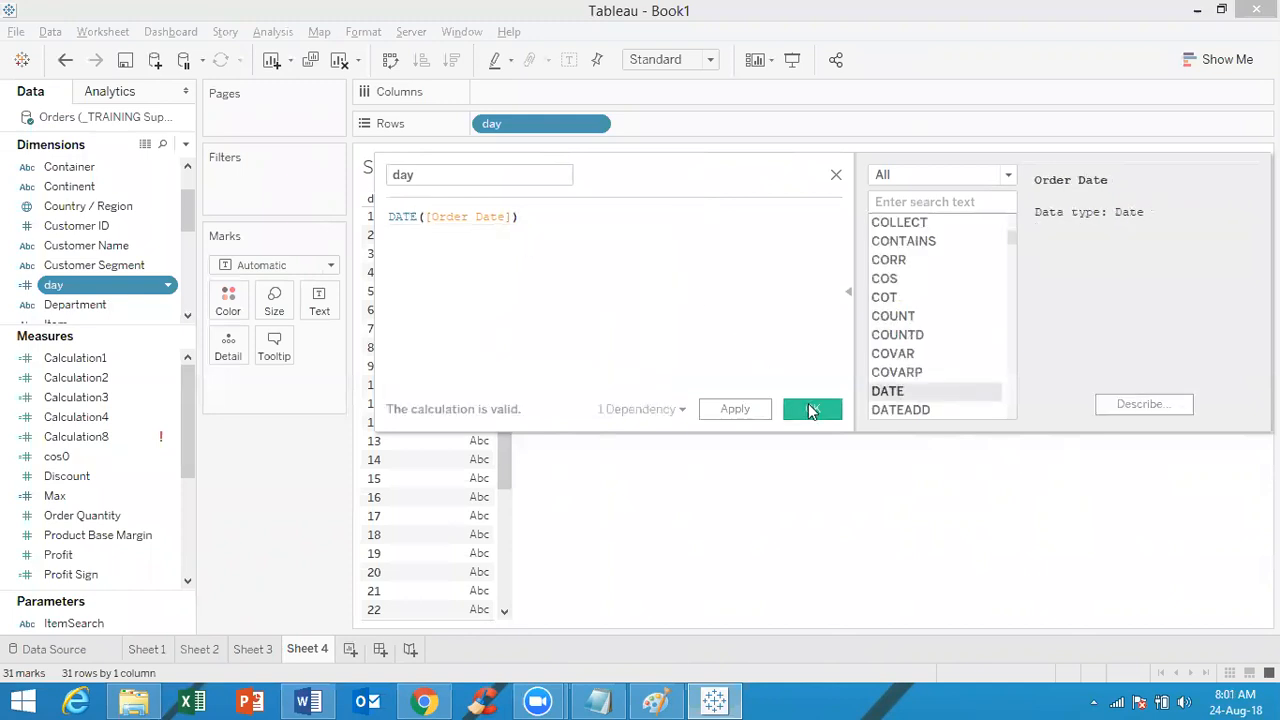
left_click(812, 411)
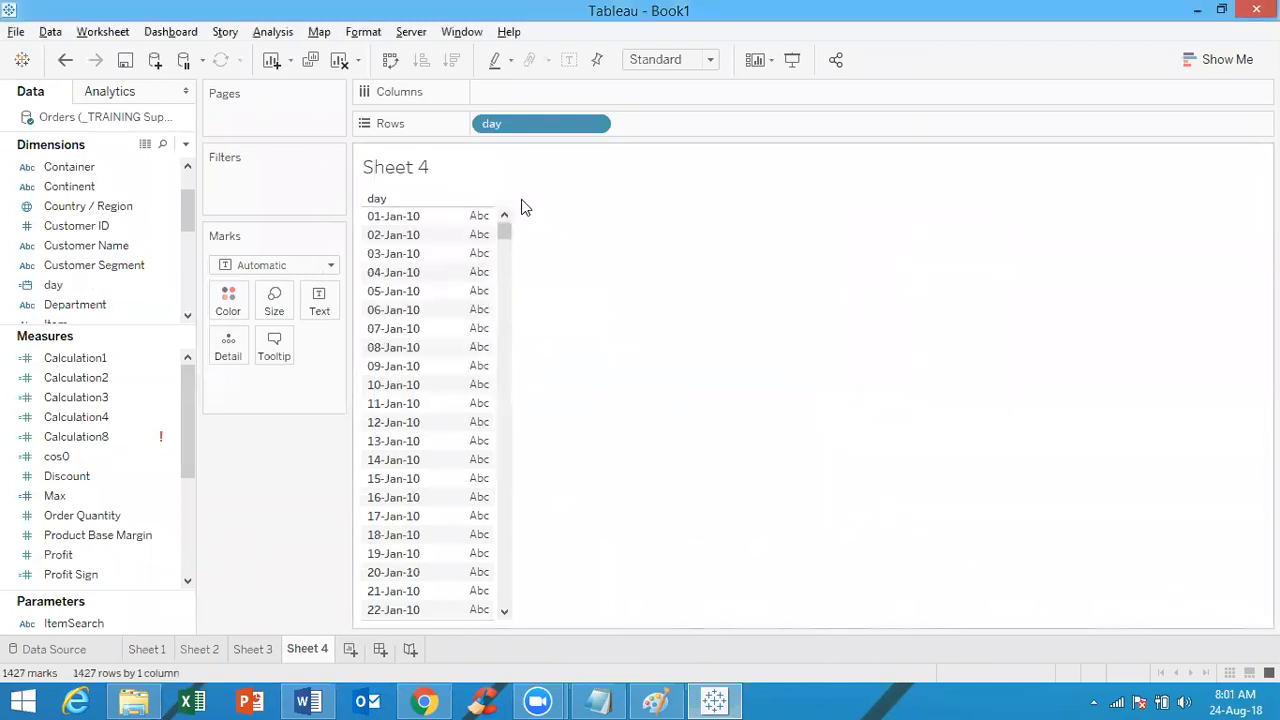
mouse_move(506, 229)
left_mouse_down()
mouse_move(530, 613)
mouse_move(505, 468)
mouse_move(502, 222)
left_mouse_up()
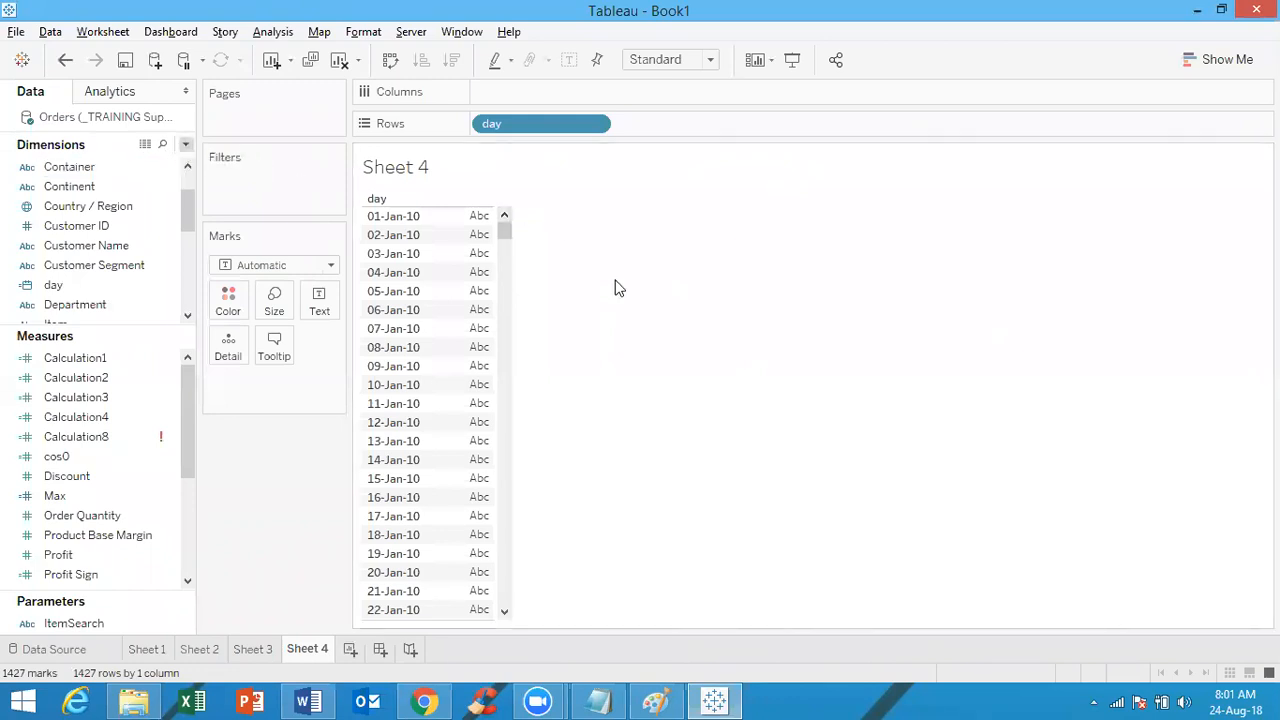
Reopen the day calculation and replace its formula with the DATEPART function
right_click(101, 287)
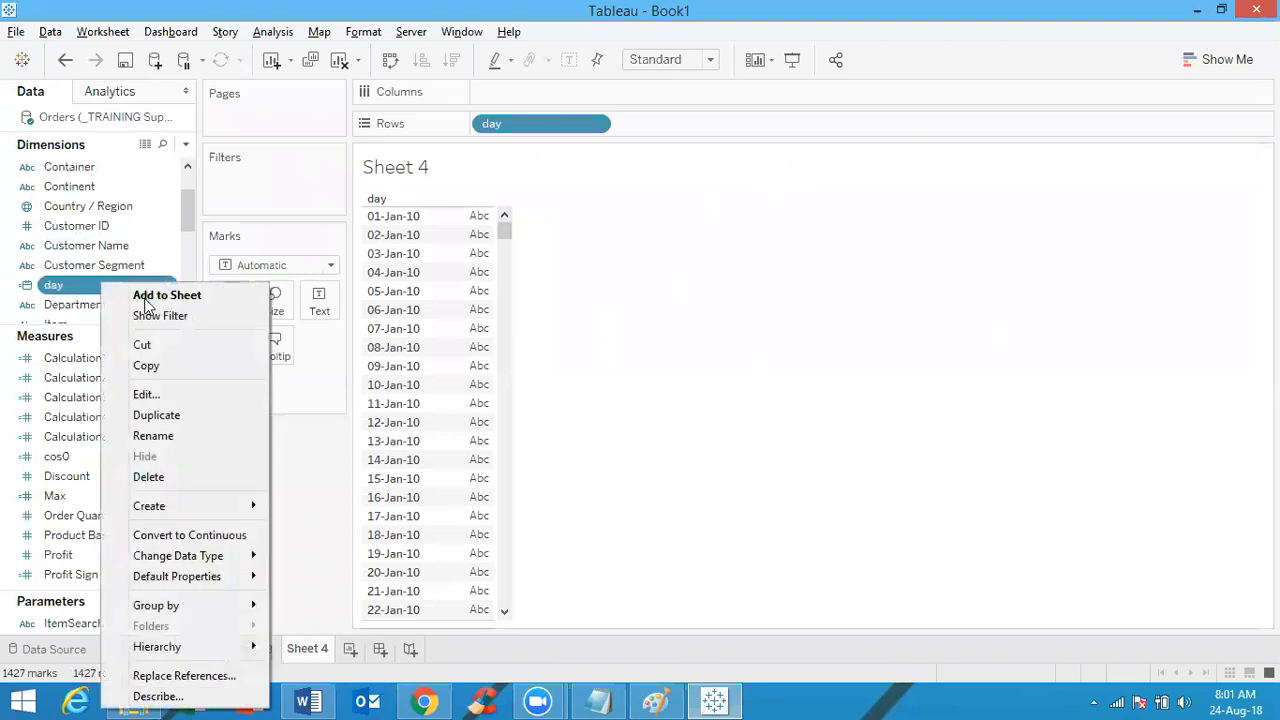
left_click(152, 394)
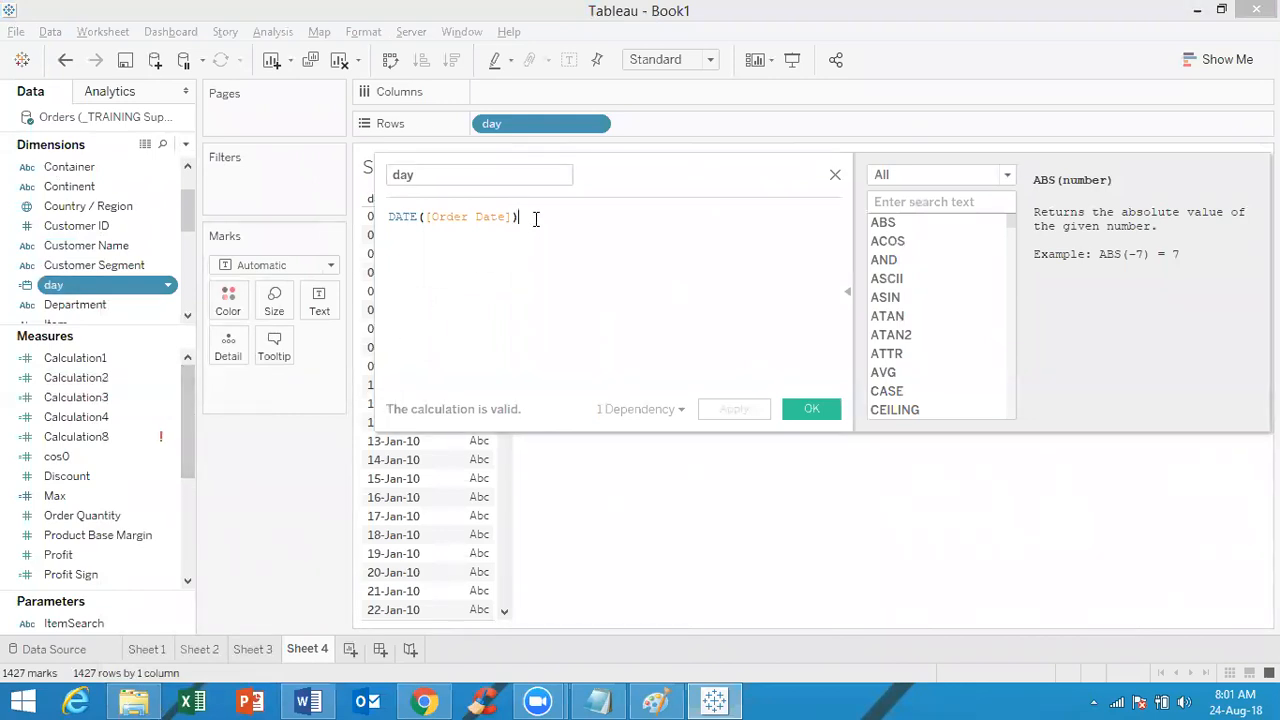
key("BackSpace")
key("BackSpace")
key("BackSpace")
key("BackSpace")
key("BackSpace")
key("BackSpace")
key("BackSpace")
key("BackSpace")
key("BackSpace")
key("BackSpace")
key("BackSpace")
key("BackSpace")
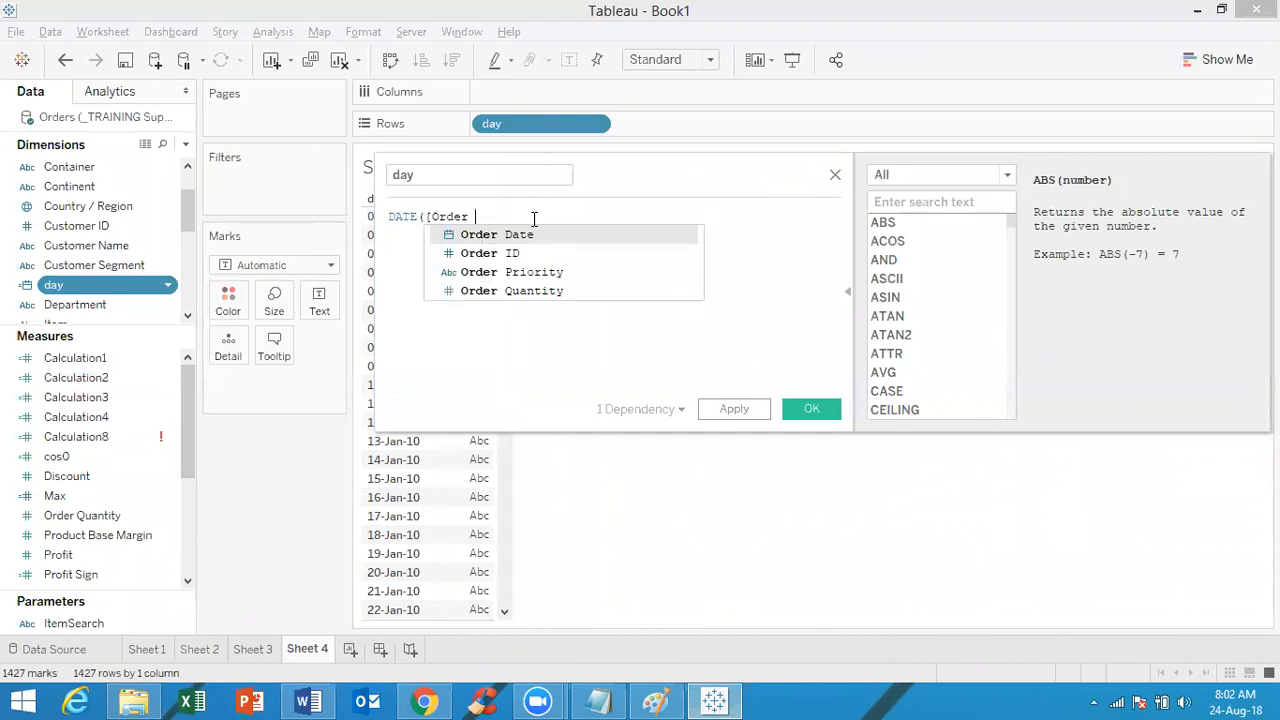
key("BackSpace")
key("BackSpace")
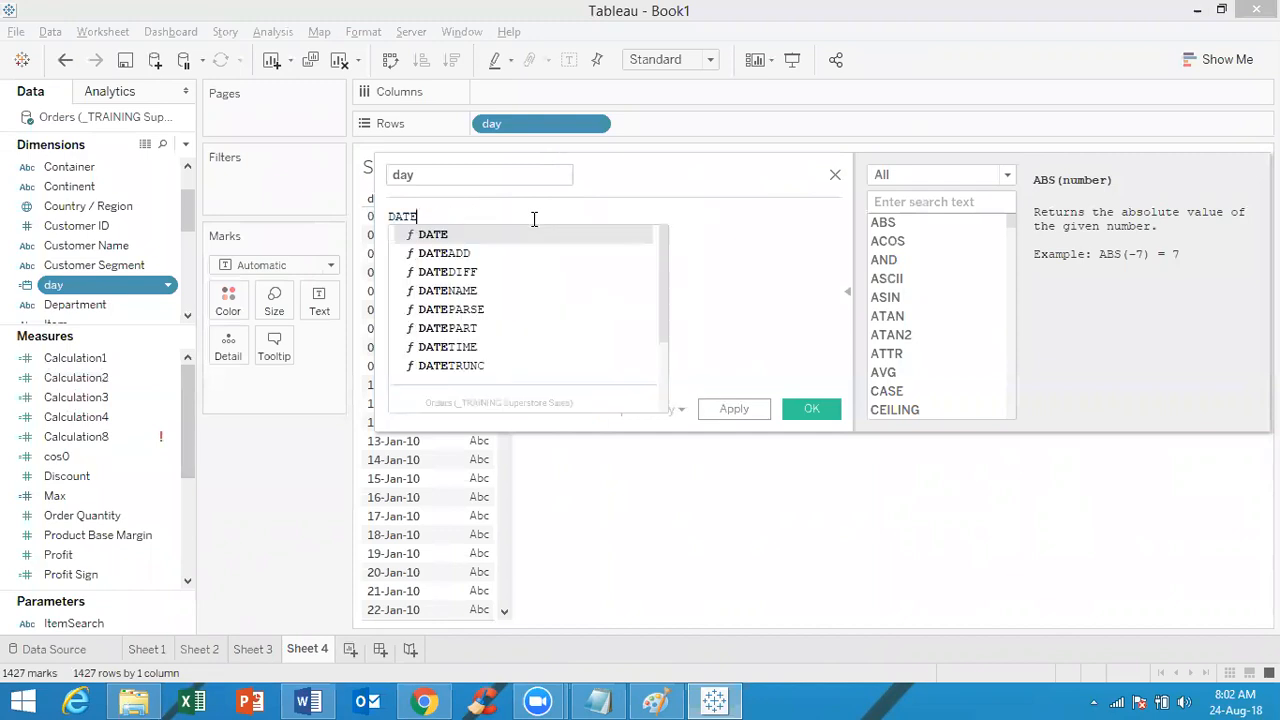
double_click(476, 328)
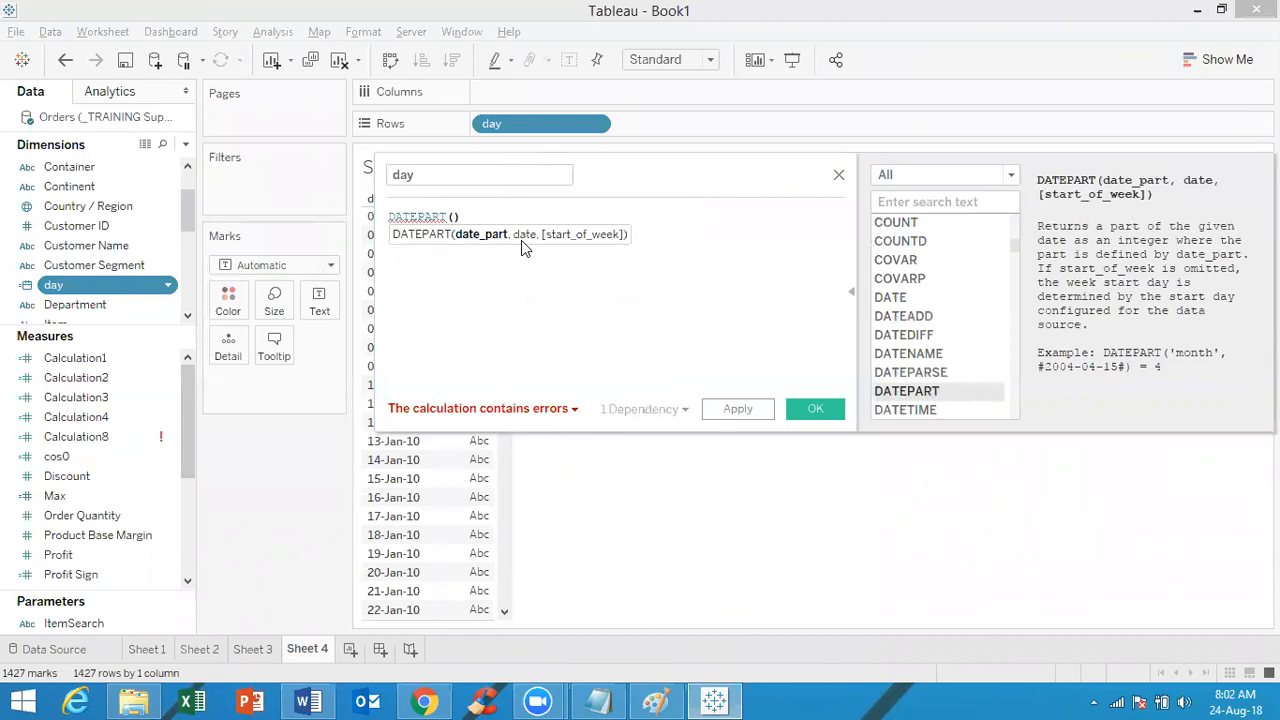
Replace DATEPART with the DATENAME function in the day calculation's formula
key("BackSpace")
key("BackSpace")
key("BackSpace")
key("BackSpace")
key("BackSpace")
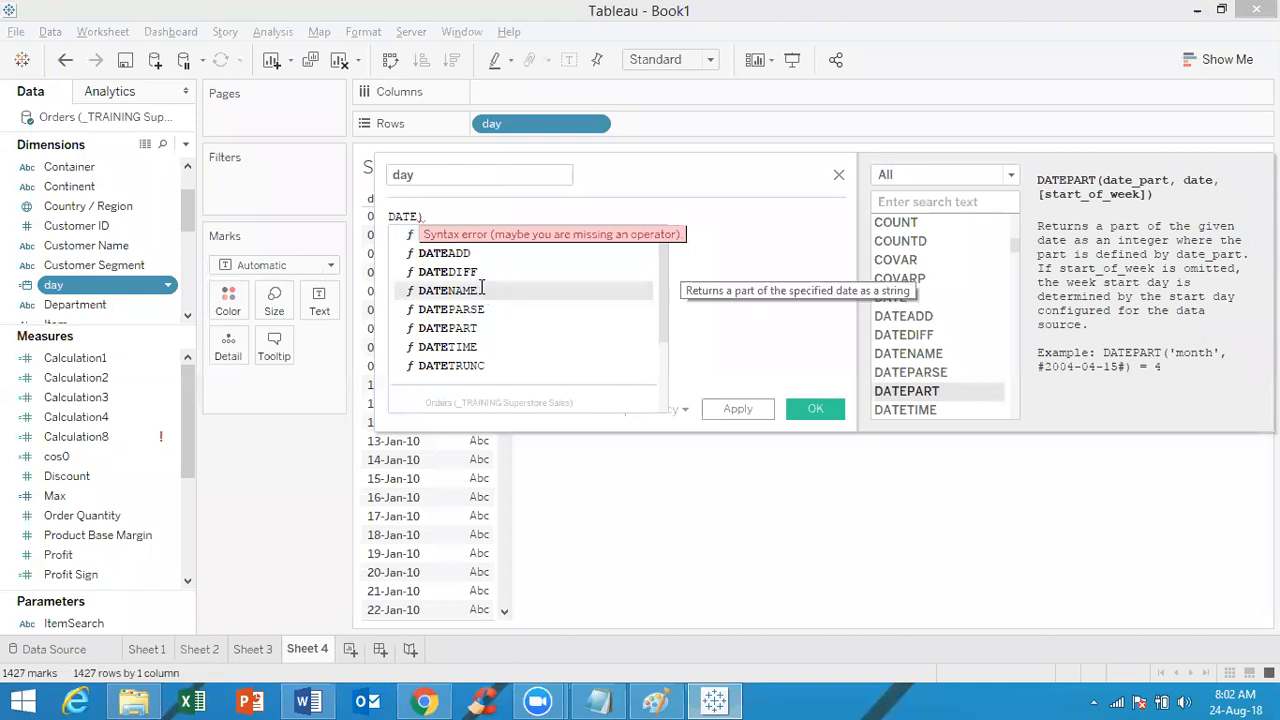
double_click(480, 289)
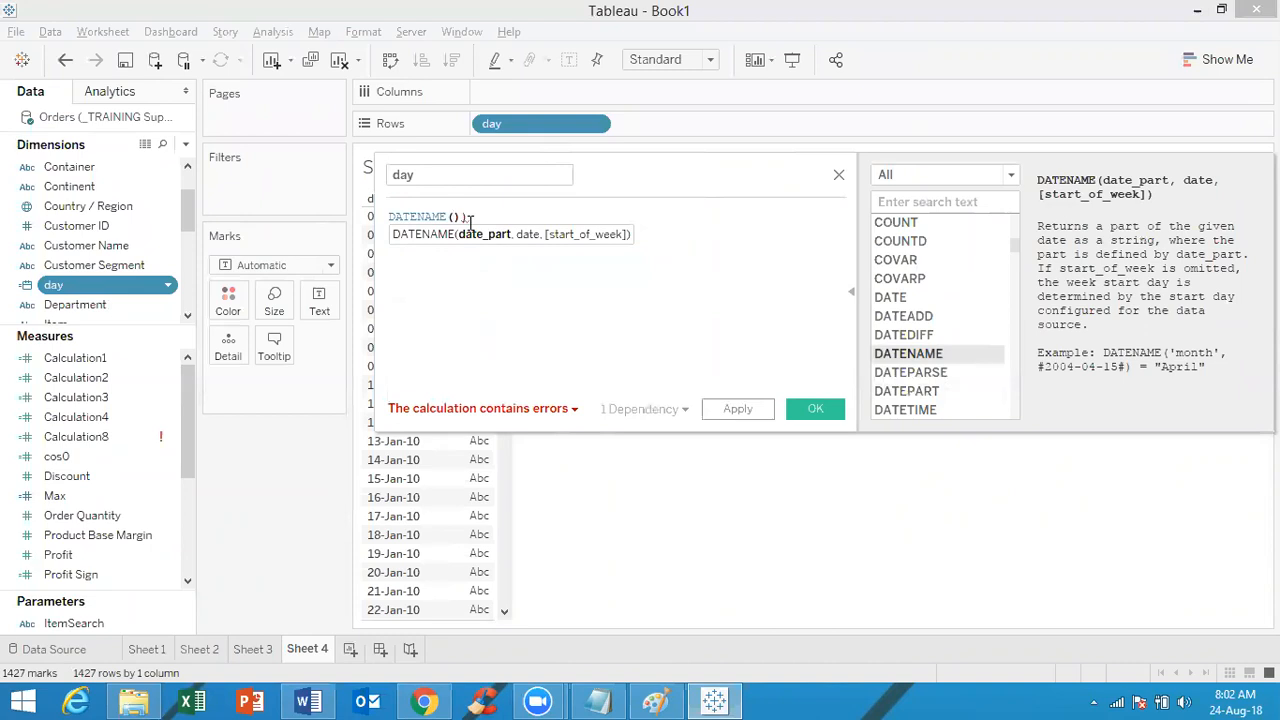
Replace DATENAME with the DATEPART function in the day calculation and delete the surplus closing parentheses
key("BackSpace")
key("BackSpace")
key("BackSpace")
key("BackSpace")
key("BackSpace")
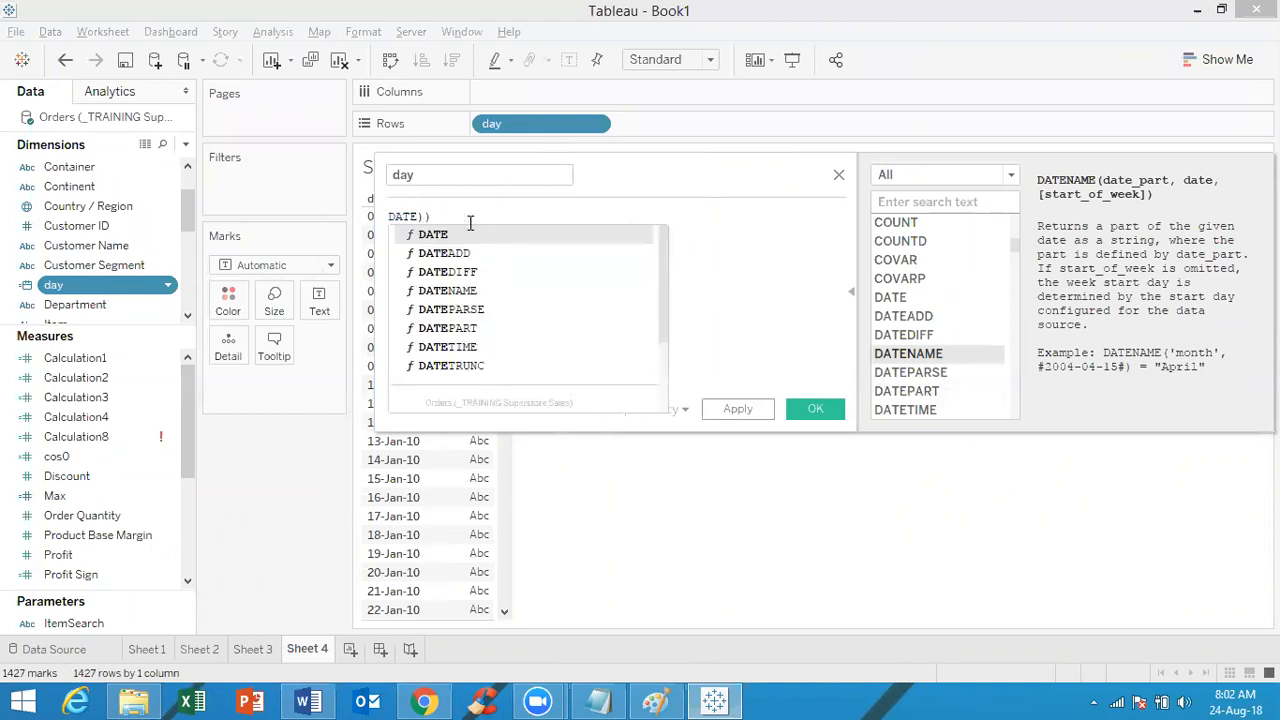
type("part")
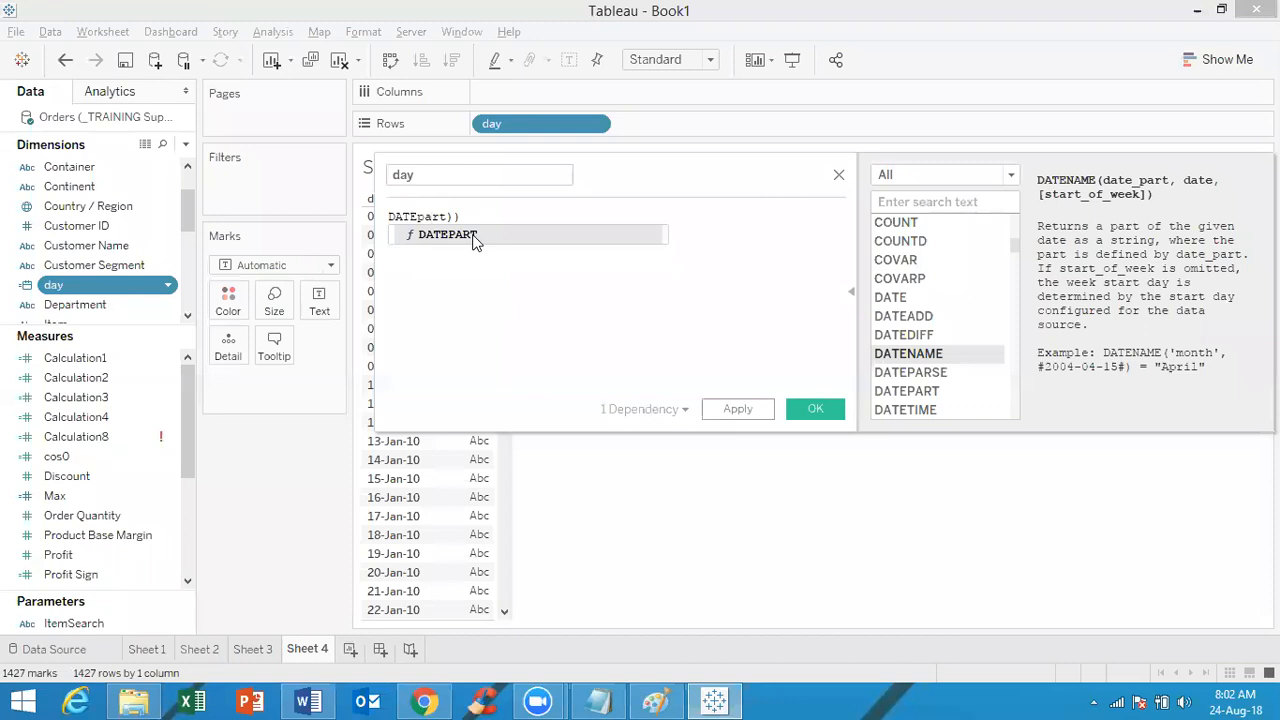
left_click(475, 236)
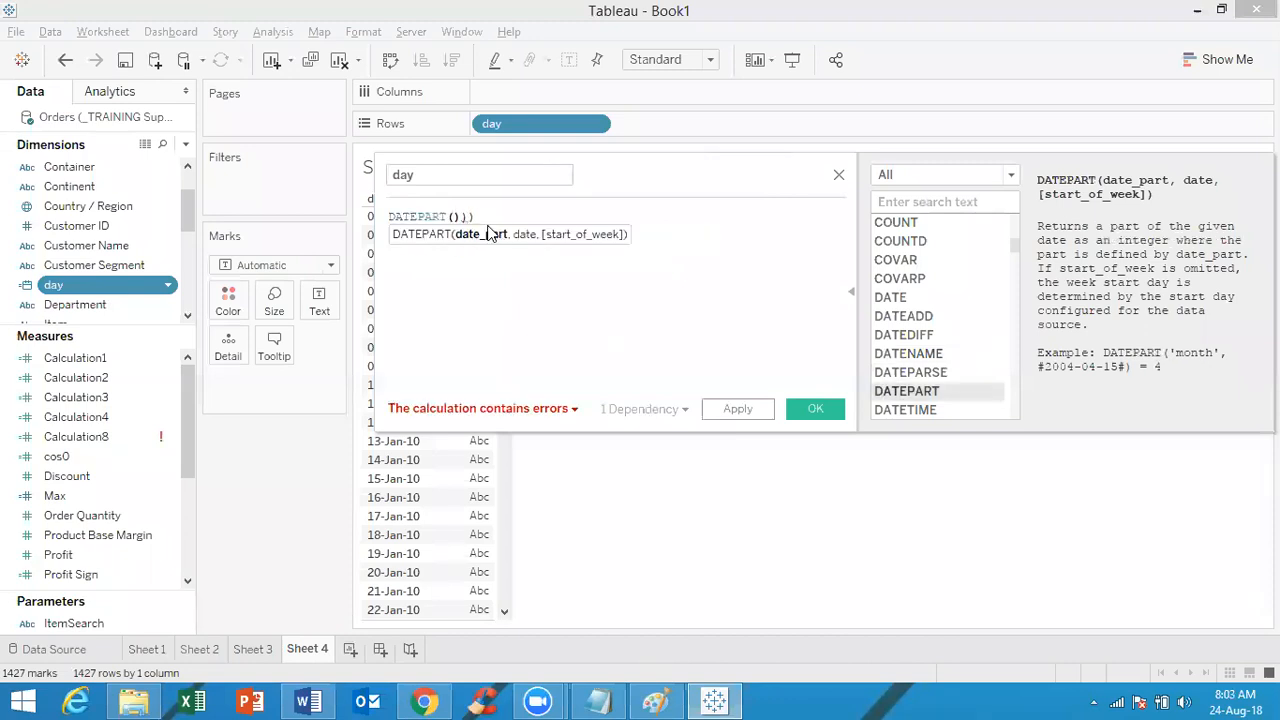
left_click(478, 211)
key("BackSpace")
key("BackSpace")
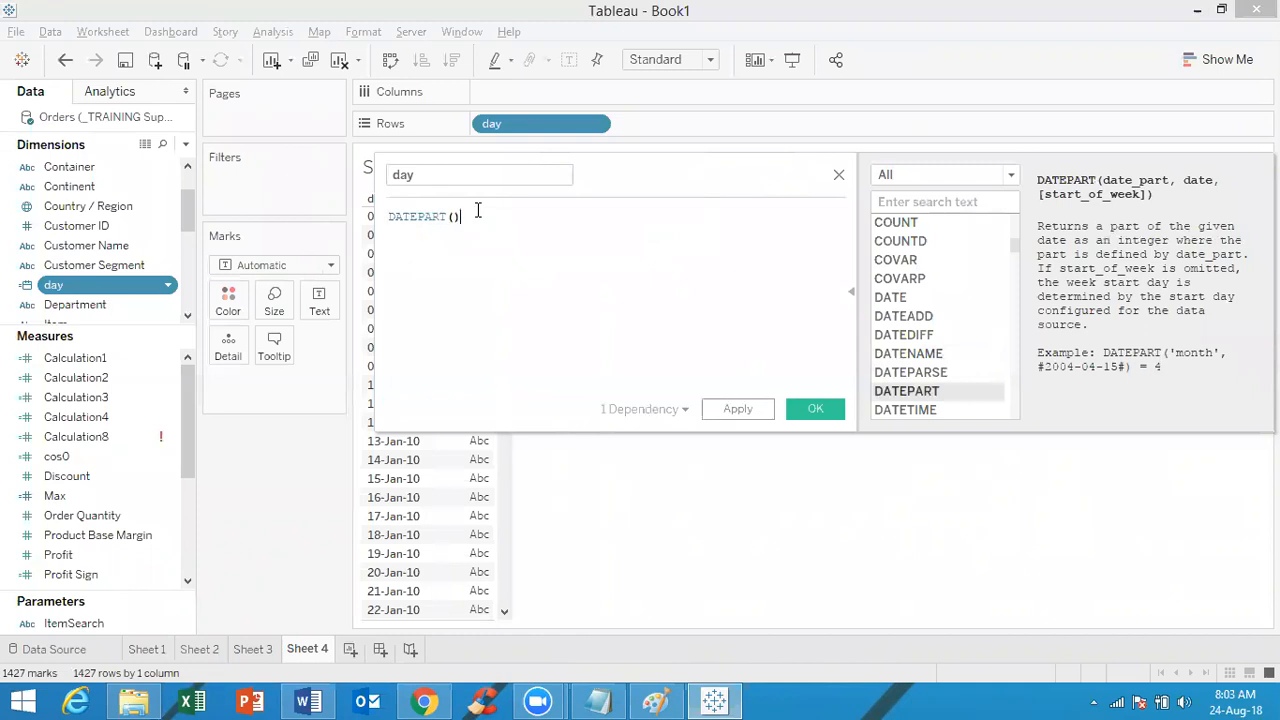
Fill in DATEPART's arguments with quarter as the date part and the Order Date field as the date
left_click(452, 217)
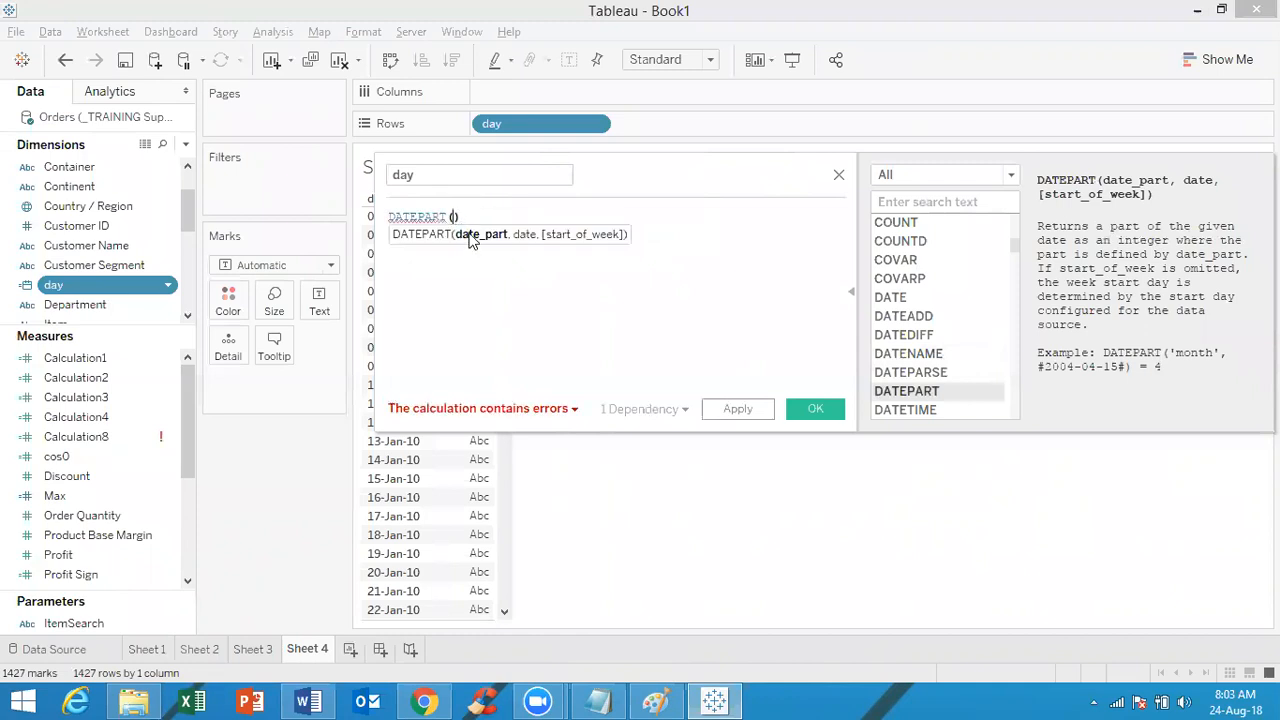
type("quar")
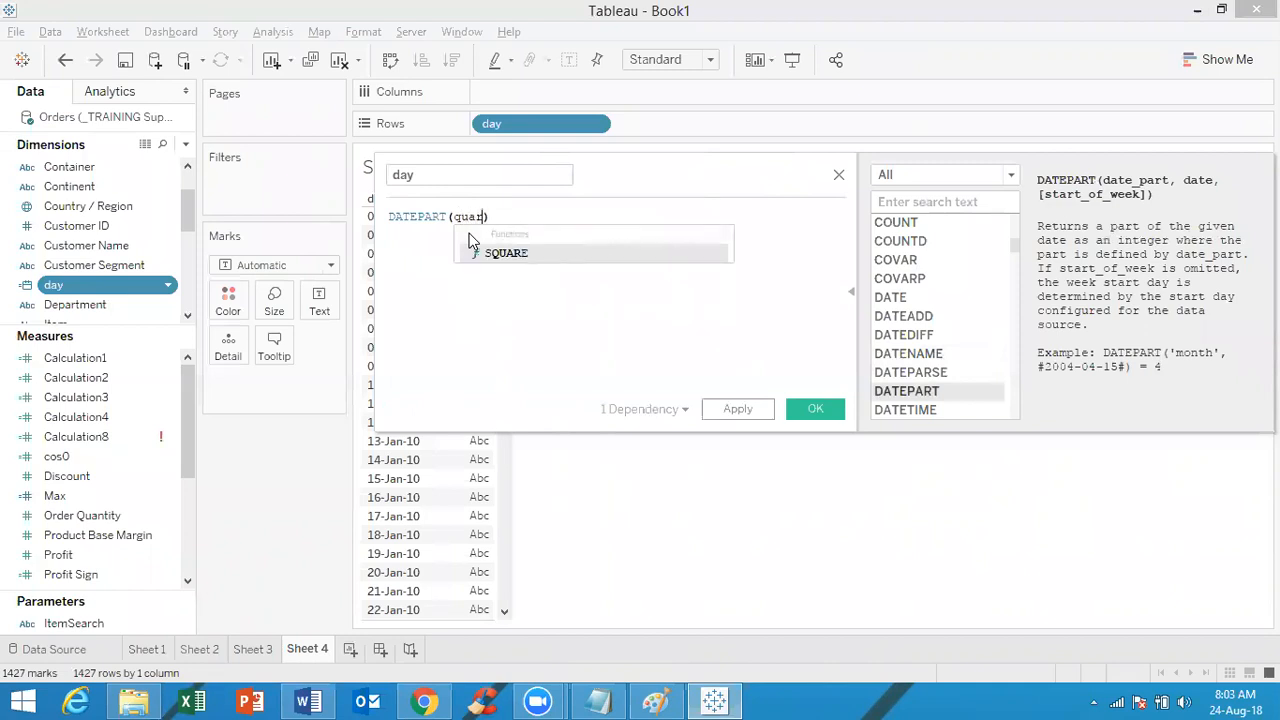
type("t")
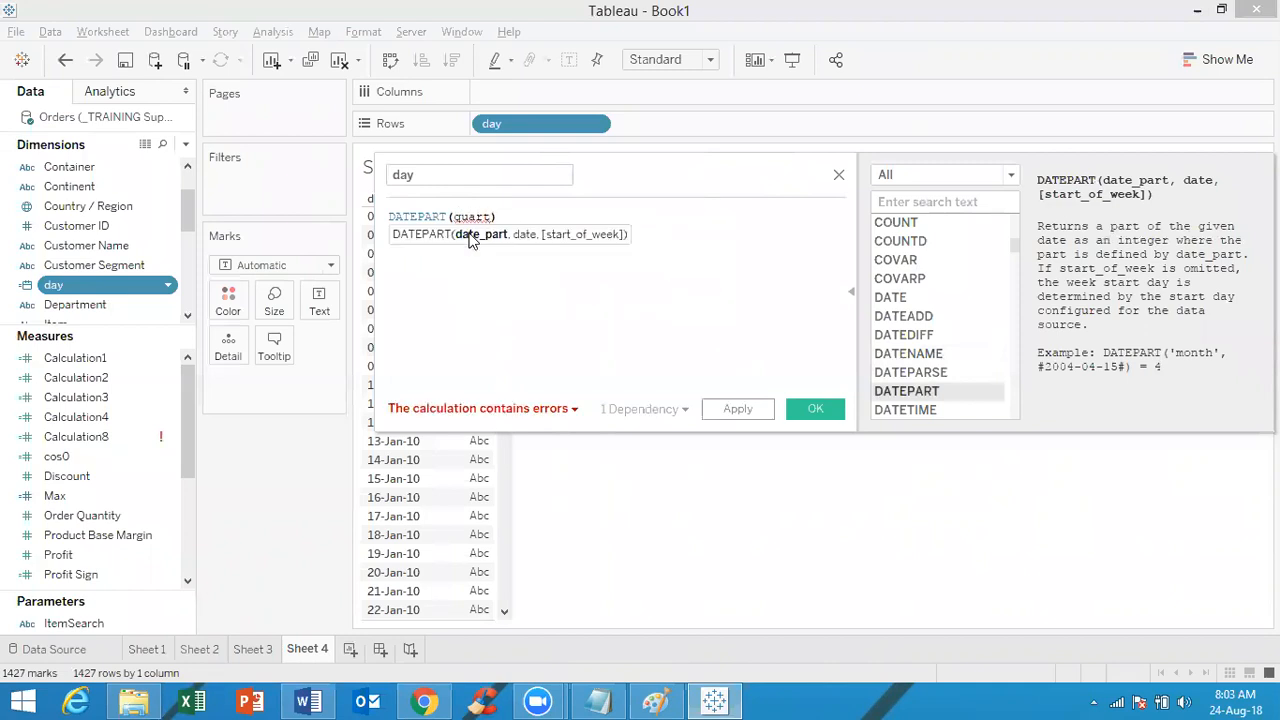
type("er,")
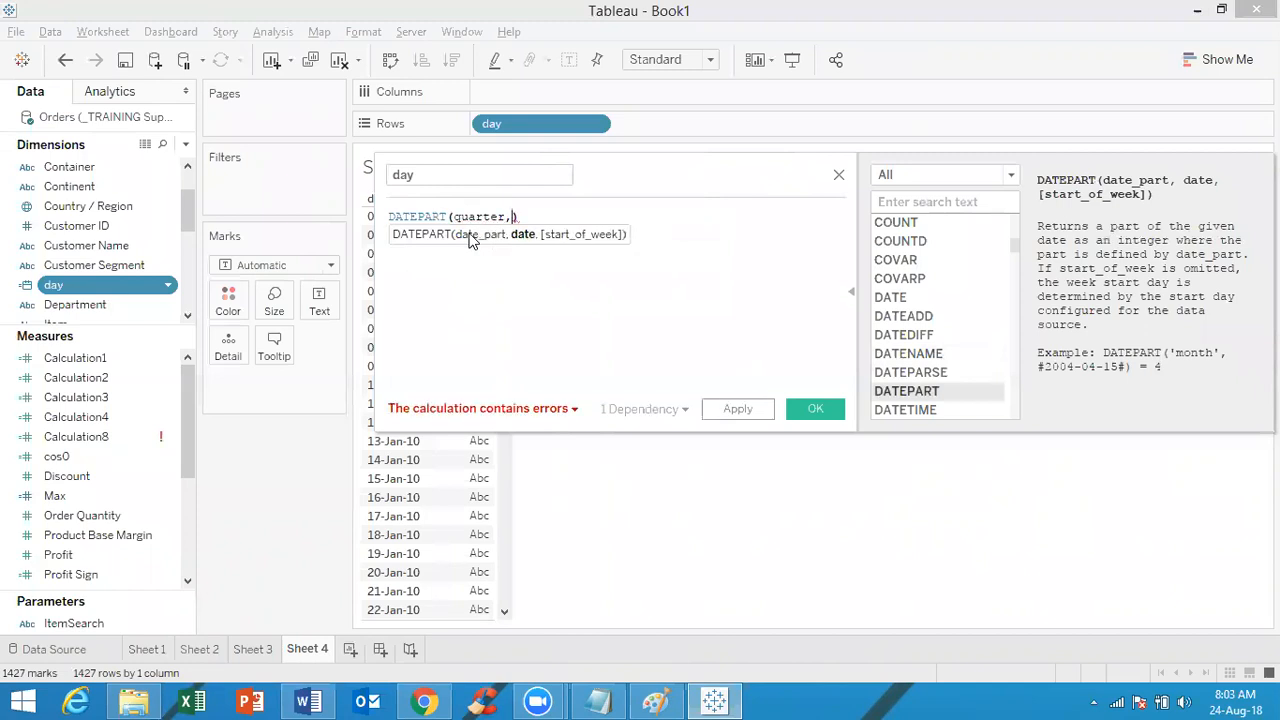
type("order")
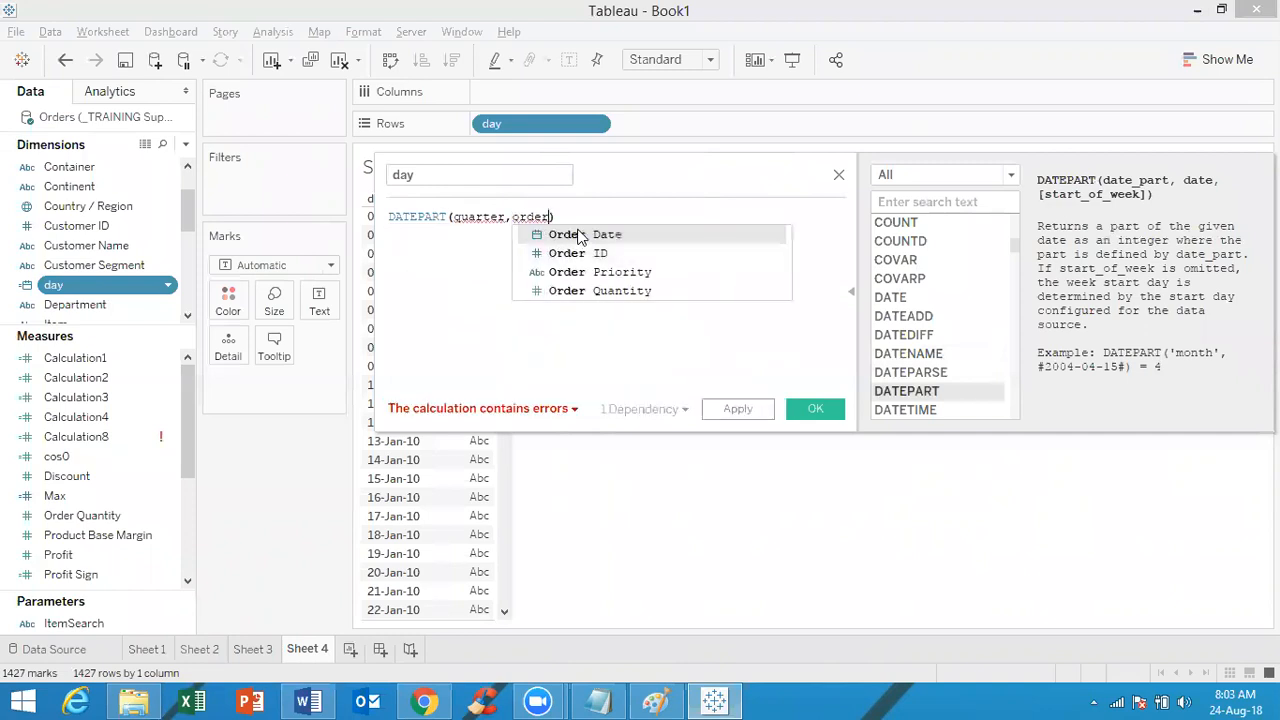
left_click(580, 234)
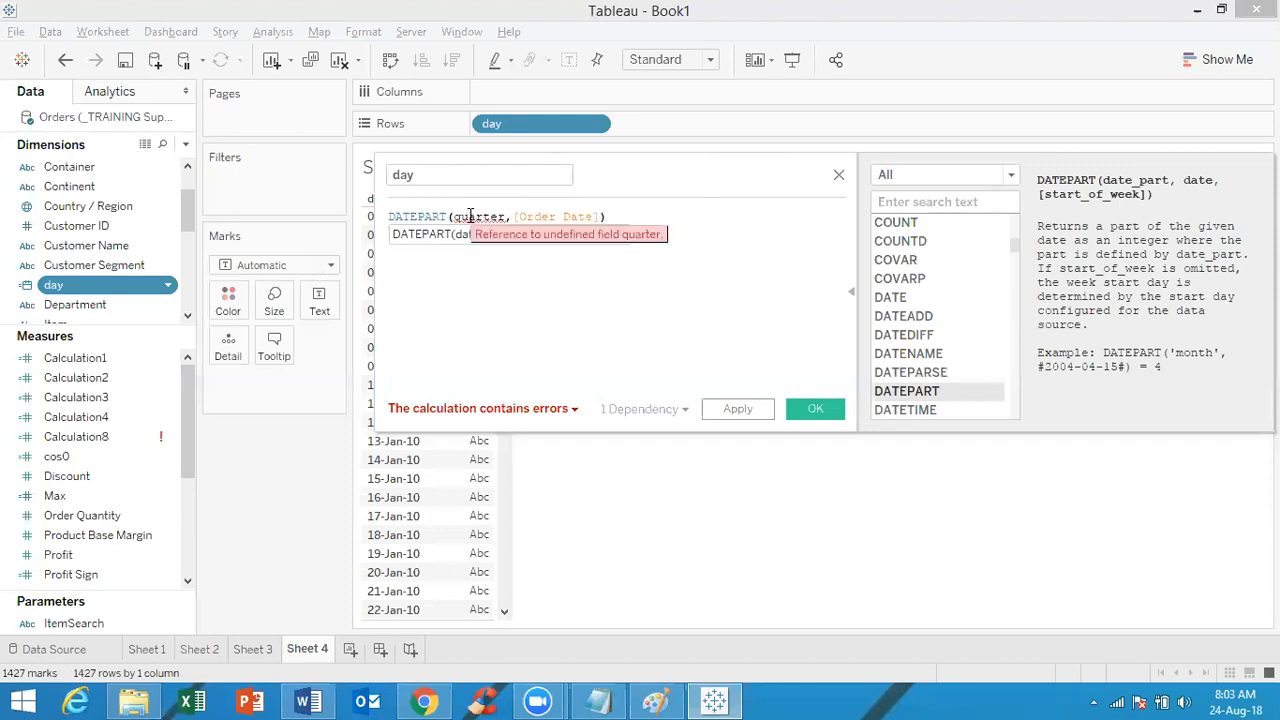
Enclose the quarter argument in single quotes so the formula reads DATEPART('quarter',[Order Date])
left_click(452, 216)
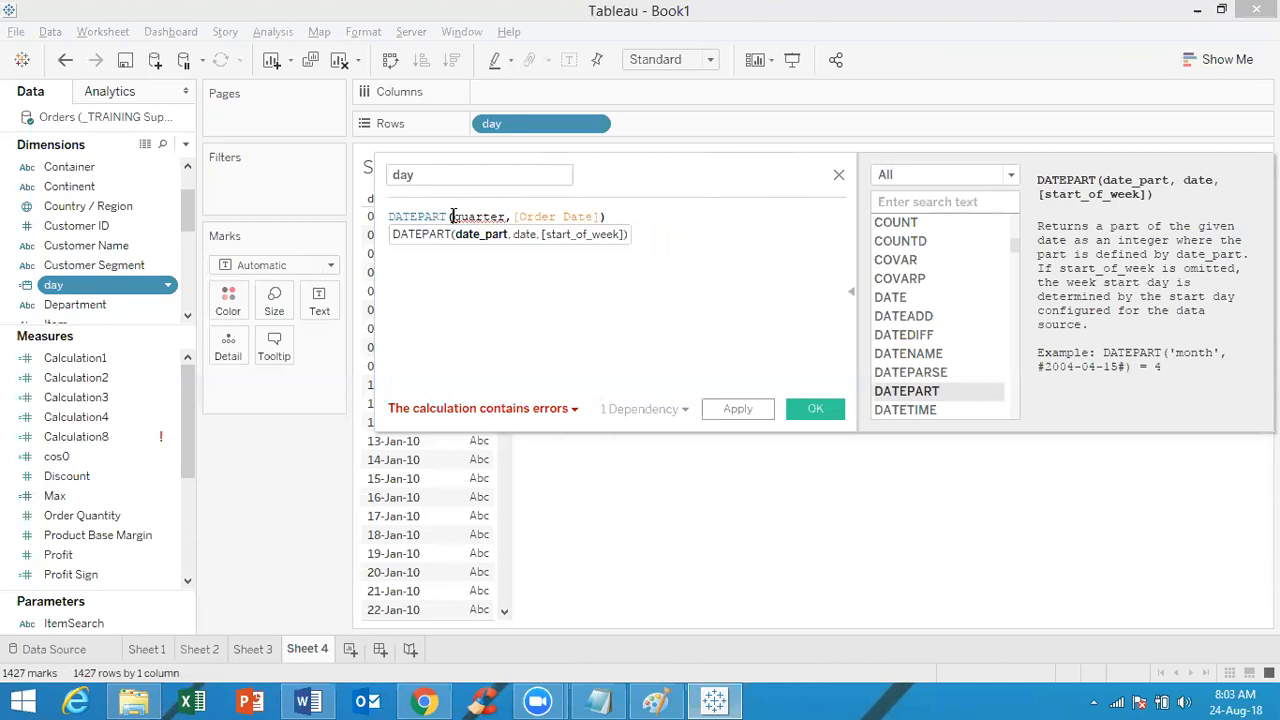
type("'")
key("Right")
key("Right")
key("Right")
key("Right")
key("Right")
key("Right")
key("Right")
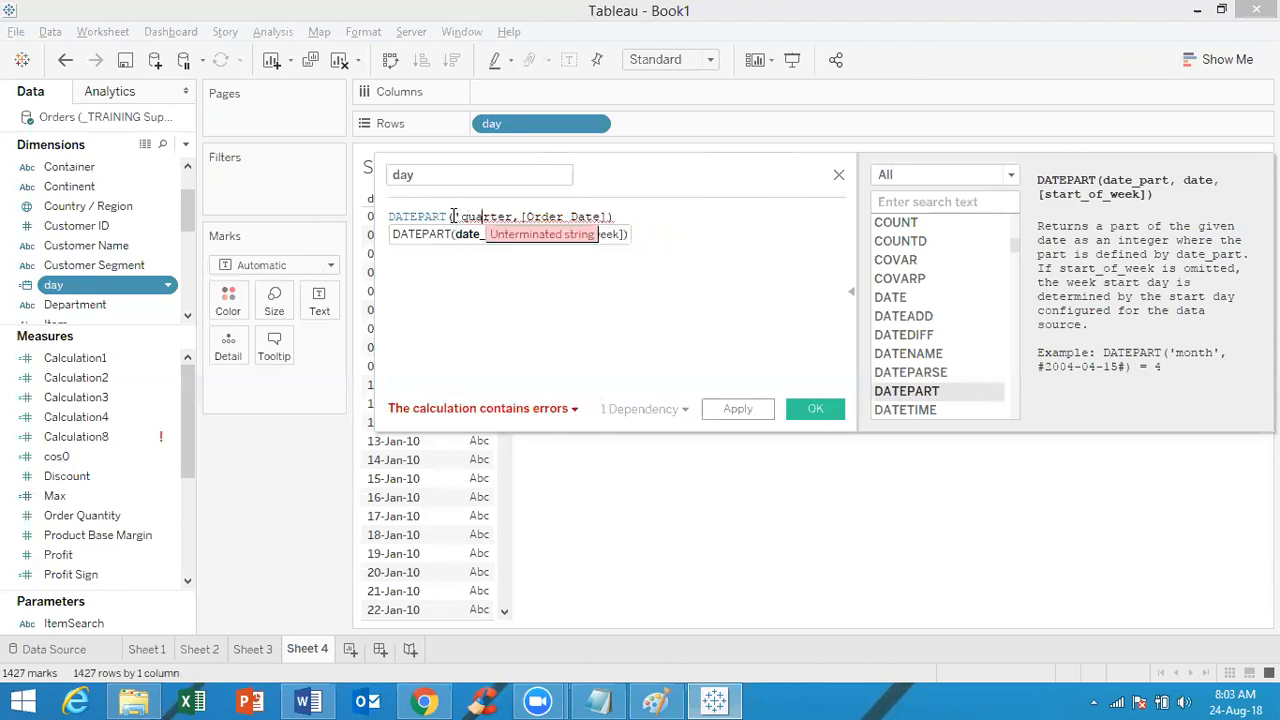
type("'")
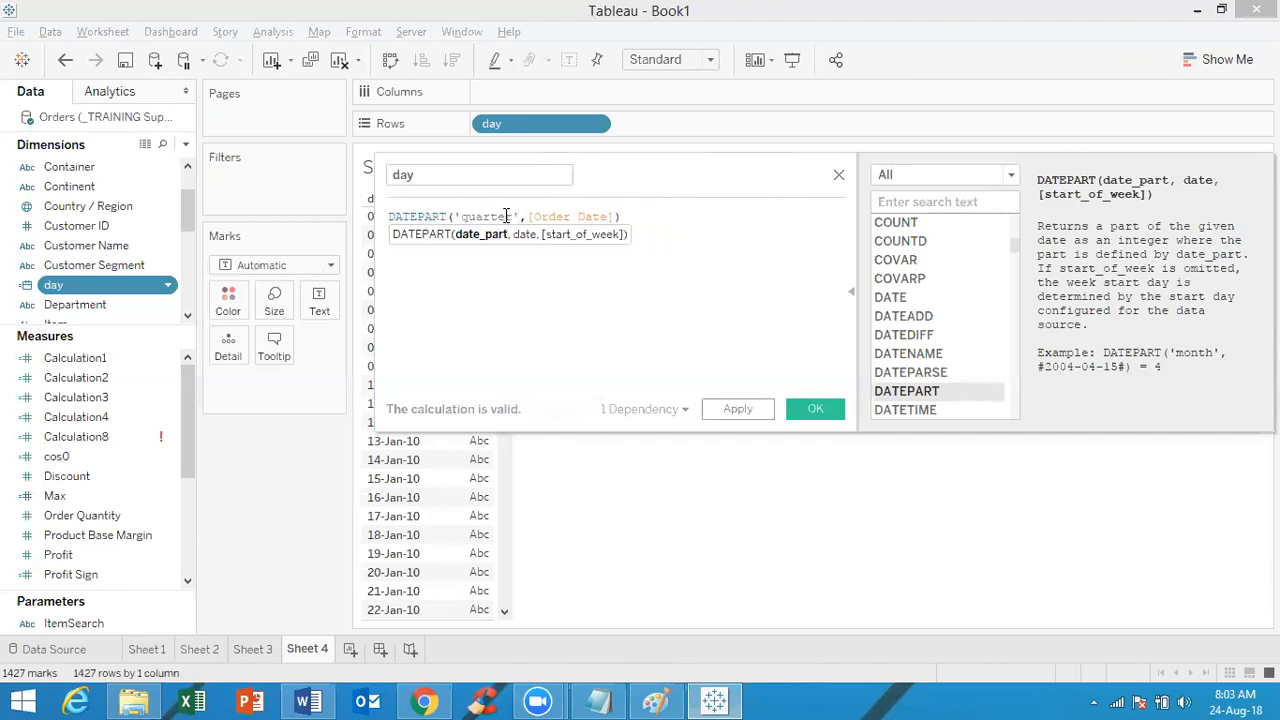
Try the date part with a capital Q as 'Quarter' and restore its lowercase spelling
left_click(467, 216)
key("BackSpace")
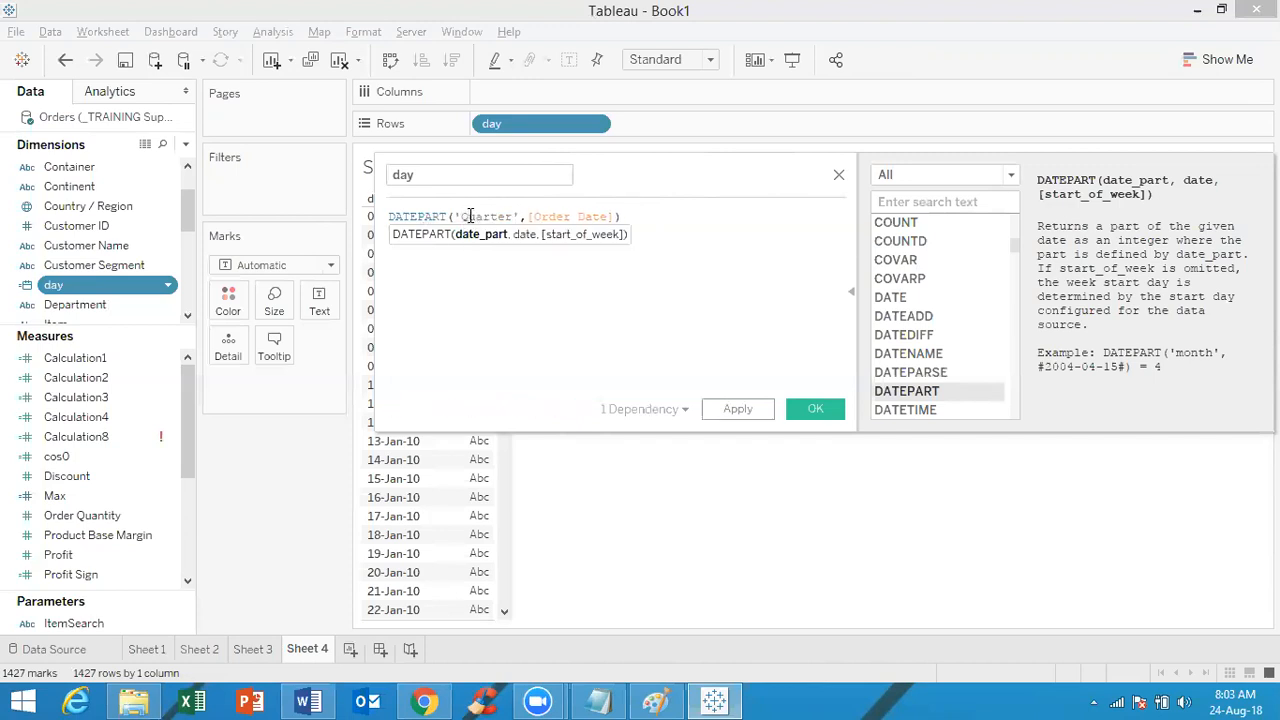
type("Q")
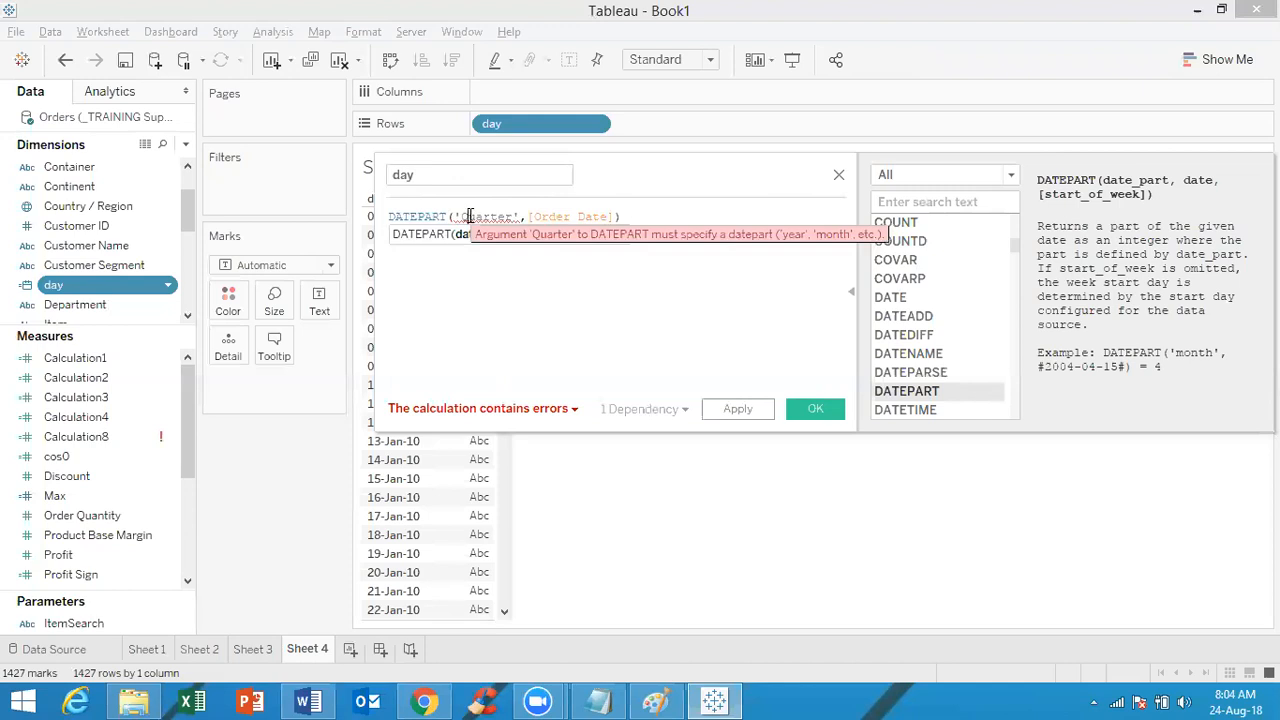
key("BackSpace")
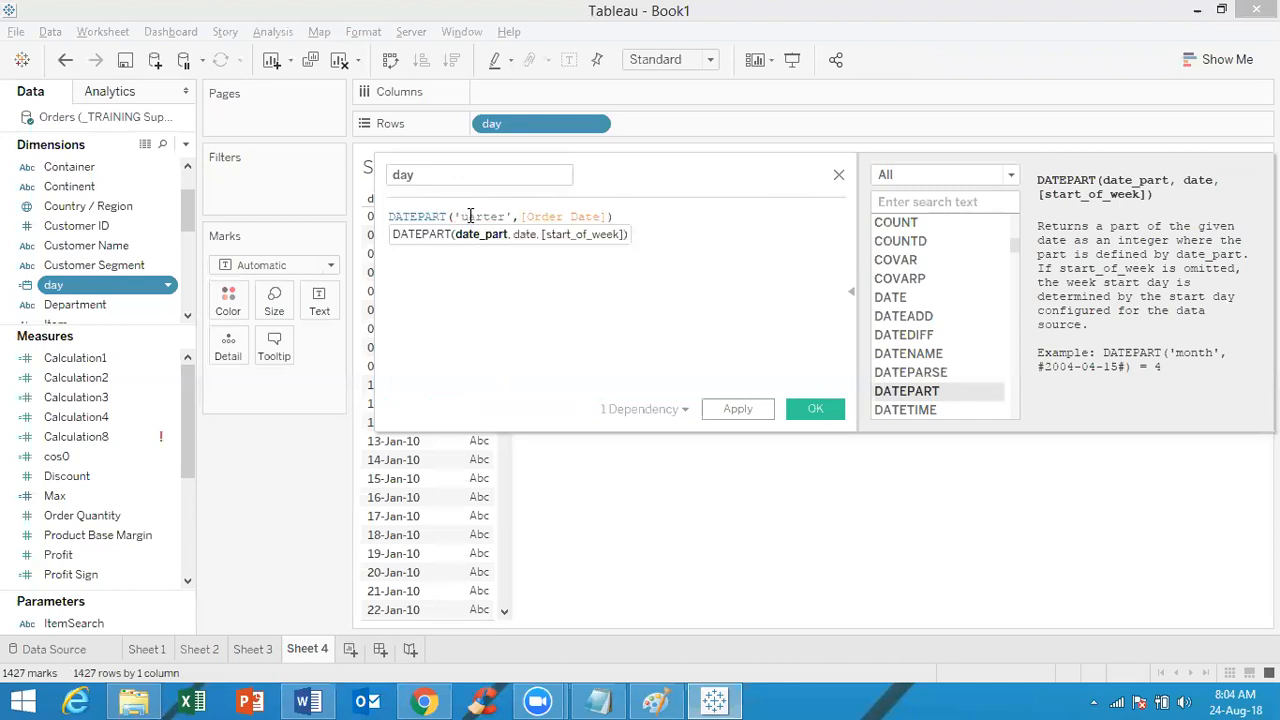
type("q")
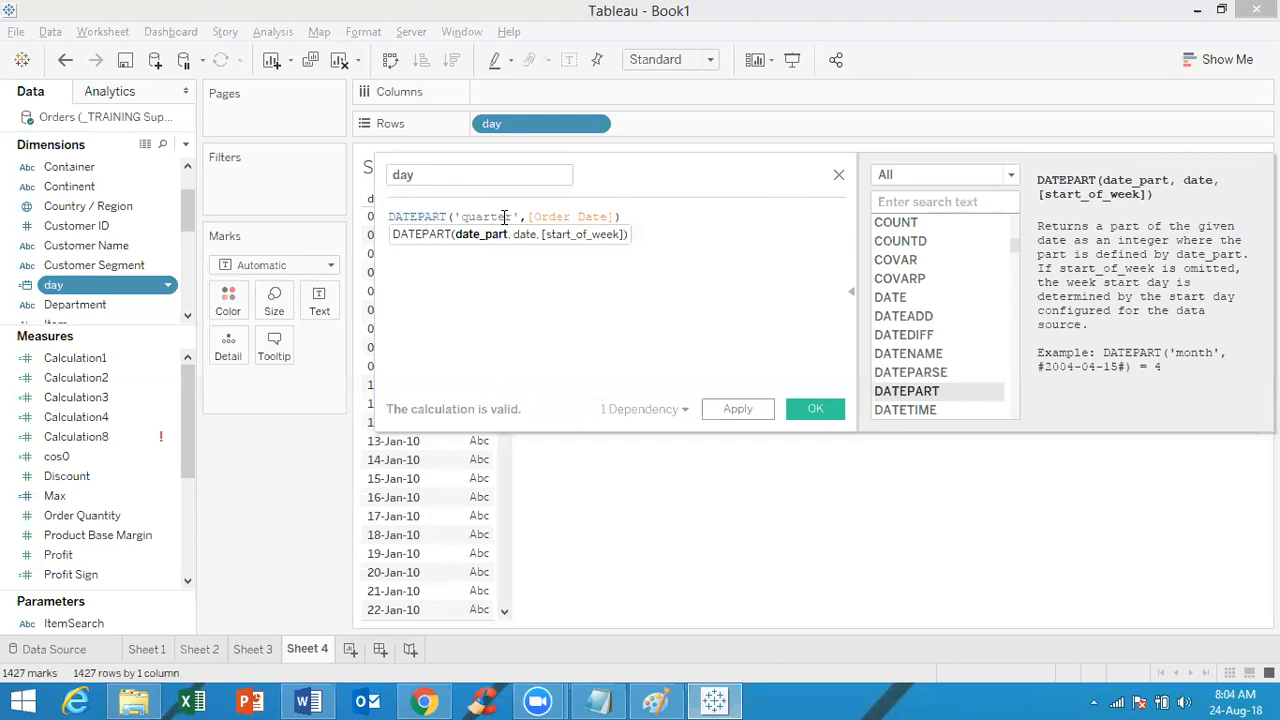
Change the date part in the DATEPART formula to 'month'
left_click(512, 217)
key("BackSpace")
key("BackSpace")
key("BackSpace")
key("BackSpace")
key("BackSpace")
key("BackSpace")
key("BackSpace")
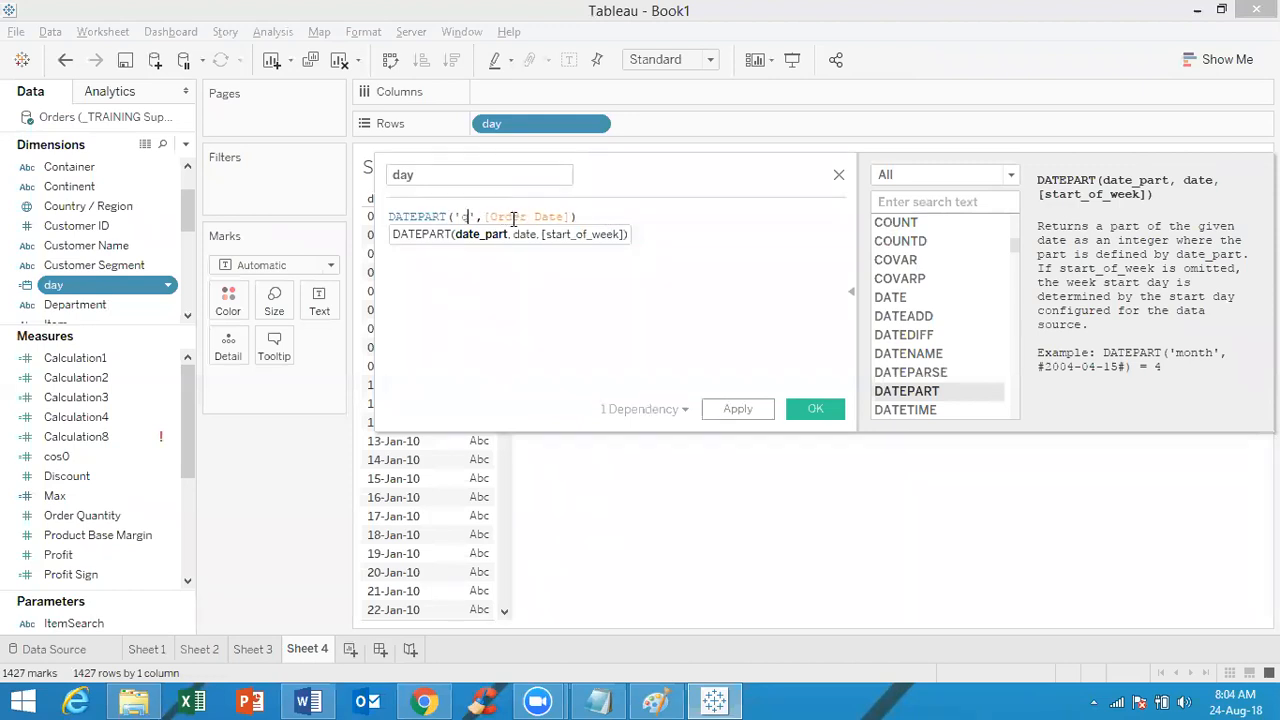
type("month")
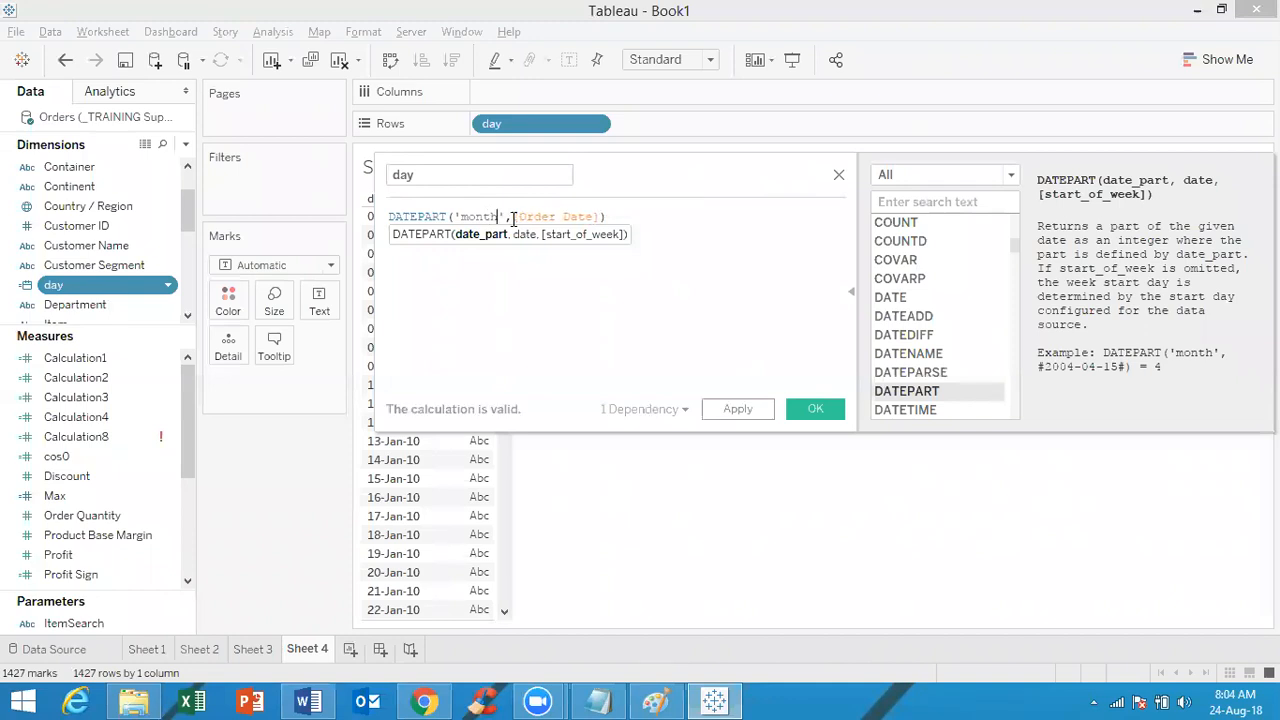
Change the date part in the DATEPART formula to 'year'
key("BackSpace")
key("BackSpace")
key("BackSpace")
key("BackSpace")
key("BackSpace")
type("yeat")
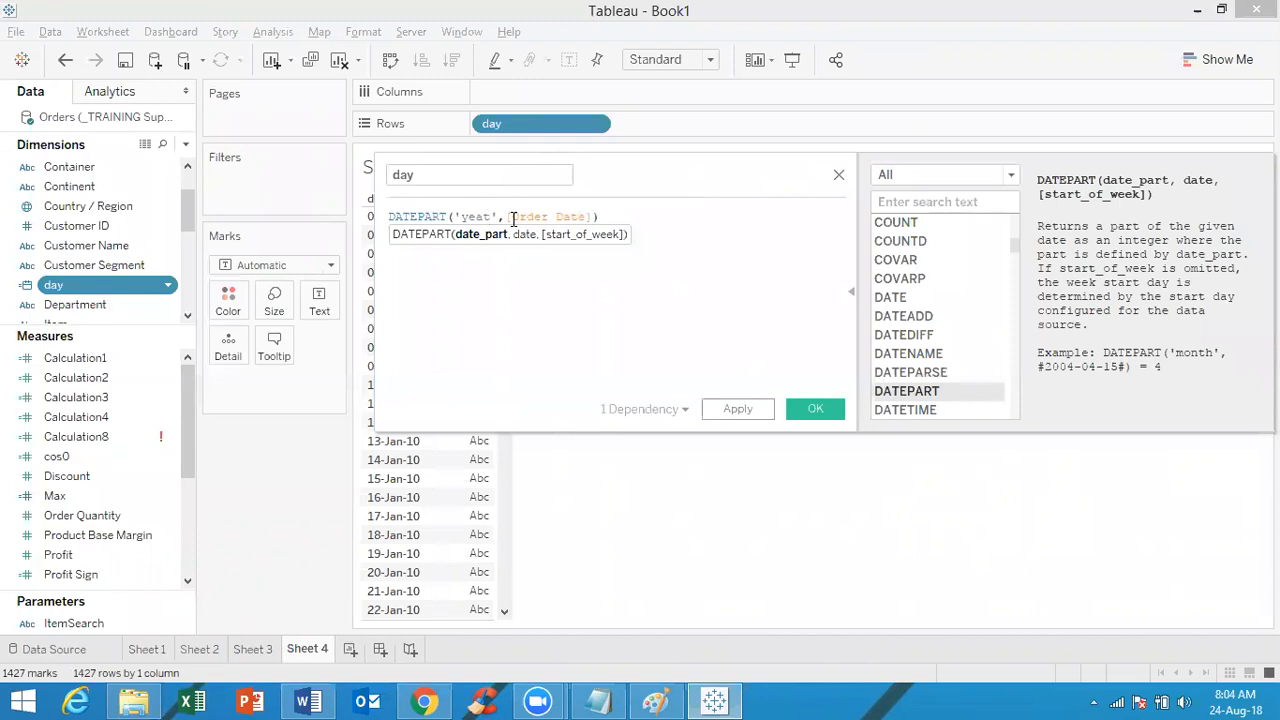
key("BackSpace")
type("r")
Set the formula to DATEPART('day',[Order Date]) and save the day calculation
key("BackSpace")
key("BackSpace")
key("BackSpace")
key("BackSpace")
type("day")
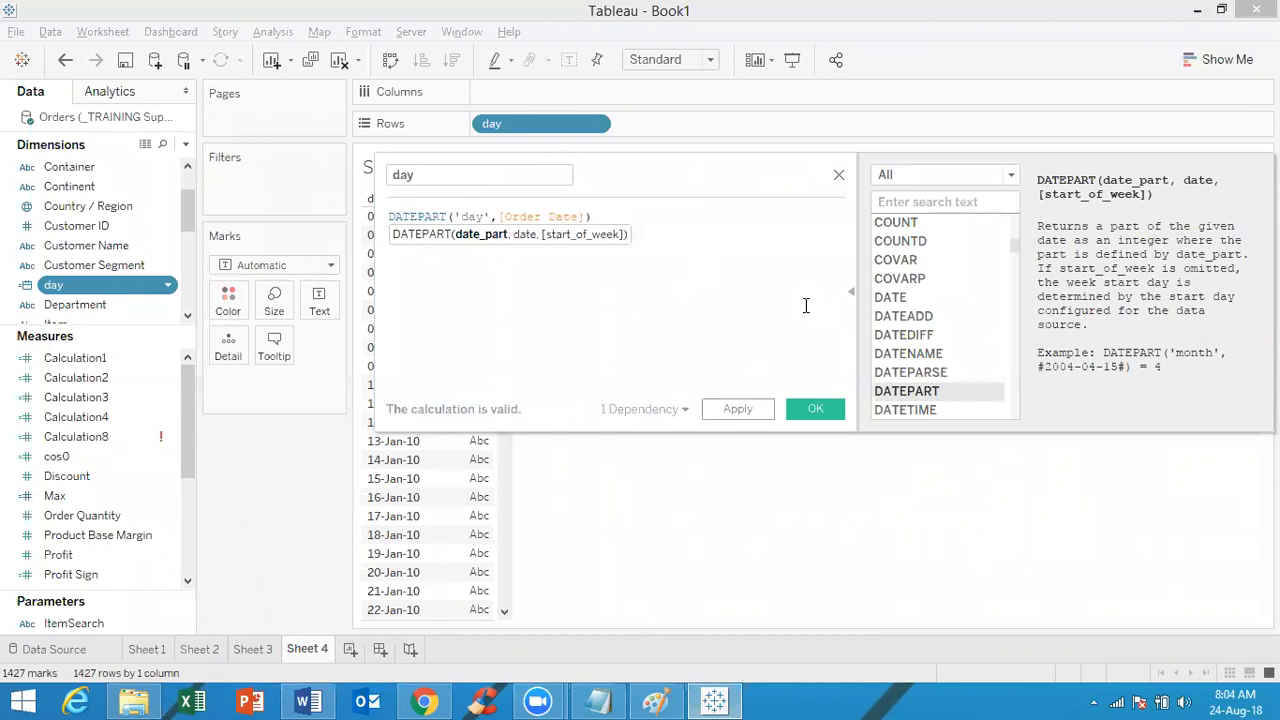
key("End")
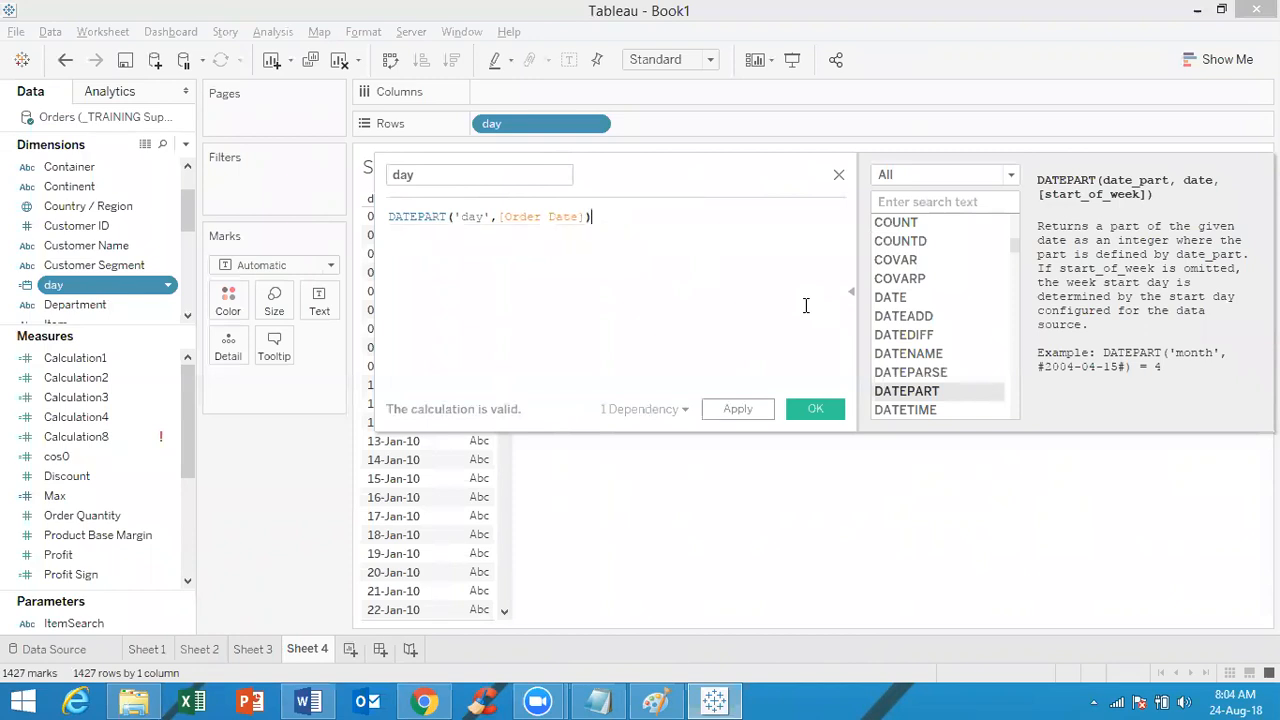
left_click(814, 412)
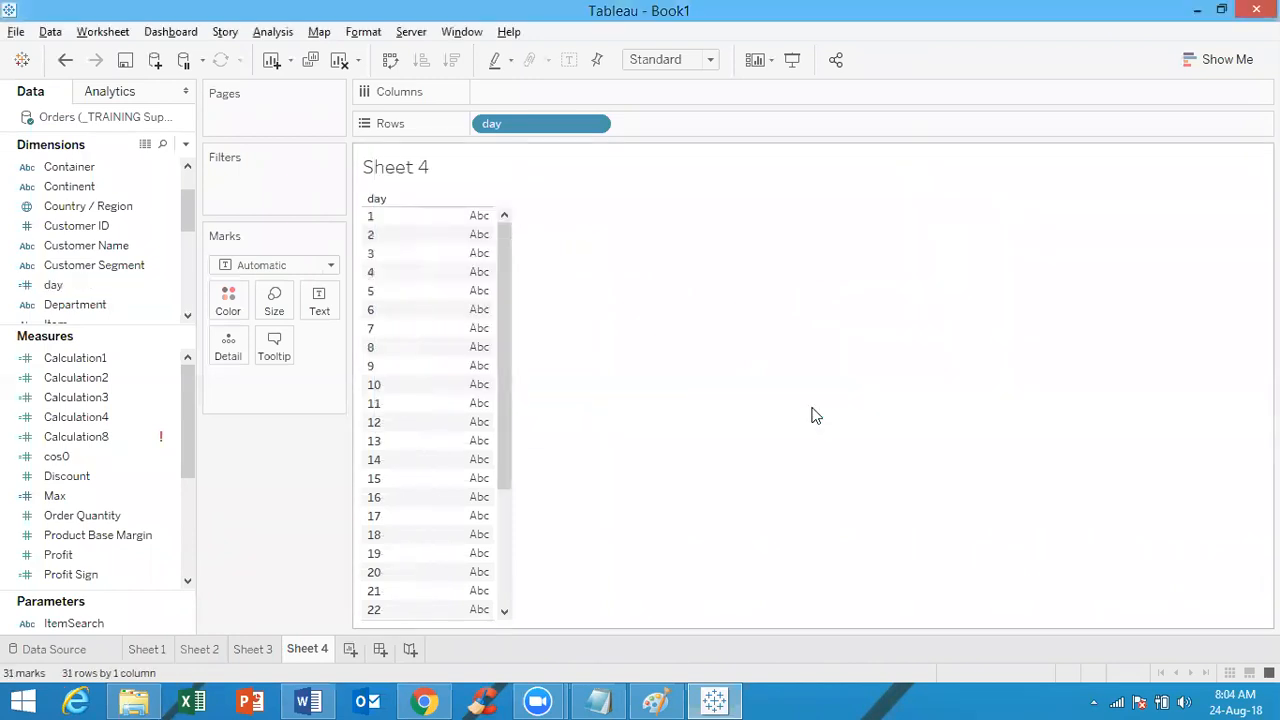
Look through the day values listed on Sheet 4 and briefly consult the system calendar
left_click_drag(508, 289, 508, 463)
scroll(493, 349, "up", 3)
left_click(1232, 697)
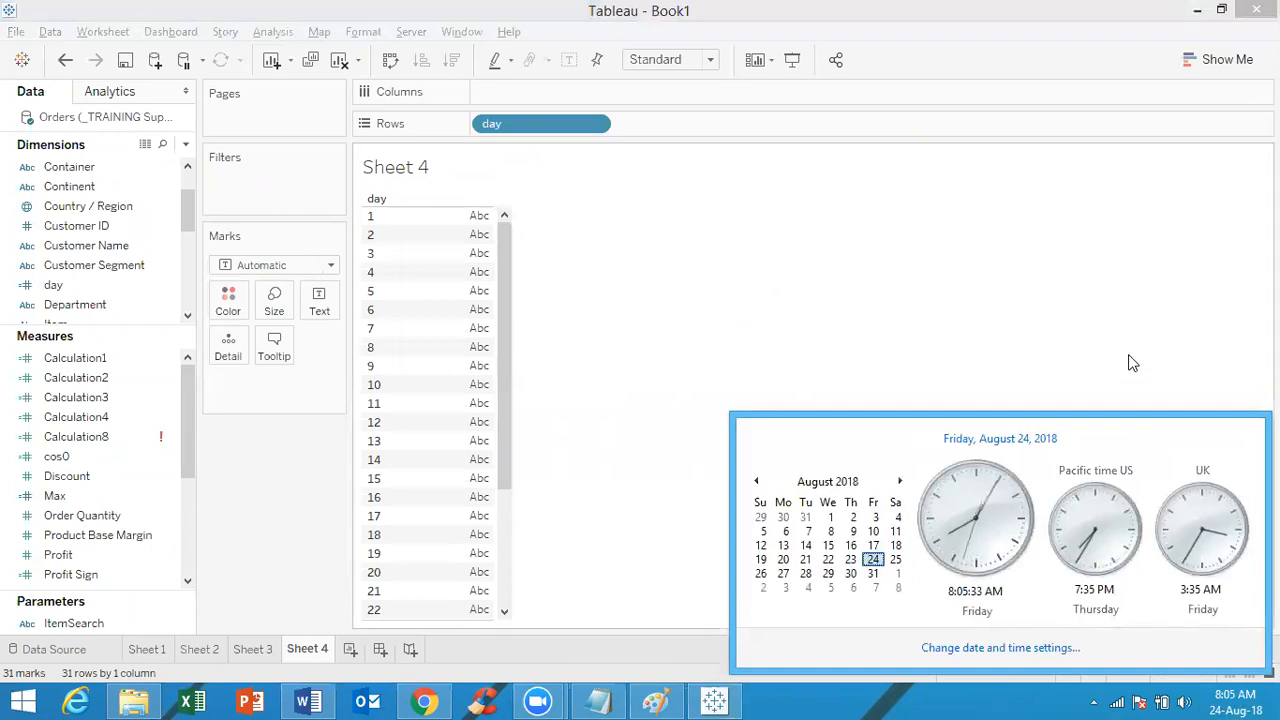
left_click(441, 43)
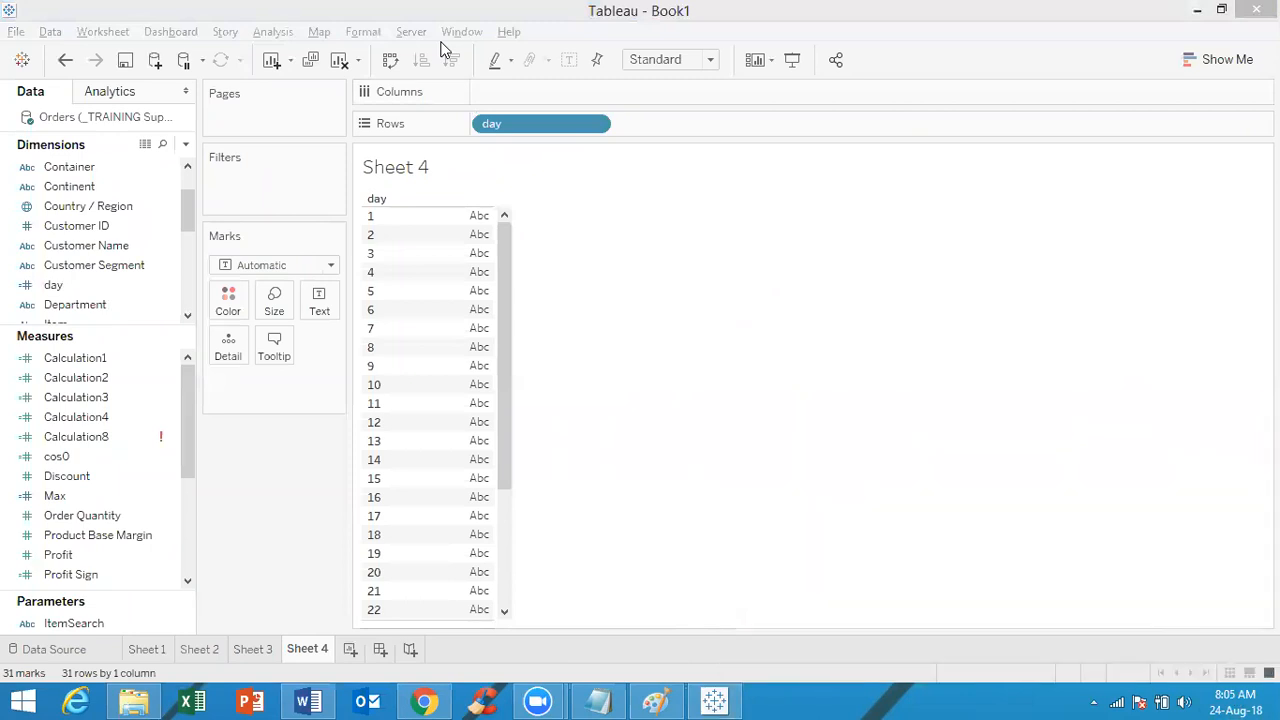